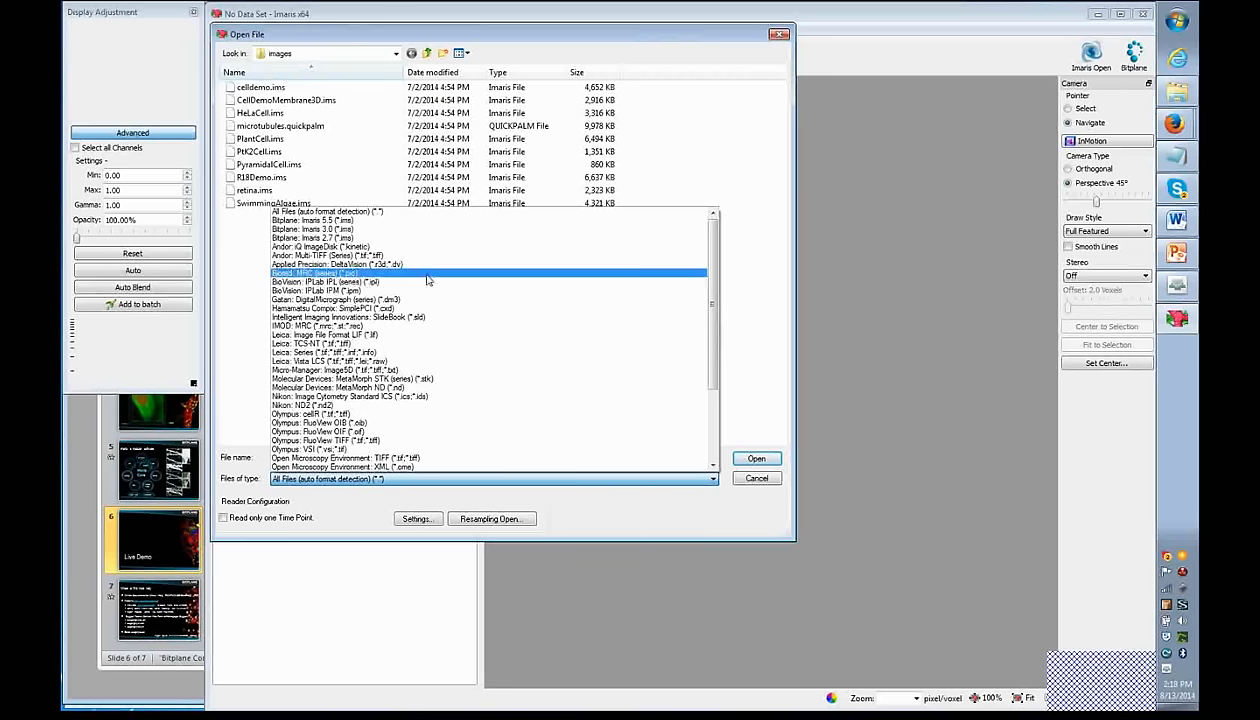
# - Browse the list of supported file formats and leave it unchanged
pyautogui.scroll(-1, 410, 328)
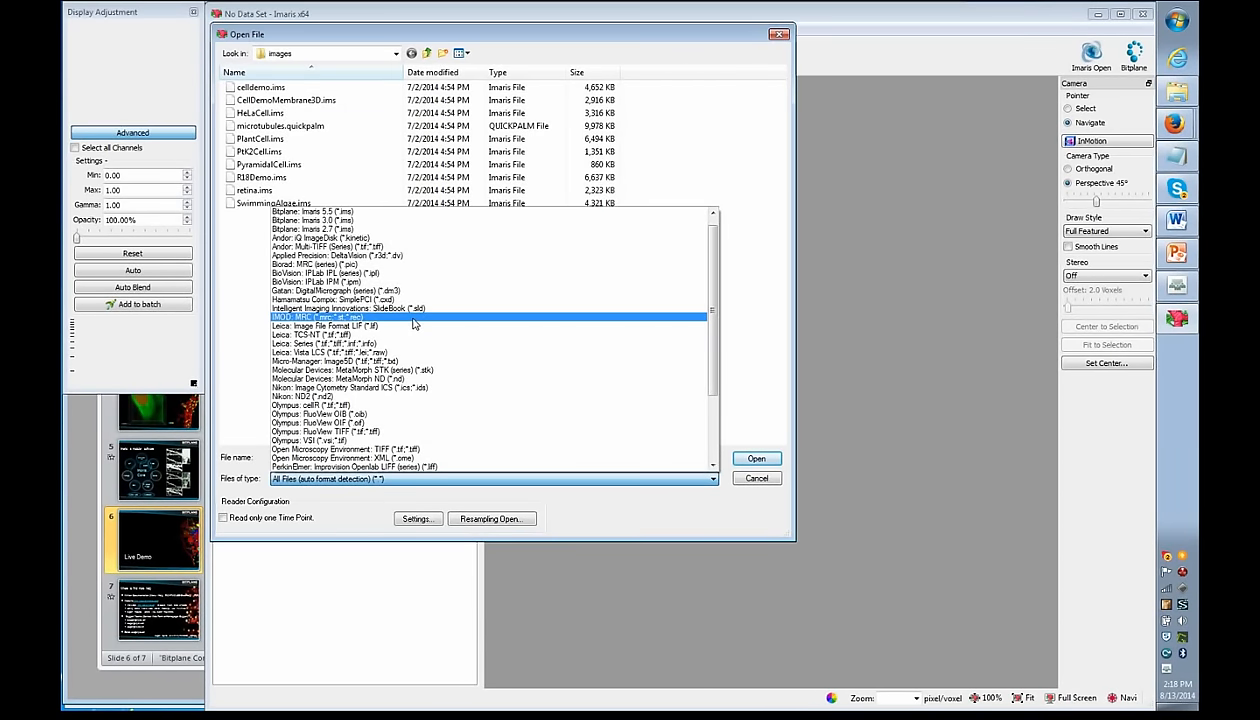
pyautogui.moveTo(711, 360); pyautogui.dragTo(737, 340)
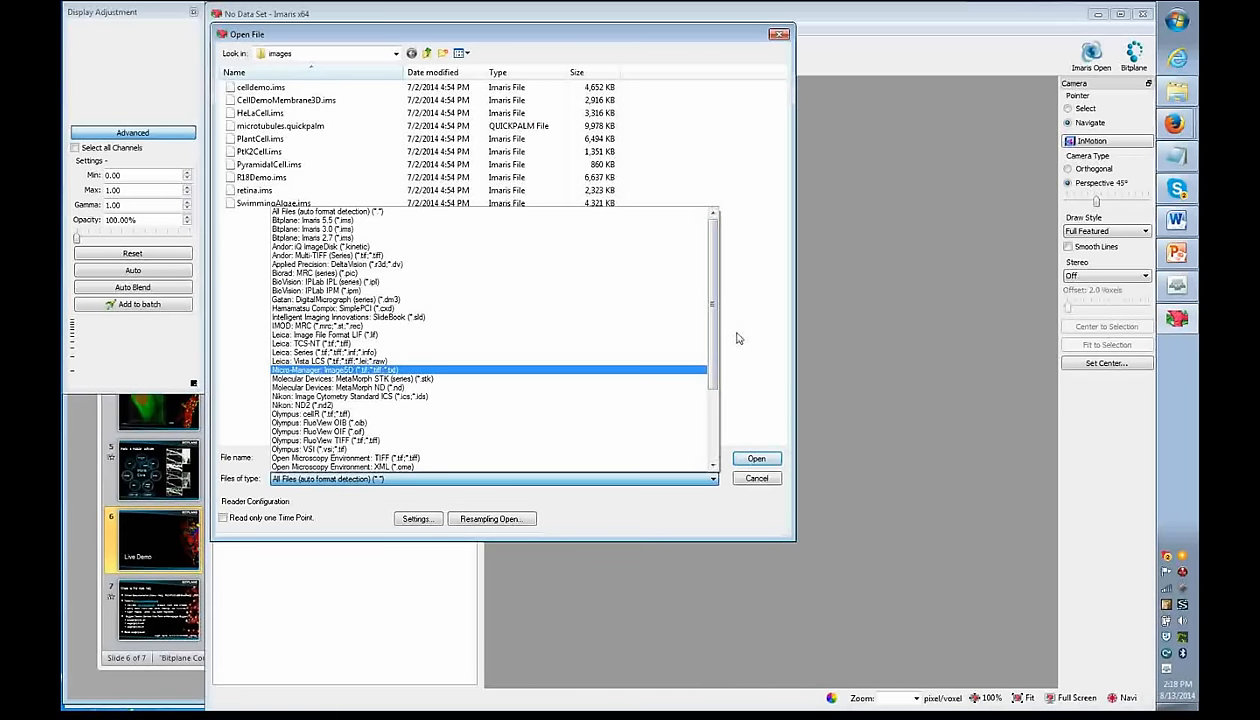
pyautogui.press('Up')
pyautogui.press('Up')
pyautogui.press('Up')
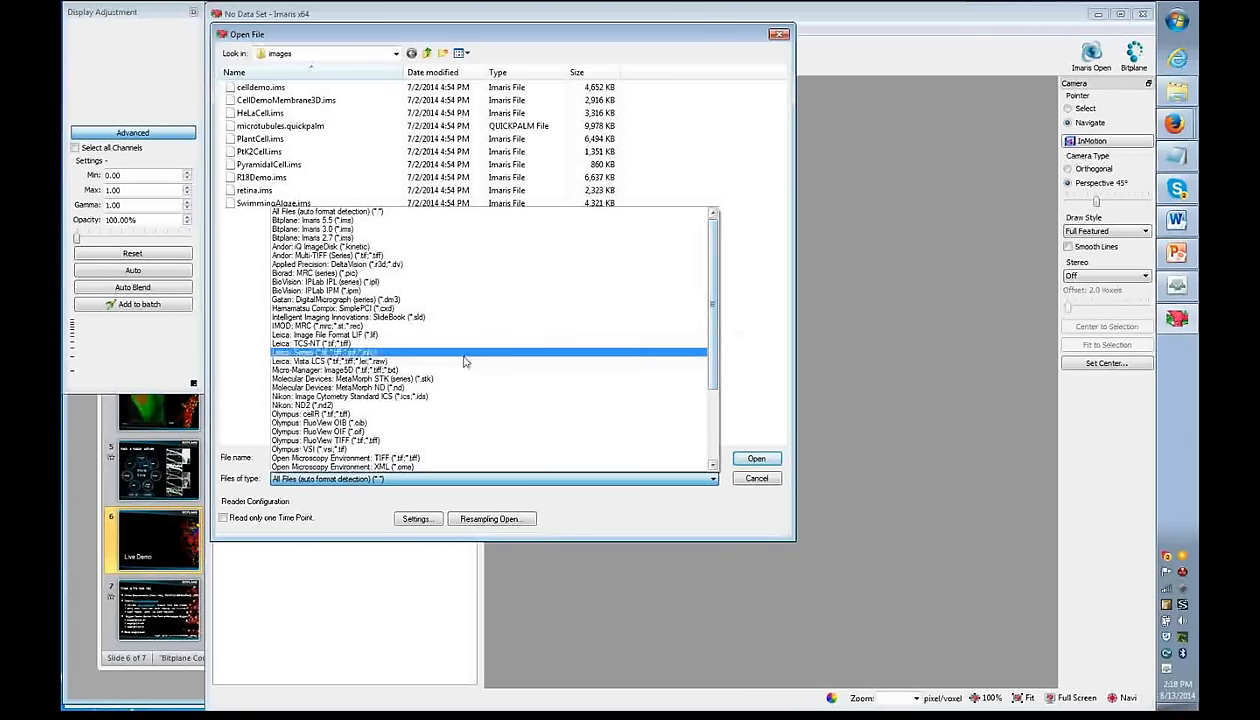
pyautogui.click(740, 388)
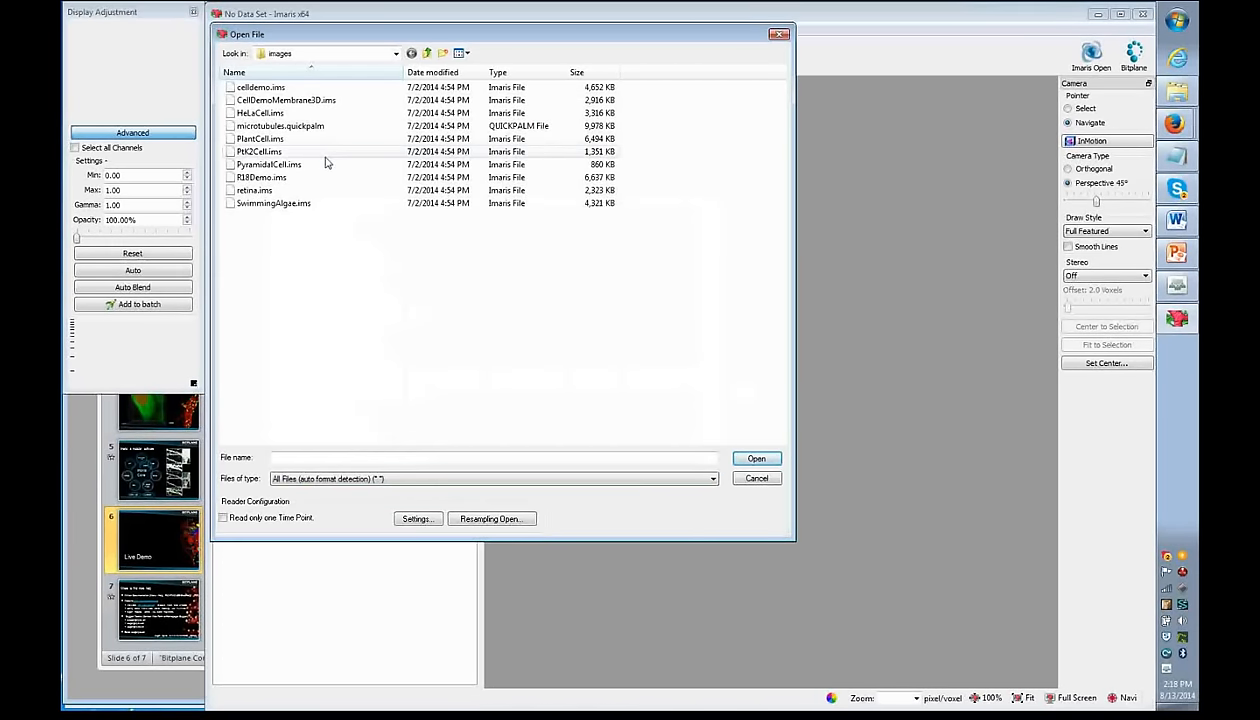
# - Open PtK2Cell.ims and bring up its Image Properties
pyautogui.doubleClick(259, 151)
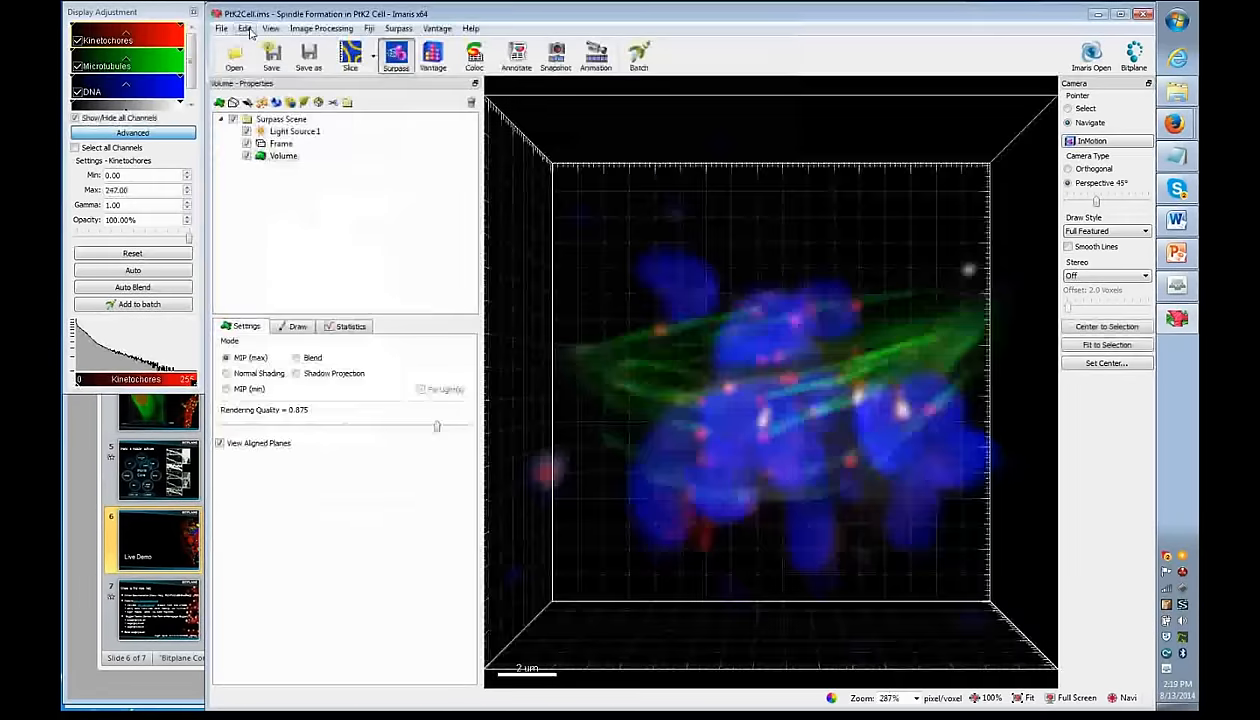
pyautogui.click(245, 29)
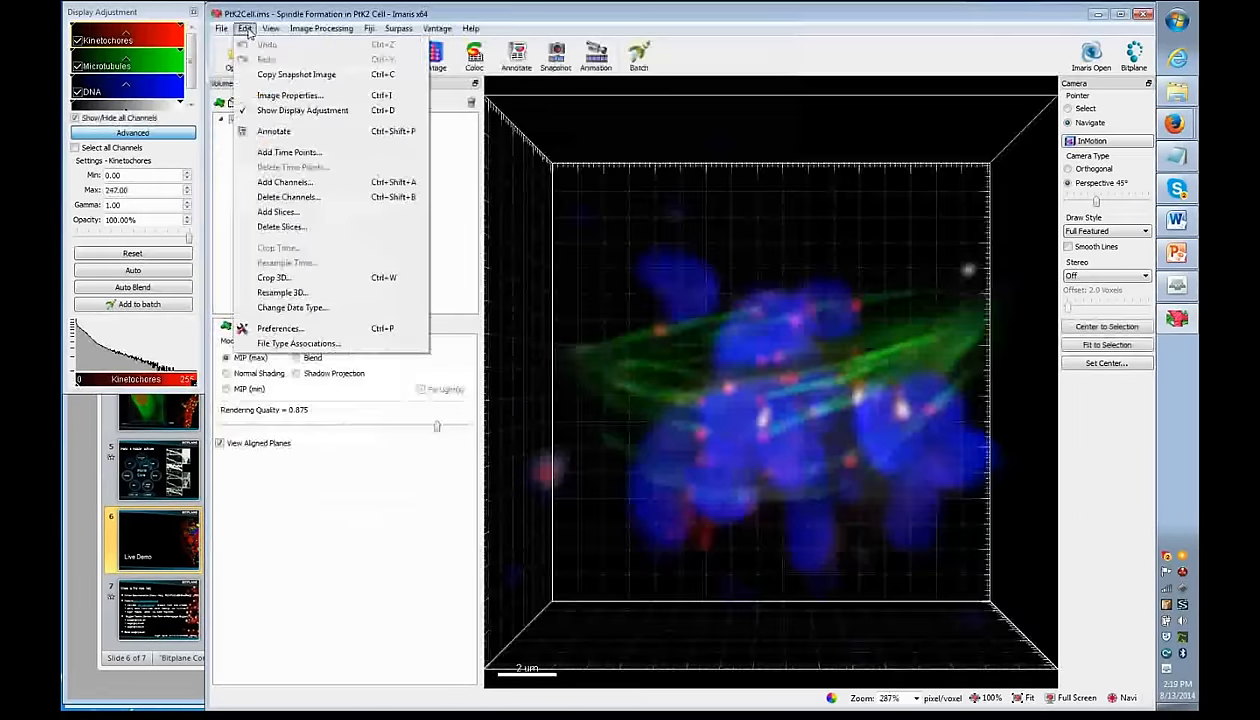
pyautogui.click(289, 95)
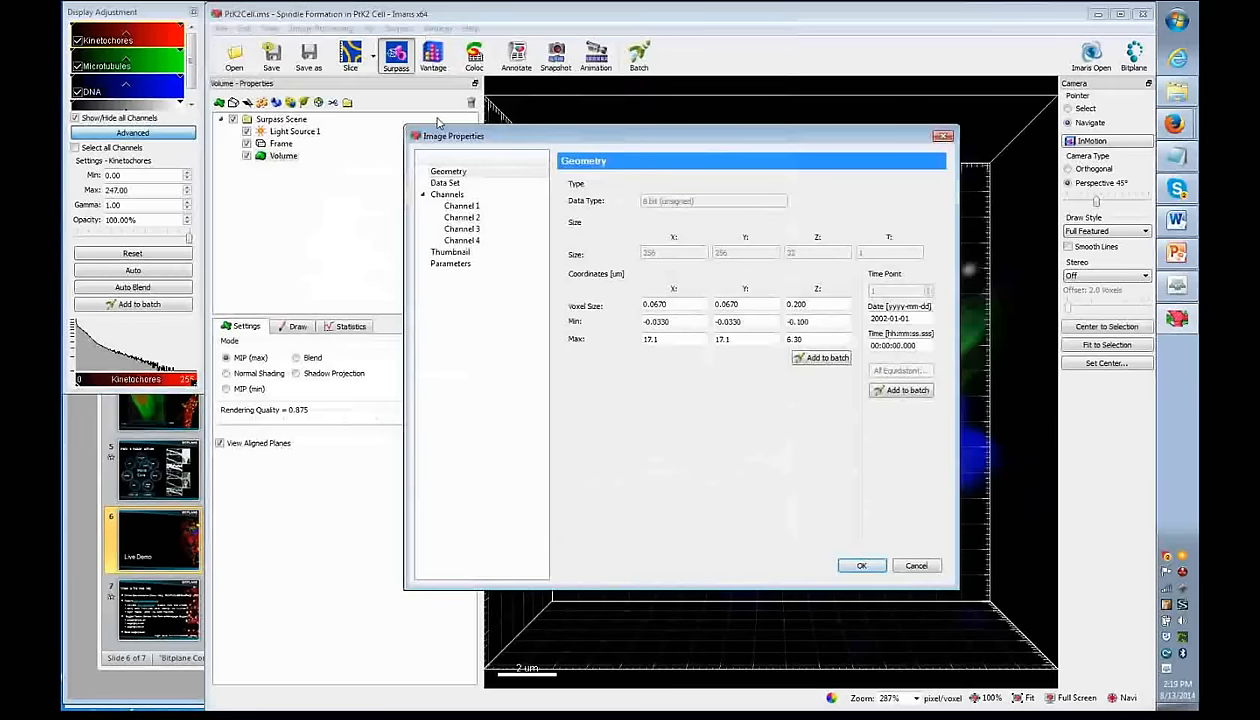
# - Inspect the X and Y voxel size values in the Geometry section
pyautogui.doubleClick(668, 304)
pyautogui.doubleClick(730, 304)
pyautogui.click(762, 306)
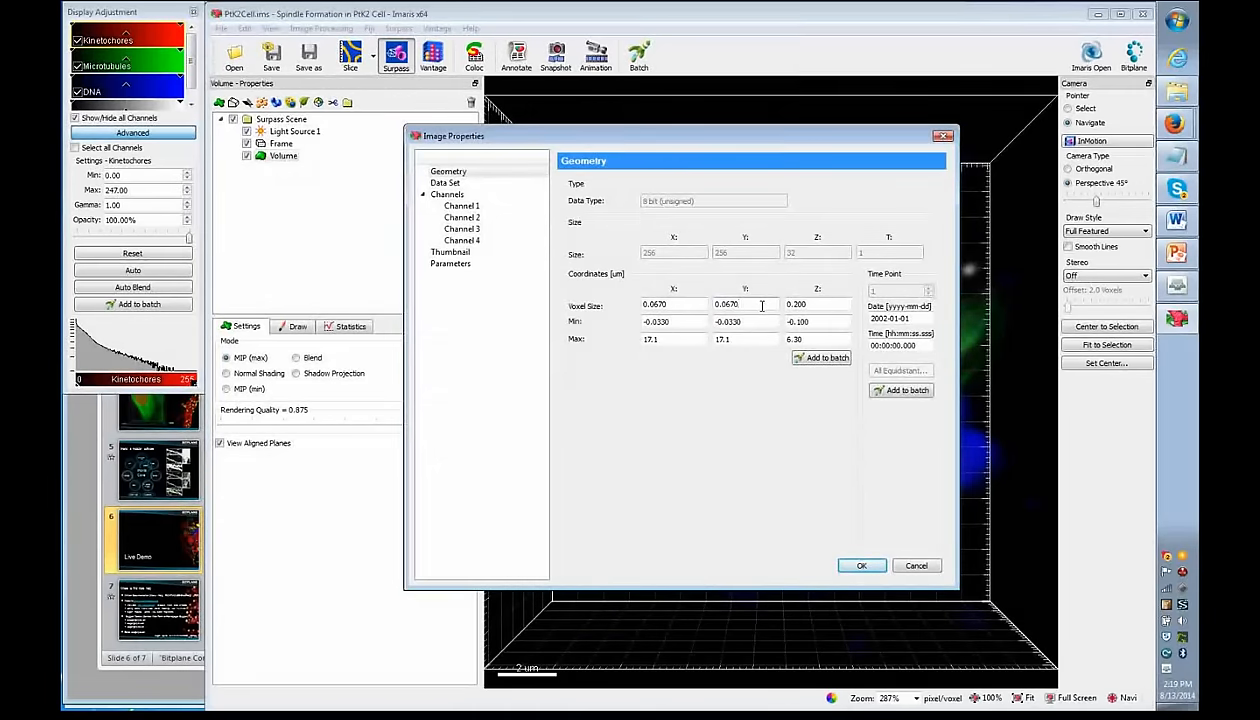
pyautogui.moveTo(670, 304); pyautogui.dragTo(752, 305)
pyautogui.doubleClick(753, 304)
pyautogui.click(768, 303)
pyautogui.moveTo(682, 303); pyautogui.dragTo(640, 303)
pyautogui.click(686, 303)
pyautogui.click(747, 303)
# - Check the Z voxel size of 0.200 against the X voxel size
pyautogui.click(760, 304)
pyautogui.click(828, 304)
pyautogui.moveTo(822, 304); pyautogui.dragTo(778, 304)
pyautogui.click(826, 308)
pyautogui.moveTo(669, 304); pyautogui.dragTo(647, 306)
pyautogui.click(694, 308)
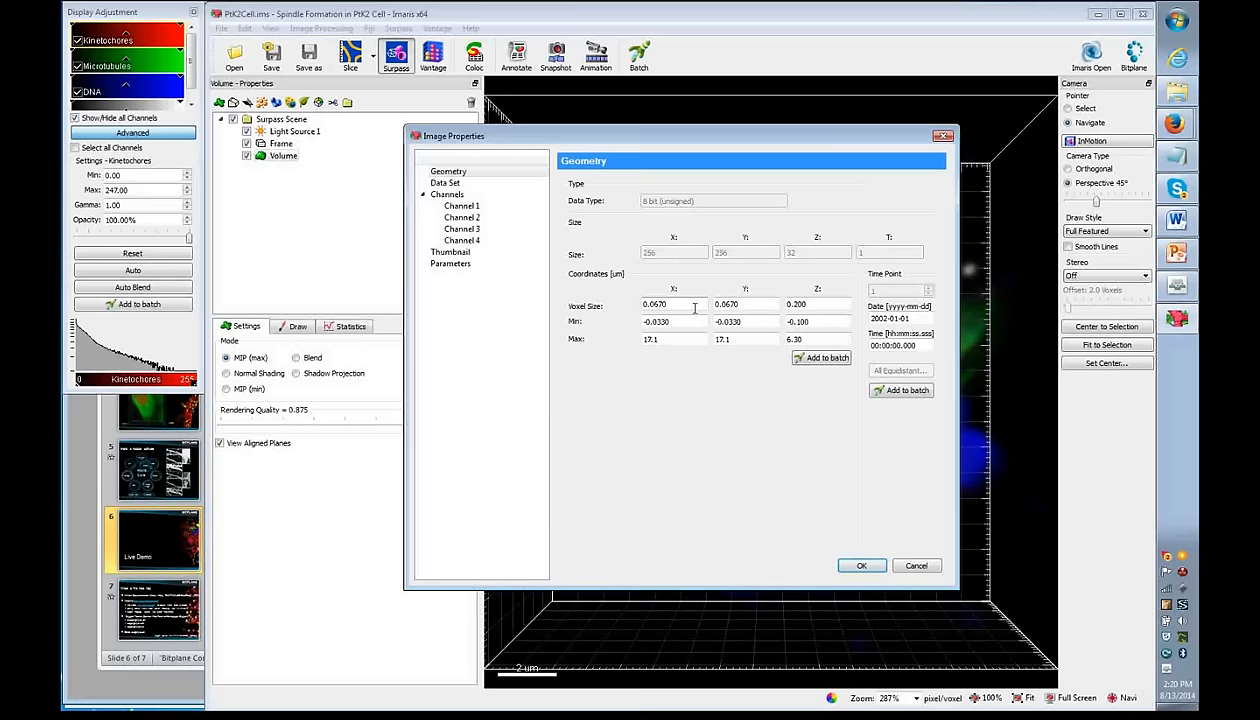
# - Review the minimum coordinates and the 17.1 X extent, then cancel without saving changes
pyautogui.moveTo(676, 321); pyautogui.dragTo(603, 322)
pyautogui.moveTo(633, 340); pyautogui.dragTo(666, 352)
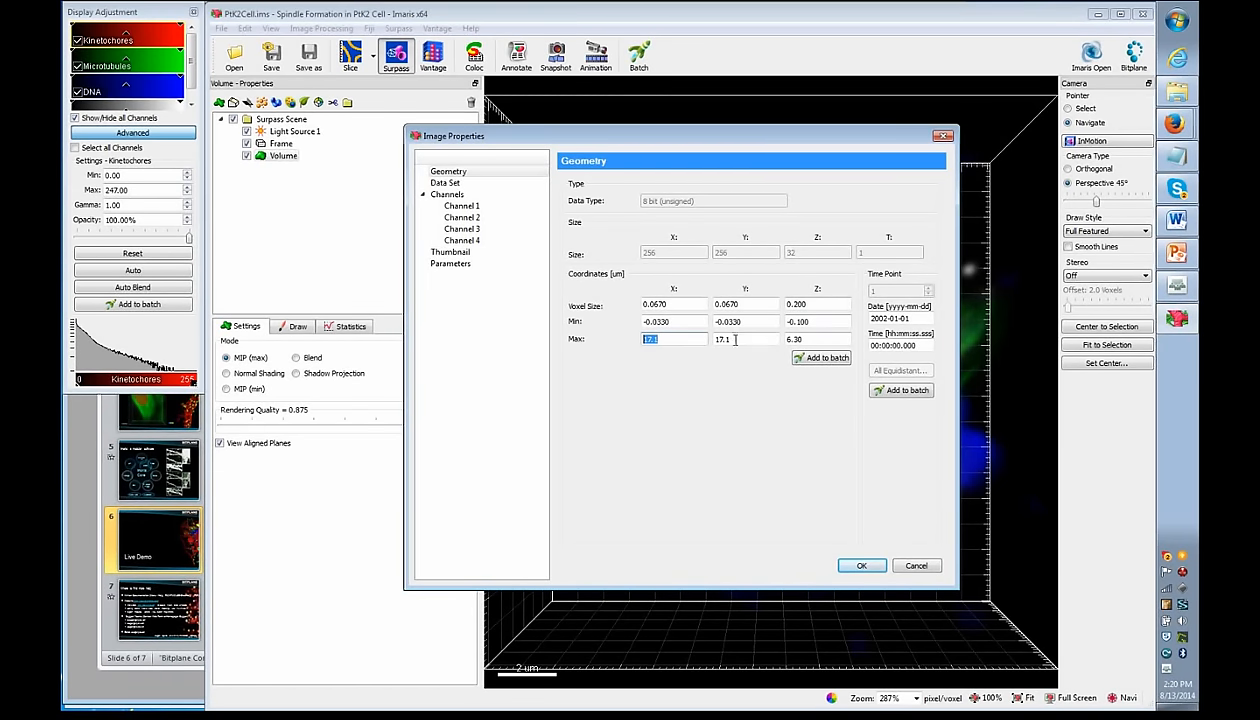
pyautogui.click(697, 322)
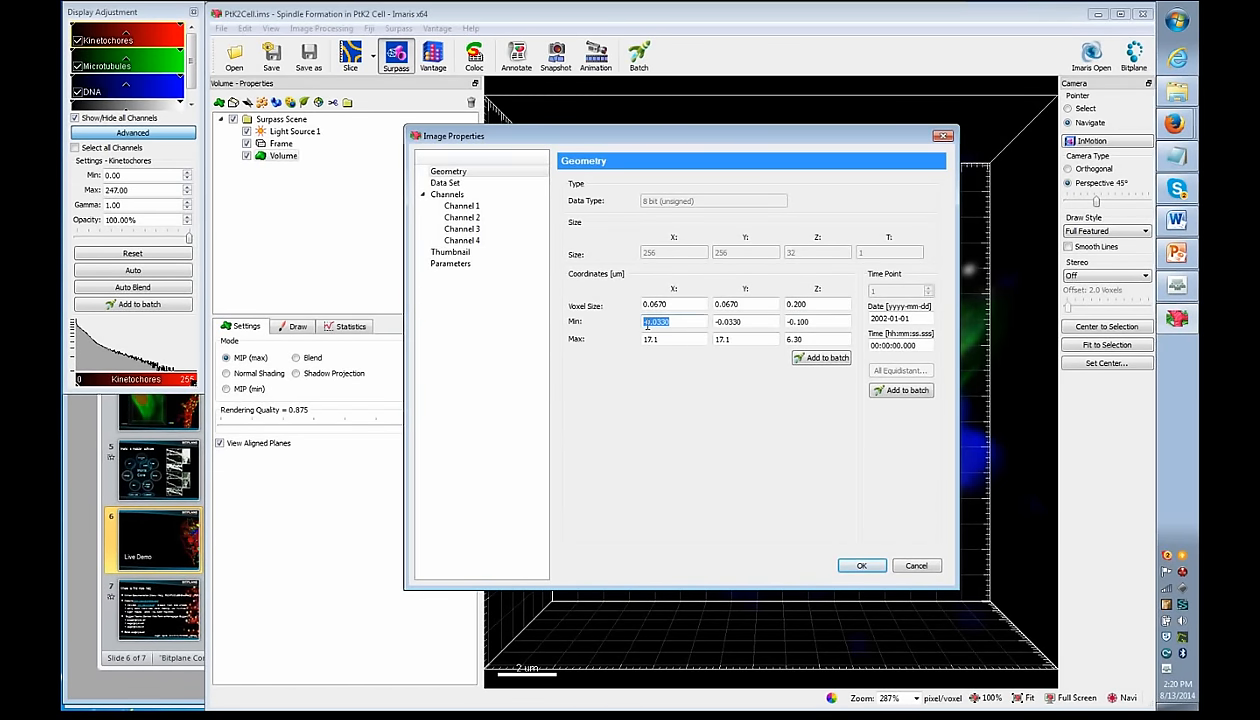
pyautogui.click(742, 322)
pyautogui.press('Tab')
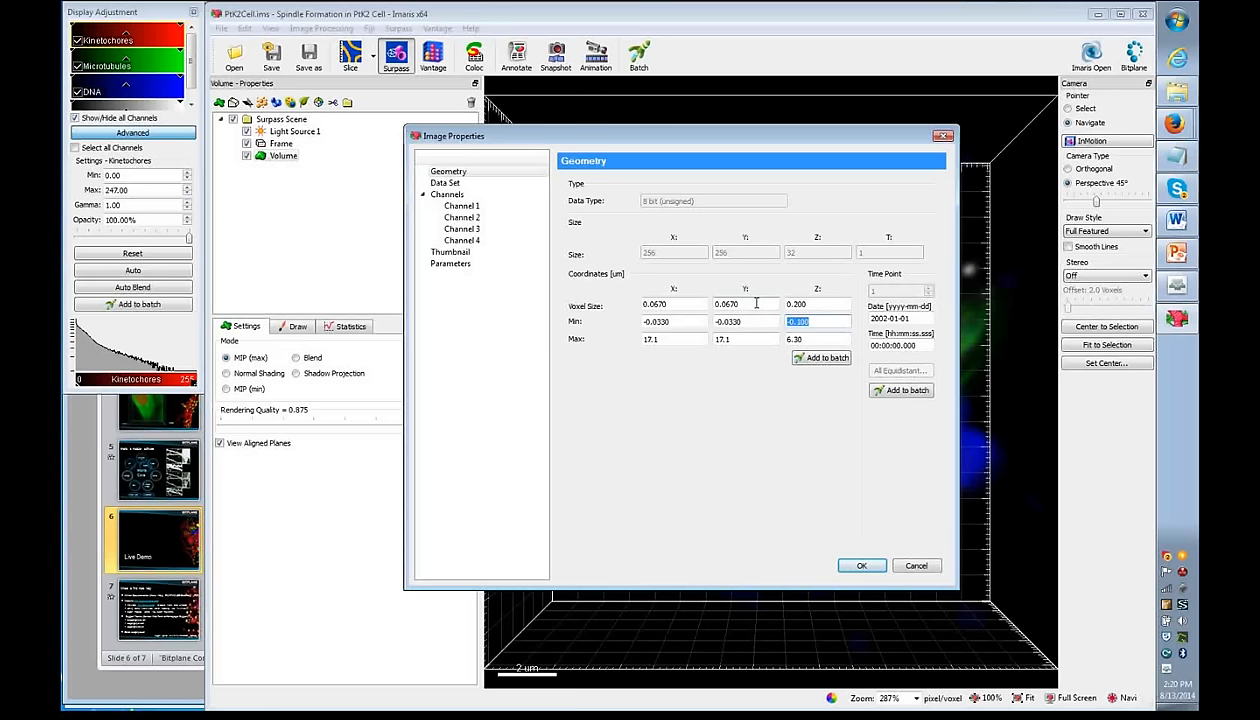
pyautogui.moveTo(665, 304); pyautogui.dragTo(647, 304)
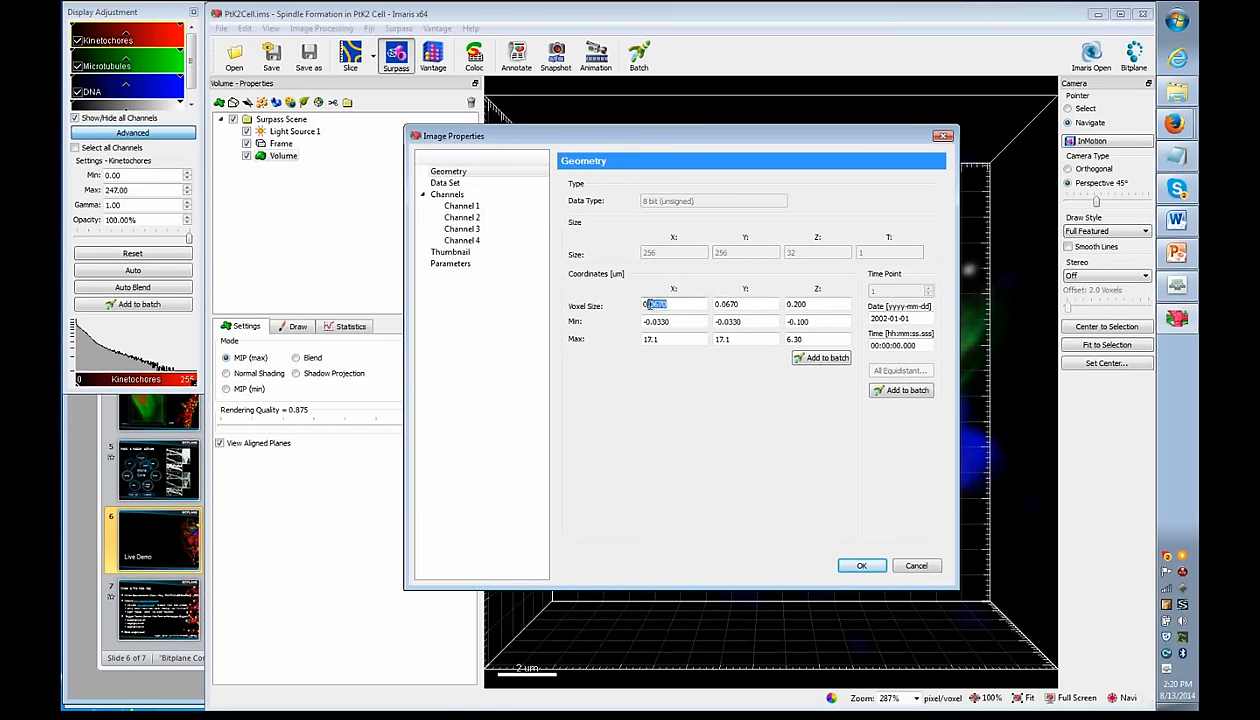
pyautogui.click(915, 567)
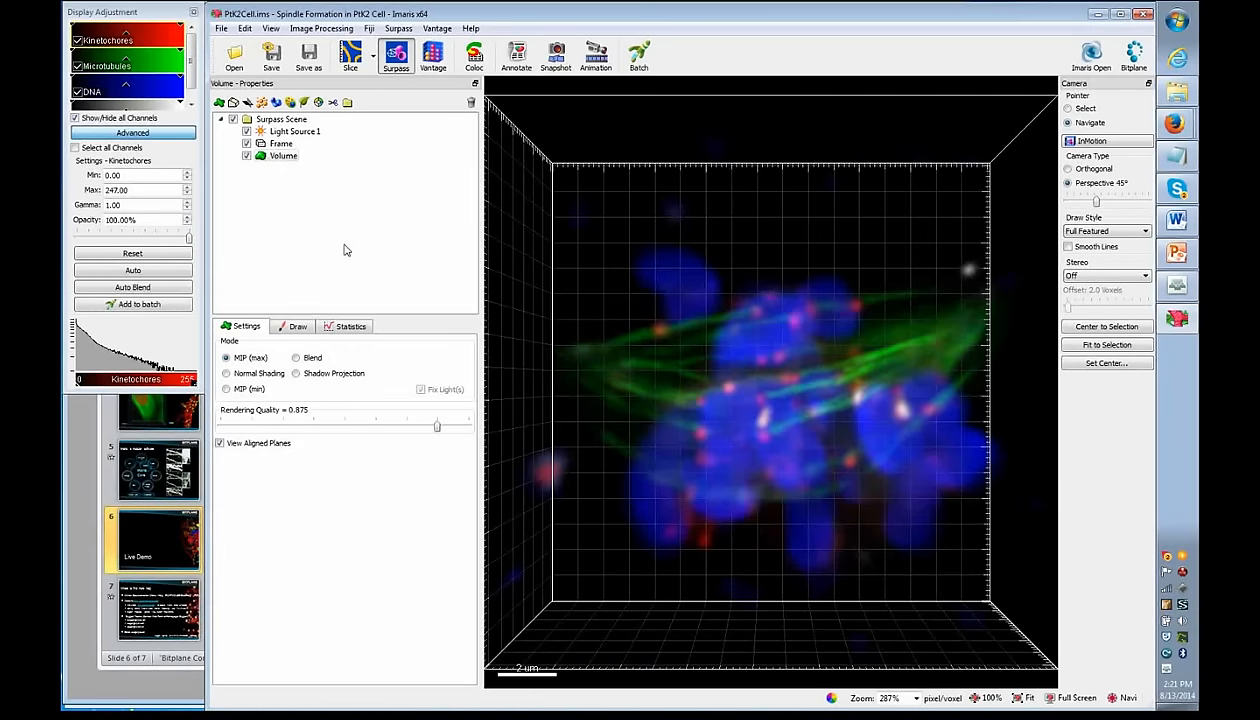
# - Select Volume, open and close Batch Convert, then show PtK2Cell in the 2D Slice view
pyautogui.click(319, 227)
pyautogui.click(222, 30)
pyautogui.click(266, 126)
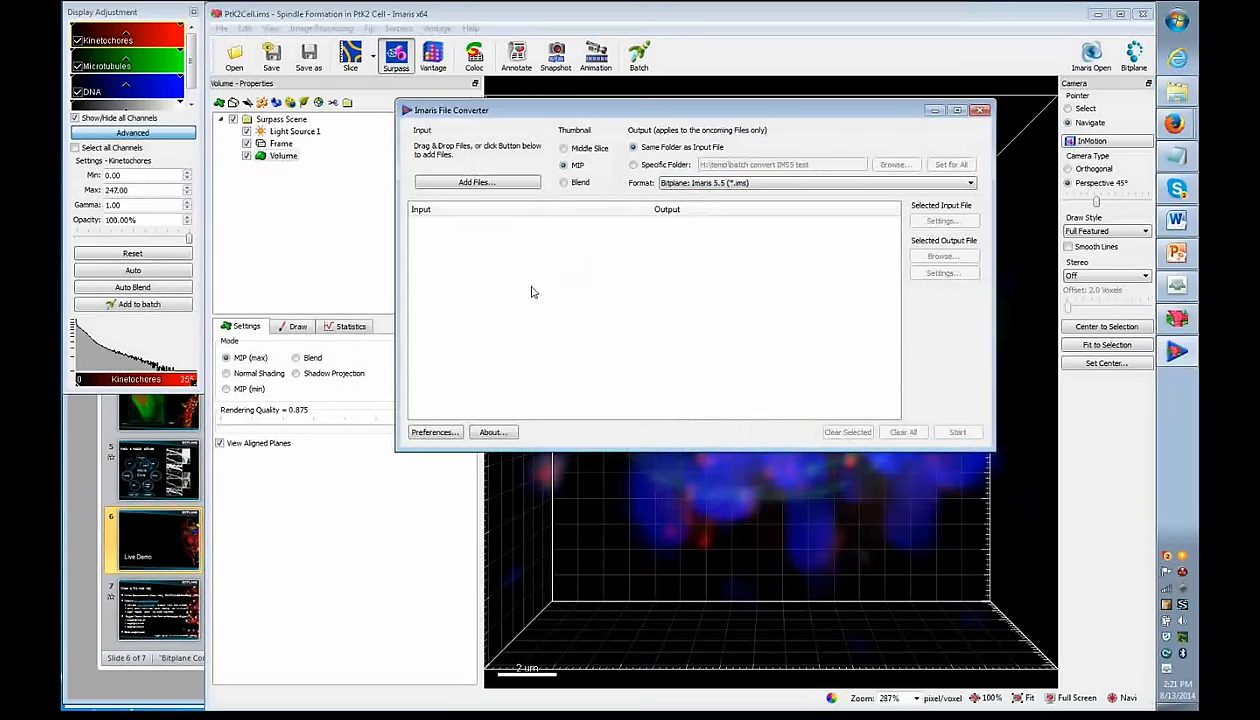
pyautogui.click(980, 111)
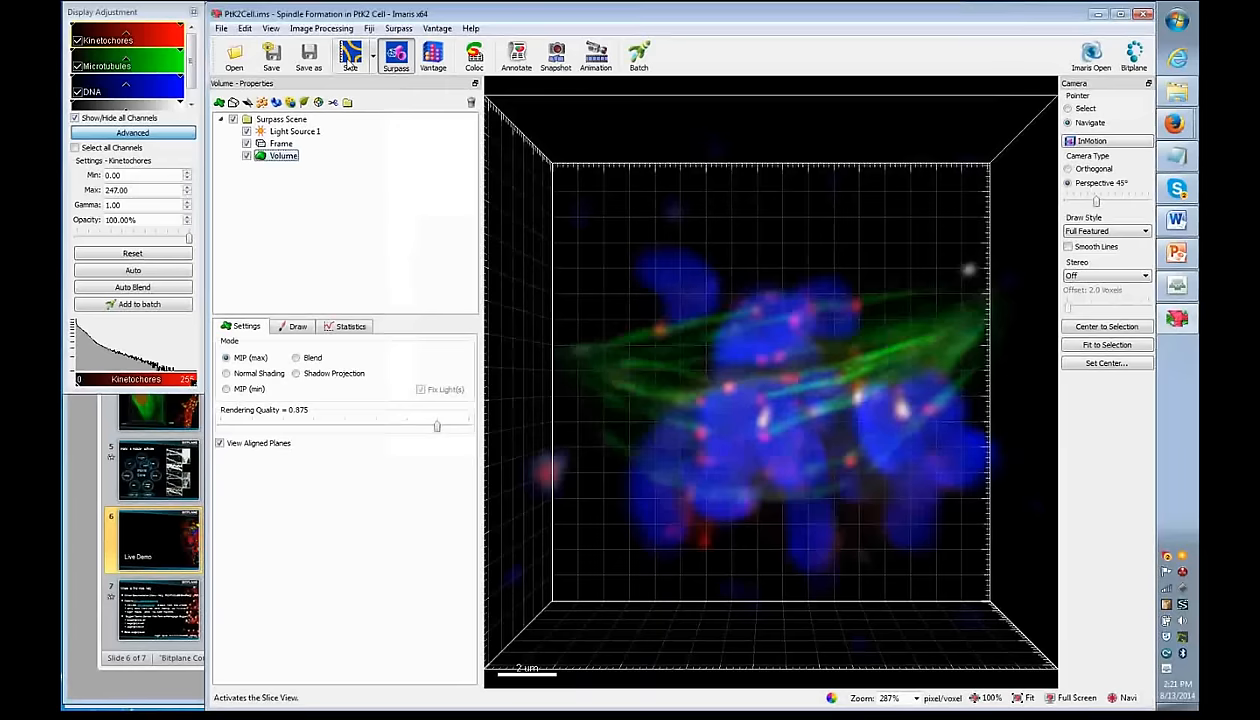
pyautogui.click(350, 55)
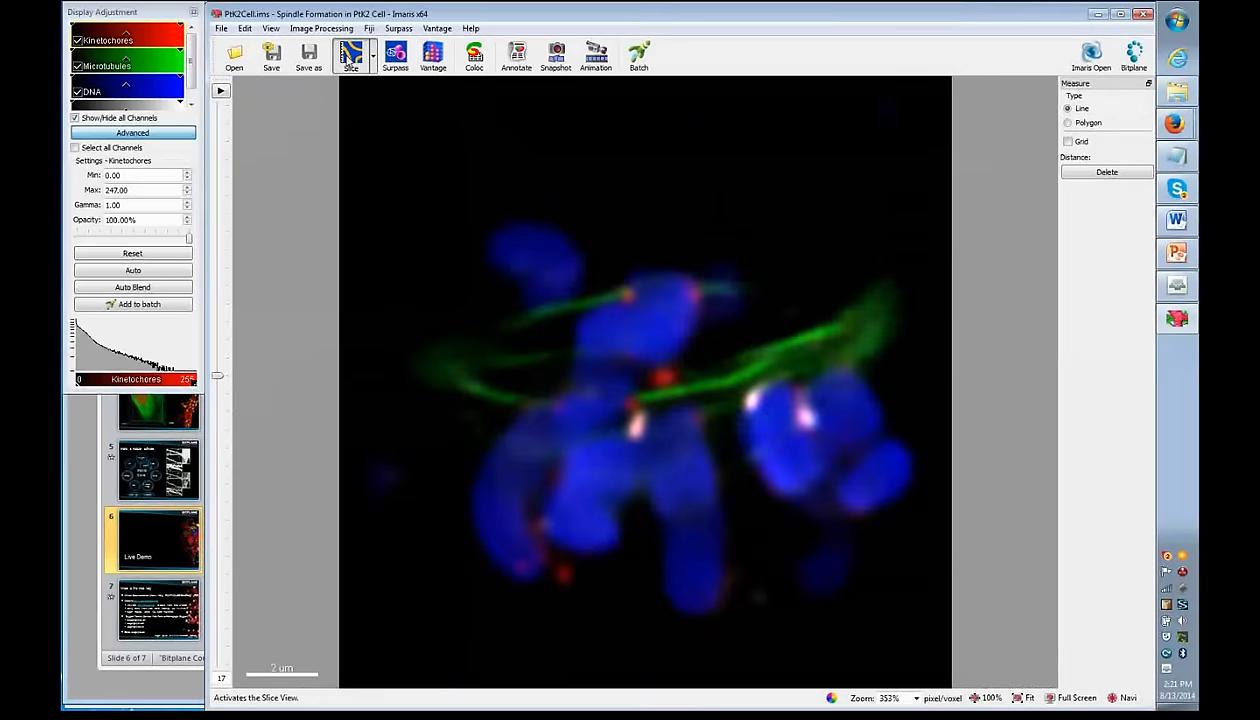
# - Move the slice slider through the stack and enlarge the channel panel to list all channels
pyautogui.click(351, 57)
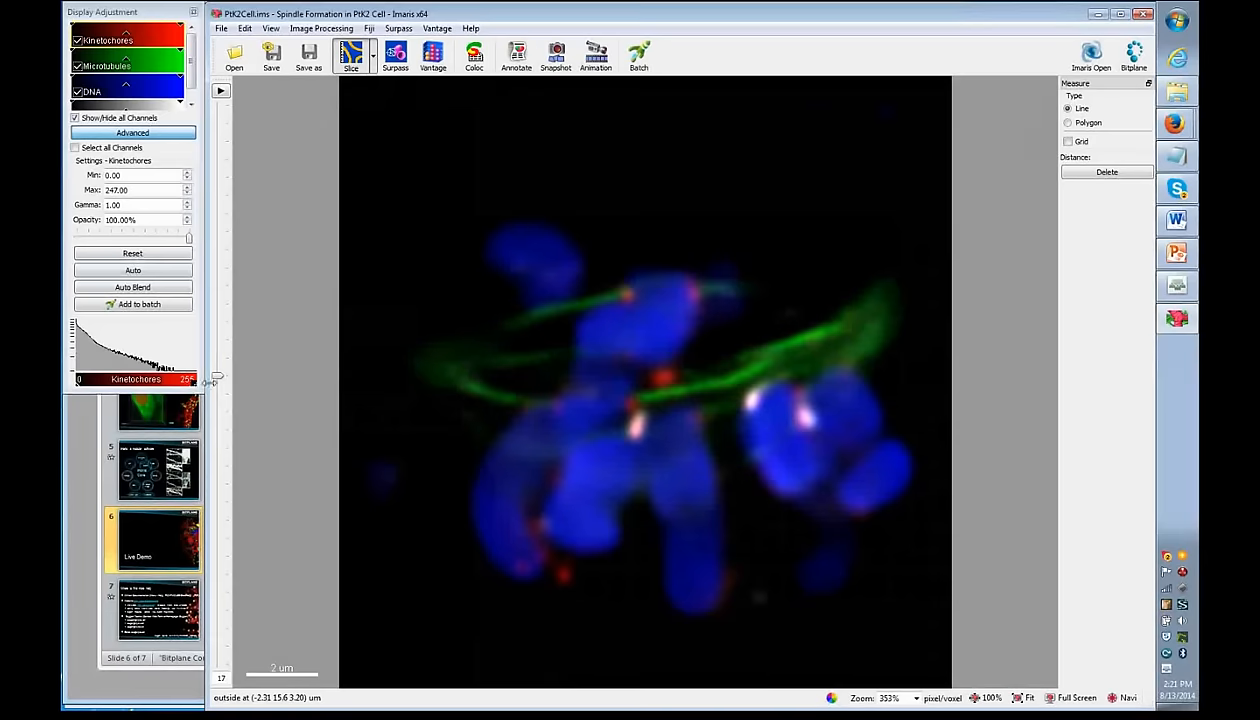
pyautogui.moveTo(217, 377); pyautogui.dragTo(217, 320)
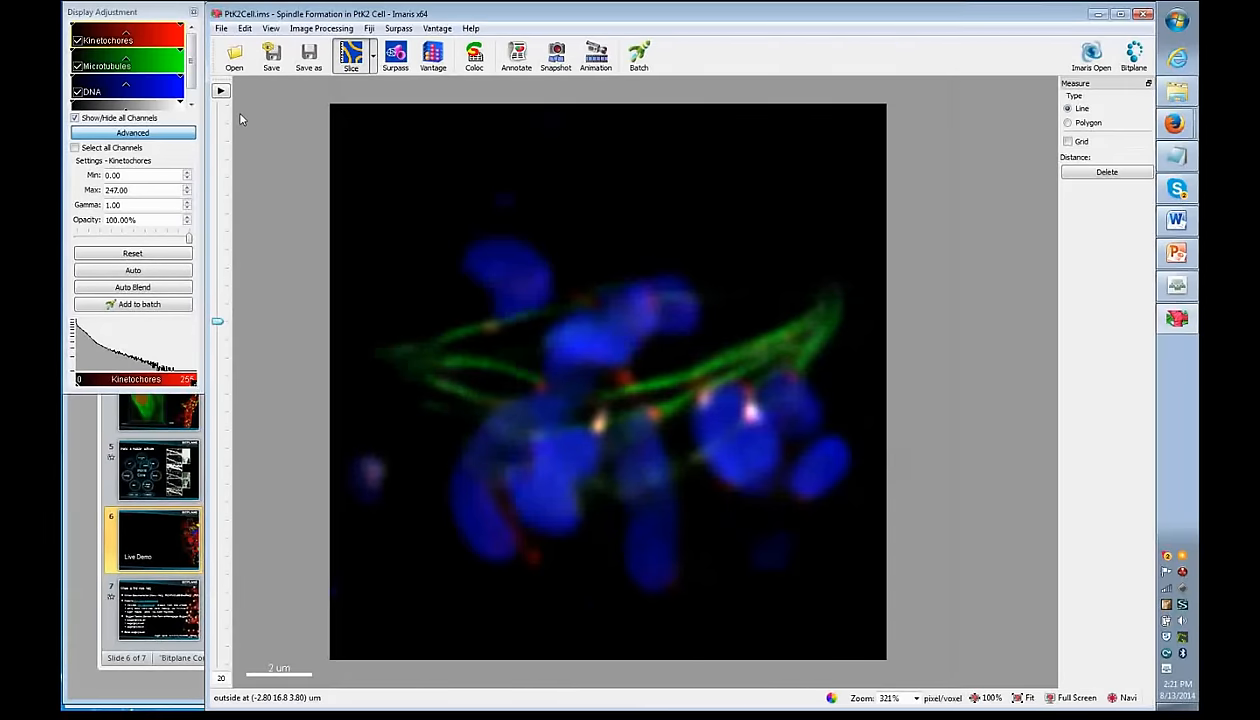
pyautogui.moveTo(160, 392); pyautogui.dragTo(147, 446)
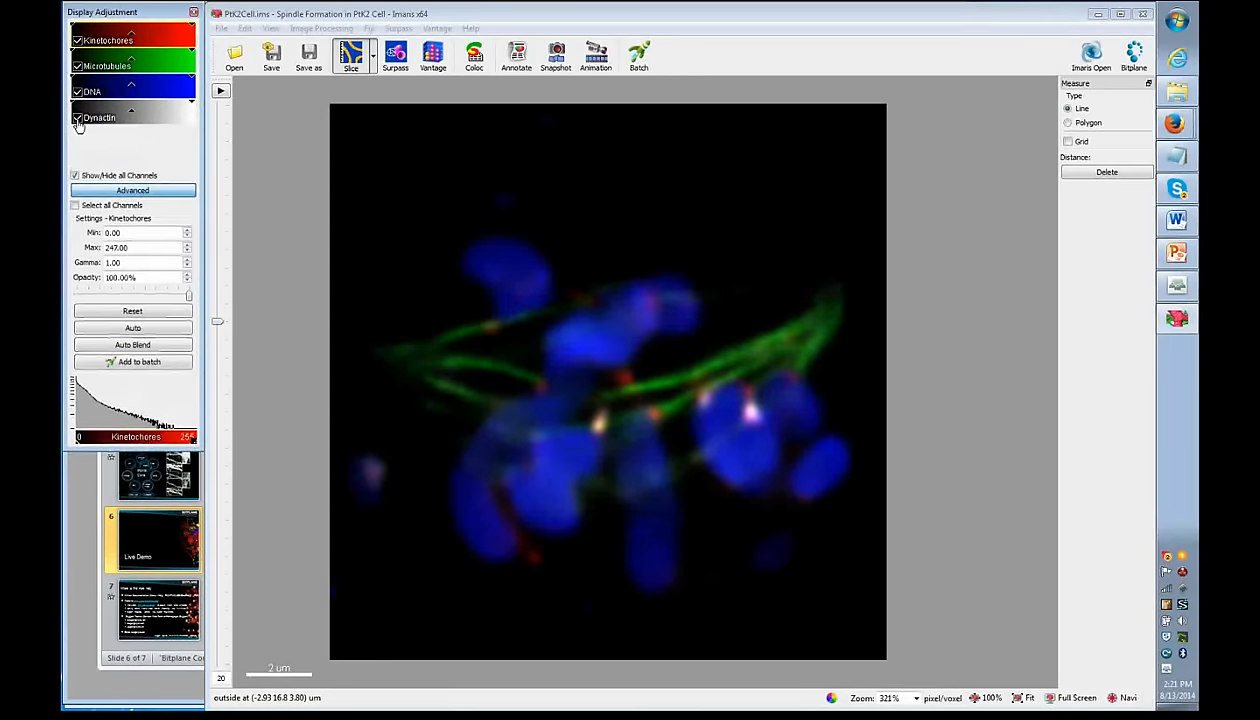
# - Toggle Dynactin, DNA and Microtubules off and back on, then select Kinetochores
pyautogui.click(78, 119)
pyautogui.click(78, 92)
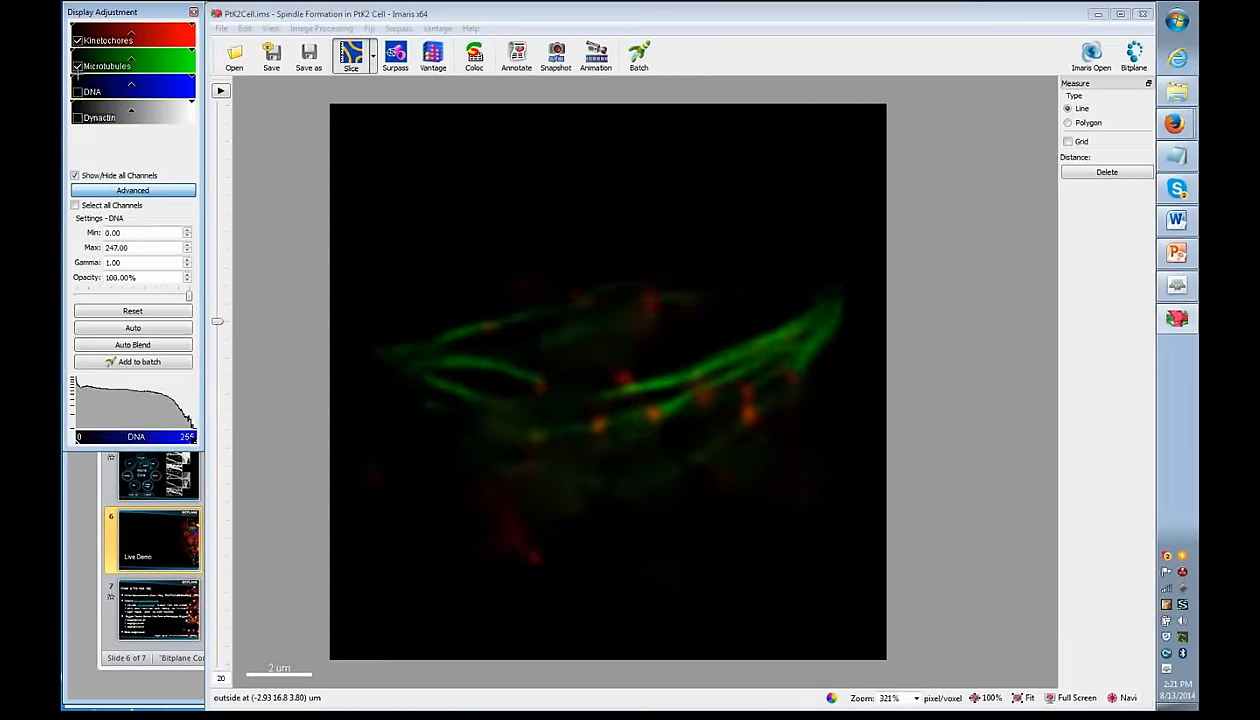
pyautogui.click(77, 67)
pyautogui.click(77, 67)
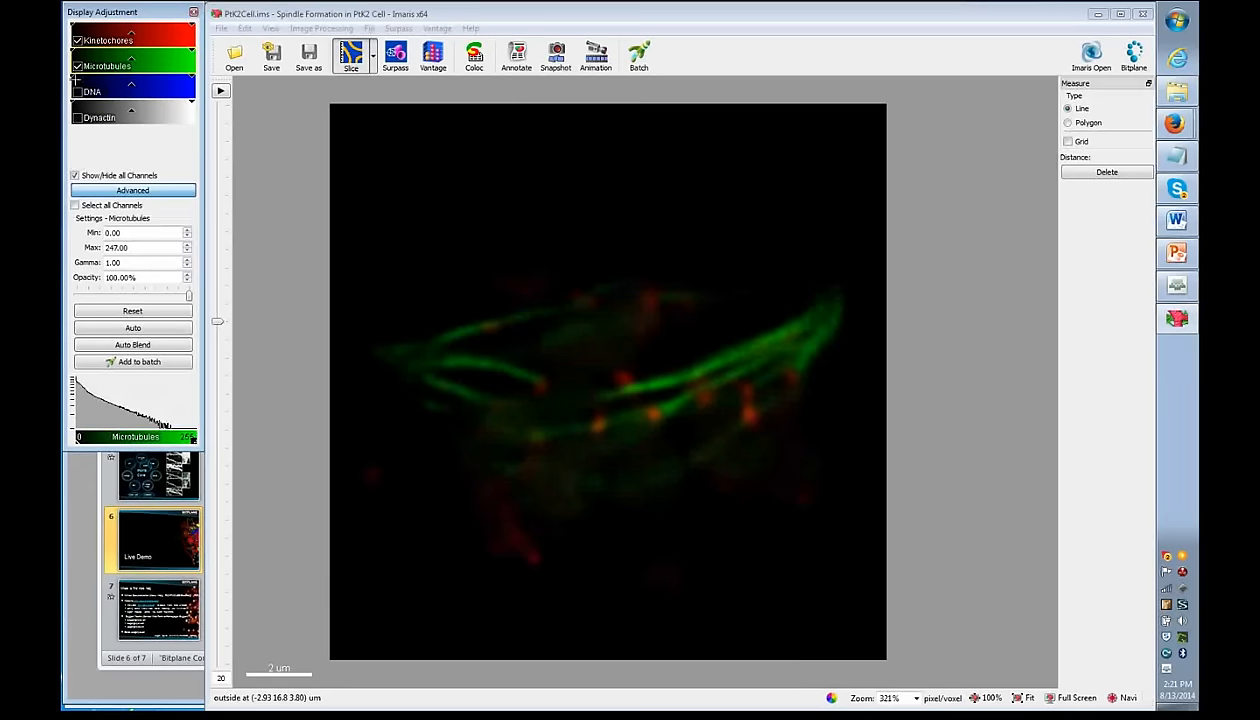
pyautogui.click(78, 92)
pyautogui.click(78, 118)
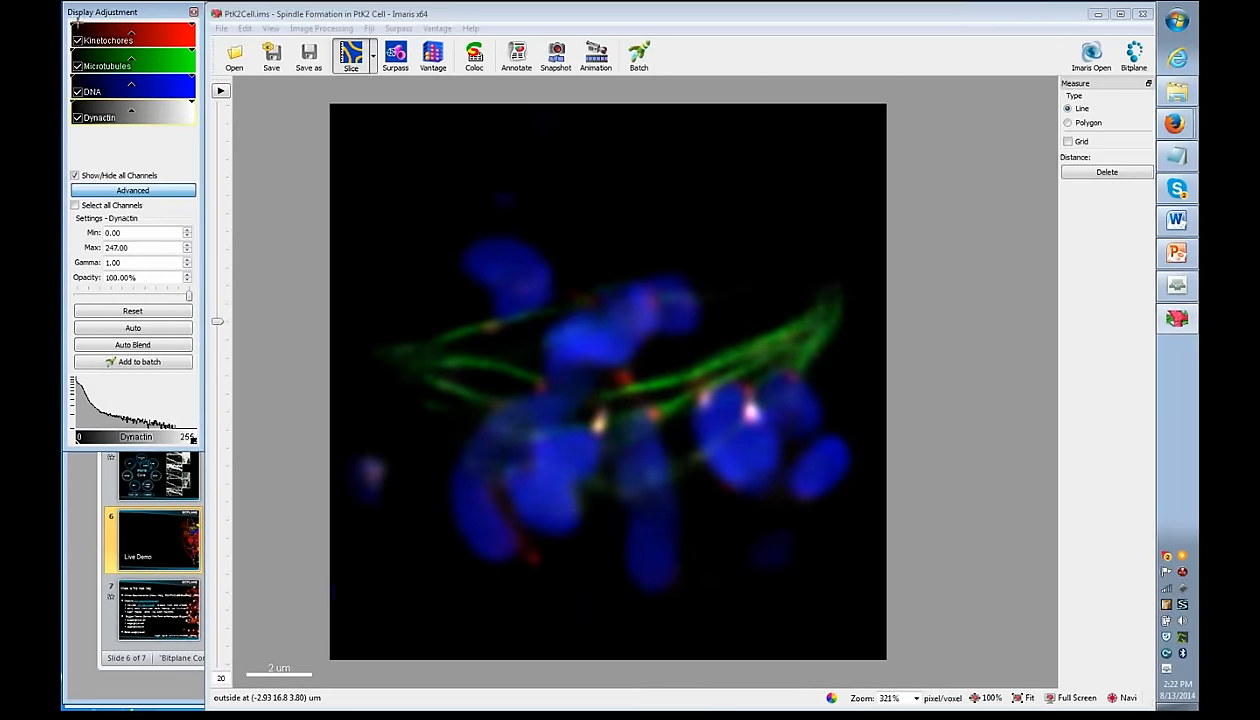
pyautogui.click(157, 34)
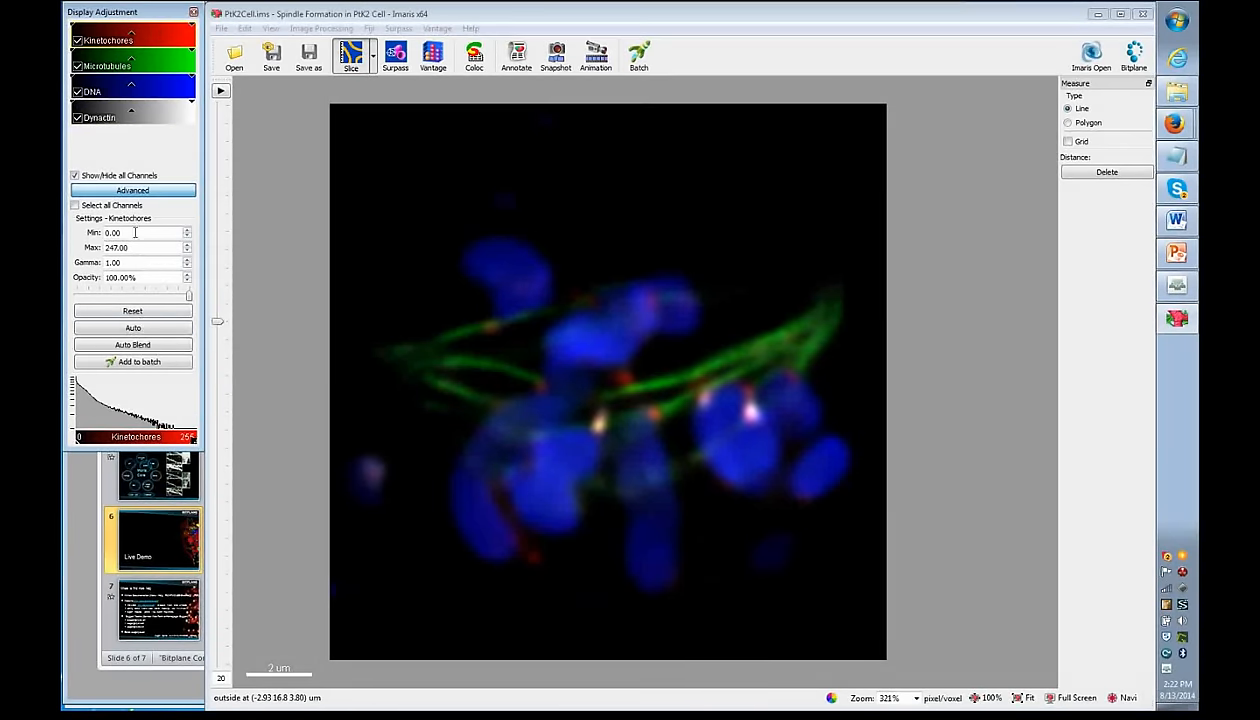
# - Auto-set the Kinetochores display range and hide the other channels to isolate it
pyautogui.click(147, 330)
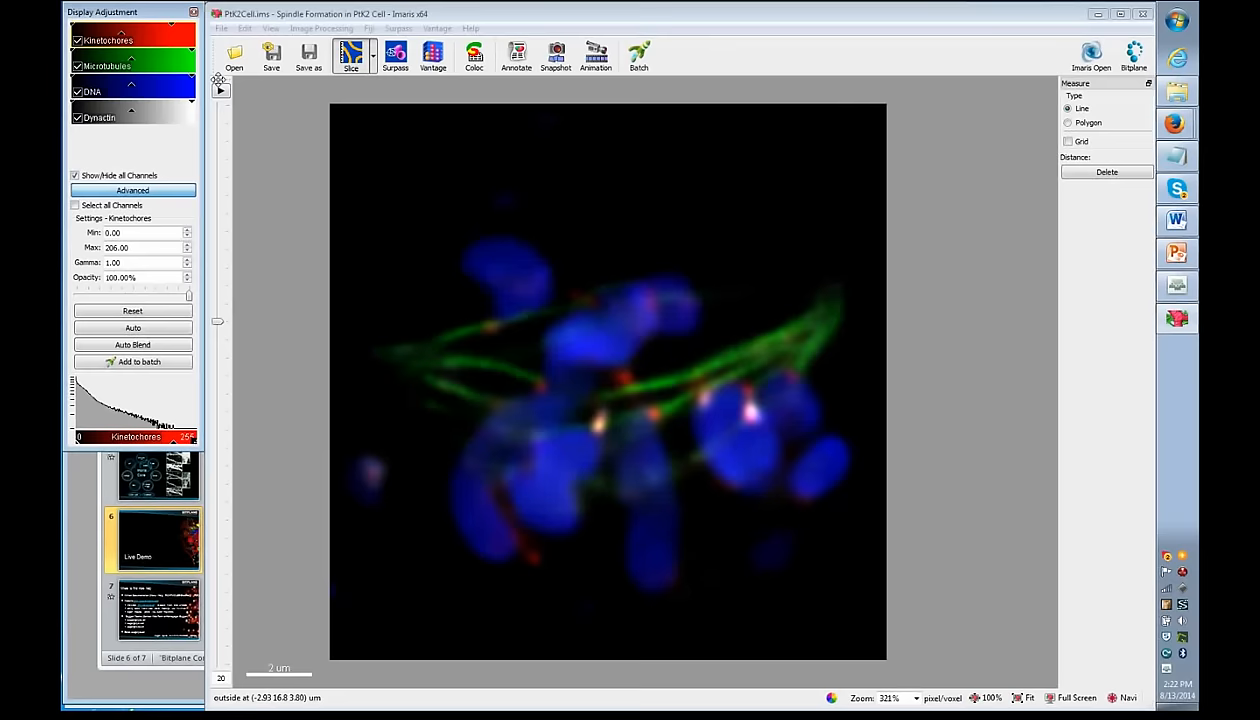
pyautogui.scroll(1, 509, 323)
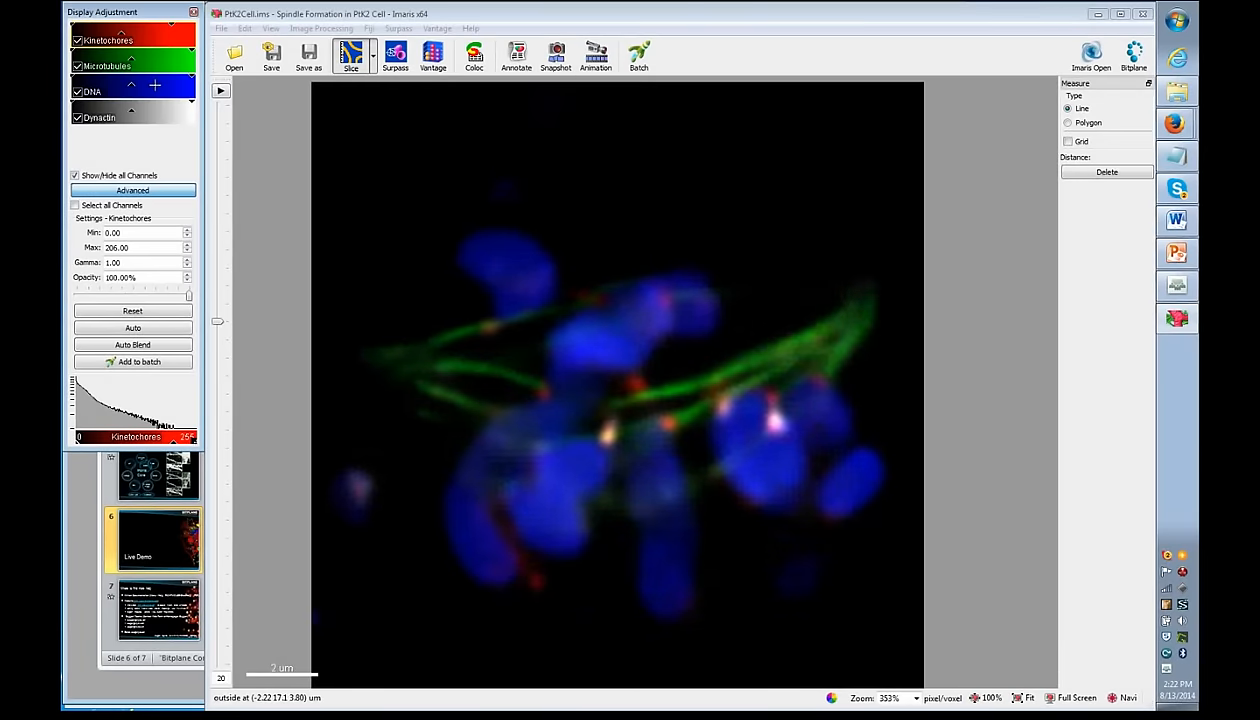
pyautogui.click(78, 119)
pyautogui.click(78, 92)
pyautogui.click(78, 66)
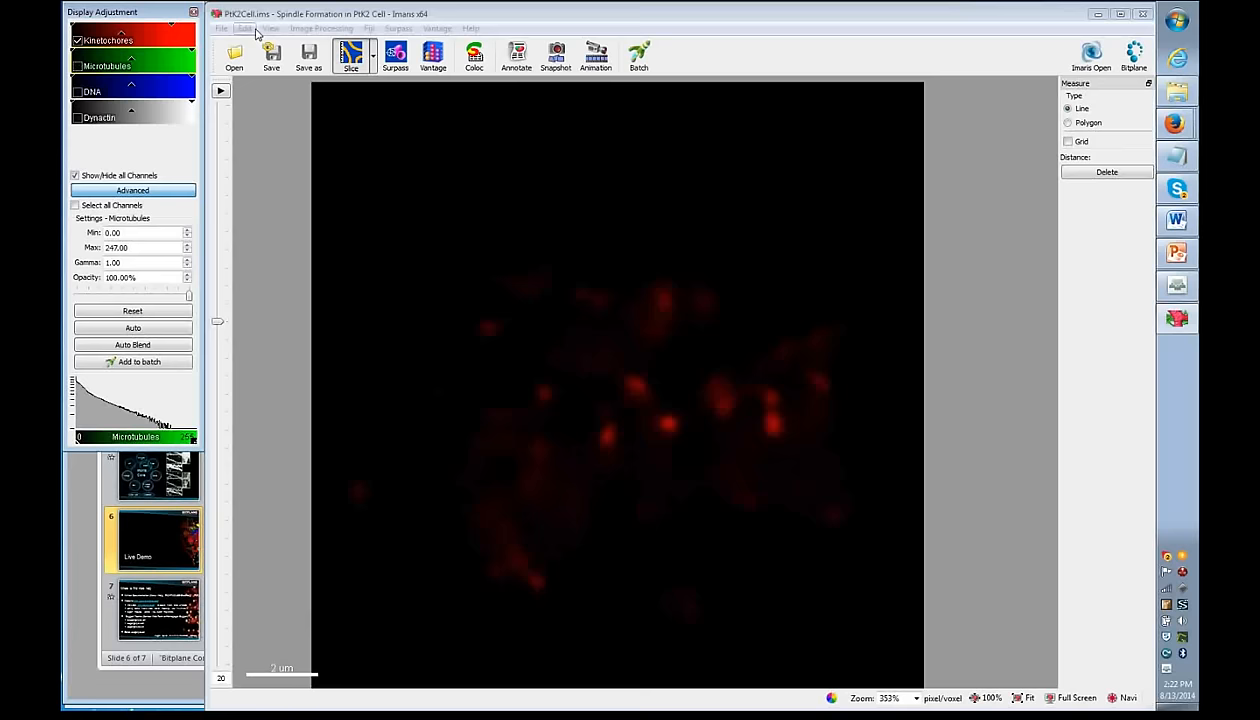
# - Lower the Kinetochores maximum to about 146, raise the minimum, and set gamma to 1.43
pyautogui.moveTo(172, 22)
pyautogui.mouseDown()
pyautogui.moveTo(86, 22)
pyautogui.moveTo(149, 23)
pyautogui.mouseUp()
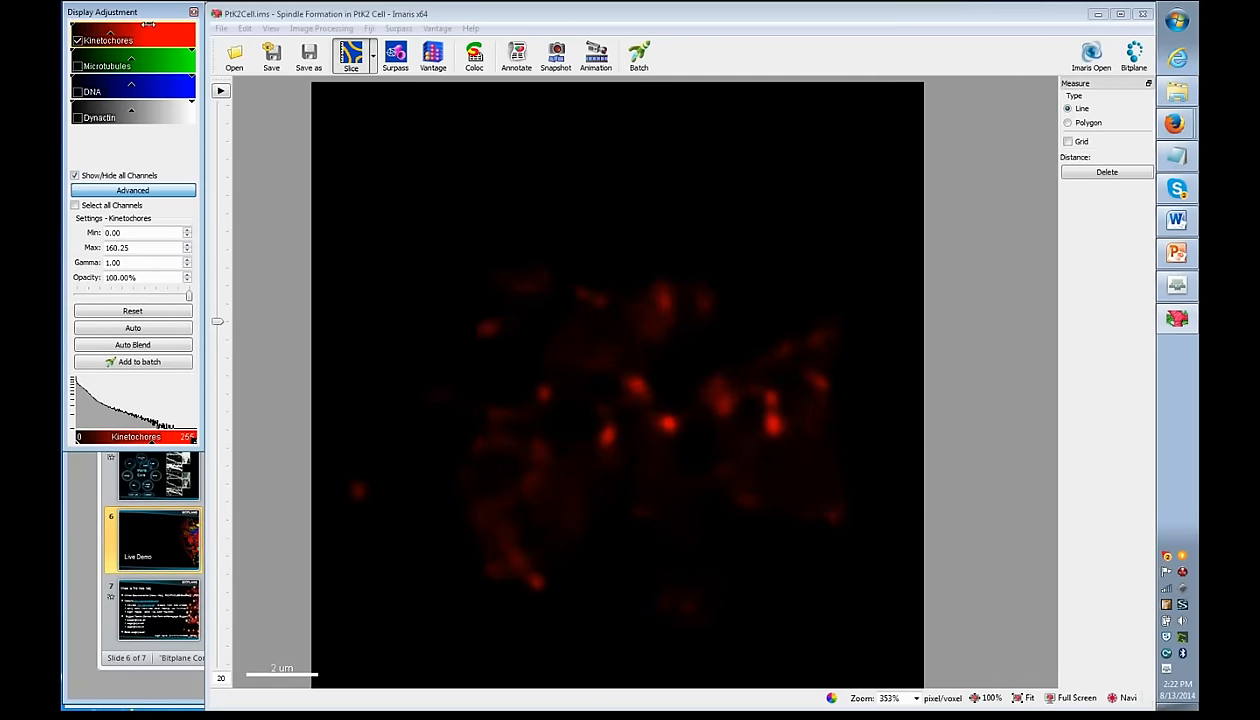
pyautogui.moveTo(148, 22); pyautogui.dragTo(142, 23)
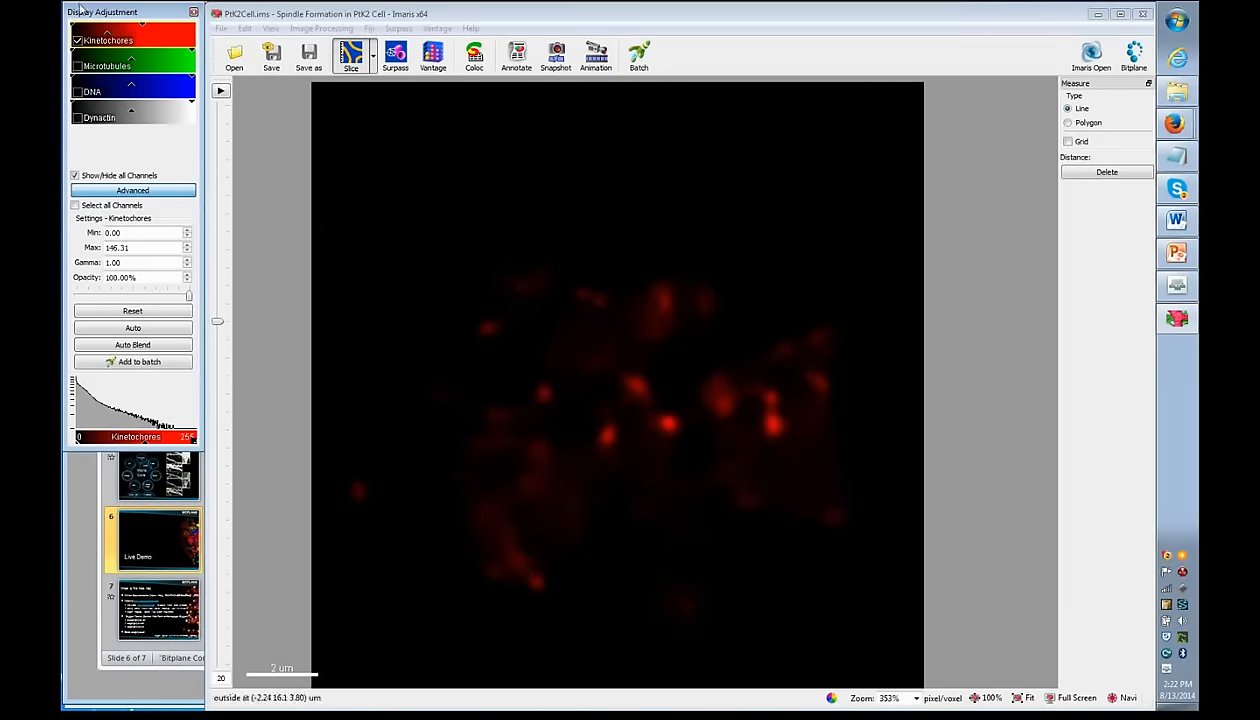
pyautogui.moveTo(77, 23); pyautogui.dragTo(84, 23)
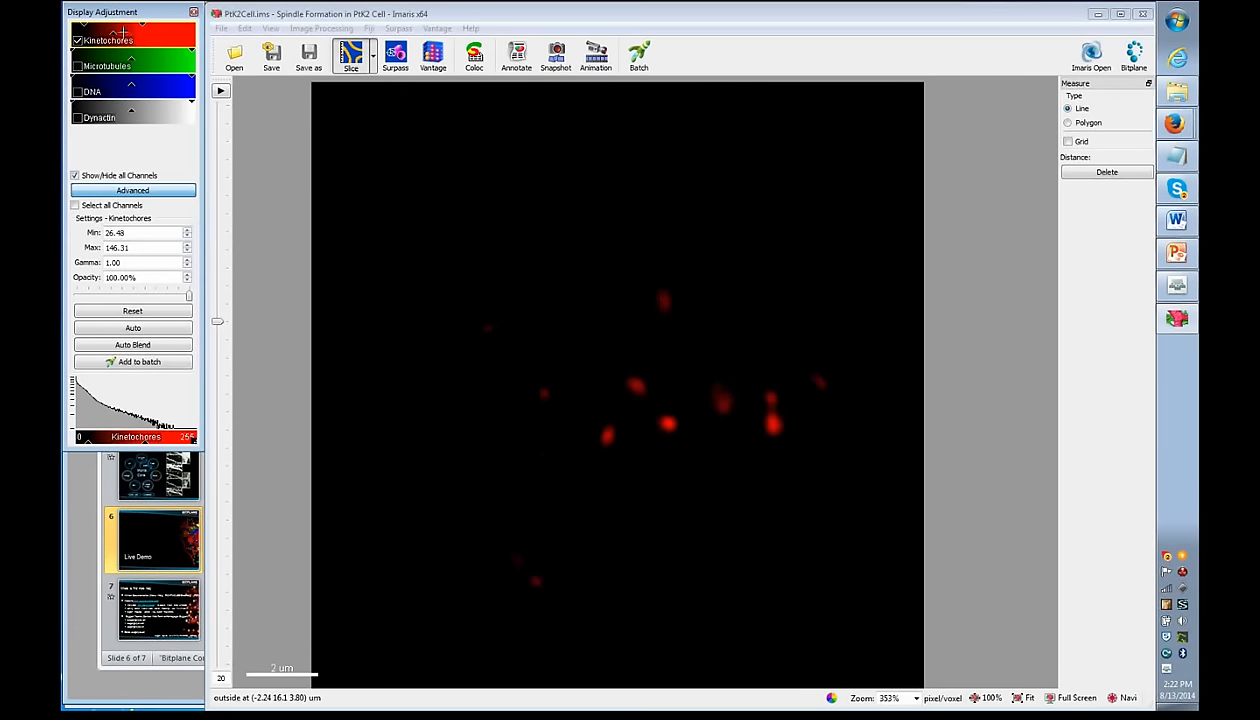
pyautogui.moveTo(114, 33); pyautogui.dragTo(96, 34)
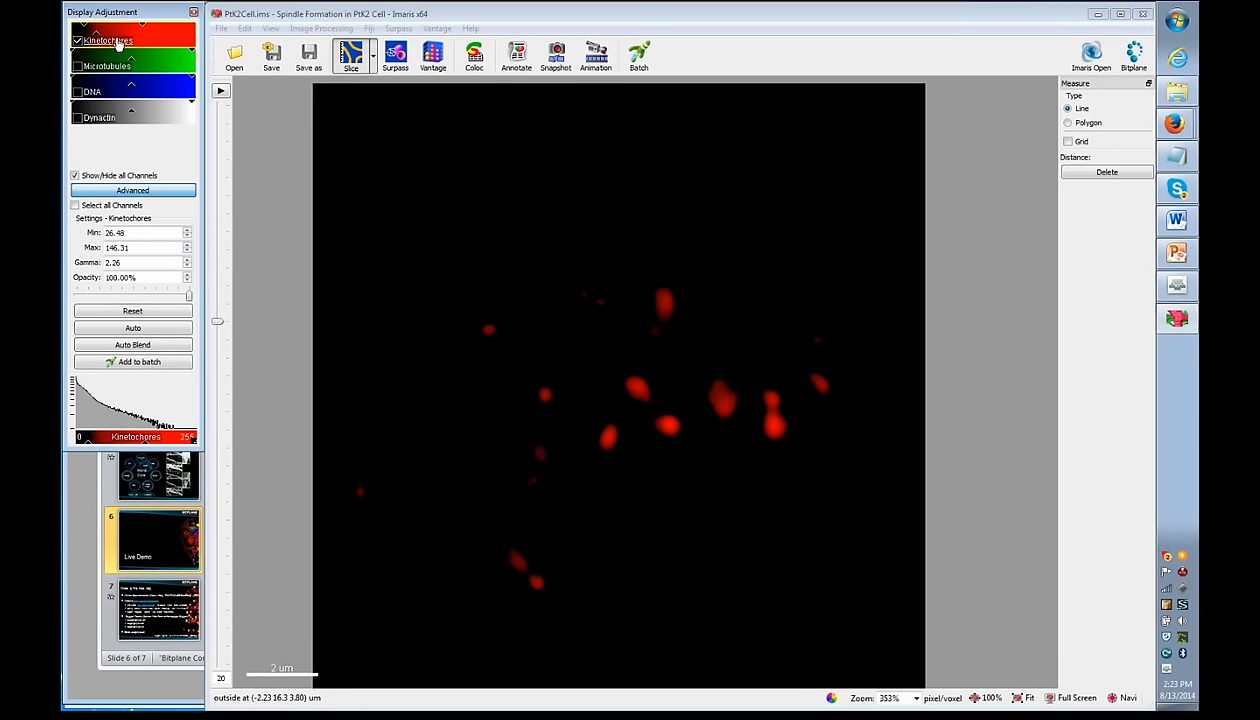
pyautogui.moveTo(100, 33); pyautogui.dragTo(105, 33)
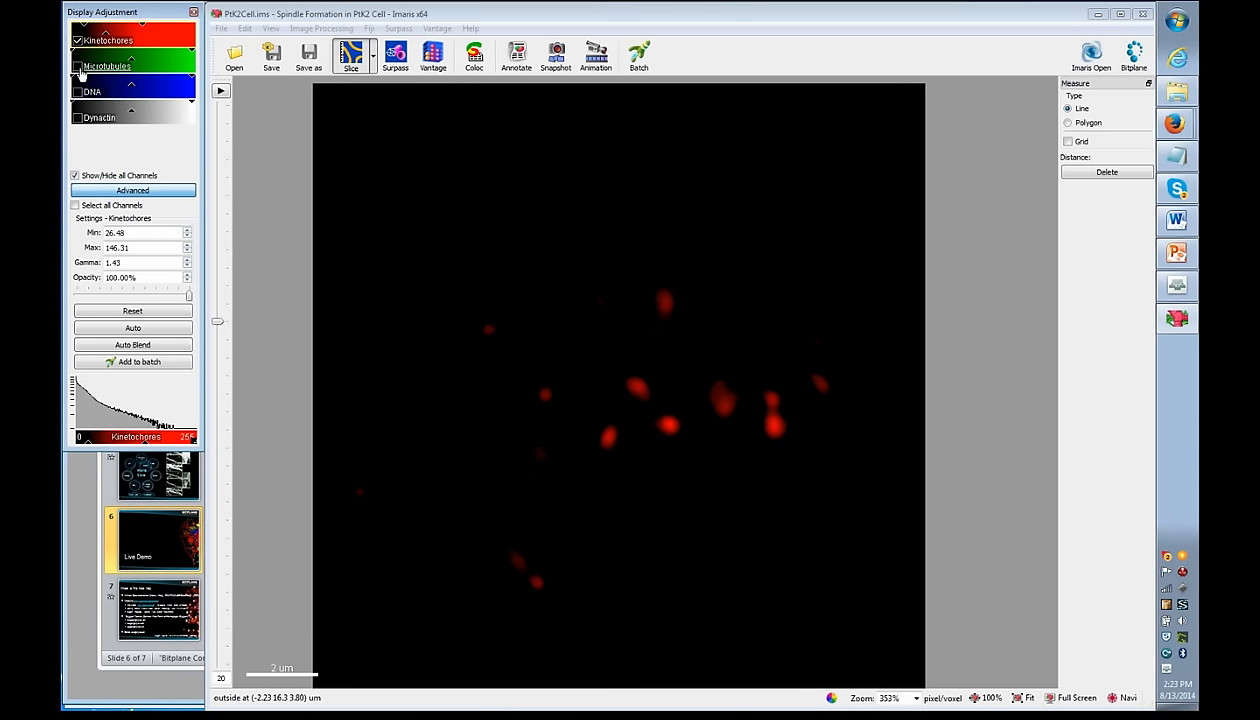
# - Turn the Microtubules, DNA and Dynactin channels back on over the kinetochores
pyautogui.click(77, 66)
pyautogui.click(77, 92)
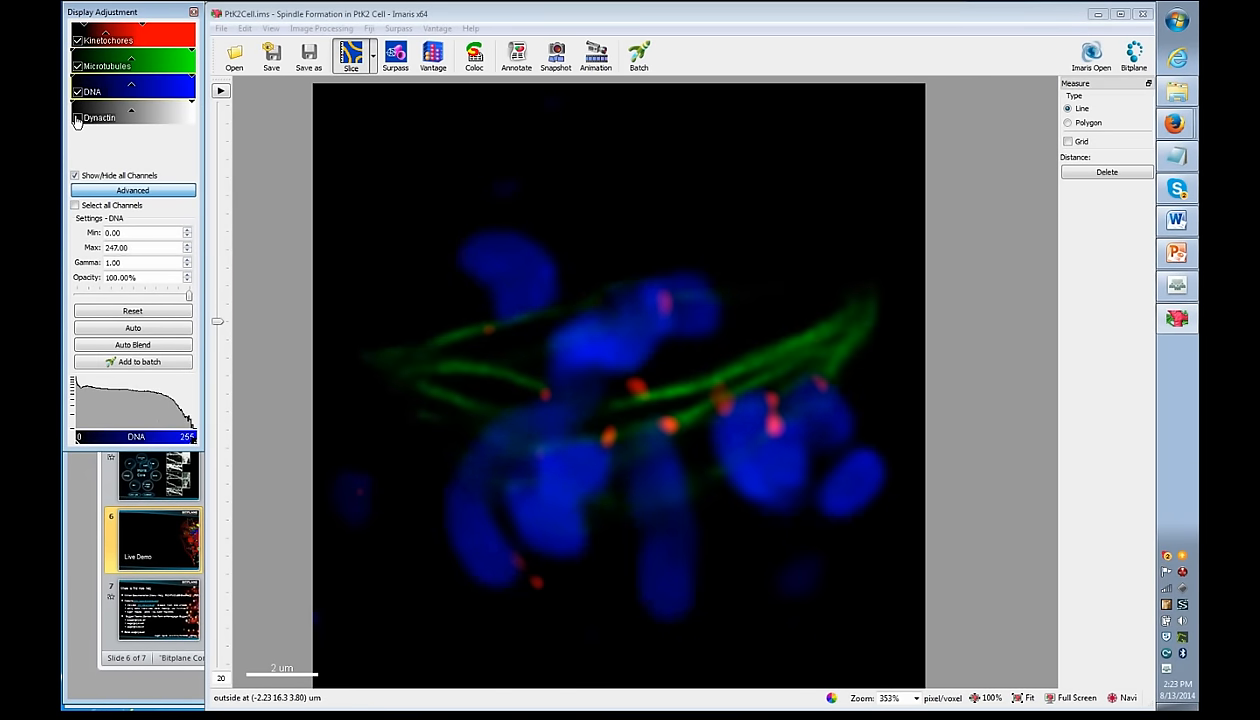
pyautogui.click(77, 118)
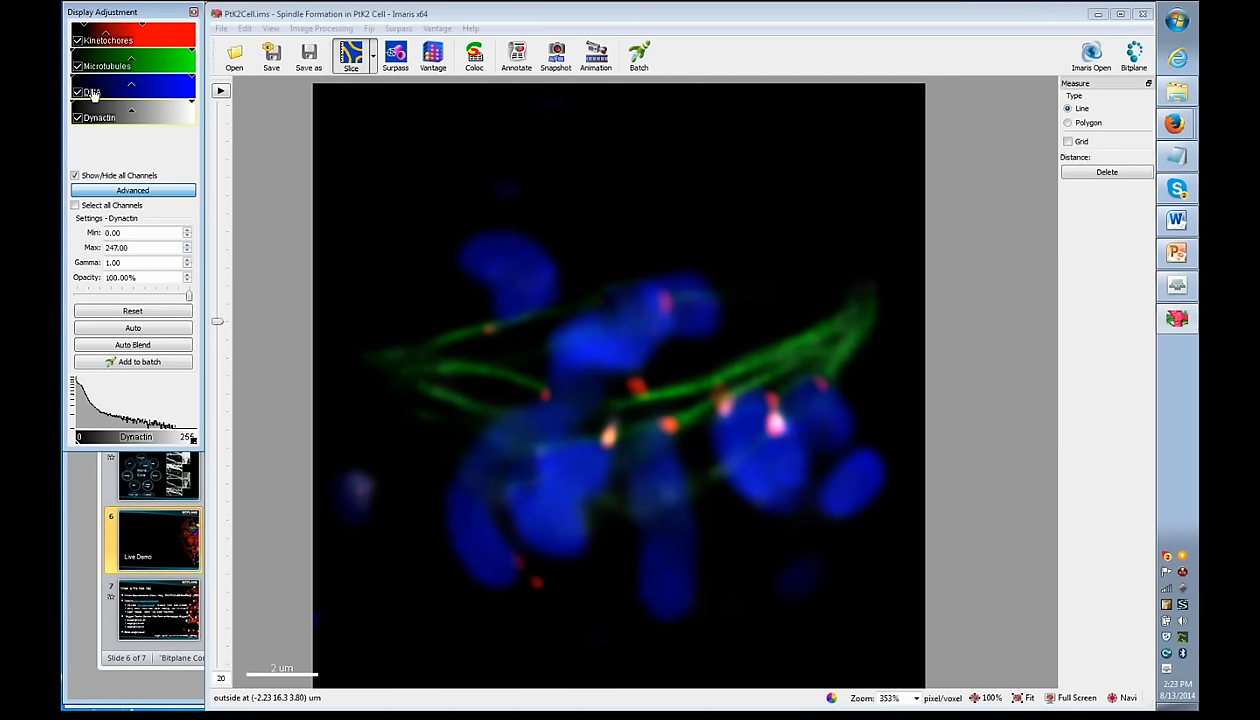
# - Review the DNA channel's name and wavelengths, then give it a magenta base colour
pyautogui.doubleClick(92, 92)
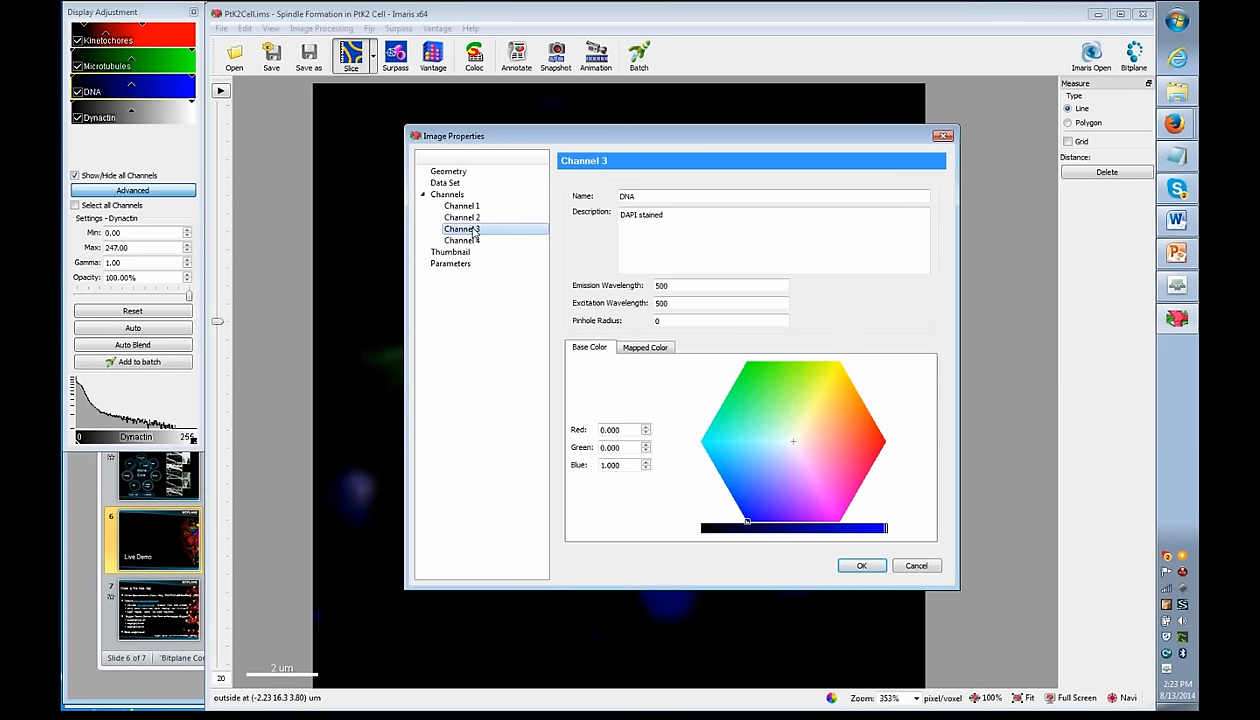
pyautogui.moveTo(652, 194); pyautogui.dragTo(606, 200)
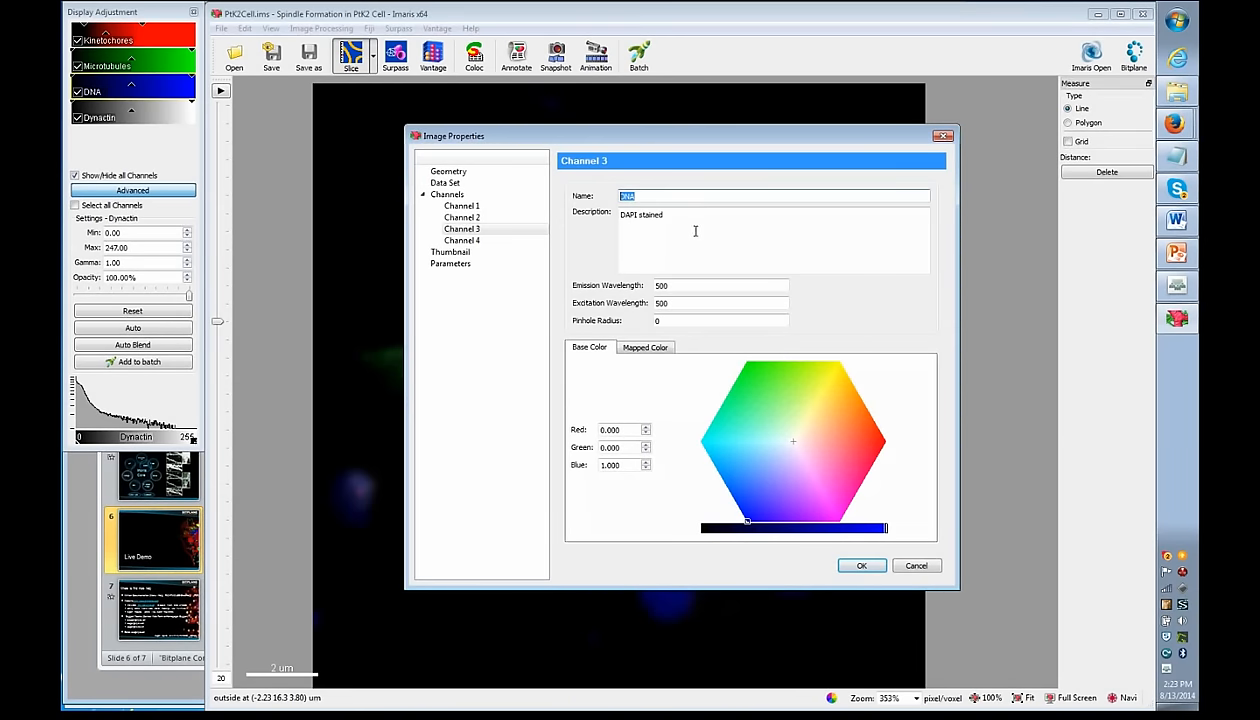
pyautogui.click(694, 285)
pyautogui.click(694, 302)
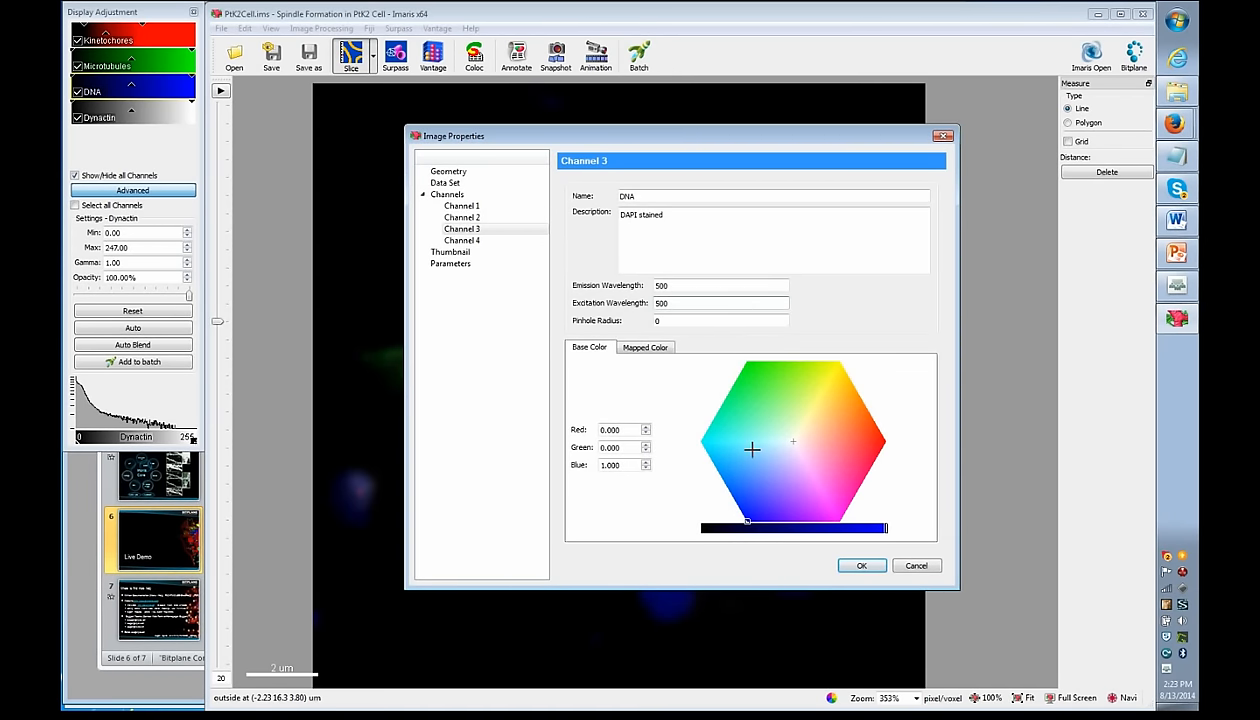
pyautogui.moveTo(767, 469); pyautogui.dragTo(831, 505)
pyautogui.click(868, 568)
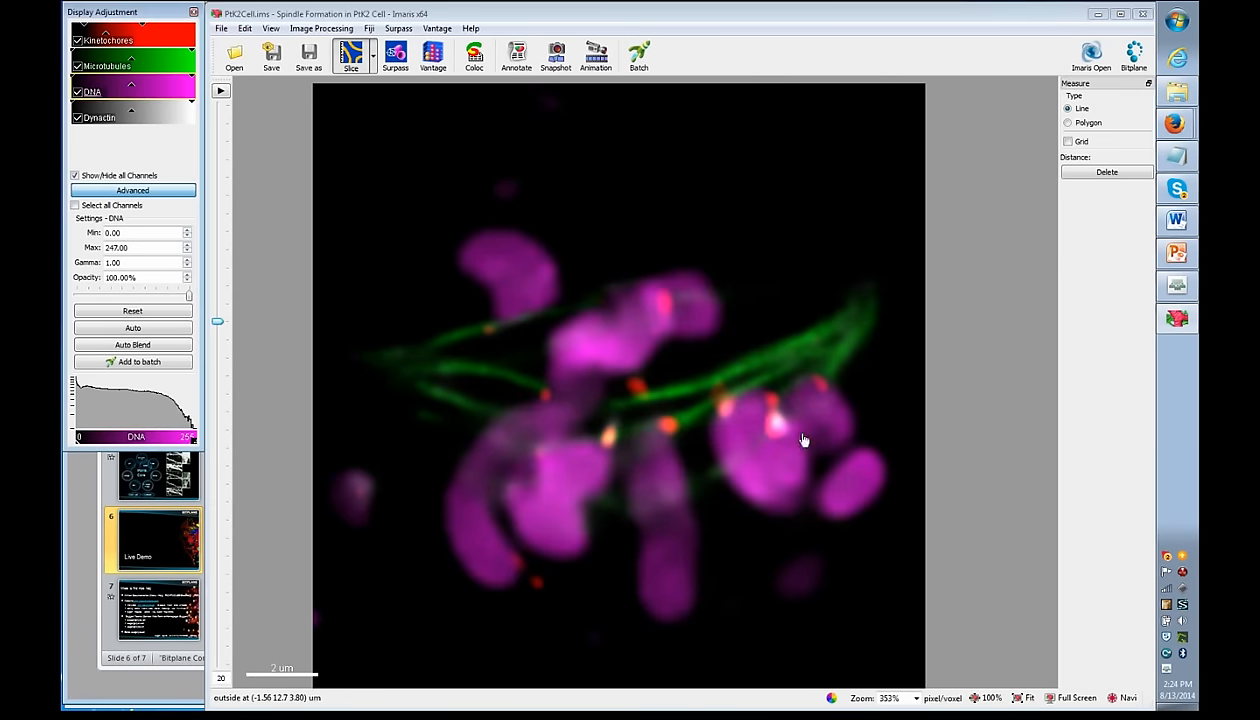
# - Apply the Jet colour table to the DNA channel under Mapped Color
pyautogui.hotkey('ctrl', 'i')
pyautogui.click(646, 349)
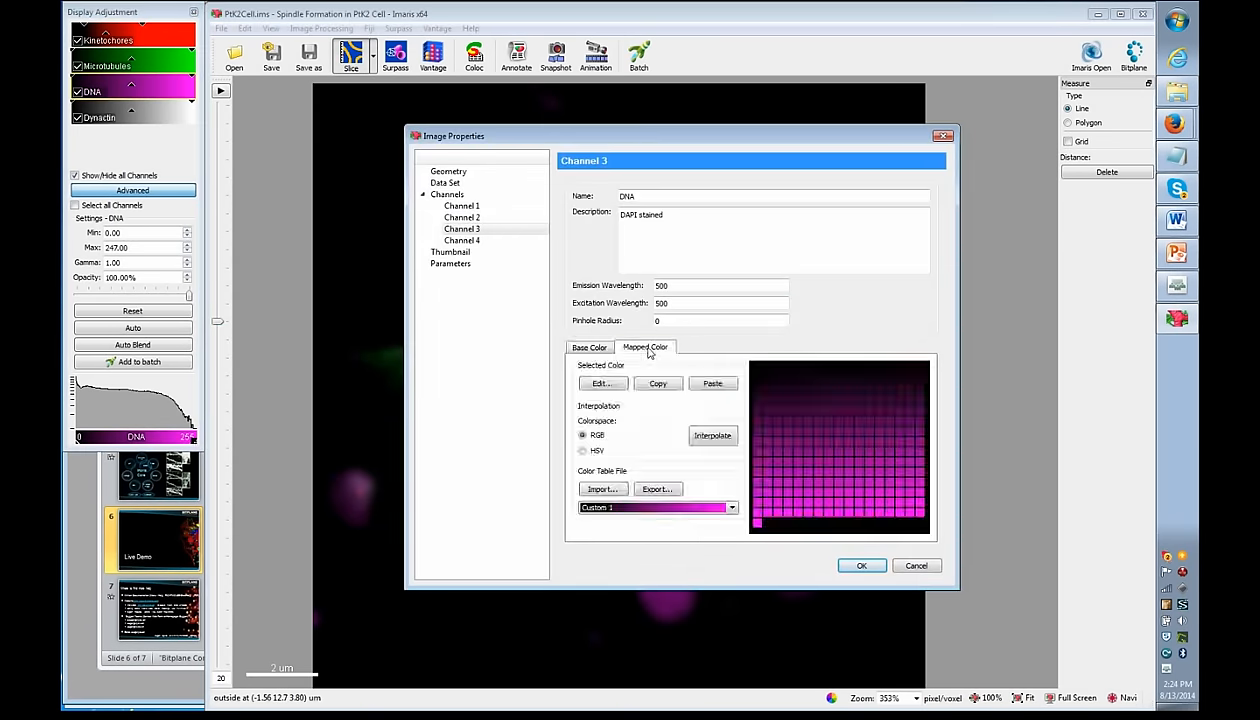
pyautogui.click(733, 508)
pyautogui.moveTo(734, 540); pyautogui.dragTo(735, 586)
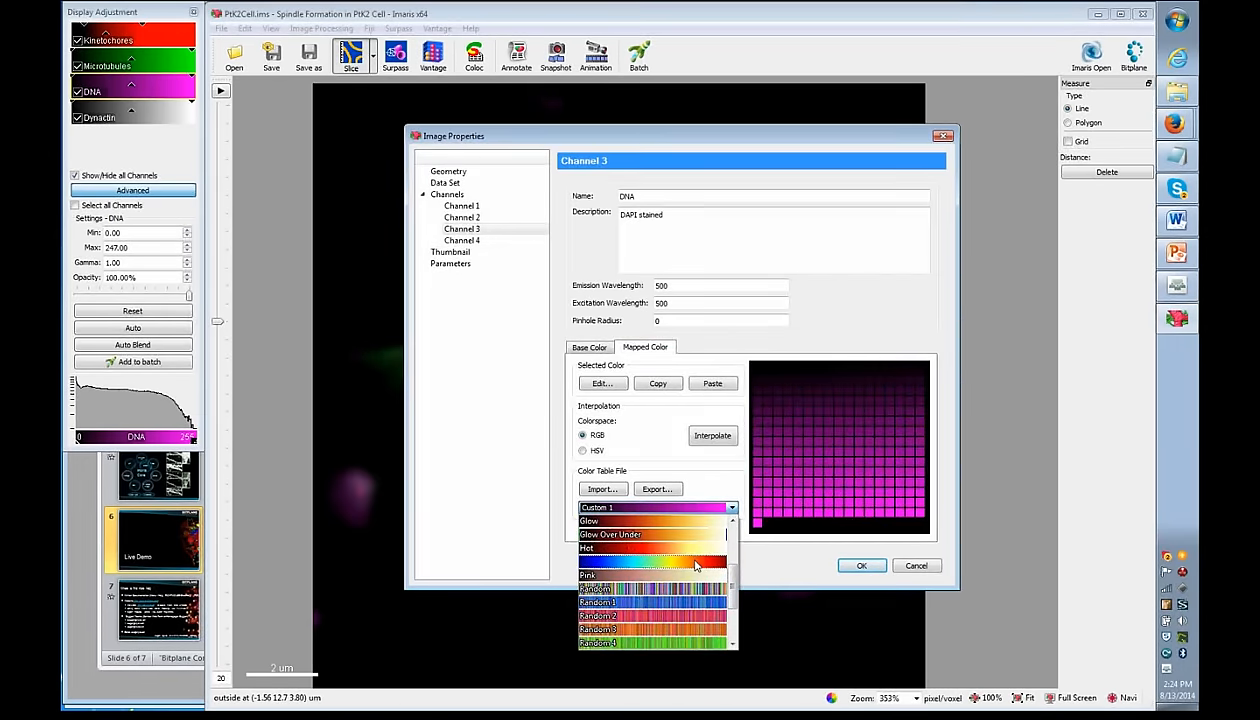
pyautogui.click(696, 566)
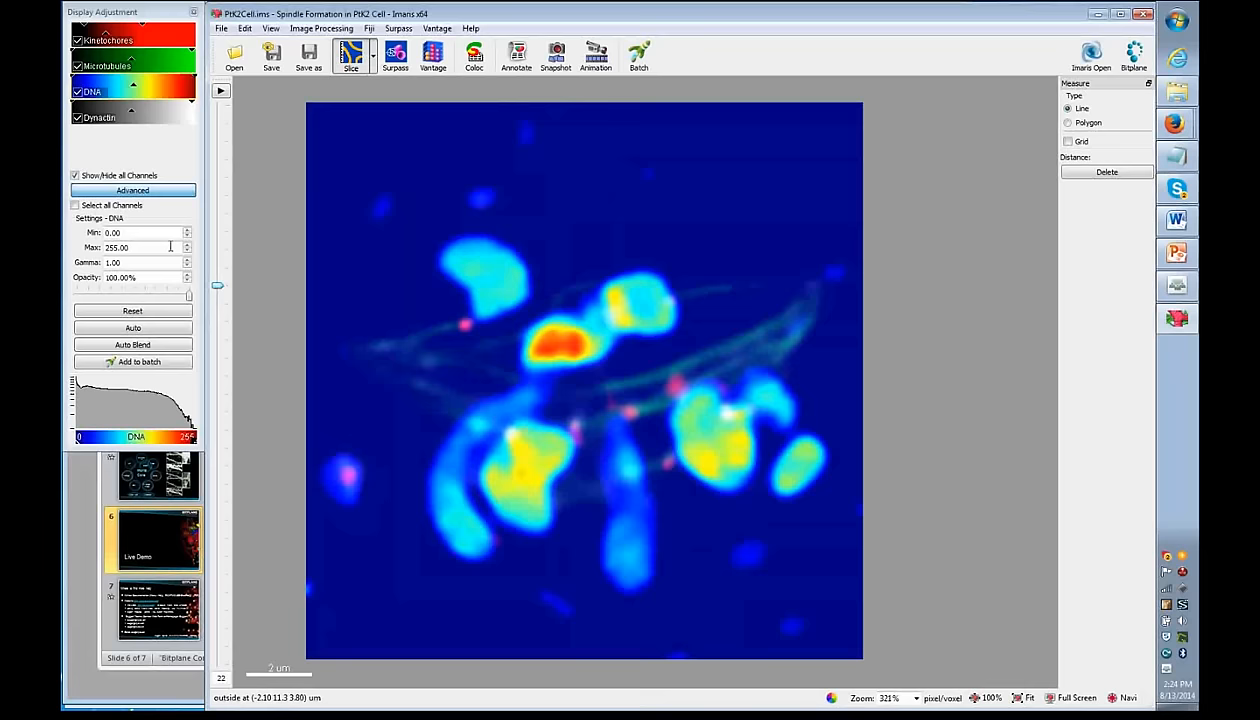
# - Switch the DNA channel back to a light blue base colour
pyautogui.doubleClick(92, 93)
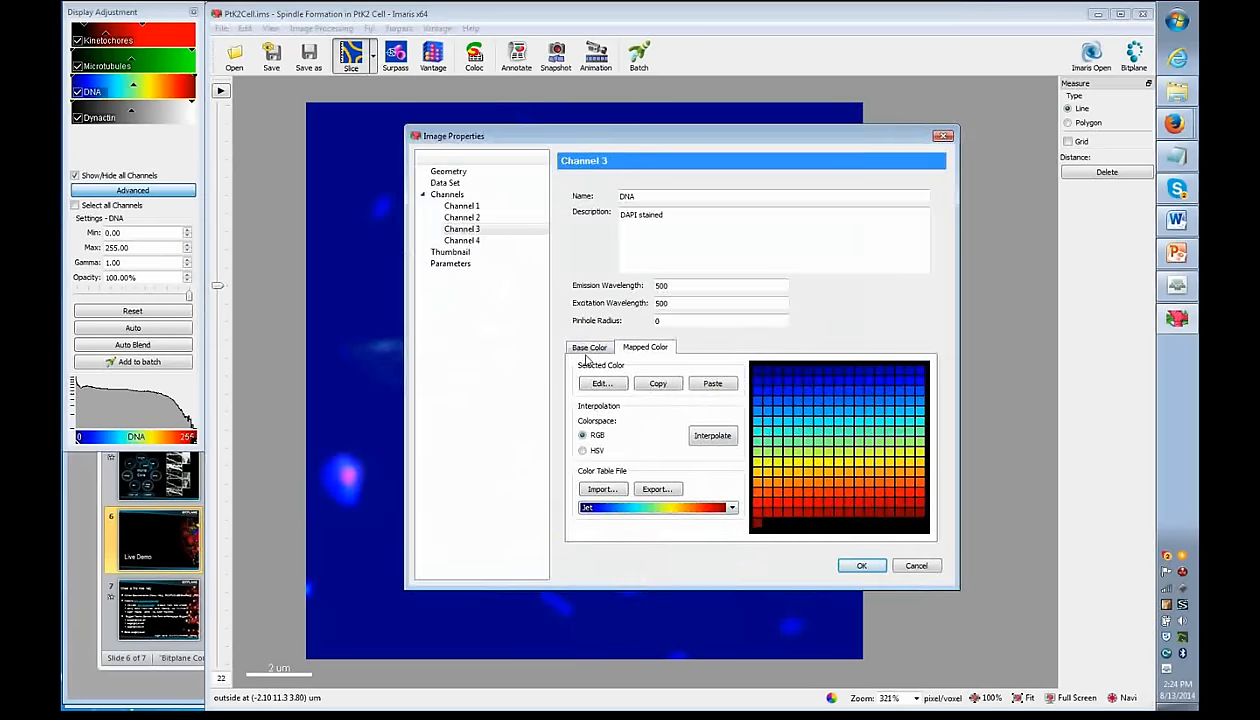
pyautogui.click(590, 347)
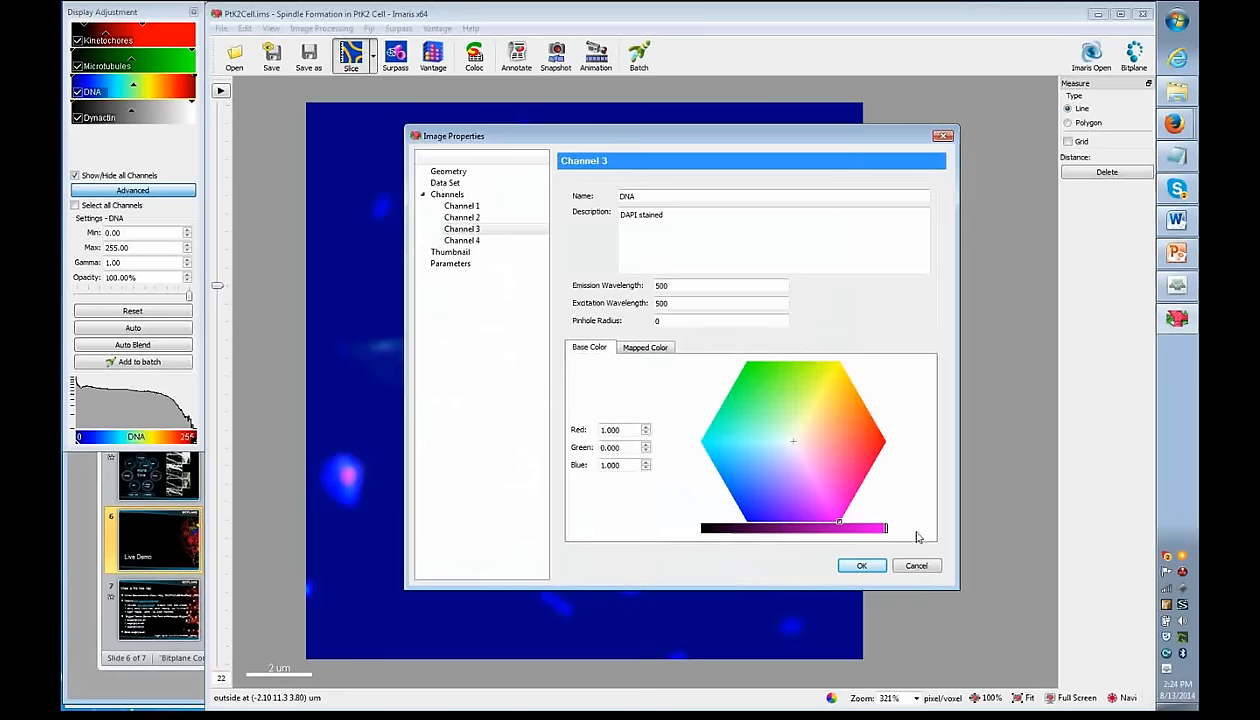
pyautogui.click(736, 505)
pyautogui.click(754, 488)
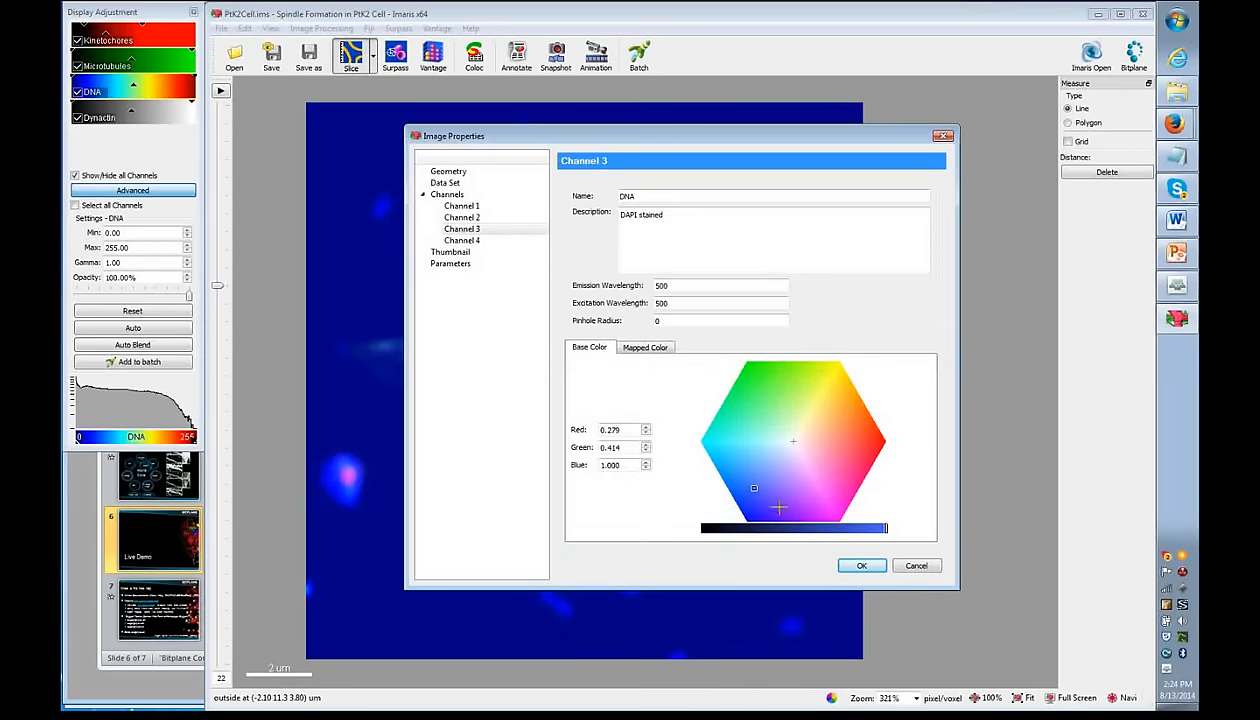
pyautogui.click(862, 566)
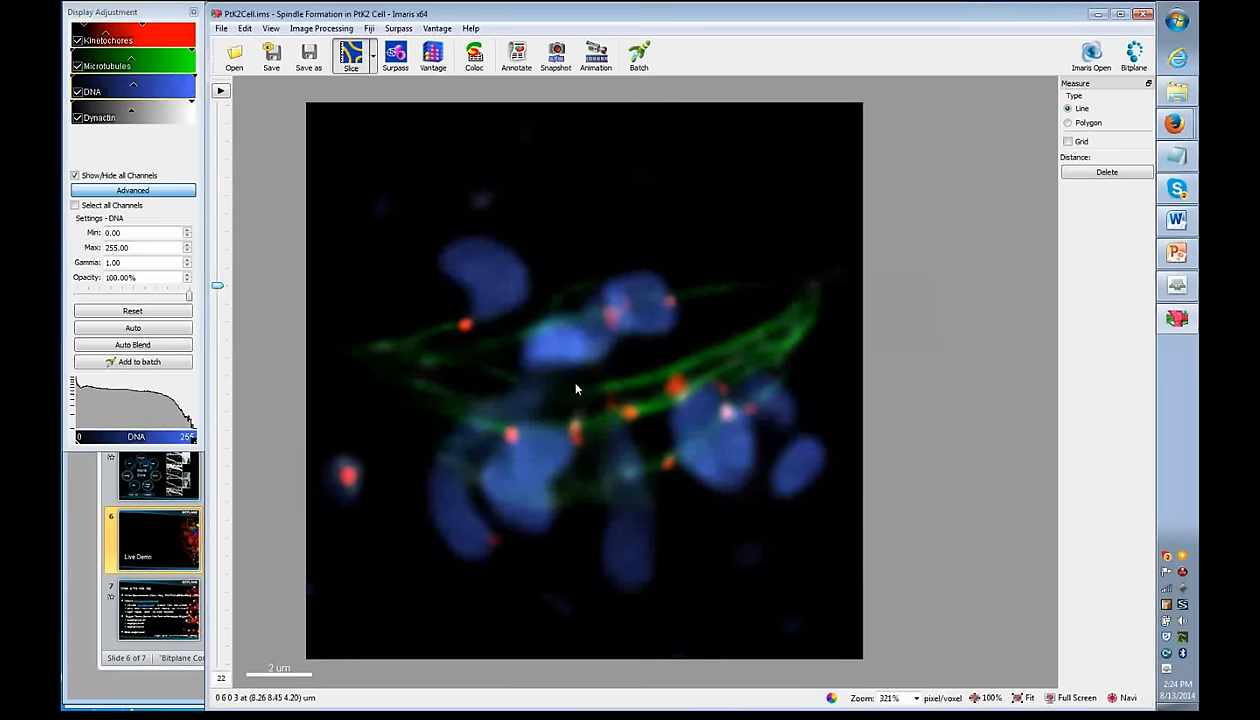
# - Switch to Section view, zoom out, and reposition the section planes through the cell
pyautogui.click(375, 62)
pyautogui.click(369, 98)
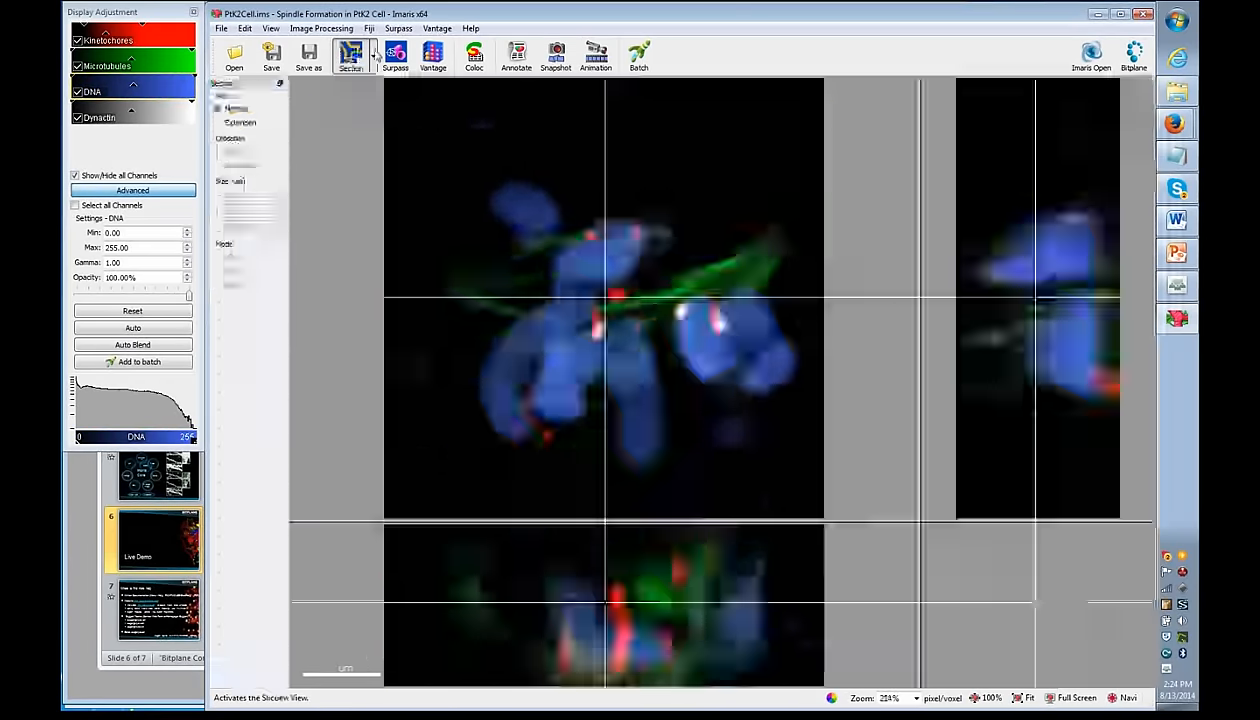
pyautogui.click(375, 61)
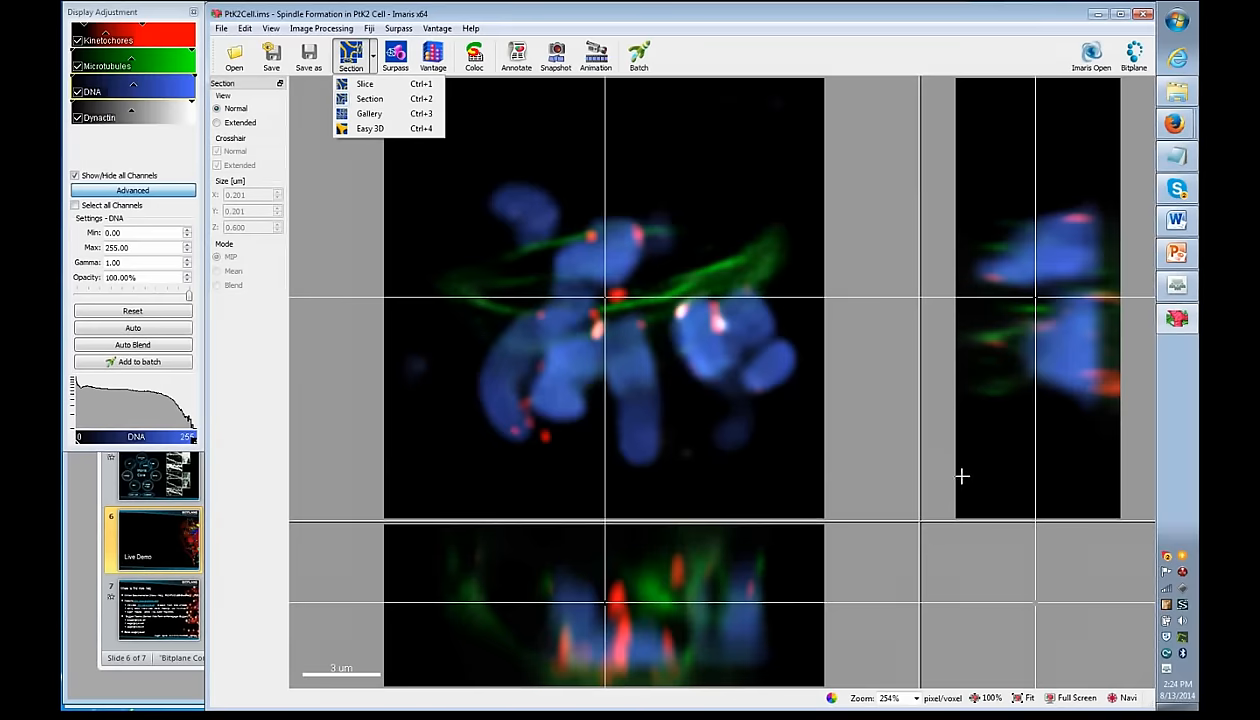
pyautogui.scroll(-3, 941, 548)
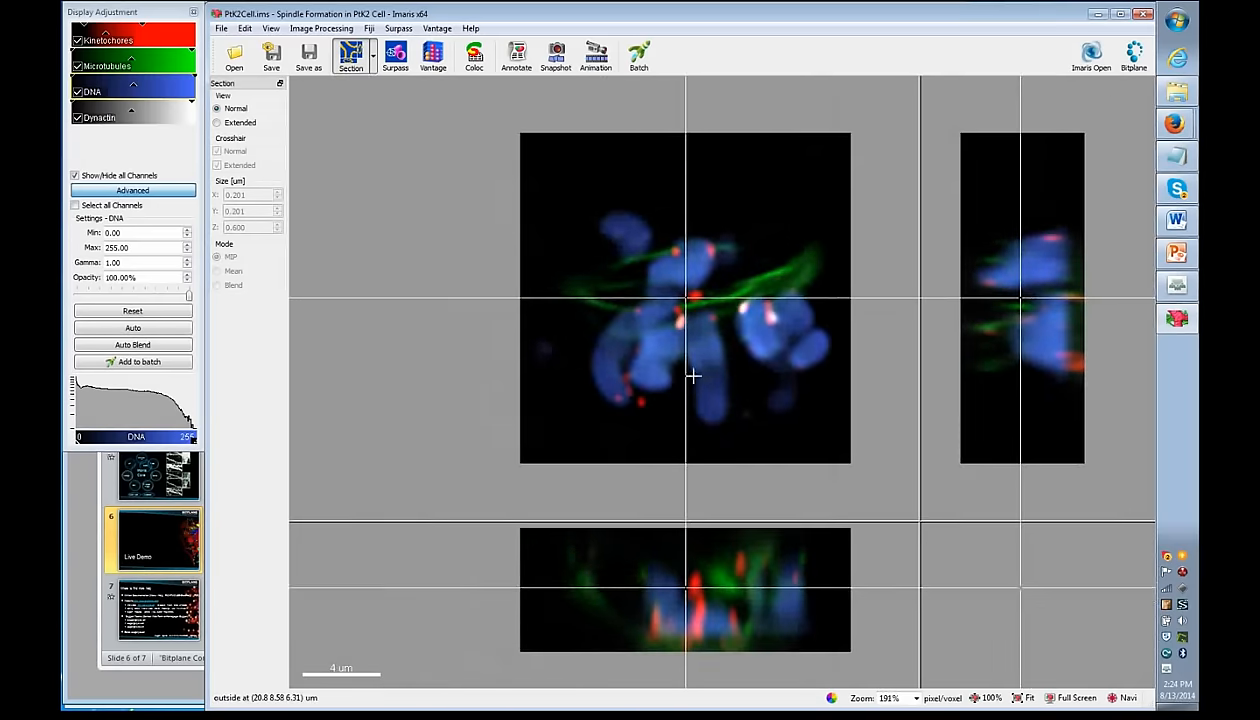
pyautogui.scroll(-1, 624, 579)
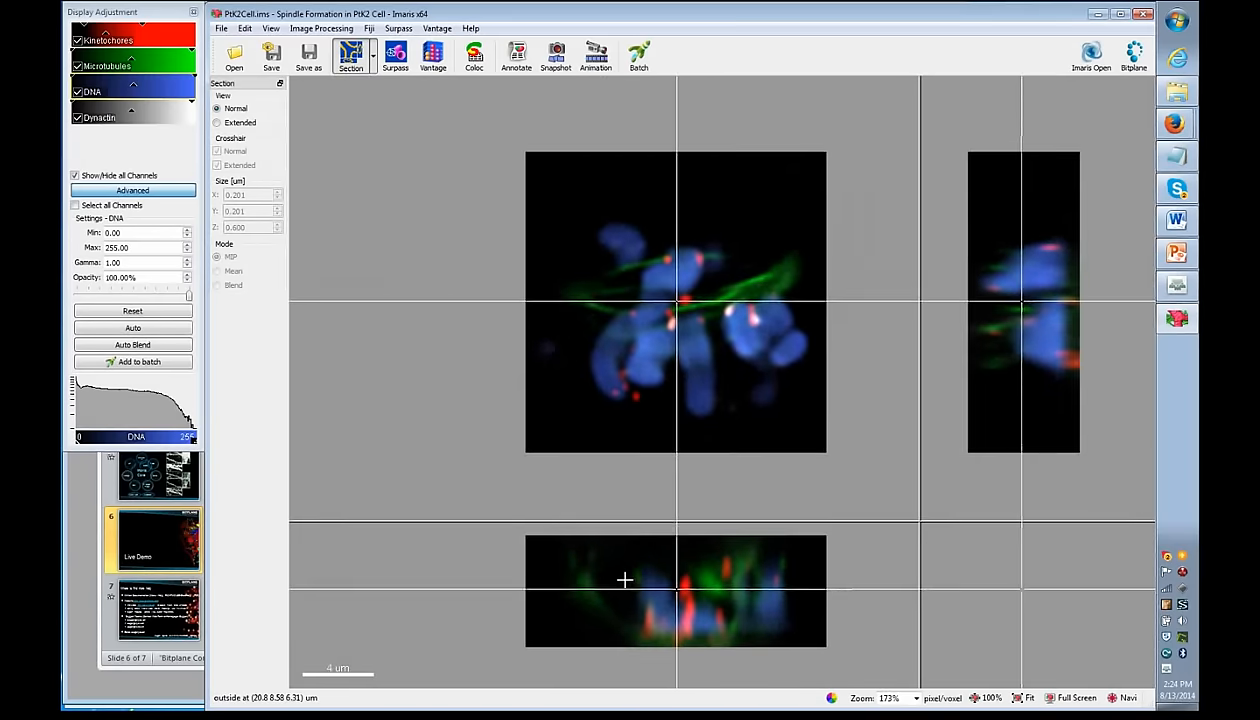
pyautogui.click(672, 581)
pyautogui.moveTo(672, 581)
pyautogui.mouseDown()
pyautogui.moveTo(667, 571)
pyautogui.moveTo(661, 603)
pyautogui.mouseUp()
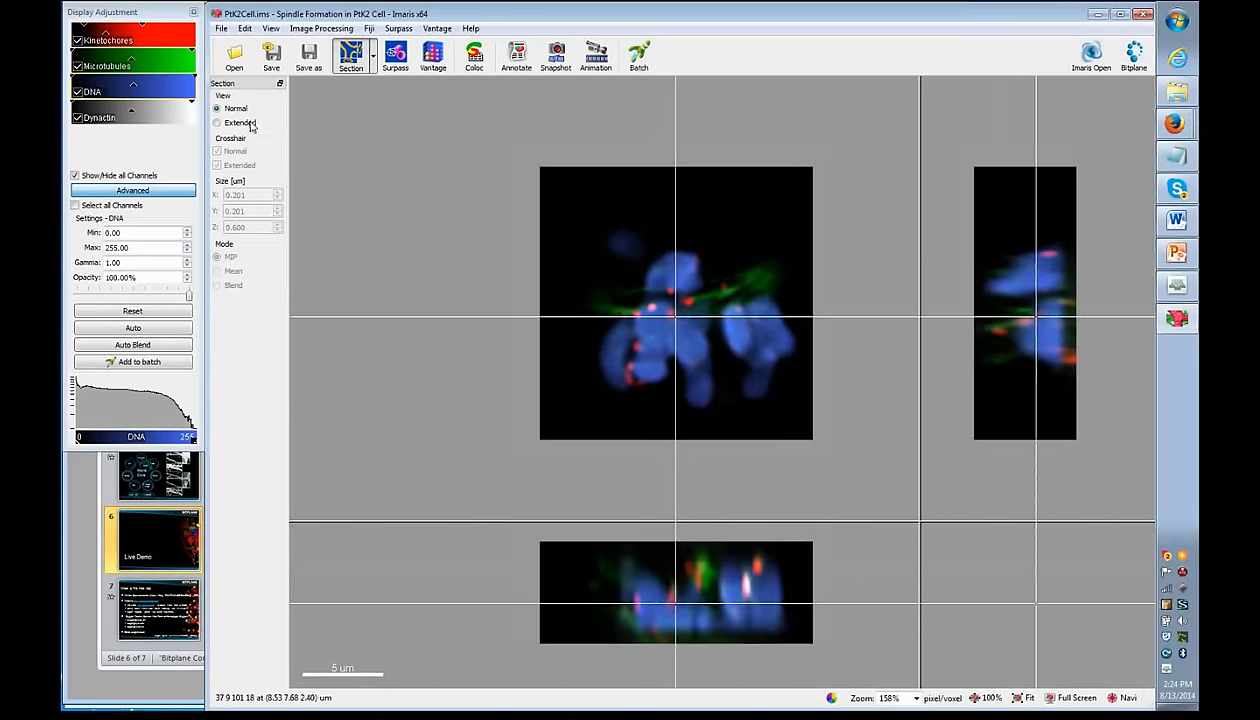
# - Try the Extended section mode with a wider z-range, then return sections to Normal
pyautogui.click(248, 125)
pyautogui.moveTo(657, 591)
pyautogui.mouseDown()
pyautogui.moveTo(657, 556)
pyautogui.moveTo(640, 588)
pyautogui.mouseUp()
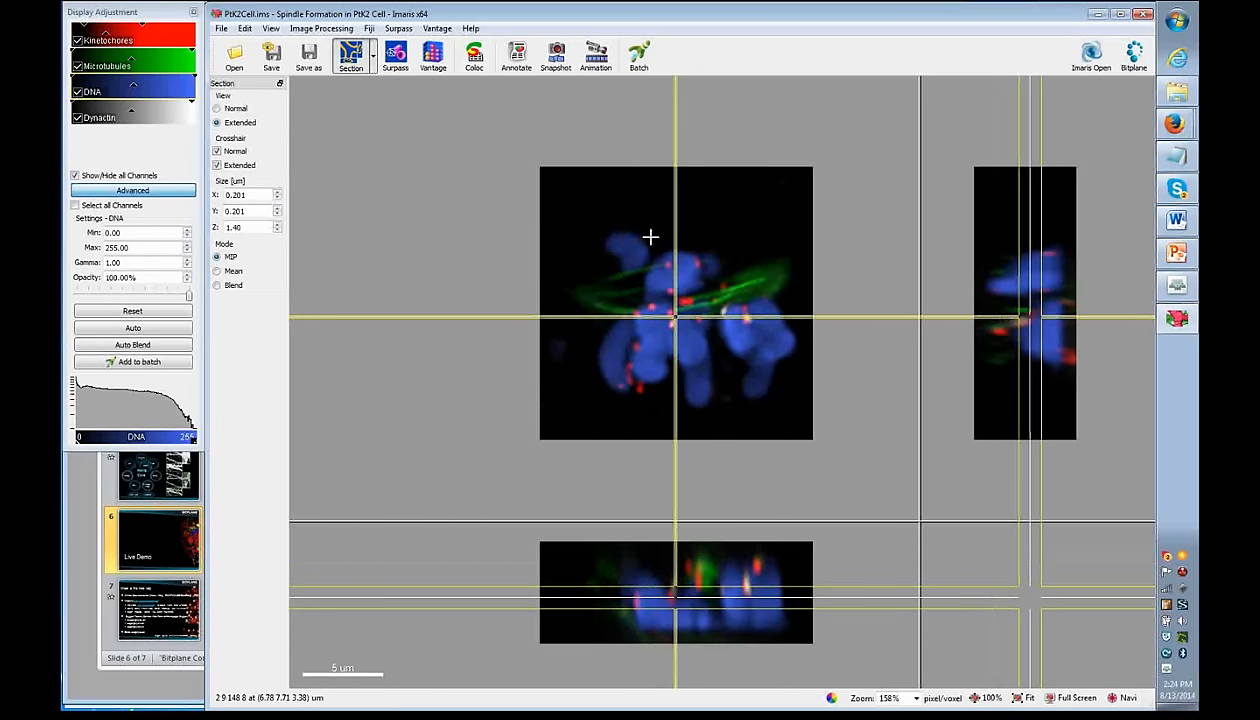
pyautogui.click(217, 109)
pyautogui.click(372, 58)
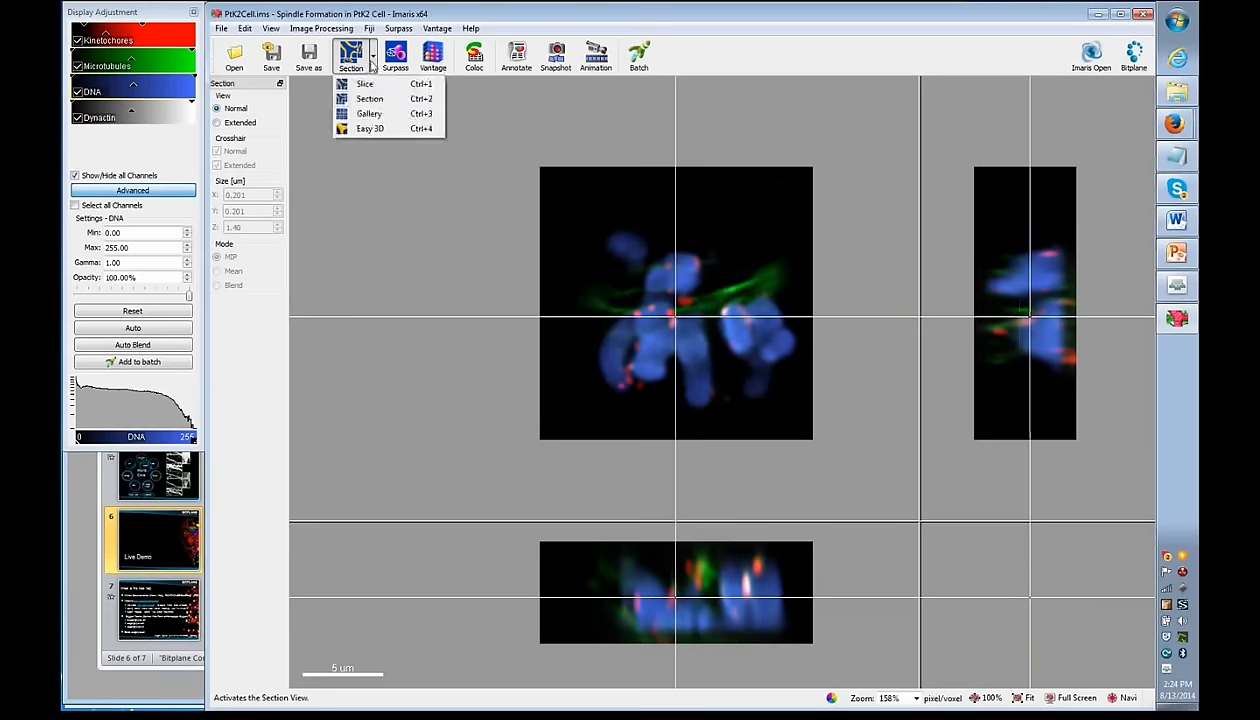
# - Tile all 32 z-slices in Gallery view, then go back to the single Slice view
pyautogui.click(370, 111)
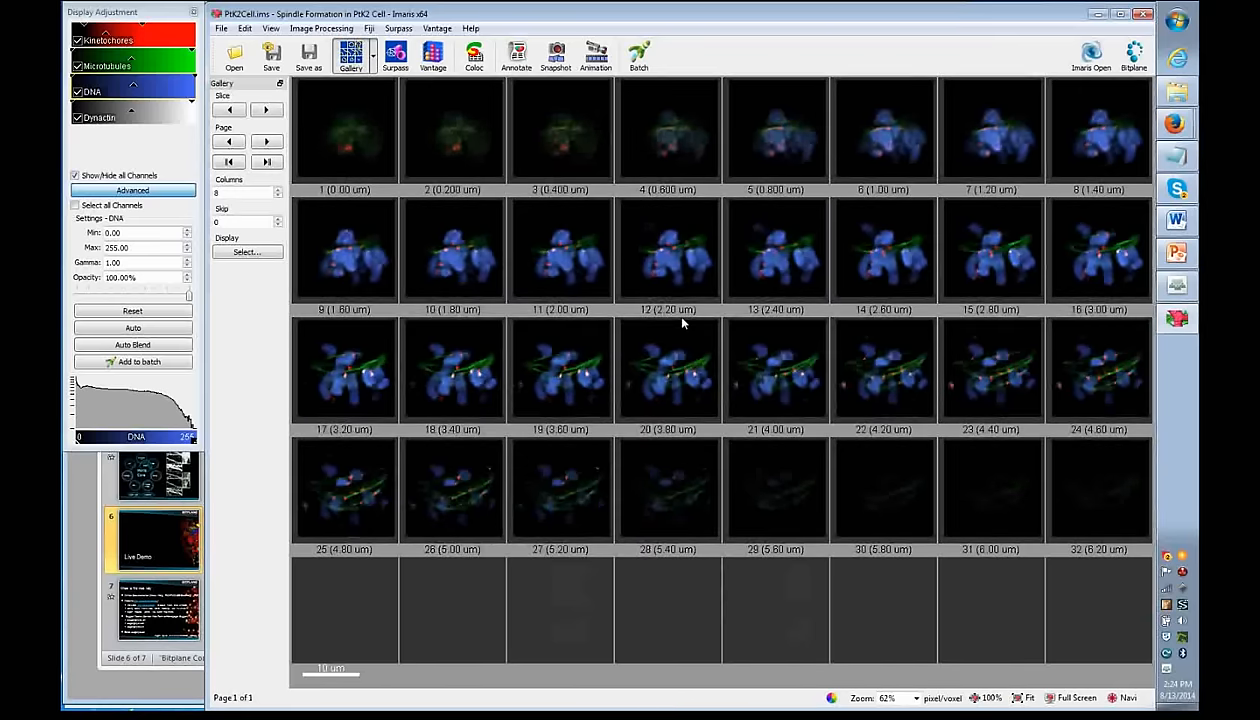
pyautogui.click(372, 58)
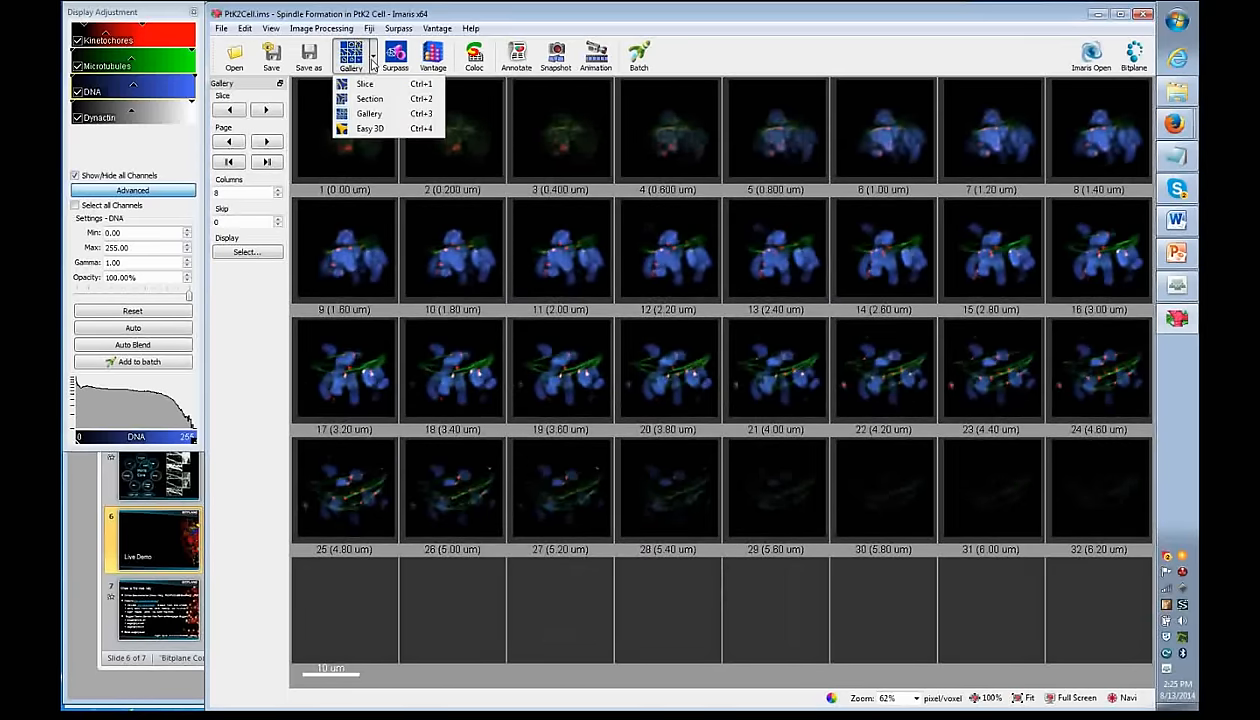
pyautogui.click(372, 60)
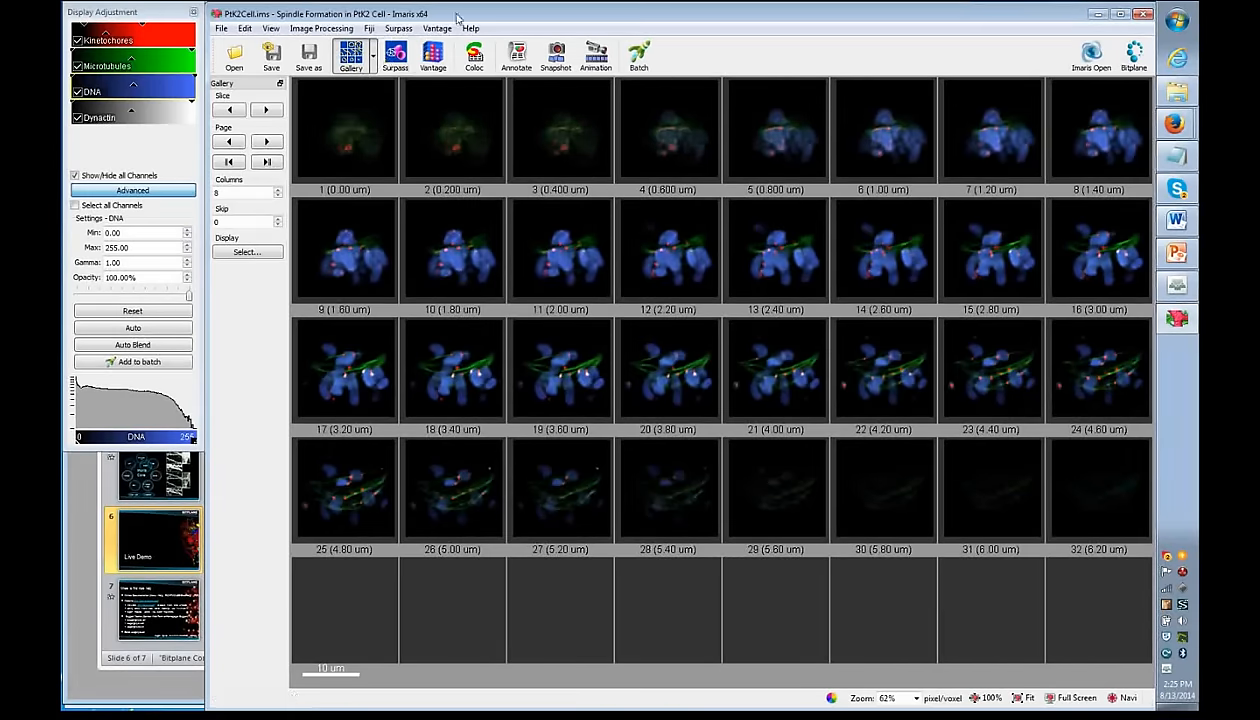
pyautogui.click(372, 58)
pyautogui.click(365, 86)
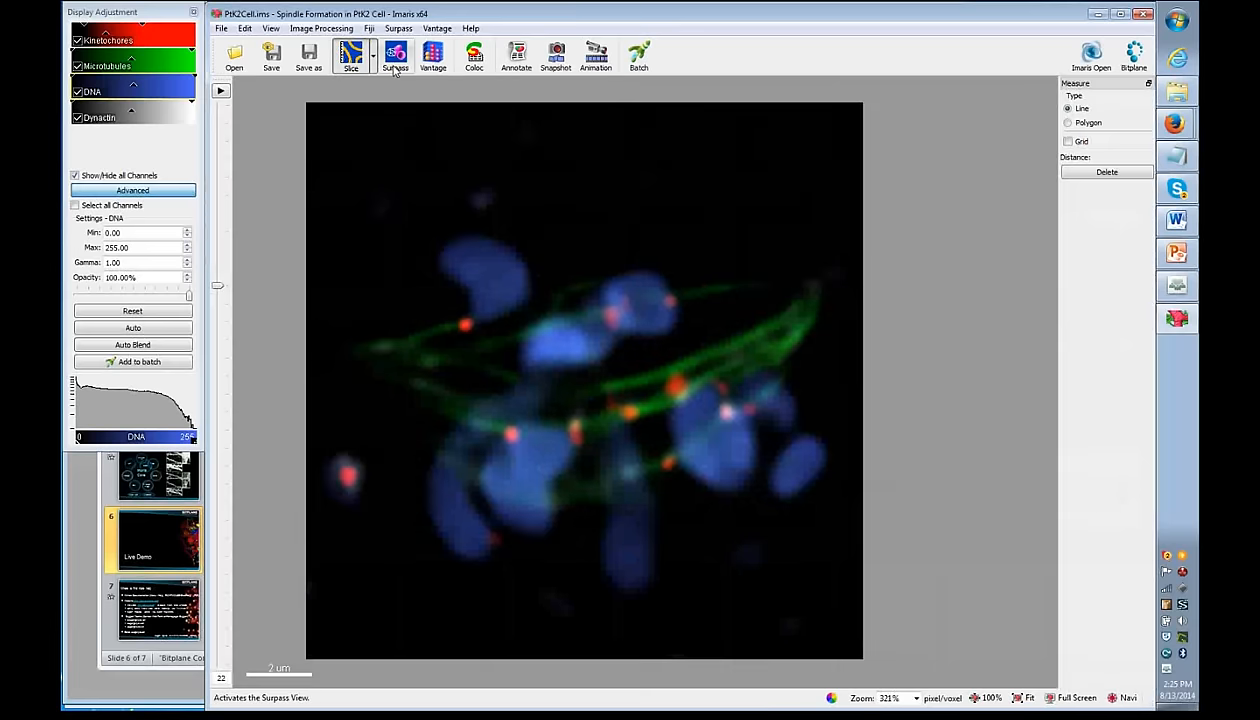
# - Return to the 3D Surpass rendering, select Volume, and hide then show the Frame
pyautogui.click(396, 62)
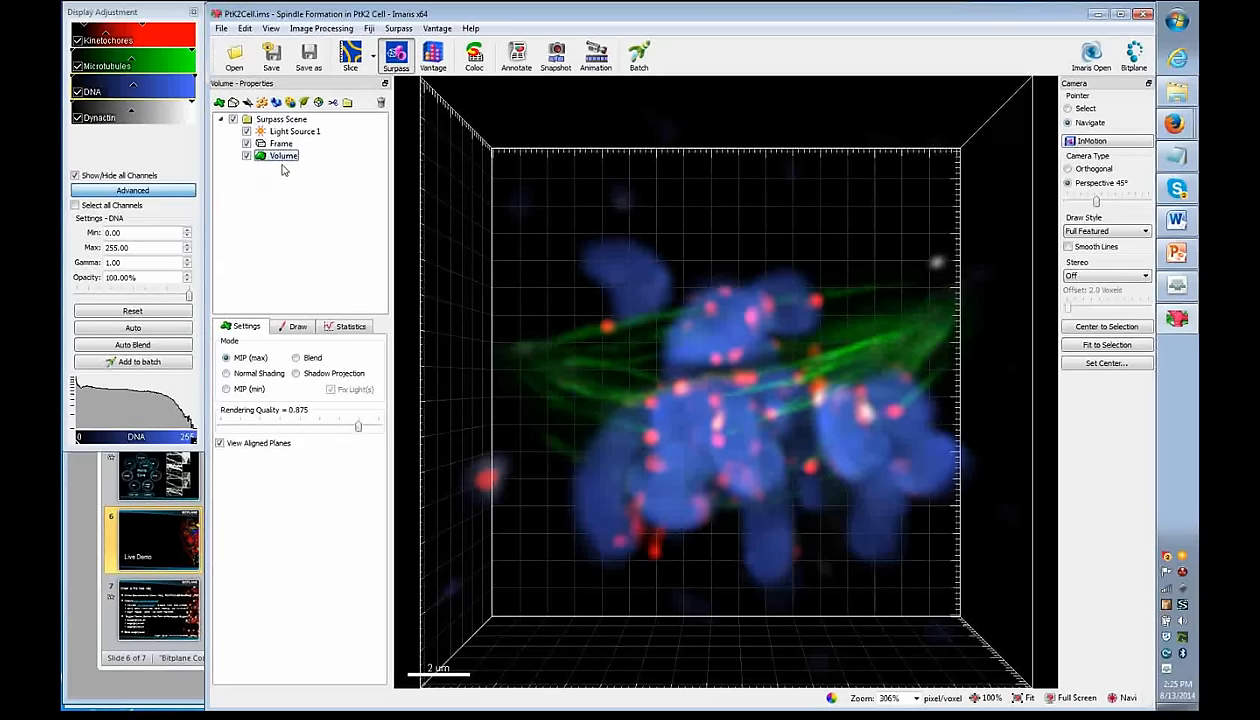
pyautogui.click(220, 120)
pyautogui.click(220, 120)
pyautogui.click(239, 358)
pyautogui.click(249, 160)
pyautogui.click(246, 144)
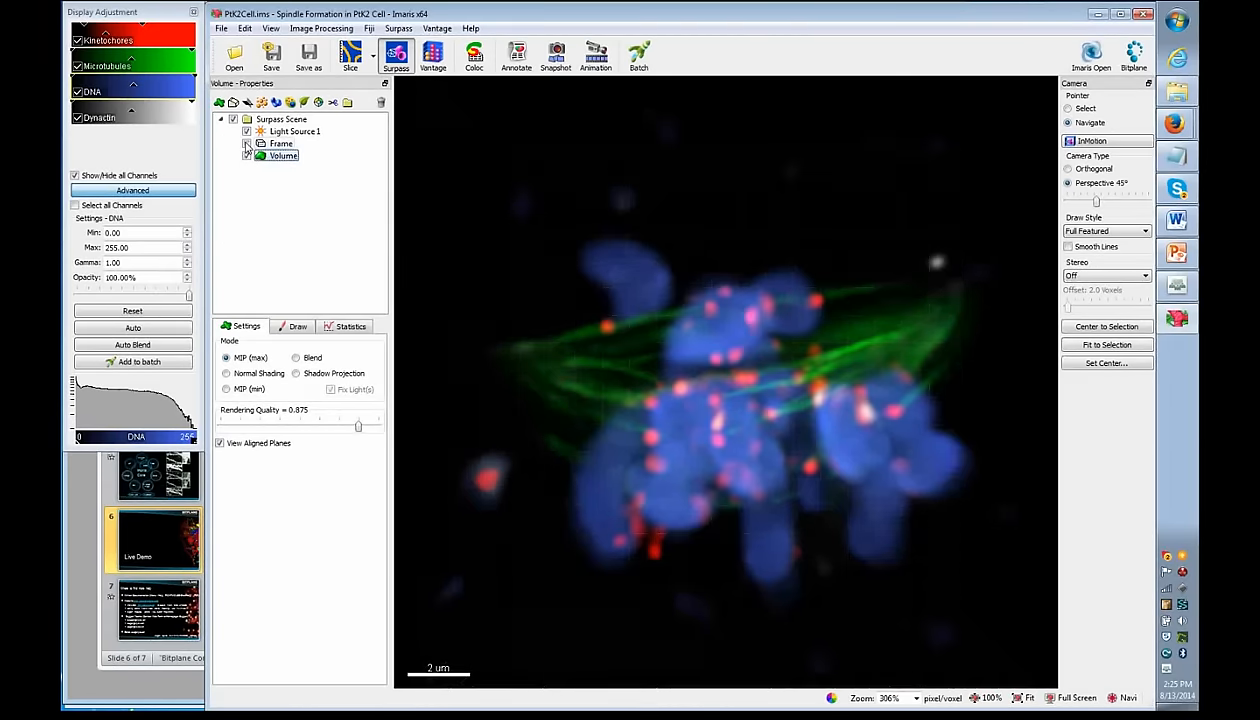
pyautogui.click(246, 144)
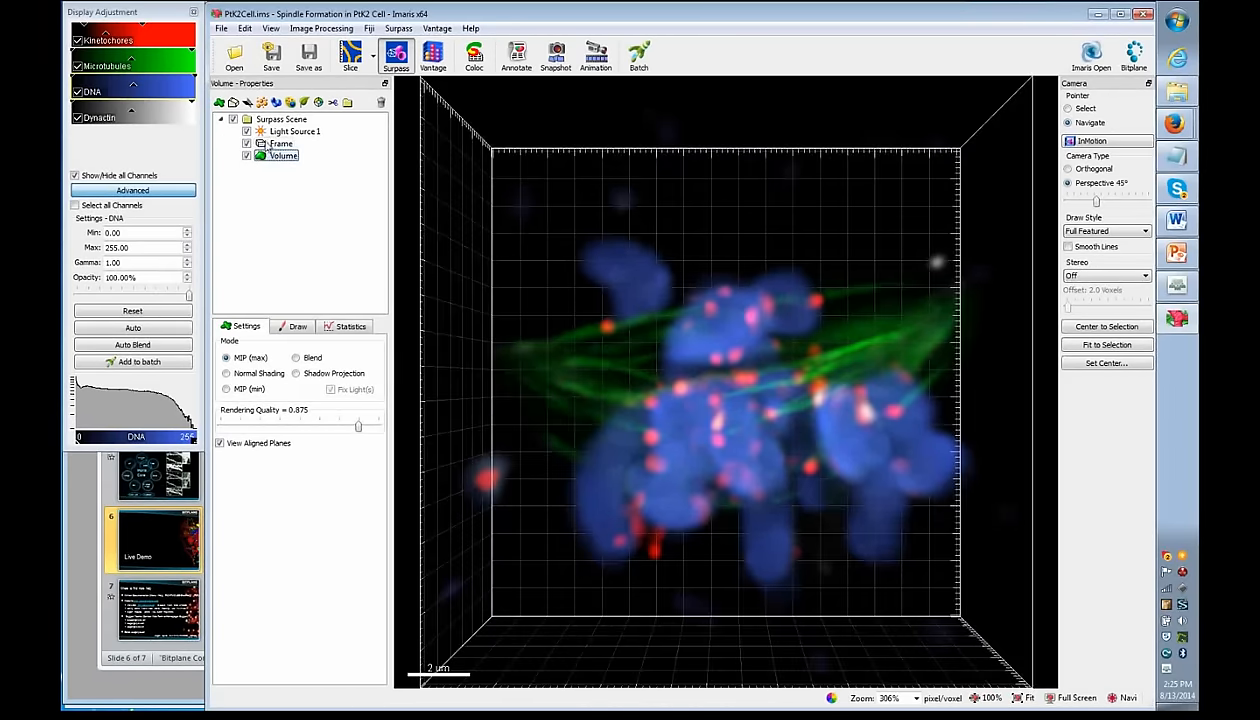
# - Inspect Light Source 1 and Volume settings, toggle the Surpass Scene, and add Group 2
pyautogui.click(292, 131)
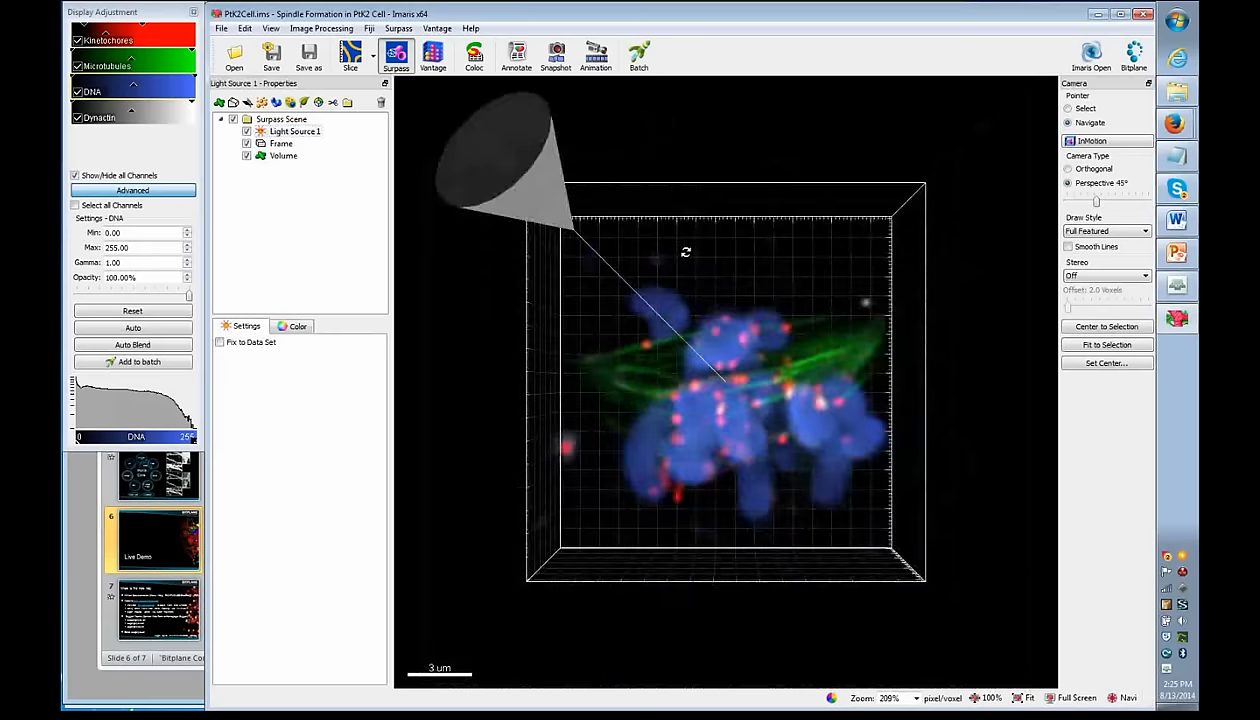
pyautogui.scroll(-5, 684, 253)
pyautogui.click(265, 133)
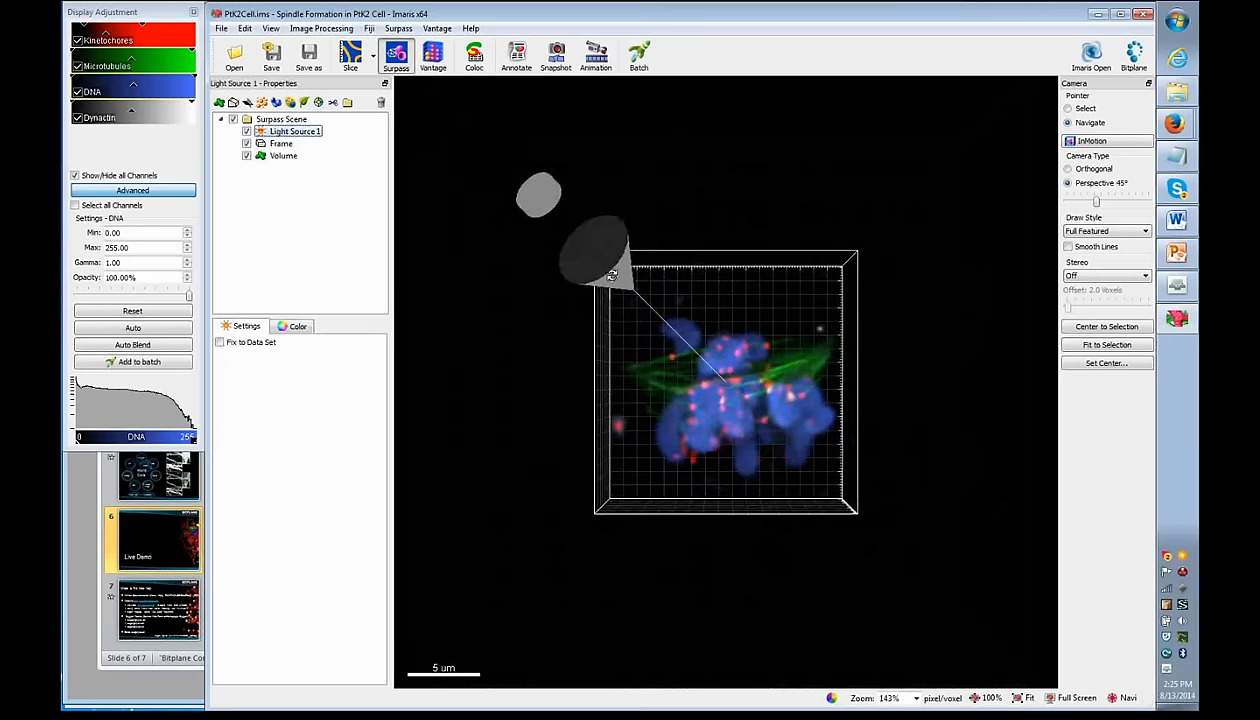
pyautogui.click(657, 290)
pyautogui.scroll(5, 657, 290)
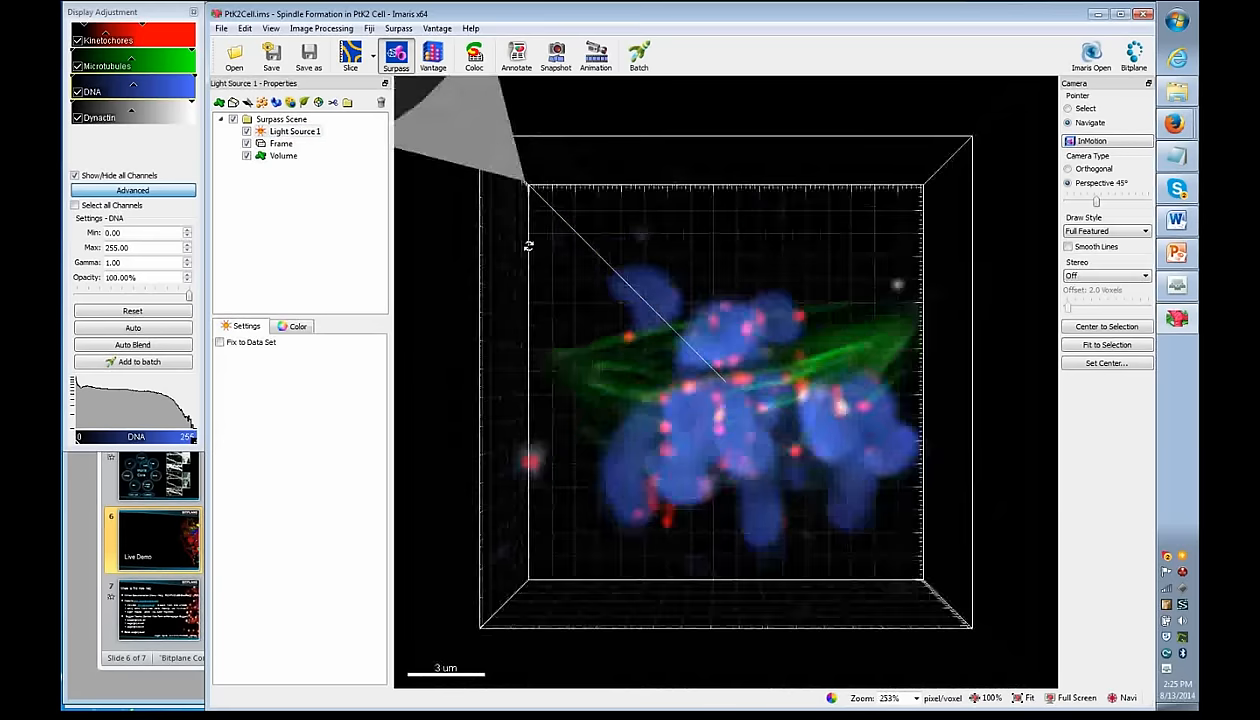
pyautogui.click(262, 156)
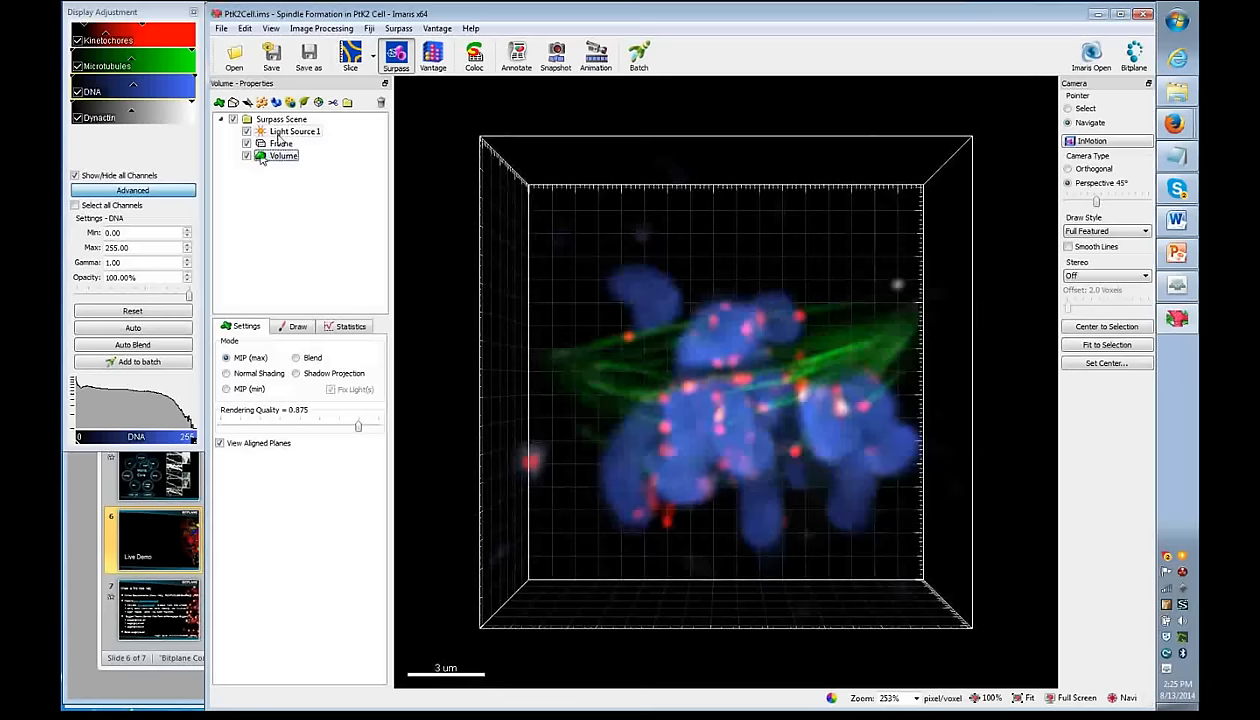
pyautogui.click(233, 120)
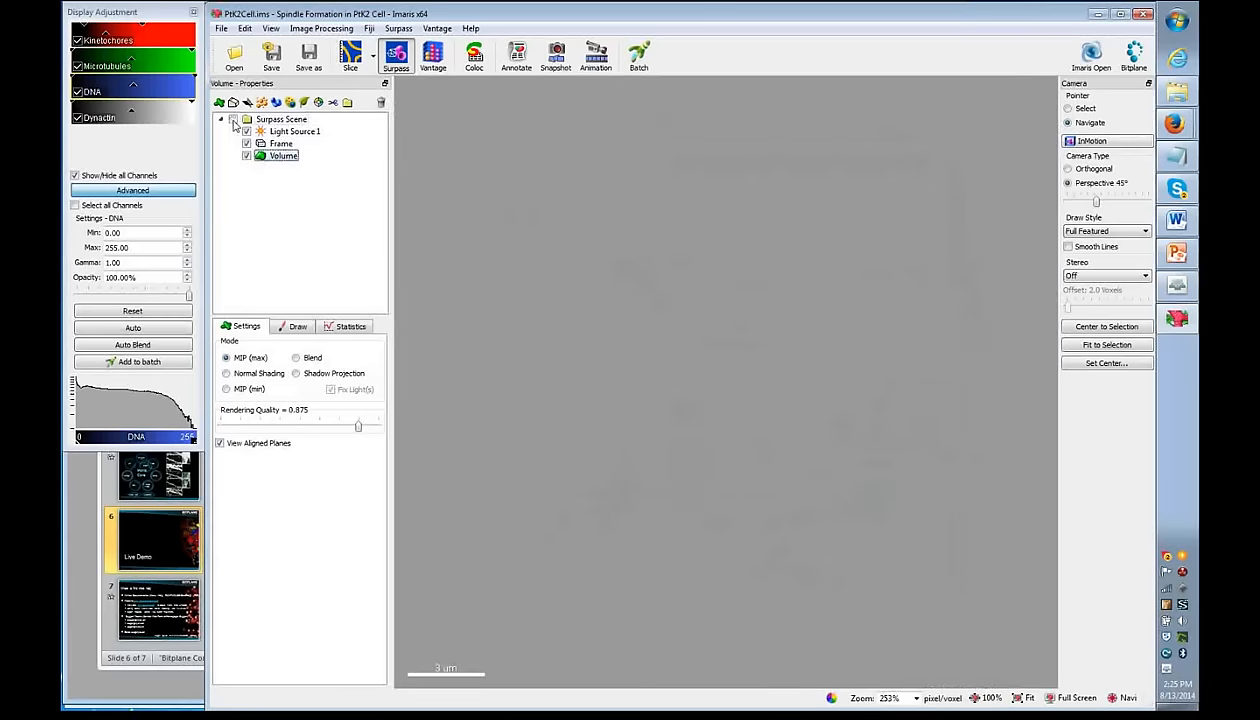
pyautogui.click(233, 120)
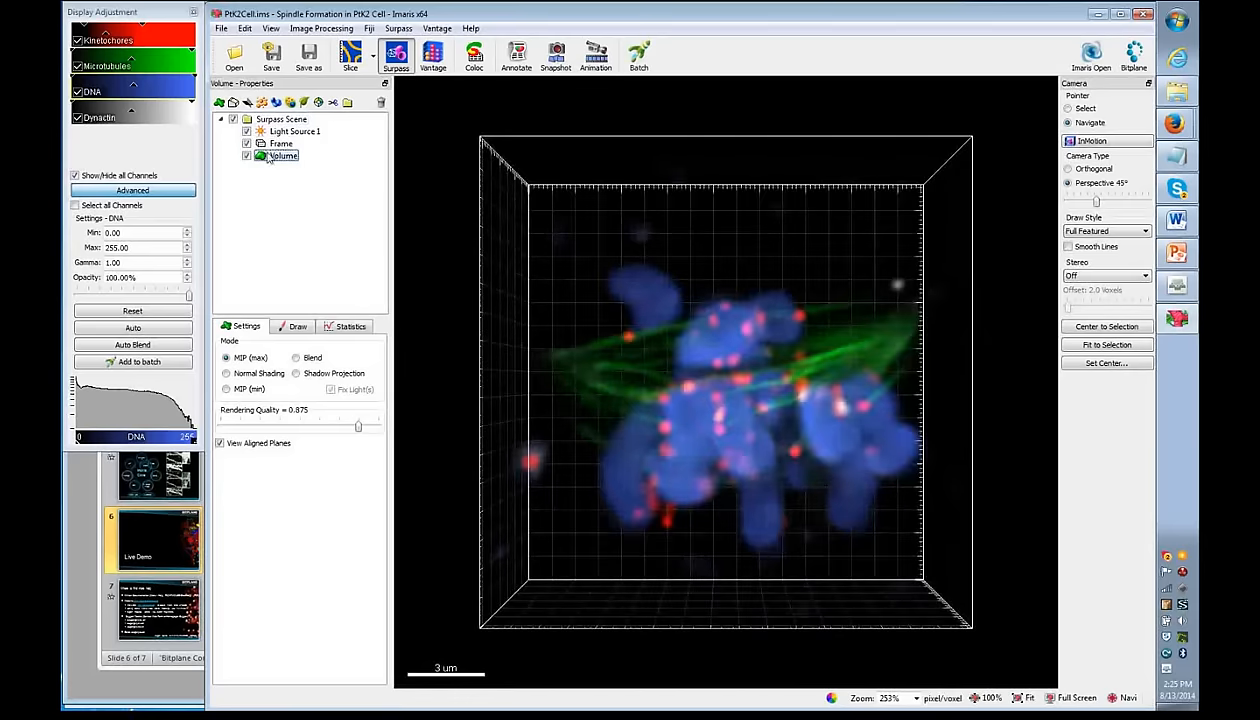
pyautogui.click(347, 103)
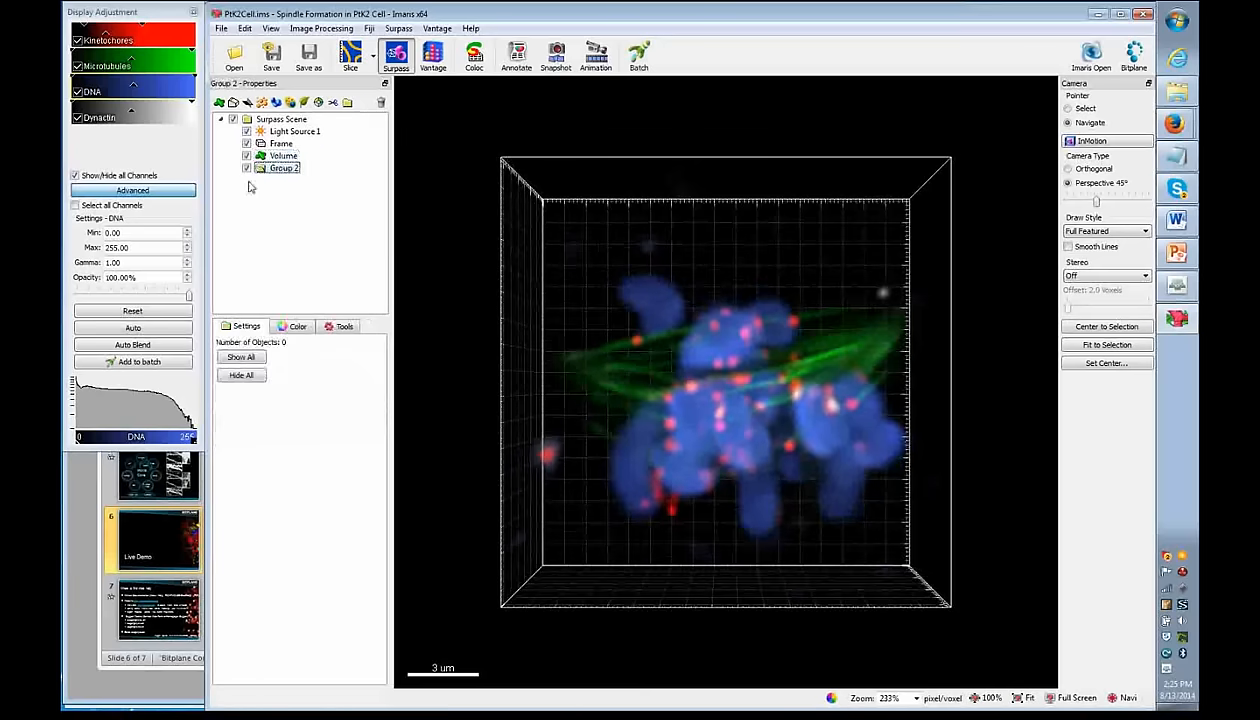
# - Move the Volume into Group 2 and back out, then delete the empty Group 2
pyautogui.moveTo(262, 157)
pyautogui.mouseDown()
pyautogui.moveTo(242, 166)
pyautogui.moveTo(256, 172)
pyautogui.mouseUp()
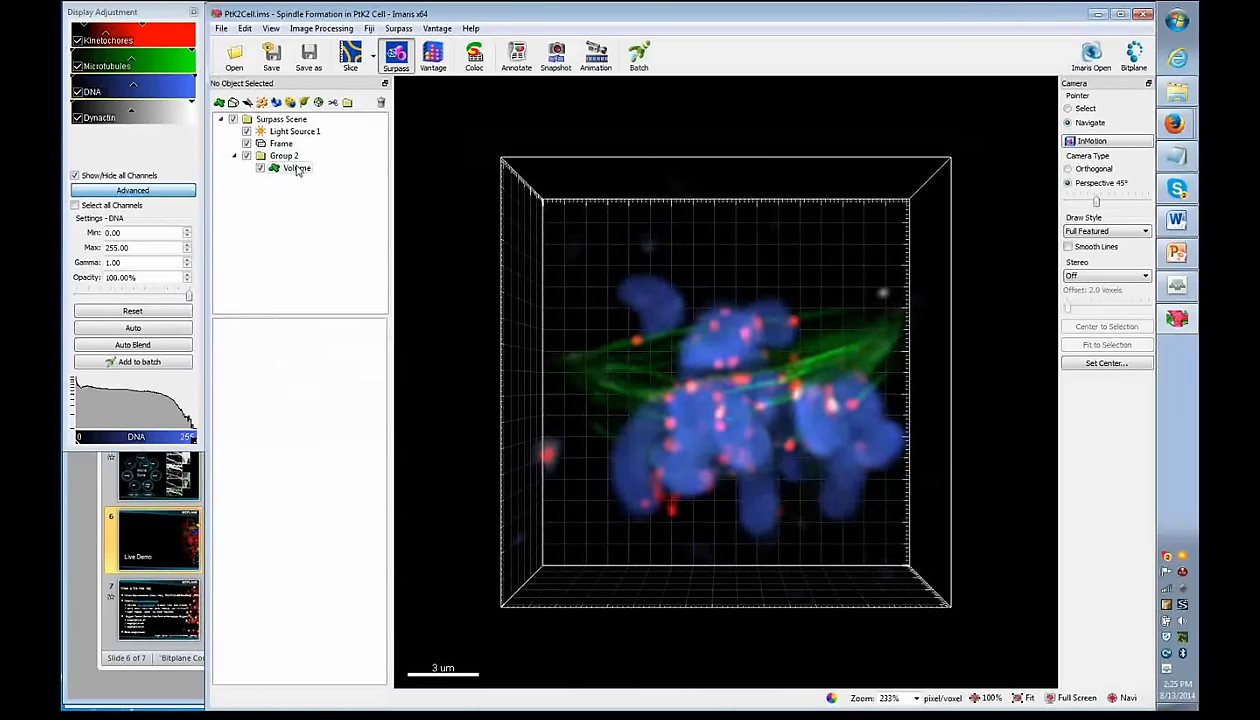
pyautogui.click(290, 157)
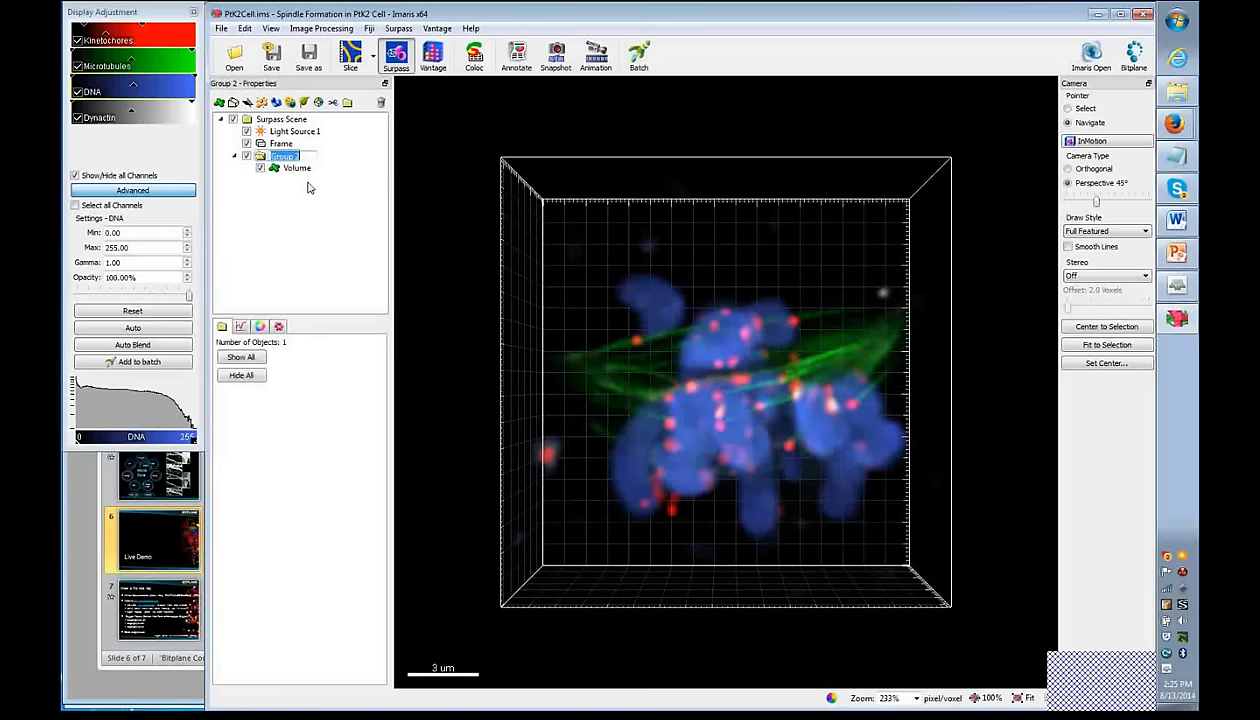
pyautogui.click(285, 168)
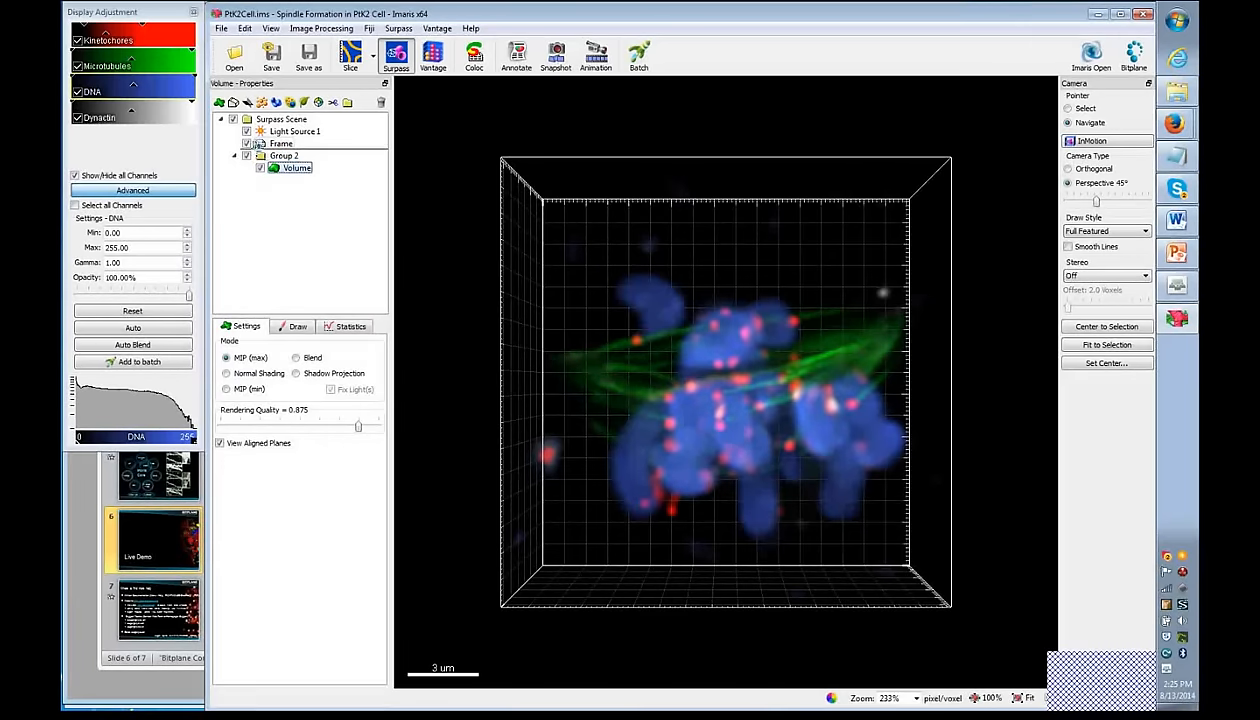
pyautogui.moveTo(258, 143); pyautogui.dragTo(260, 144)
pyautogui.click(381, 102)
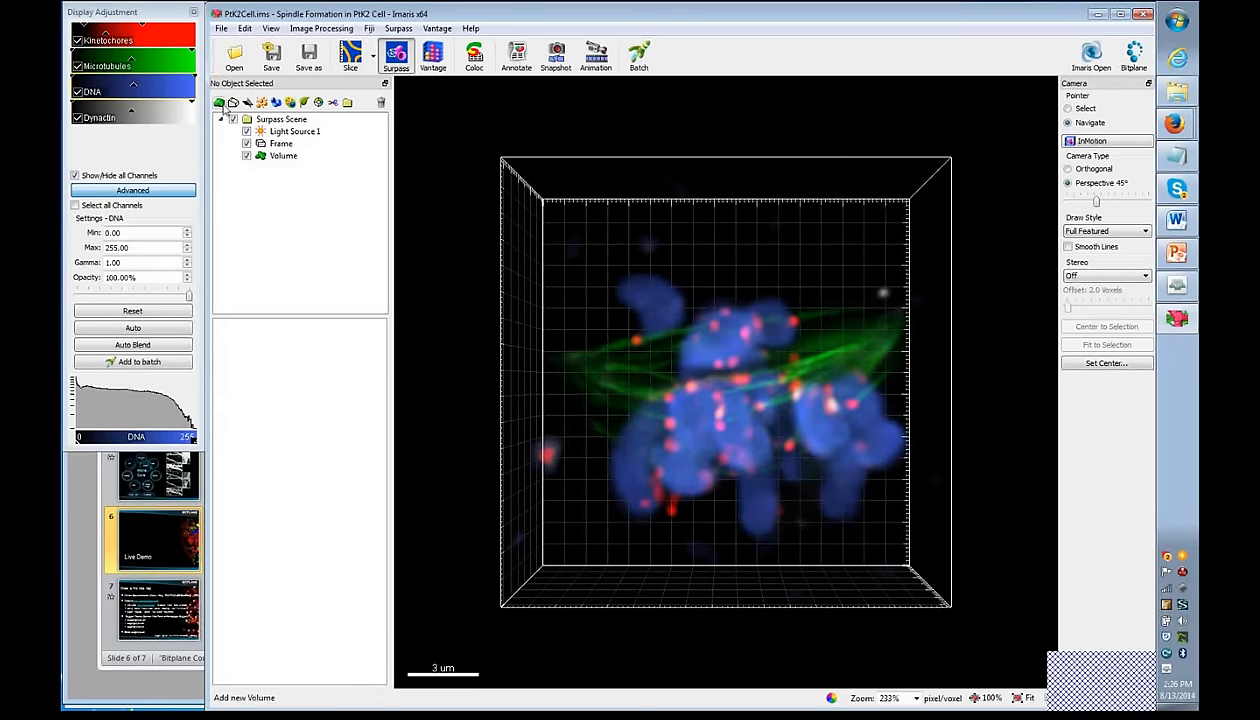
pyautogui.click(398, 29)
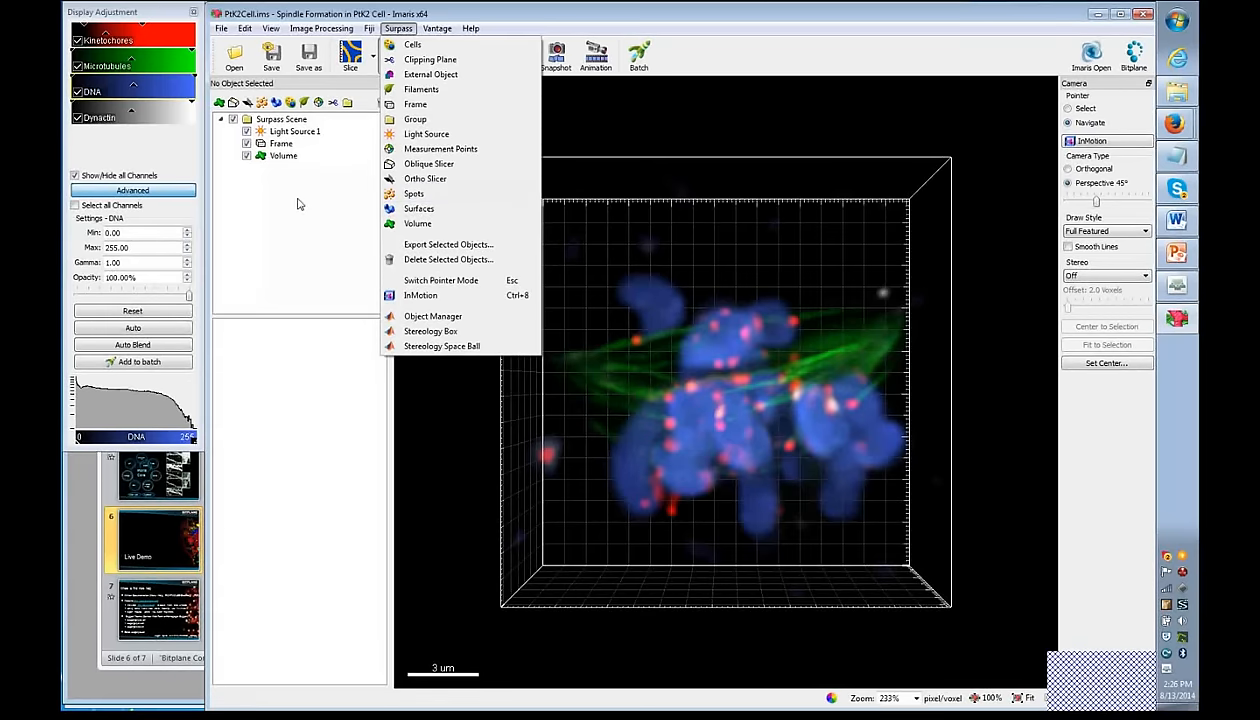
# - Add Ortho Slicer 1, hide the Volume, and set an XZ plane slice at 11.5 um
pyautogui.click(425, 178)
pyautogui.click(247, 155)
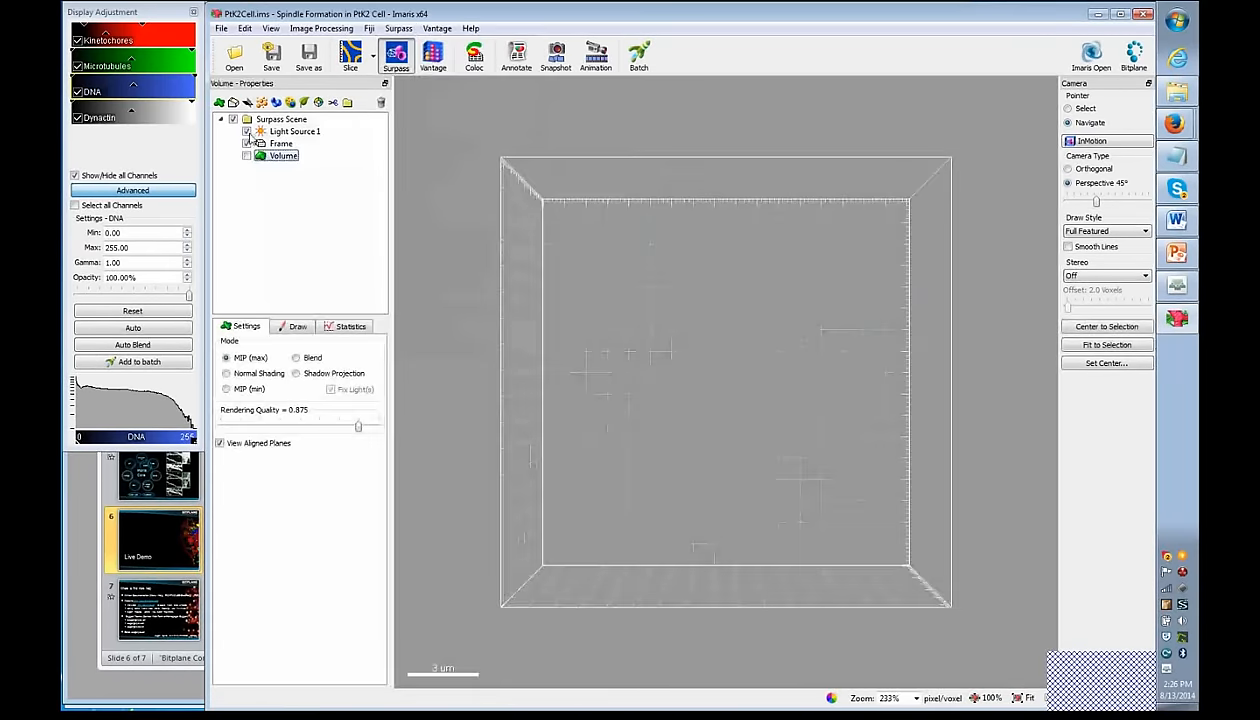
pyautogui.moveTo(234, 414)
pyautogui.mouseDown()
pyautogui.moveTo(274, 421)
pyautogui.moveTo(239, 421)
pyautogui.mouseUp()
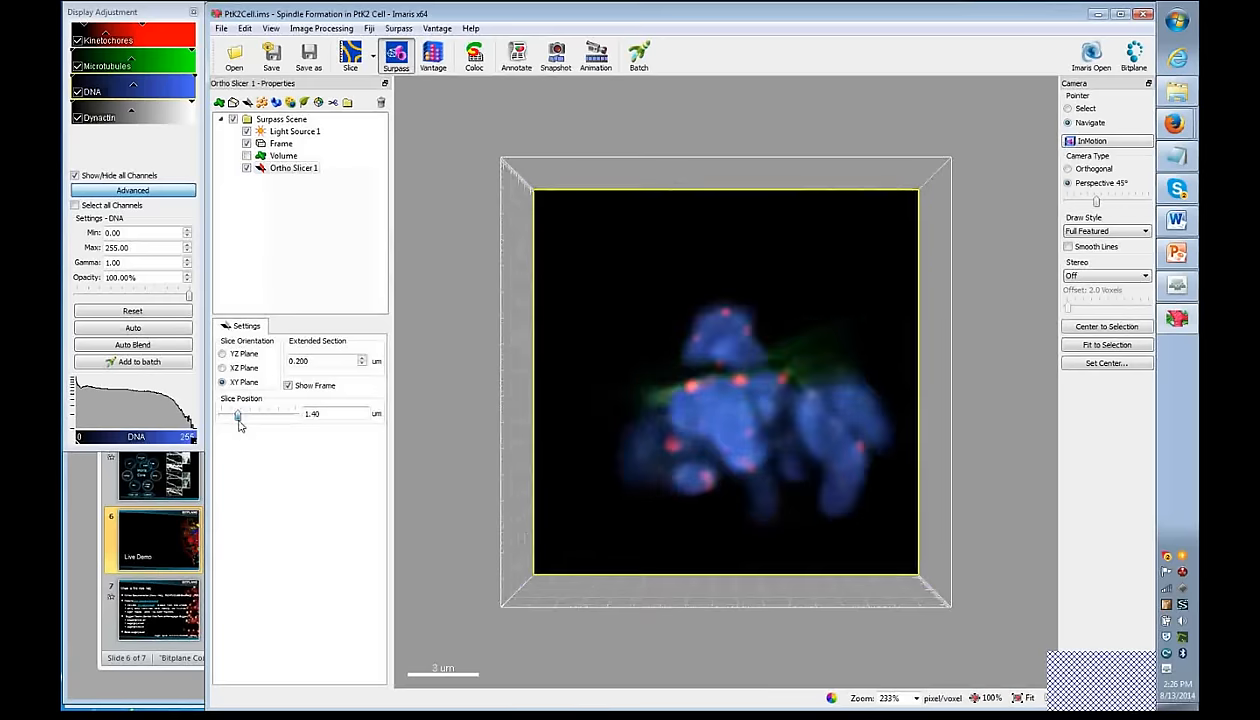
pyautogui.click(1068, 109)
pyautogui.middleClick(692, 341)
pyautogui.middleClick(692, 341)
pyautogui.moveTo(693, 341)
pyautogui.mouseDown()
pyautogui.moveTo(702, 311)
pyautogui.moveTo(700, 323)
pyautogui.mouseUp()
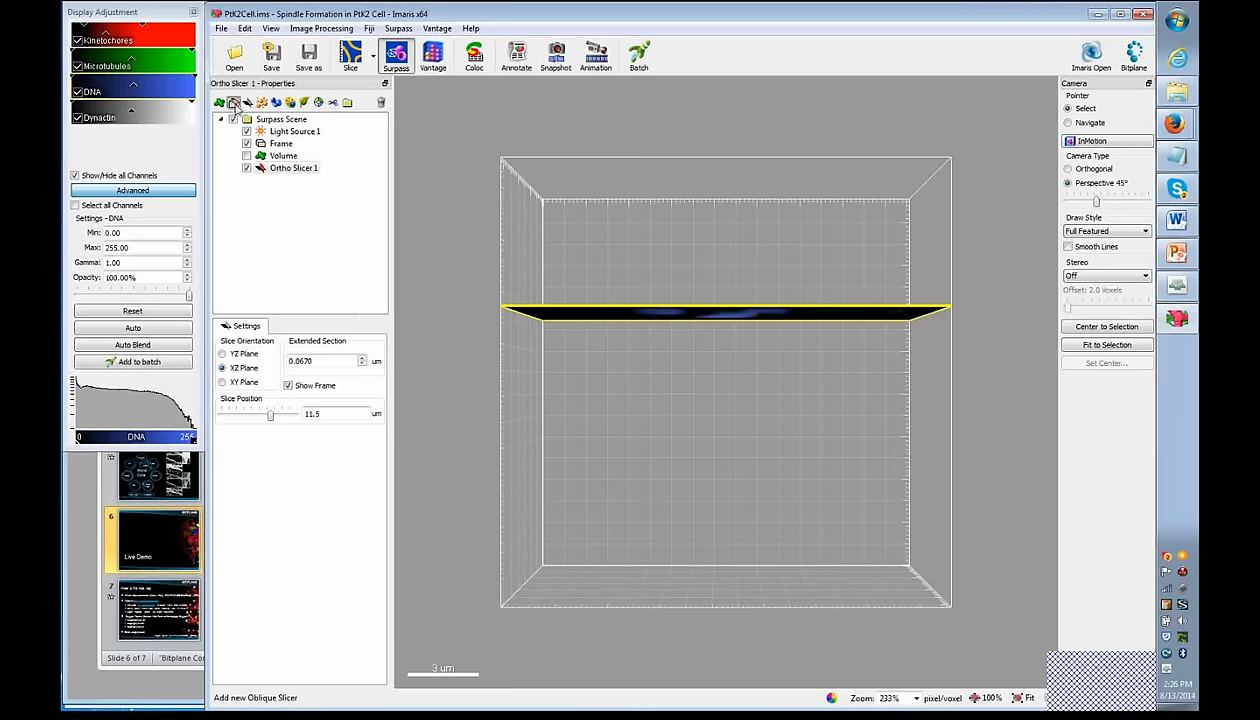
# - Add an Oblique Slicer, tilt it through the cell, then hide it
pyautogui.click(232, 102)
pyautogui.moveTo(727, 383); pyautogui.dragTo(799, 451)
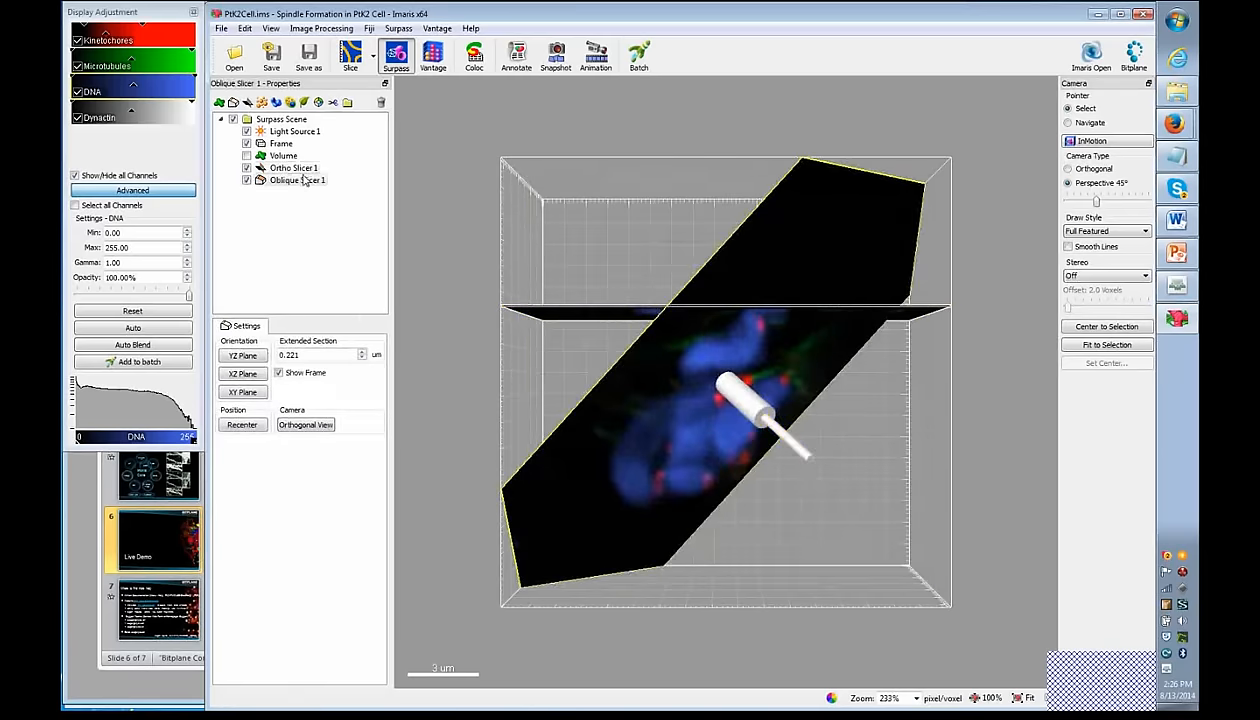
pyautogui.click(246, 181)
# - Delete Ortho Slicer 1 and Oblique Slicer 1 together and turn Volume back on
pyautogui.click(247, 169)
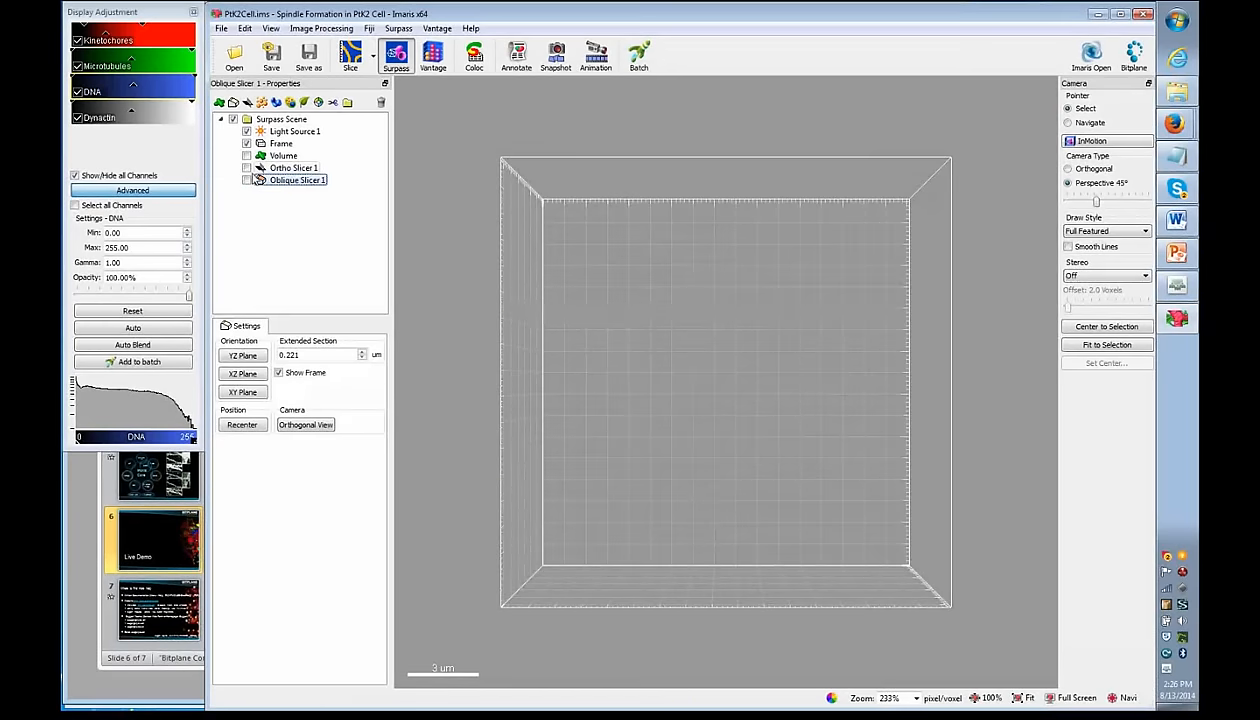
pyautogui.keyDown('ctrl'); pyautogui.click(293, 168); pyautogui.keyUp('ctrl')
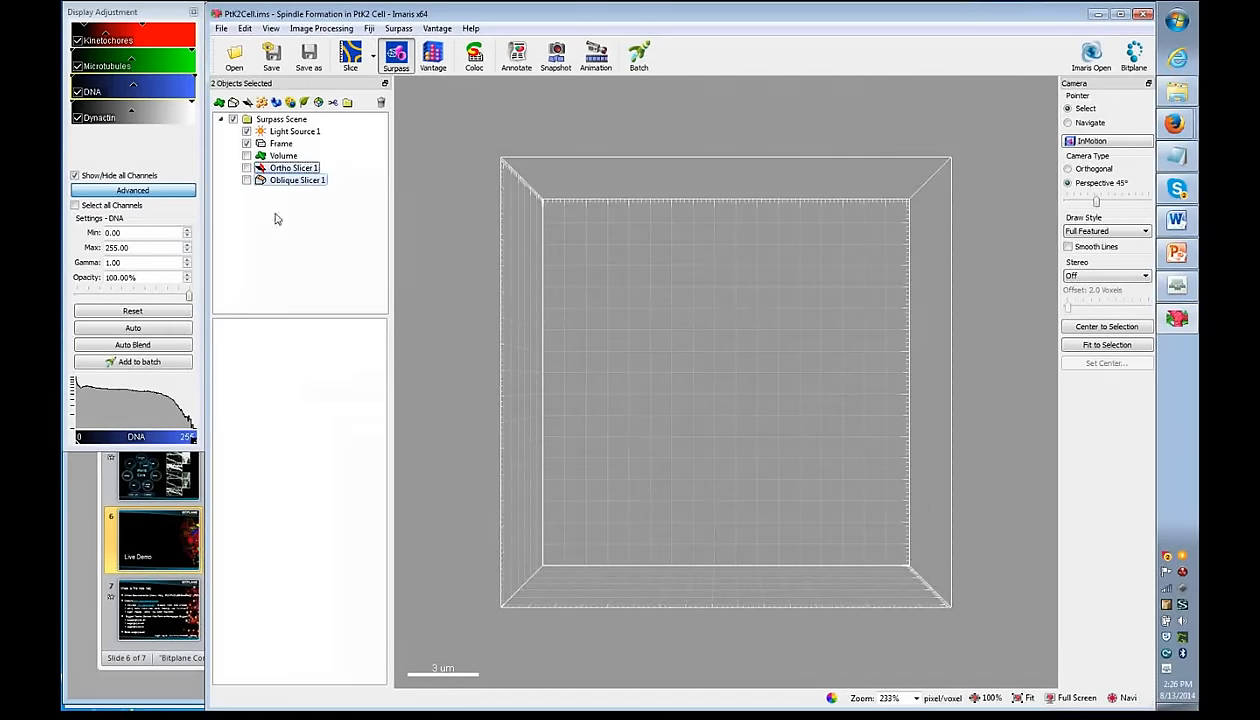
pyautogui.click(381, 104)
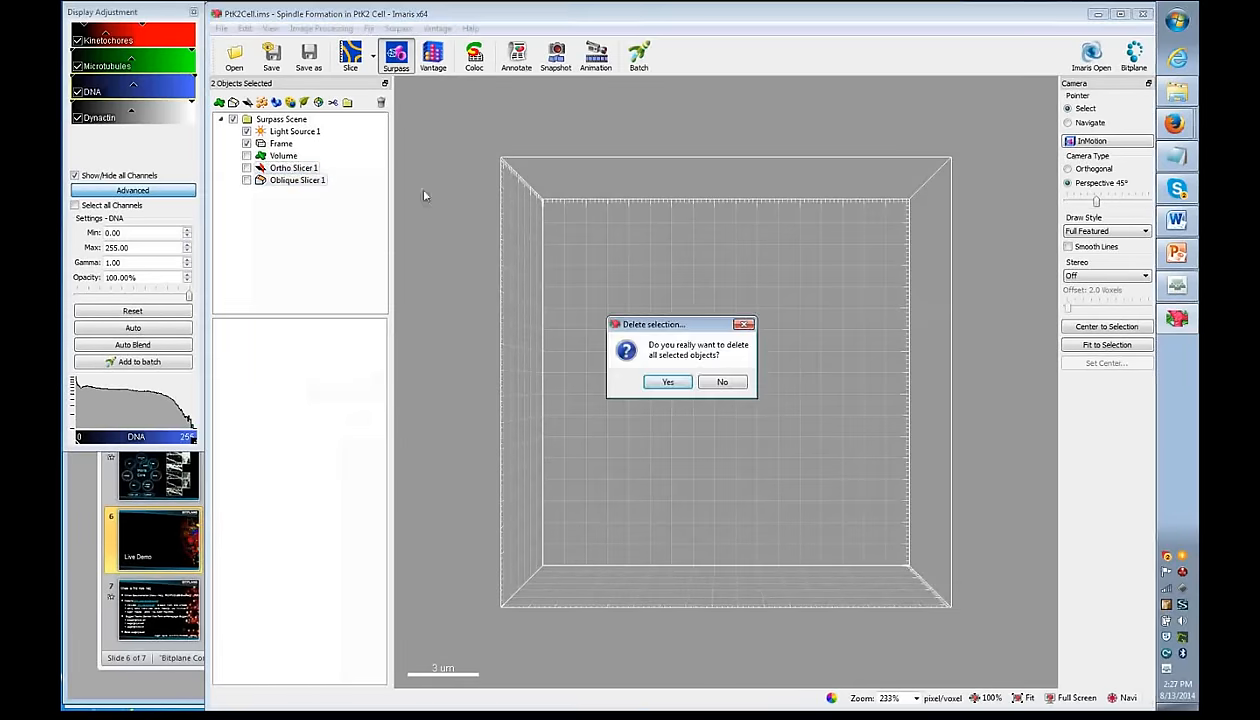
pyautogui.click(667, 384)
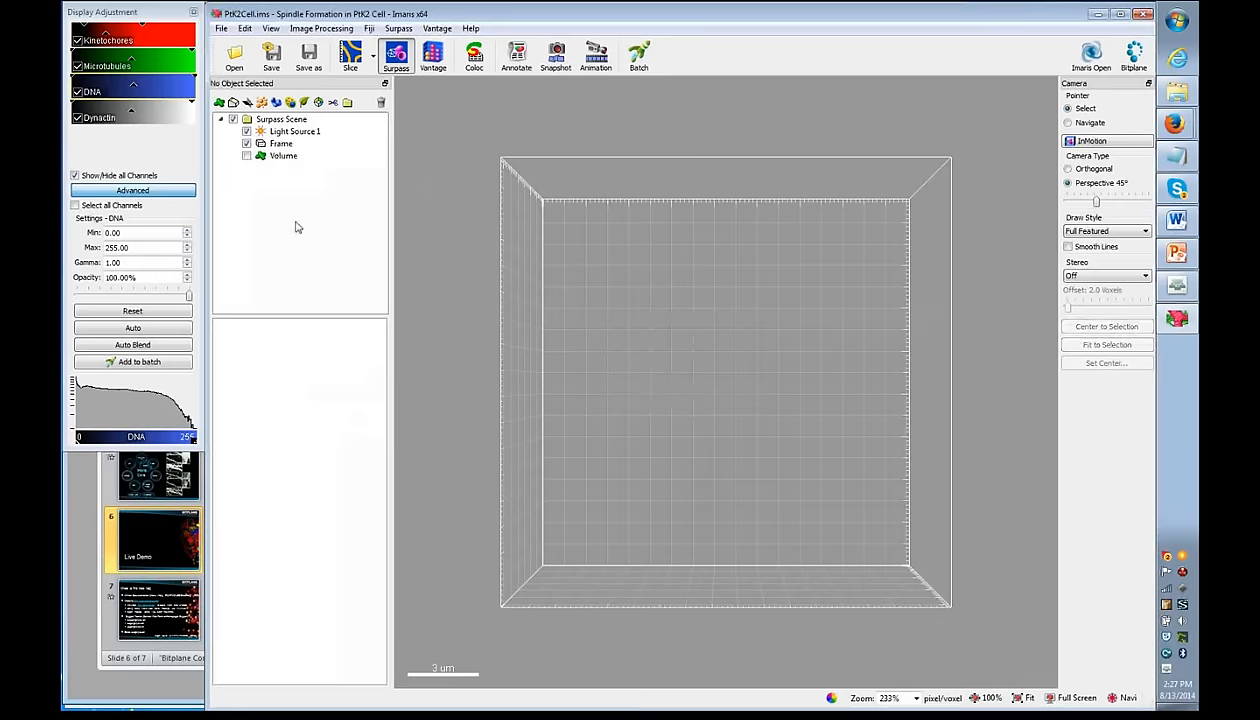
pyautogui.click(246, 156)
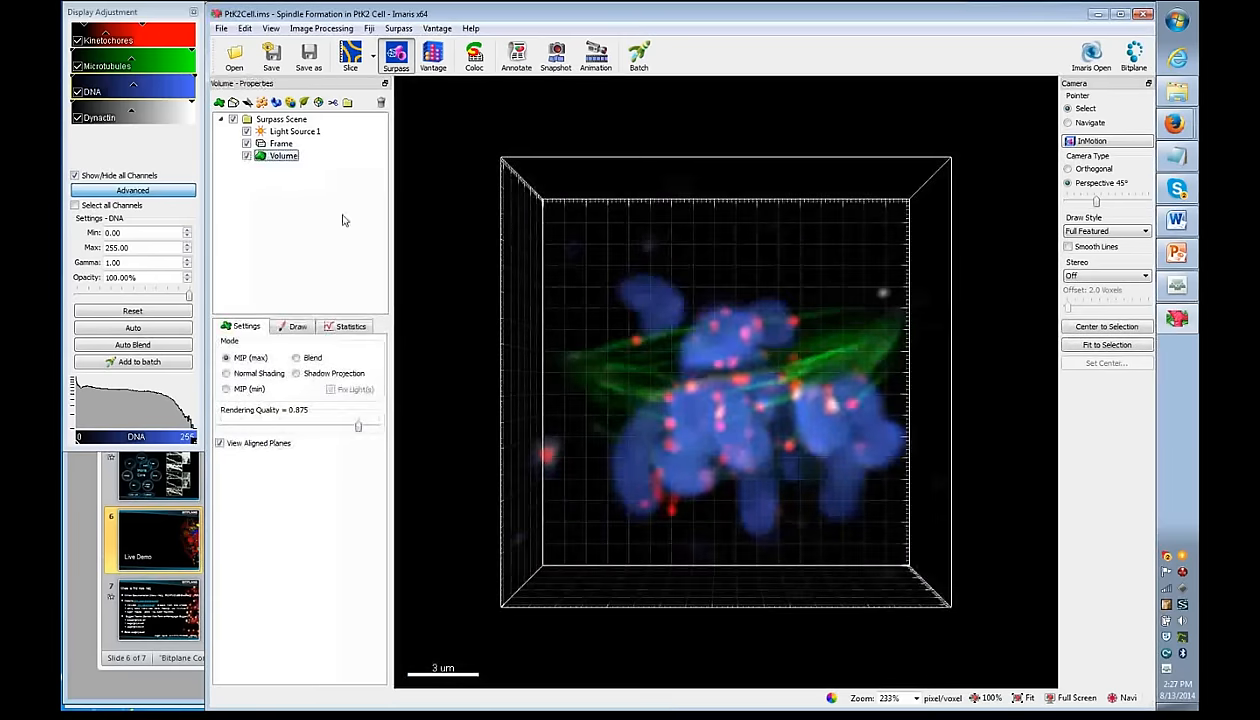
# - Give the Frame a faint pink tint in its Color settings
pyautogui.click(267, 145)
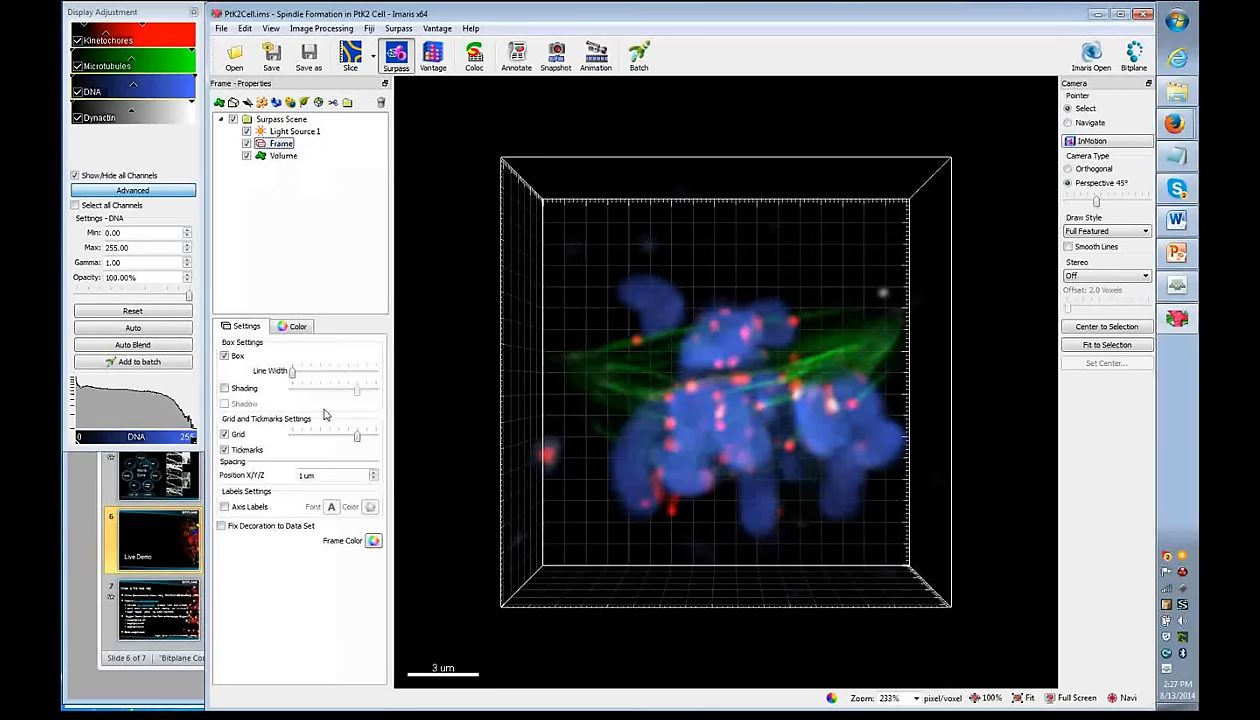
pyautogui.click(290, 131)
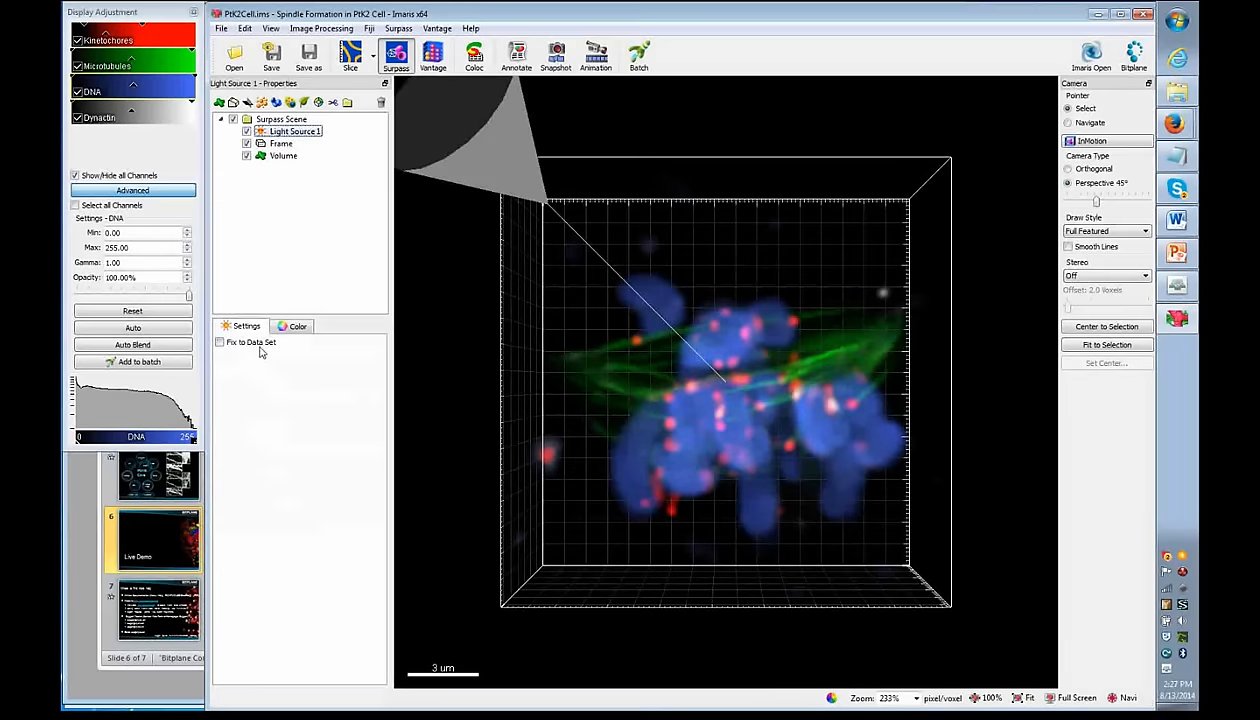
pyautogui.click(280, 143)
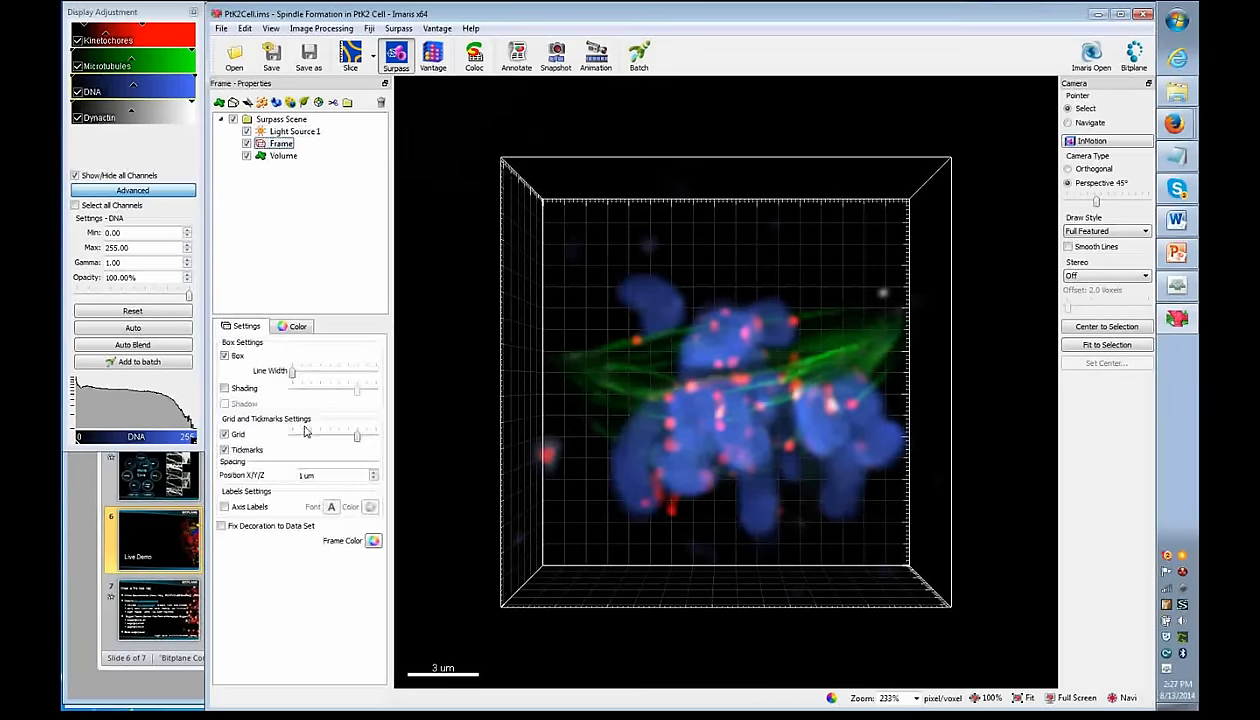
pyautogui.click(296, 327)
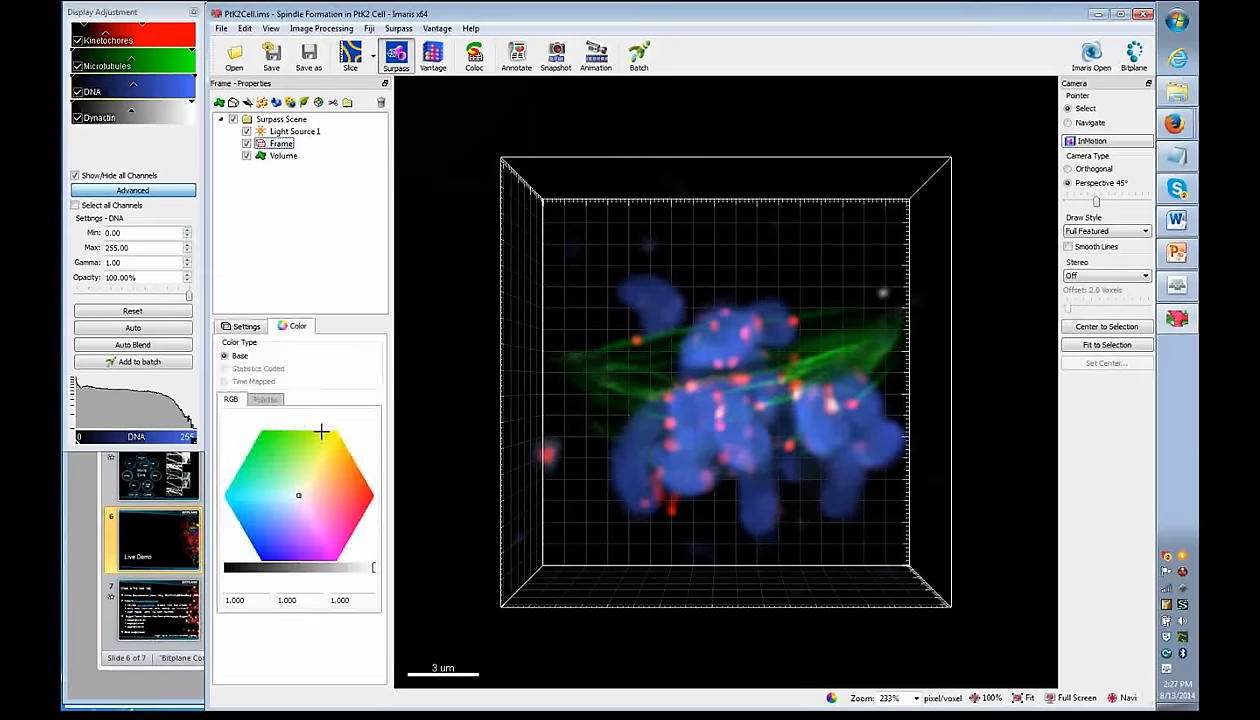
pyautogui.moveTo(321, 432)
pyautogui.mouseDown()
pyautogui.moveTo(318, 492)
pyautogui.moveTo(300, 495)
pyautogui.mouseUp()
# - Switch off the Frame's Grid so only the box and tickmarks remain
pyautogui.click(246, 326)
pyautogui.click(238, 433)
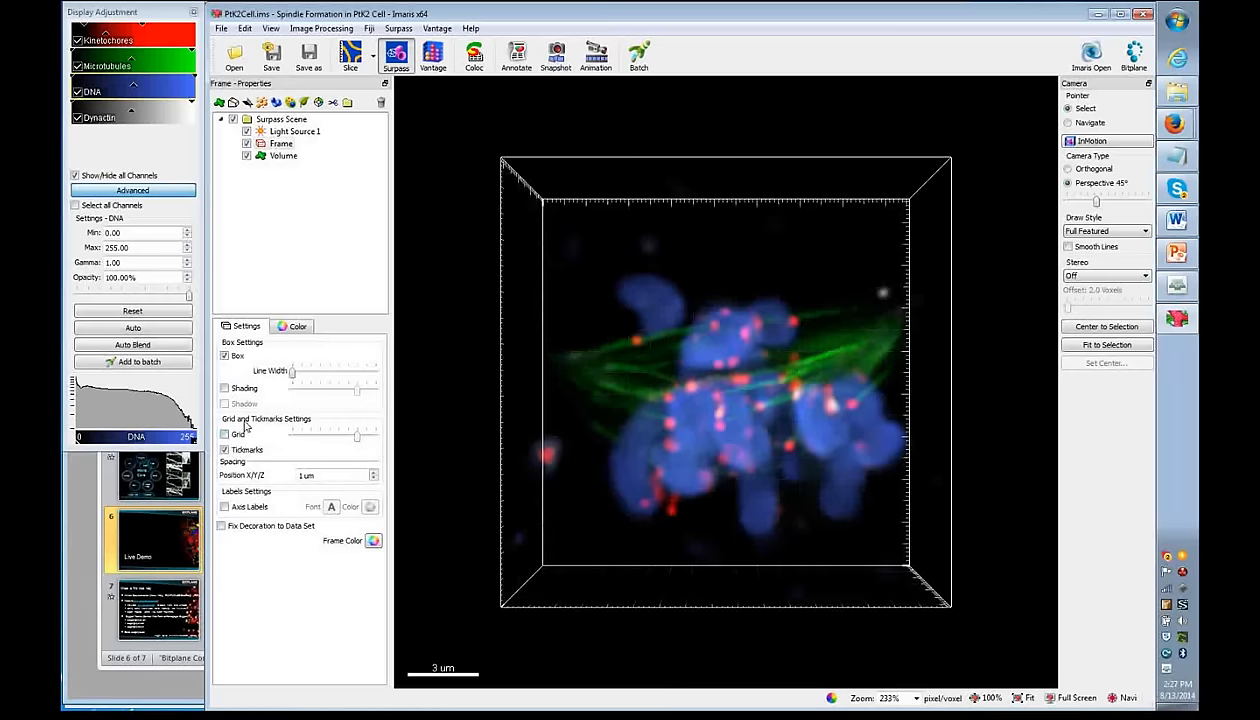
pyautogui.click(283, 156)
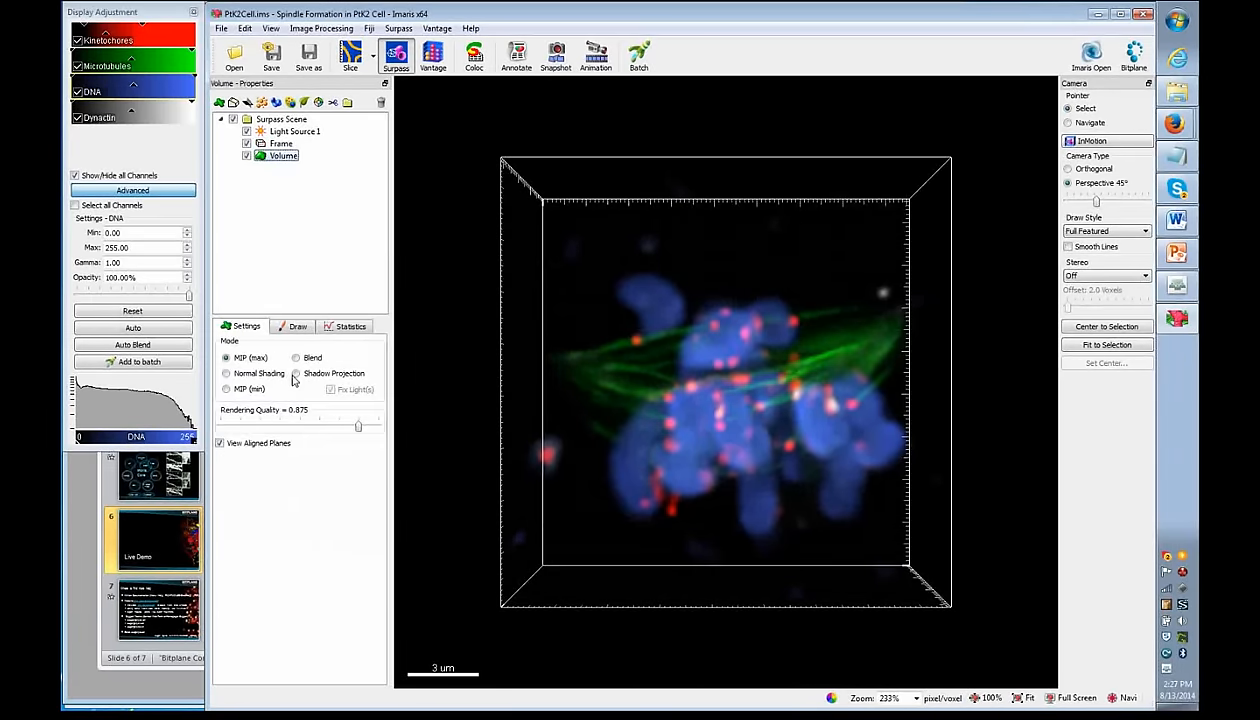
# - Try Normal Shading, Shadow Projection, Blend and MIP (max) rendering on the volume
pyautogui.click(227, 373)
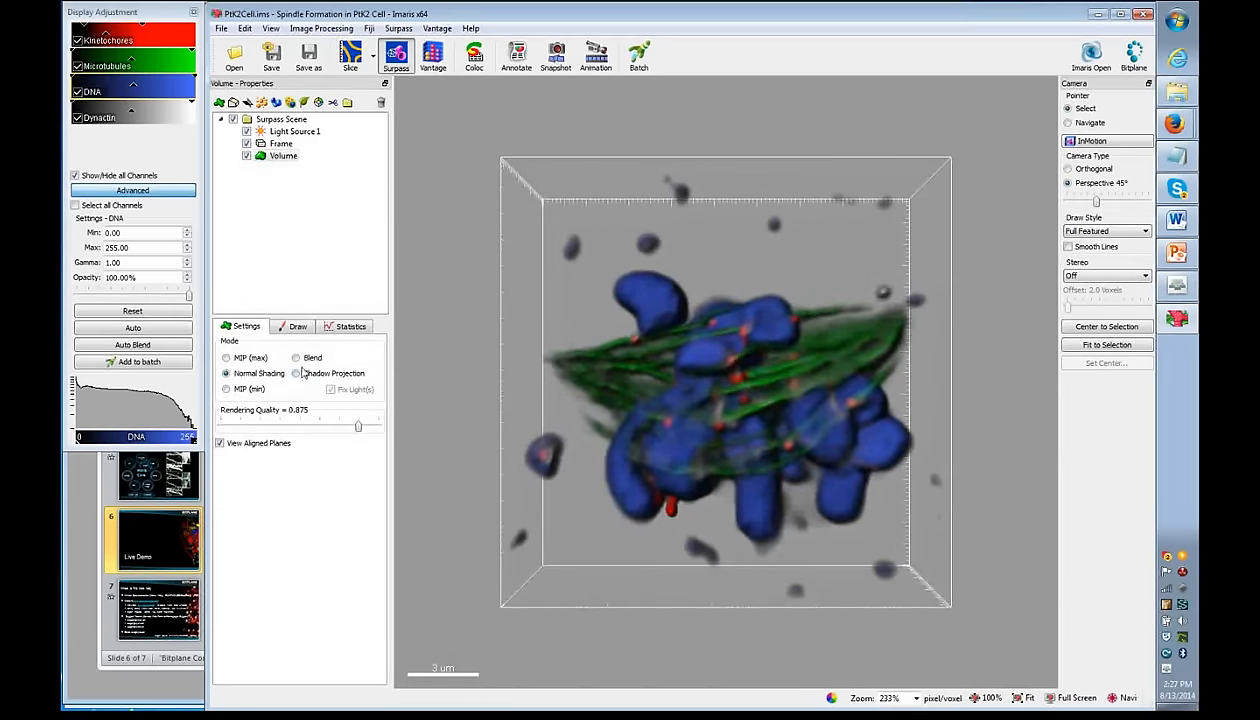
pyautogui.click(296, 374)
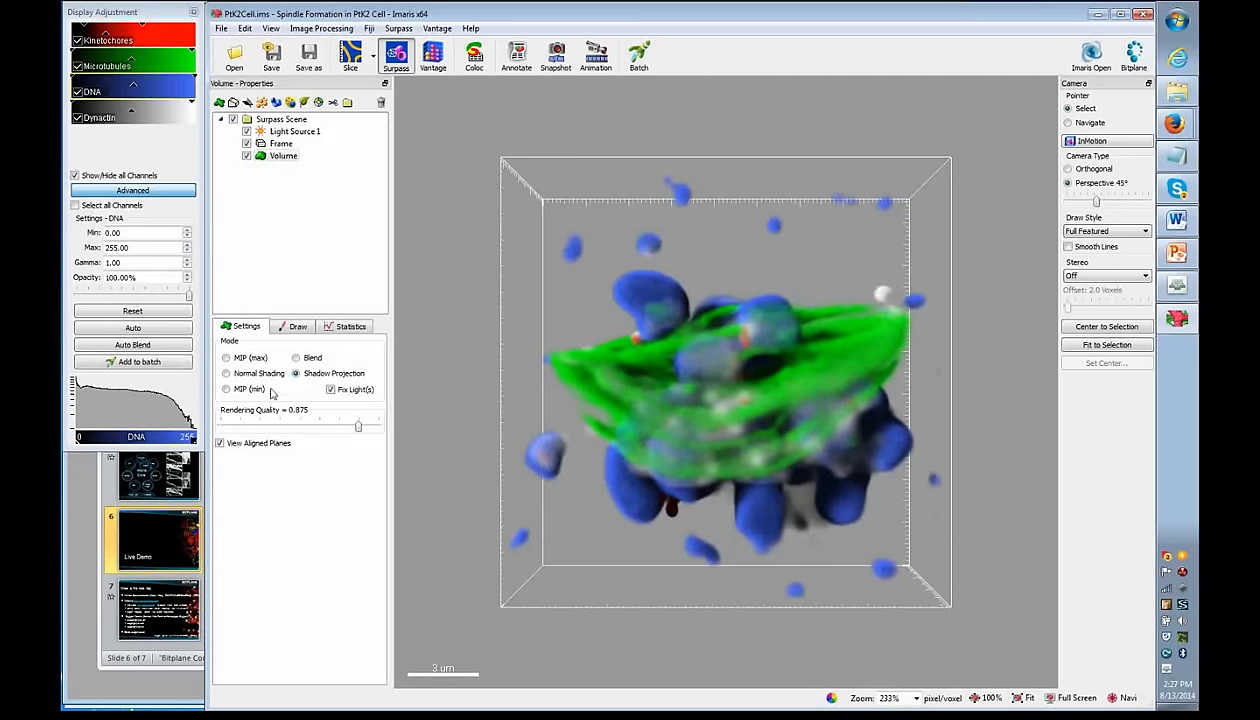
pyautogui.click(295, 358)
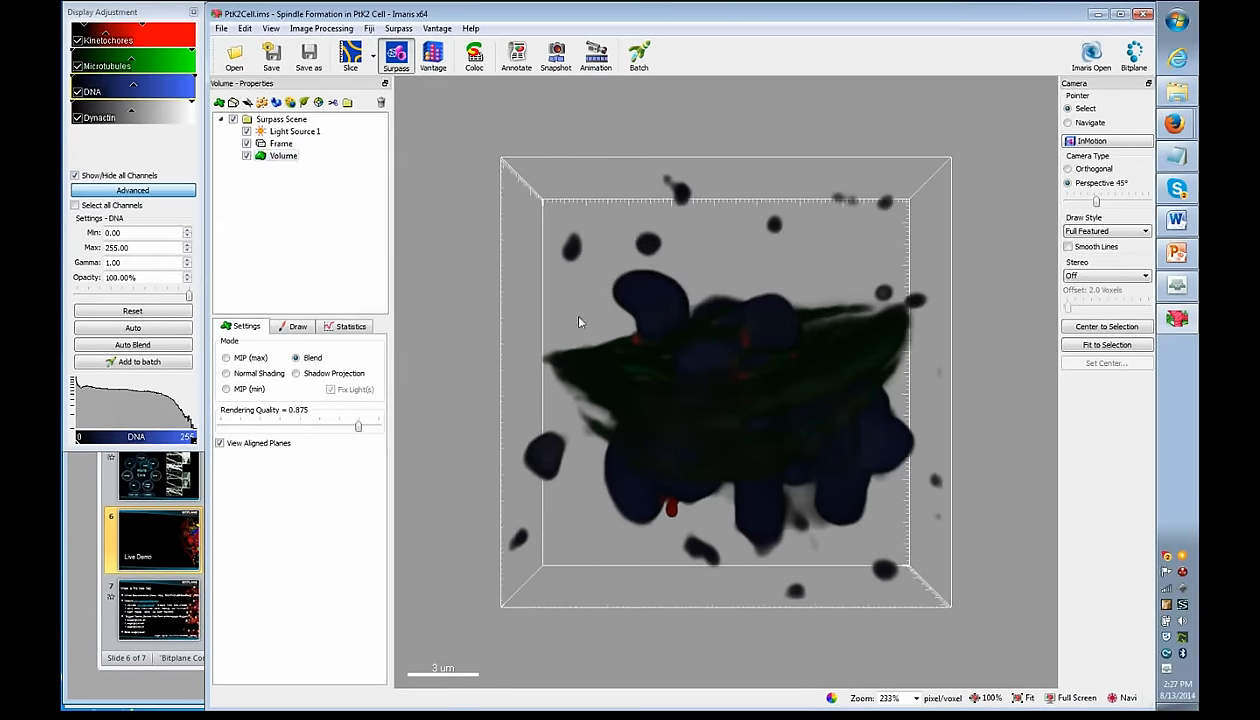
pyautogui.click(227, 357)
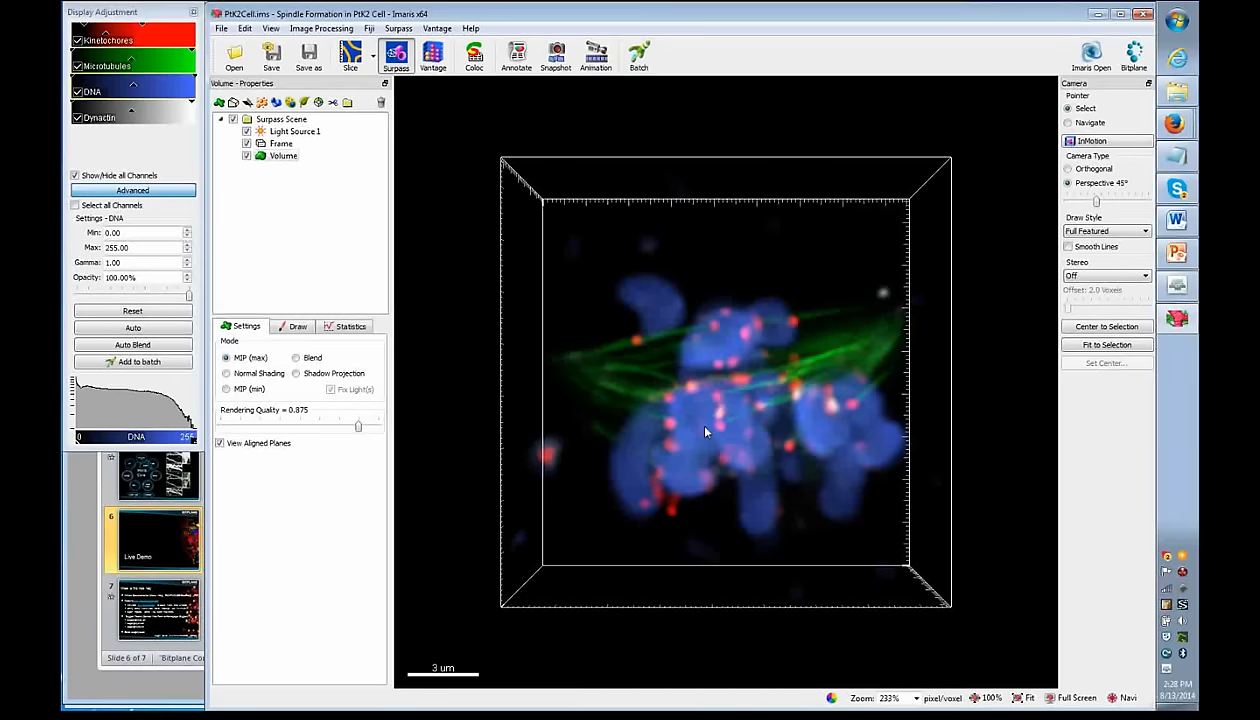
# - Return the volume to Blend rendering and nudge the channel opacity slider
pyautogui.click(283, 156)
pyautogui.click(725, 401)
pyautogui.click(296, 358)
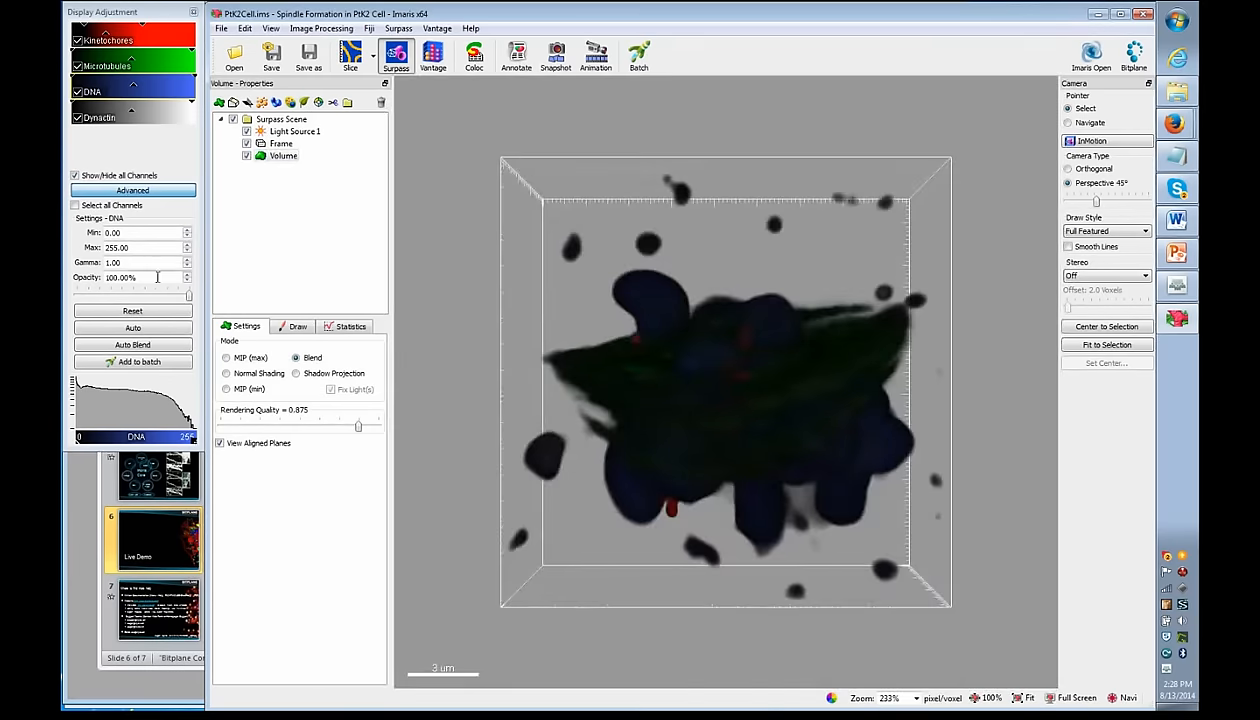
pyautogui.moveTo(188, 296)
pyautogui.mouseDown()
pyautogui.moveTo(104, 292)
pyautogui.moveTo(200, 280)
pyautogui.moveTo(135, 286)
pyautogui.moveTo(188, 290)
pyautogui.mouseUp()
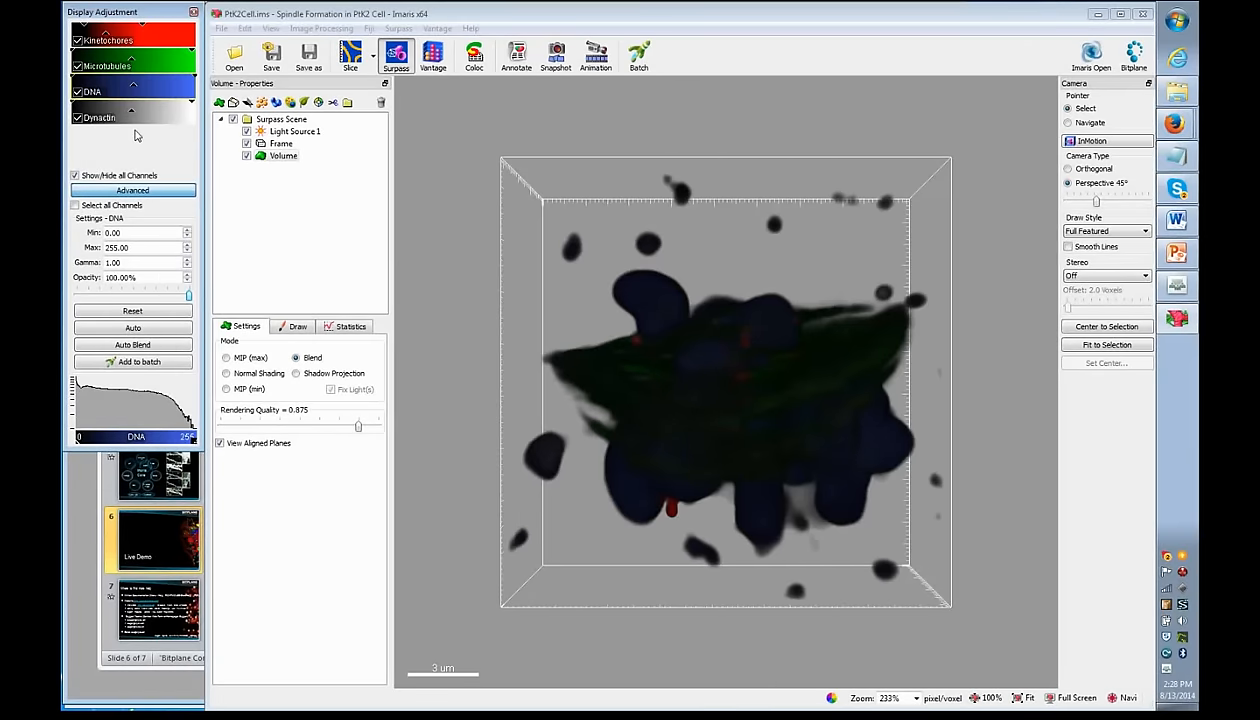
# - Hide the Dynactin, DNA and Microtubules channels and lower the remaining channel's opacity
pyautogui.click(77, 118)
pyautogui.click(77, 92)
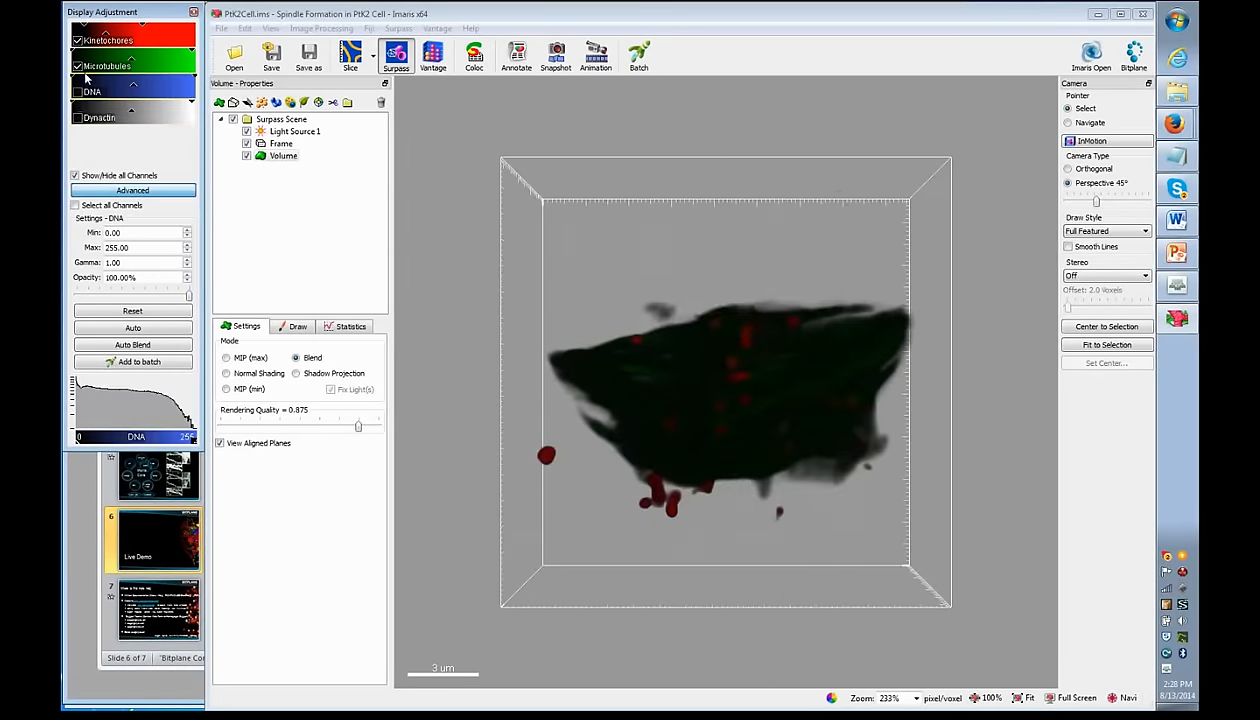
pyautogui.click(78, 67)
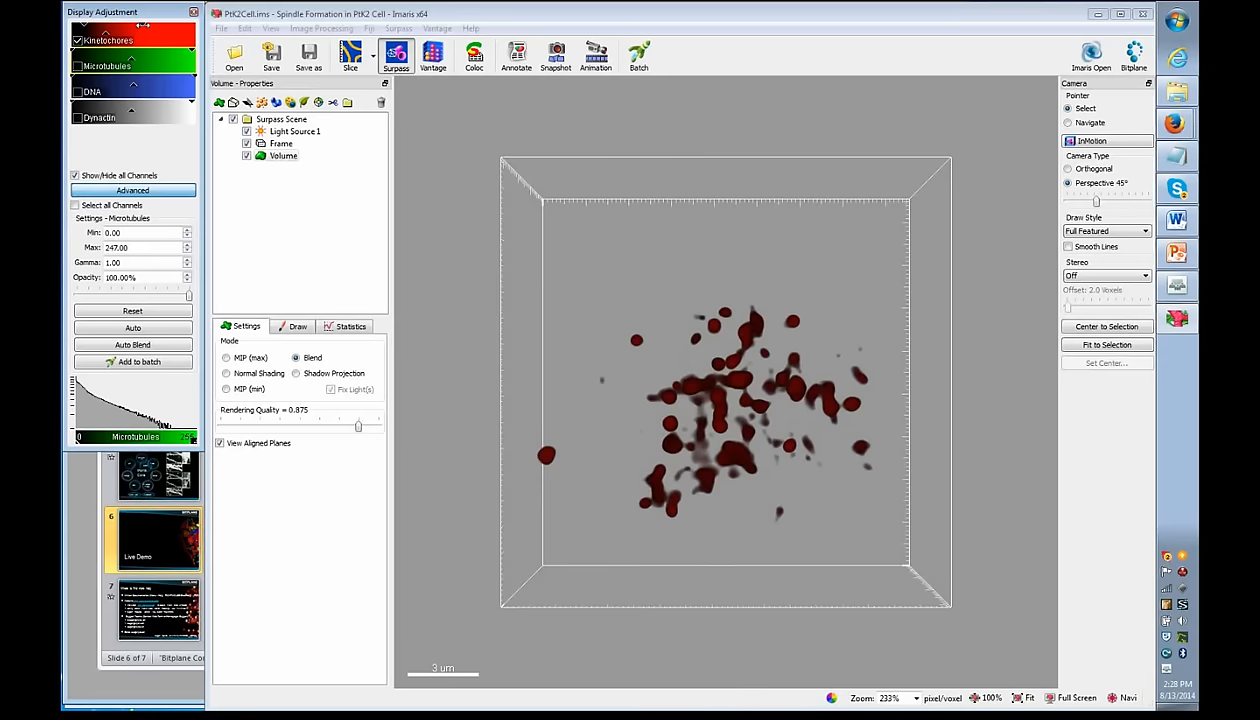
pyautogui.moveTo(188, 296)
pyautogui.mouseDown()
pyautogui.moveTo(139, 296)
pyautogui.moveTo(200, 294)
pyautogui.mouseUp()
# - Tune Kinetochores to range 27.87–143.52, gamma 1.92 and 31.36% opacity
pyautogui.click(163, 28)
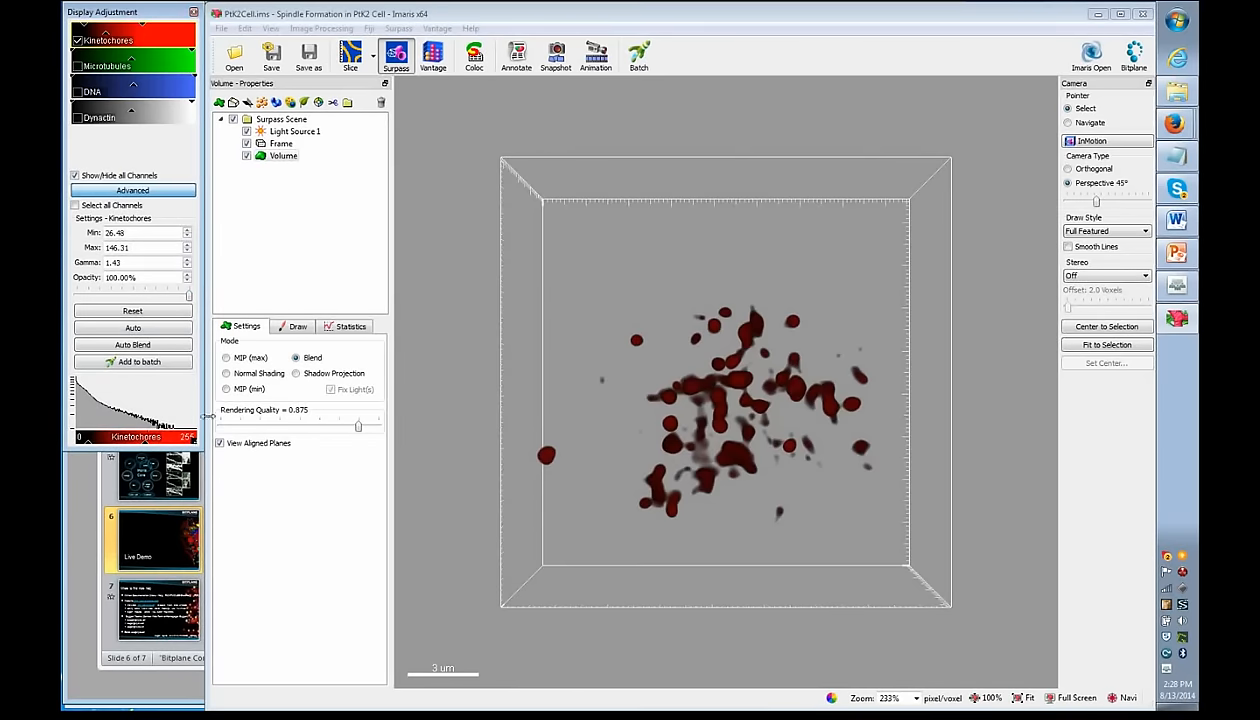
pyautogui.moveTo(190, 296); pyautogui.dragTo(139, 298)
pyautogui.moveTo(143, 21)
pyautogui.mouseDown()
pyautogui.moveTo(79, 25)
pyautogui.moveTo(100, 33)
pyautogui.mouseUp()
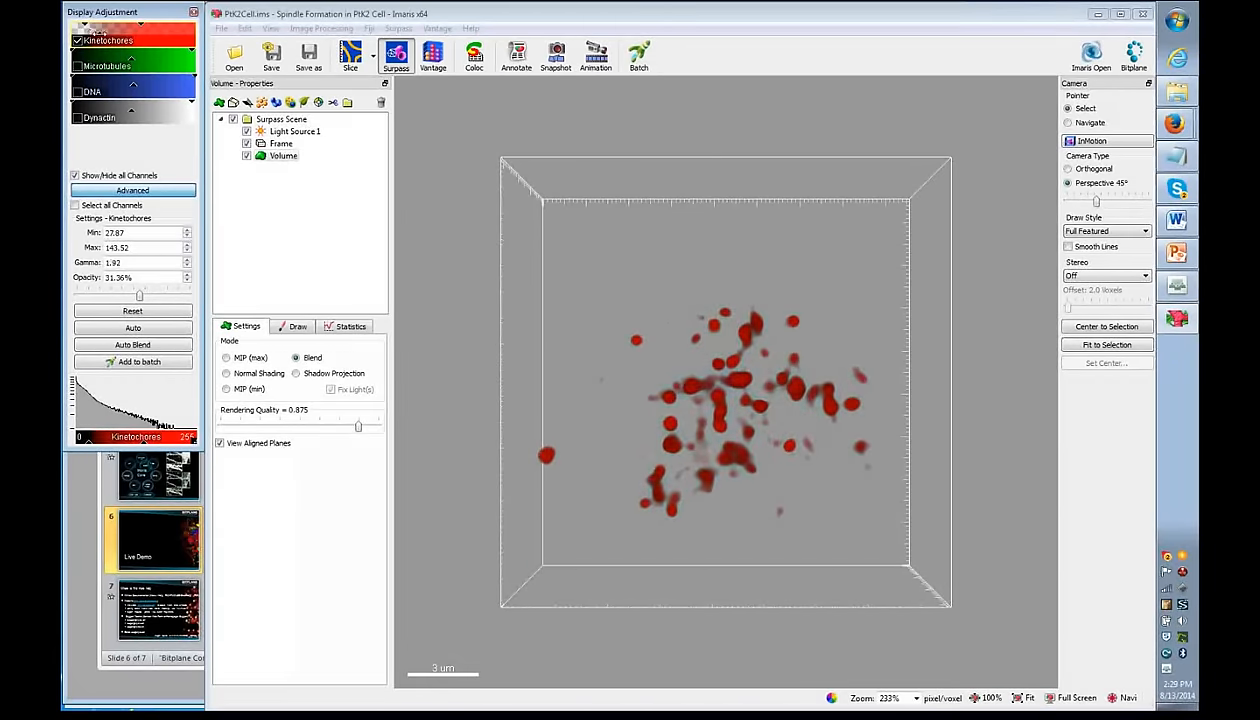
pyautogui.click(78, 41)
# - Show Microtubules alone and tune its Min/Max, gamma 1.90 and 39.69% opacity
pyautogui.click(78, 66)
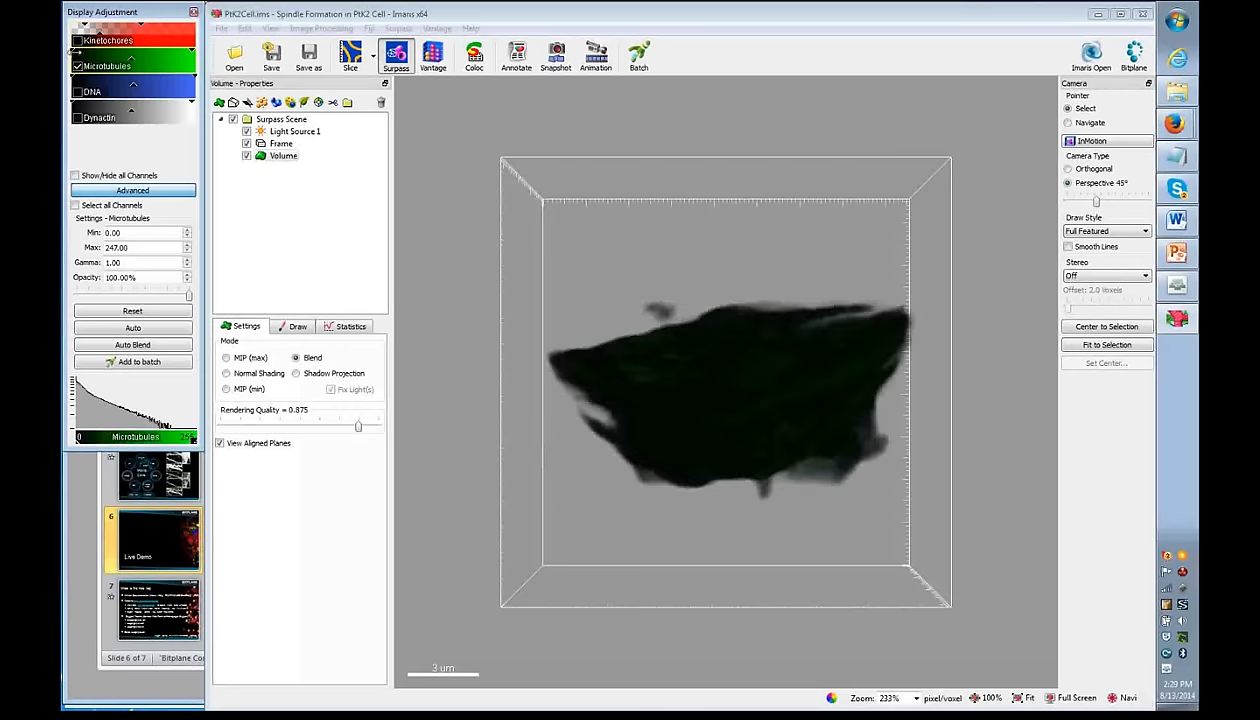
pyautogui.moveTo(72, 48); pyautogui.dragTo(80, 48)
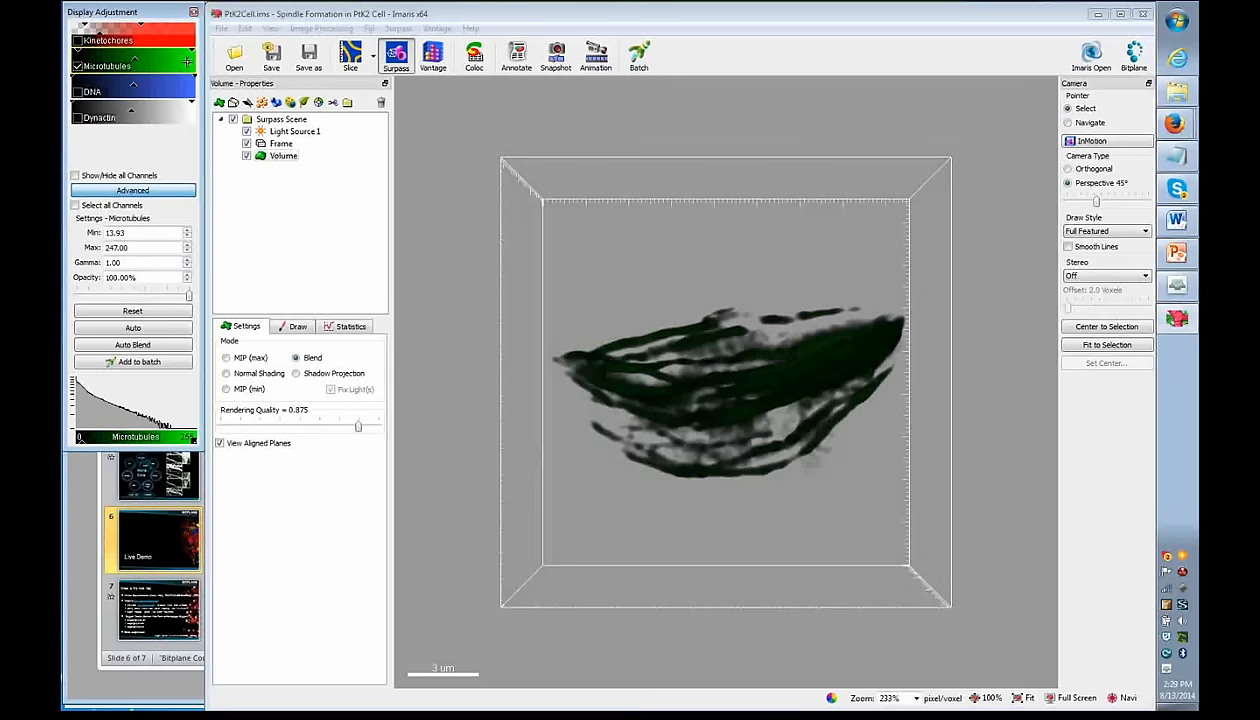
pyautogui.moveTo(195, 49); pyautogui.dragTo(133, 49)
pyautogui.moveTo(188, 296); pyautogui.dragTo(149, 297)
pyautogui.moveTo(120, 74); pyautogui.dragTo(96, 61)
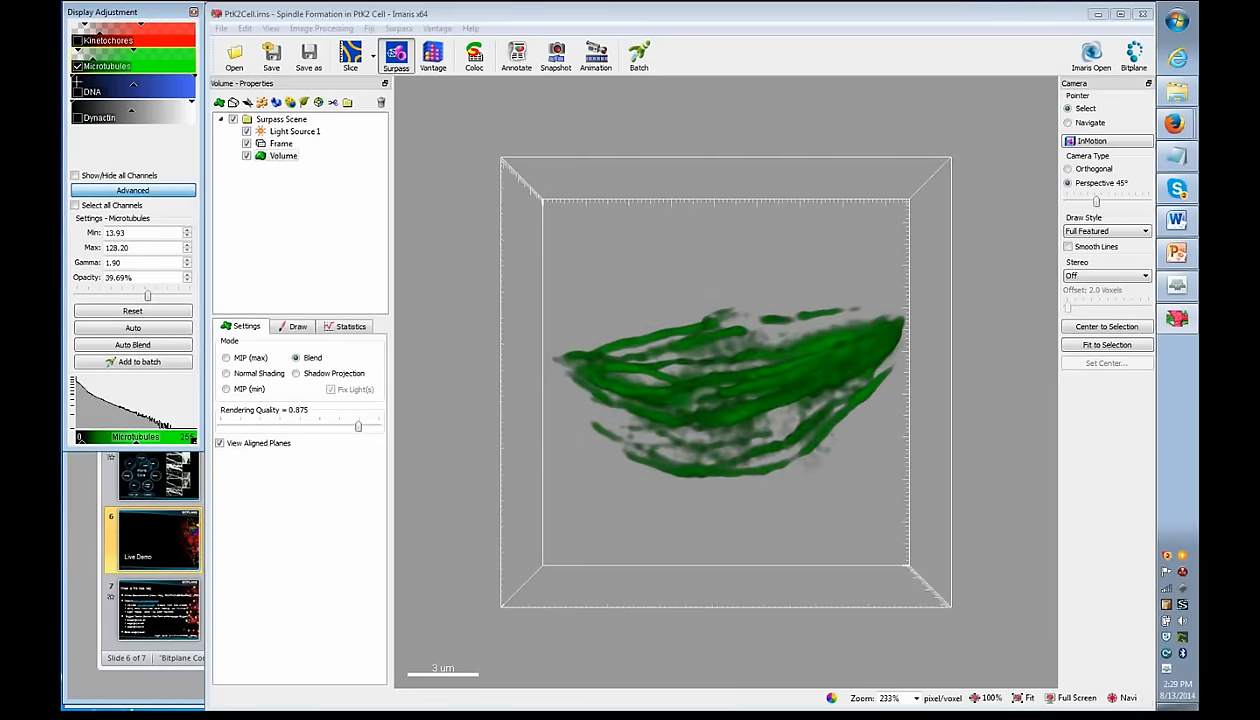
# - Switch to the DNA channel alone and narrow its range to 19.51–108.69
pyautogui.click(77, 67)
pyautogui.click(77, 91)
pyautogui.moveTo(190, 77); pyautogui.dragTo(85, 82)
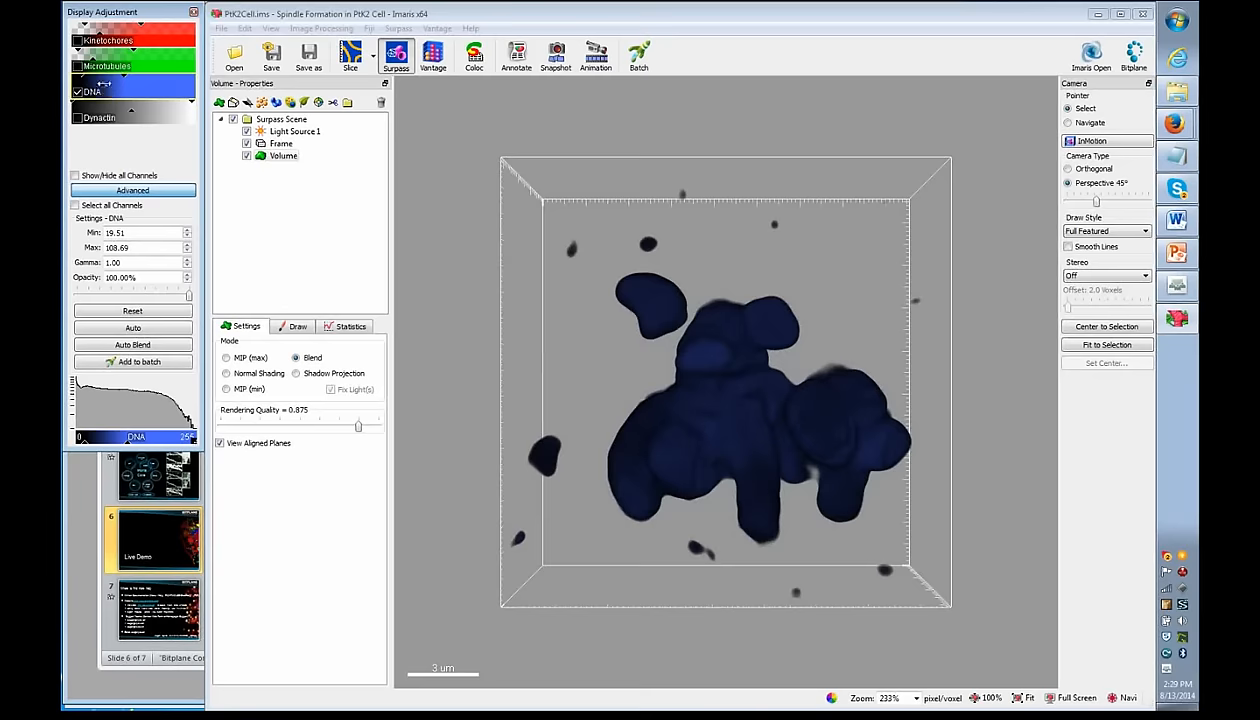
# - Set DNA gamma 2.30, Dynactin to 13.93–40.41 at 26.01% opacity, and show both
pyautogui.moveTo(101, 84); pyautogui.dragTo(89, 82)
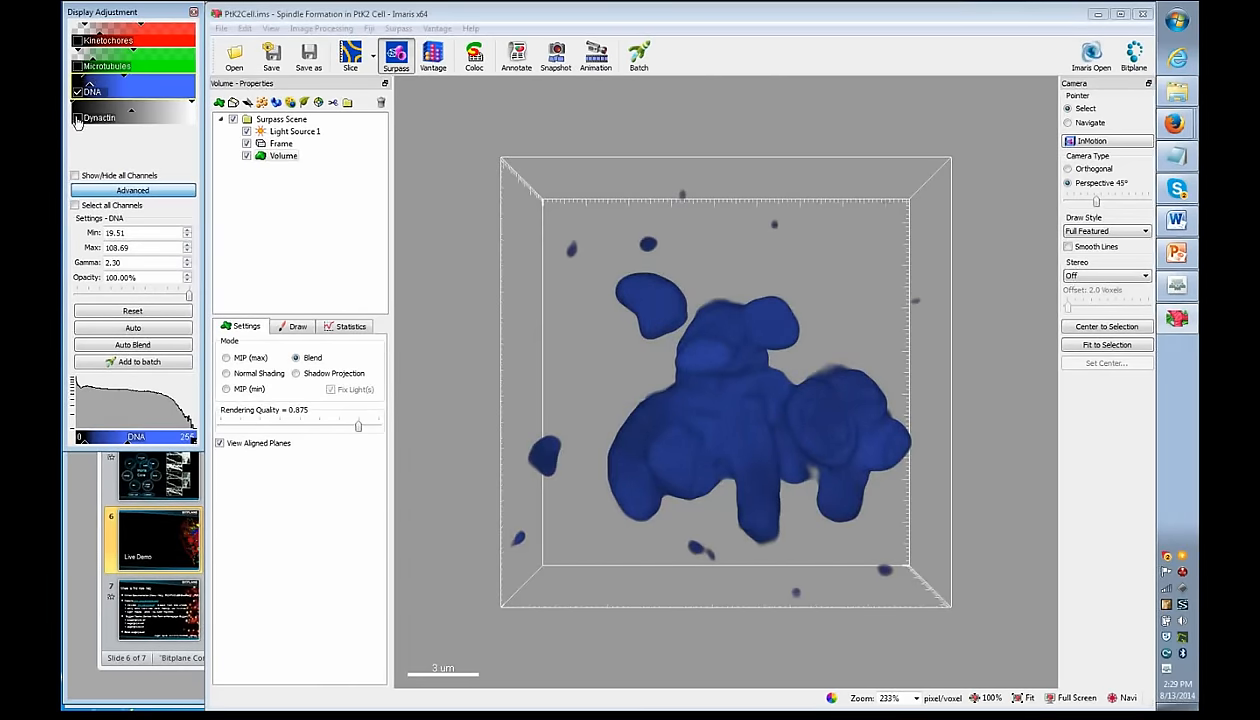
pyautogui.click(77, 119)
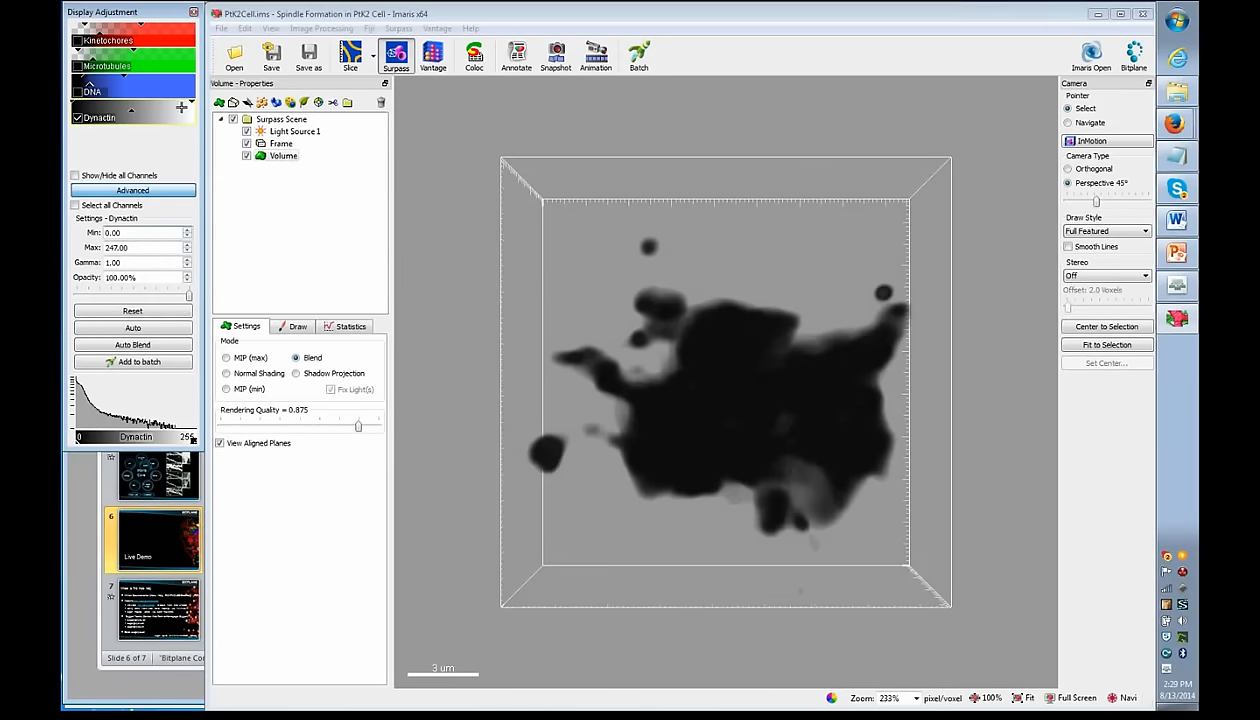
pyautogui.moveTo(73, 106); pyautogui.dragTo(79, 107)
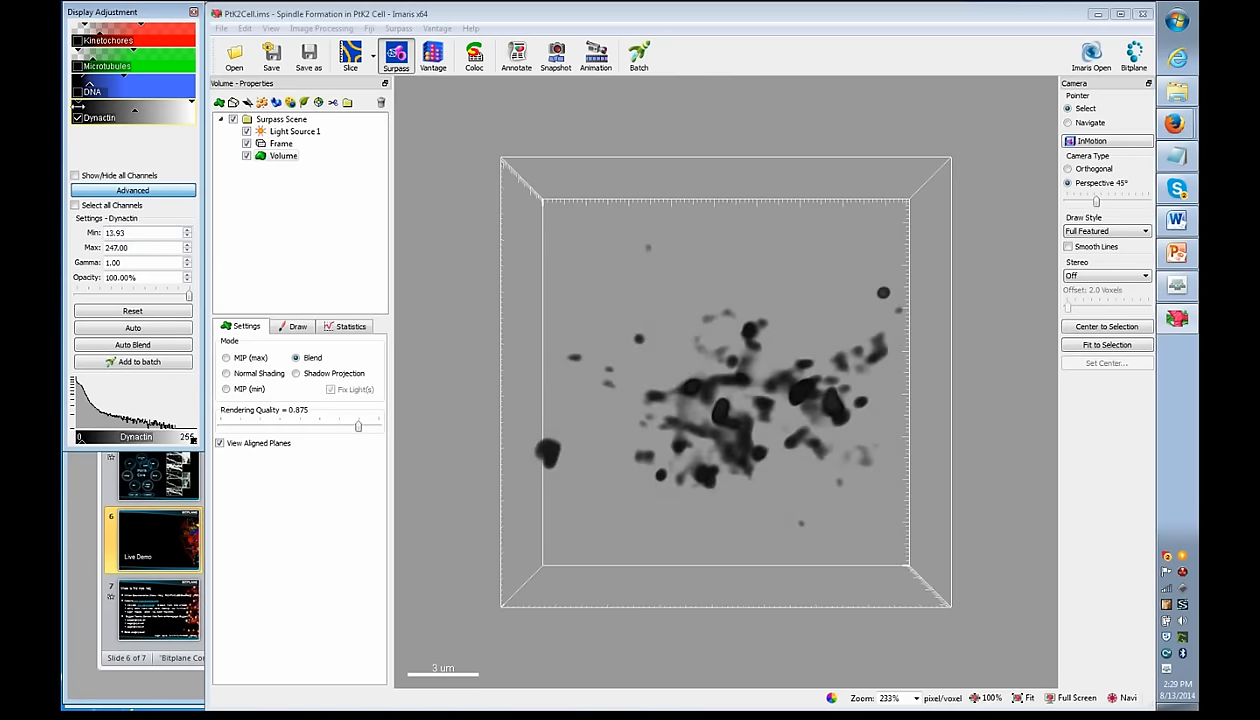
pyautogui.moveTo(190, 101); pyautogui.dragTo(83, 111)
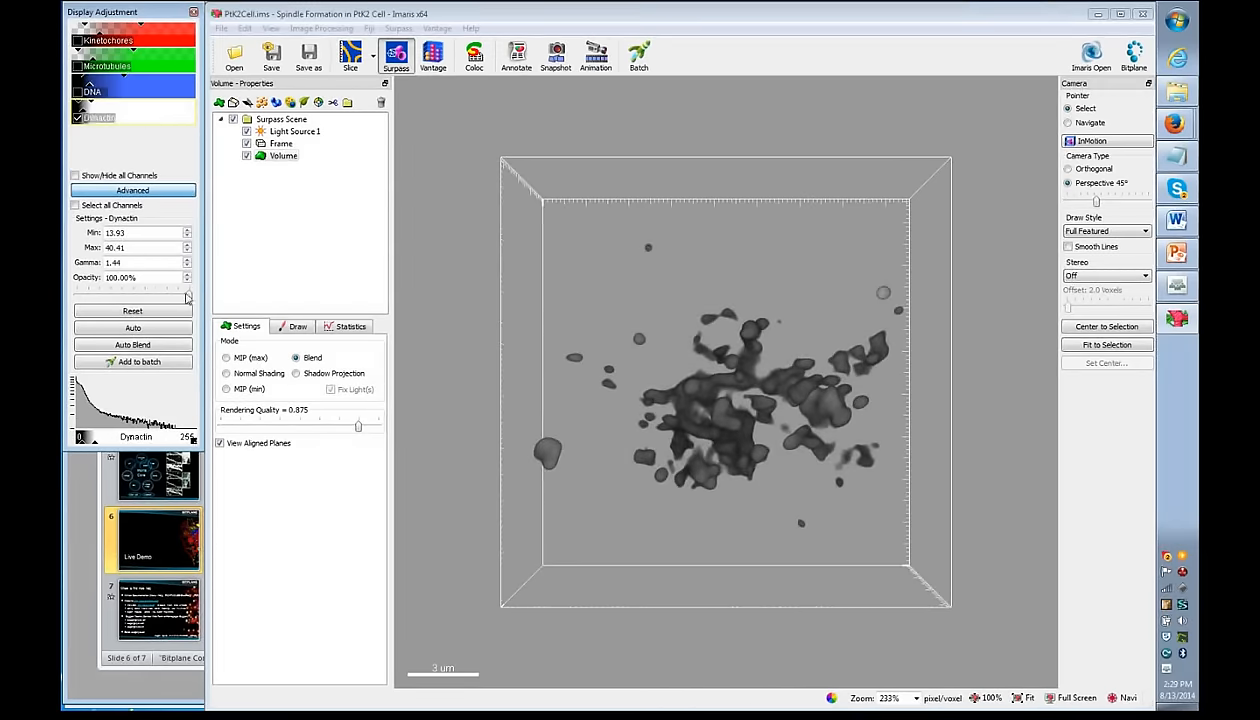
pyautogui.moveTo(188, 297); pyautogui.dragTo(134, 296)
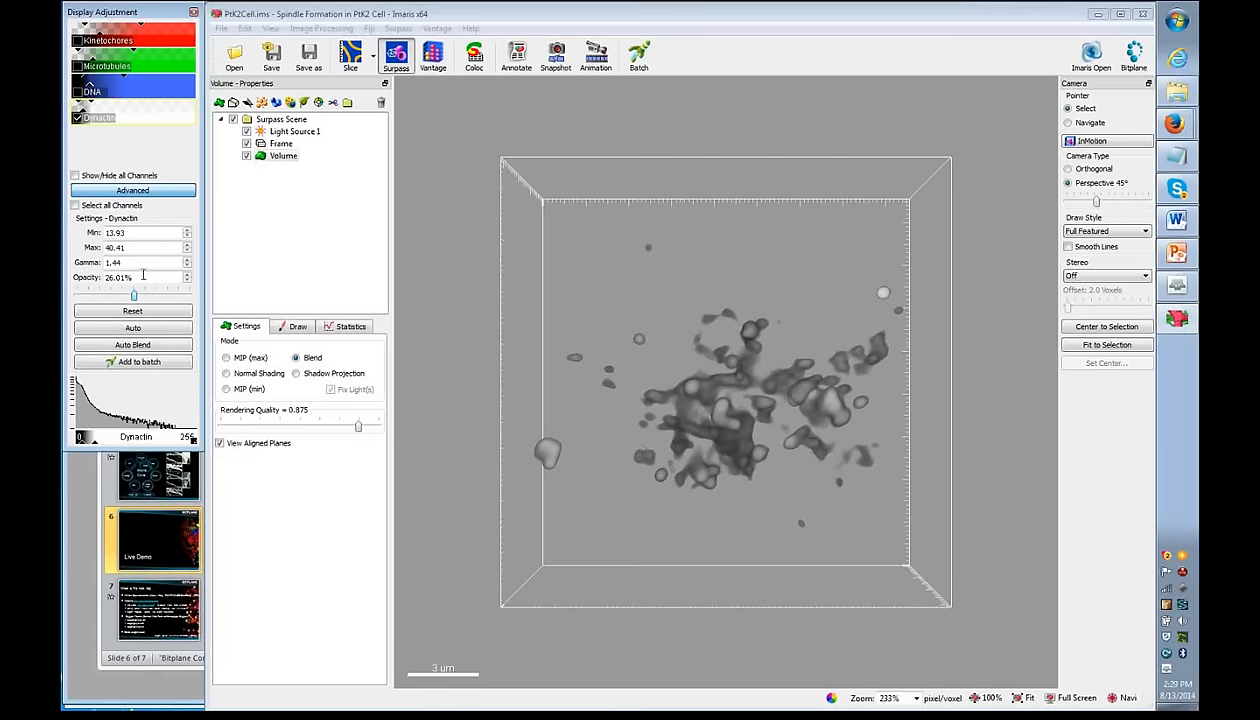
pyautogui.click(77, 91)
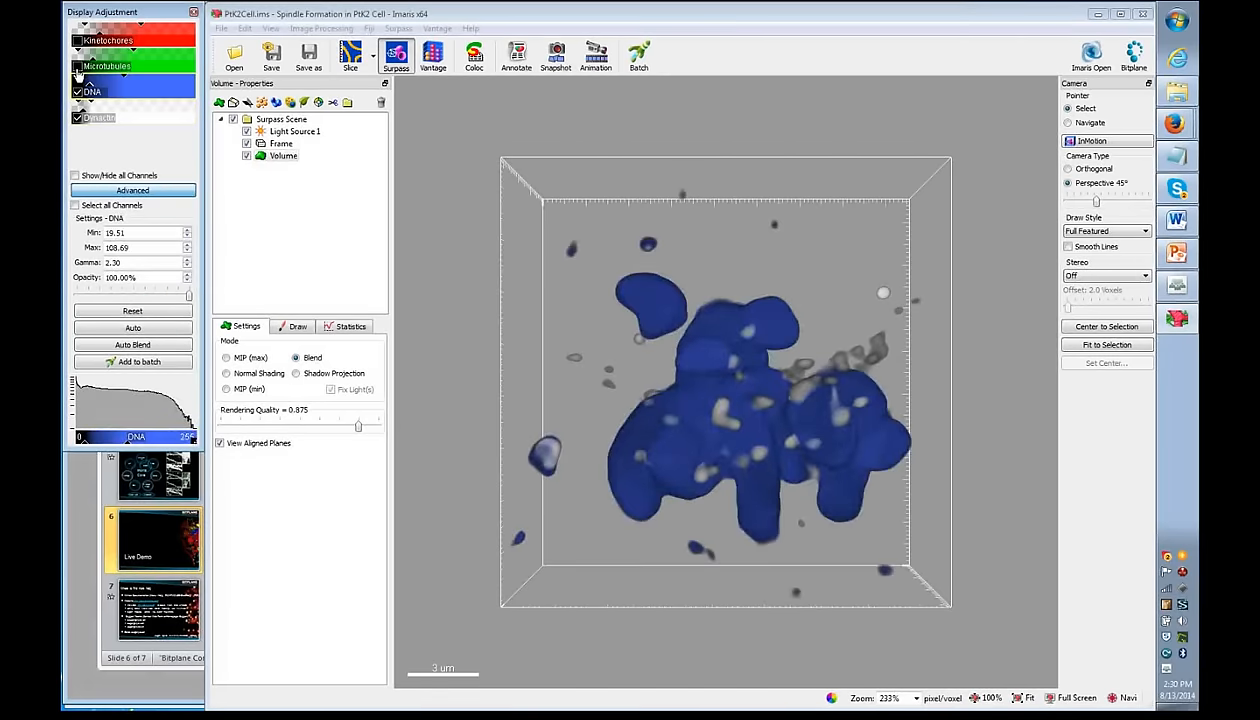
# - Turn Microtubules and Kinetochores back on, then zoom out and rotate the combined volume
pyautogui.click(77, 66)
pyautogui.click(77, 40)
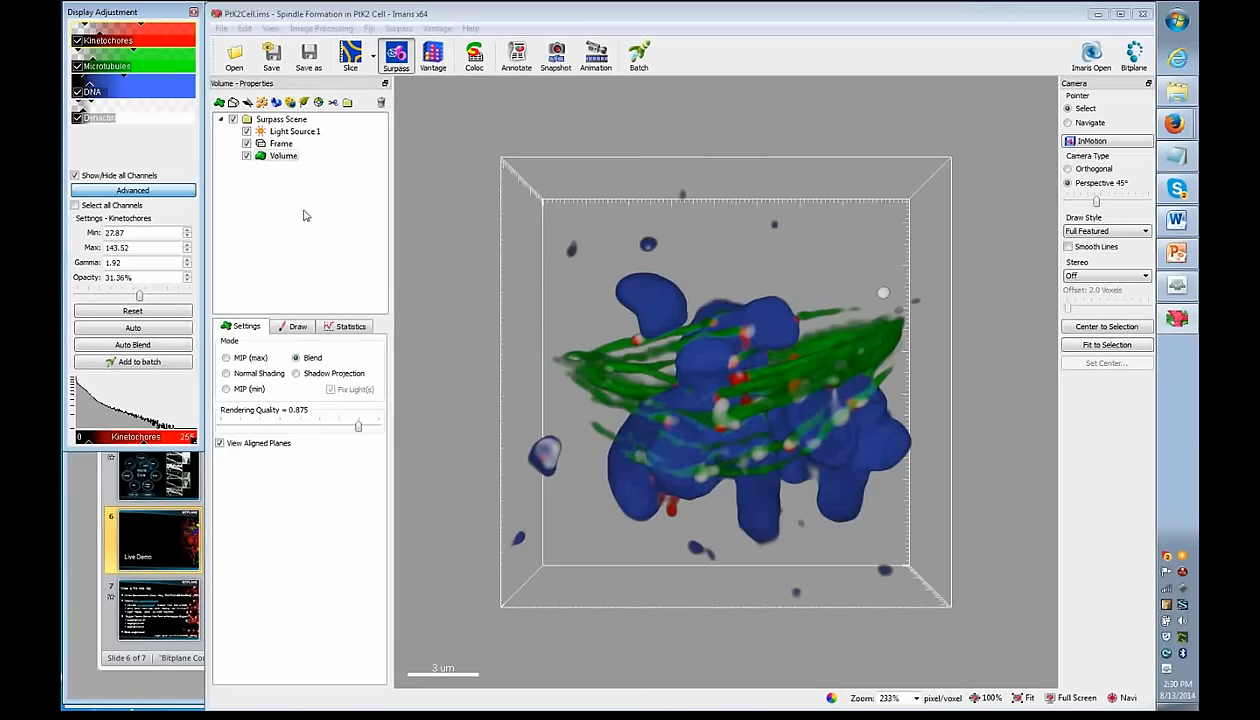
pyautogui.click(1080, 124)
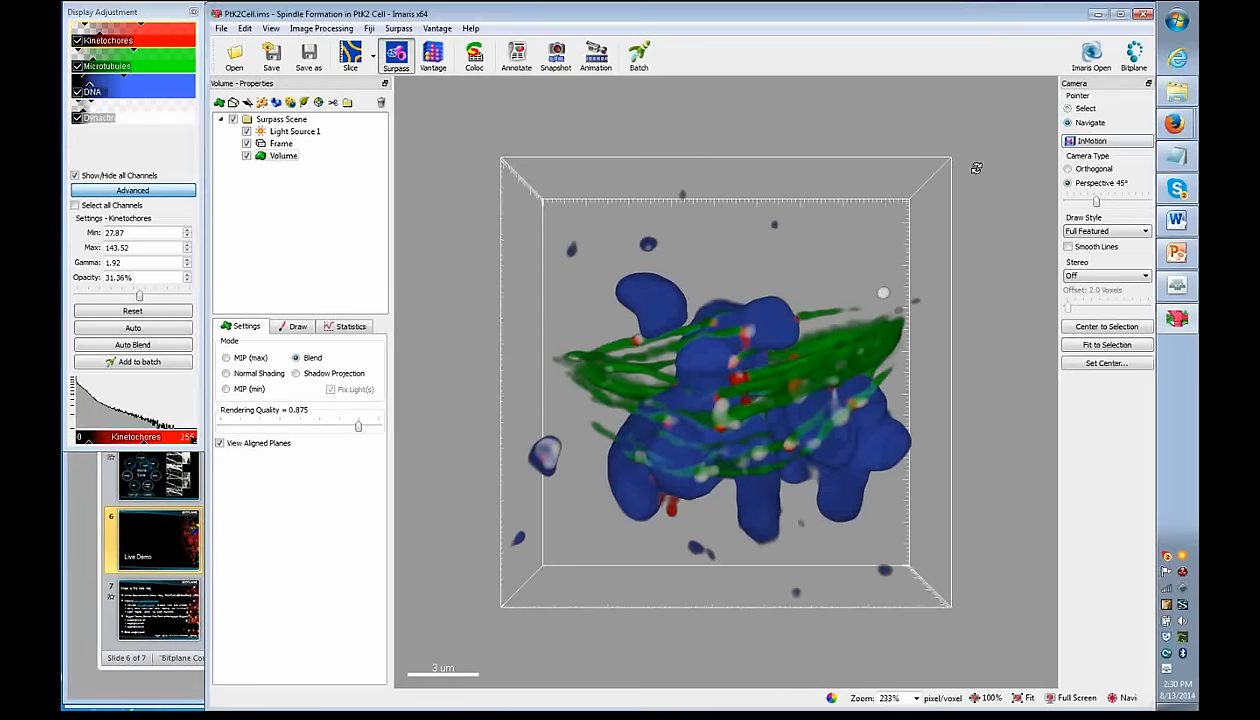
pyautogui.scroll(-1, 733, 380)
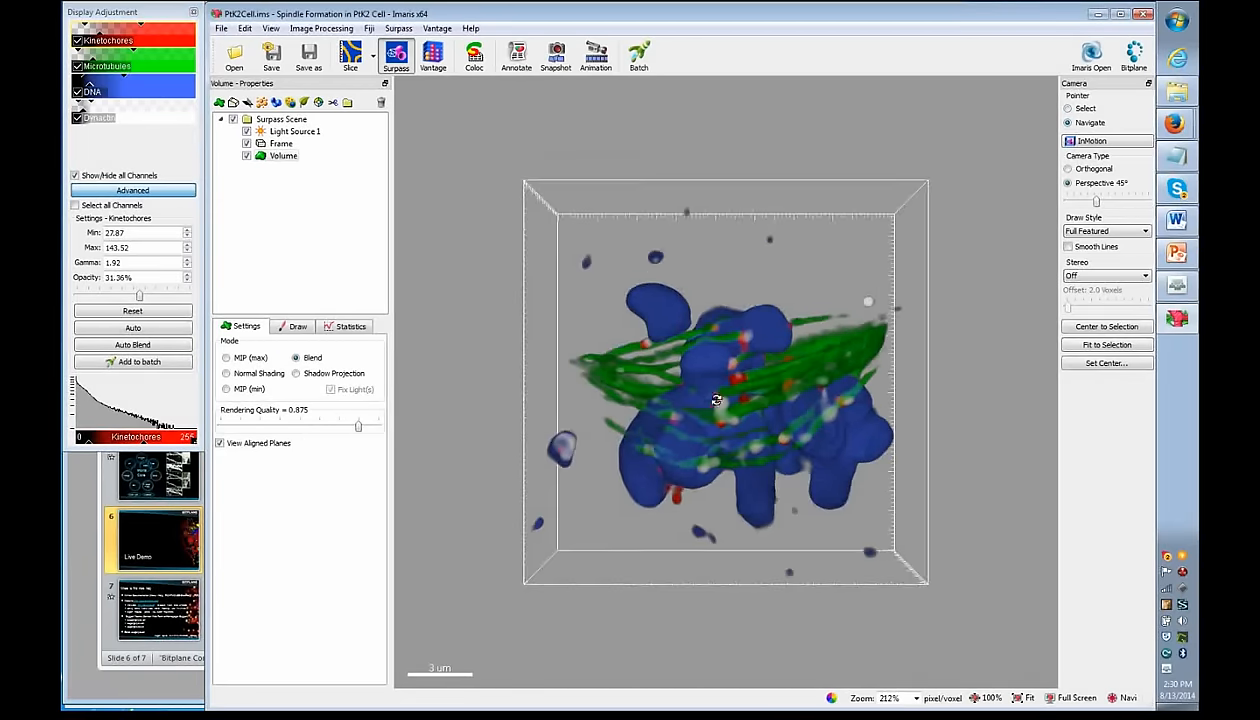
pyautogui.moveTo(727, 412); pyautogui.dragTo(755, 403)
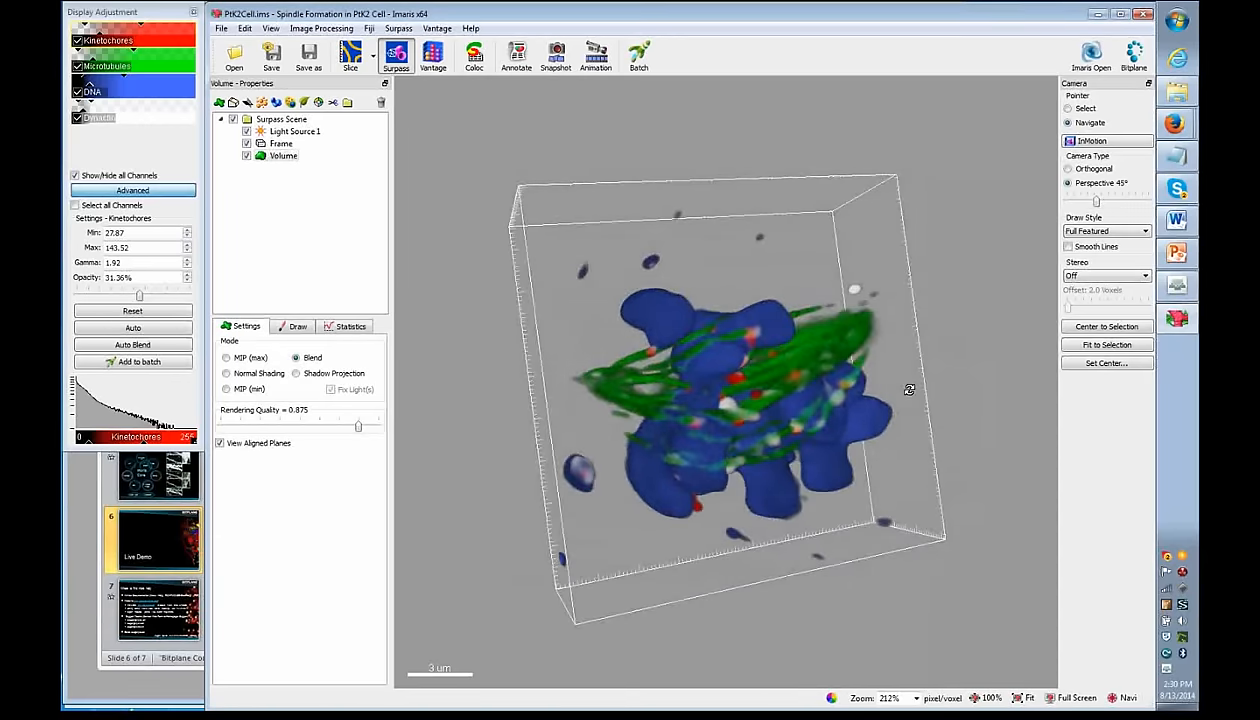
pyautogui.moveTo(733, 411); pyautogui.dragTo(615, 271)
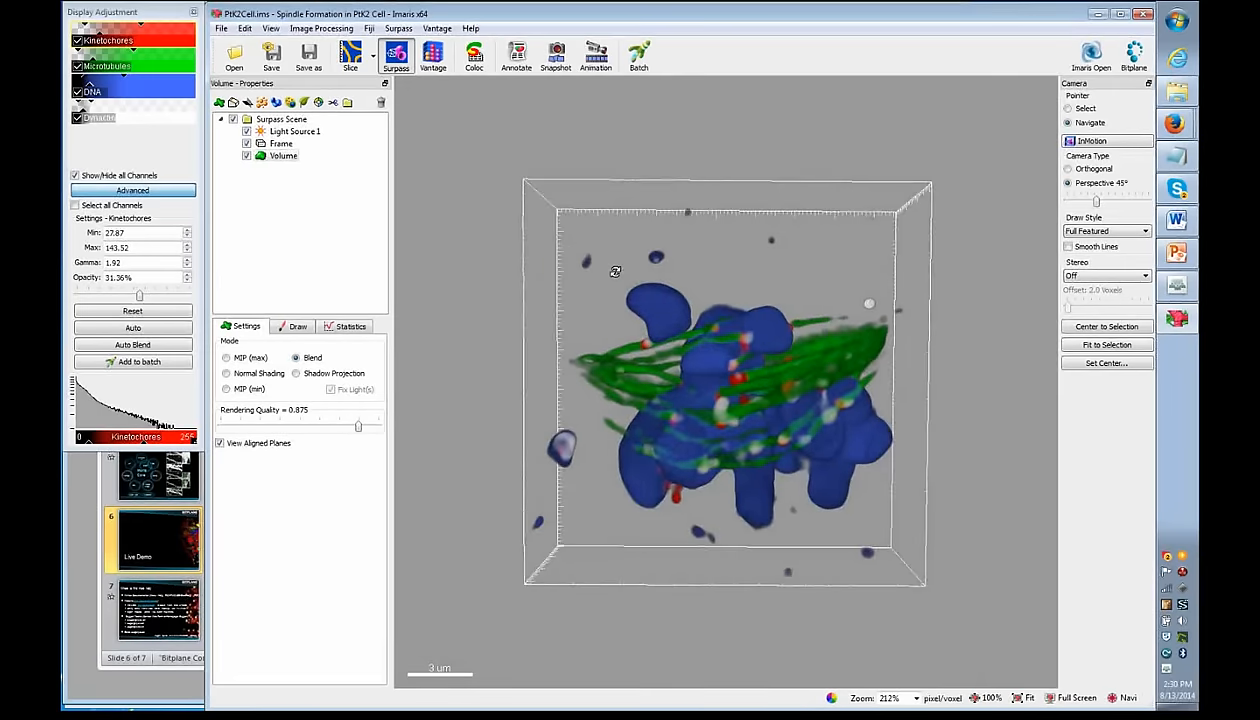
# - Open Snapshot settings and set the Desktop as the TIFF save location
pyautogui.click(557, 58)
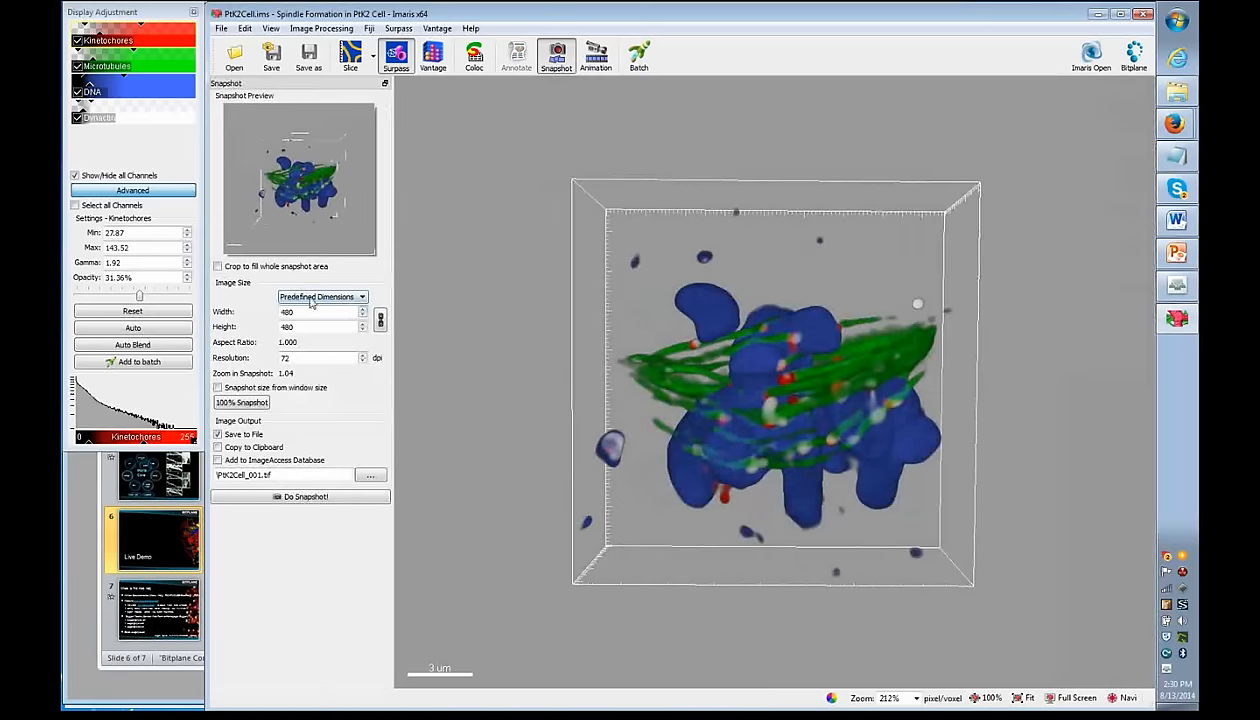
pyautogui.click(368, 477)
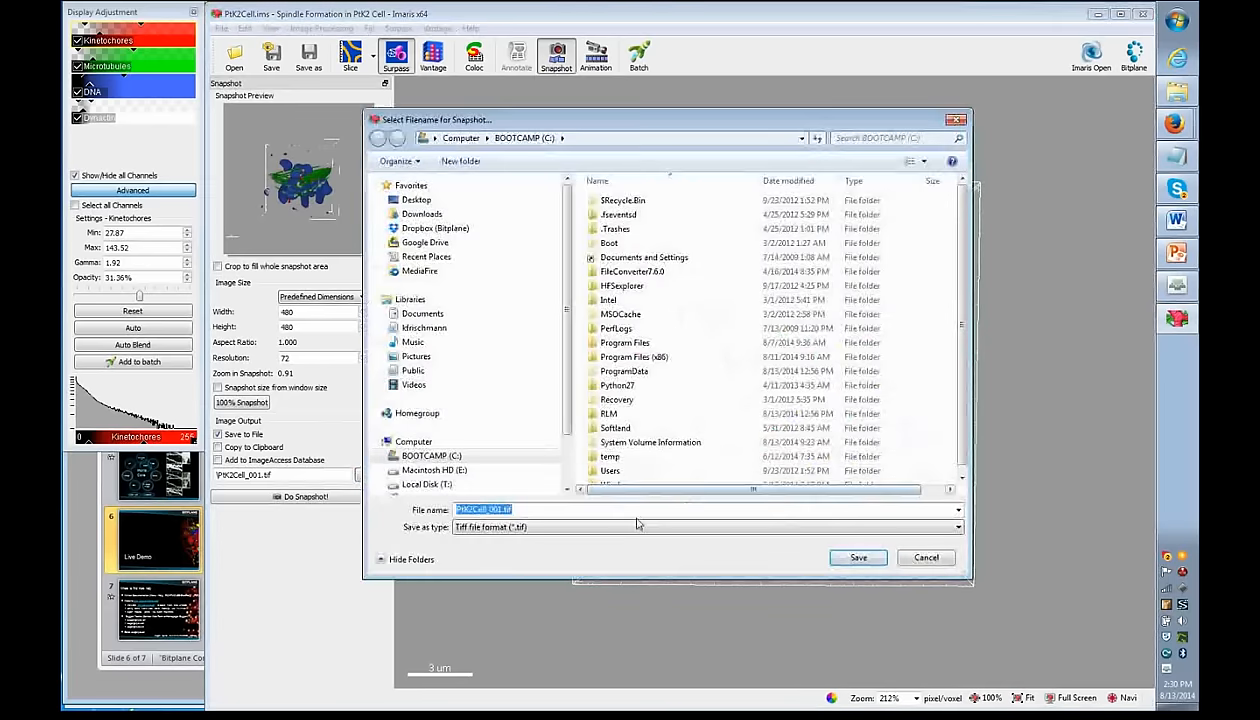
pyautogui.click(926, 557)
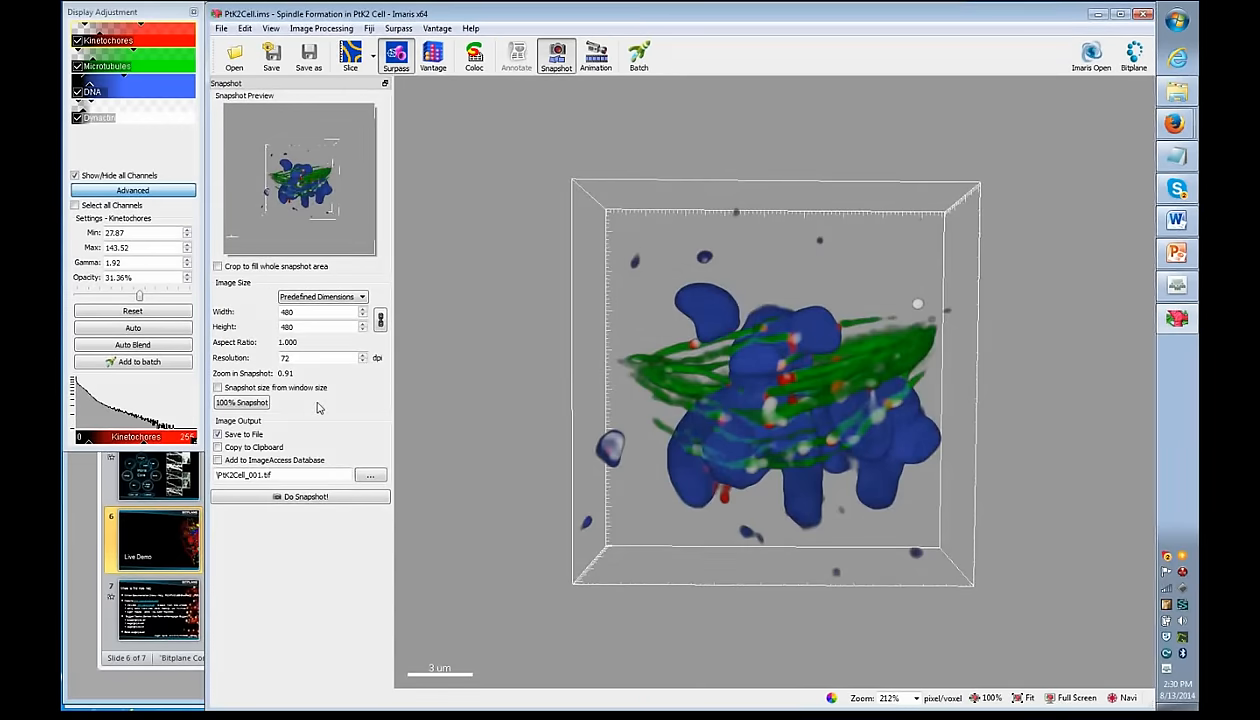
pyautogui.click(296, 498)
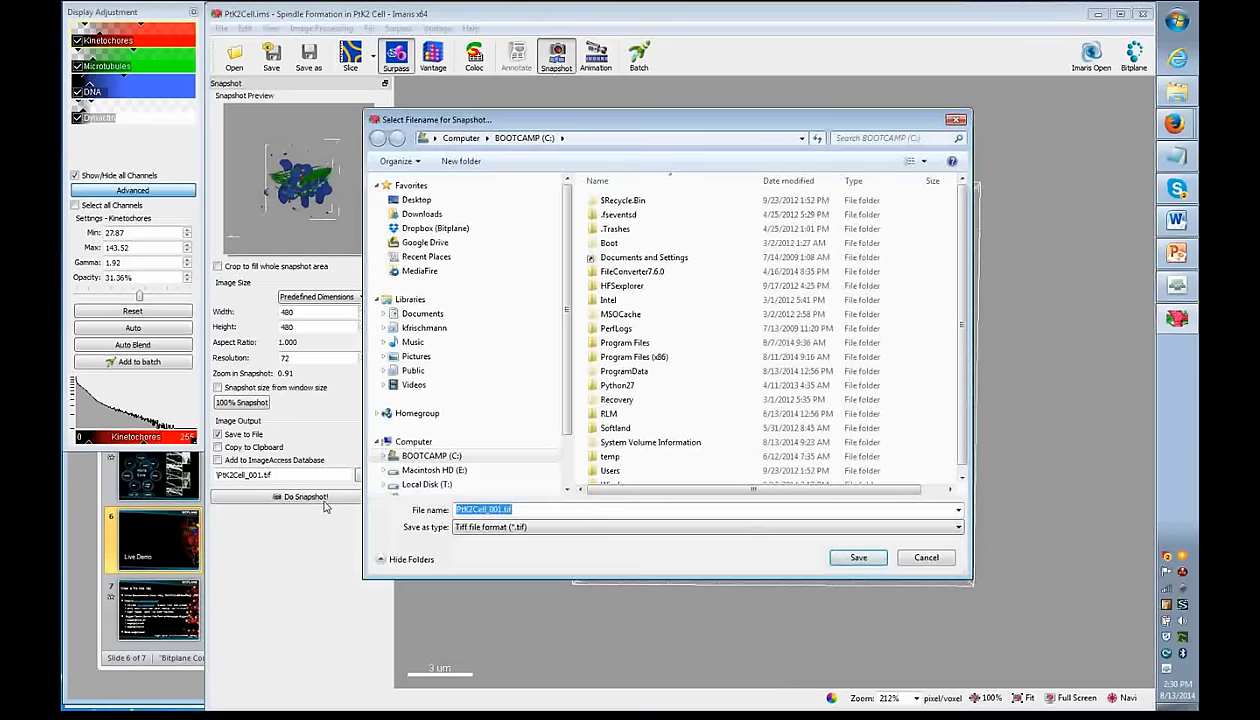
pyautogui.click(909, 556)
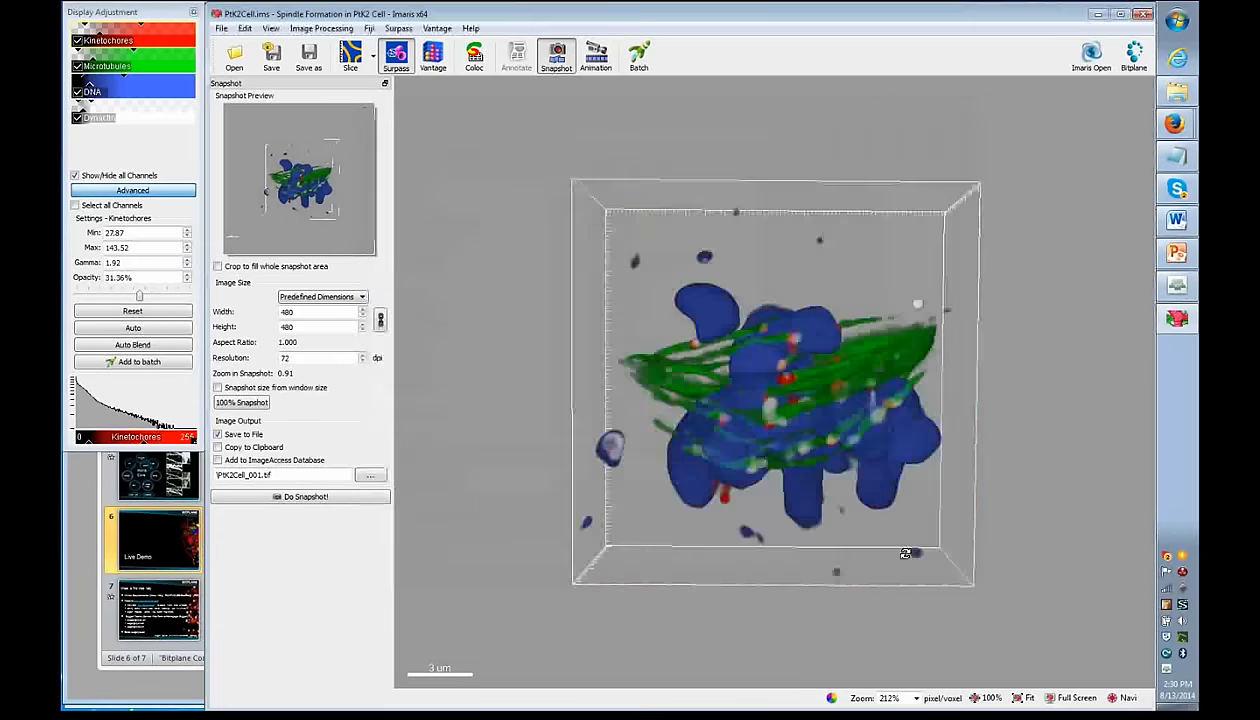
pyautogui.click(305, 502)
pyautogui.press('Return')
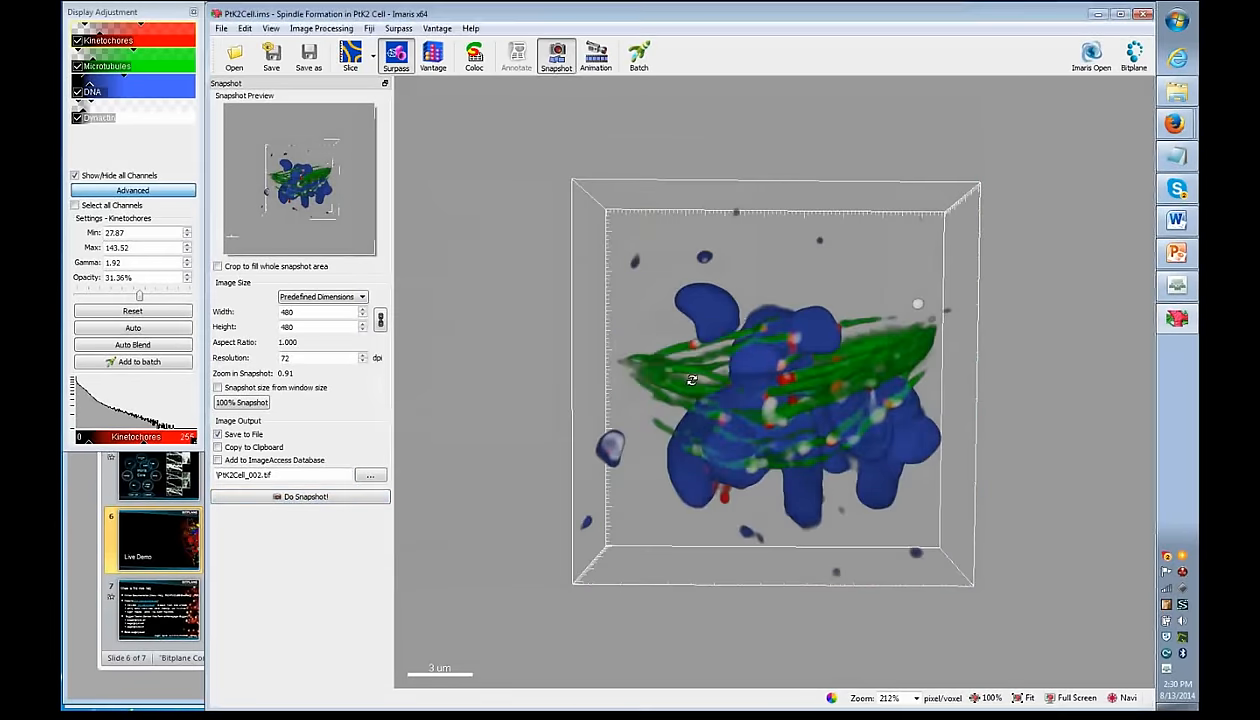
pyautogui.click(368, 475)
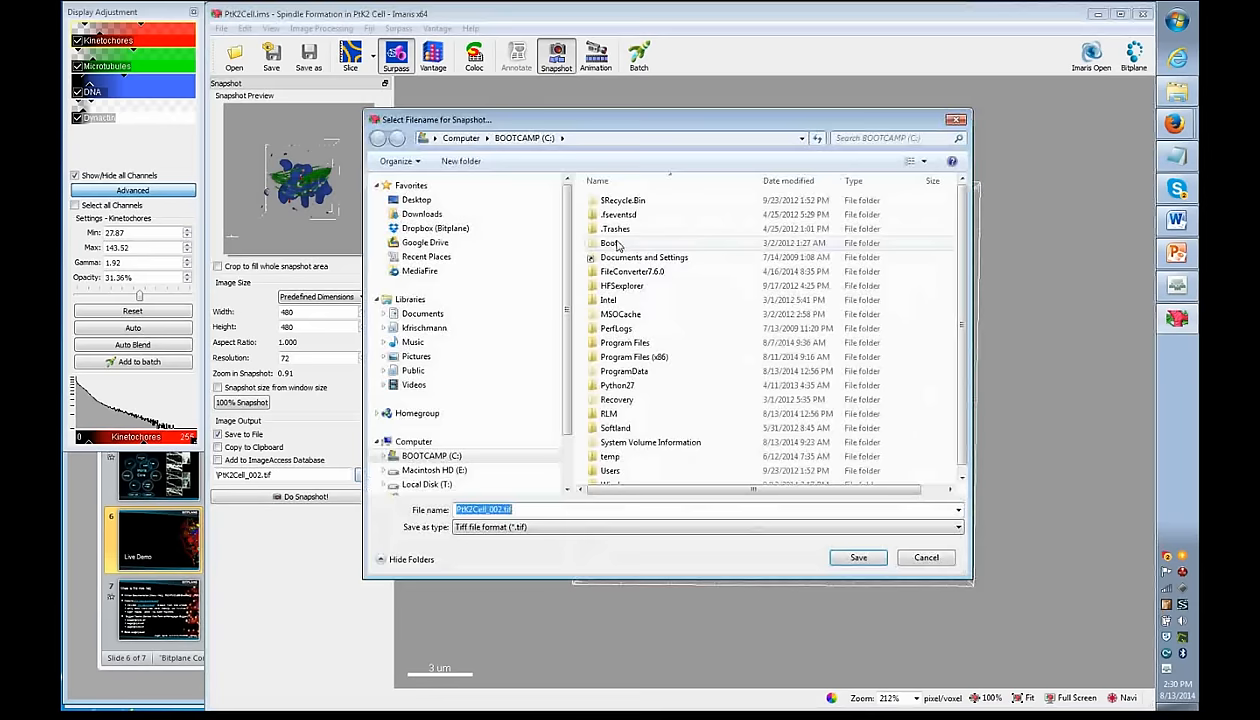
pyautogui.press('Escape')
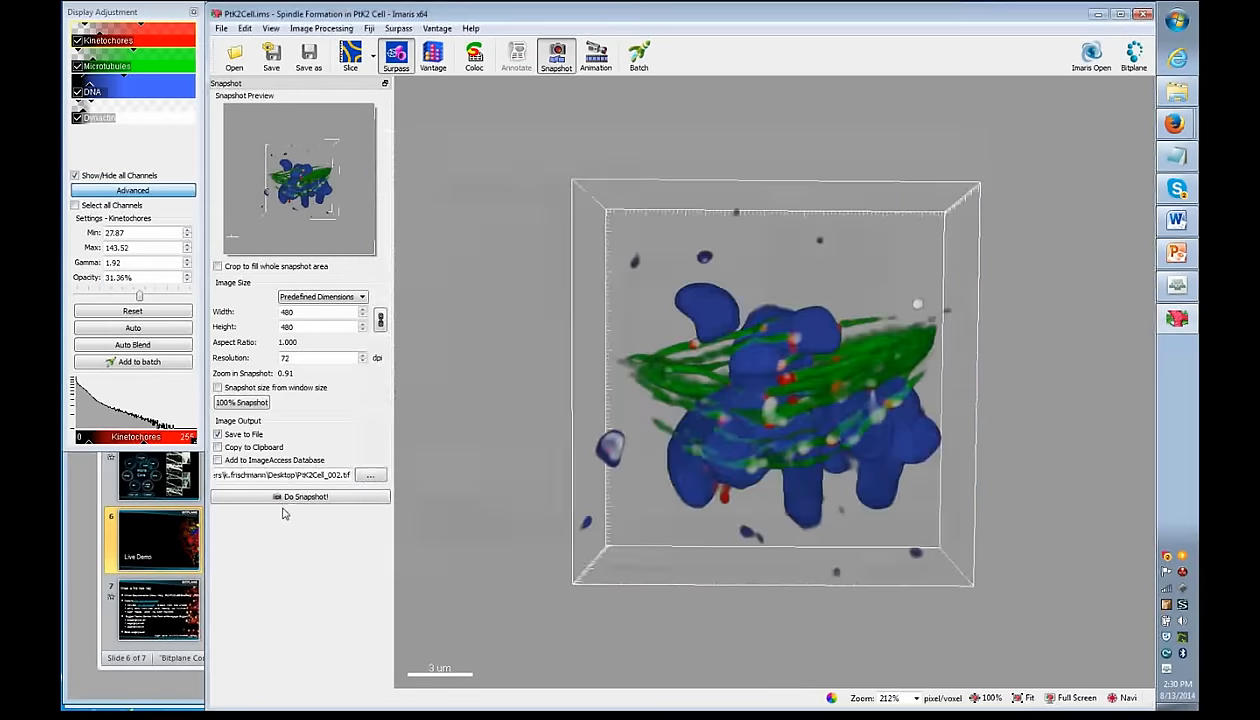
# - Save 480×480 TIFF snapshots of the current, tilted and frontal views, then return to Surpass
pyautogui.click(288, 498)
pyautogui.moveTo(683, 408); pyautogui.dragTo(828, 295)
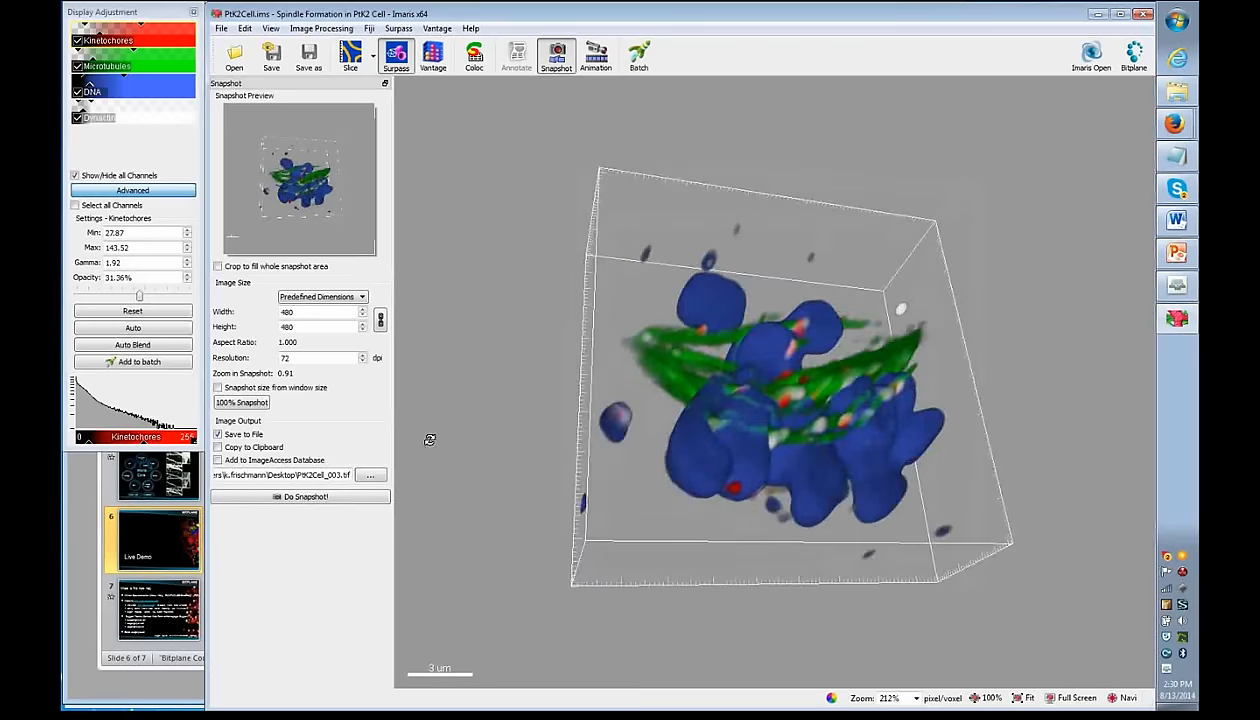
pyautogui.click(297, 498)
pyautogui.moveTo(564, 477); pyautogui.dragTo(545, 517)
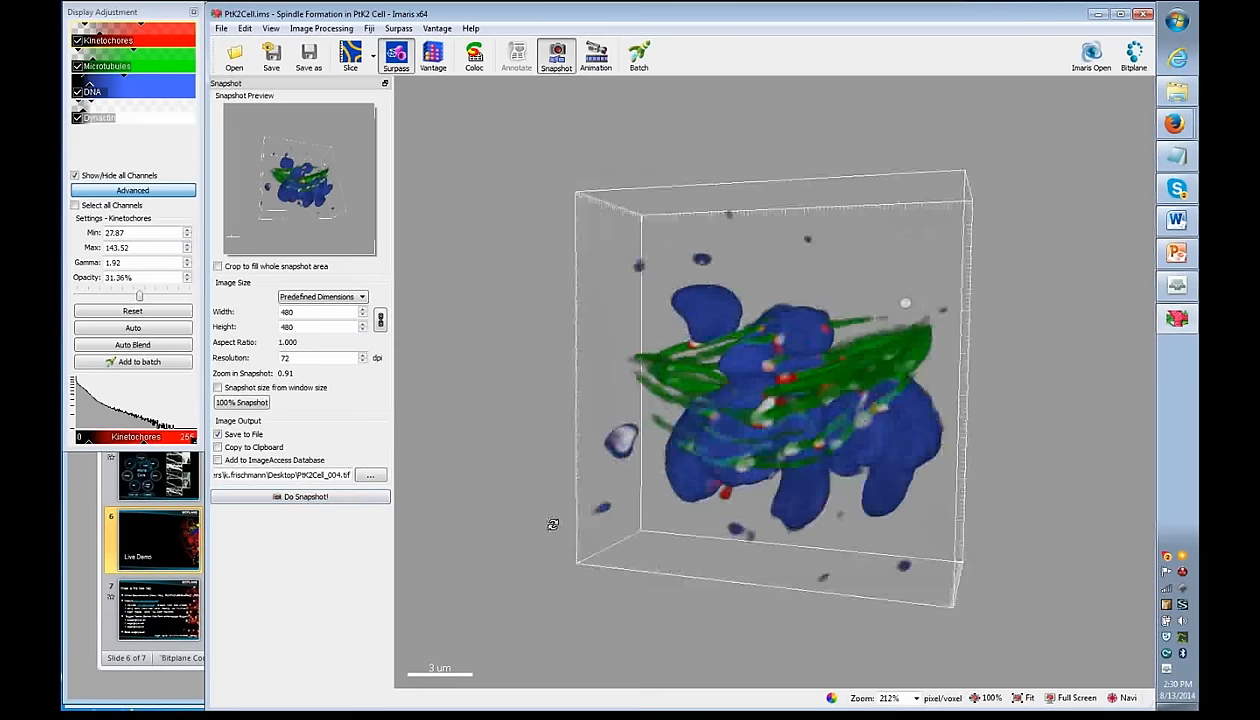
pyautogui.click(358, 497)
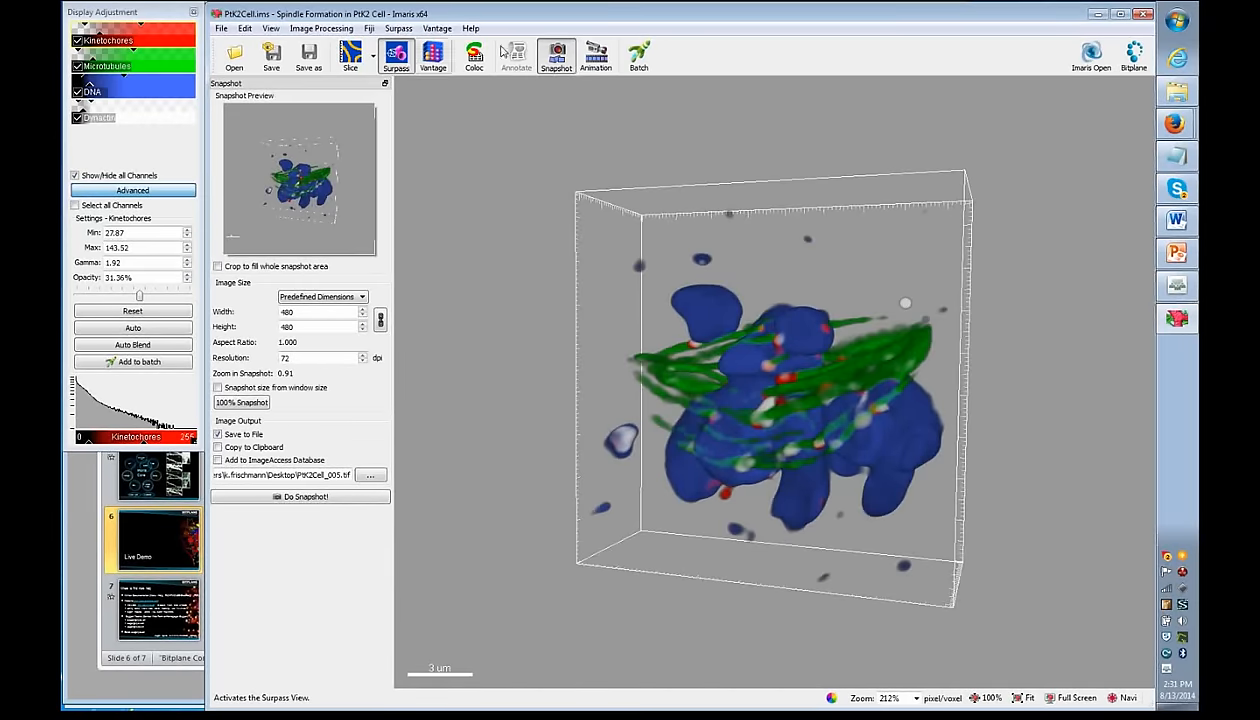
pyautogui.click(563, 63)
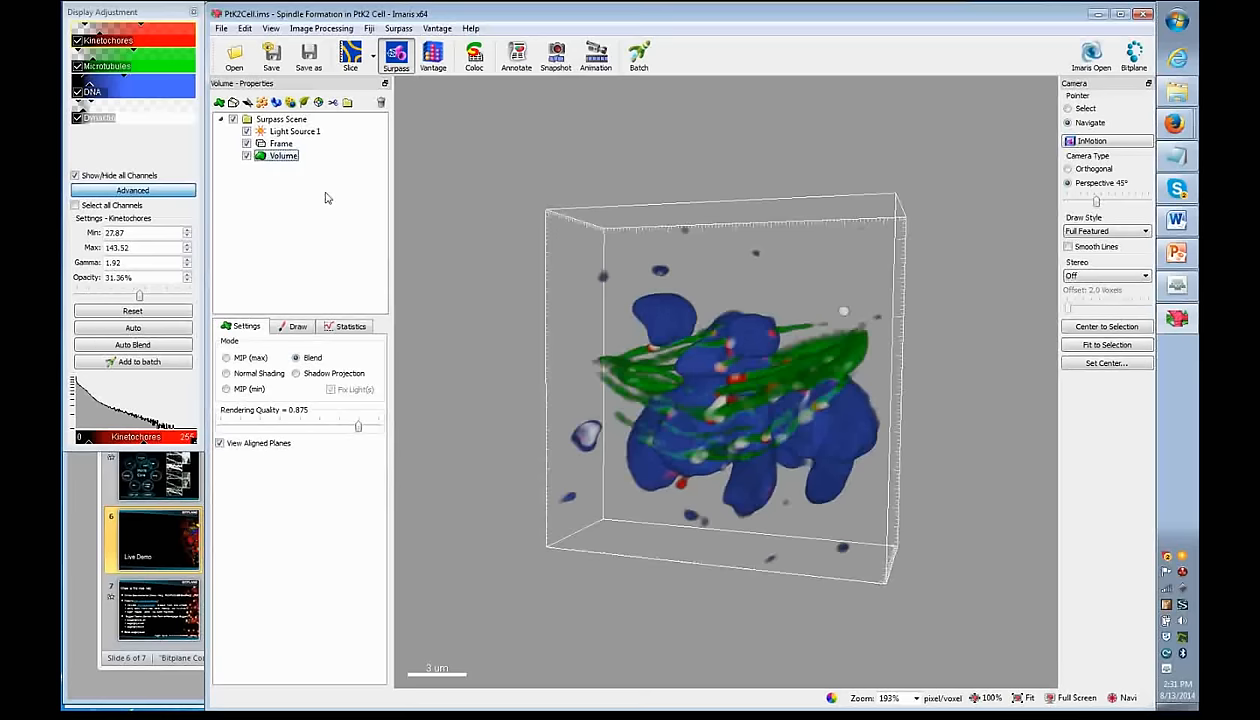
# - Hide DNA, Microtubules and Dynactin, and drop Kinetochores opacity to 4.41%
pyautogui.moveTo(668, 406); pyautogui.dragTo(742, 402)
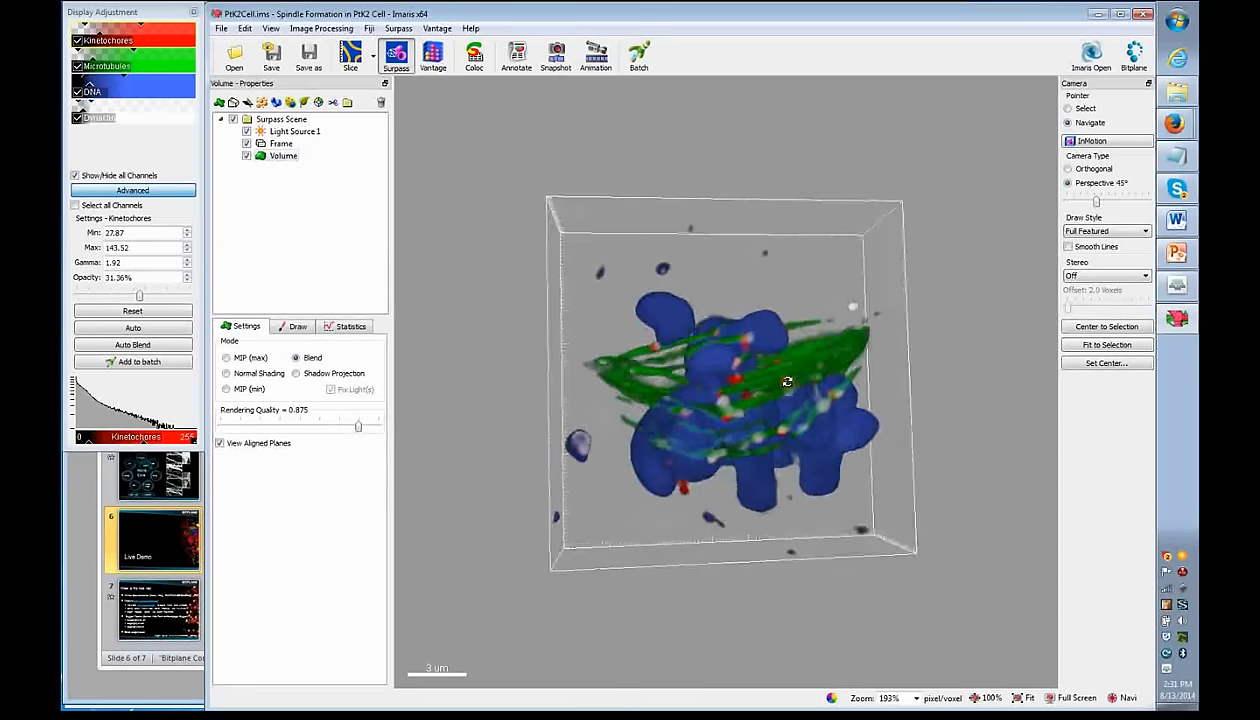
pyautogui.scroll(-1, 742, 402)
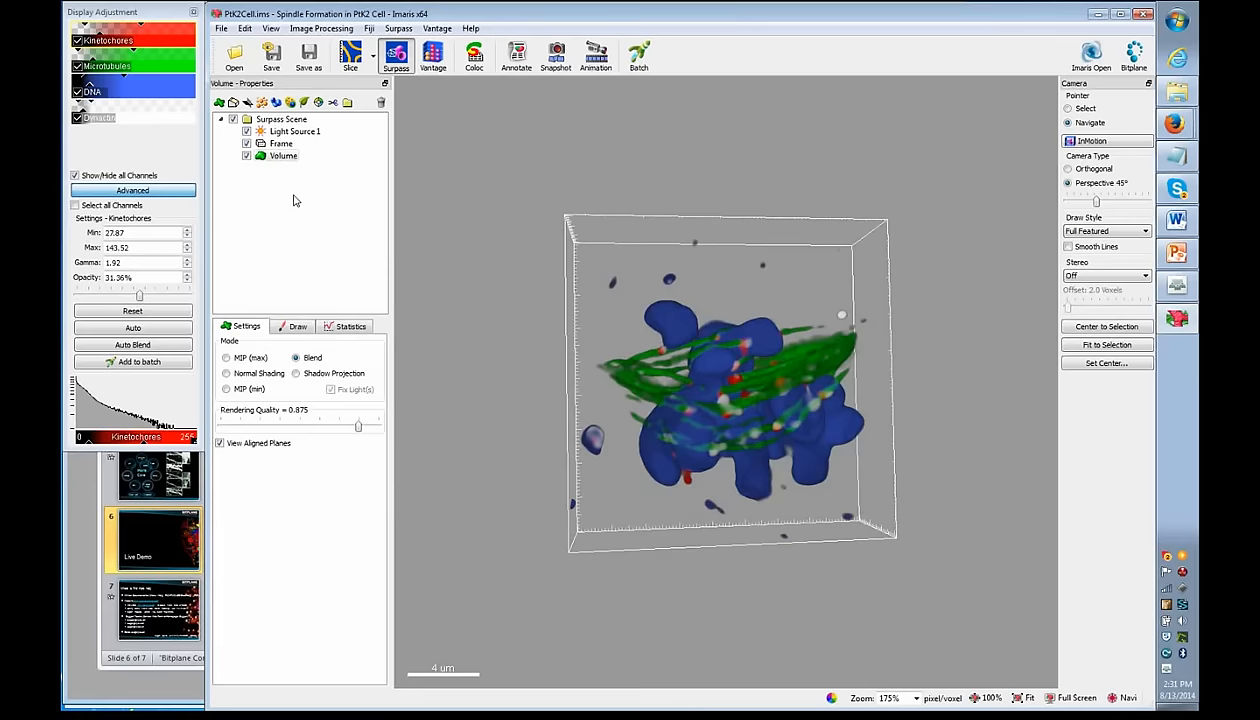
pyautogui.click(78, 94)
pyautogui.click(78, 68)
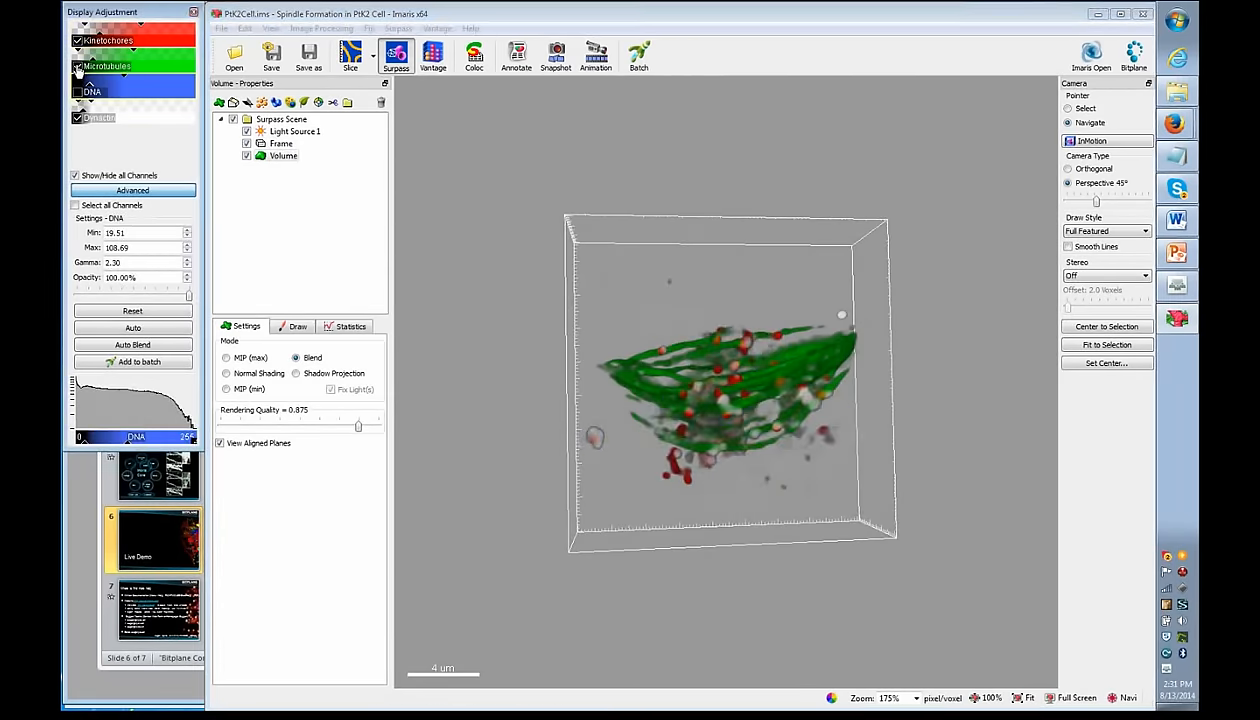
pyautogui.click(78, 119)
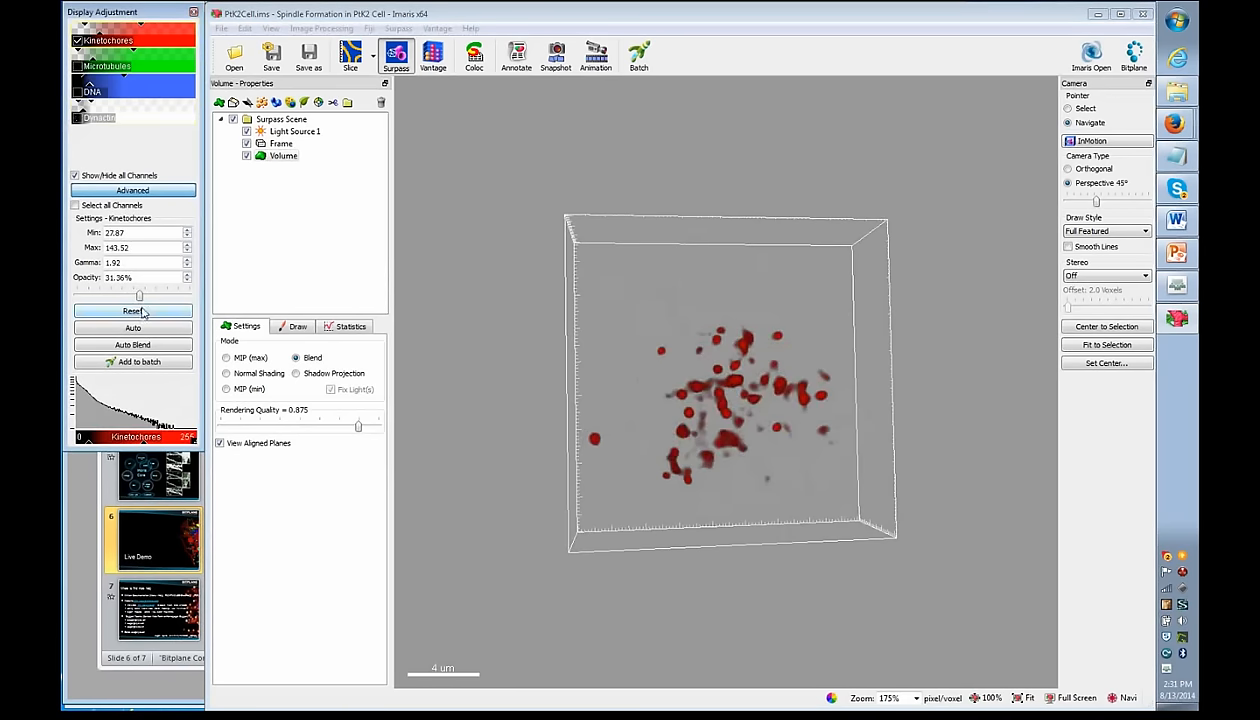
pyautogui.moveTo(139, 299); pyautogui.dragTo(100, 296)
# - Rotate the volume to view the faint kinetochore spots from below and above
pyautogui.click(315, 225)
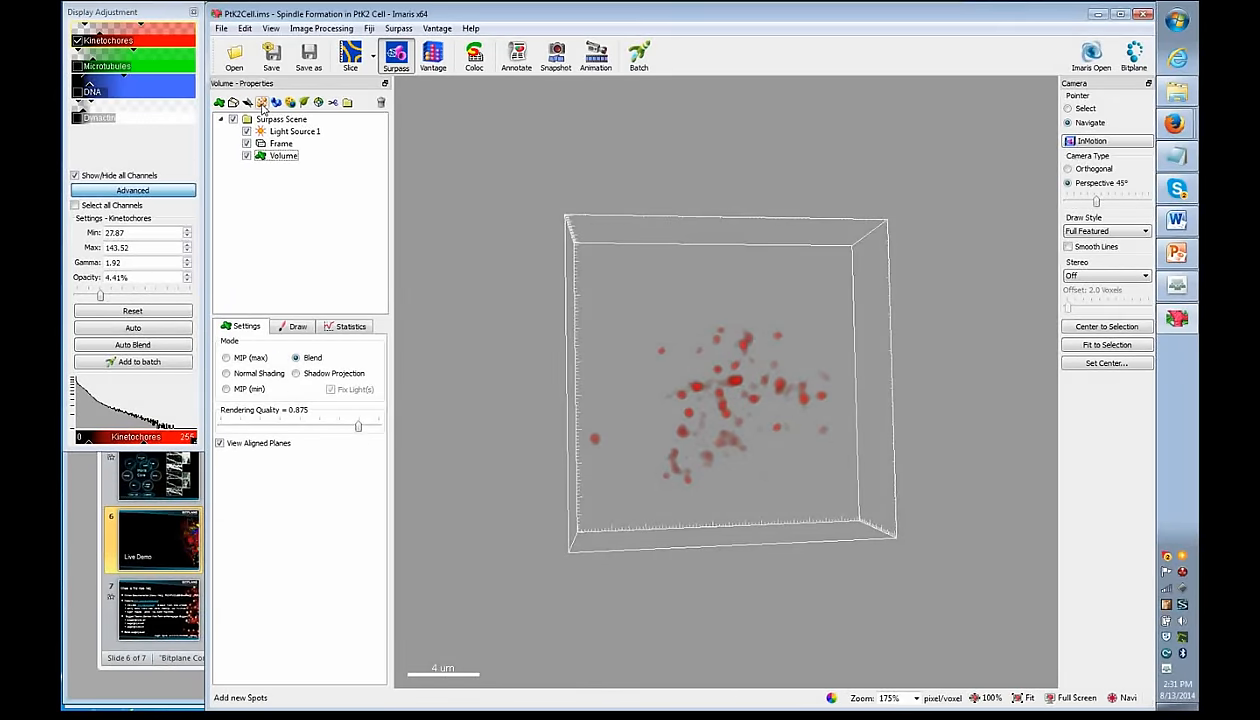
pyautogui.moveTo(737, 490); pyautogui.dragTo(731, 214)
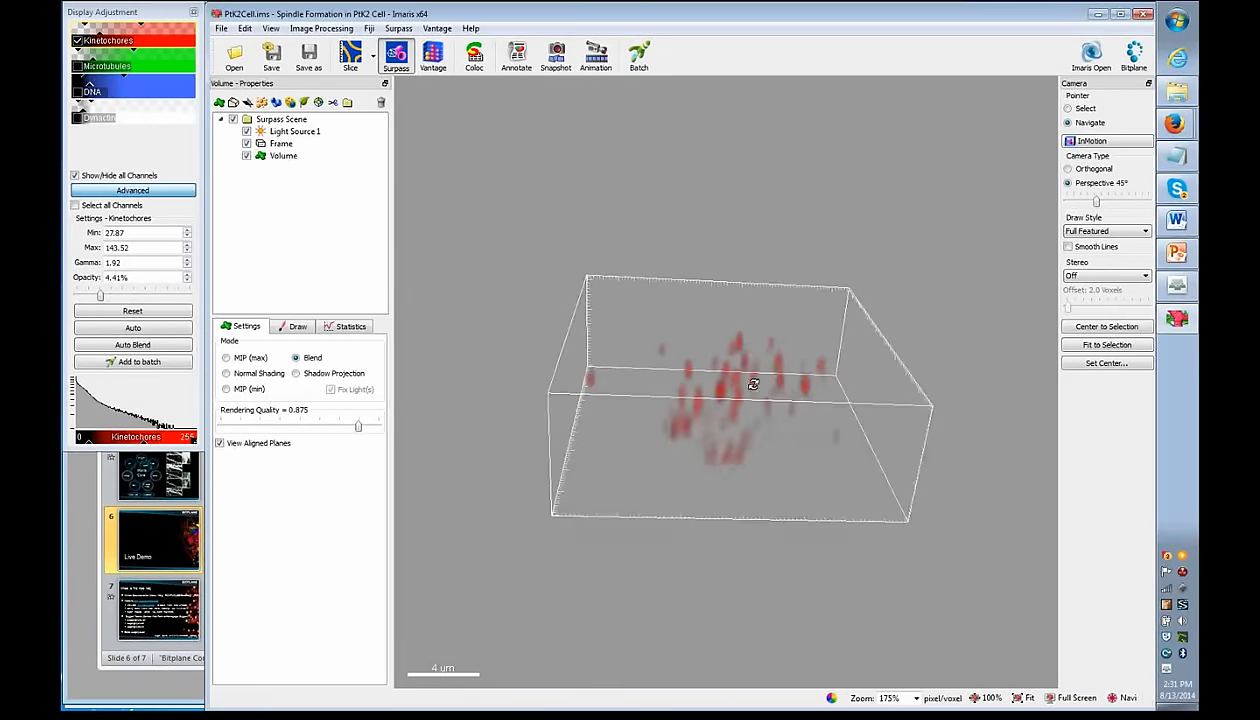
pyautogui.scroll(3, 753, 384)
pyautogui.moveTo(740, 385); pyautogui.dragTo(765, 531)
pyautogui.moveTo(755, 557); pyautogui.dragTo(752, 371)
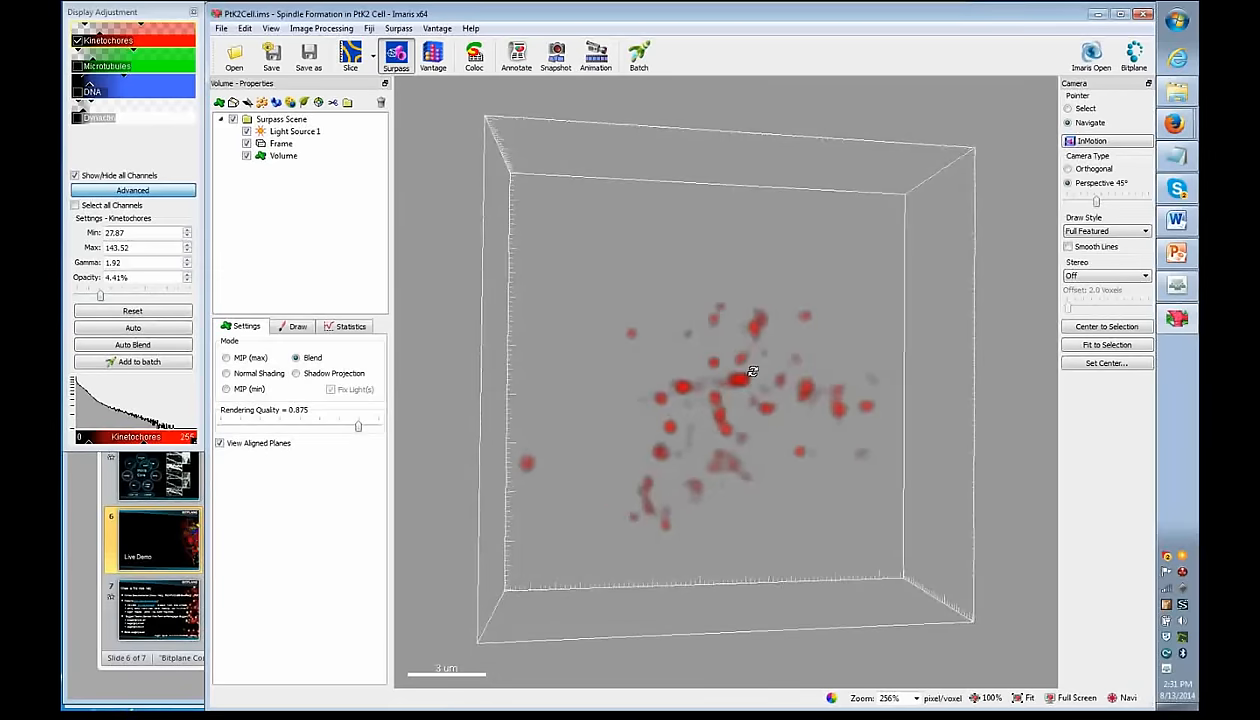
pyautogui.click(282, 156)
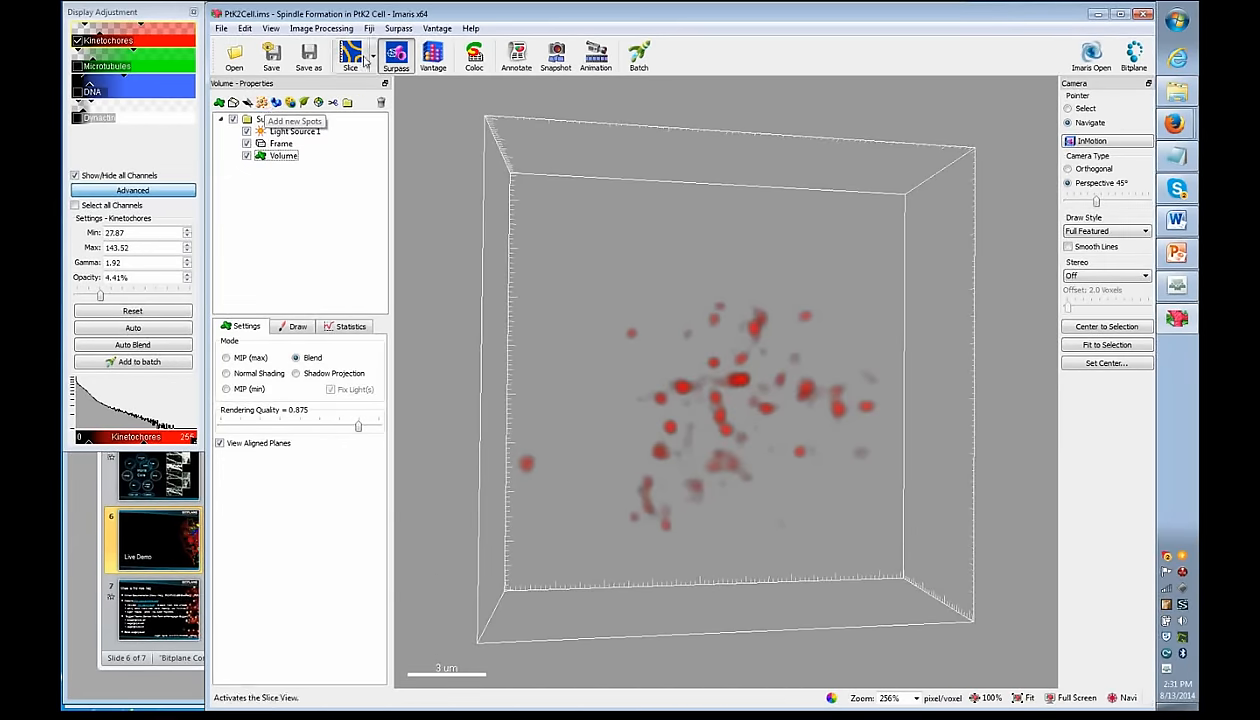
pyautogui.click(398, 28)
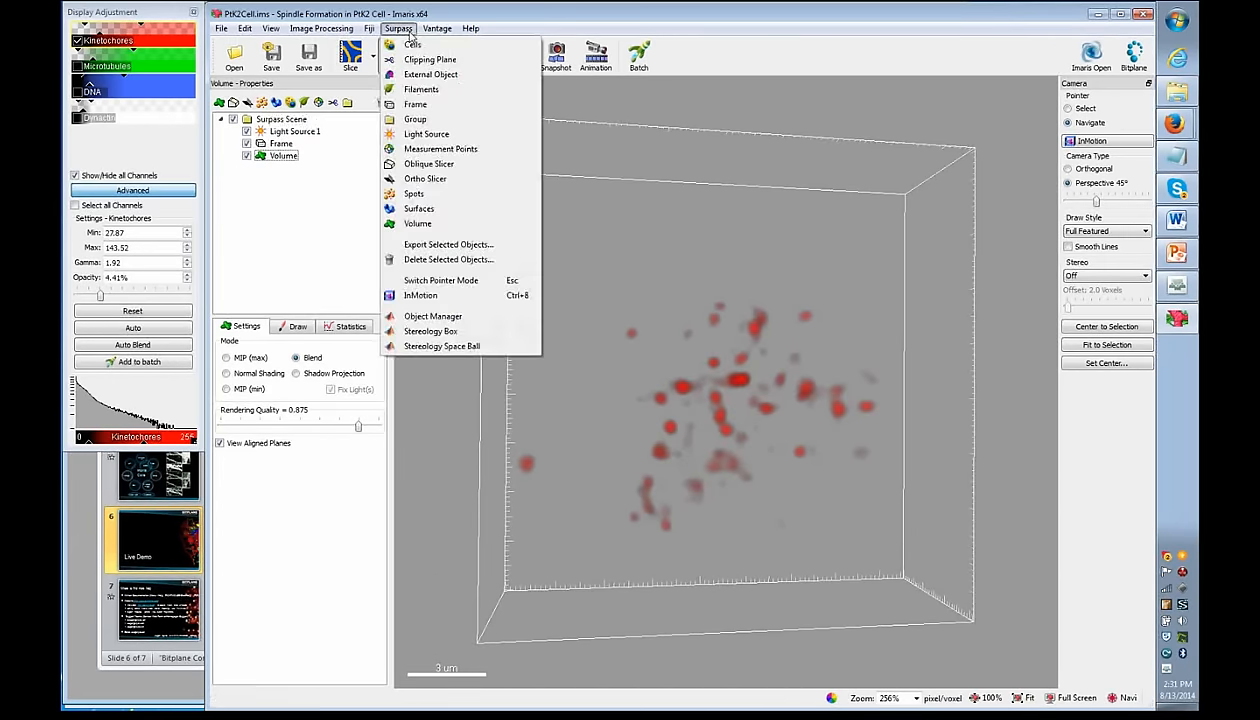
# - Create Spots 1 with Default creation parameters and advance the wizard to step 2/3
pyautogui.click(412, 194)
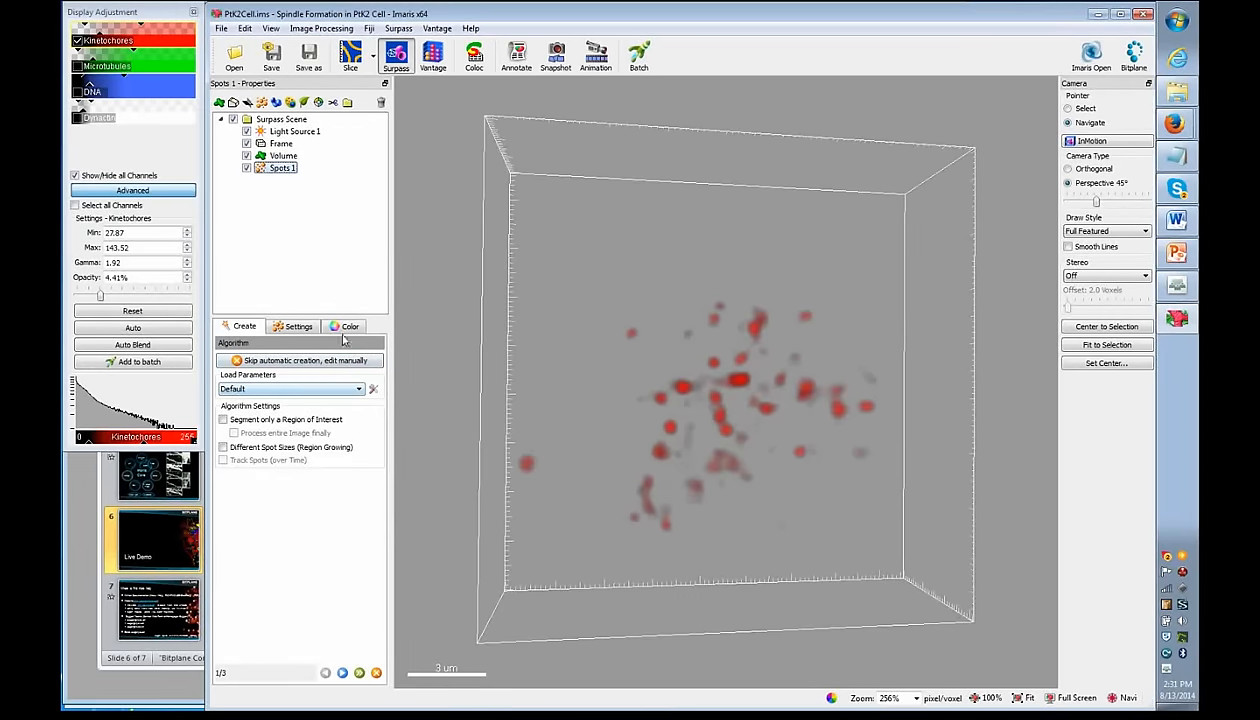
pyautogui.scroll(-1, 297, 397)
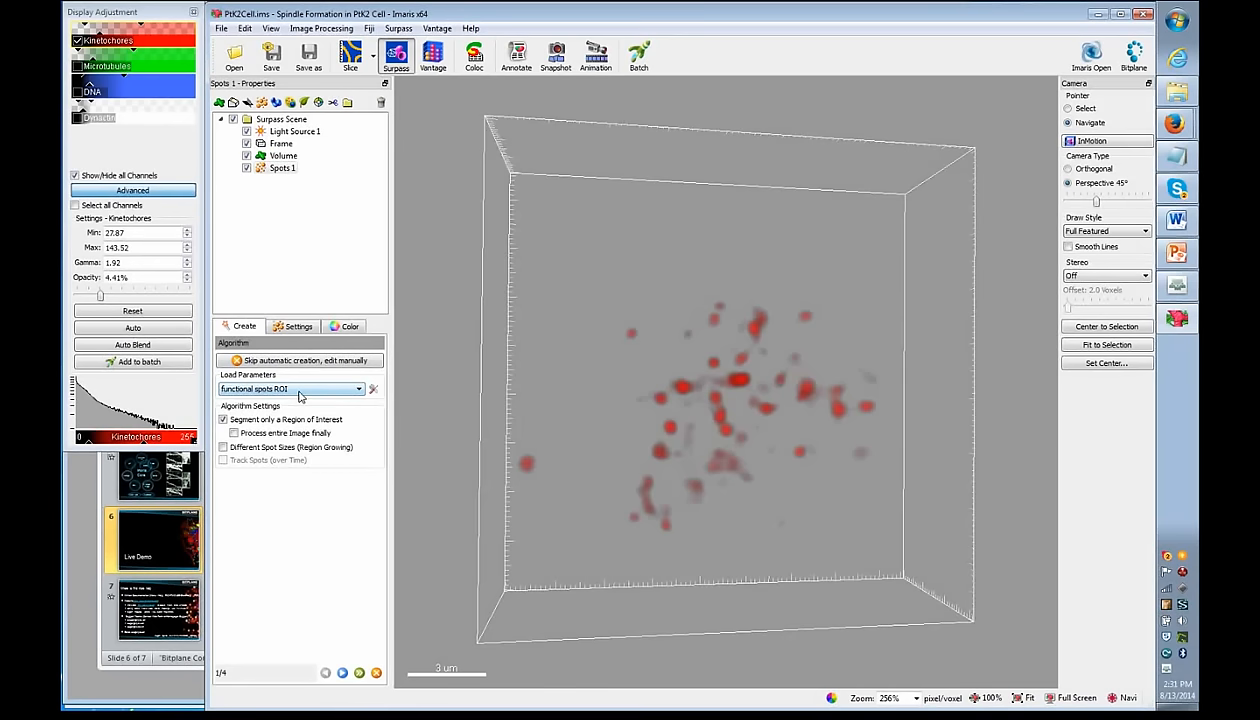
pyautogui.click(362, 390)
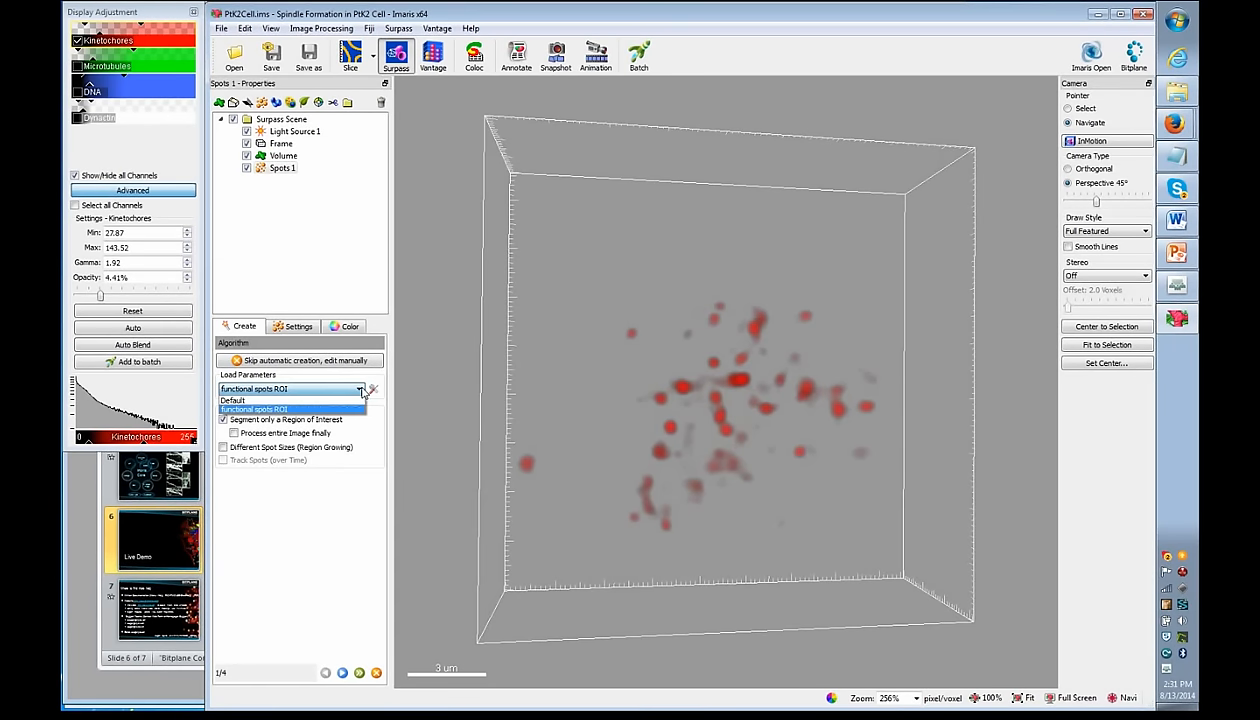
pyautogui.click(290, 400)
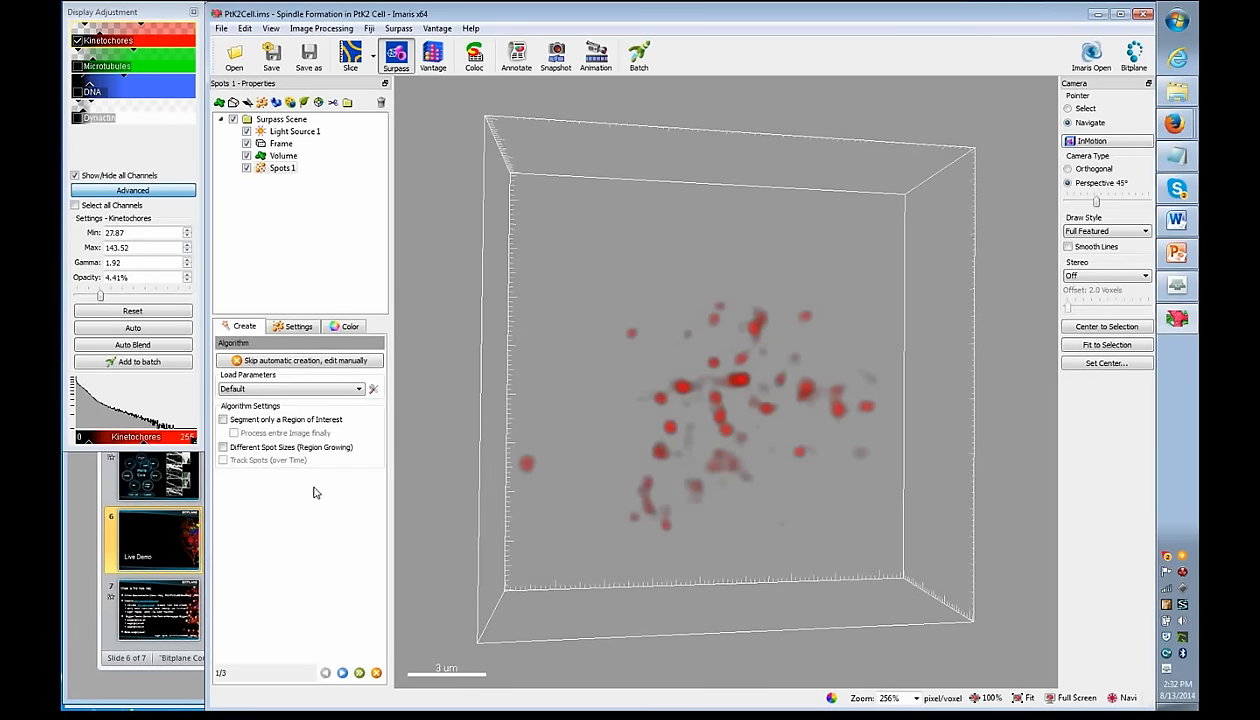
pyautogui.click(342, 674)
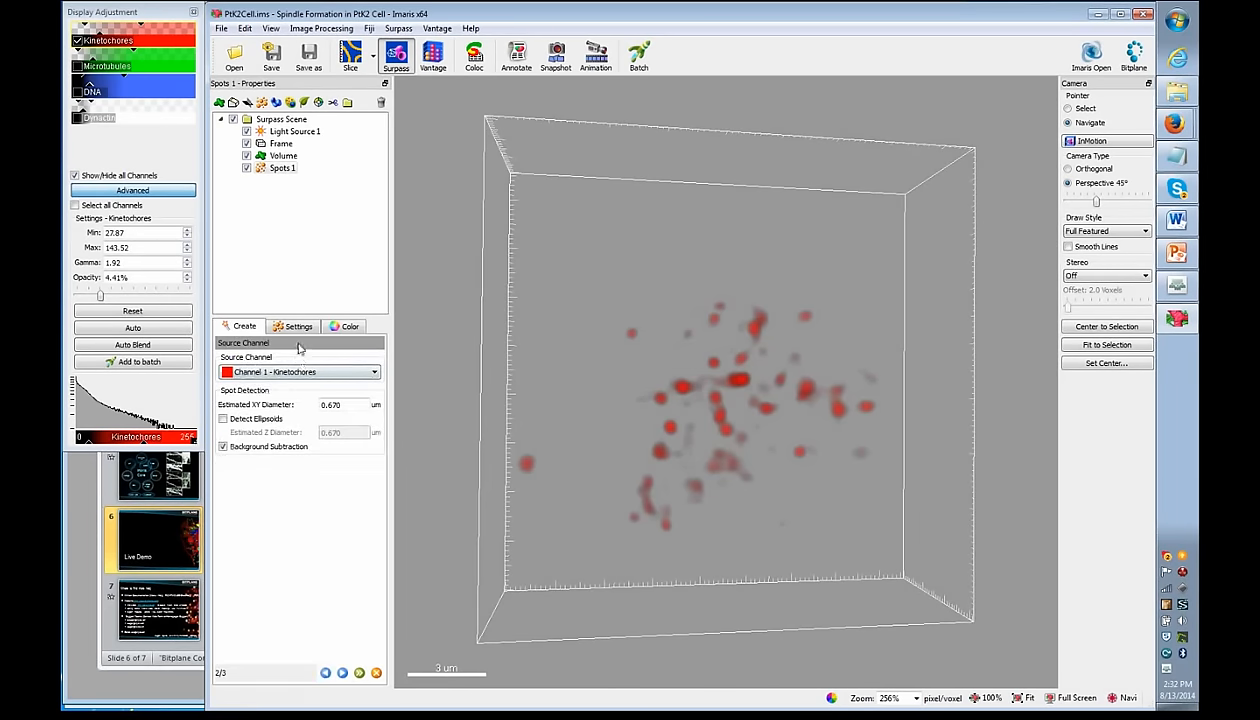
# - Measure one kinetochore's diameter in Slice view, about 0.421 µm
pyautogui.doubleClick(330, 404)
pyautogui.click(350, 55)
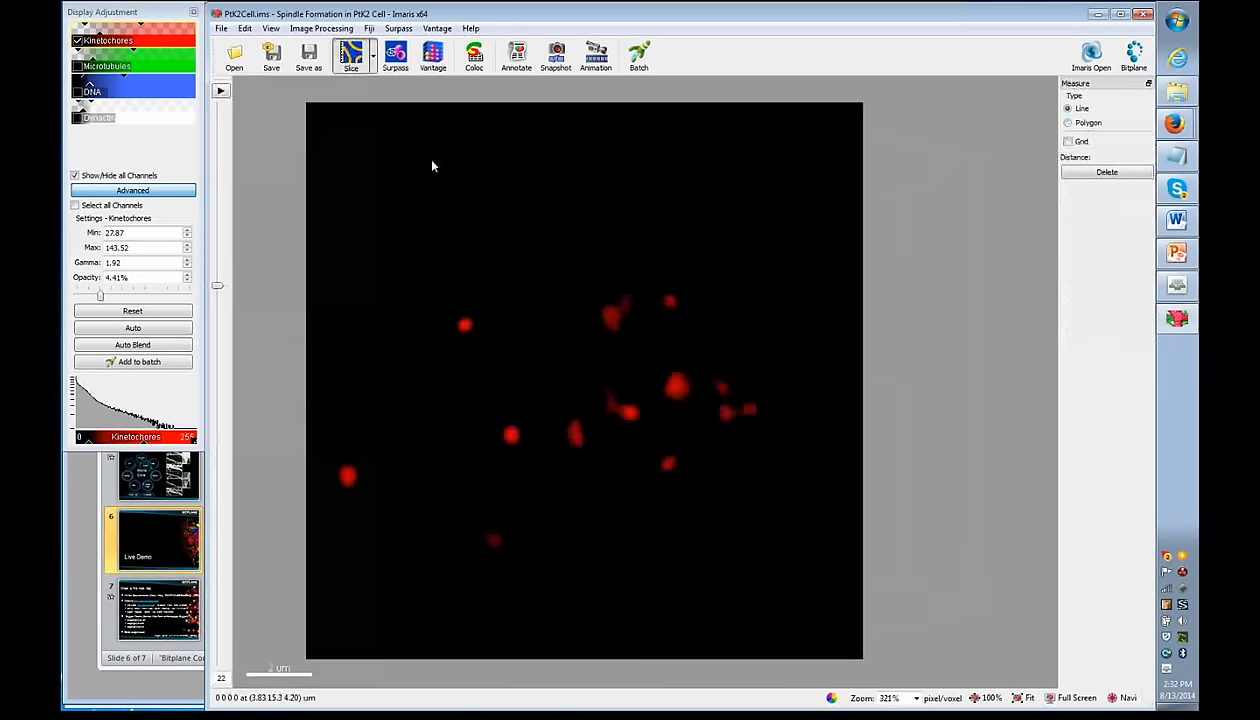
pyautogui.scroll(5, 463, 325)
pyautogui.click(464, 311)
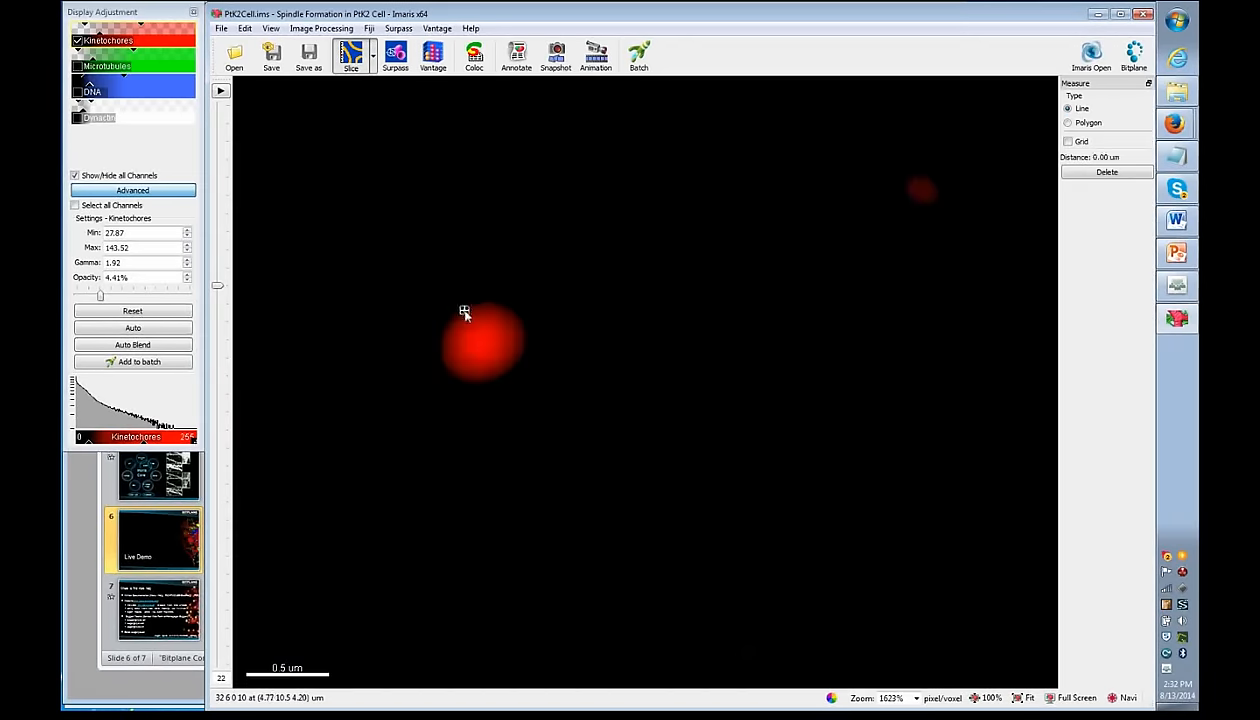
pyautogui.click(495, 372)
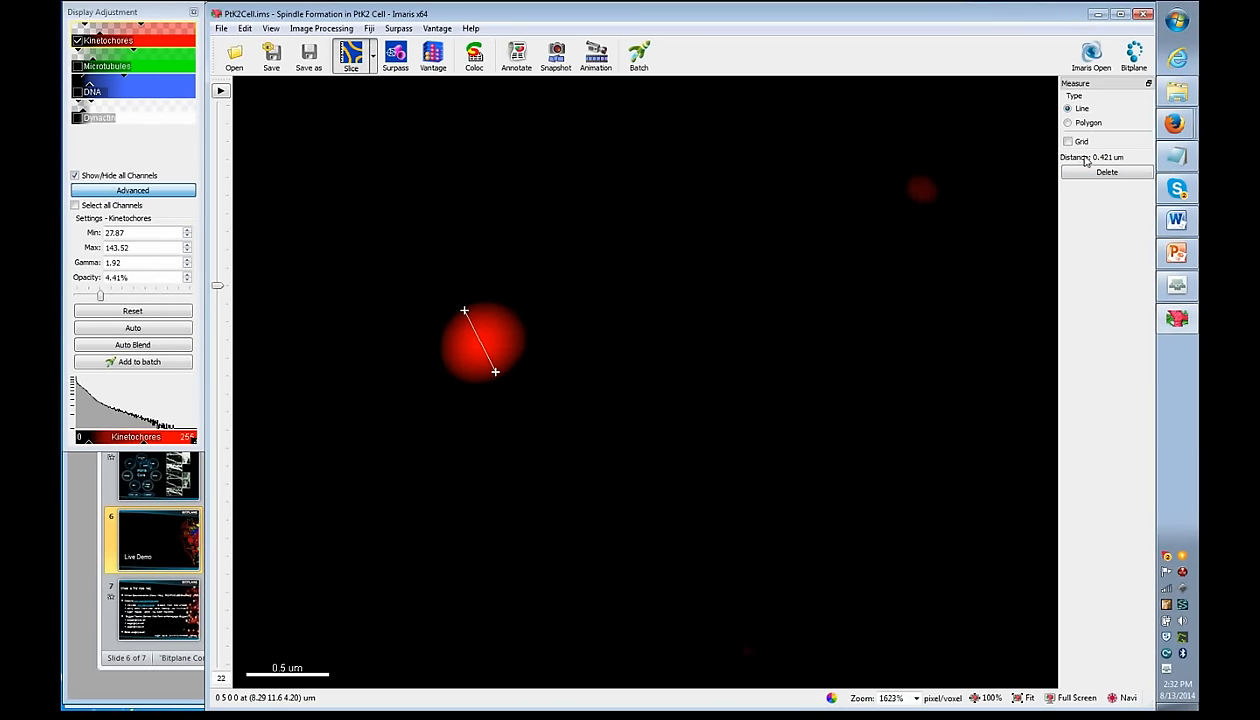
# - Back in Surpass, set XY diameter to 0.350 µm and enable ellipsoid detection at 0.700 µm
pyautogui.click(396, 58)
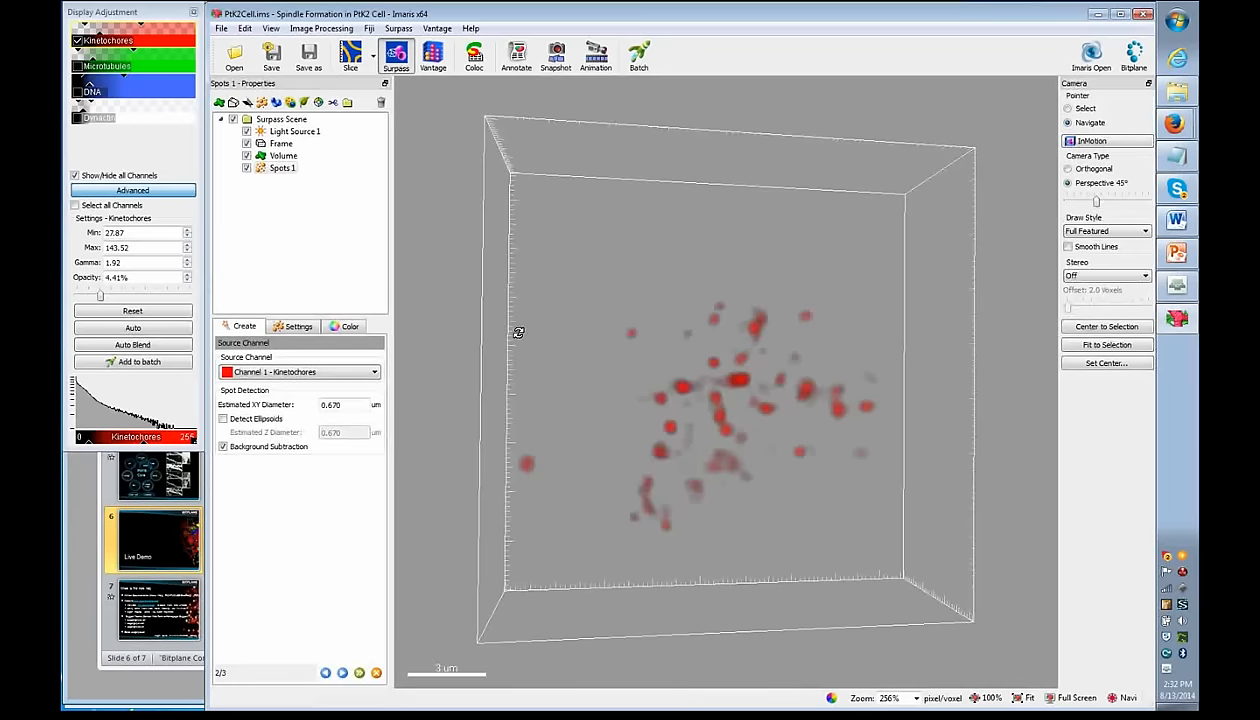
pyautogui.moveTo(346, 404); pyautogui.dragTo(334, 405)
pyautogui.write('35')
pyautogui.press('Return')
pyautogui.click(223, 419)
pyautogui.moveTo(759, 534)
pyautogui.mouseDown()
pyautogui.moveTo(785, 259)
pyautogui.moveTo(747, 512)
pyautogui.mouseUp()
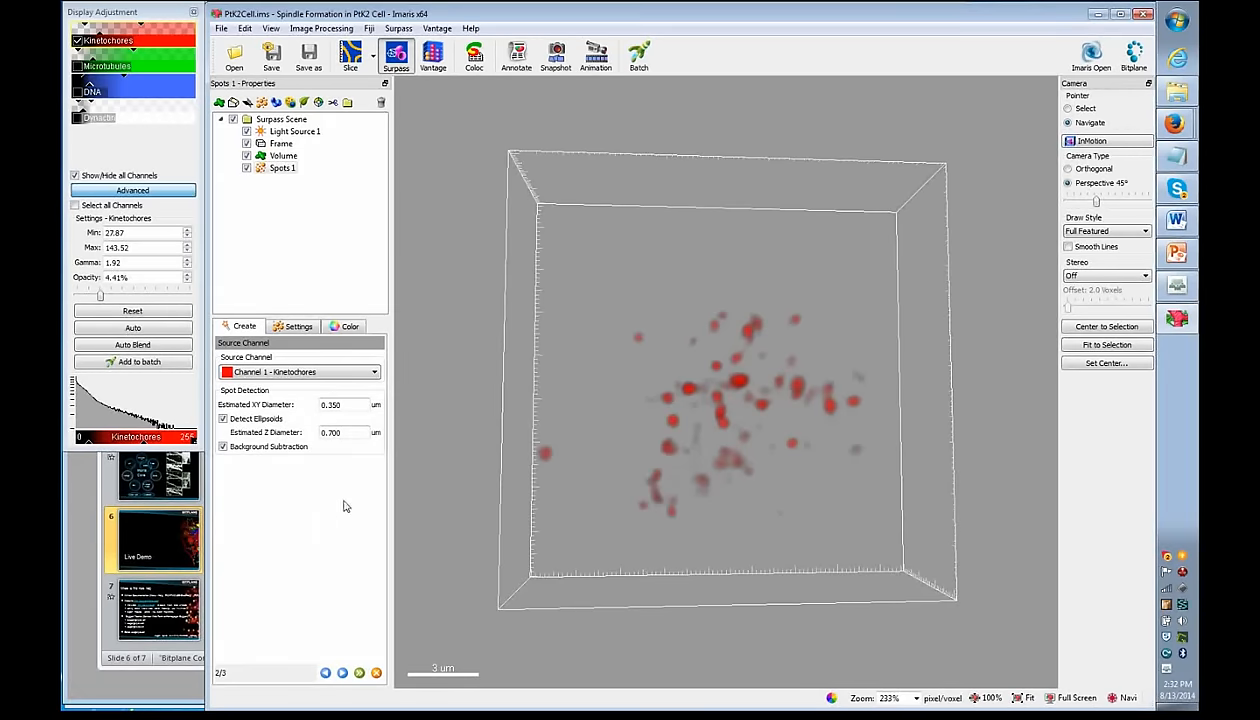
# - Run spot detection and filter by Quality, lowering the threshold to 15.2
pyautogui.click(342, 672)
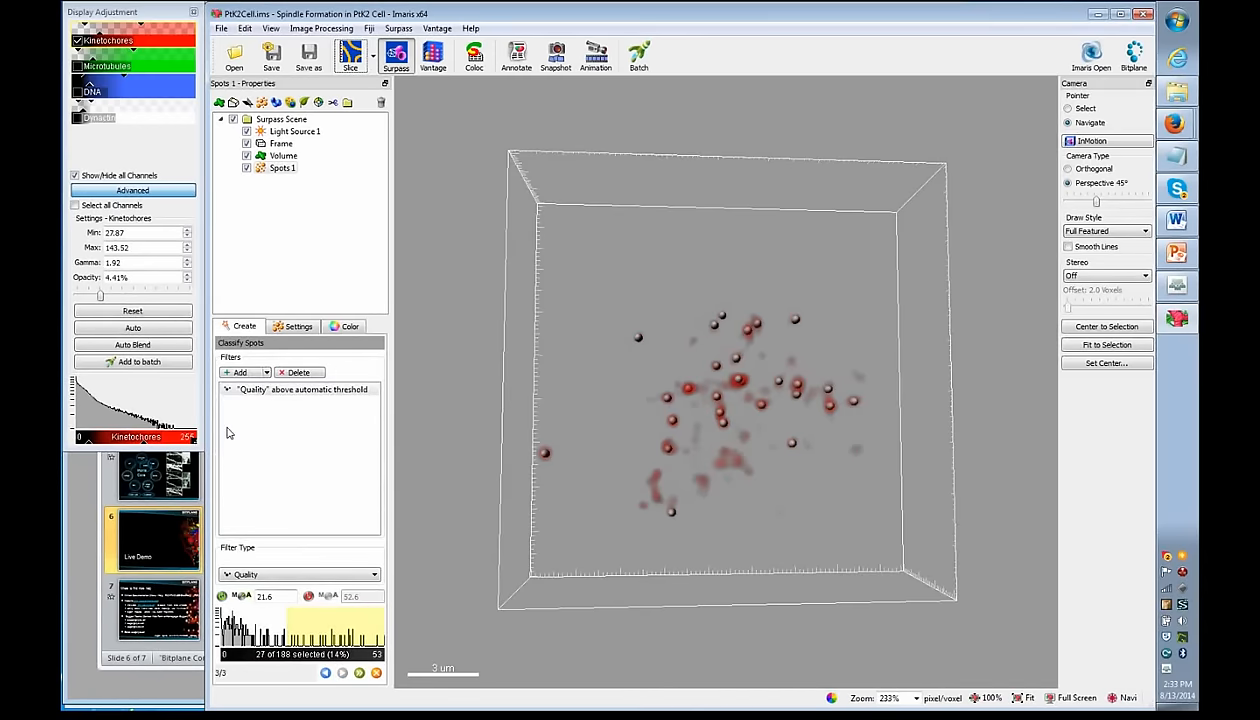
pyautogui.moveTo(286, 630); pyautogui.dragTo(250, 626)
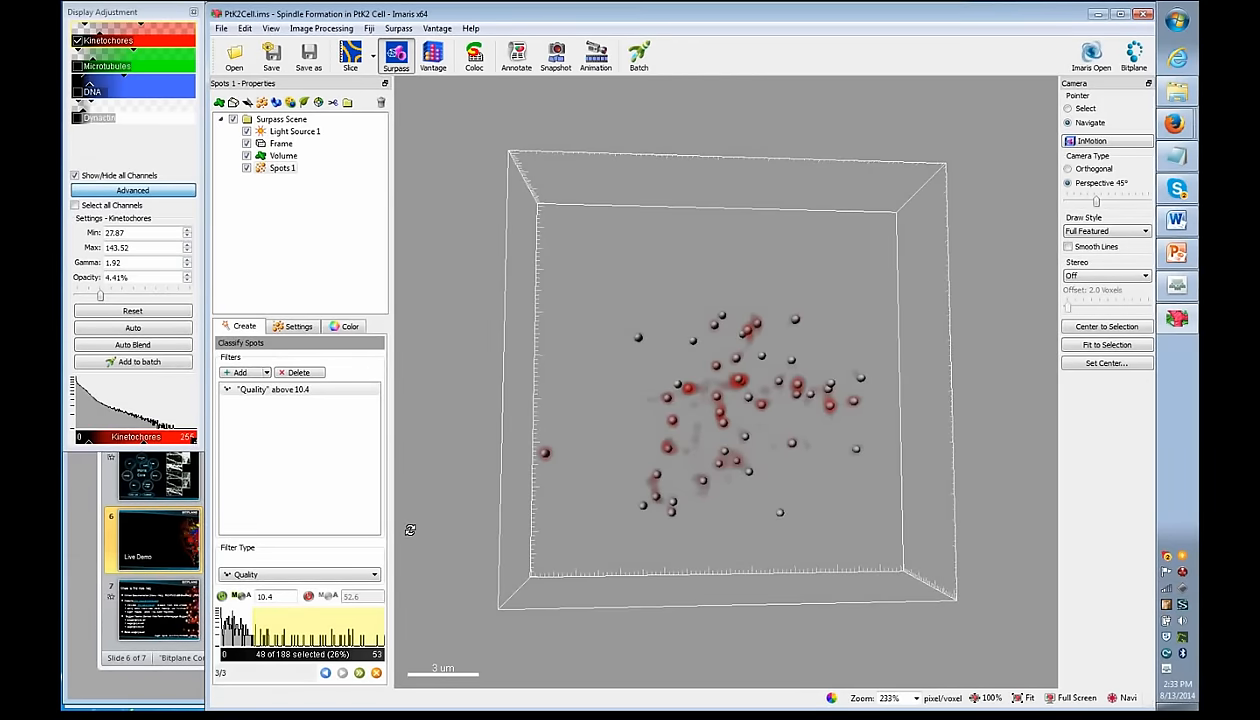
pyautogui.click(246, 597)
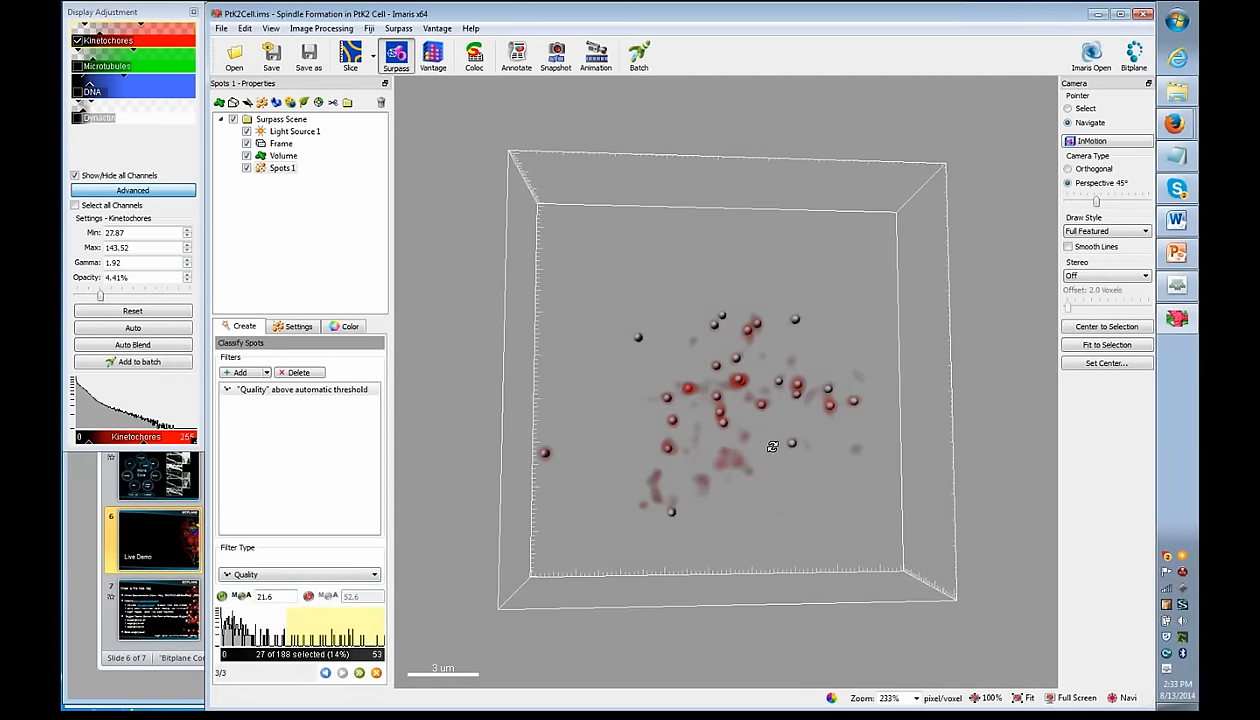
pyautogui.scroll(-1, 312, 573)
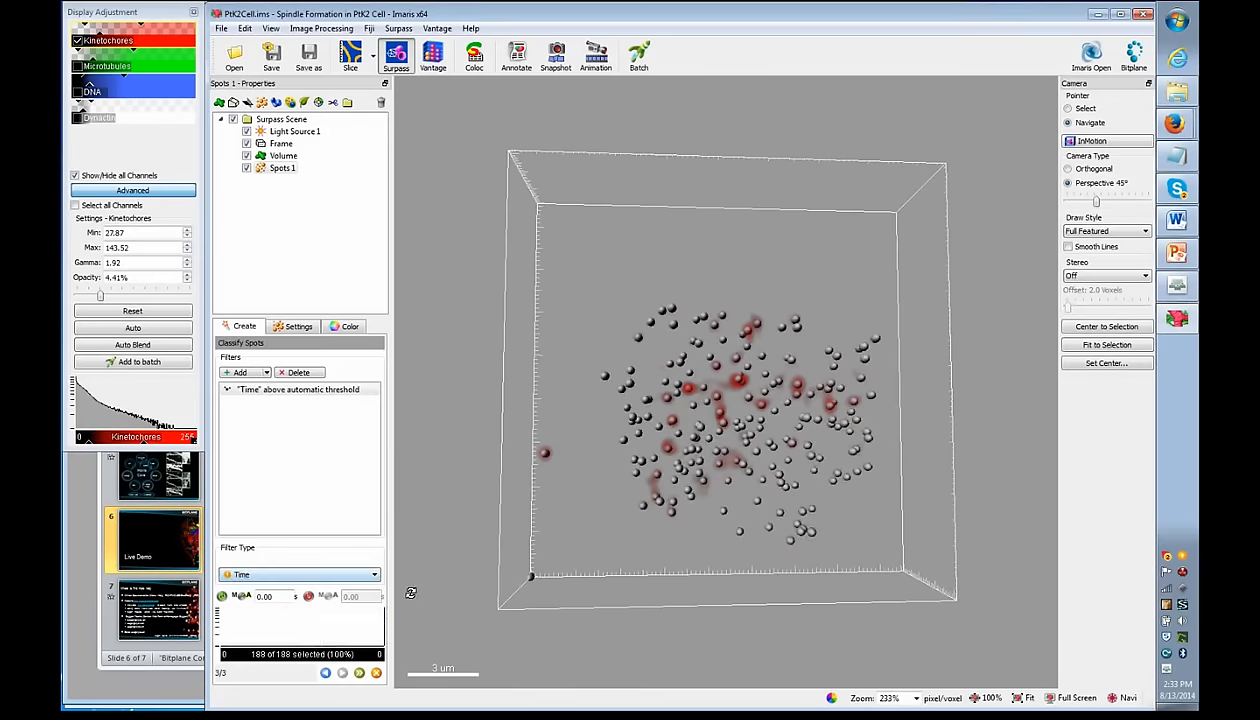
pyautogui.click(290, 574)
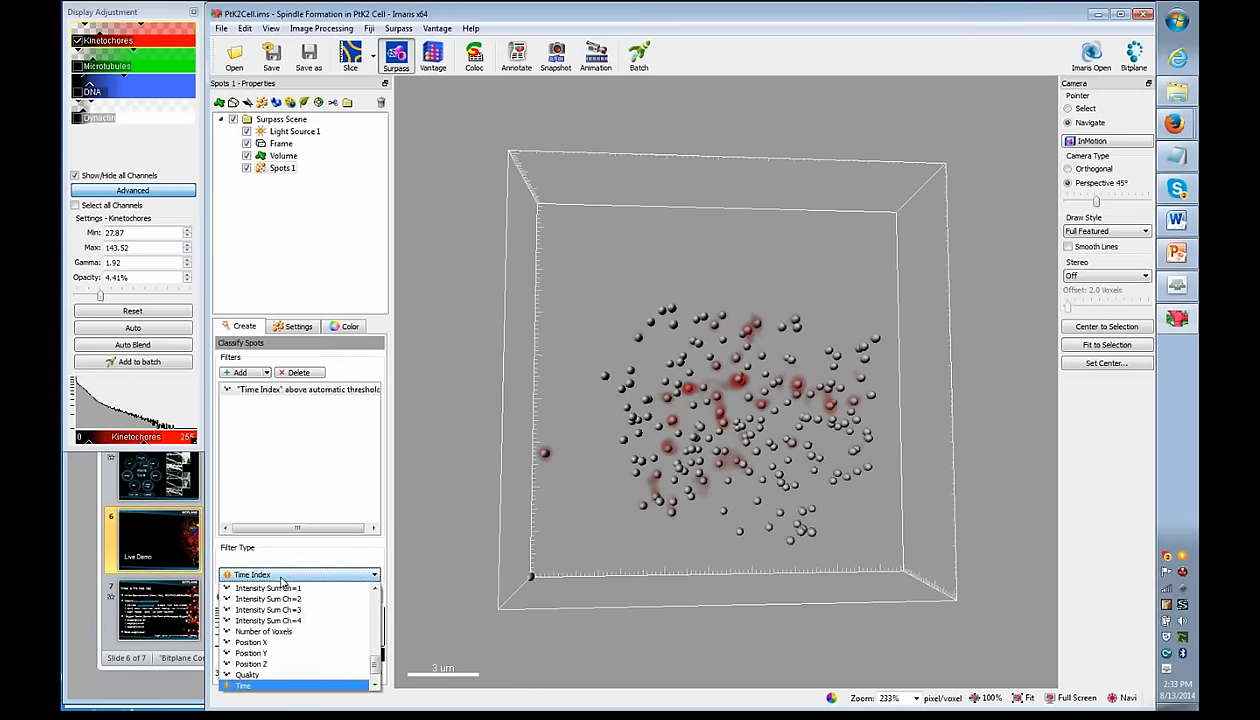
pyautogui.click(272, 668)
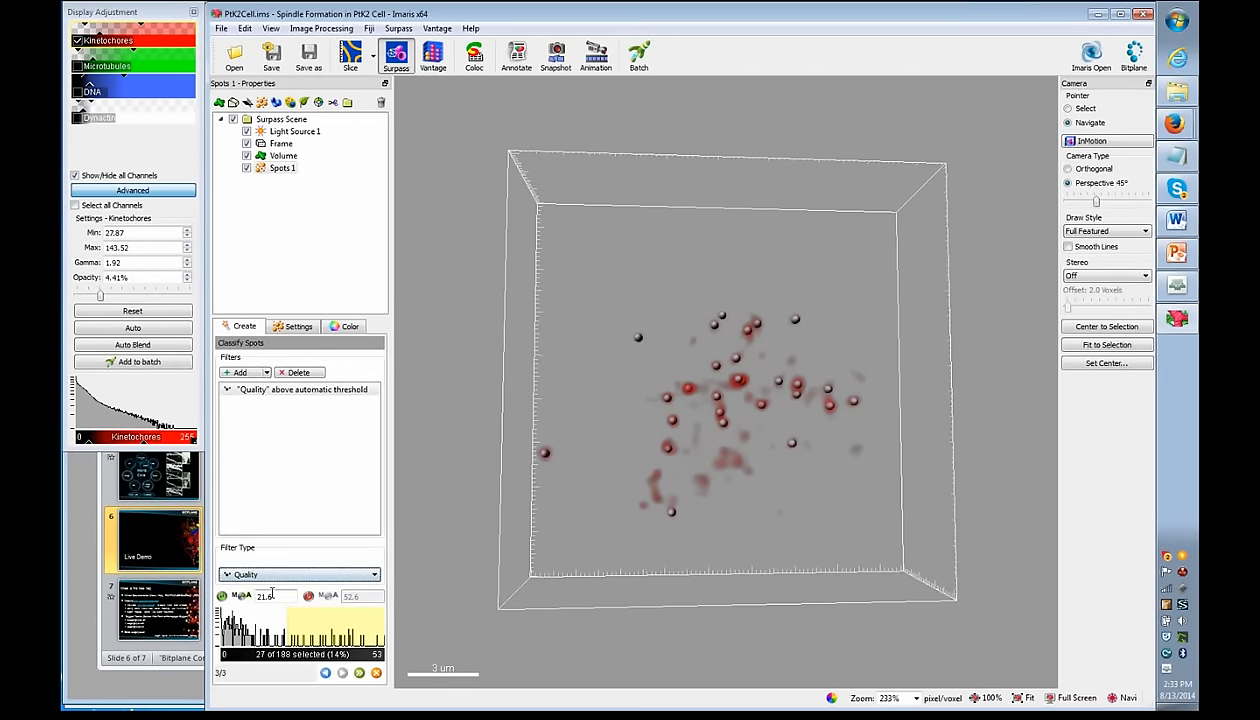
pyautogui.moveTo(287, 621); pyautogui.dragTo(268, 626)
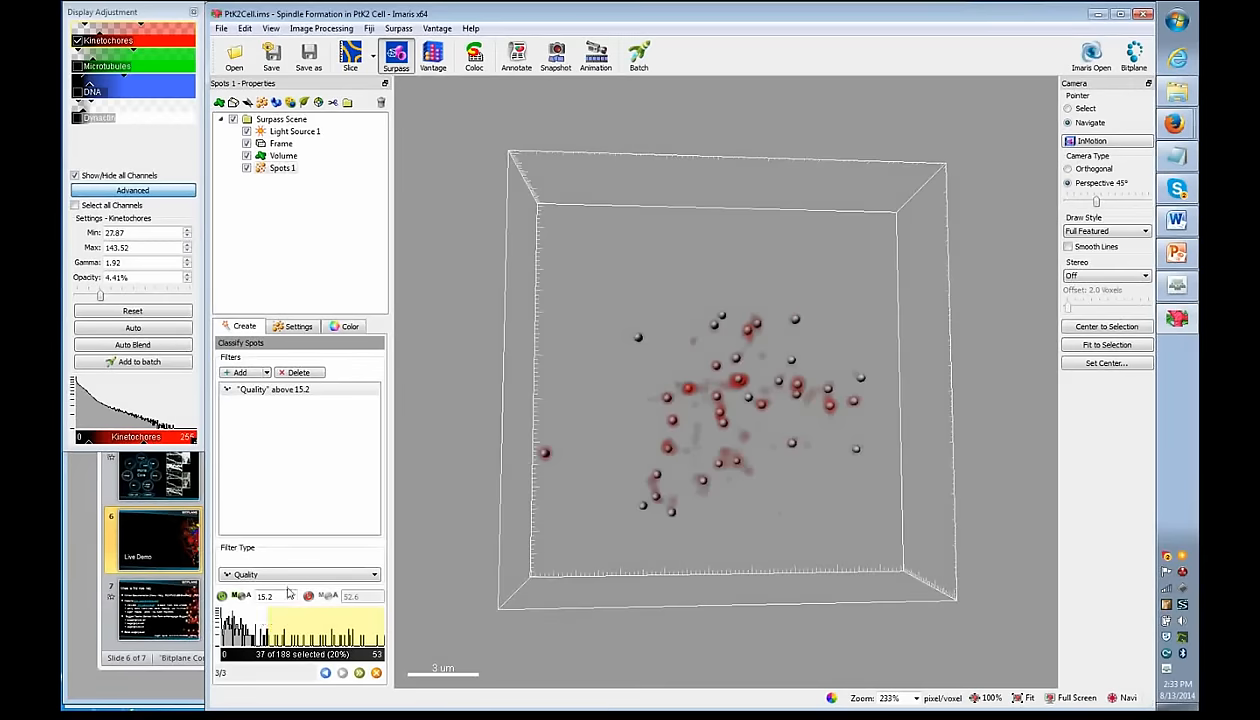
# - Add a second filter, remove the Distance to Image Border XY filter, and finish creating 37 spots
pyautogui.click(266, 373)
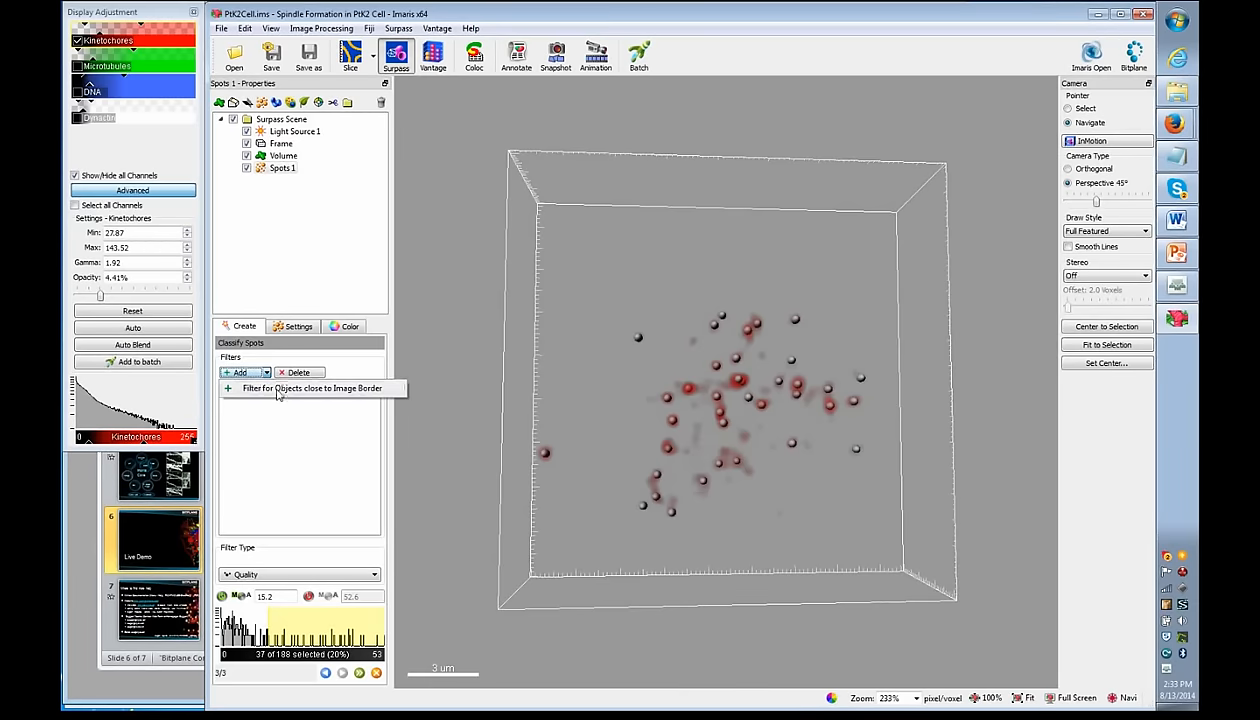
pyautogui.click(271, 355)
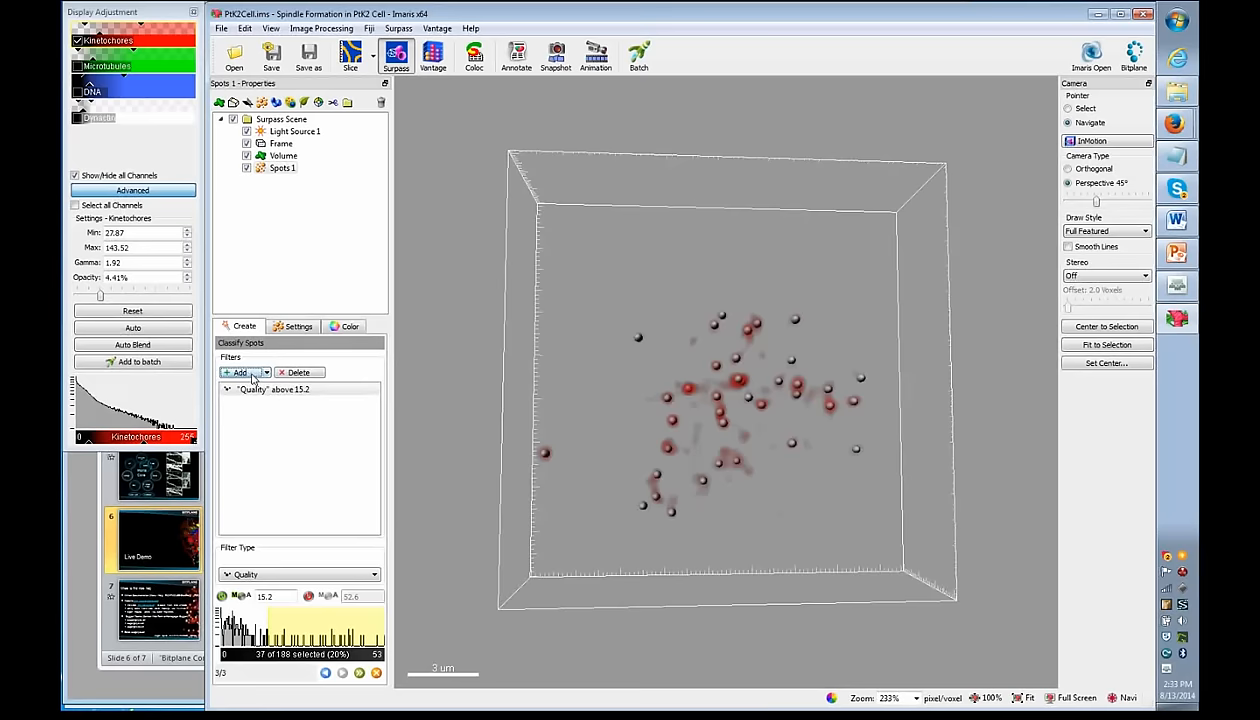
pyautogui.click(252, 375)
pyautogui.click(369, 576)
pyautogui.moveTo(374, 603); pyautogui.dragTo(365, 643)
pyautogui.click(320, 465)
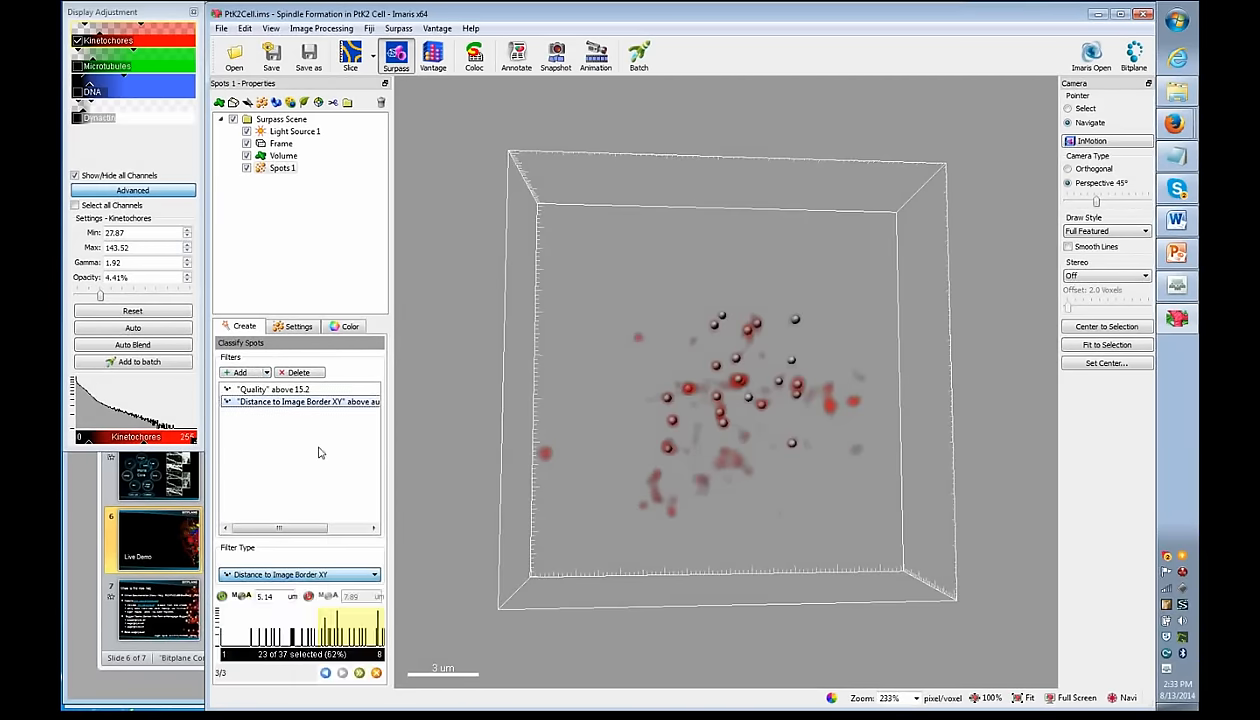
pyautogui.click(299, 373)
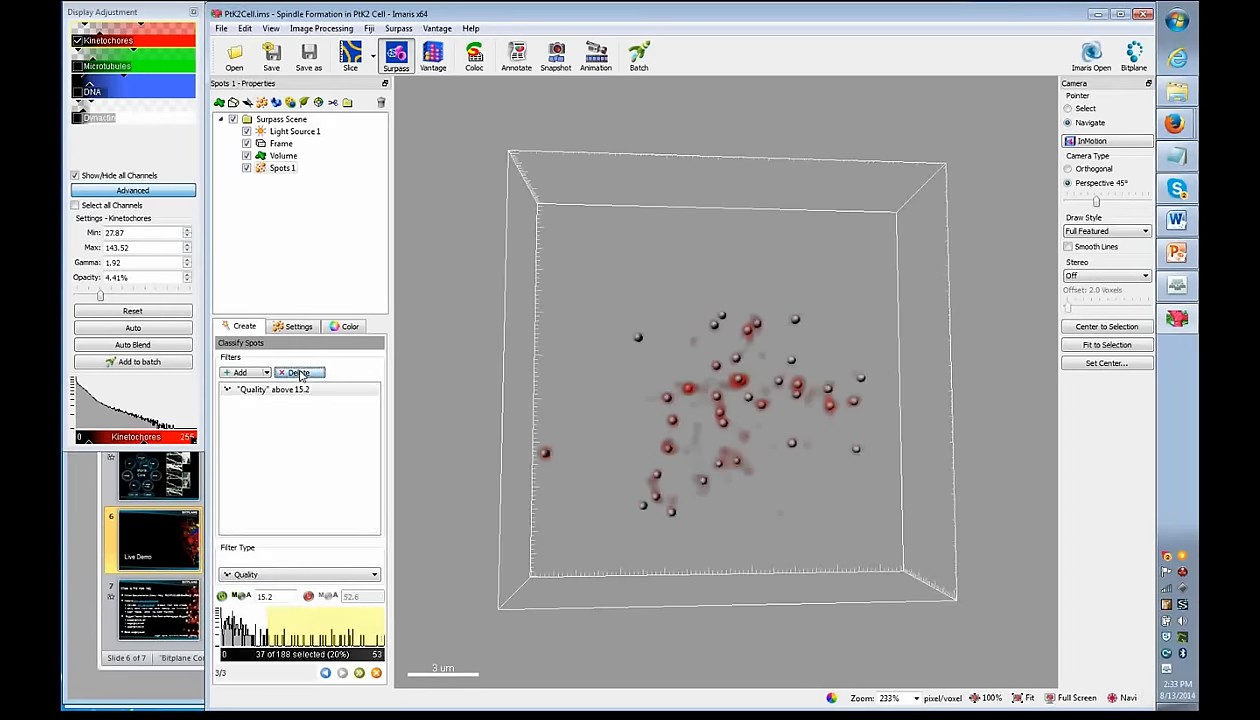
pyautogui.click(361, 675)
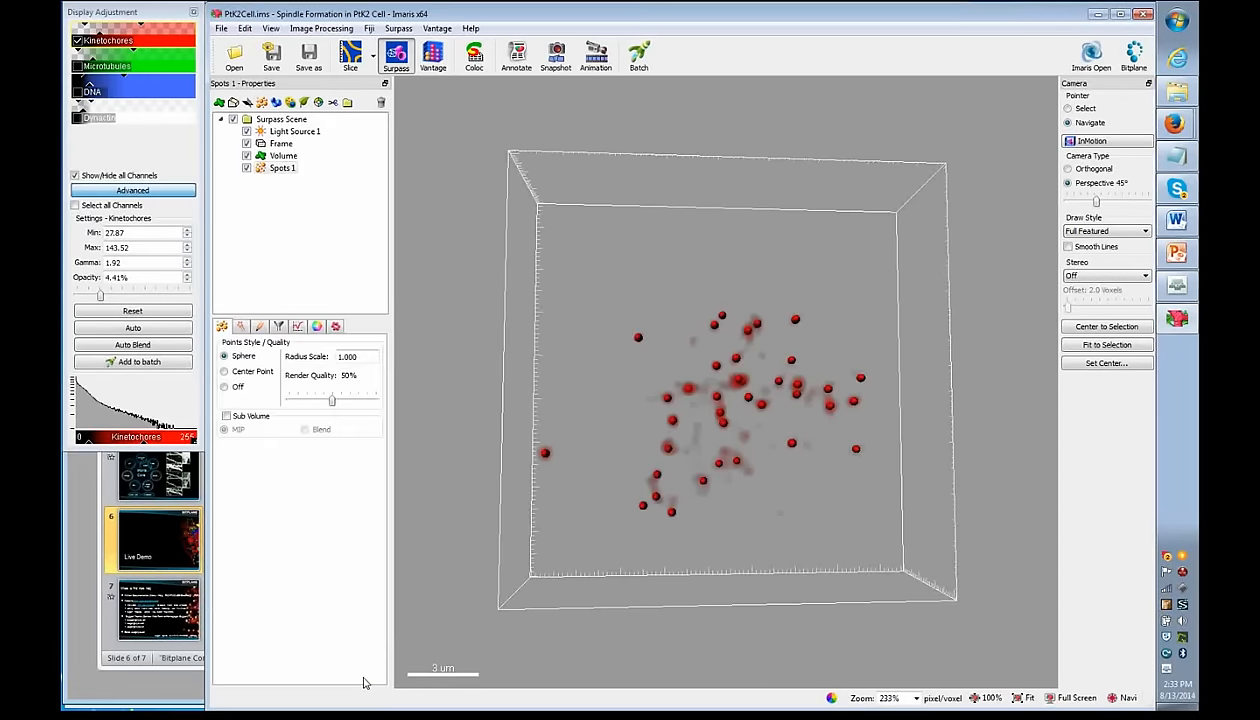
# - Hide the volume and list each spot's Area in Detailed statistics
pyautogui.click(247, 156)
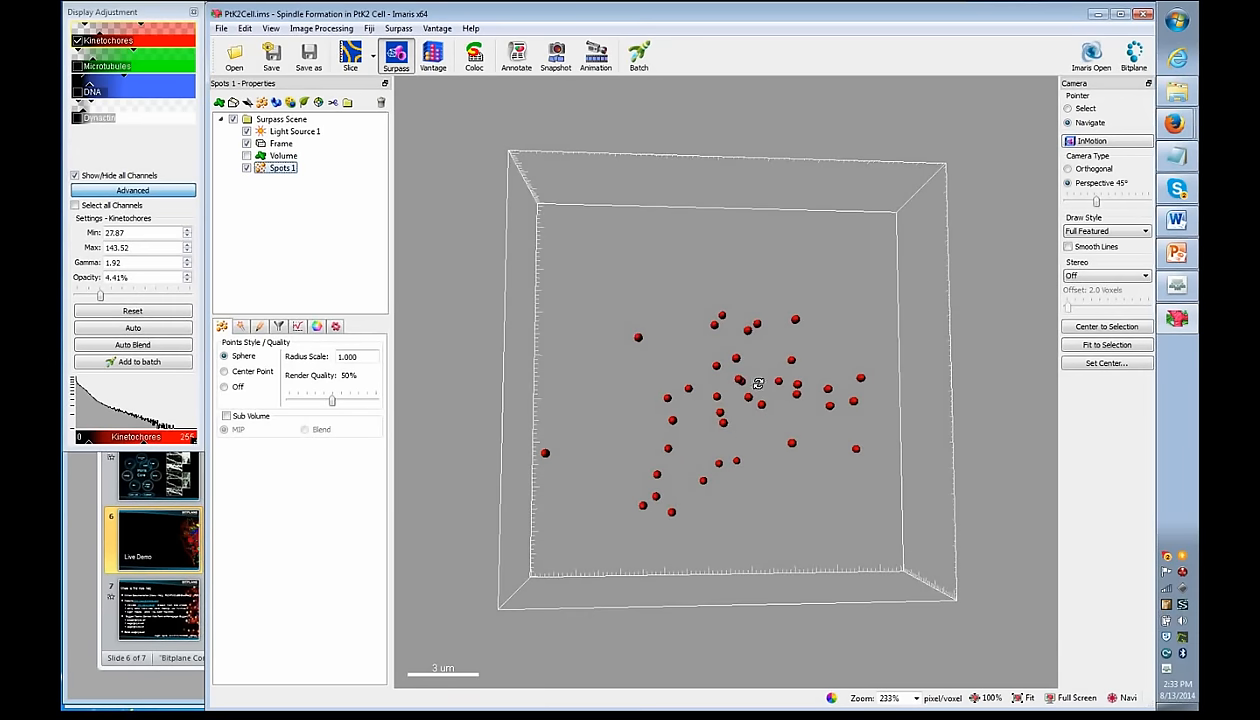
pyautogui.moveTo(758, 383); pyautogui.dragTo(722, 440)
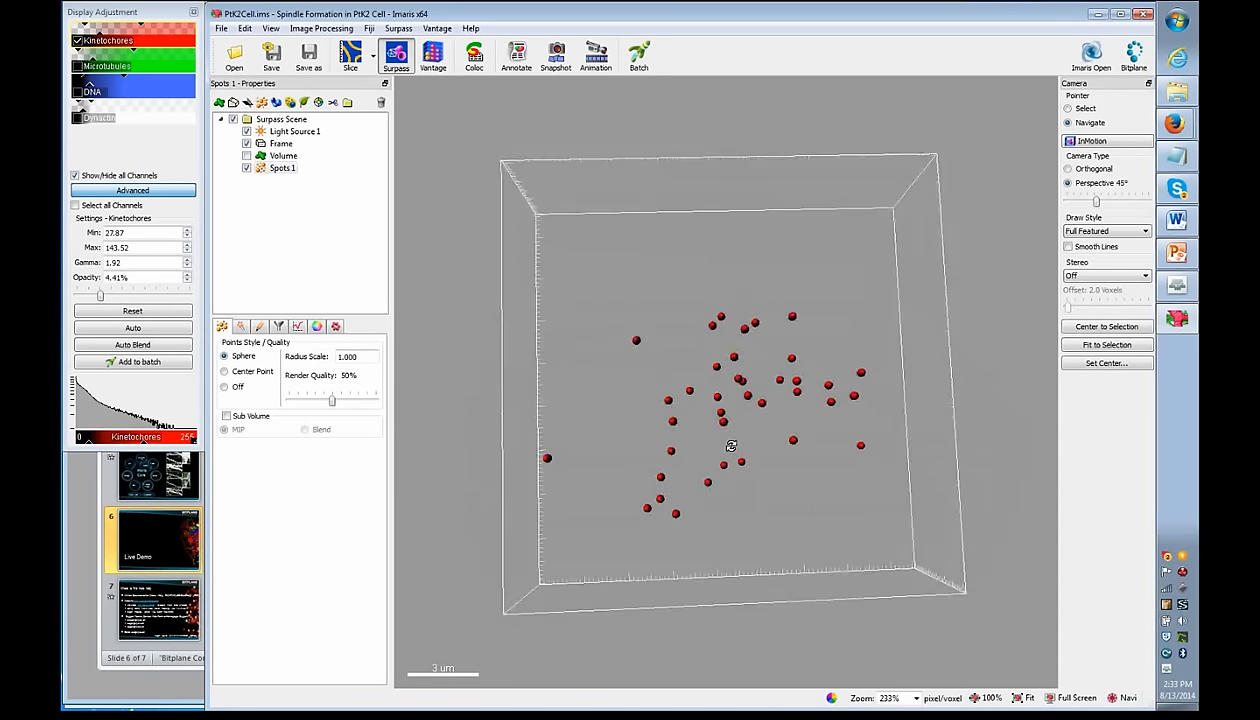
pyautogui.click(298, 328)
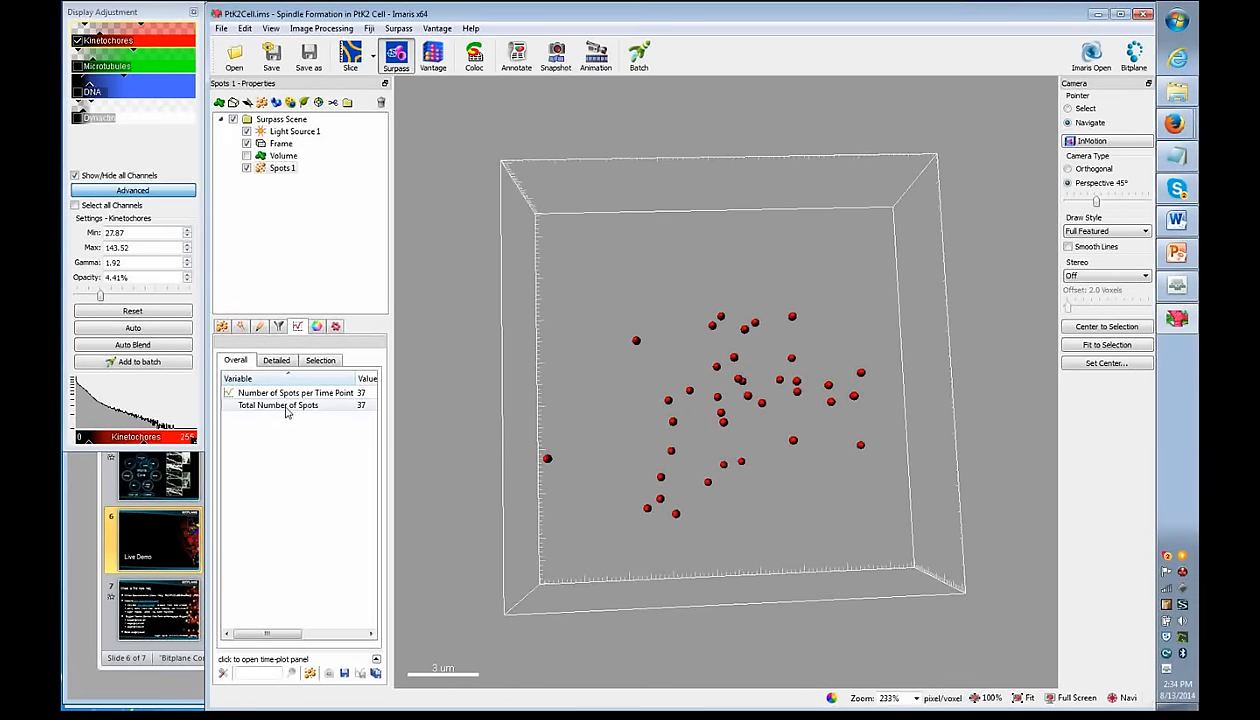
pyautogui.click(276, 362)
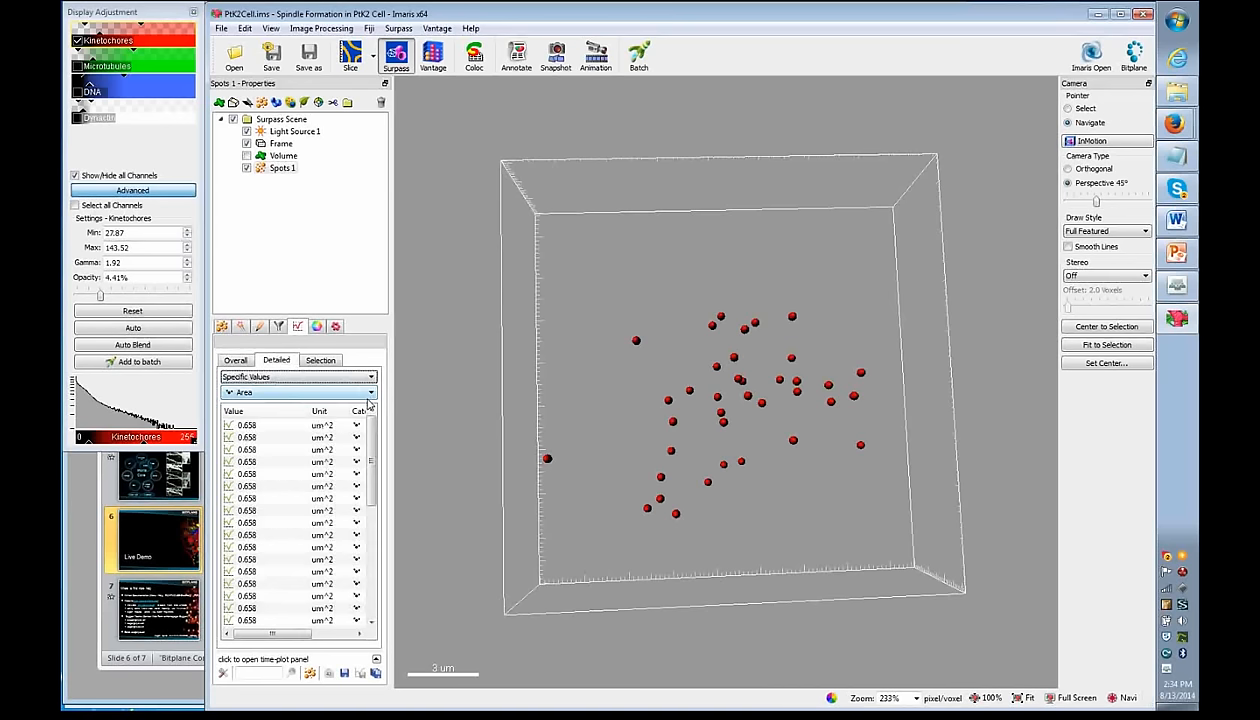
pyautogui.click(371, 402)
pyautogui.moveTo(367, 420)
pyautogui.mouseDown()
pyautogui.moveTo(358, 491)
pyautogui.moveTo(367, 418)
pyautogui.mouseUp()
pyautogui.click(369, 362)
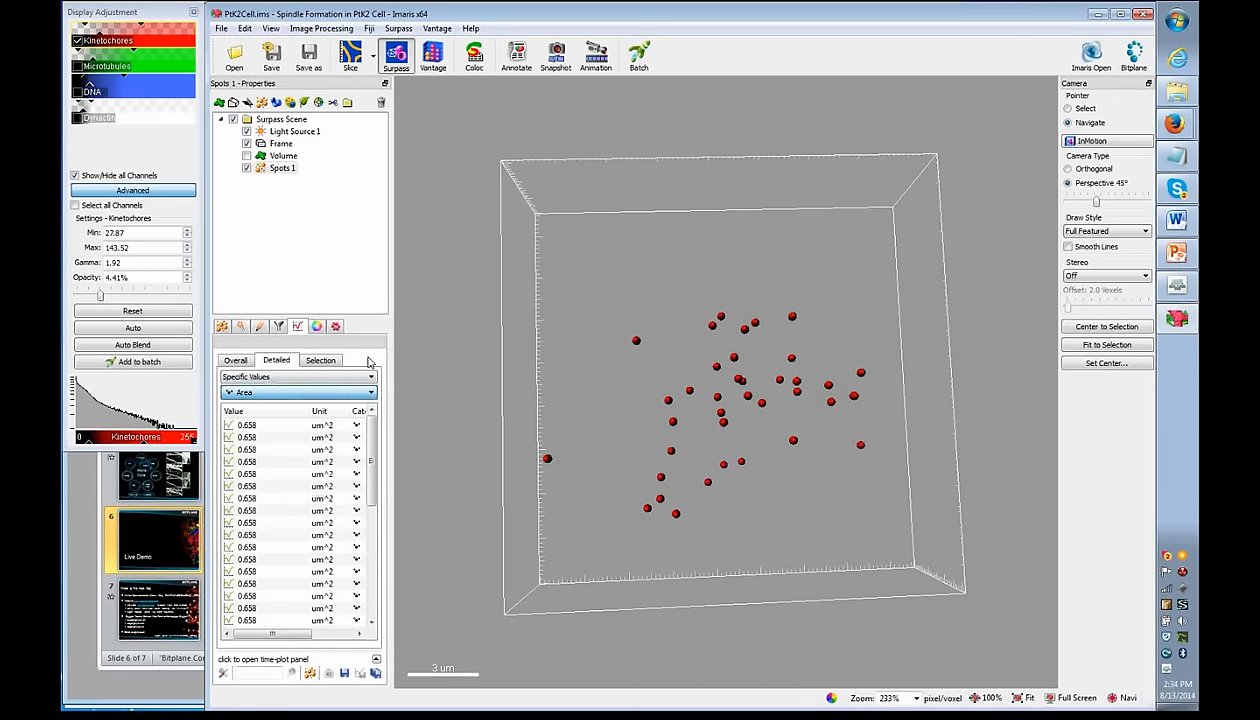
# - Check the statistics display settings and close them without changes
pyautogui.click(224, 676)
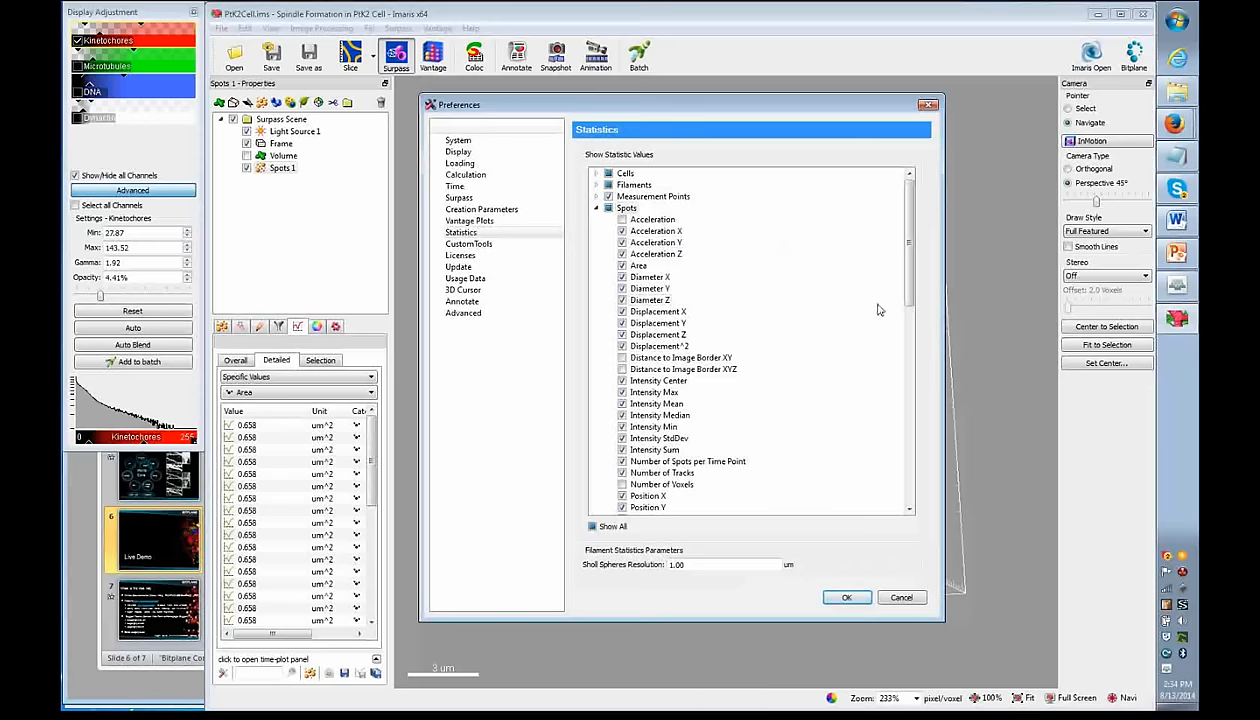
pyautogui.scroll(-4, 895, 300)
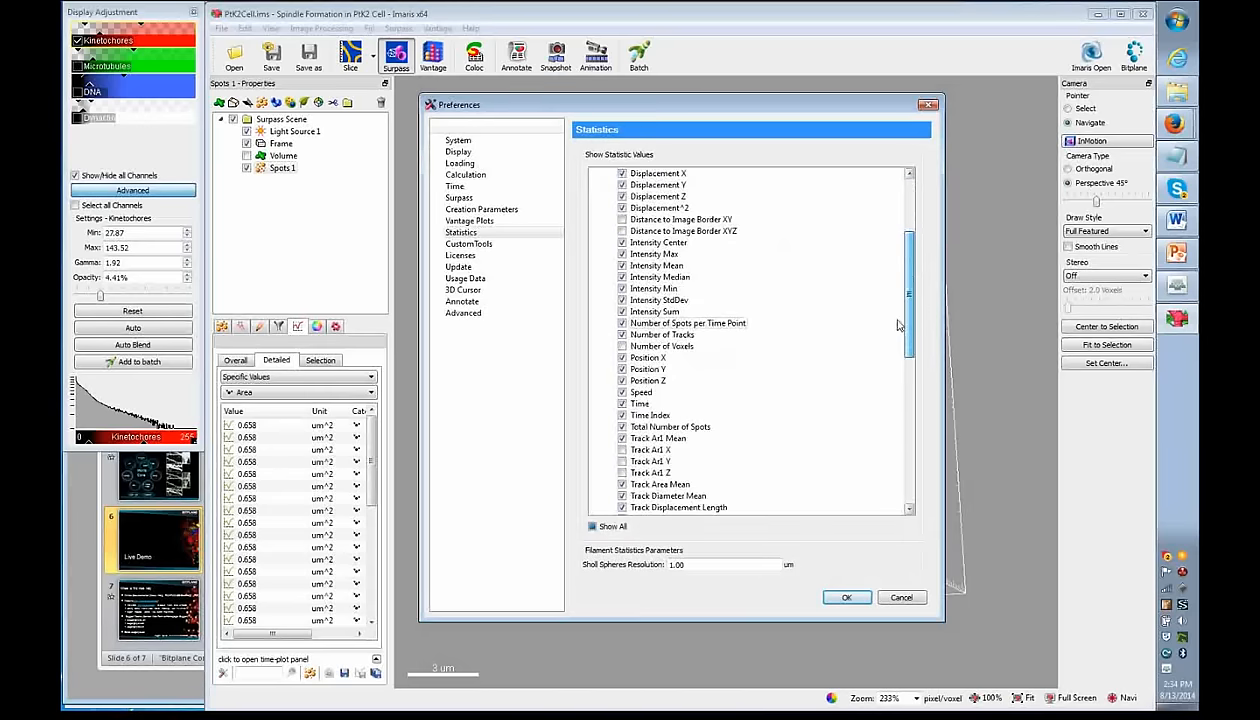
pyautogui.moveTo(897, 324); pyautogui.dragTo(901, 445)
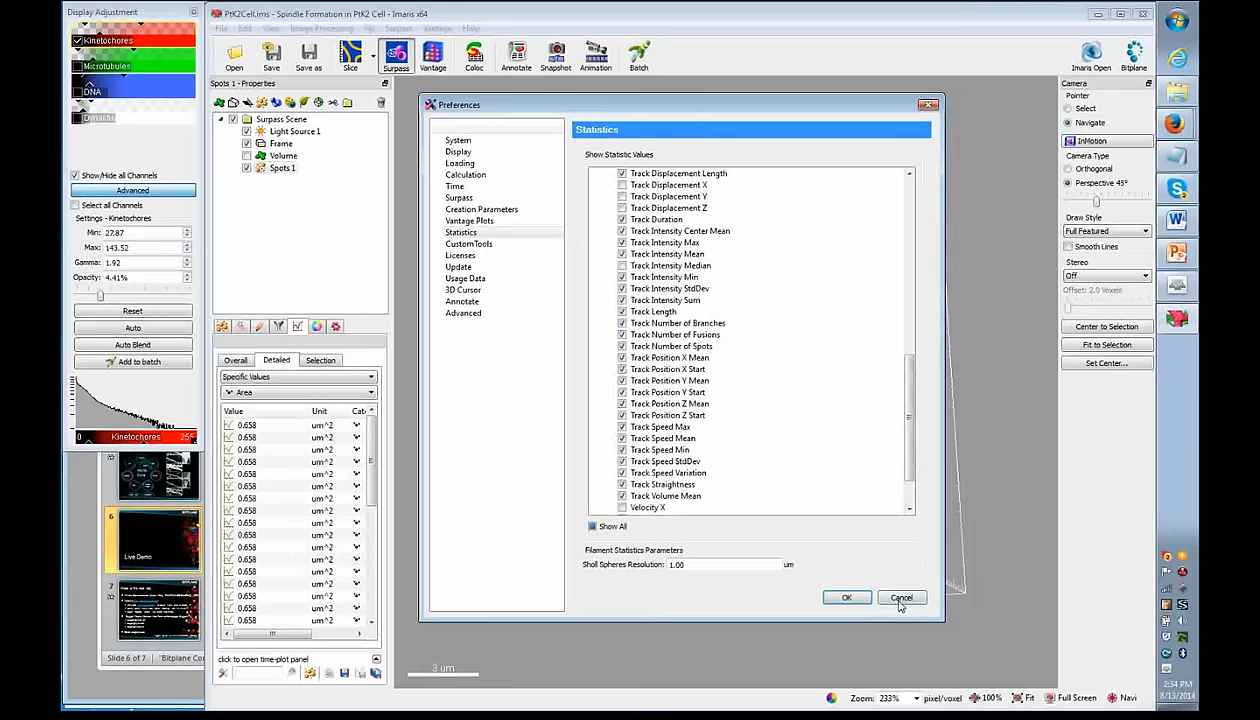
pyautogui.click(900, 597)
pyautogui.press('Escape')
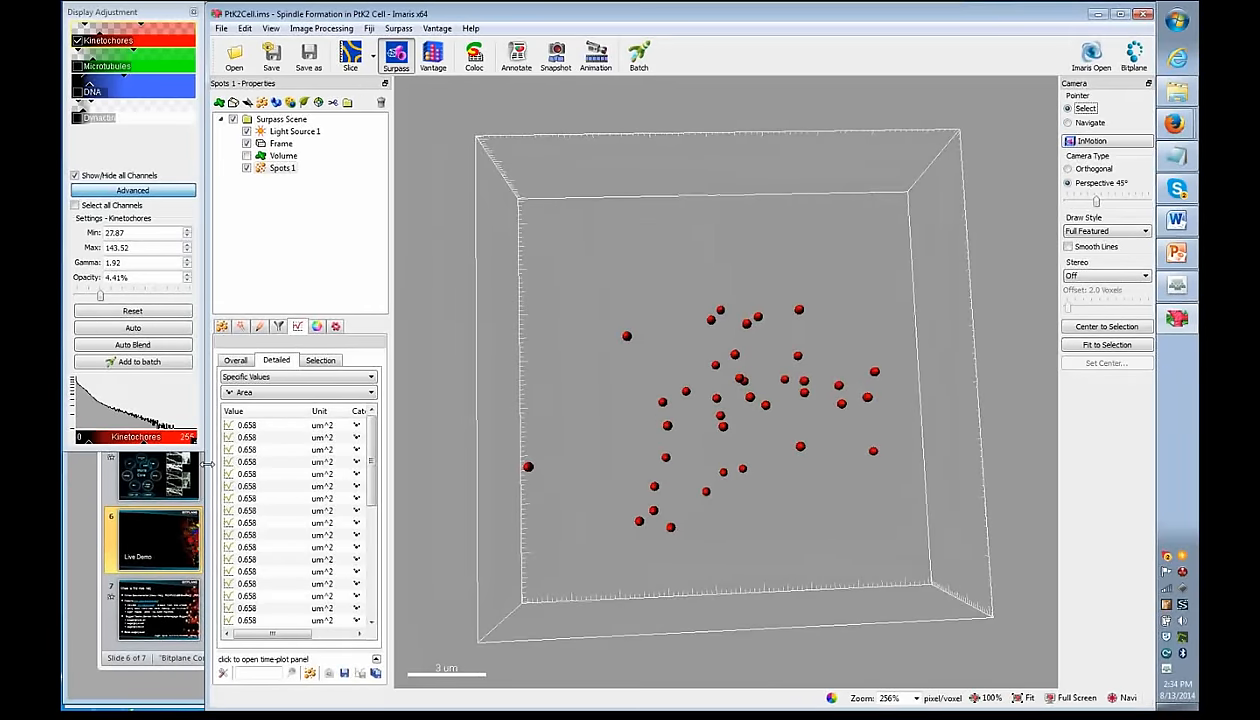
# - Select single spots from the Area list and in the view, then reposition the spot cloud
pyautogui.click(258, 497)
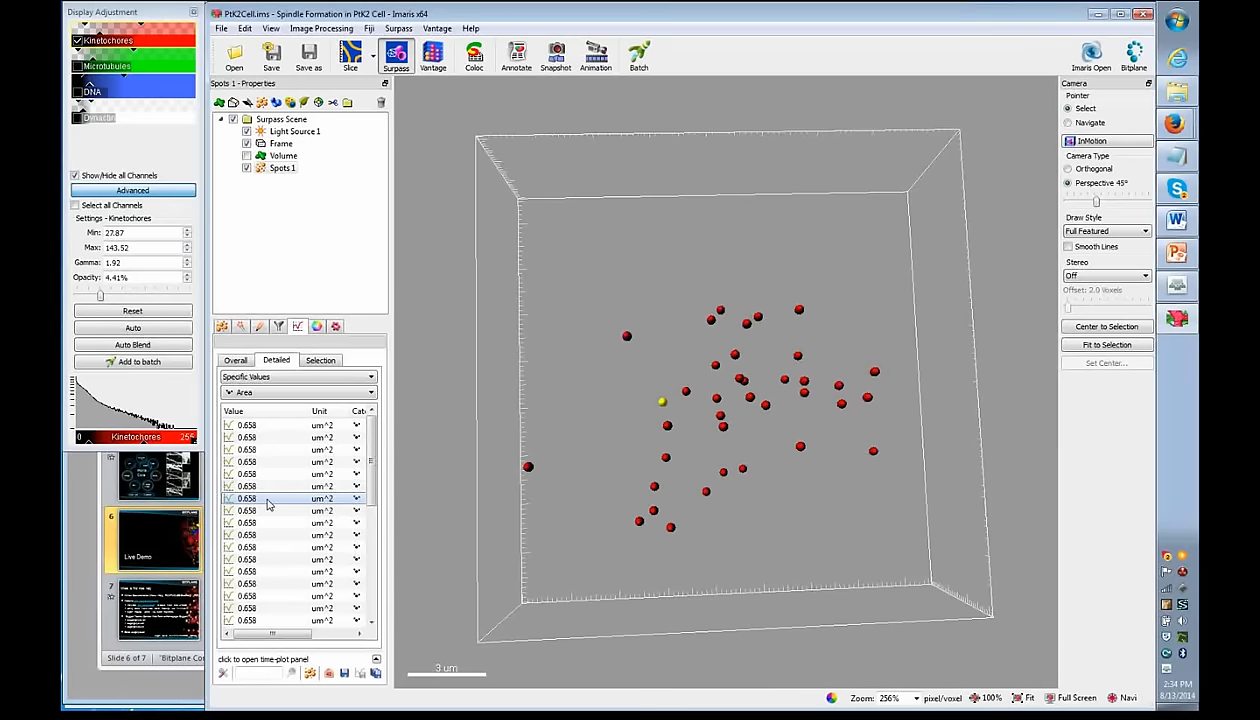
pyautogui.click(723, 428)
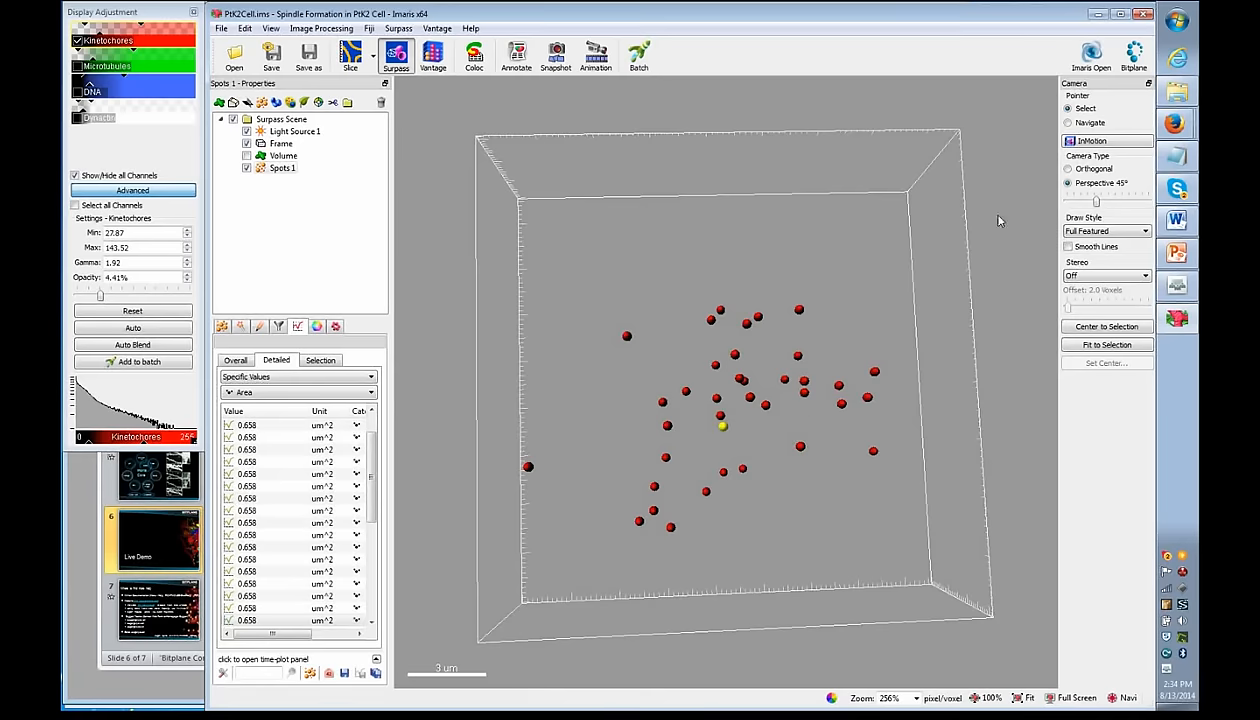
pyautogui.click(1068, 122)
pyautogui.moveTo(748, 396)
pyautogui.mouseDown()
pyautogui.moveTo(665, 399)
pyautogui.moveTo(816, 391)
pyautogui.moveTo(695, 388)
pyautogui.moveTo(786, 385)
pyautogui.moveTo(748, 392)
pyautogui.mouseUp()
pyautogui.scroll(-7, 753, 373)
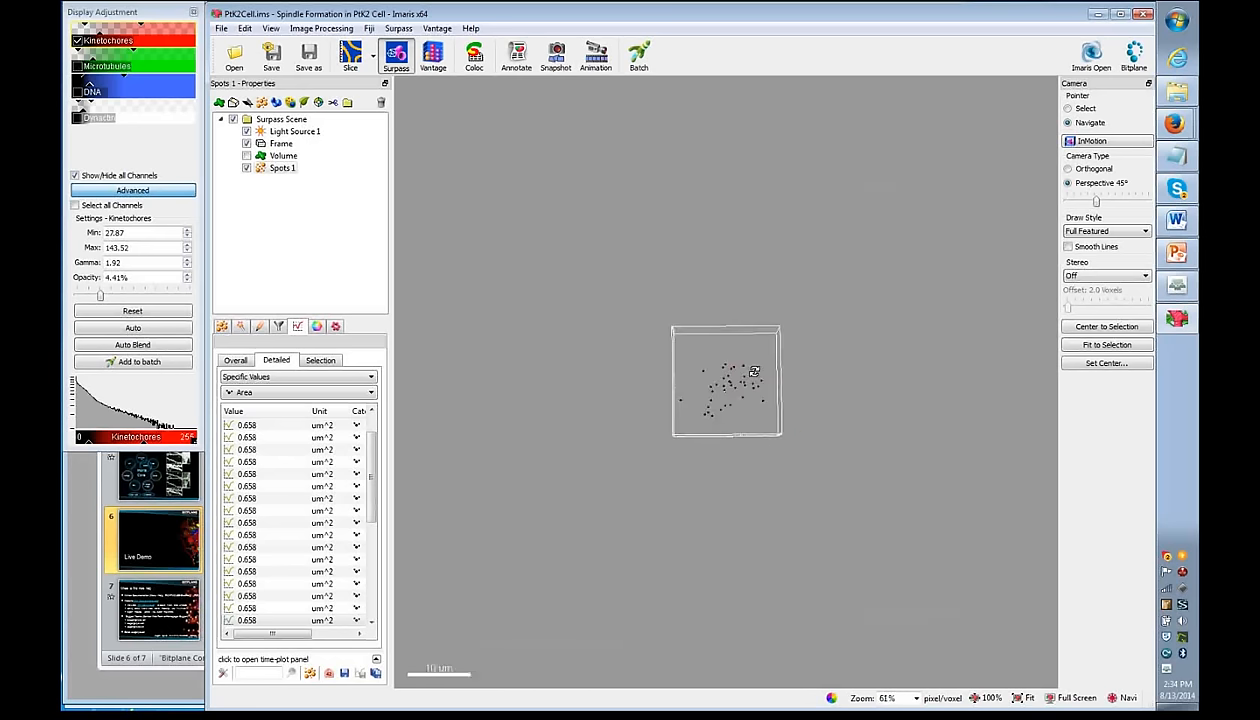
pyautogui.scroll(7, 753, 373)
pyautogui.scroll(3, 753, 373)
pyautogui.moveTo(753, 373)
pyautogui.mouseDown(button='right')
pyautogui.moveTo(636, 374)
pyautogui.moveTo(802, 380)
pyautogui.moveTo(711, 366)
pyautogui.moveTo(751, 366)
pyautogui.mouseUp(button='right')
# - Select three spots in the view and show all their statistics in the Selection tab
pyautogui.click(1082, 111)
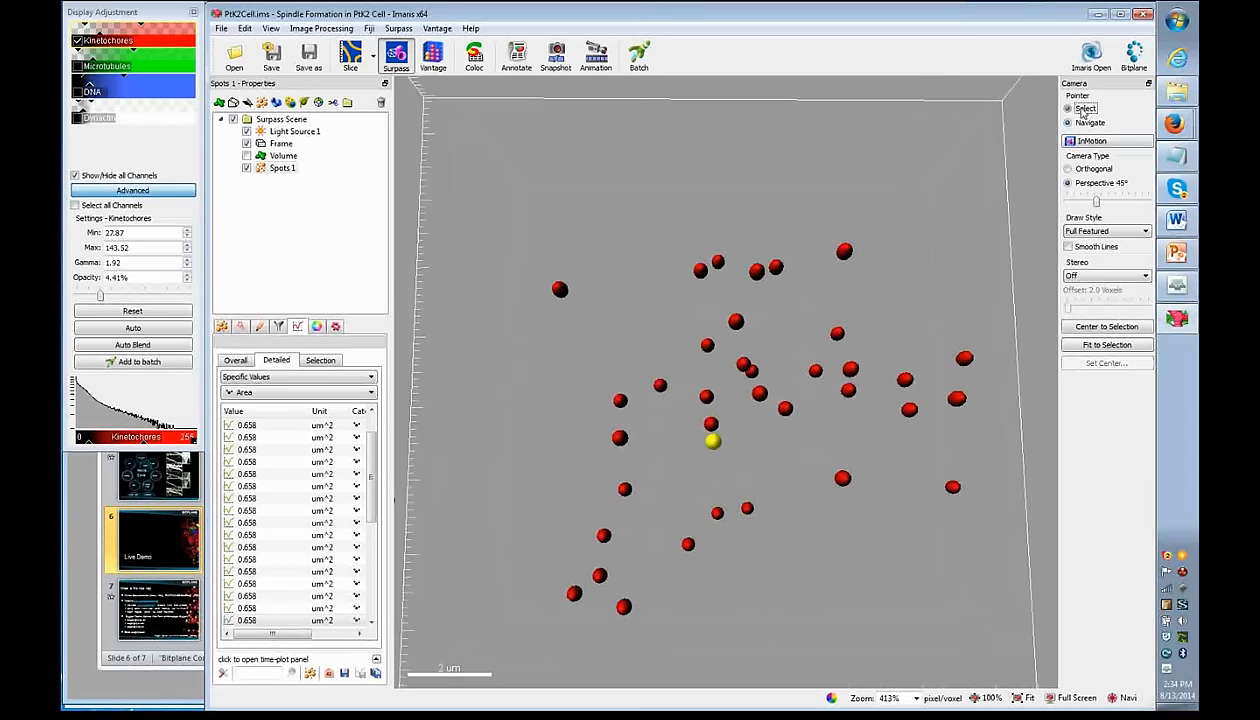
pyautogui.click(621, 438)
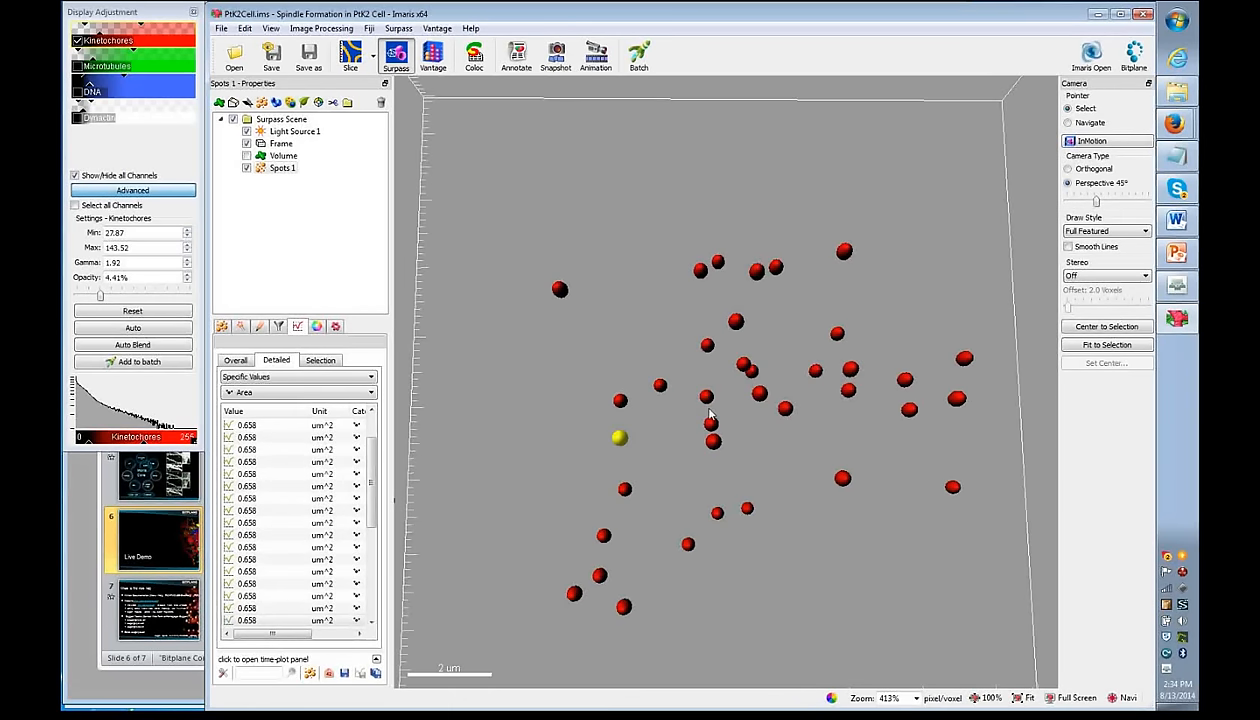
pyautogui.keyDown('ctrl'); pyautogui.click(659, 385); pyautogui.keyUp('ctrl')
pyautogui.keyDown('ctrl'); pyautogui.click(620, 400); pyautogui.keyUp('ctrl')
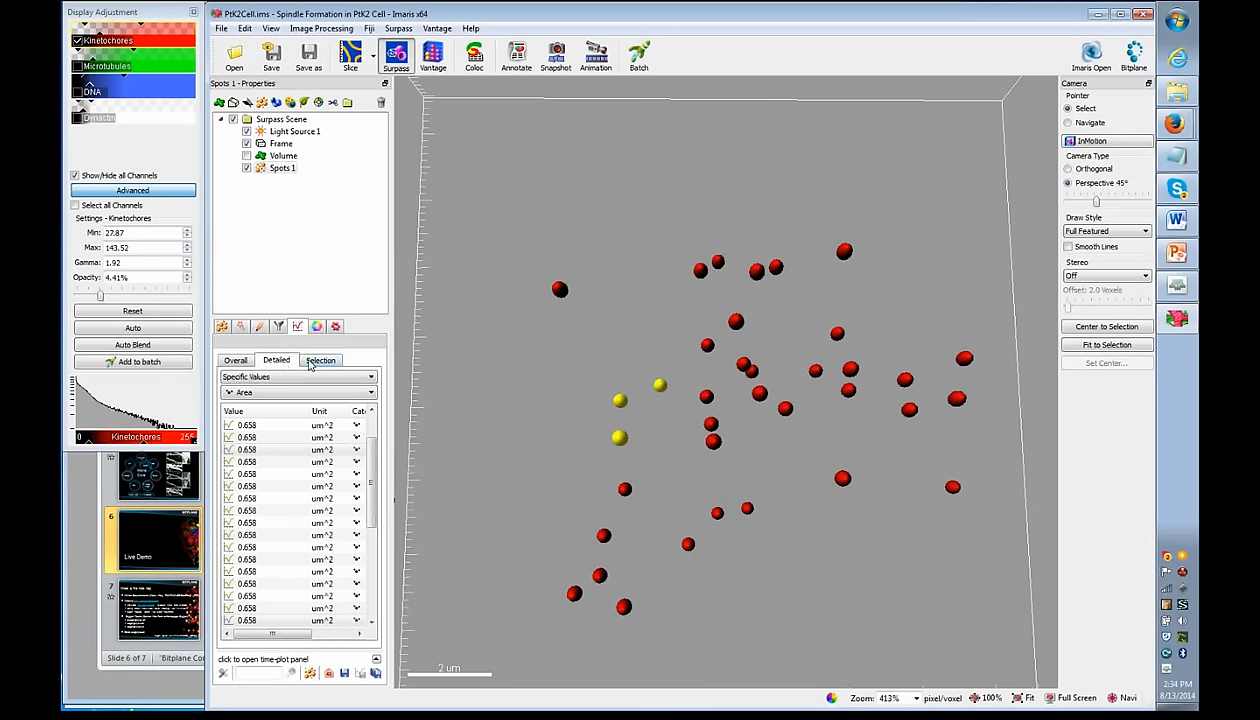
pyautogui.click(328, 365)
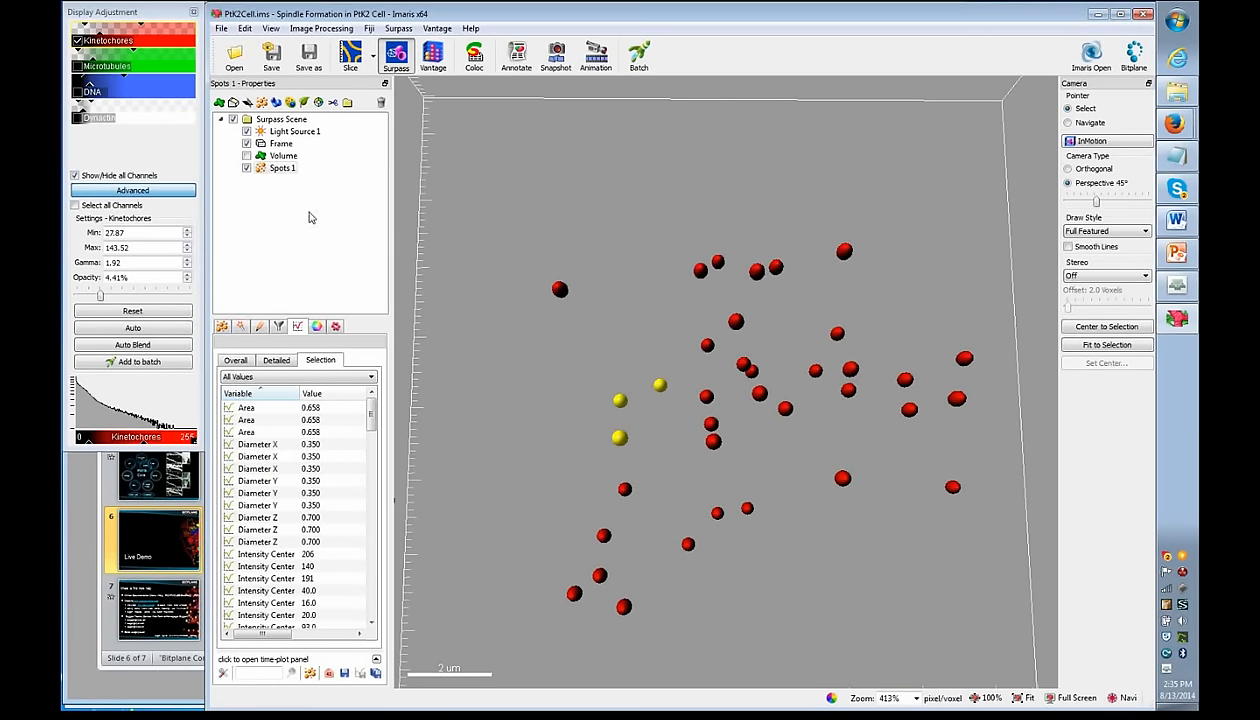
# - Show the DNA volume around the red spots again and select Spots 1
pyautogui.click(78, 95)
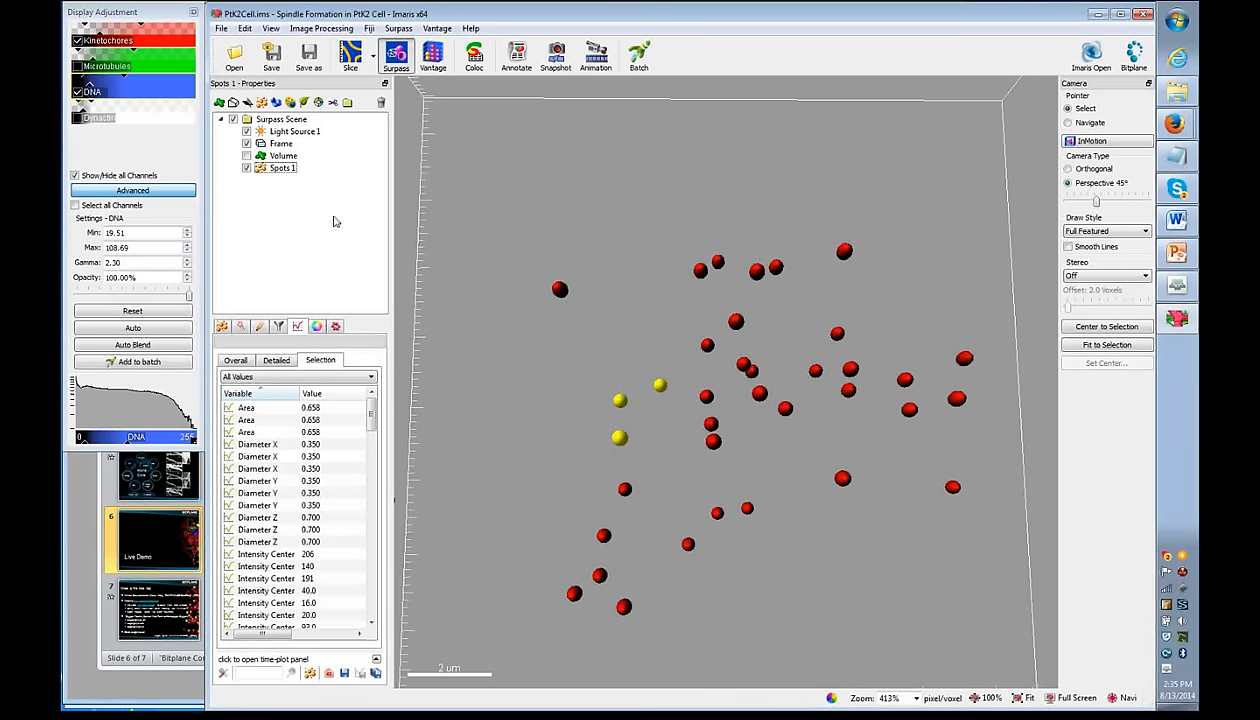
pyautogui.press('Escape')
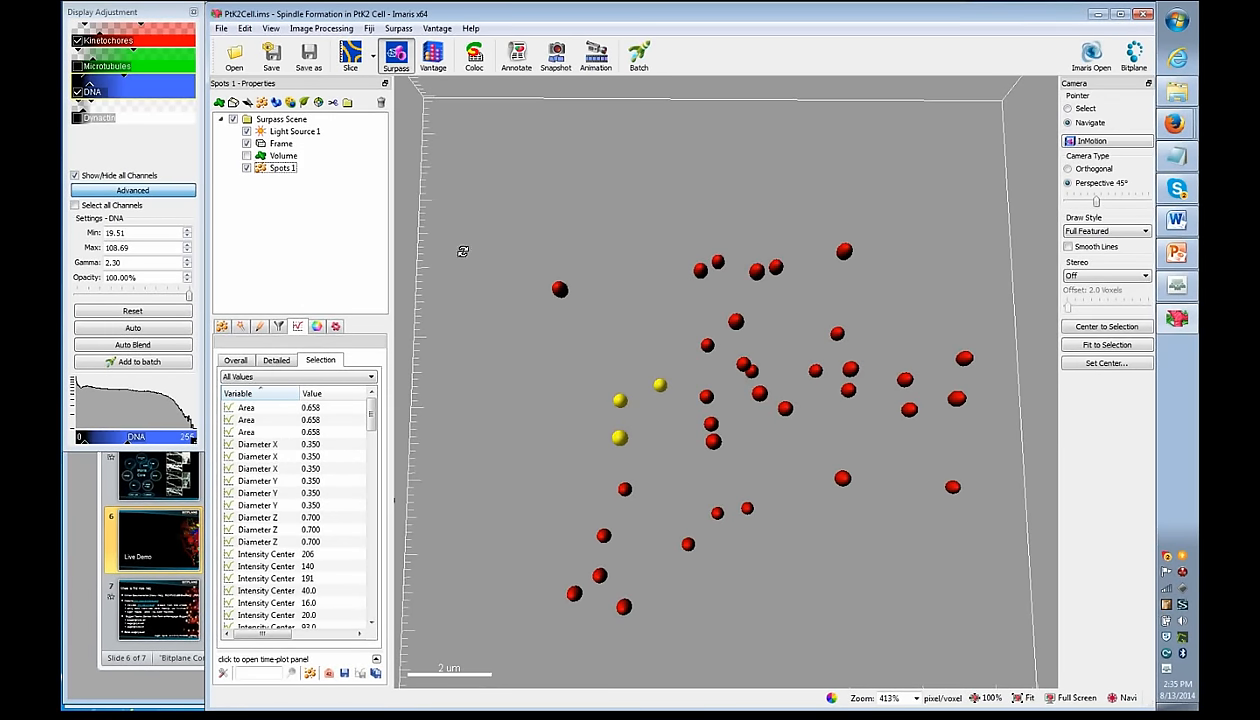
pyautogui.click(247, 156)
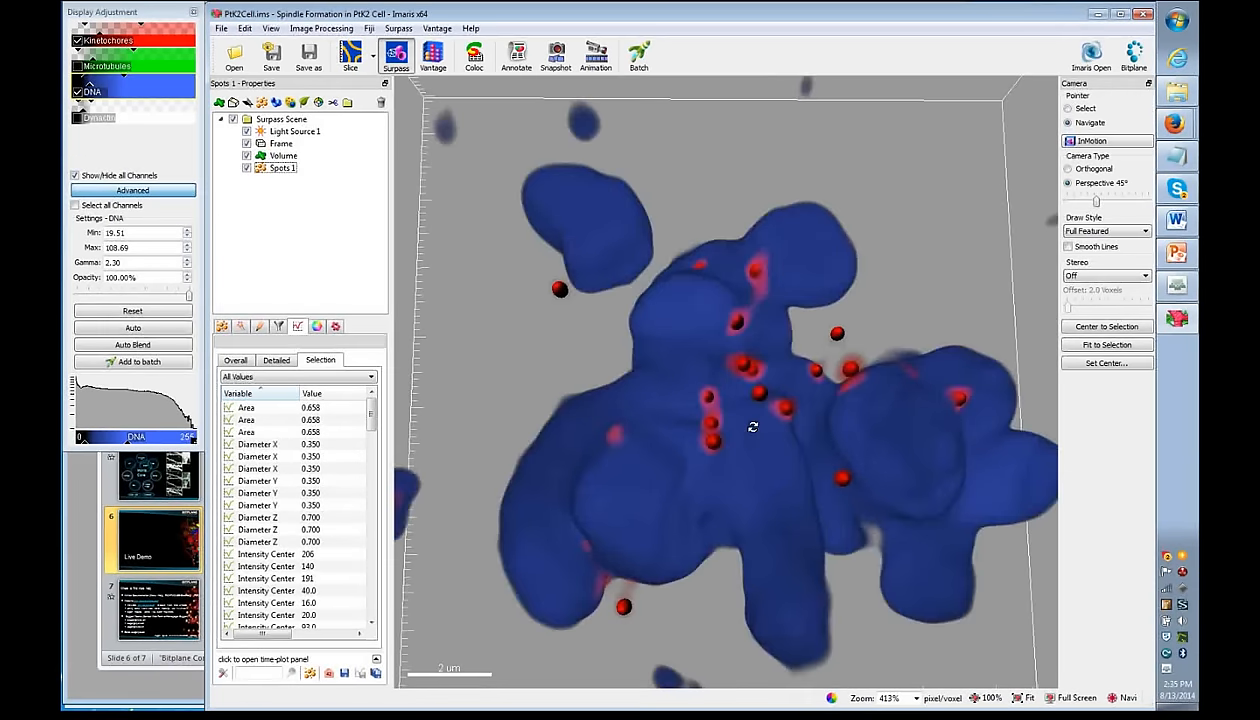
pyautogui.scroll(-5, 646, 350)
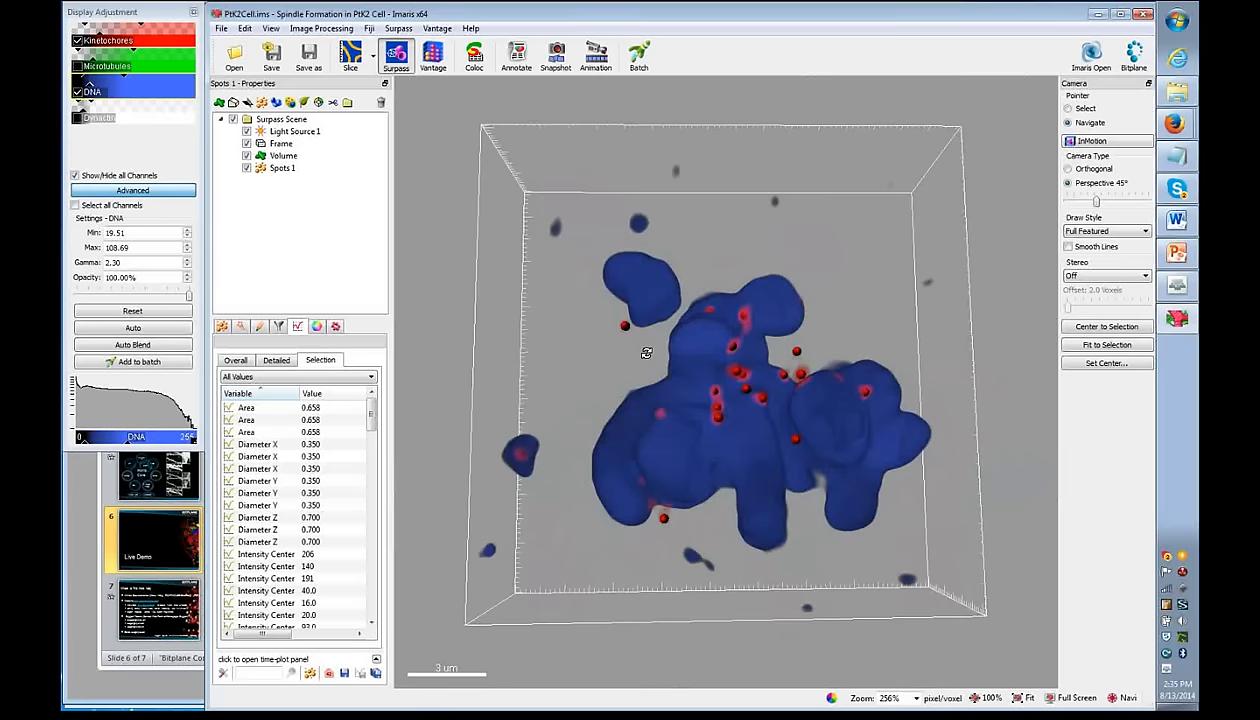
pyautogui.click(269, 230)
# - Rotate and zoom in on the kinetochores, then select the whole Surpass Scene
pyautogui.moveTo(717, 408); pyautogui.dragTo(746, 415)
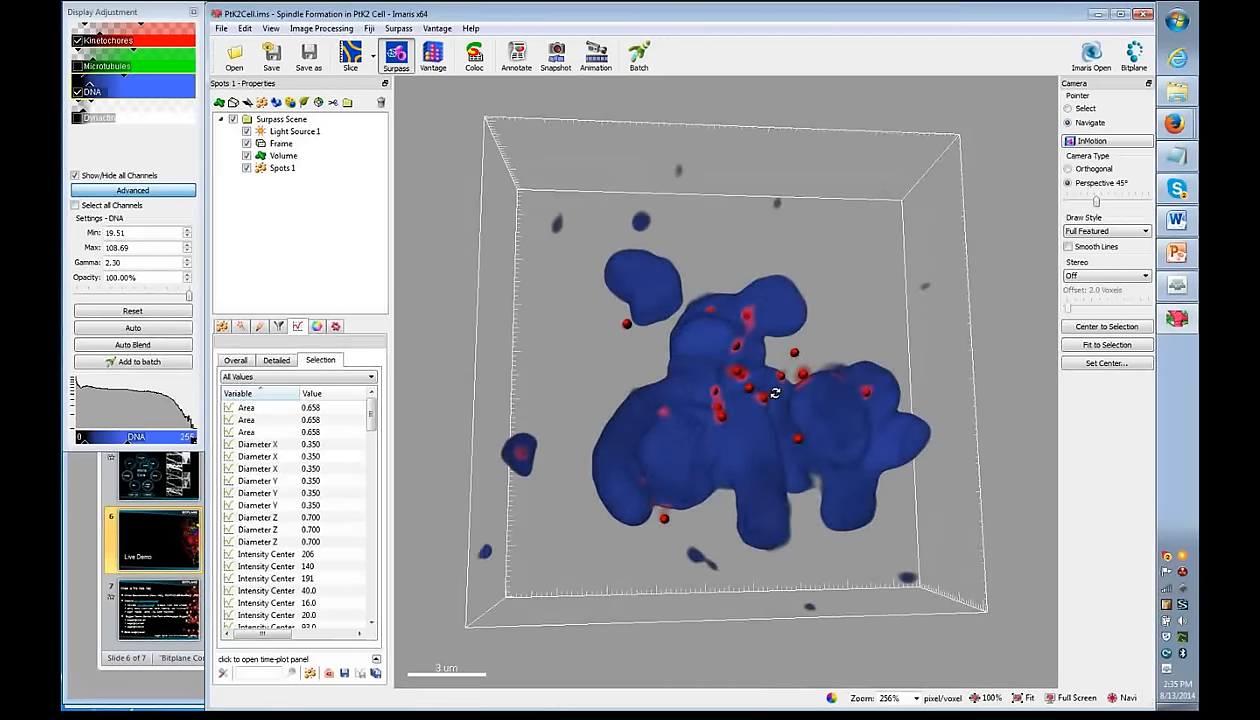
pyautogui.scroll(-2, 699, 405)
pyautogui.scroll(1, 699, 405)
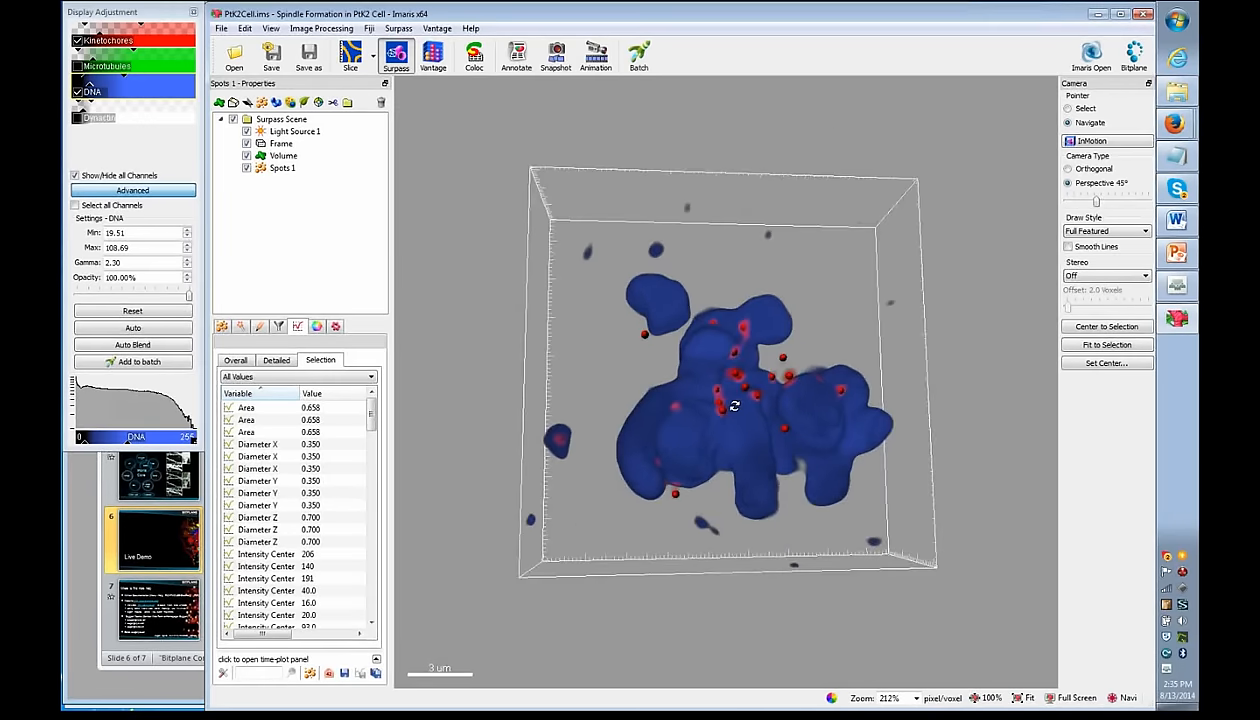
pyautogui.scroll(2, 725, 415)
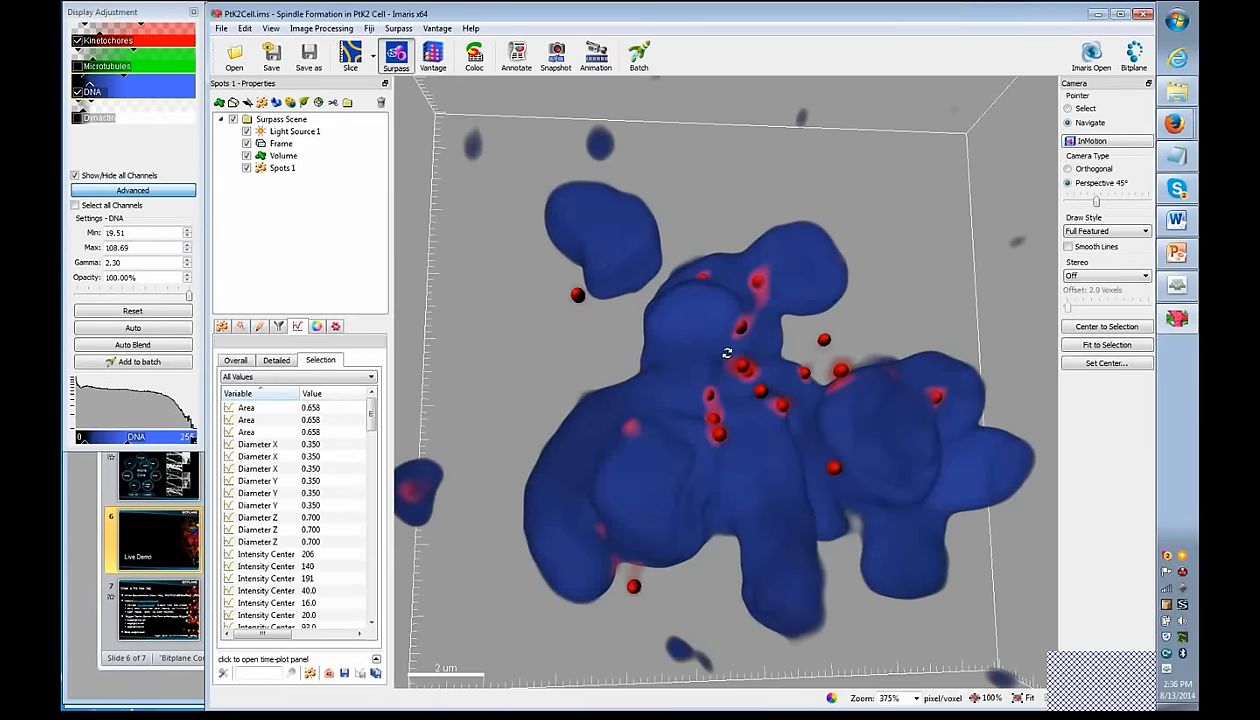
pyautogui.moveTo(694, 353); pyautogui.dragTo(703, 380)
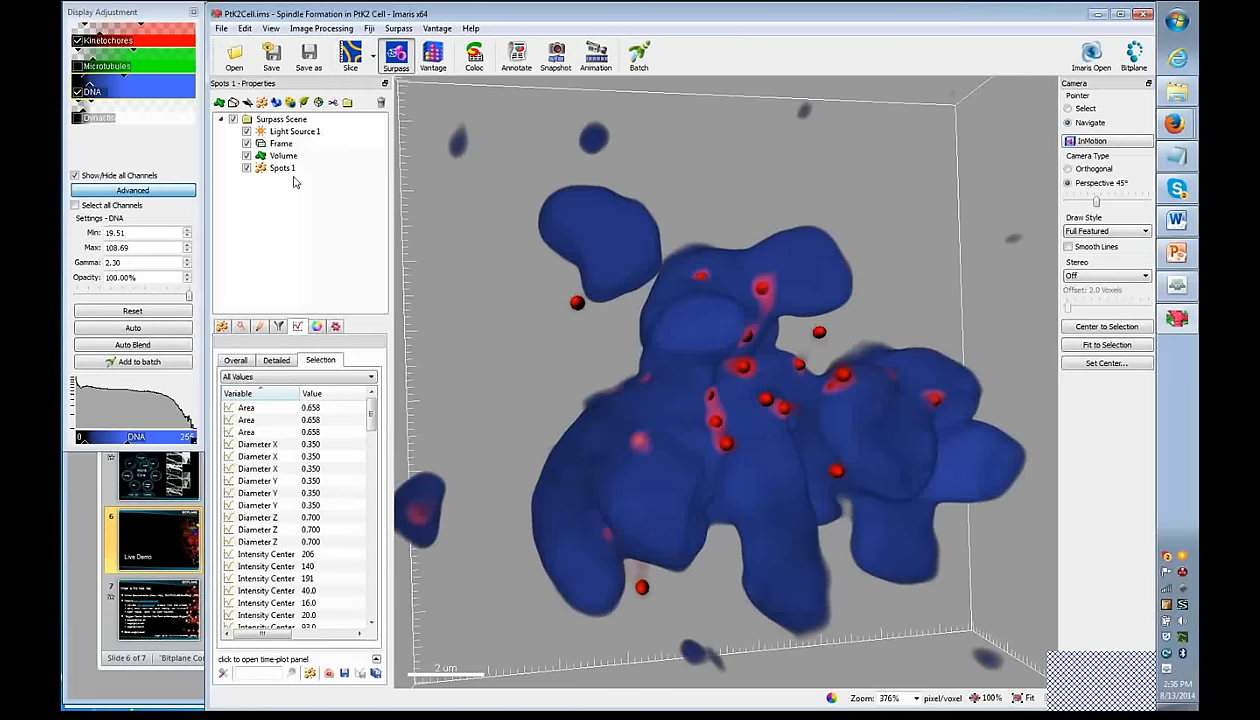
pyautogui.click(278, 119)
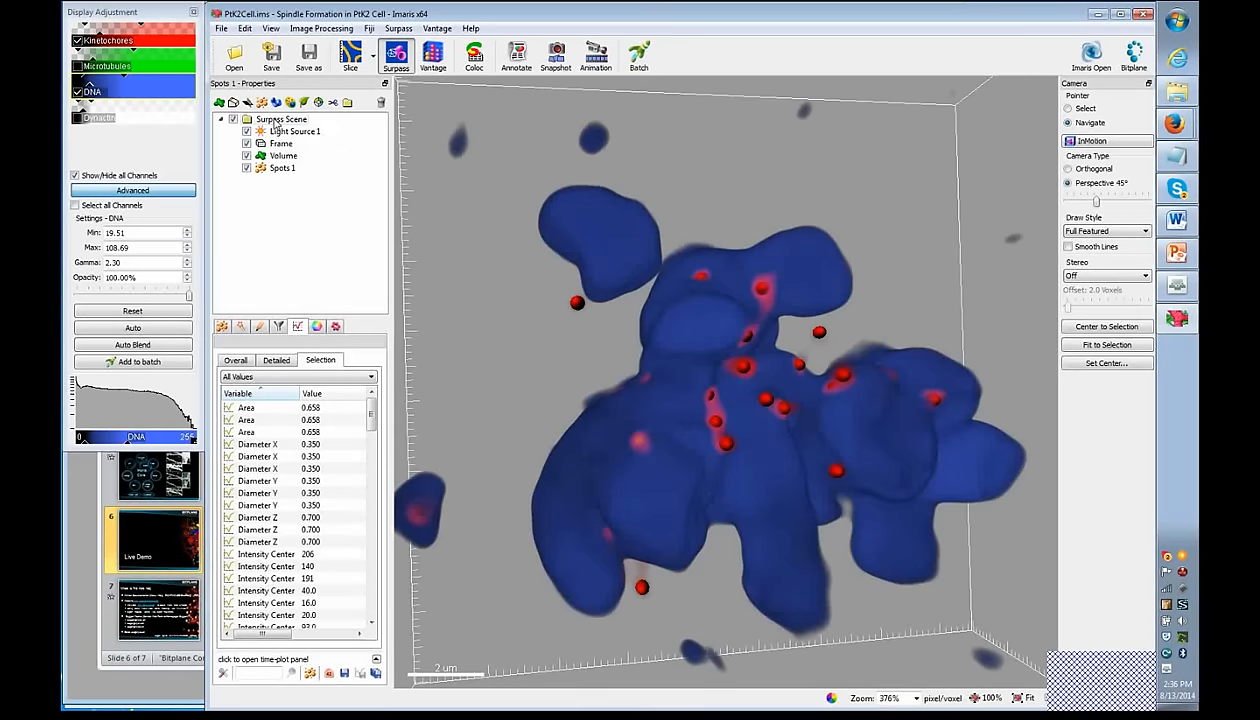
# - Delete the Surpass scene and open recent PlantCell.ims without saving changes
pyautogui.click(380, 102)
pyautogui.click(668, 388)
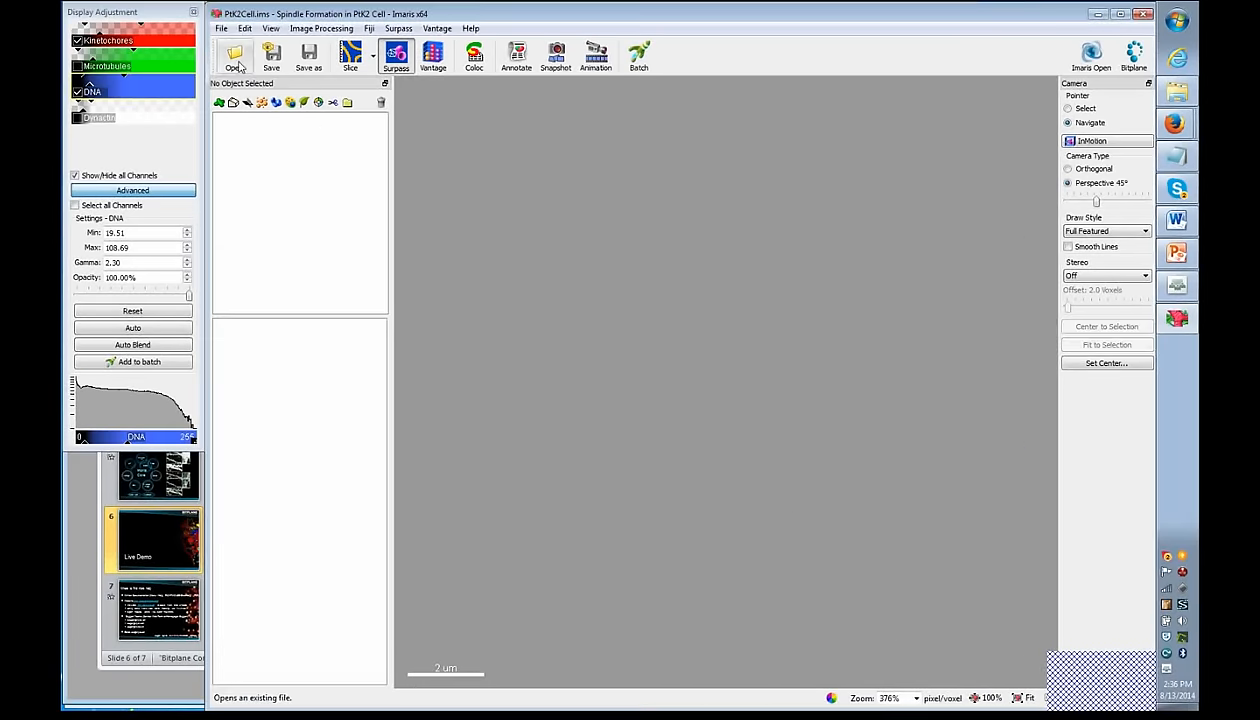
pyautogui.click(220, 30)
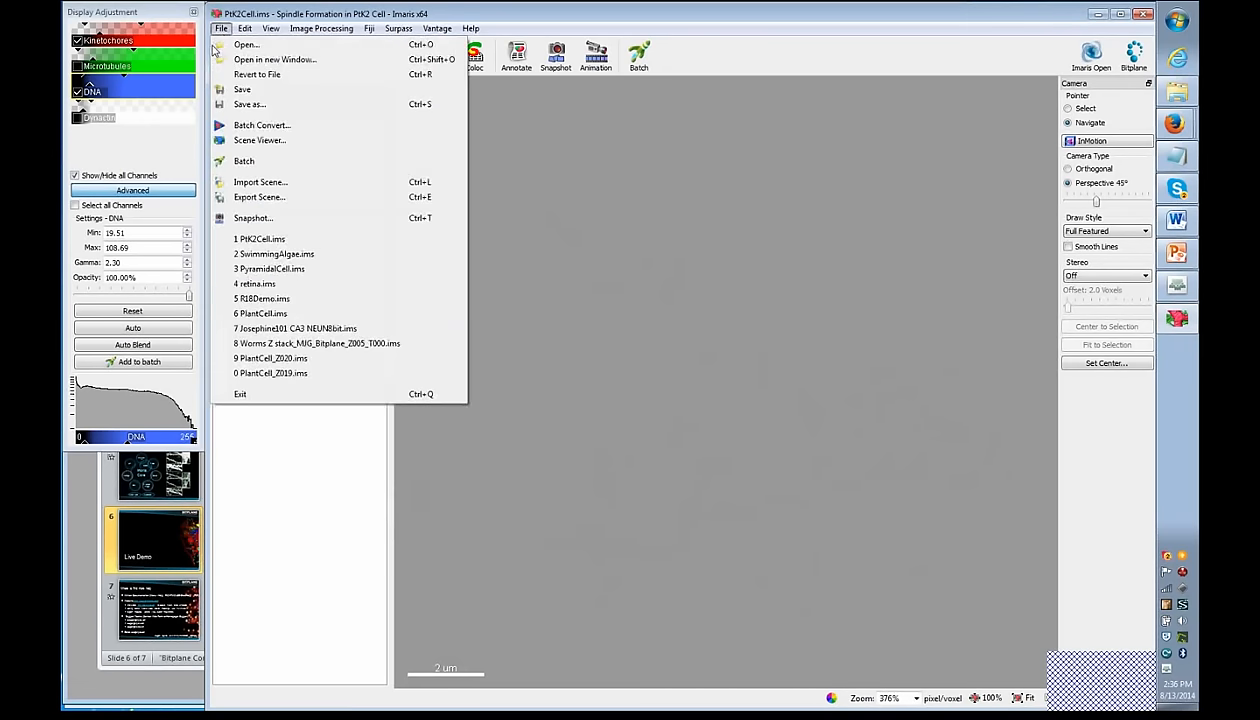
pyautogui.click(297, 313)
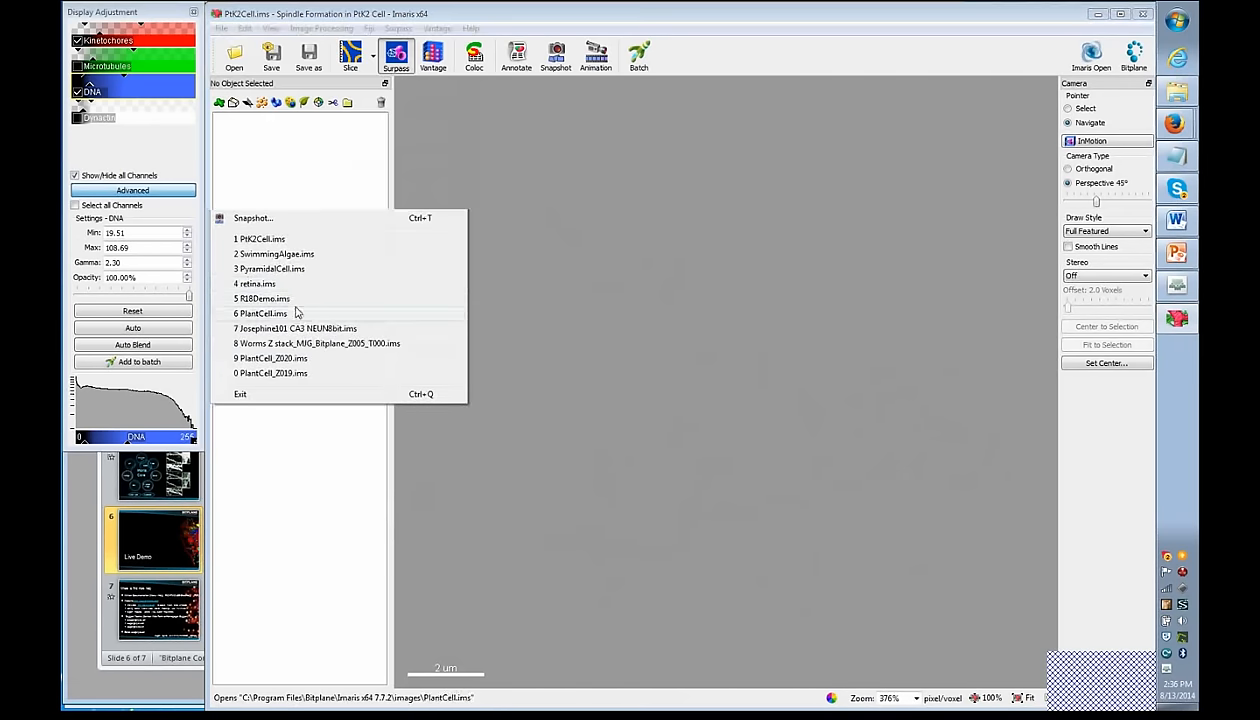
pyautogui.click(747, 385)
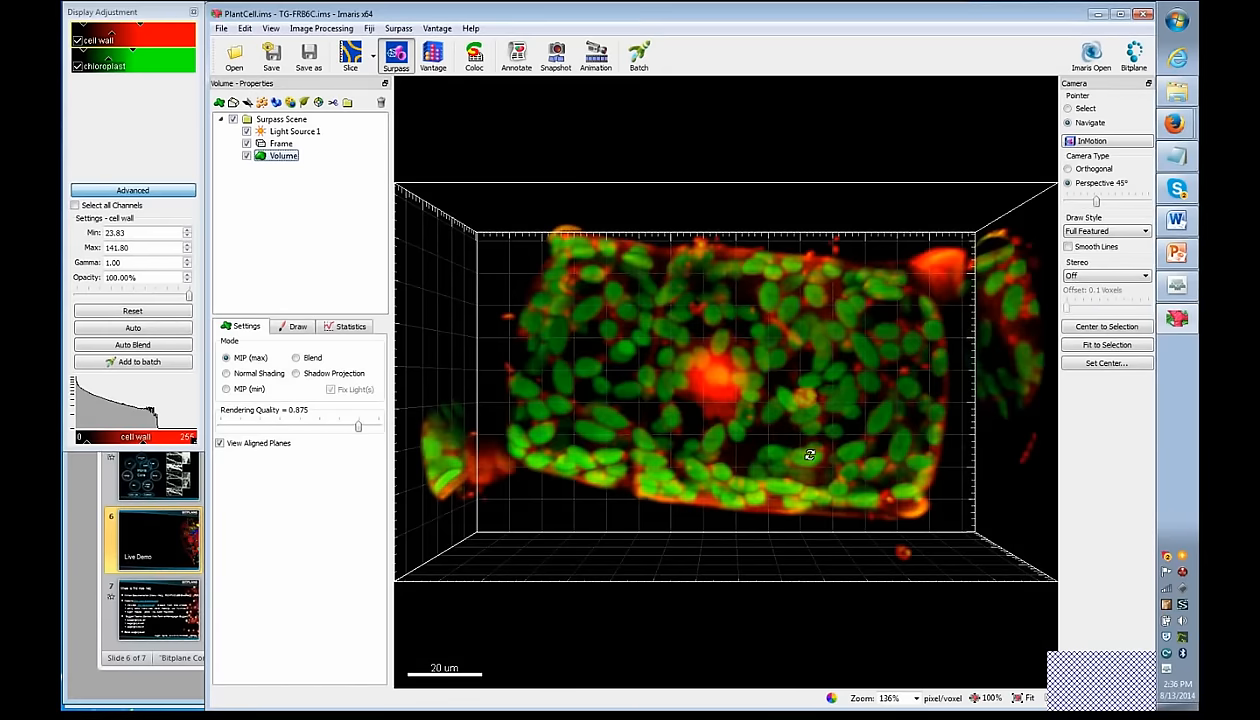
pyautogui.scroll(4, 810, 455)
pyautogui.scroll(-4, 810, 455)
pyautogui.moveTo(810, 455); pyautogui.dragTo(809, 232)
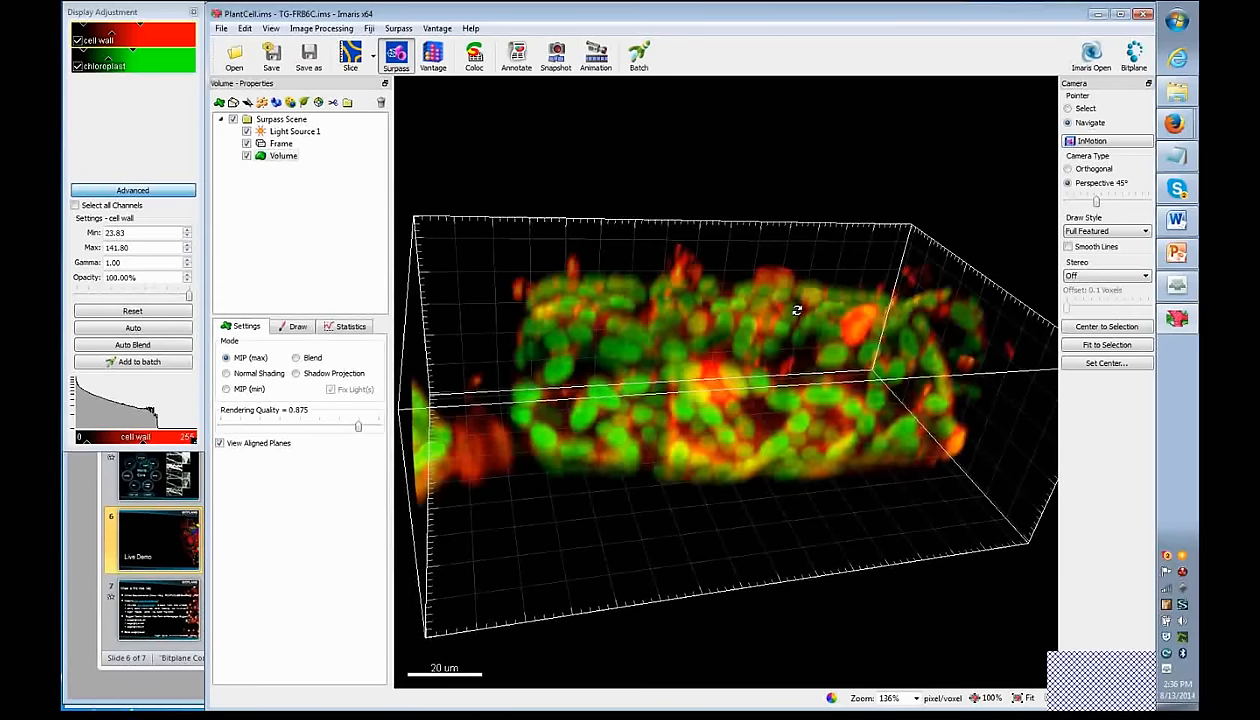
pyautogui.moveTo(824, 352); pyautogui.dragTo(731, 541)
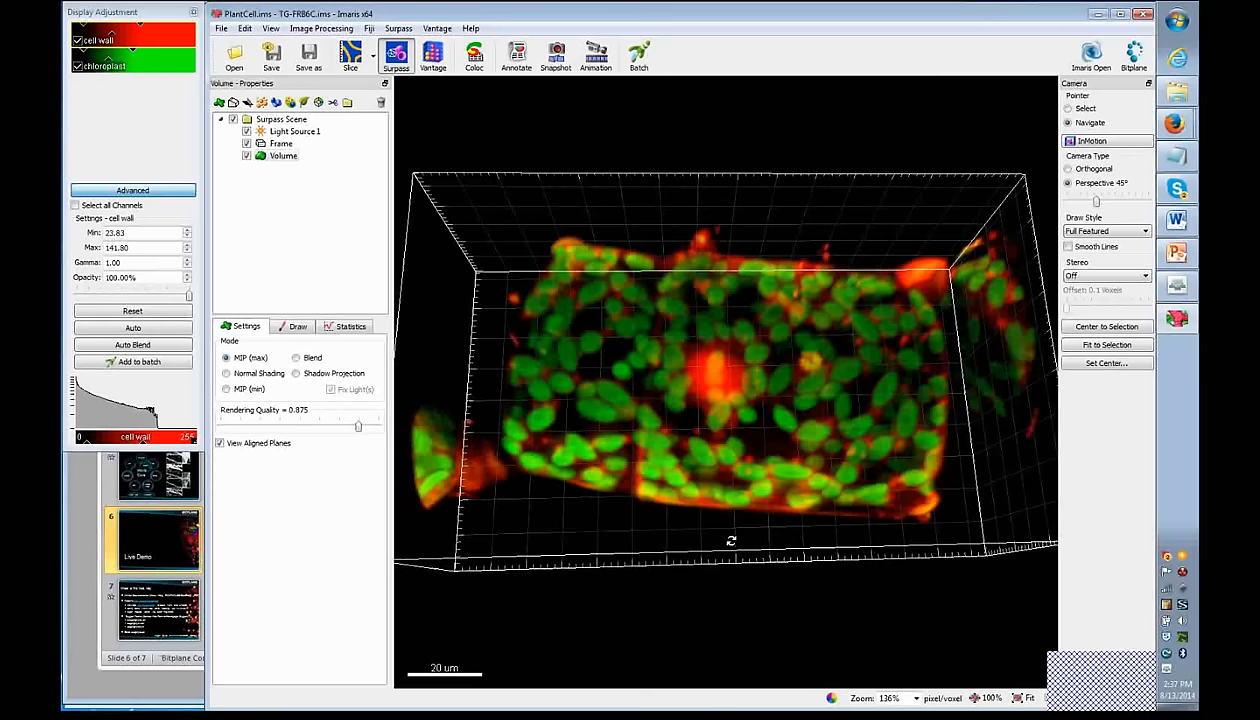
pyautogui.moveTo(731, 541); pyautogui.dragTo(821, 425)
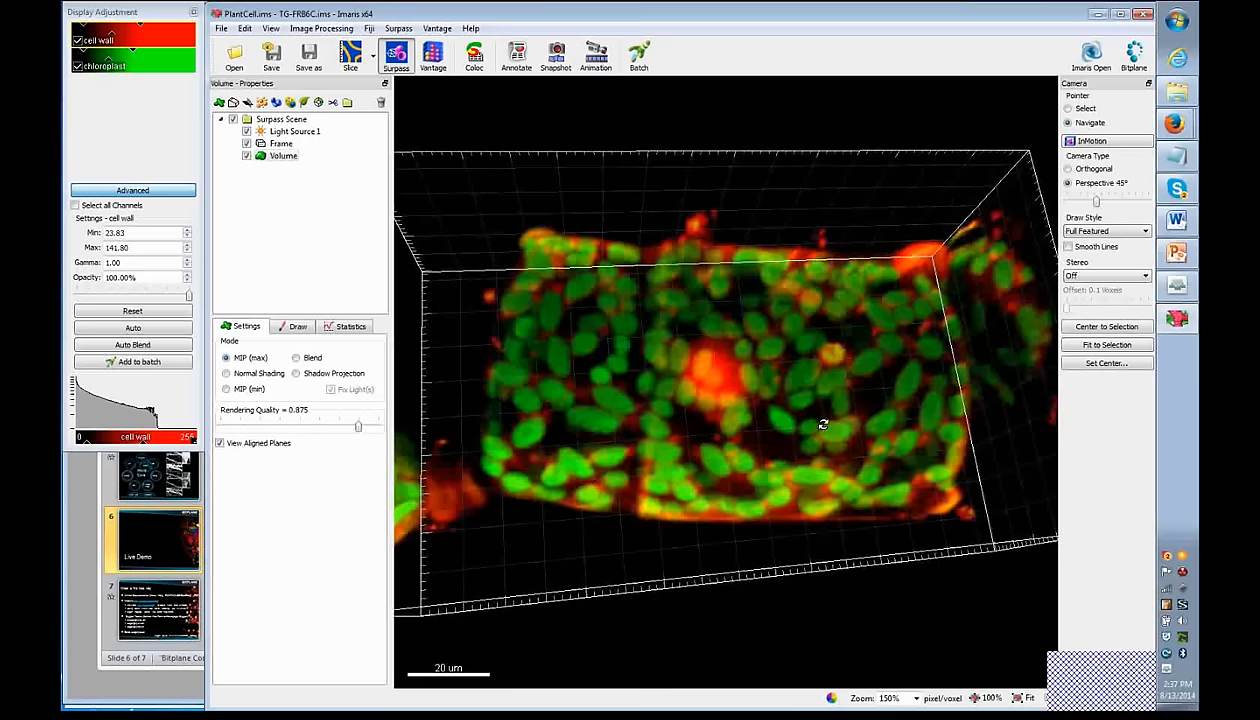
pyautogui.moveTo(762, 465); pyautogui.dragTo(737, 532)
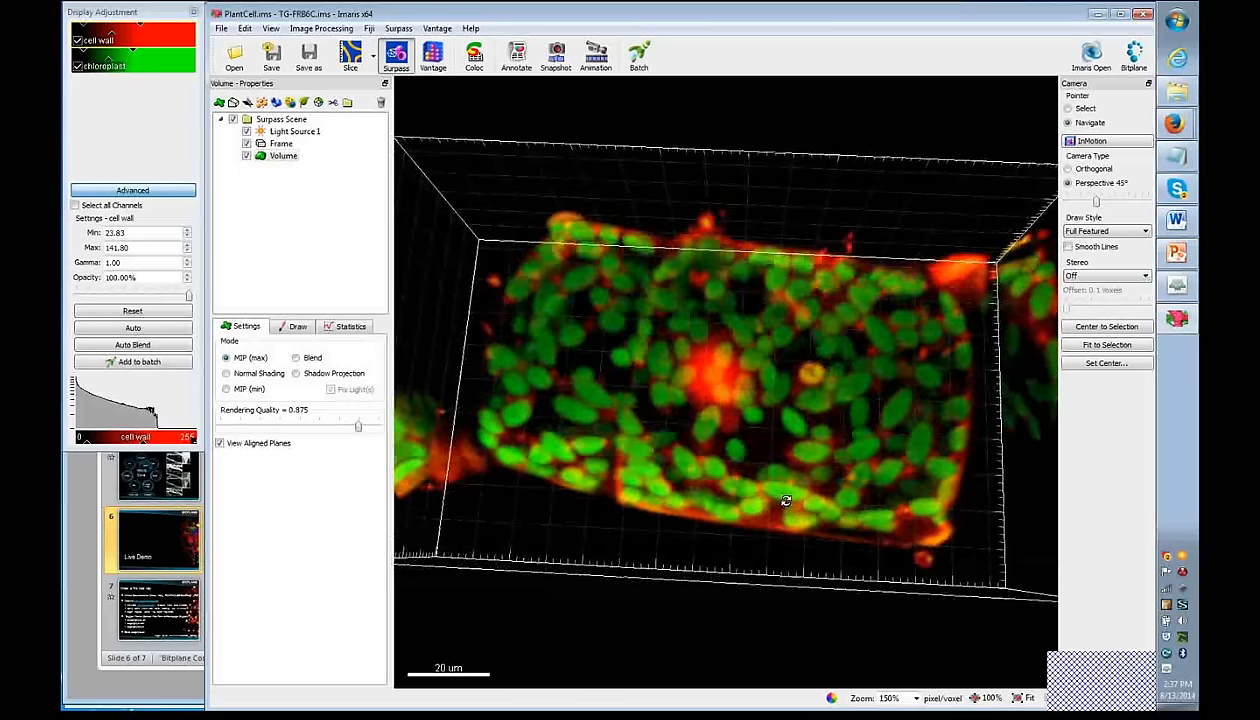
pyautogui.scroll(5, 781, 500)
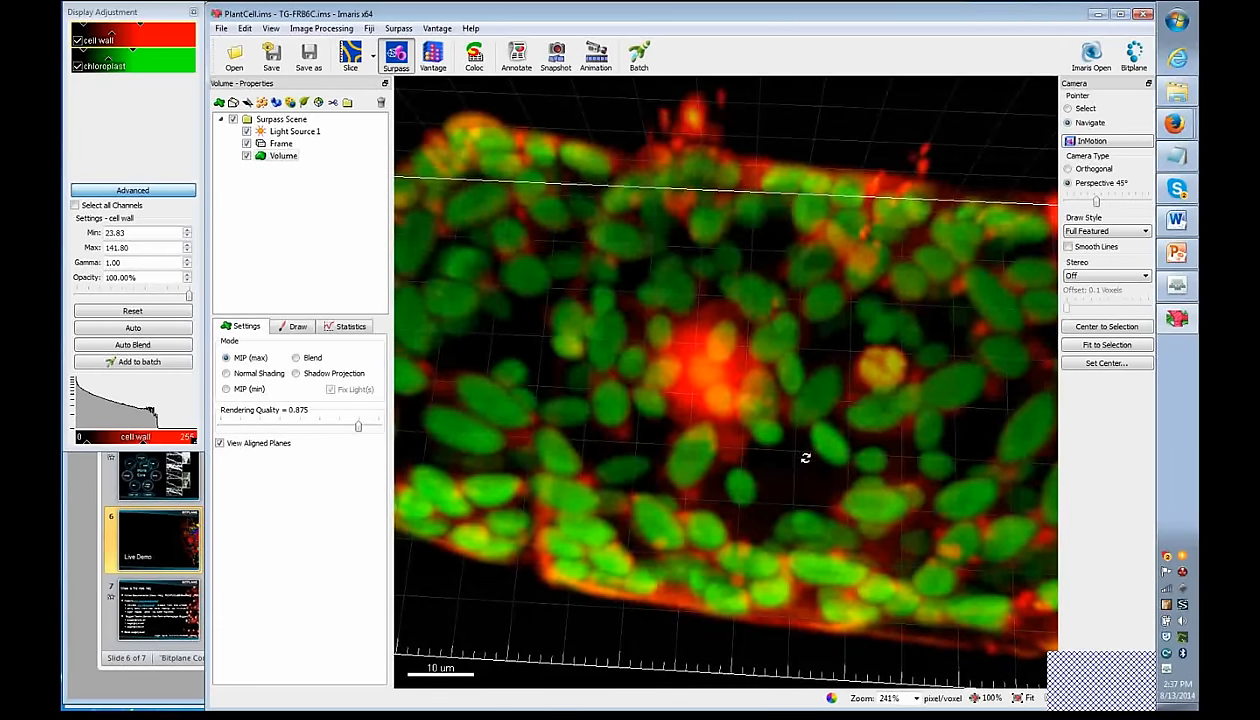
pyautogui.scroll(-4, 806, 458)
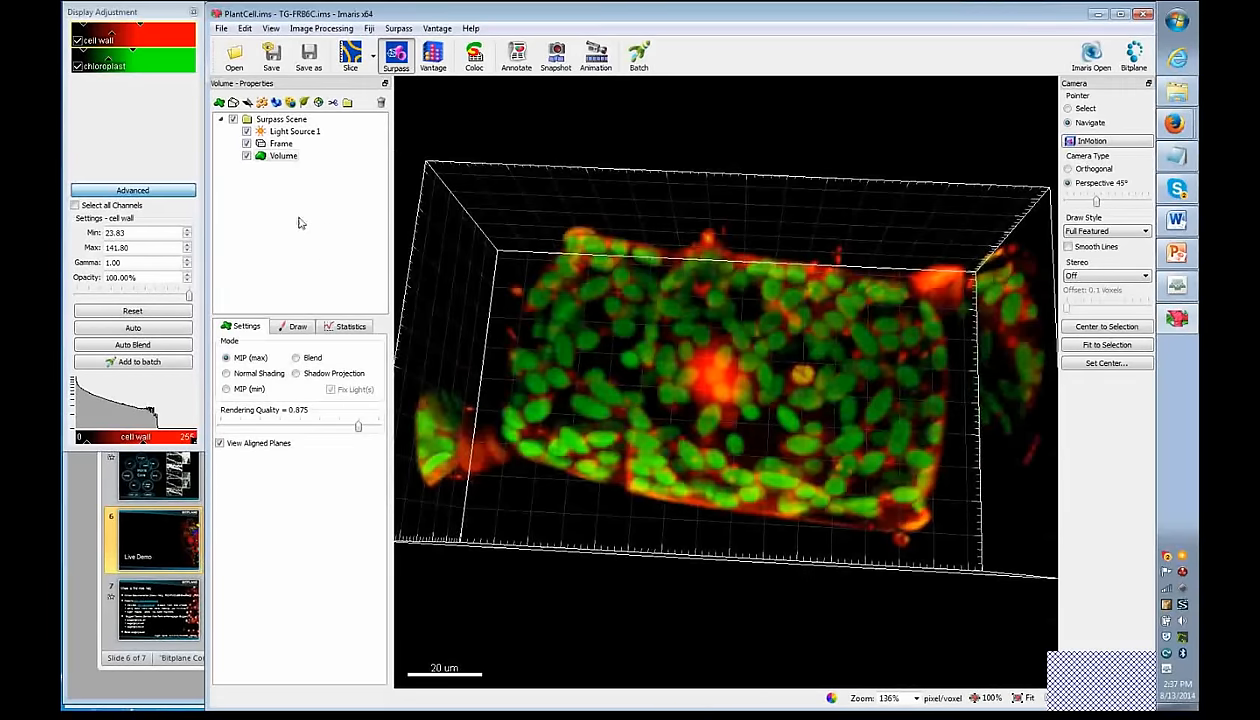
pyautogui.click(282, 156)
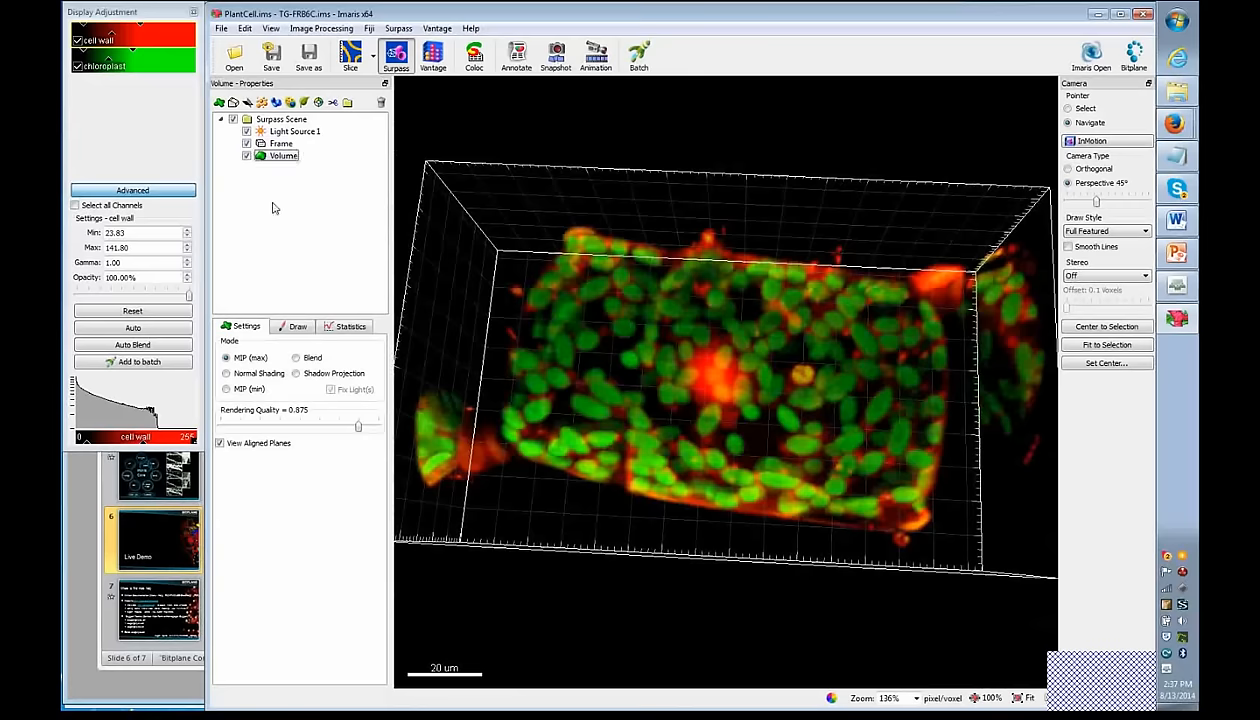
# - Add a Surfaces object set to segment only a Region of Interest
pyautogui.click(277, 103)
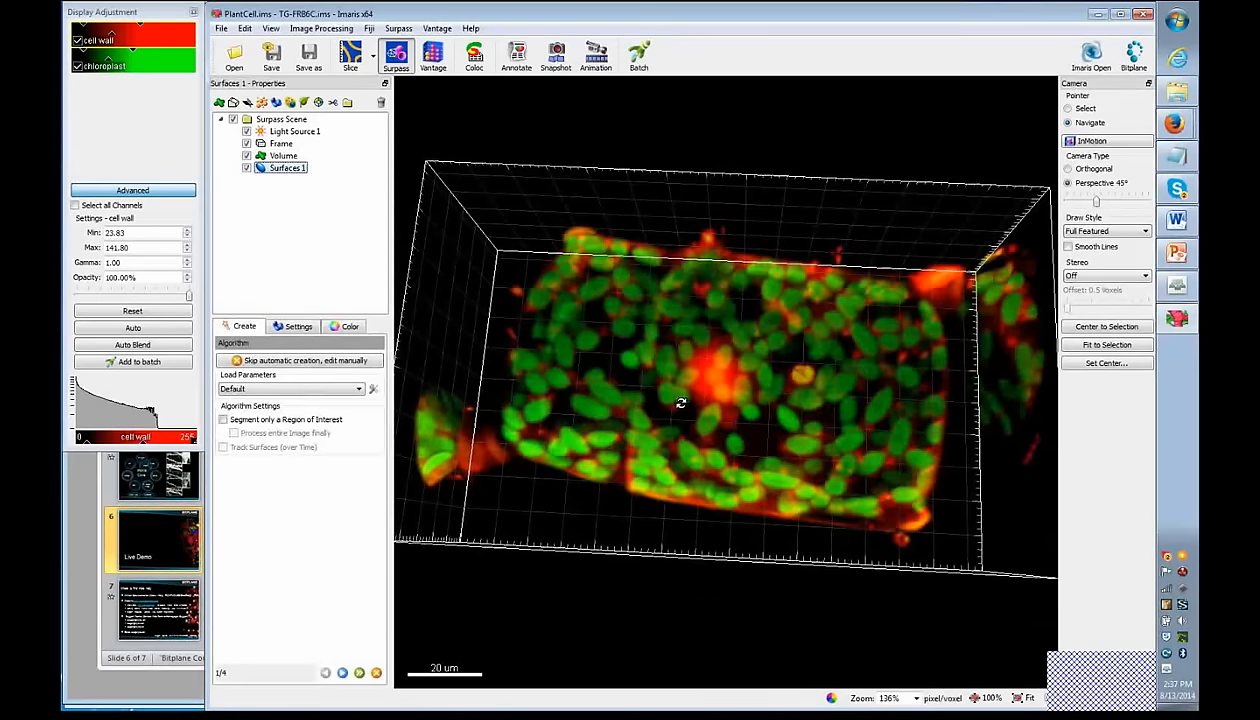
pyautogui.moveTo(594, 372); pyautogui.dragTo(705, 376)
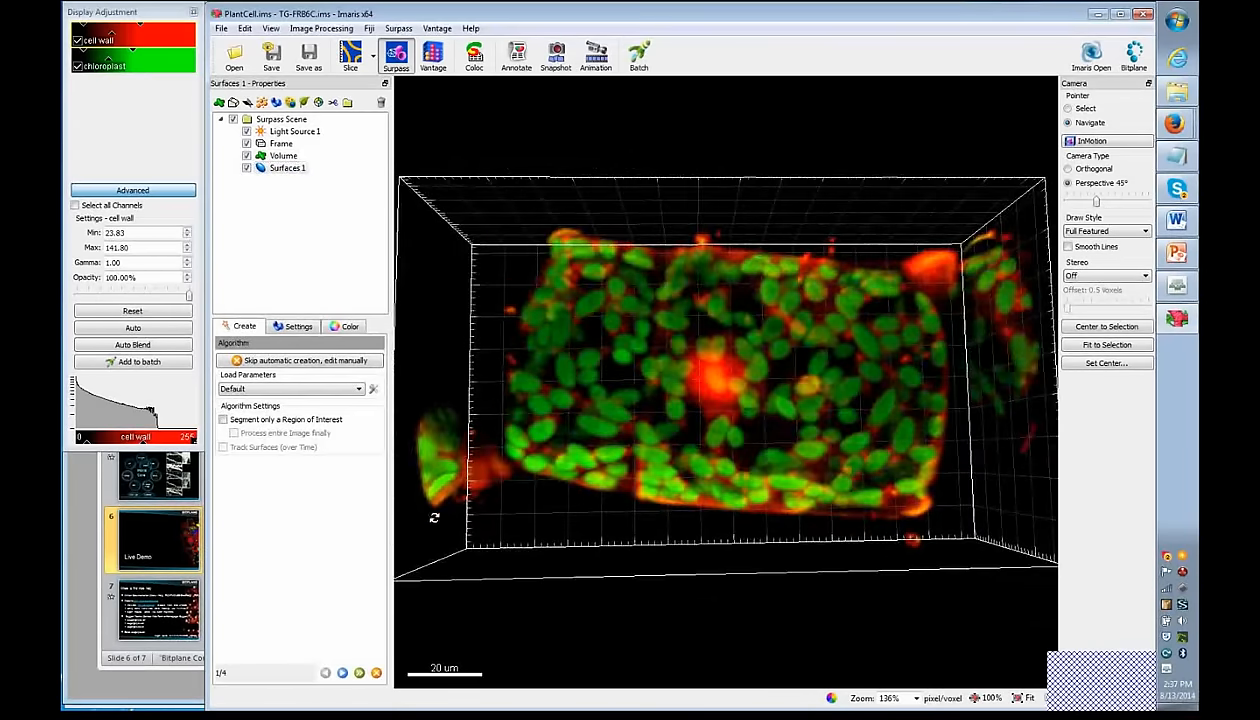
pyautogui.click(225, 420)
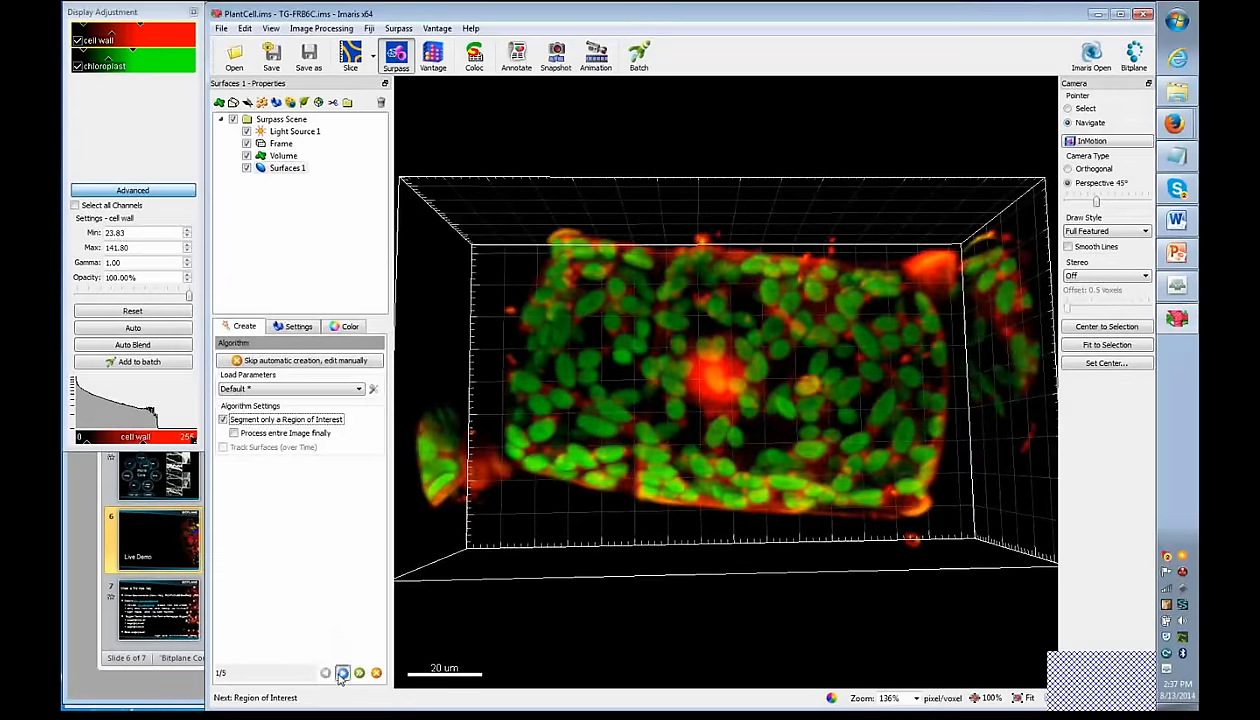
pyautogui.click(342, 672)
pyautogui.scroll(3, 815, 260)
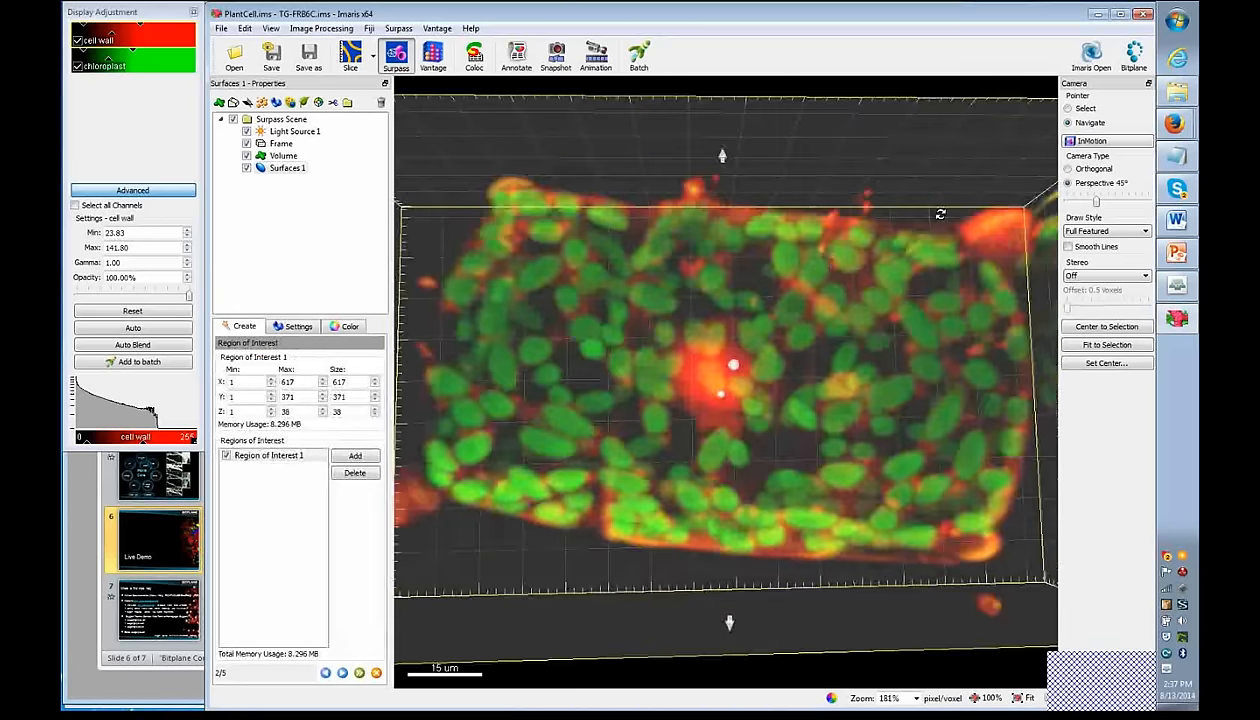
pyautogui.scroll(-4, 824, 262)
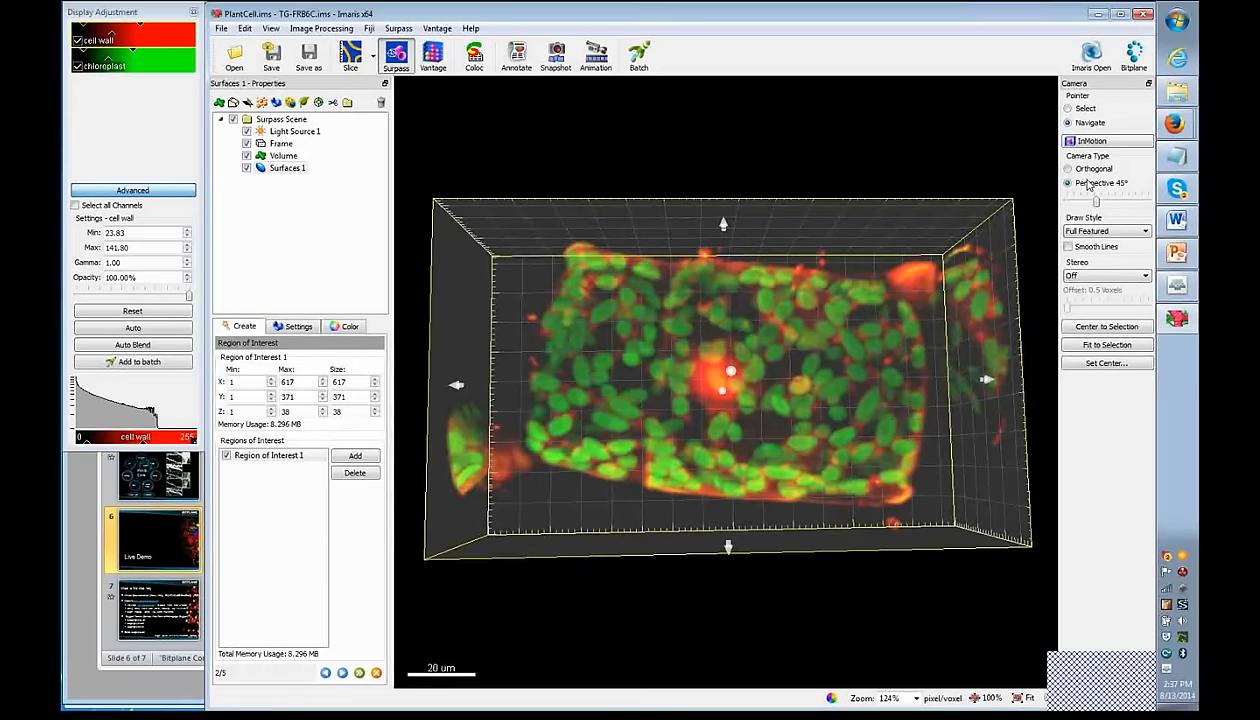
# - Use an orthogonal camera and trim Region of Interest 1 along X to 80–555
pyautogui.press('ctrl')
pyautogui.click(1069, 169)
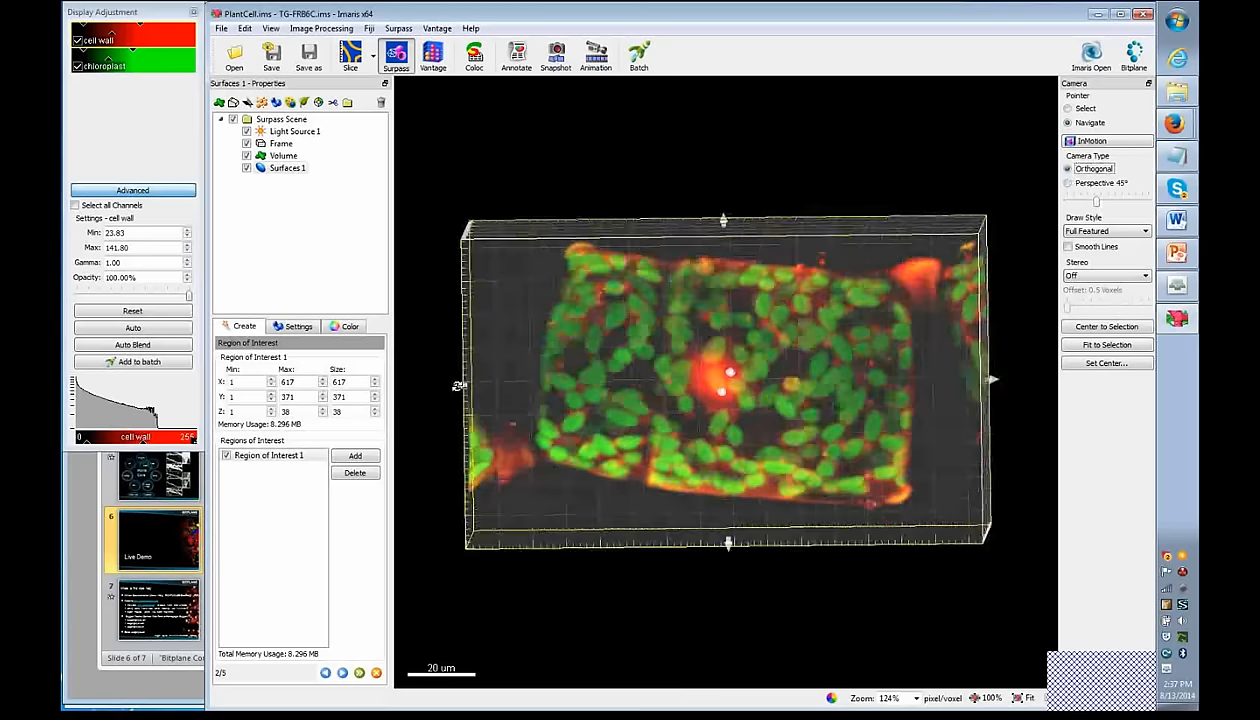
pyautogui.click(1084, 110)
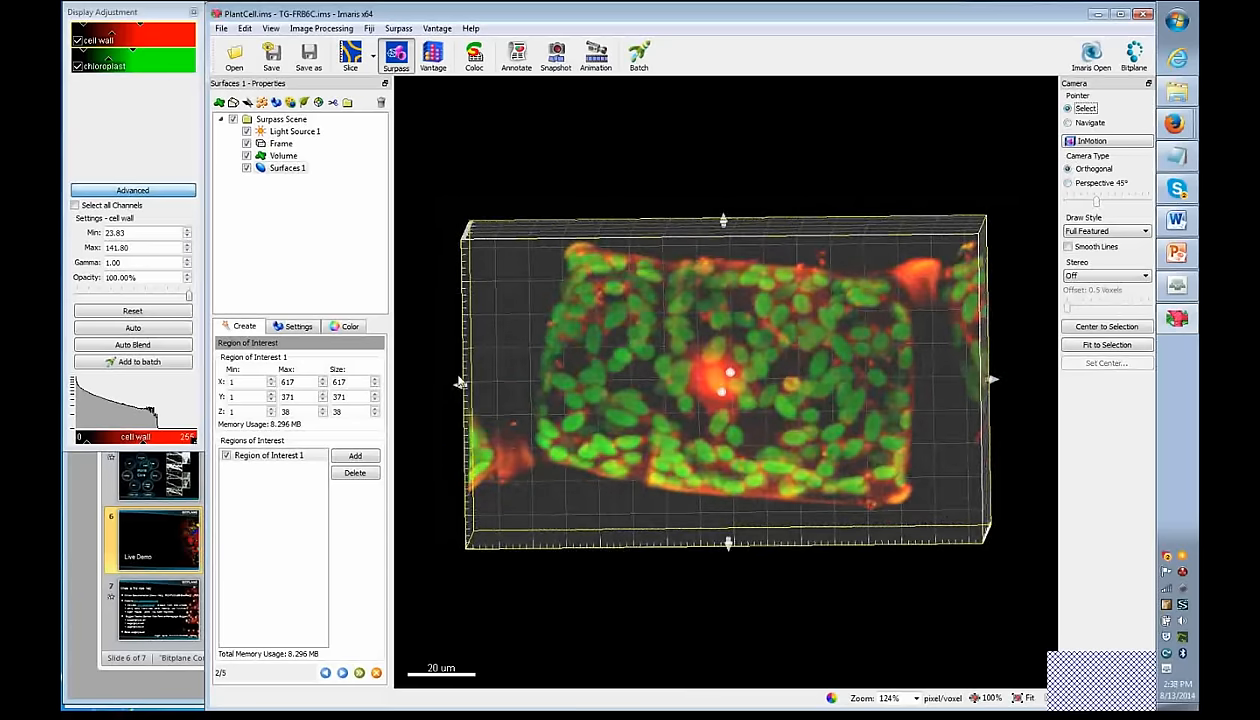
pyautogui.moveTo(458, 383); pyautogui.dragTo(524, 402)
pyautogui.moveTo(992, 381); pyautogui.dragTo(940, 377)
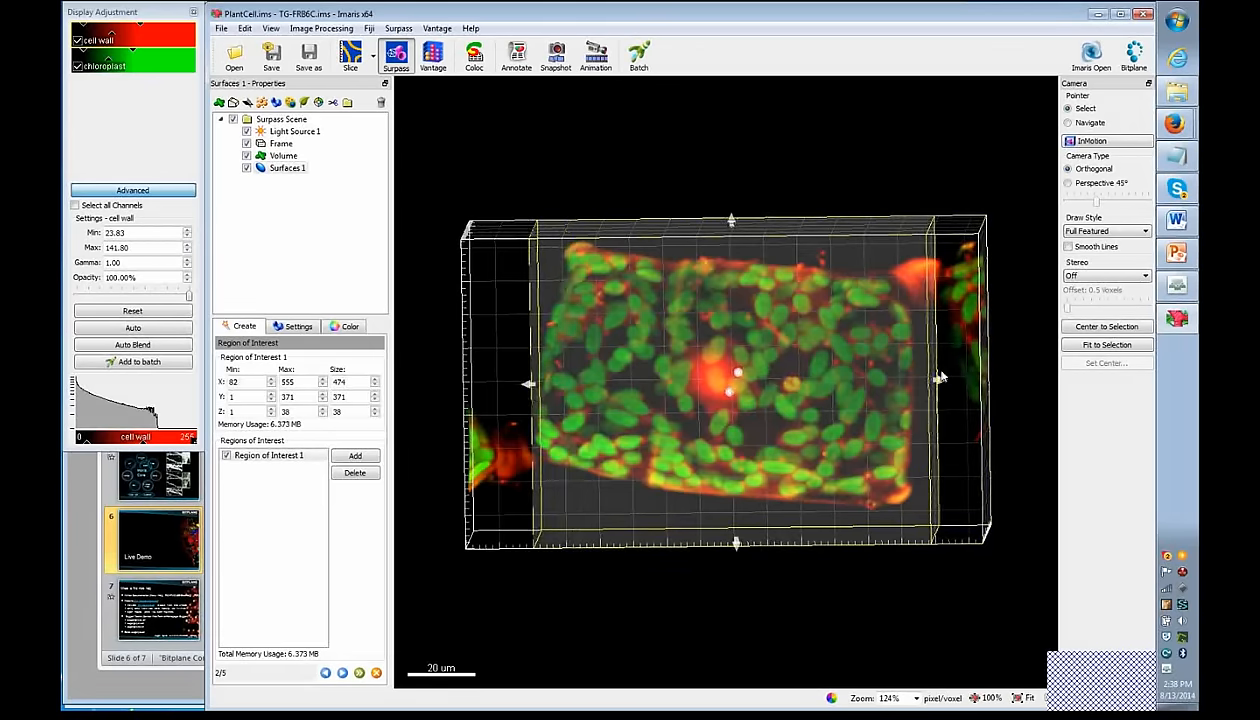
pyautogui.moveTo(527, 388); pyautogui.dragTo(523, 386)
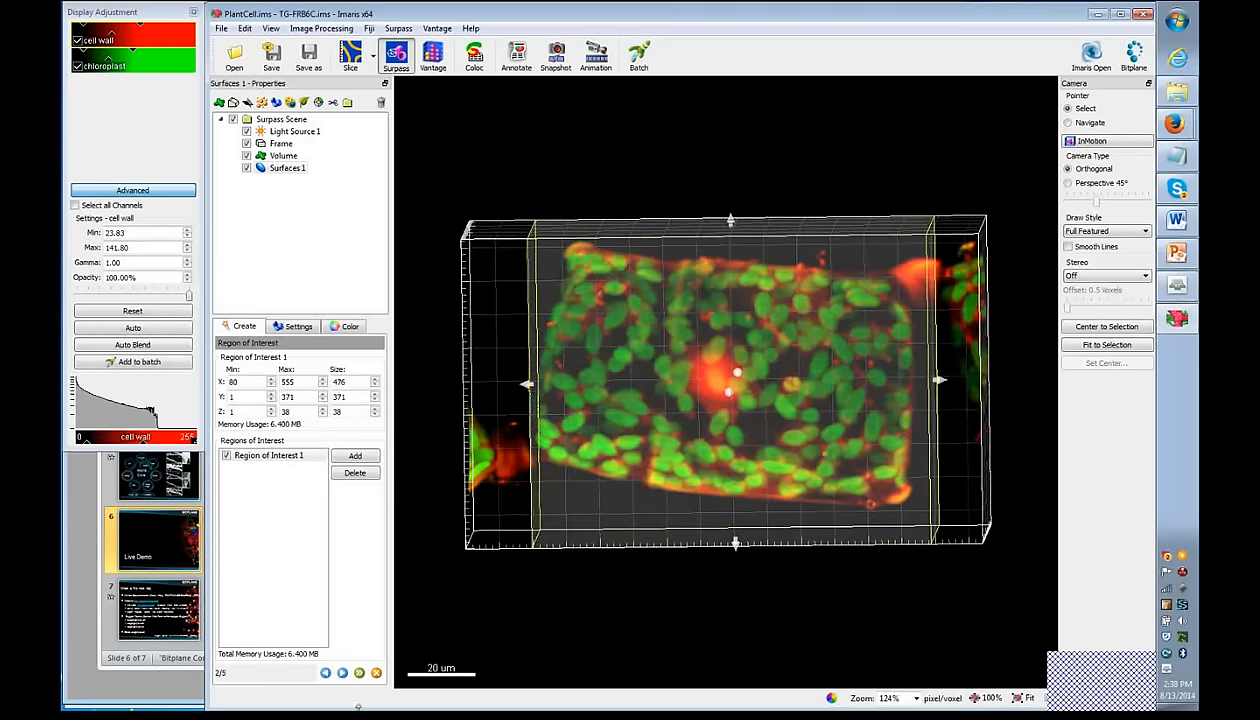
pyautogui.click(272, 455)
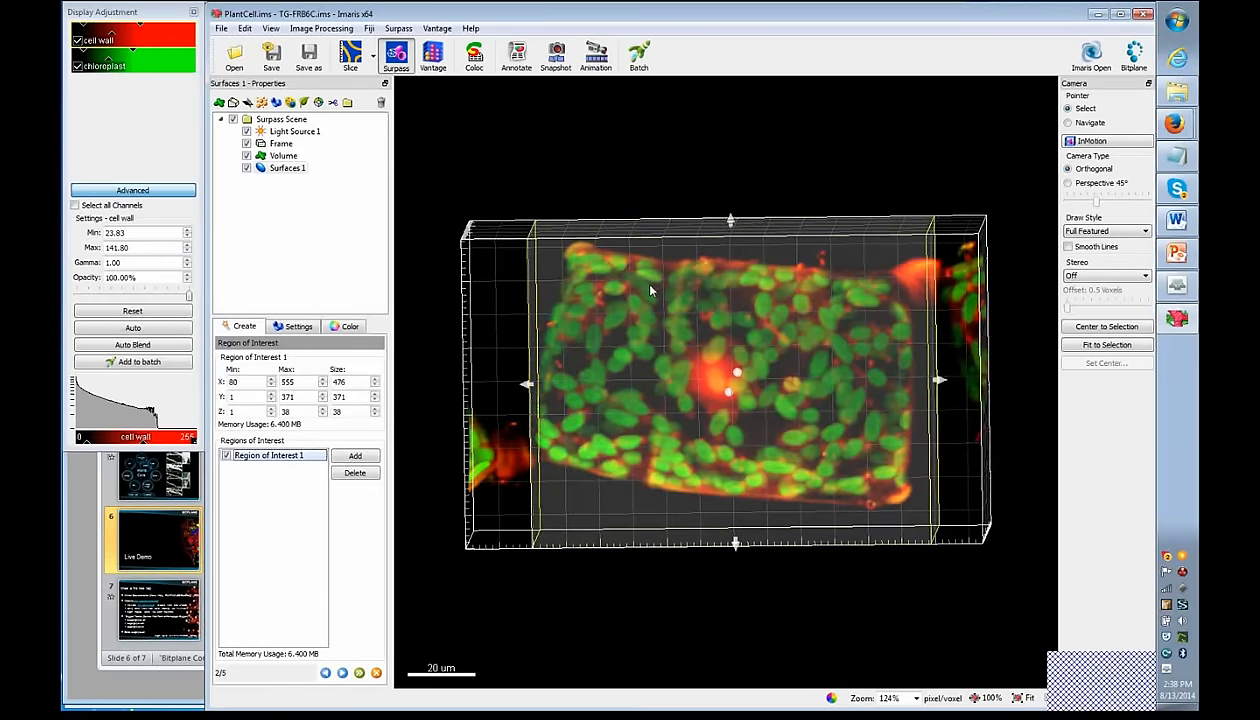
# - Segment Channel 2 chloroplasts at 0.500 detail using background subtraction with a 3 µm sphere diameter
pyautogui.click(342, 672)
pyautogui.click(298, 374)
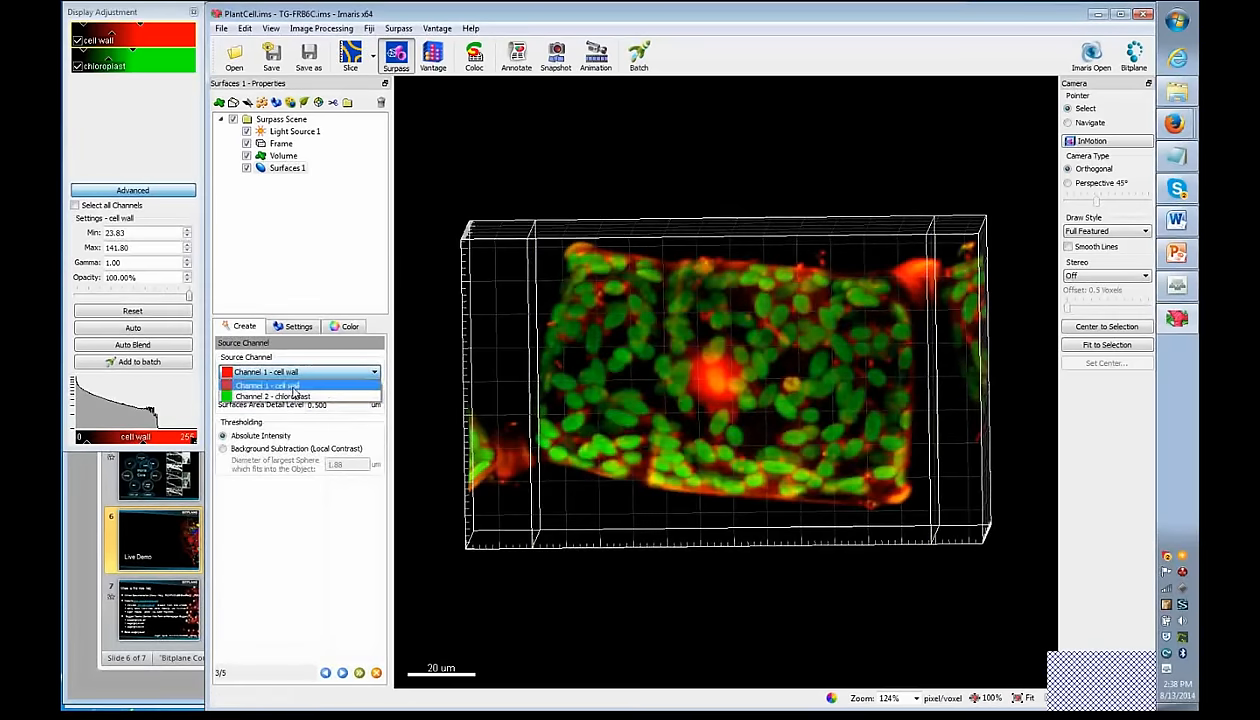
pyautogui.click(292, 396)
pyautogui.moveTo(333, 404); pyautogui.dragTo(297, 412)
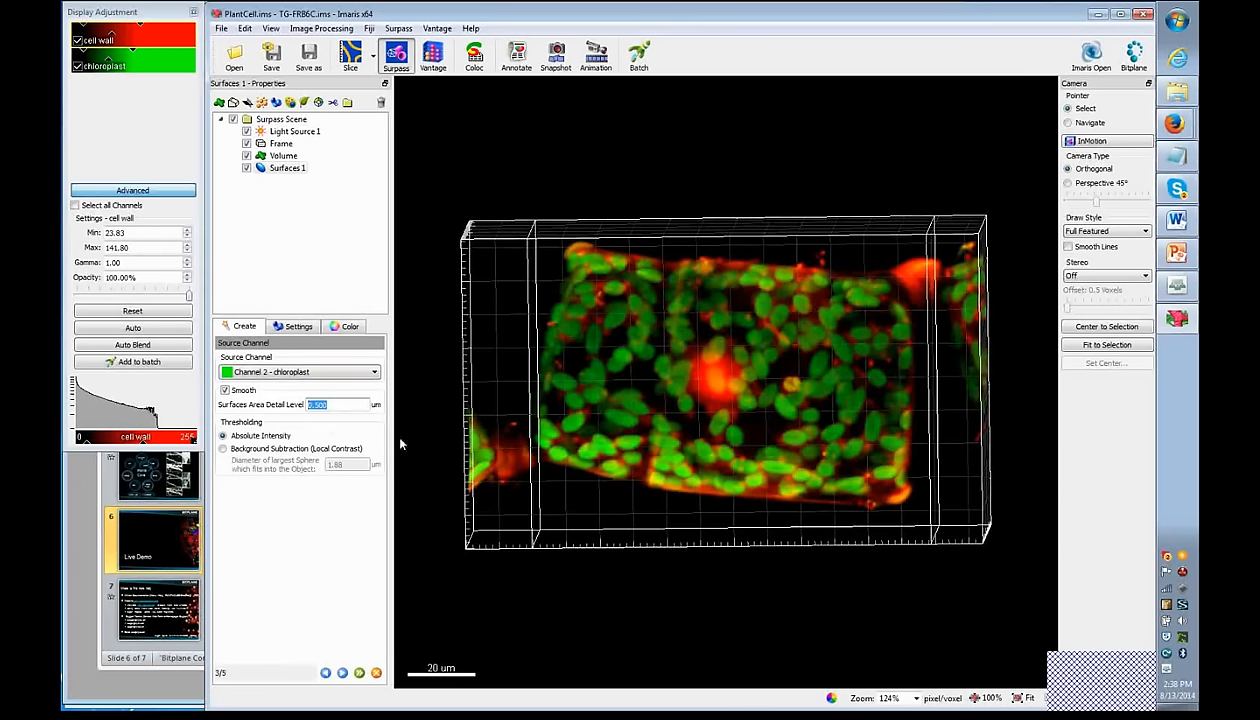
pyautogui.click(516, 431)
pyautogui.click(223, 449)
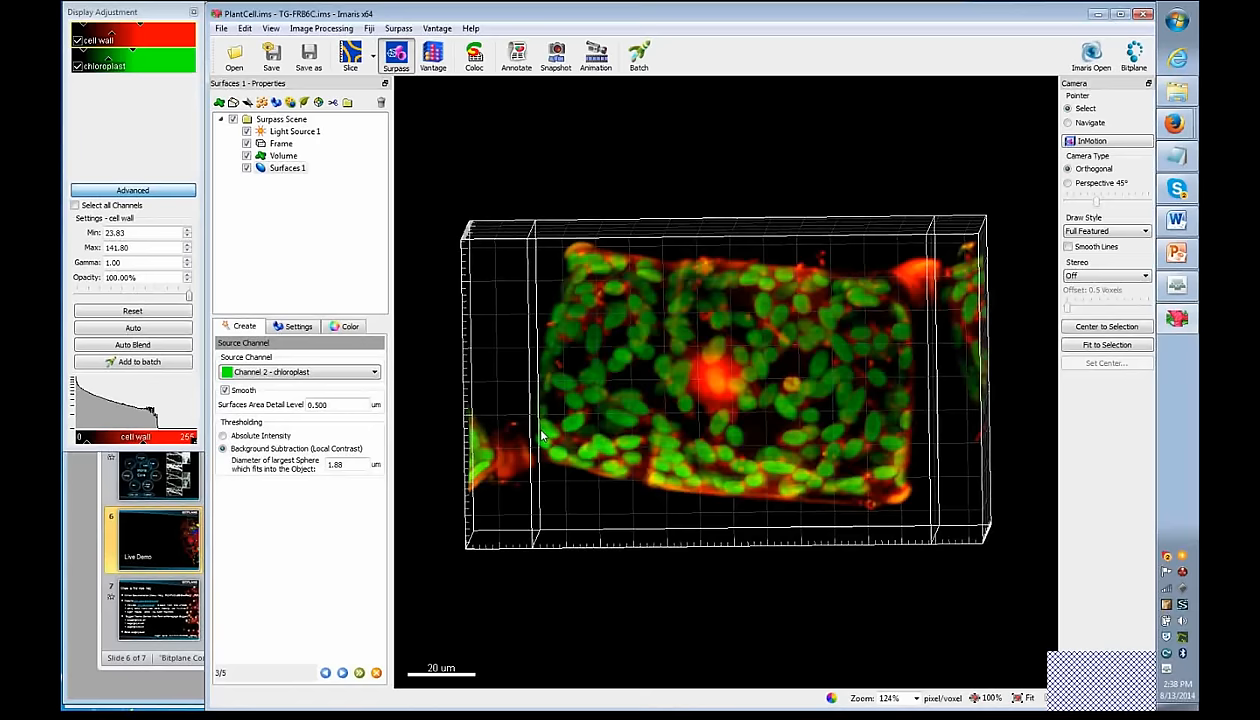
pyautogui.moveTo(345, 463); pyautogui.dragTo(294, 466)
pyautogui.write('3.5')
pyautogui.click(342, 674)
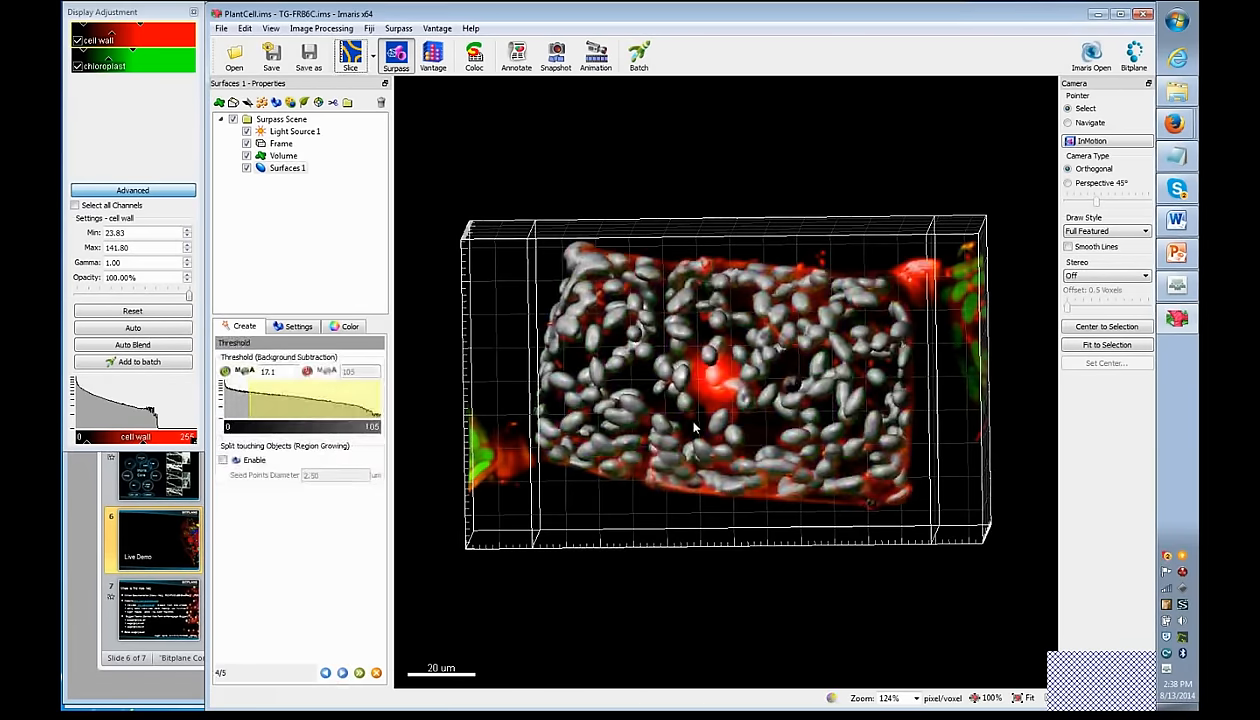
# - Hide the cell wall channel and test a higher threshold before resetting to automatic
pyautogui.press('Escape')
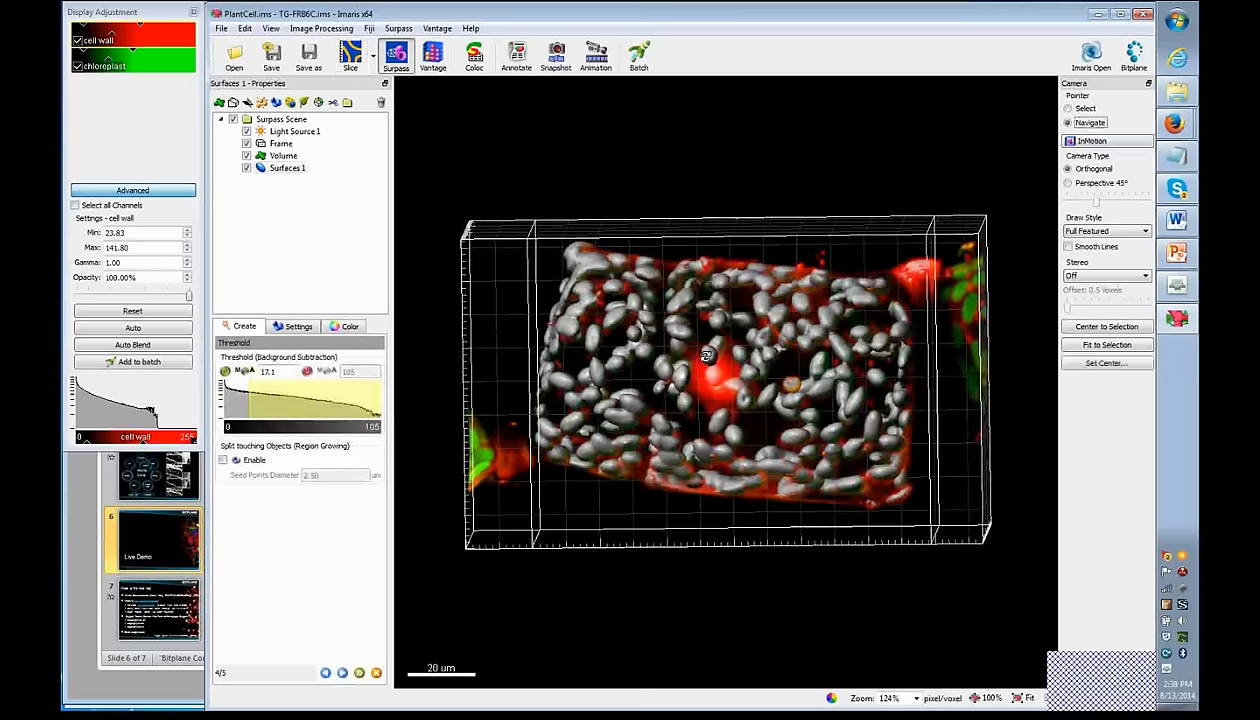
pyautogui.scroll(2, 696, 350)
pyautogui.scroll(1, 648, 466)
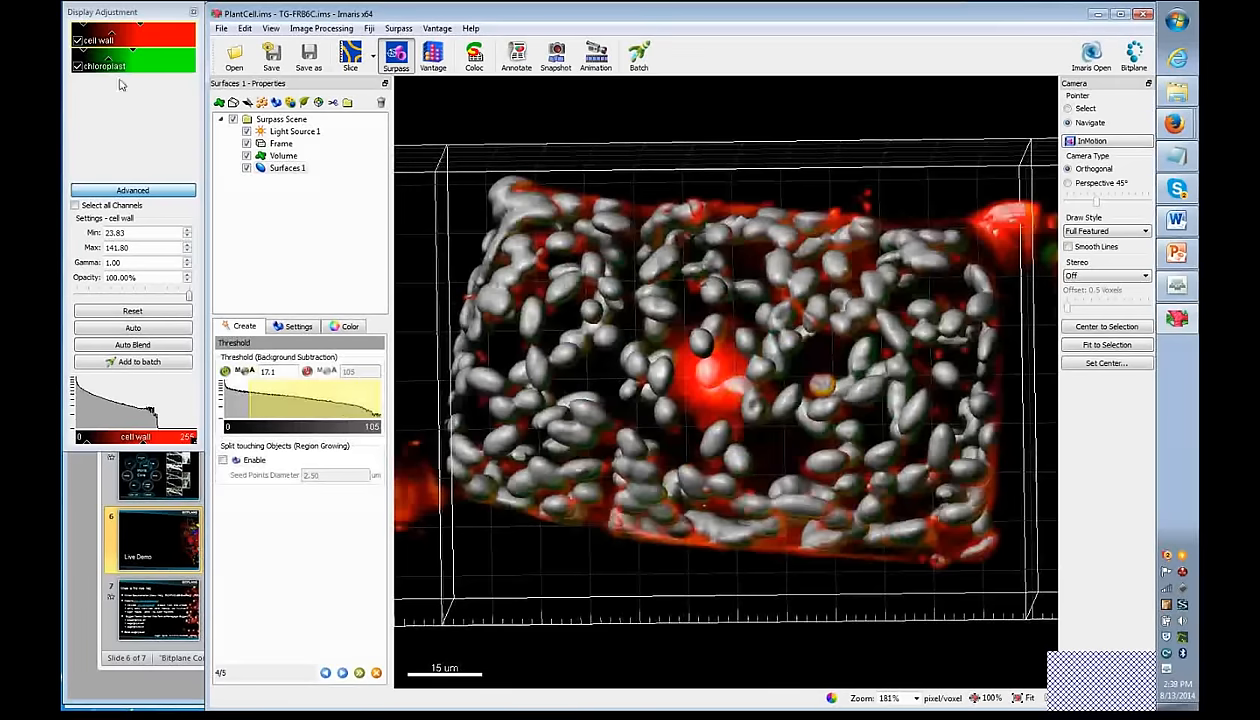
pyautogui.click(78, 41)
pyautogui.moveTo(252, 393)
pyautogui.mouseDown()
pyautogui.moveTo(288, 393)
pyautogui.moveTo(248, 393)
pyautogui.moveTo(260, 393)
pyautogui.mouseUp()
pyautogui.click(250, 372)
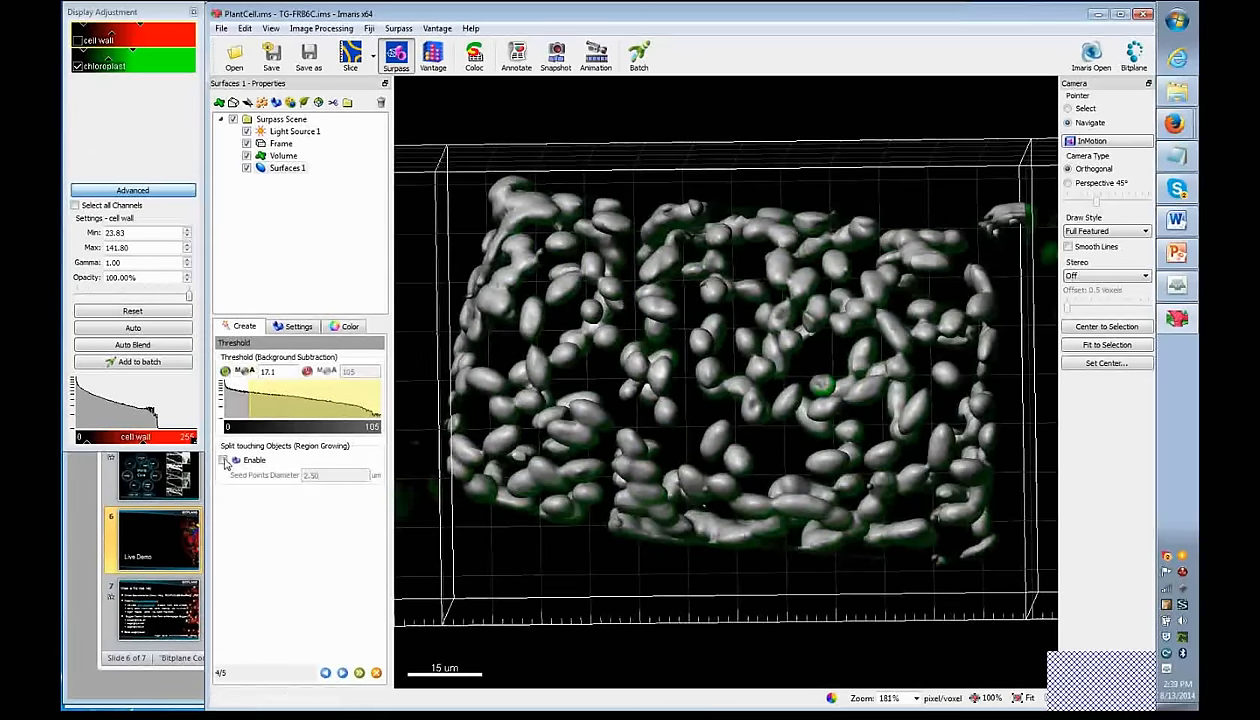
# - Raise the surface threshold to 19.4 and split touching objects with 3.5 µm seed points
pyautogui.scroll(5, 706, 464)
pyautogui.moveTo(809, 397); pyautogui.dragTo(829, 343)
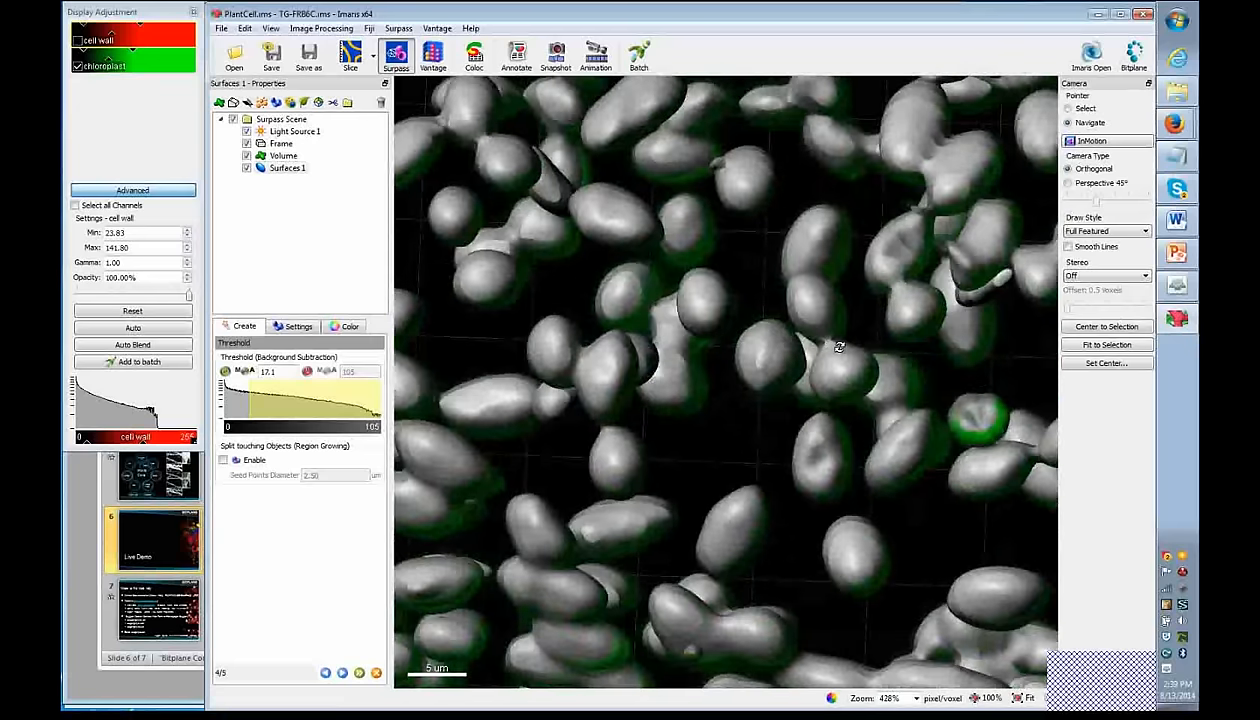
pyautogui.moveTo(599, 368); pyautogui.dragTo(617, 421)
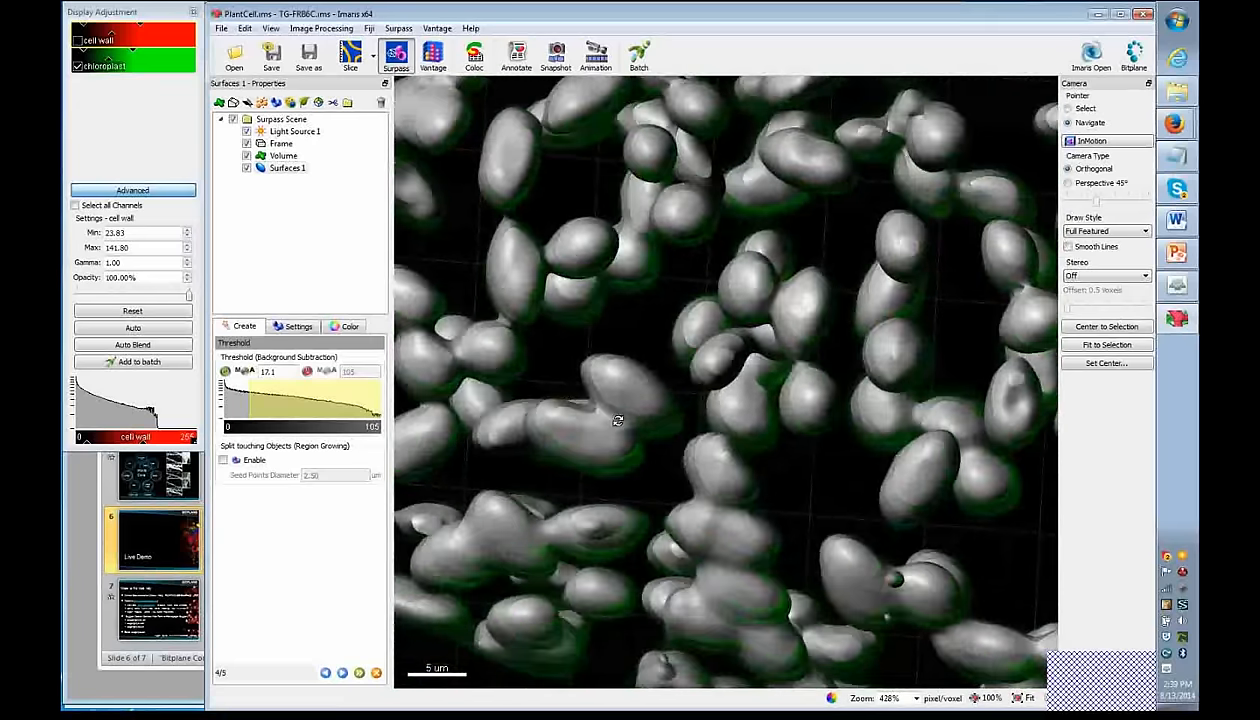
pyautogui.scroll(-2, 617, 421)
pyautogui.scroll(2, 617, 421)
pyautogui.scroll(-4, 617, 421)
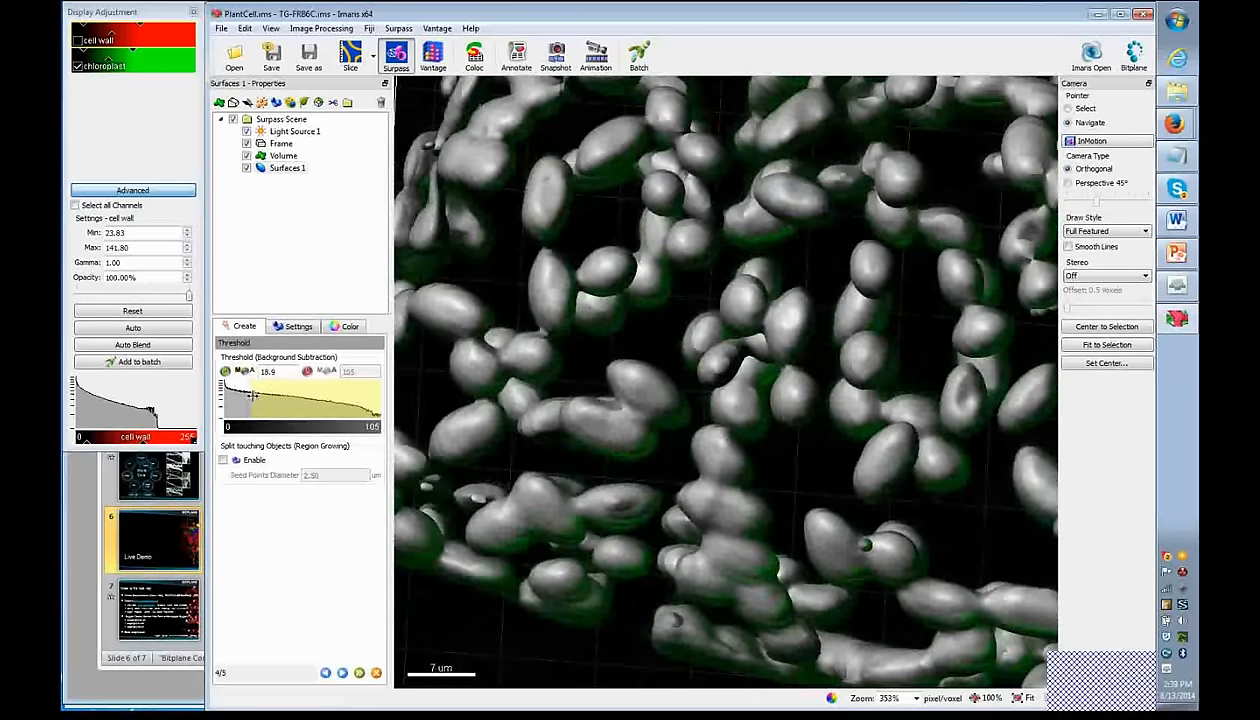
pyautogui.moveTo(249, 401); pyautogui.dragTo(253, 402)
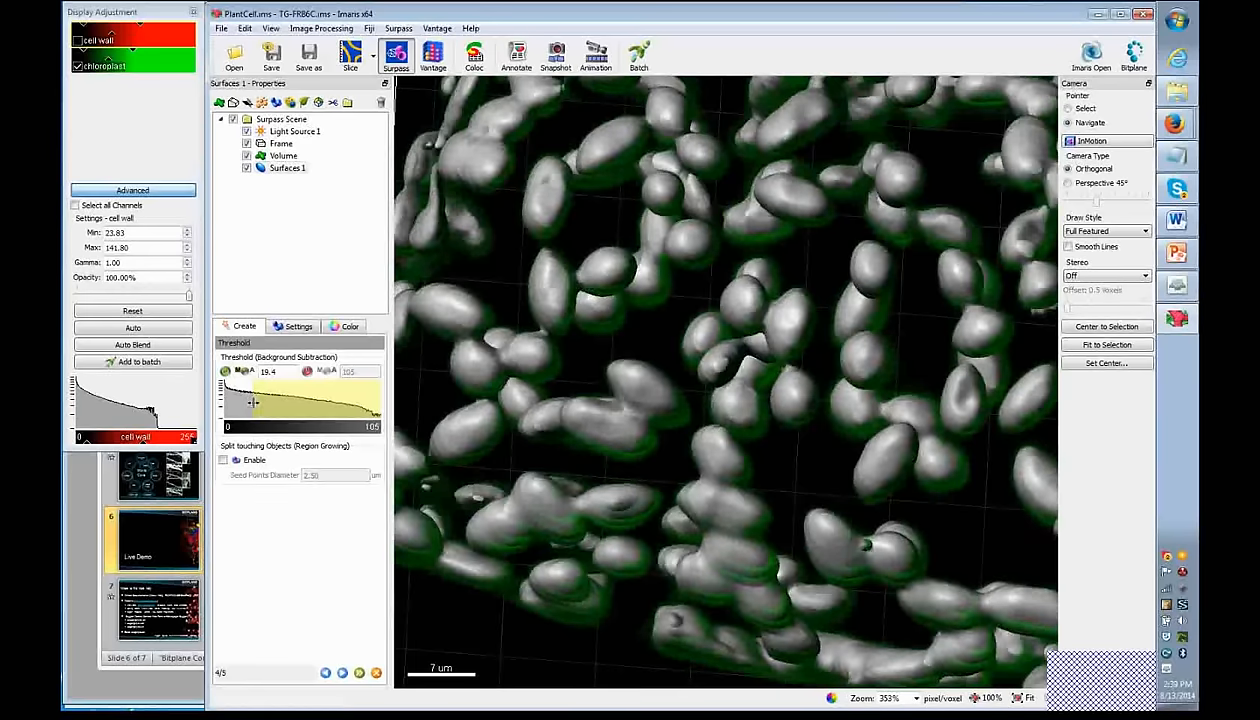
pyautogui.click(224, 460)
pyautogui.doubleClick(336, 476)
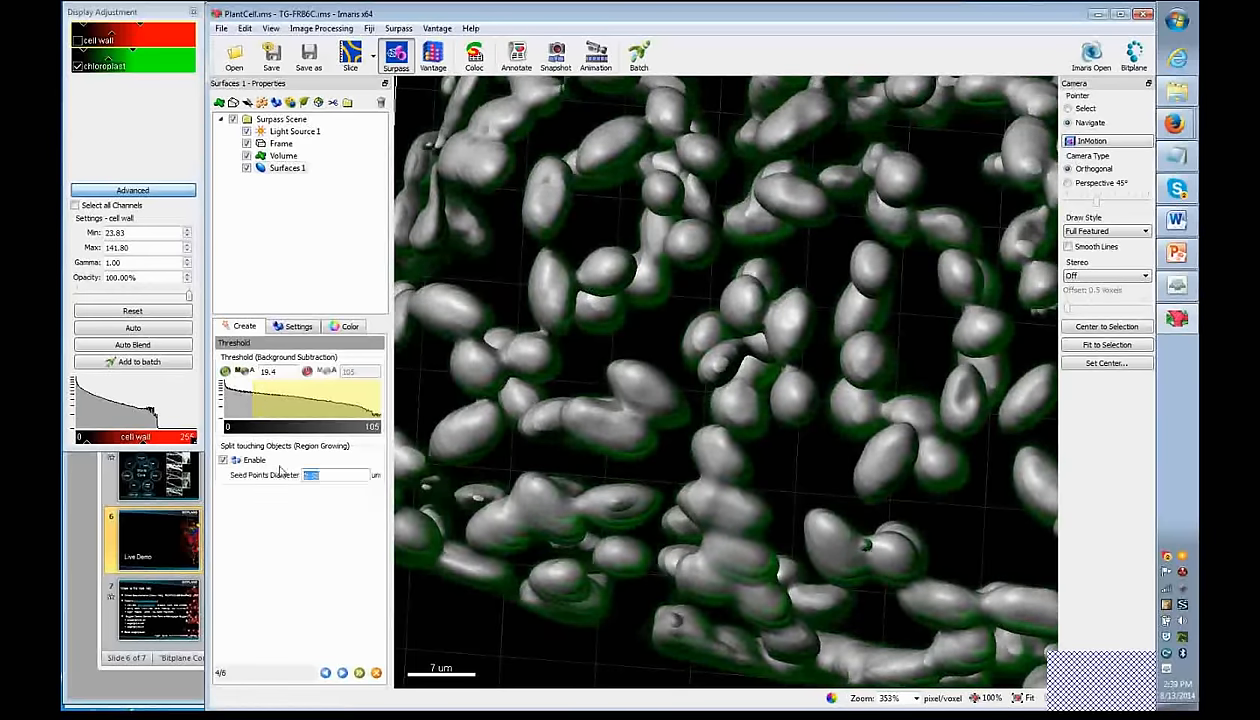
pyautogui.write('3.5')
# - Compute seed points, keeping 221 of 704, and inspect the seed spheres in 3D
pyautogui.click(342, 673)
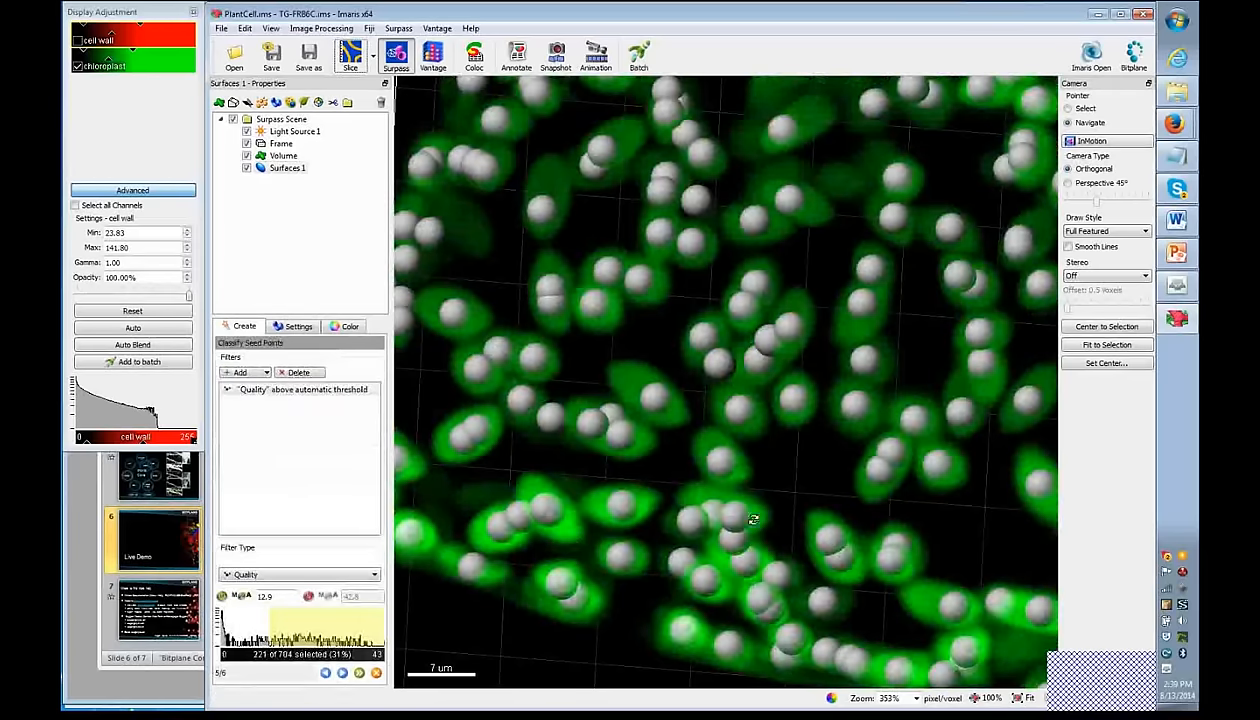
pyautogui.scroll(-3, 793, 419)
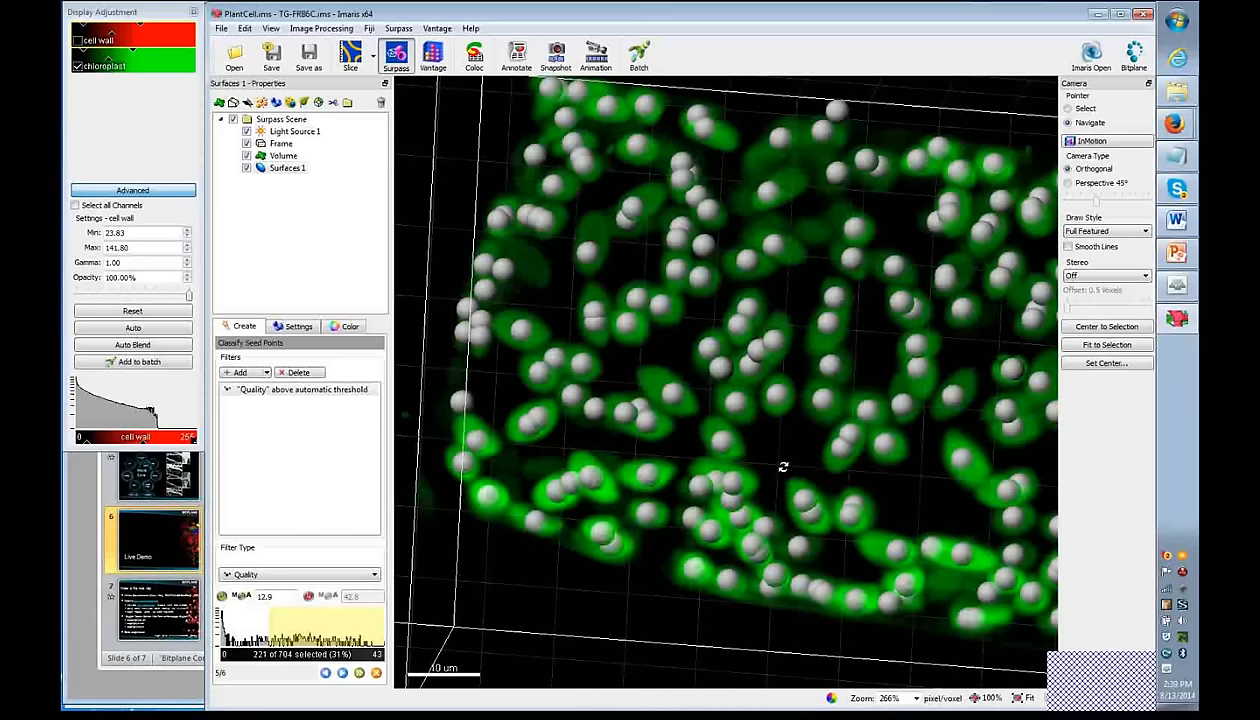
pyautogui.moveTo(829, 397); pyautogui.dragTo(740, 467, button='right')
pyautogui.moveTo(740, 467); pyautogui.dragTo(883, 446)
pyautogui.moveTo(721, 510); pyautogui.dragTo(770, 513, button='right')
pyautogui.moveTo(769, 513); pyautogui.dragTo(815, 555)
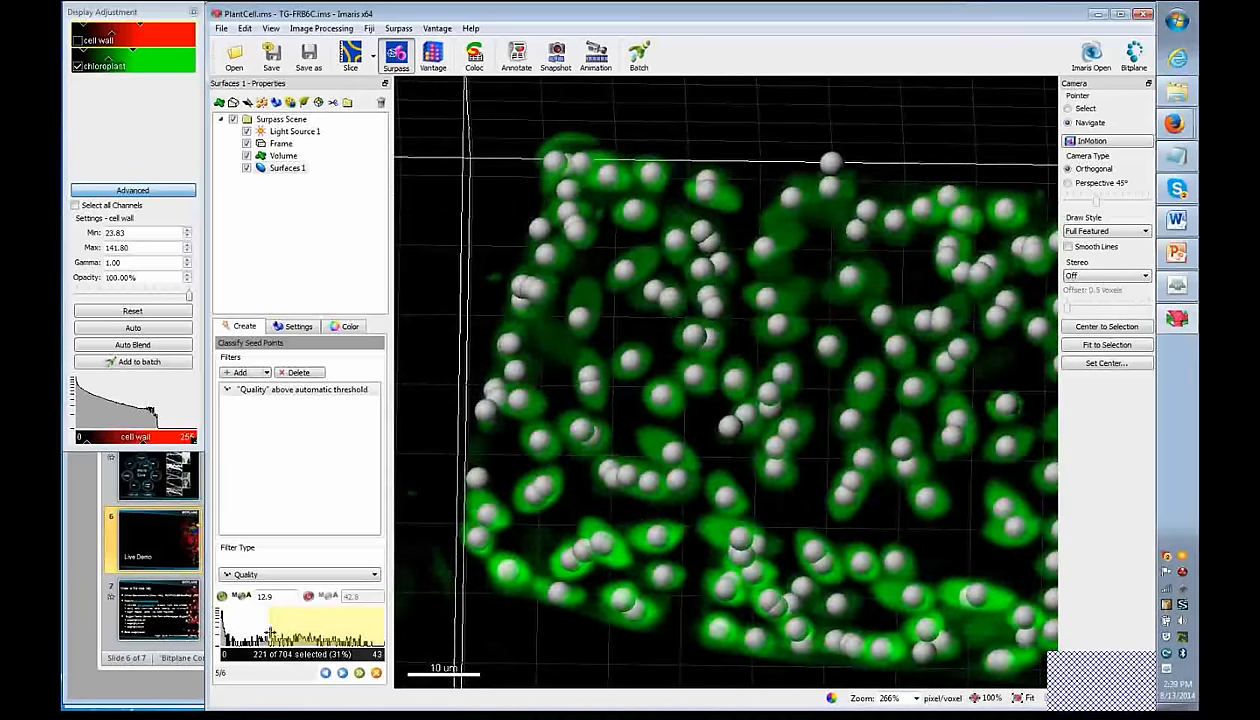
pyautogui.moveTo(722, 535); pyautogui.dragTo(690, 520)
# - Compute the seed-split surfaces, keep only objects above 199 voxels, and finish Surfaces 1
pyautogui.click(342, 668)
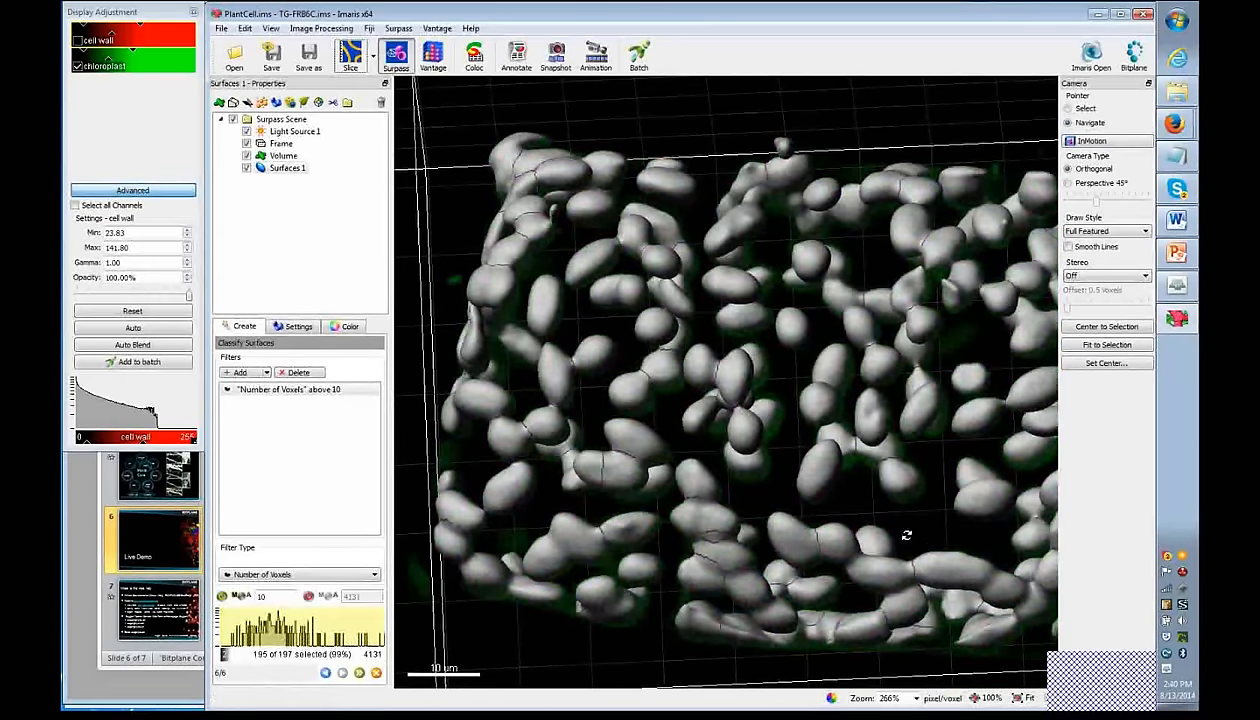
pyautogui.scroll(3, 906, 535)
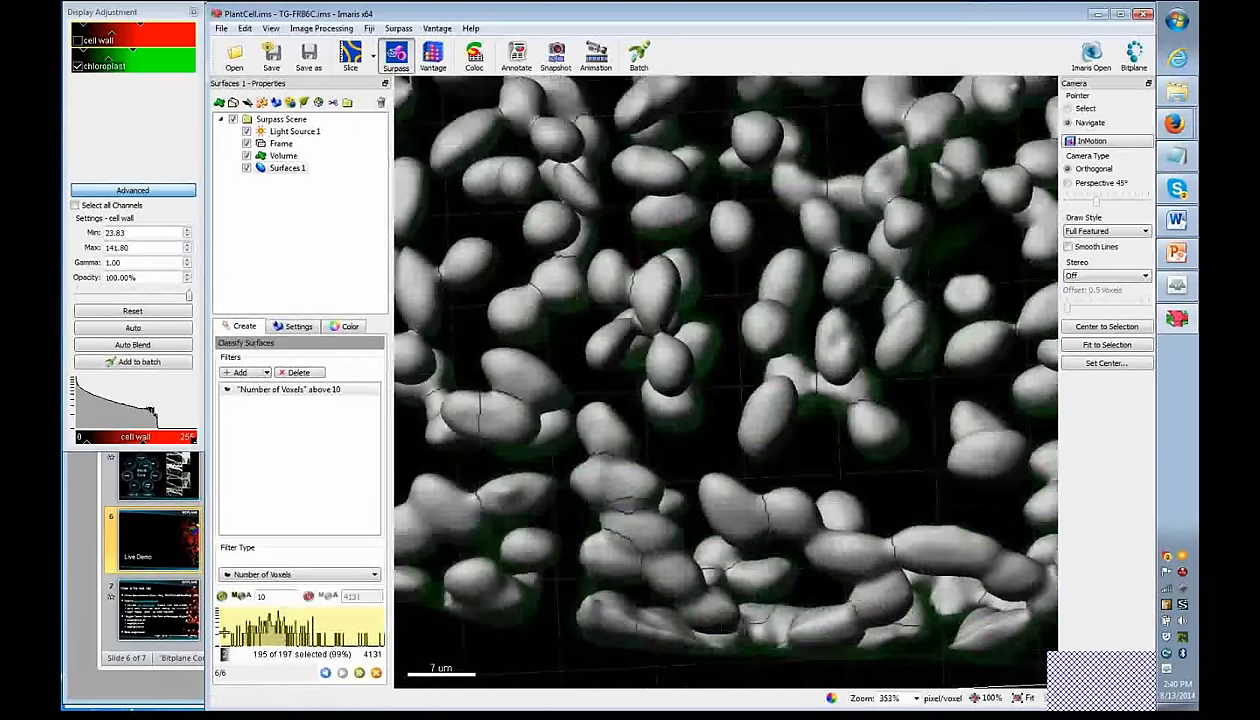
pyautogui.moveTo(221, 630); pyautogui.dragTo(228, 631)
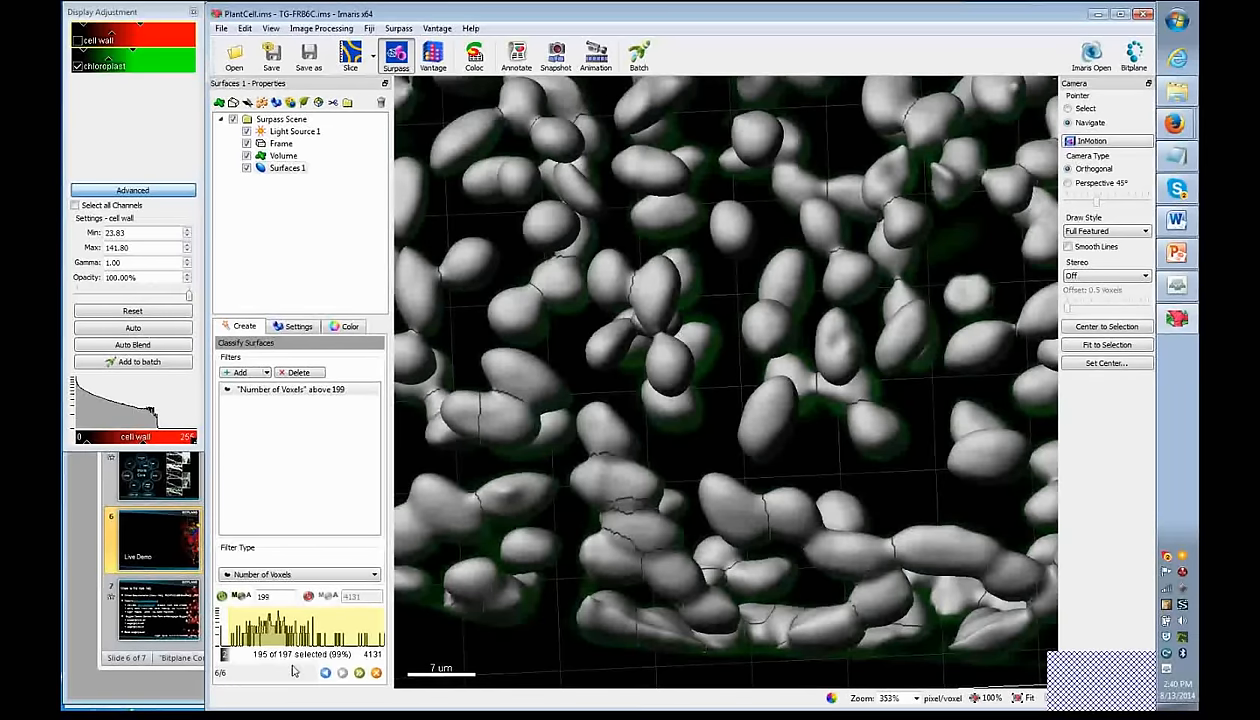
pyautogui.click(376, 672)
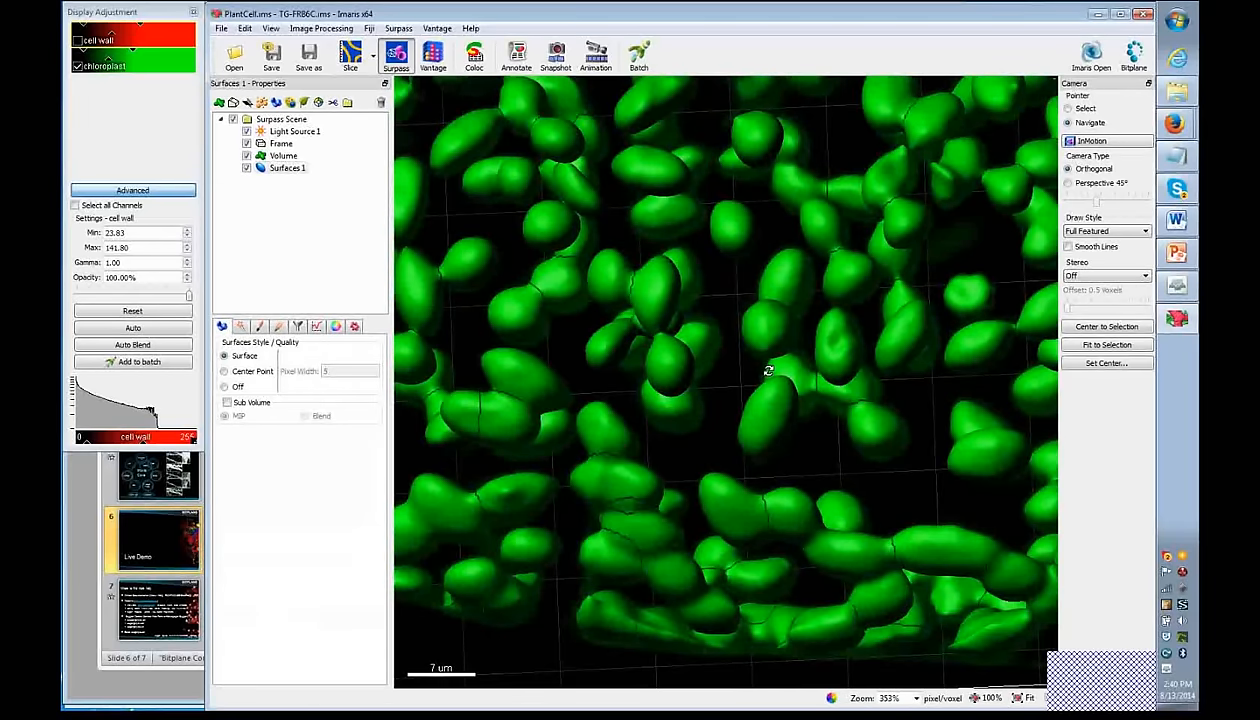
# - Zoom out and tilt the scene, then create a Vantage plot of Surfaces 1 coloured by Area
pyautogui.scroll(-4, 670, 362)
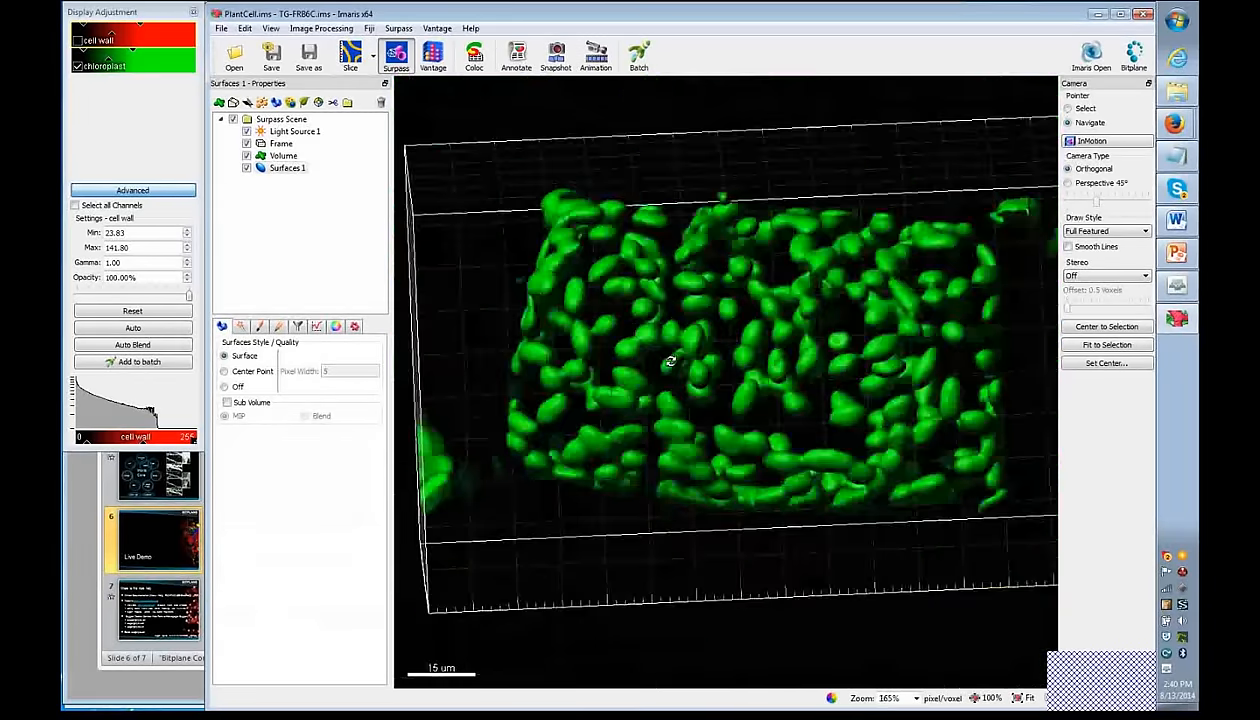
pyautogui.scroll(-1, 759, 310)
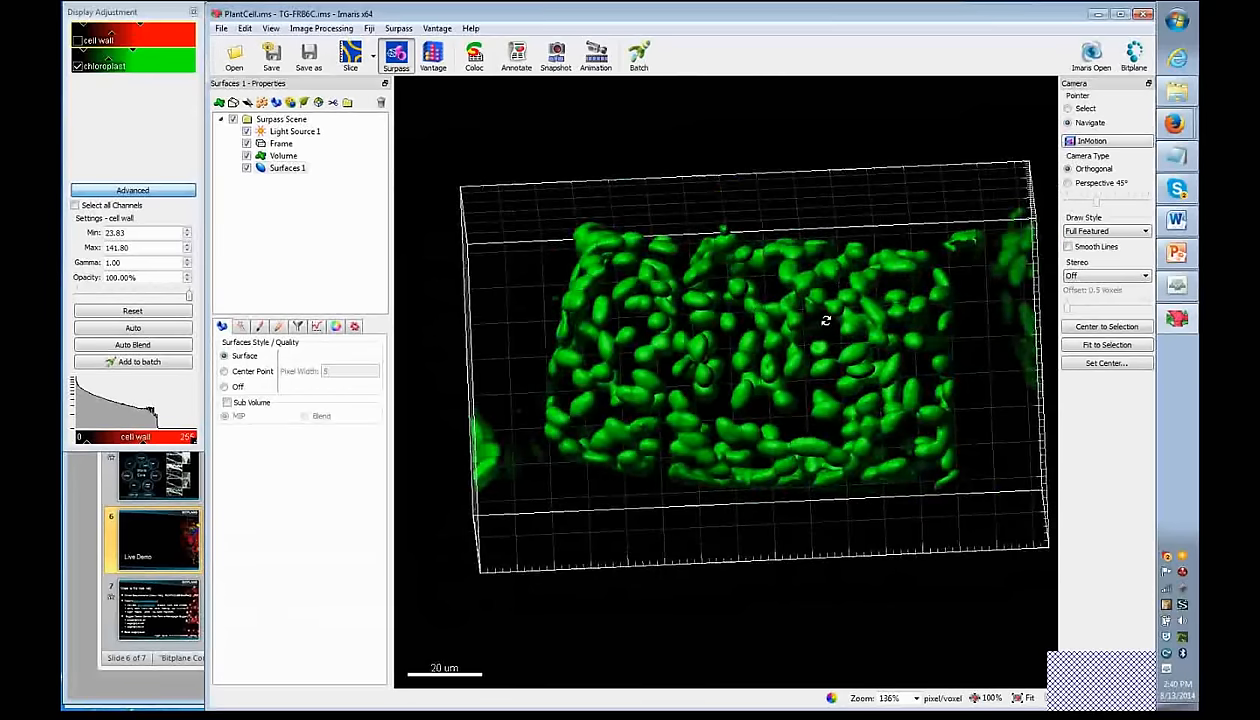
pyautogui.moveTo(740, 368); pyautogui.dragTo(783, 400)
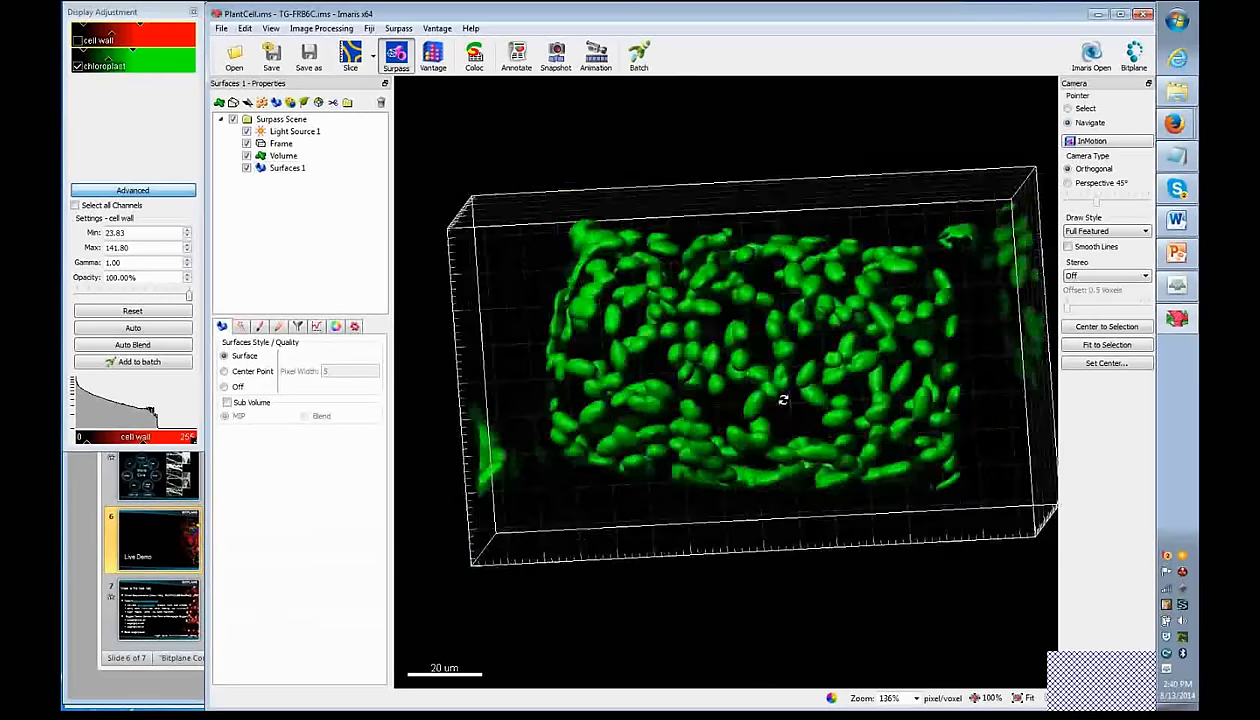
pyautogui.click(433, 60)
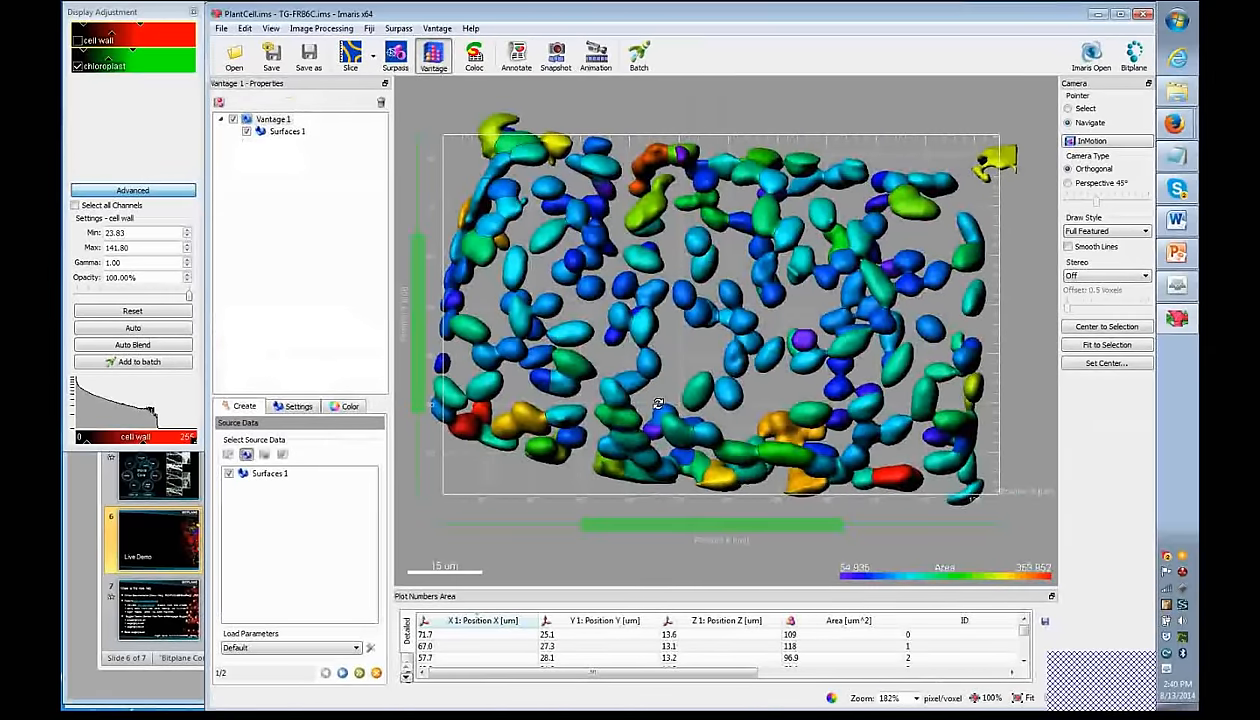
# - Switch Vantage 1 to a Perspective 45° camera and advance to the Plot Setup page
pyautogui.scroll(-3, 712, 370)
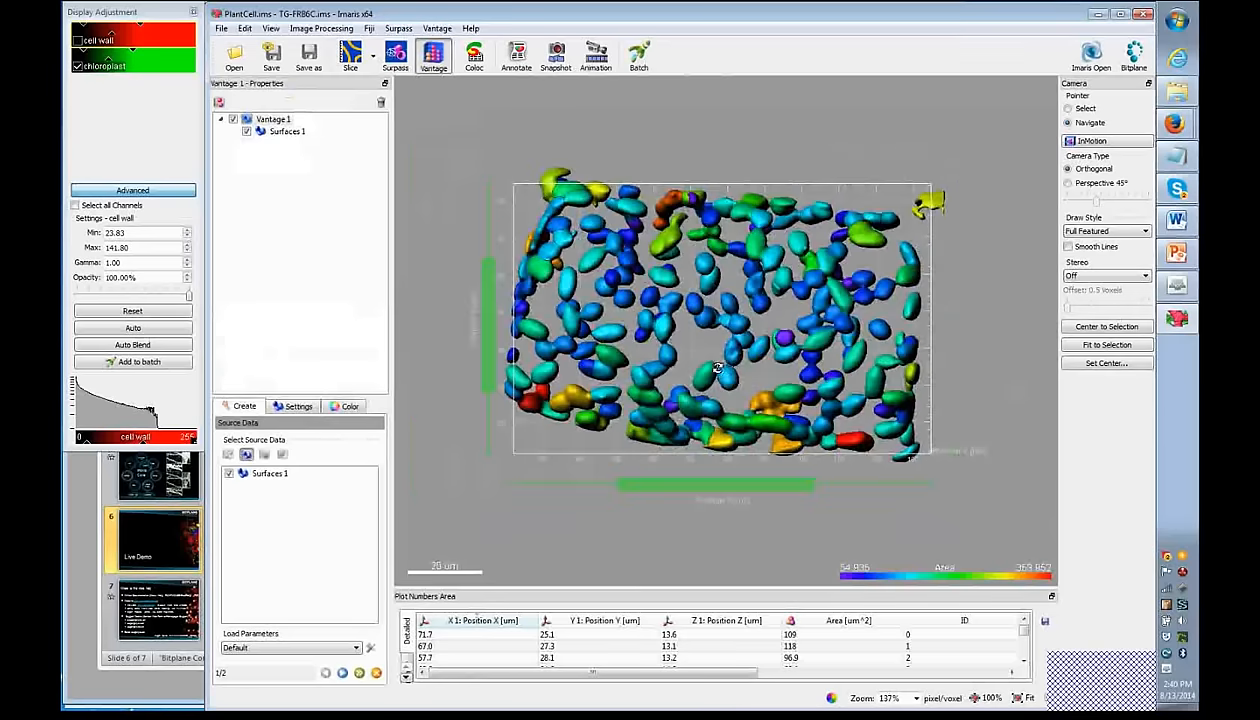
pyautogui.moveTo(705, 362); pyautogui.dragTo(713, 275)
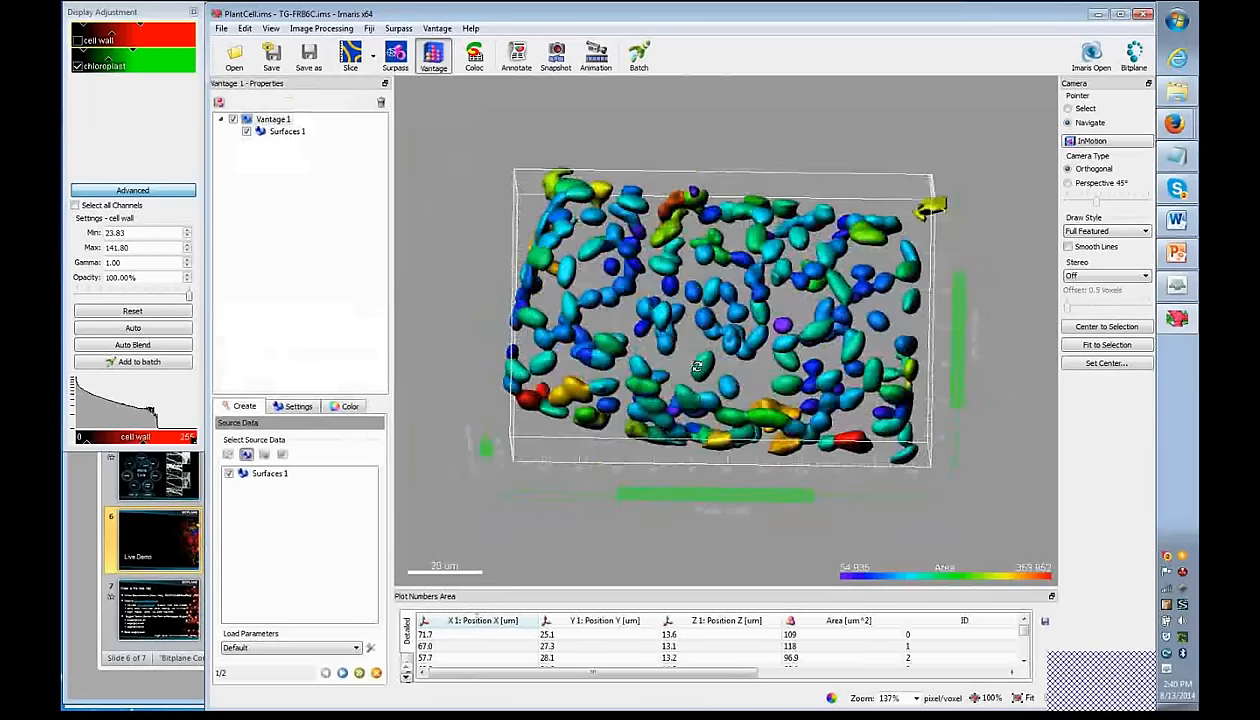
pyautogui.click(1070, 183)
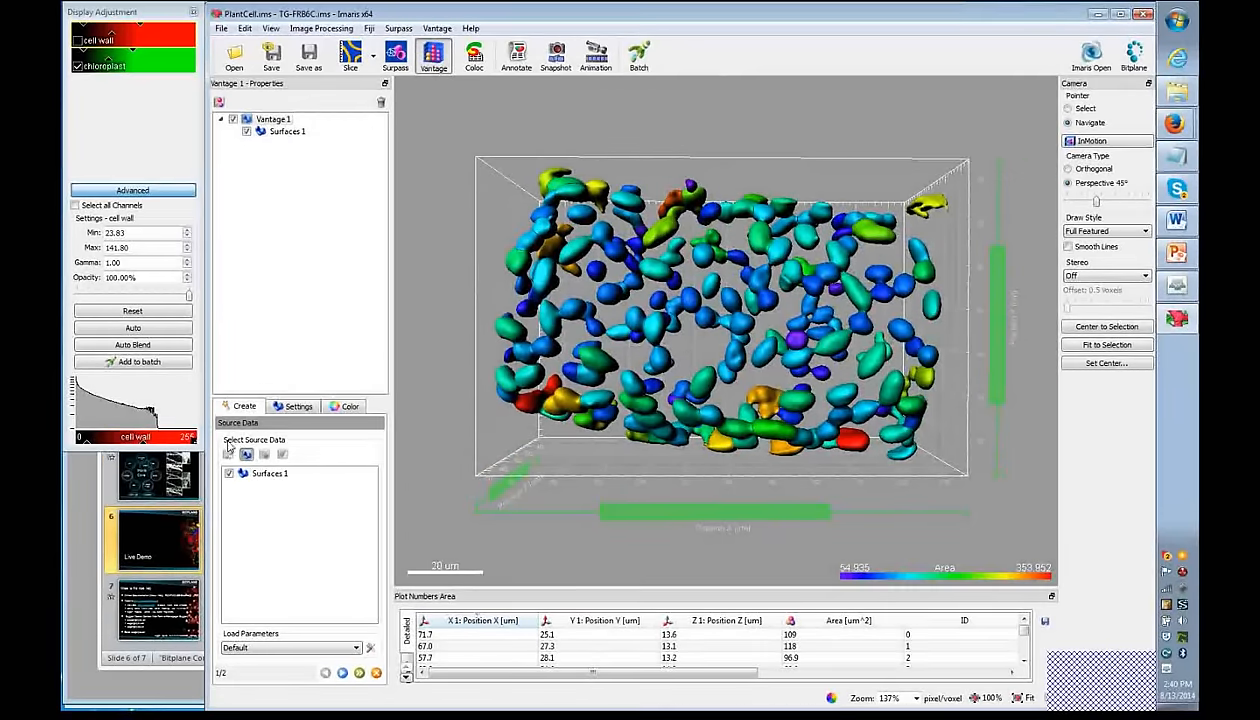
pyautogui.click(342, 672)
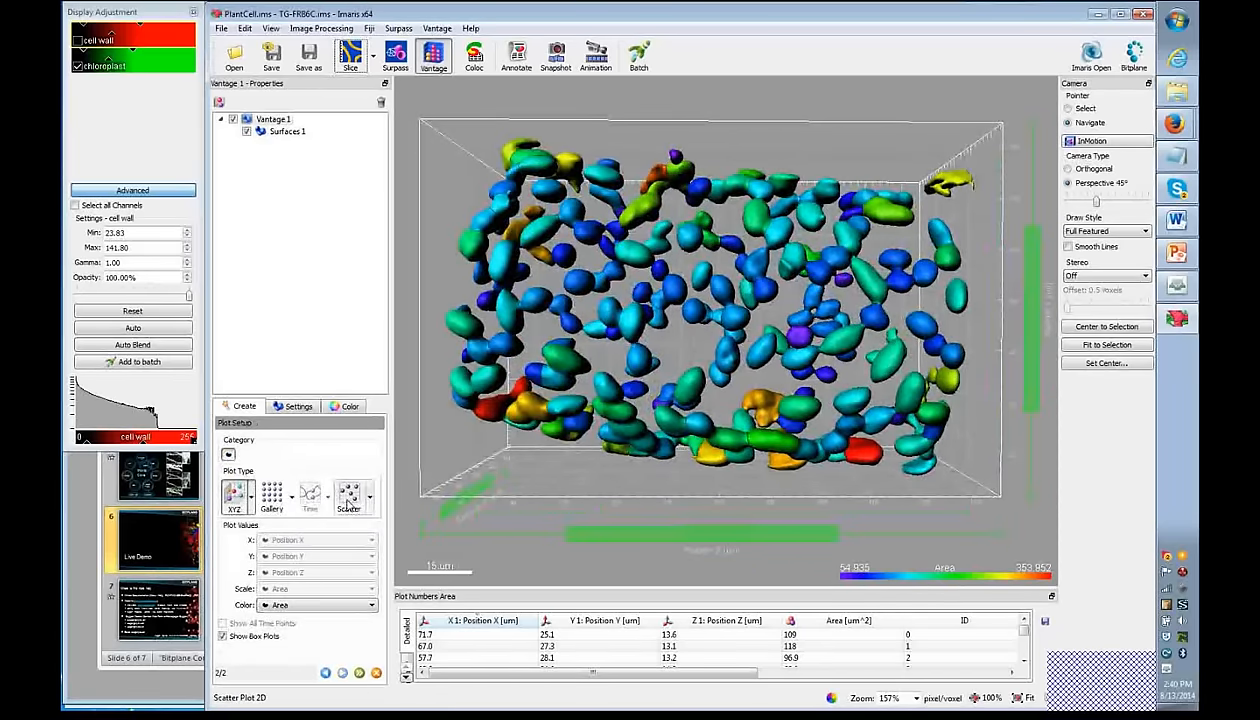
# - Show the chloroplasts as a Gallery plot sorted by Number of Voxels, framing it in view
pyautogui.click(272, 497)
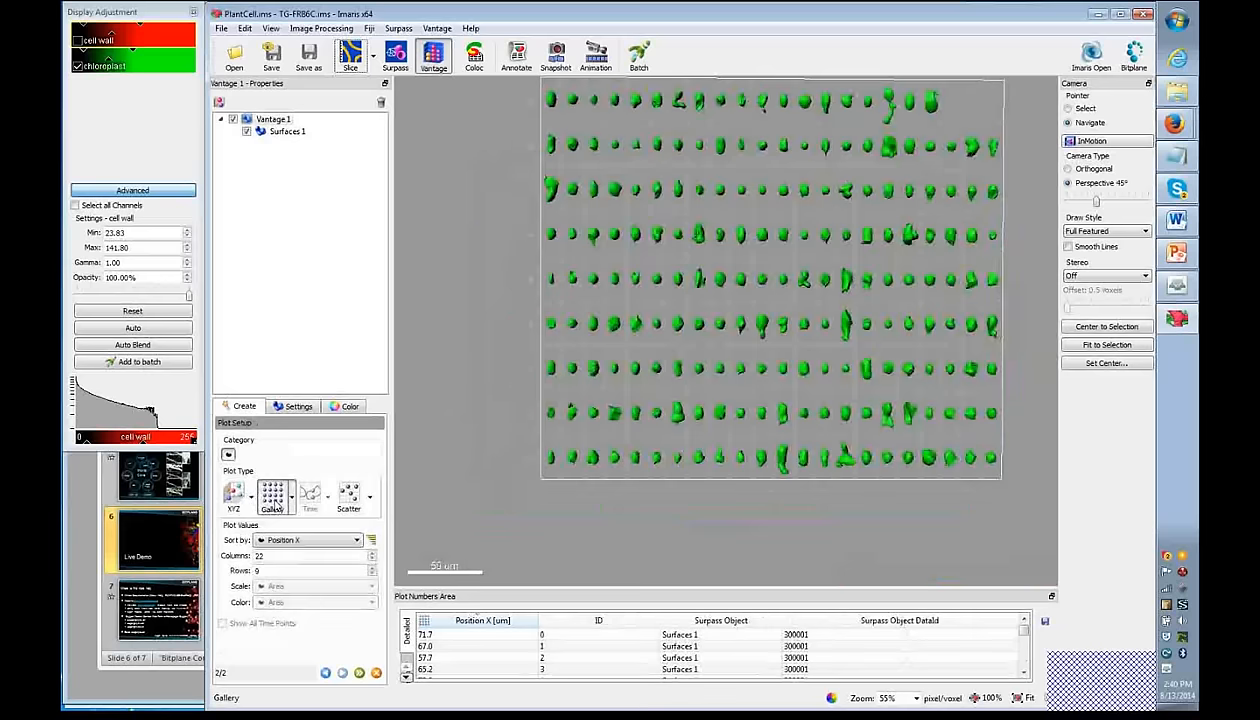
pyautogui.scroll(-1, 750, 317)
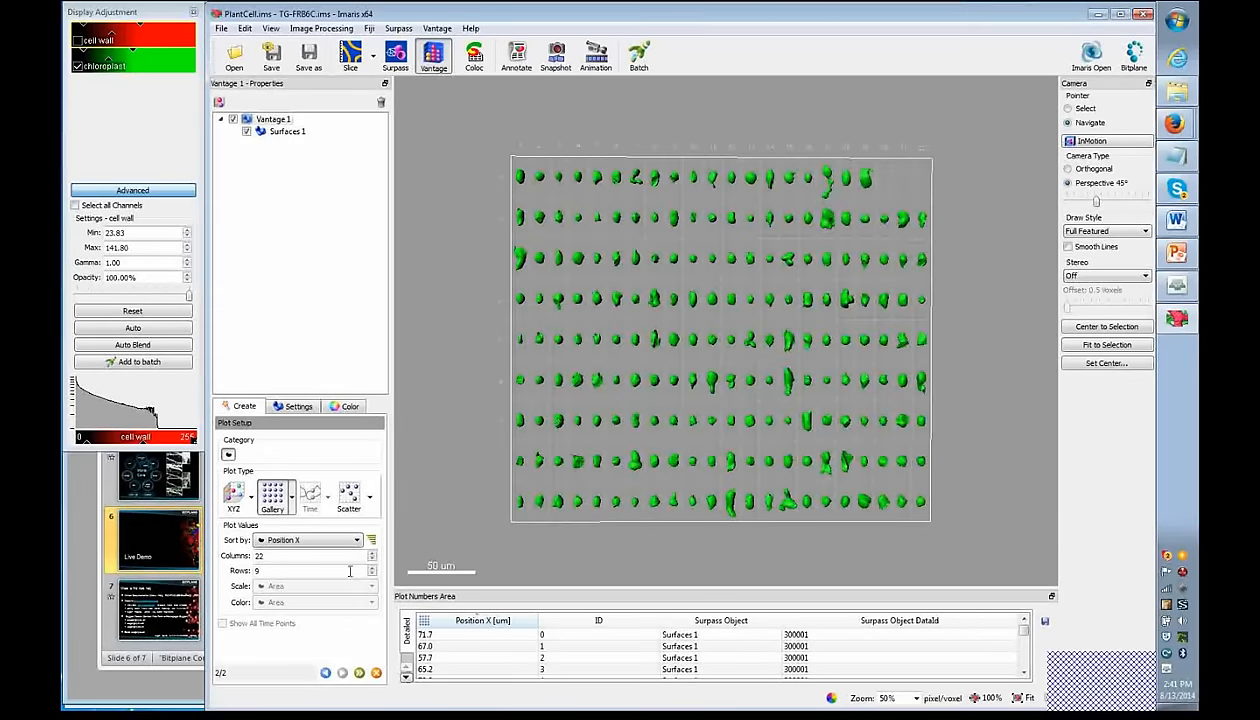
pyautogui.scroll(-1, 329, 542)
pyautogui.click(329, 542)
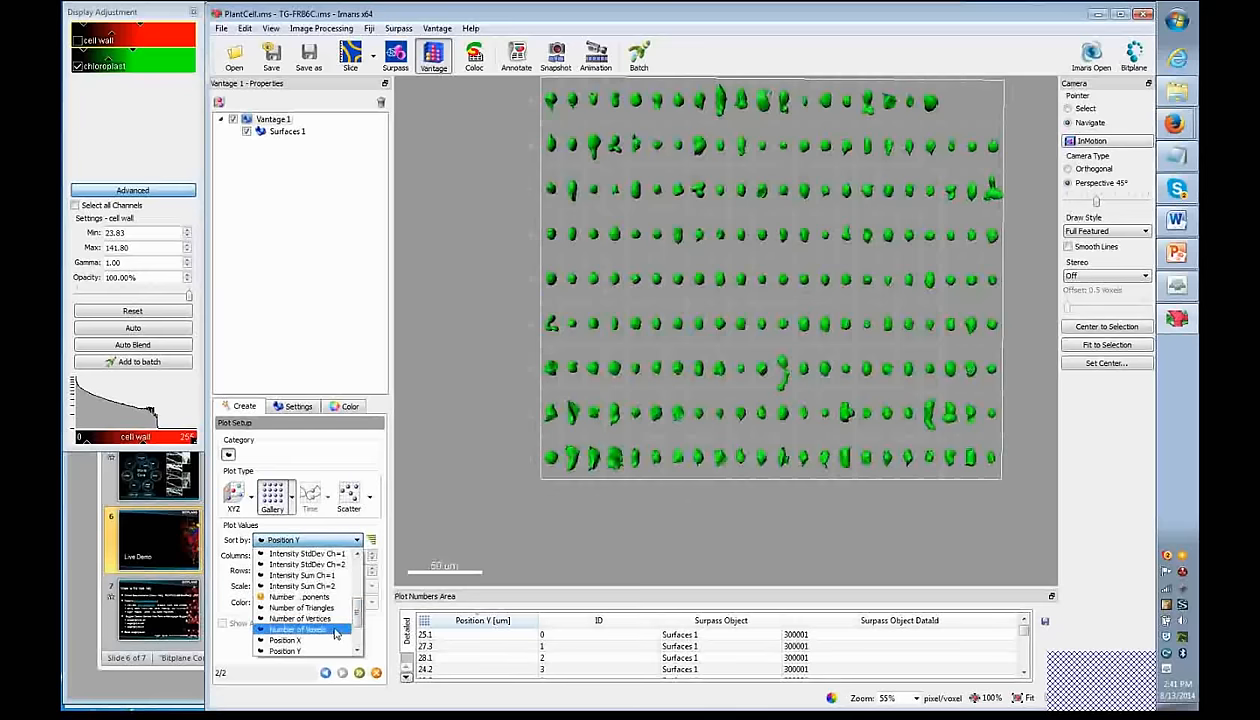
pyautogui.click(330, 629)
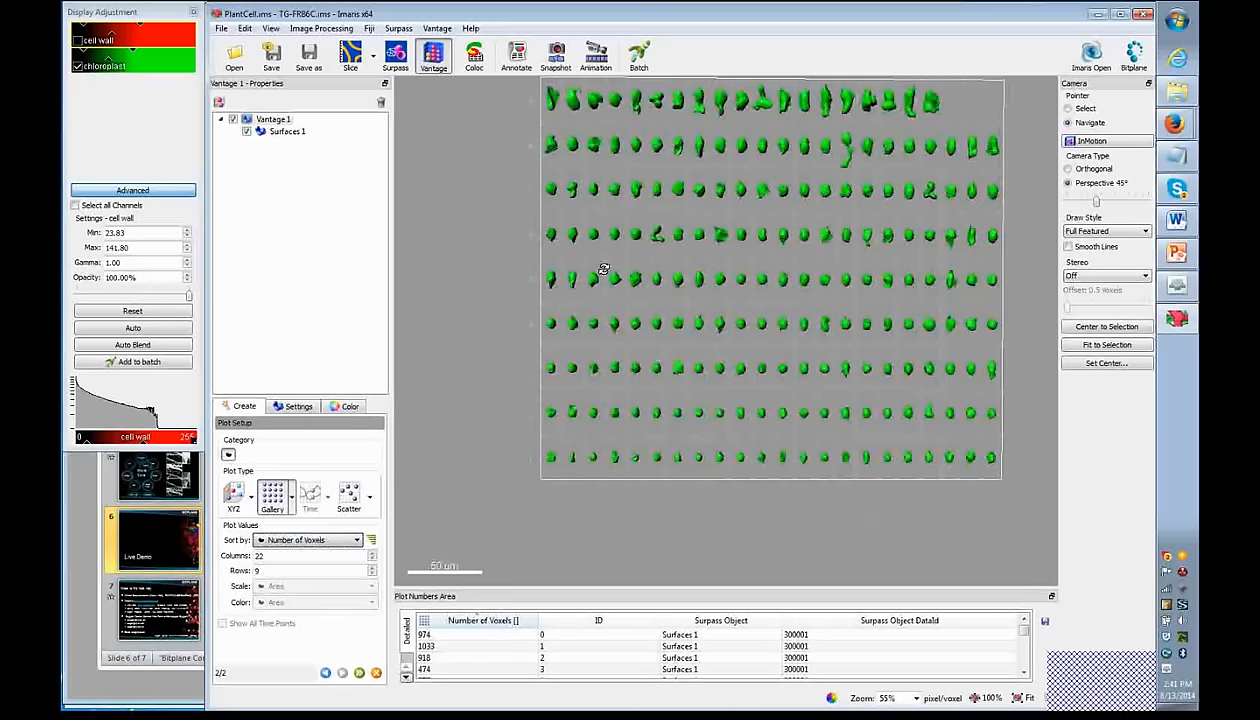
pyautogui.moveTo(718, 191); pyautogui.dragTo(693, 265, button='right')
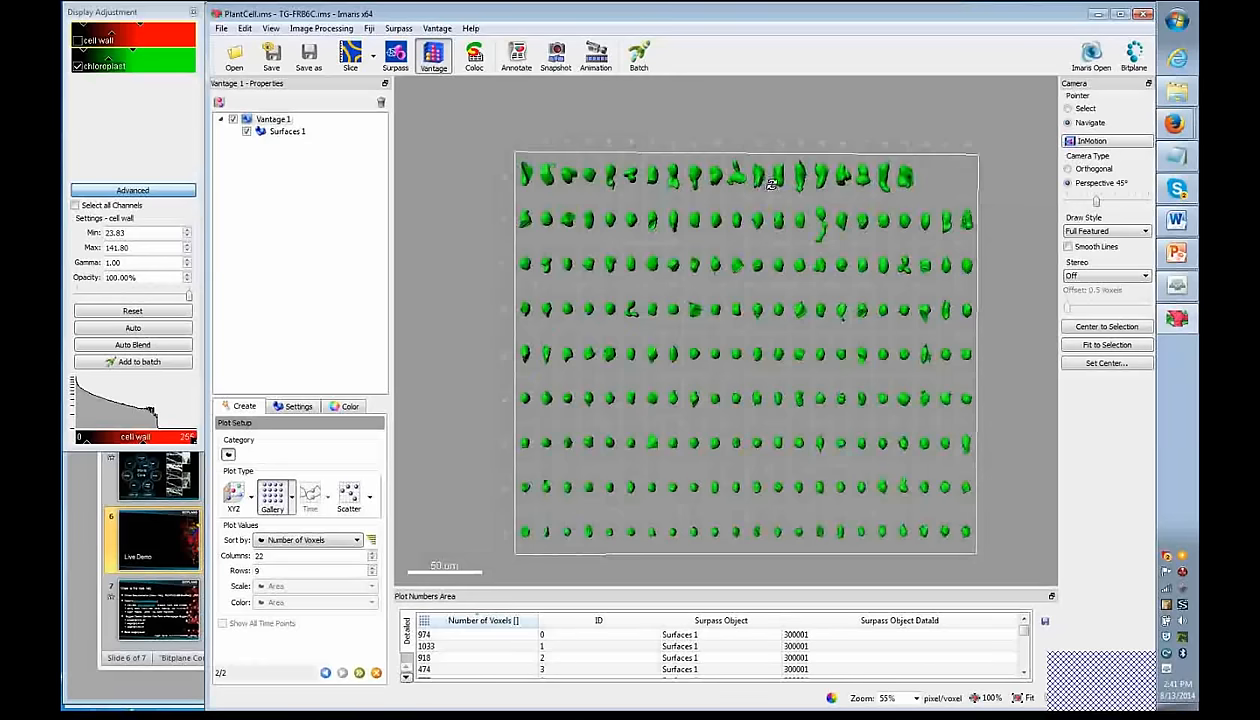
pyautogui.scroll(-1, 940, 170)
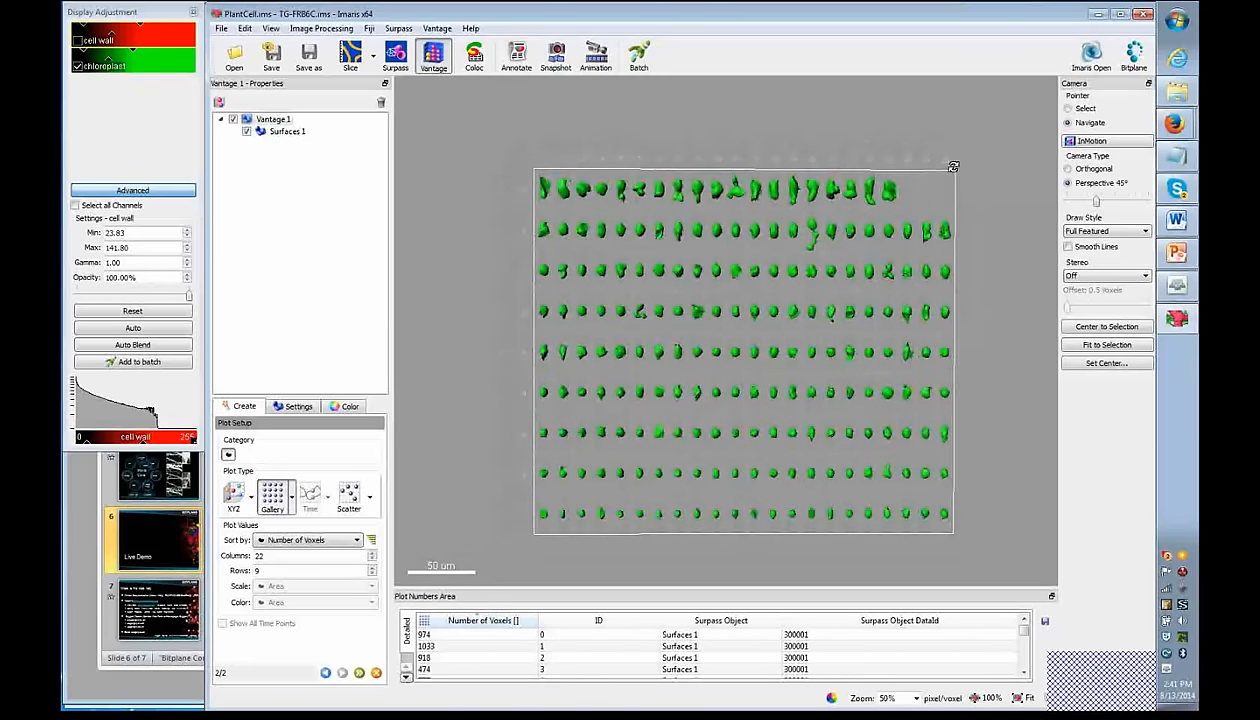
# - Select the last three objects in the gallery's top row and view them in Surpass
pyautogui.click(1079, 109)
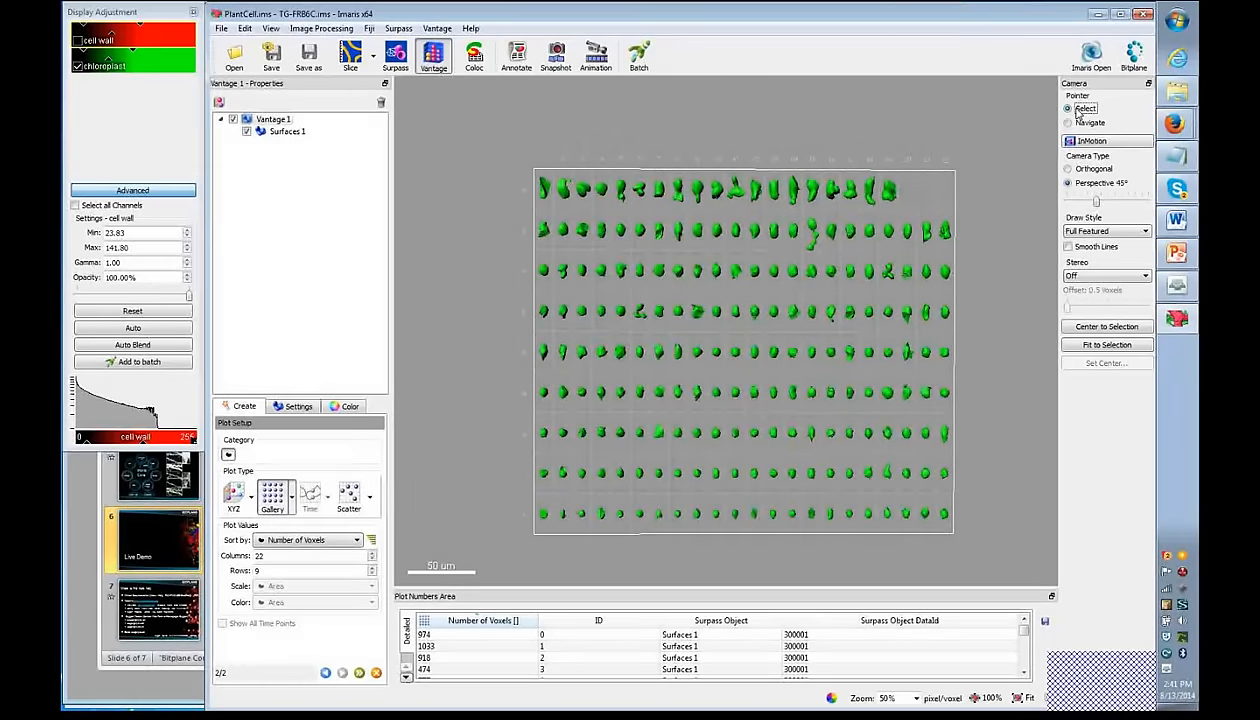
pyautogui.click(885, 191)
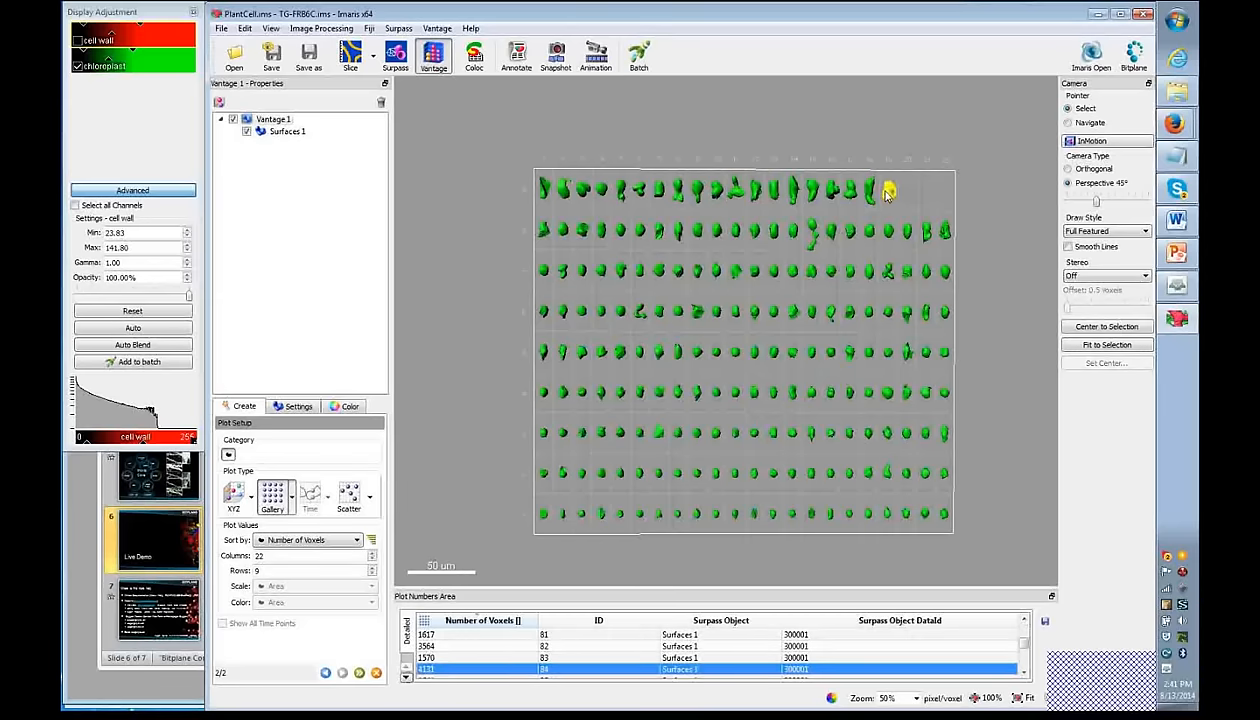
pyautogui.keyDown('ctrl'); pyautogui.click(869, 191); pyautogui.keyUp('ctrl')
pyautogui.keyDown('ctrl'); pyautogui.click(852, 194); pyautogui.keyUp('ctrl')
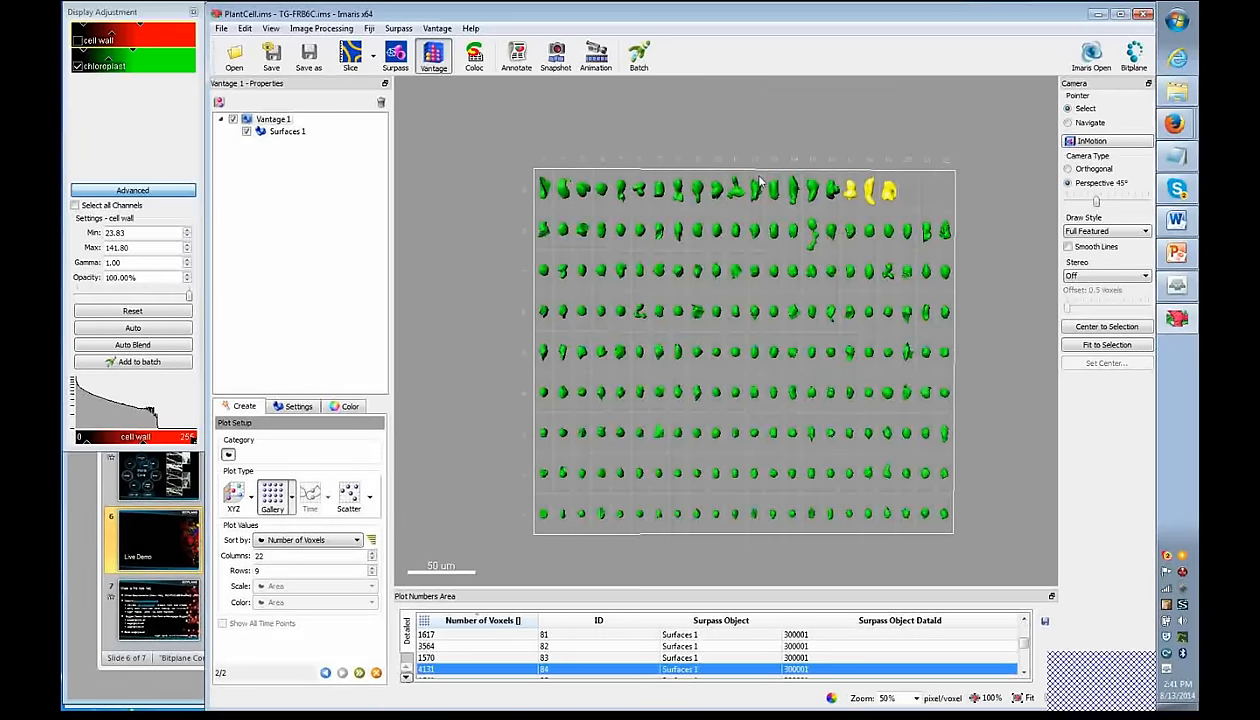
pyautogui.click(397, 60)
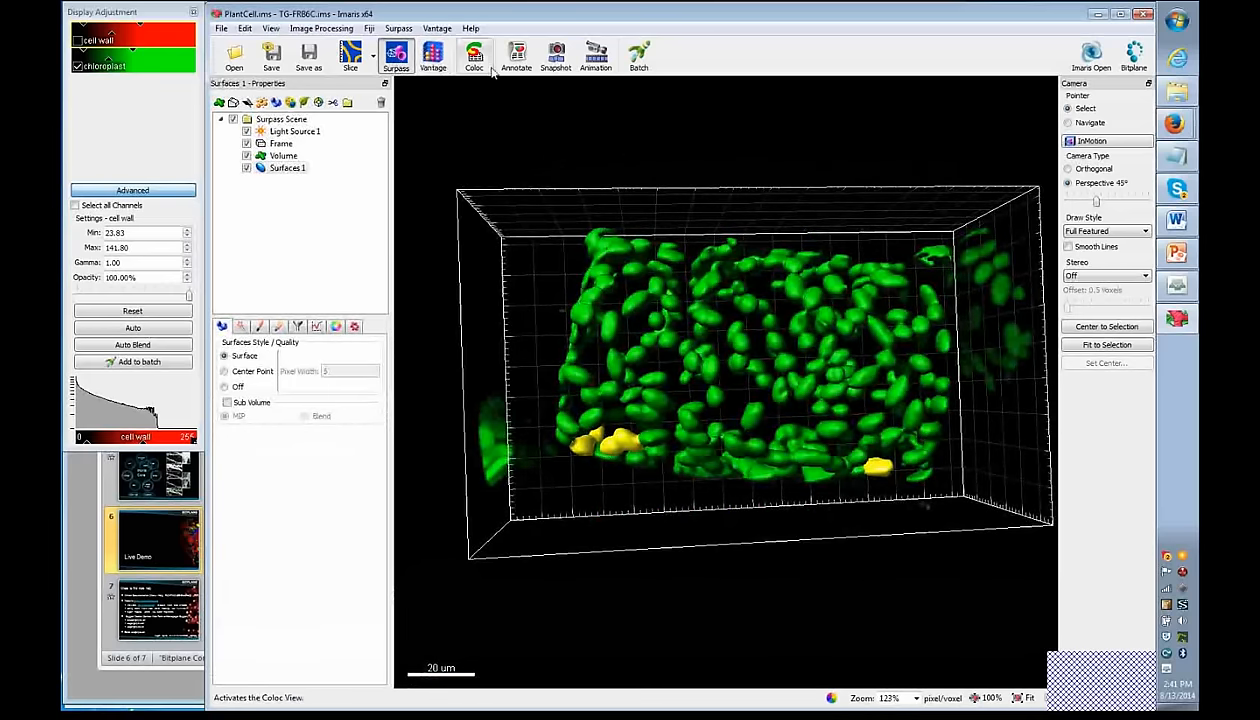
pyautogui.click(436, 58)
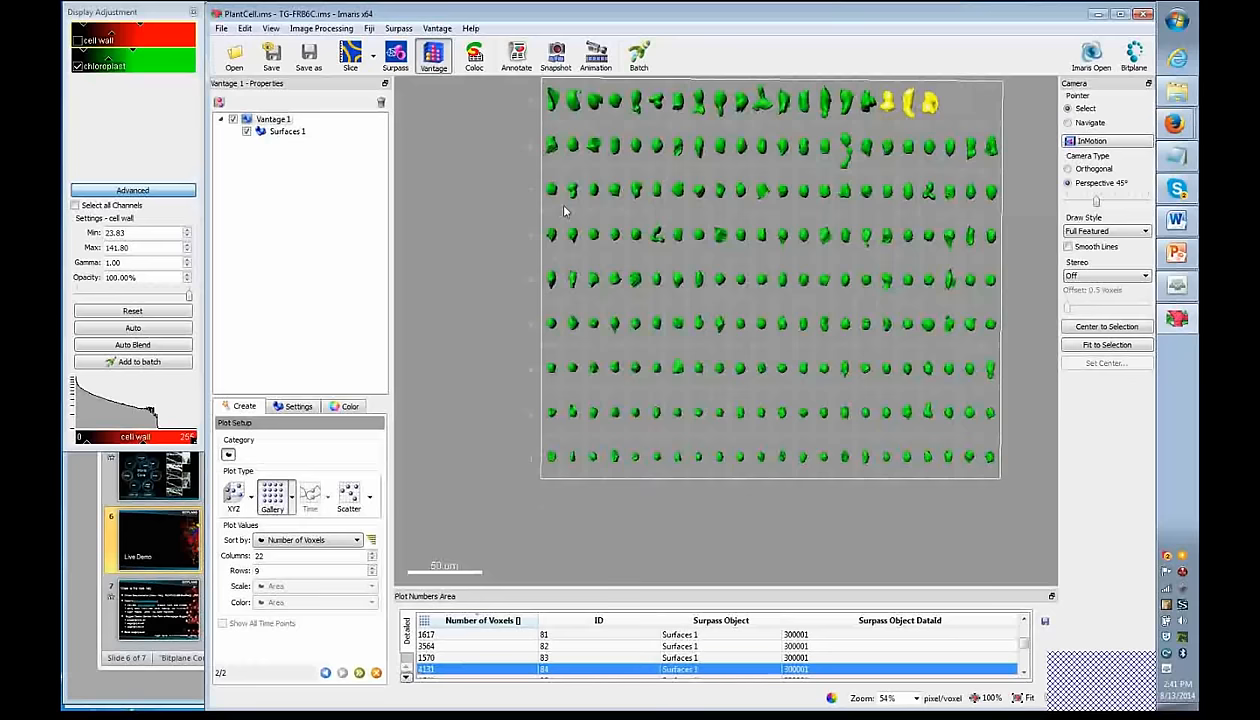
# - Make it an Area-versus-Volume scatter plot coloured by Intensity Max Ch=1
pyautogui.click(349, 497)
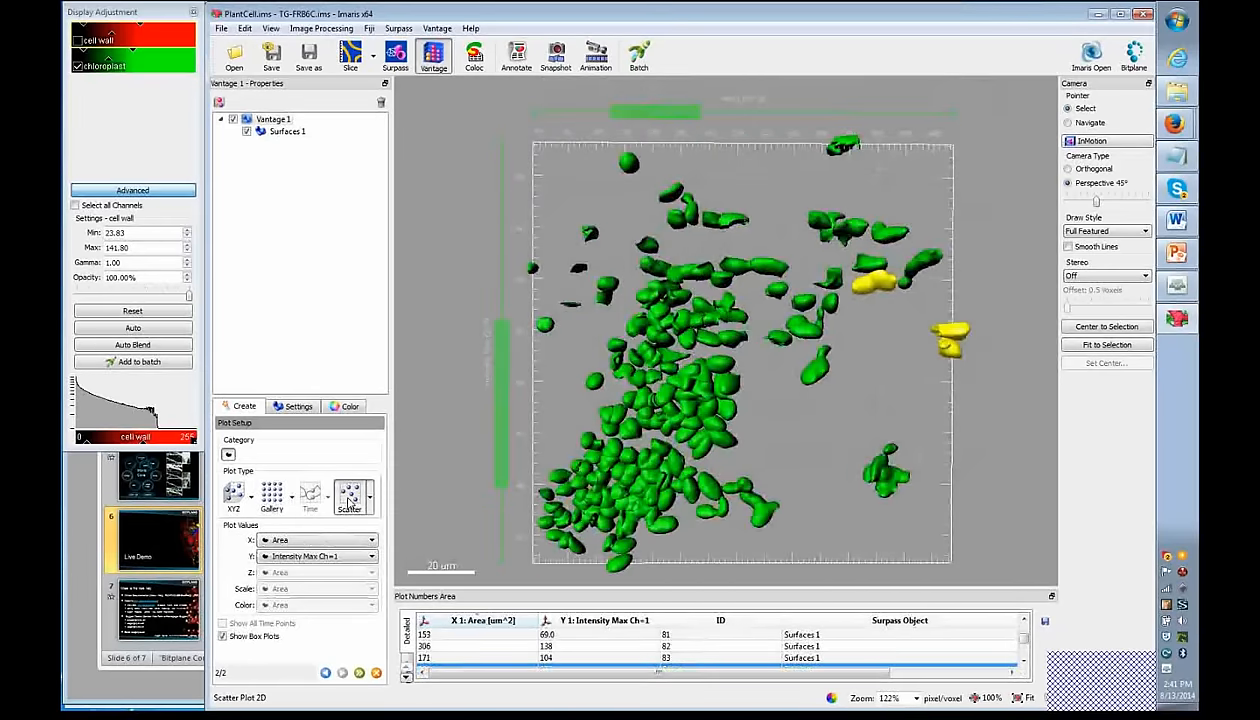
pyautogui.click(371, 556)
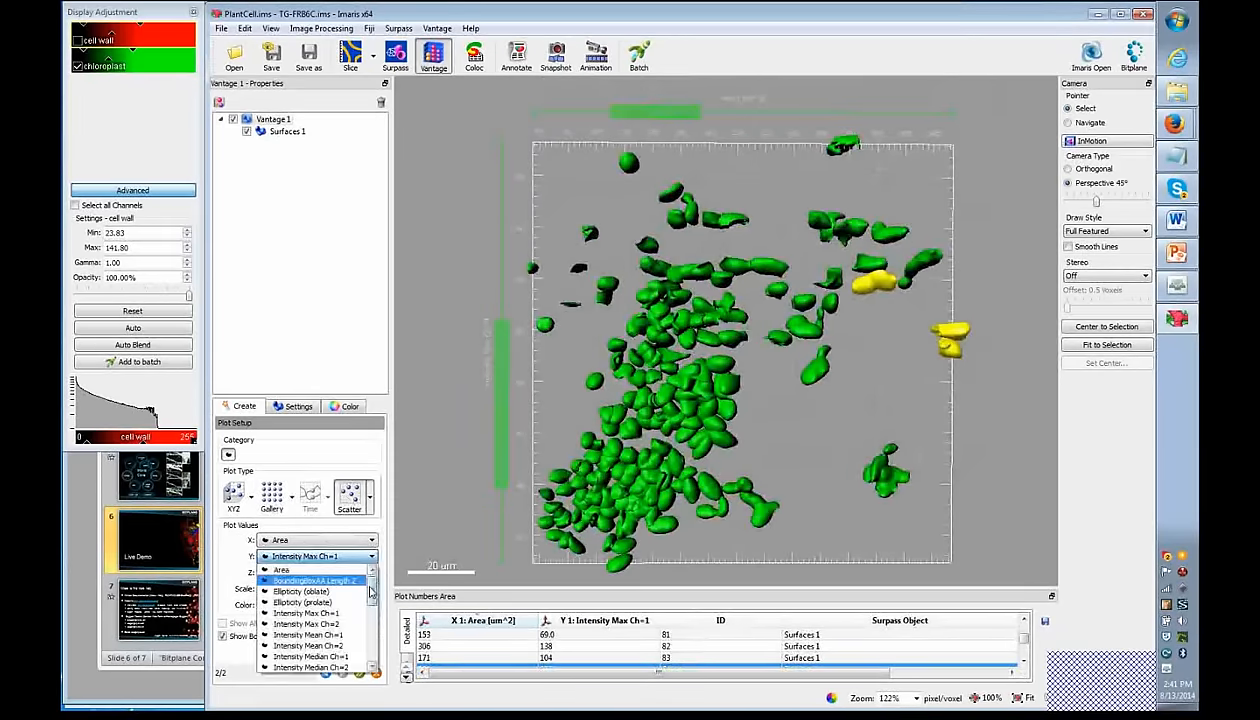
pyautogui.moveTo(370, 592); pyautogui.dragTo(368, 652)
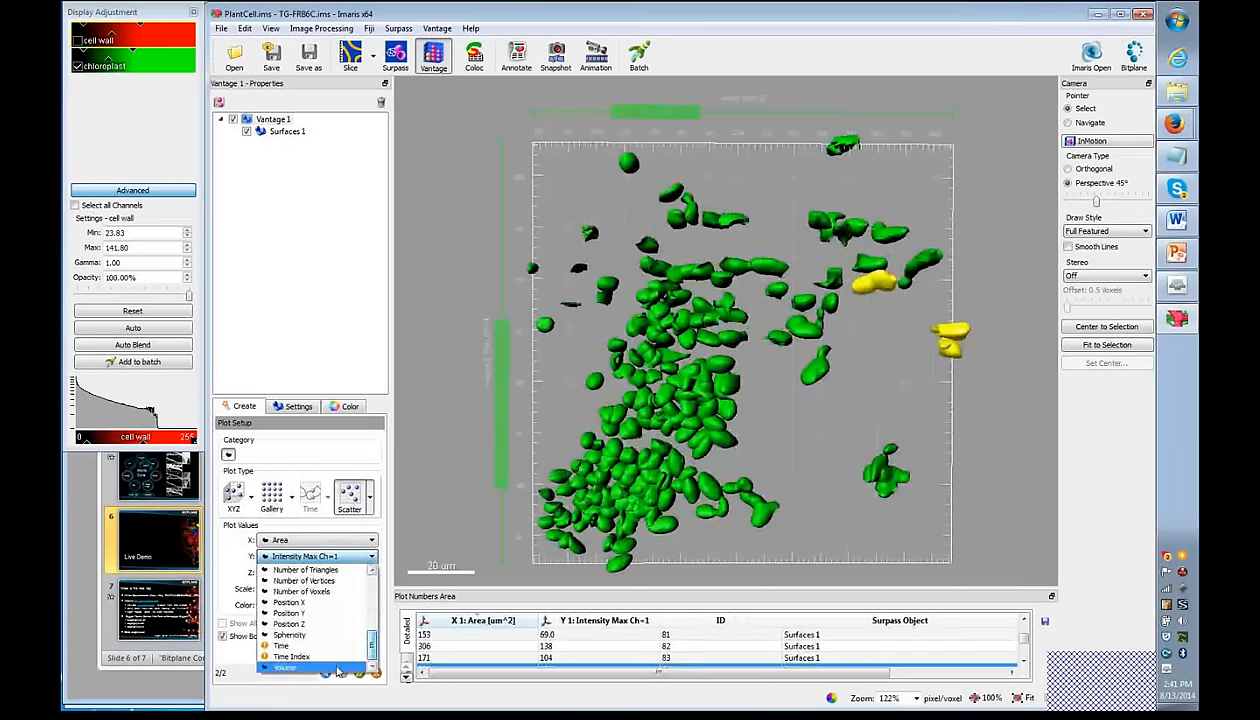
pyautogui.click(337, 668)
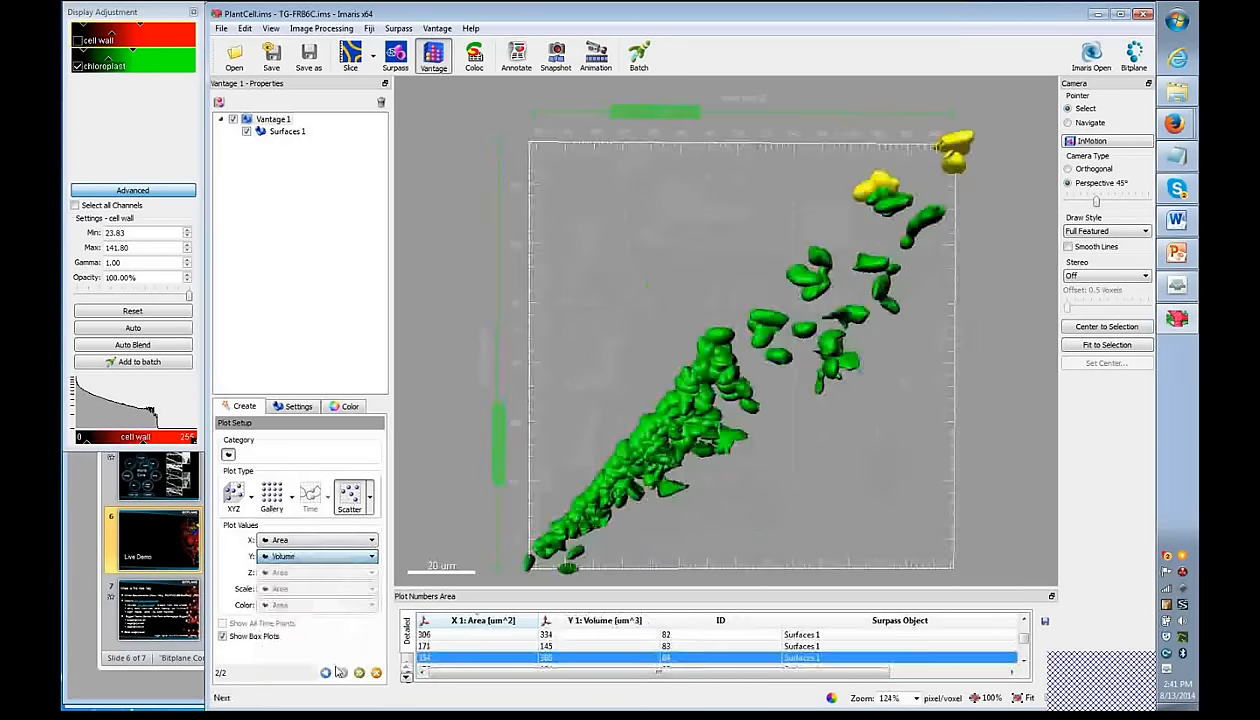
pyautogui.click(369, 496)
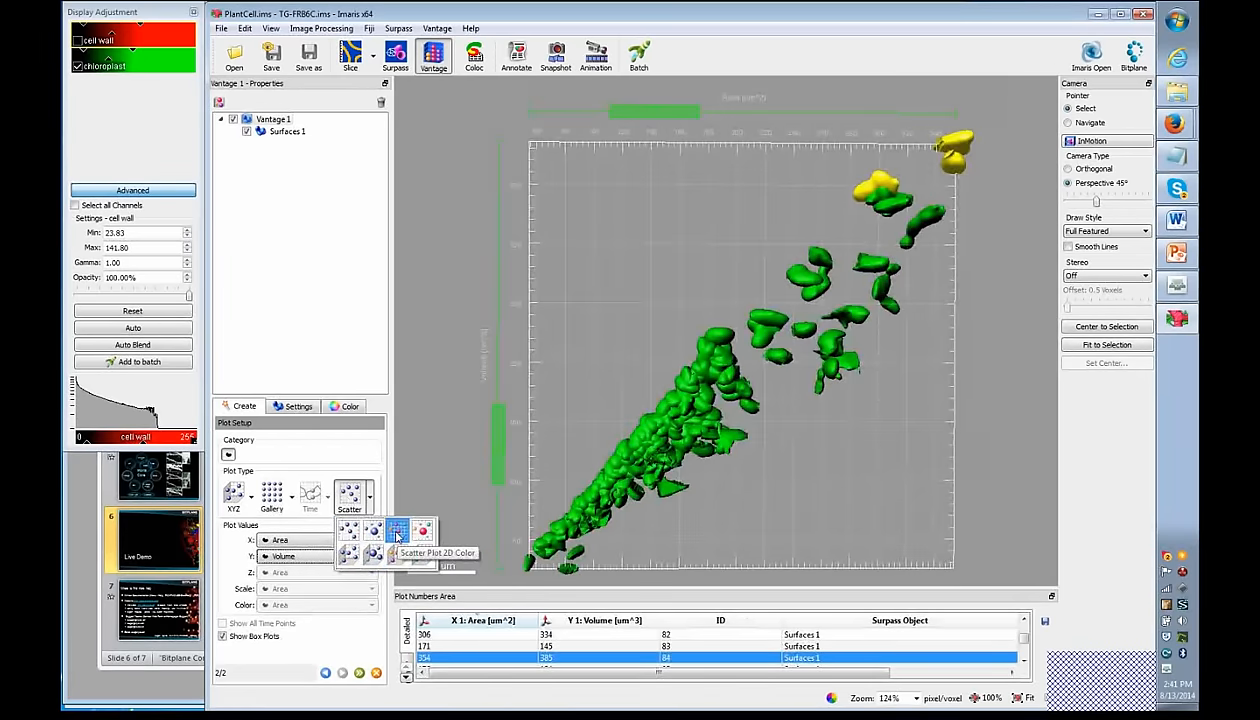
pyautogui.click(397, 537)
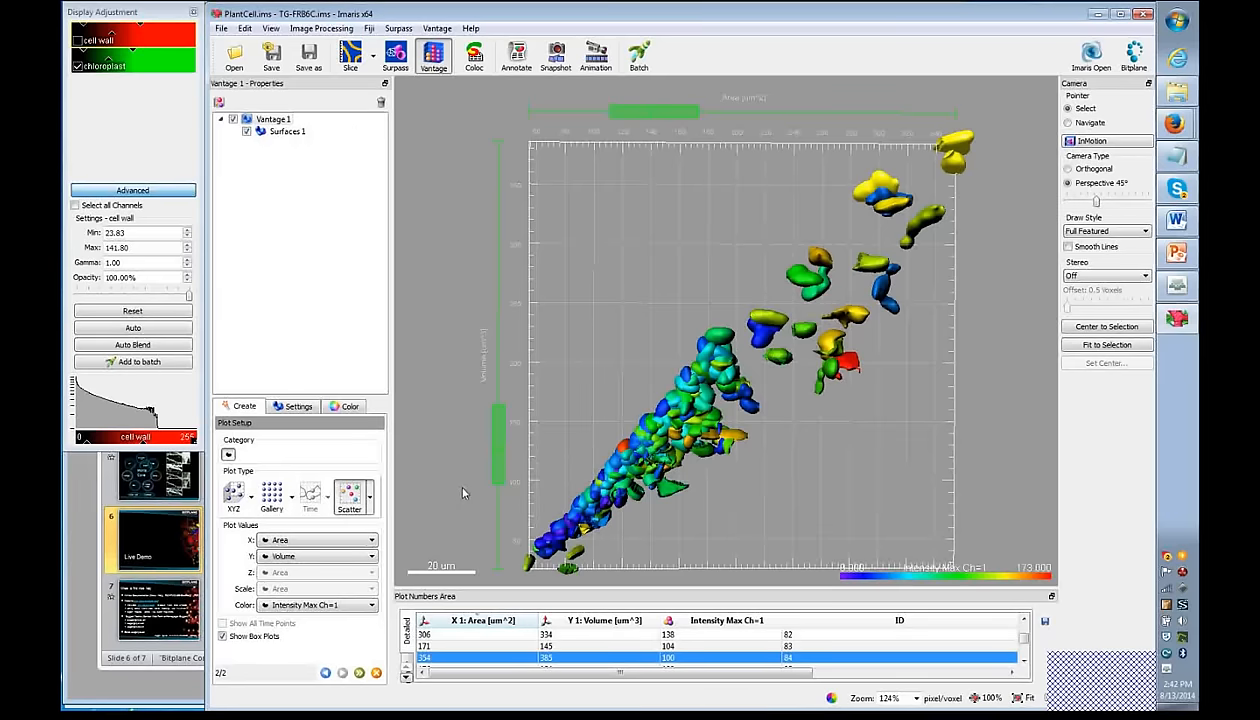
# - Select an outlying chloroplast, browse the property tabs, and return to the Surpass scene
pyautogui.click(788, 280)
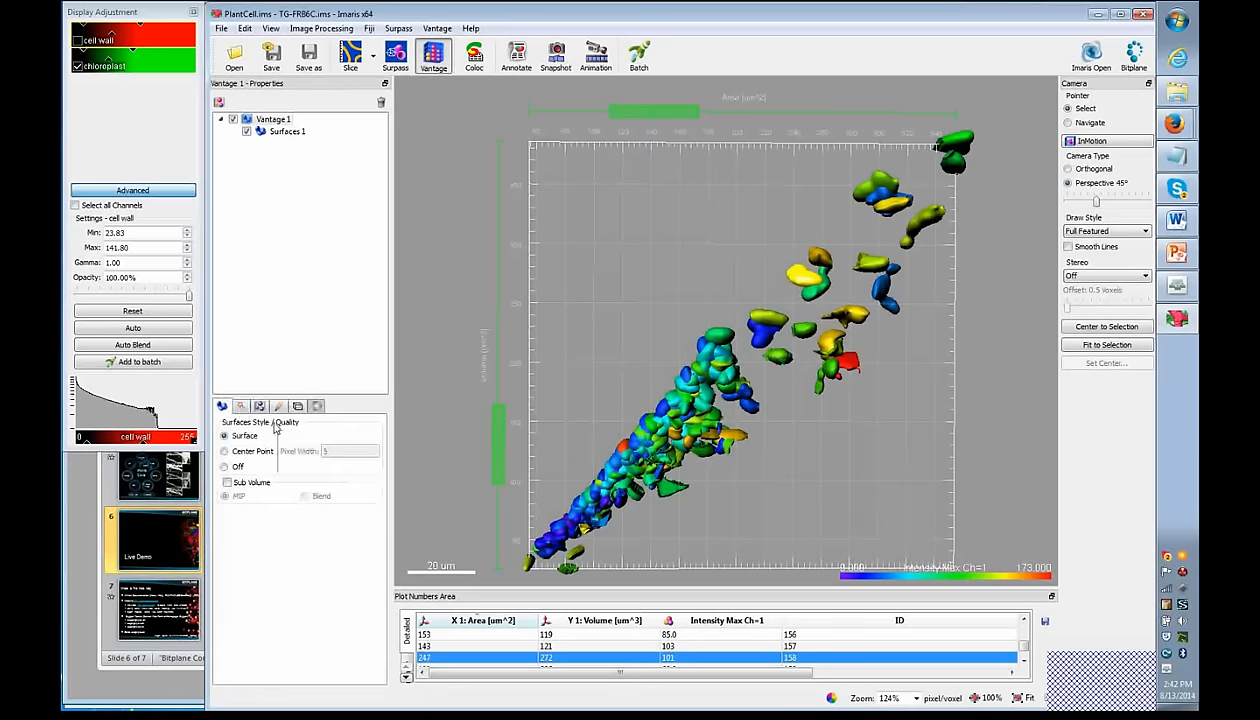
pyautogui.click(239, 405)
pyautogui.click(259, 407)
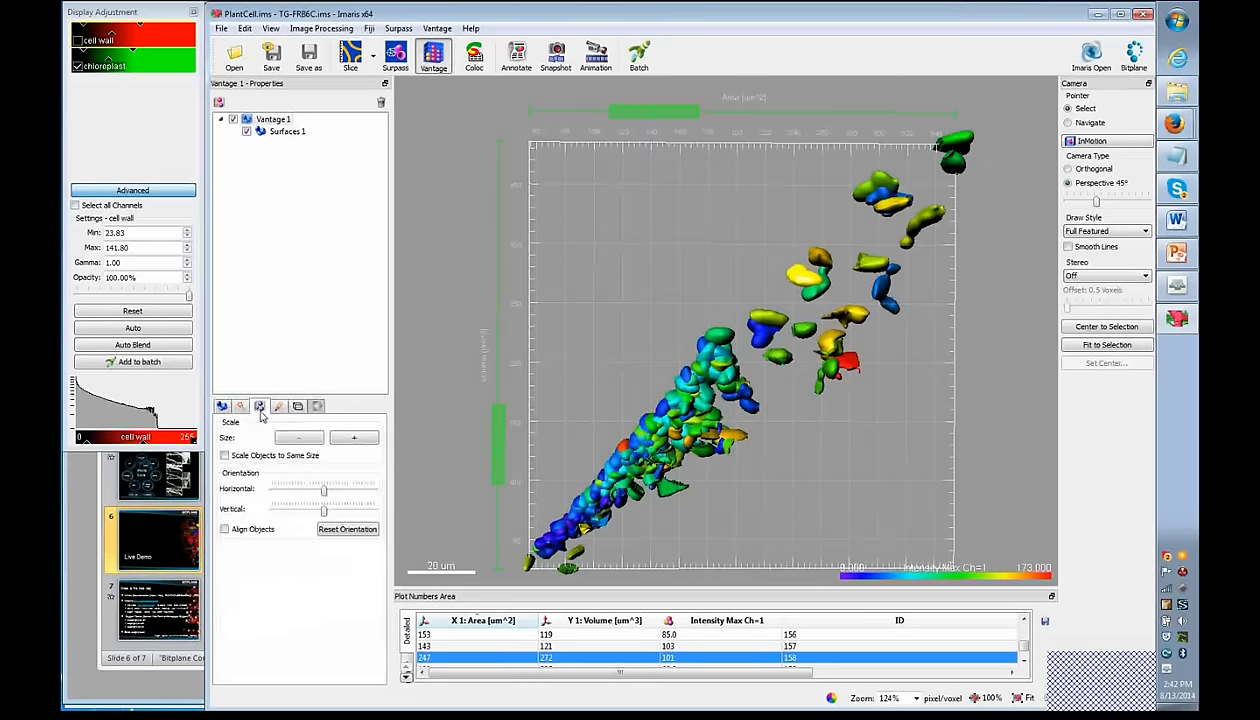
pyautogui.click(278, 407)
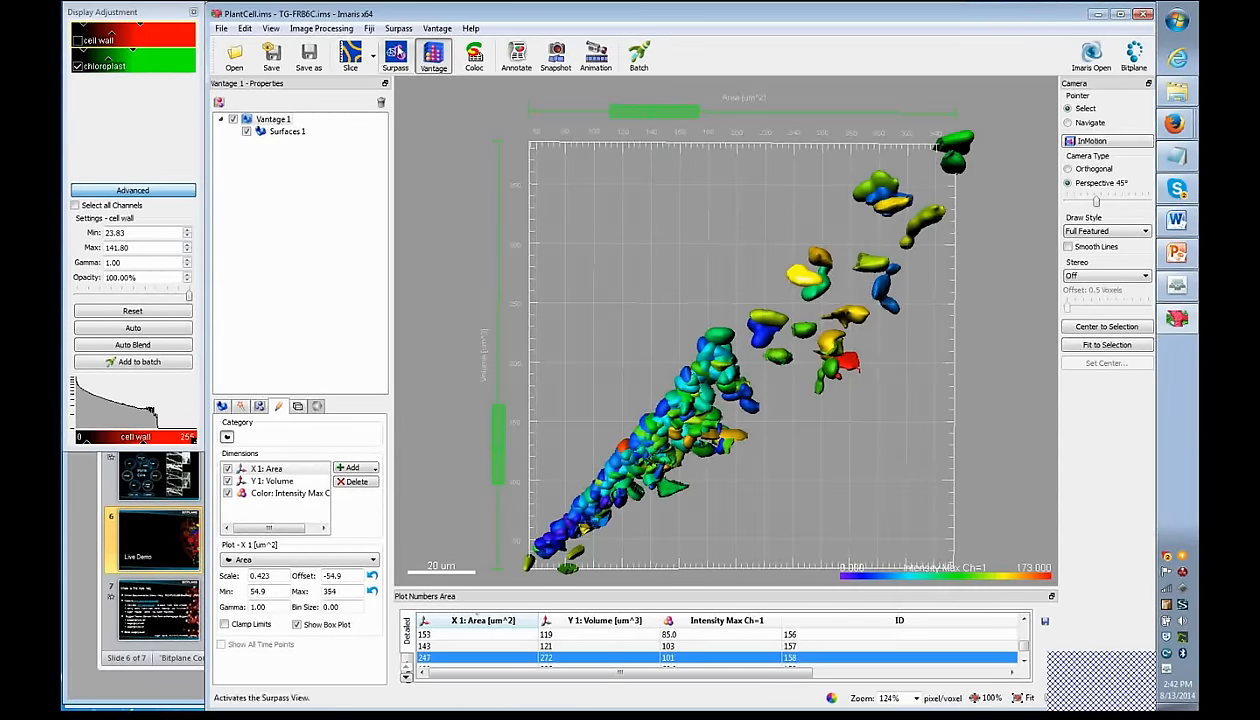
pyautogui.click(396, 60)
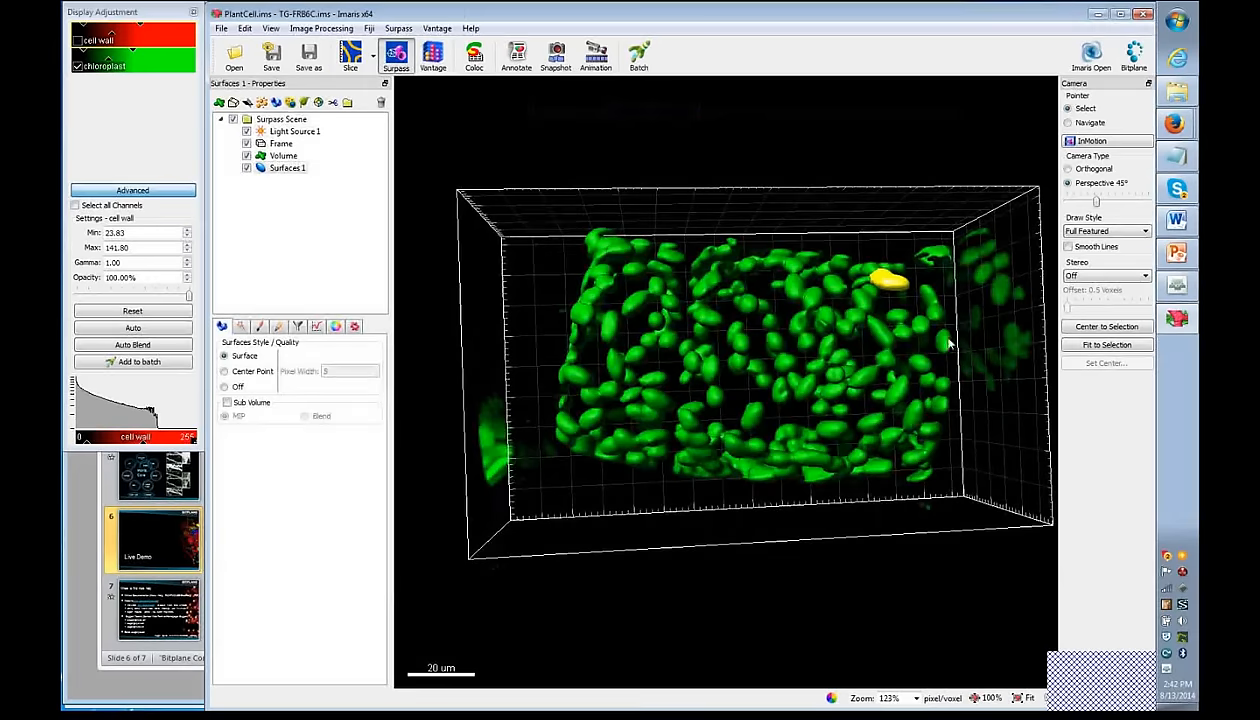
# - Dismiss the Surpass add-object menu unused and bring the Adobe Connect meeting window forward
pyautogui.click(398, 28)
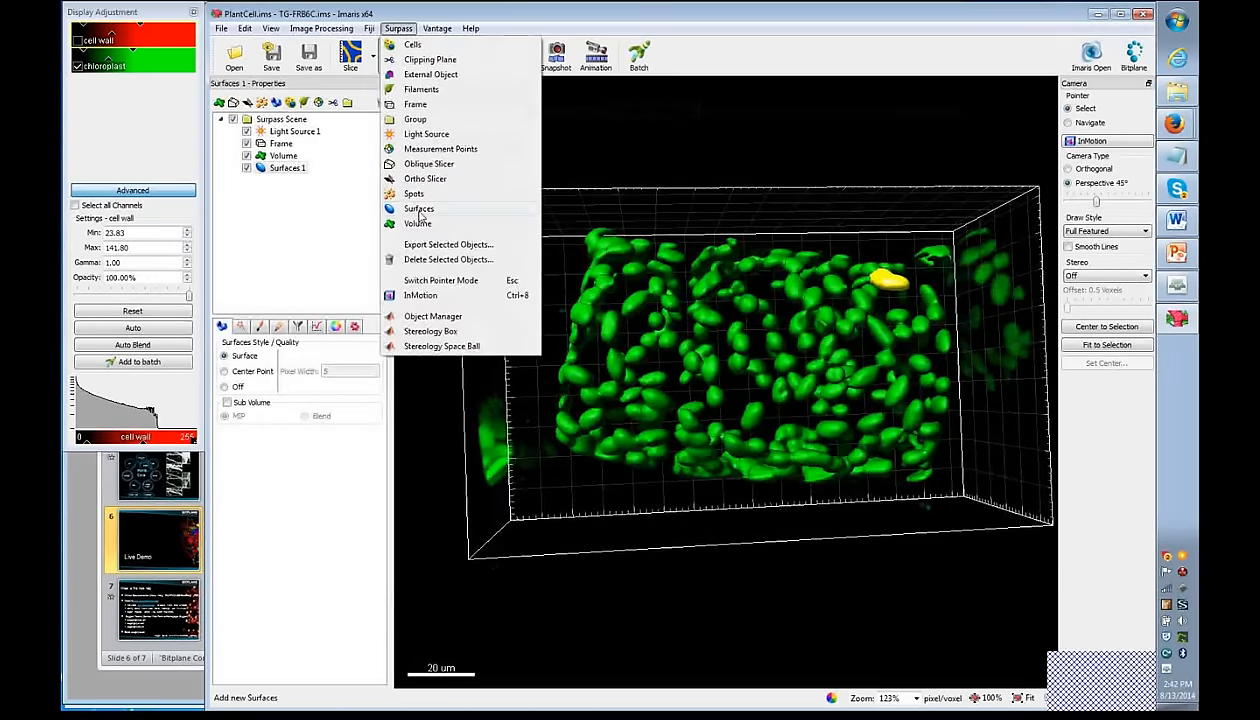
pyautogui.click(474, 19)
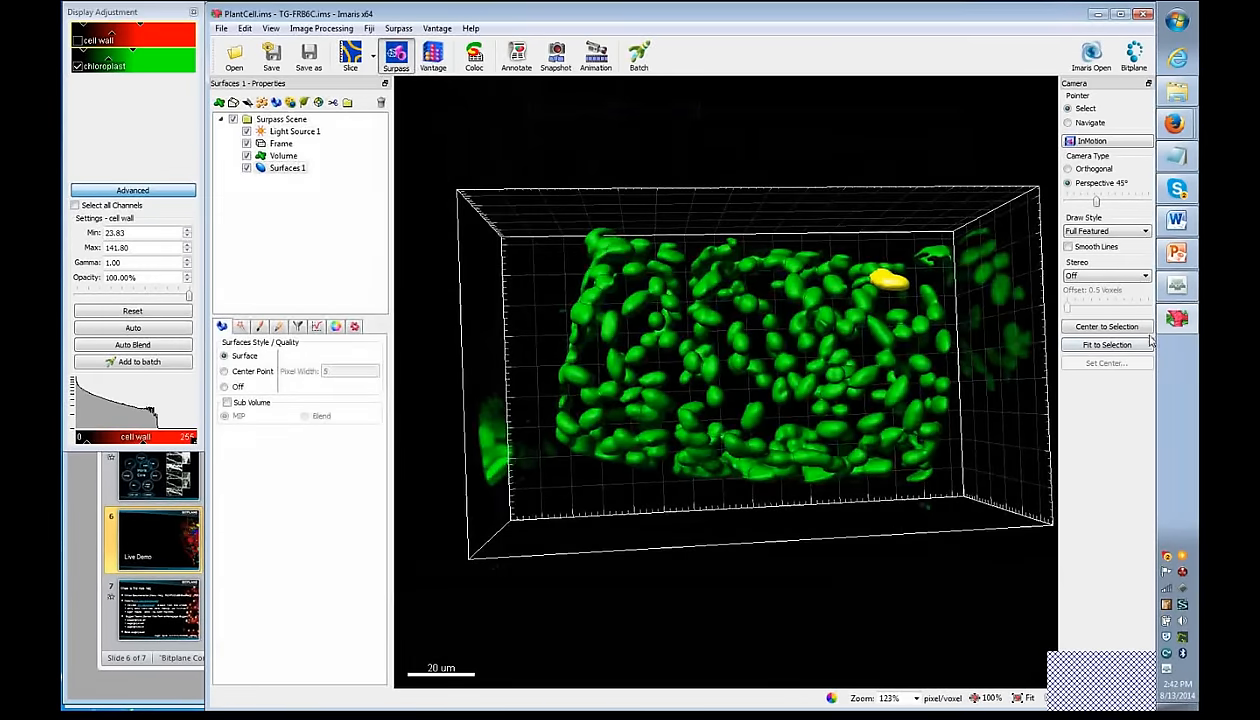
pyautogui.moveTo(1182, 323)
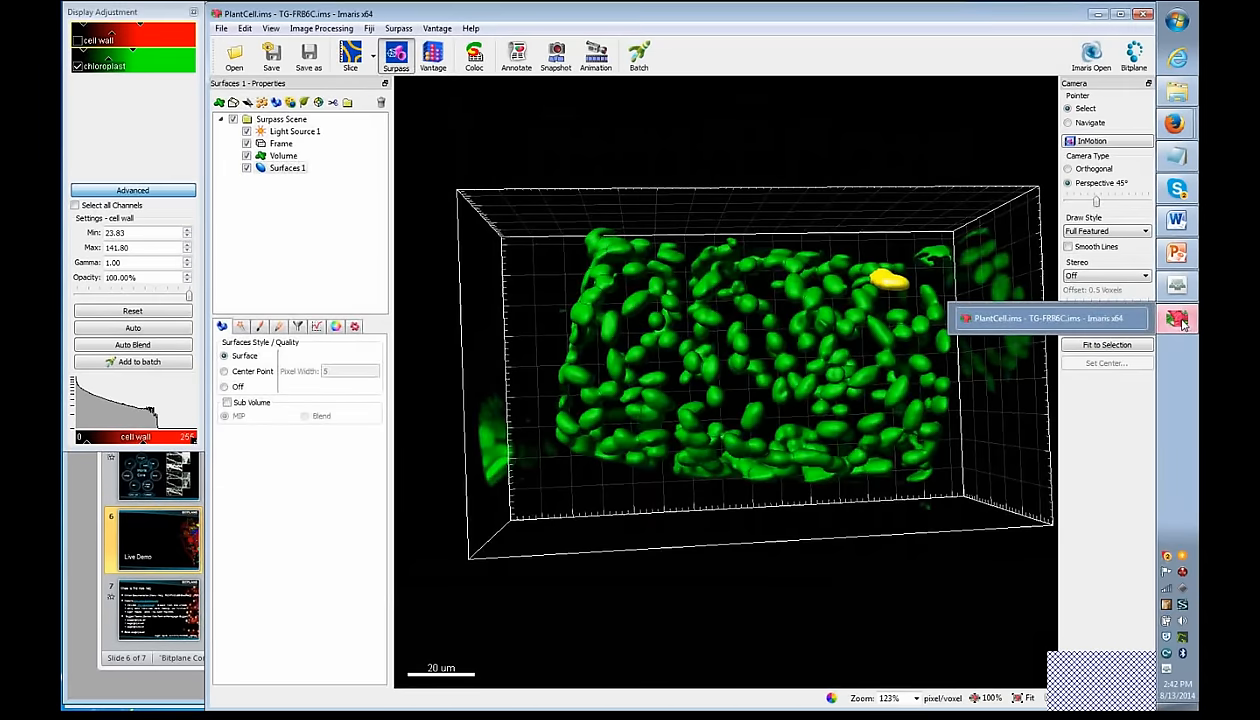
pyautogui.moveTo(1187, 287)
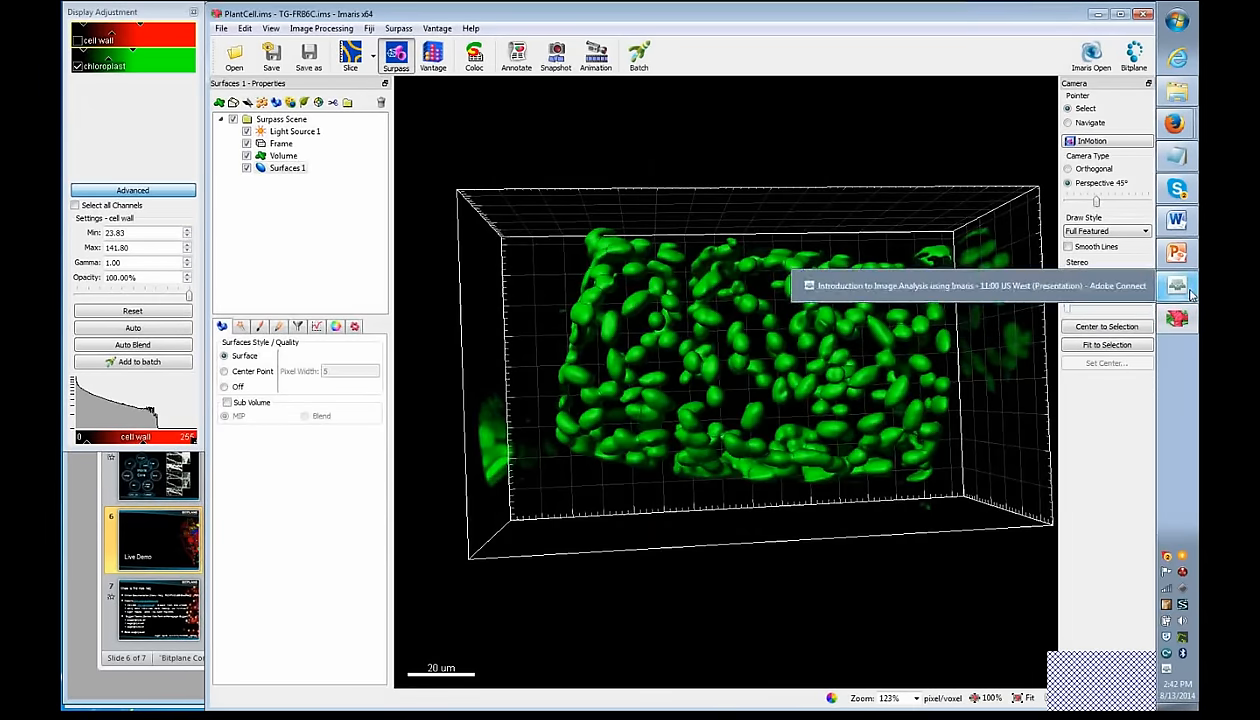
pyautogui.click(1189, 290)
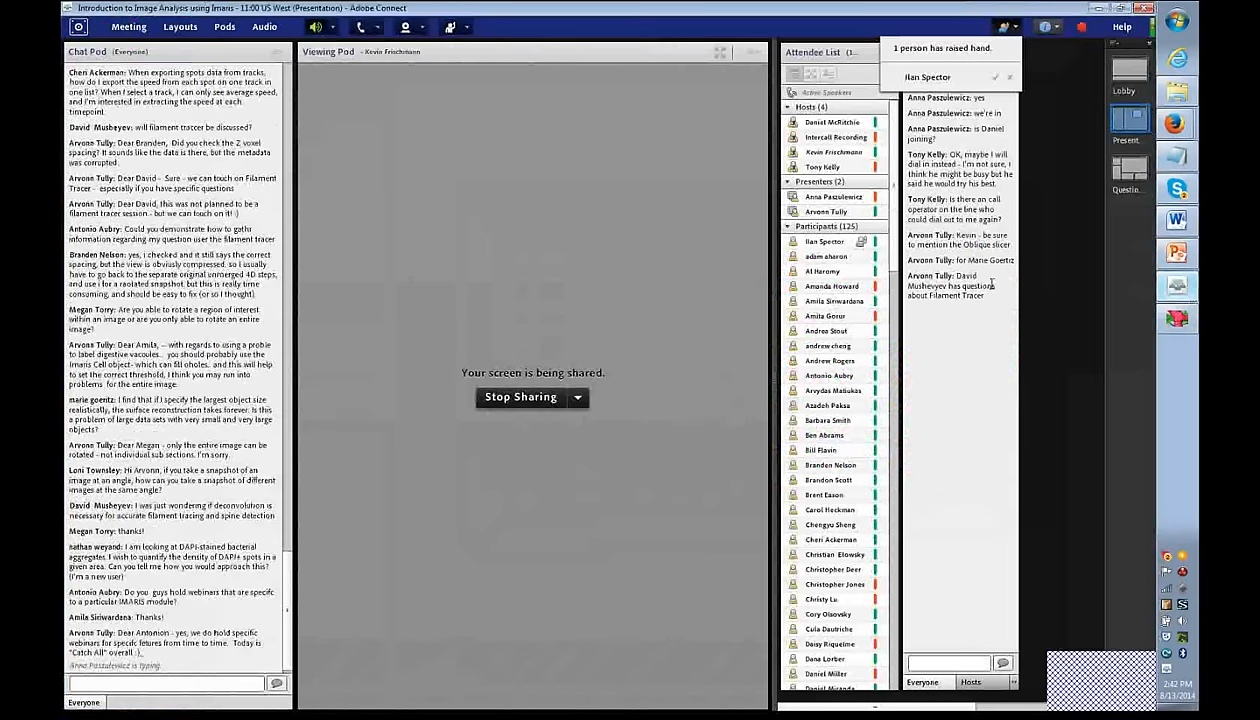
# - Minimize and restore the Connect window, then lower the attendee's raised hand
pyautogui.moveTo(1179, 289)
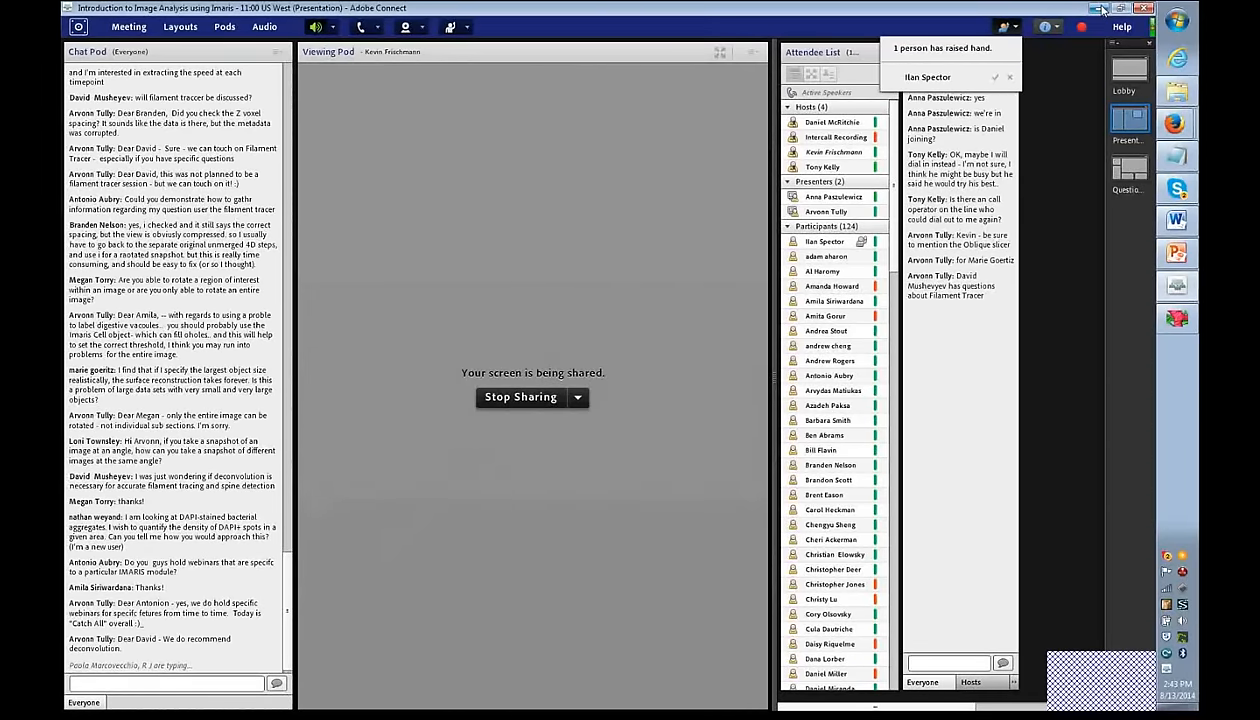
pyautogui.click(1099, 9)
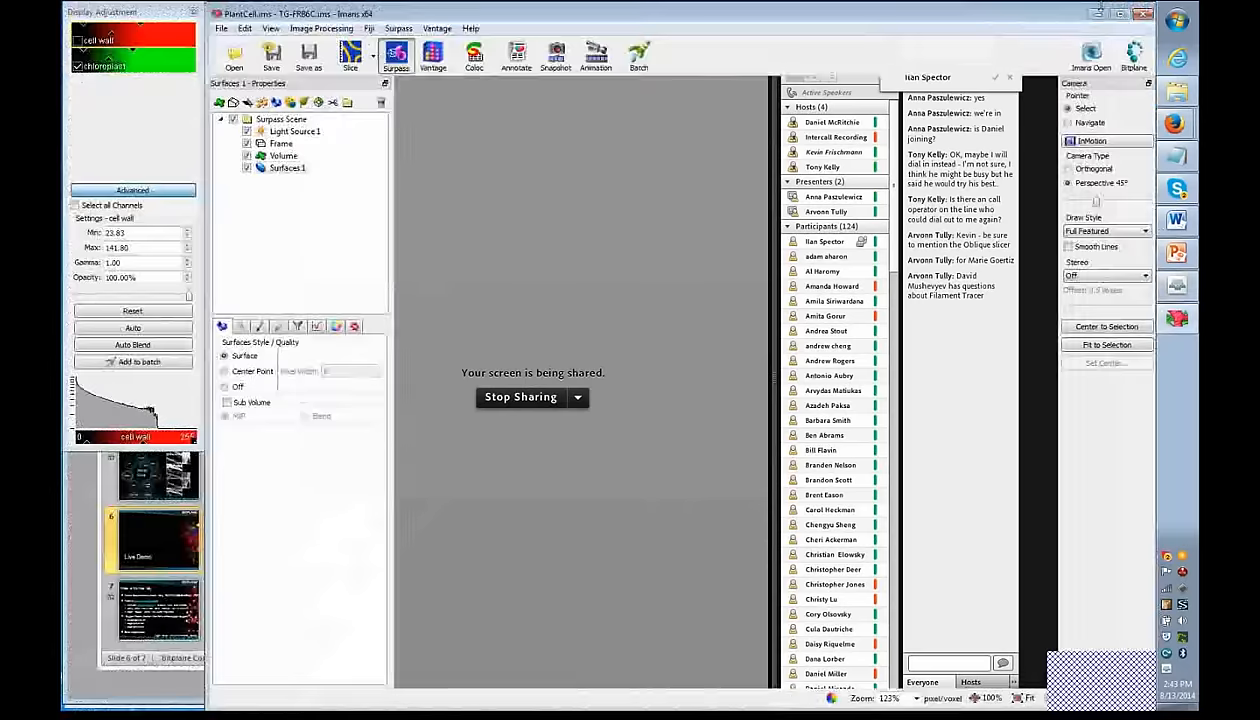
pyautogui.click(1177, 286)
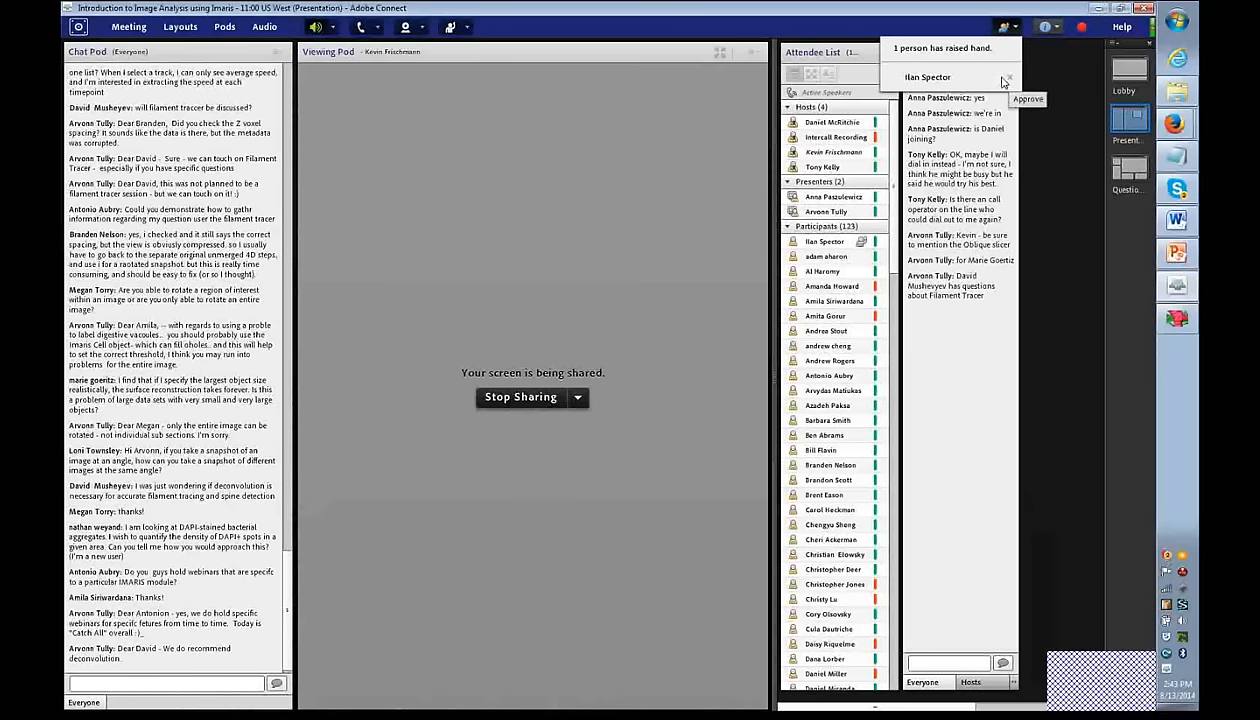
pyautogui.click(1008, 77)
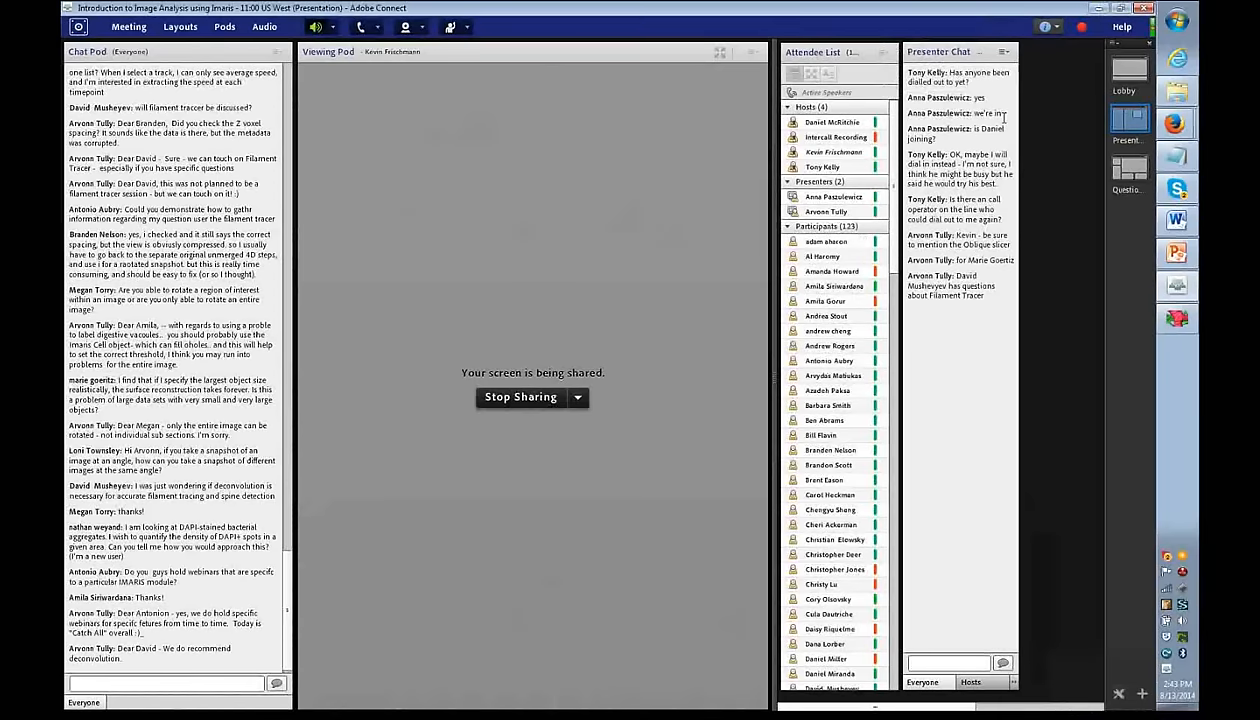
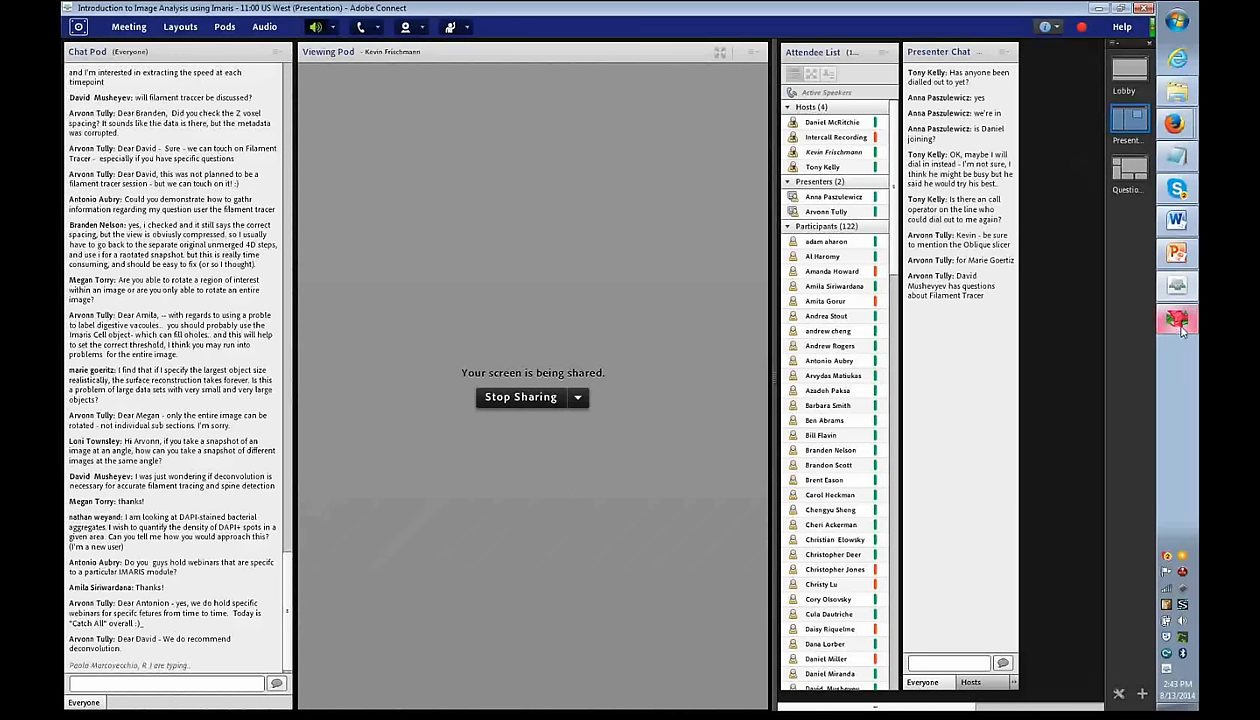
# - Bring the Imaris window showing the PlantCell chloroplast surfaces to the front
pyautogui.click(1178, 322)
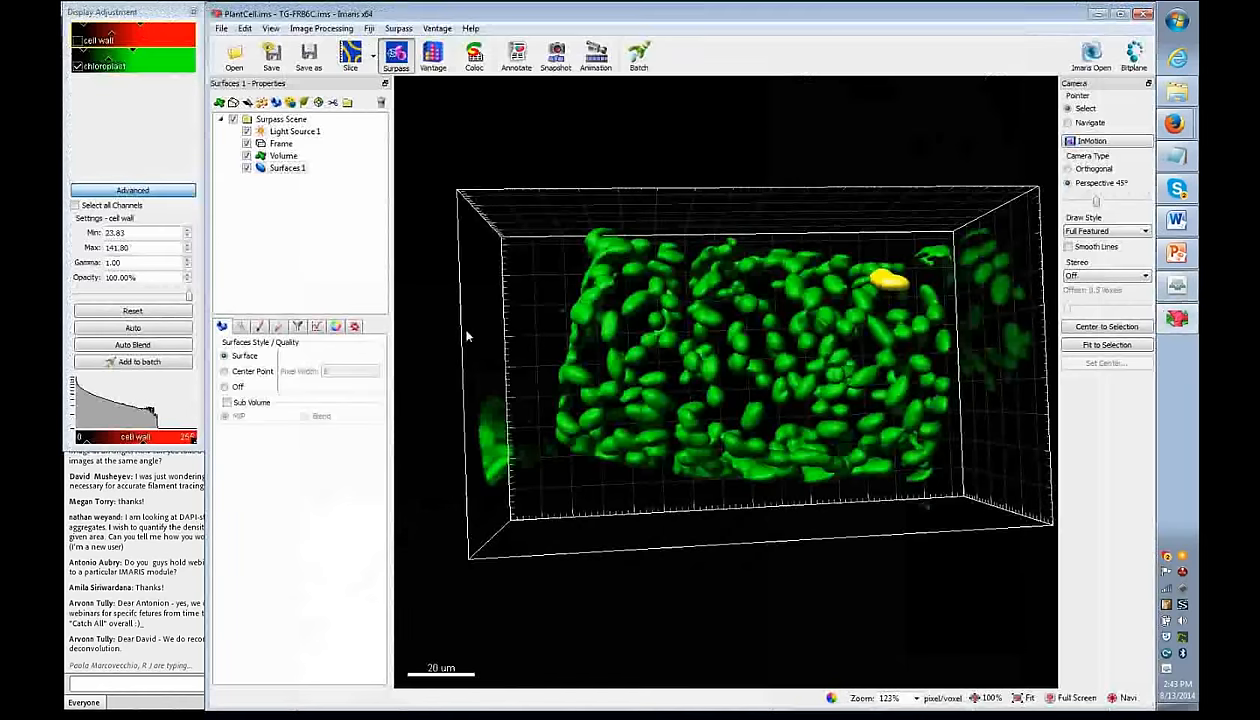
# - Fit the volume in the viewer and launch Set The Angle Of The Camera, nudging its slider
pyautogui.click(1020, 698)
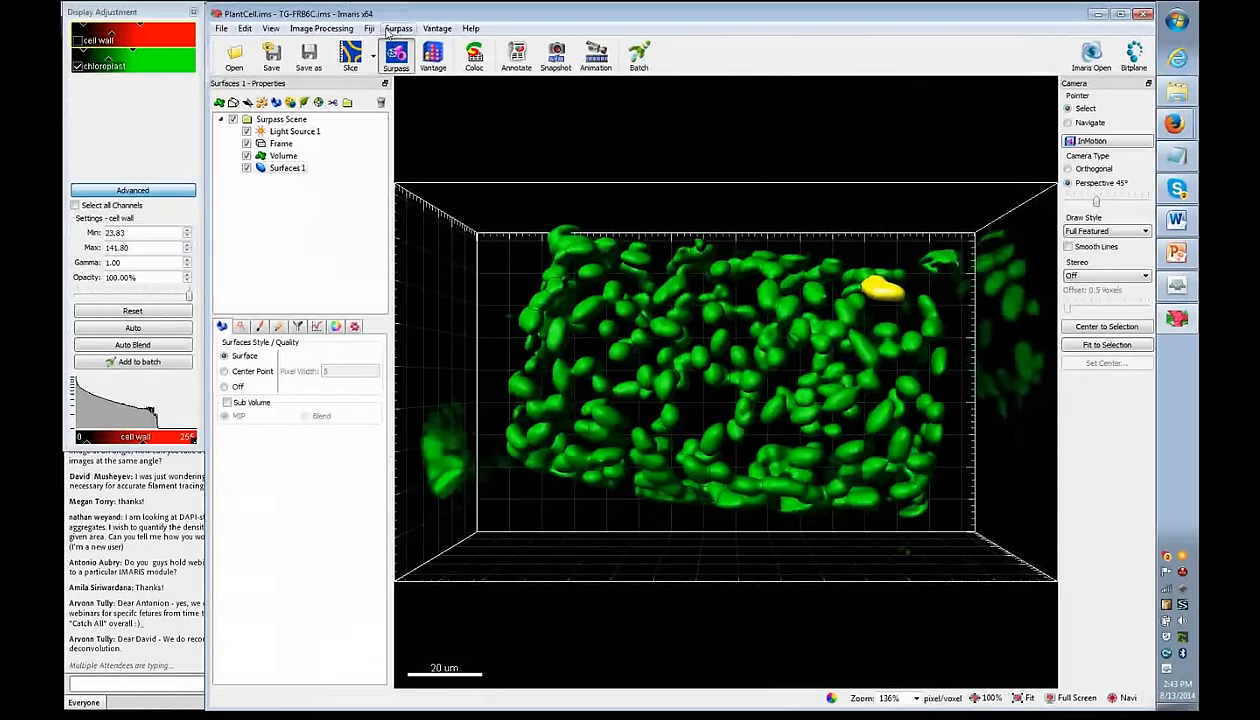
pyautogui.click(391, 33)
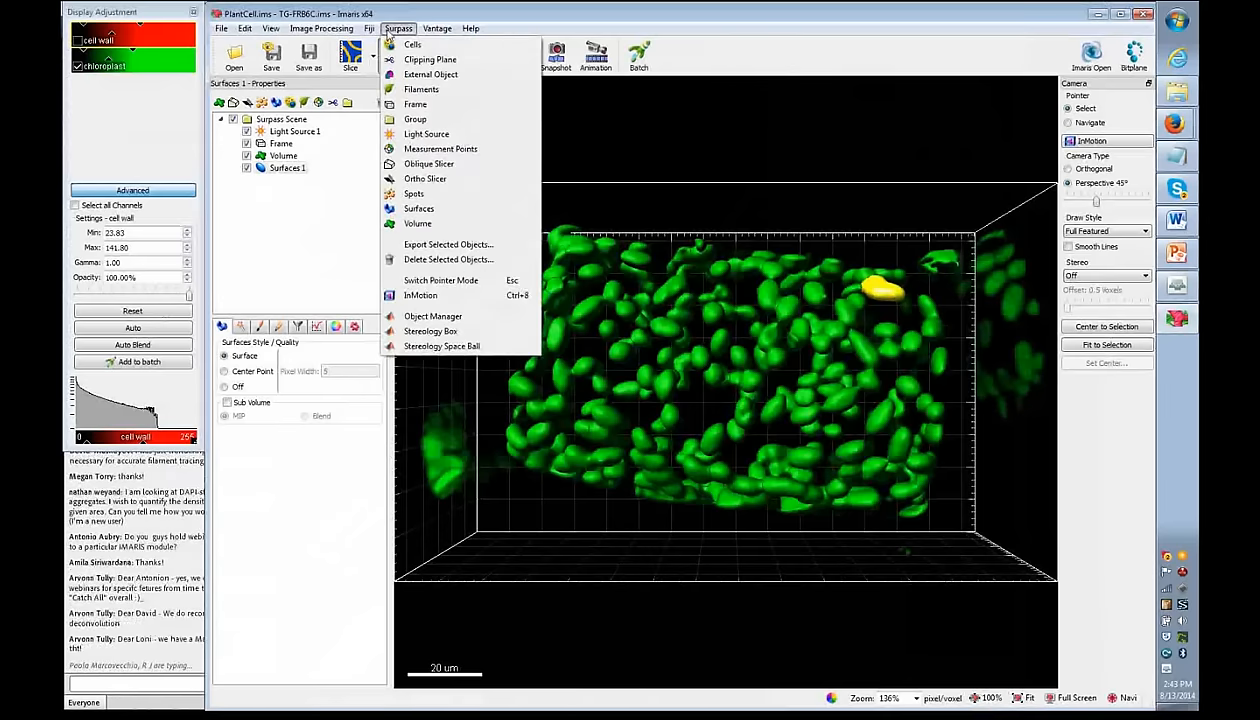
pyautogui.moveTo(347, 29)
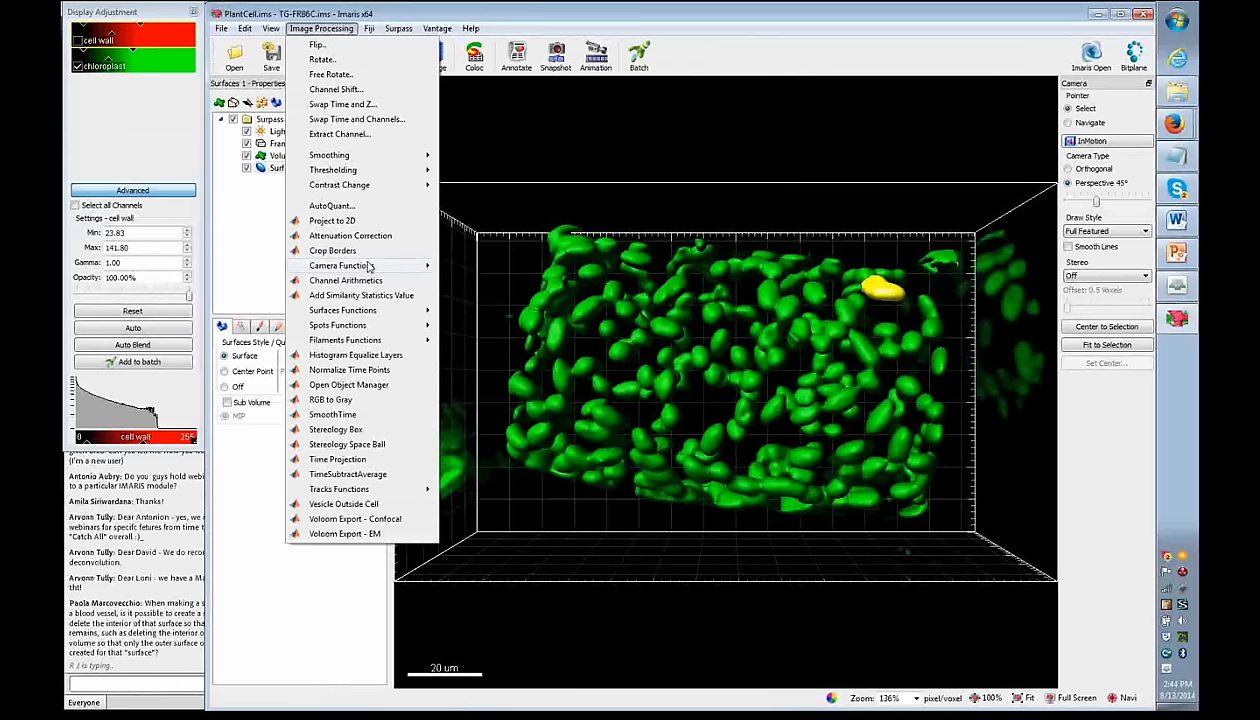
pyautogui.moveTo(369, 269)
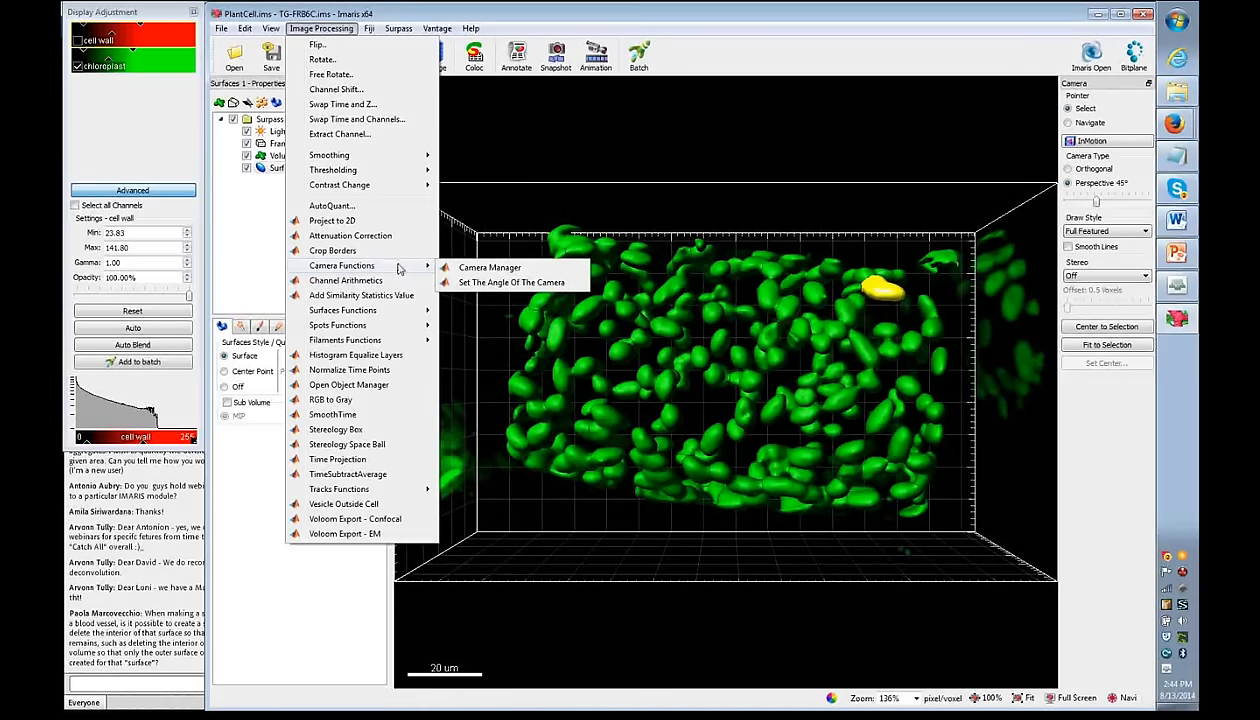
pyautogui.click(478, 284)
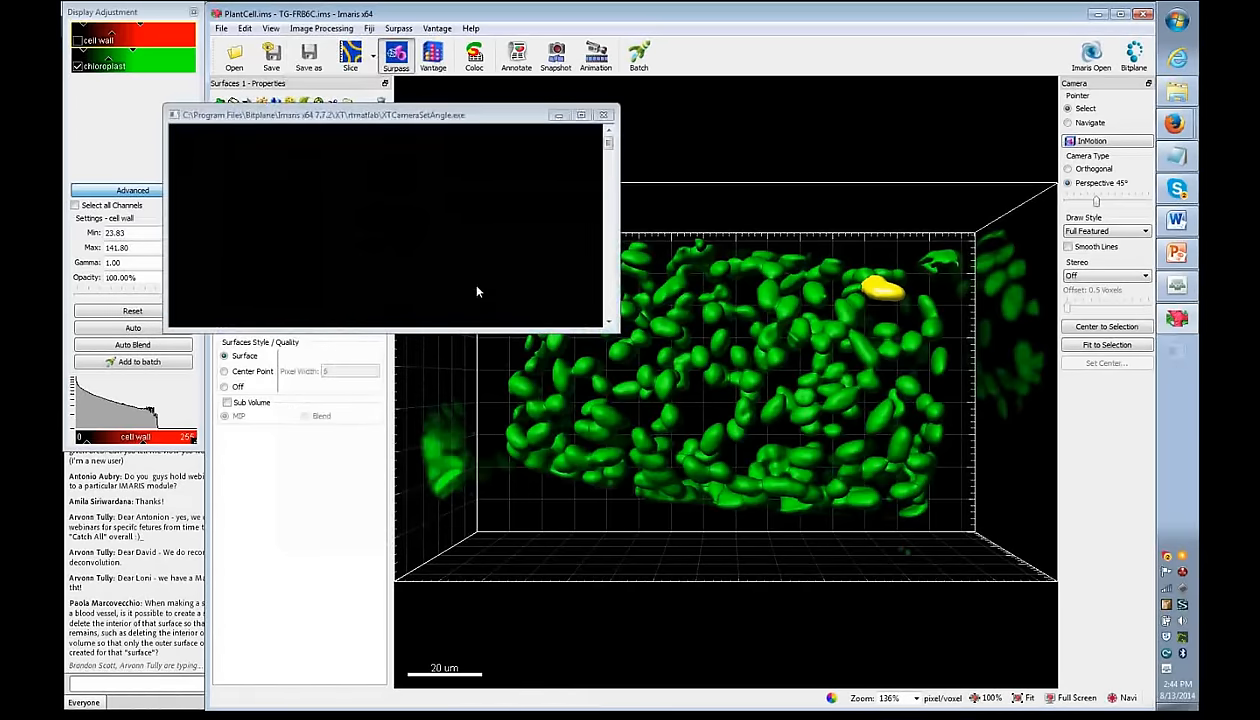
pyautogui.click(397, 118)
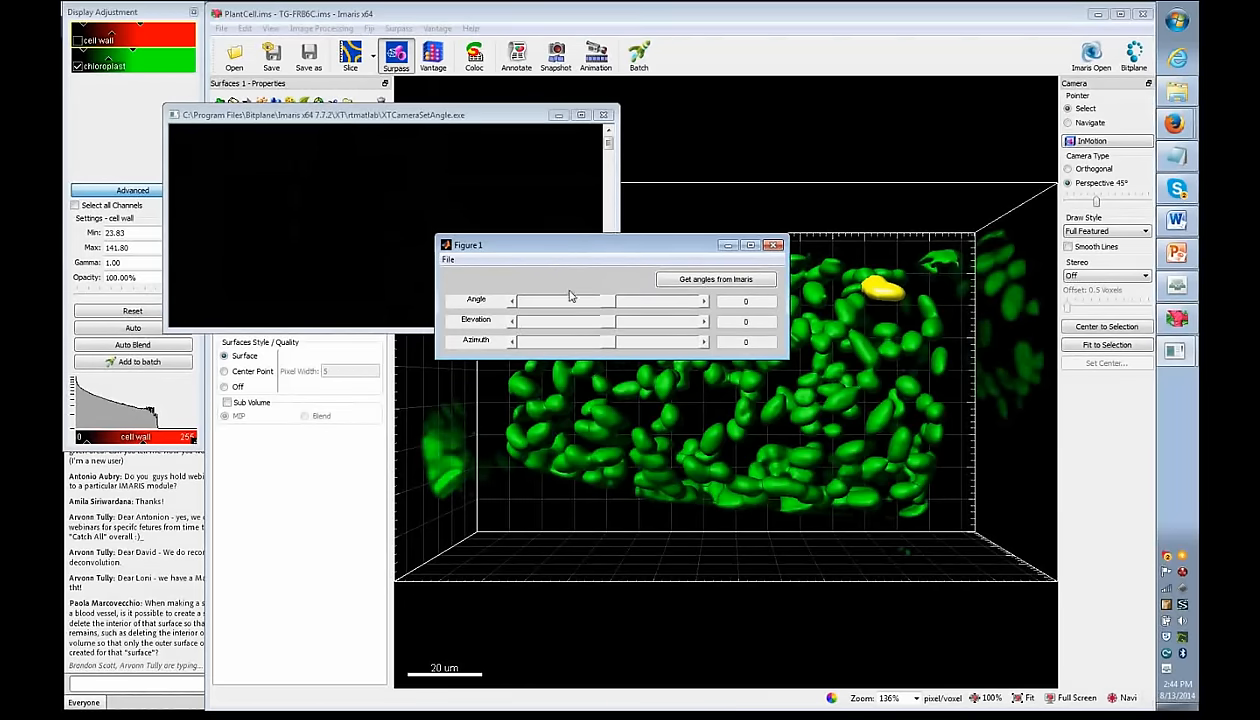
pyautogui.moveTo(613, 305)
pyautogui.mouseDown()
pyautogui.moveTo(578, 302)
pyautogui.moveTo(607, 303)
pyautogui.moveTo(634, 330)
pyautogui.moveTo(570, 342)
pyautogui.moveTo(621, 328)
pyautogui.mouseUp()
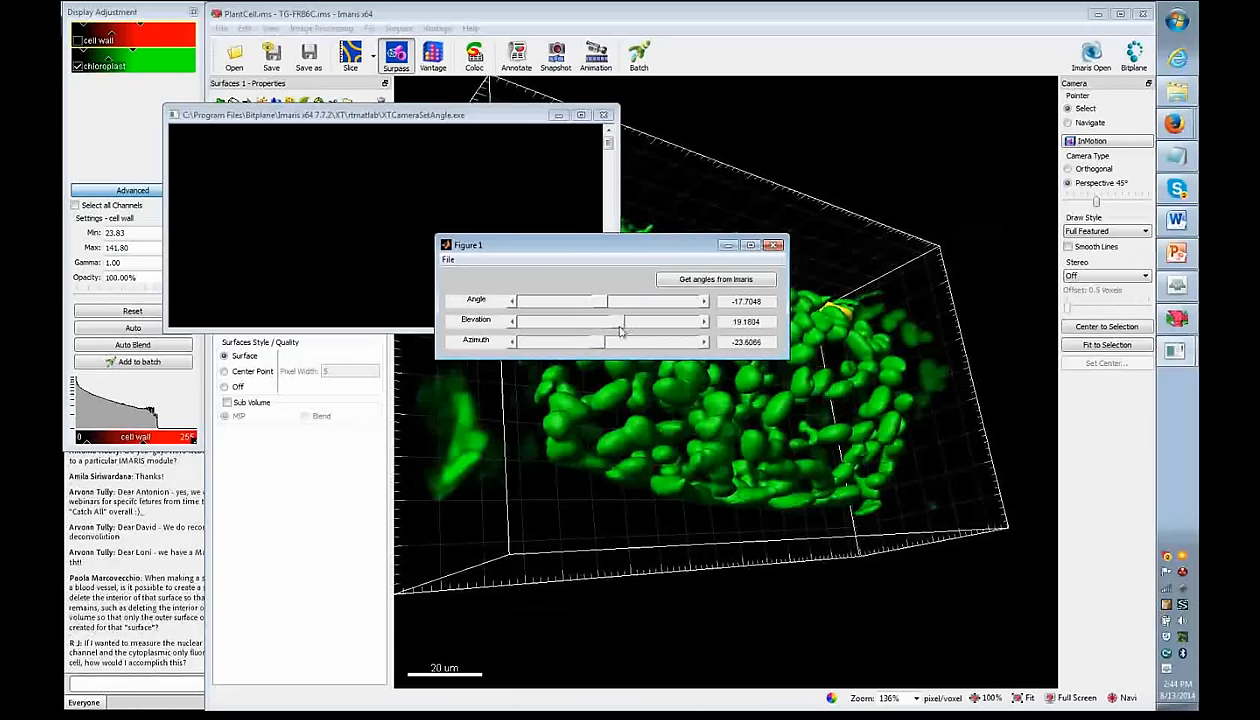
# - Orbit to an oblique view, read its angles (Elevation 23.5283, Azimuth 15.3137), and close the tool
pyautogui.click(1068, 123)
pyautogui.moveTo(860, 342); pyautogui.dragTo(679, 343)
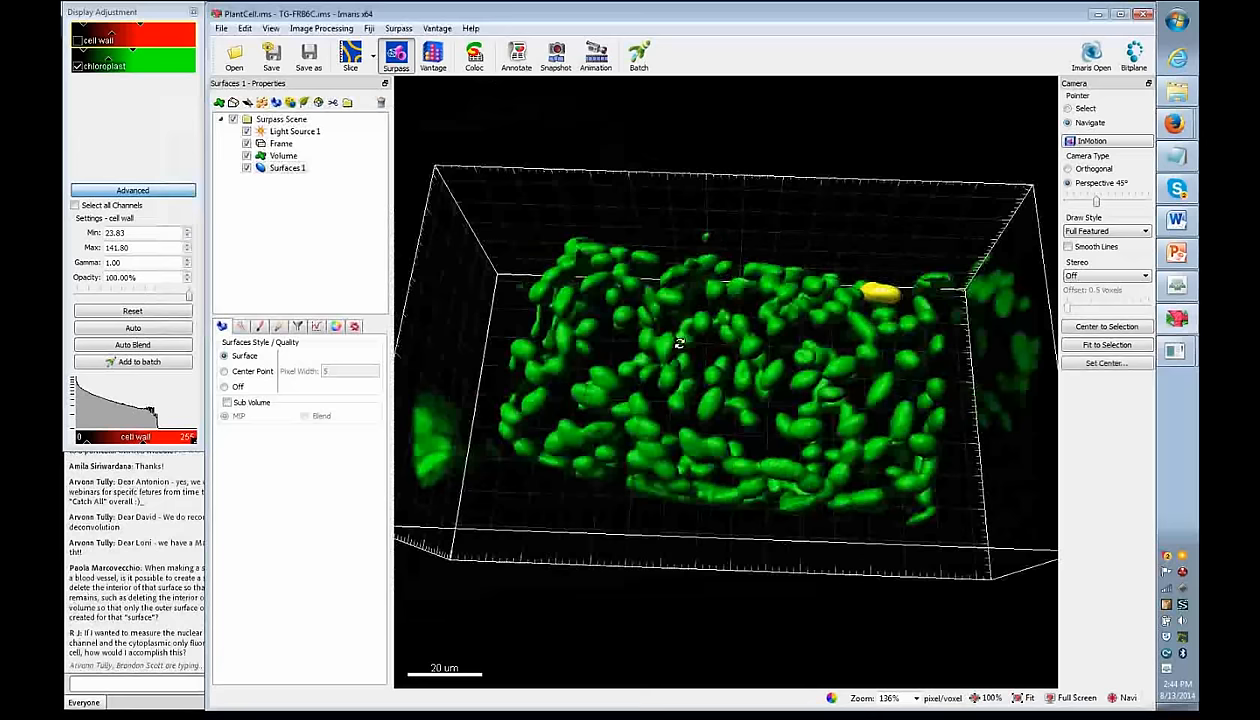
pyautogui.click(1175, 351)
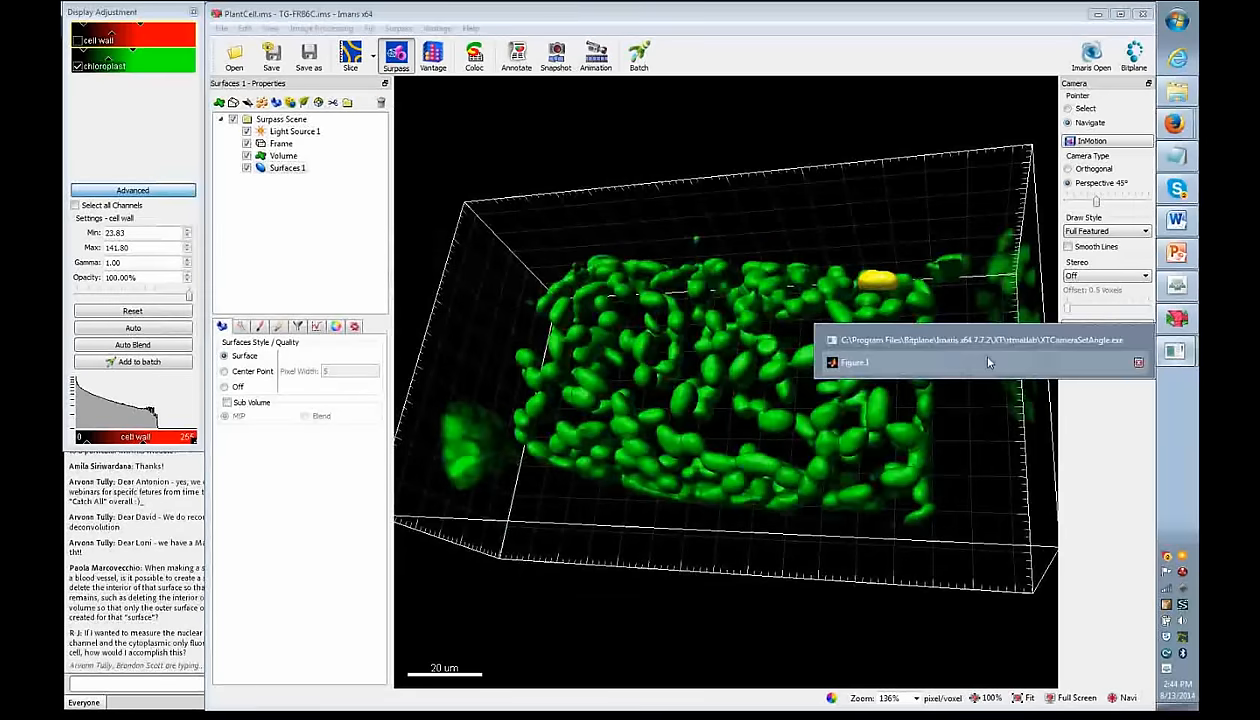
pyautogui.click(972, 356)
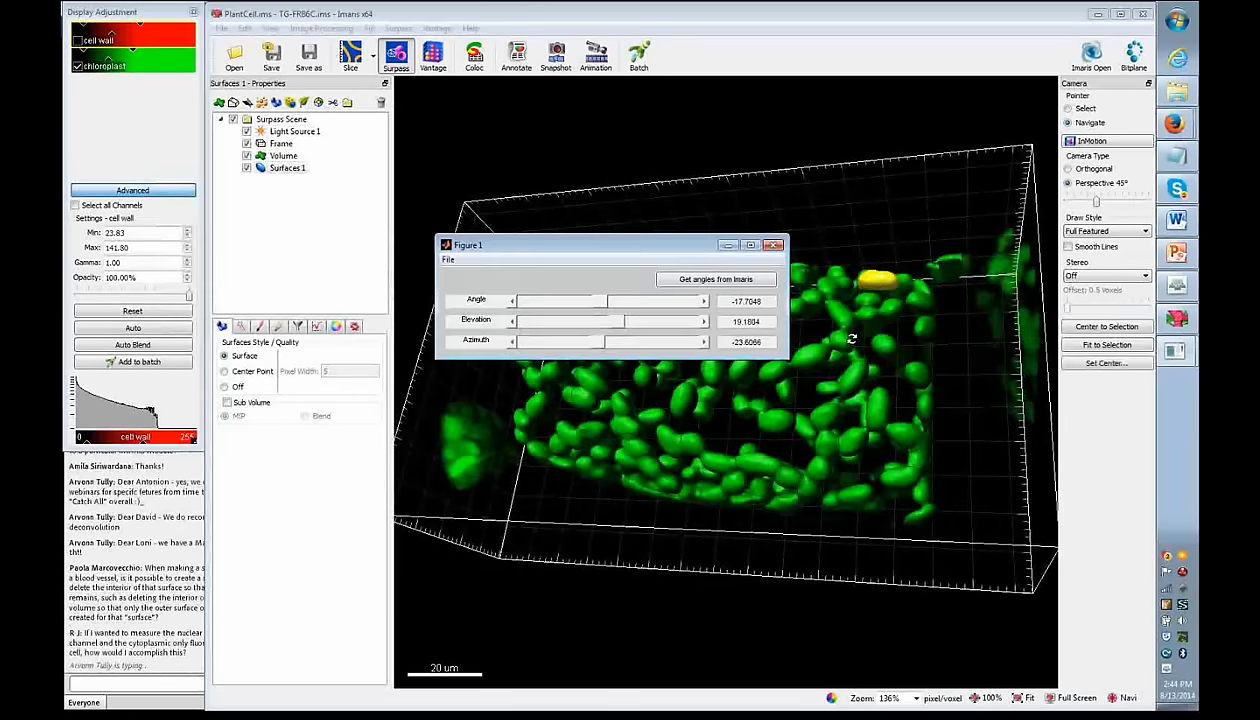
pyautogui.click(748, 285)
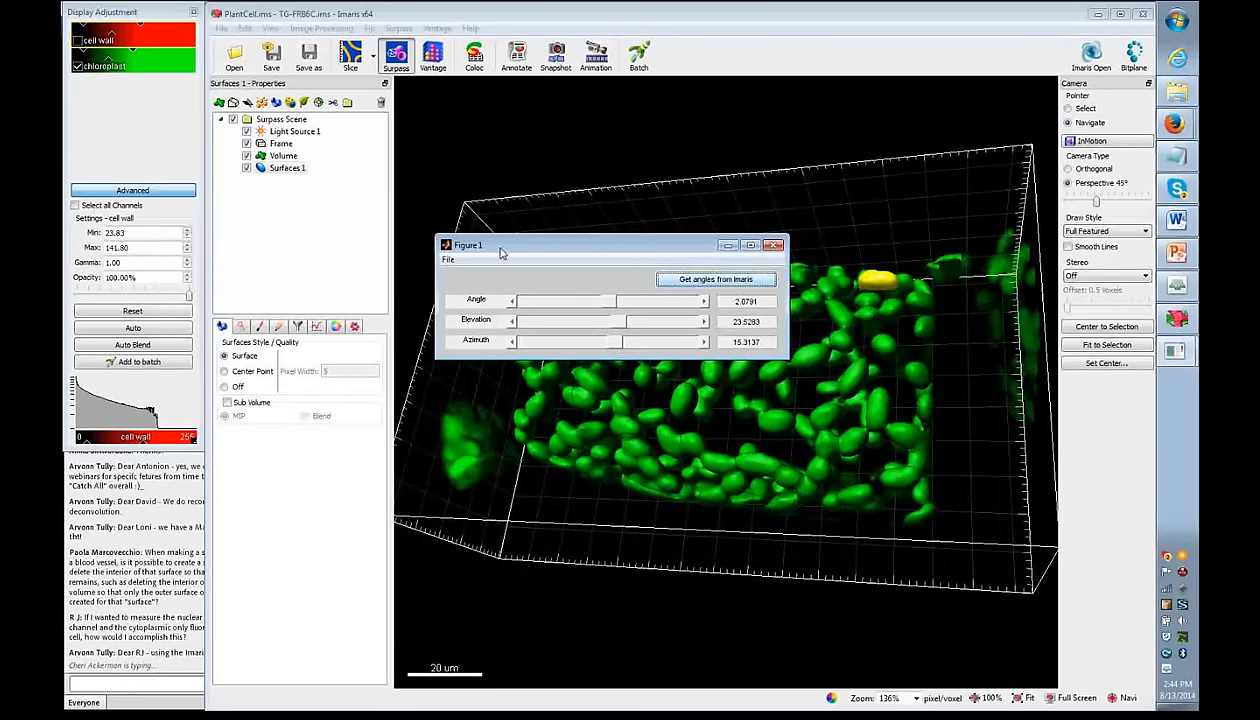
pyautogui.click(775, 246)
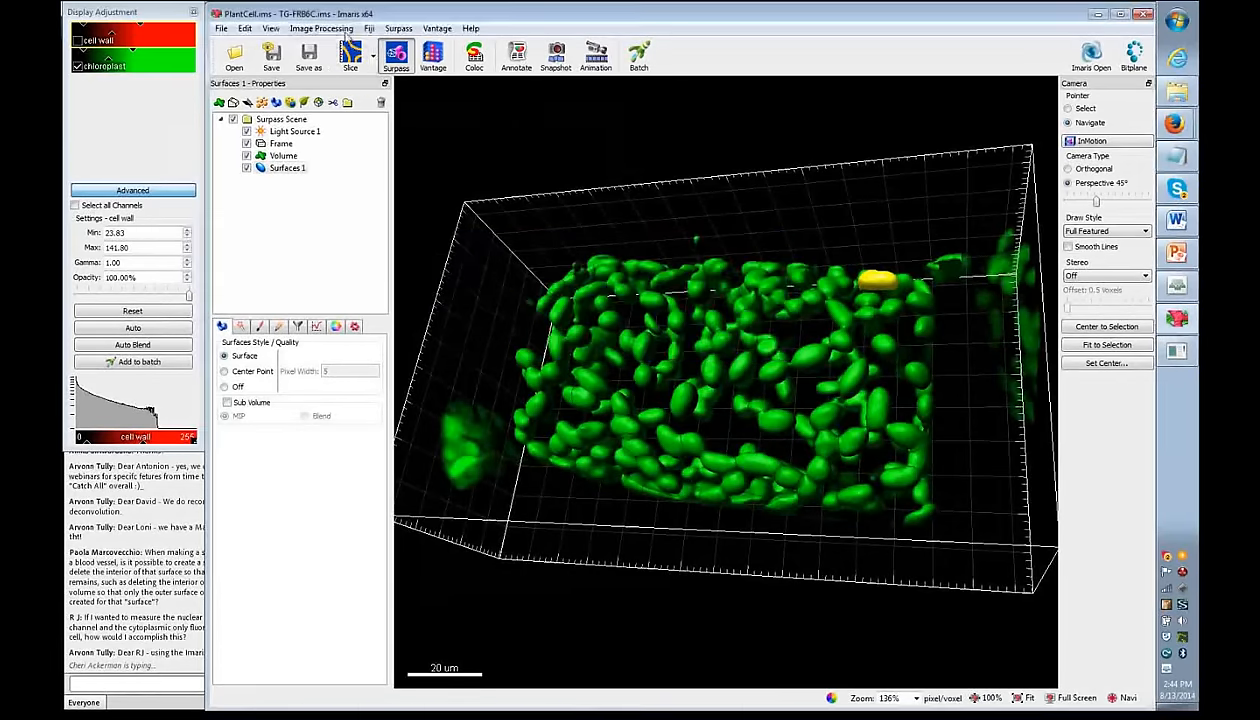
pyautogui.click(321, 28)
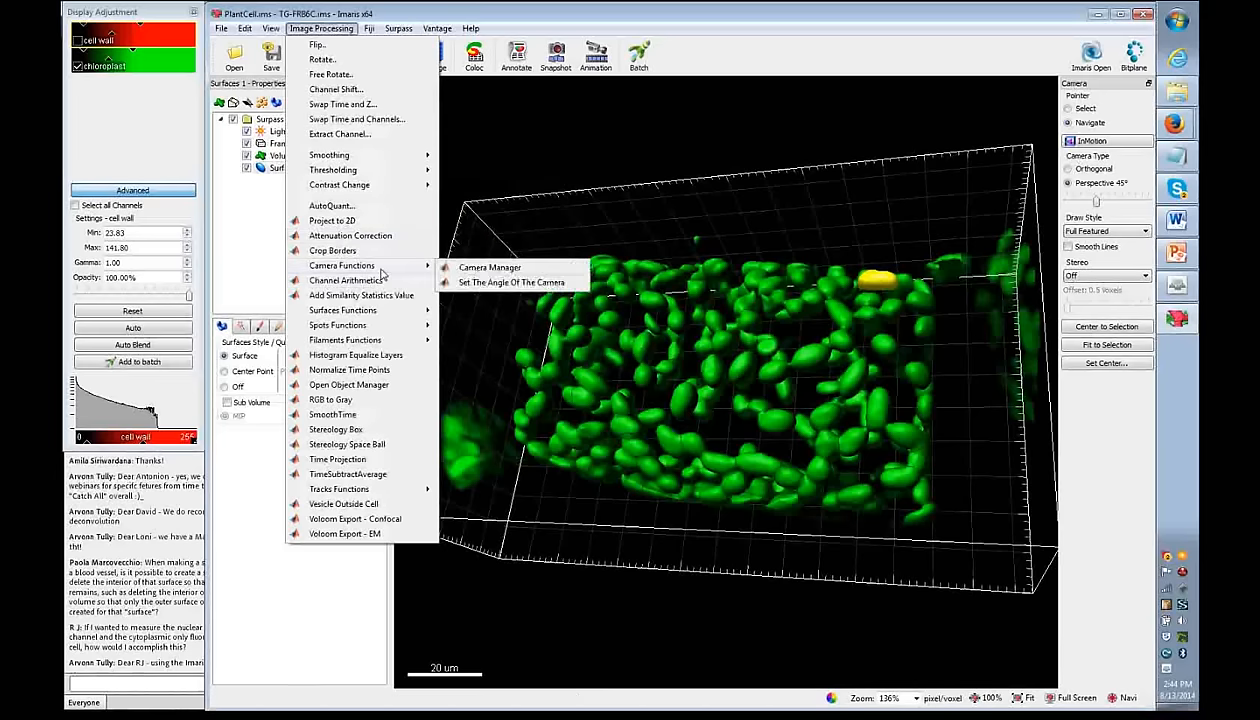
# - Launch the Camera Manager and set the camera file location to the Desktop
pyautogui.click(480, 268)
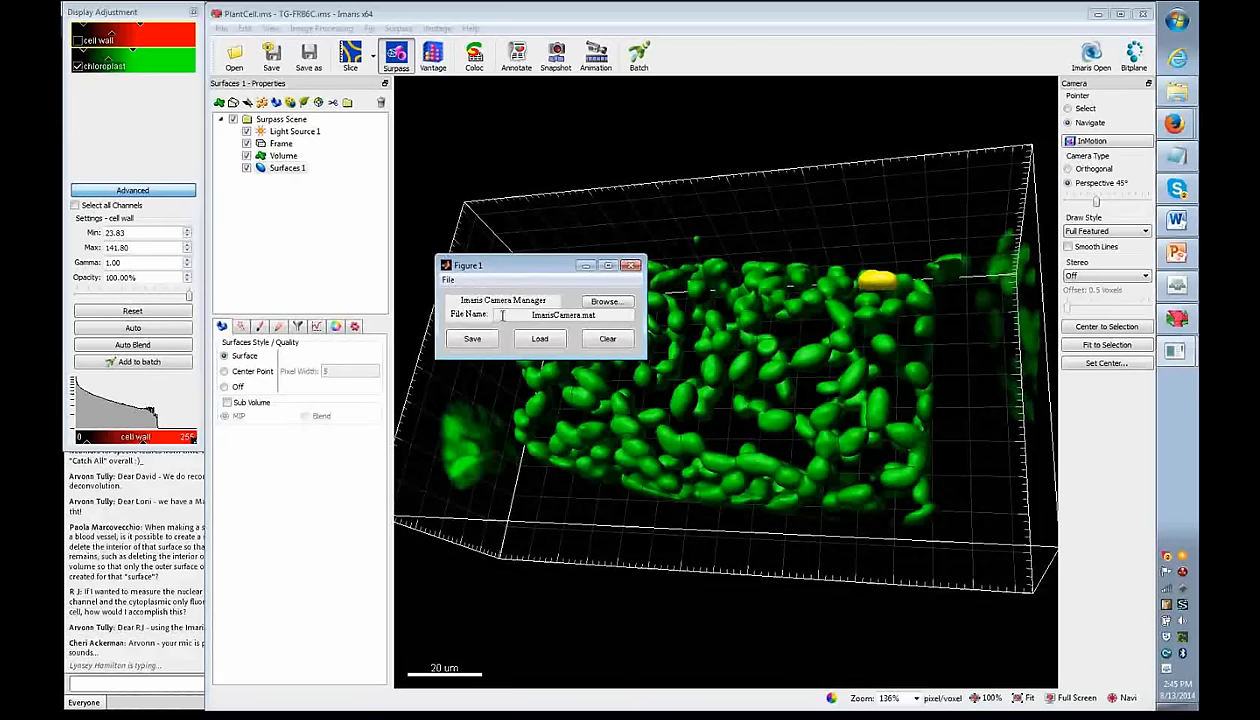
pyautogui.moveTo(531, 314); pyautogui.dragTo(613, 315)
pyautogui.click(530, 314)
pyautogui.moveTo(530, 314); pyautogui.dragTo(566, 314)
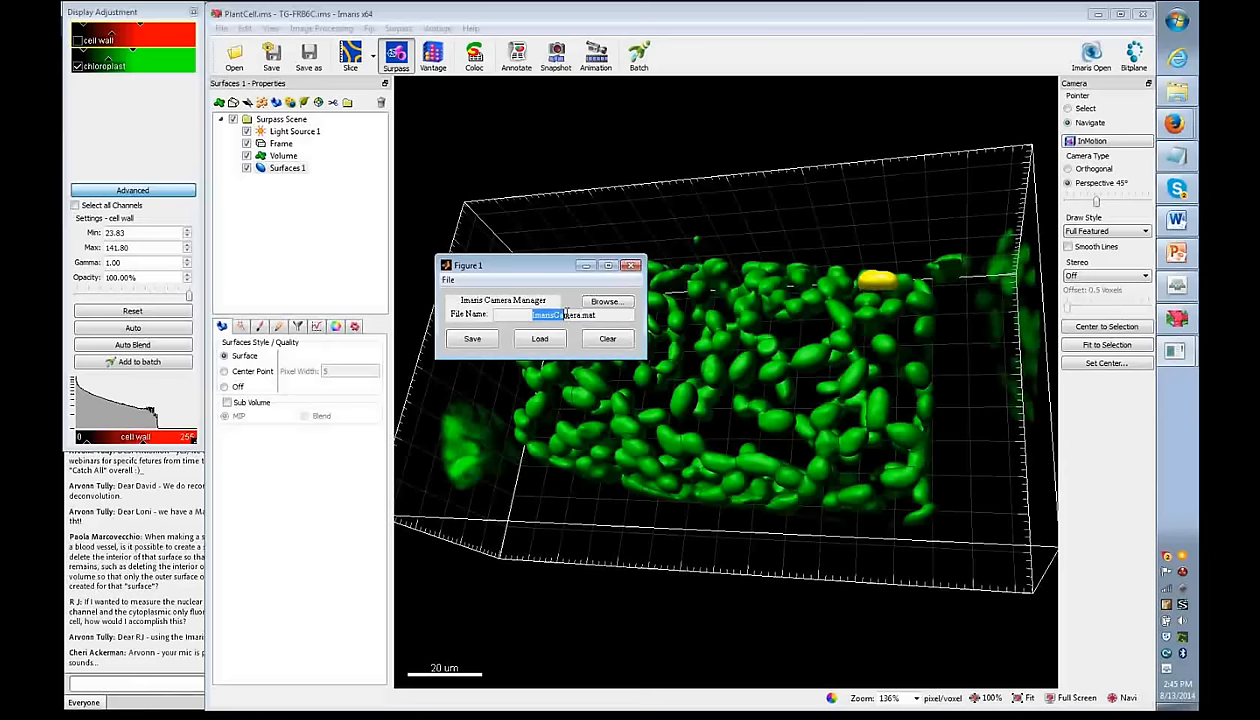
pyautogui.doubleClick(548, 313)
pyautogui.click(604, 301)
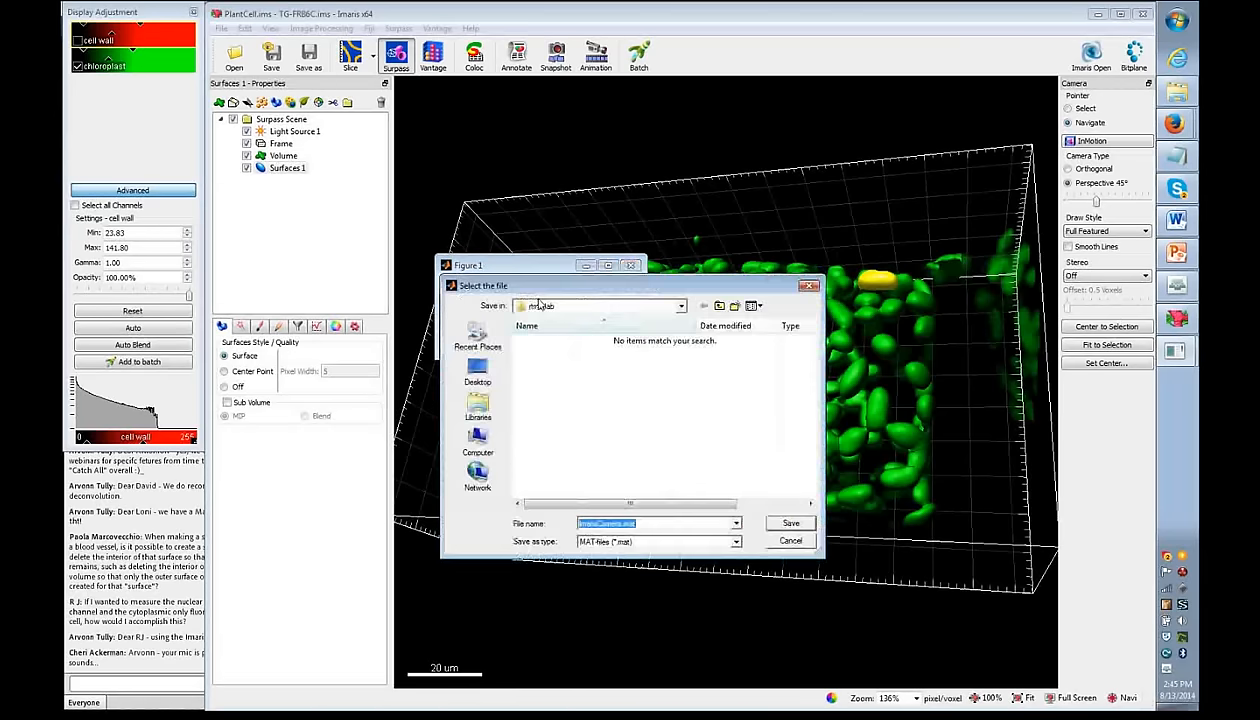
pyautogui.click(482, 380)
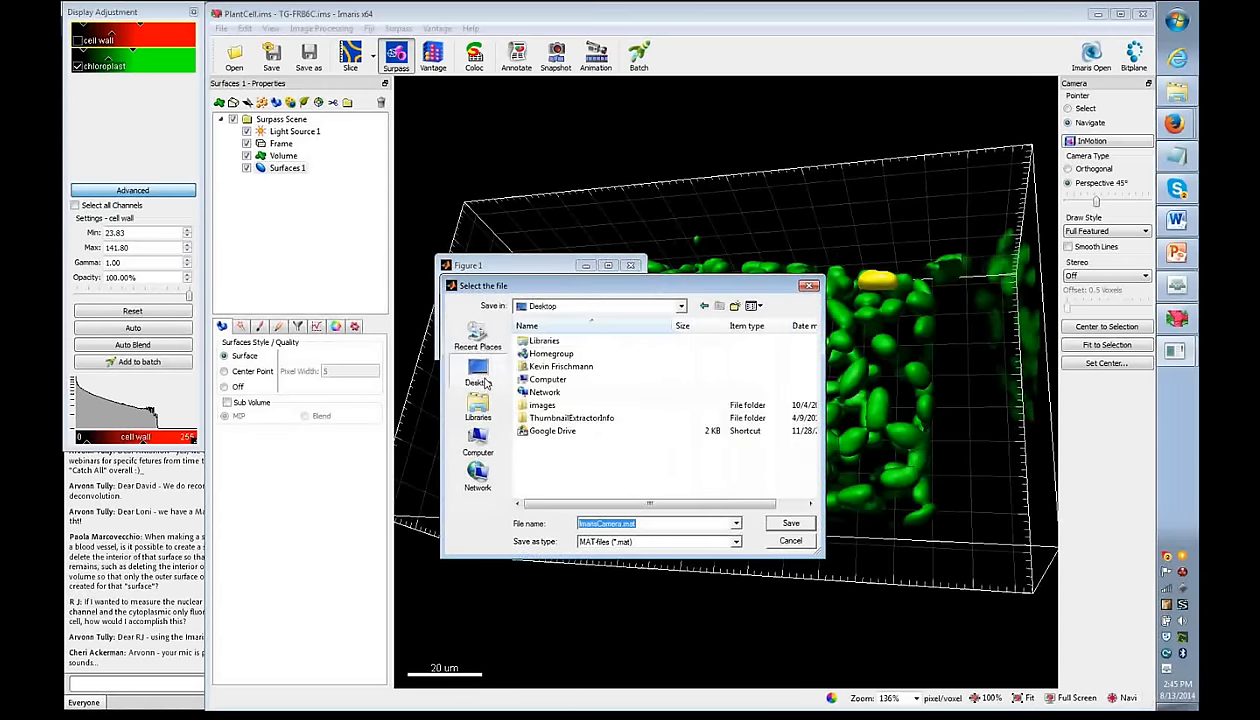
pyautogui.click(788, 522)
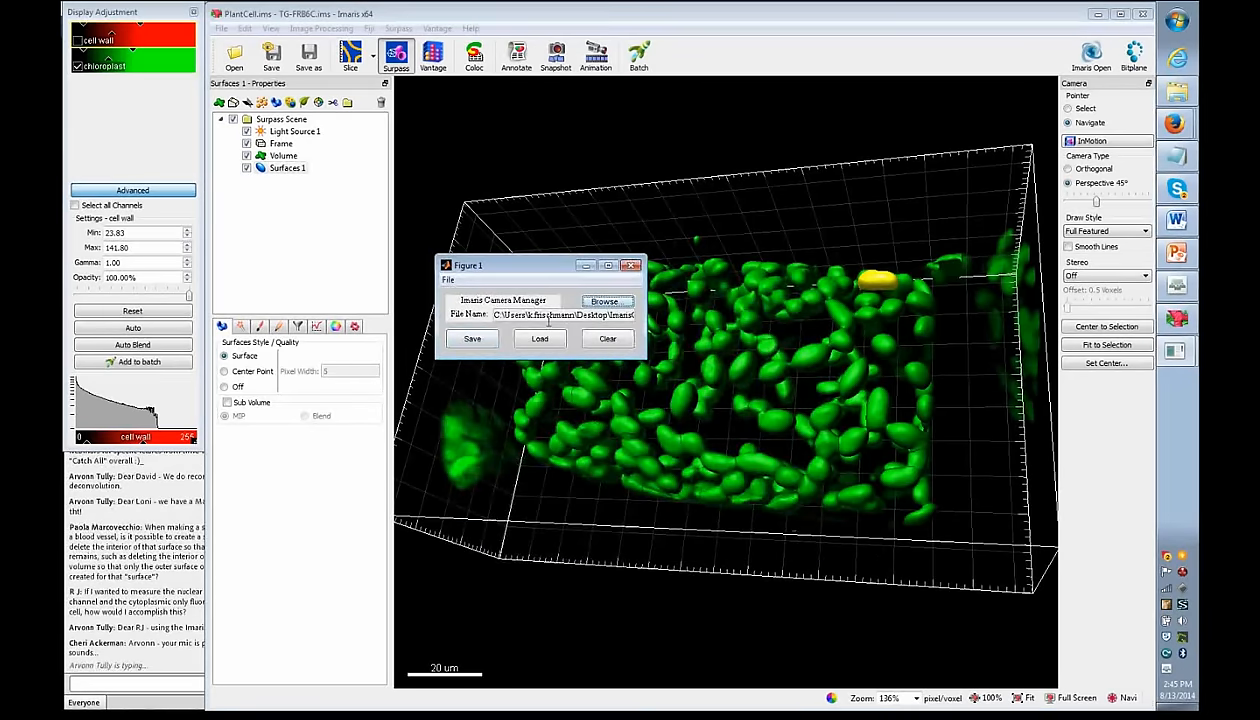
# - Save the current camera view under the name 'oblique angle'
pyautogui.click(470, 342)
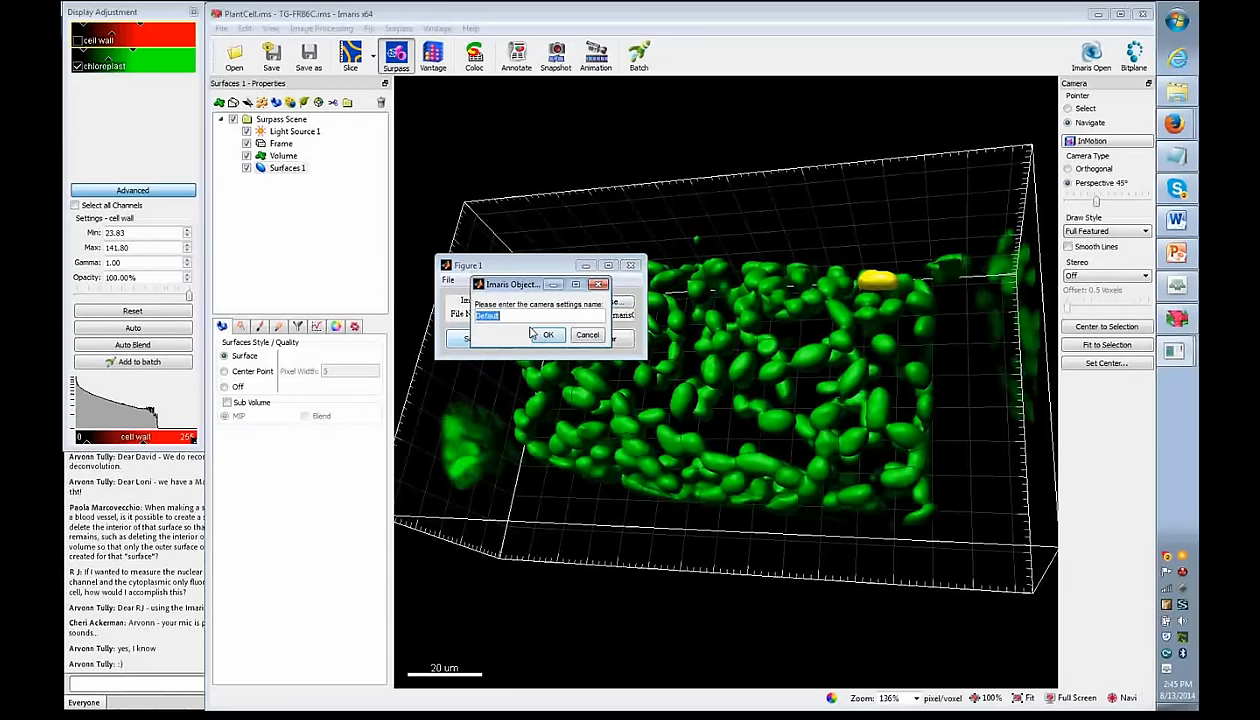
pyautogui.write('an')
pyautogui.press('BackSpace')
pyautogui.press('BackSpace')
pyautogui.write('oblique a')
pyautogui.click(547, 335)
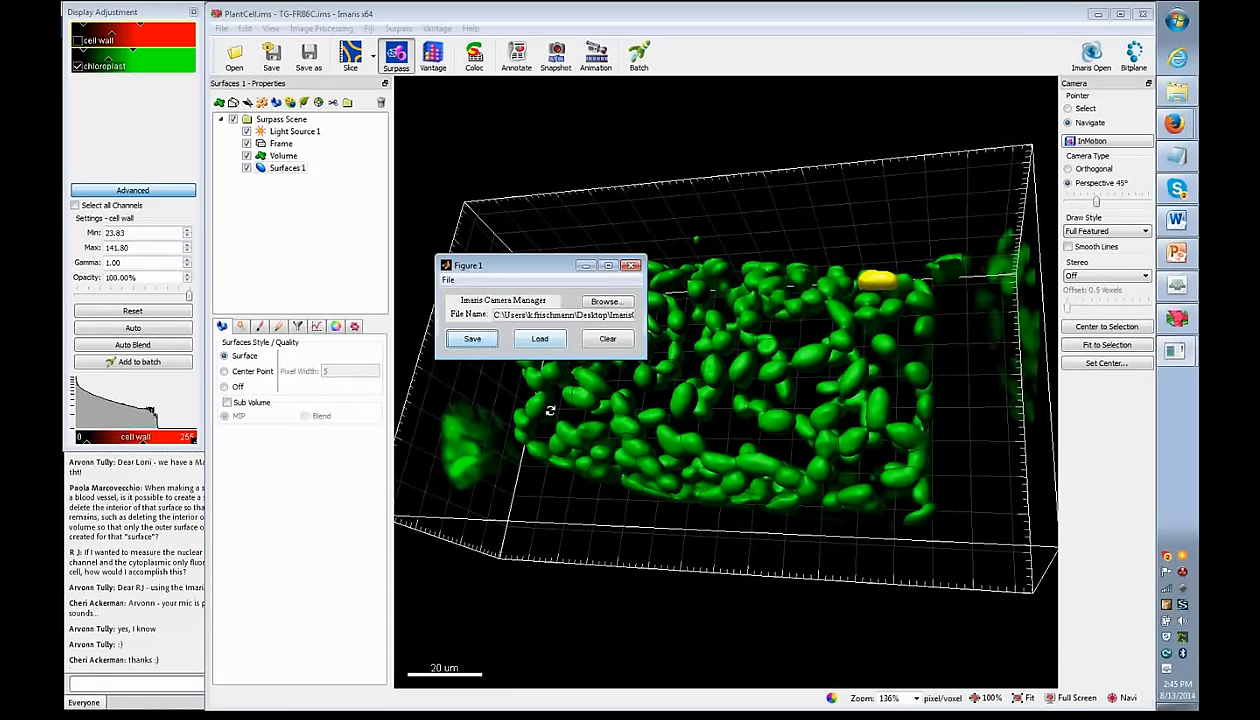
# - Load the saved oblique angle view, rotate away, then restore it again from the Camera Manager
pyautogui.click(540, 339)
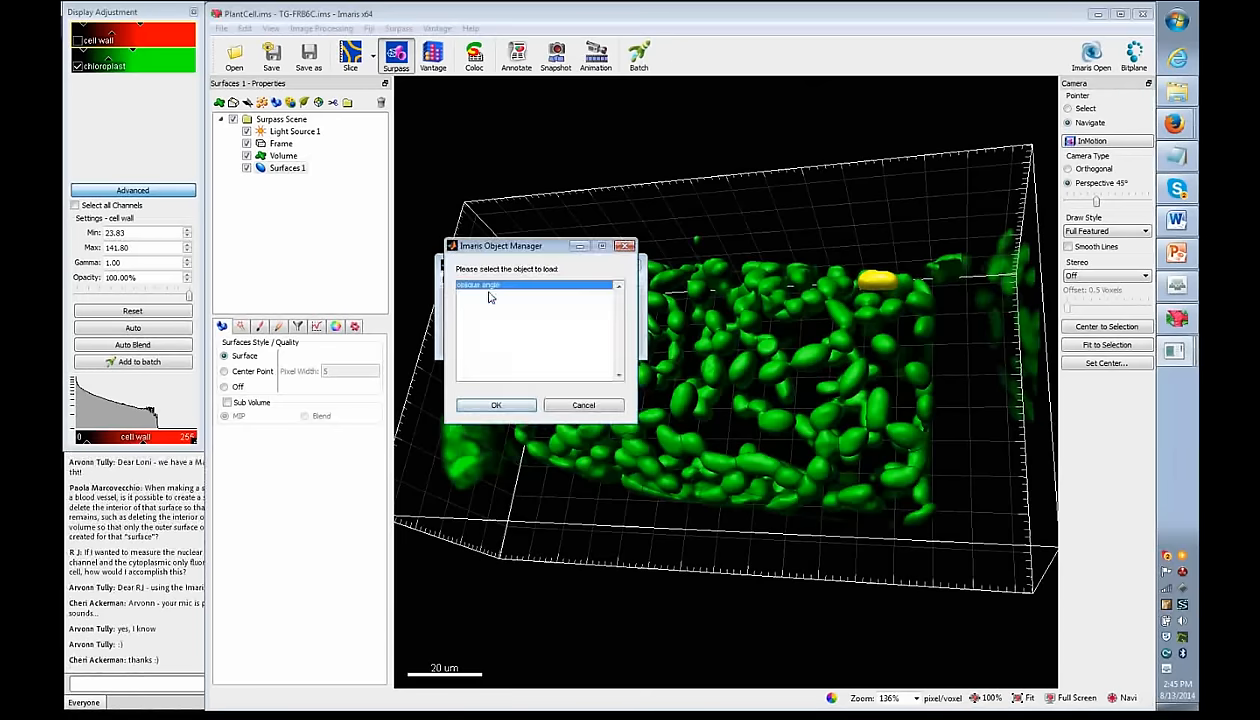
pyautogui.click(548, 402)
pyautogui.moveTo(687, 416); pyautogui.dragTo(790, 405)
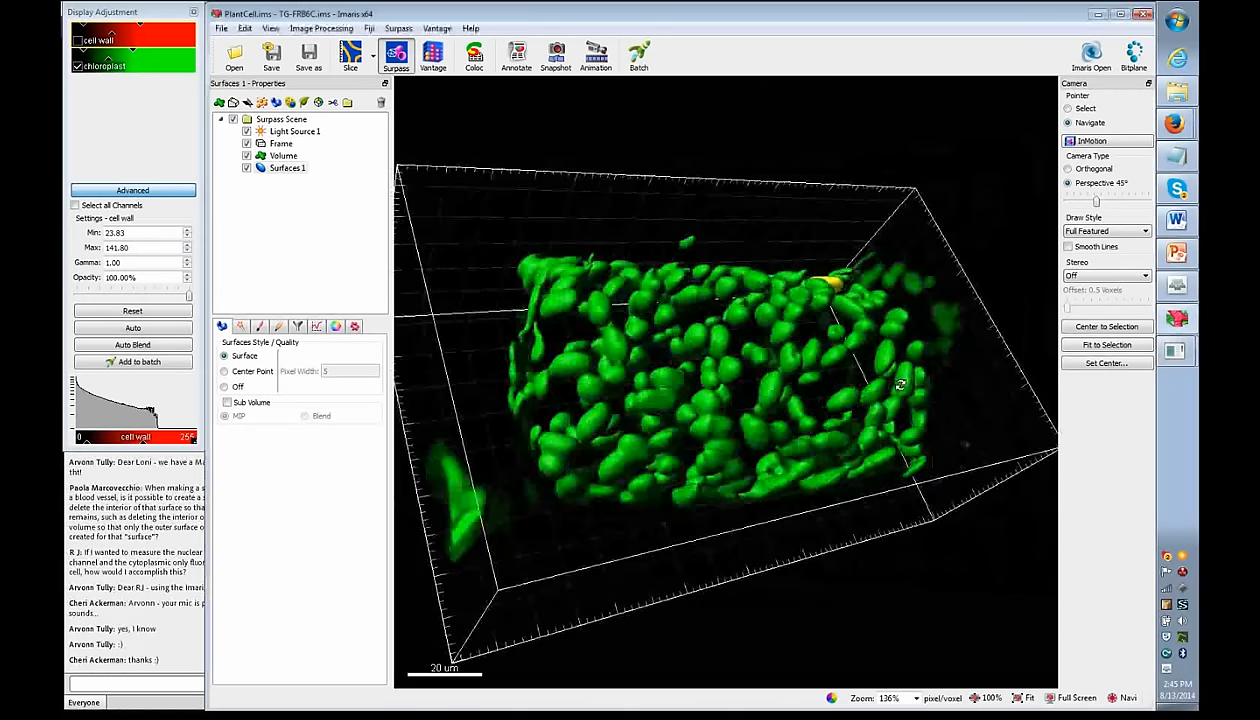
pyautogui.click(1187, 357)
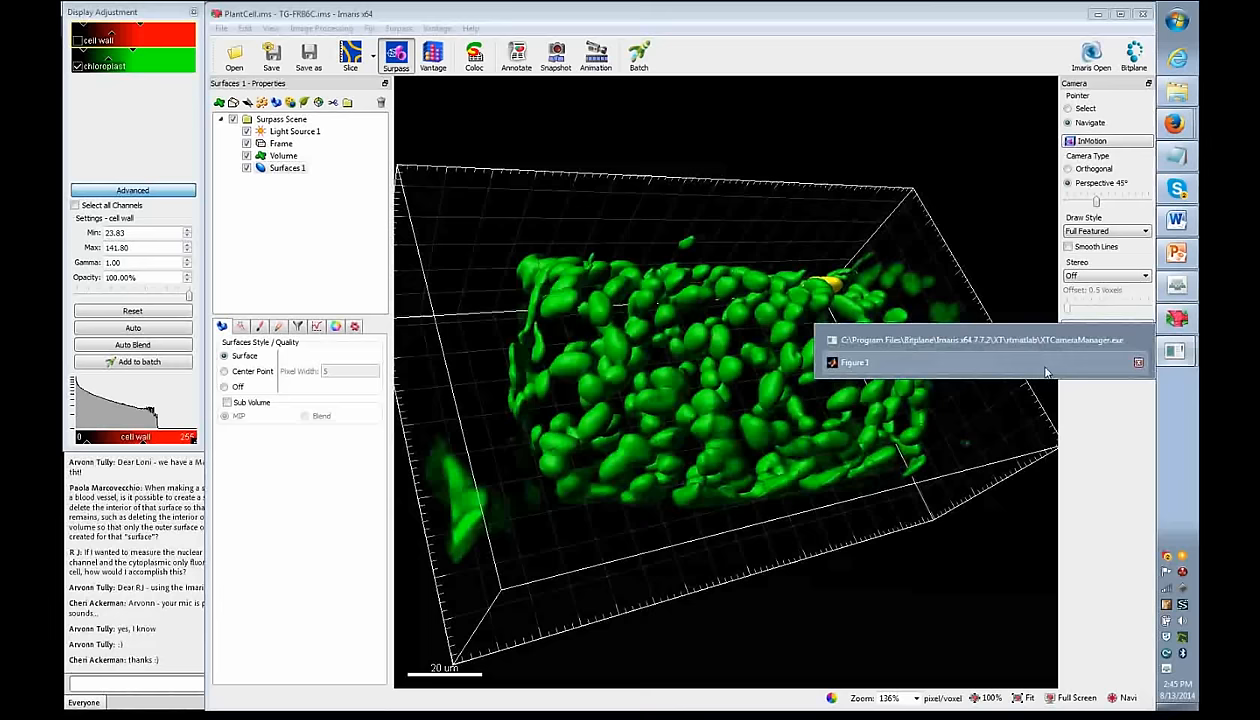
pyautogui.click(818, 366)
pyautogui.click(539, 339)
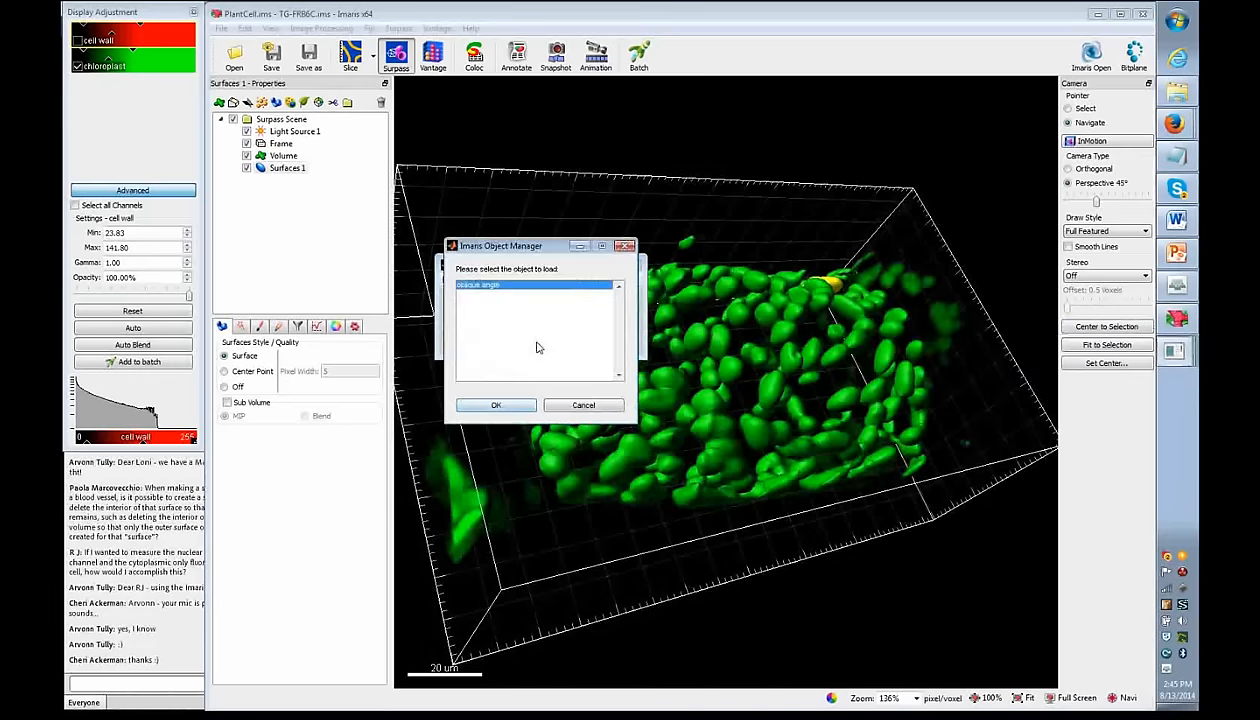
pyautogui.click(497, 406)
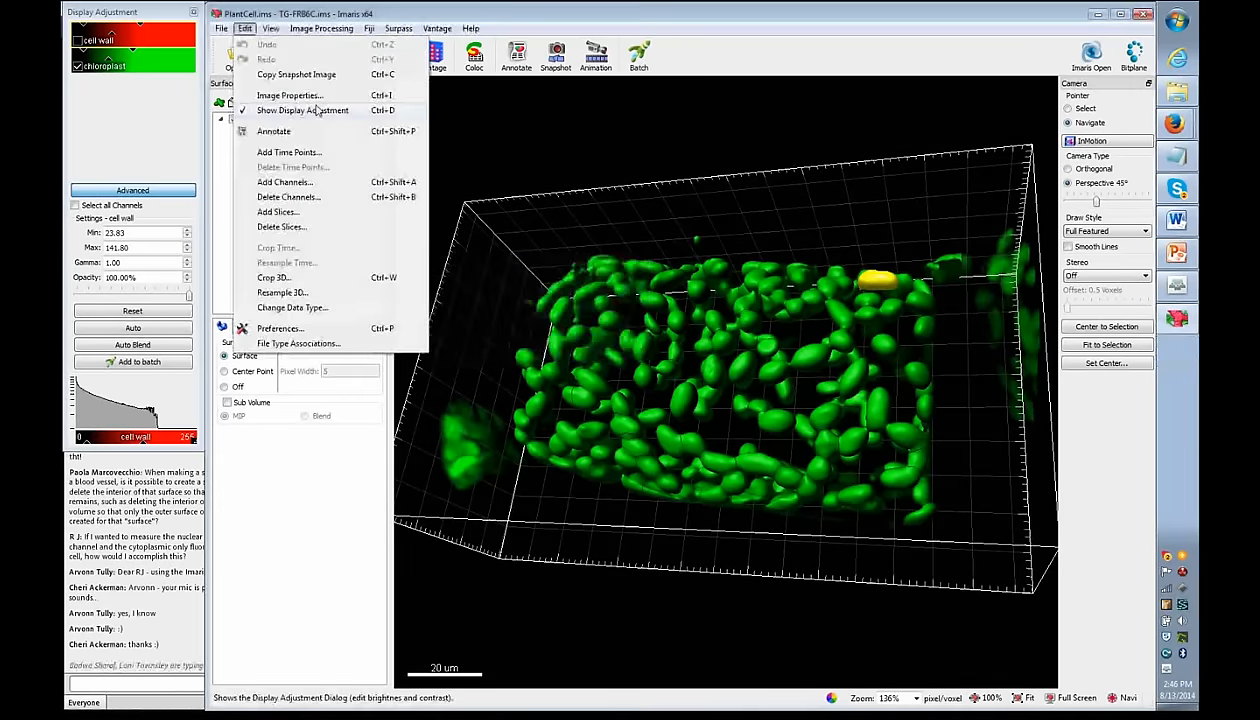
# - Close the Camera Manager and inspect the Image Properties coordinates without changing them
pyautogui.click(290, 93)
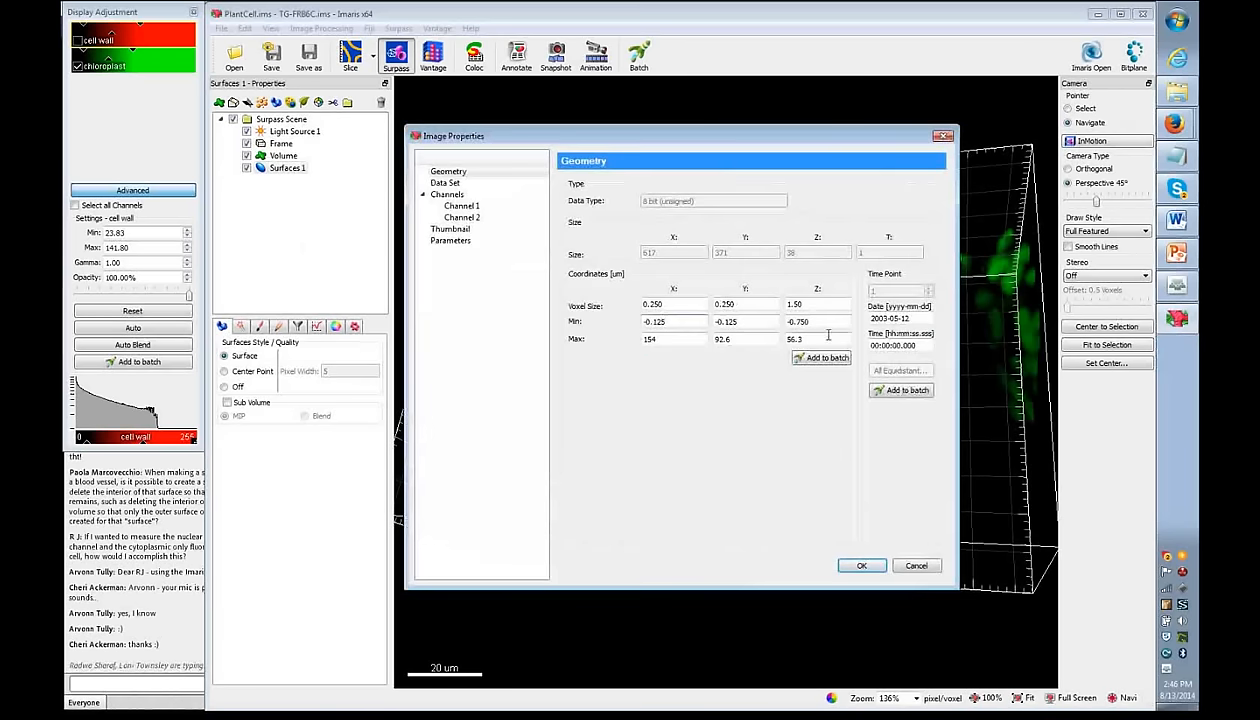
pyautogui.moveTo(812, 322); pyautogui.dragTo(776, 323)
pyautogui.click(760, 324)
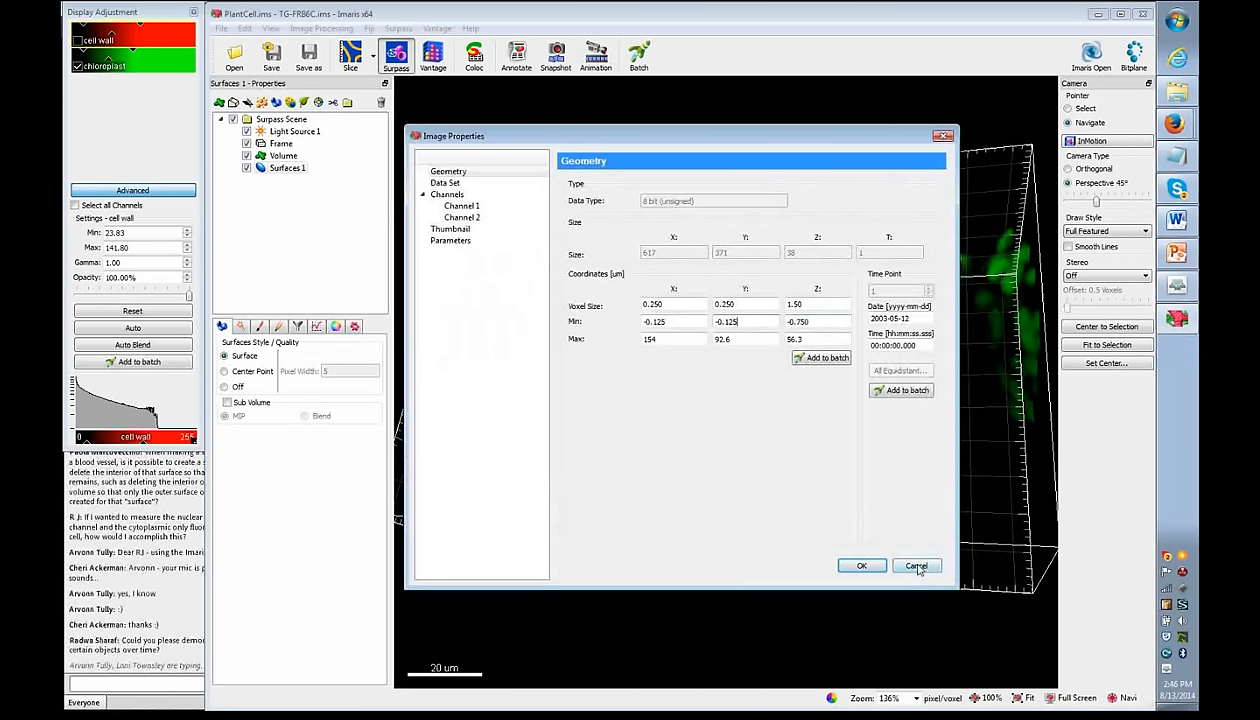
pyautogui.click(916, 566)
# - Rotate the chloroplasts to a front view, set zoom to 100%, then Fit it to the viewer
pyautogui.moveTo(607, 358); pyautogui.dragTo(528, 212)
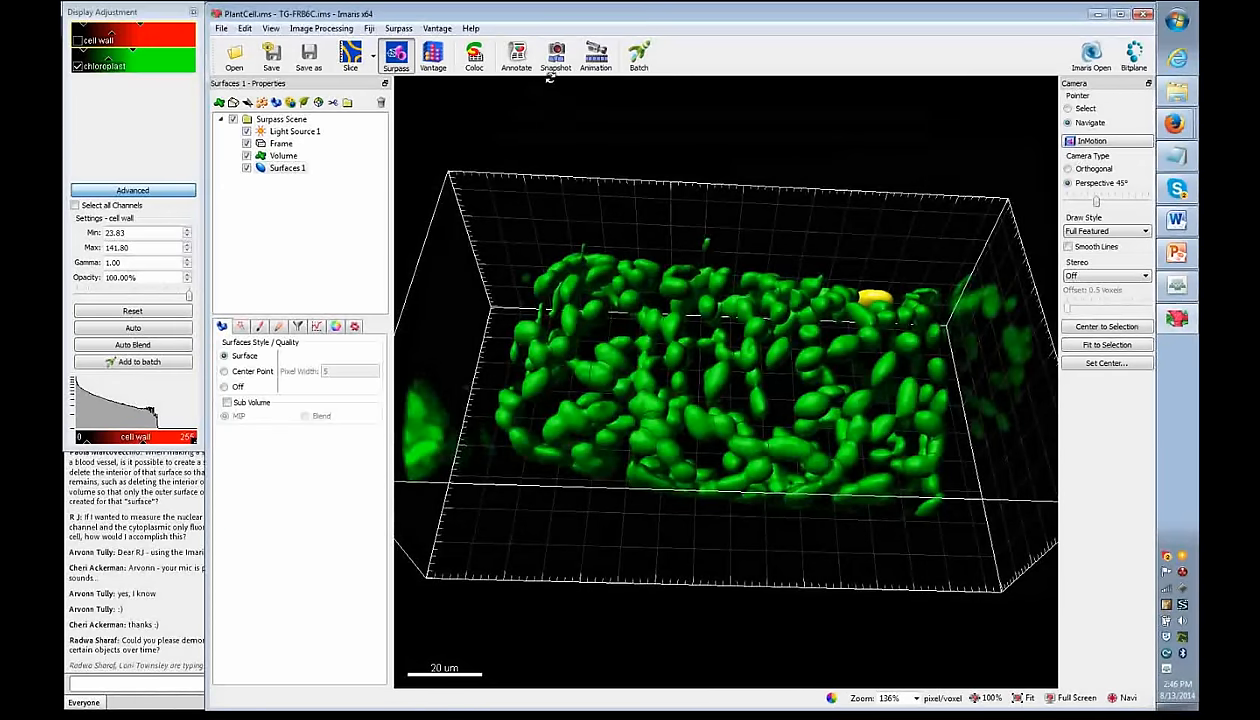
pyautogui.scroll(-1, 606, 75)
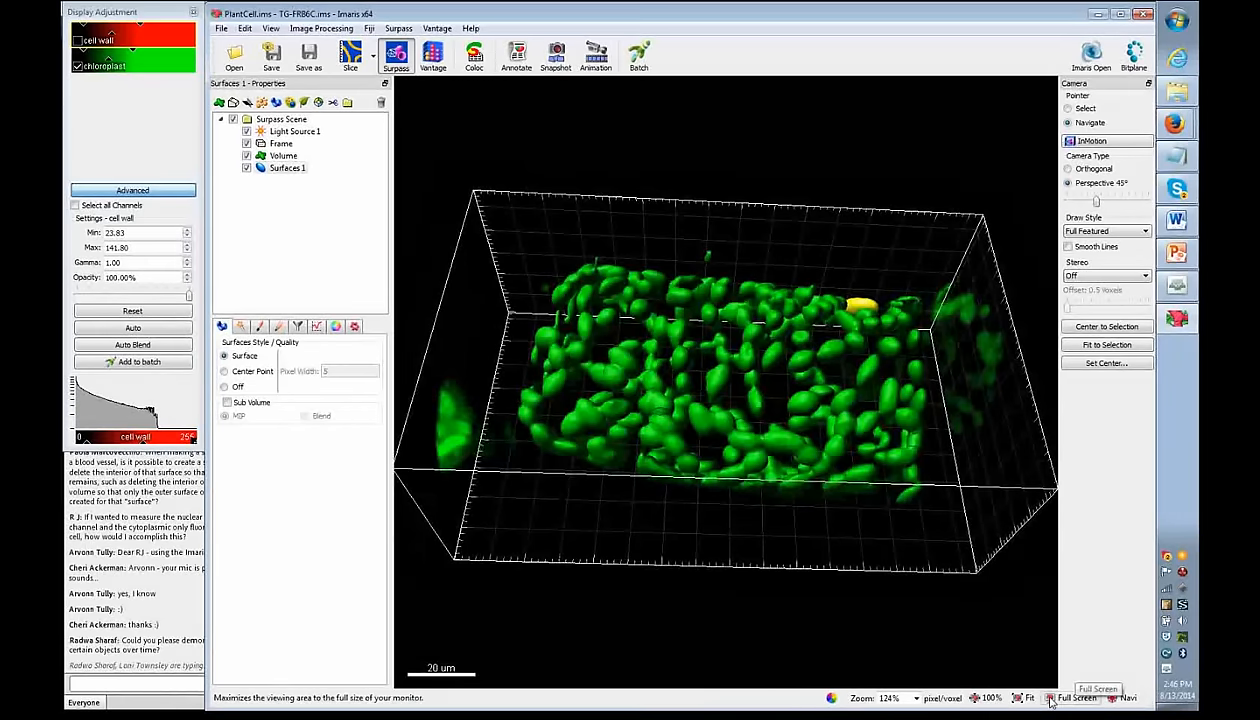
pyautogui.click(992, 698)
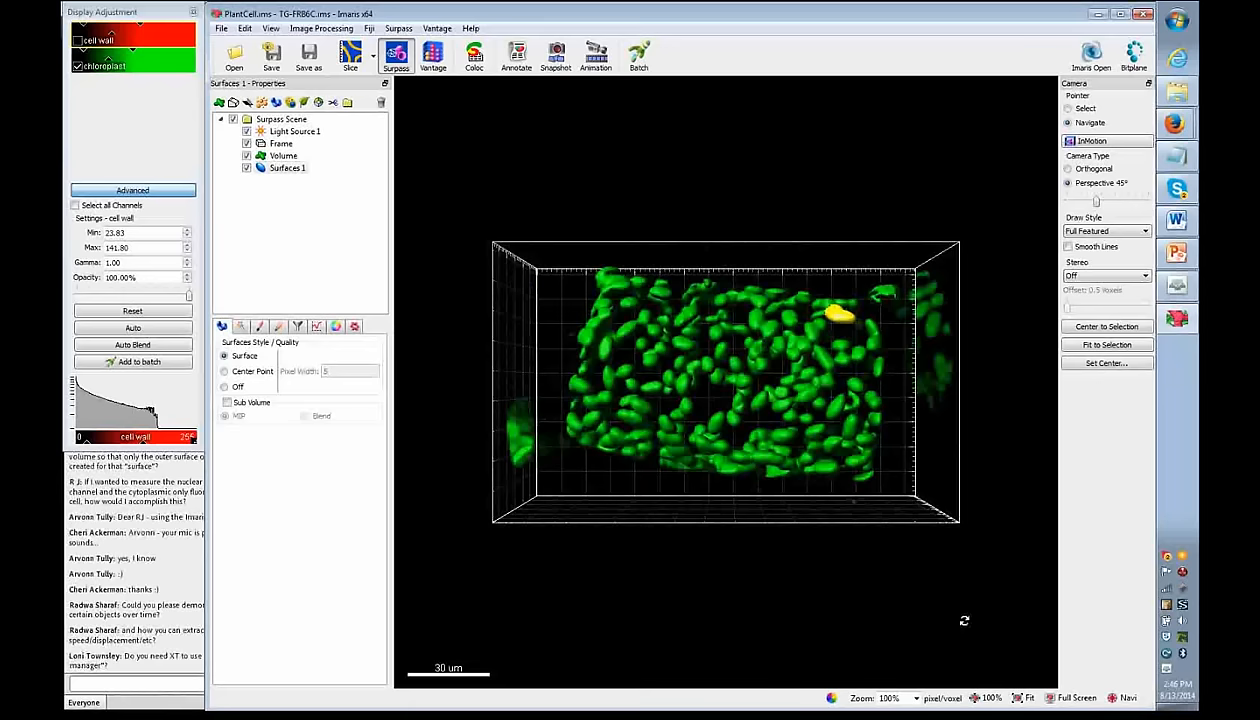
pyautogui.click(1025, 698)
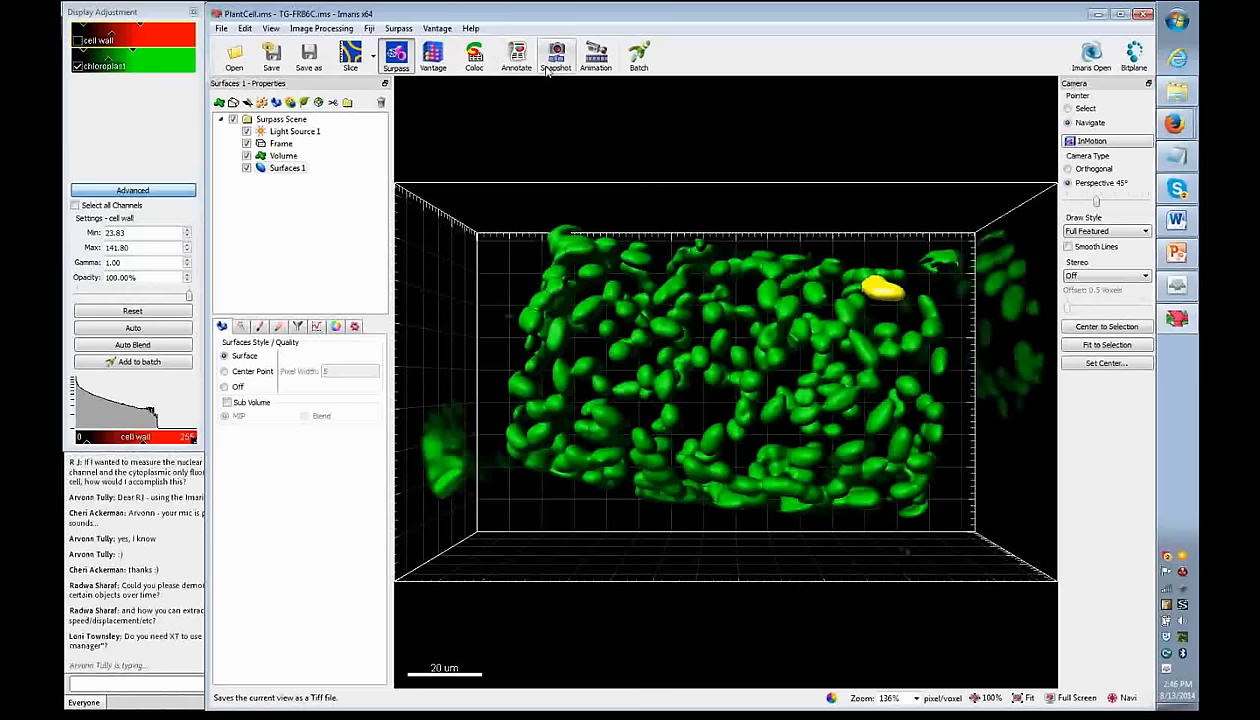
# - Add a +360° Horizontal rotation in Key Frame Animation and check the frame count
pyautogui.click(596, 56)
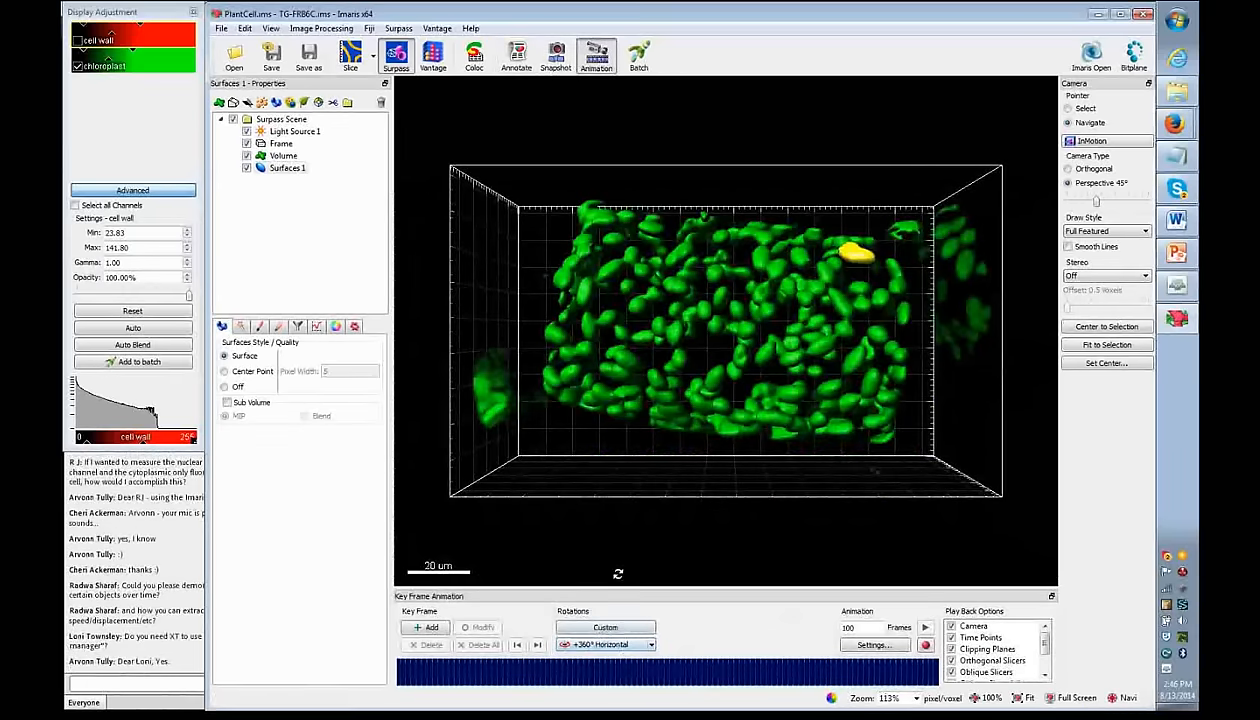
pyautogui.scroll(-1, 618, 572)
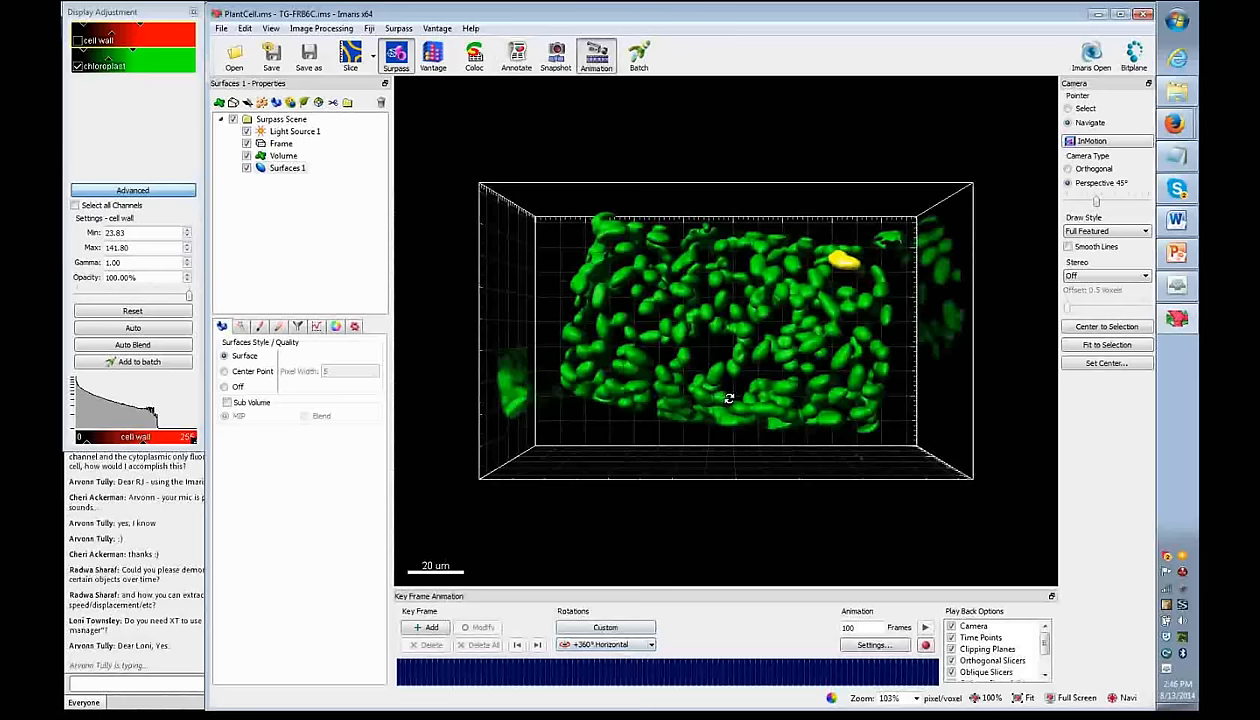
pyautogui.click(612, 645)
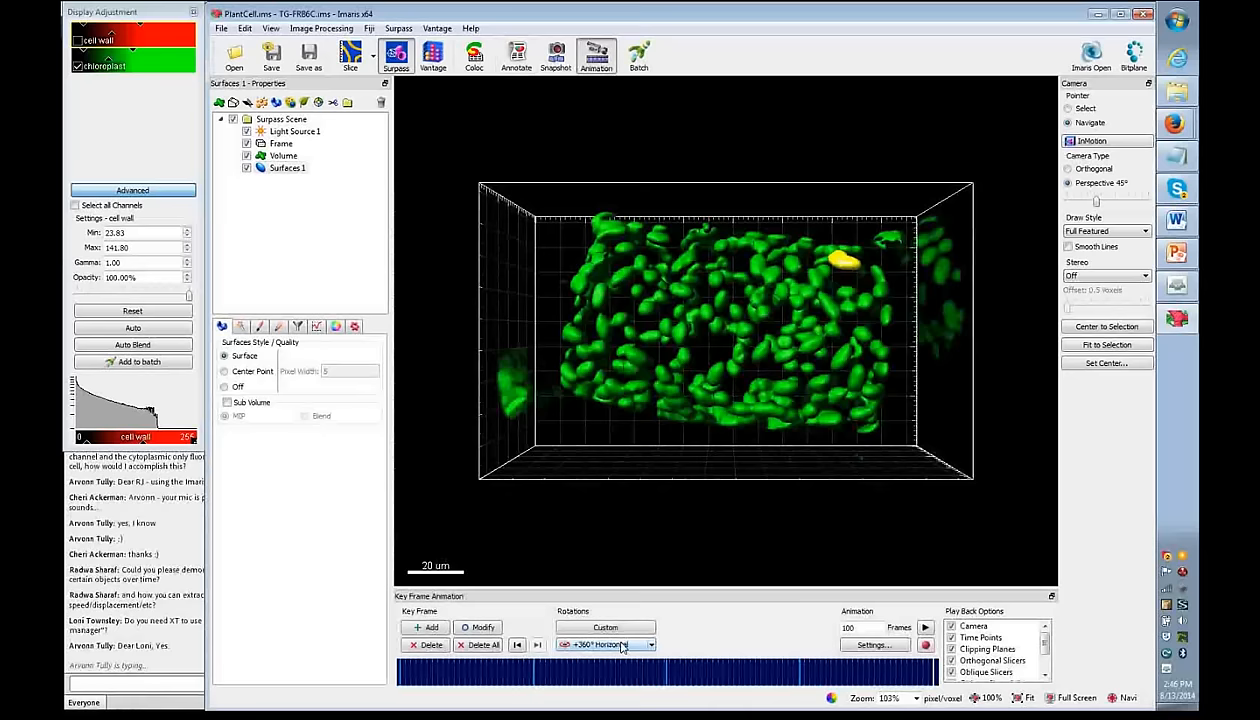
pyautogui.click(537, 645)
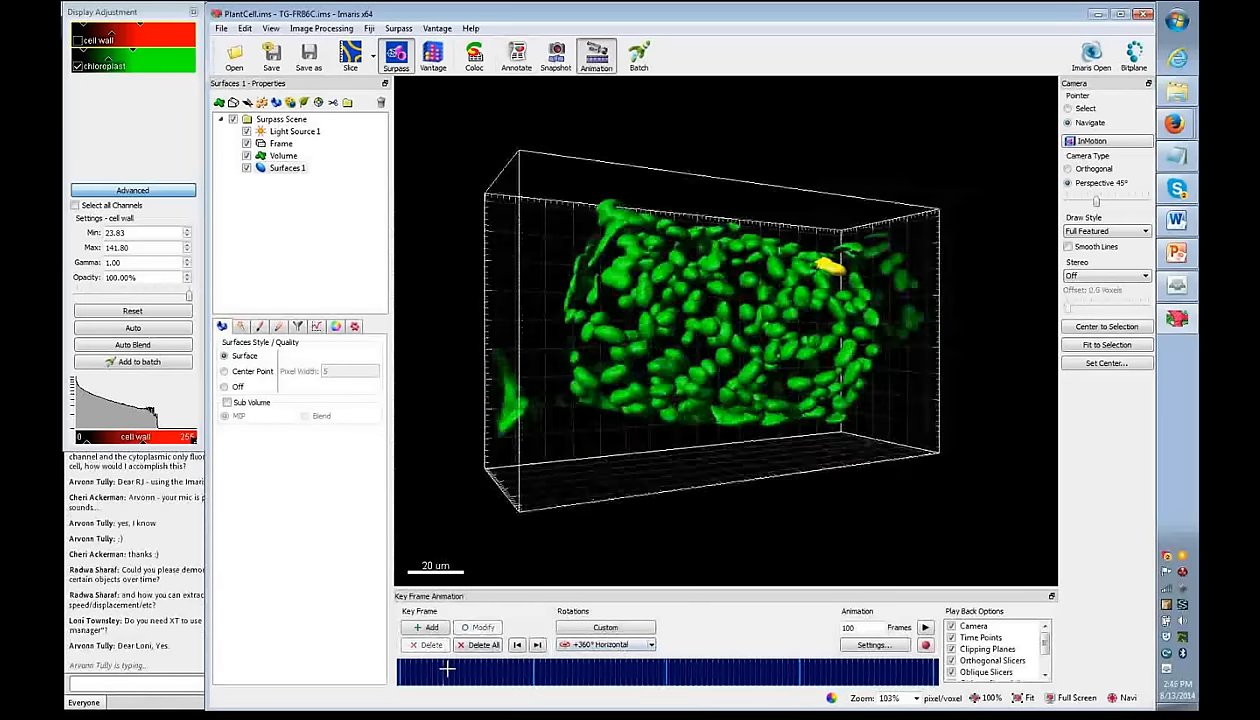
pyautogui.moveTo(866, 628); pyautogui.dragTo(836, 628)
pyautogui.click(862, 628)
pyautogui.moveTo(872, 626); pyautogui.dragTo(836, 629)
# - Scrub the timeline and step through the keyframes comparing end-on and side views
pyautogui.moveTo(510, 672); pyautogui.dragTo(396, 663)
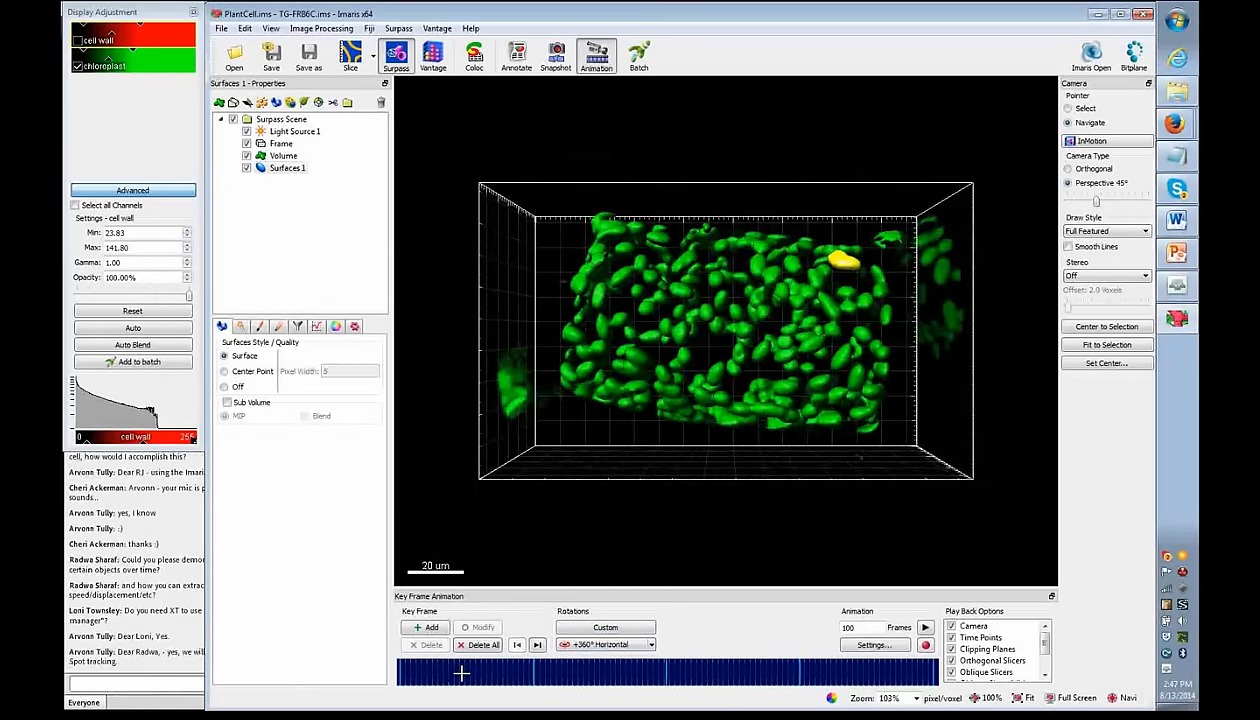
pyautogui.moveTo(416, 673); pyautogui.dragTo(531, 673)
pyautogui.click(533, 673)
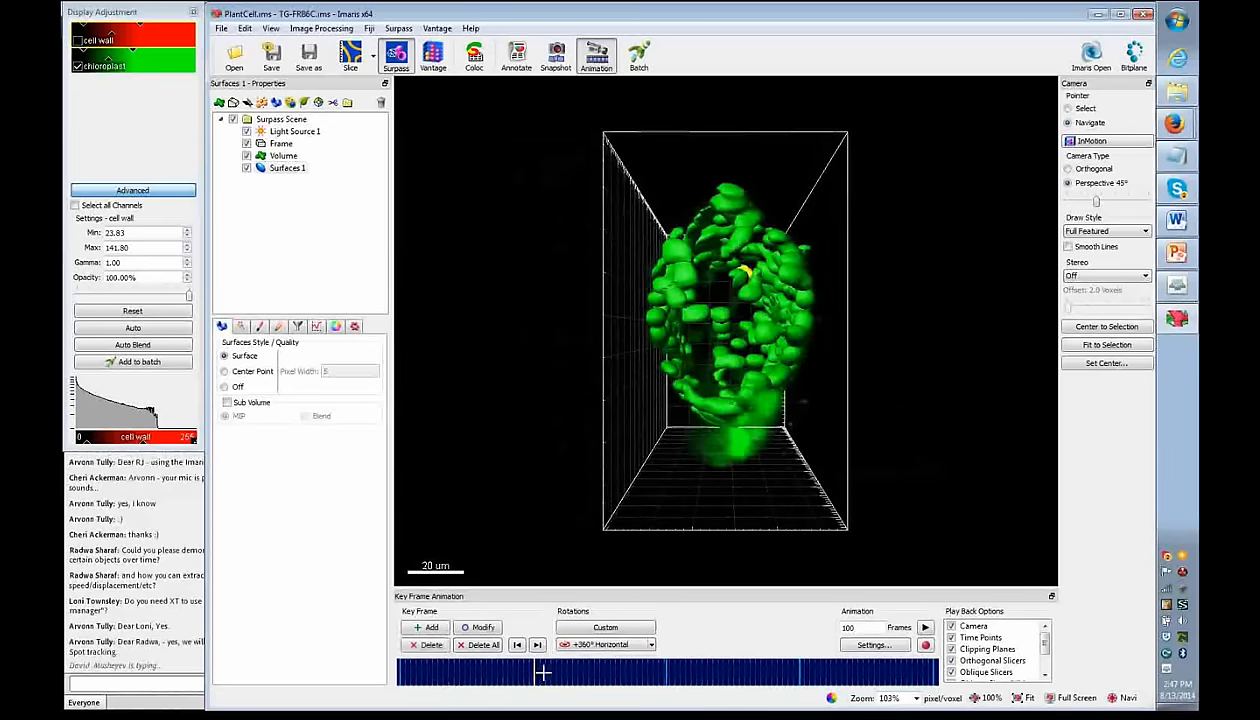
pyautogui.click(666, 671)
pyautogui.click(801, 671)
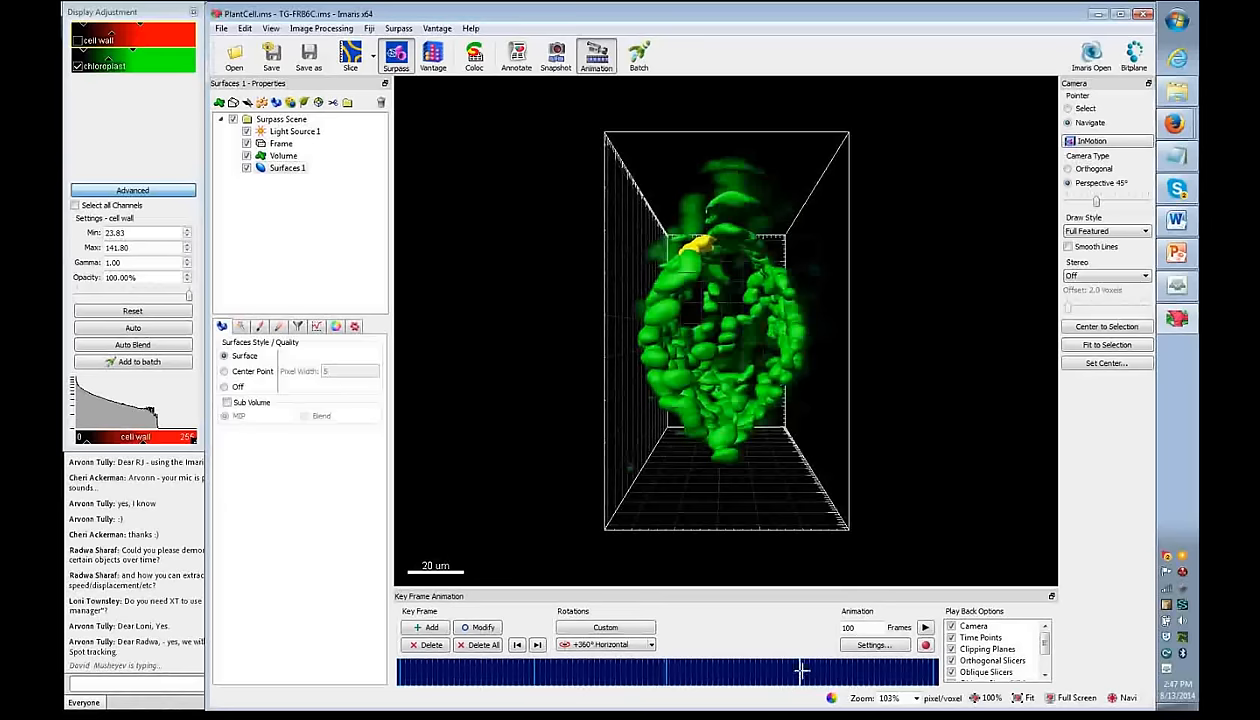
pyautogui.click(926, 668)
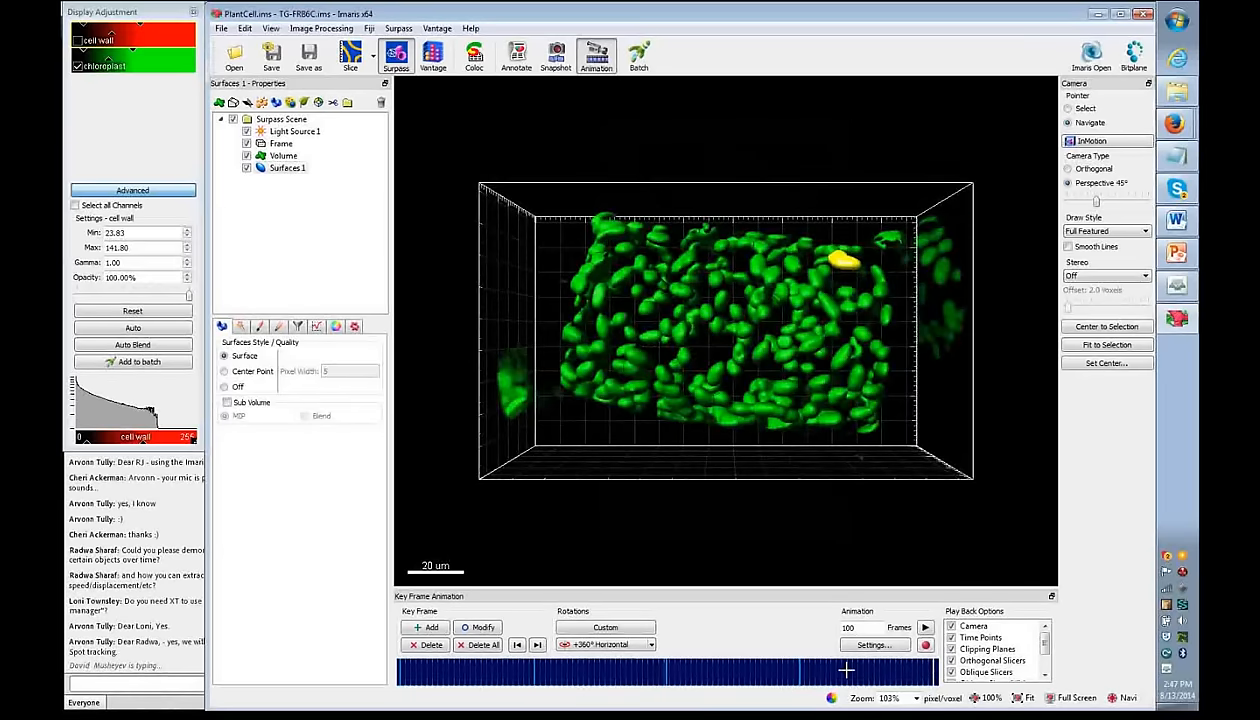
pyautogui.click(534, 669)
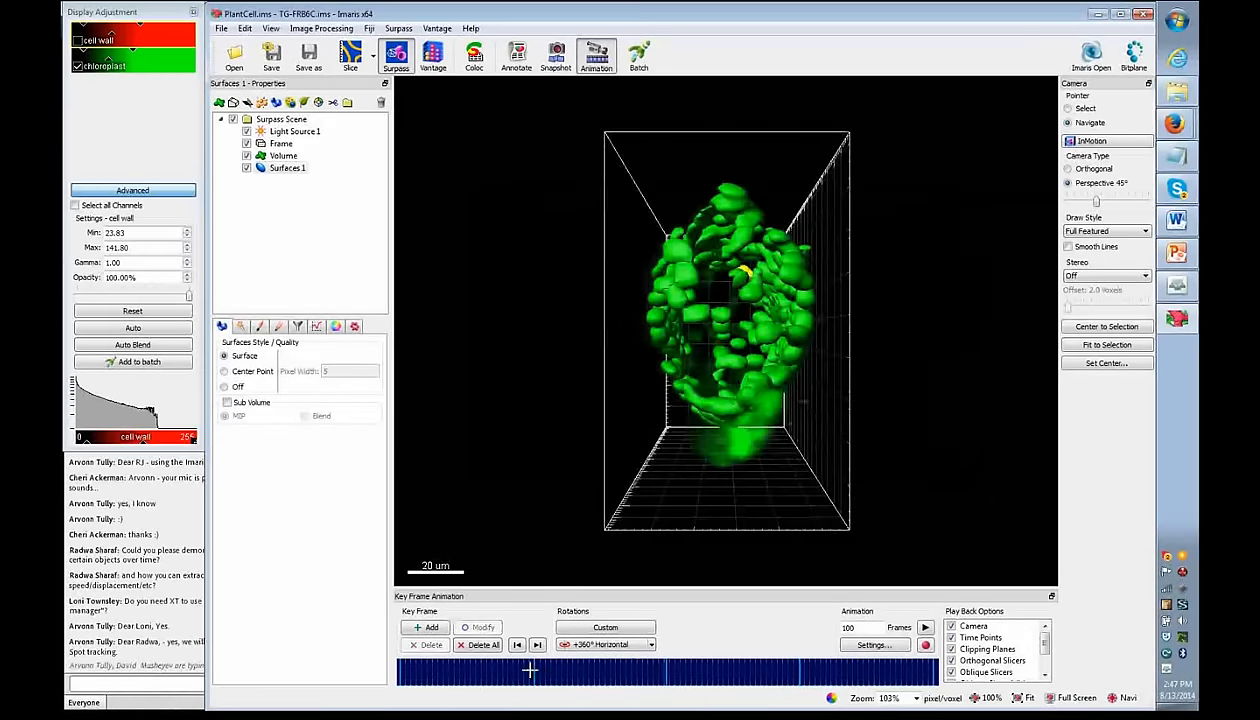
pyautogui.click(396, 668)
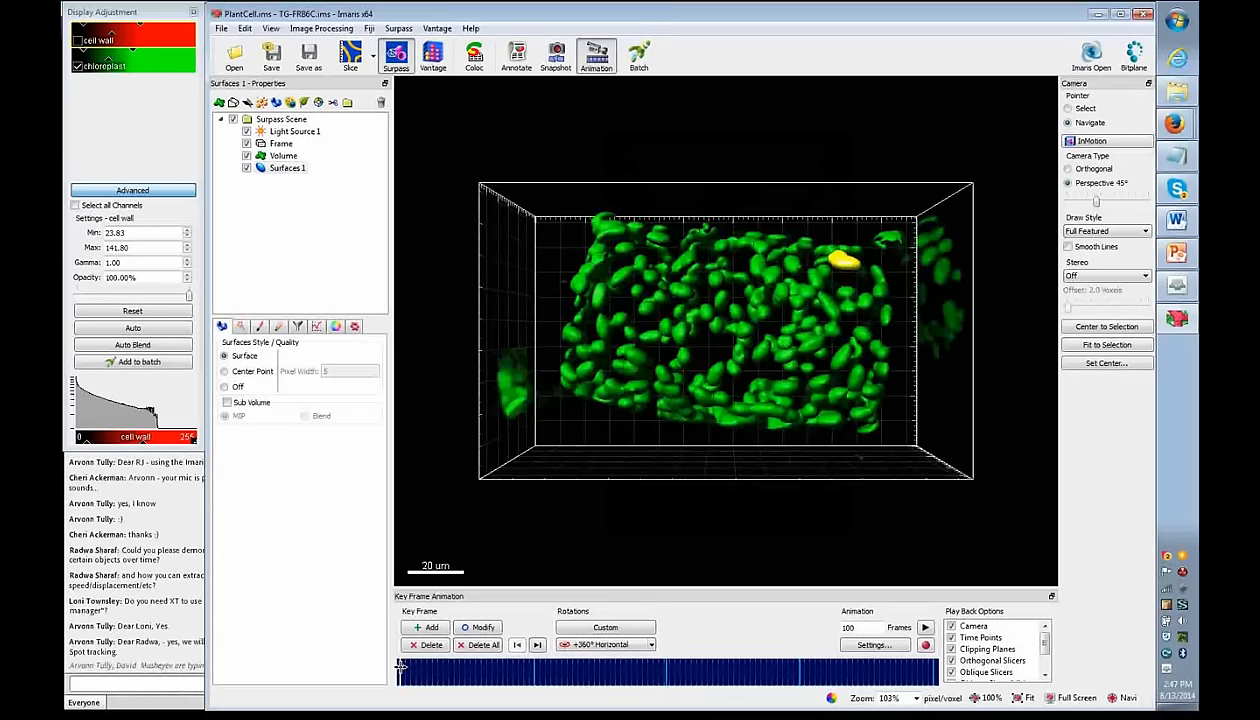
pyautogui.click(597, 628)
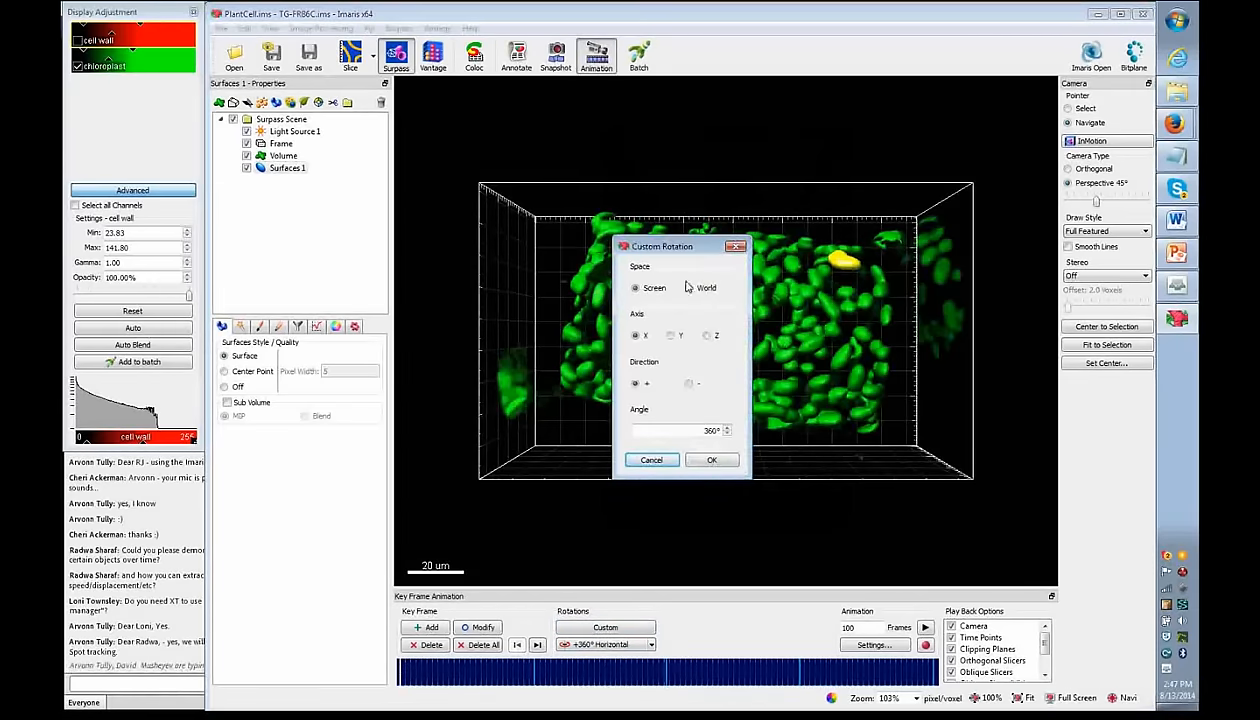
# - Add a custom rotation of 45° about the Y axis
pyautogui.moveTo(675, 240); pyautogui.dragTo(926, 235)
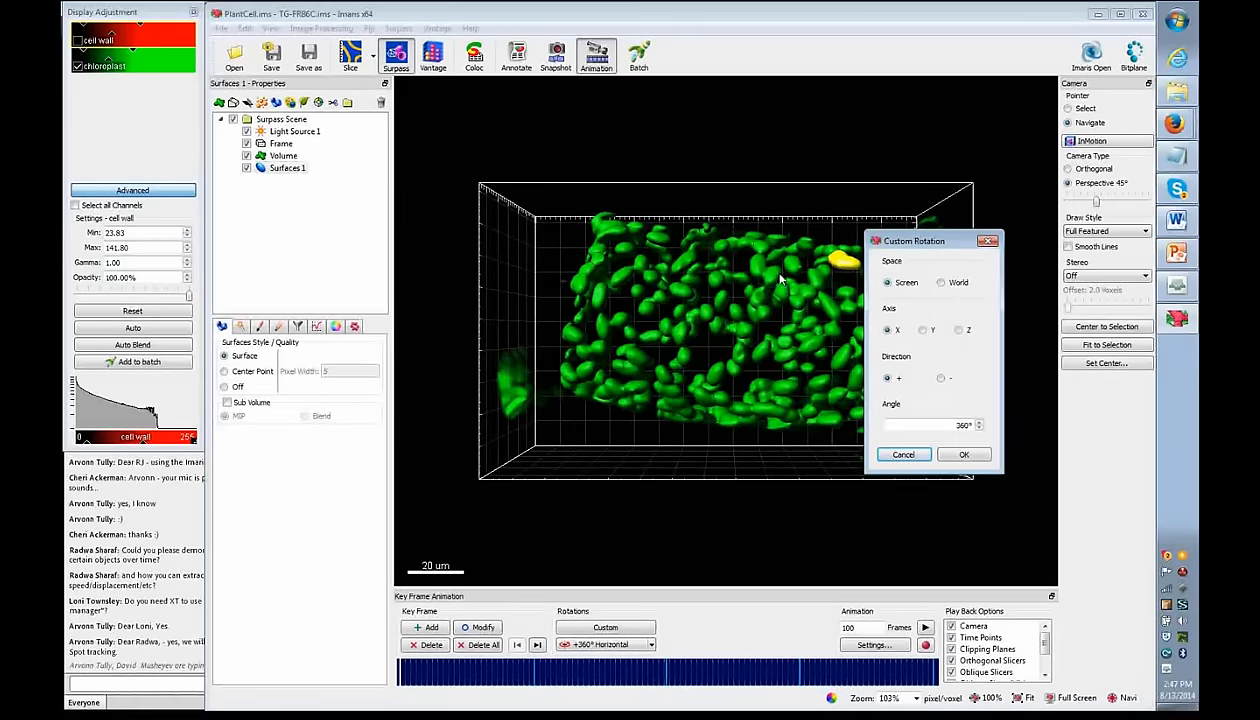
pyautogui.click(924, 331)
pyautogui.moveTo(947, 426); pyautogui.dragTo(997, 428)
pyautogui.write('45')
pyautogui.click(964, 455)
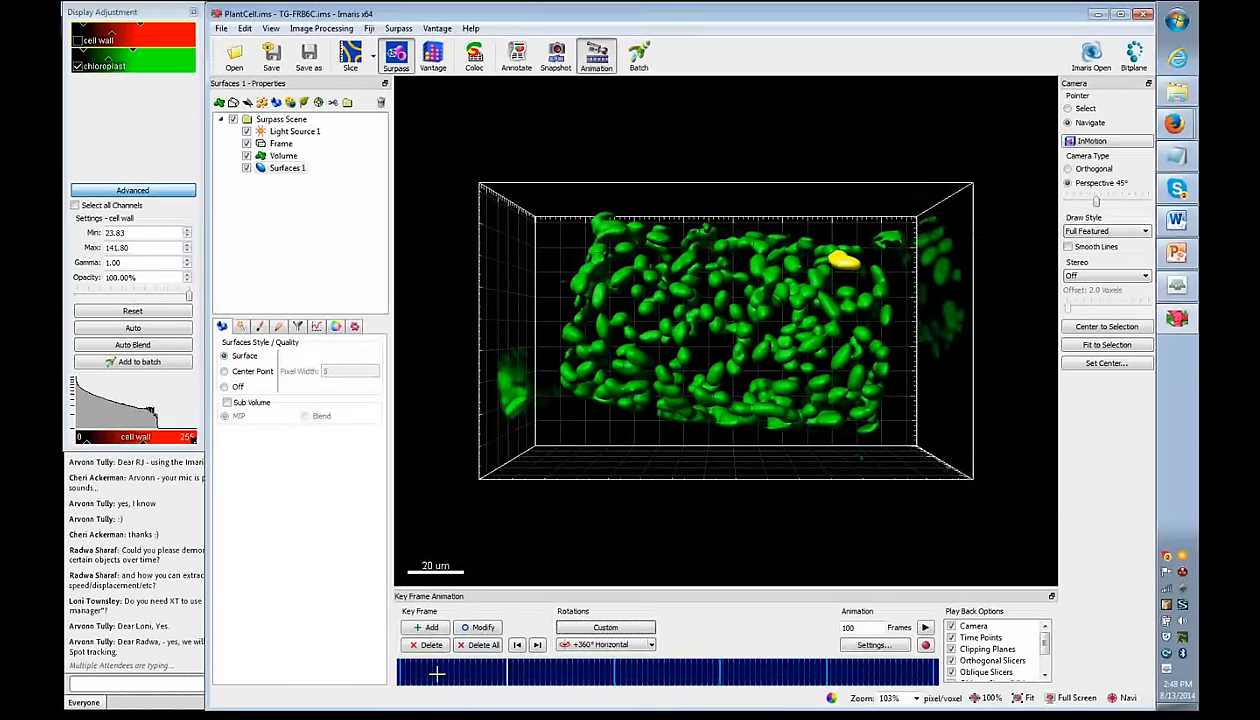
# - Scrub the animation to preview the rotation, ending on the first keyframe's front view
pyautogui.click(441, 672)
pyautogui.moveTo(441, 672); pyautogui.dragTo(505, 675)
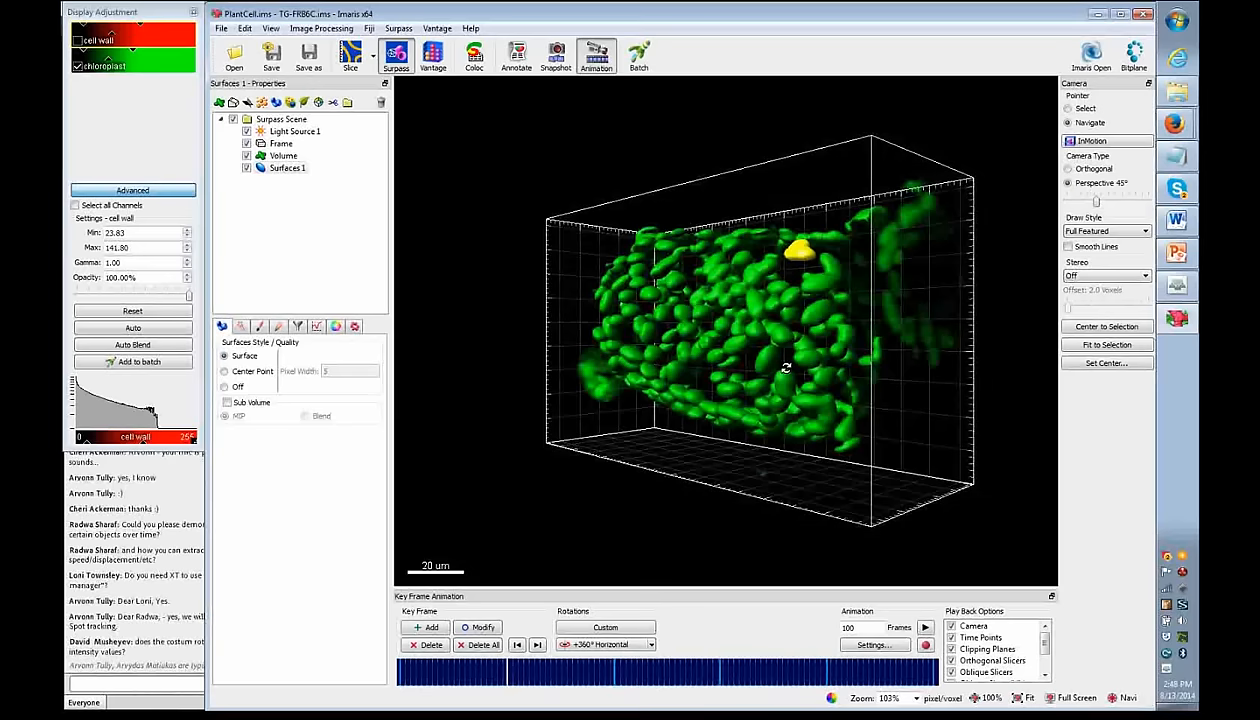
pyautogui.click(401, 669)
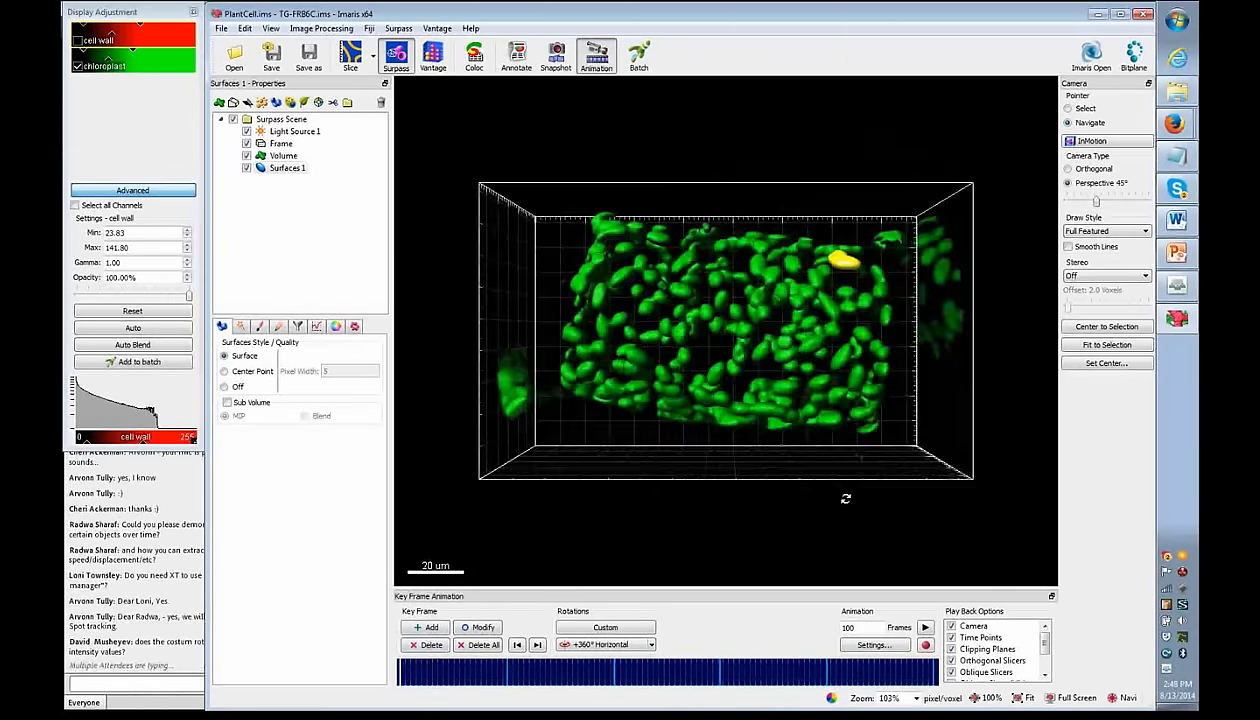
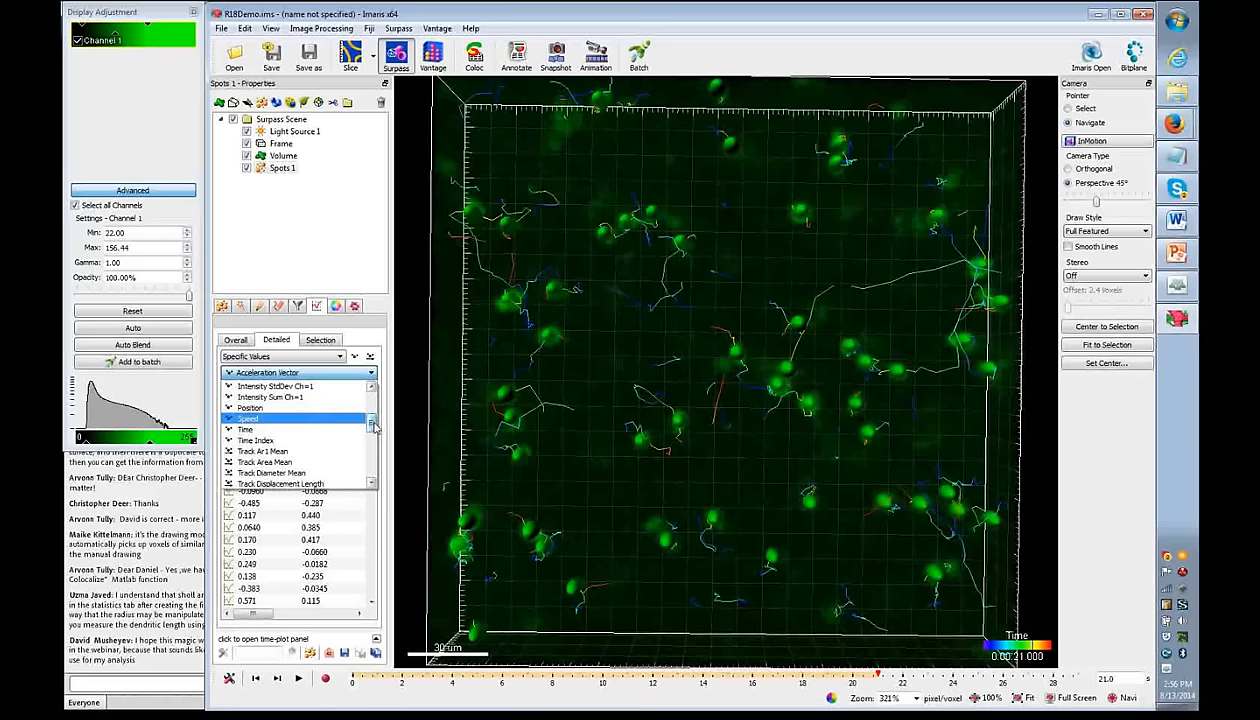
# - Turn on Displacement arrows for the Spots 1 track paths and set the track width to 3
pyautogui.scroll(-1, 372, 425)
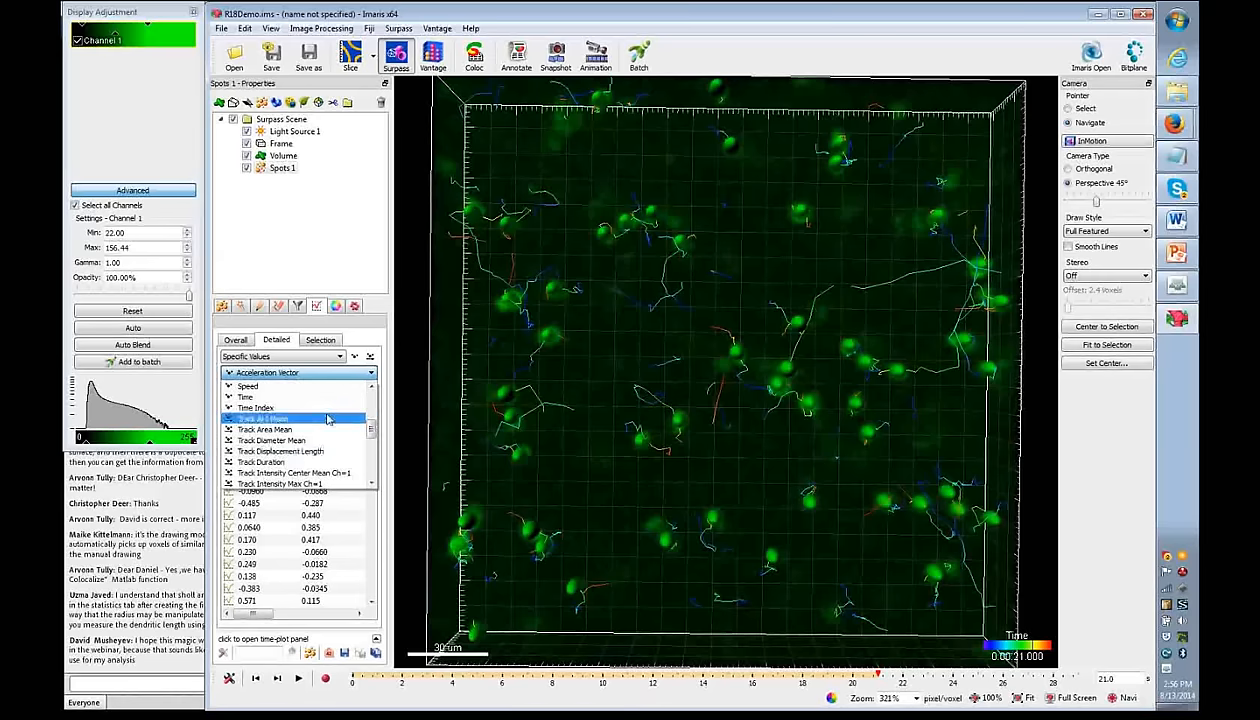
pyautogui.click(351, 325)
pyautogui.click(222, 305)
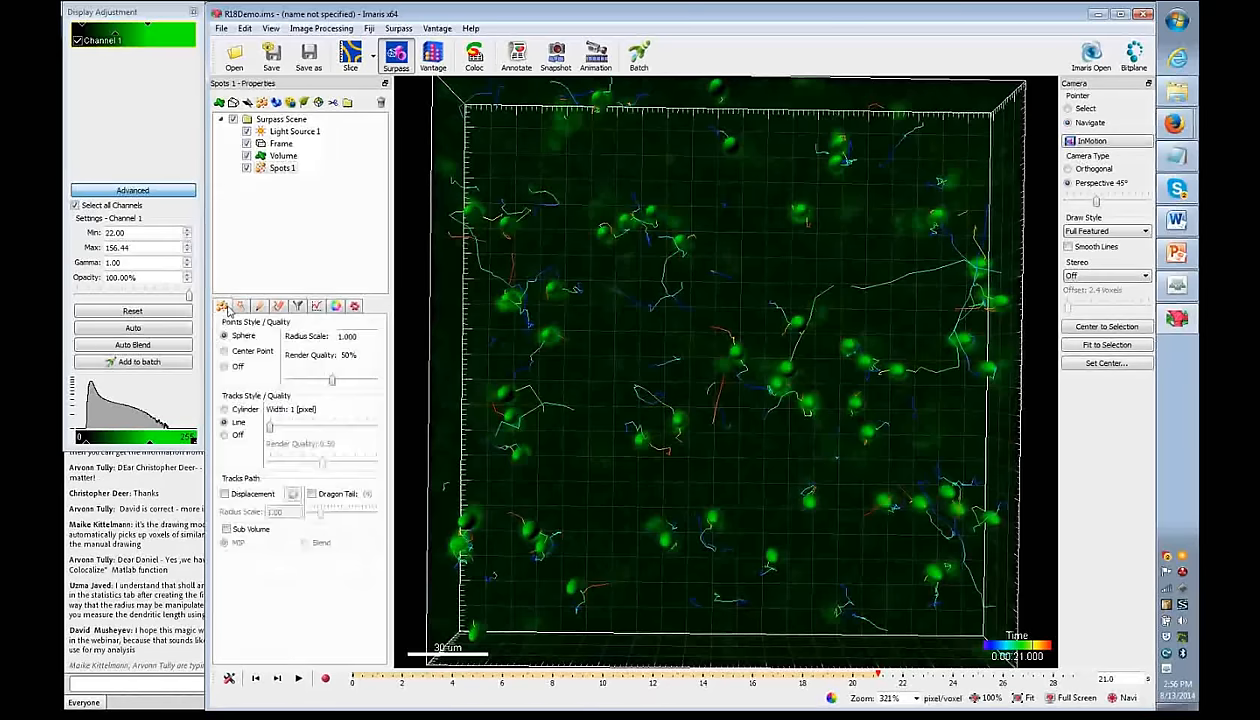
pyautogui.click(224, 494)
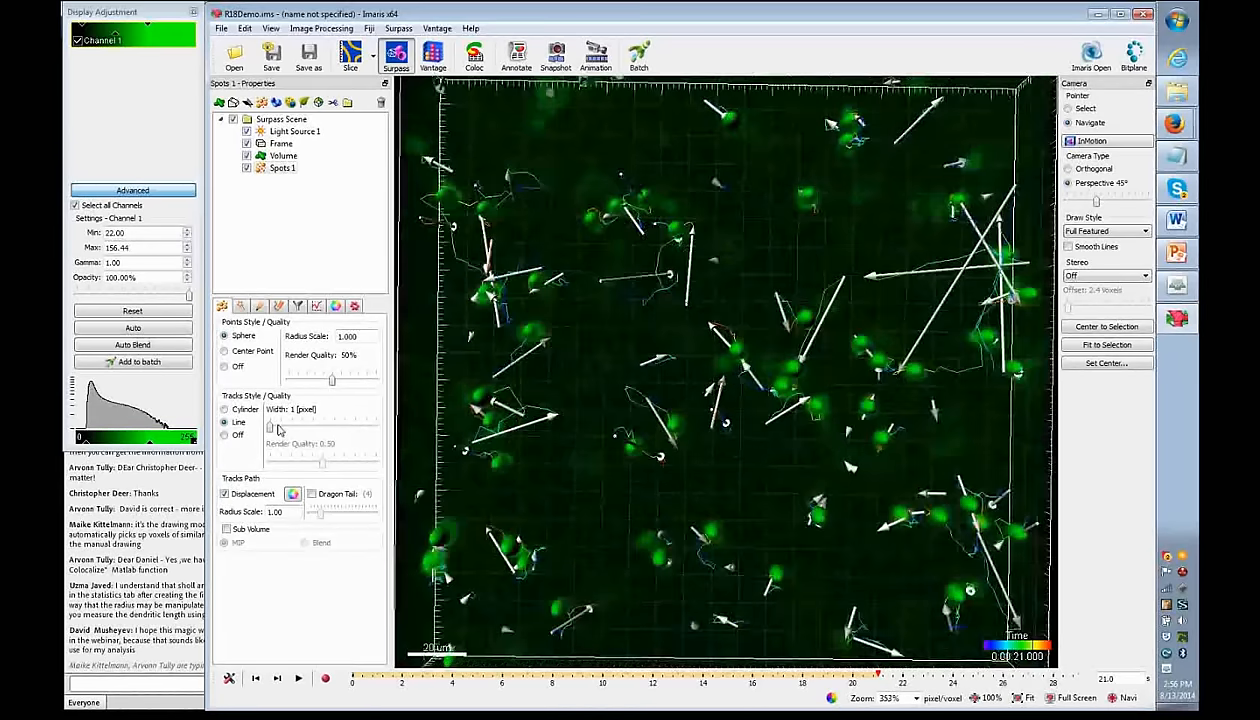
pyautogui.moveTo(269, 427); pyautogui.dragTo(293, 428)
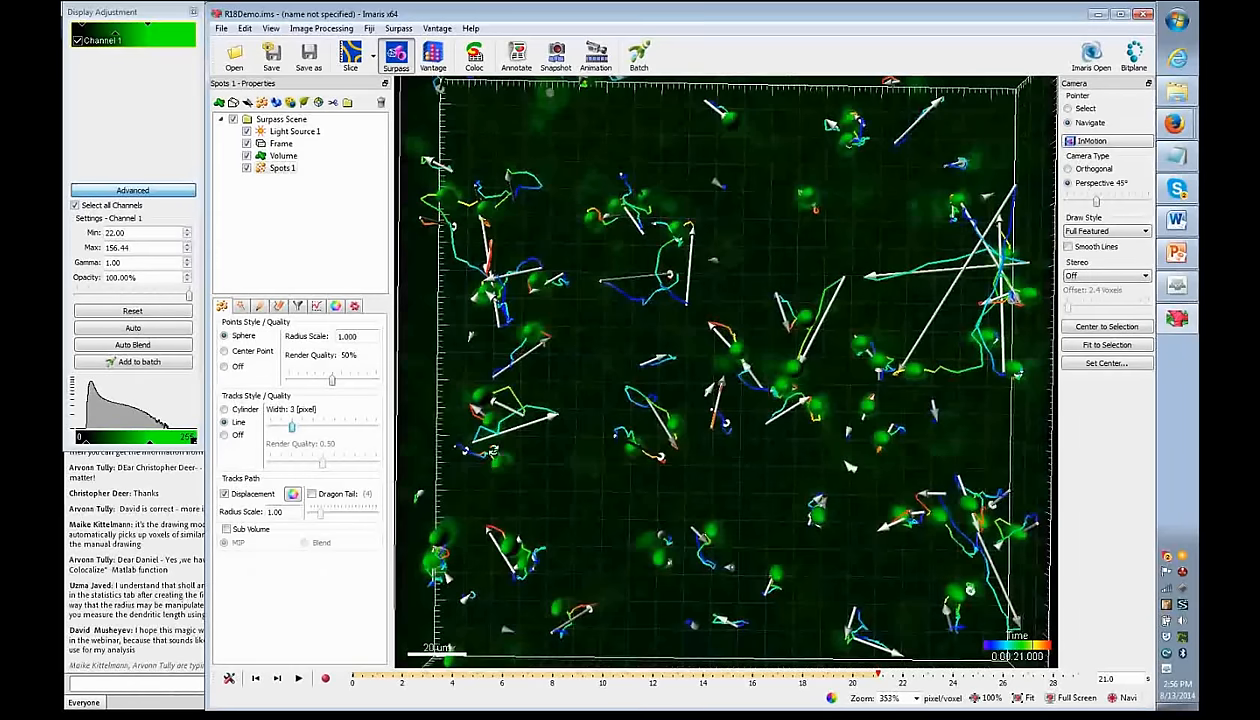
pyautogui.click(297, 306)
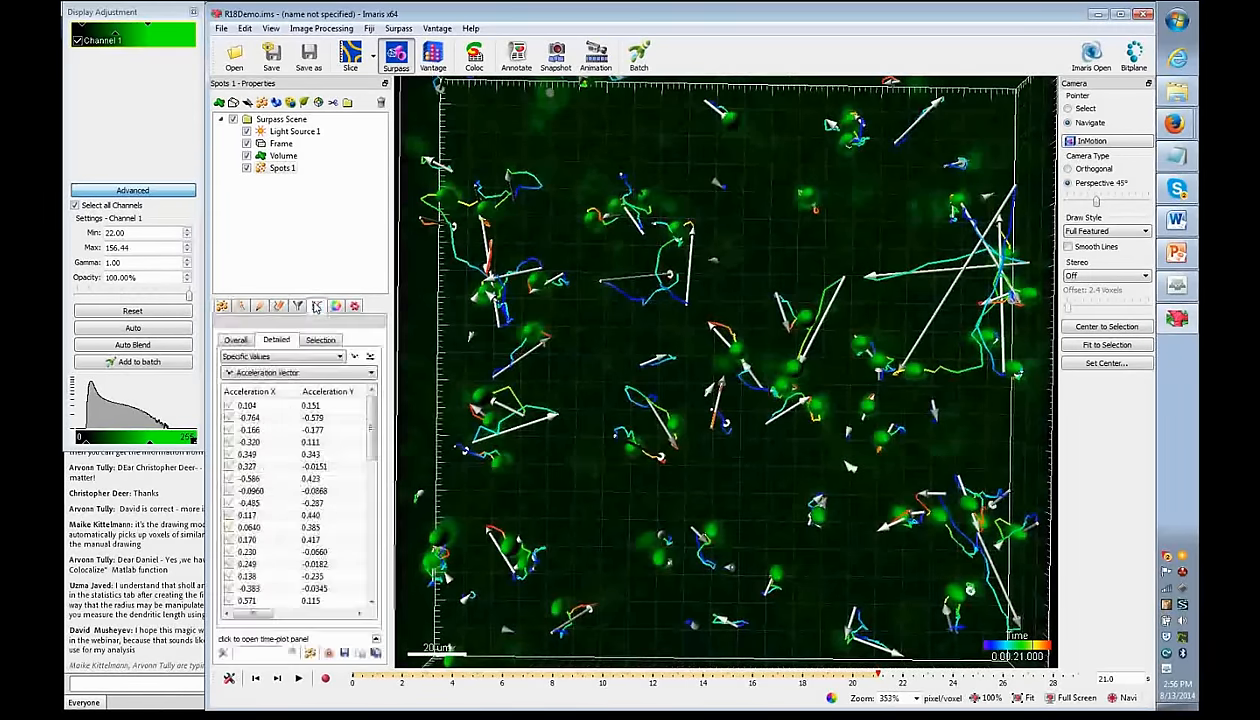
# - Browse the Detailed statistics list, keep Acceleration Vector shown, and return to Spots 1 settings
pyautogui.click(305, 373)
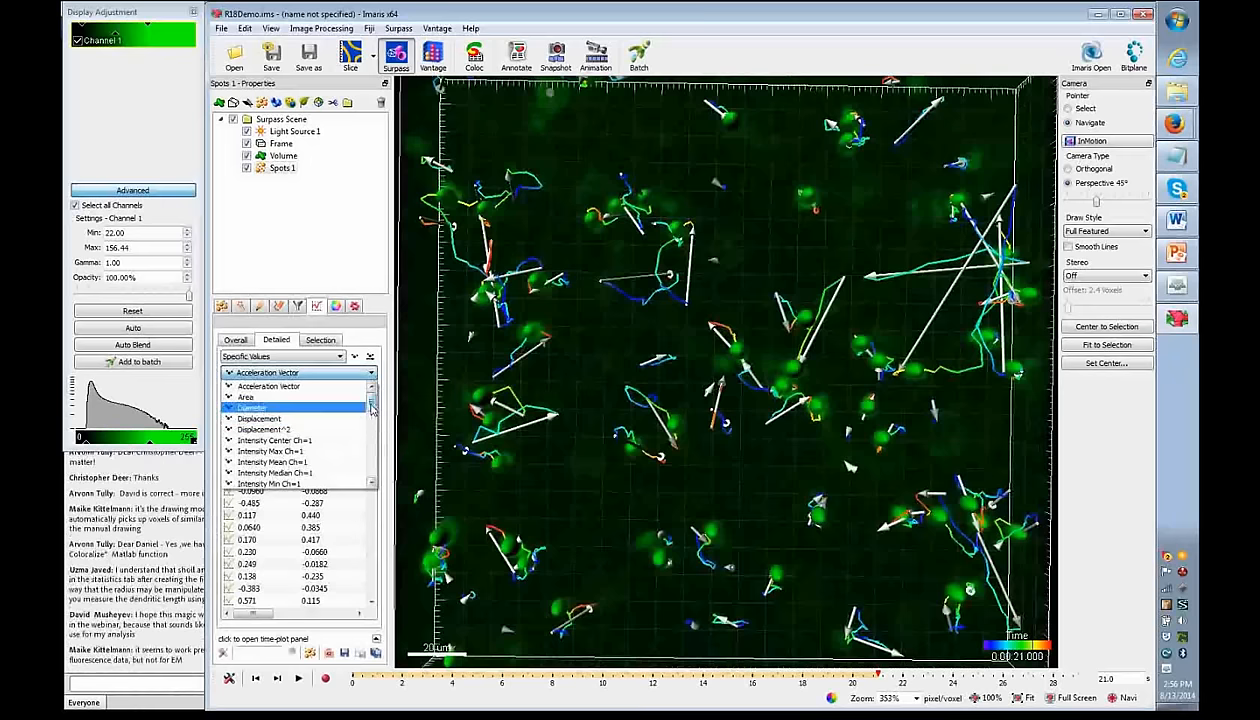
pyautogui.moveTo(371, 403); pyautogui.dragTo(352, 478)
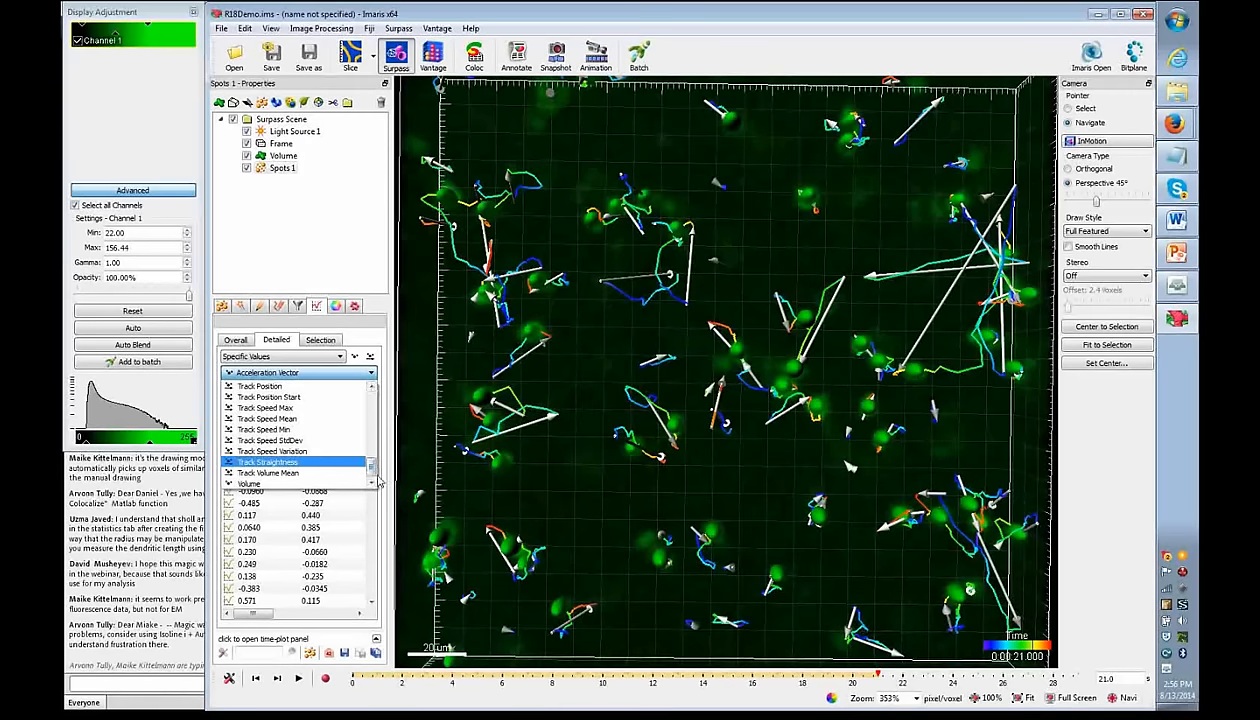
pyautogui.click(358, 373)
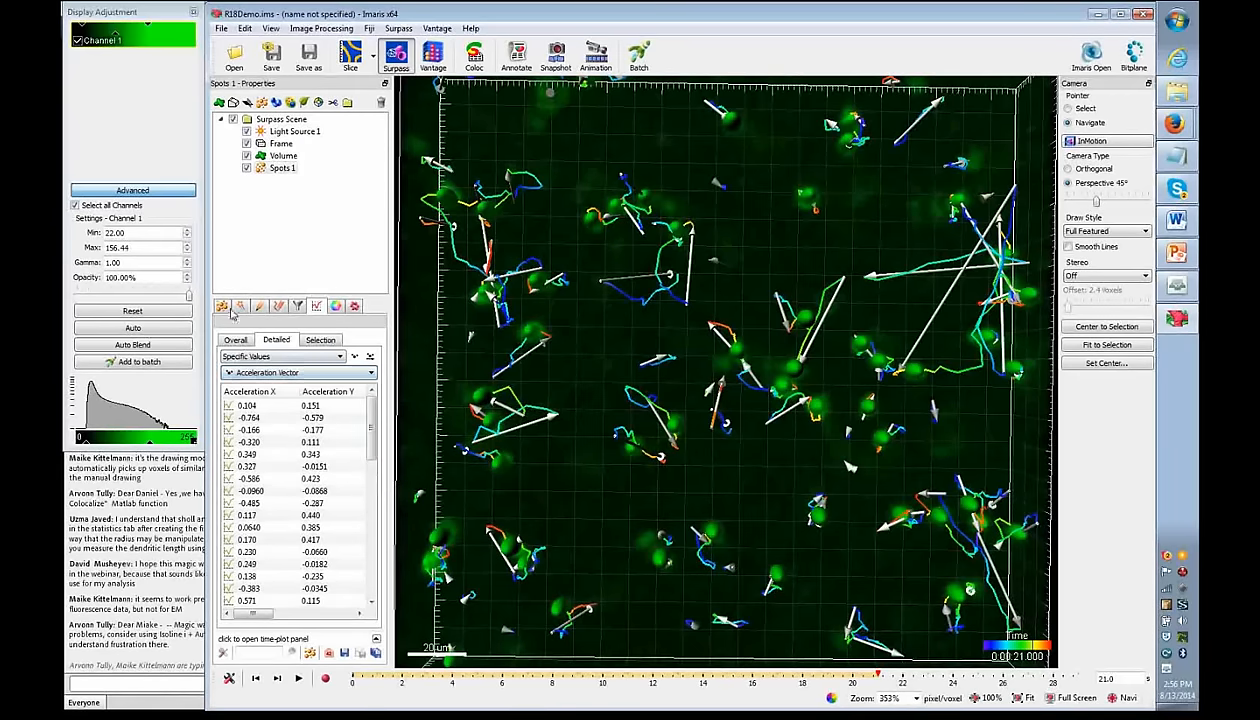
pyautogui.click(222, 305)
# - Swap the displacement arrows for dragon-tail tracks 11 time points long
pyautogui.click(311, 494)
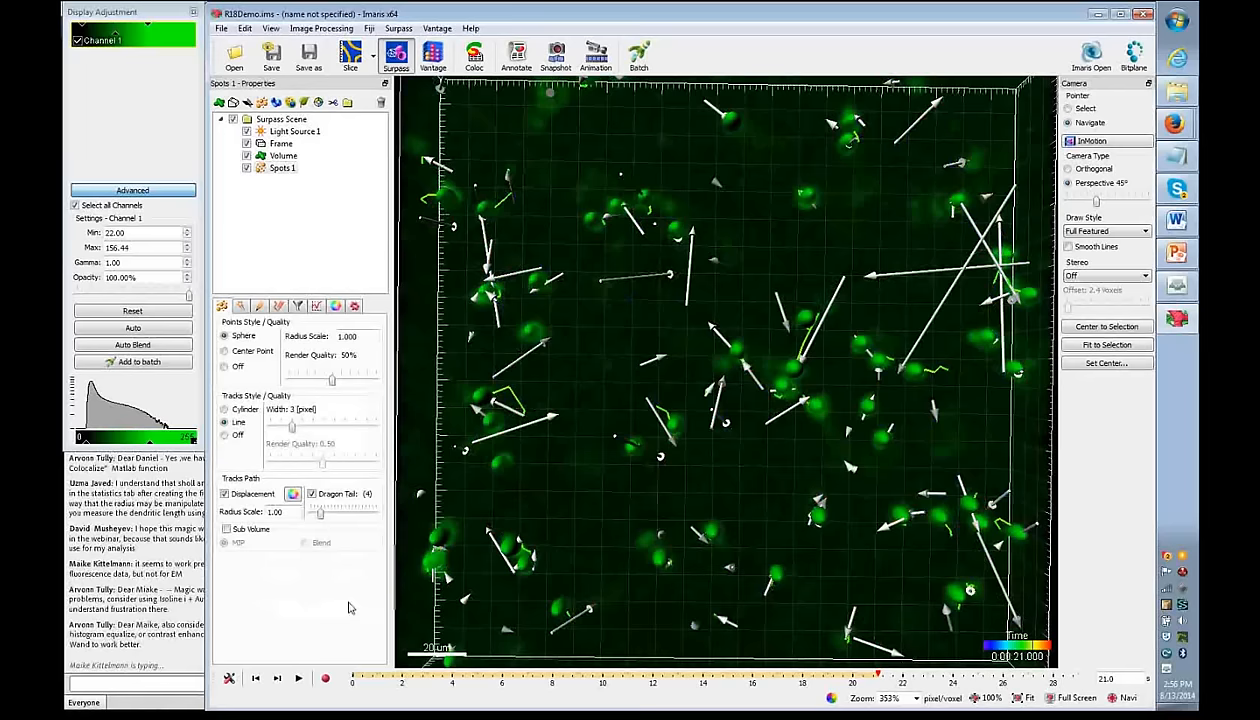
pyautogui.click(225, 494)
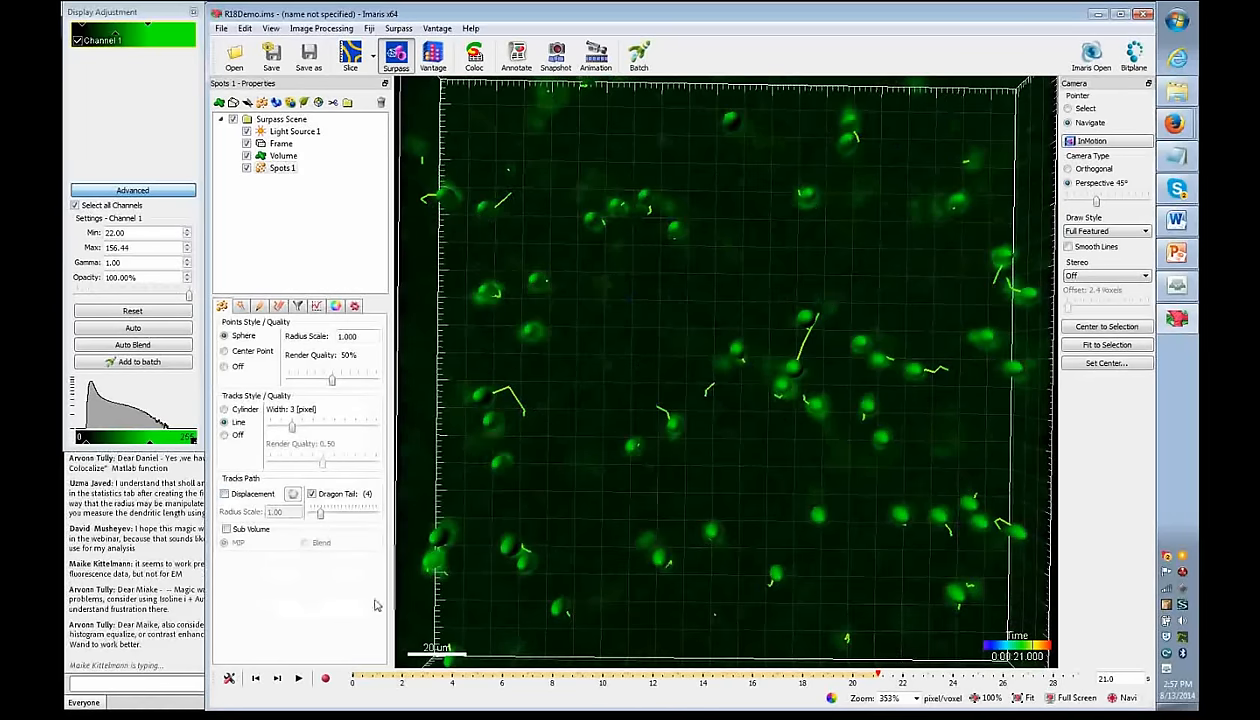
pyautogui.moveTo(877, 677); pyautogui.dragTo(652, 677)
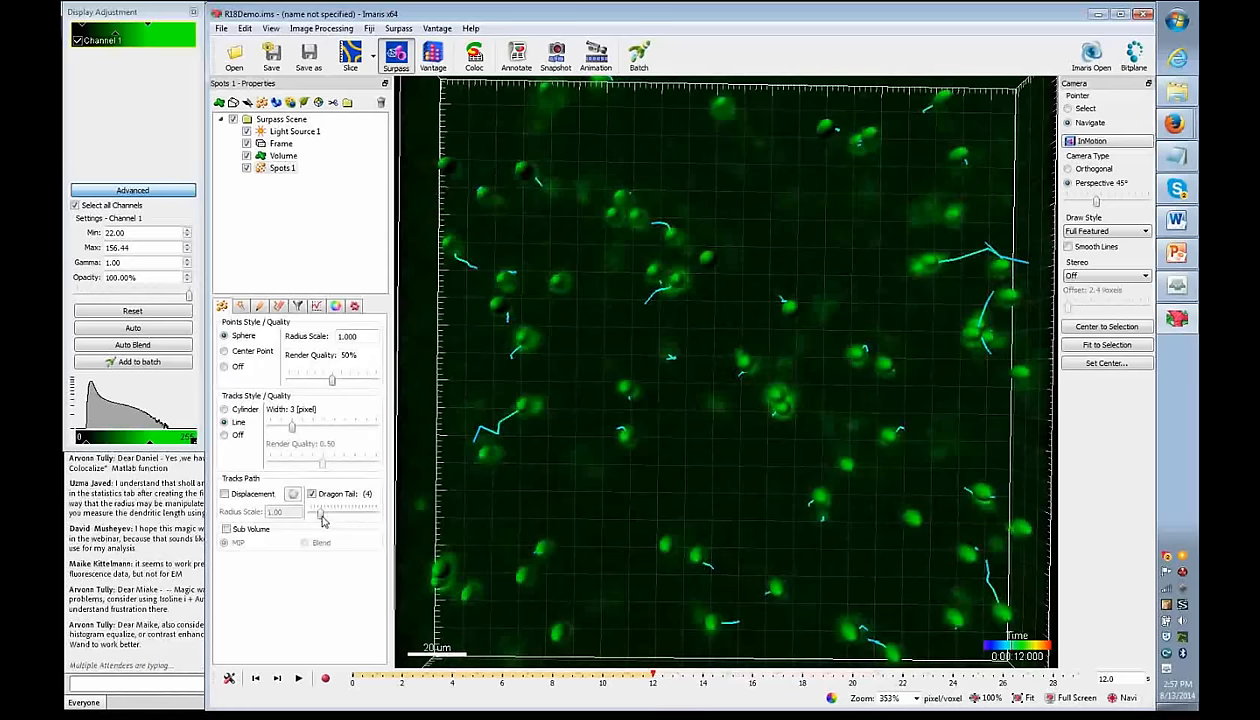
pyautogui.moveTo(321, 513); pyautogui.dragTo(351, 516)
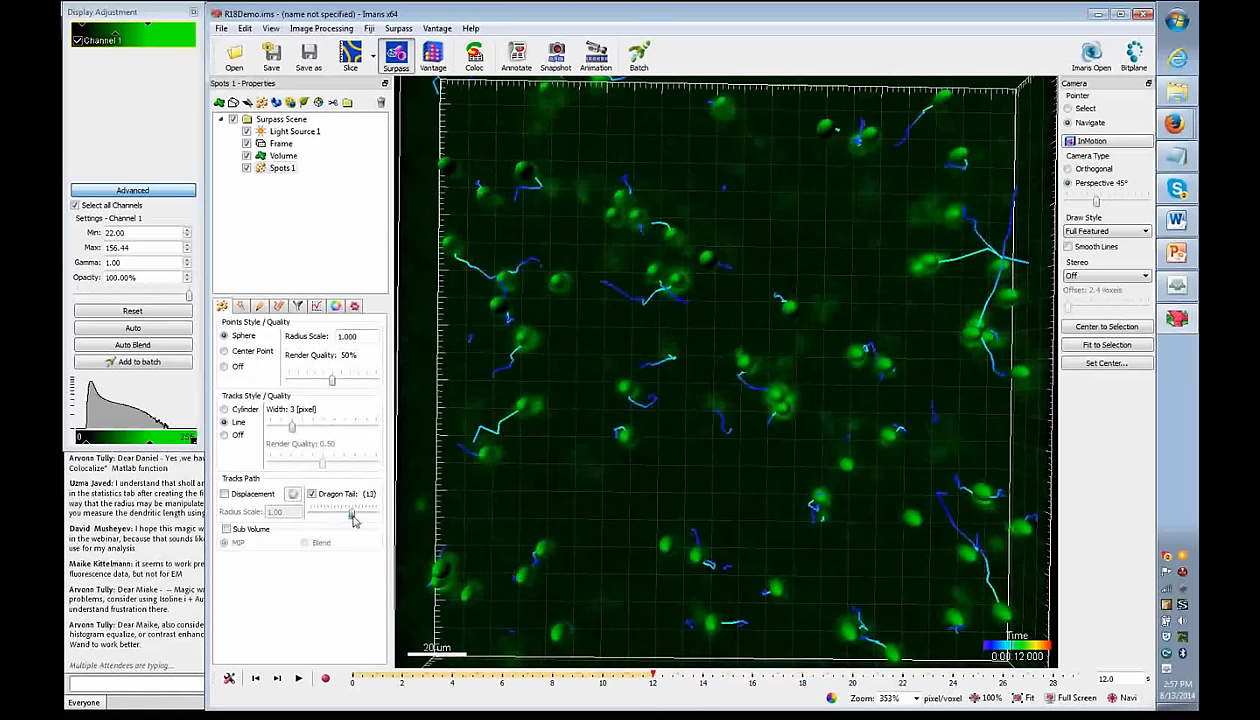
# - Play the time series from the first time point, then scrub forward
pyautogui.moveTo(652, 677); pyautogui.dragTo(352, 677)
pyautogui.click(298, 678)
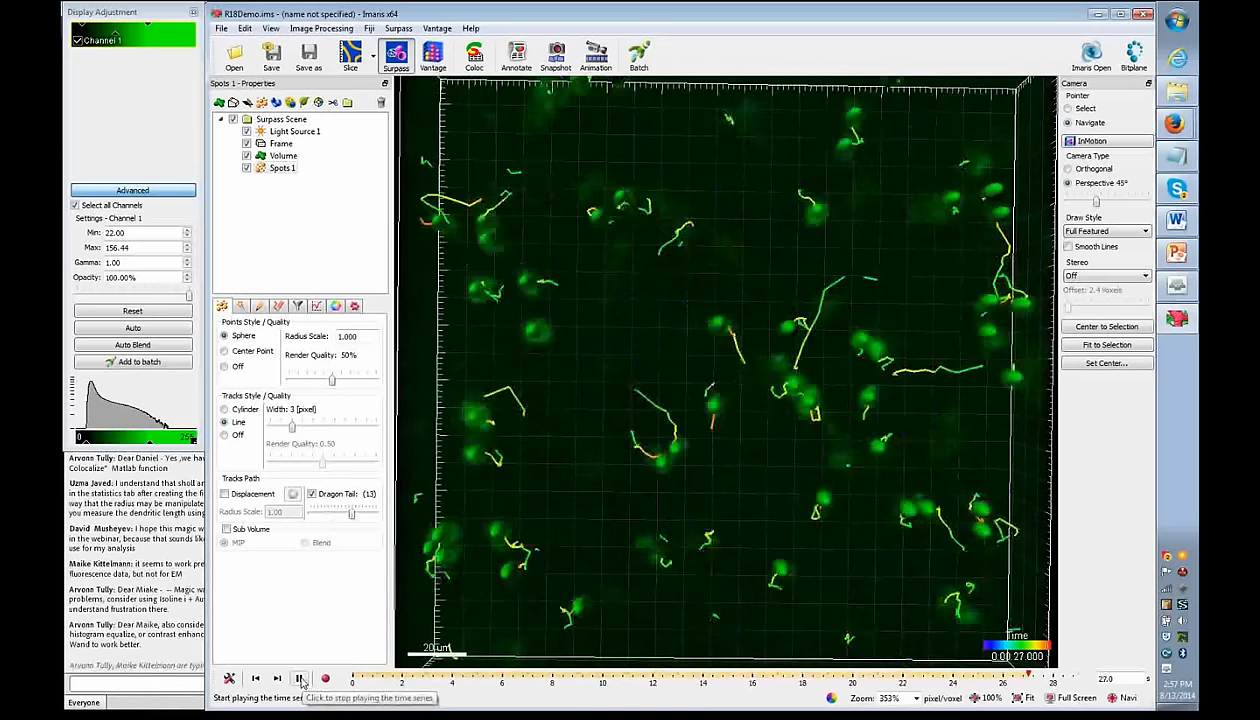
pyautogui.click(299, 679)
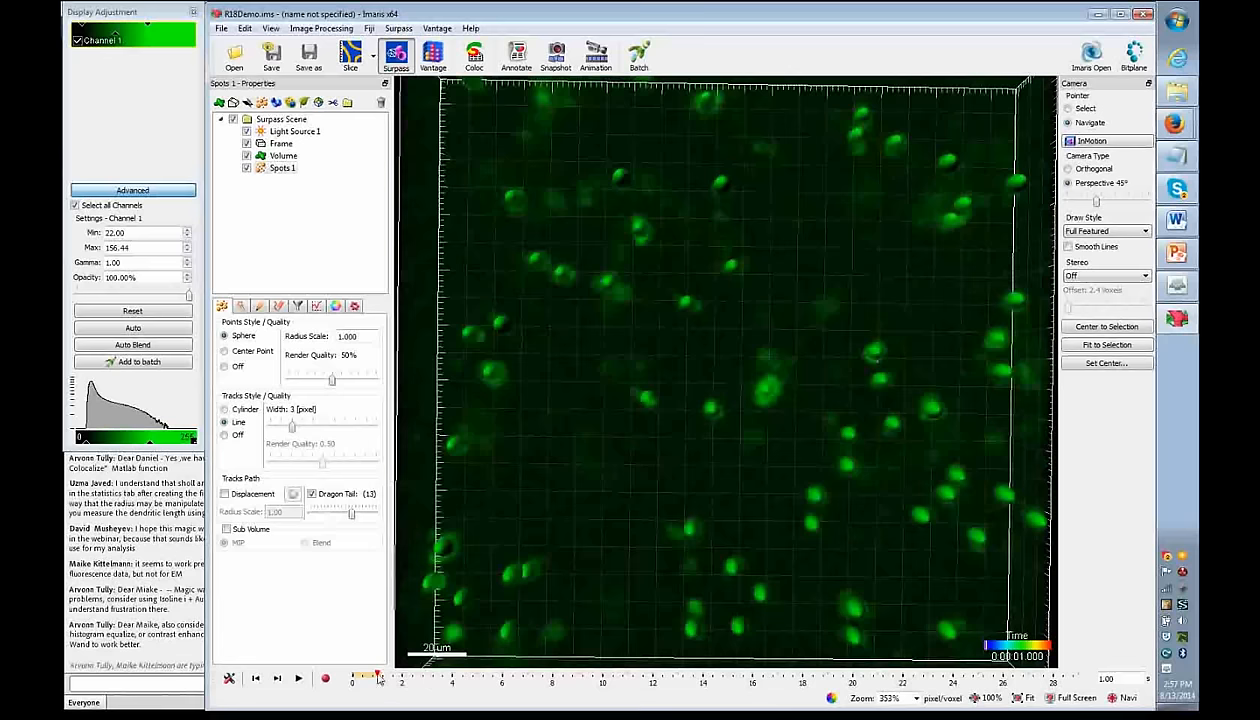
pyautogui.moveTo(377, 677); pyautogui.dragTo(733, 696)
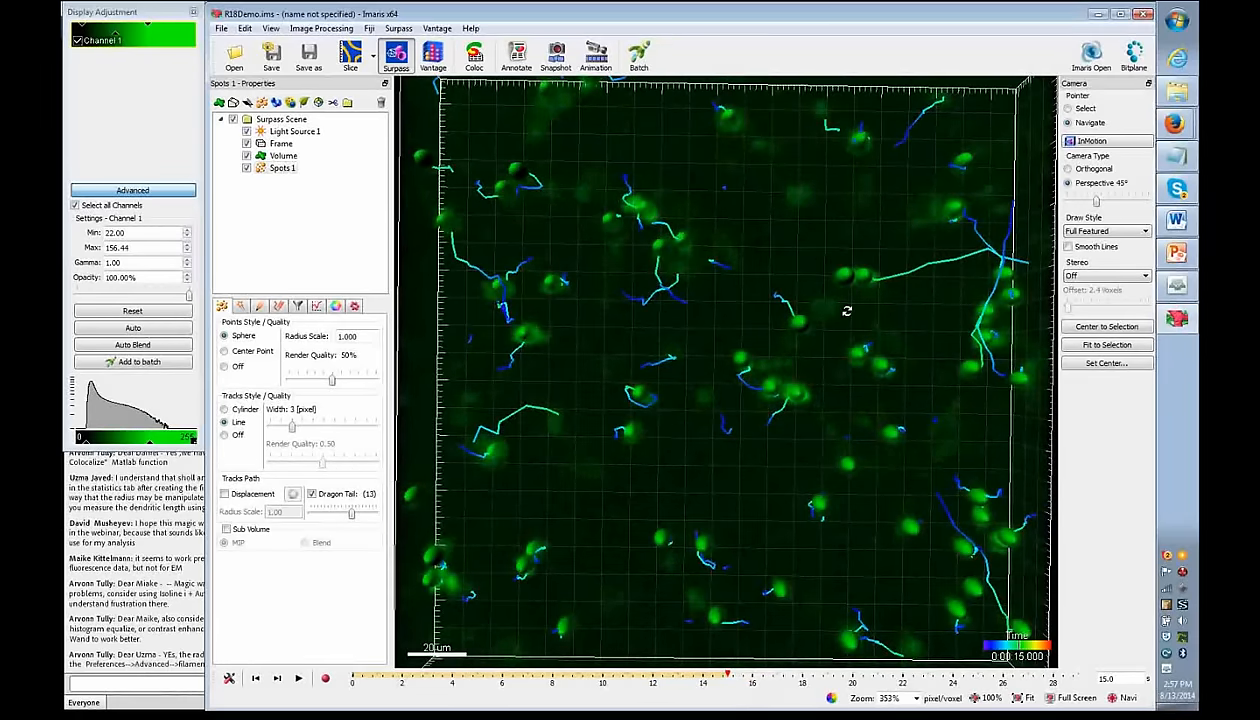
# - Switch to Select mode, set Mouse Selects to Spots, and pick a single spot
pyautogui.scroll(-1, 802, 279)
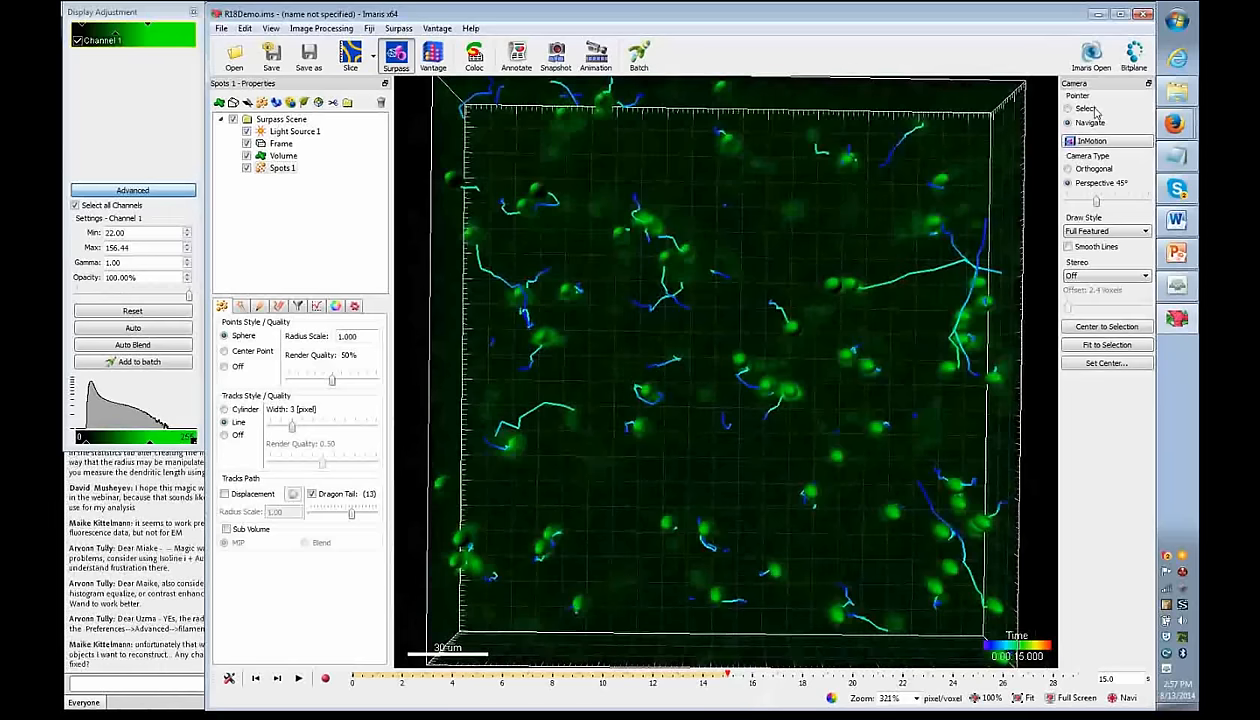
pyautogui.press('Escape')
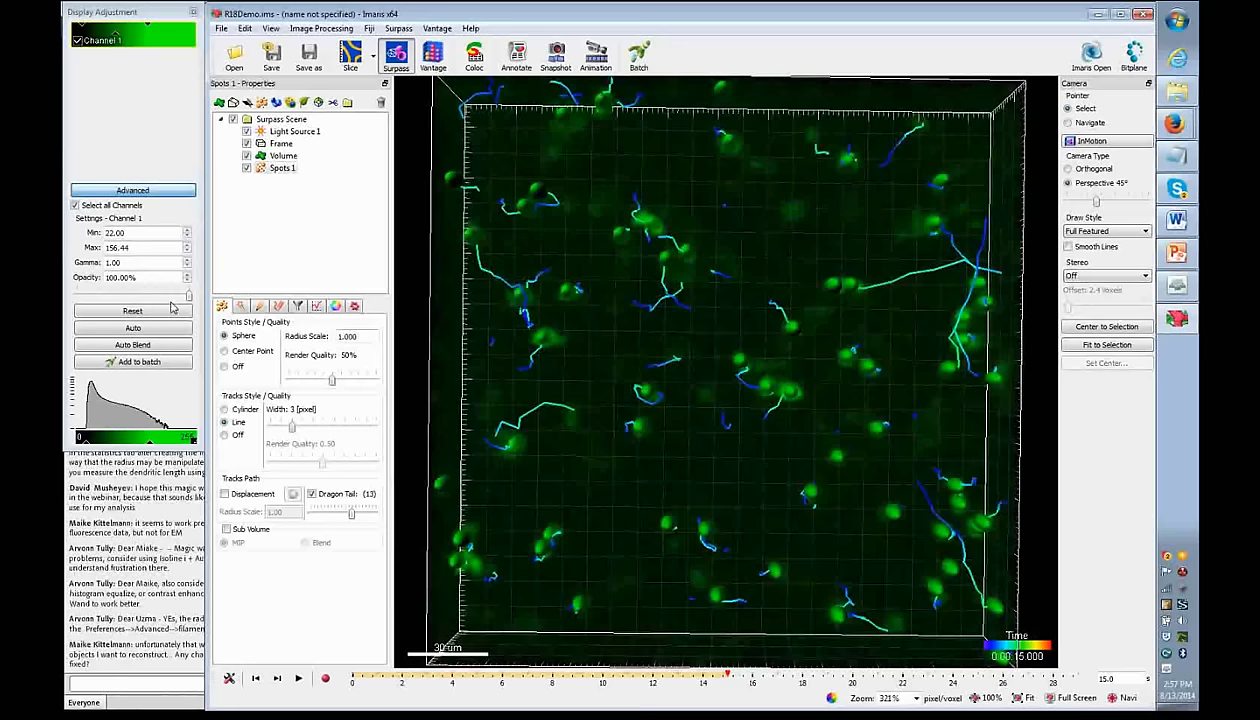
pyautogui.click(317, 307)
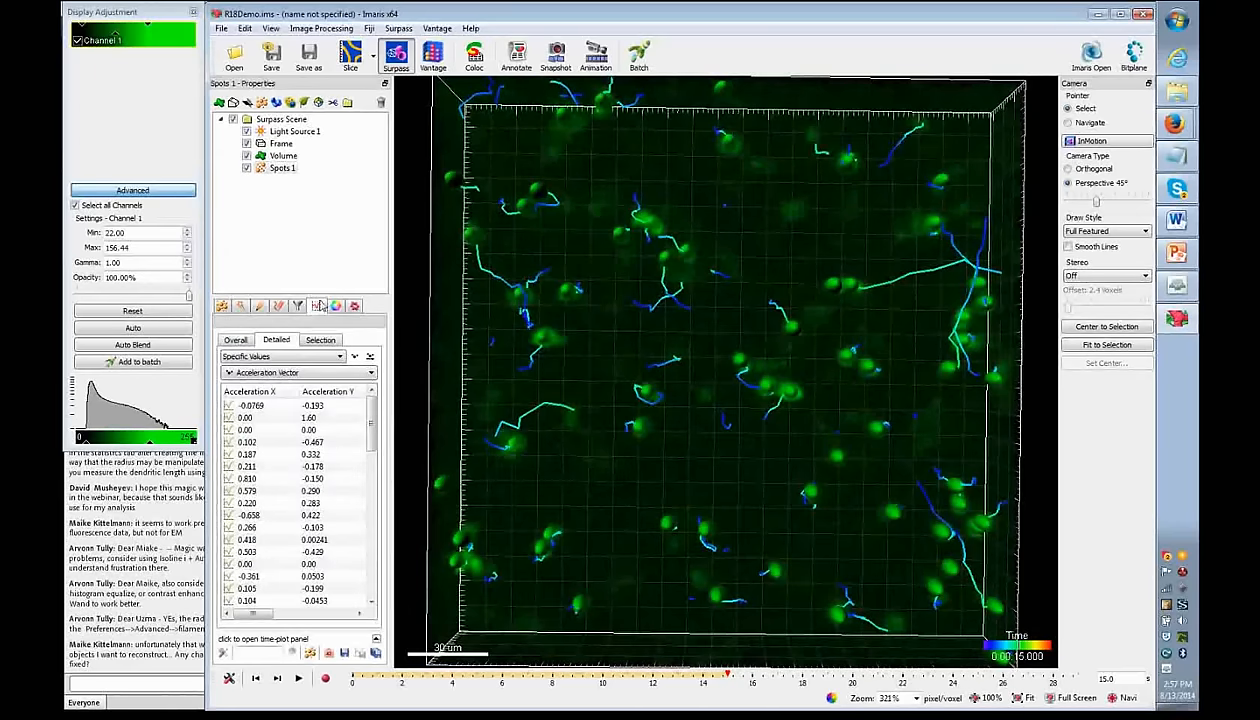
pyautogui.click(259, 305)
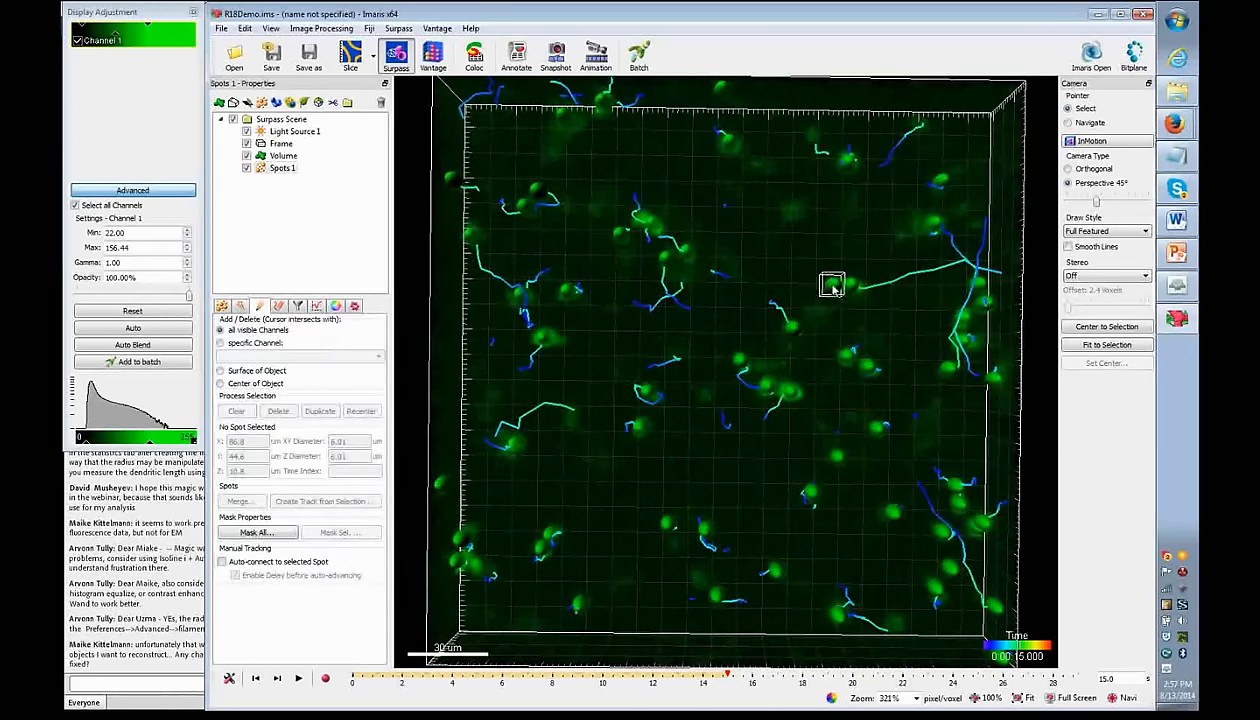
pyautogui.click(278, 306)
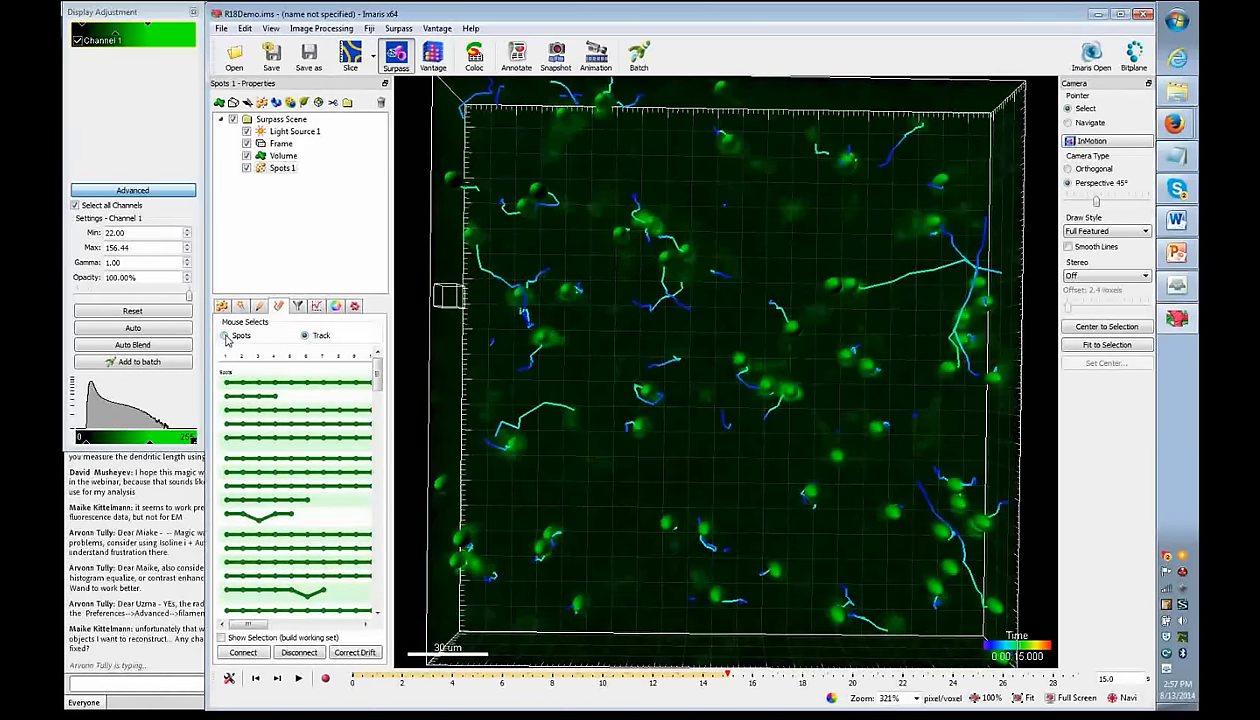
pyautogui.click(789, 328)
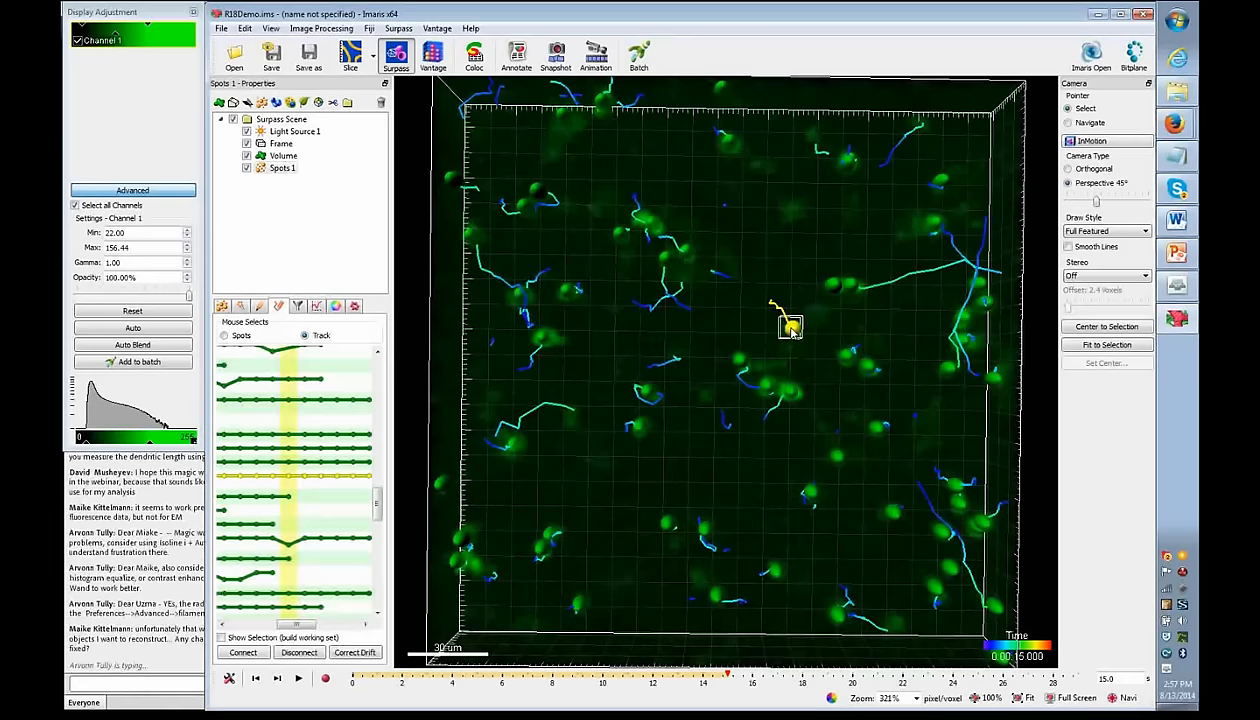
pyautogui.click(235, 334)
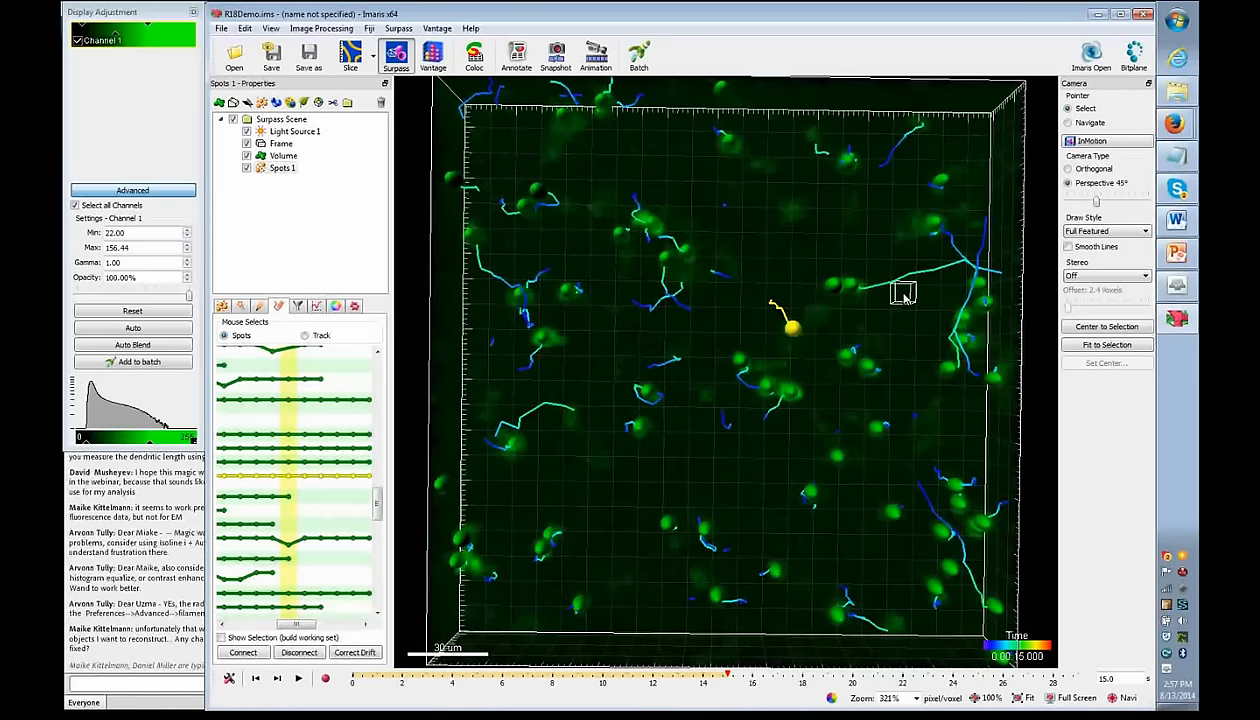
pyautogui.click(850, 288)
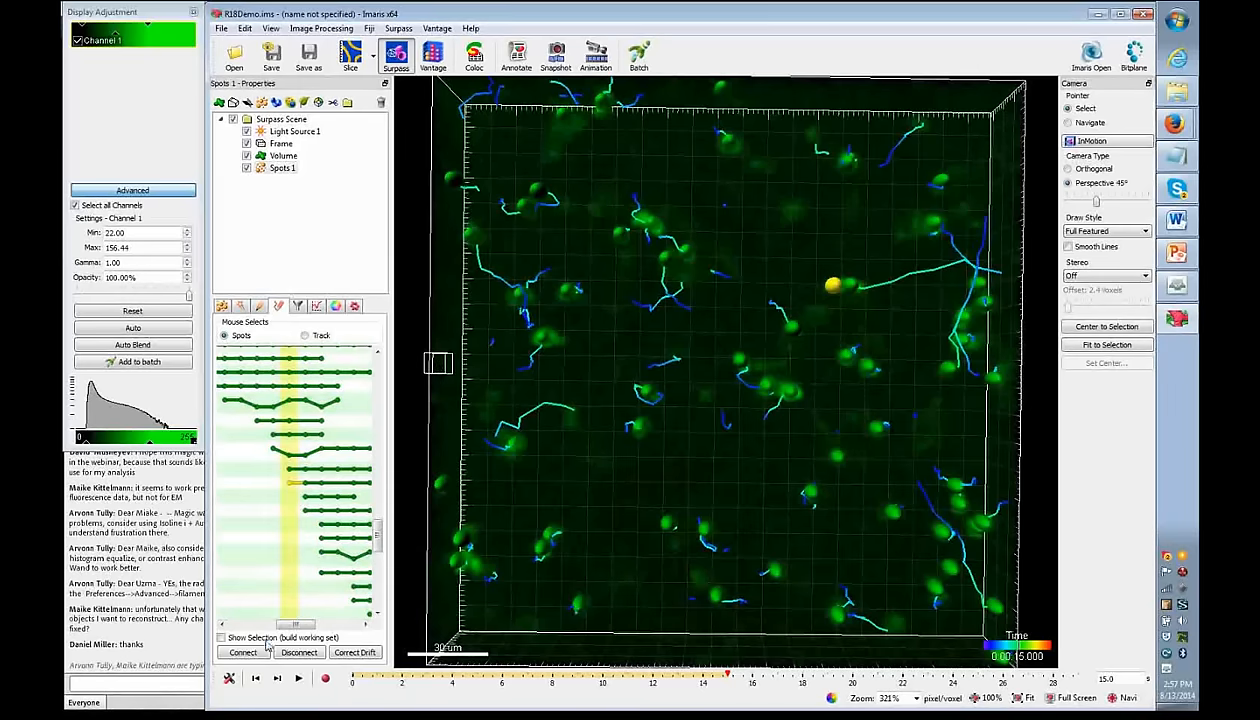
# - Delete the selected spot and show the parameters Spots 1 was created with
pyautogui.click(259, 305)
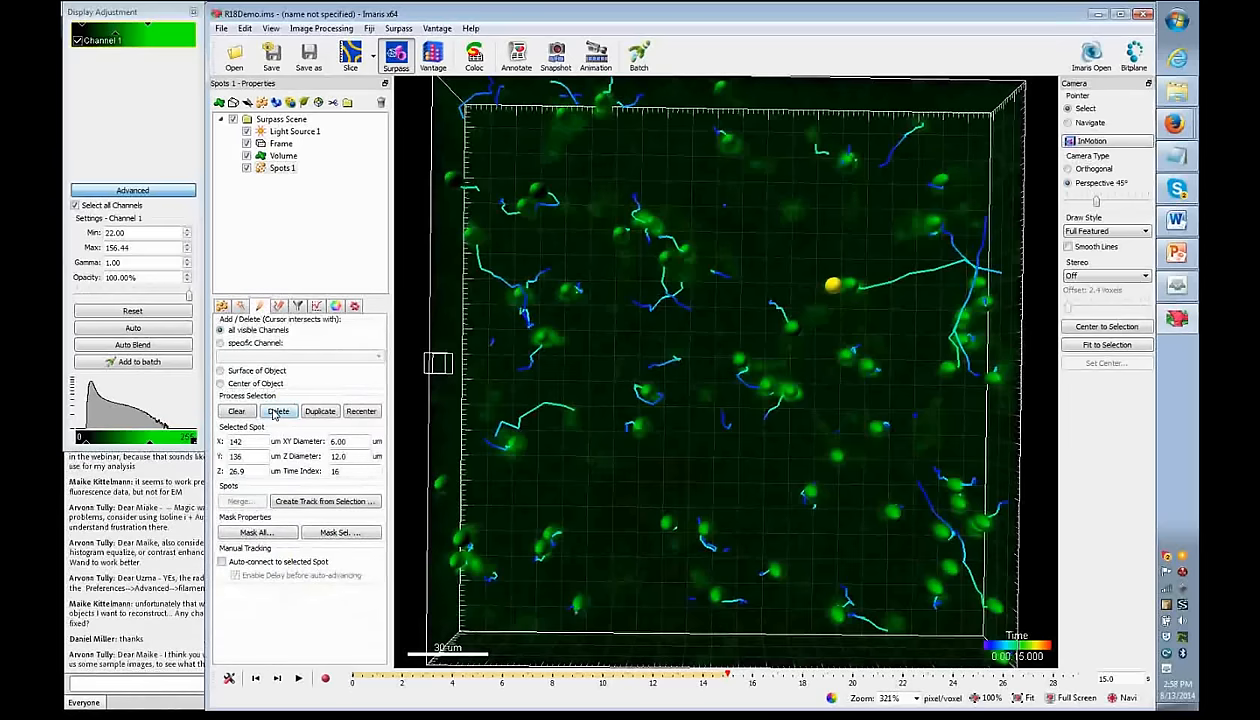
pyautogui.click(277, 412)
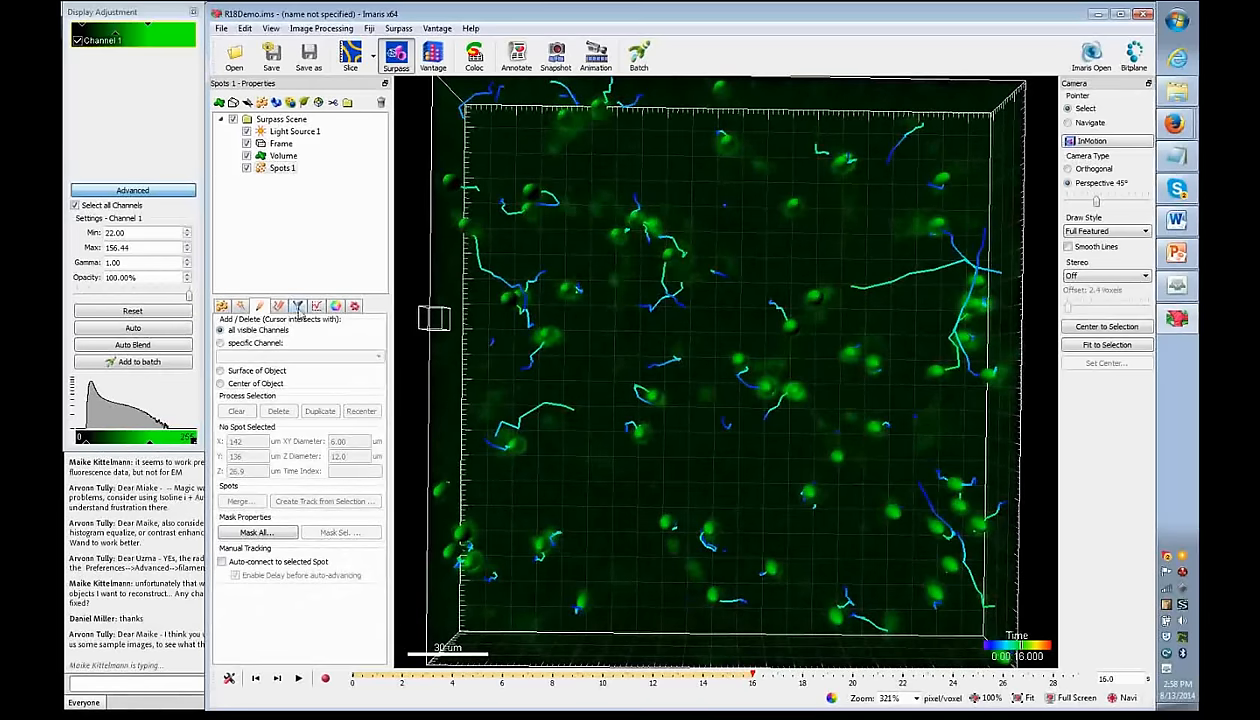
pyautogui.click(240, 306)
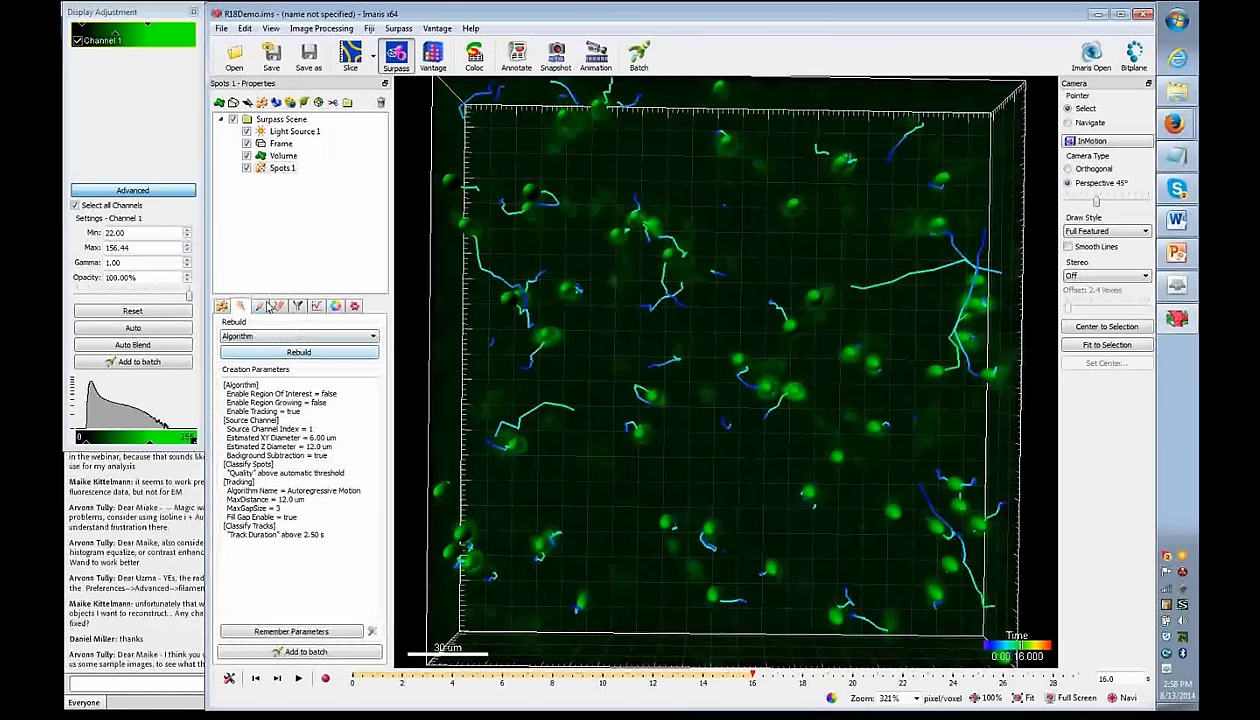
# - Show the full Spots 1 tracks and return to the 14 s time point
pyautogui.click(261, 307)
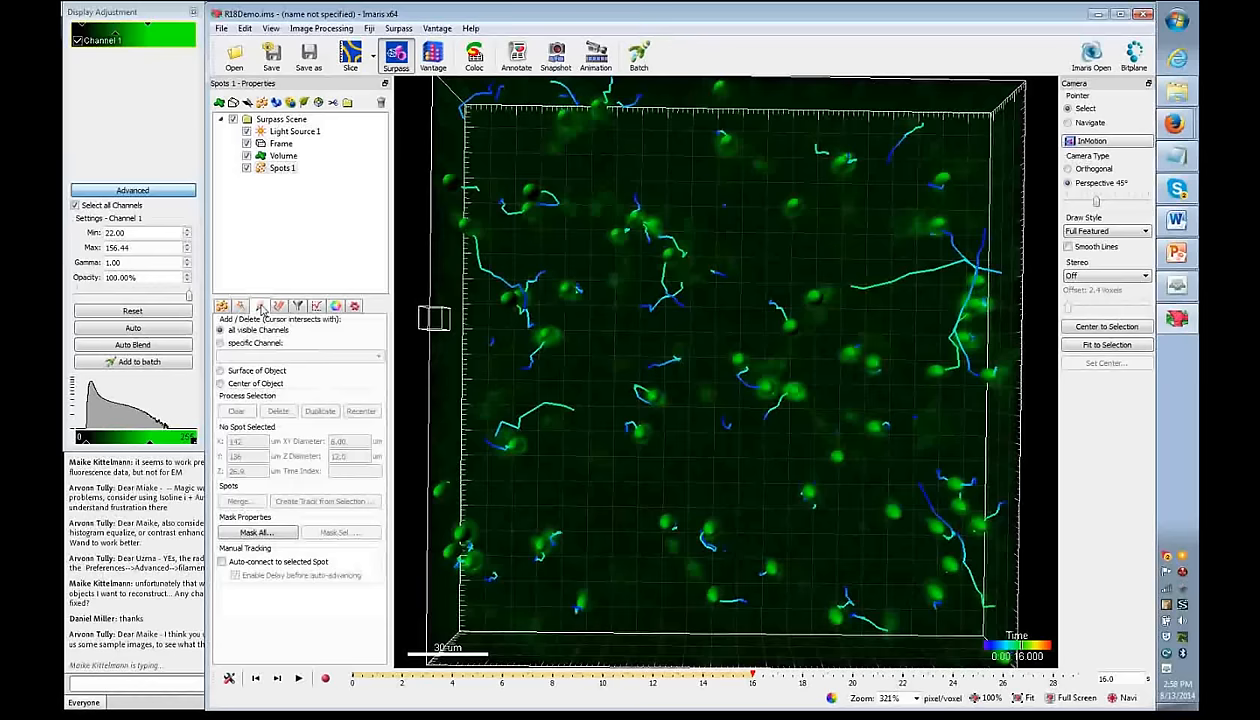
pyautogui.click(279, 306)
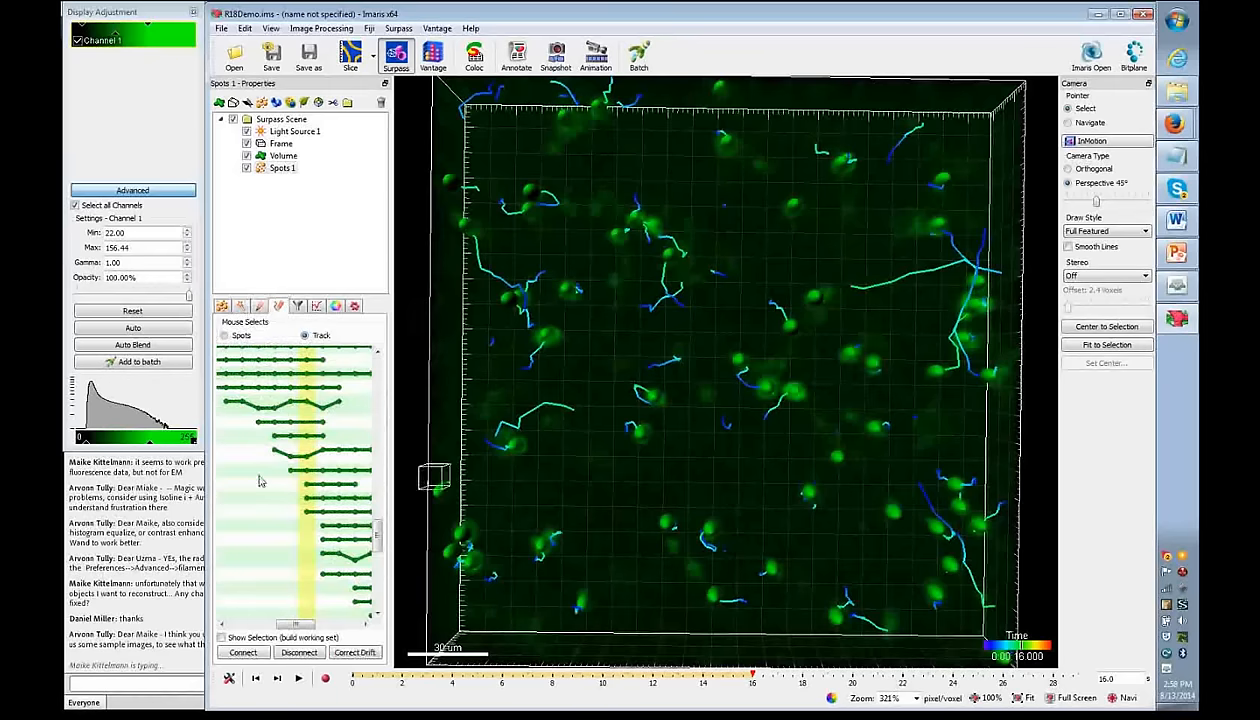
pyautogui.click(222, 306)
pyautogui.click(312, 494)
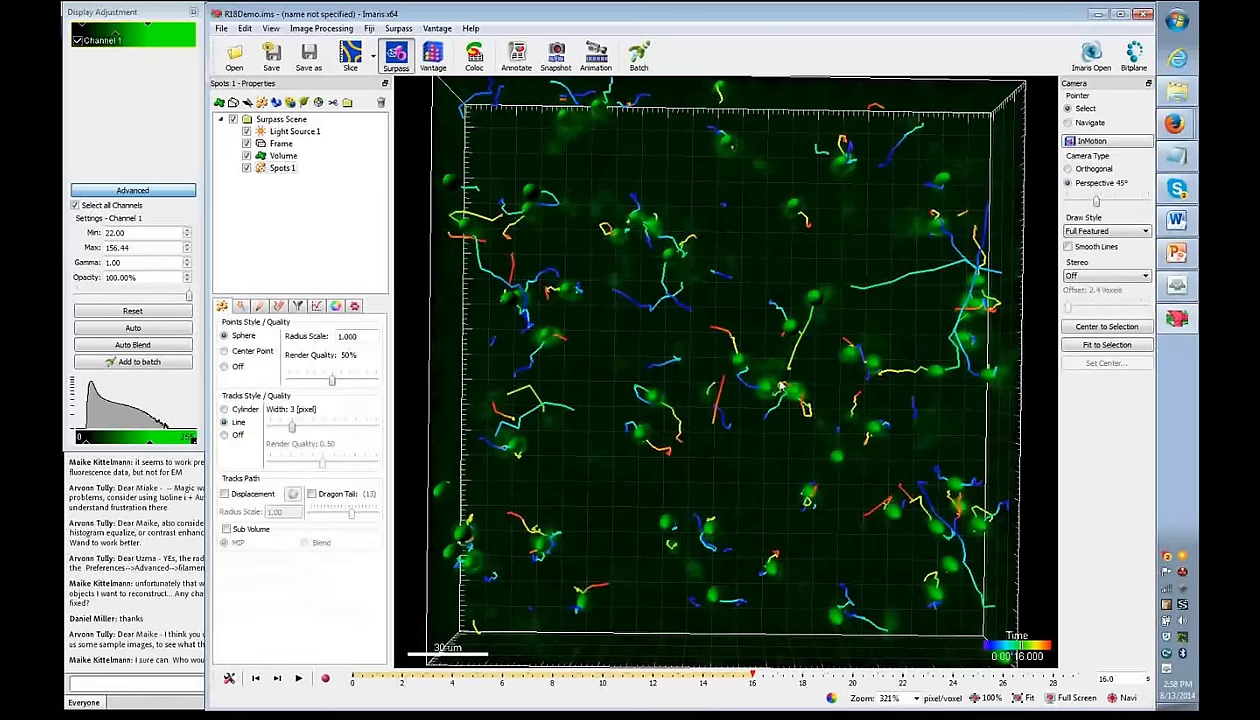
pyautogui.moveTo(757, 679); pyautogui.dragTo(703, 679)
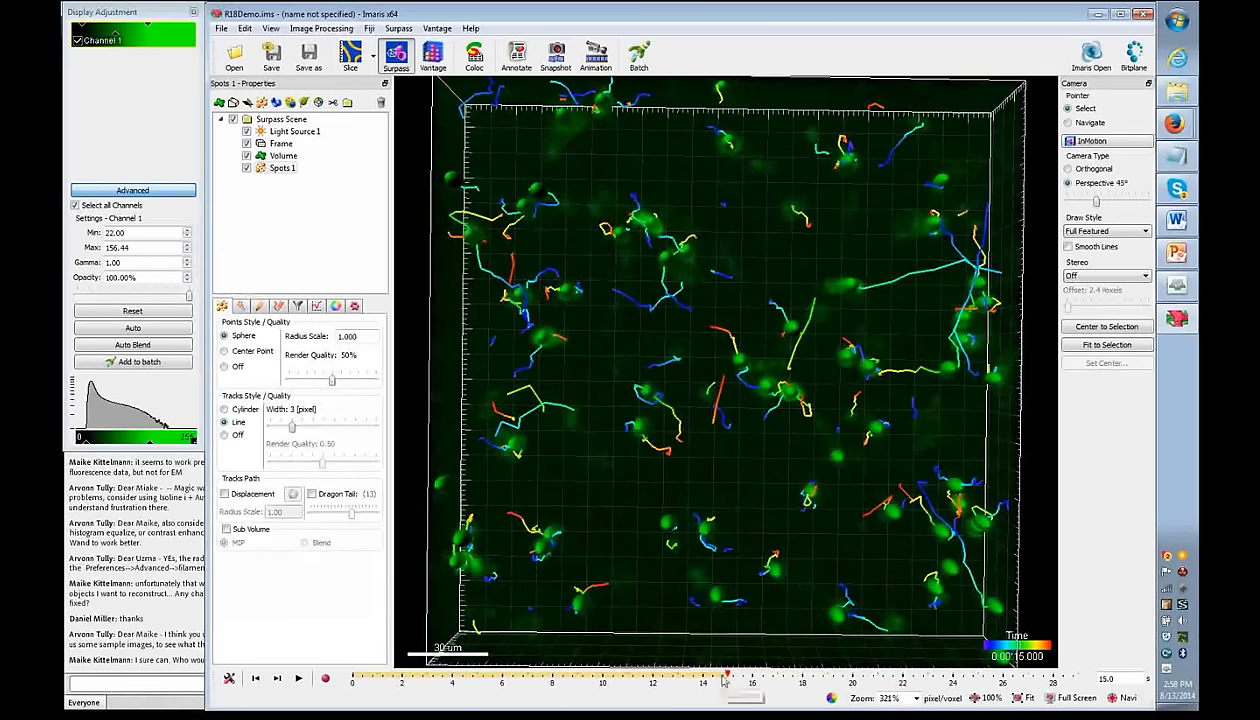
# - Select one spot's track and tick Show Selection to limit the editor to it
pyautogui.click(272, 305)
pyautogui.click(860, 289)
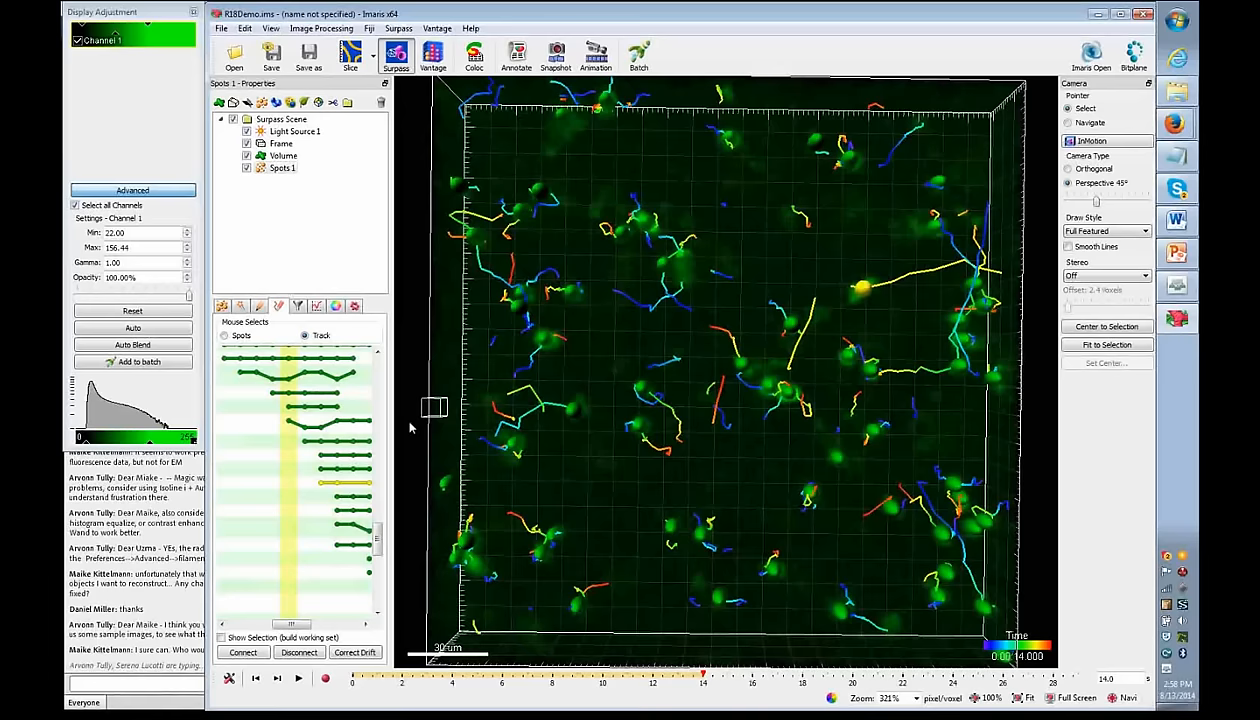
pyautogui.click(222, 638)
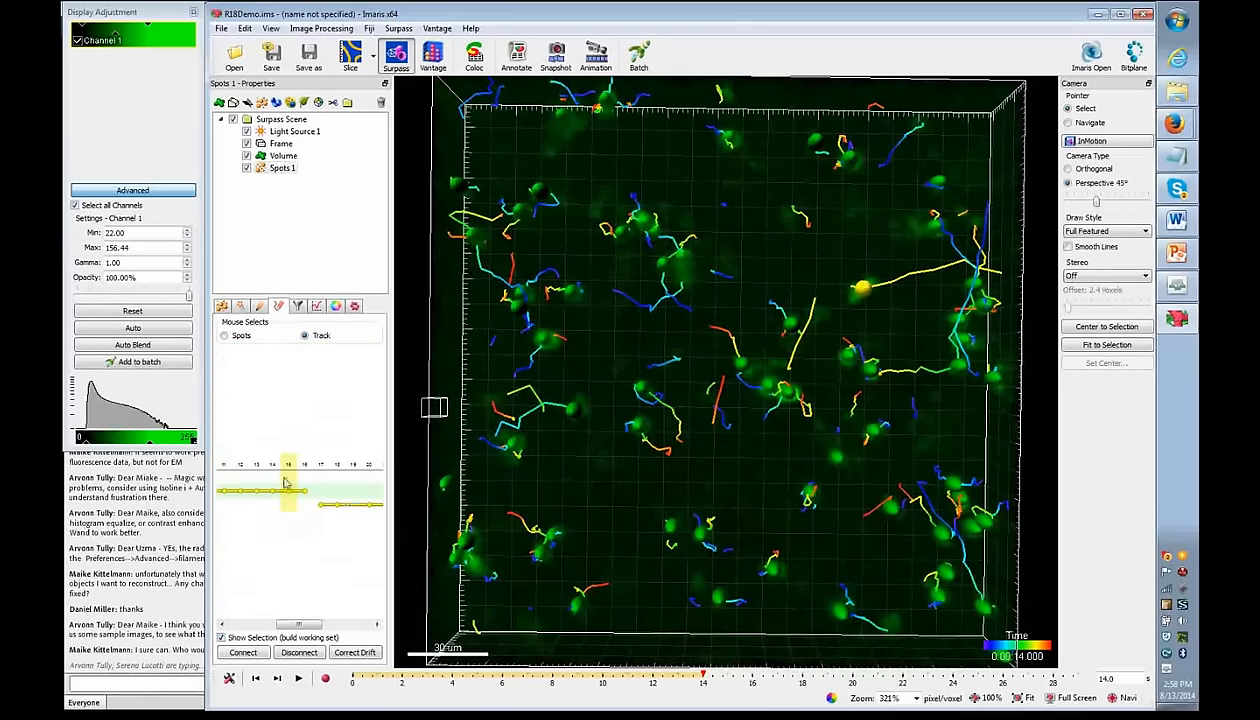
# - Pan the track timeline and change the link between the track's segments
pyautogui.scroll(-4, 298, 526)
pyautogui.scroll(3, 298, 526)
pyautogui.moveTo(358, 520); pyautogui.dragTo(323, 535)
pyautogui.scroll(1, 294, 492)
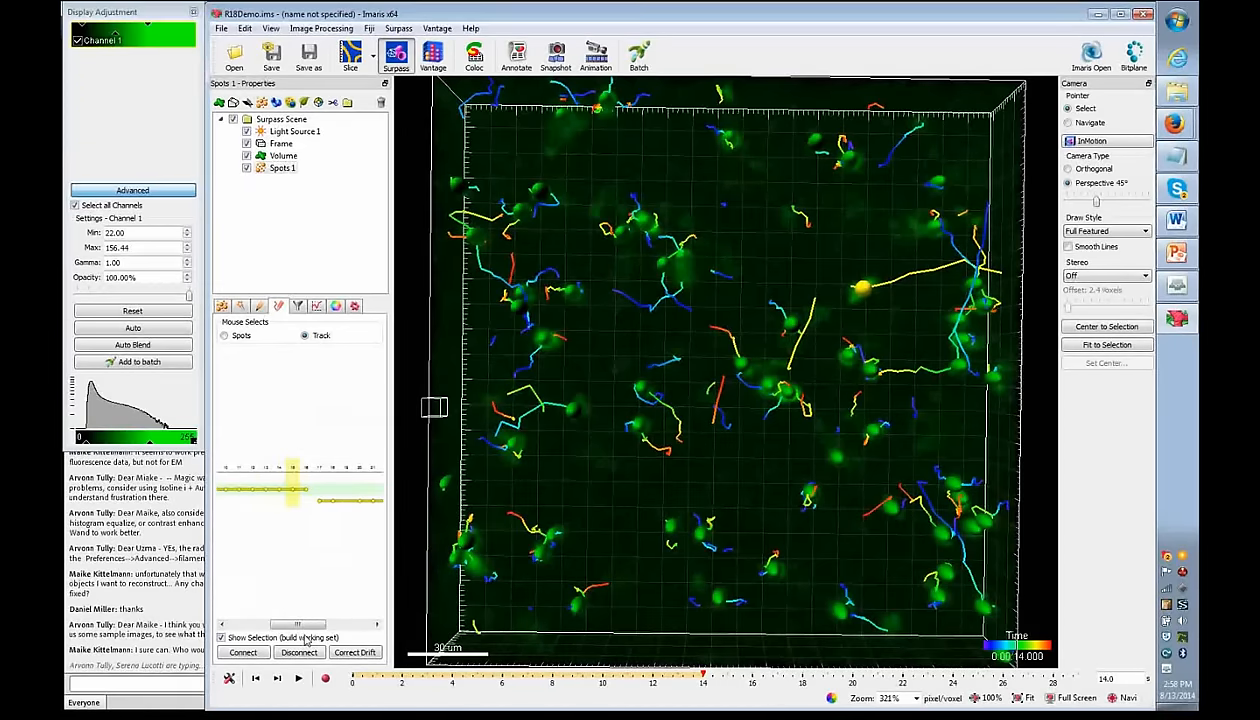
pyautogui.click(277, 654)
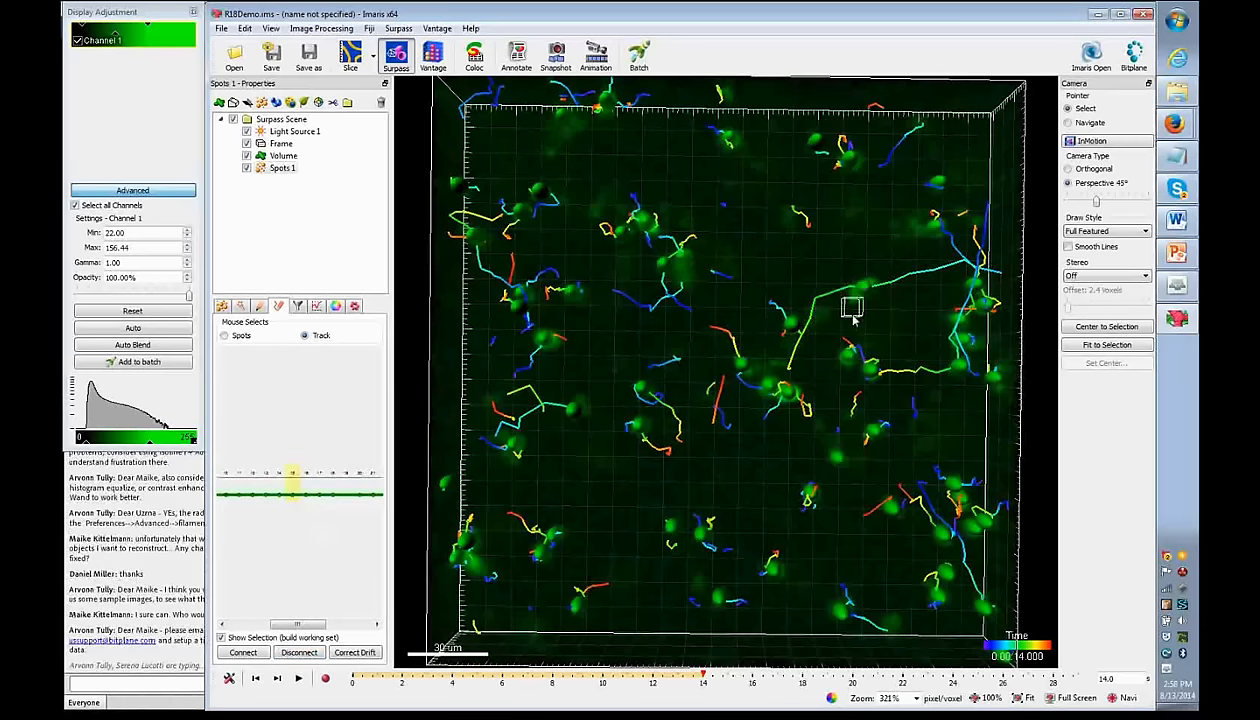
pyautogui.moveTo(706, 678)
pyautogui.mouseDown()
pyautogui.moveTo(752, 676)
pyautogui.moveTo(650, 663)
pyautogui.moveTo(655, 676)
pyautogui.moveTo(781, 686)
pyautogui.moveTo(706, 678)
pyautogui.mouseUp()
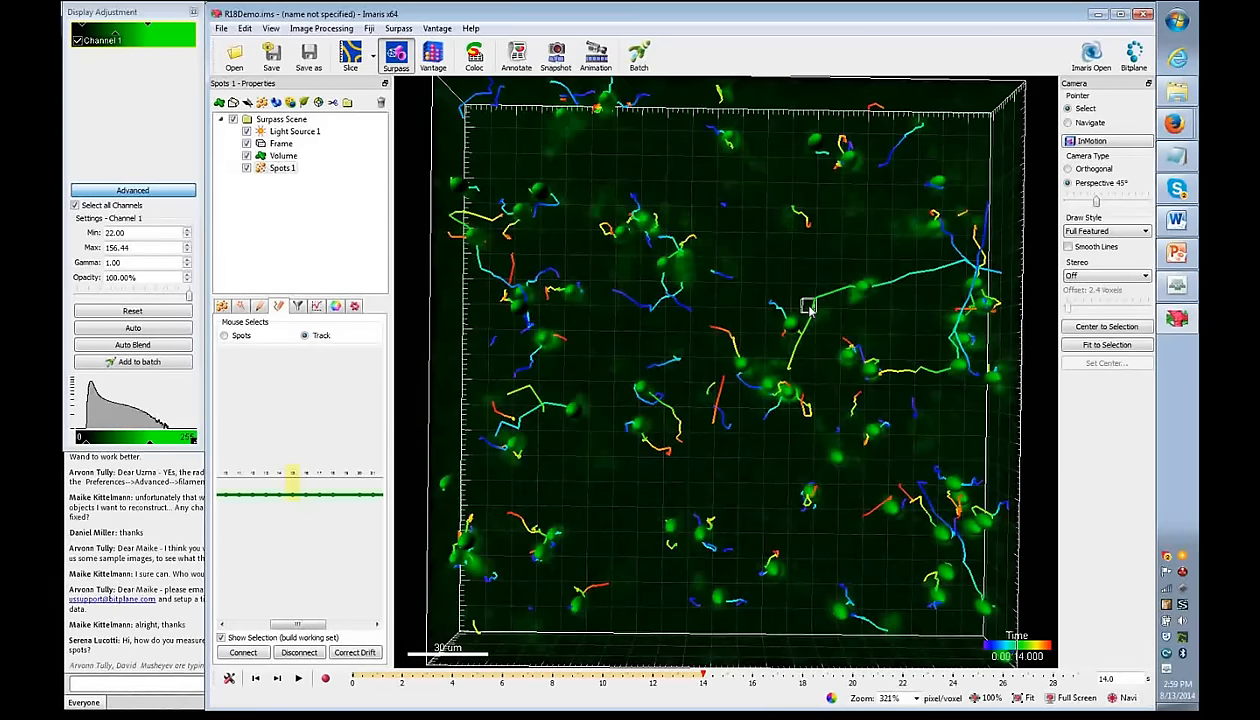
# - Select tracks in the view, keeping only the central yellow track, and choose Correct Drift
pyautogui.click(860, 303)
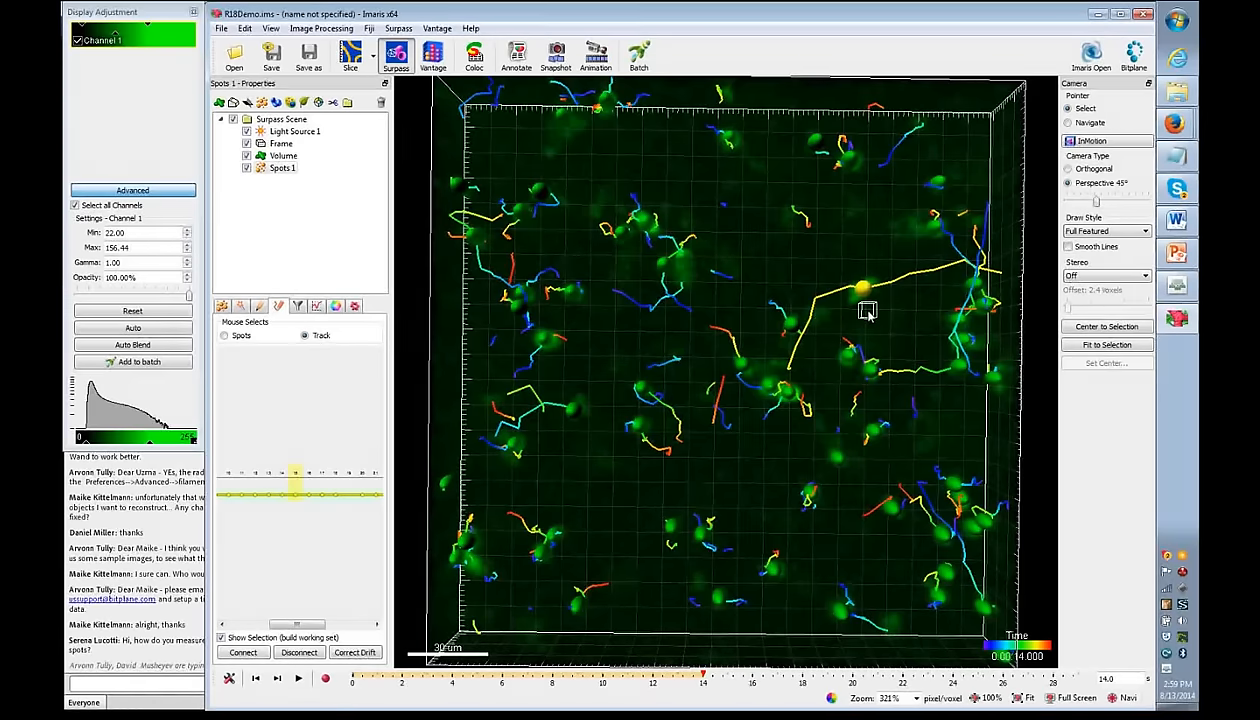
pyautogui.click(930, 369)
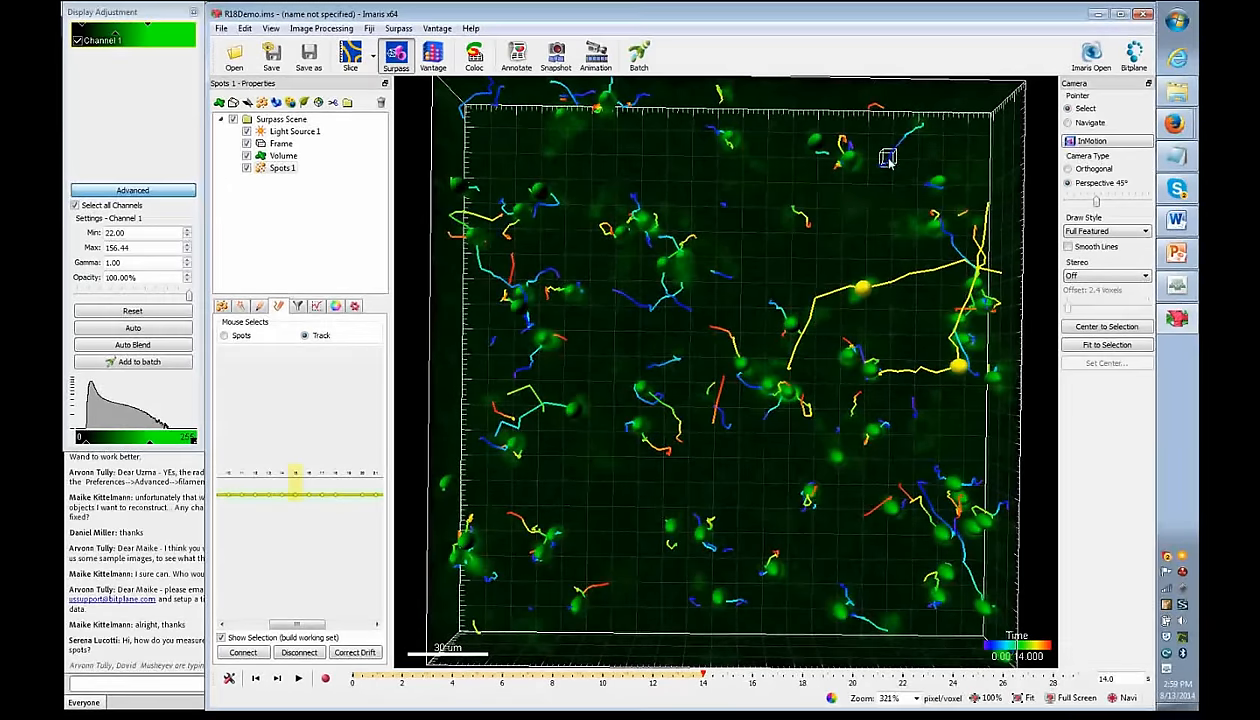
pyautogui.keyDown('ctrl'); pyautogui.click(849, 158); pyautogui.keyUp('ctrl')
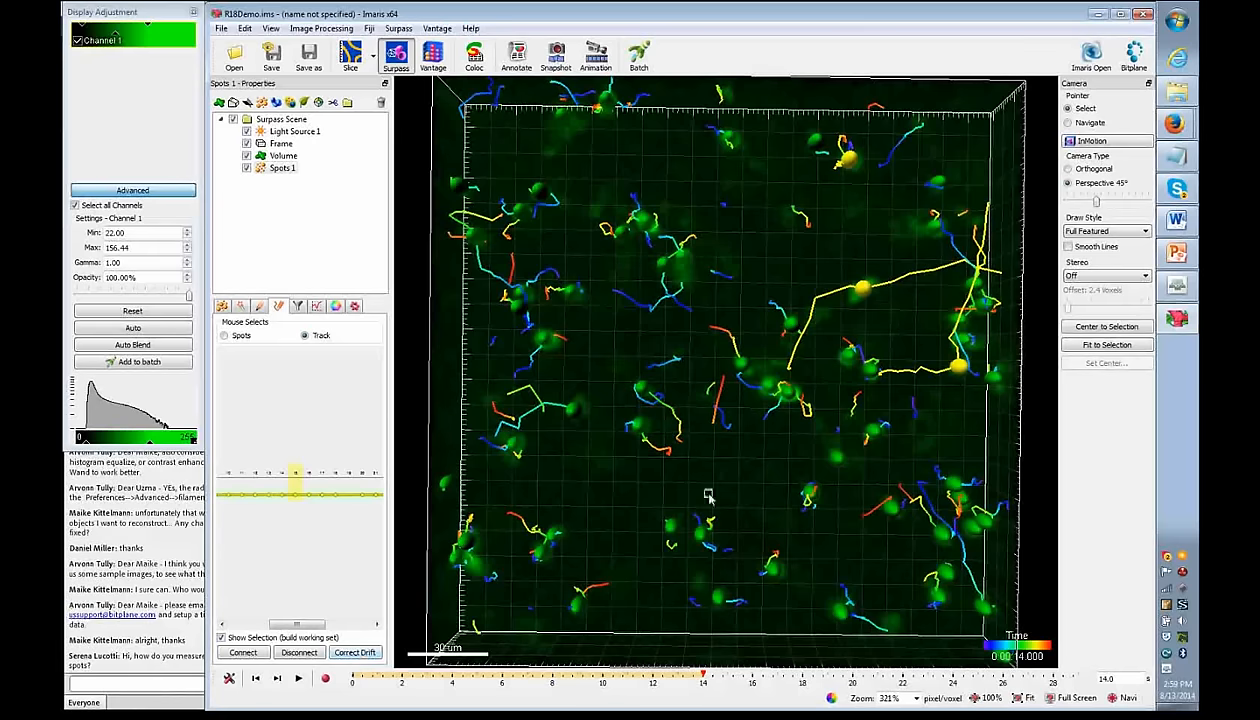
pyautogui.click(866, 293)
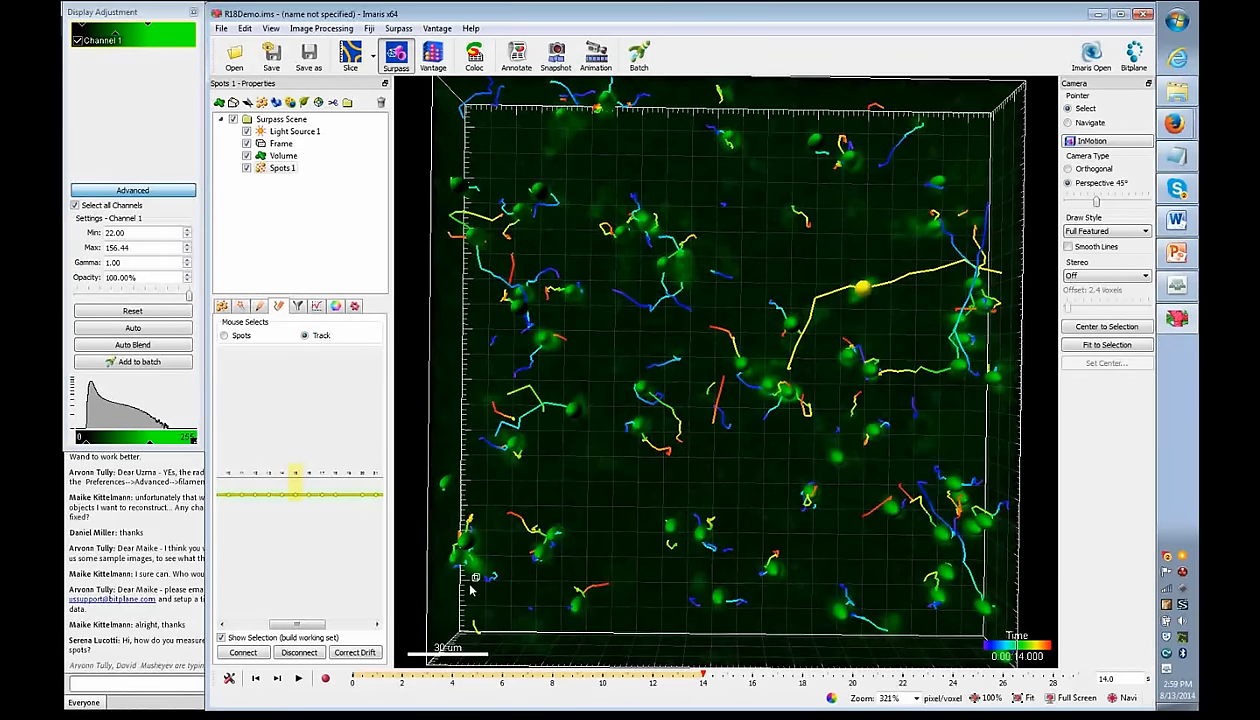
pyautogui.click(357, 655)
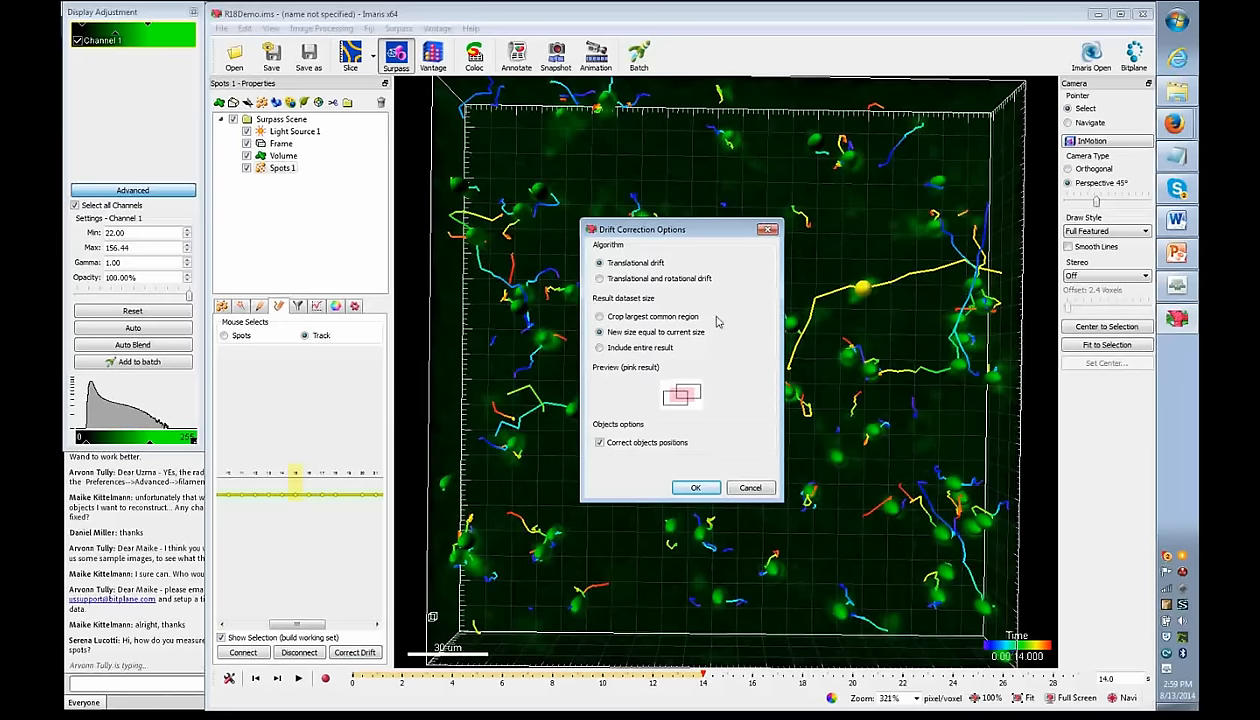
# - Keep Translational drift and set Result dataset size to Include entire result
pyautogui.moveTo(690, 229); pyautogui.dragTo(565, 179)
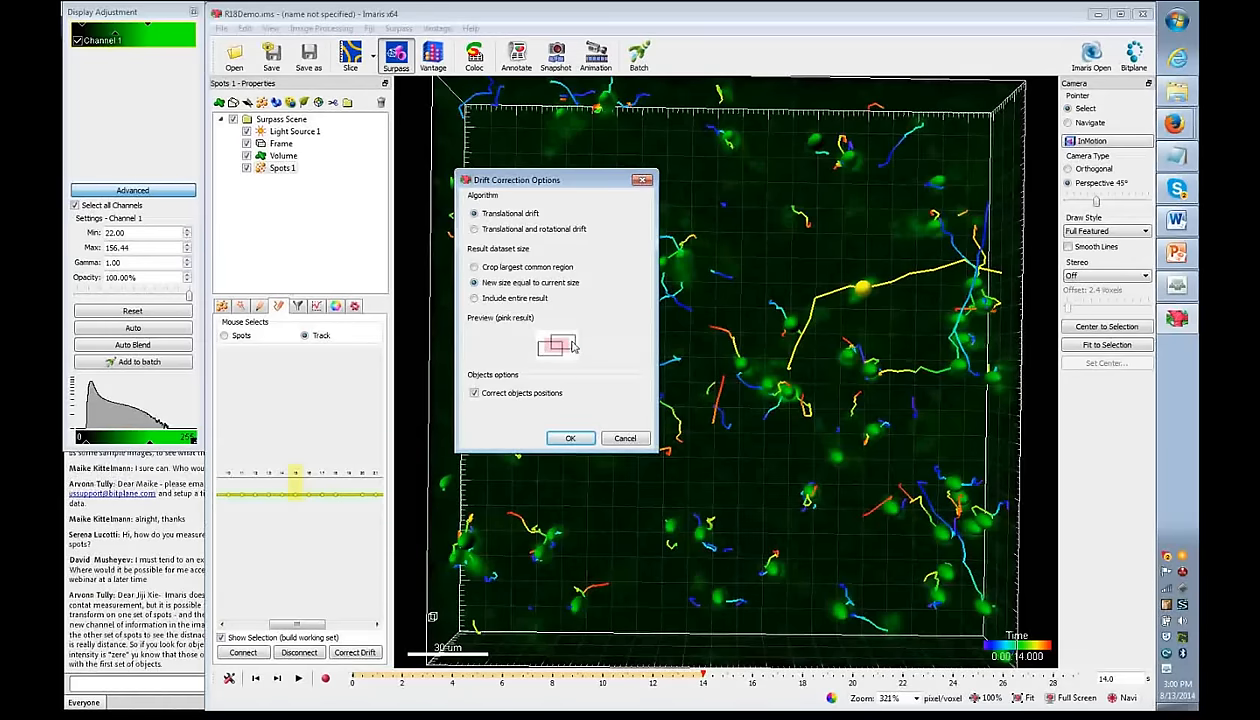
pyautogui.click(480, 268)
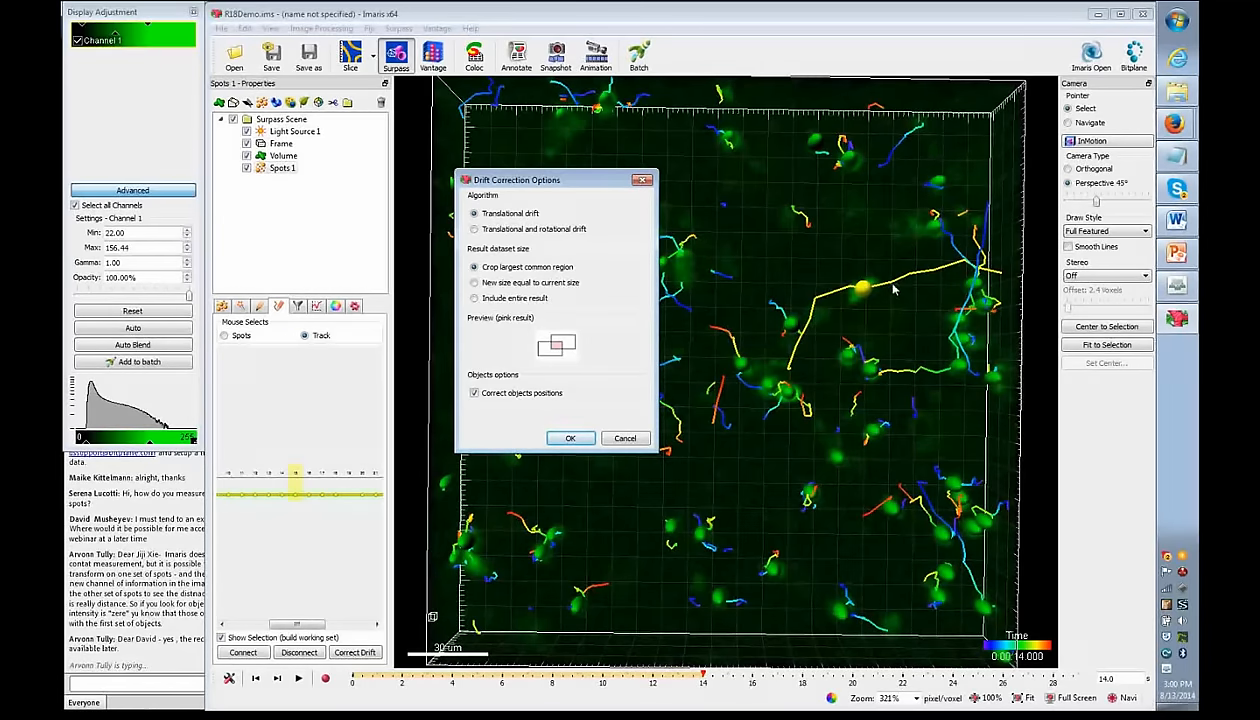
pyautogui.click(474, 283)
pyautogui.click(474, 298)
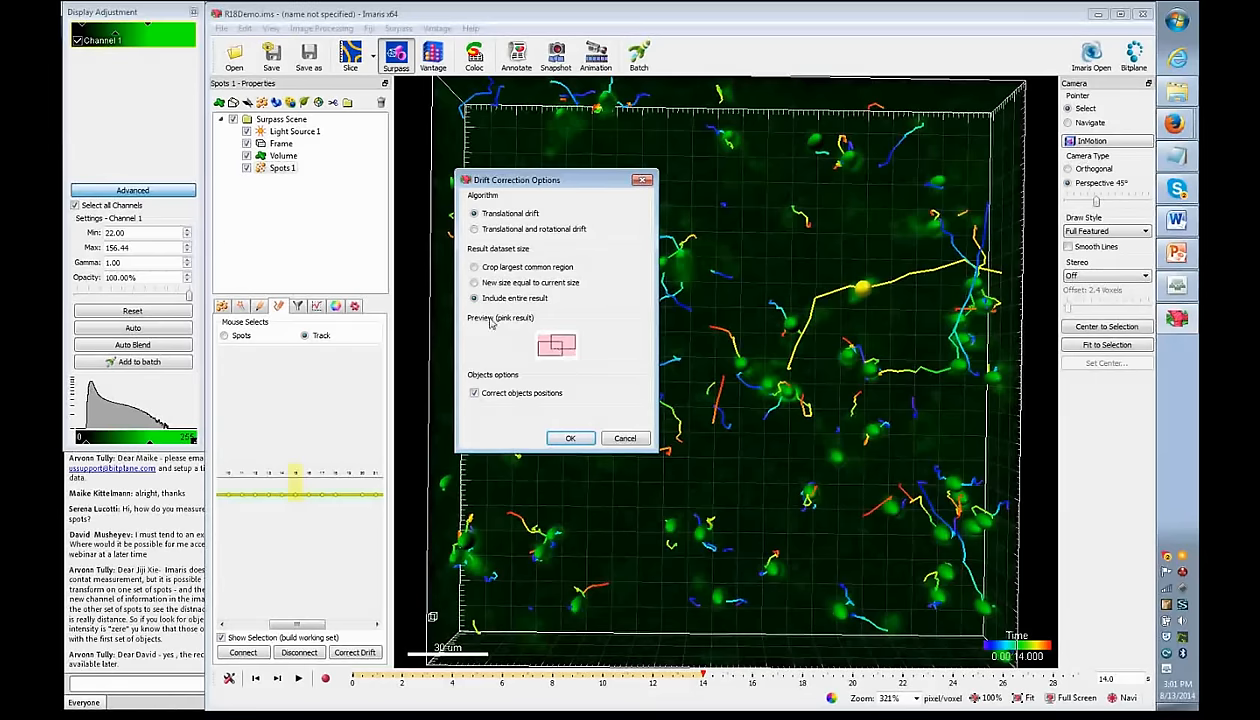
pyautogui.click(478, 284)
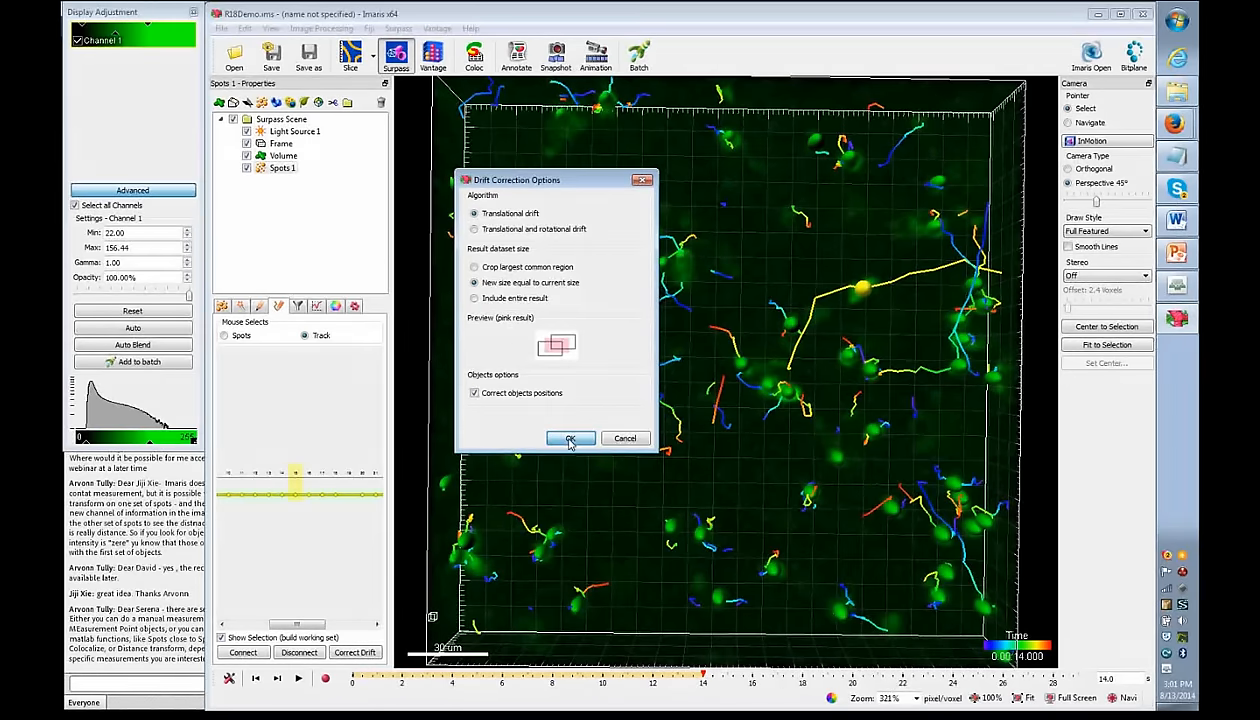
pyautogui.click(475, 299)
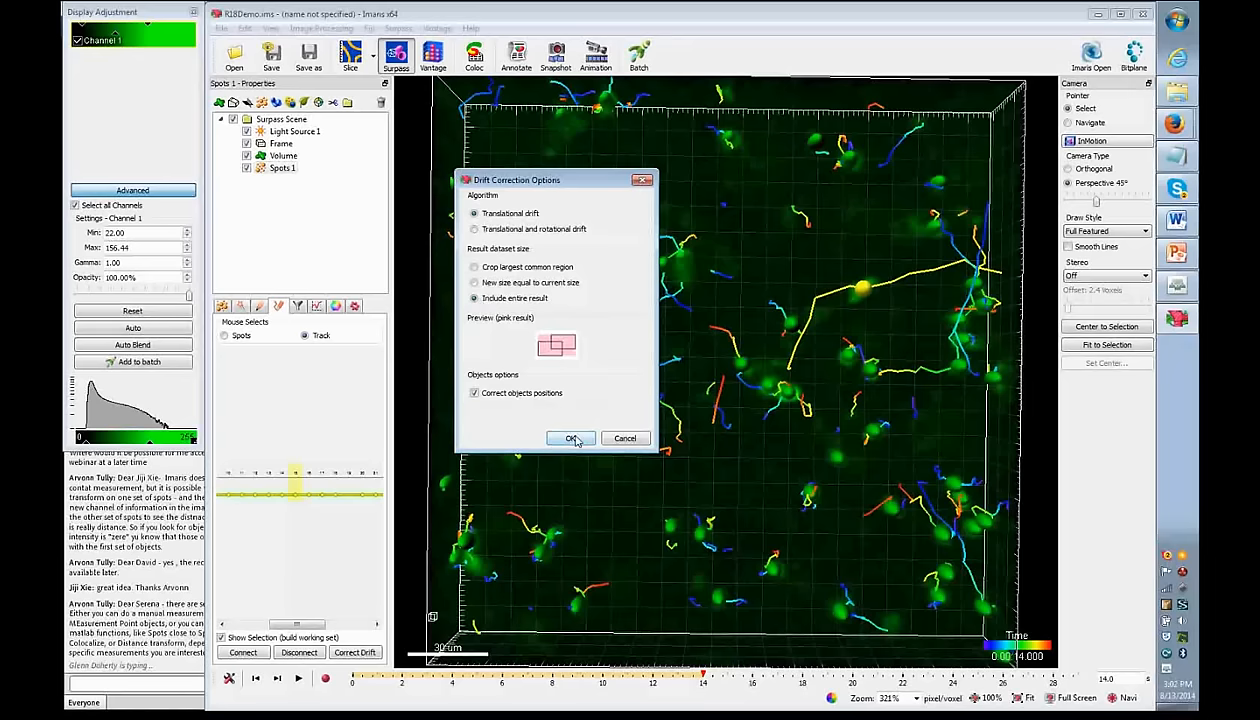
# - Run the drift correction, hide Spots 1, and raise channel 1 gamma to 2.06
pyautogui.click(570, 438)
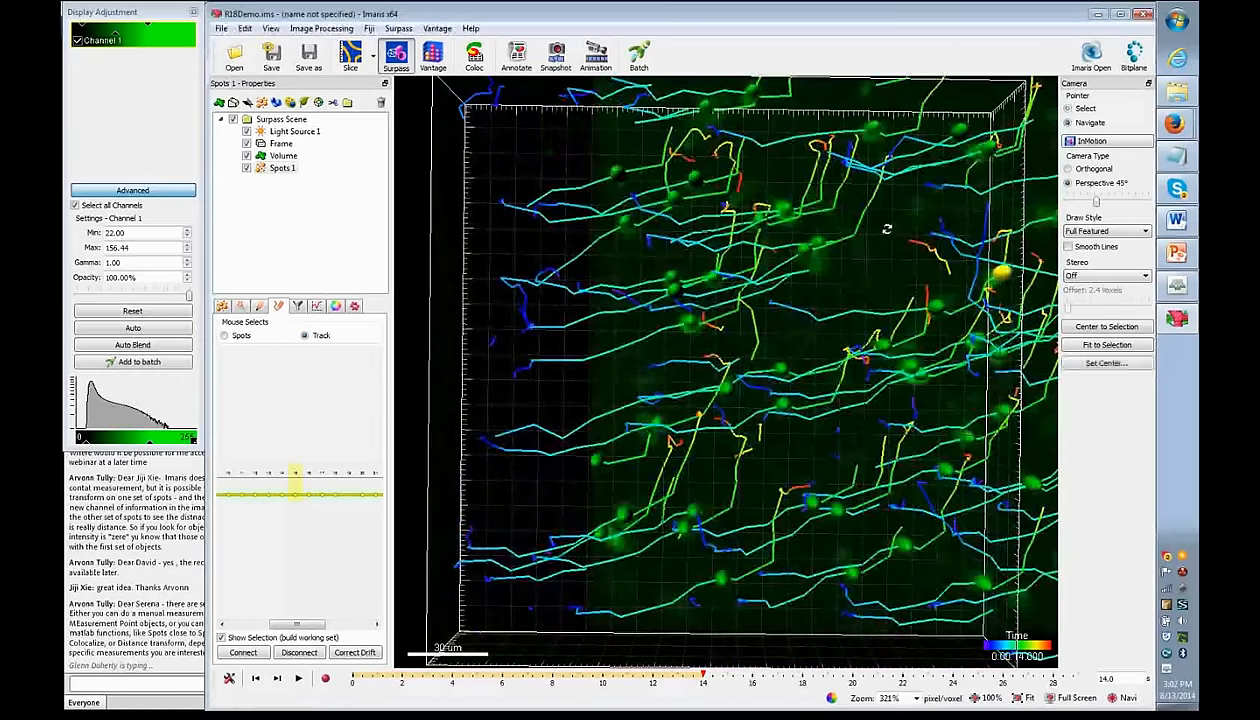
pyautogui.scroll(-5, 886, 229)
pyautogui.scroll(1, 829, 317)
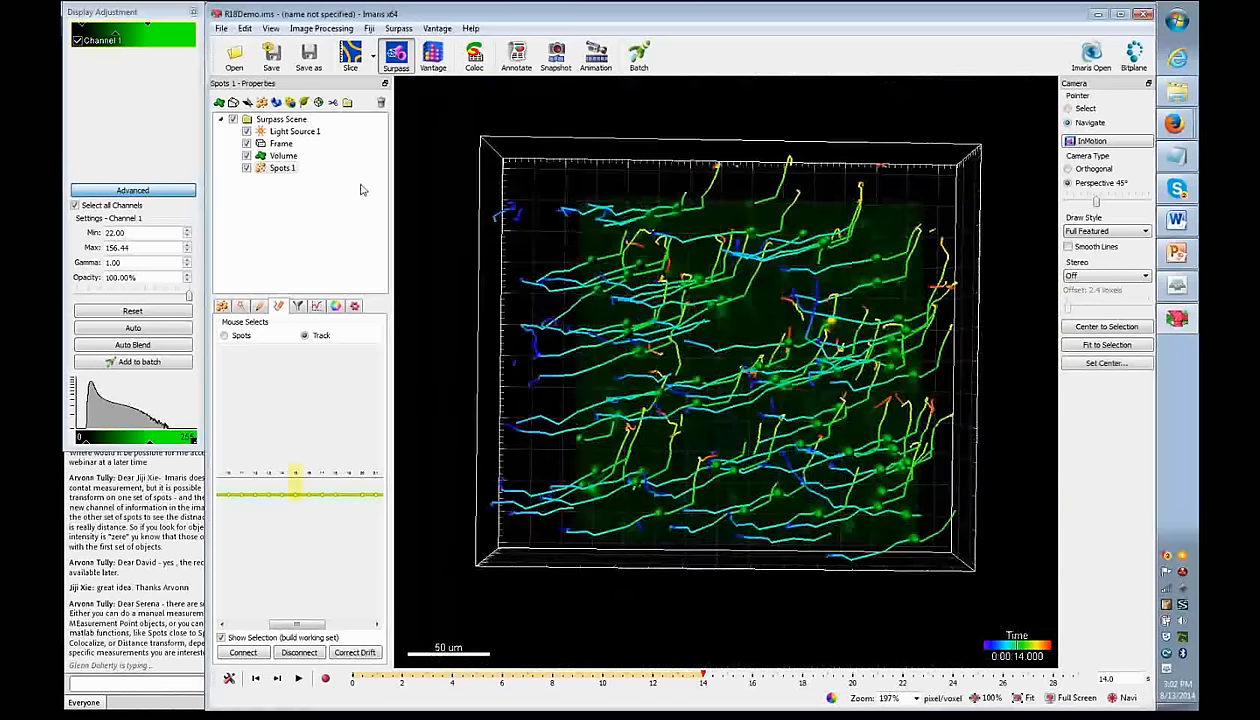
pyautogui.click(246, 168)
pyautogui.moveTo(115, 32); pyautogui.dragTo(99, 31)
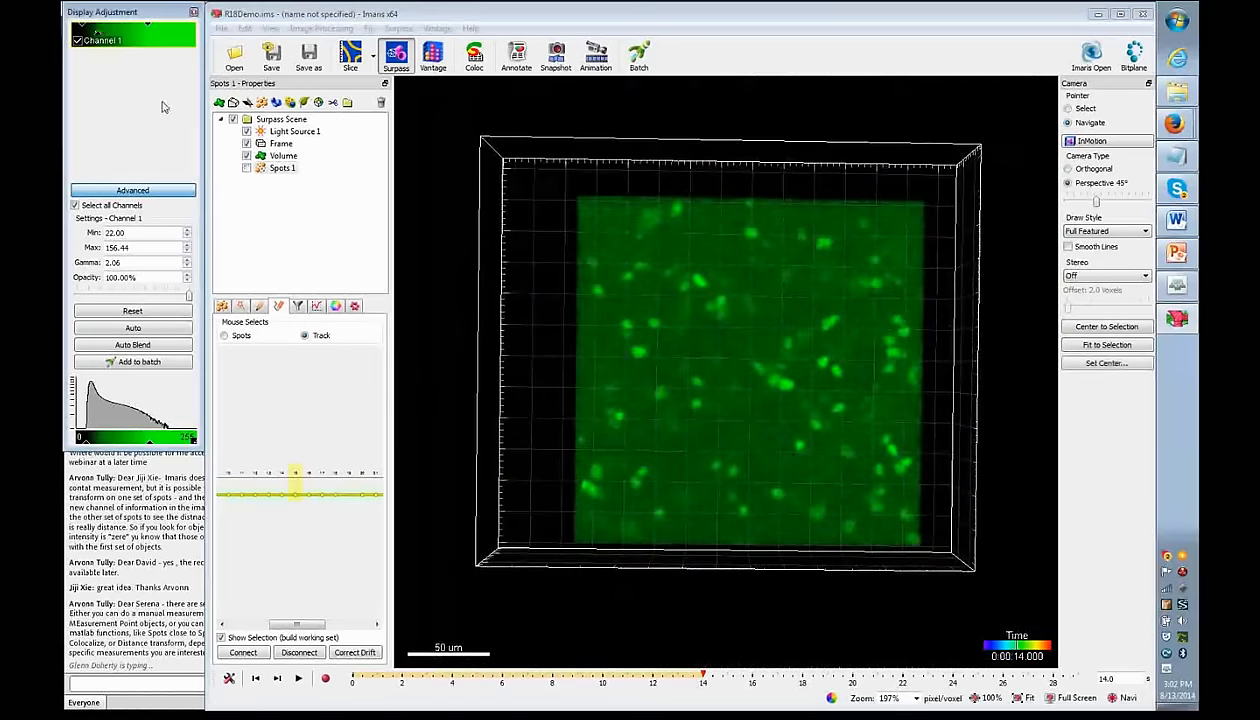
# - Scrub time points and tilt the corrected volume, then switch to Adobe Connect
pyautogui.moveTo(704, 679); pyautogui.dragTo(765, 706)
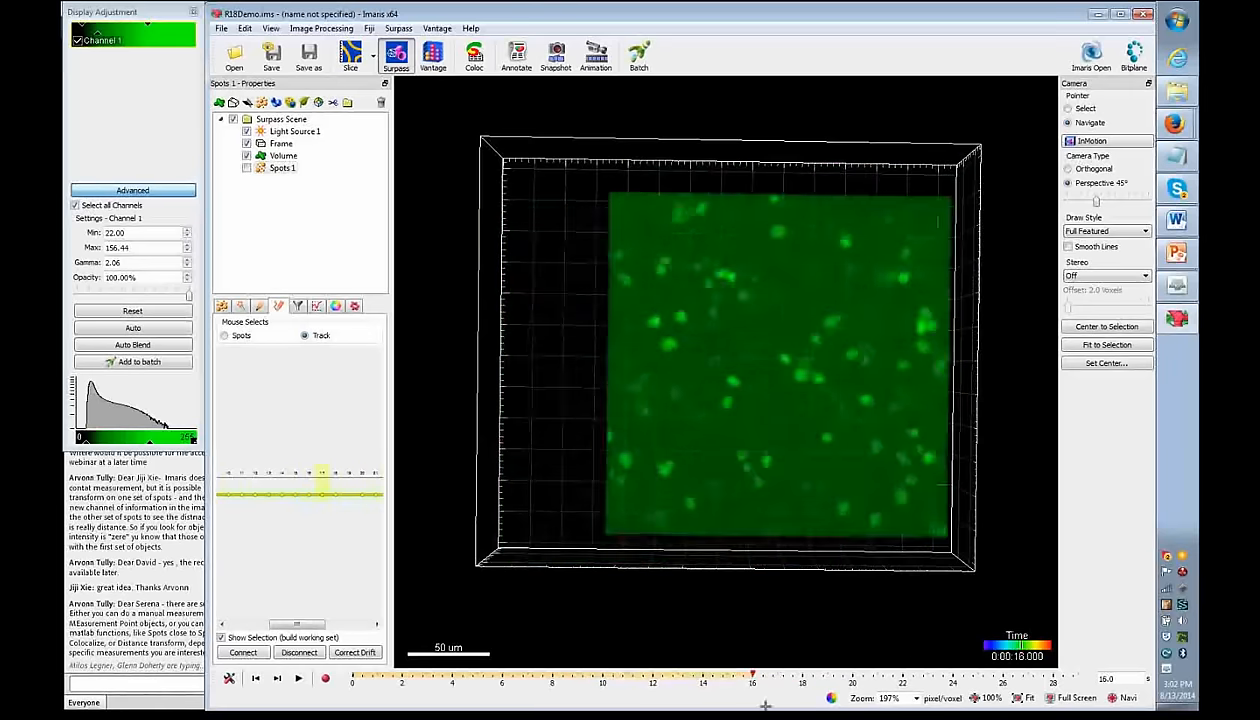
pyautogui.moveTo(765, 405); pyautogui.dragTo(790, 419)
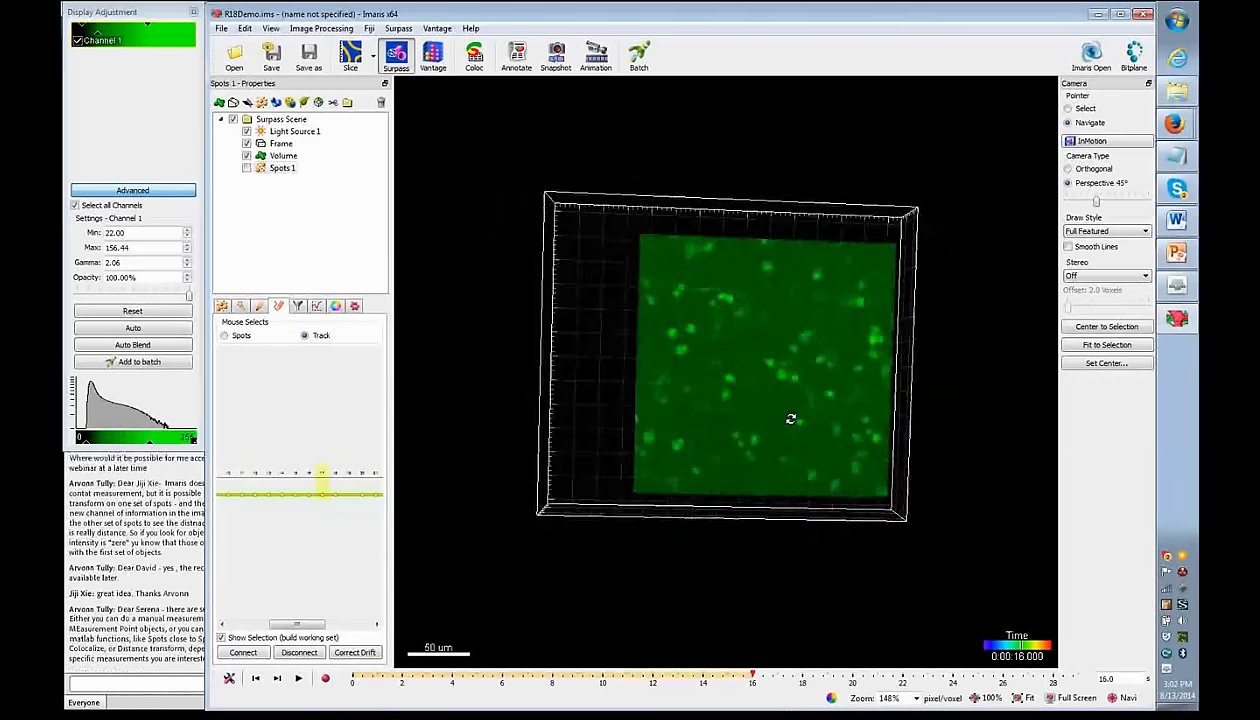
pyautogui.scroll(-1, 779, 453)
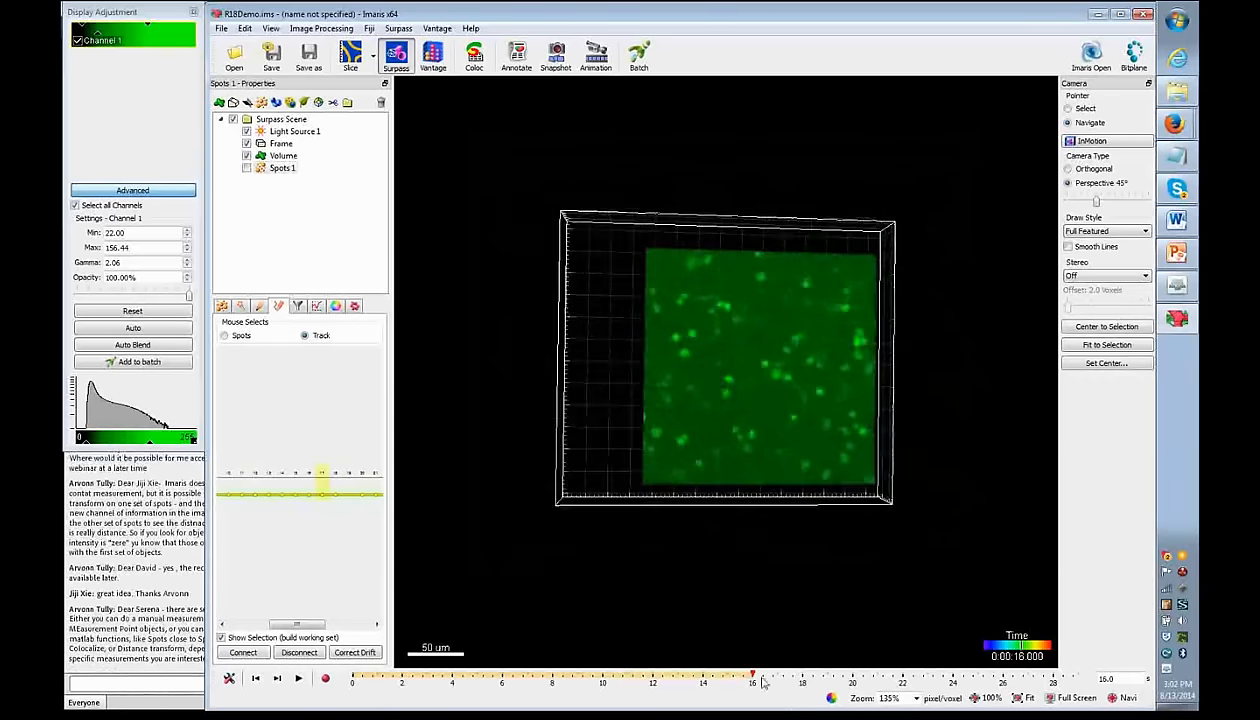
pyautogui.moveTo(751, 678)
pyautogui.mouseDown()
pyautogui.moveTo(775, 677)
pyautogui.moveTo(661, 679)
pyautogui.moveTo(801, 677)
pyautogui.moveTo(620, 682)
pyautogui.moveTo(698, 682)
pyautogui.moveTo(622, 682)
pyautogui.moveTo(702, 700)
pyautogui.moveTo(709, 689)
pyautogui.moveTo(672, 679)
pyautogui.moveTo(574, 676)
pyautogui.moveTo(777, 696)
pyautogui.moveTo(653, 708)
pyautogui.mouseUp()
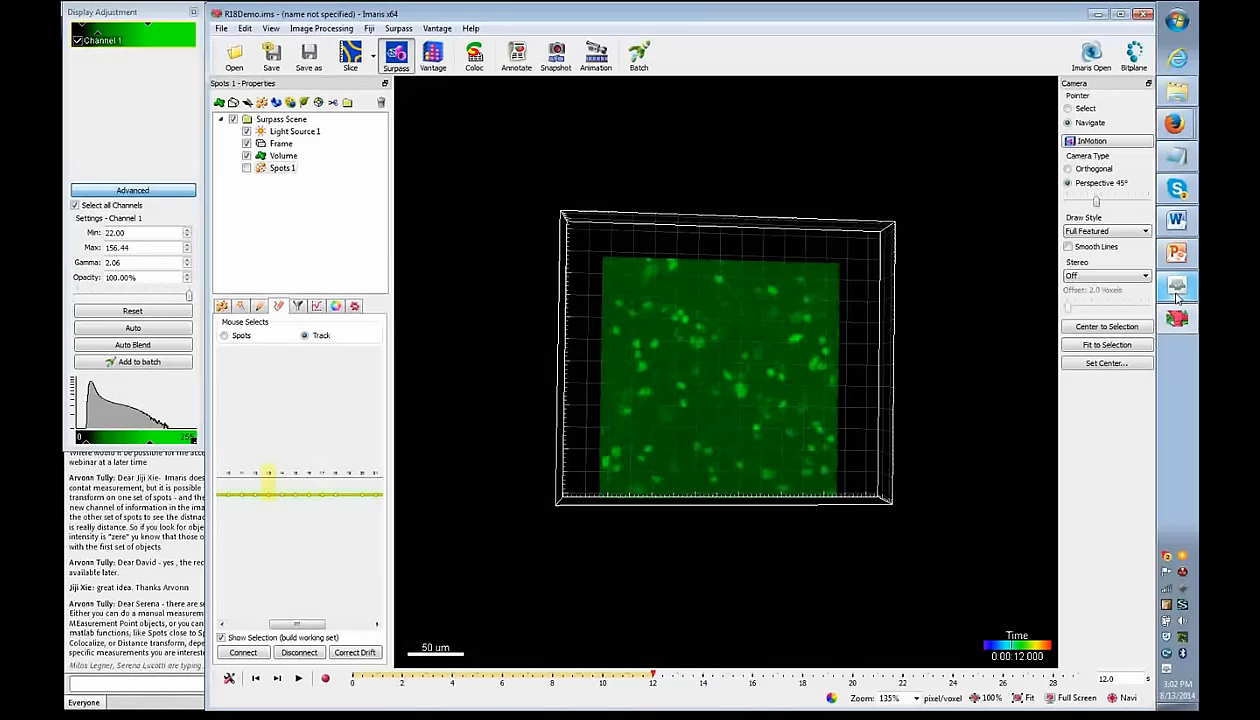
pyautogui.moveTo(1180, 288)
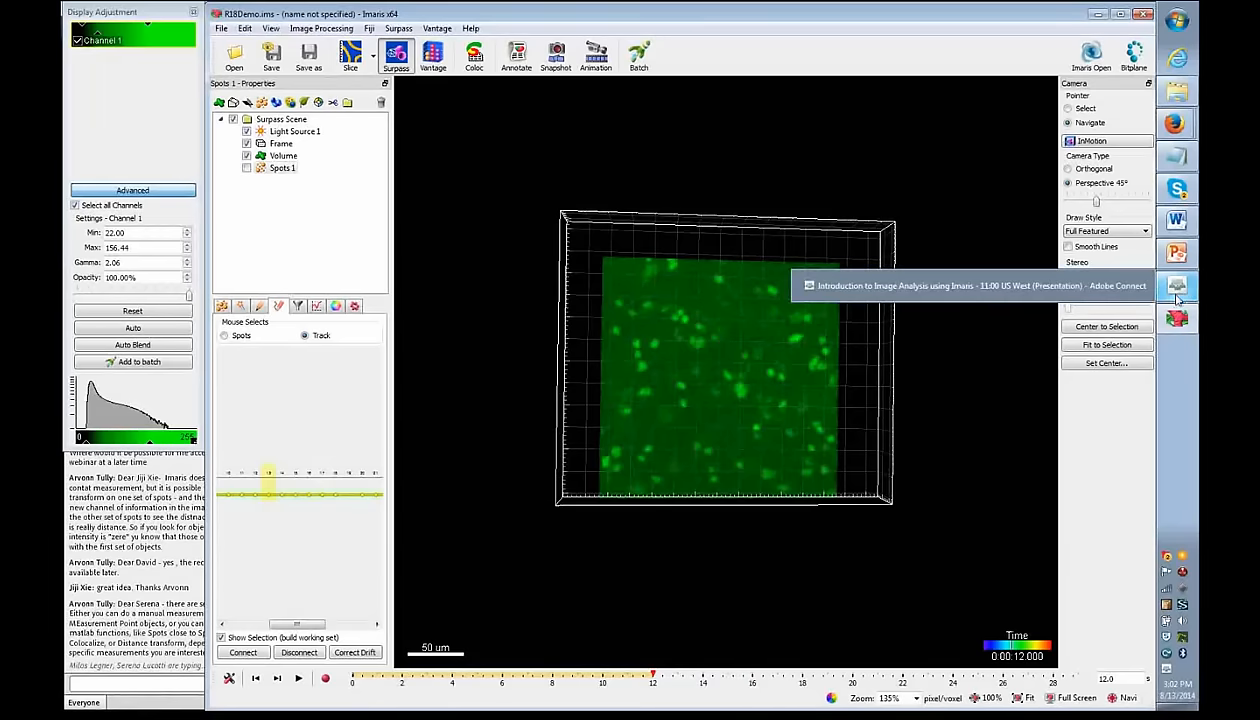
pyautogui.moveTo(1190, 251)
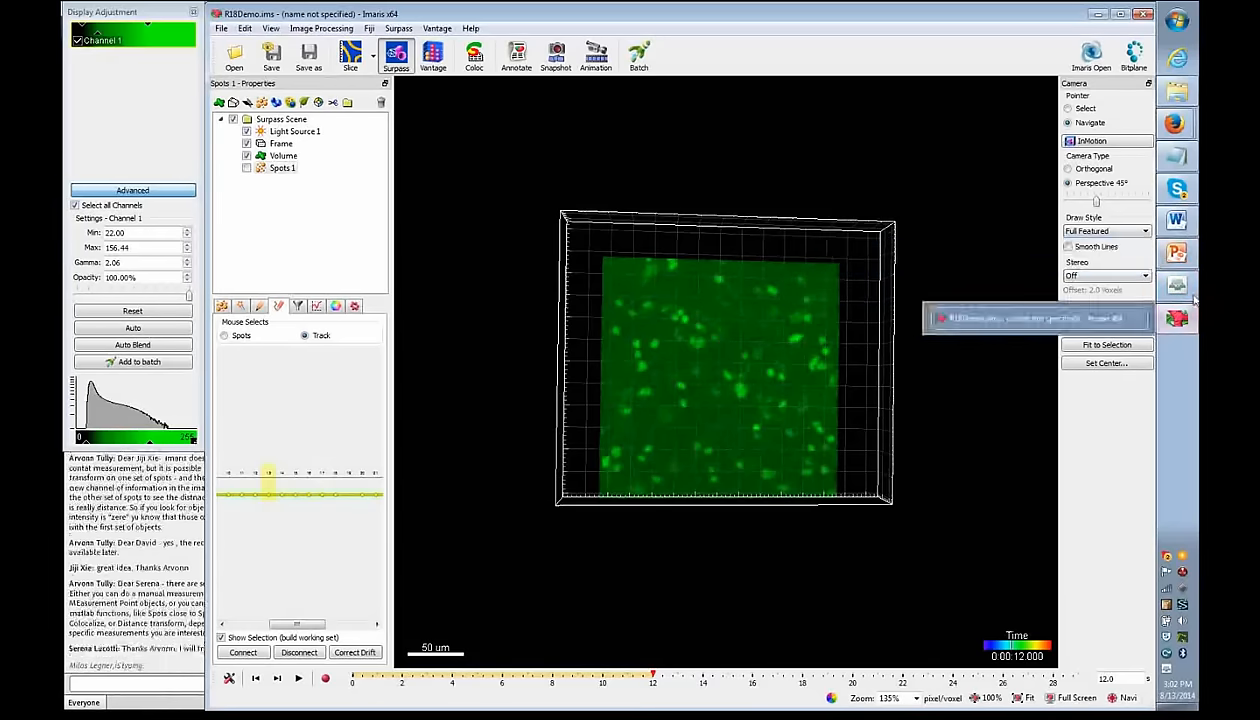
pyautogui.click(1190, 290)
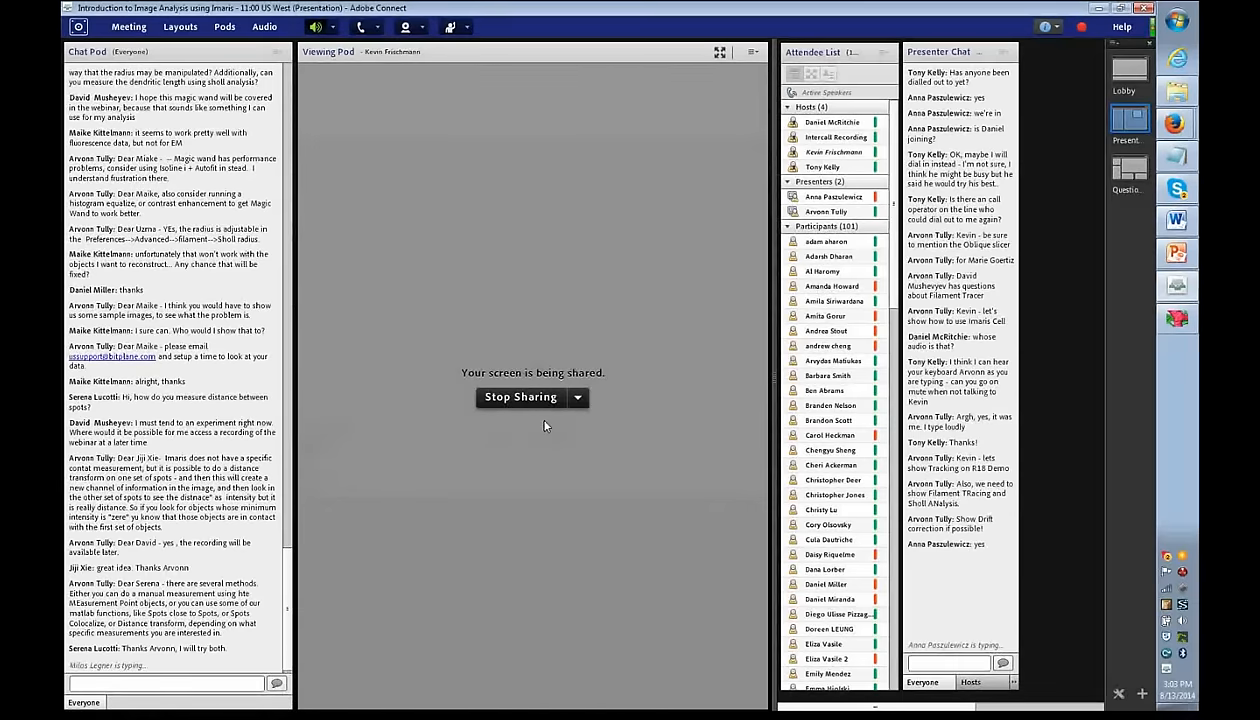
# - Press Stop Sharing in the Adobe Connect Viewing Pod
pyautogui.click(520, 397)
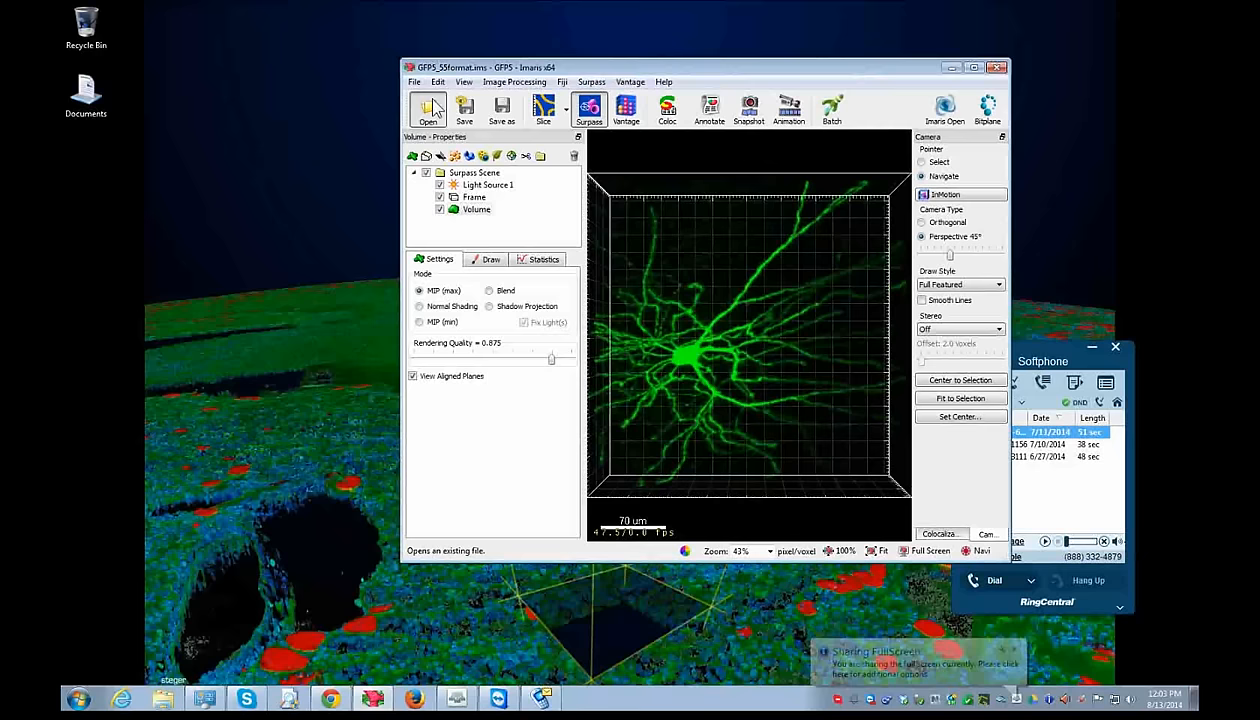
# - Open the 3ad.ims neuron dataset from the Filament folder and maximize the Imaris window
pyautogui.click(430, 108)
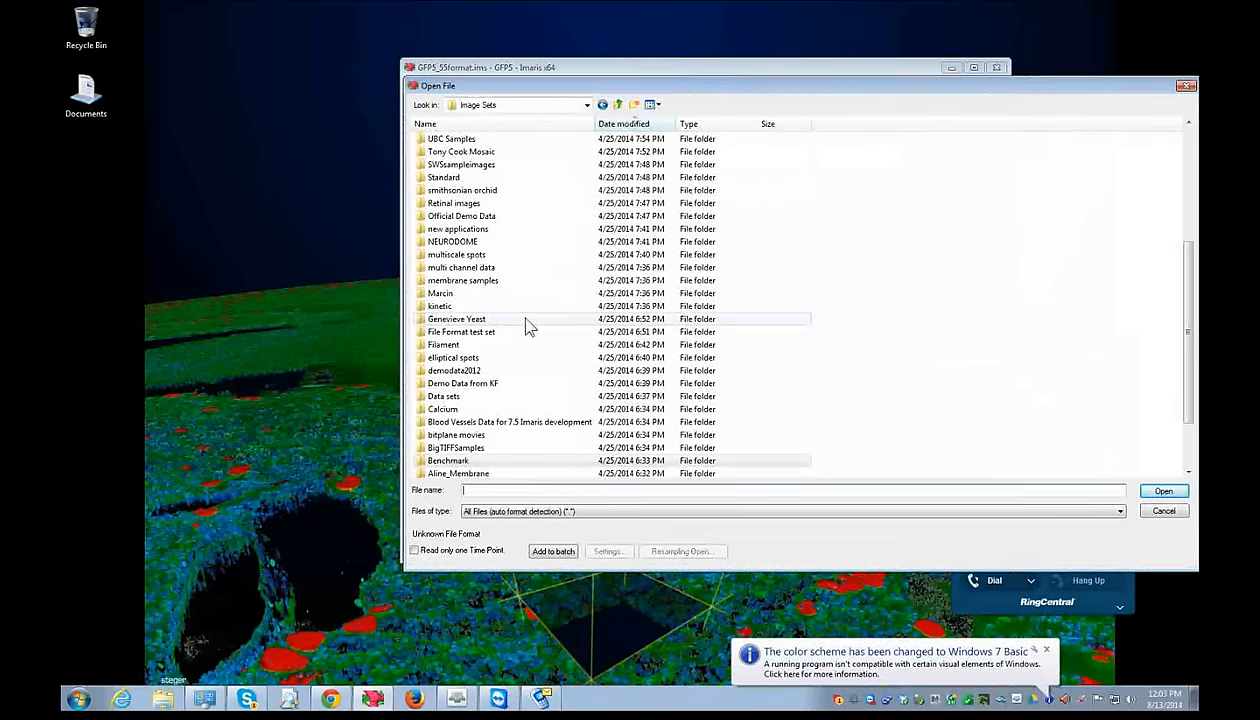
pyautogui.doubleClick(460, 344)
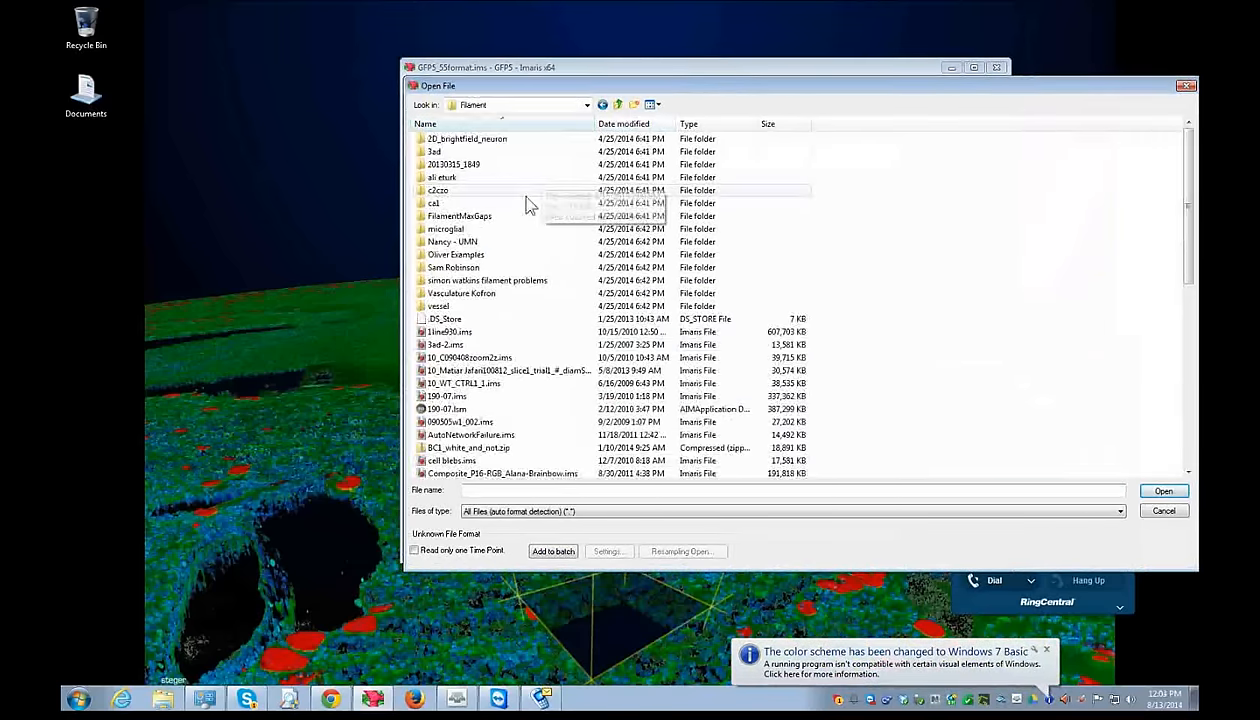
pyautogui.doubleClick(466, 153)
pyautogui.doubleClick(466, 166)
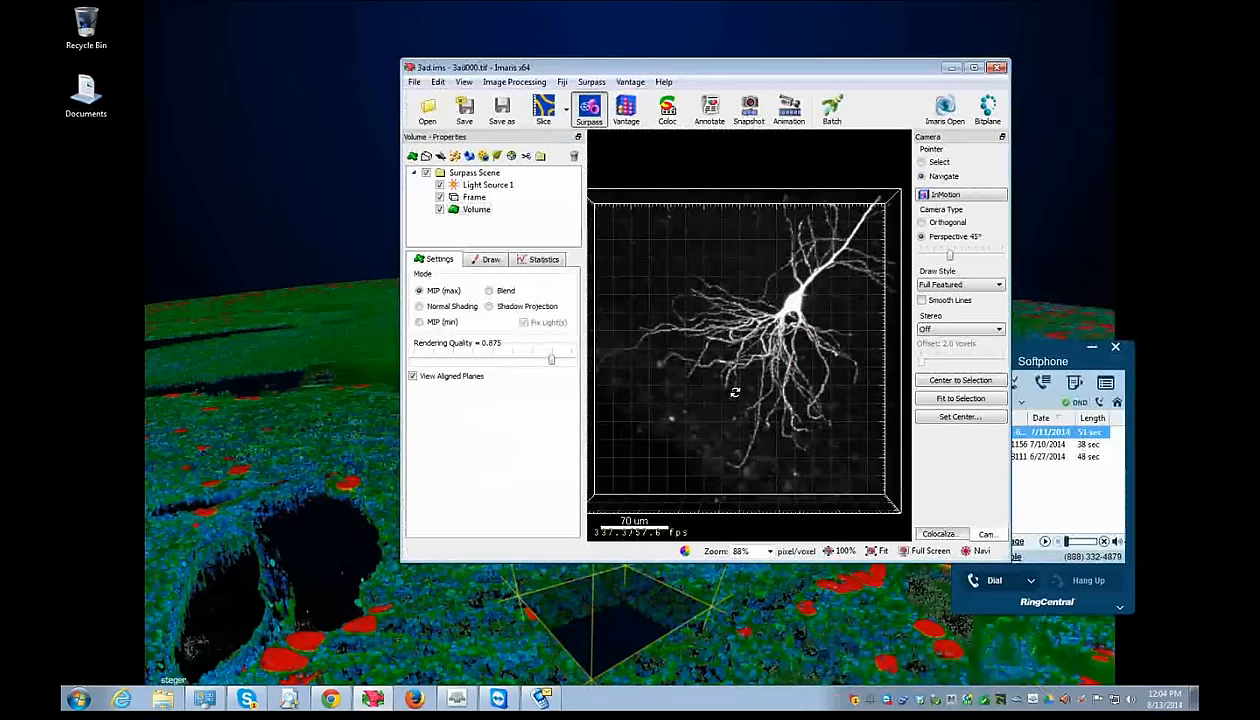
pyautogui.click(973, 67)
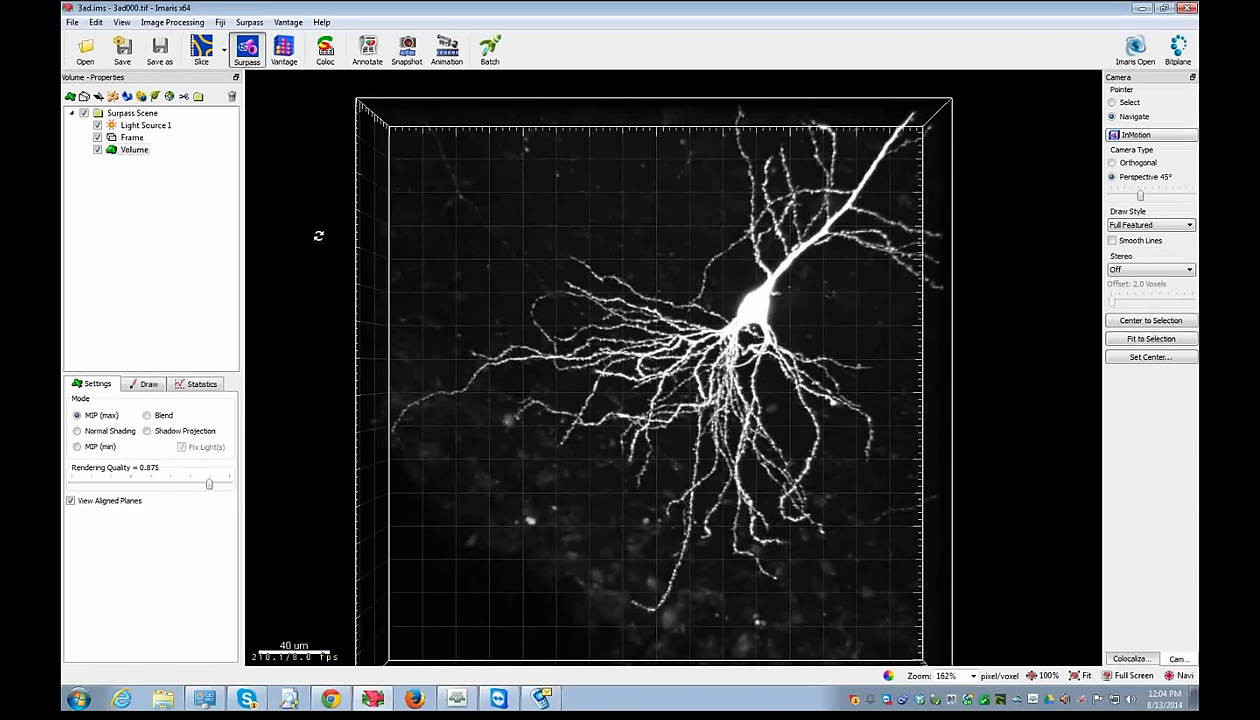
# - Add a new Filaments object with Segment a Region of Interest enabled
pyautogui.click(156, 97)
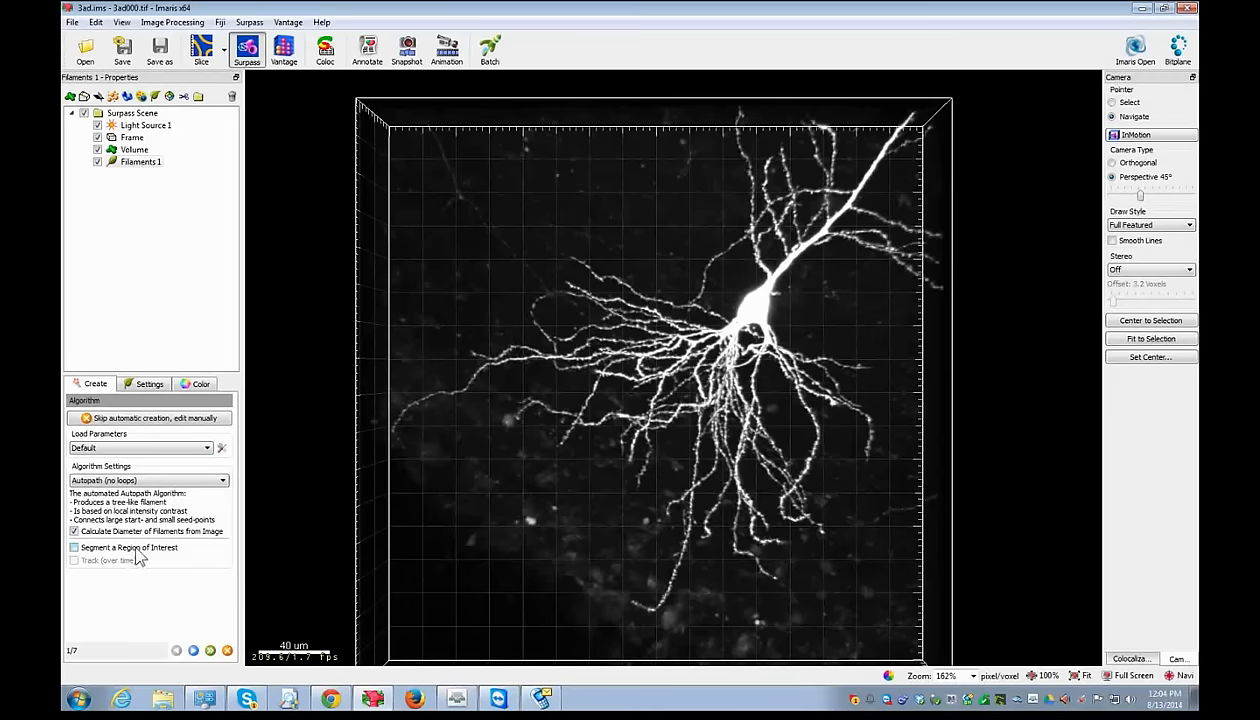
pyautogui.click(136, 551)
pyautogui.click(209, 650)
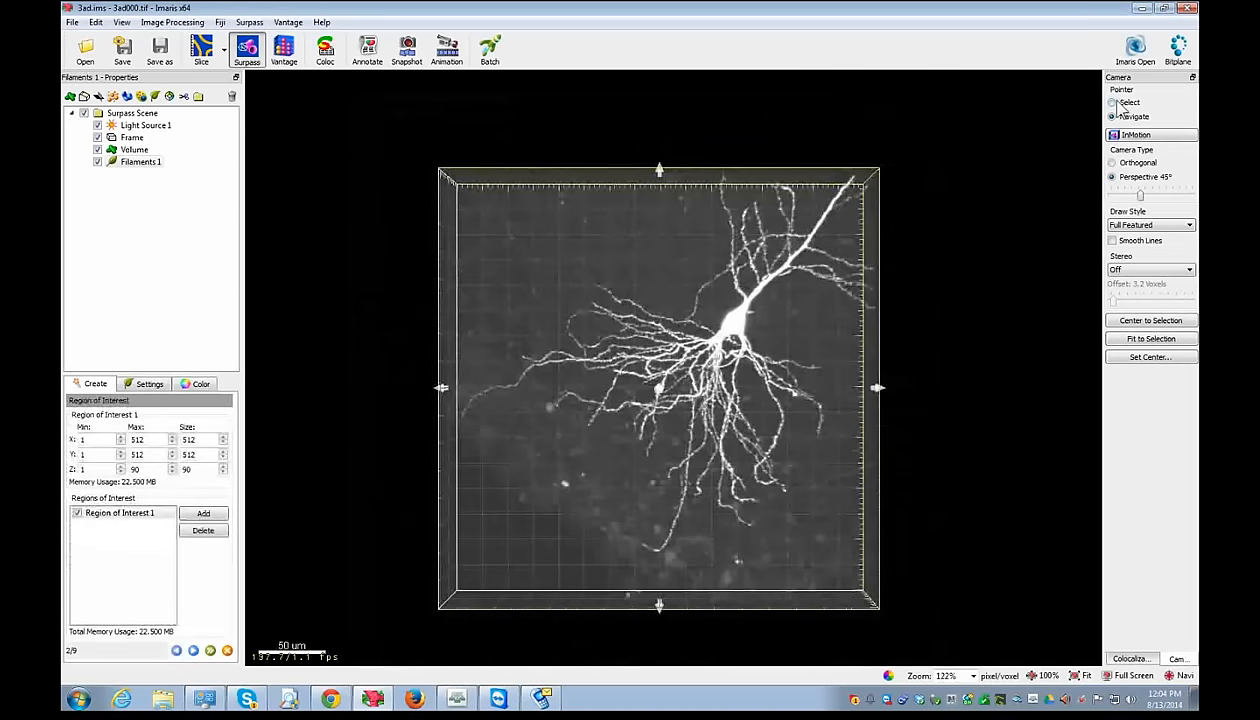
# - Switch to an orthogonal camera, shrink the region-of-interest box, and go back to the algorithm step
pyautogui.click(1118, 104)
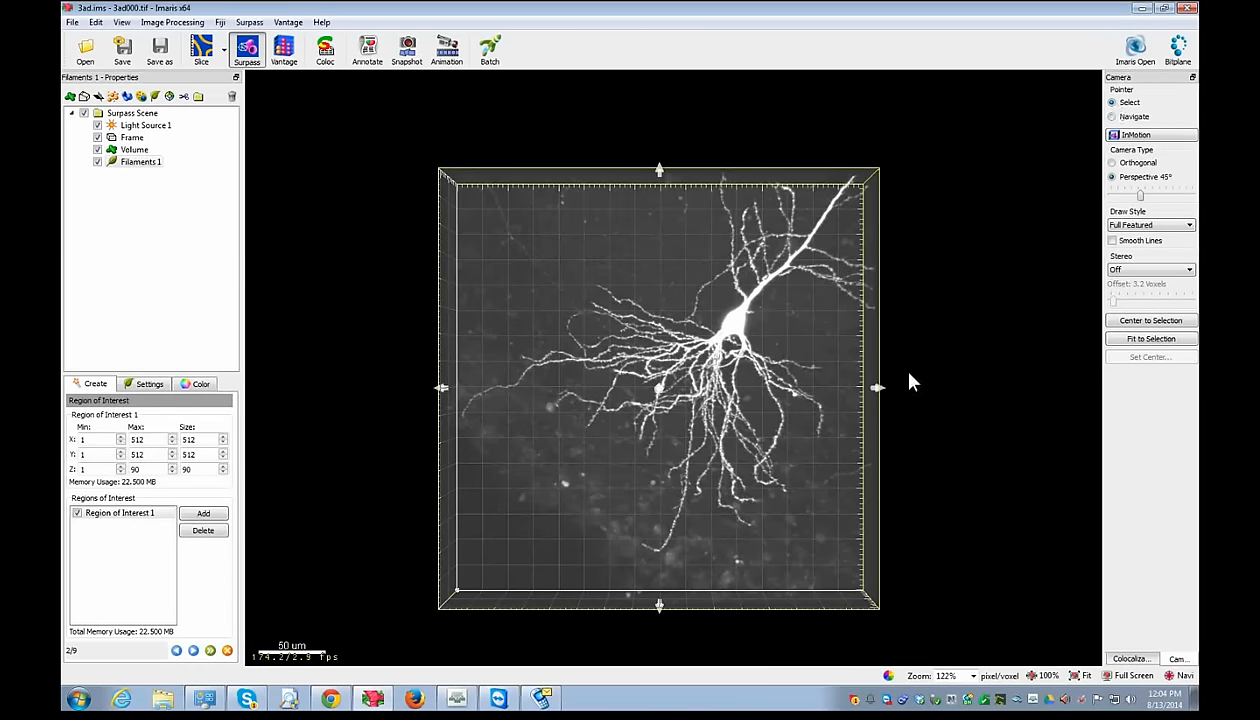
pyautogui.moveTo(877, 388); pyautogui.dragTo(803, 388)
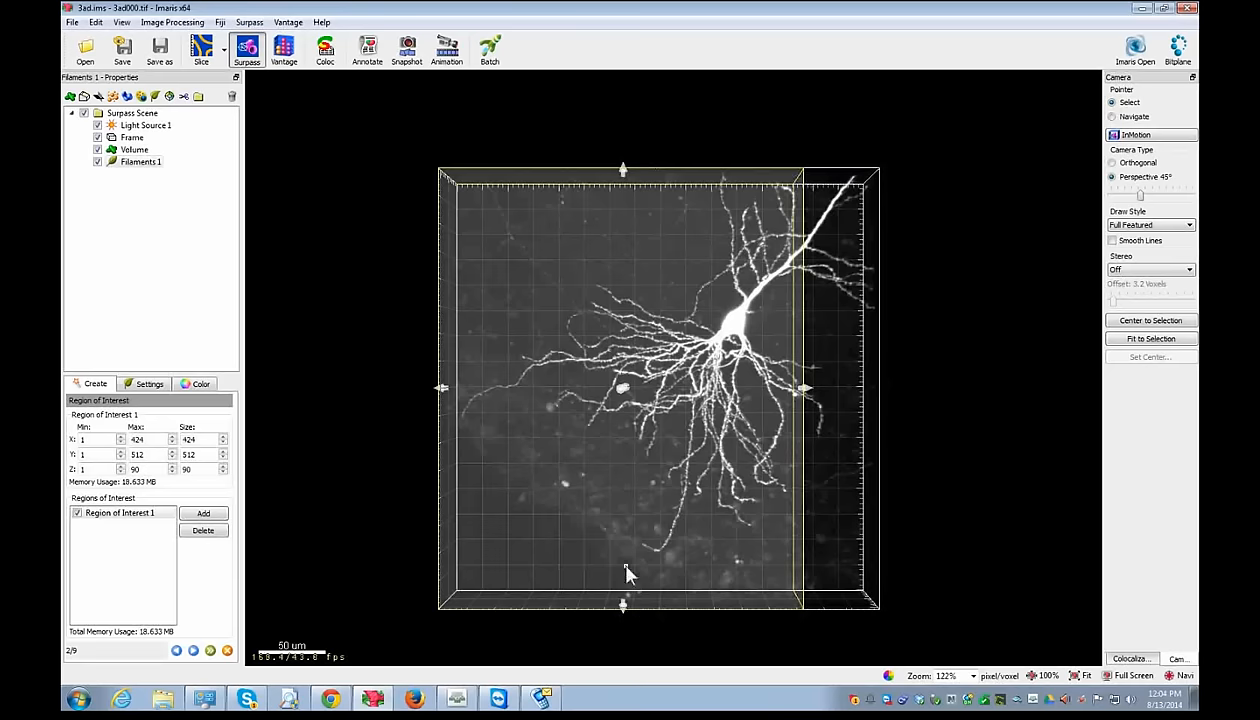
pyautogui.click(1113, 164)
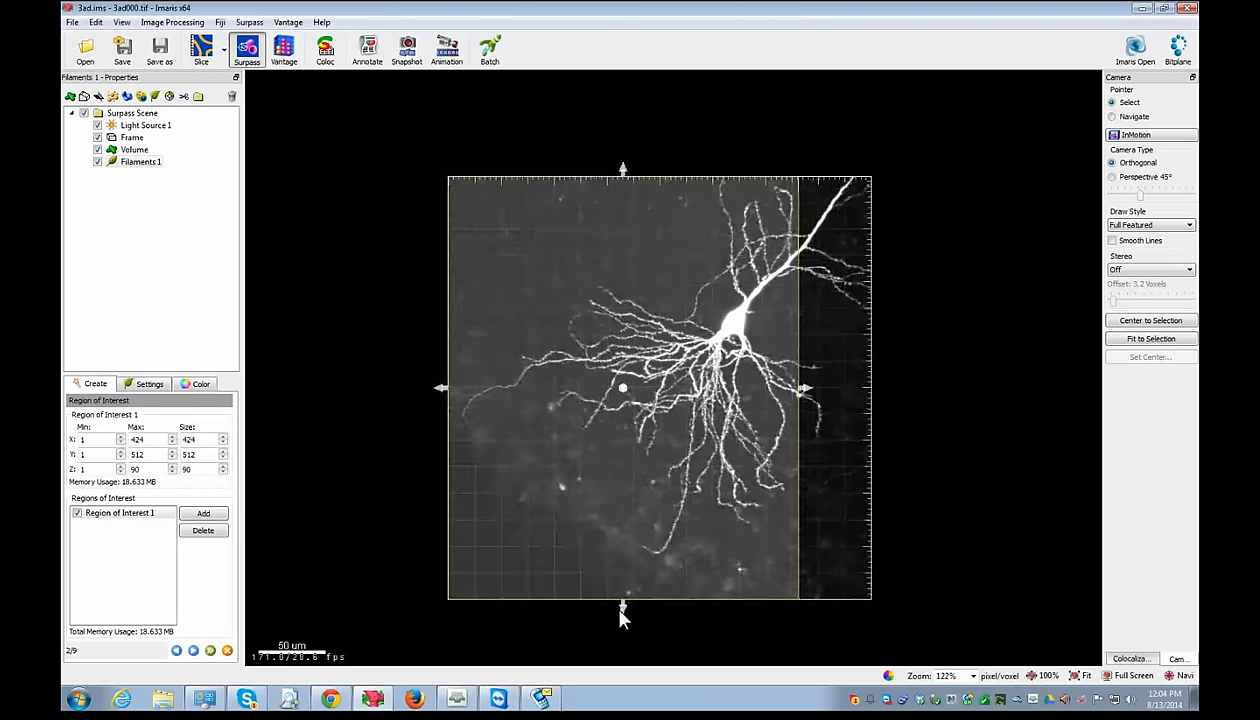
pyautogui.moveTo(623, 610); pyautogui.dragTo(627, 506)
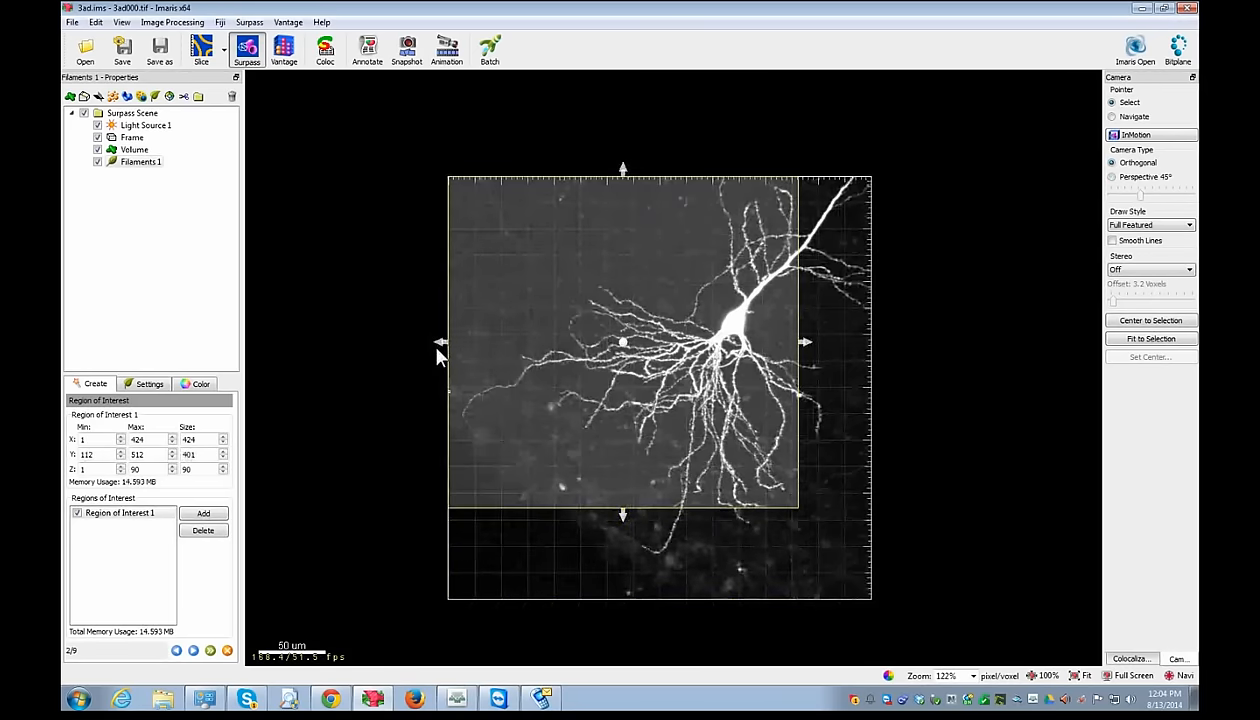
pyautogui.moveTo(441, 342); pyautogui.dragTo(537, 356)
pyautogui.moveTo(669, 170); pyautogui.dragTo(669, 225)
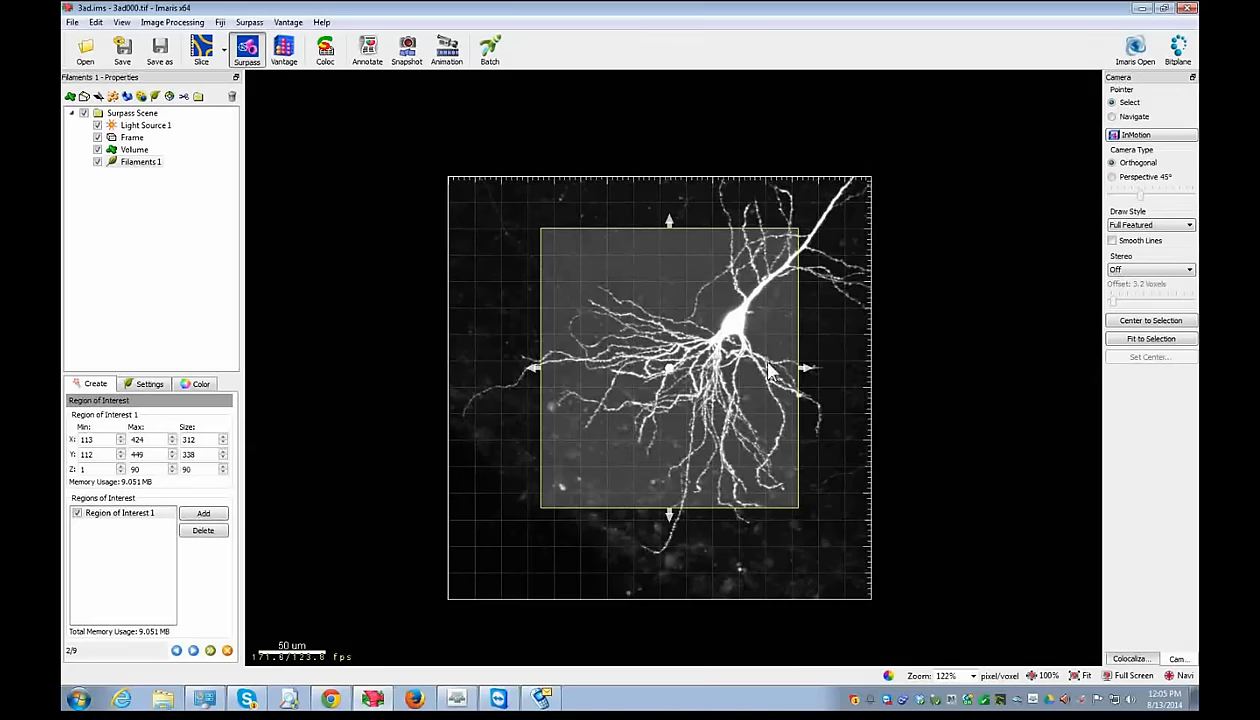
pyautogui.click(176, 651)
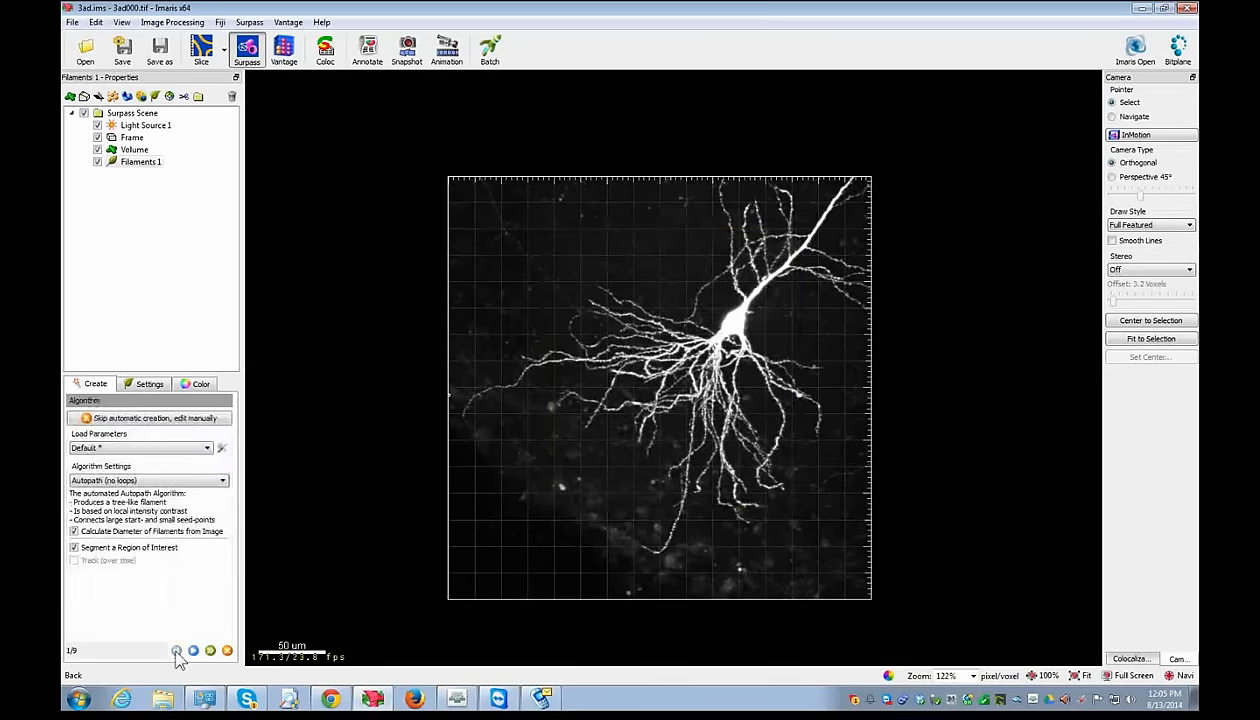
# - Turn off region-of-interest segmentation for Filaments 1
pyautogui.click(138, 548)
pyautogui.click(193, 651)
pyautogui.click(176, 651)
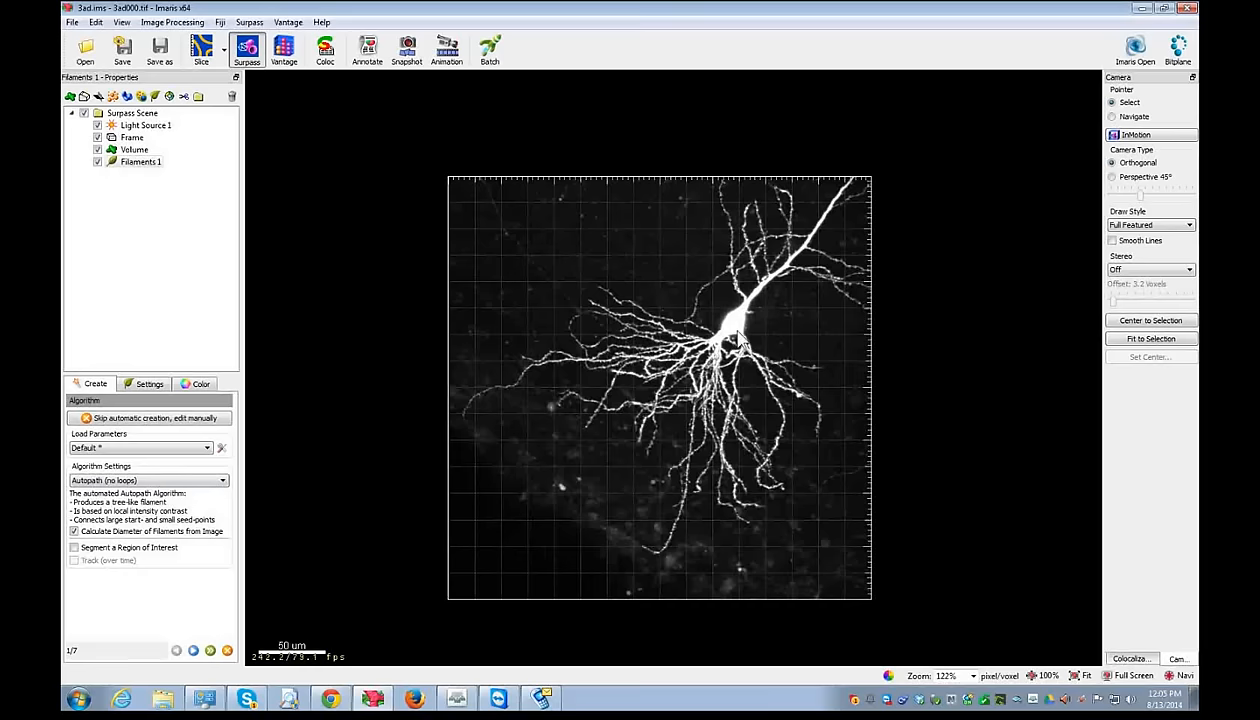
# - Try Threshold (loops), keep Autopath (no loops), and advance to the dendrite diameter settings
pyautogui.click(150, 481)
pyautogui.click(150, 483)
pyautogui.click(144, 482)
pyautogui.click(128, 502)
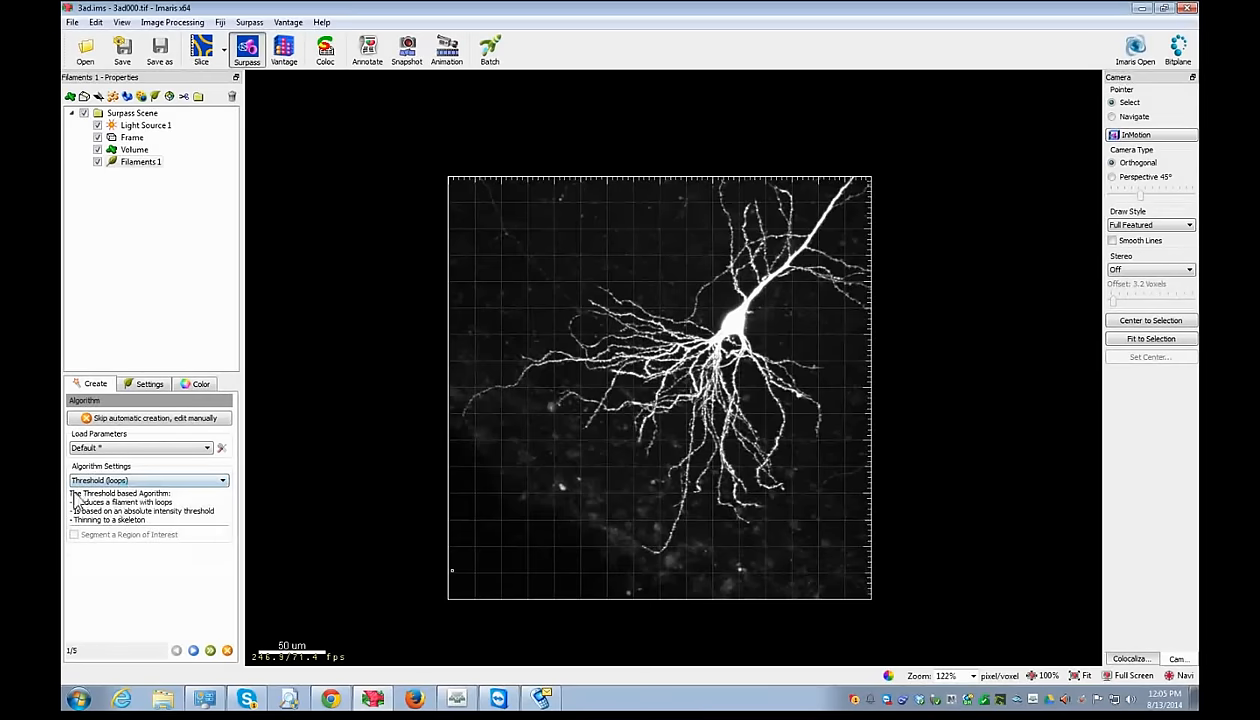
pyautogui.click(120, 481)
pyautogui.click(119, 490)
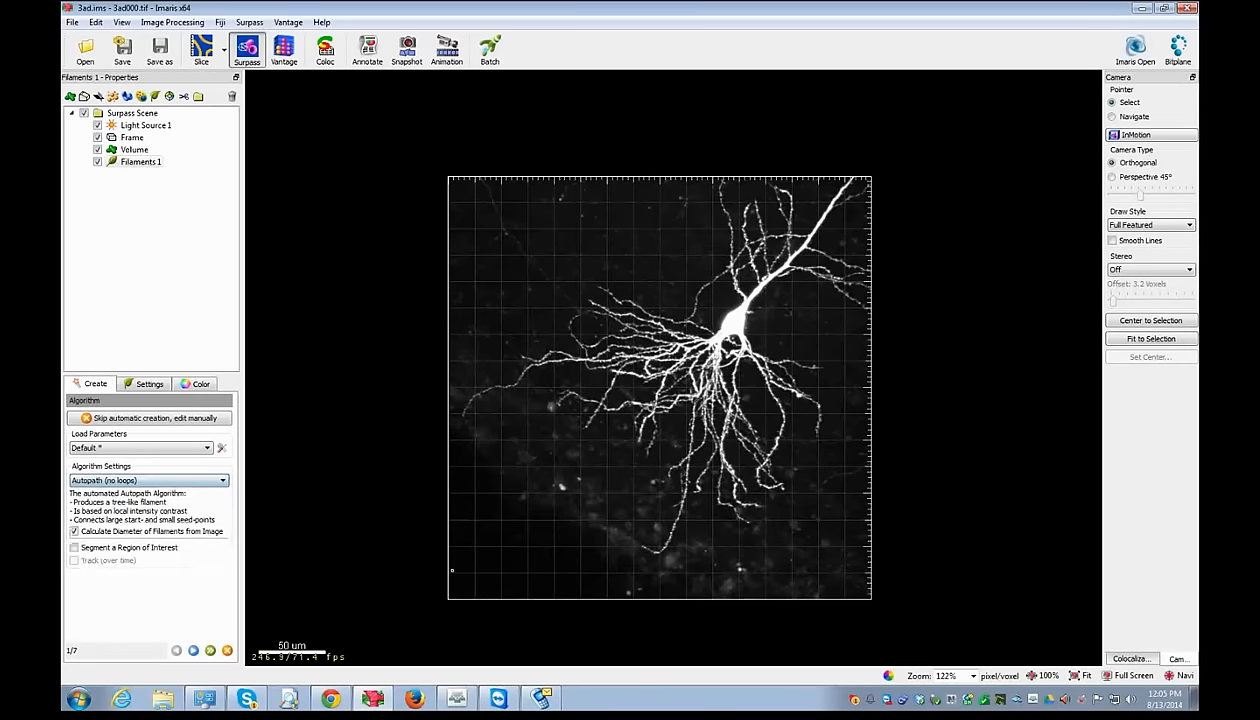
pyautogui.click(194, 651)
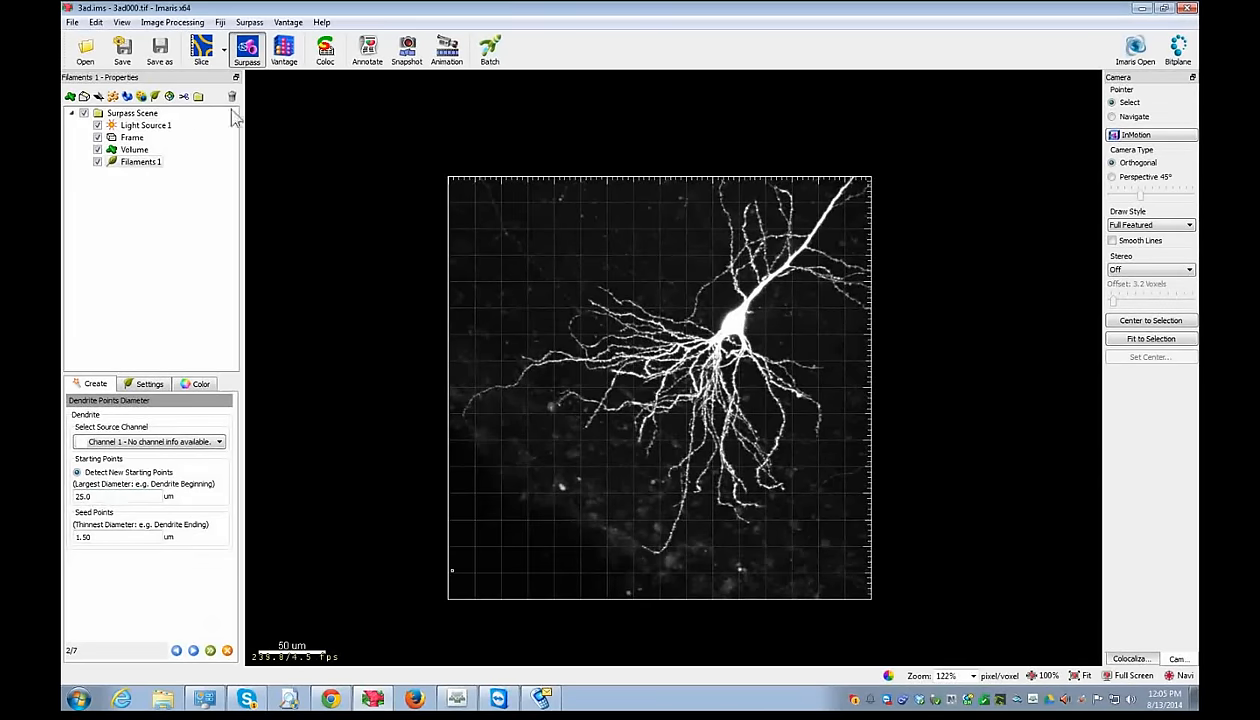
# - In Slice view, measure the soma width as 14.1 um, then bring up Display Adjustment
pyautogui.click(206, 60)
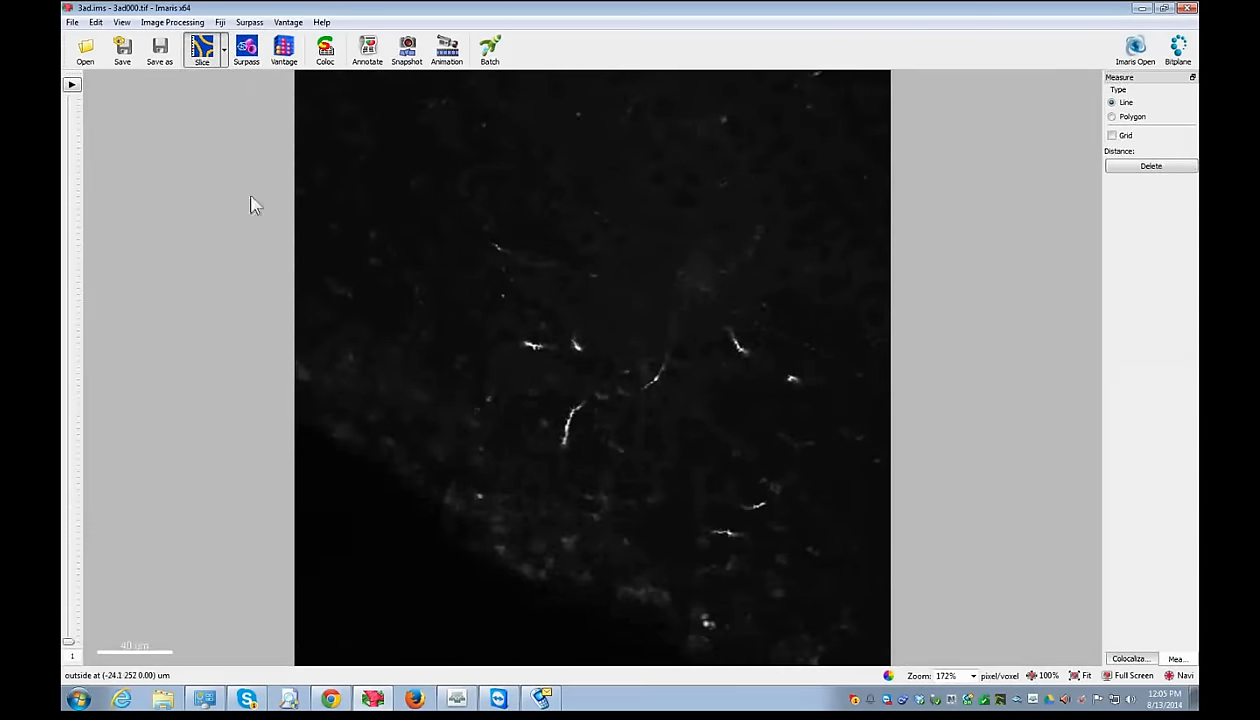
pyautogui.moveTo(70, 642); pyautogui.dragTo(70, 355)
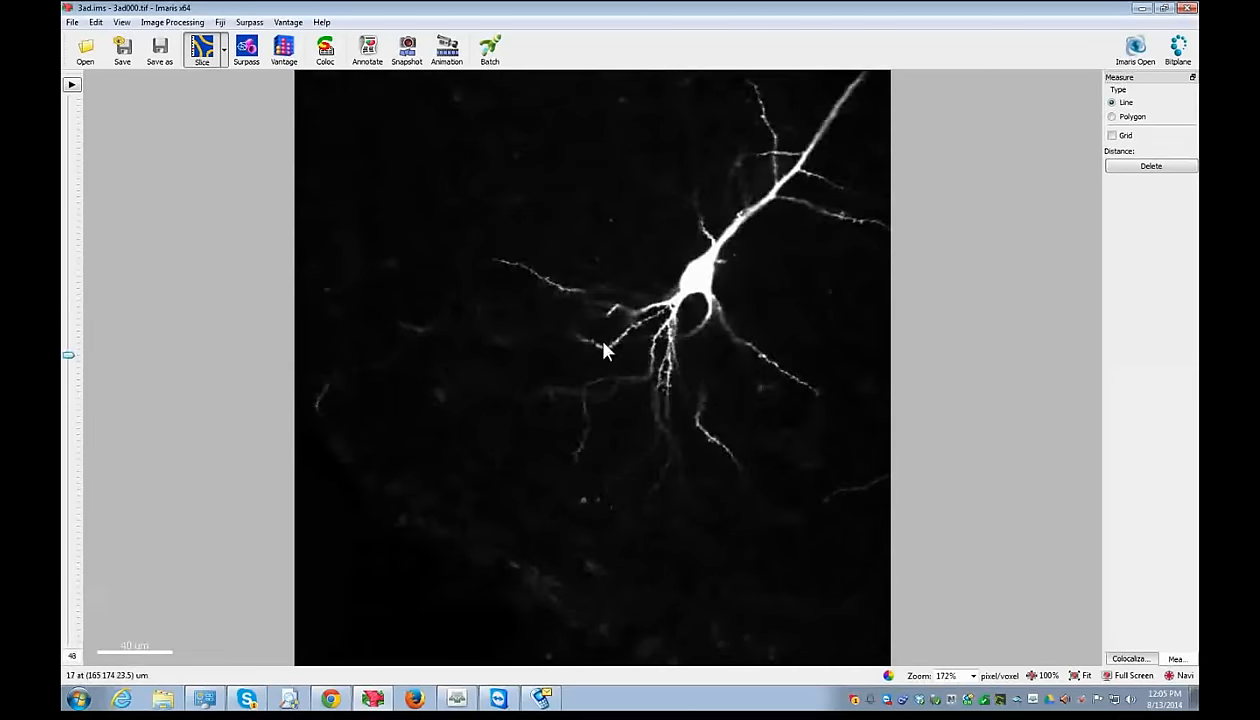
pyautogui.scroll(1, 718, 306)
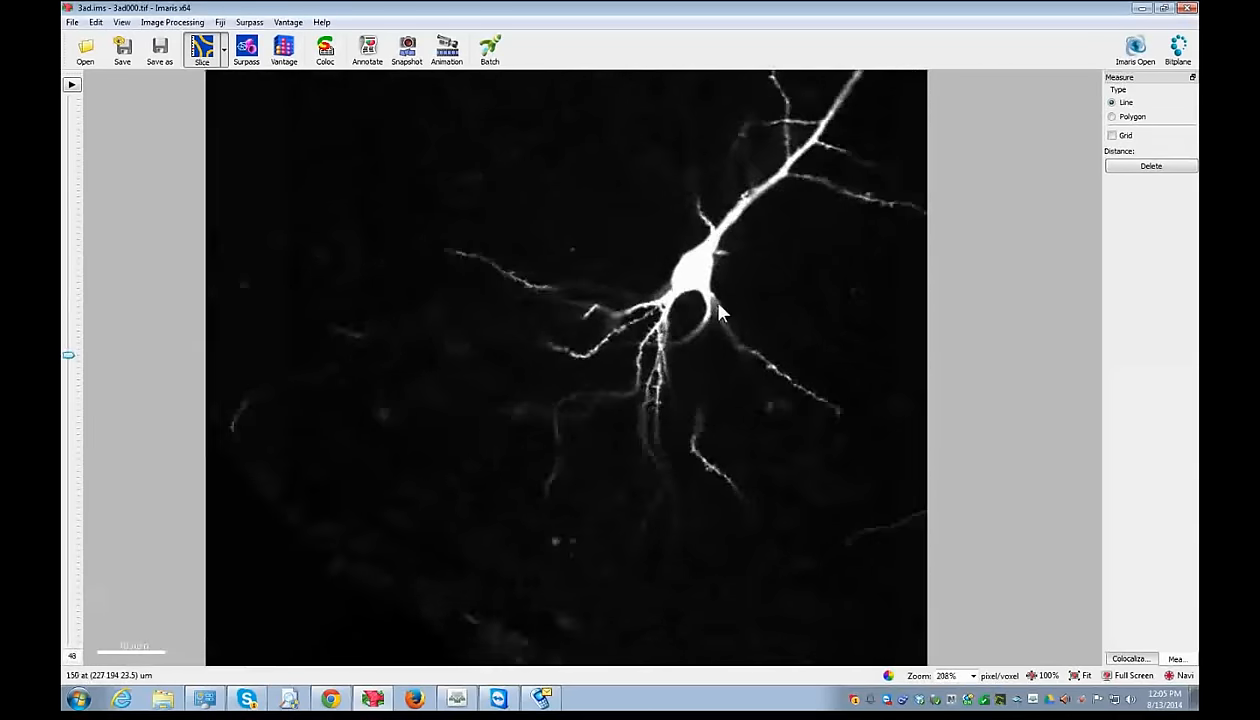
pyautogui.scroll(5, 718, 308)
pyautogui.click(635, 214)
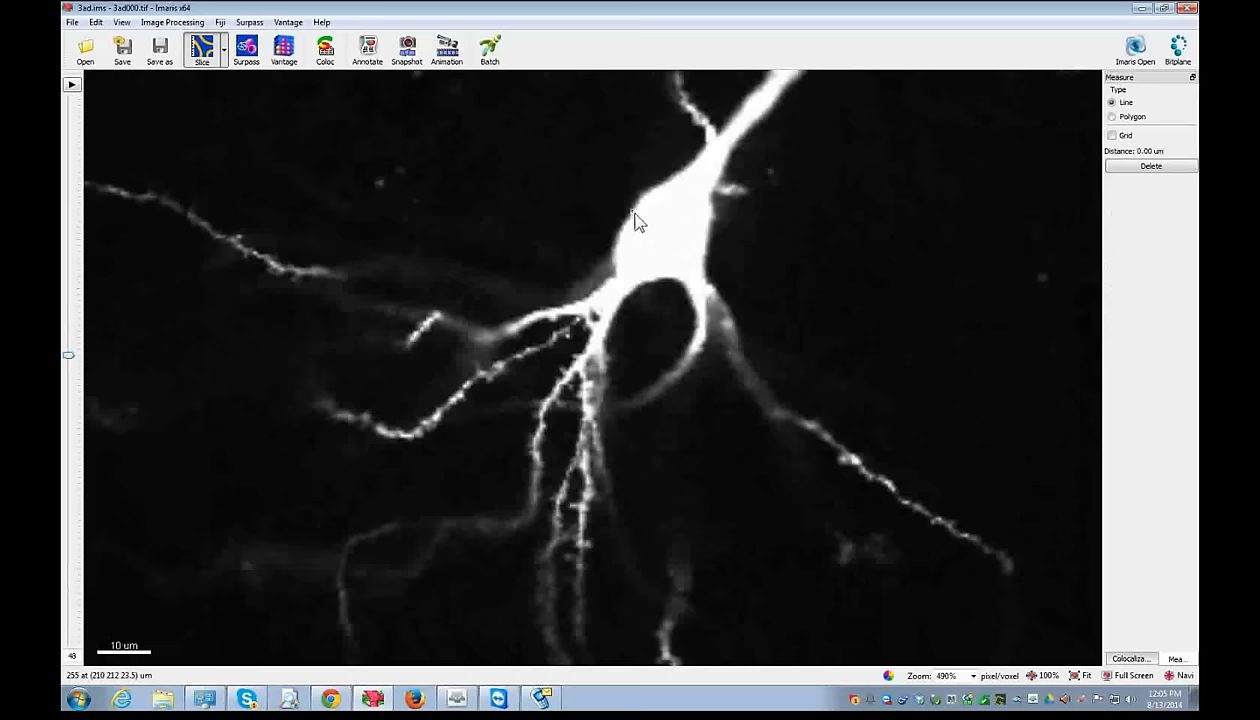
pyautogui.click(702, 246)
pyautogui.hotkey('ctrl', 'd')
# - Give Channel 1 a pure green base colour and rename it 'My Neuron'
pyautogui.click(362, 82)
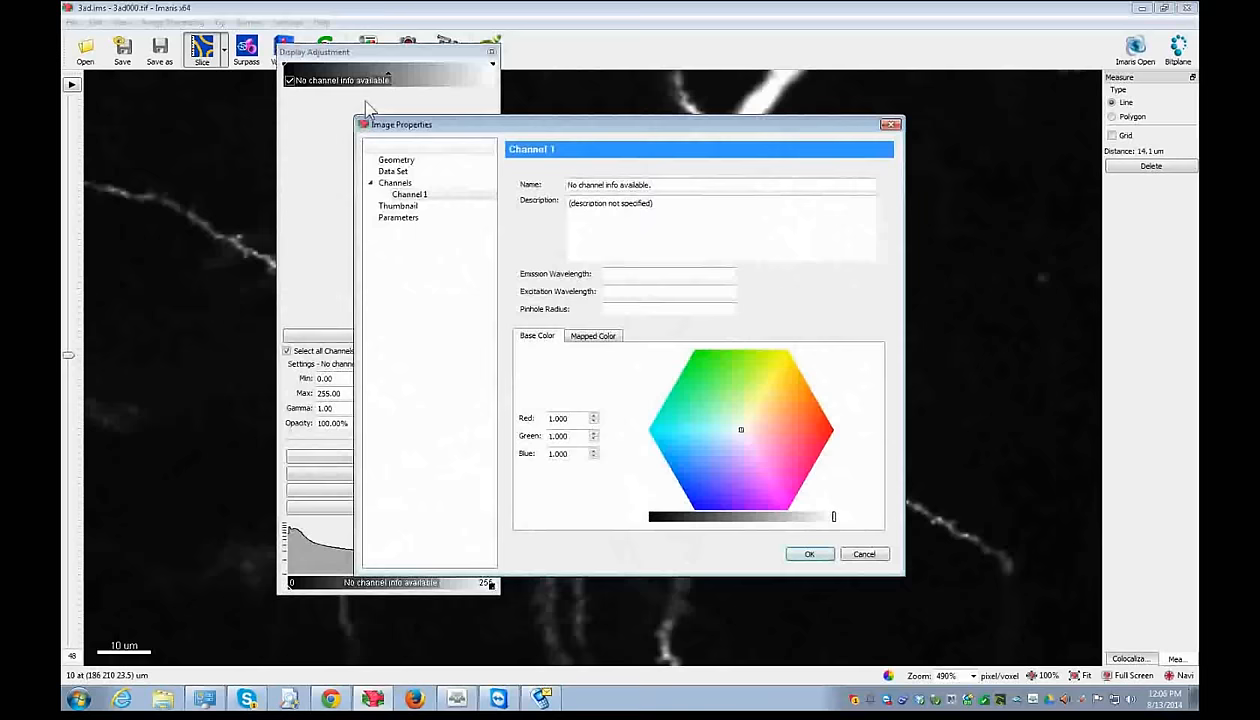
pyautogui.moveTo(721, 406); pyautogui.dragTo(695, 350)
pyautogui.click(809, 554)
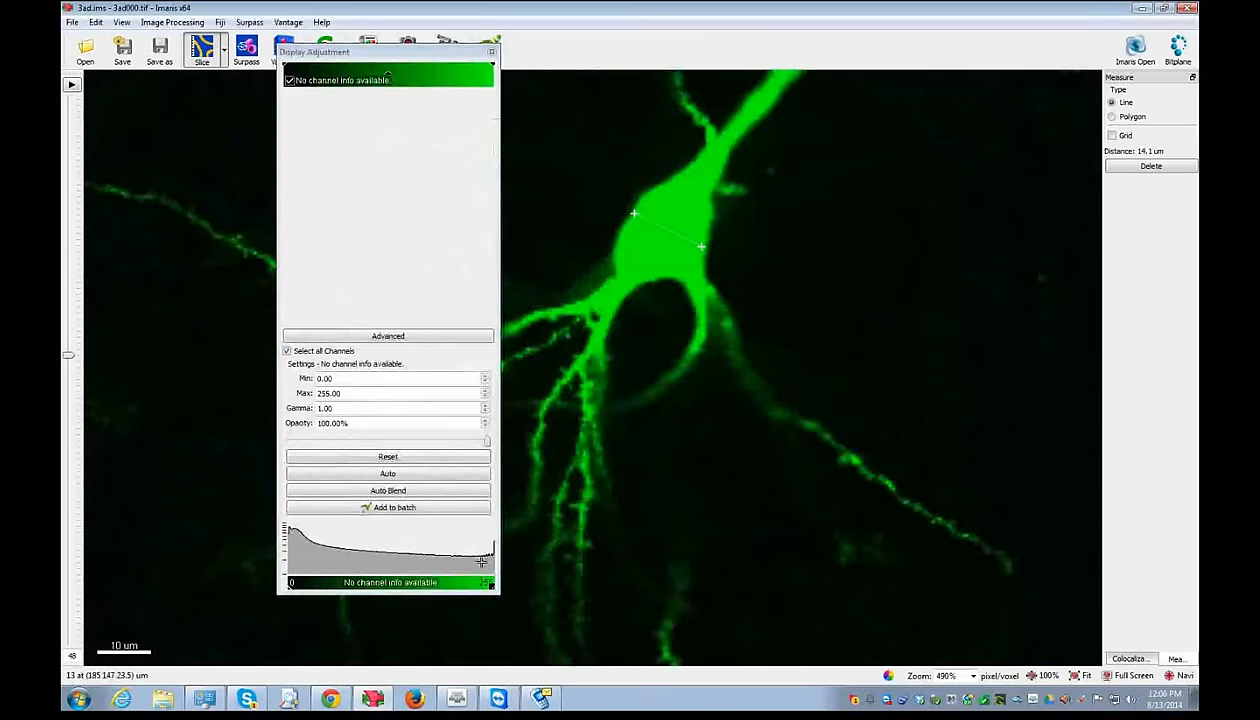
pyautogui.click(317, 86)
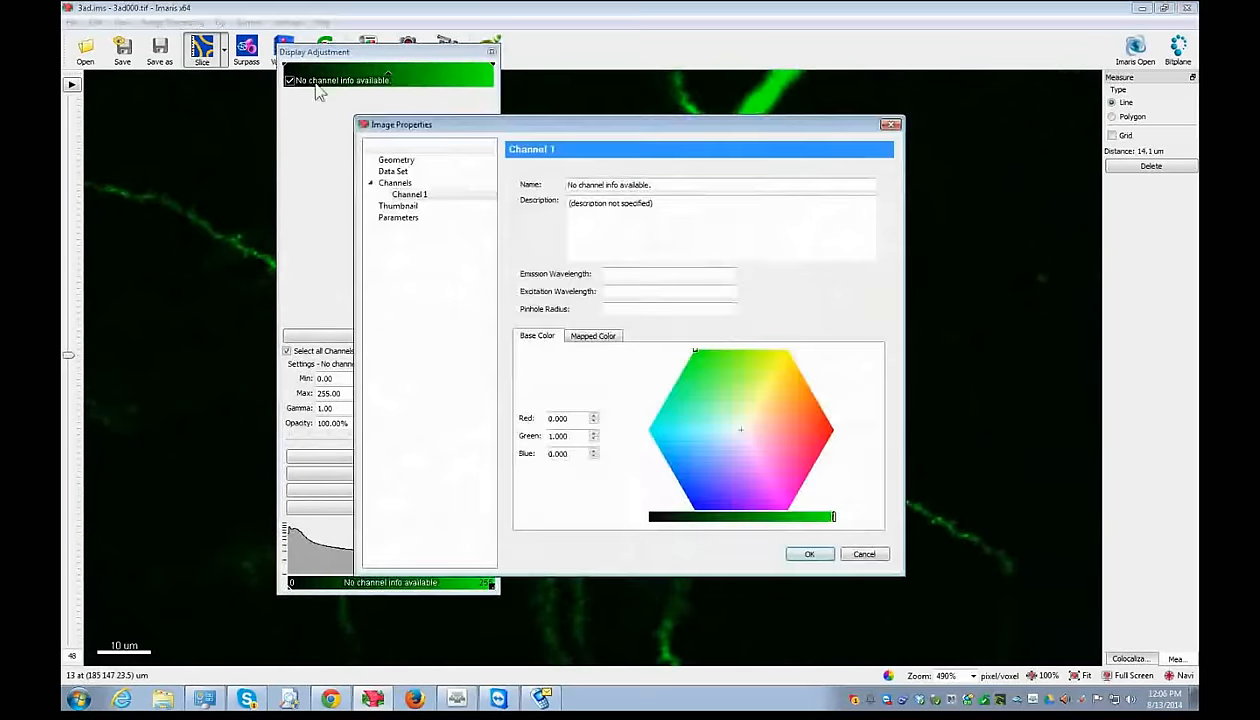
pyautogui.moveTo(658, 186); pyautogui.dragTo(458, 170)
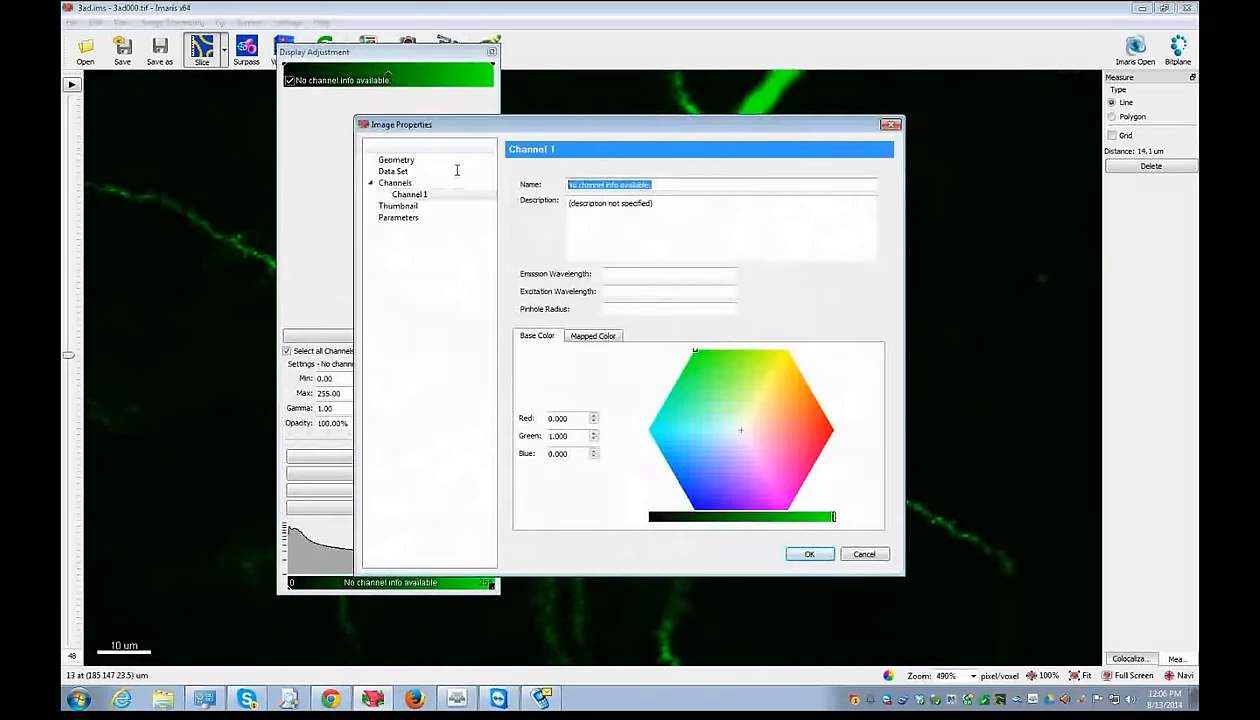
pyautogui.write('My ')
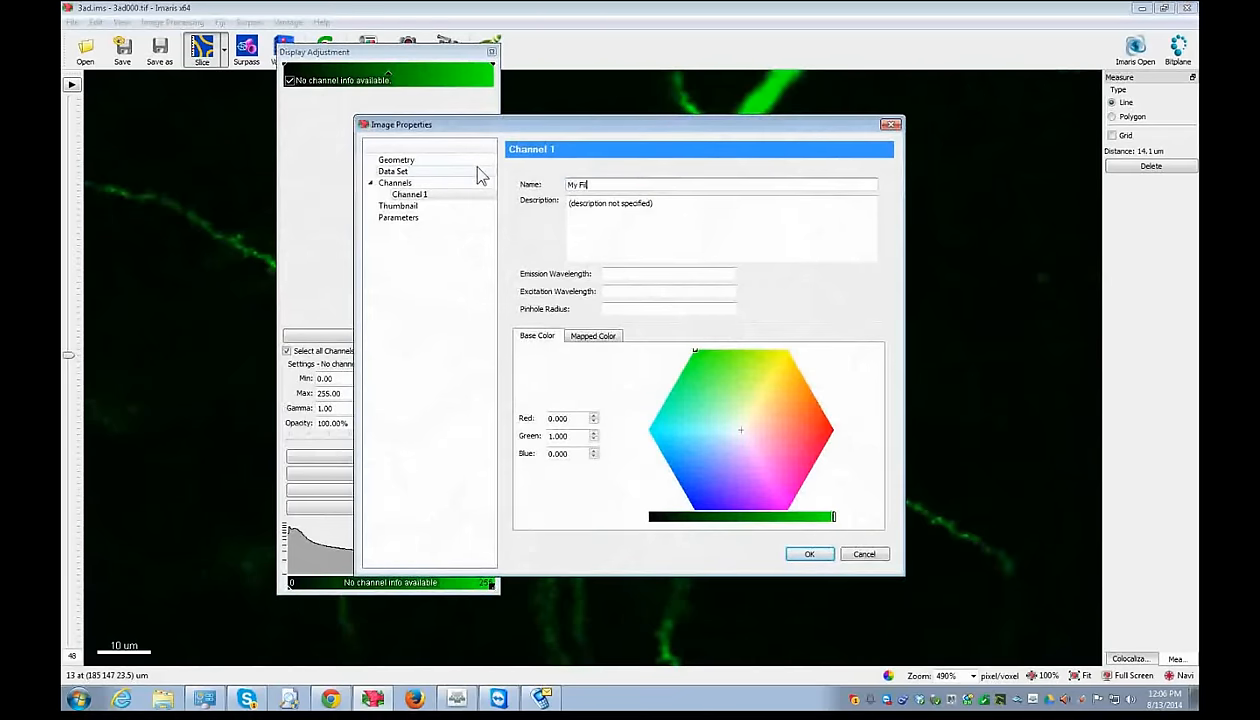
pyautogui.write('Neuron')
# - Preview the Glow Over Under colour table, then return to the base colour settings
pyautogui.moveTo(706, 366)
pyautogui.mouseDown()
pyautogui.moveTo(738, 410)
pyautogui.moveTo(692, 345)
pyautogui.mouseUp()
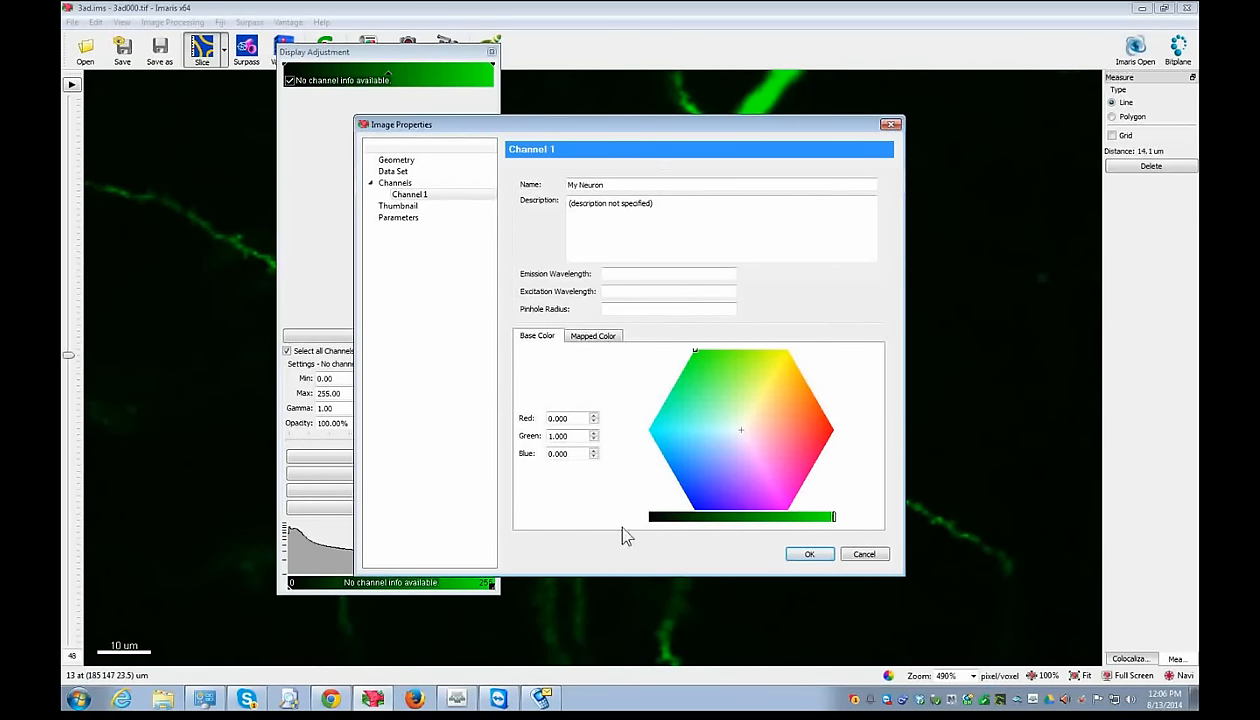
pyautogui.click(593, 337)
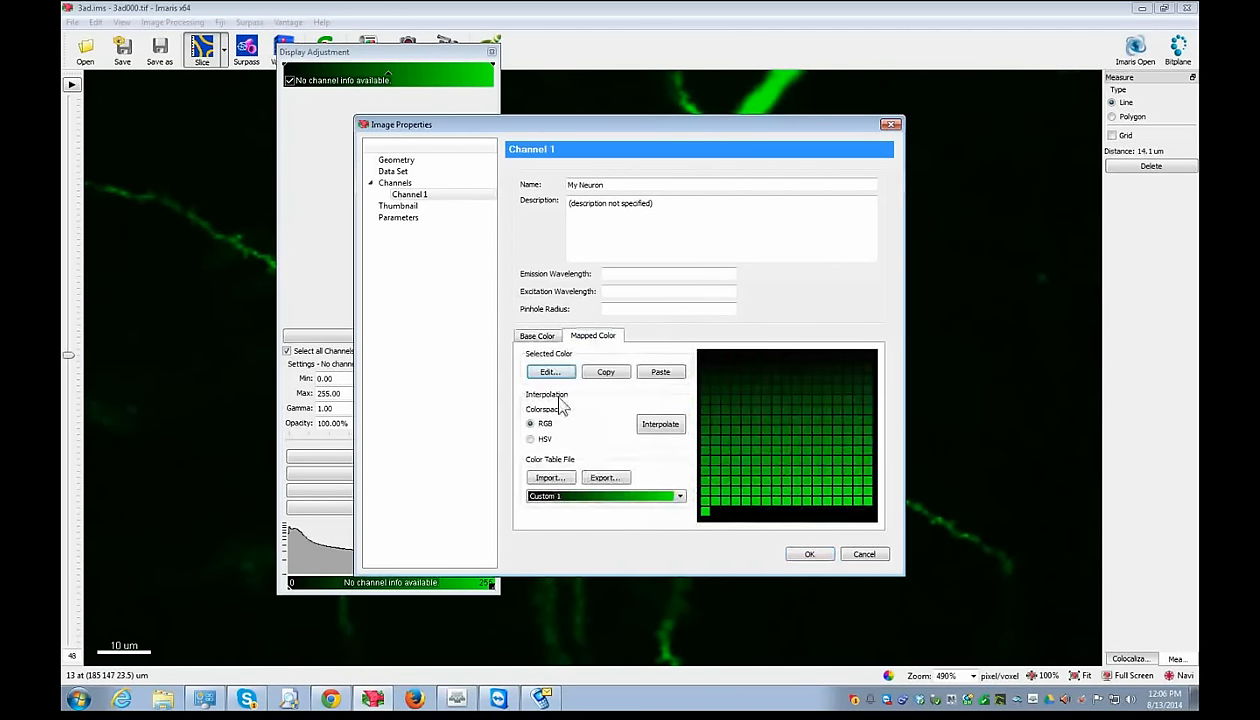
pyautogui.click(605, 495)
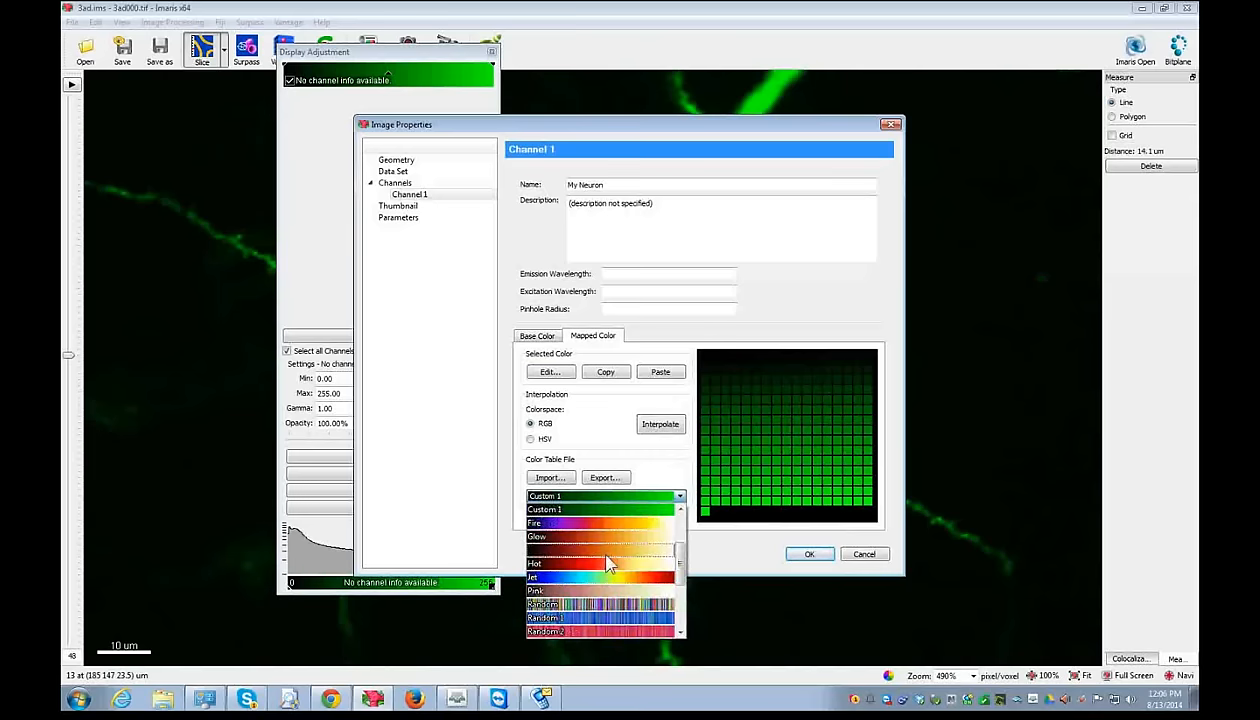
pyautogui.click(606, 552)
pyautogui.click(603, 495)
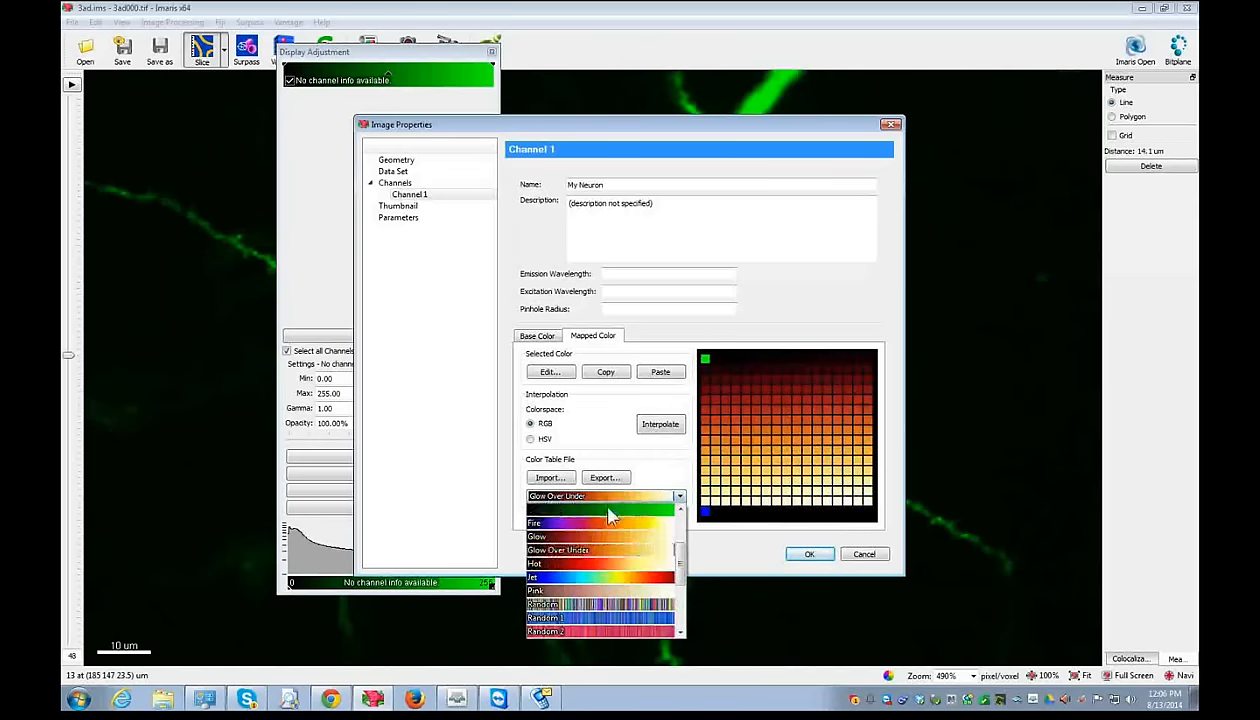
pyautogui.click(592, 549)
pyautogui.click(526, 337)
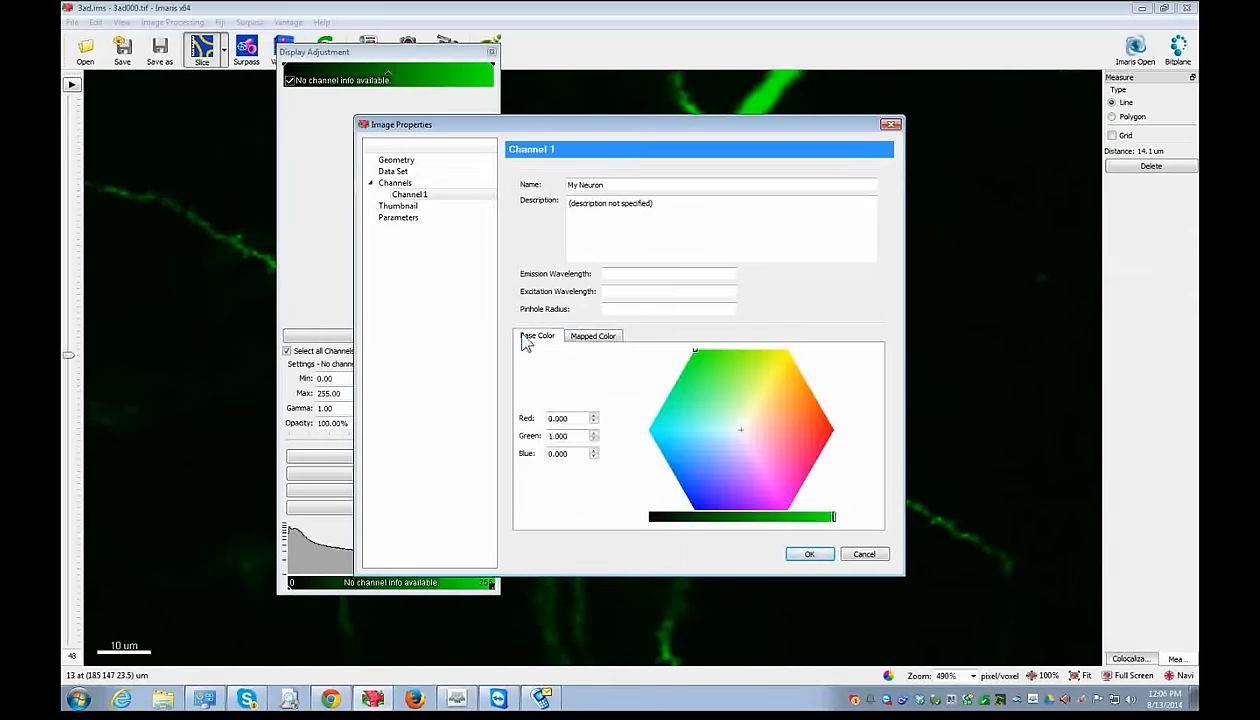
# - Set the base colour to red 0, green 0.5, blue 0 and apply the changes
pyautogui.moveTo(569, 418); pyautogui.dragTo(511, 414)
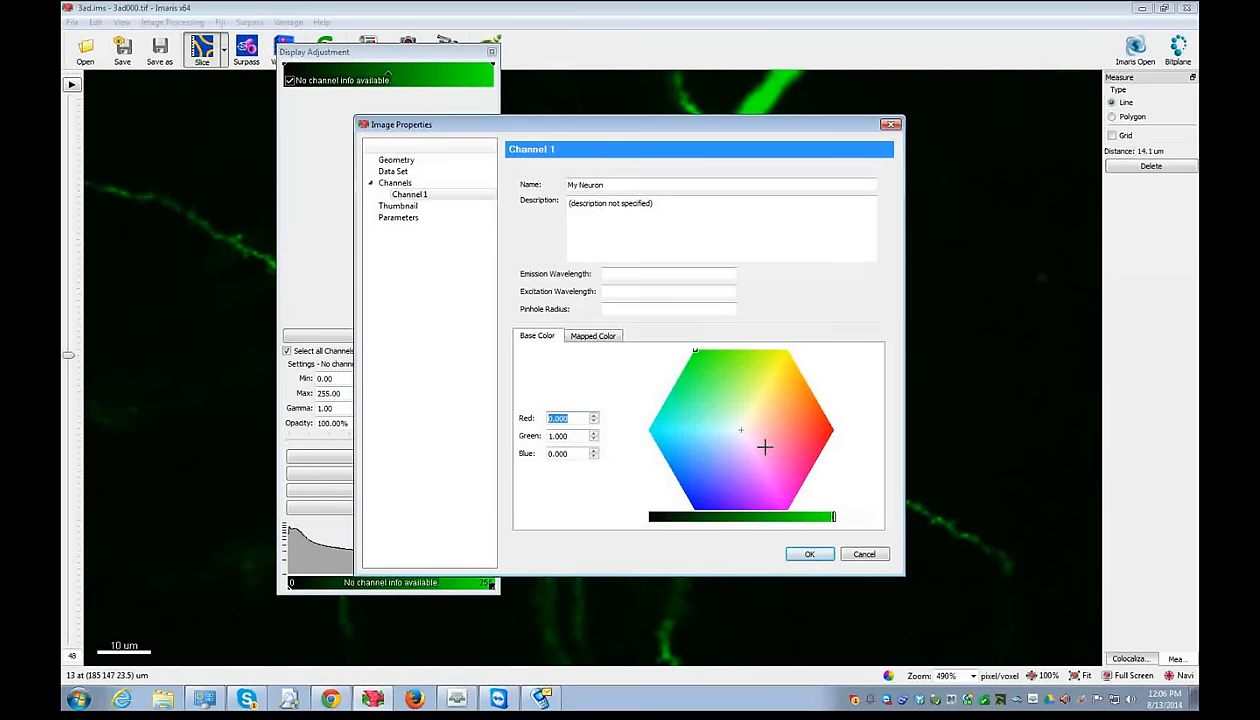
pyautogui.write('0')
pyautogui.press('Tab')
pyautogui.write('0.5')
pyautogui.press('Tab')
pyautogui.write('0')
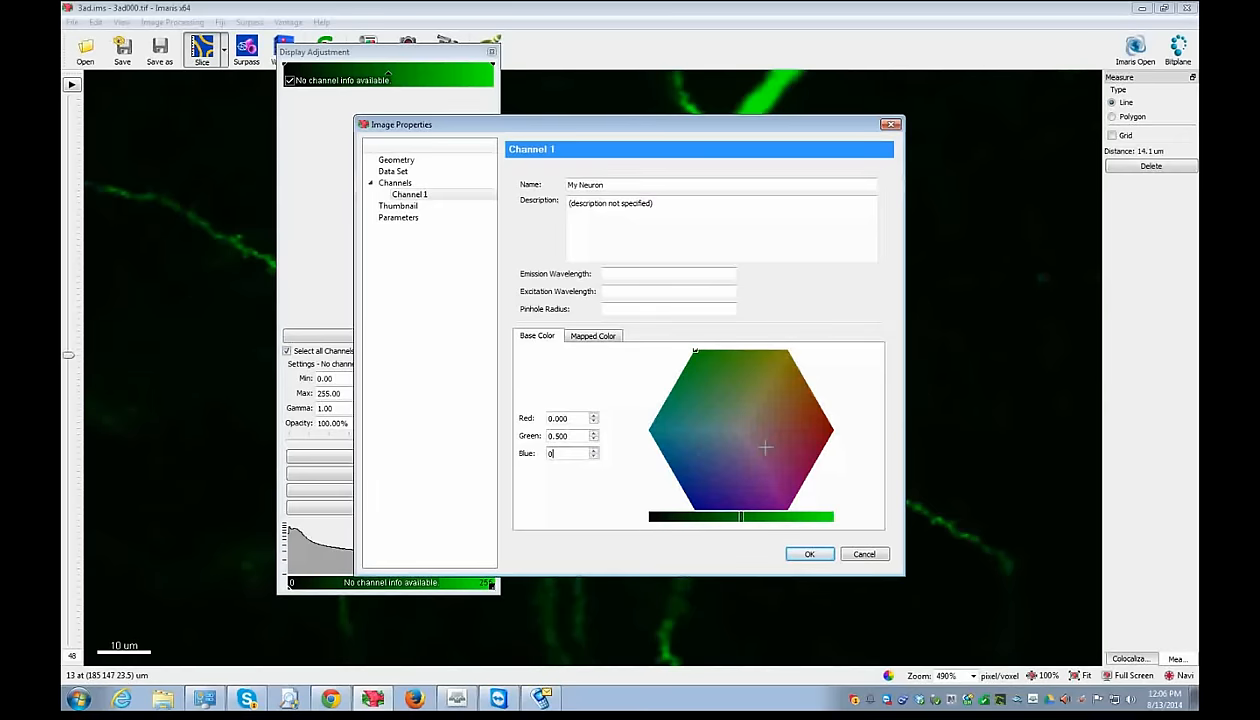
pyautogui.press('Return')
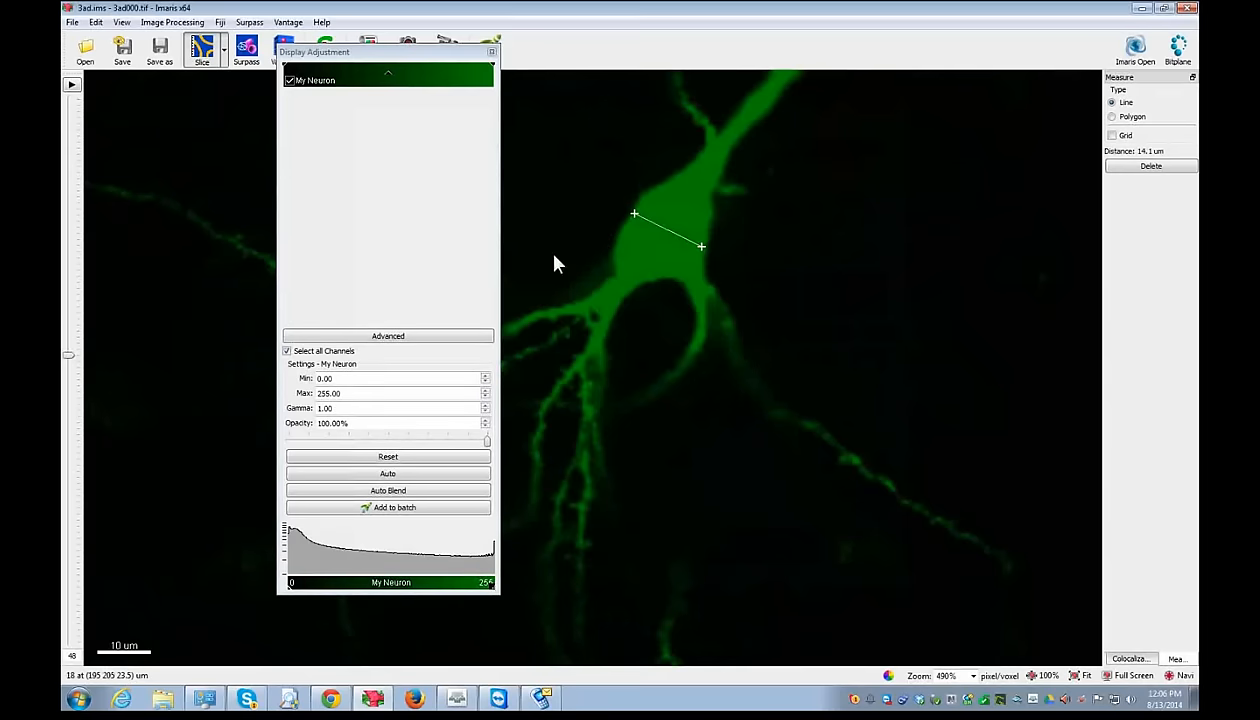
# - Close Display Adjustment and re-measure the cell body width (about 13.6 um) in Slice view
pyautogui.click(491, 51)
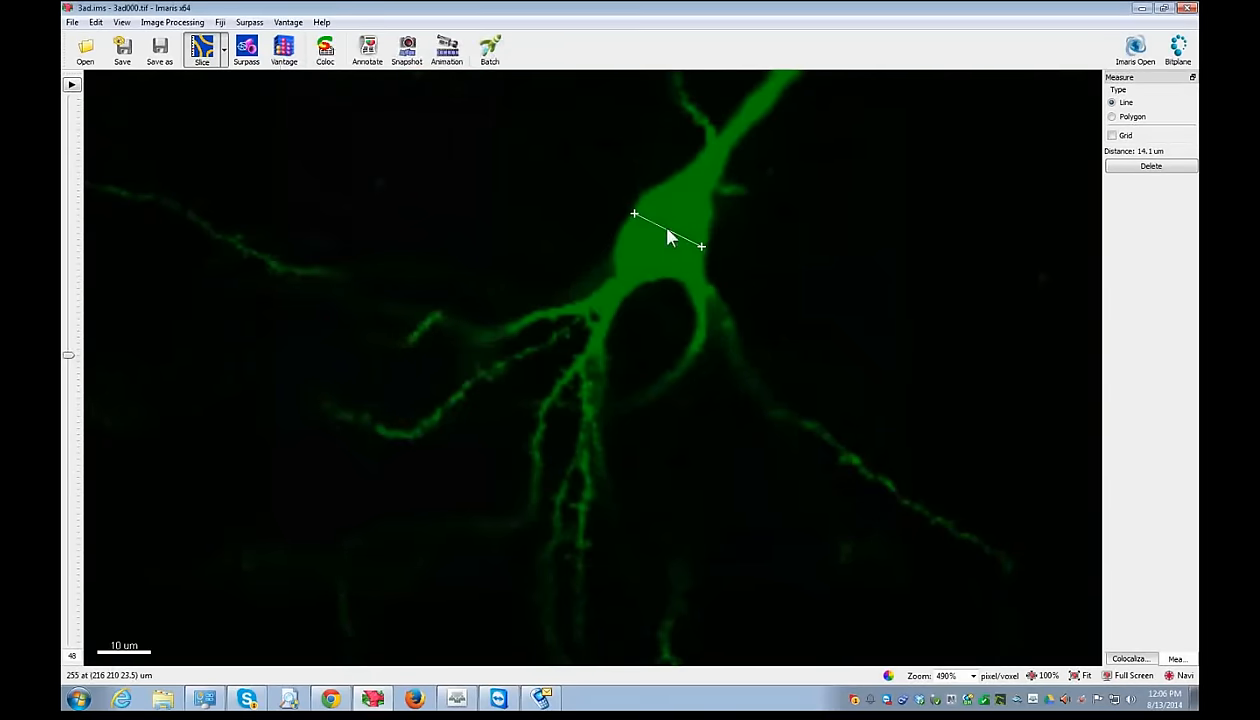
pyautogui.click(632, 211)
pyautogui.click(698, 241)
pyautogui.click(245, 52)
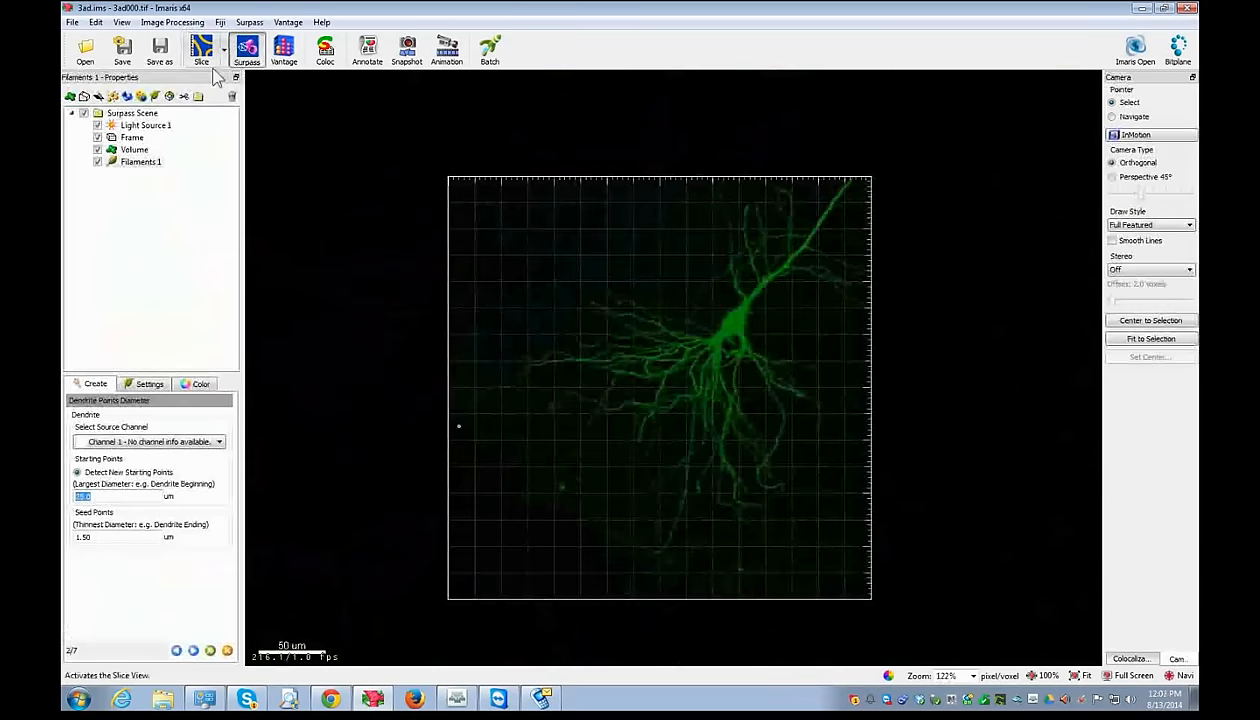
pyautogui.click(208, 58)
pyautogui.click(622, 274)
pyautogui.click(694, 187)
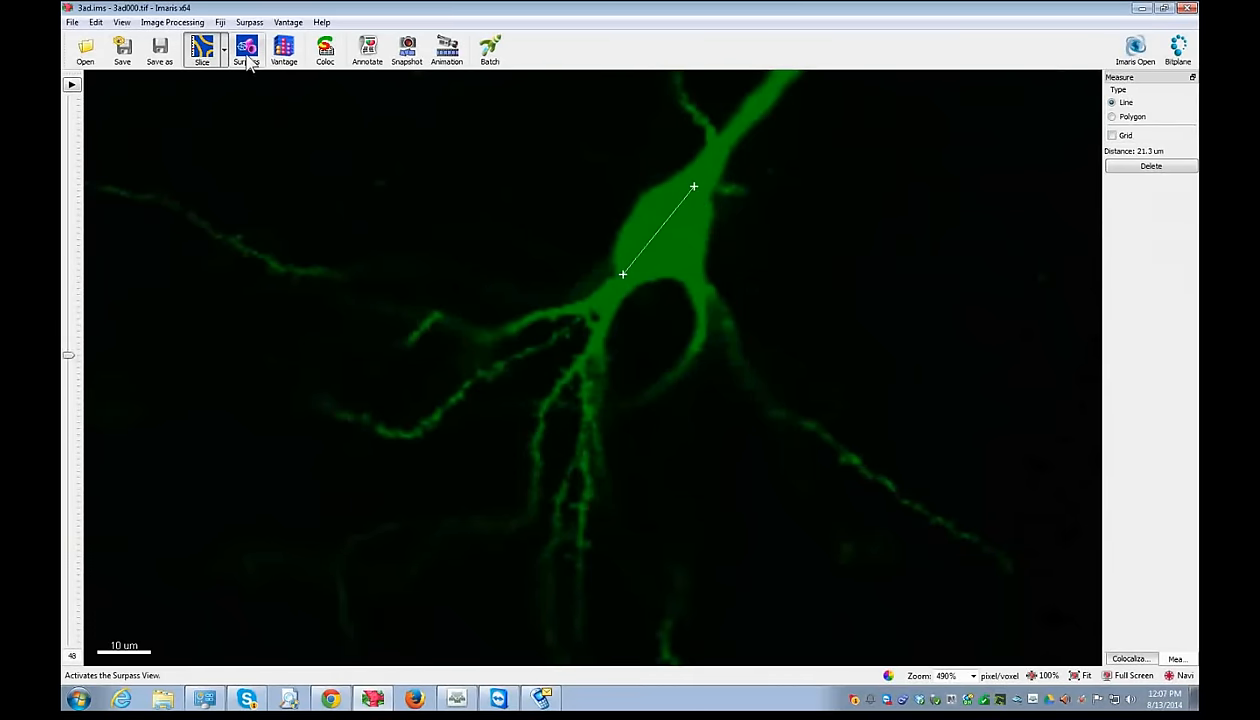
pyautogui.click(618, 248)
pyautogui.click(698, 234)
pyautogui.click(246, 48)
# - Set the starting-point diameter to 17 um
pyautogui.doubleClick(80, 496)
pyautogui.write('17')
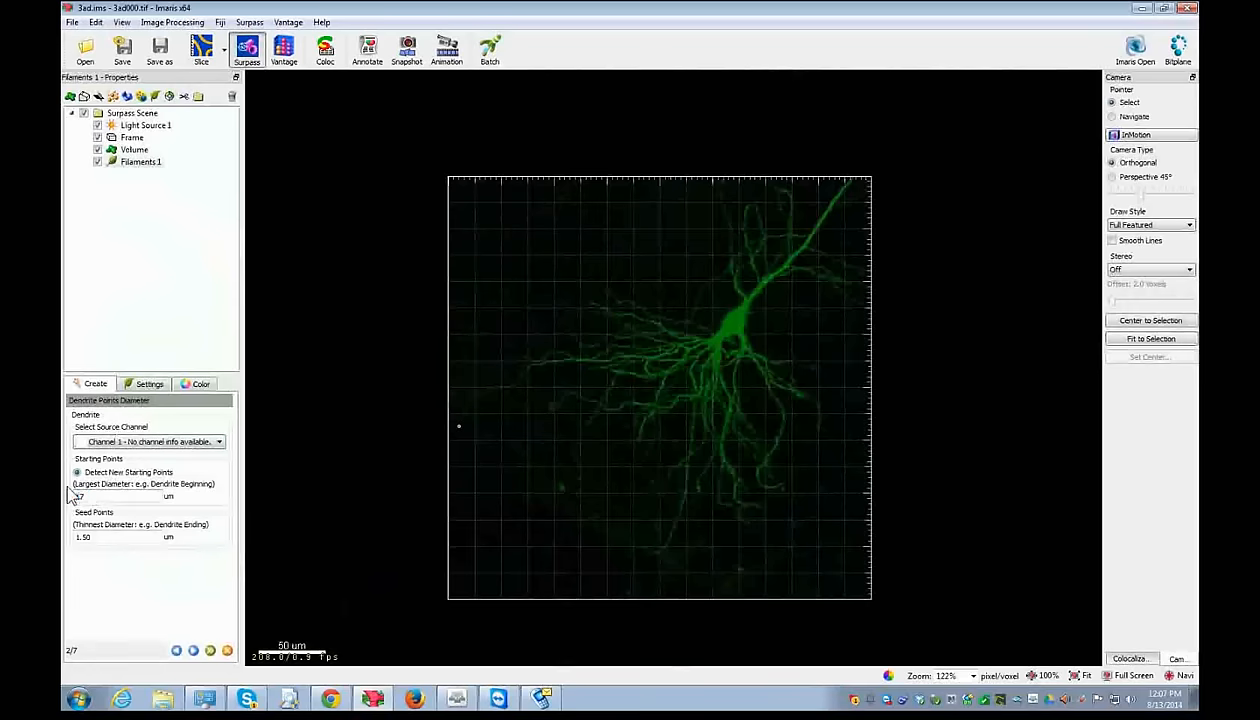
pyautogui.click(110, 540)
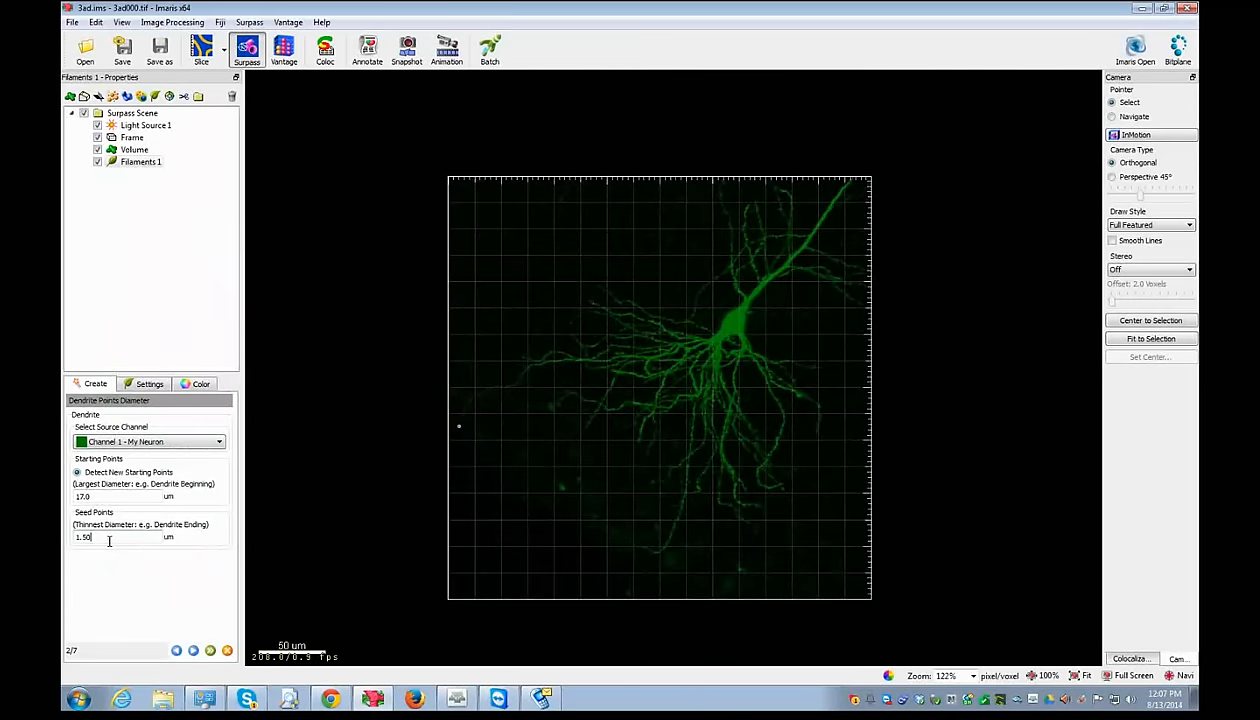
# - Measure a thin dendrite's width in Slice view
pyautogui.click(202, 50)
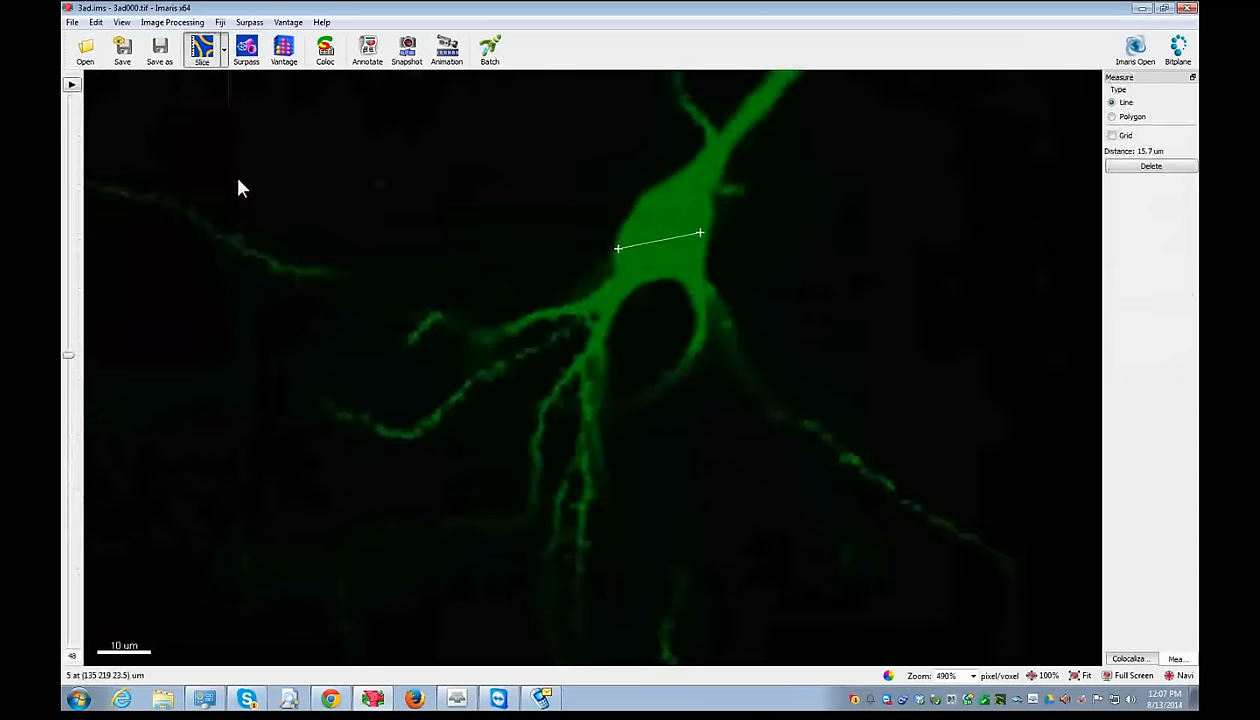
pyautogui.scroll(-3, 523, 460)
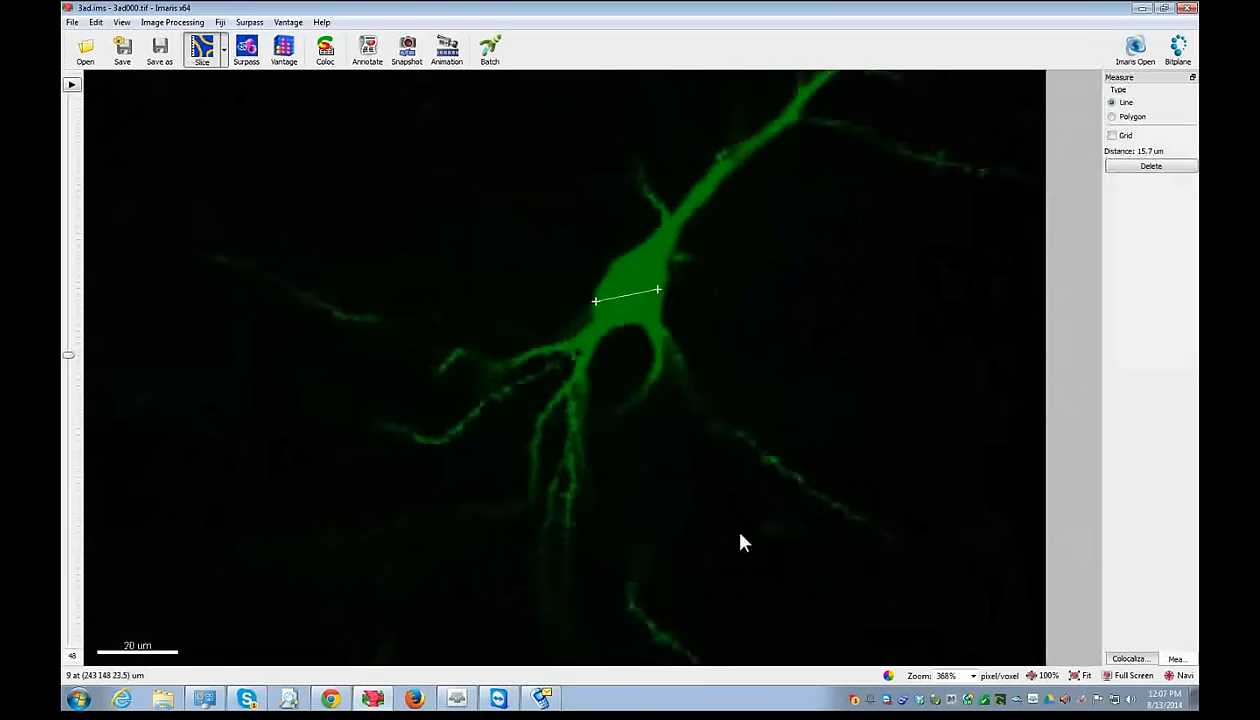
pyautogui.moveTo(793, 491); pyautogui.dragTo(588, 415, button='right')
pyautogui.moveTo(677, 248); pyautogui.dragTo(633, 346, button='right')
pyautogui.scroll(10, 633, 346)
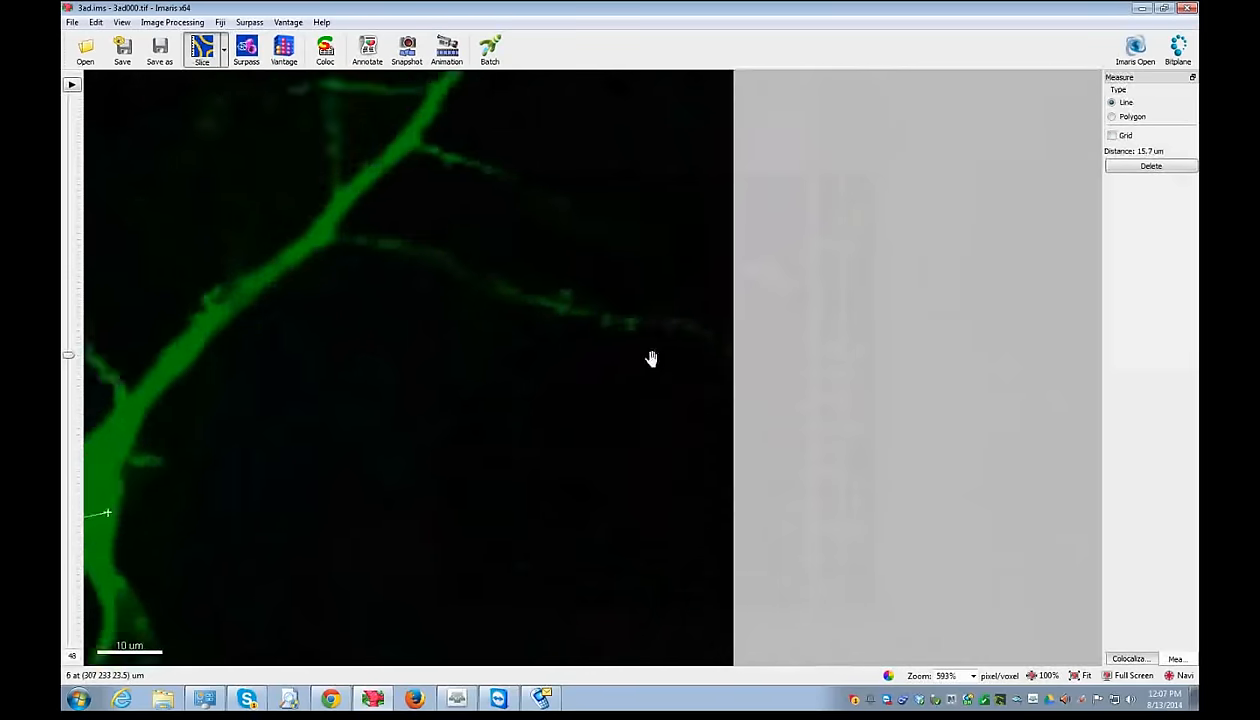
pyautogui.click(538, 352)
pyautogui.click(538, 355)
# - Measure a thinner dendrite branch's width and return to the 3D view
pyautogui.moveTo(309, 319); pyautogui.dragTo(759, 454, button='right')
pyautogui.scroll(-1, 658, 191)
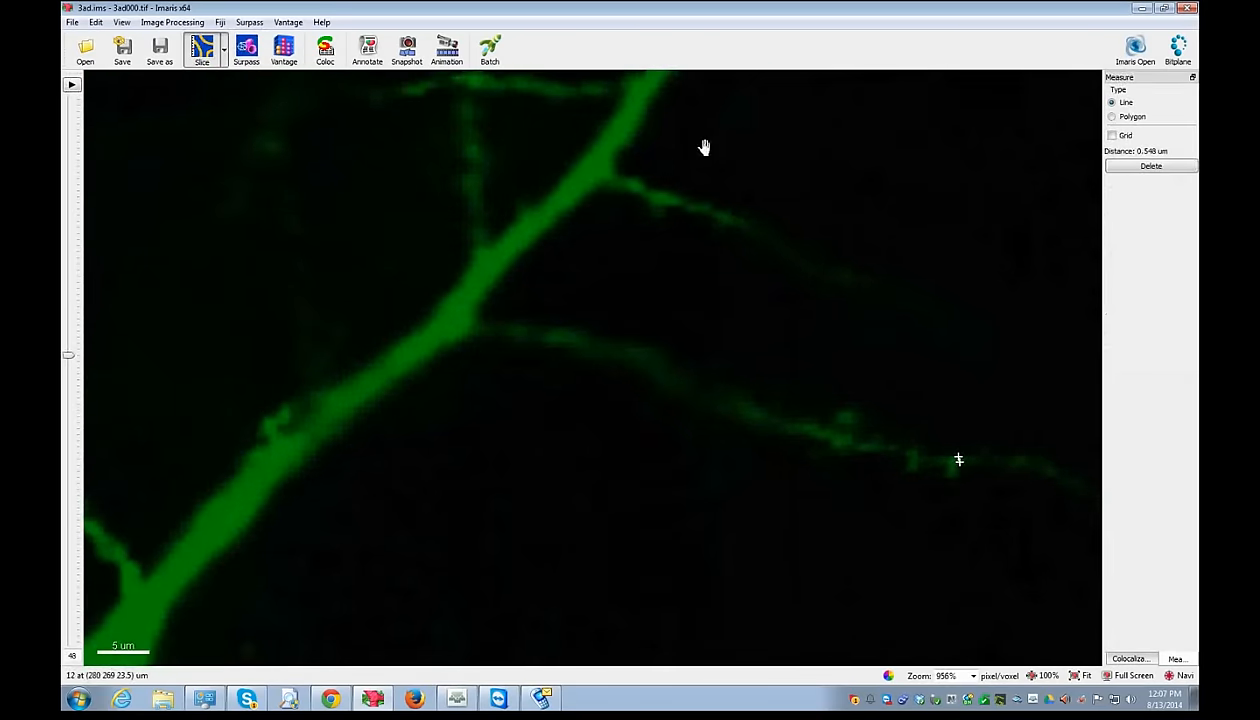
pyautogui.moveTo(705, 147); pyautogui.dragTo(534, 543, button='right')
pyautogui.moveTo(712, 272); pyautogui.dragTo(630, 487, button='right')
pyautogui.click(618, 326)
pyautogui.click(639, 338)
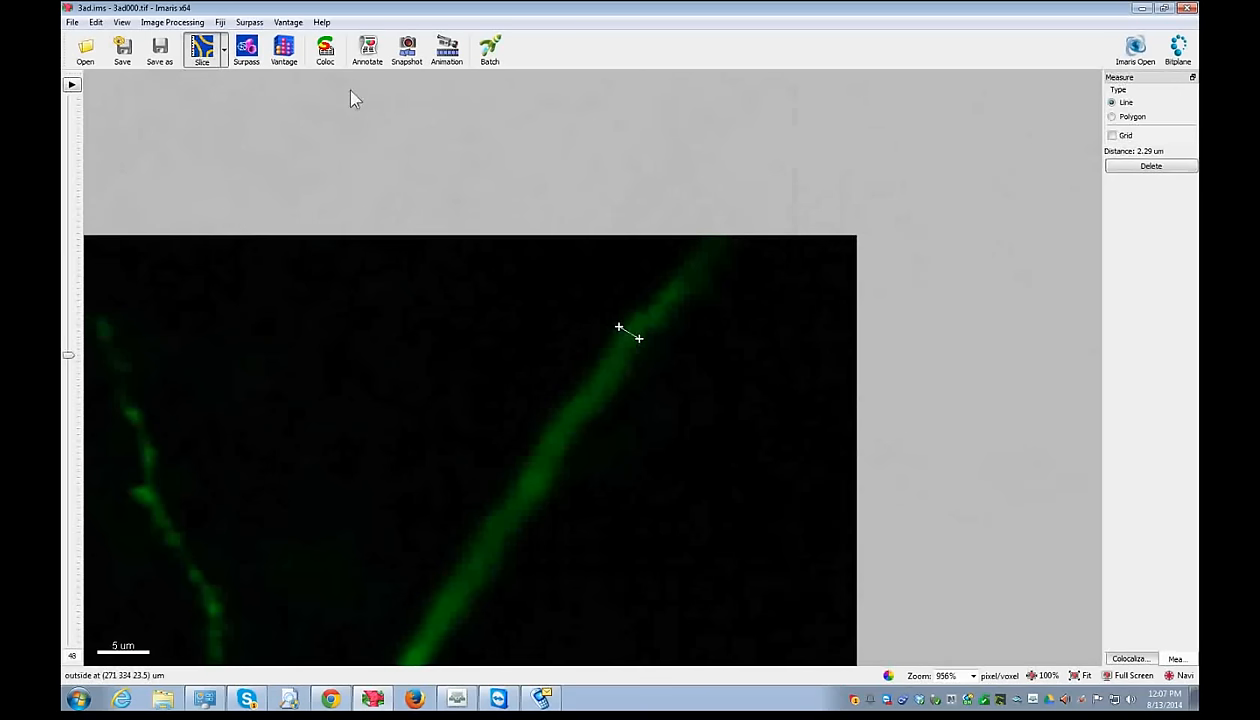
pyautogui.click(246, 47)
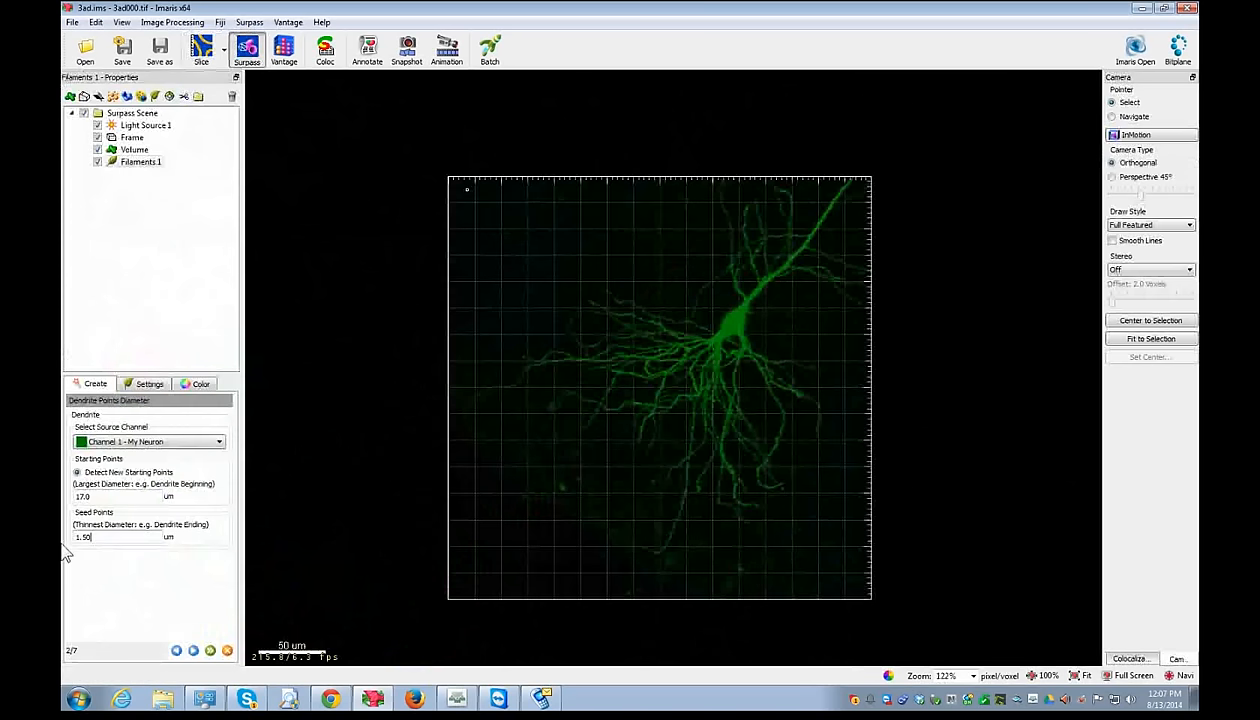
# - Advance the filament wizard to dendrite point classification
pyautogui.click(193, 650)
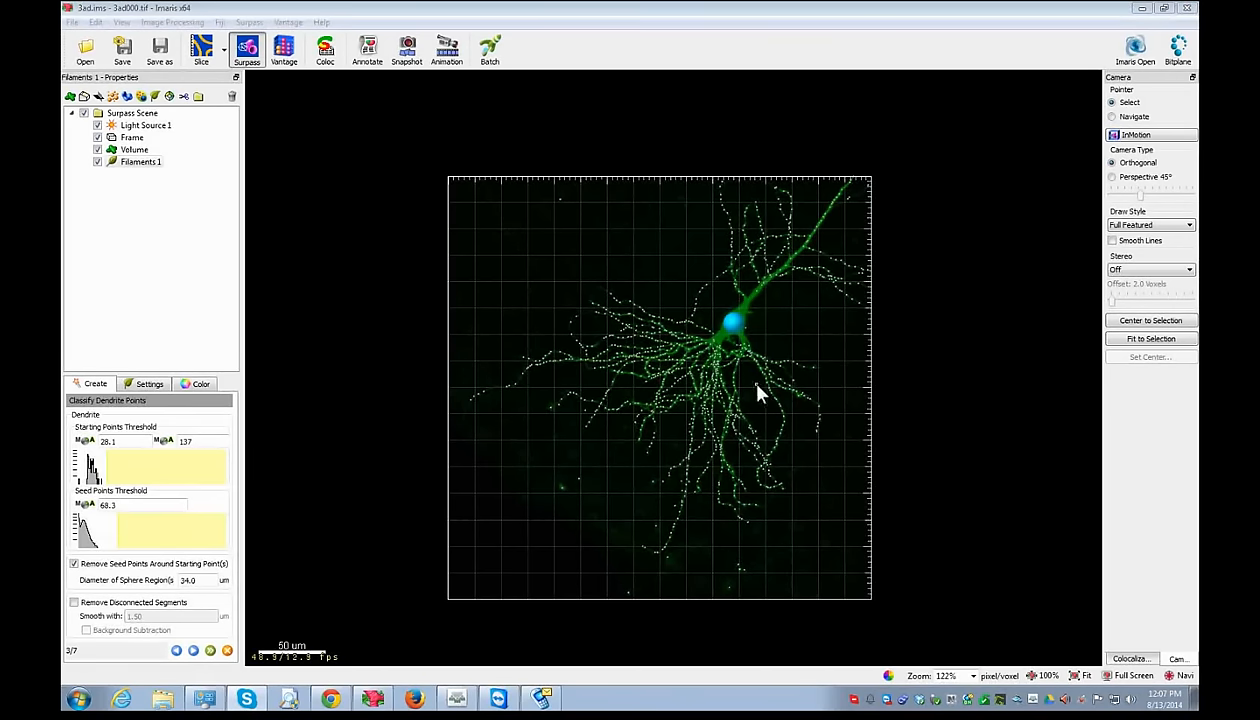
pyautogui.press('Escape')
pyautogui.scroll(5, 812, 395)
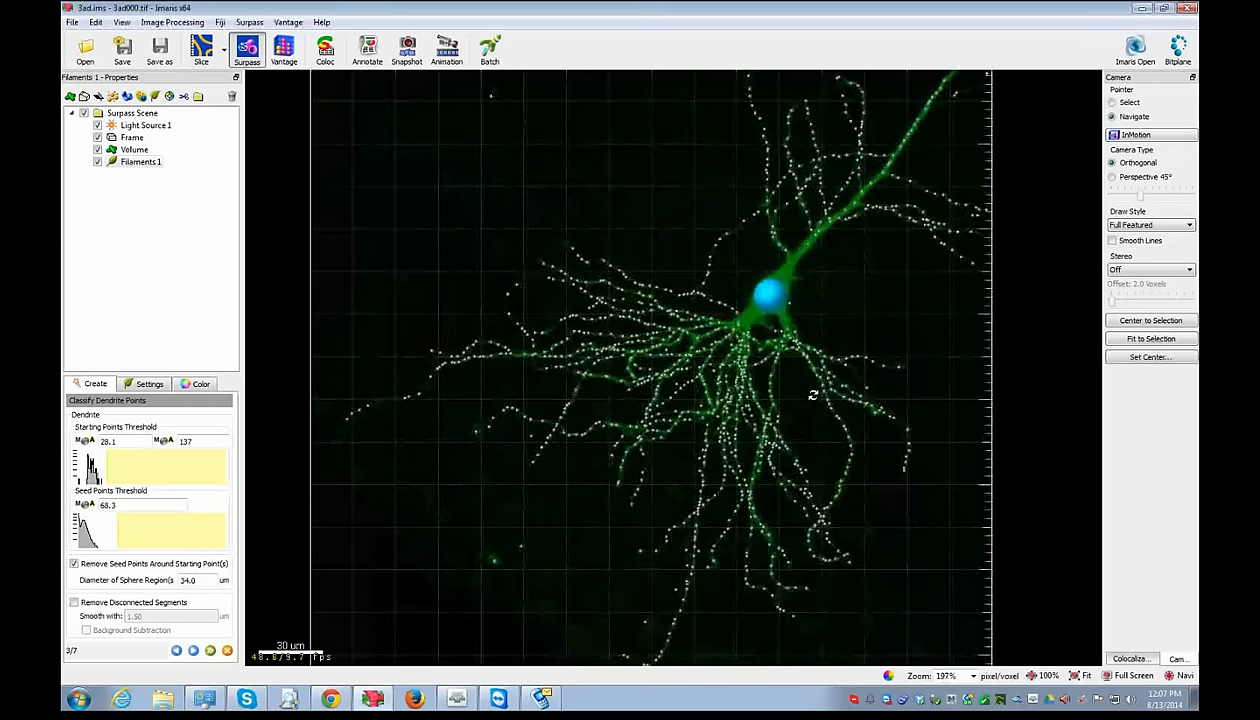
pyautogui.scroll(1, 810, 394)
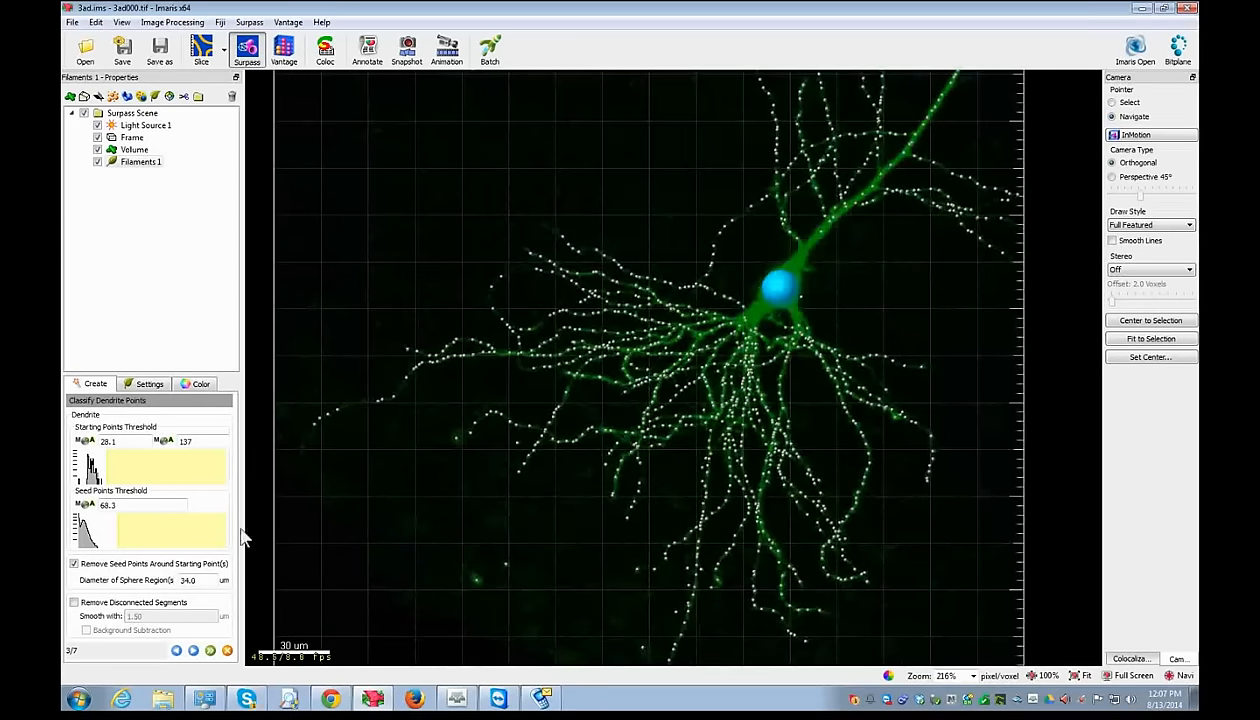
# - Lower the seed points threshold and keep seed removal around the starting point enabled
pyautogui.moveTo(104, 527)
pyautogui.mouseDown()
pyautogui.moveTo(94, 520)
pyautogui.moveTo(117, 528)
pyautogui.mouseUp()
pyautogui.click(74, 565)
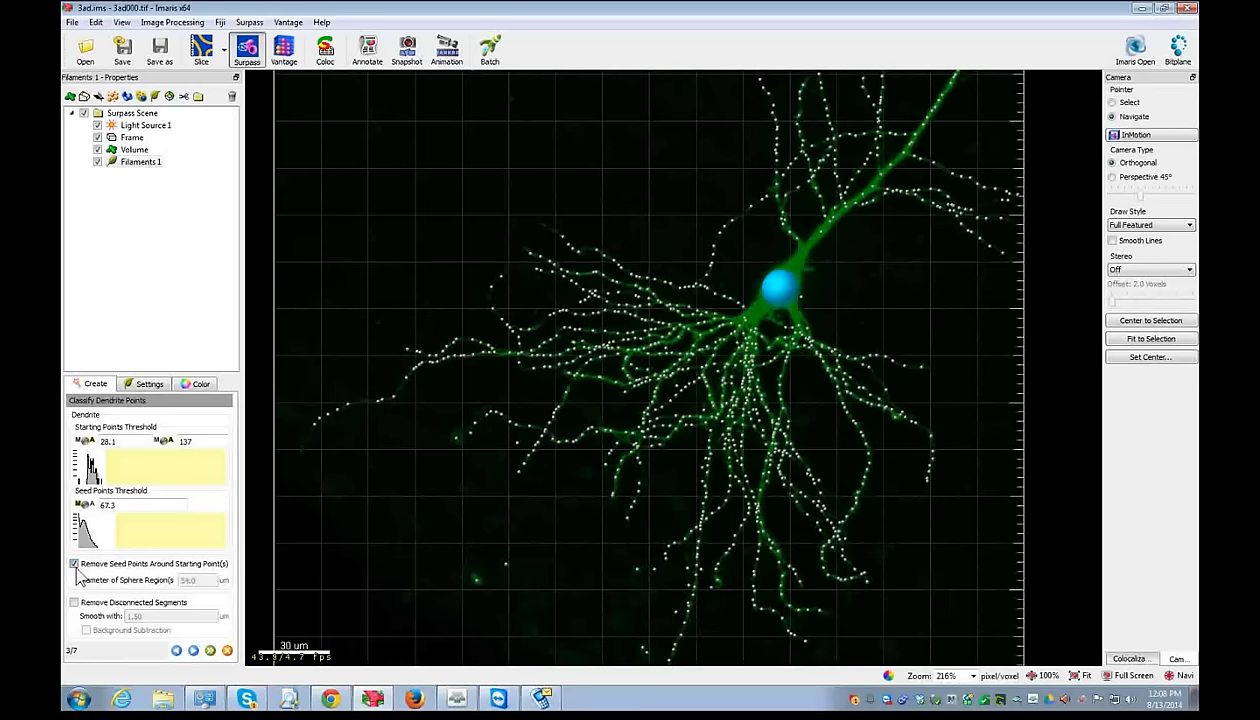
pyautogui.click(74, 564)
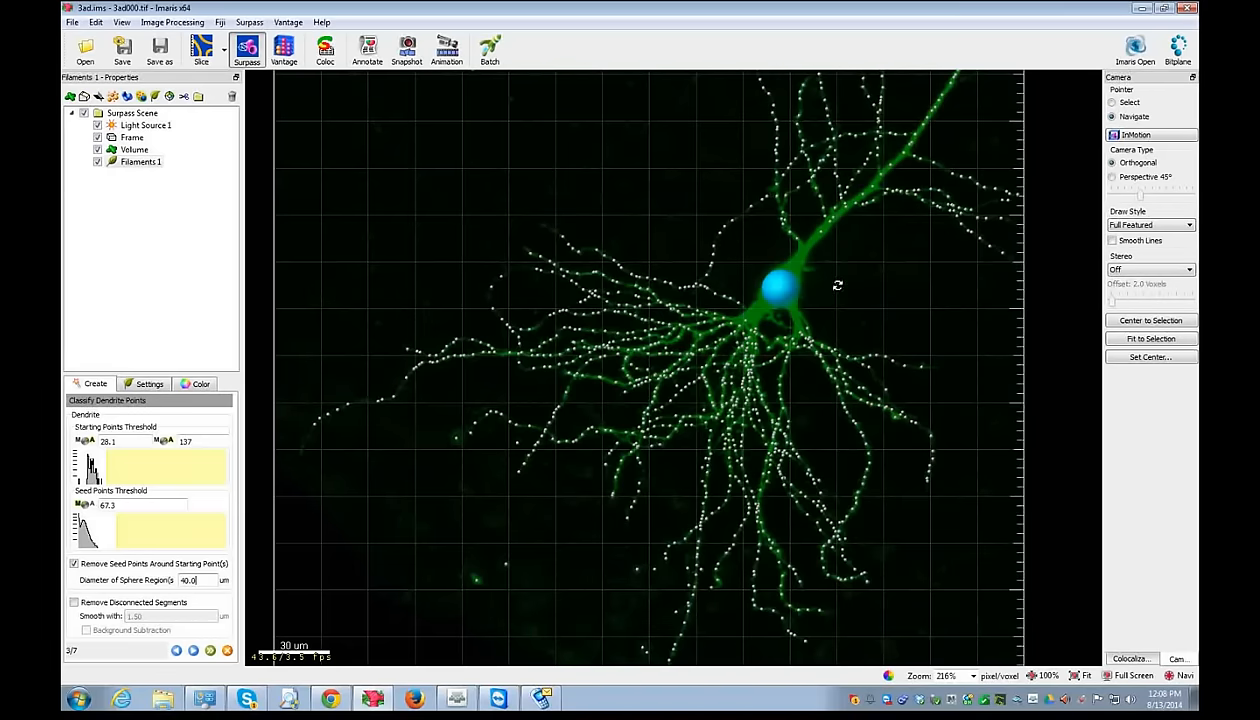
pyautogui.moveTo(824, 245); pyautogui.dragTo(314, 433)
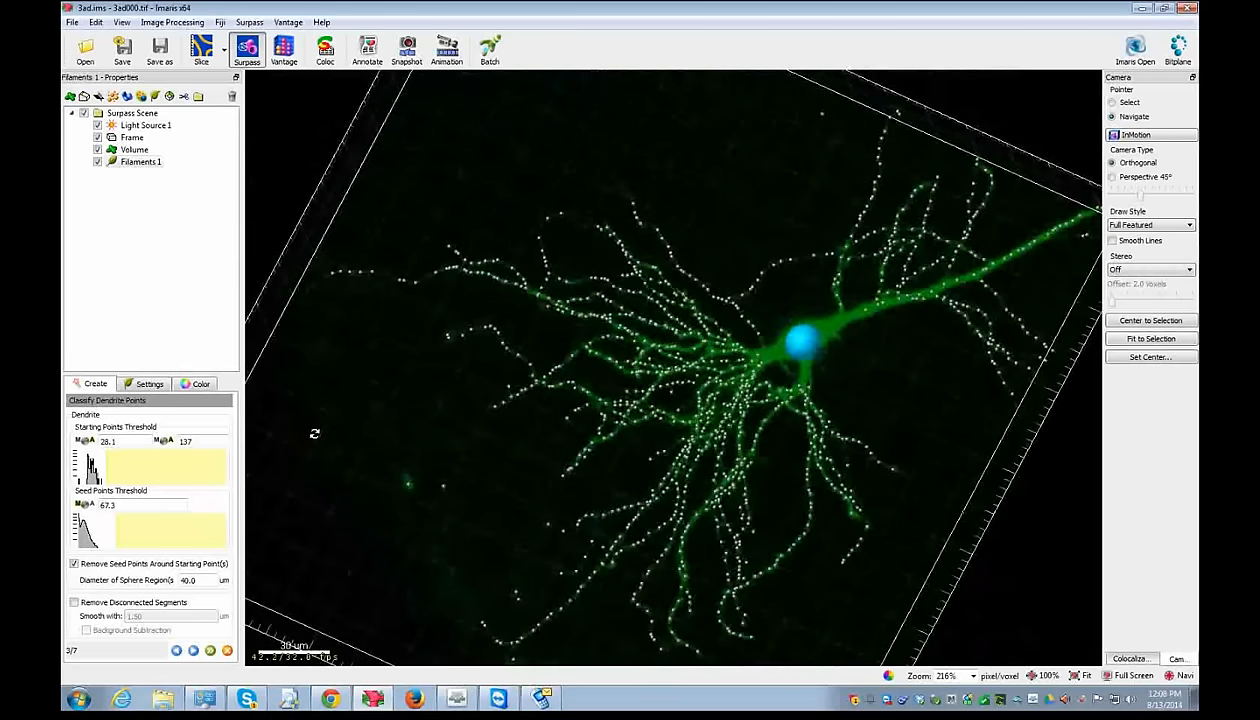
pyautogui.click(74, 564)
pyautogui.click(74, 564)
pyautogui.moveTo(673, 406); pyautogui.dragTo(755, 380)
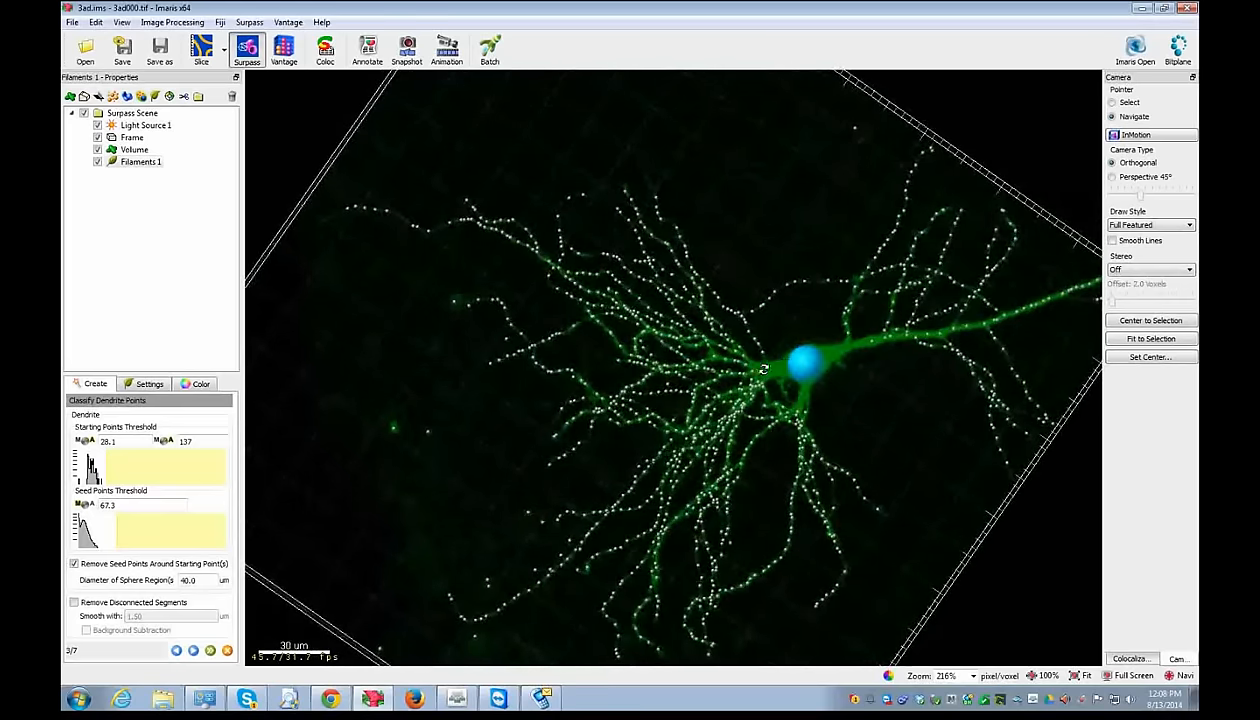
# - Set the sphere region diameter around the starting point to 60.0 um
pyautogui.doubleClick(190, 580)
pyautogui.write('60.0')
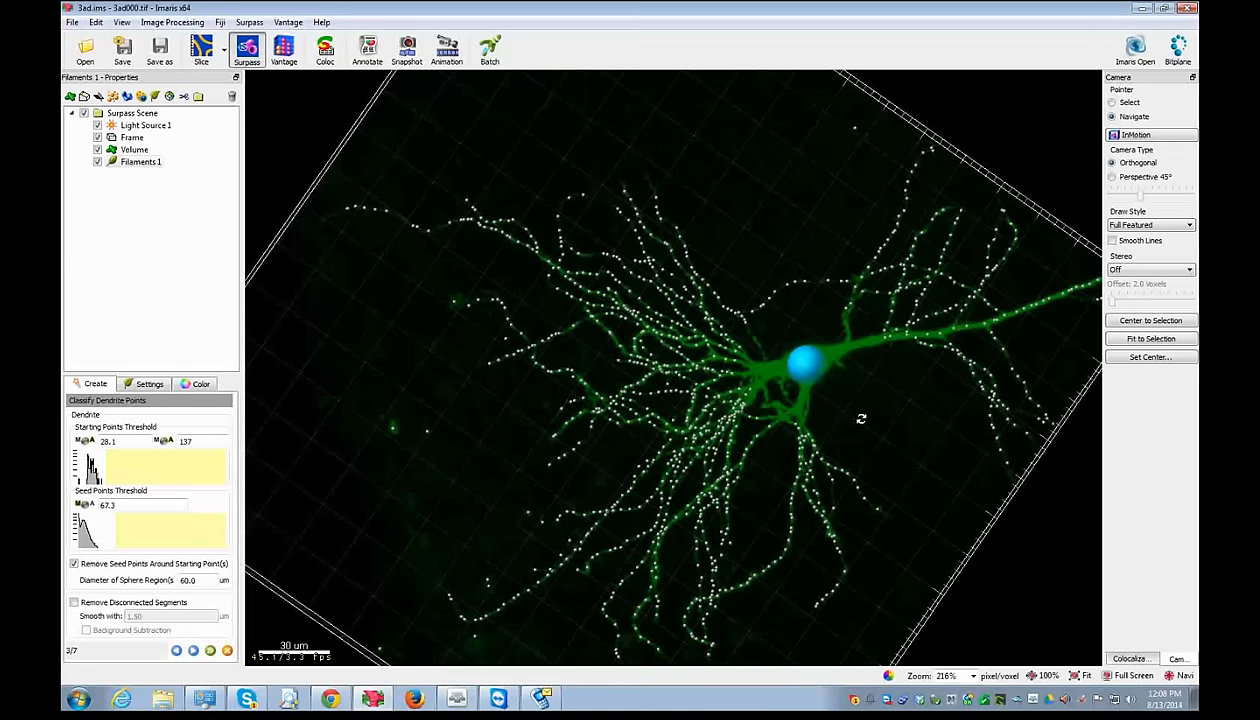
pyautogui.moveTo(861, 418); pyautogui.dragTo(876, 386)
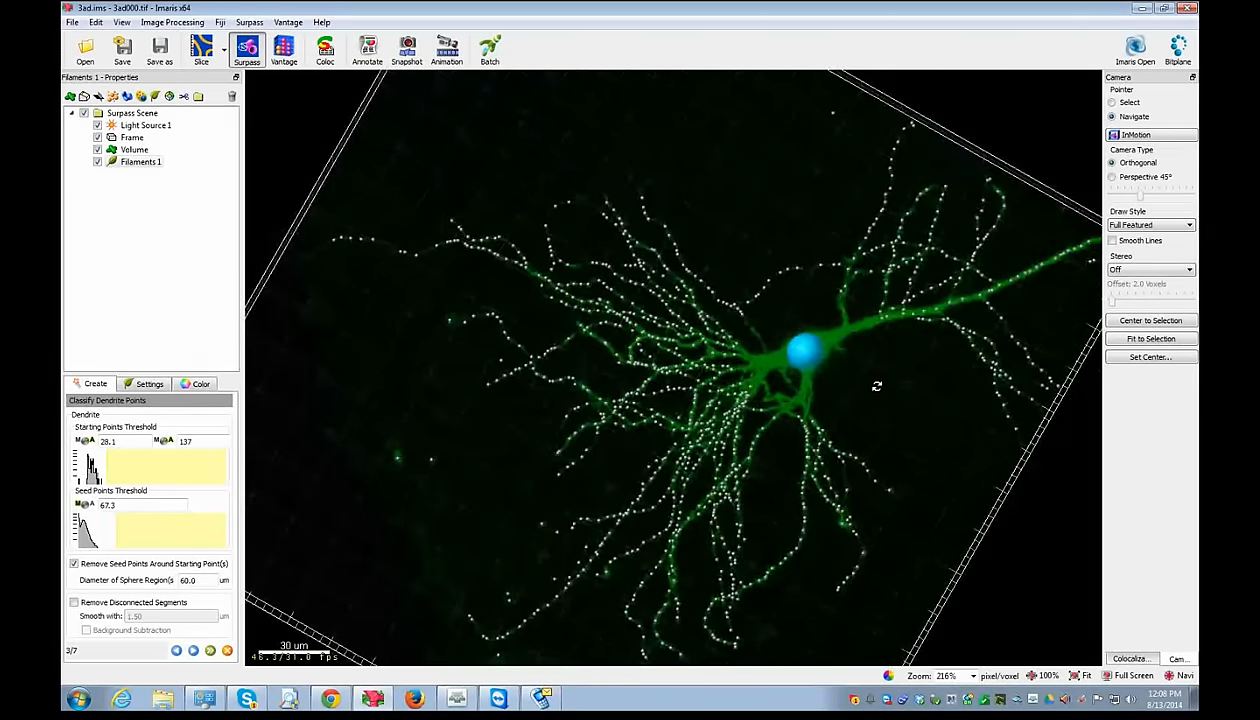
pyautogui.moveTo(876, 386); pyautogui.dragTo(554, 439)
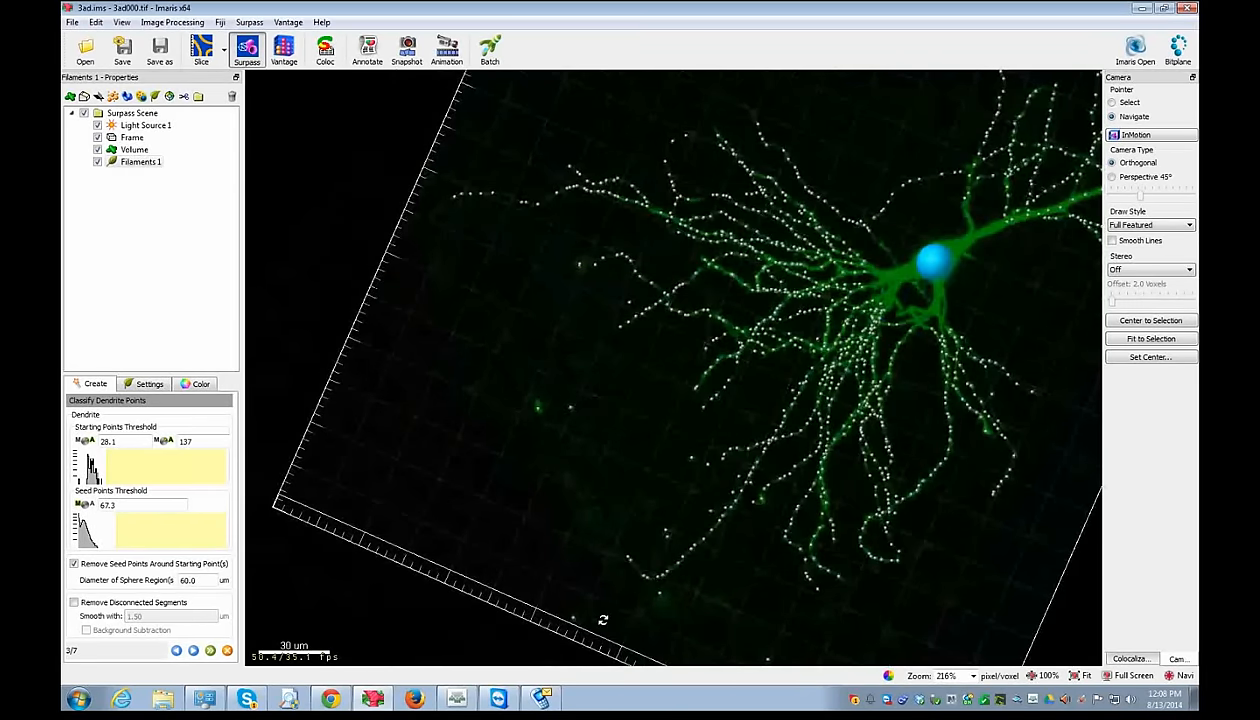
# - Enable Remove Disconnected Segments with Background Subtraction and advance to the threshold step
pyautogui.click(112, 603)
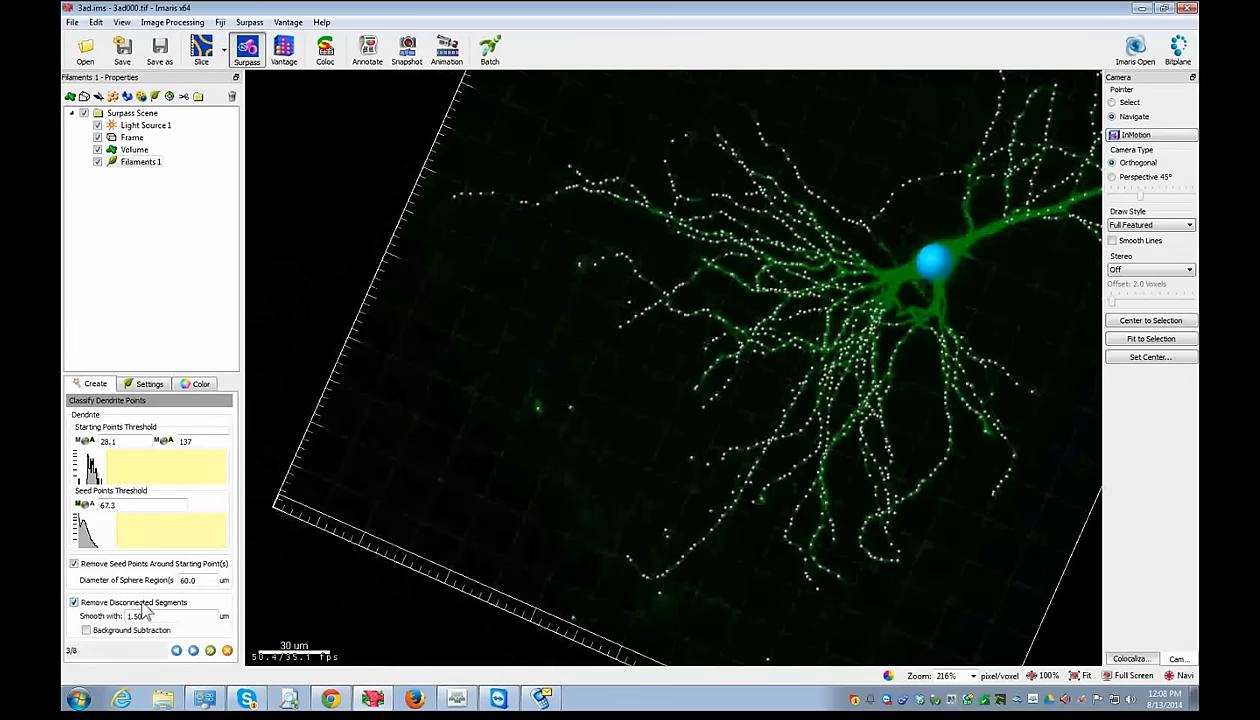
pyautogui.click(138, 630)
pyautogui.scroll(5, 631, 316)
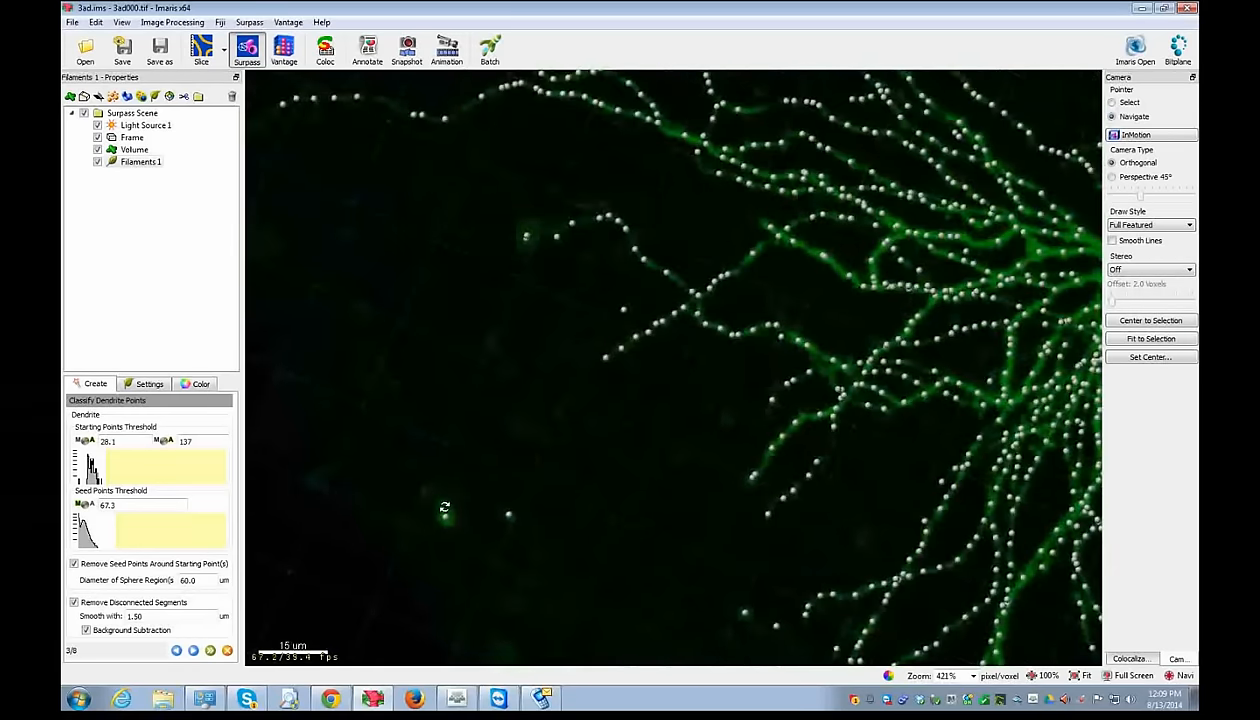
pyautogui.click(193, 651)
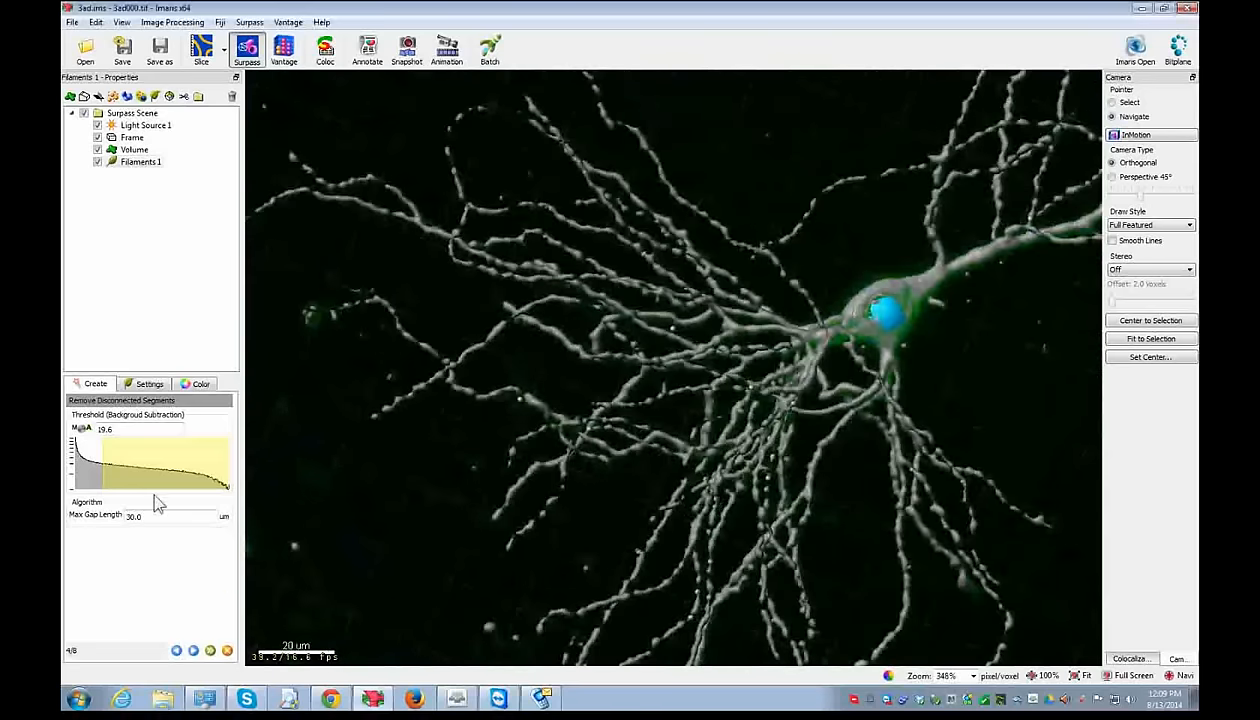
# - Lower the threshold to 9.09, set maximum gap length to 15.0 um, and run dendrite detection
pyautogui.moveTo(102, 468); pyautogui.dragTo(87, 466)
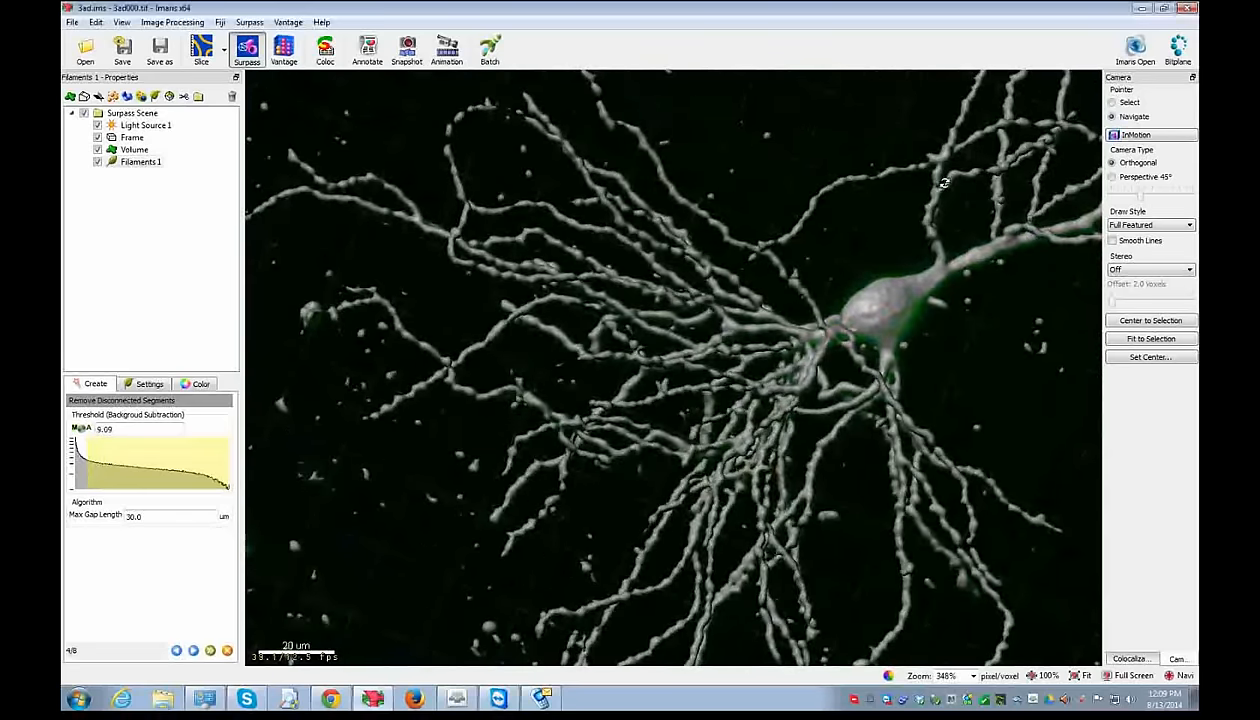
pyautogui.moveTo(782, 370); pyautogui.dragTo(897, 269, button='right')
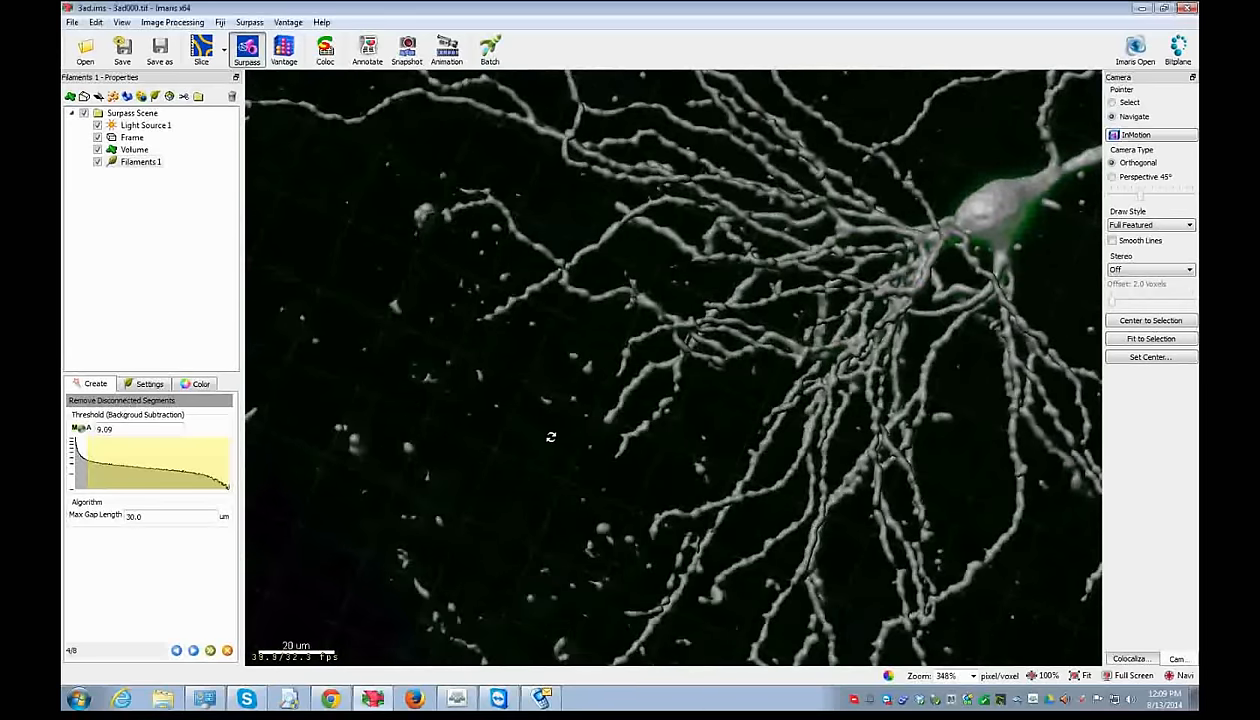
pyautogui.doubleClick(136, 517)
pyautogui.moveTo(654, 523); pyautogui.dragTo(676, 503, button='right')
pyautogui.moveTo(629, 438); pyautogui.dragTo(722, 368)
pyautogui.click(169, 514)
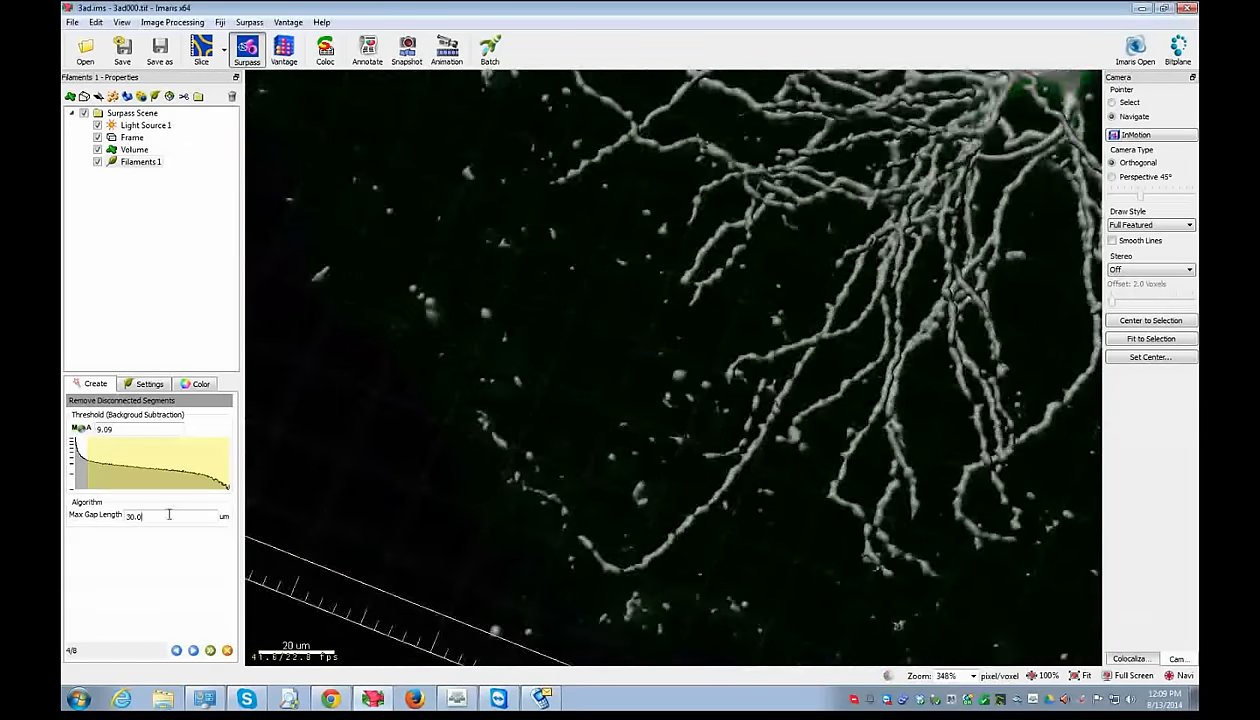
pyautogui.doubleClick(169, 514)
pyautogui.write('15')
pyautogui.press('Tab')
pyautogui.click(194, 650)
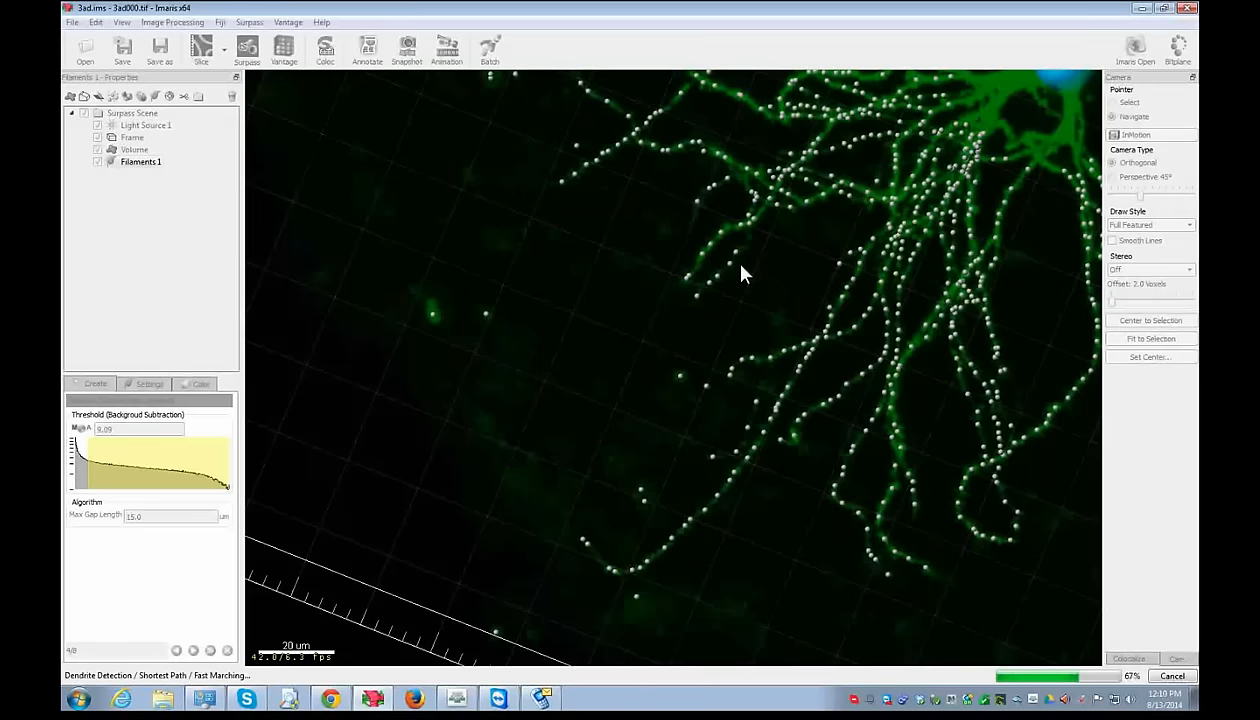
# - Bring the Adobe Connect meeting window to the front while detection computes
pyautogui.click(456, 694)
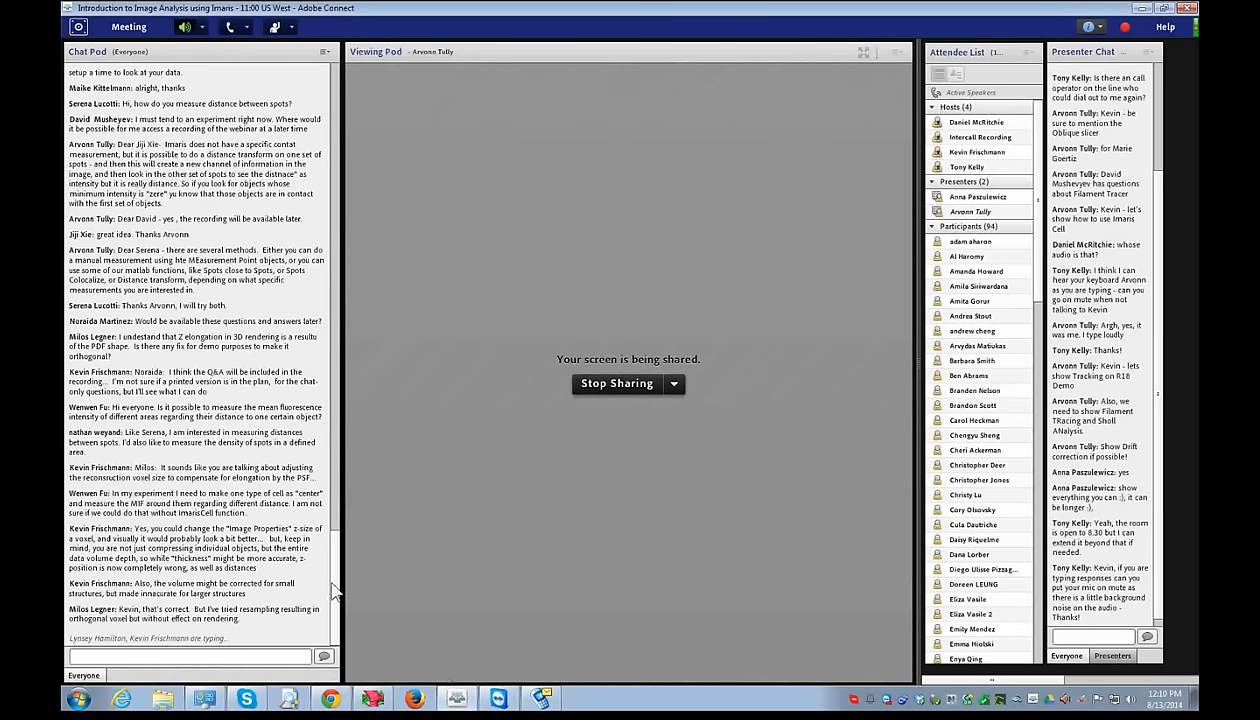
pyautogui.click(373, 698)
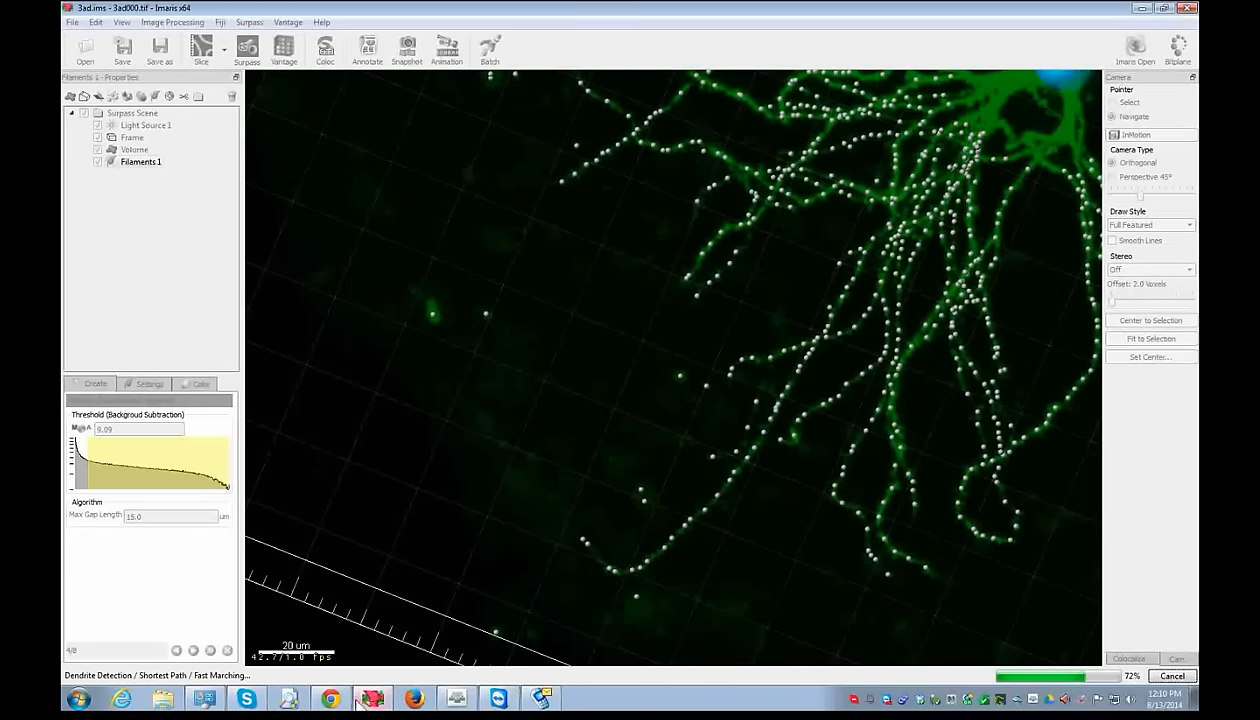
pyautogui.moveTo(375, 703)
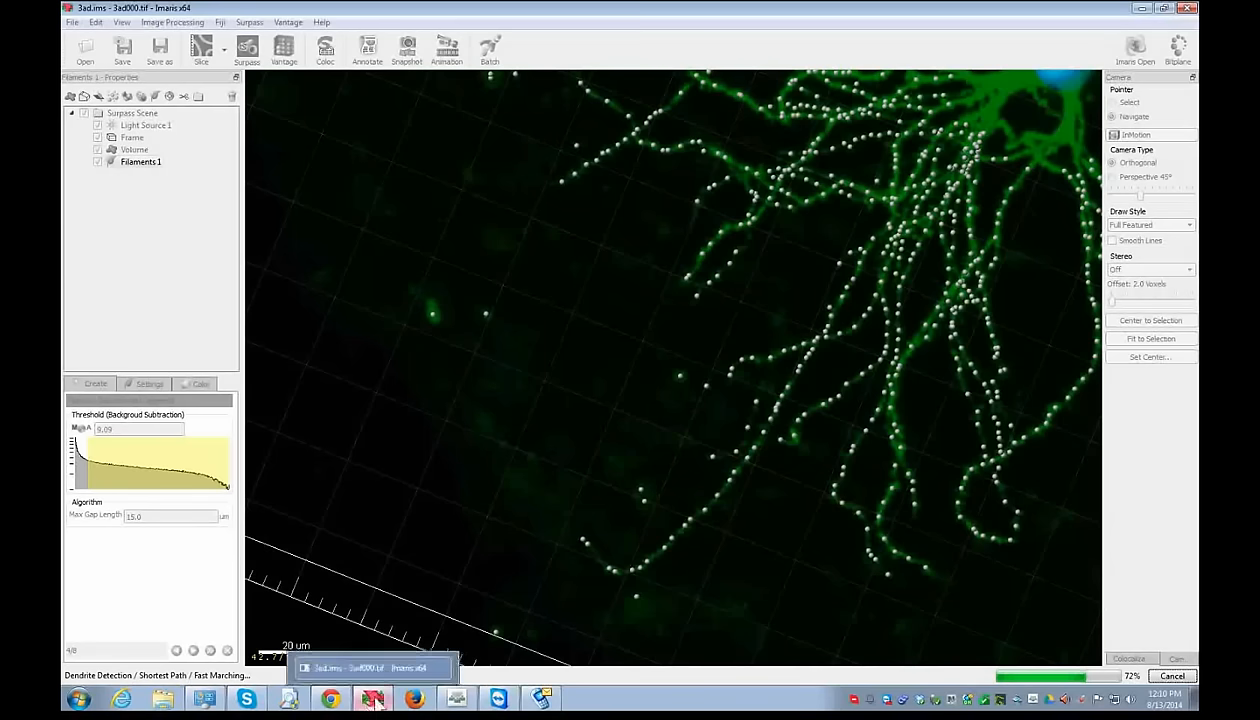
pyautogui.click(1143, 9)
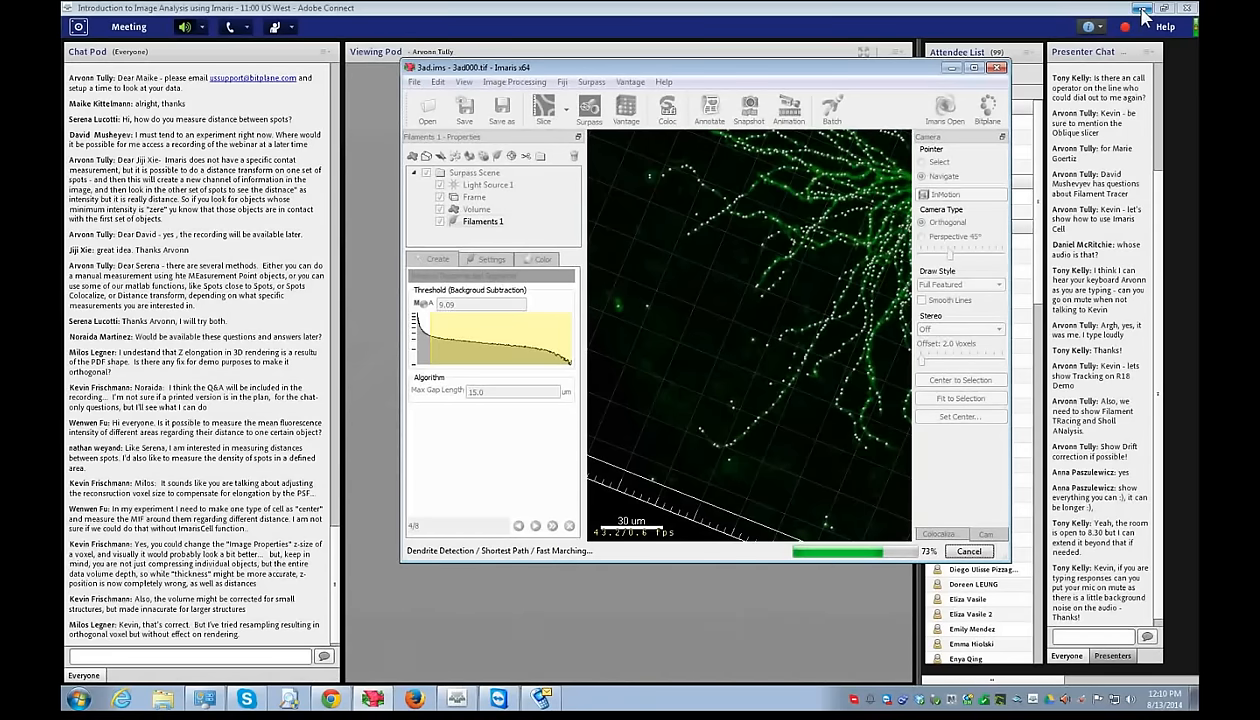
pyautogui.click(1142, 9)
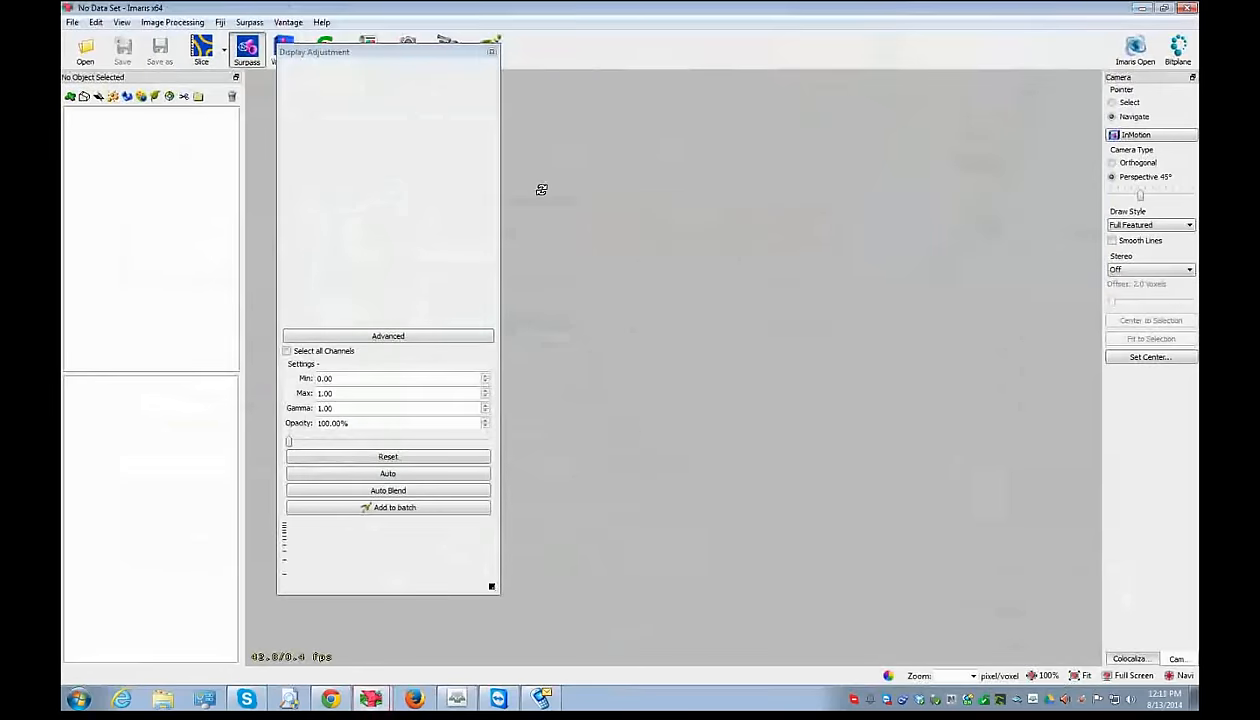
# - Open PtK2Cell.ims from the Image Sets Standard folder
pyautogui.click(491, 51)
pyautogui.click(72, 22)
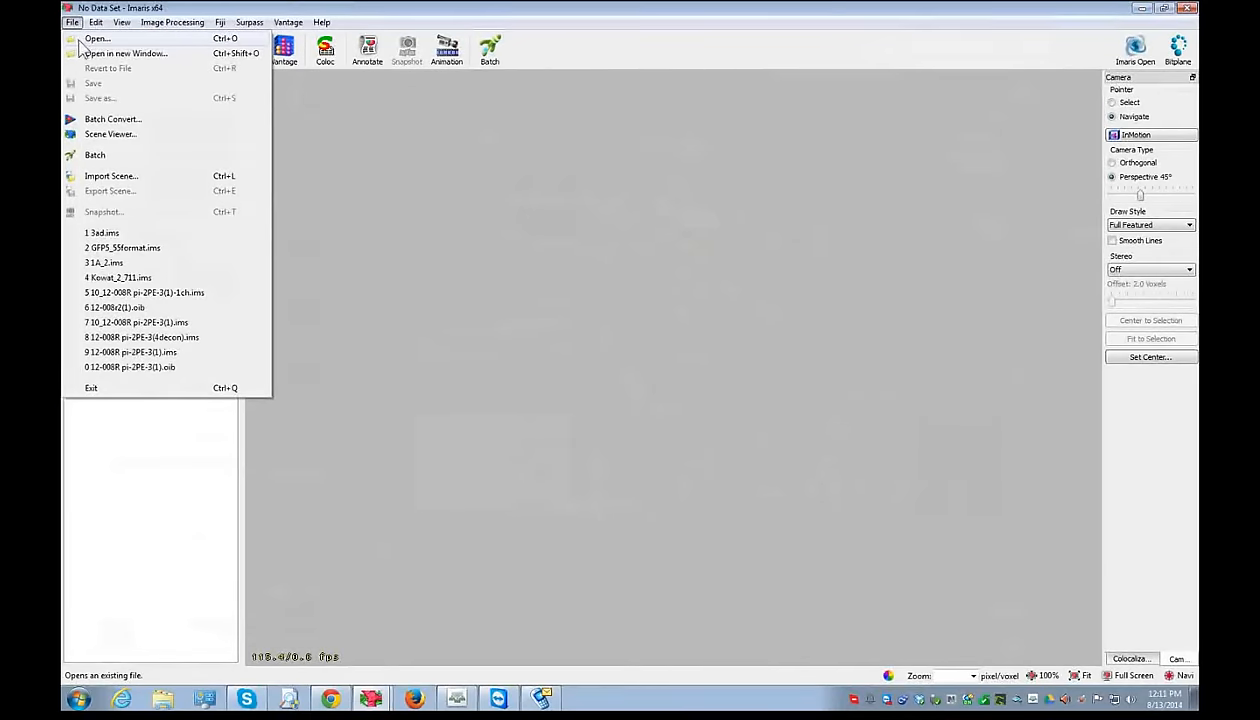
pyautogui.click(82, 40)
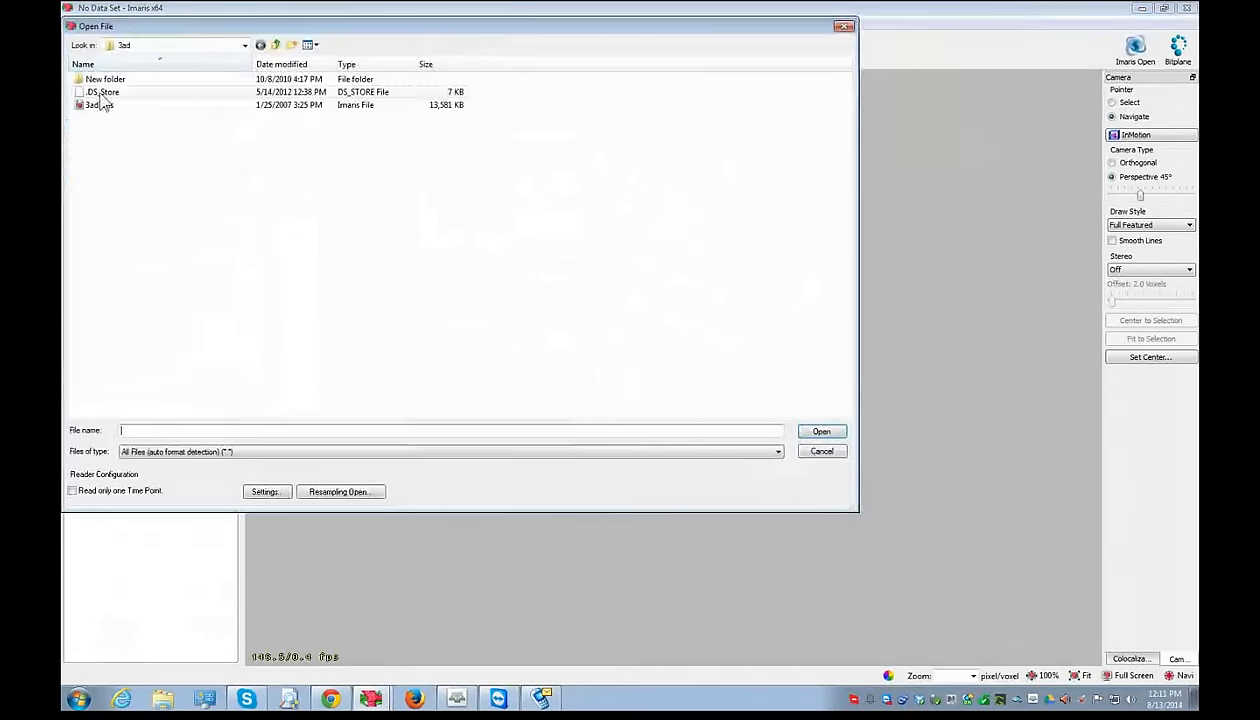
pyautogui.click(275, 46)
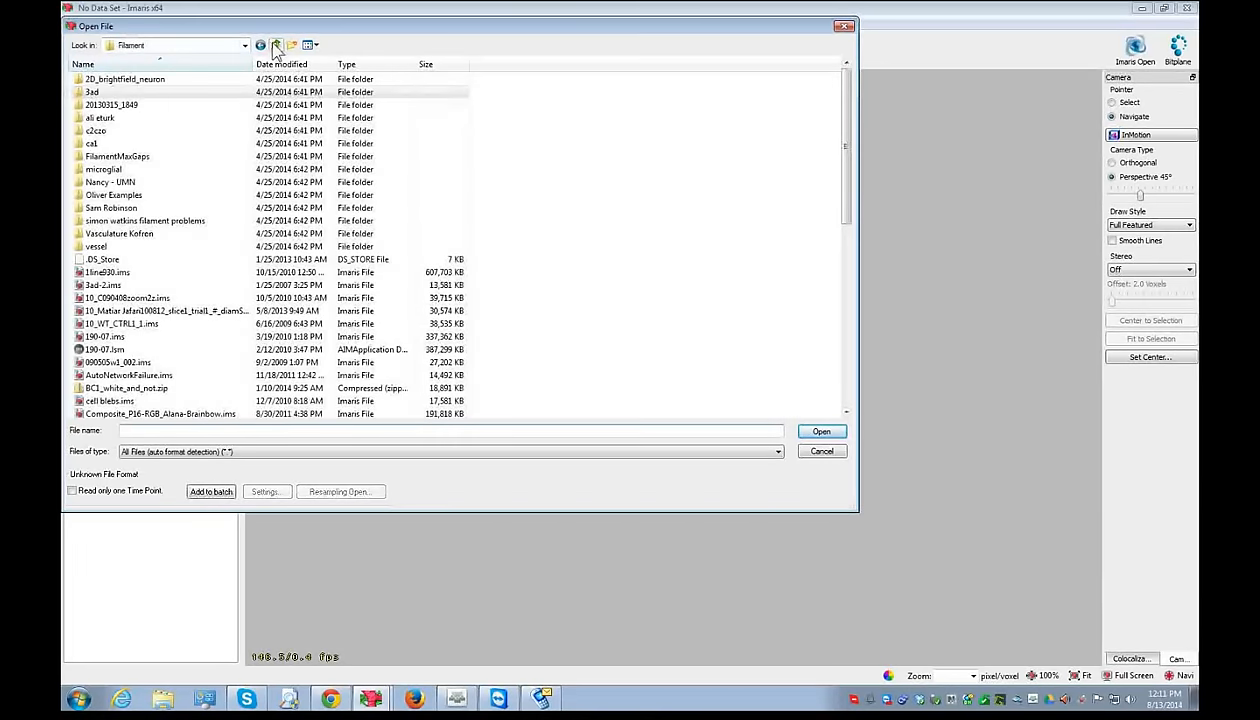
pyautogui.click(276, 46)
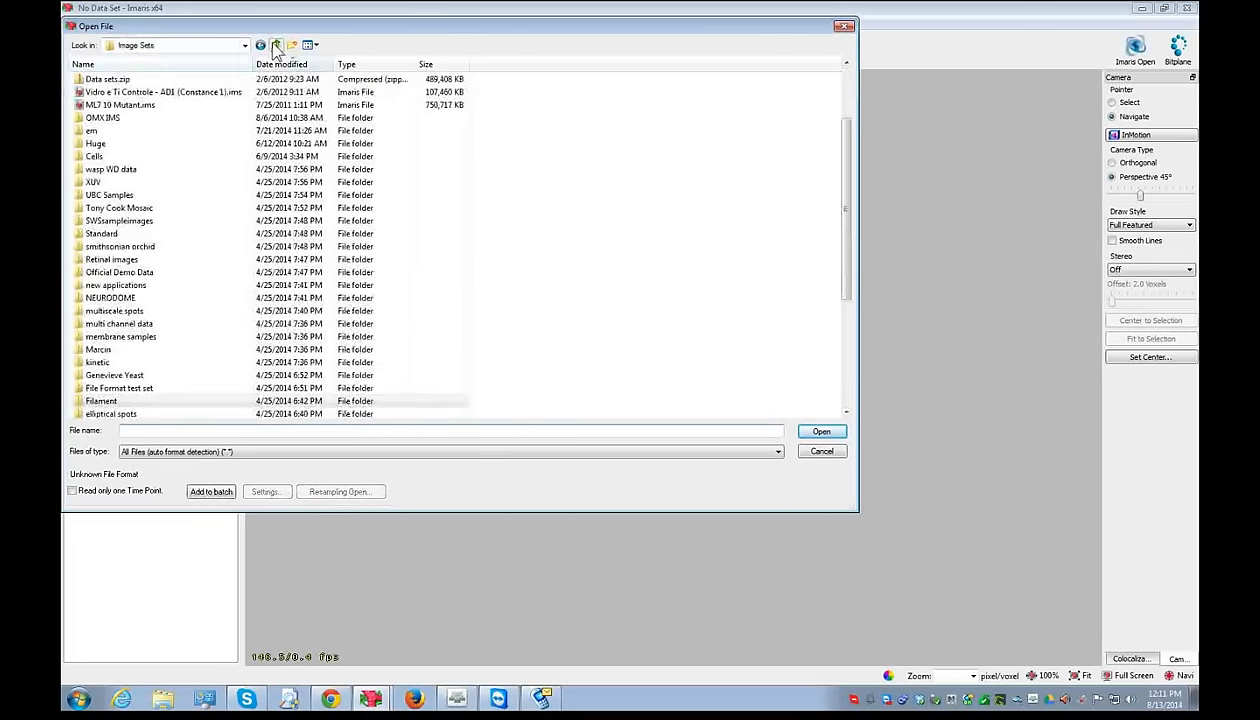
pyautogui.click(202, 310)
pyautogui.scroll(-3, 197, 315)
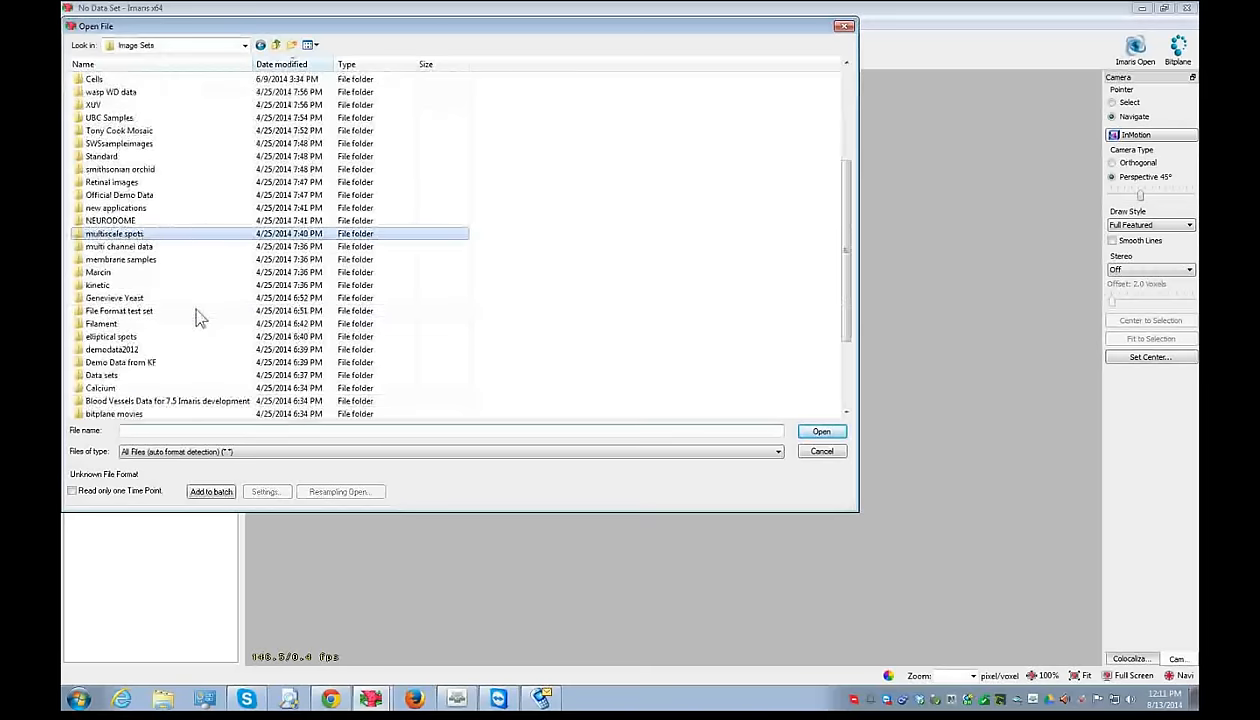
pyautogui.scroll(-3, 185, 347)
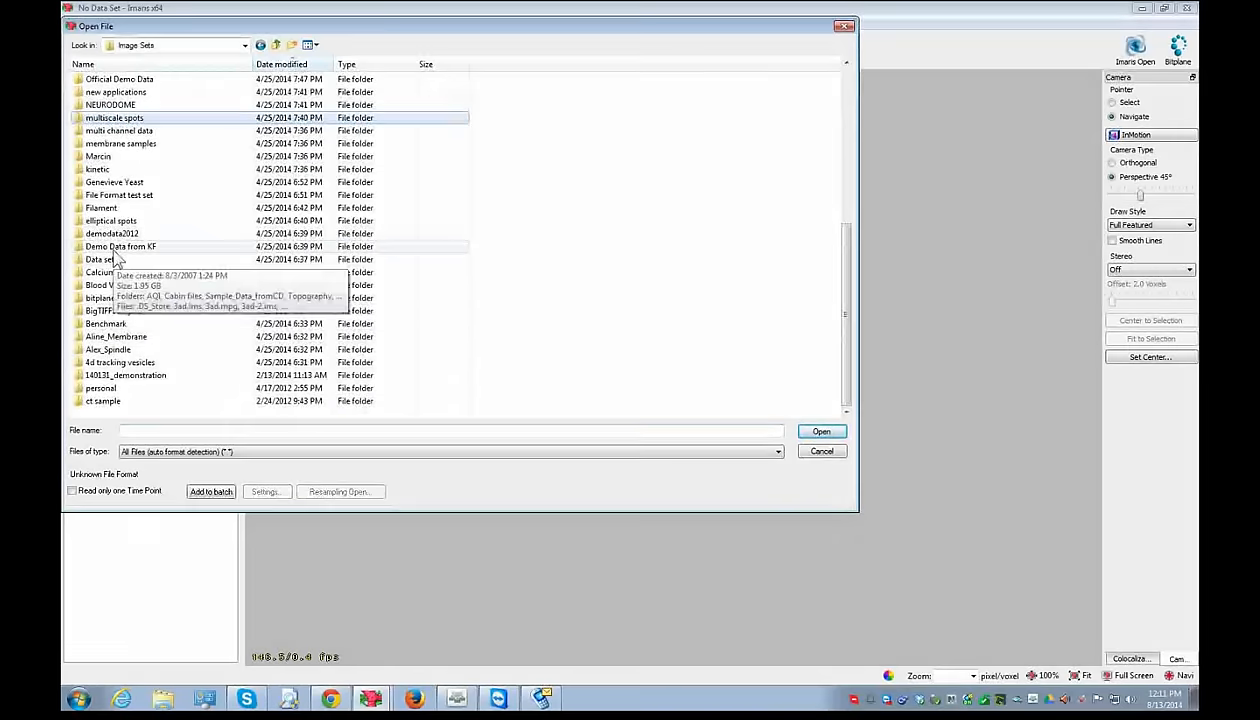
pyautogui.press('Home')
pyautogui.click(125, 131)
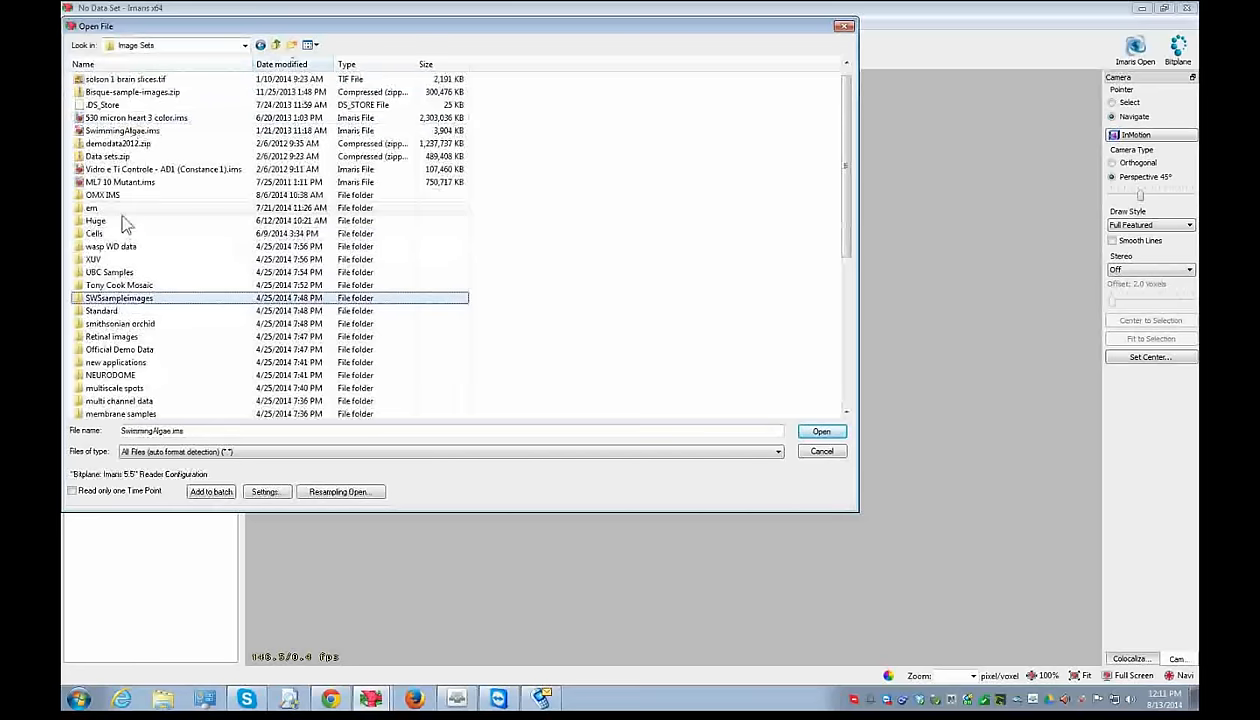
pyautogui.doubleClick(106, 312)
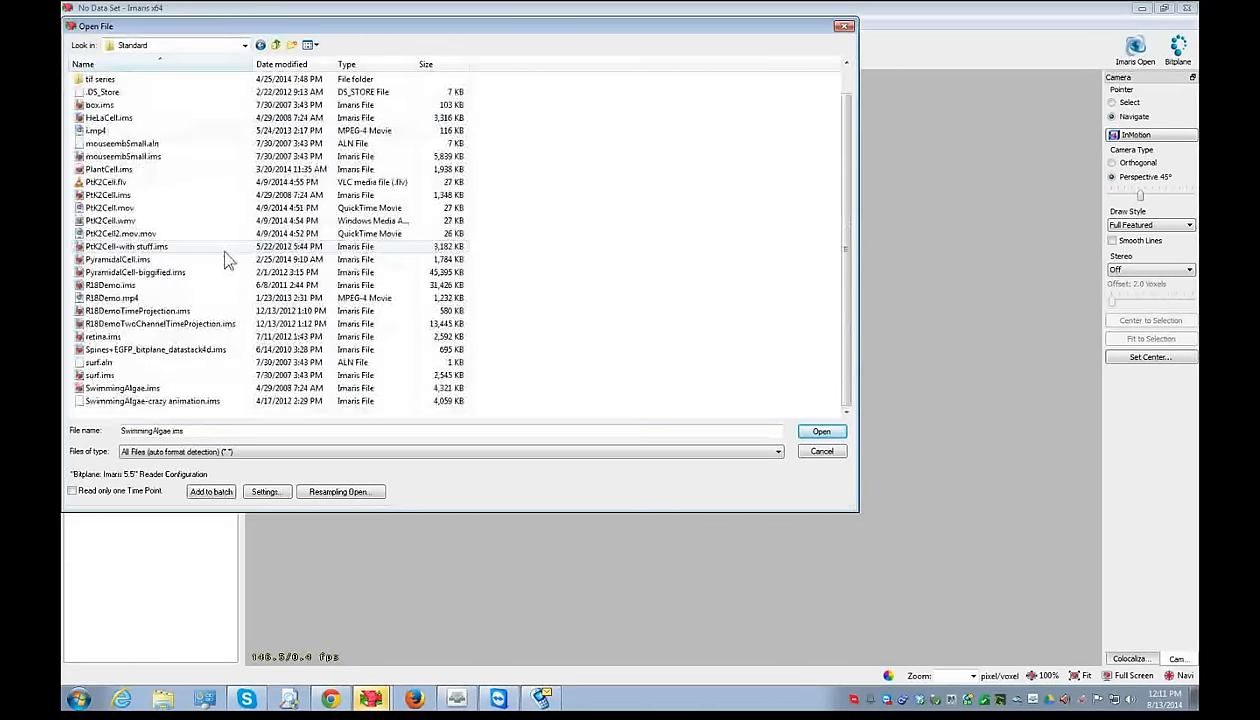
pyautogui.doubleClick(110, 197)
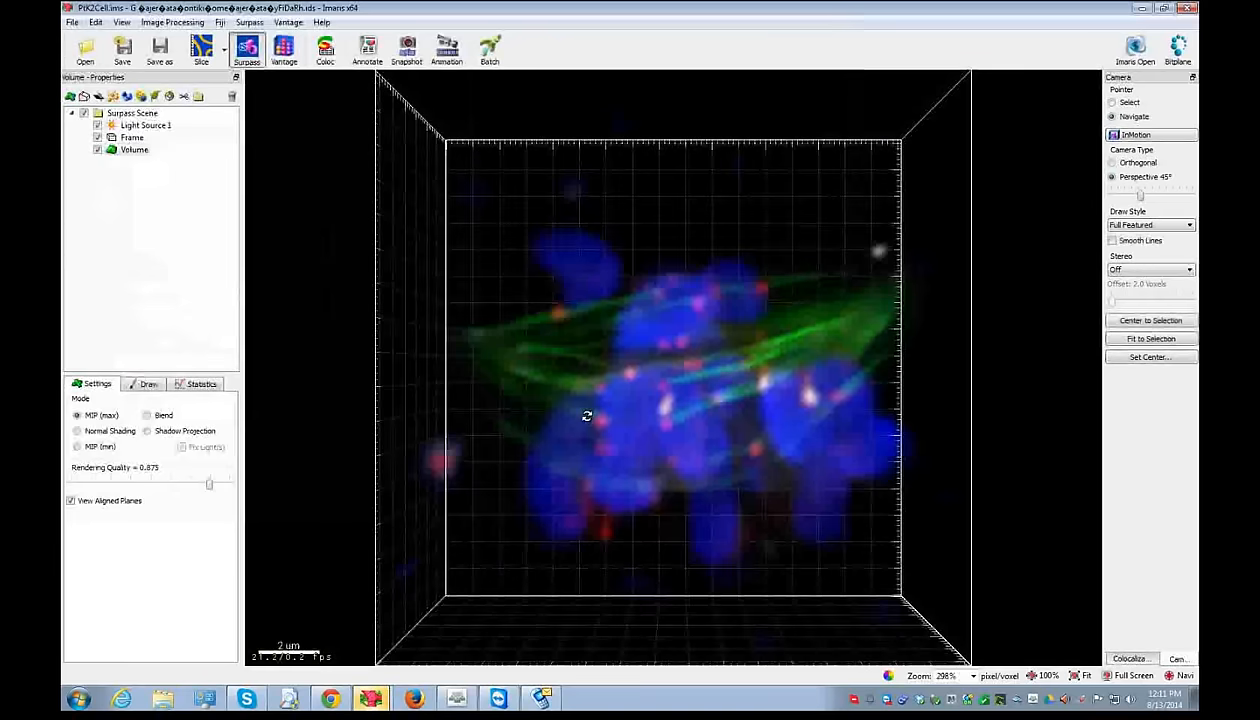
# - Hide the microtubules and DNA channels, then switch to the 3ad.ims window
pyautogui.moveTo(587, 416); pyautogui.dragTo(672, 284)
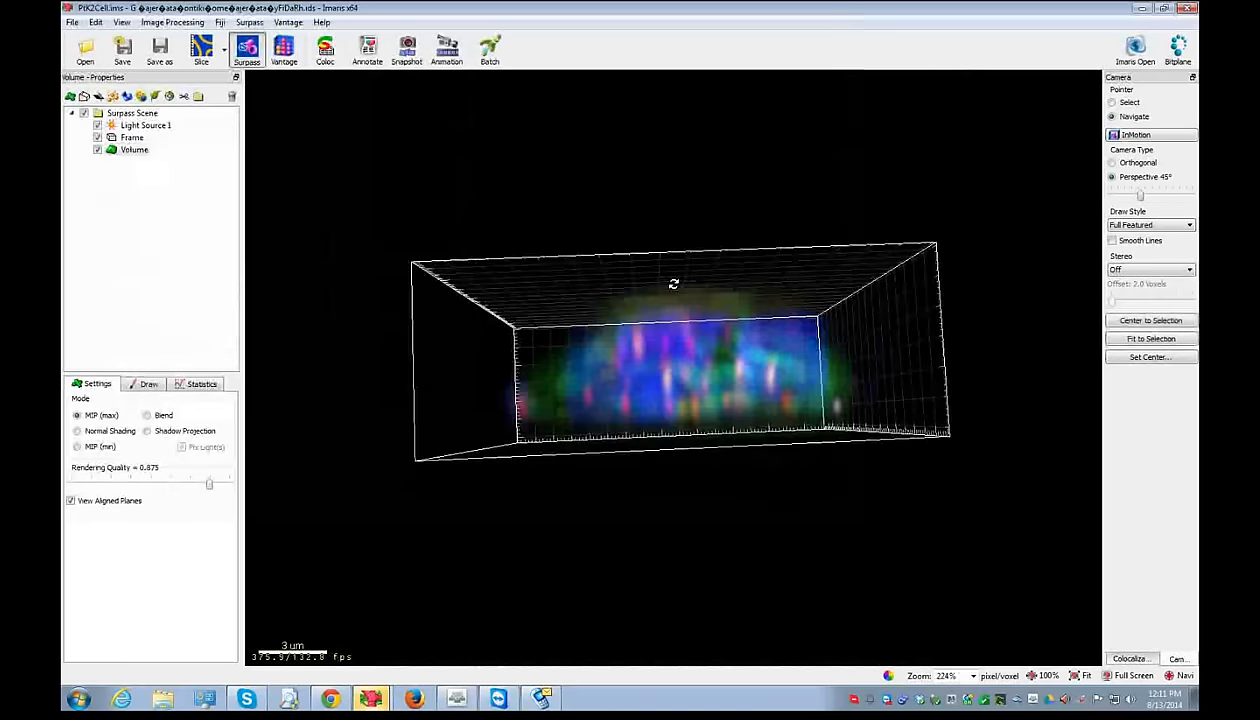
pyautogui.hotkey('ctrl', 'd')
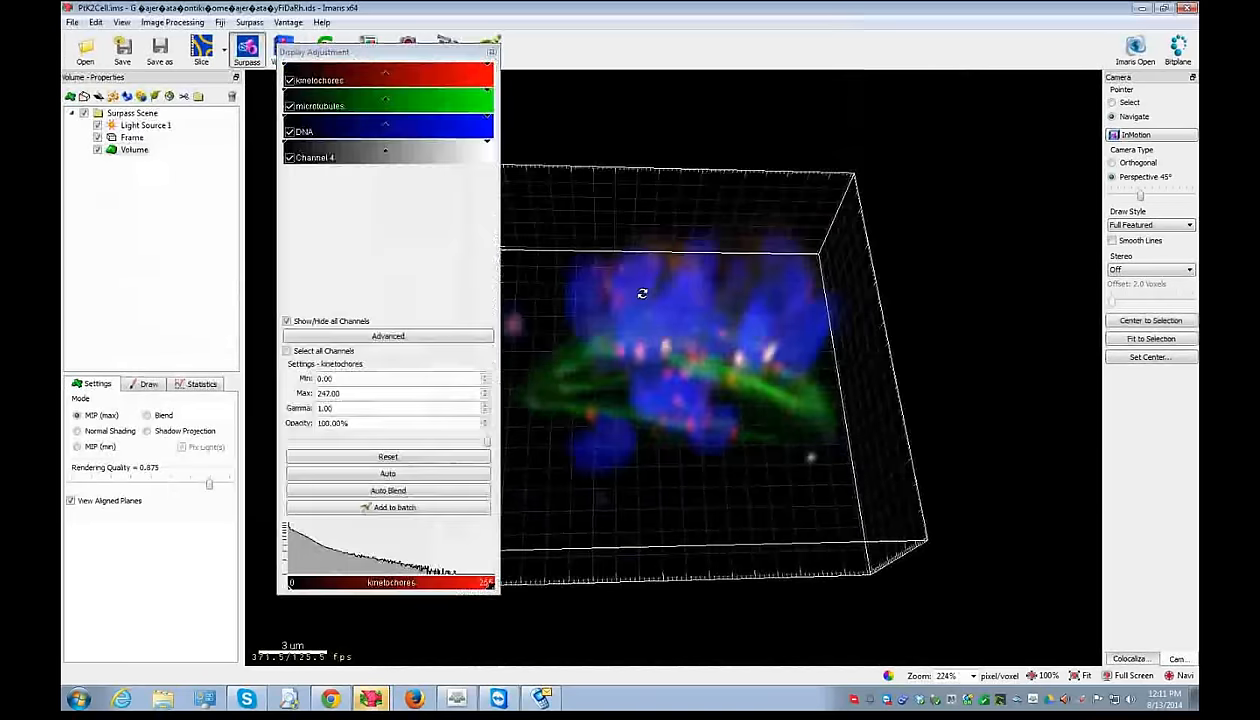
pyautogui.click(289, 106)
pyautogui.click(289, 131)
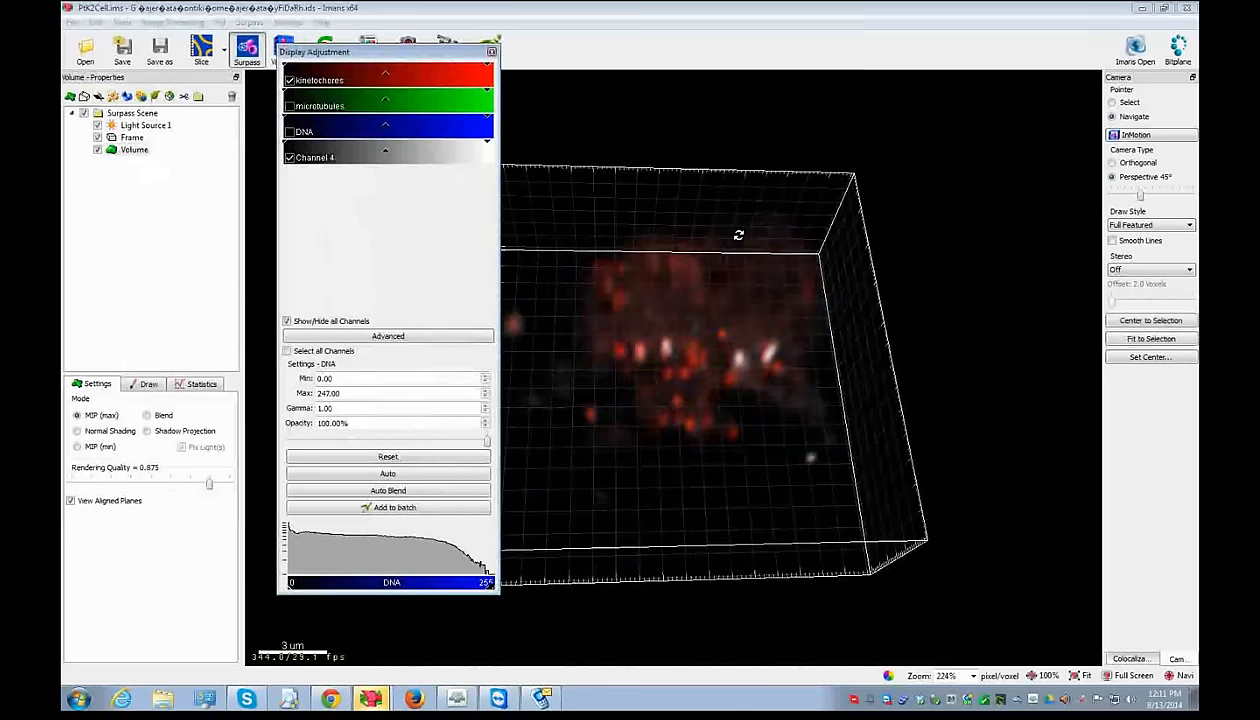
pyautogui.moveTo(740, 233); pyautogui.dragTo(733, 297)
pyautogui.click(370, 696)
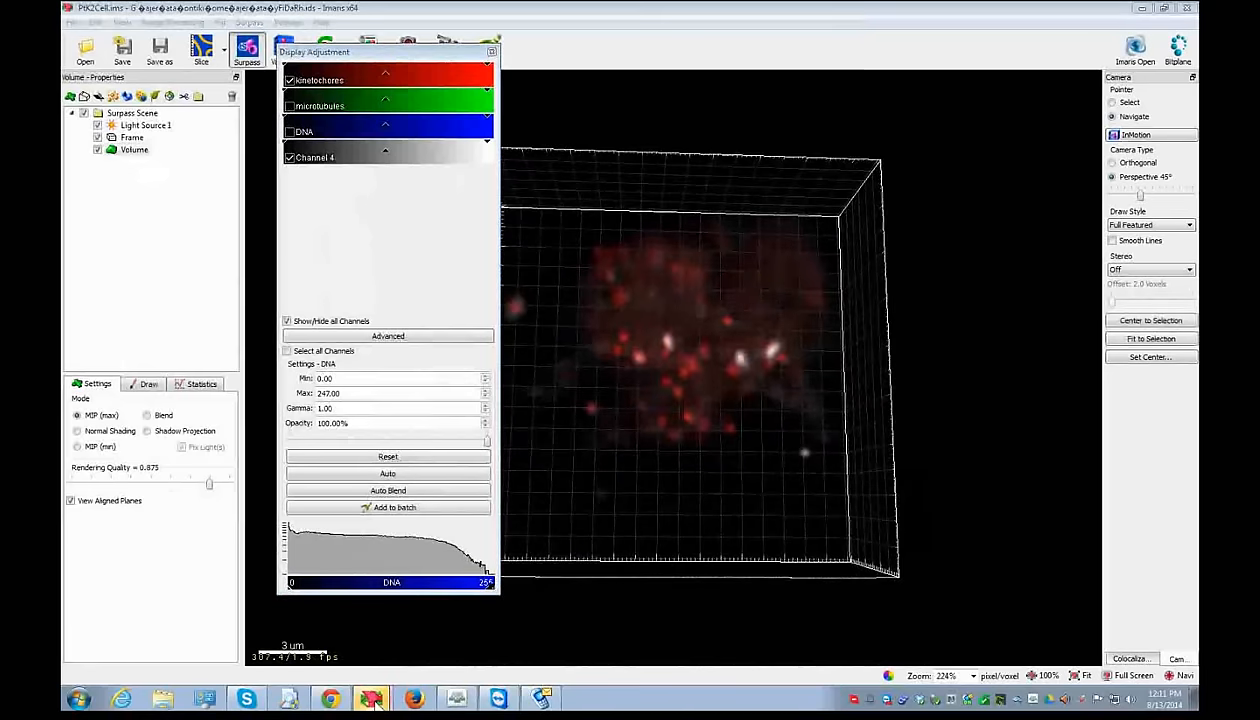
pyautogui.click(372, 645)
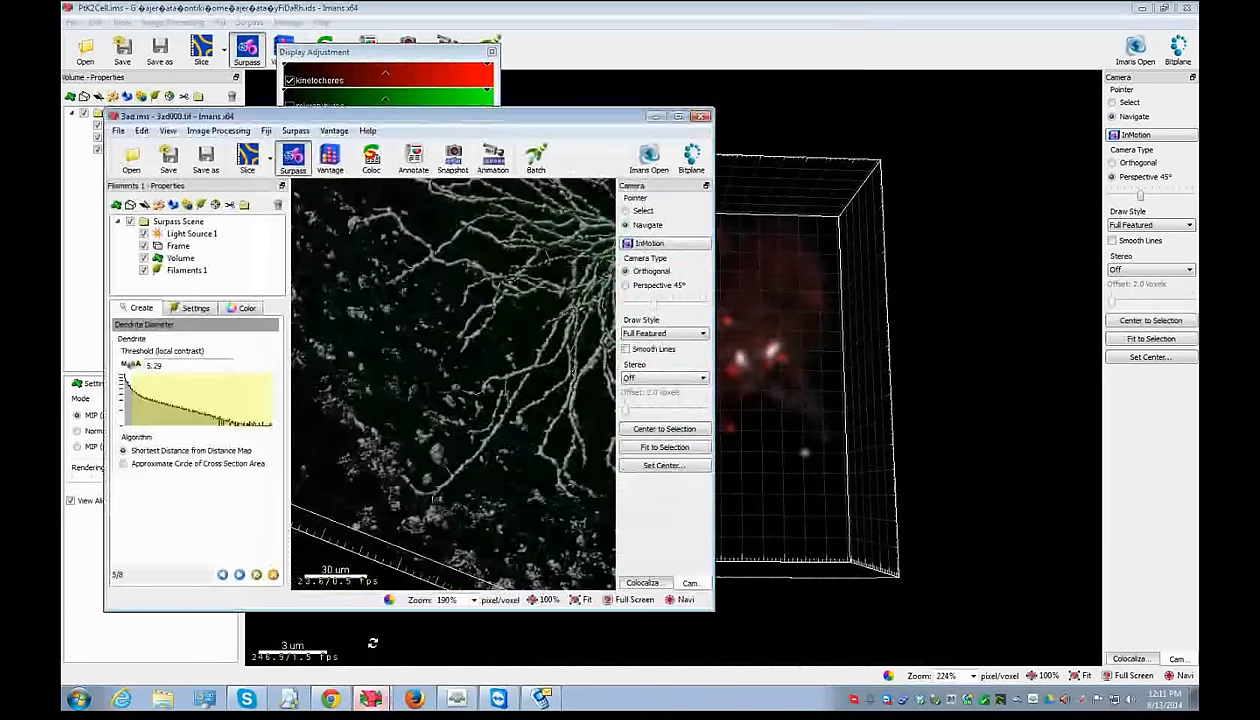
# - Maximize the 3ad.ims window and try dendrite thresholds between 5.06 and 32.8
pyautogui.click(677, 118)
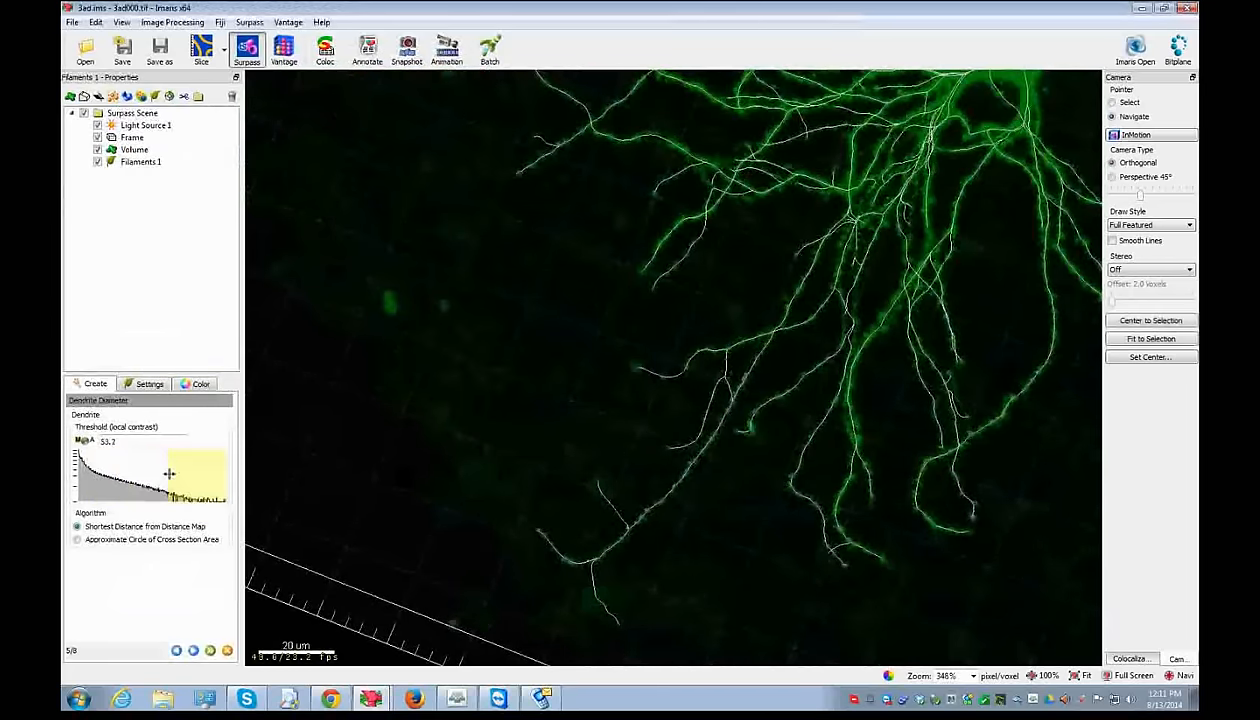
pyautogui.click(91, 477)
pyautogui.click(86, 477)
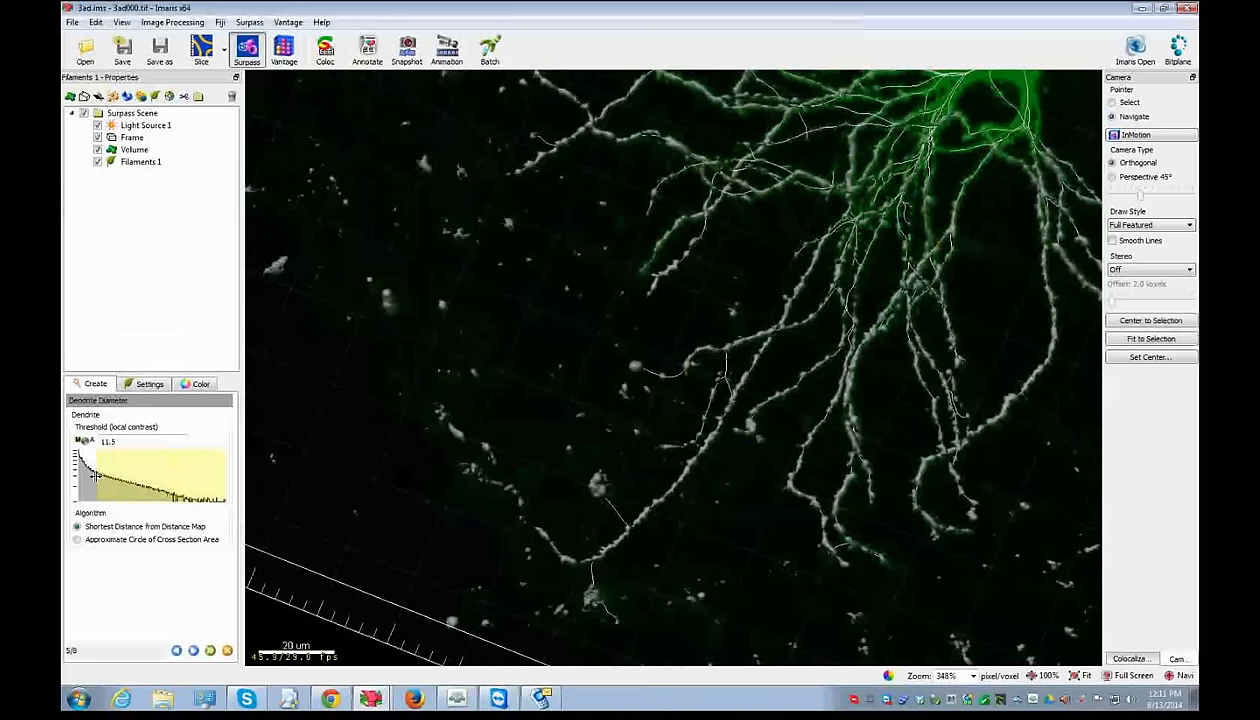
pyautogui.click(101, 478)
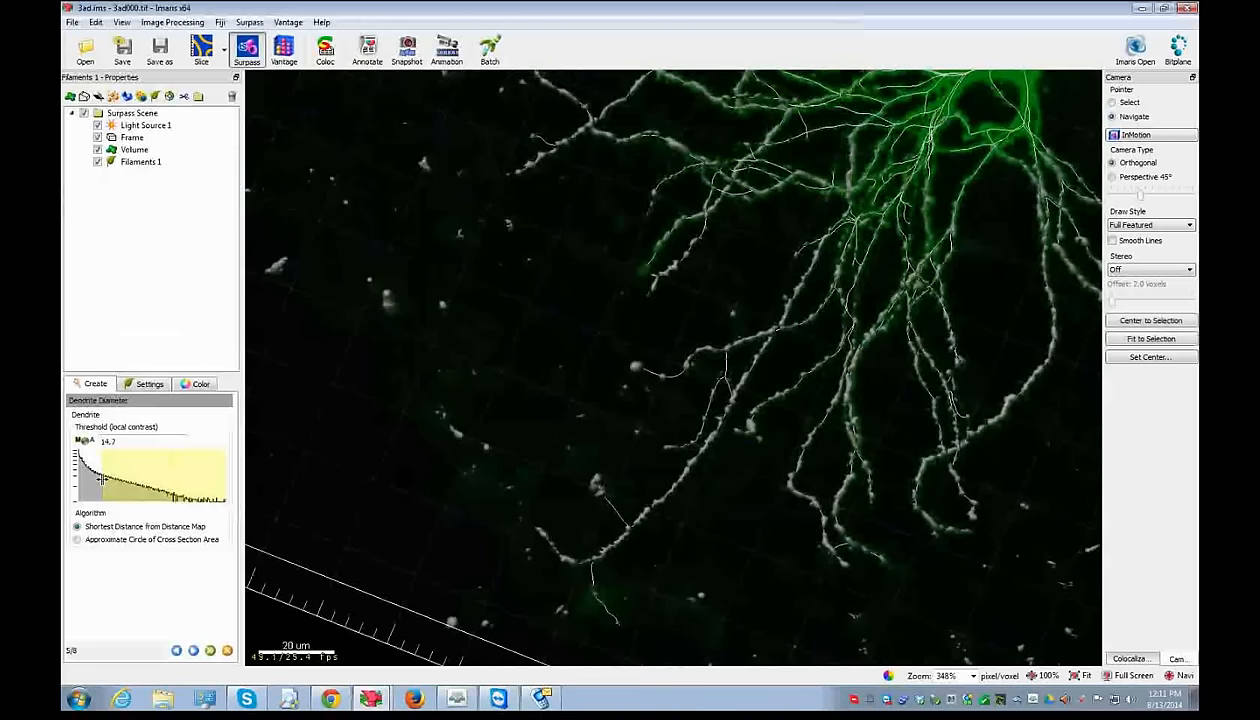
pyautogui.click(133, 477)
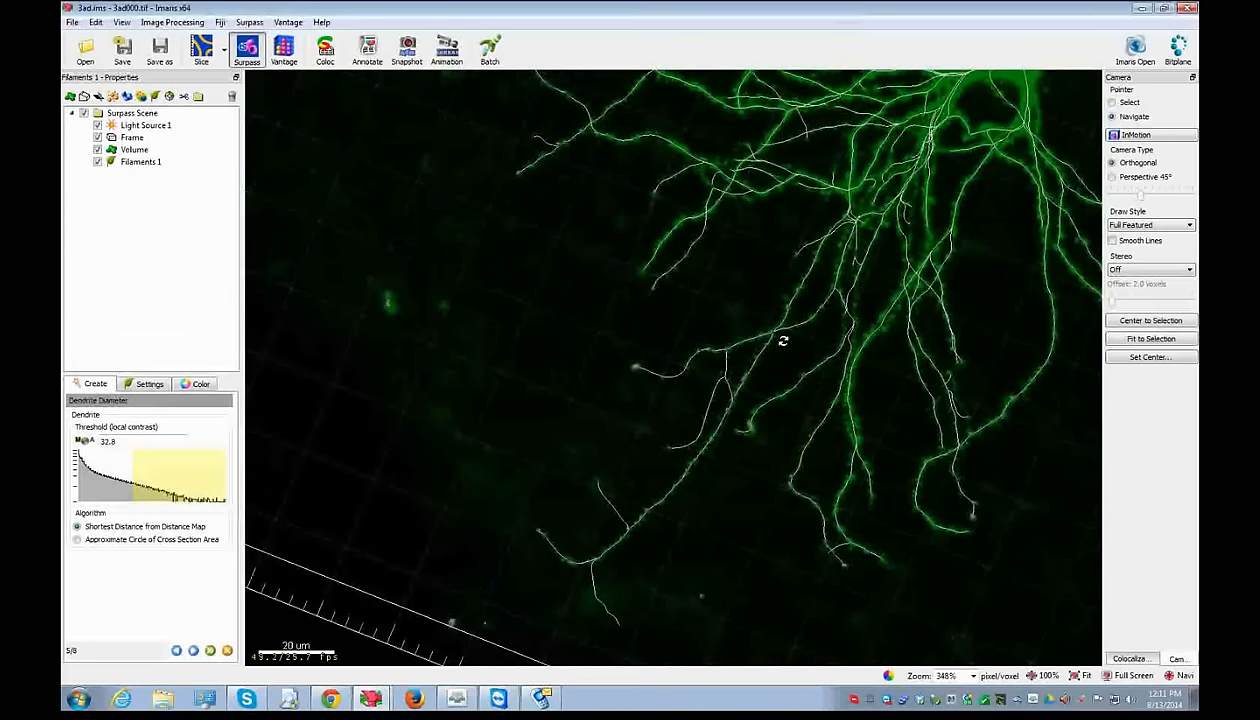
pyautogui.moveTo(972, 275); pyautogui.dragTo(532, 484)
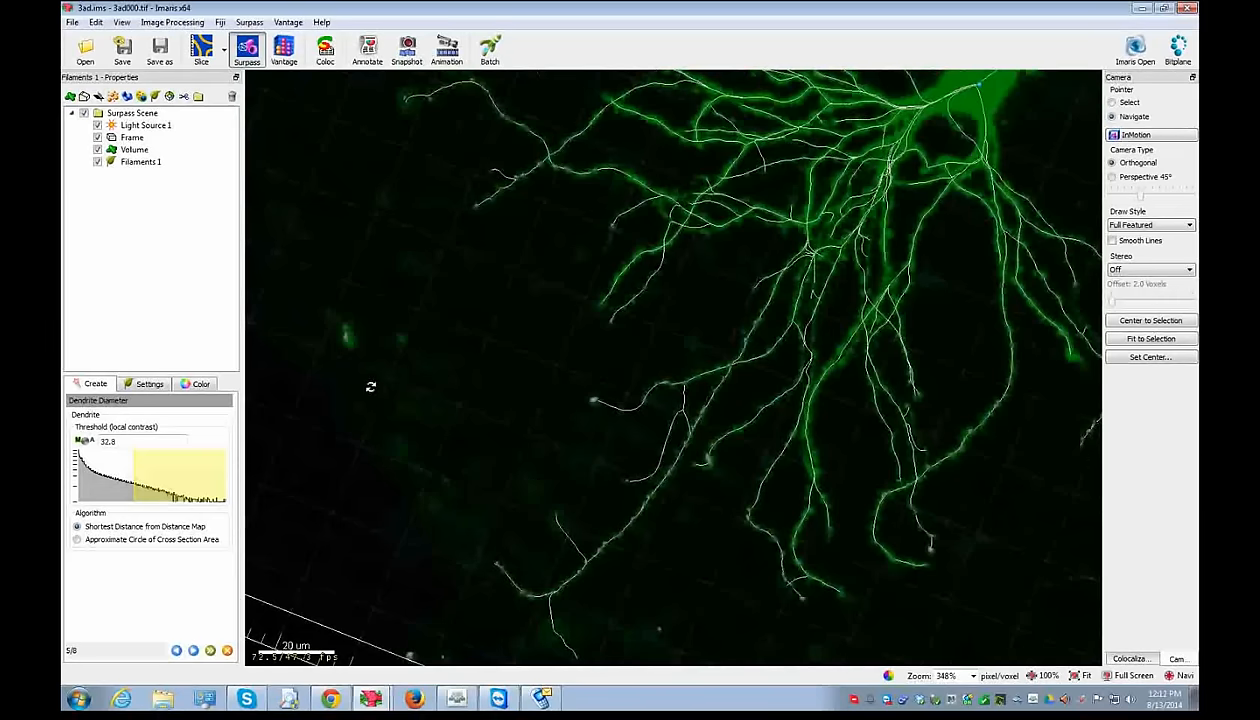
pyautogui.moveTo(706, 537); pyautogui.dragTo(600, 448)
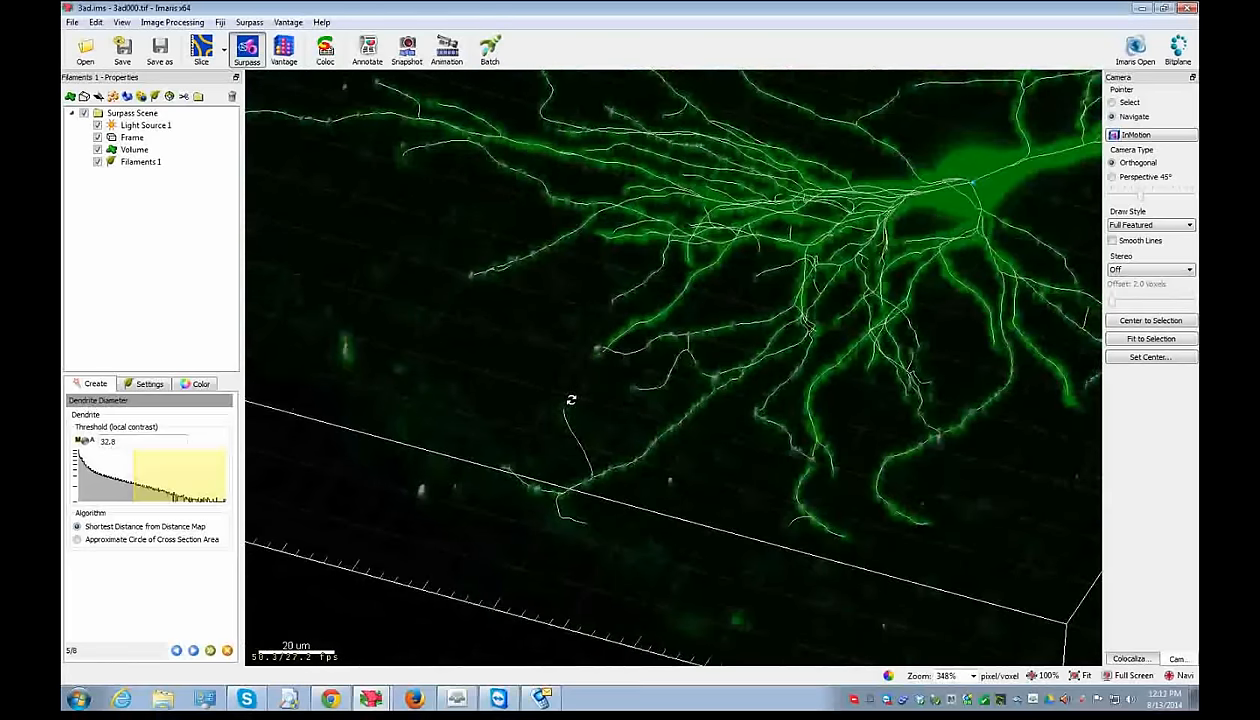
pyautogui.moveTo(121, 458); pyautogui.dragTo(96, 469)
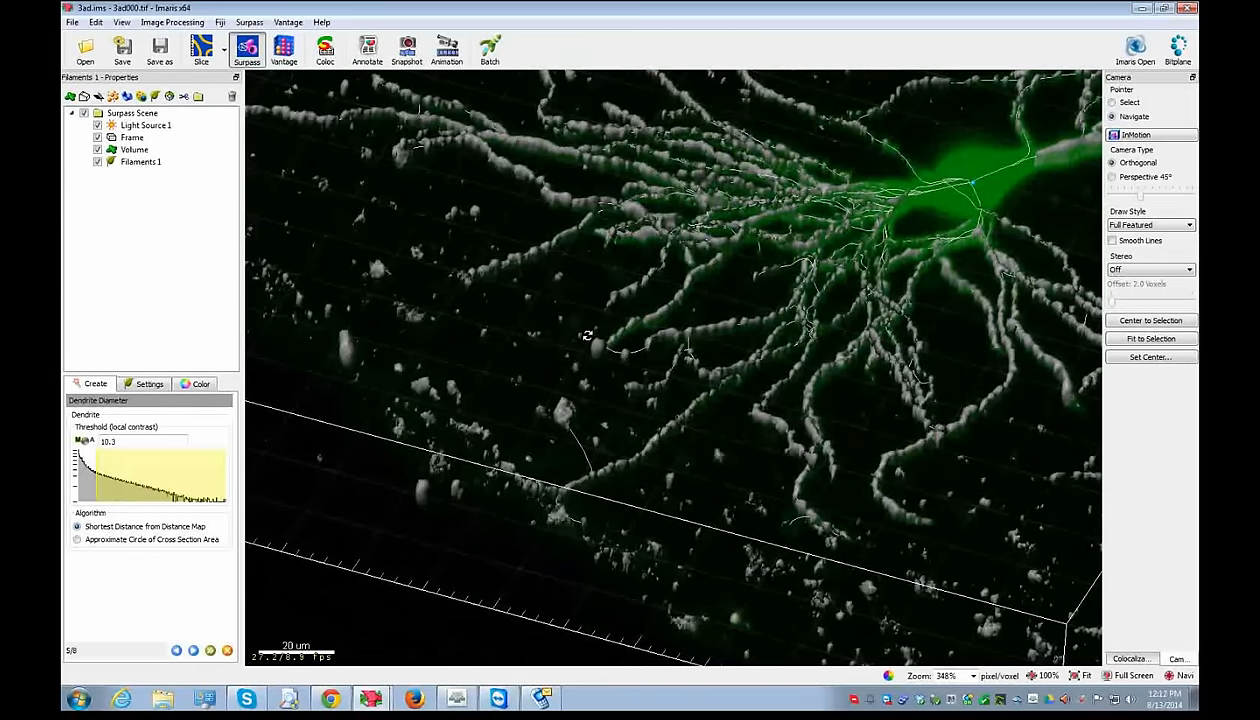
pyautogui.moveTo(587, 336); pyautogui.dragTo(516, 480)
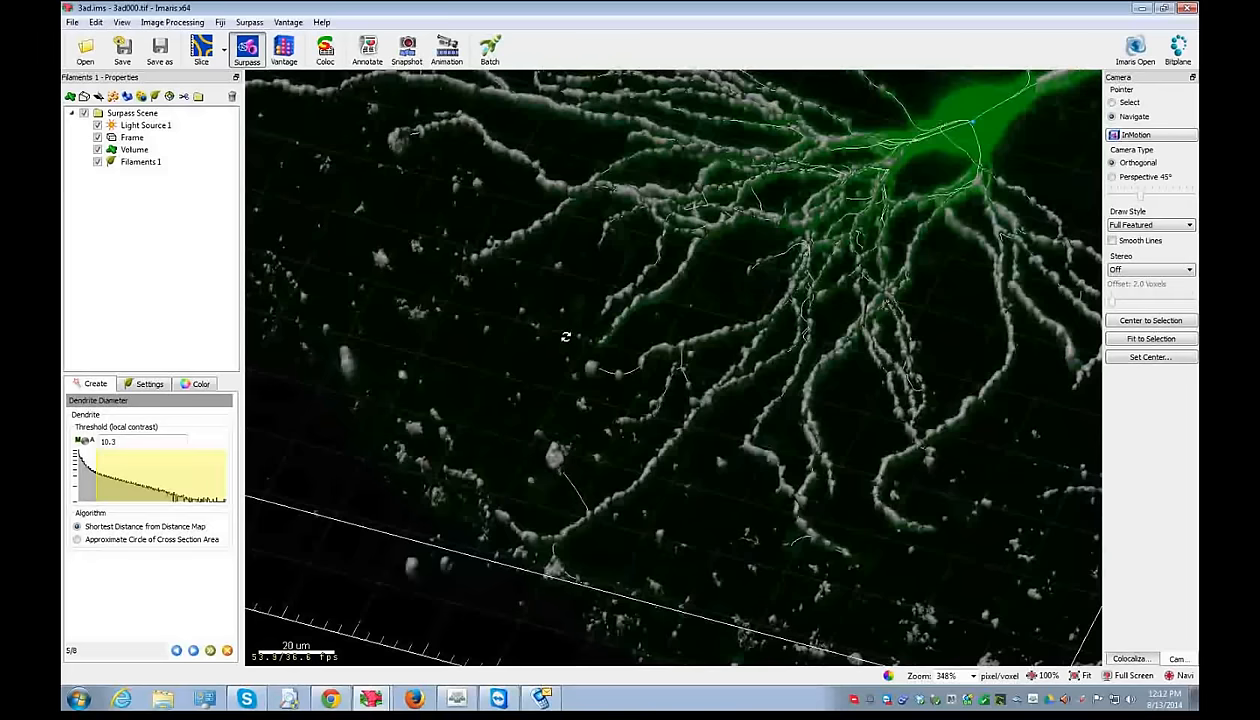
# - Fine-tune the dendrite threshold and choose the Approximate Circle of Cross Section Area method
pyautogui.moveTo(103, 480)
pyautogui.mouseDown()
pyautogui.moveTo(92, 476)
pyautogui.moveTo(140, 487)
pyautogui.moveTo(124, 487)
pyautogui.mouseUp()
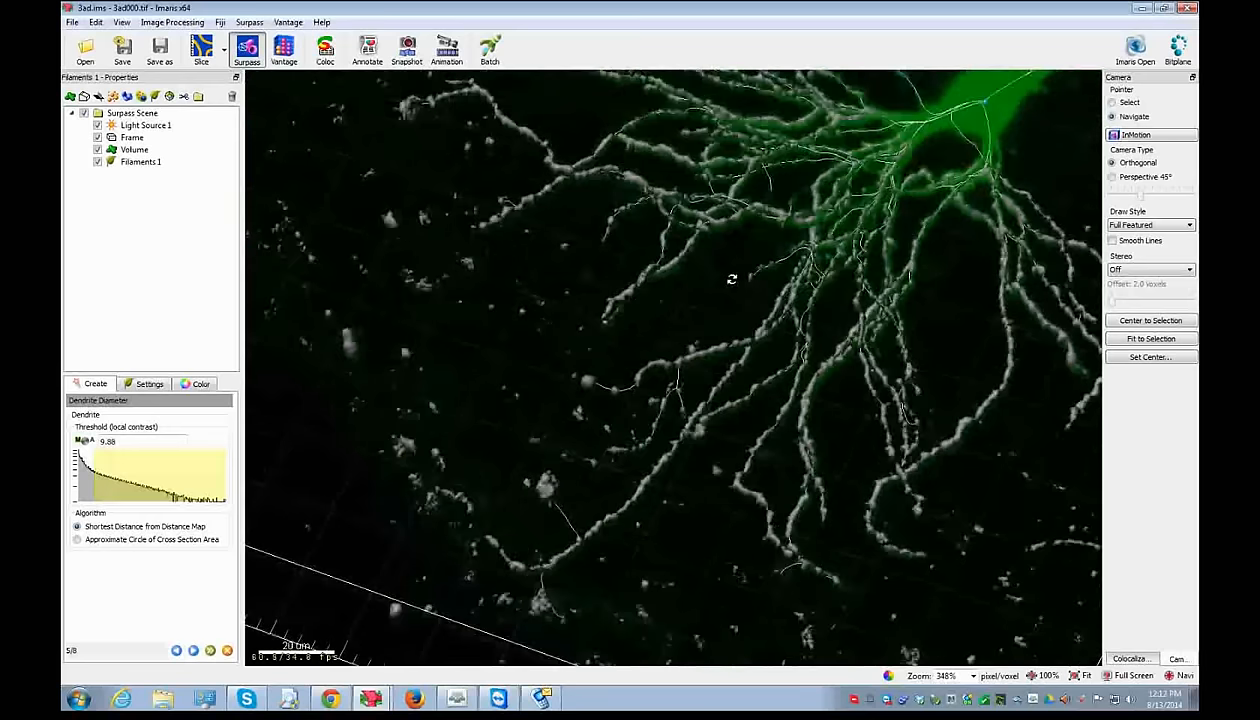
pyautogui.scroll(-2, 731, 279)
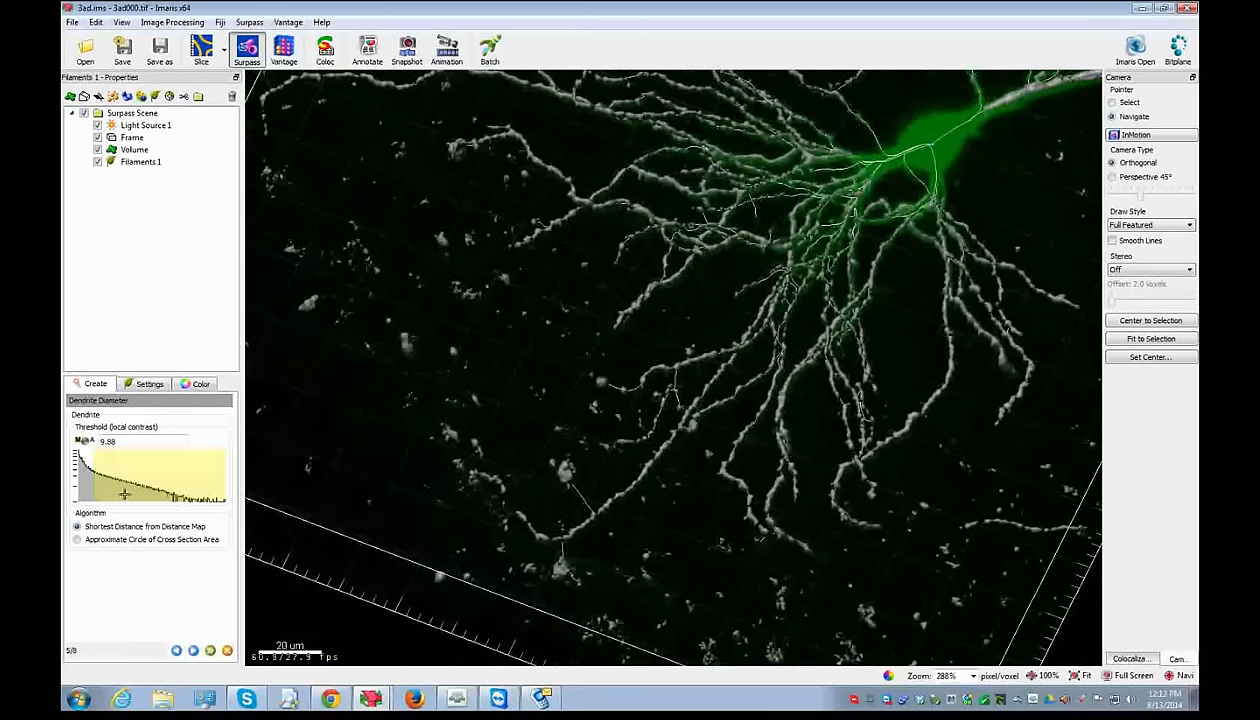
pyautogui.moveTo(123, 487); pyautogui.dragTo(91, 463)
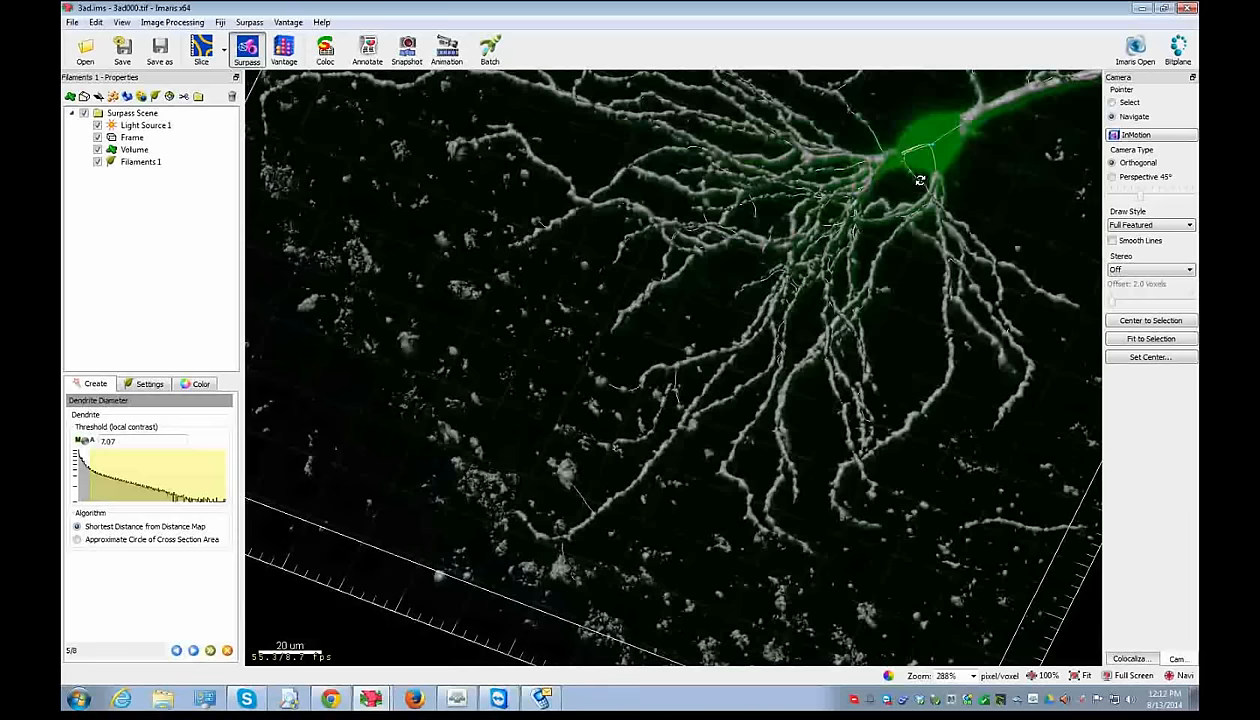
pyautogui.moveTo(994, 169); pyautogui.dragTo(909, 264)
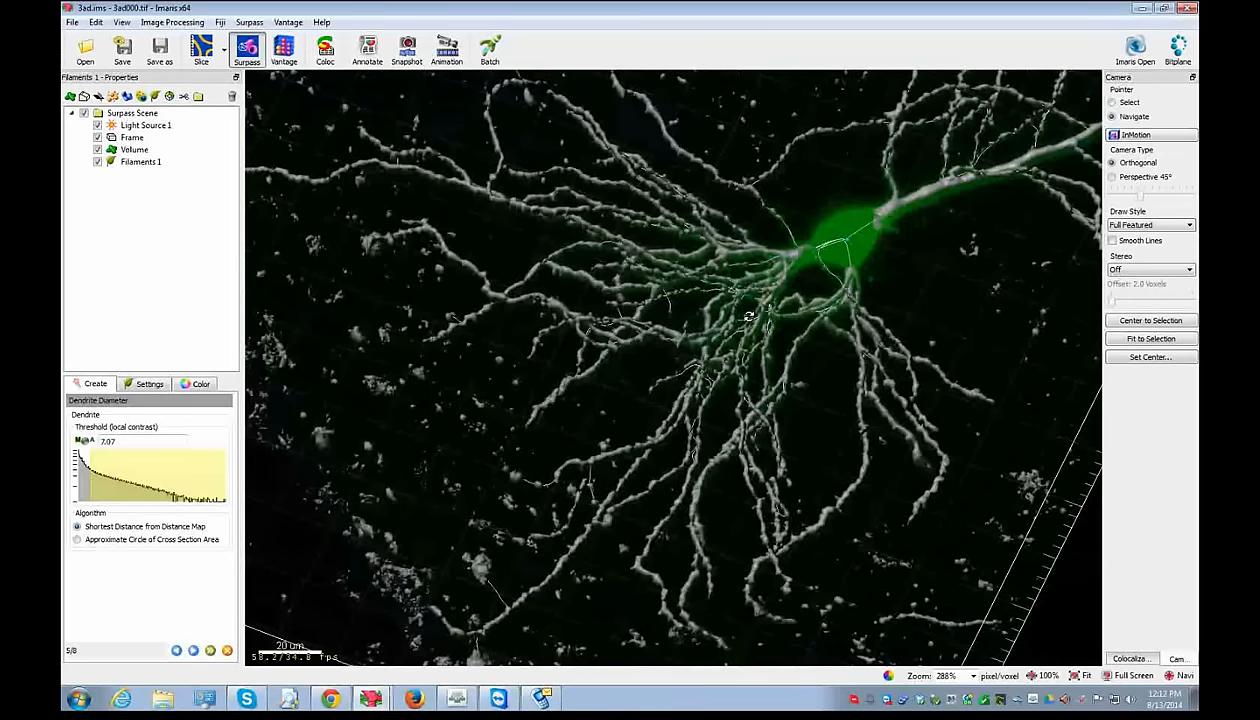
pyautogui.click(84, 481)
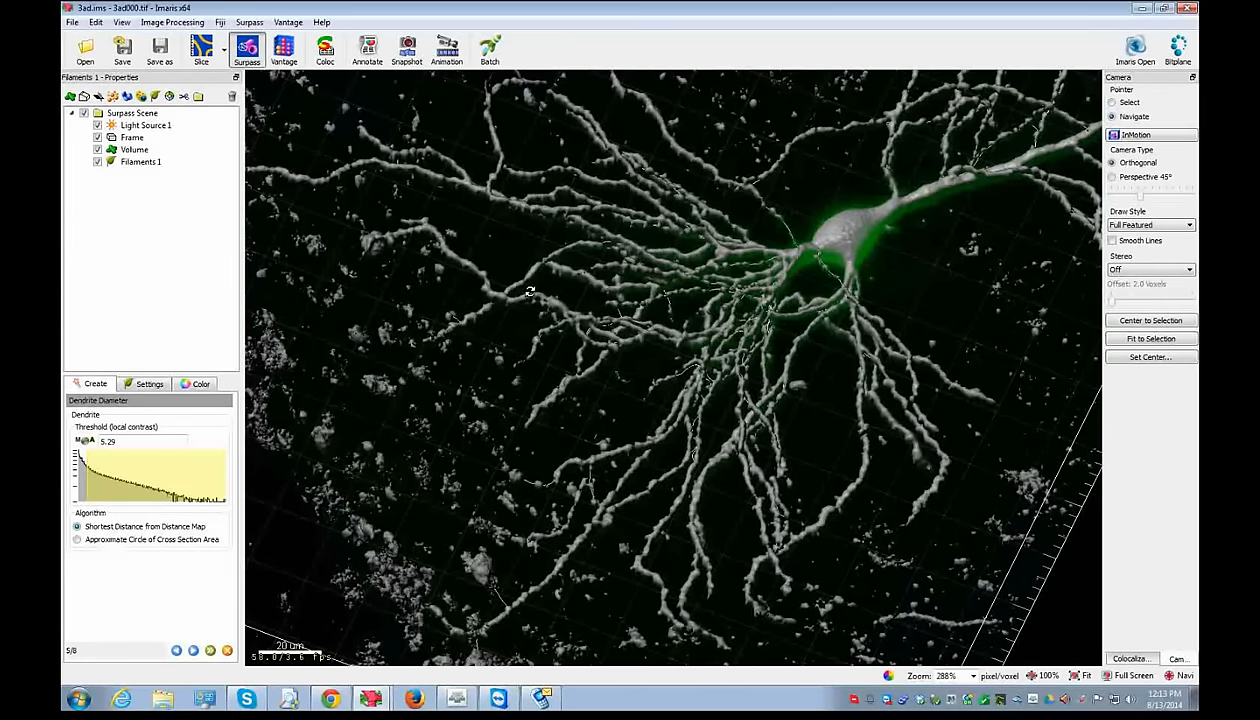
pyautogui.moveTo(203, 464); pyautogui.dragTo(187, 478)
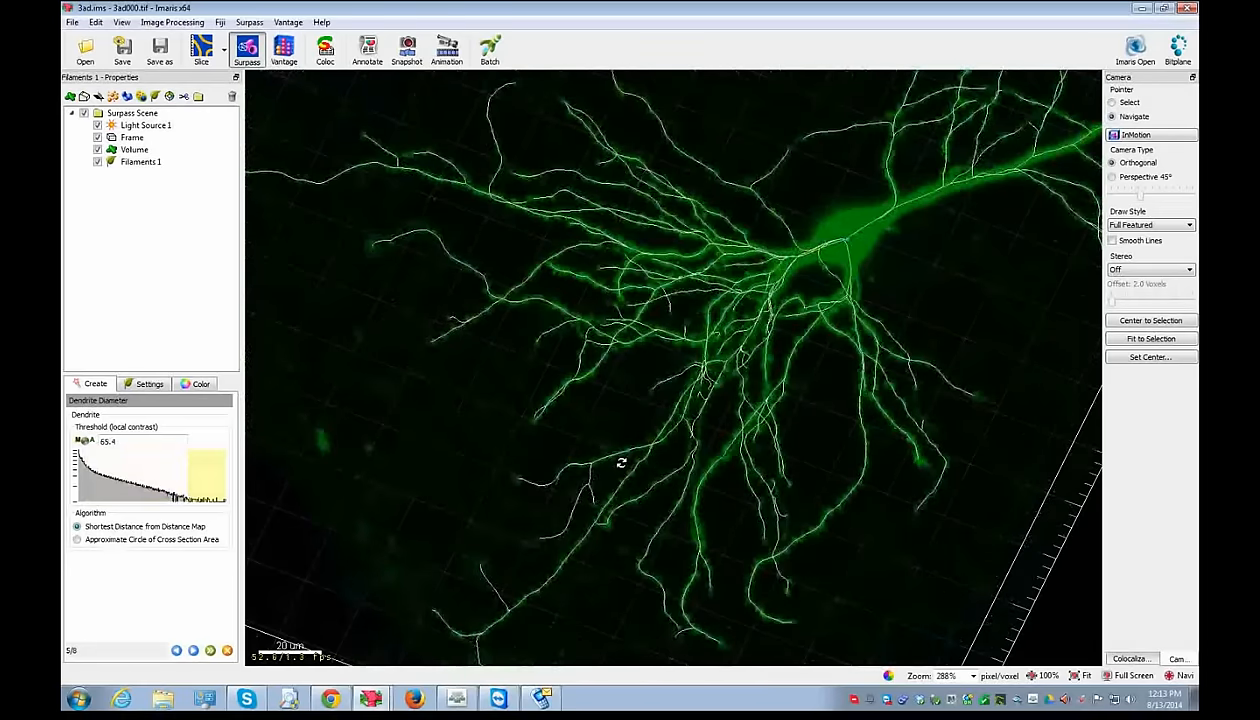
pyautogui.moveTo(130, 480); pyautogui.dragTo(84, 447)
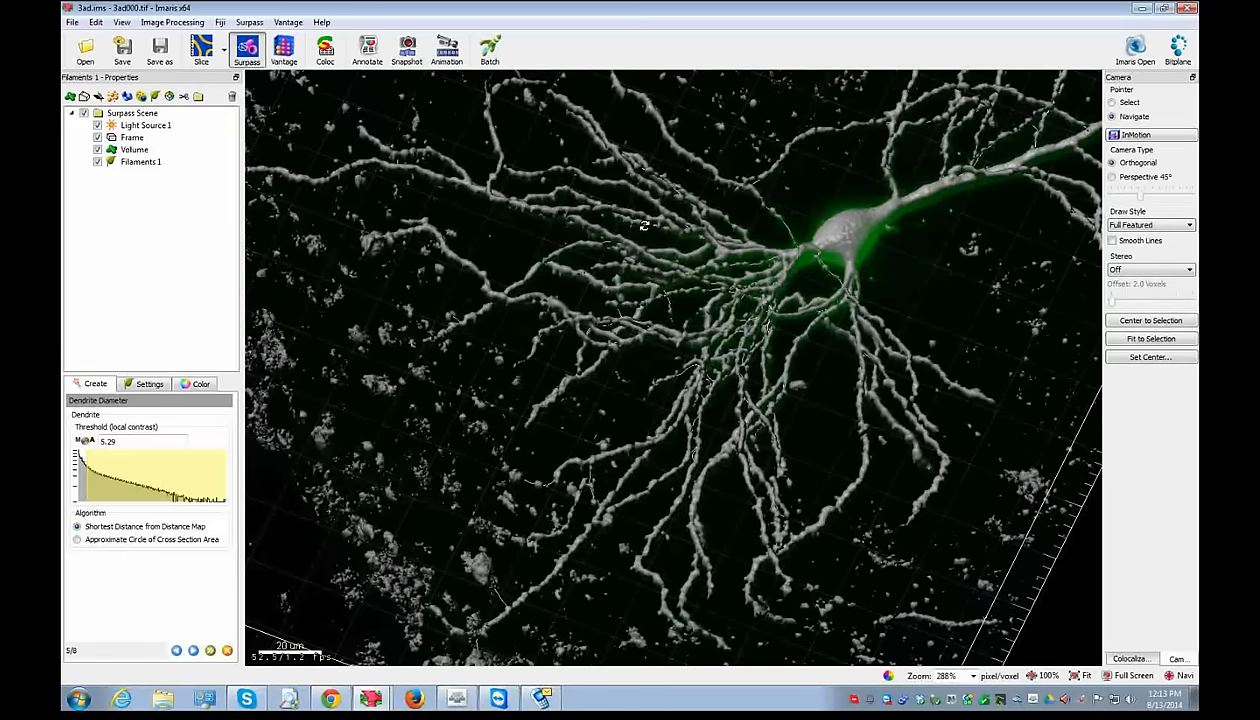
pyautogui.click(124, 540)
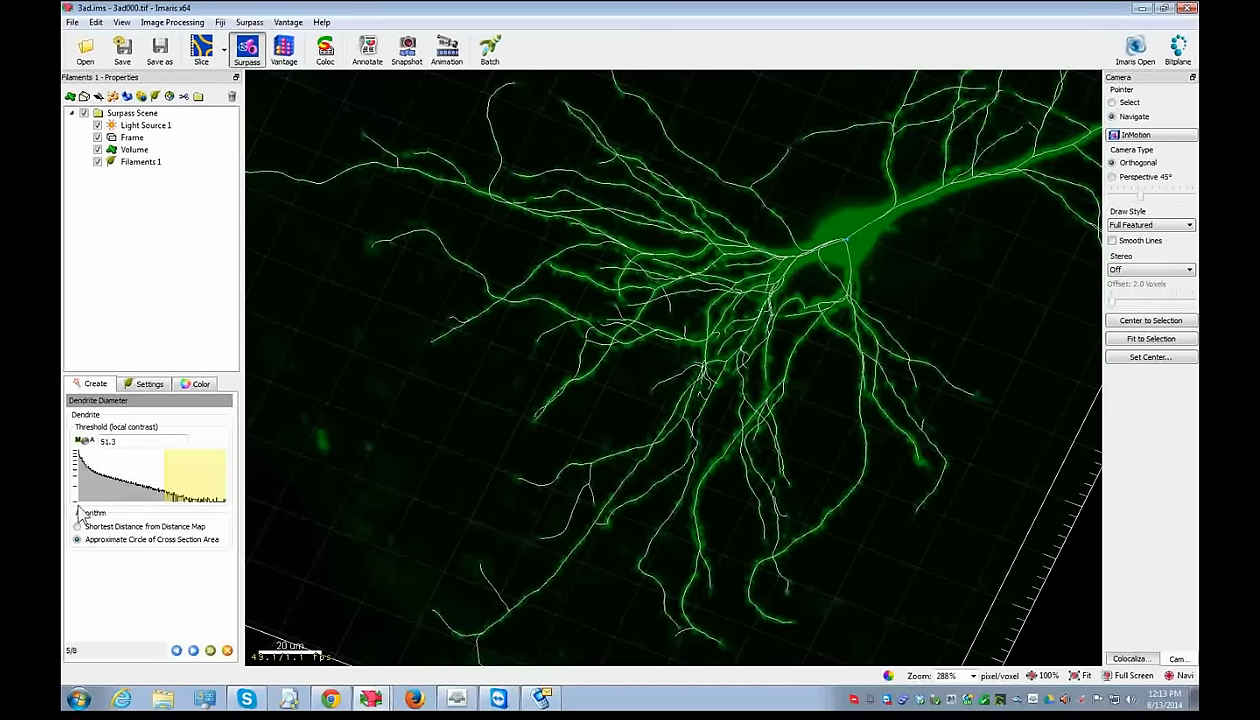
# - Set the dendrite diameter threshold to 5.29 and calculate the dendrite diameters
pyautogui.click(80, 442)
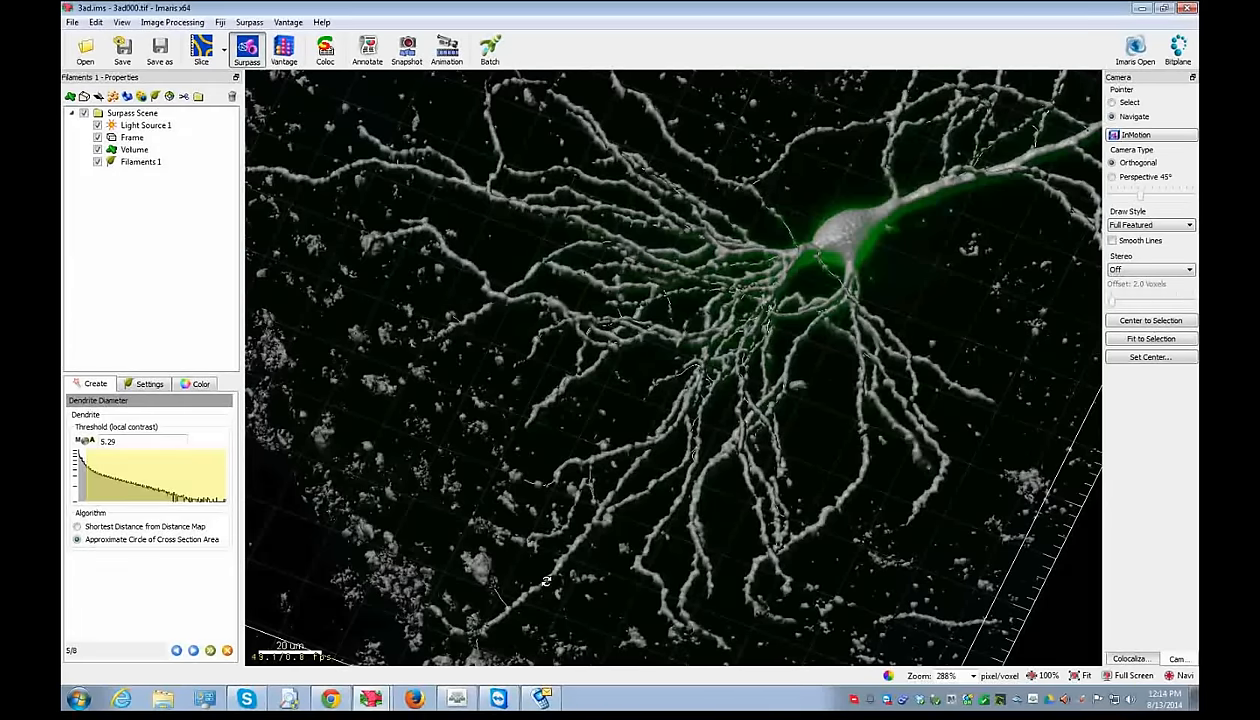
pyautogui.click(193, 651)
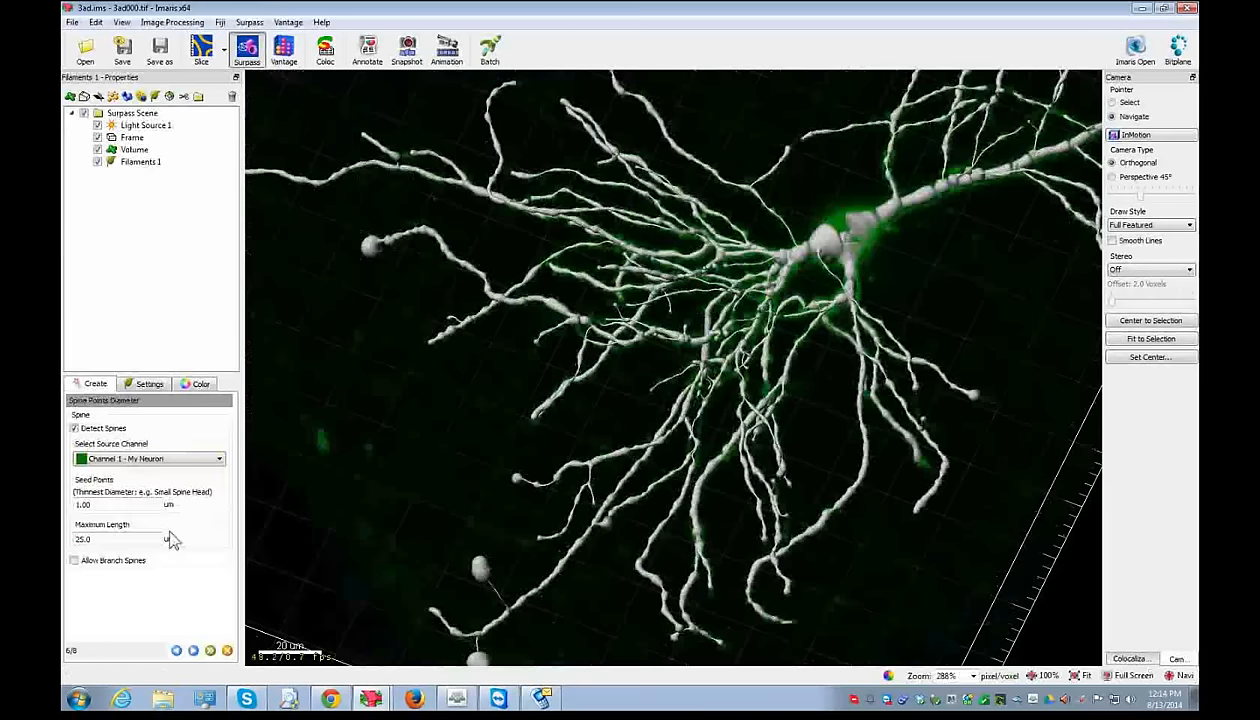
# - Enter a 0.500 µm thinnest spine diameter and 5 µm maximum spine length, then continue to classification
pyautogui.moveTo(803, 330); pyautogui.dragTo(775, 318)
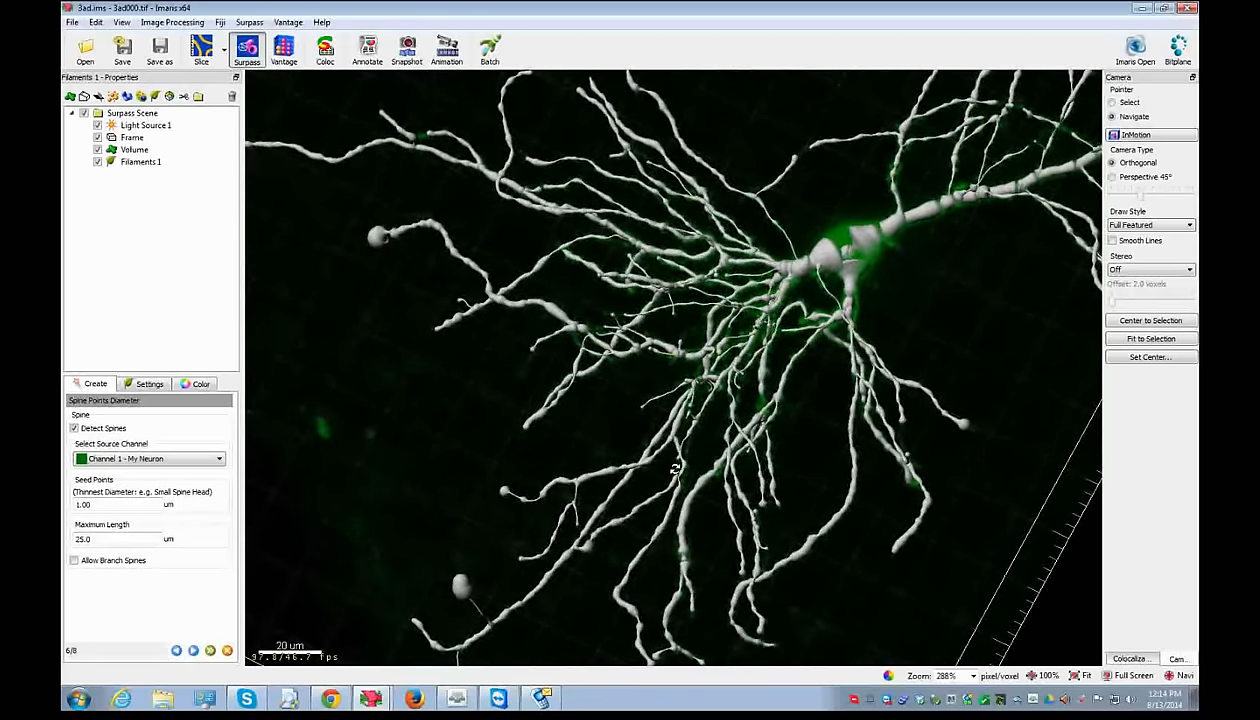
pyautogui.moveTo(675, 469); pyautogui.dragTo(672, 475)
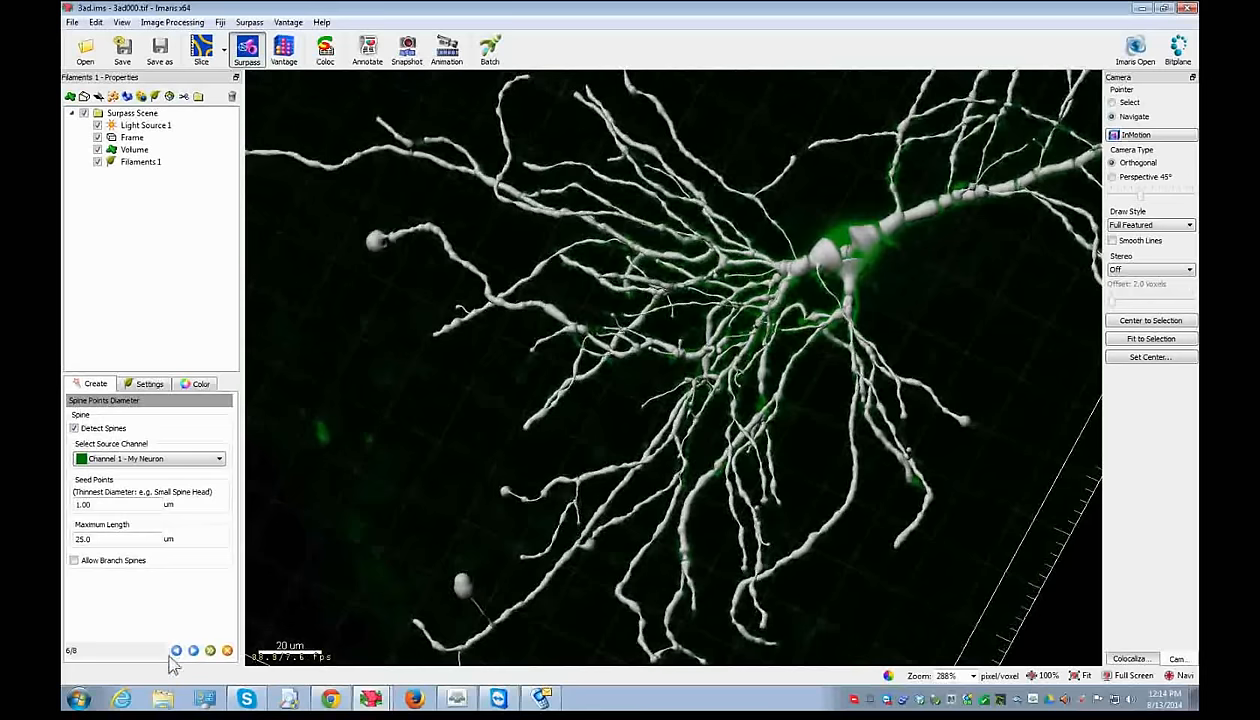
pyautogui.moveTo(580, 439); pyautogui.dragTo(613, 416)
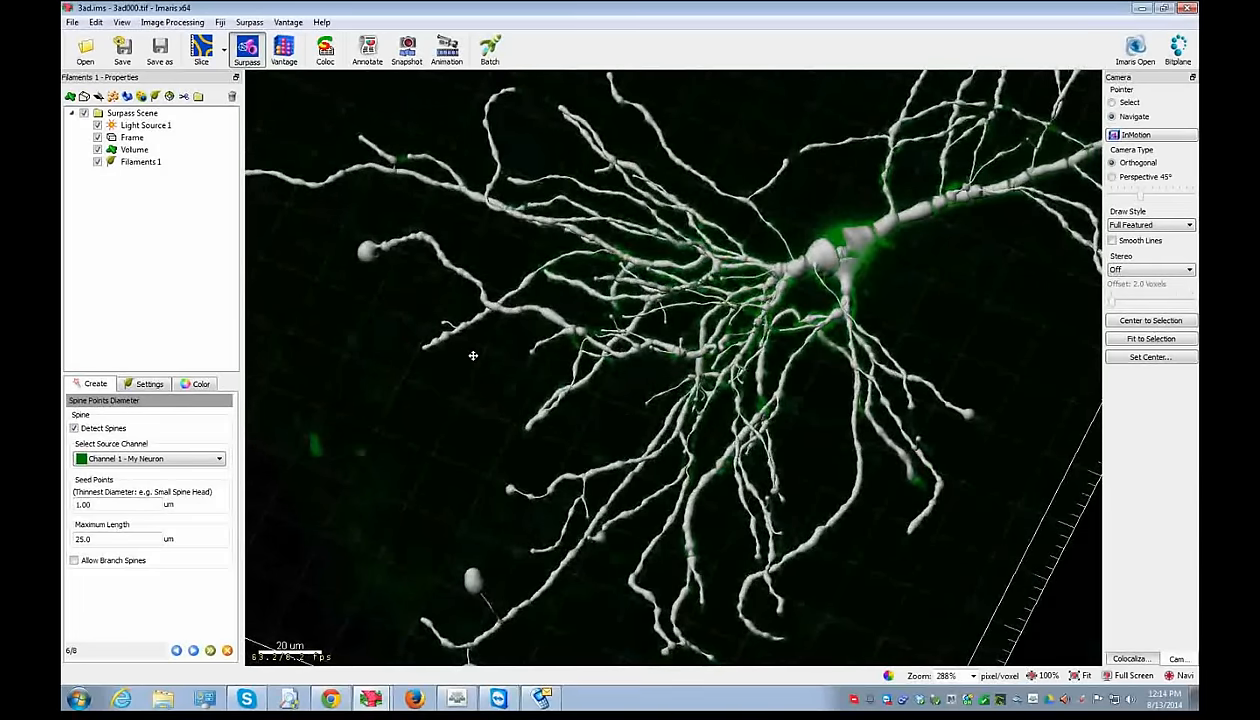
pyautogui.moveTo(466, 353); pyautogui.dragTo(487, 288)
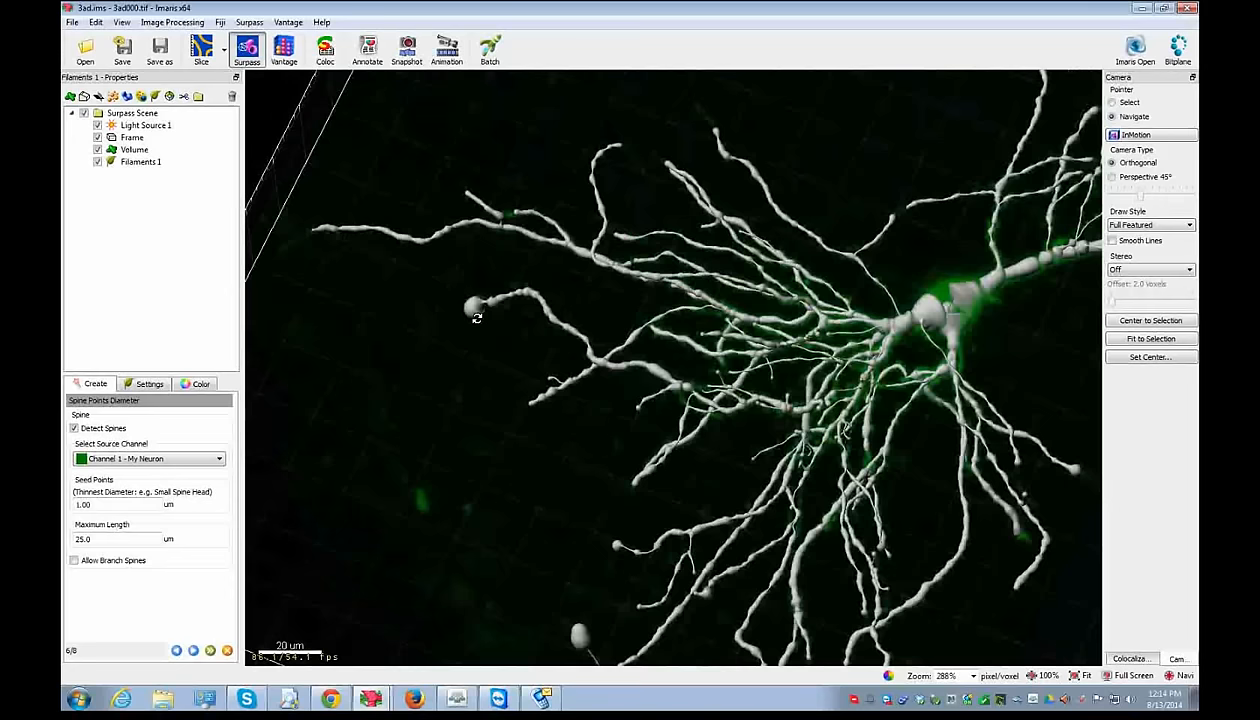
pyautogui.moveTo(590, 562); pyautogui.dragTo(544, 436)
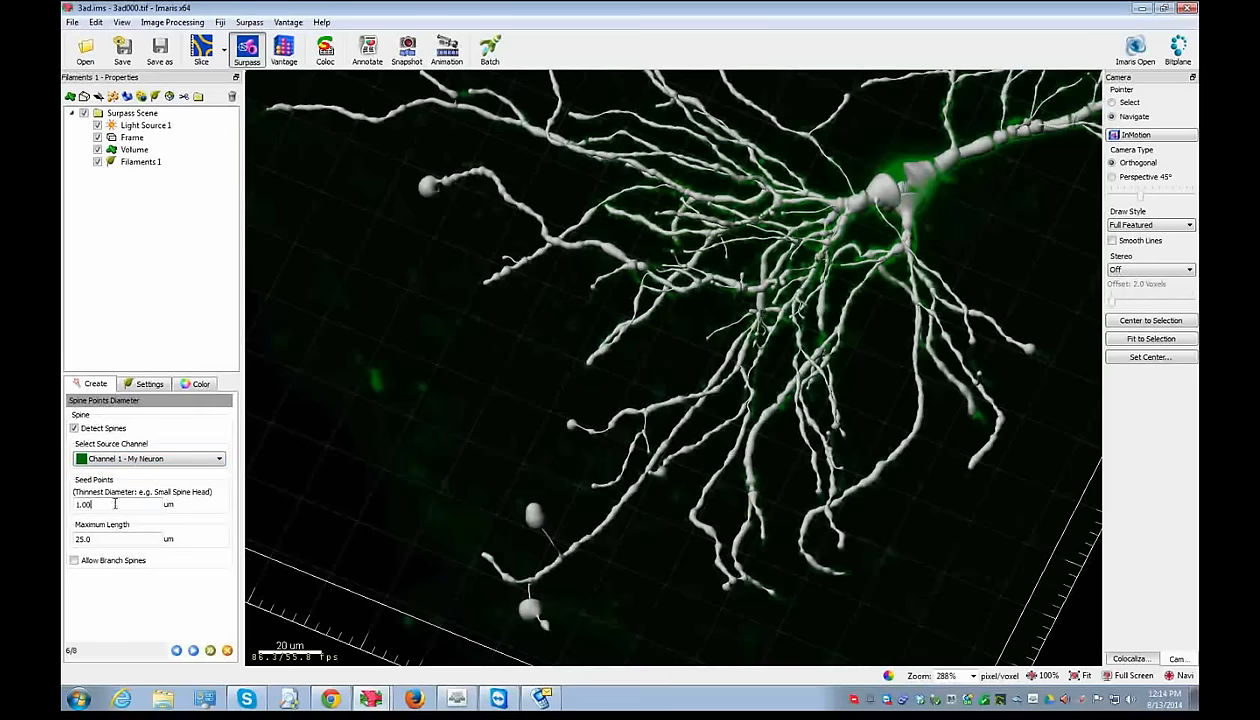
pyautogui.doubleClick(85, 505)
pyautogui.press('BackSpace')
pyautogui.write('0')
pyautogui.press('Tab')
pyautogui.write('5')
pyautogui.click(193, 651)
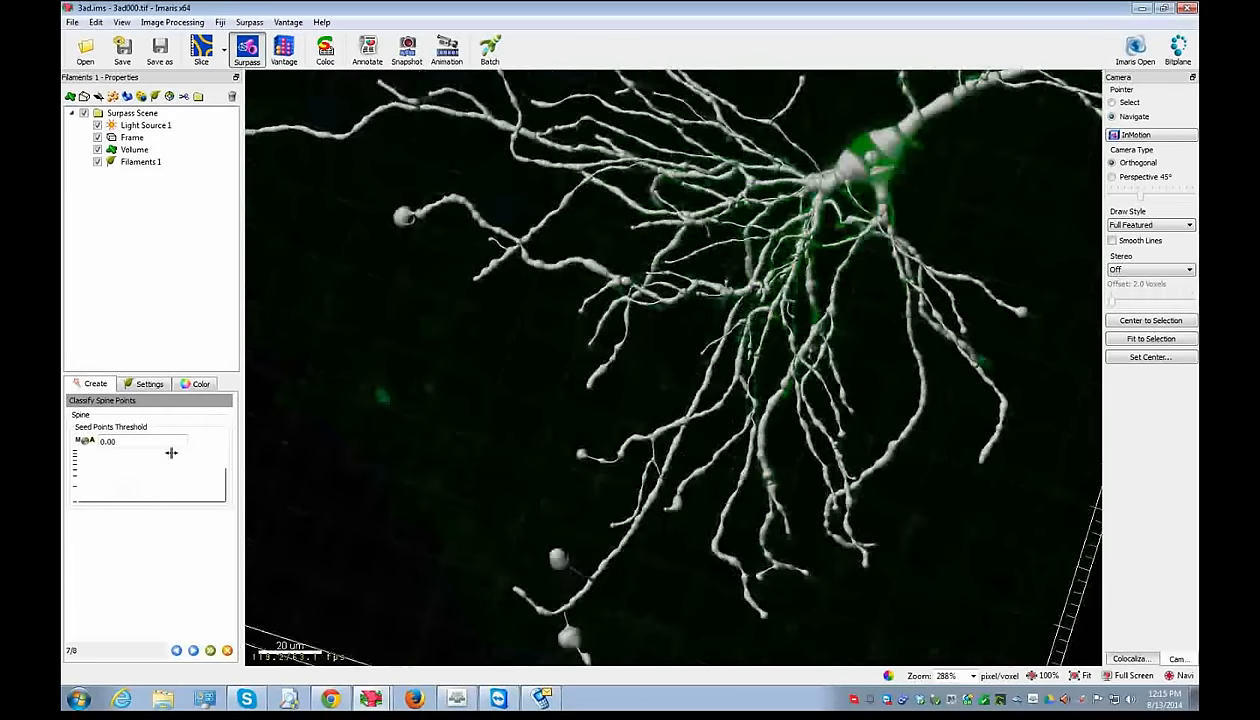
# - Return to the spine diameter settings and check the voxel size in Image Properties
pyautogui.click(176, 651)
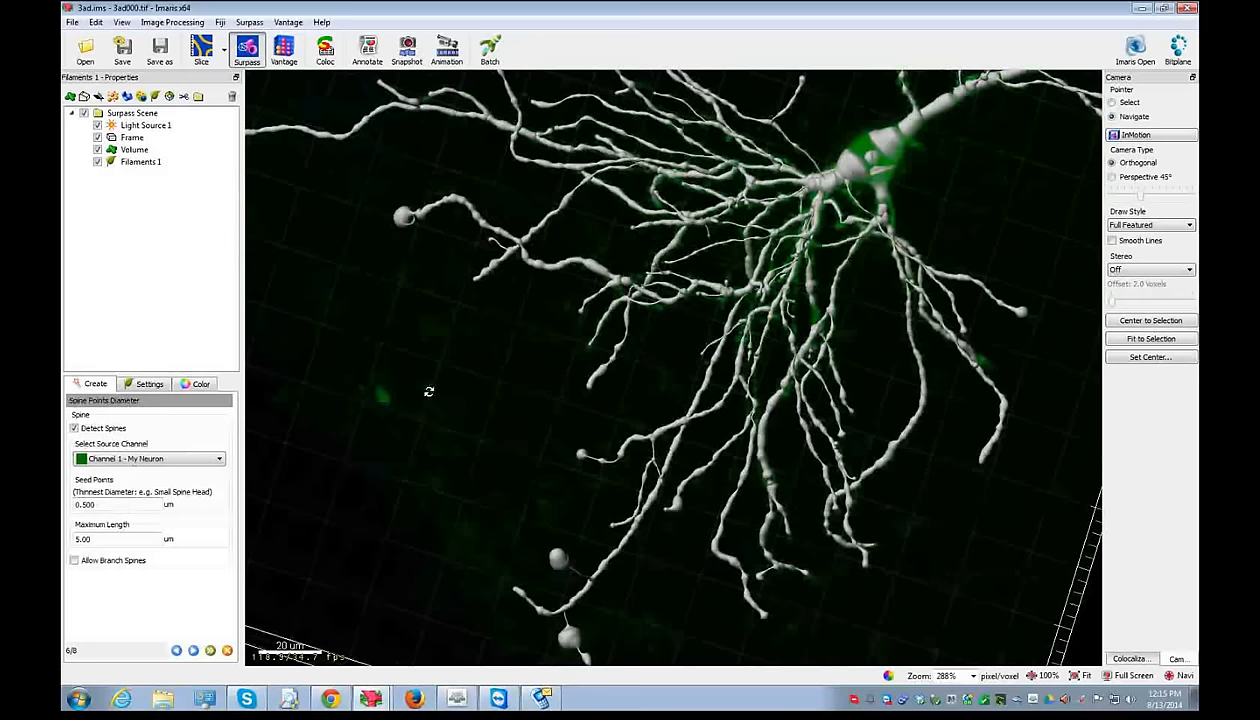
pyautogui.hotkey('ctrl', 'i')
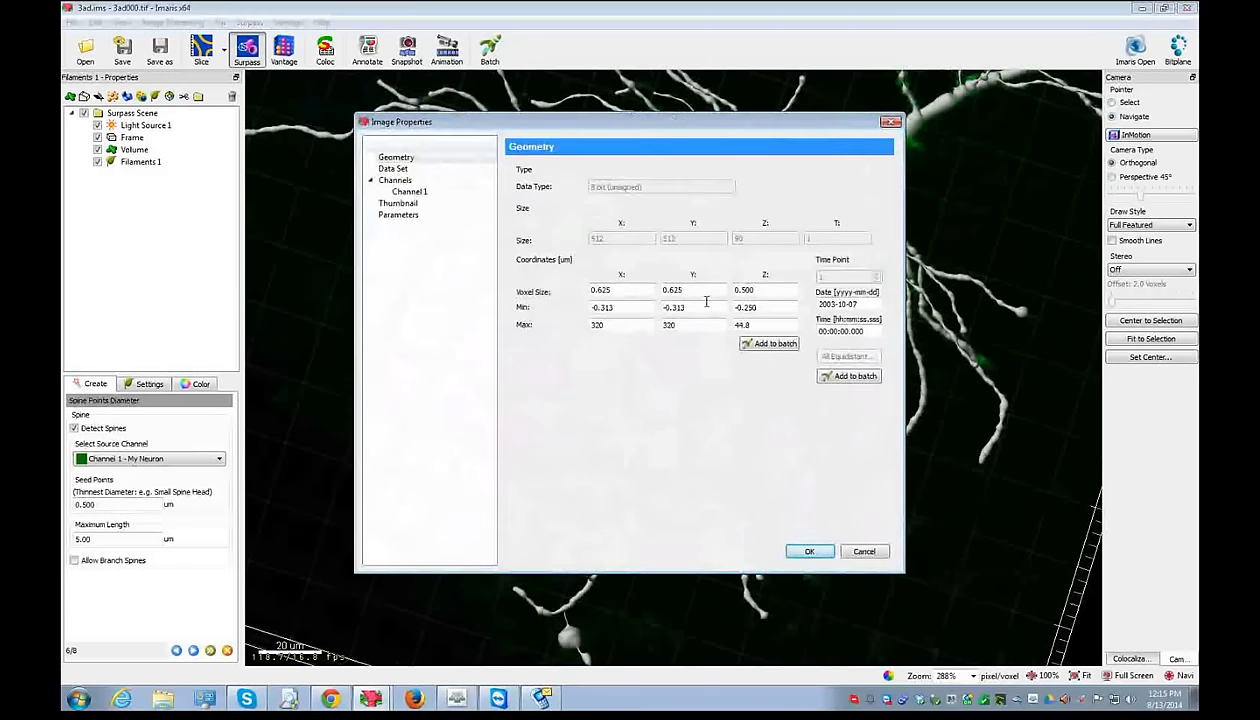
pyautogui.click(862, 551)
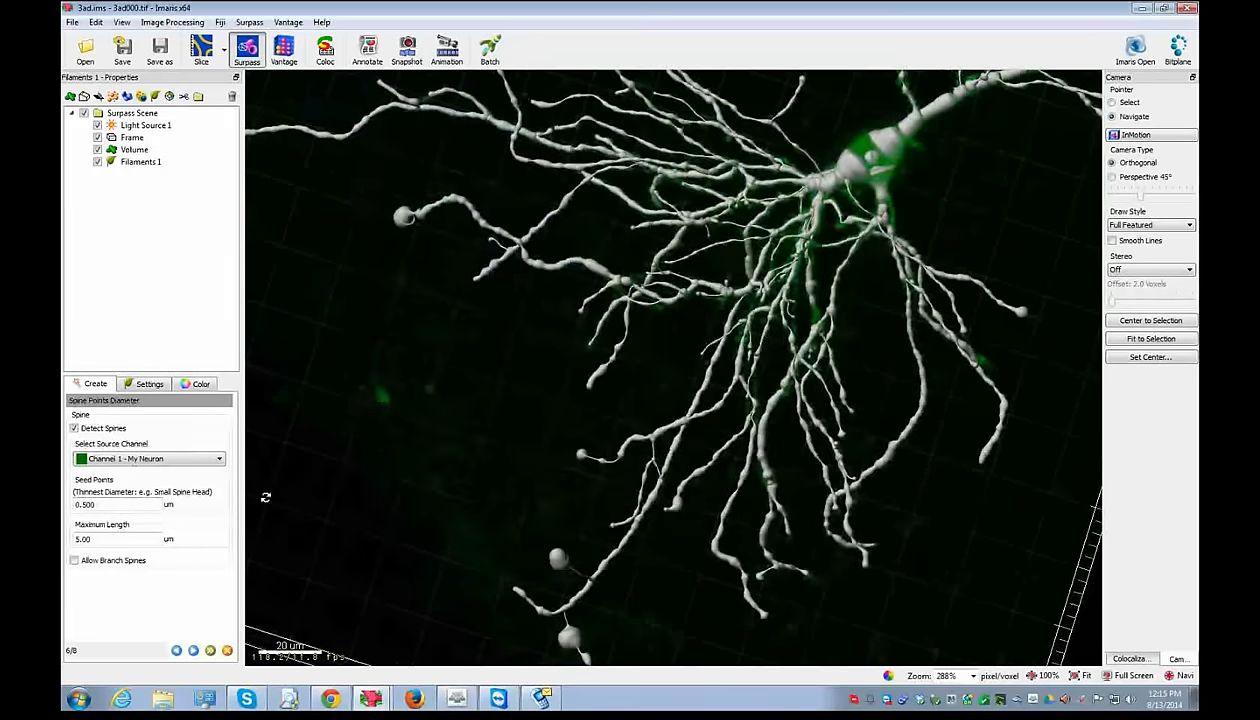
# - Measure a short distance on a neurite in the 2D Slice view
pyautogui.click(201, 48)
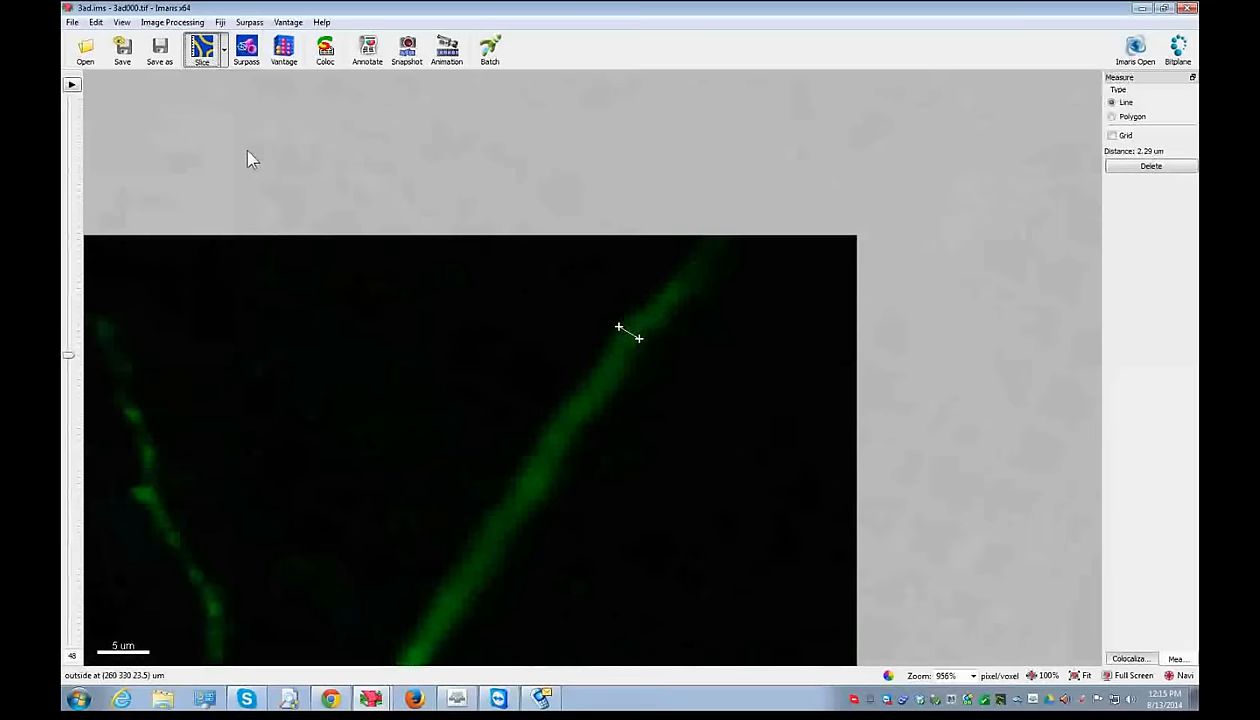
pyautogui.moveTo(296, 640); pyautogui.dragTo(546, 444, button='right')
pyautogui.scroll(7, 640, 447)
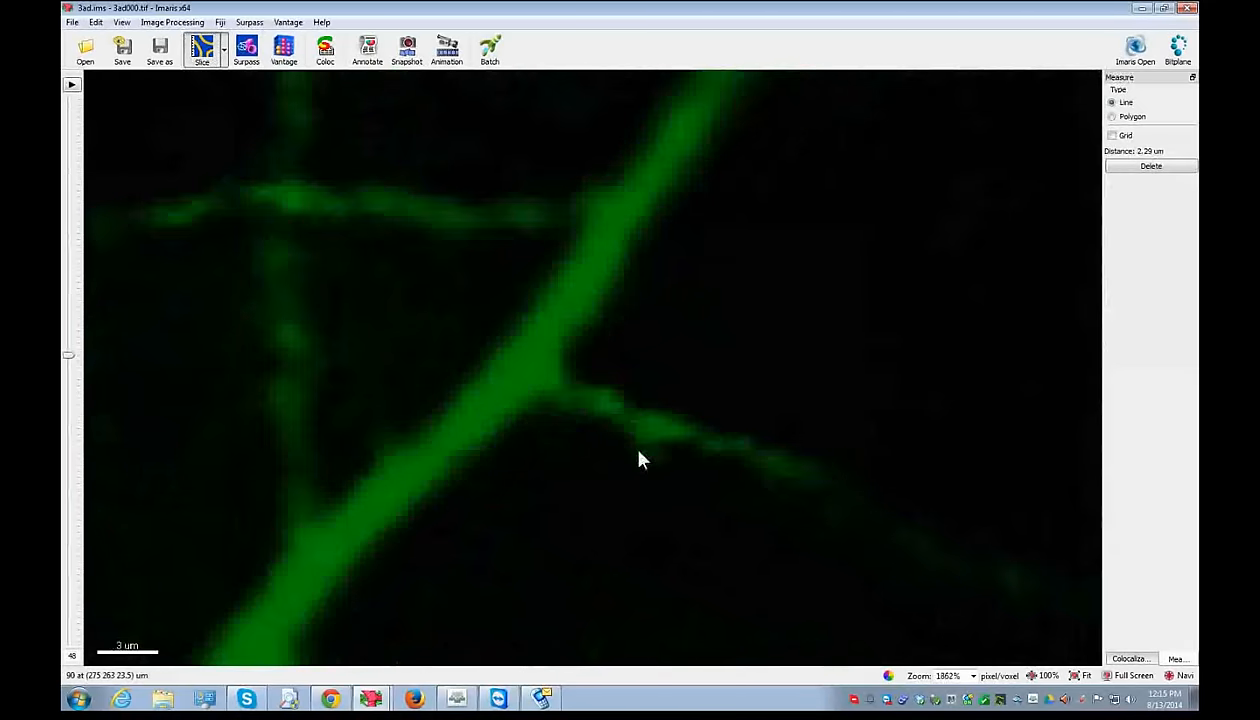
pyautogui.click(660, 456)
pyautogui.click(246, 48)
# - Set the spine seed point diameter back to 1.00 µm
pyautogui.moveTo(104, 505); pyautogui.dragTo(66, 490)
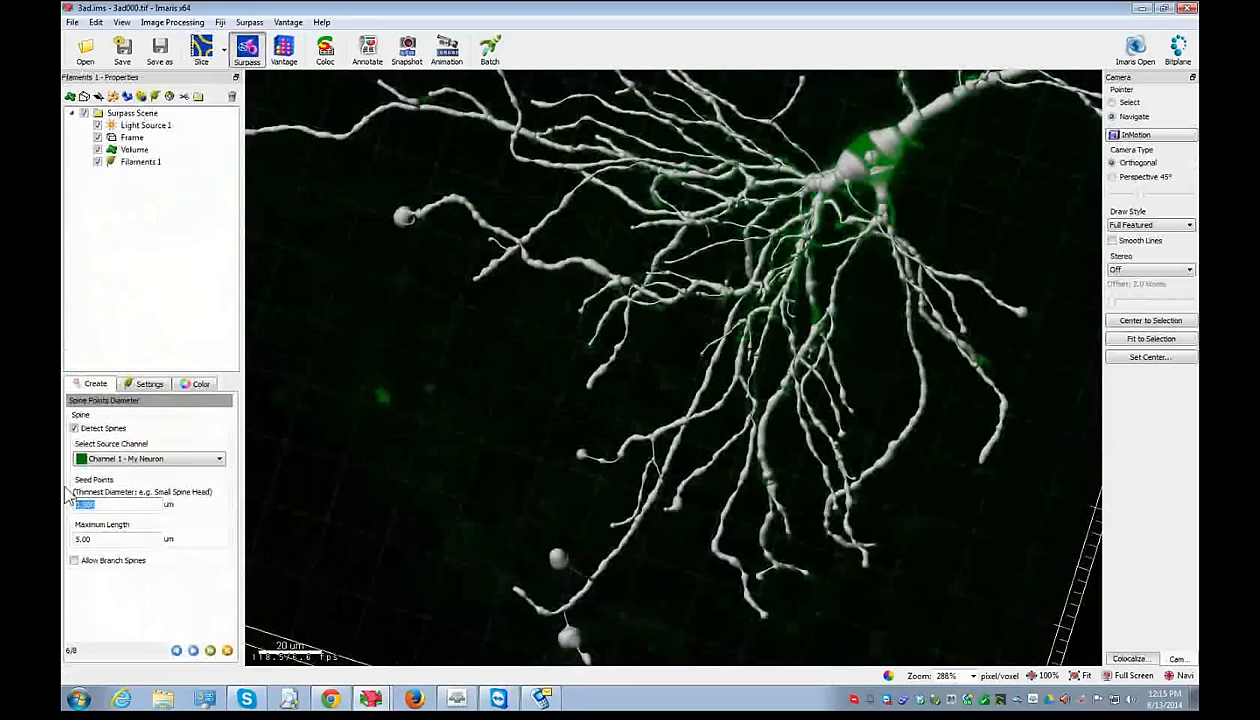
pyautogui.write('1')
pyautogui.moveTo(677, 279); pyautogui.dragTo(683, 318)
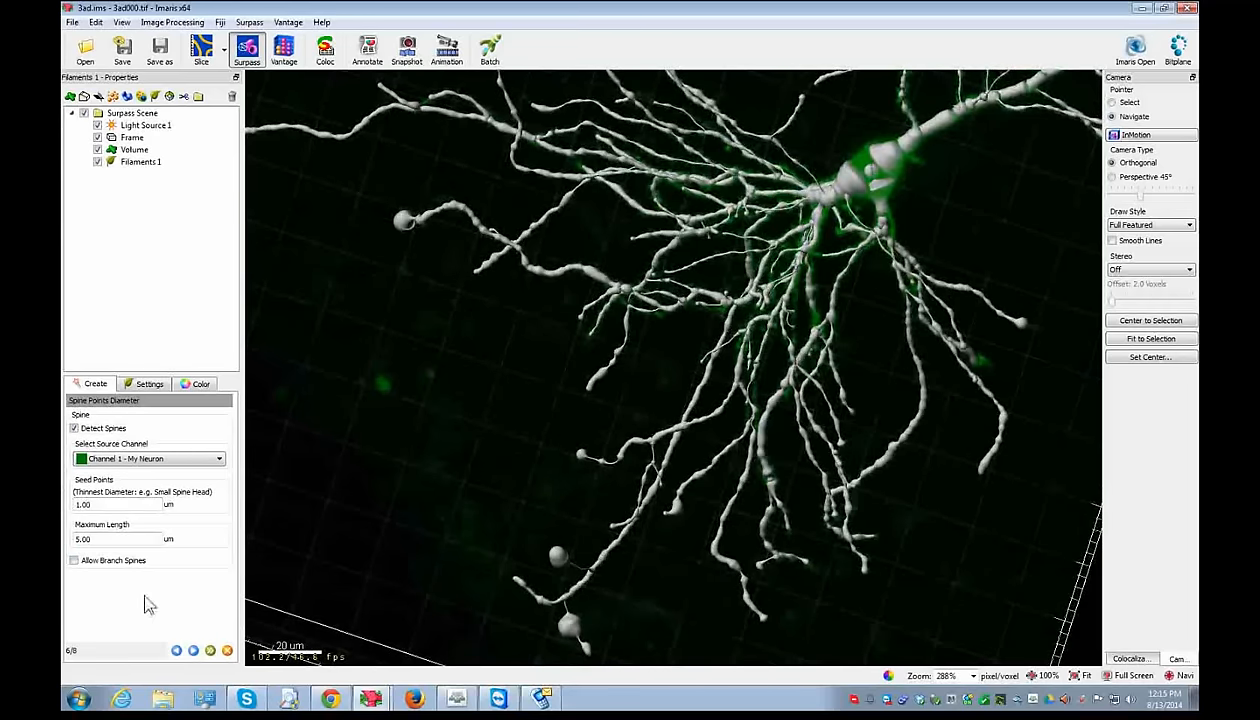
# - Compute spine seed points, set their threshold to 46.3, and run spine detection
pyautogui.click(193, 651)
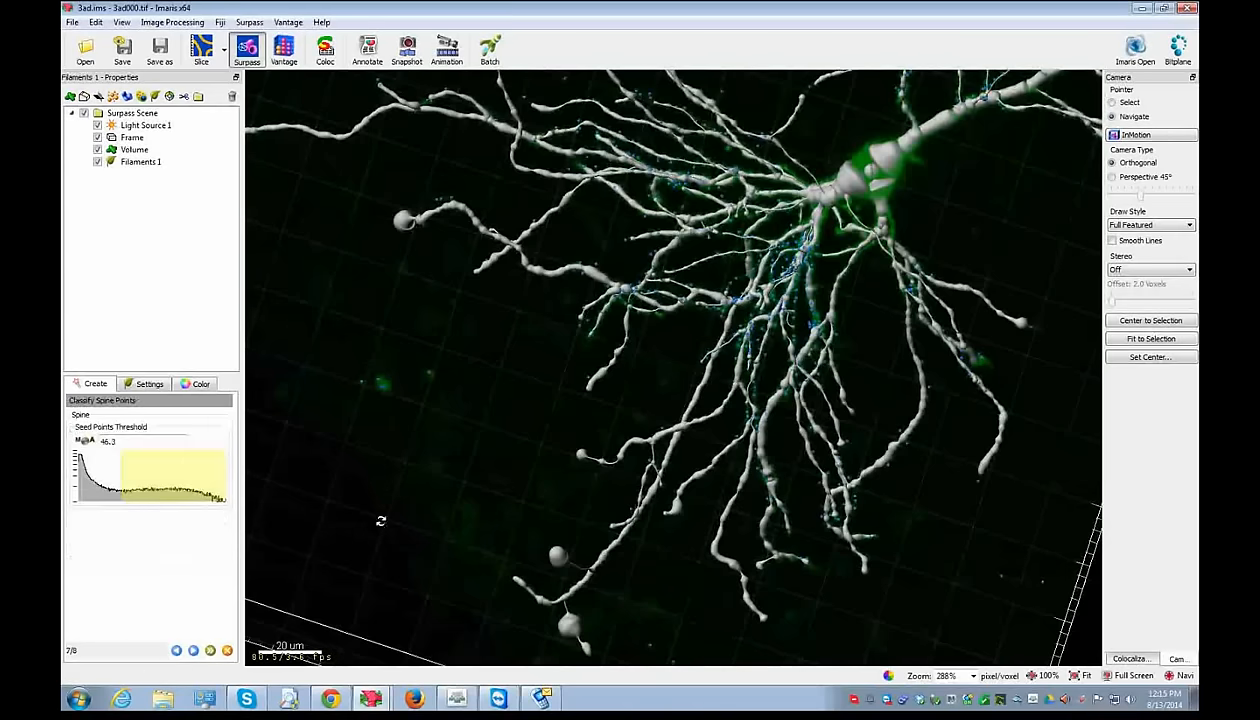
pyautogui.moveTo(121, 488); pyautogui.dragTo(128, 488)
pyautogui.click(177, 471)
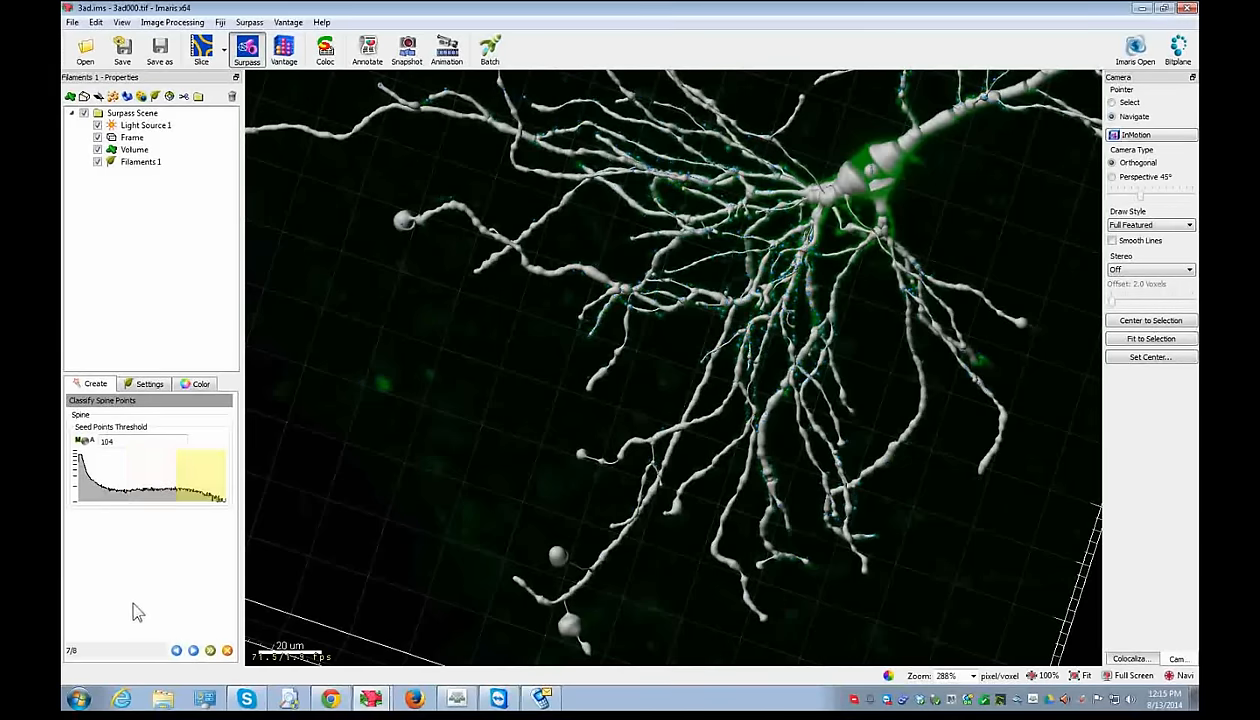
pyautogui.click(117, 470)
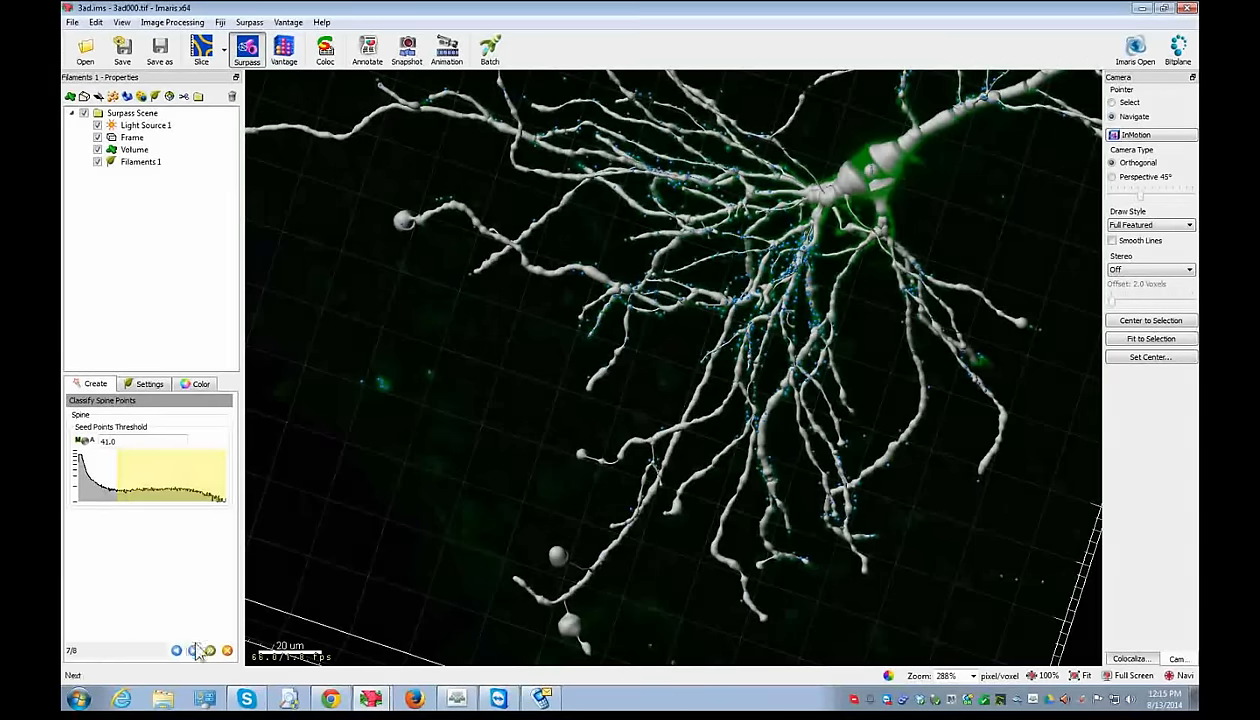
pyautogui.click(89, 441)
pyautogui.click(193, 650)
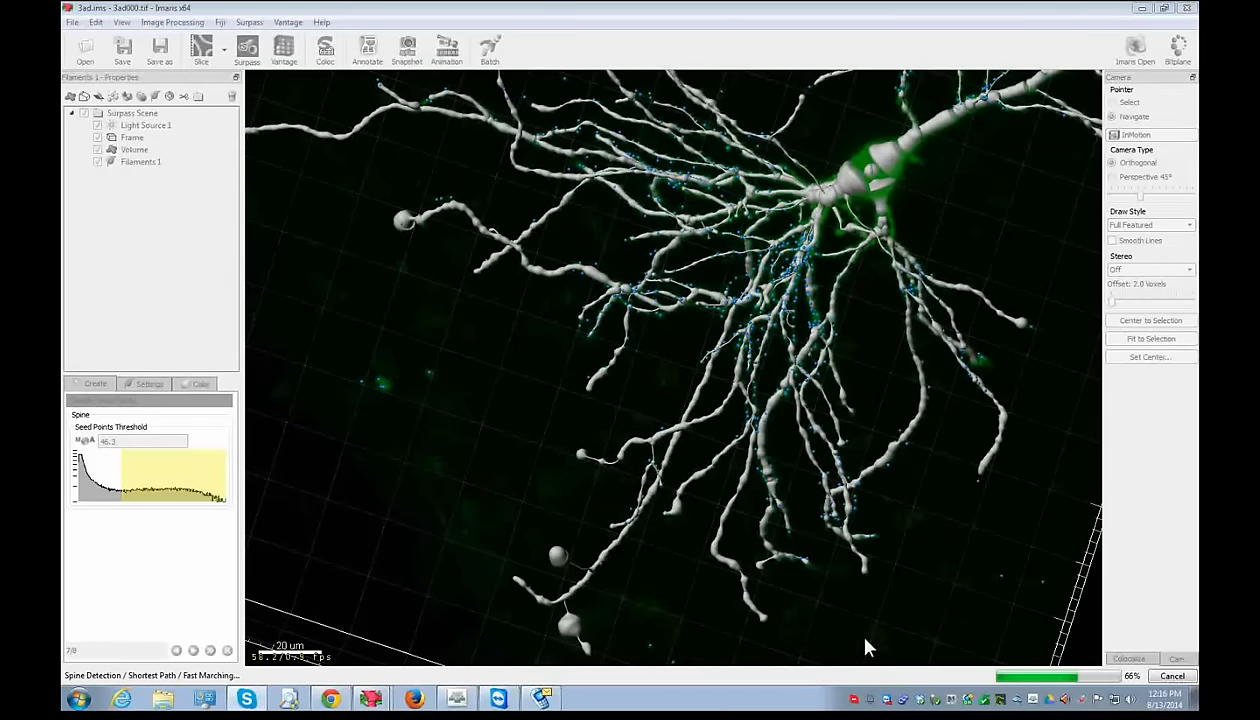
# - Switch to the PtK2Cell dataset, move the display adjustment panel aside, and inspect the volume
pyautogui.moveTo(372, 697)
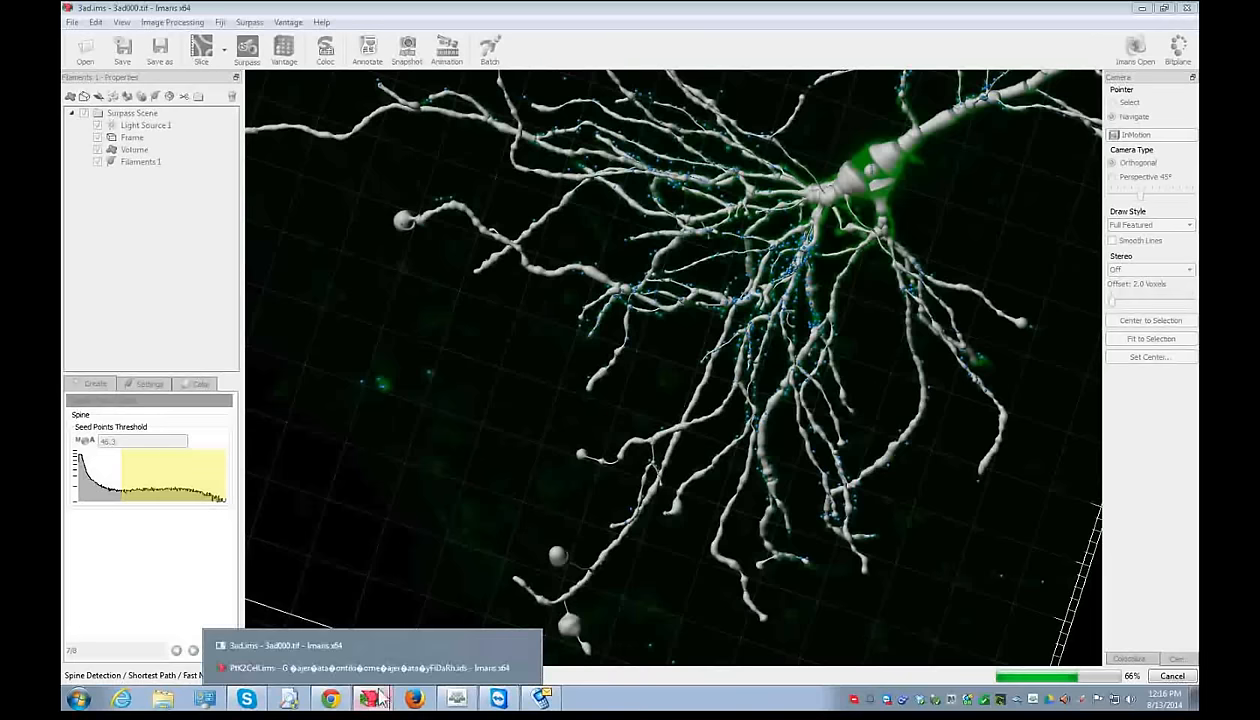
pyautogui.click(345, 668)
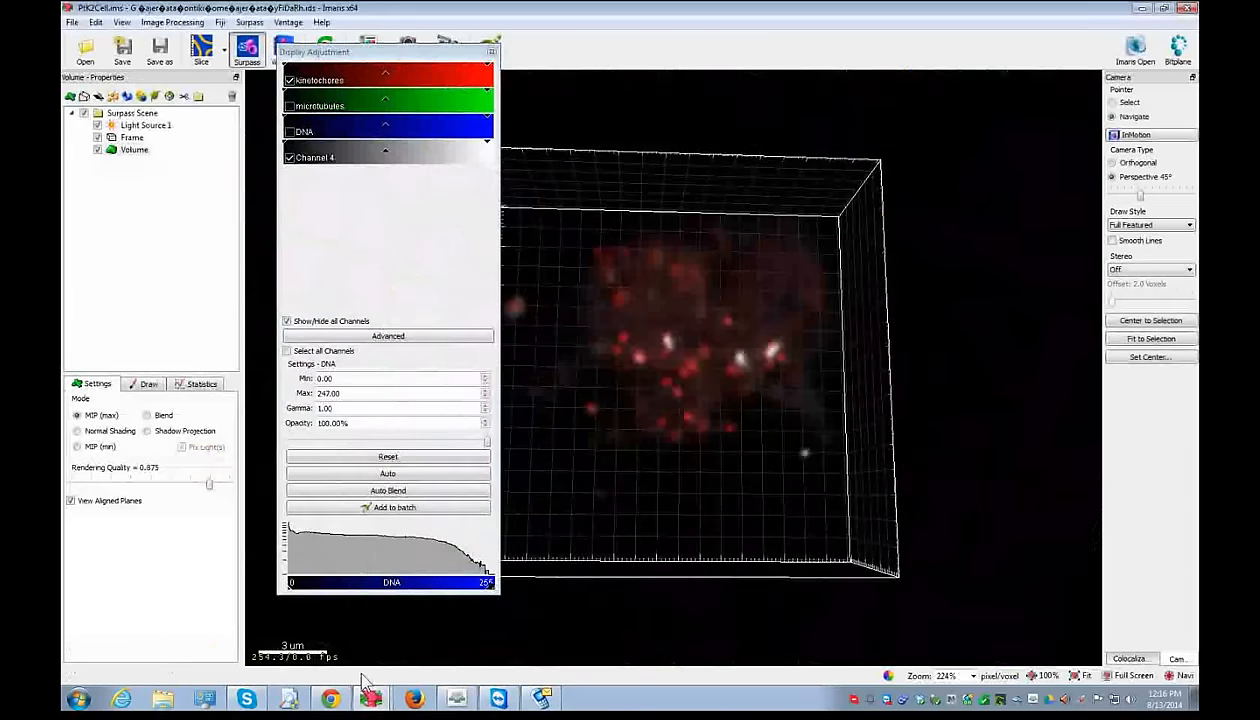
pyautogui.moveTo(408, 60); pyautogui.dragTo(1057, 129)
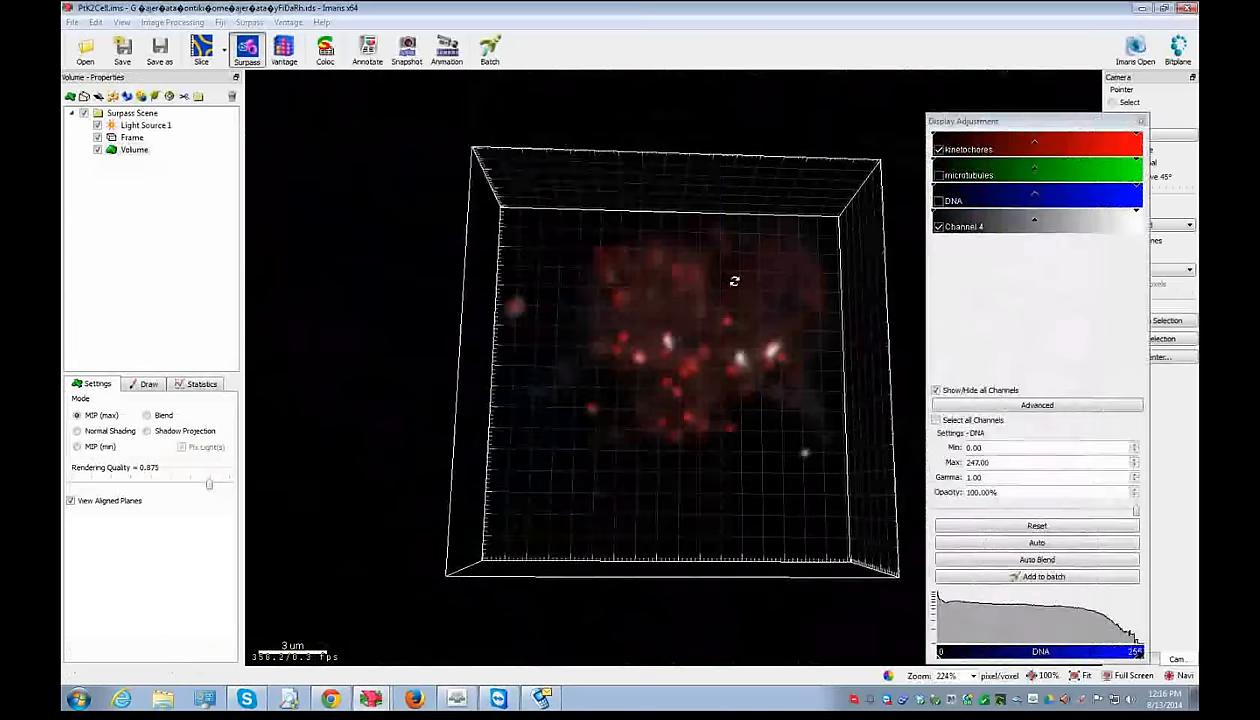
pyautogui.moveTo(734, 281); pyautogui.dragTo(562, 346)
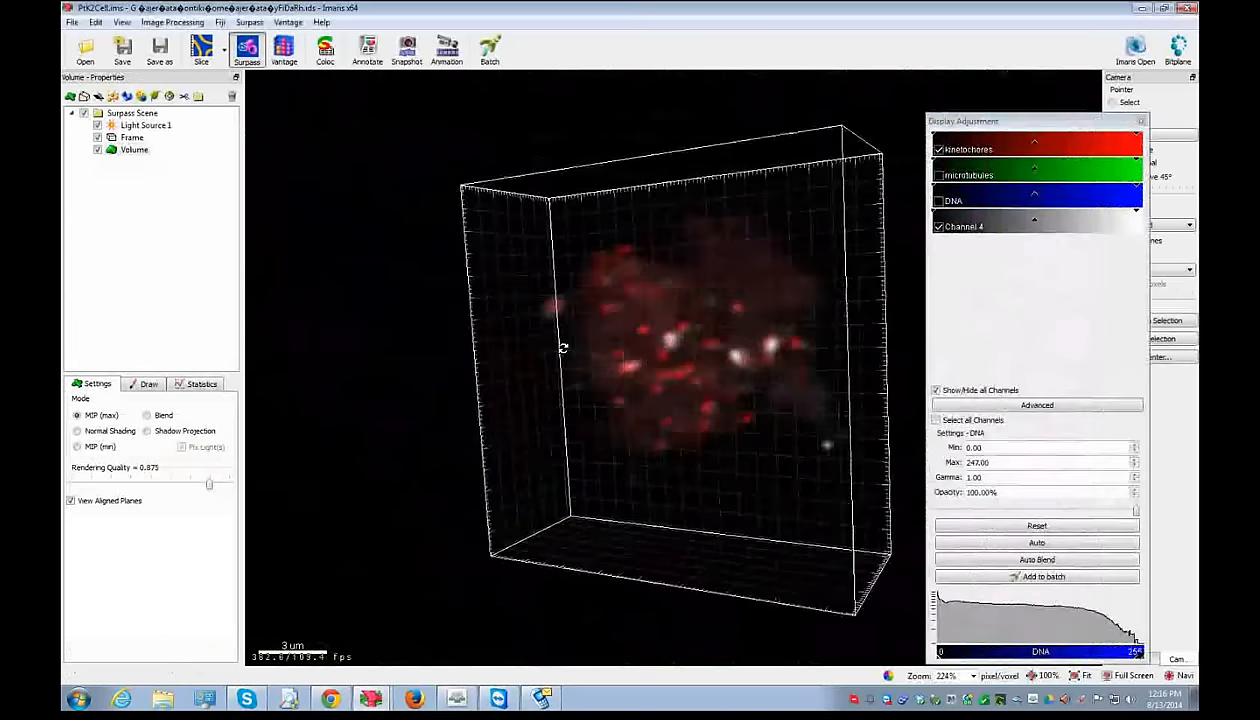
pyautogui.click(939, 150)
pyautogui.click(939, 150)
pyautogui.moveTo(754, 337); pyautogui.dragTo(680, 364)
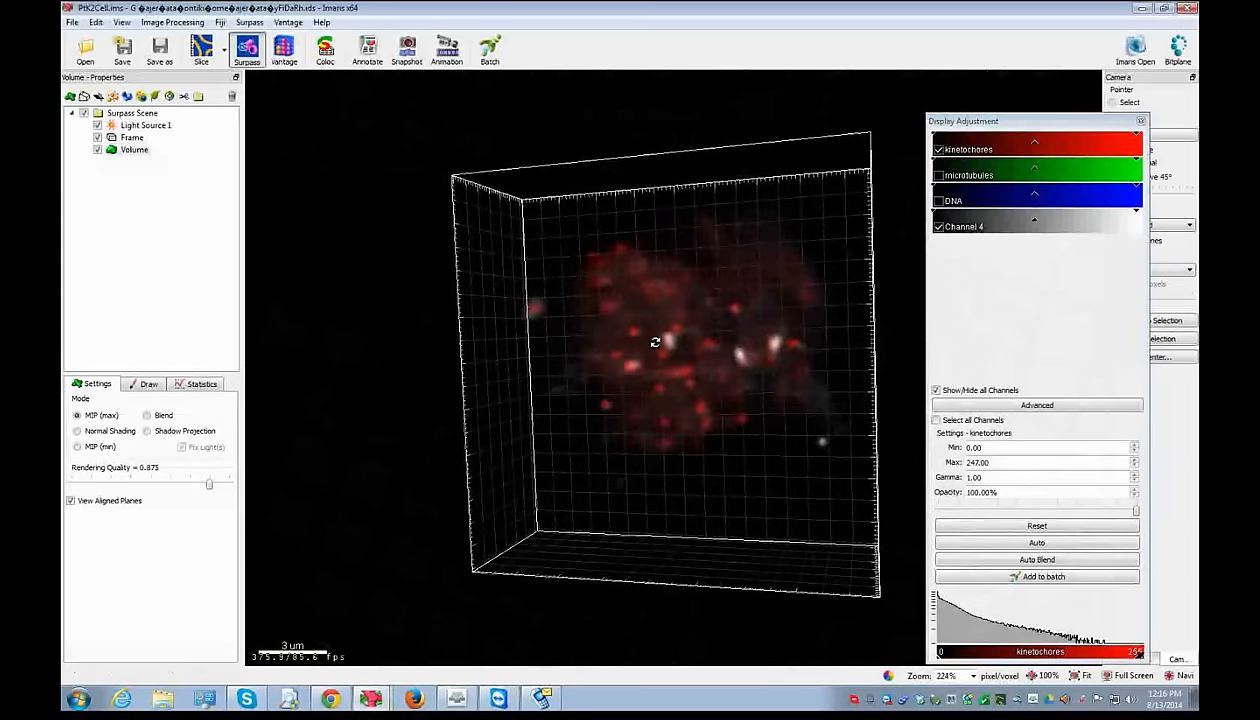
pyautogui.moveTo(636, 375); pyautogui.dragTo(666, 345)
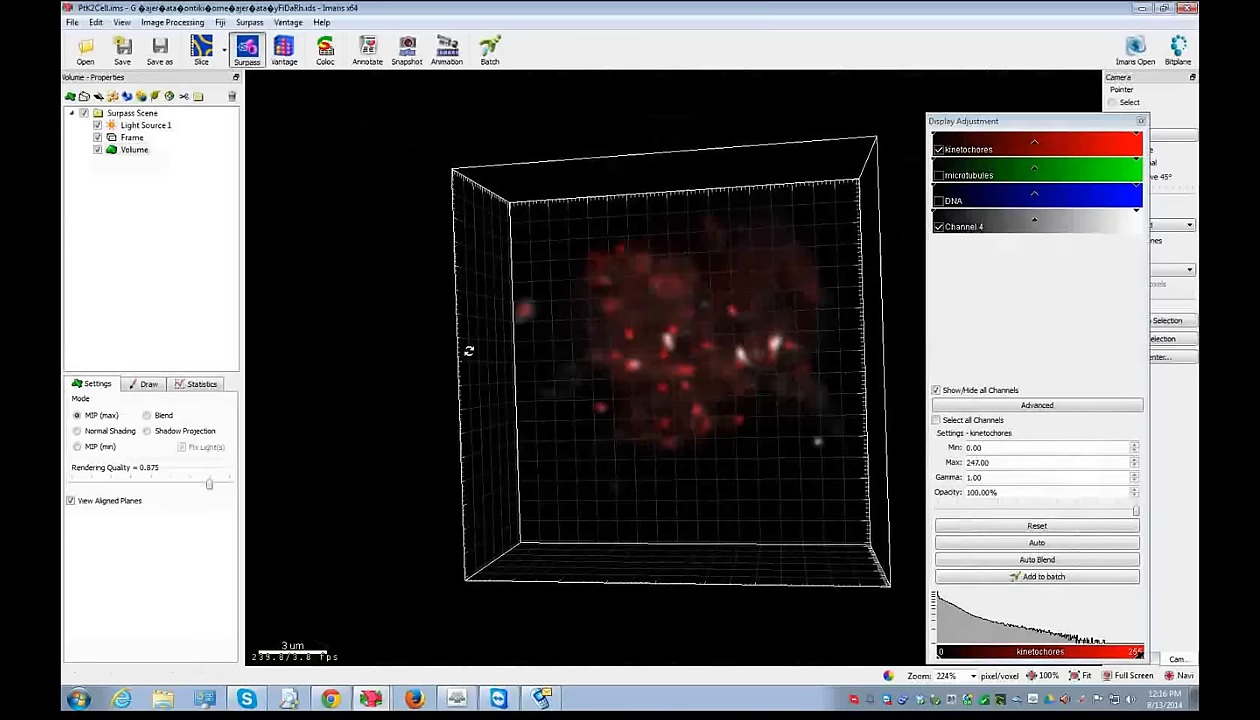
# - Add a new Spots object using Channel 4 as the source channel
pyautogui.click(113, 96)
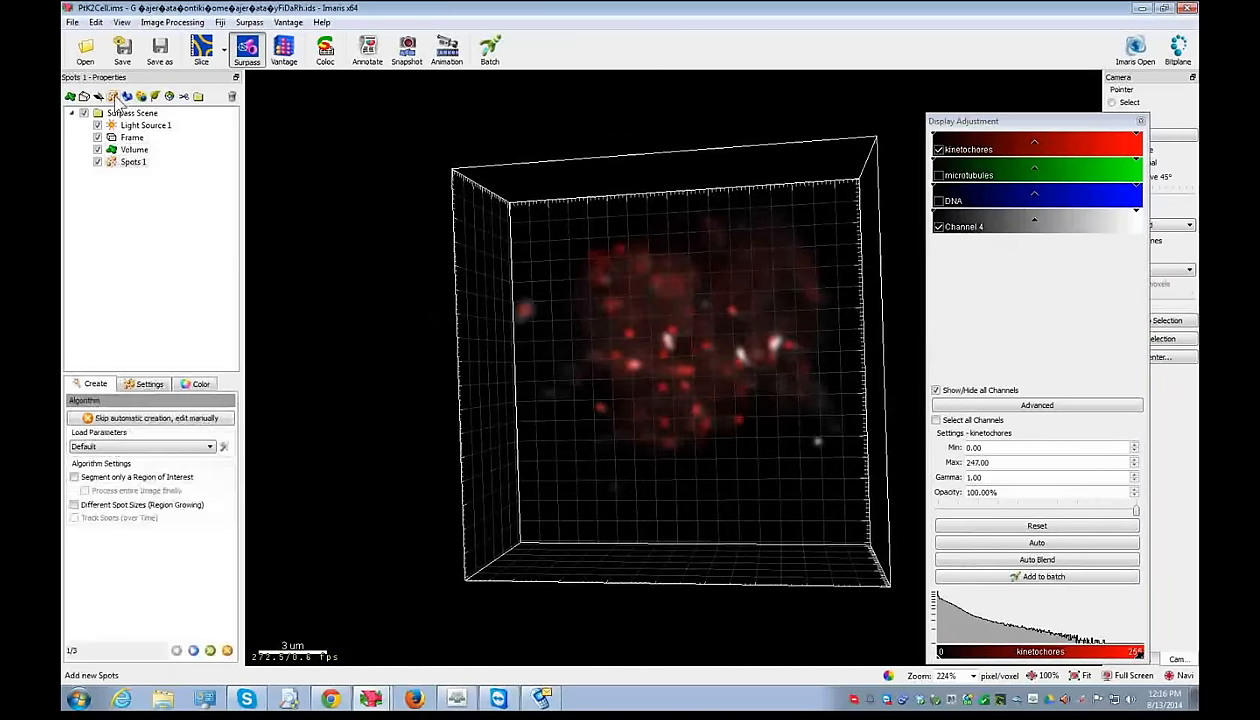
pyautogui.click(194, 652)
pyautogui.click(130, 430)
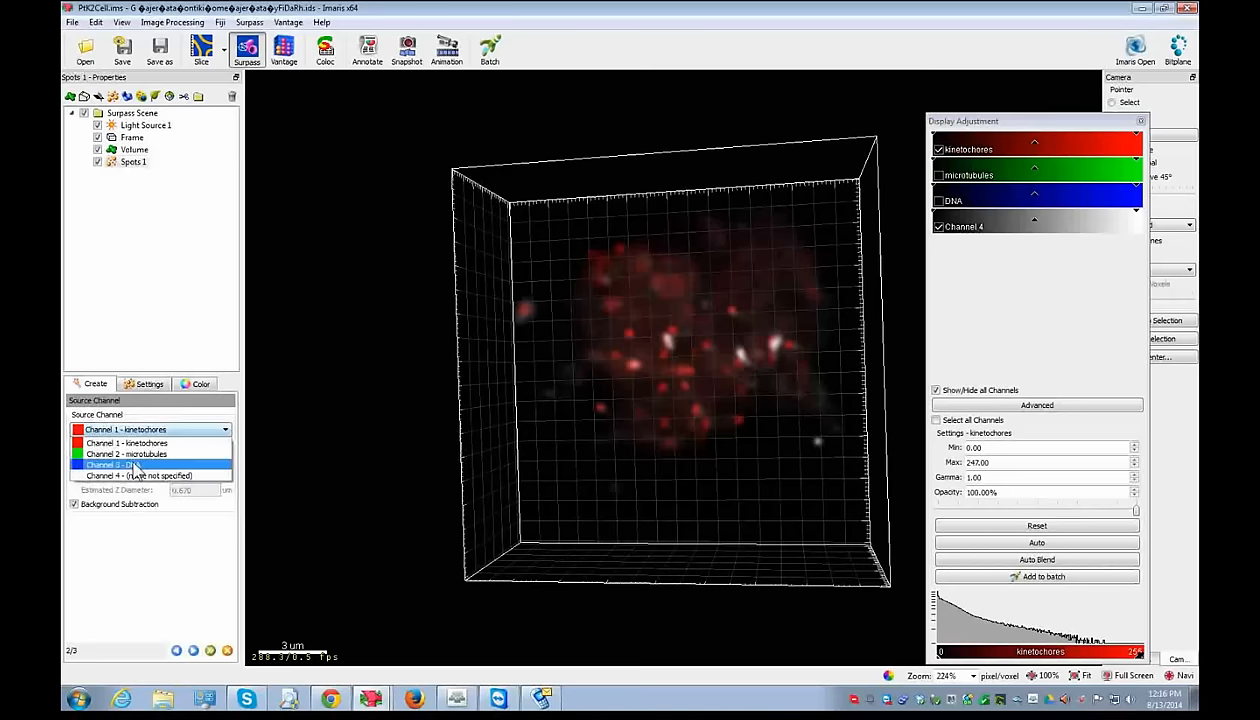
pyautogui.click(134, 477)
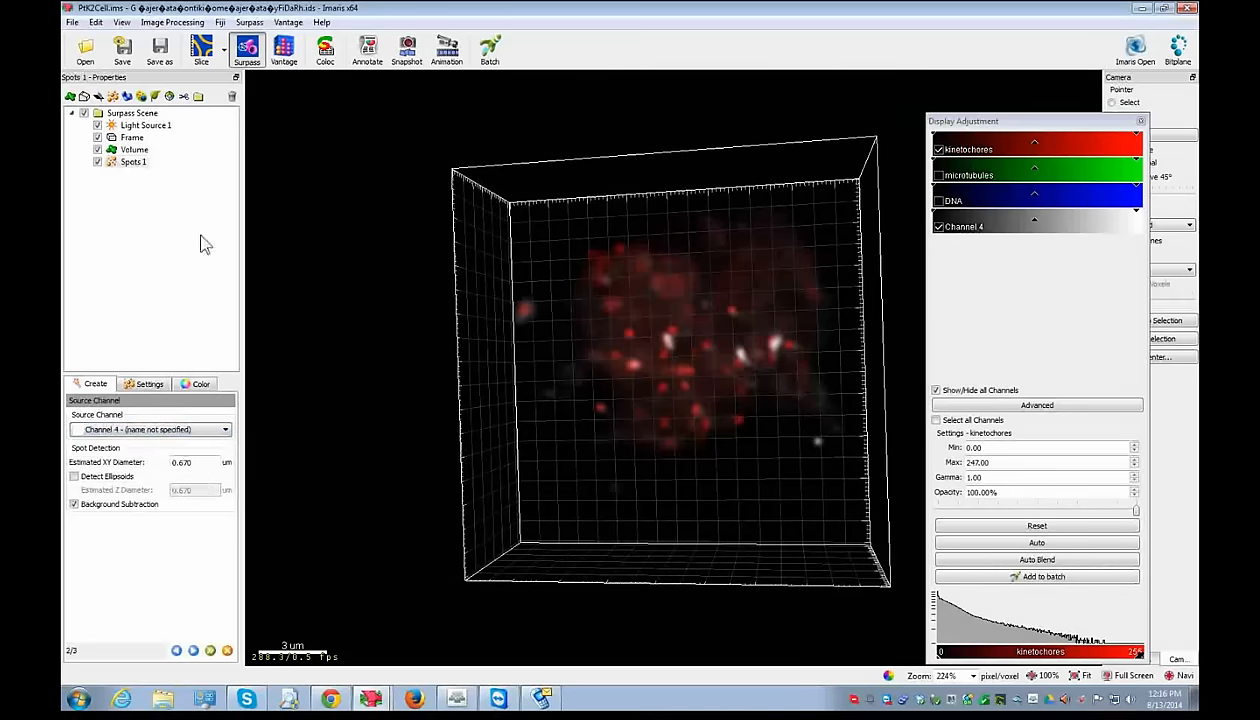
# - Measure kinetochore spots in Slice view at about 0.256, 0.255 and 0.263 µm, then return to Surpass
pyautogui.click(201, 50)
pyautogui.scroll(5, 585, 415)
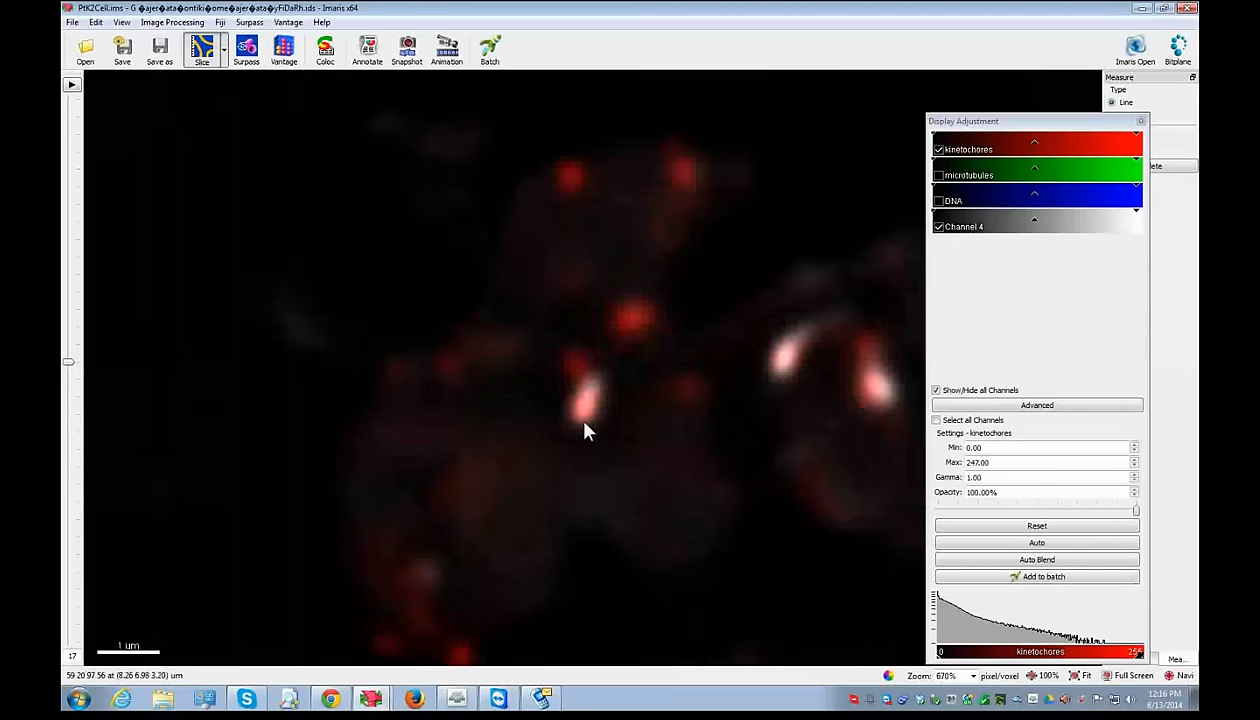
pyautogui.click(596, 407)
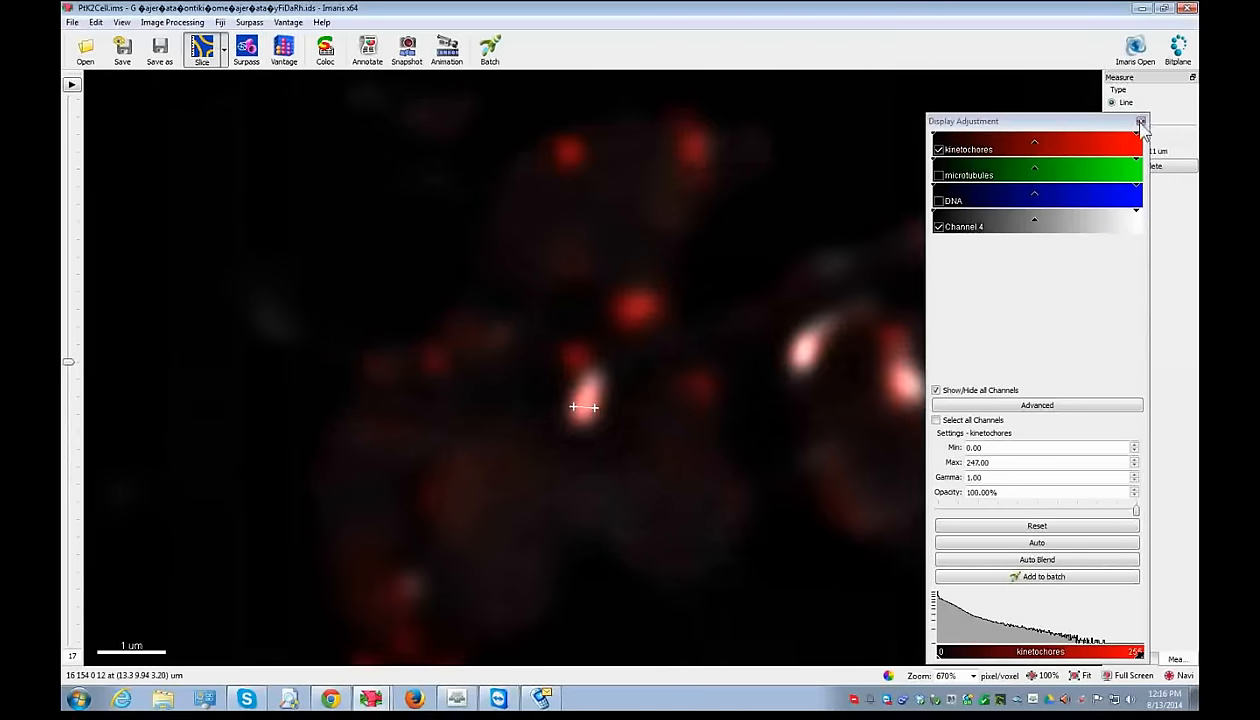
pyautogui.click(1140, 121)
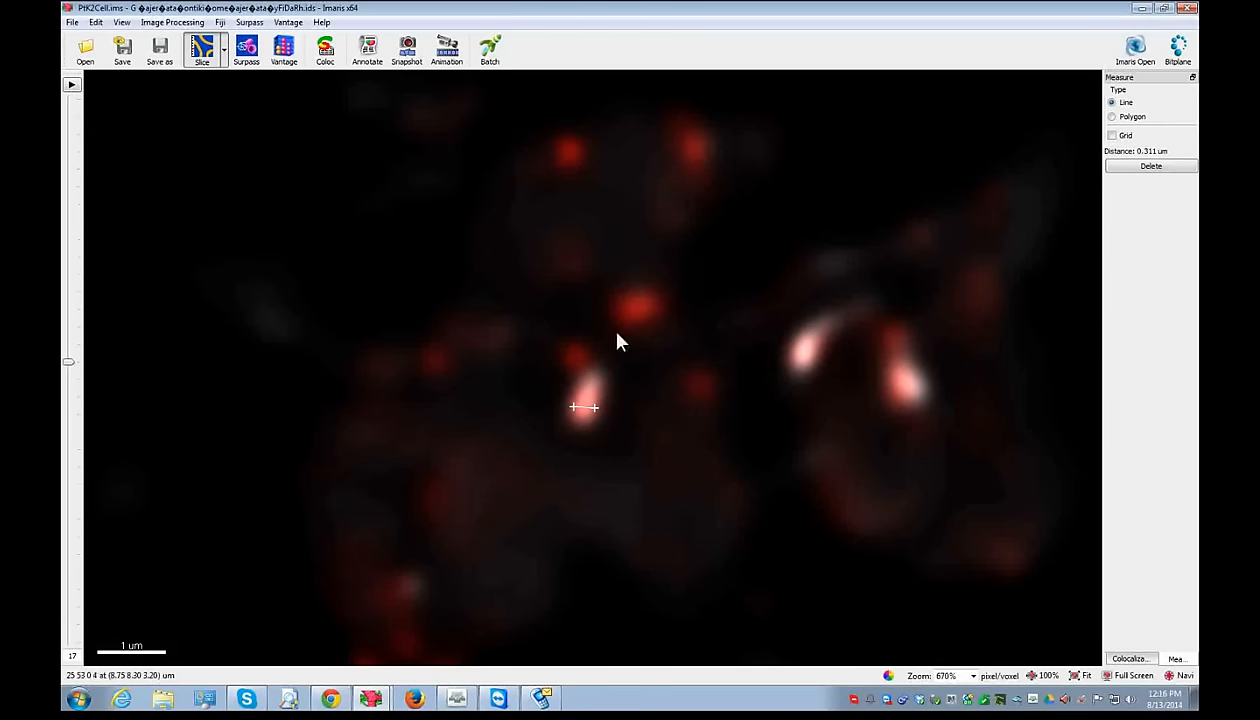
pyautogui.click(636, 294)
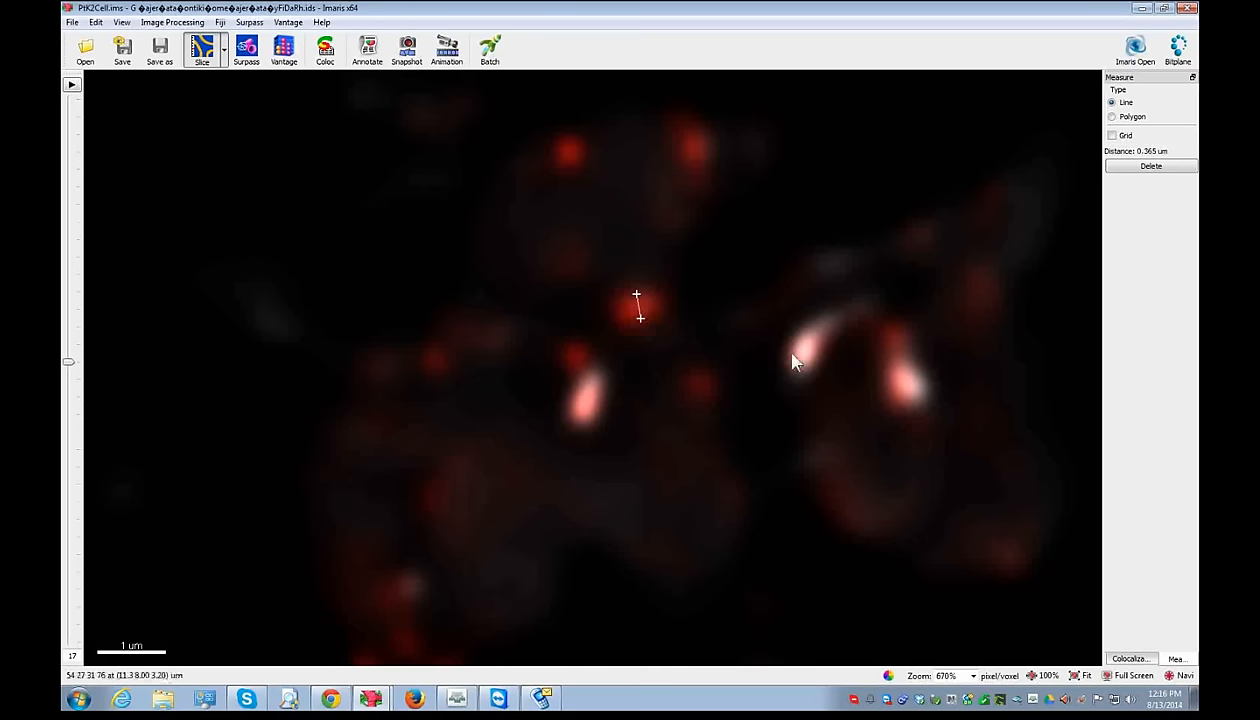
pyautogui.click(791, 352)
pyautogui.click(809, 360)
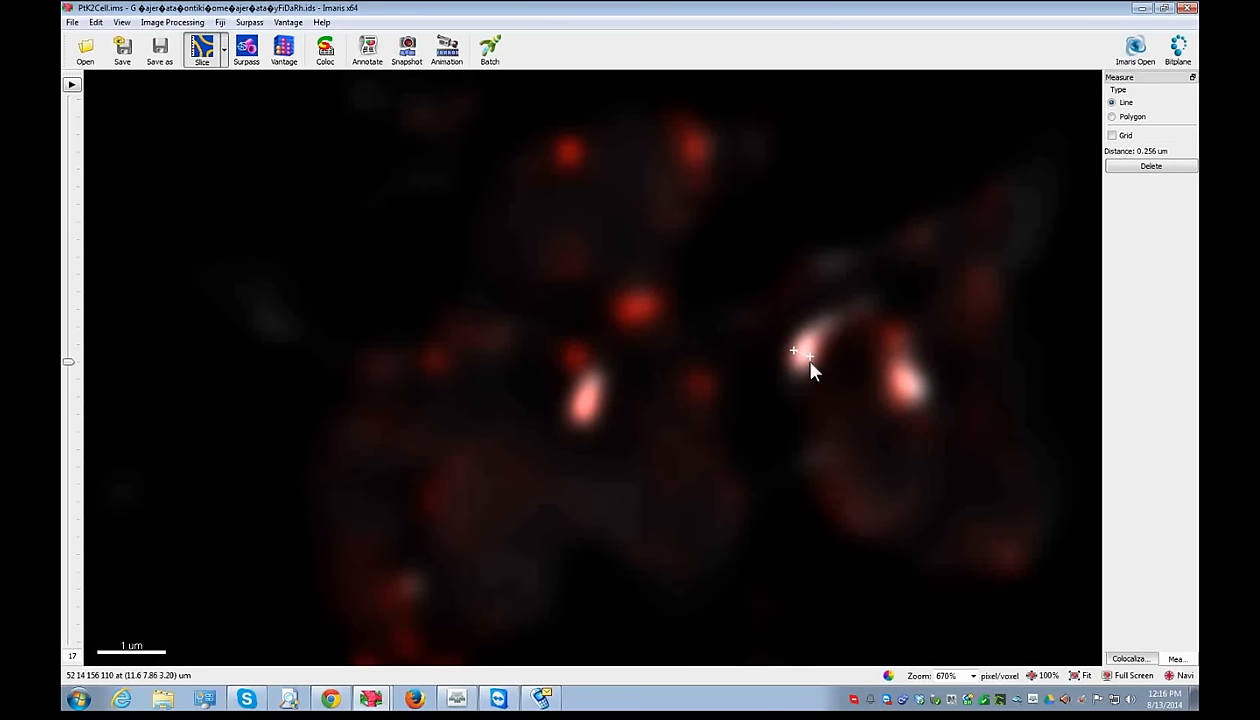
pyautogui.click(902, 391)
pyautogui.click(913, 378)
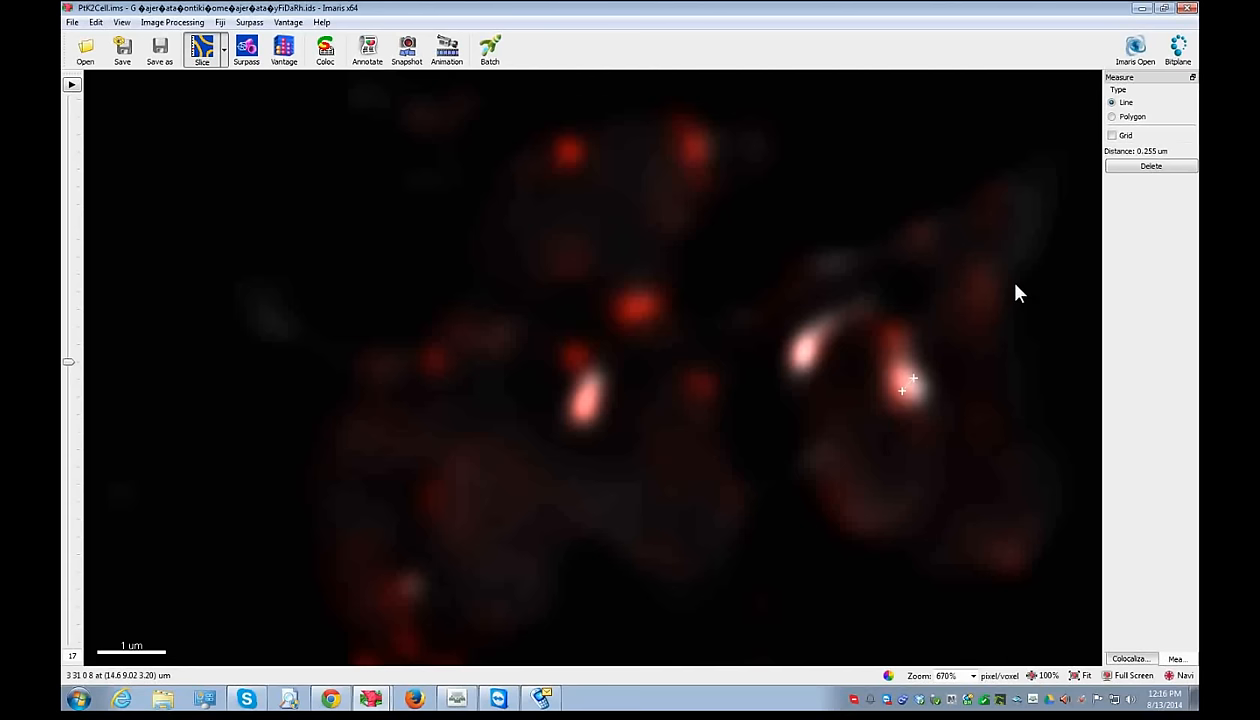
pyautogui.click(573, 401)
pyautogui.click(590, 406)
pyautogui.click(247, 52)
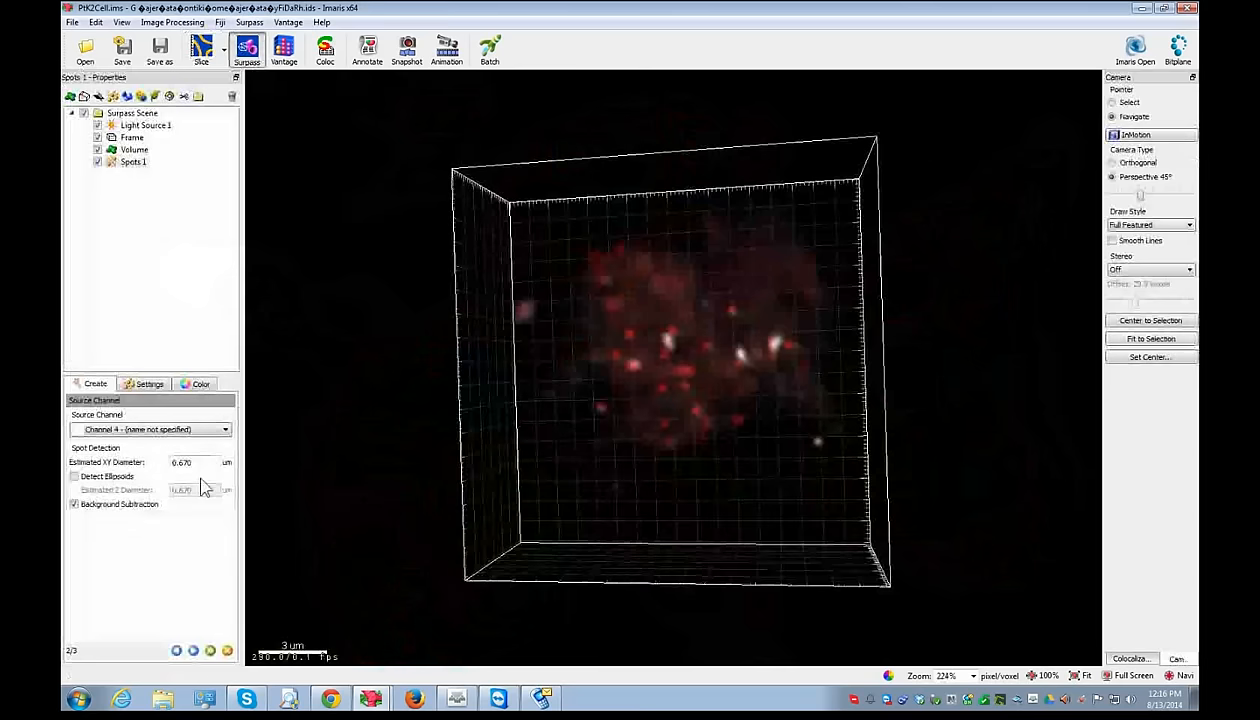
# - Finish the Channel 4 spots with a 0.3 µm estimated XY diameter
pyautogui.write('3')
pyautogui.click(189, 652)
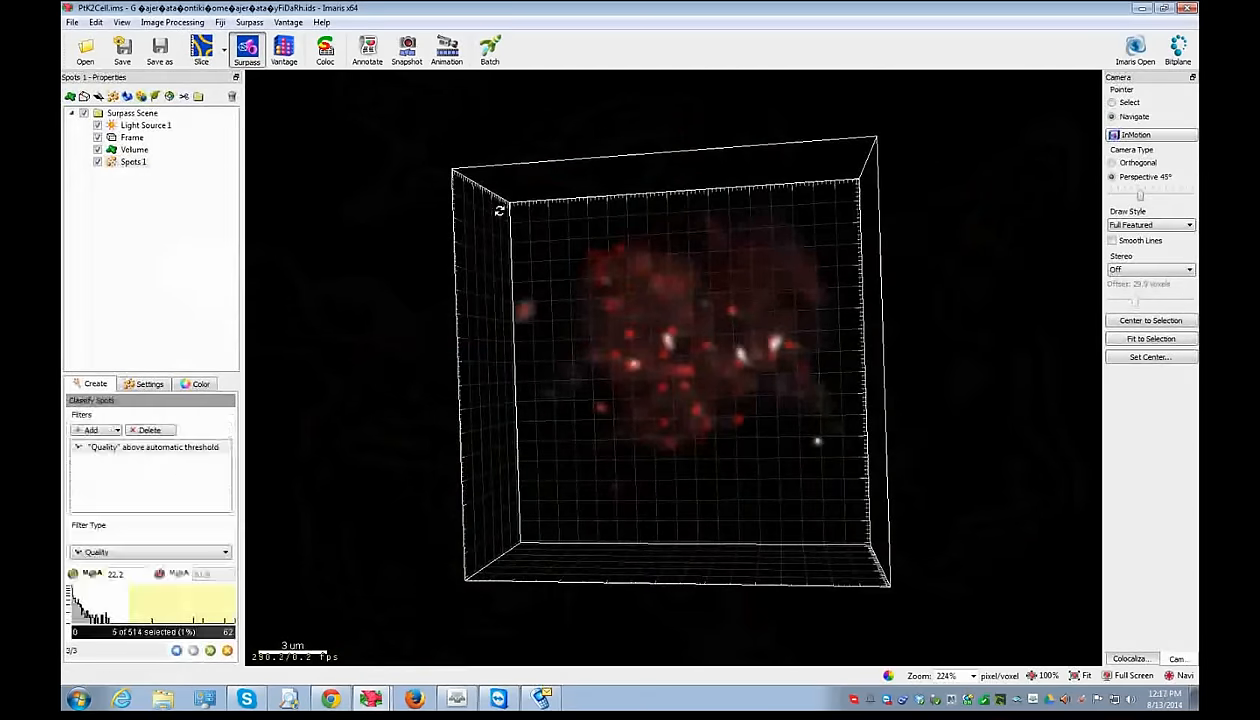
pyautogui.moveTo(647, 449); pyautogui.dragTo(630, 326)
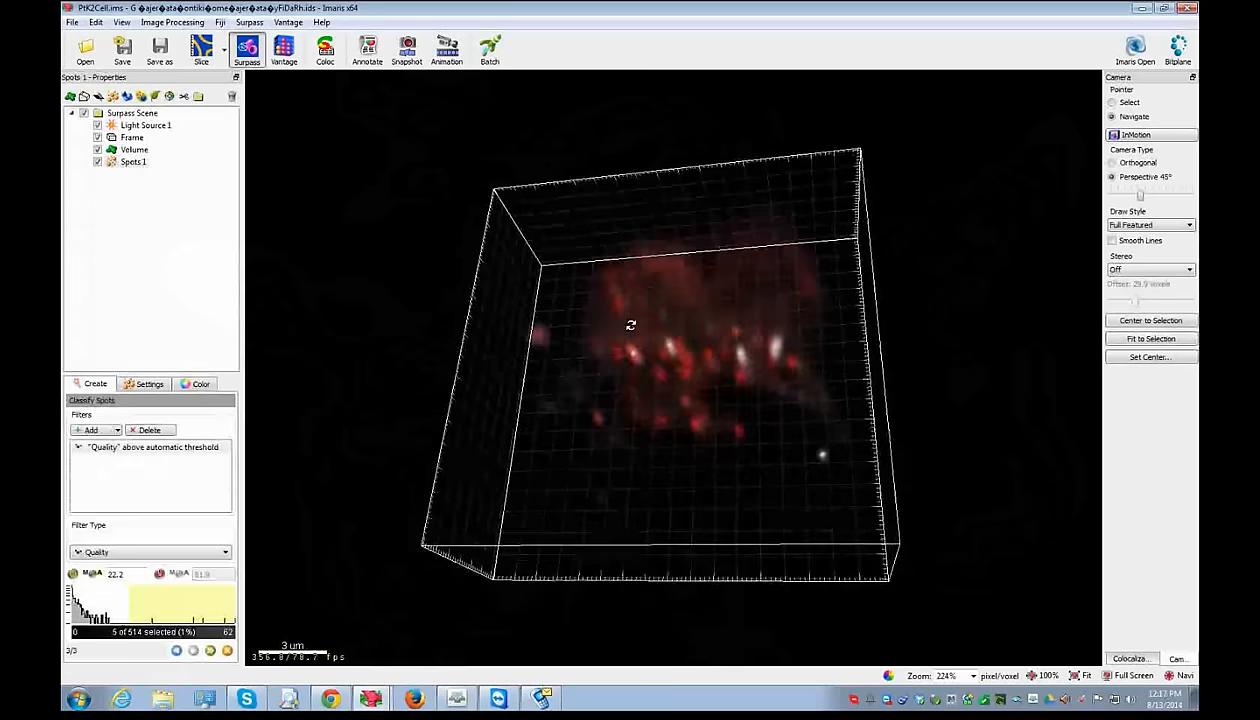
pyautogui.click(210, 651)
# - Rename Spots 1 to 'white names'
pyautogui.click(136, 163)
pyautogui.write('white names')
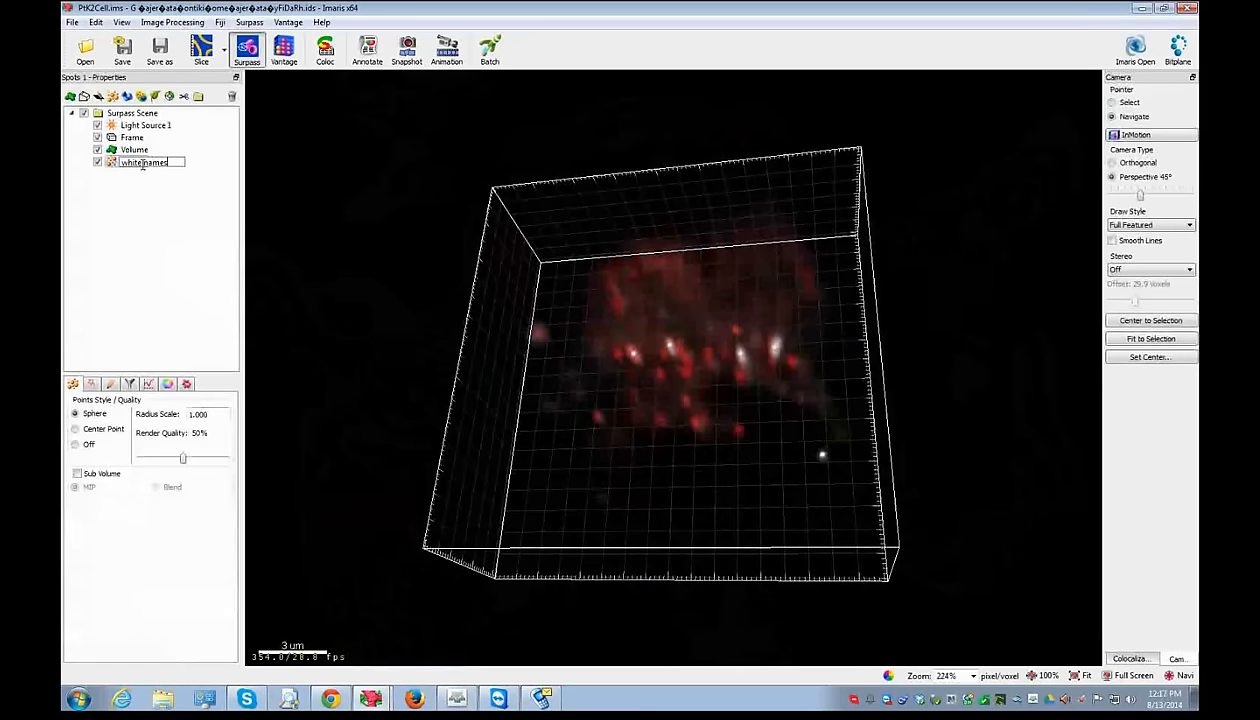
pyautogui.press('Return')
# - Add a second Spots object and advance to source channel selection
pyautogui.moveTo(675, 293); pyautogui.dragTo(695, 329)
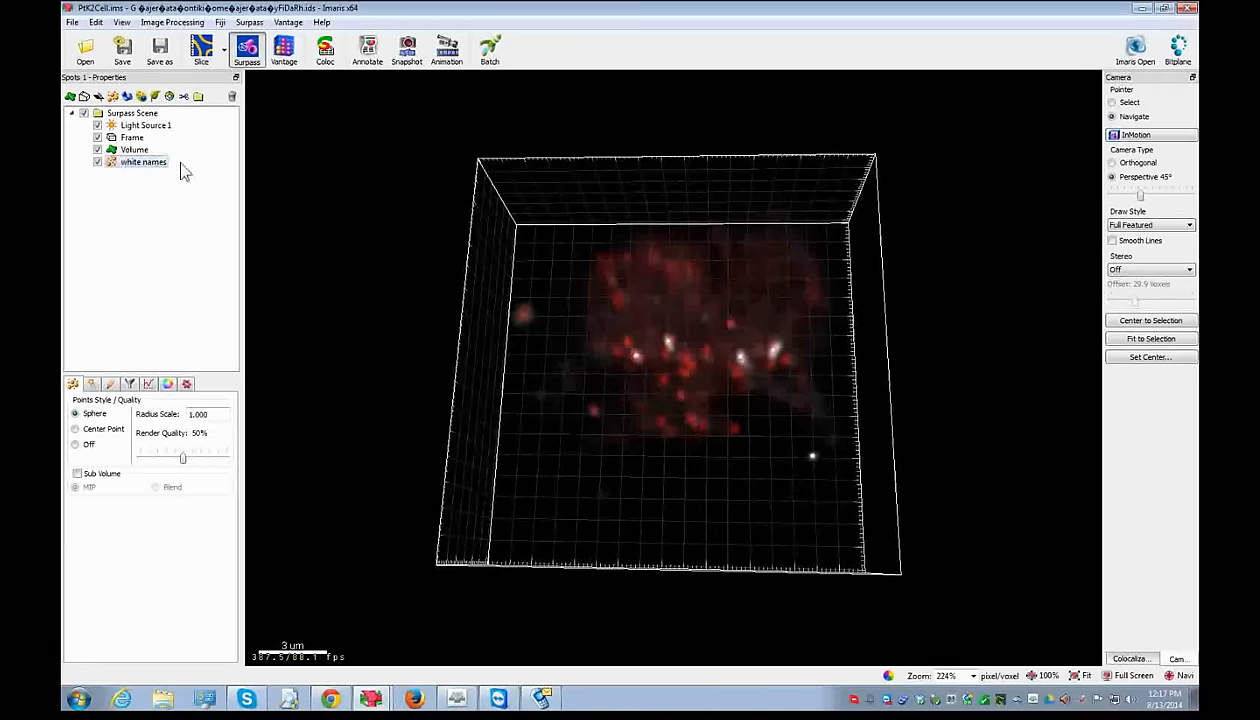
pyautogui.click(113, 96)
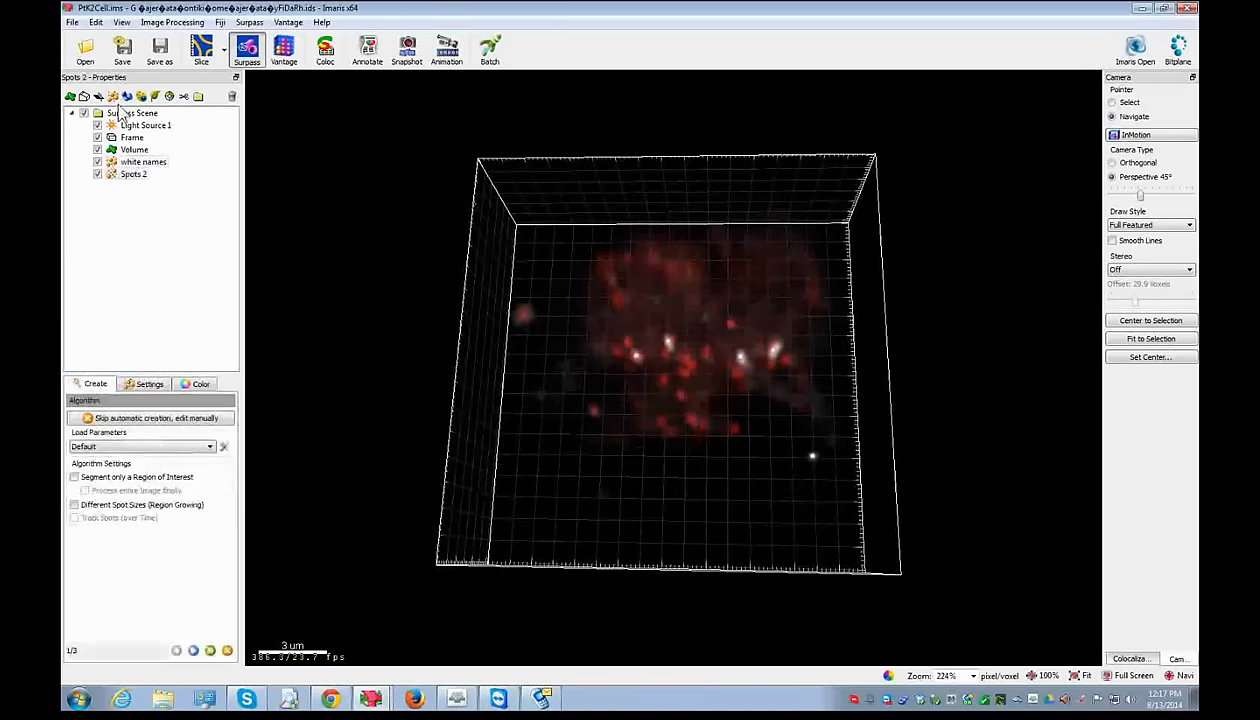
pyautogui.click(193, 650)
# - Measure the central red spot in the 2D Slice view
pyautogui.click(202, 50)
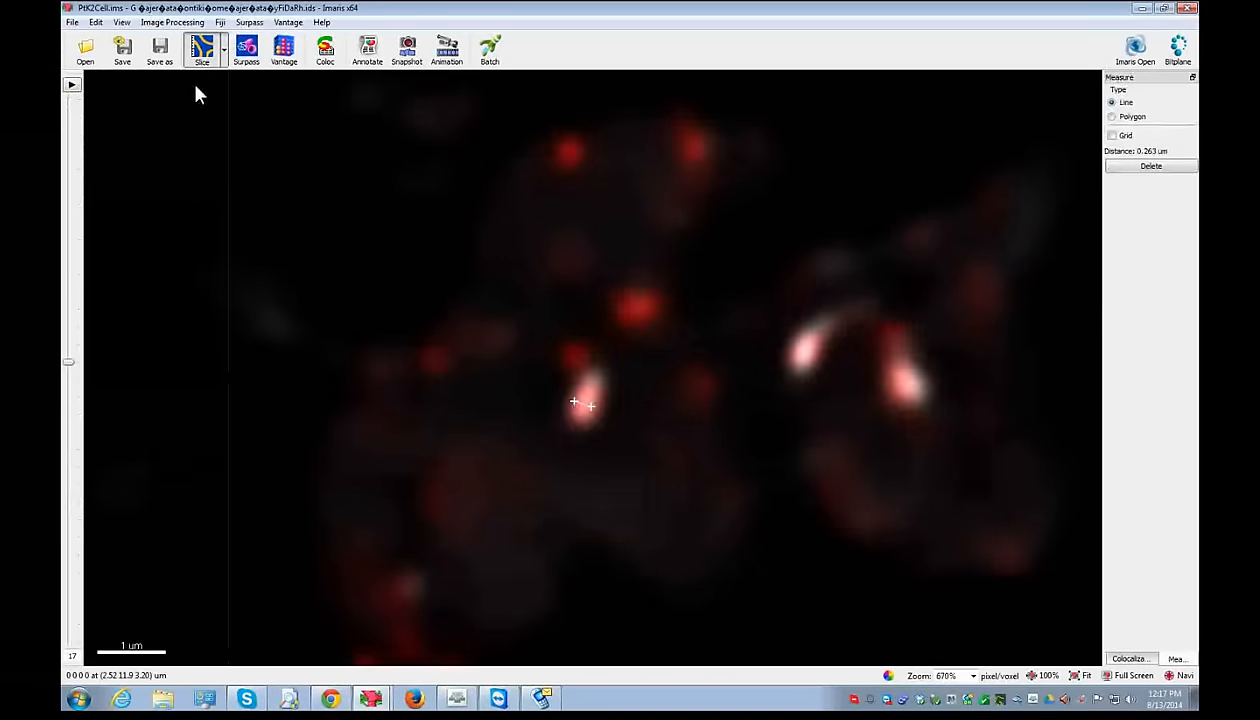
pyautogui.click(638, 309)
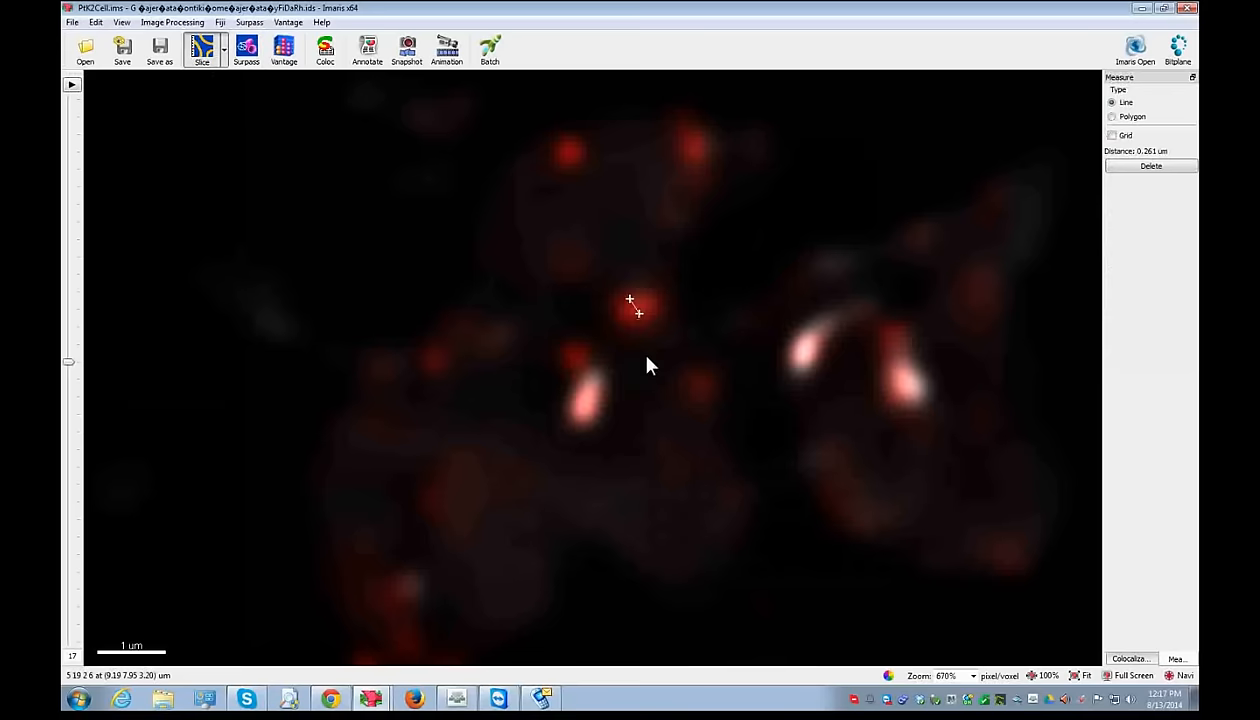
pyautogui.click(246, 50)
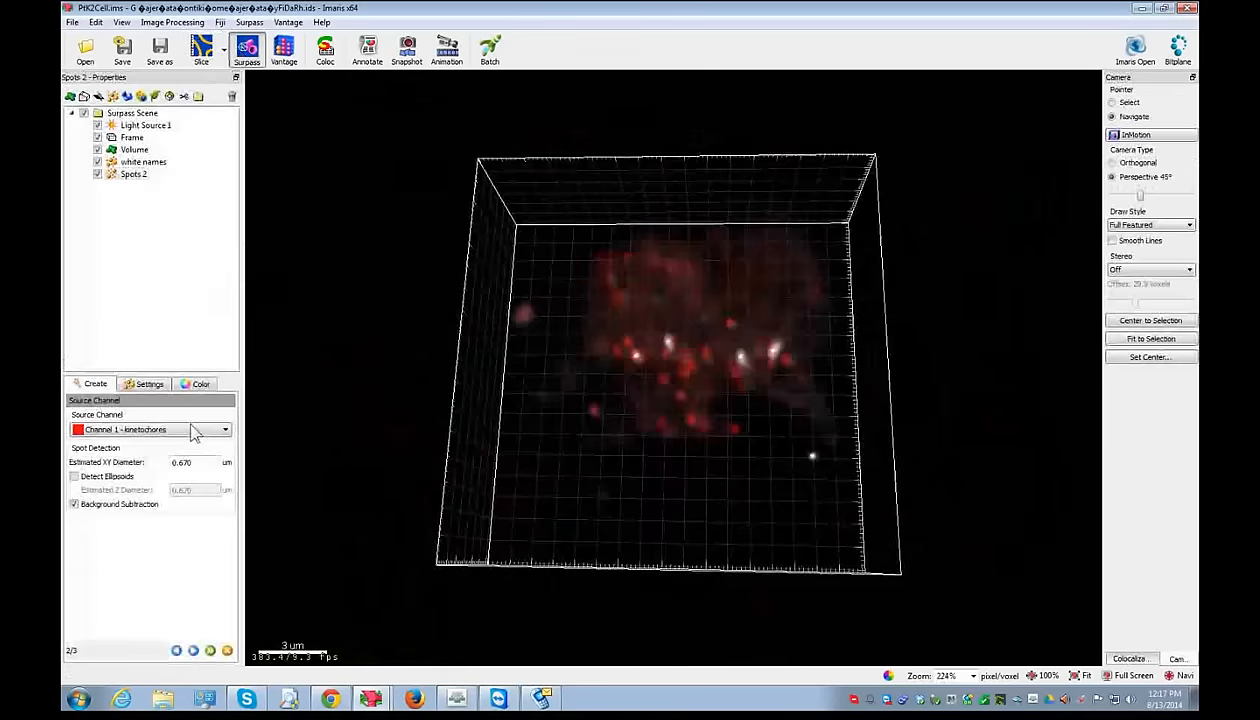
# - Detect kinetochore spots at 0.3 µm diameter, keeping Quality above 10.3 (52 spots)
pyautogui.doubleClick(183, 462)
pyautogui.write('3')
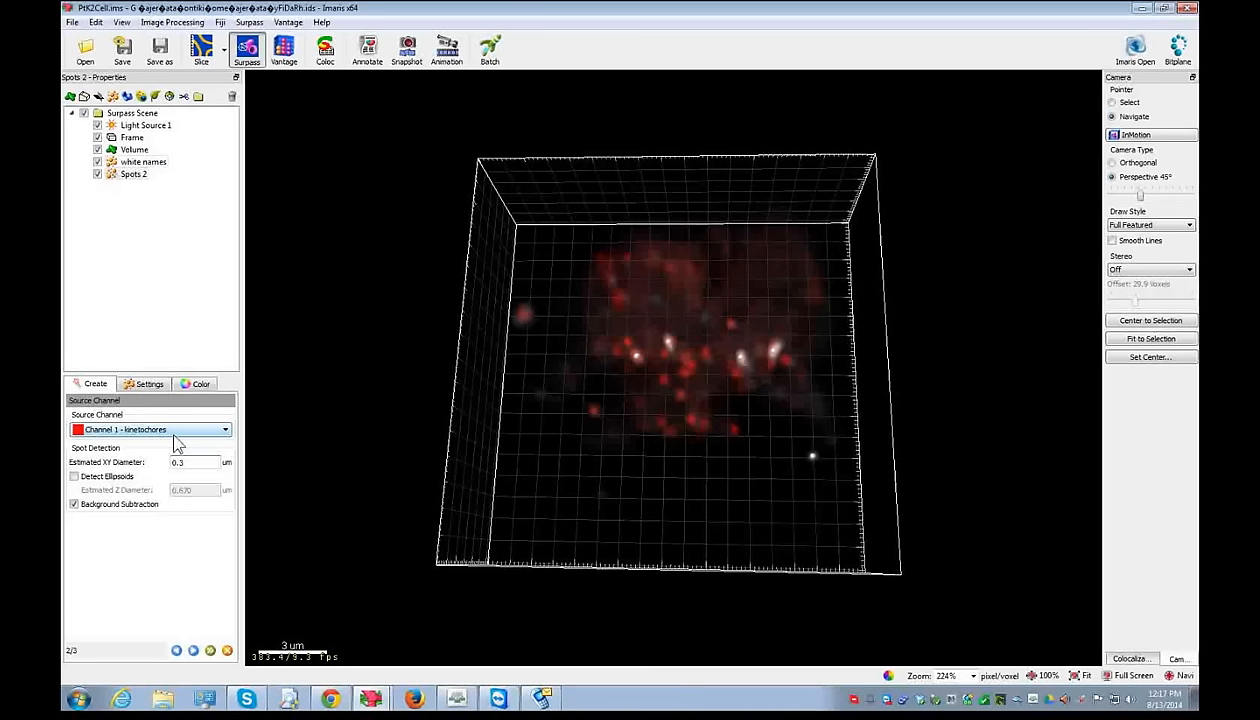
pyautogui.click(193, 650)
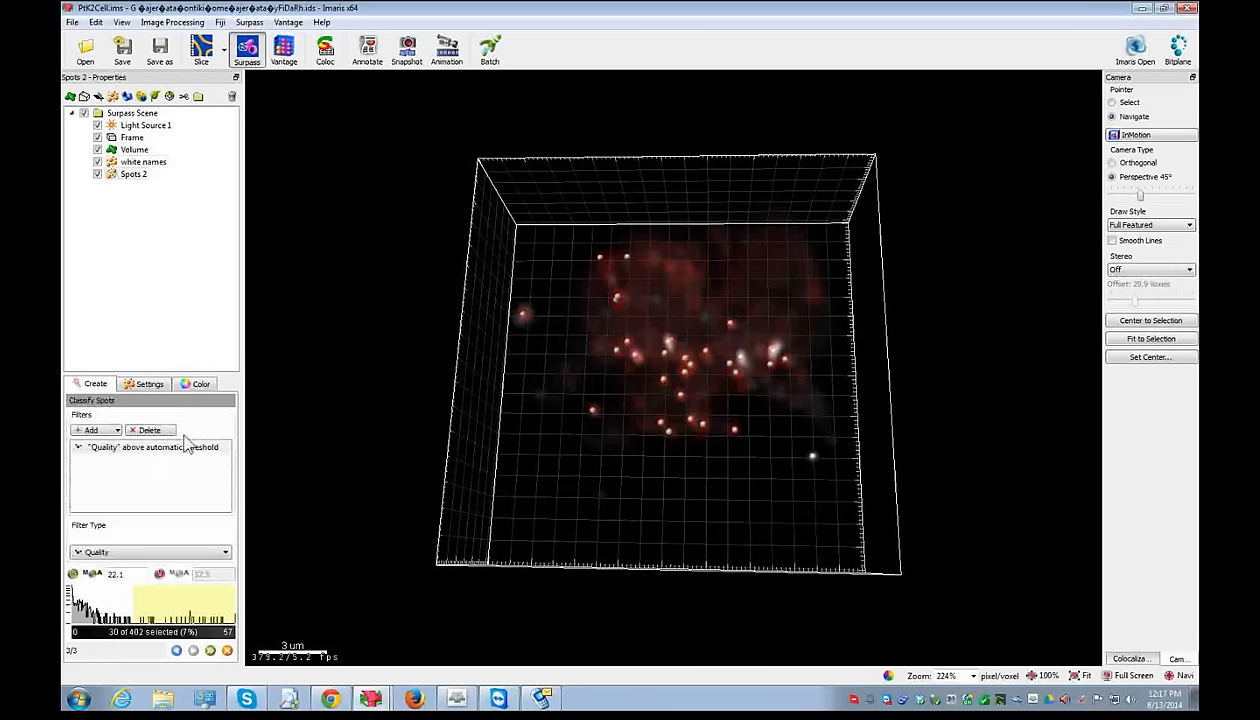
pyautogui.click(101, 608)
pyautogui.moveTo(103, 612); pyautogui.dragTo(101, 612)
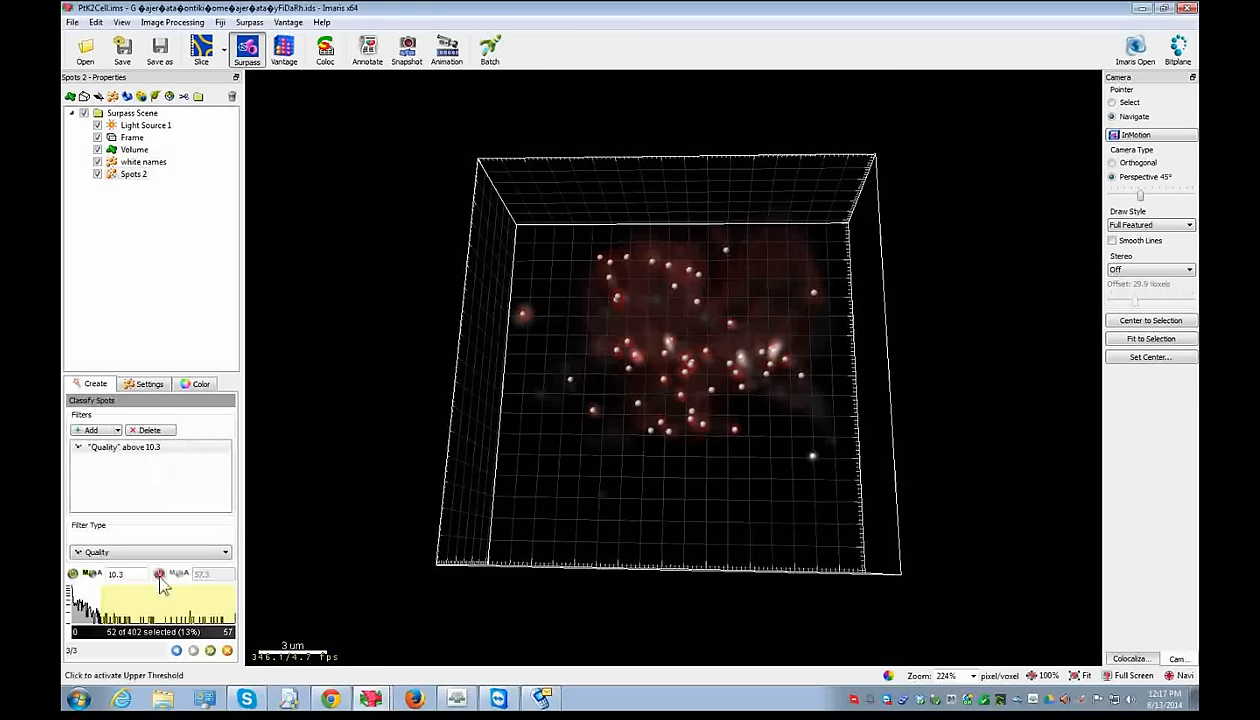
pyautogui.click(211, 652)
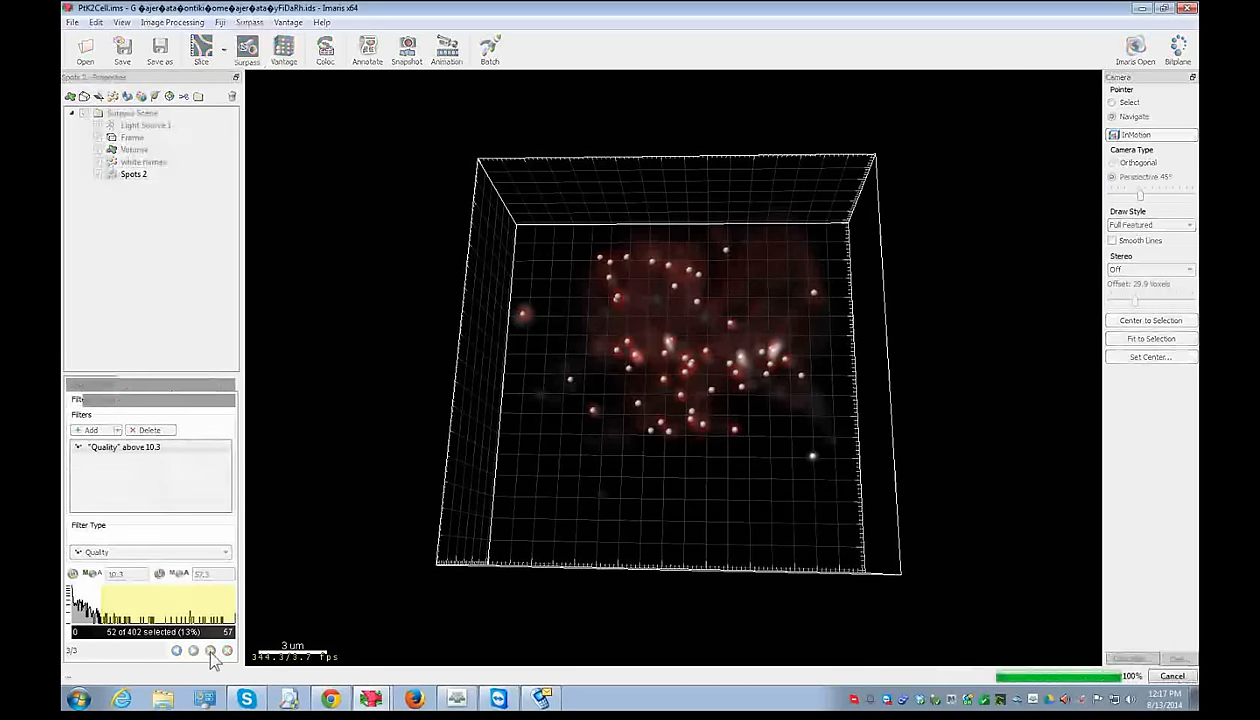
pyautogui.moveTo(710, 460); pyautogui.dragTo(692, 365)
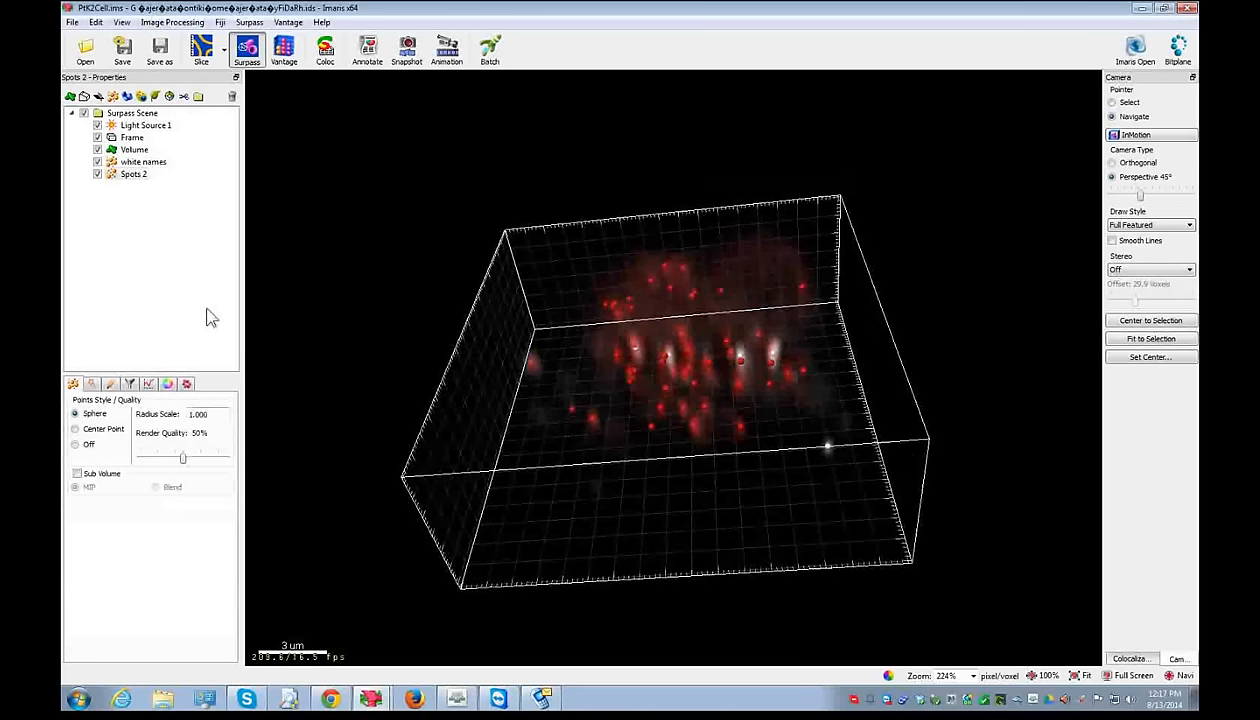
# - Hide the volume so only the spots are visible
pyautogui.click(97, 149)
pyautogui.moveTo(667, 279); pyautogui.dragTo(650, 360)
pyautogui.scroll(4, 687, 427)
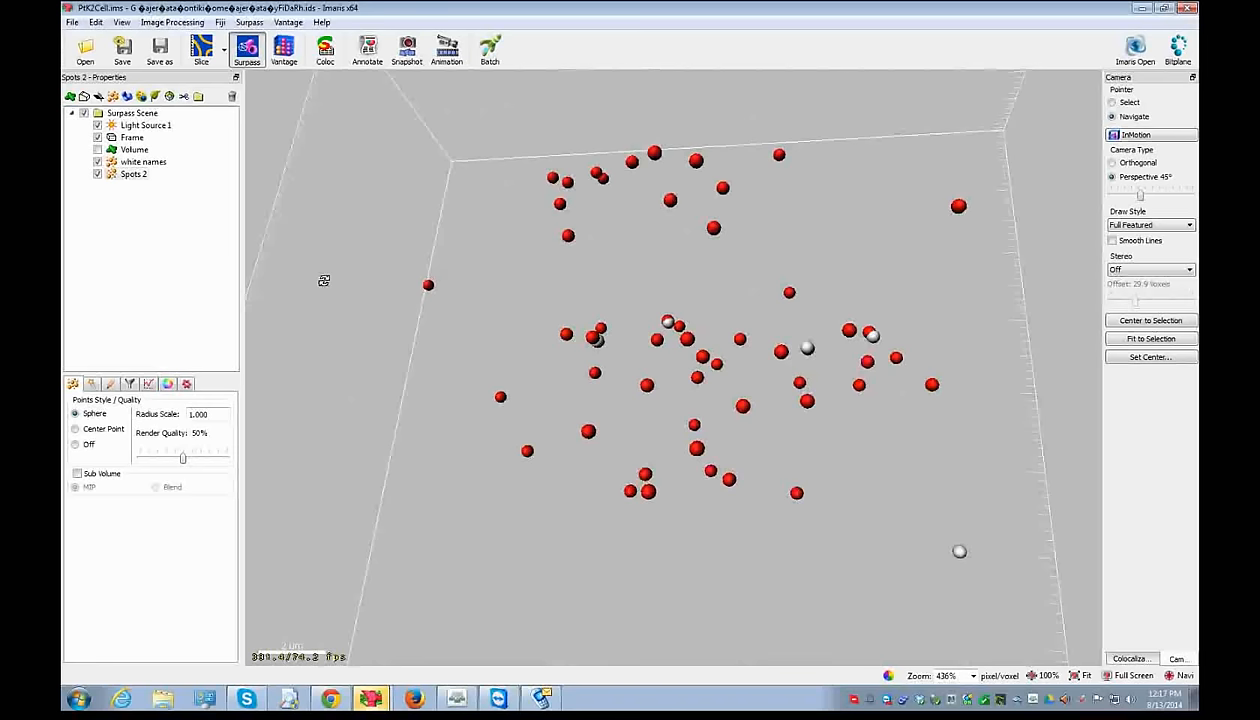
# - Rename Spots 2 to 'red spots' and show its spot Tools list
pyautogui.doubleClick(133, 174)
pyautogui.write('red spots')
pyautogui.press('Return')
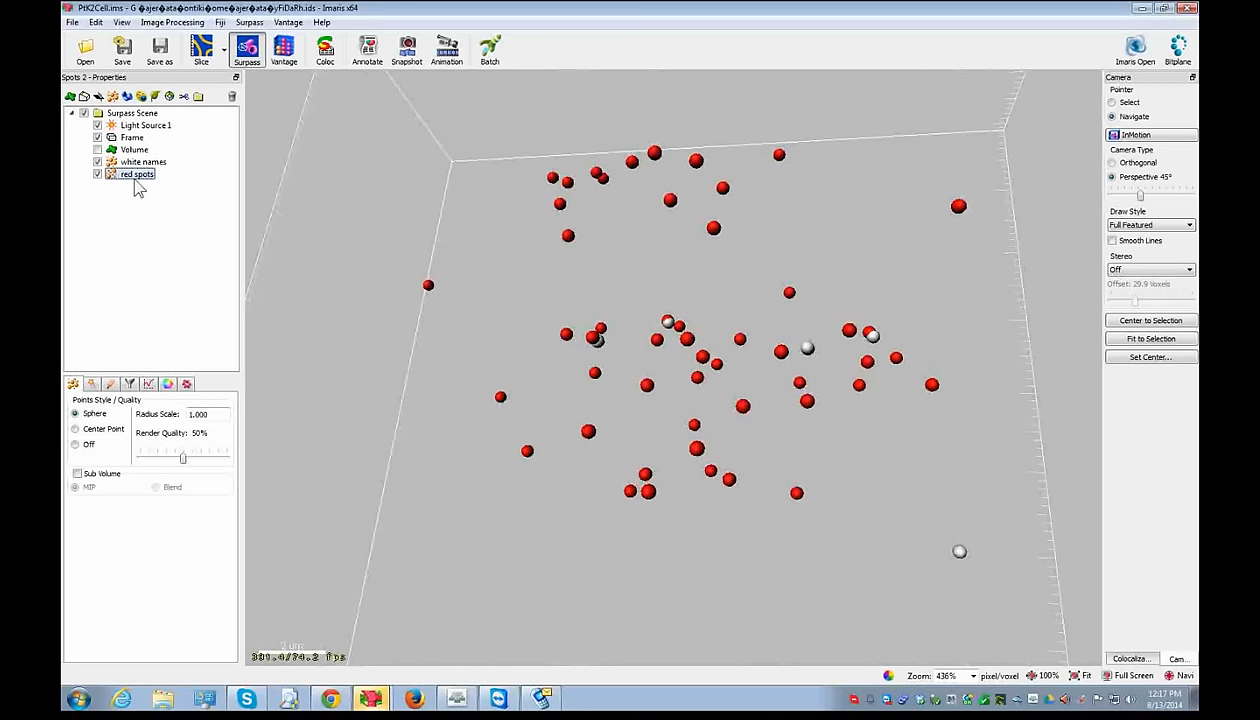
pyautogui.moveTo(645, 203); pyautogui.dragTo(650, 185)
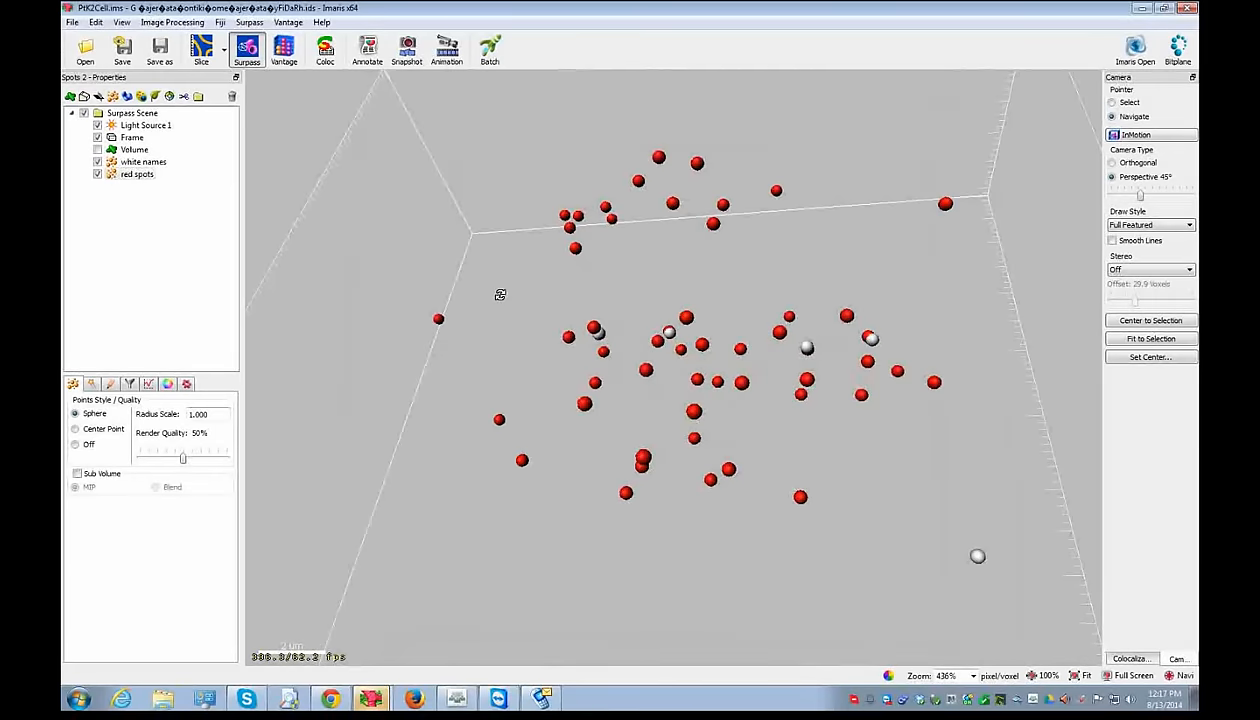
pyautogui.click(187, 384)
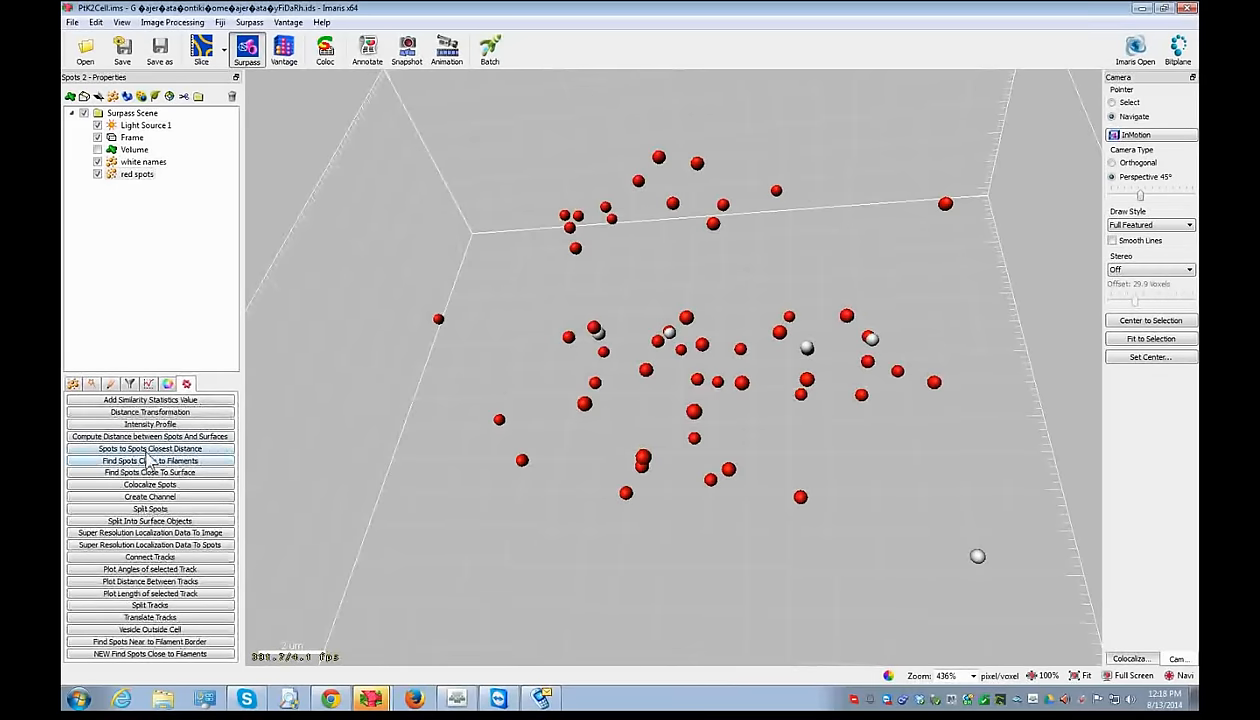
pyautogui.click(130, 176)
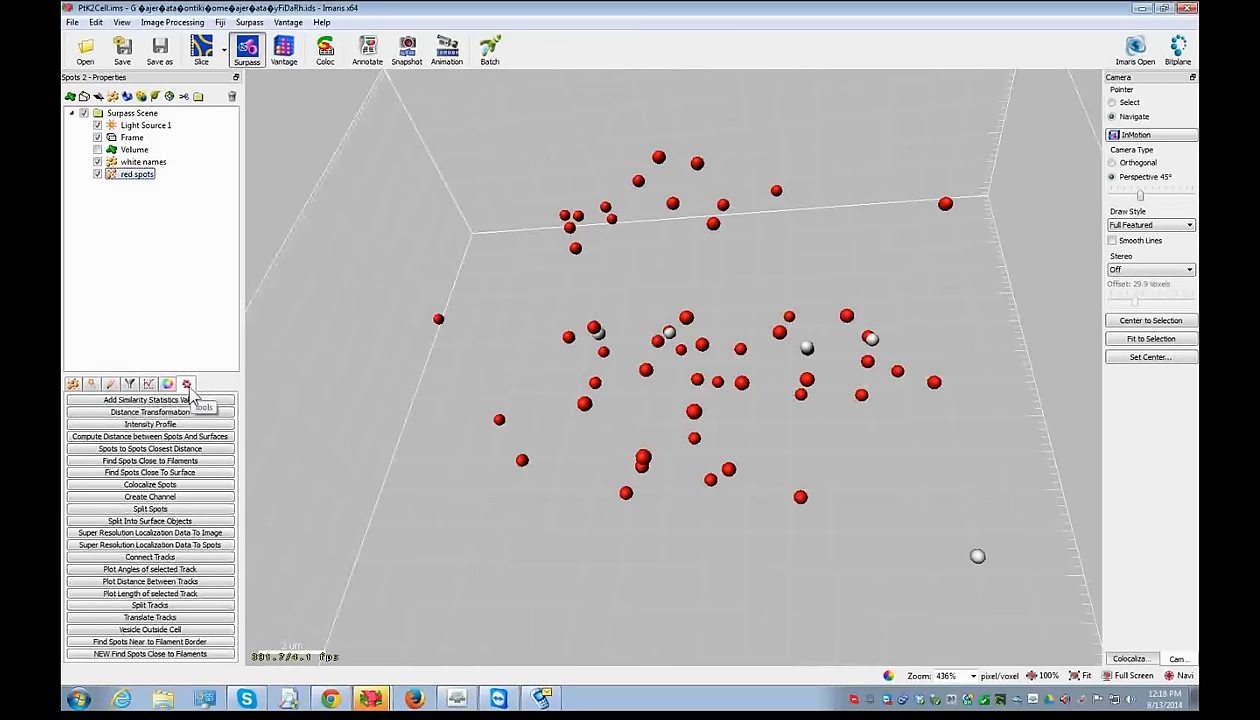
# - Launch Spots to Spots Closest Distance on red spots, moving the MATLAB window aside
pyautogui.click(185, 449)
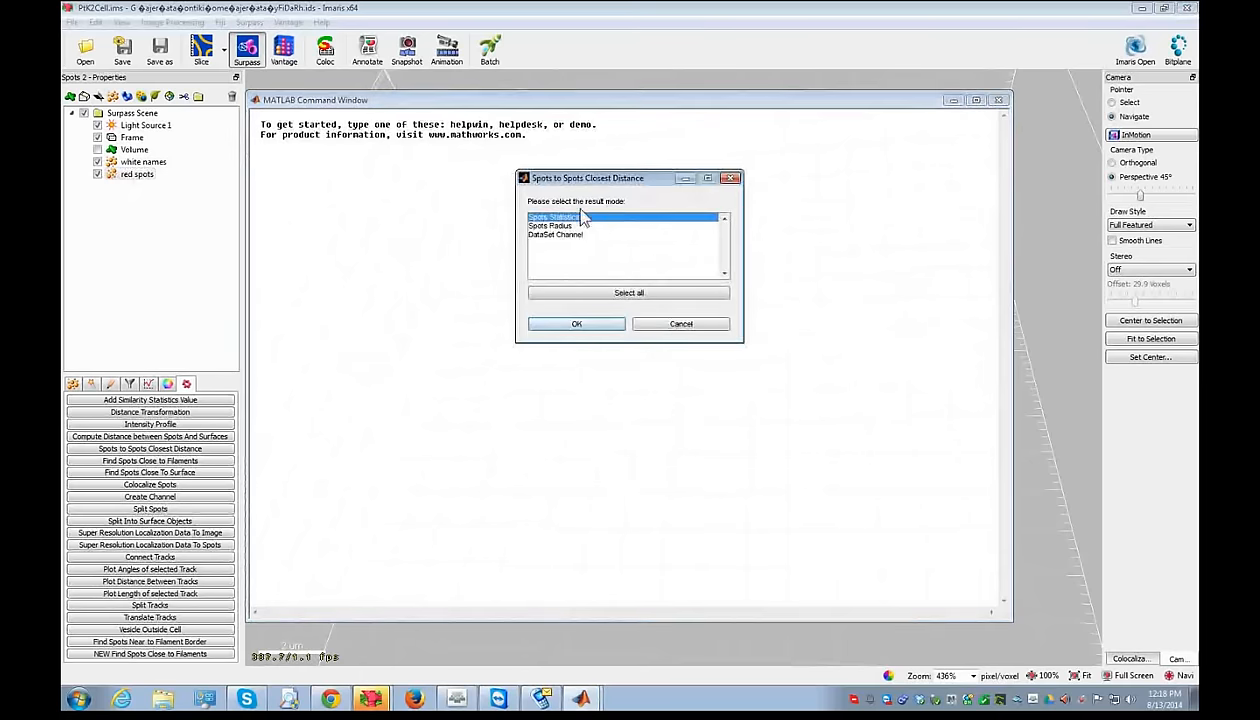
pyautogui.click(615, 104)
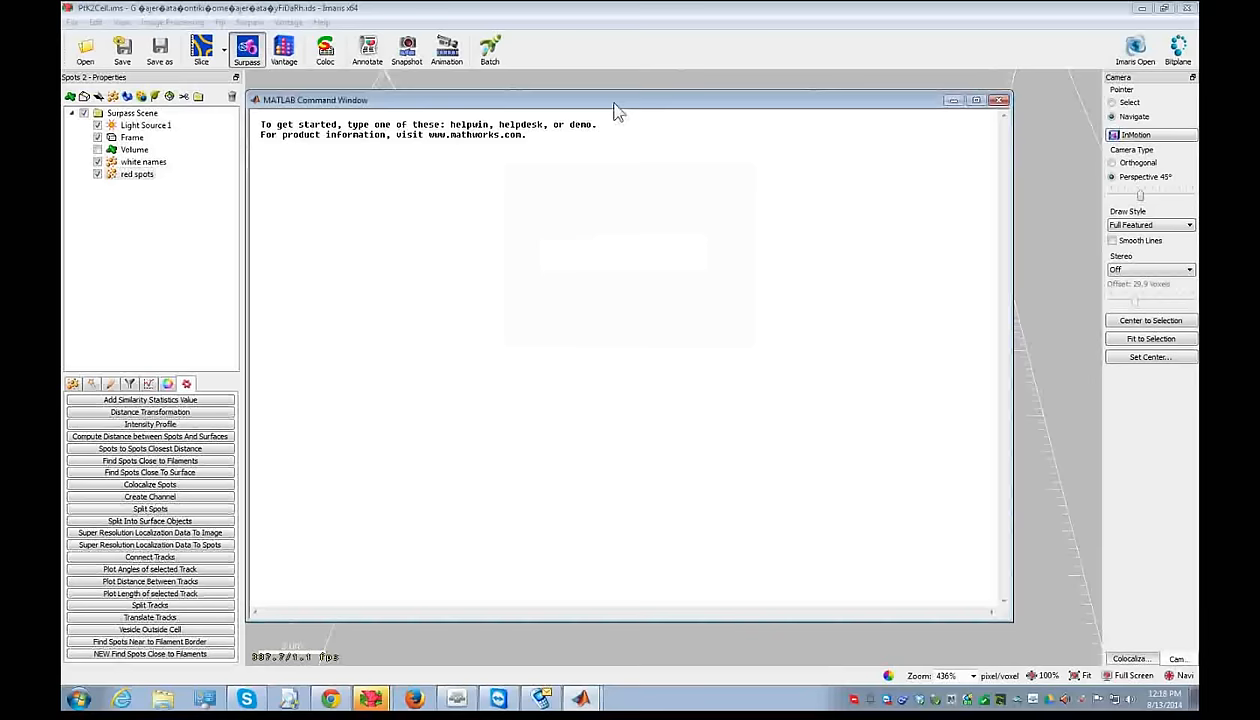
pyautogui.moveTo(615, 110); pyautogui.dragTo(587, 353)
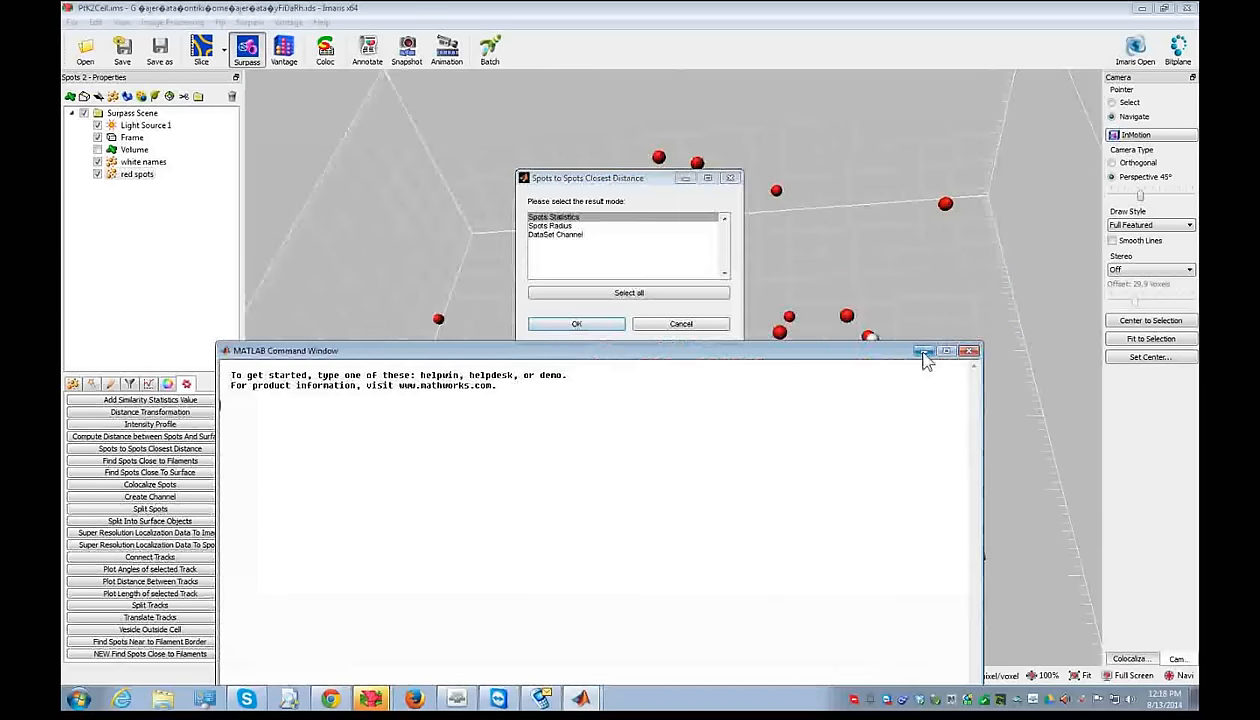
pyautogui.click(918, 351)
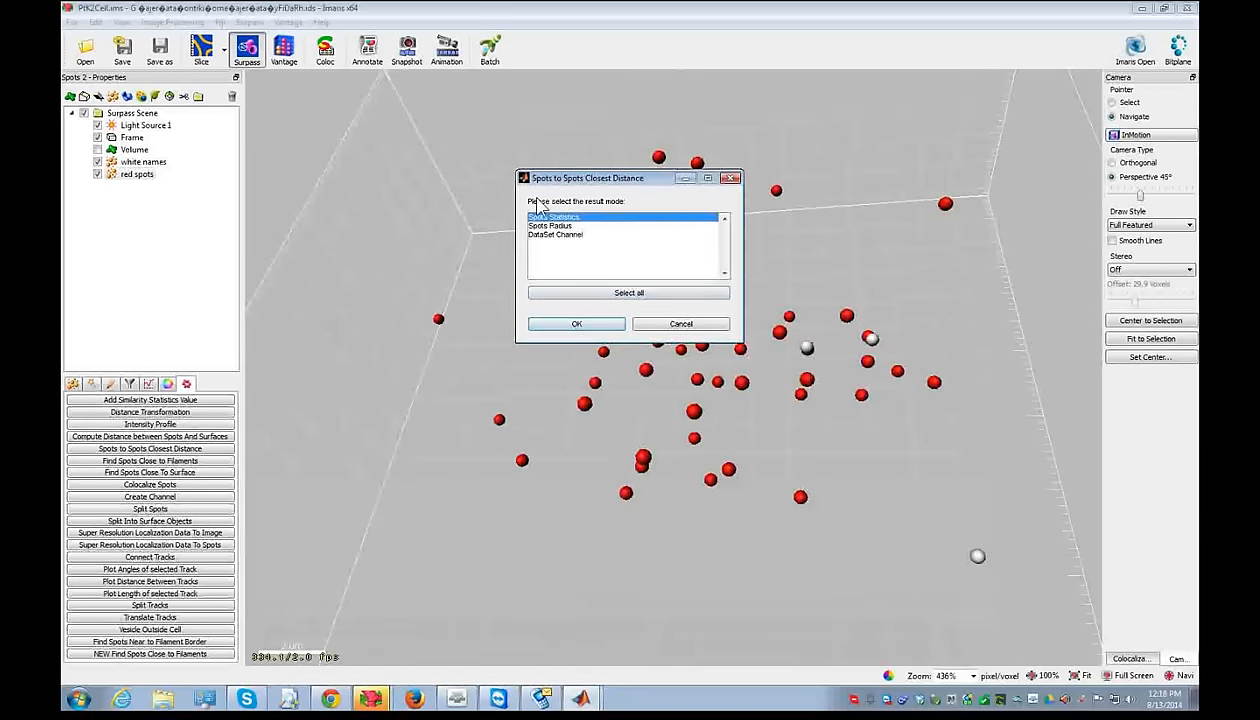
# - Choose Spots Statistics measured from spot centers, then select the resulting red spotsDist
pyautogui.moveTo(582, 219); pyautogui.dragTo(581, 233)
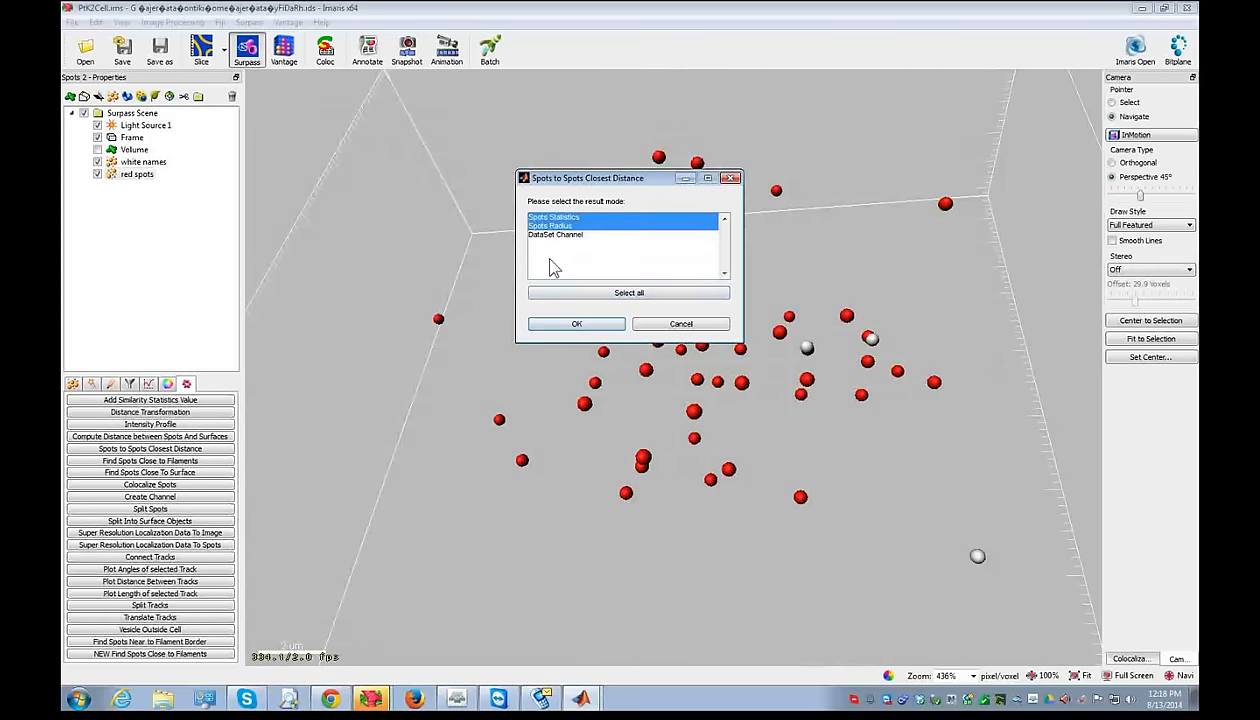
pyautogui.click(570, 323)
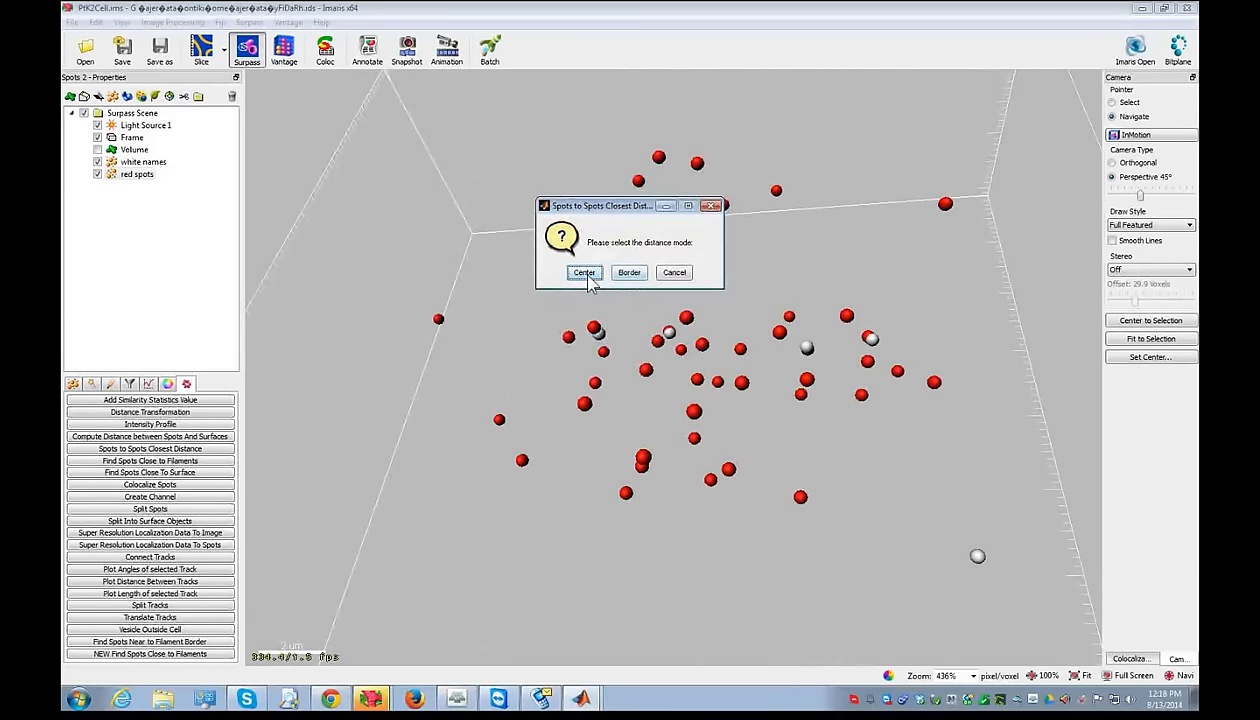
pyautogui.click(585, 273)
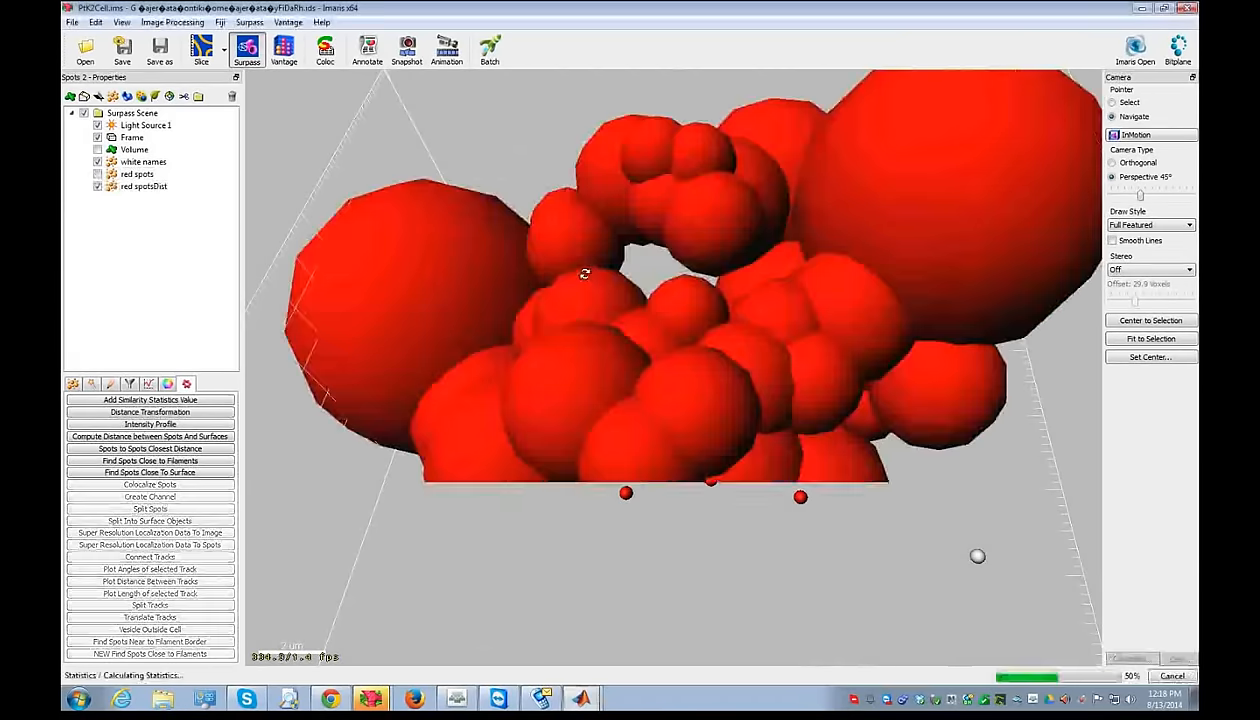
pyautogui.scroll(-3, 569, 296)
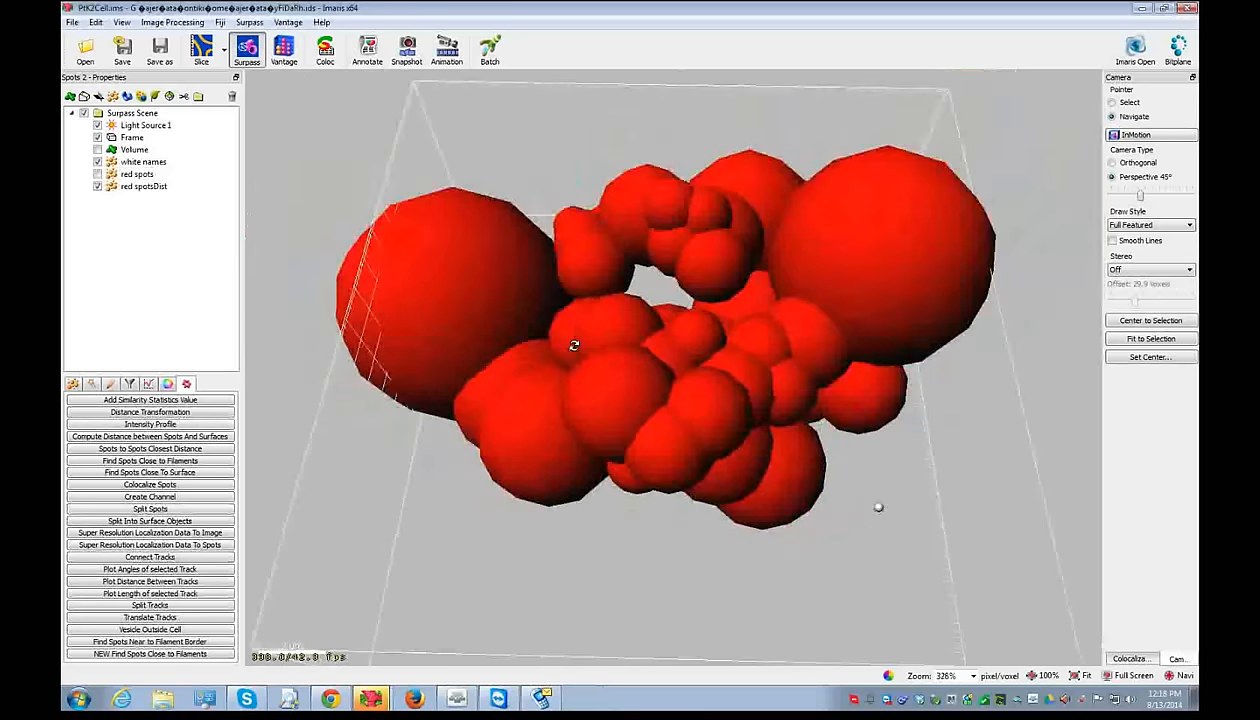
pyautogui.click(128, 186)
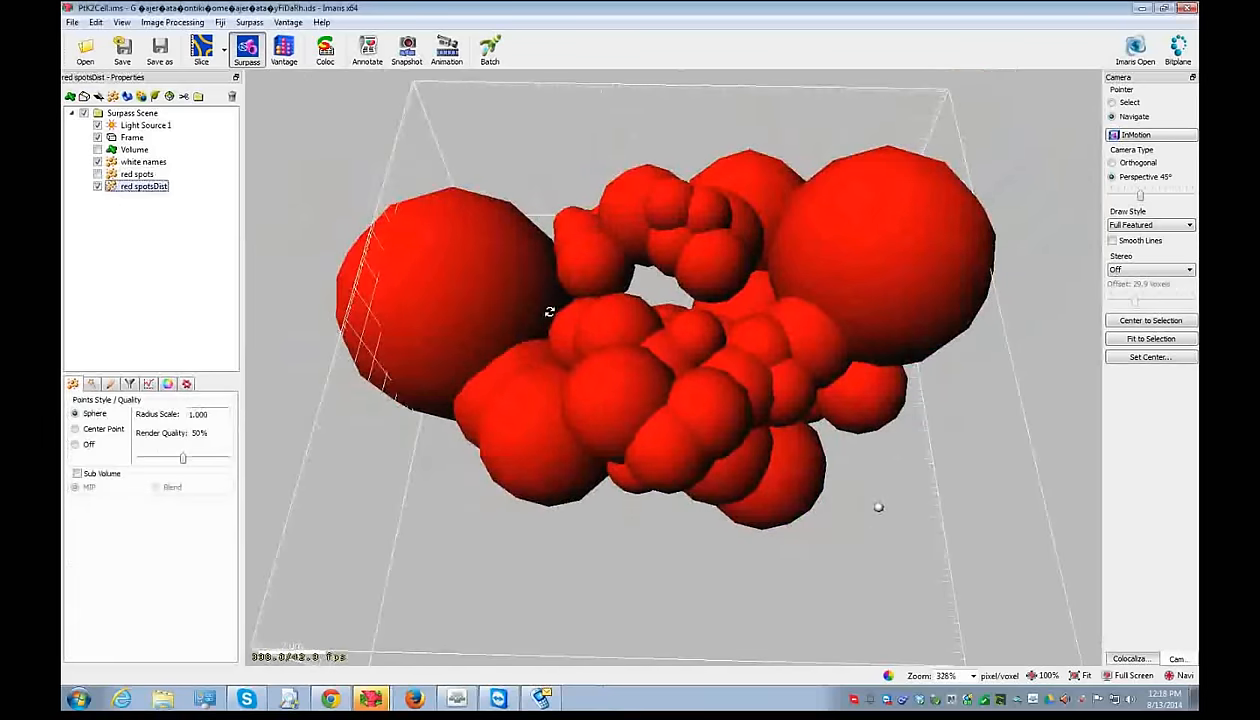
# - Show the detailed DistMax statistics for red spotsDist and highlight the spot with DistMax 8.45
pyautogui.scroll(-2, 630, 395)
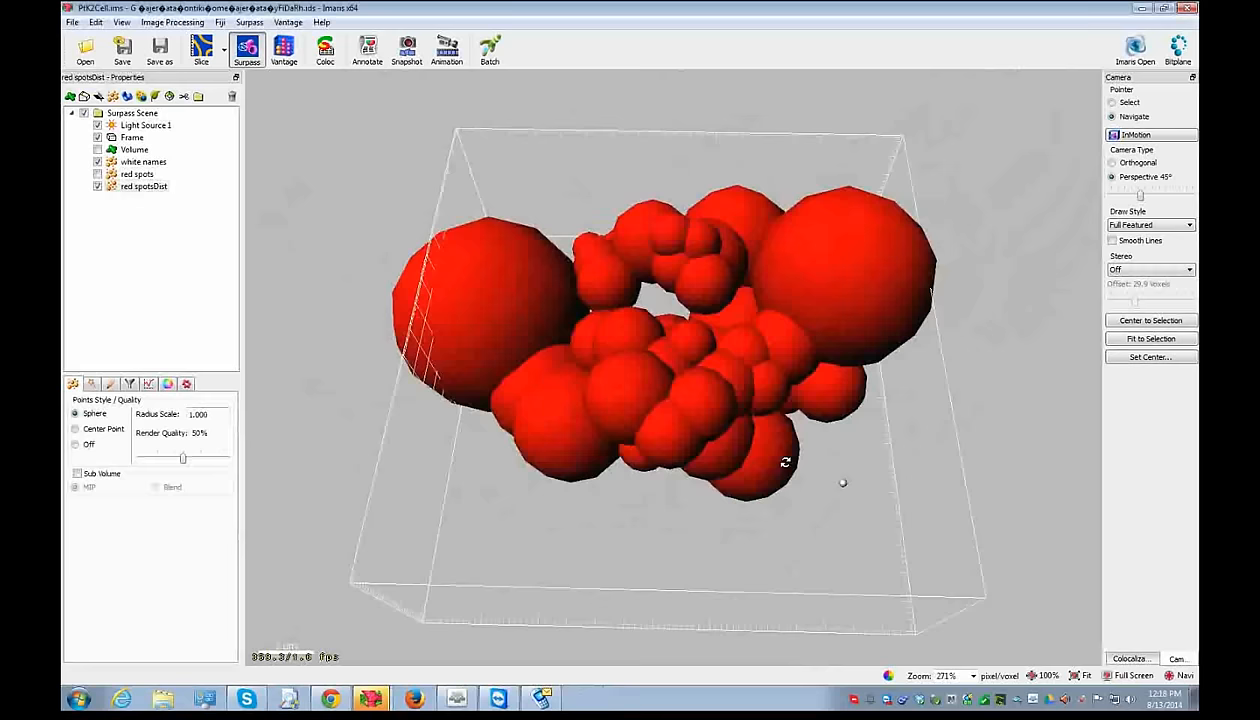
pyautogui.moveTo(772, 455); pyautogui.dragTo(763, 315)
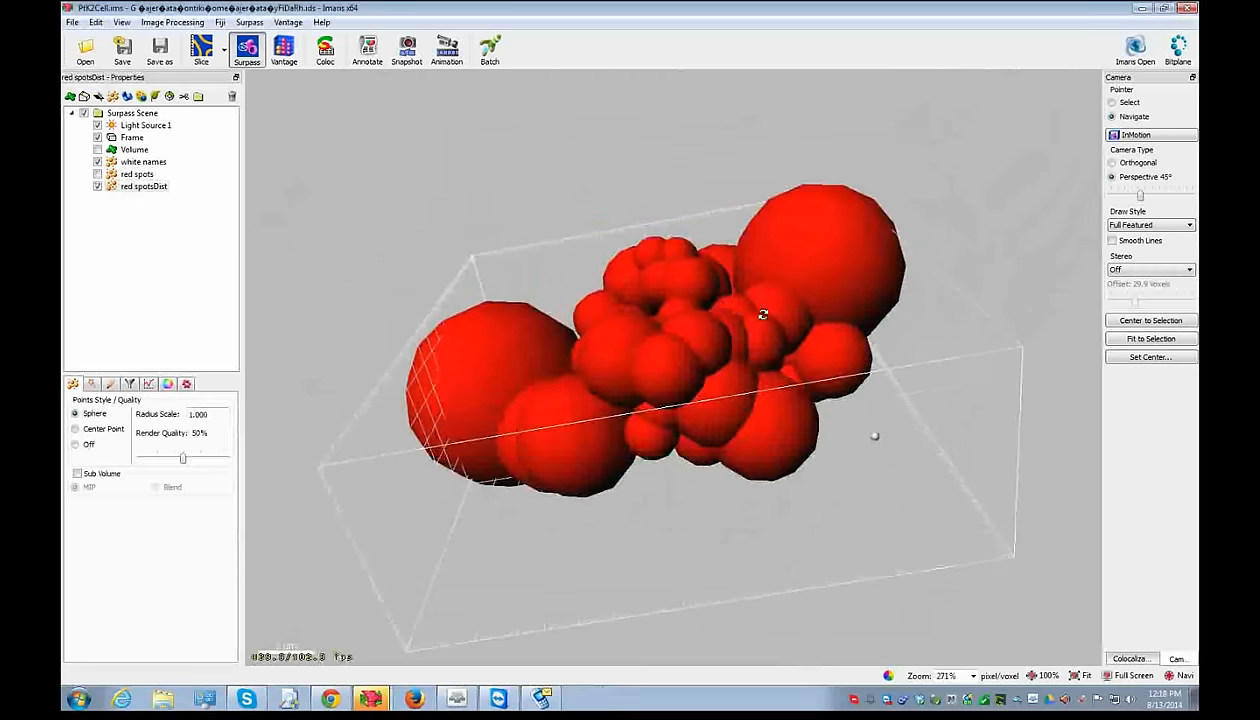
pyautogui.click(150, 386)
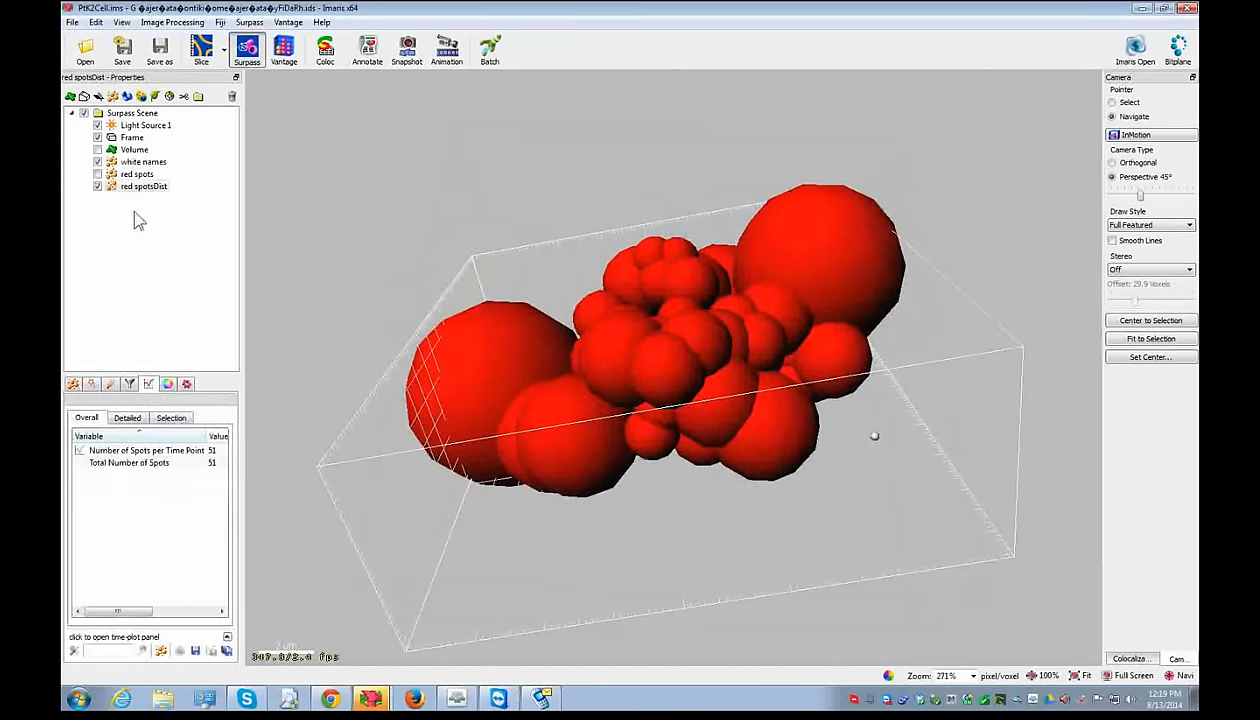
pyautogui.click(127, 417)
pyautogui.click(168, 451)
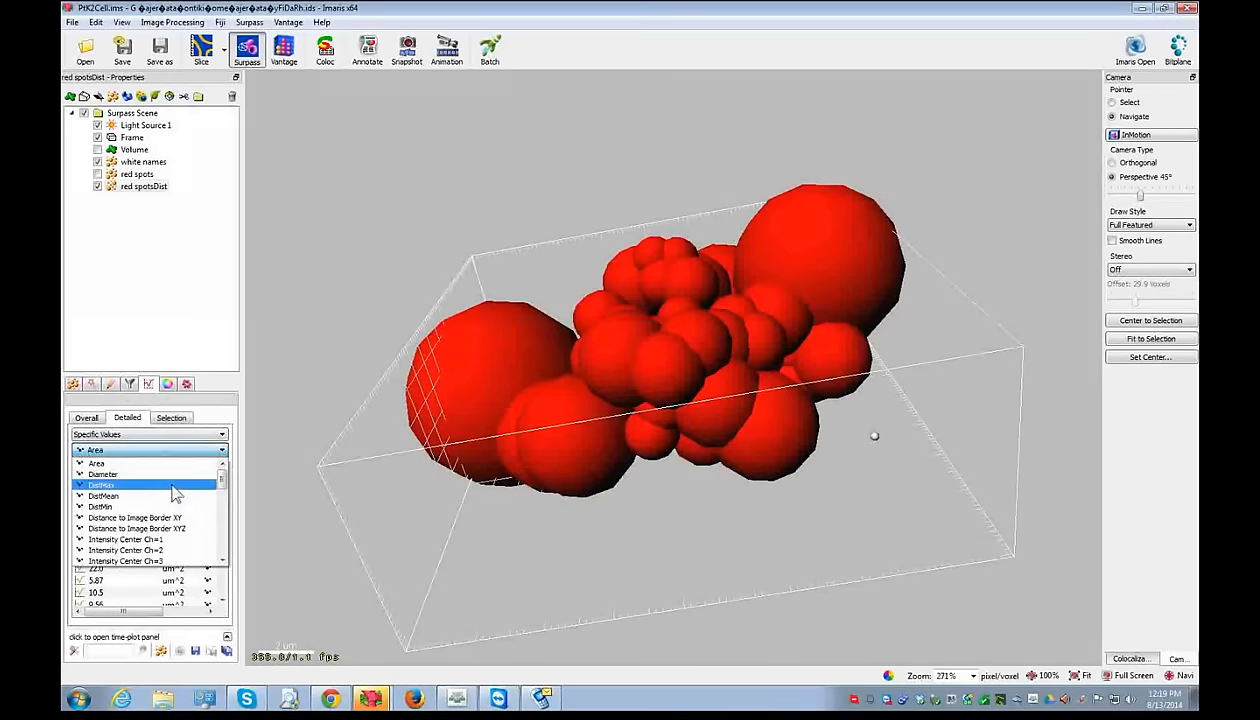
pyautogui.click(175, 486)
pyautogui.click(122, 484)
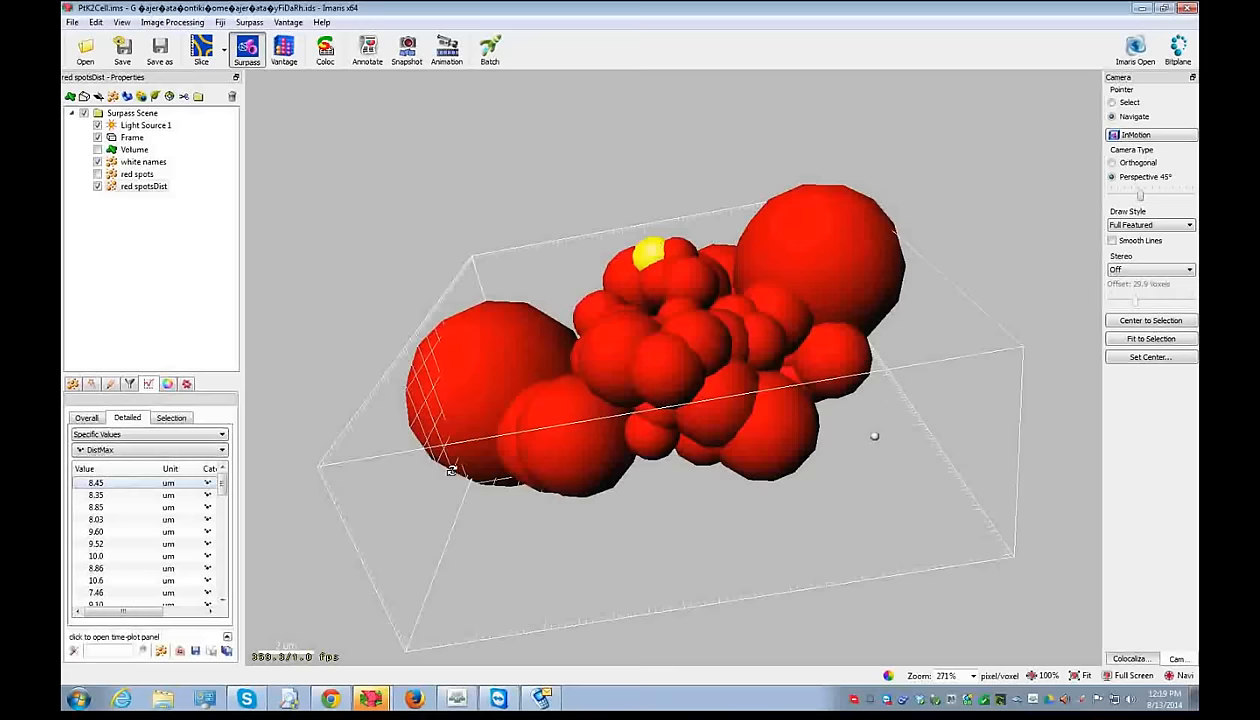
# - Switch the statistics to DistMean and select the central sphere to read its value
pyautogui.click(128, 451)
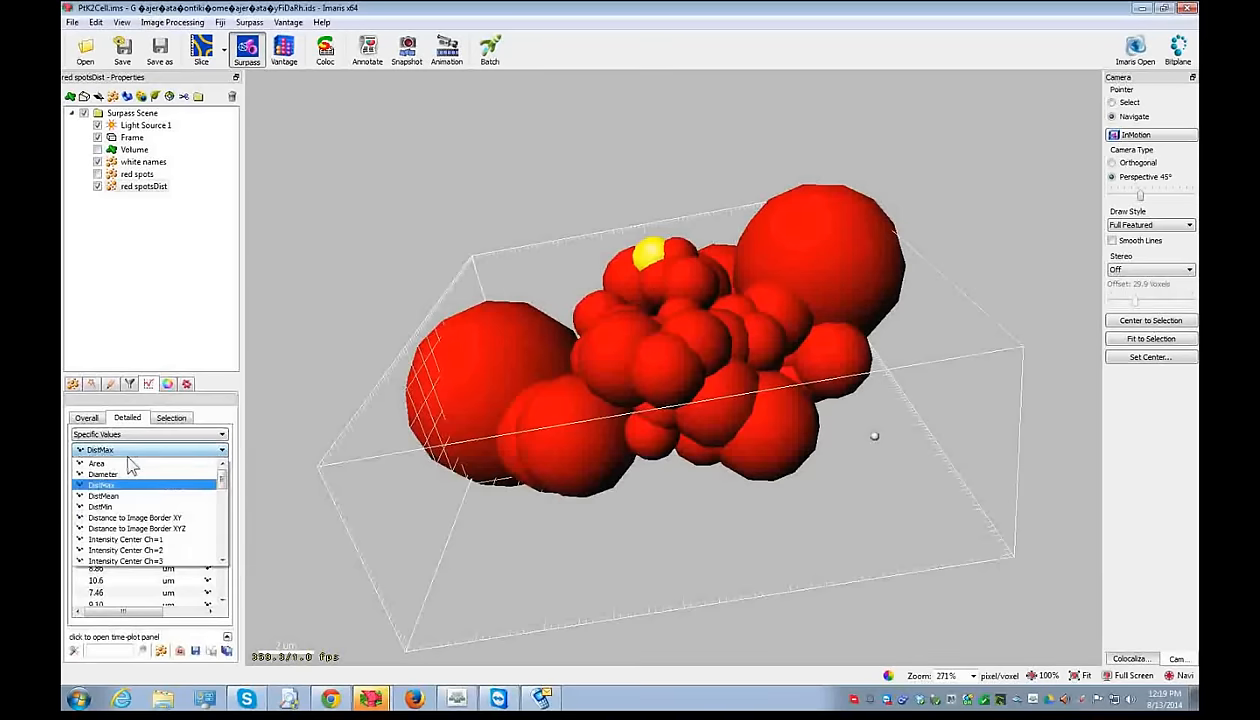
pyautogui.click(131, 495)
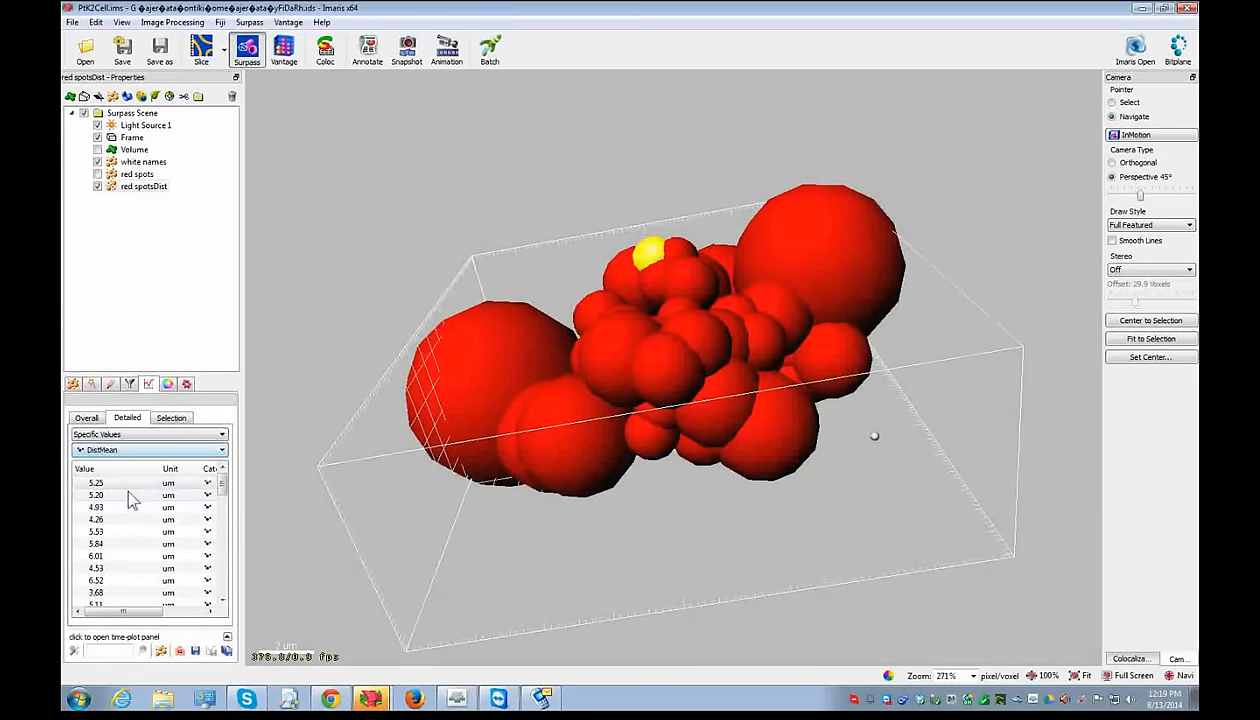
pyautogui.press('Escape')
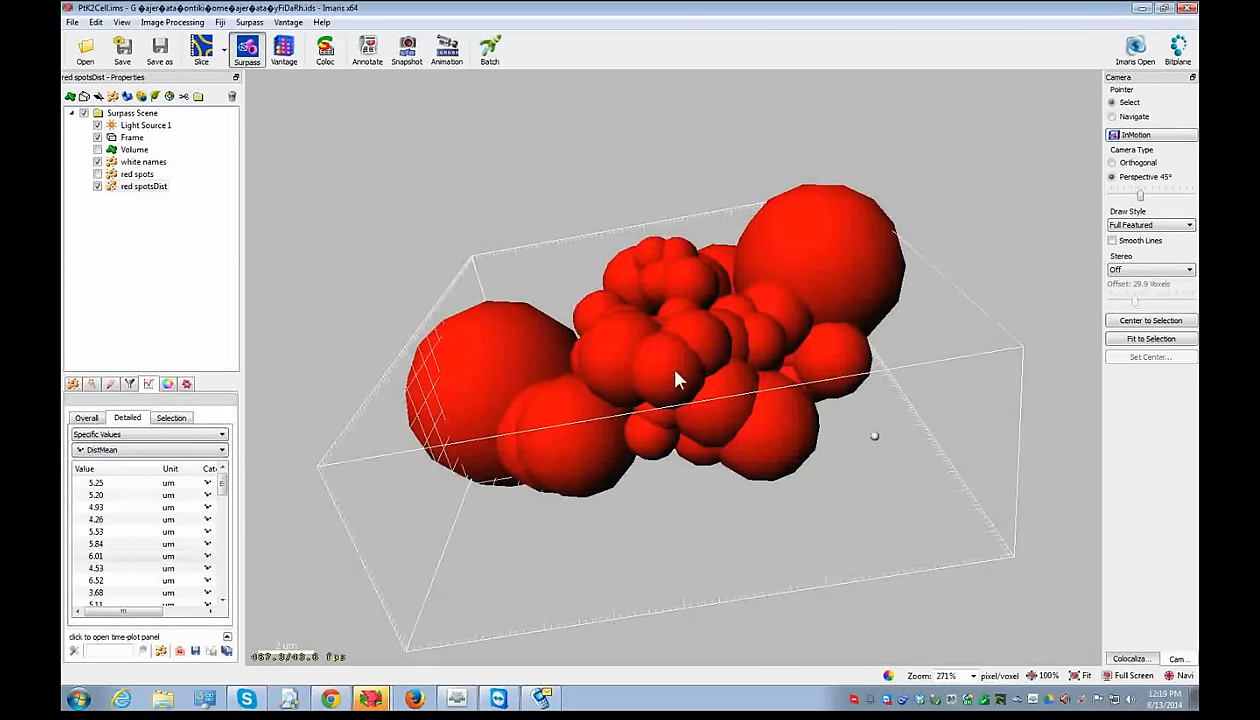
pyautogui.click(662, 362)
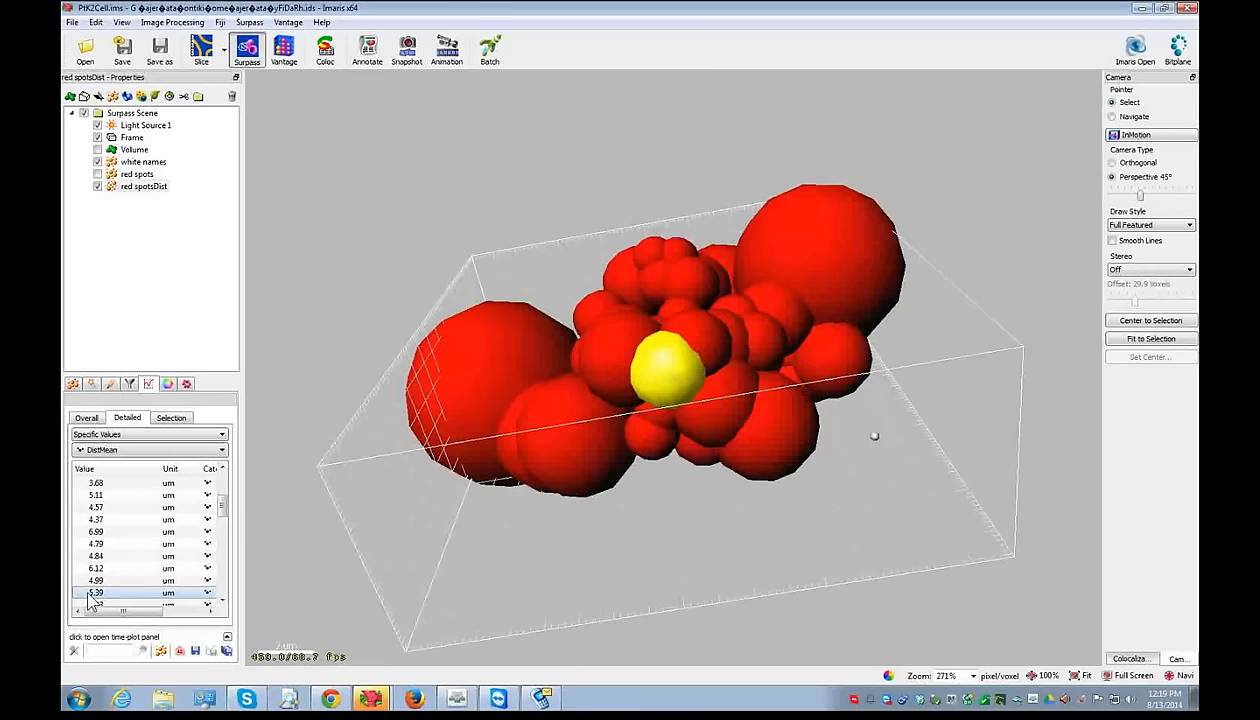
# - Switch to DistMin values and select several spheres, including the large upper-right and right-hand ones
pyautogui.click(166, 450)
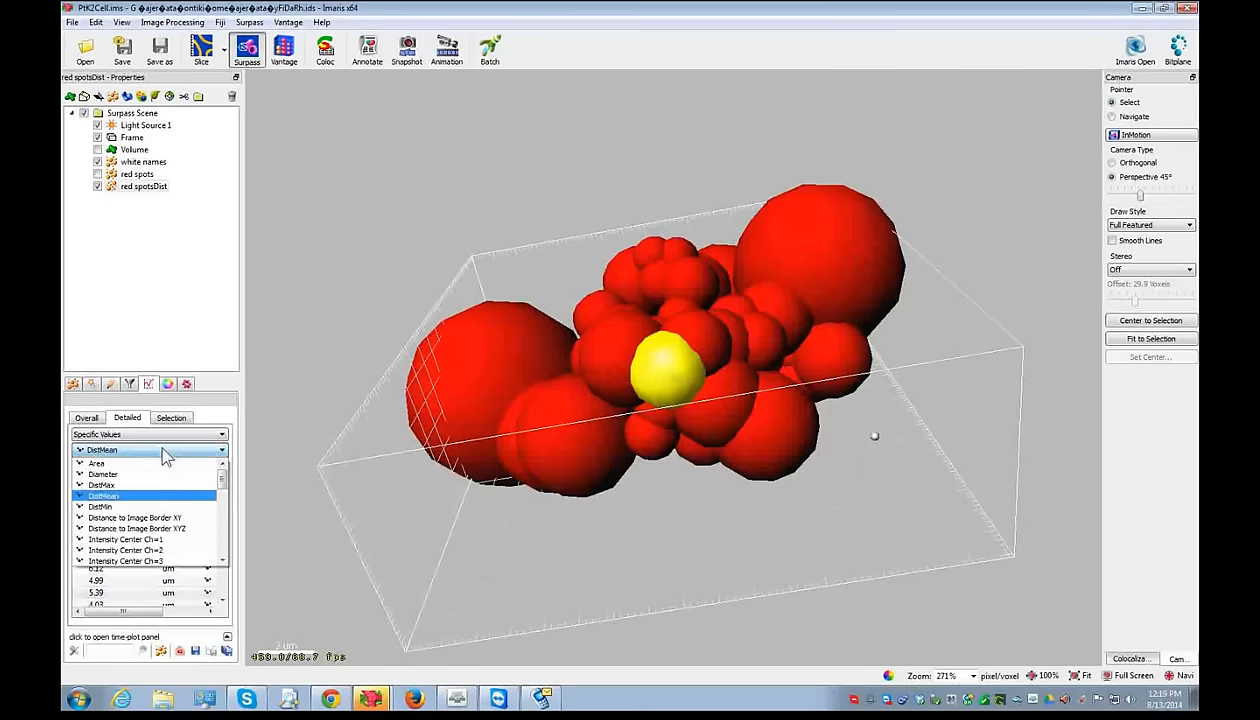
pyautogui.click(143, 507)
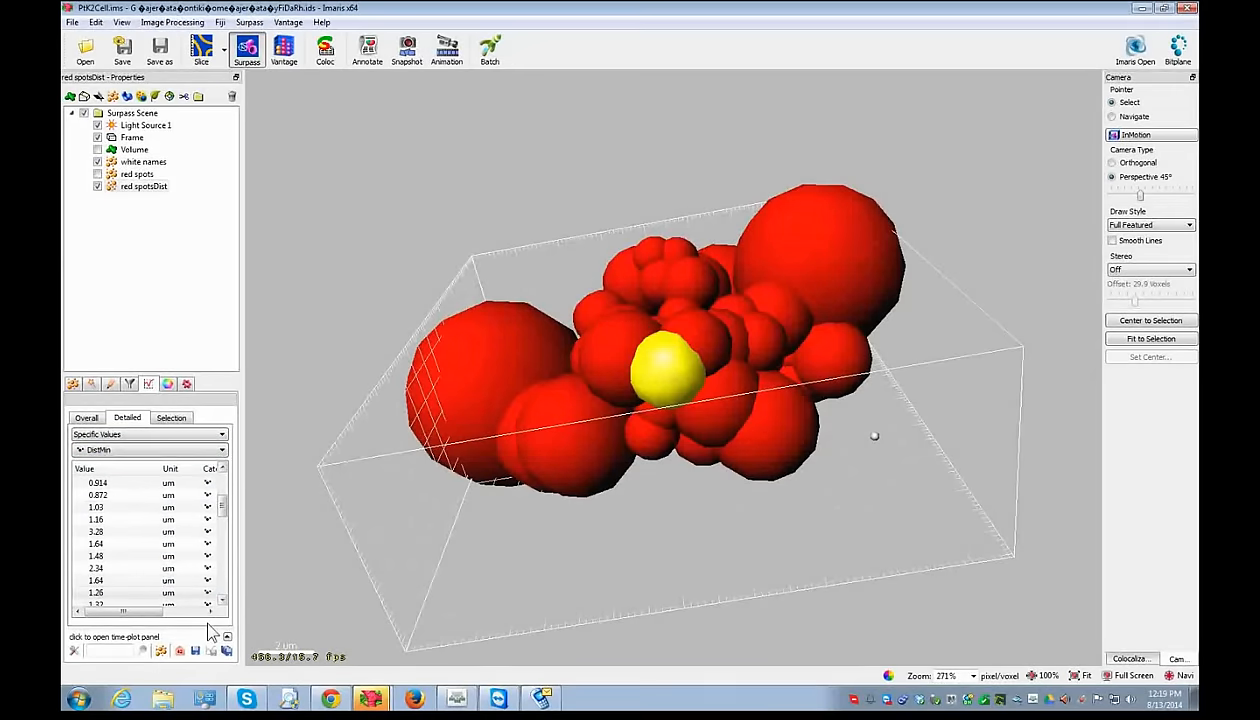
pyautogui.scroll(-2, 90, 545)
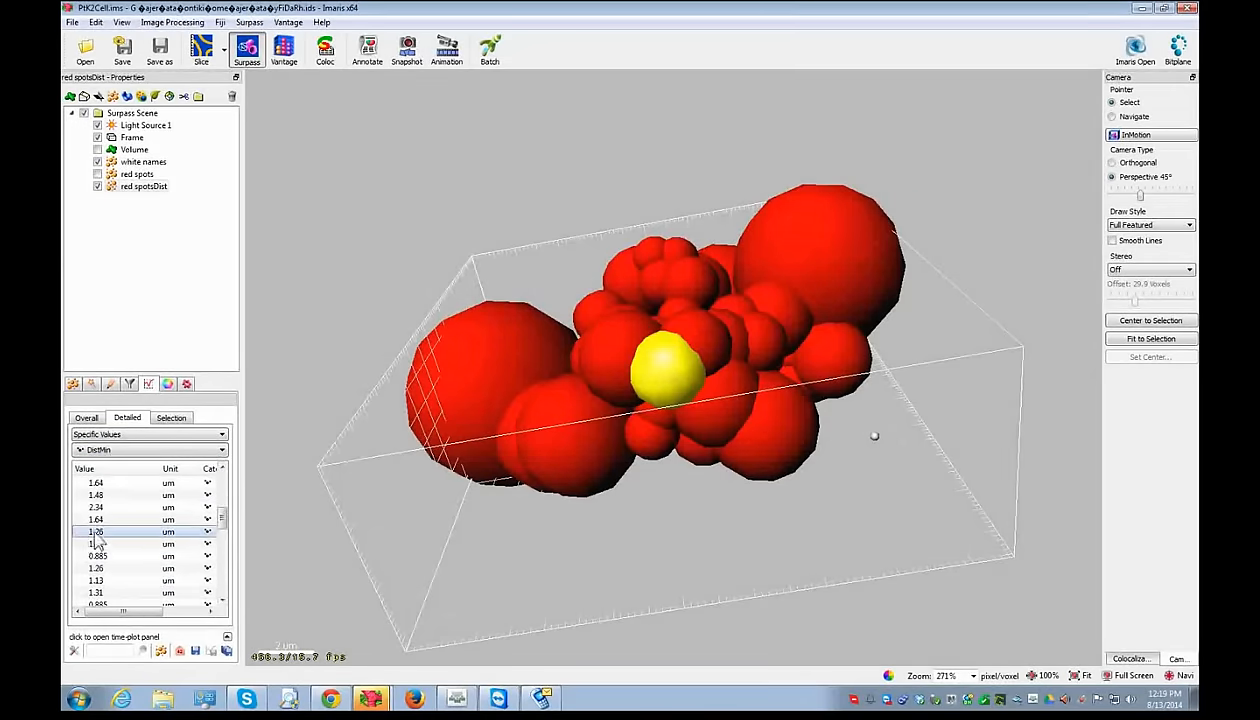
pyautogui.click(695, 408)
pyautogui.click(826, 282)
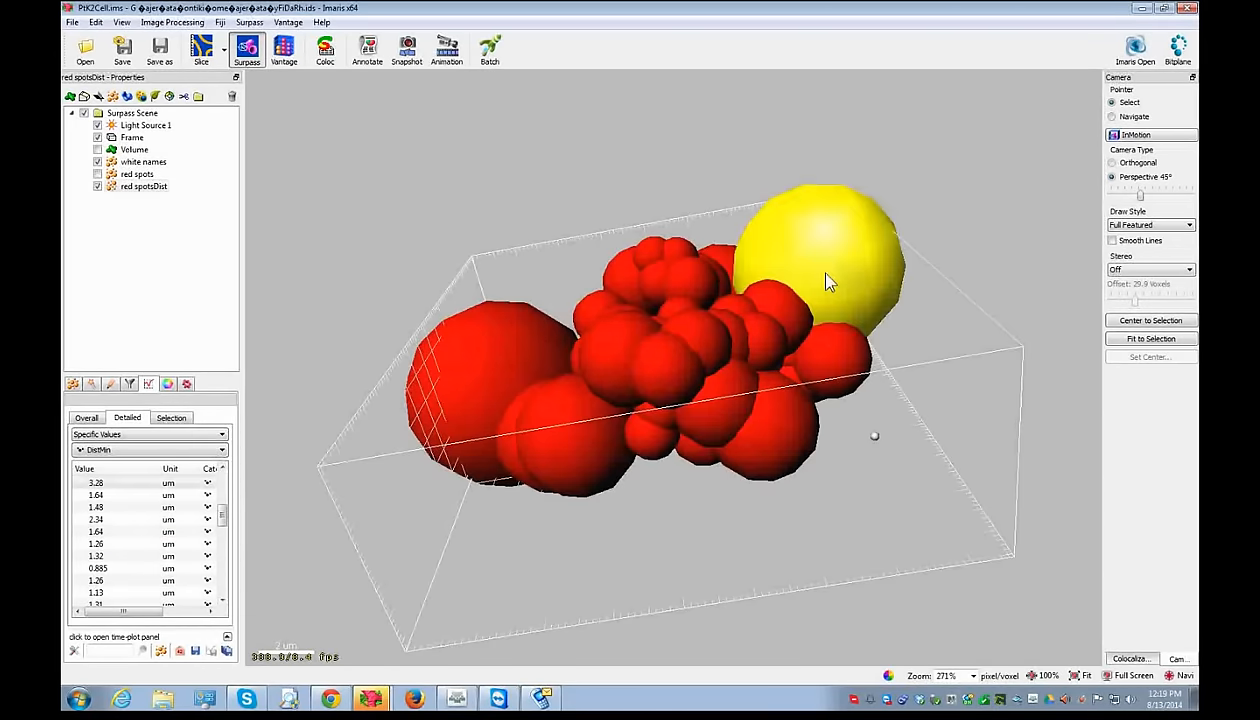
pyautogui.moveTo(223, 528); pyautogui.dragTo(222, 497)
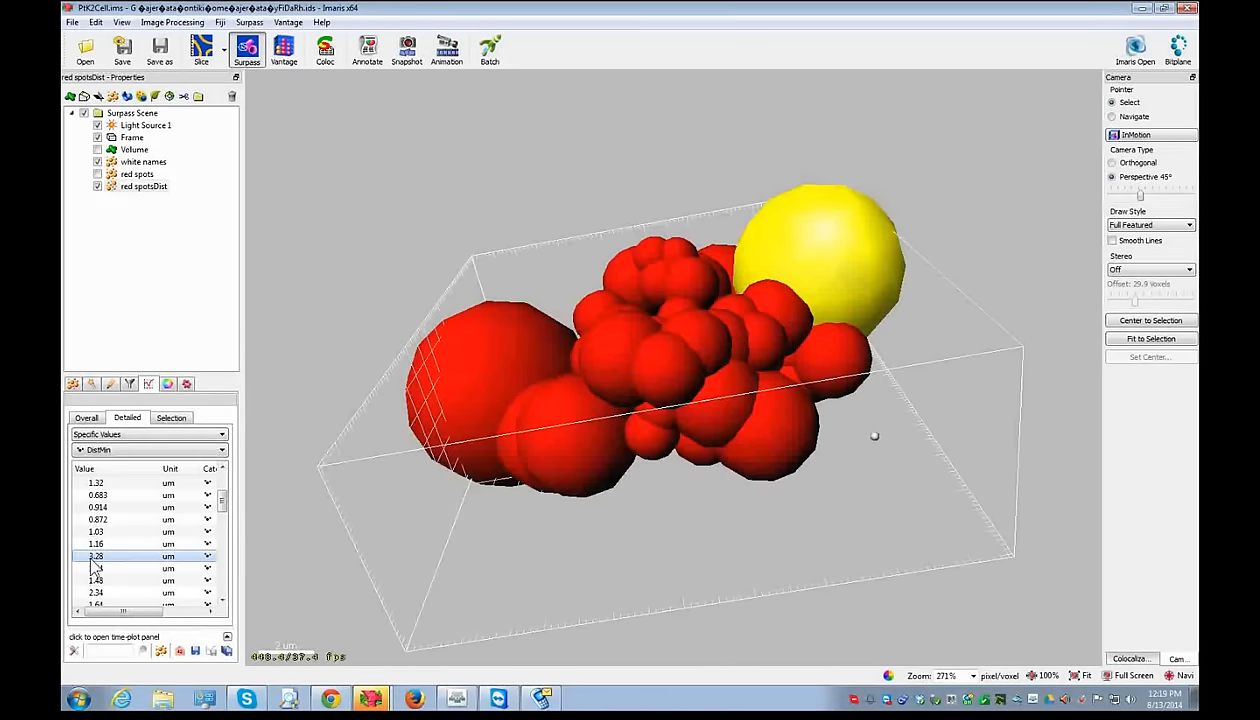
pyautogui.press('Escape')
pyautogui.moveTo(692, 258); pyautogui.dragTo(870, 415)
pyautogui.press('Escape')
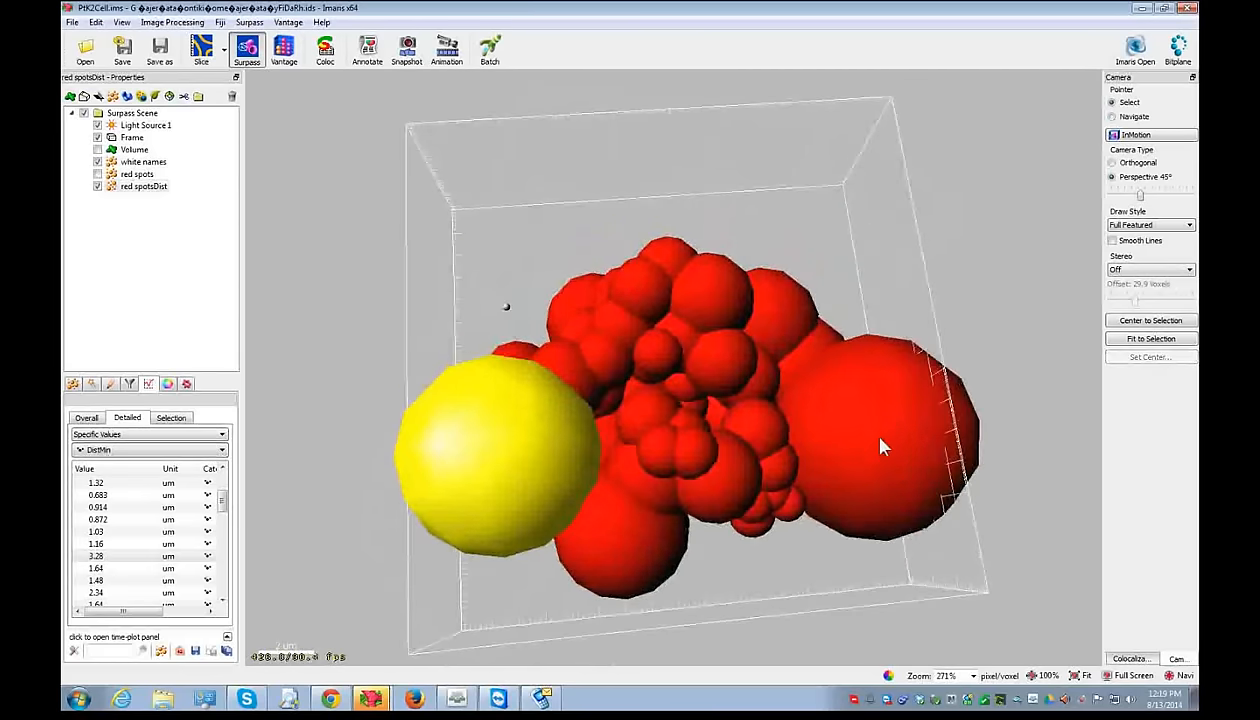
pyautogui.click(864, 426)
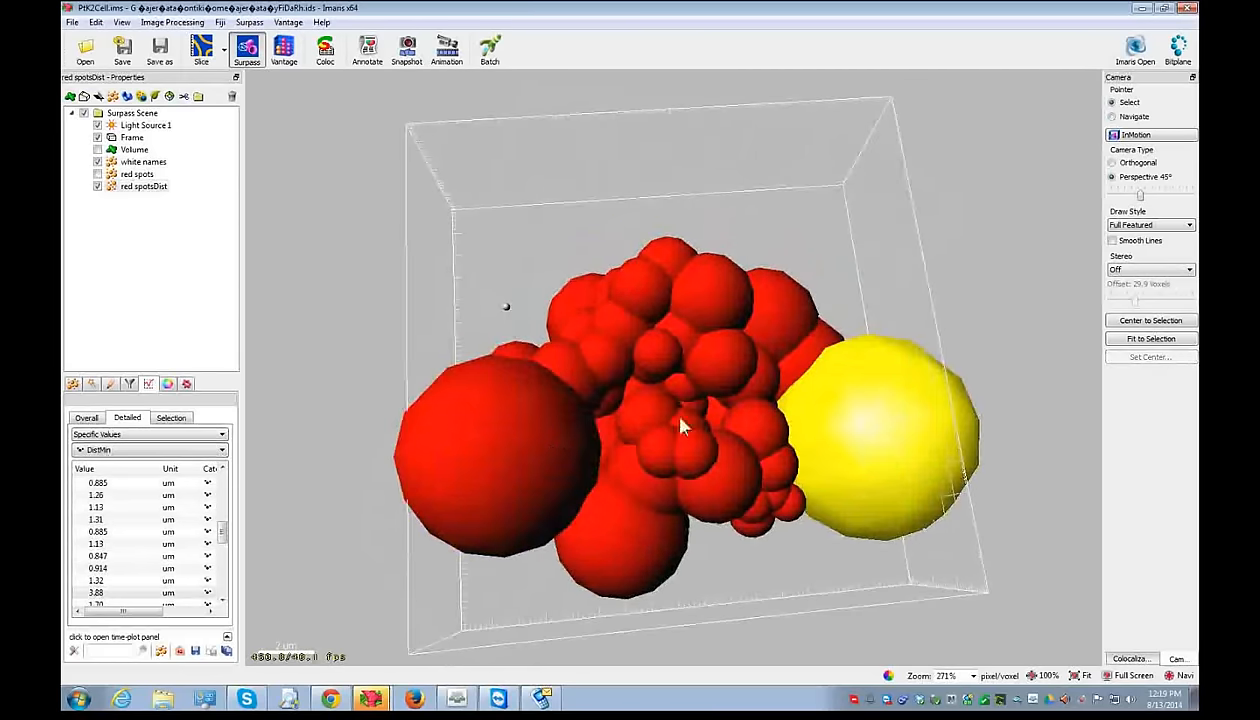
# - Sort DistMin ascending and highlight the spheres with DistMin 3.28 and 3.88
pyautogui.click(110, 471)
pyautogui.scroll(-8, 118, 500)
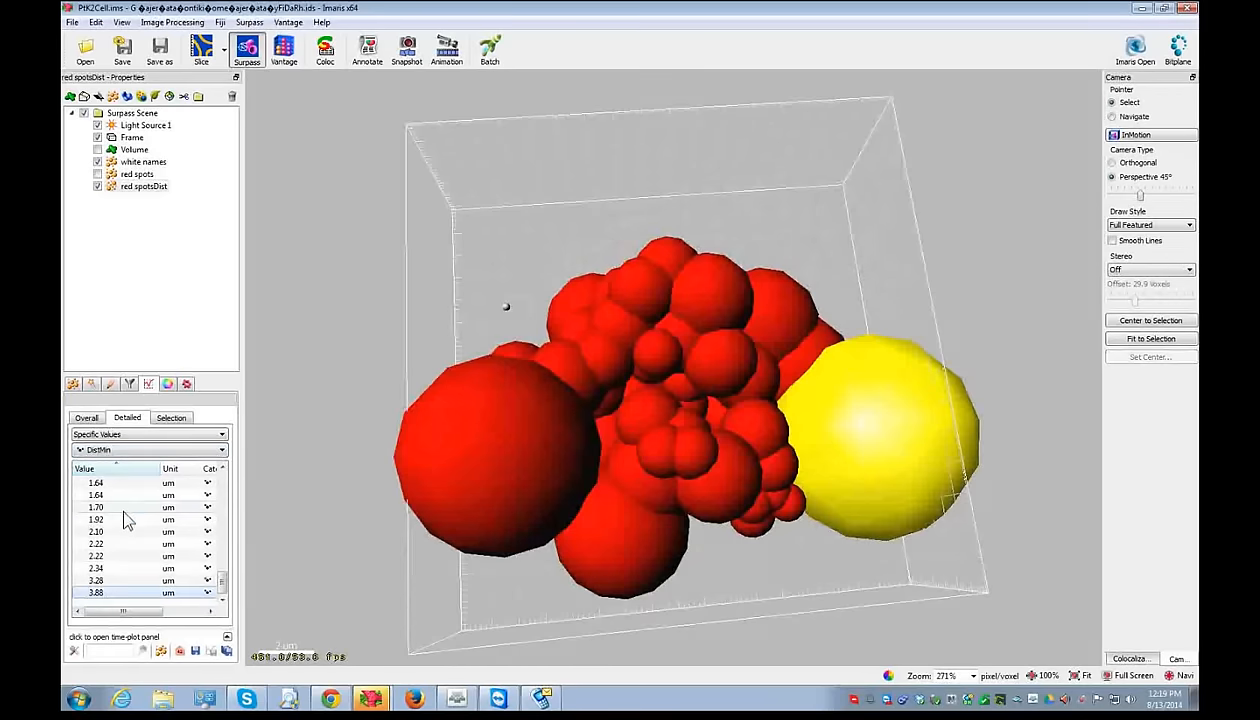
pyautogui.click(111, 582)
pyautogui.click(111, 591)
pyautogui.click(111, 581)
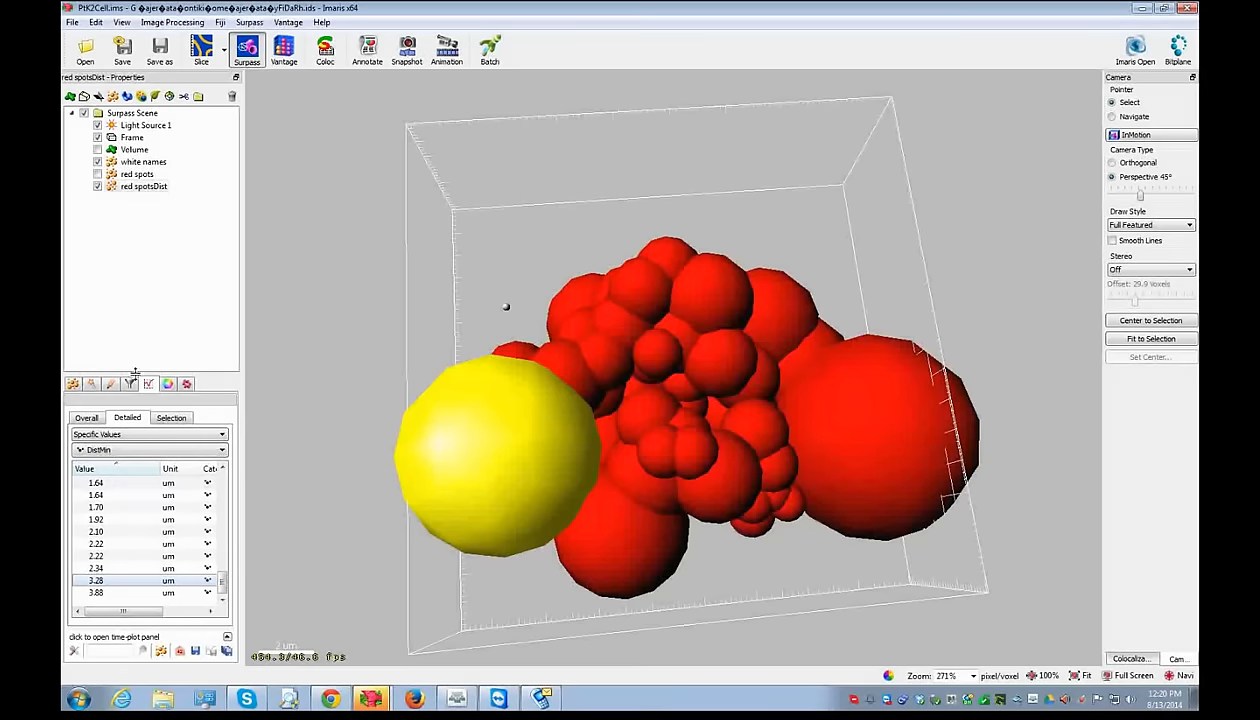
pyautogui.click(95, 196)
# - Hide red spotsDist and white names, show and select red spots, then run Split Spots
pyautogui.click(97, 187)
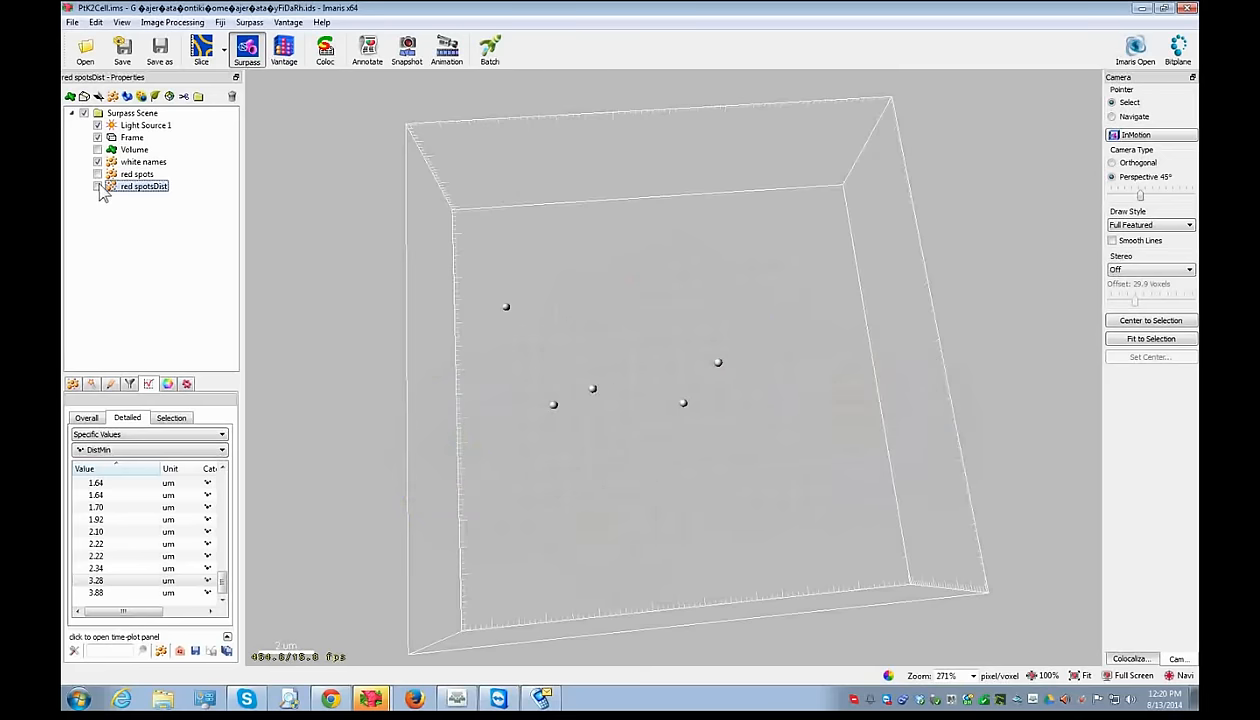
pyautogui.click(97, 174)
pyautogui.click(135, 175)
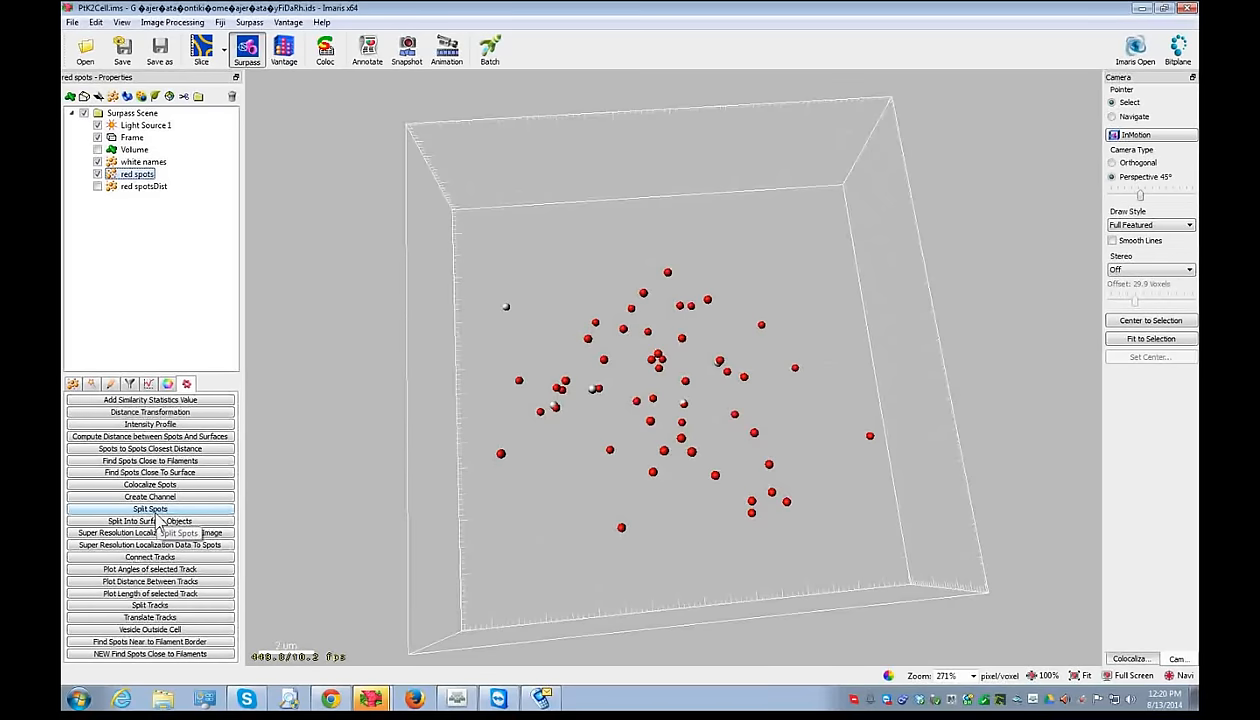
pyautogui.click(97, 162)
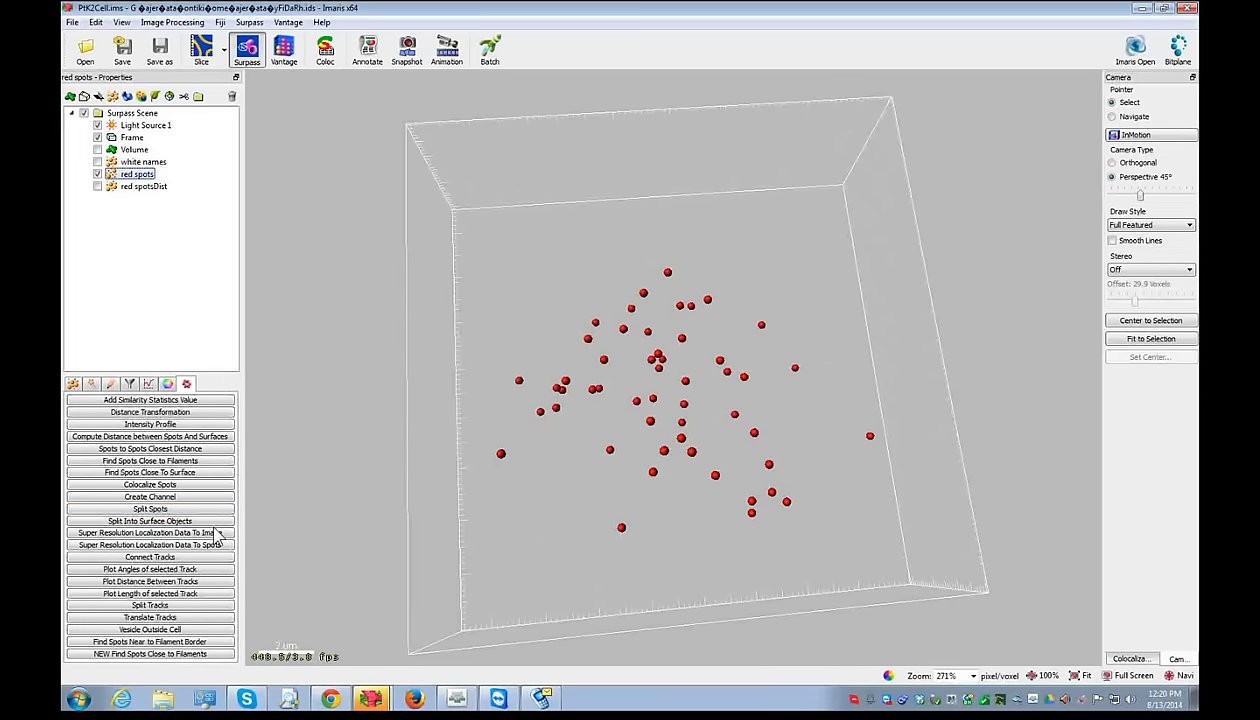
pyautogui.click(145, 508)
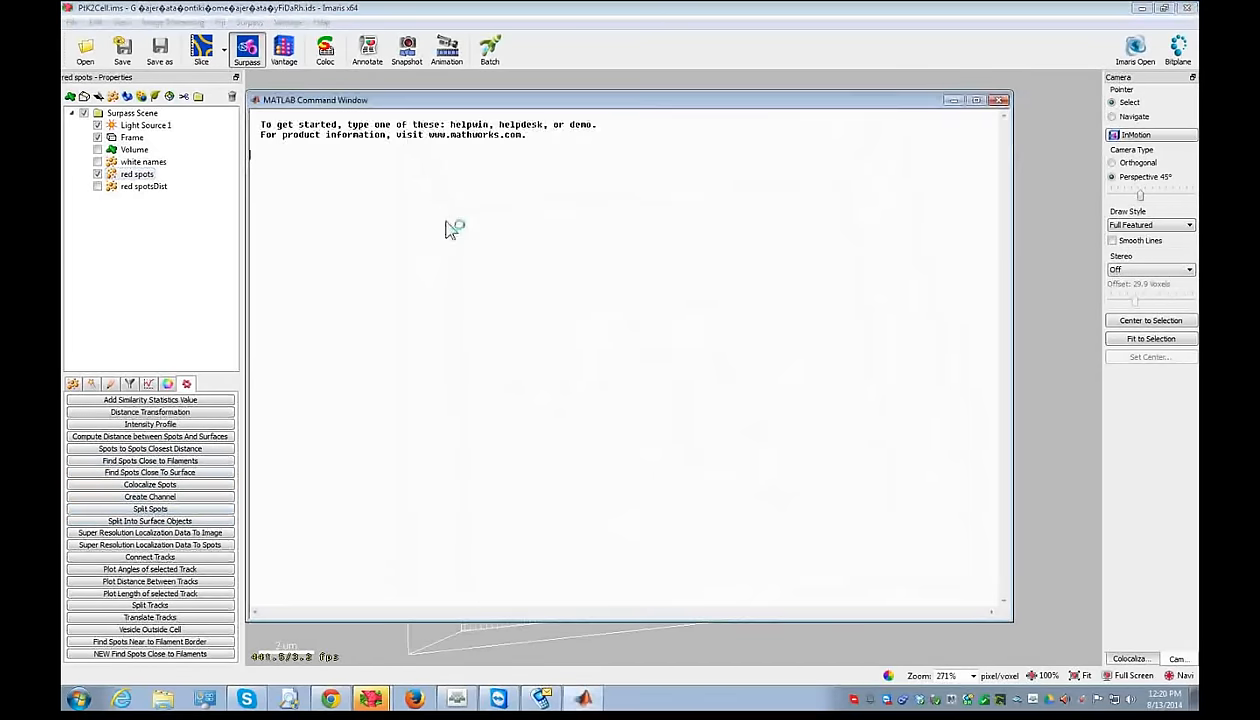
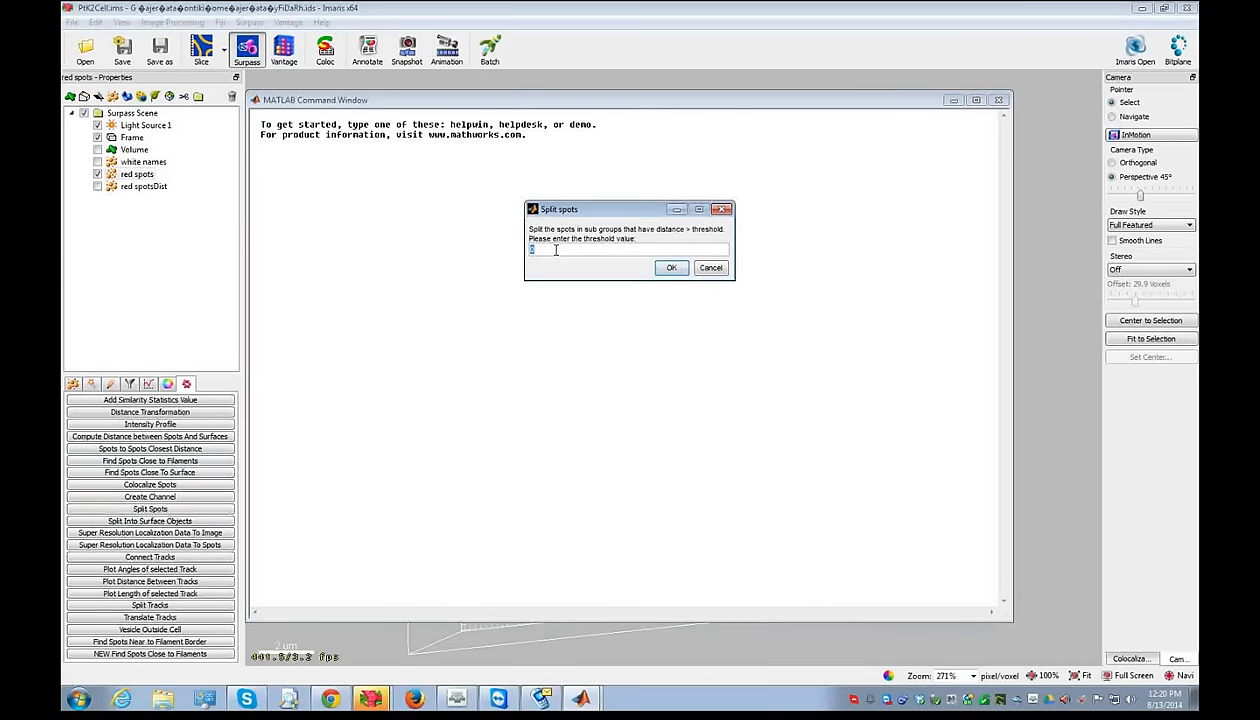
# - Split the red spots at threshold 2, producing nine red spots sub-groups
pyautogui.click(670, 269)
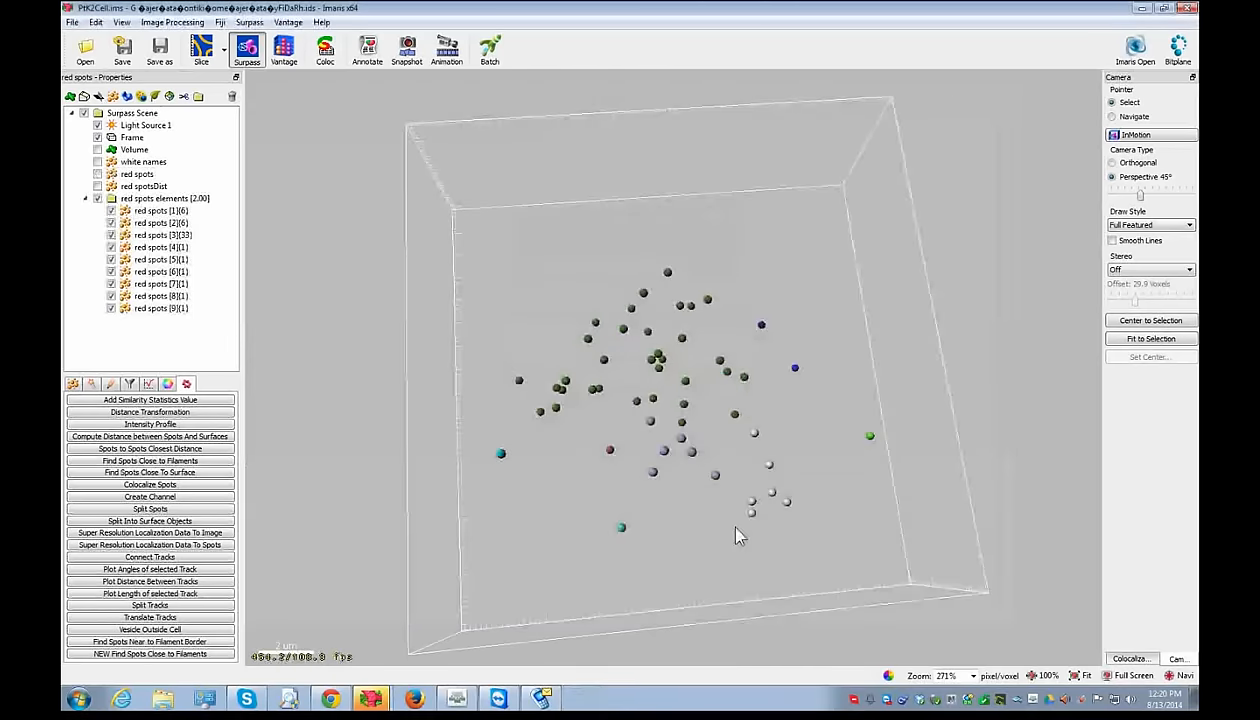
# - Tilt the view and toggle the 33 spots of red spots [3] off and on to inspect them
pyautogui.moveTo(672, 420); pyautogui.dragTo(663, 480)
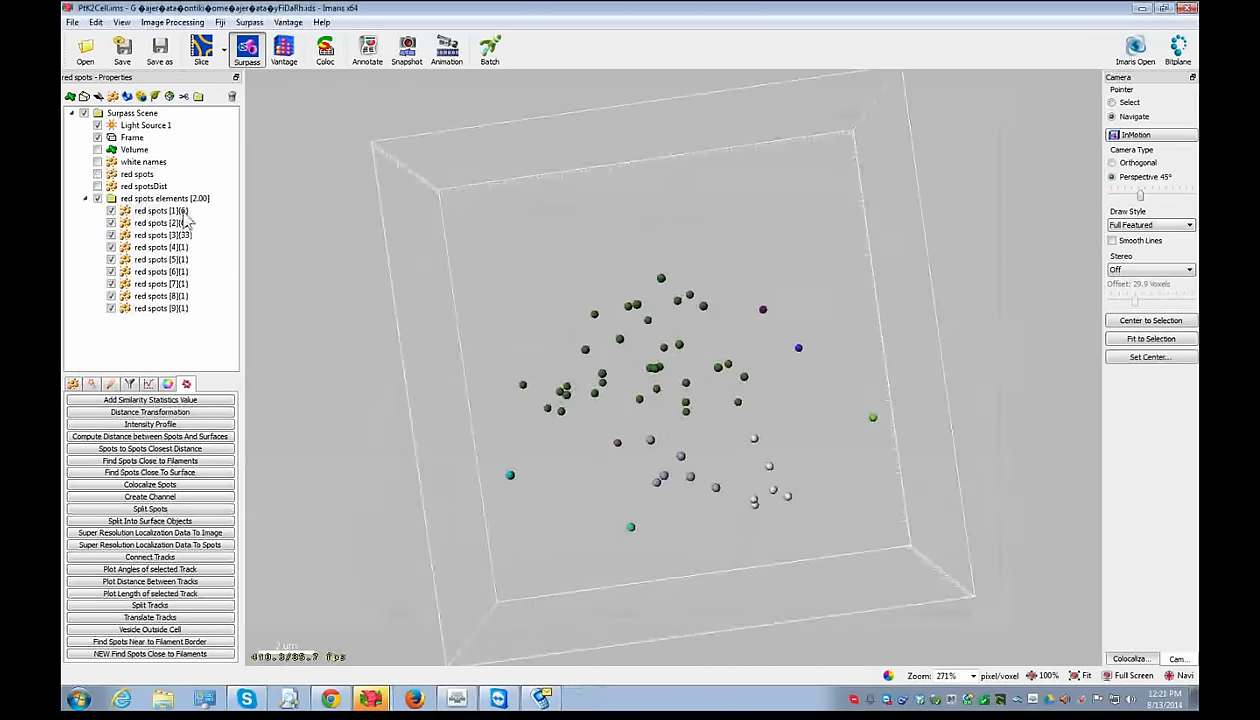
pyautogui.click(155, 199)
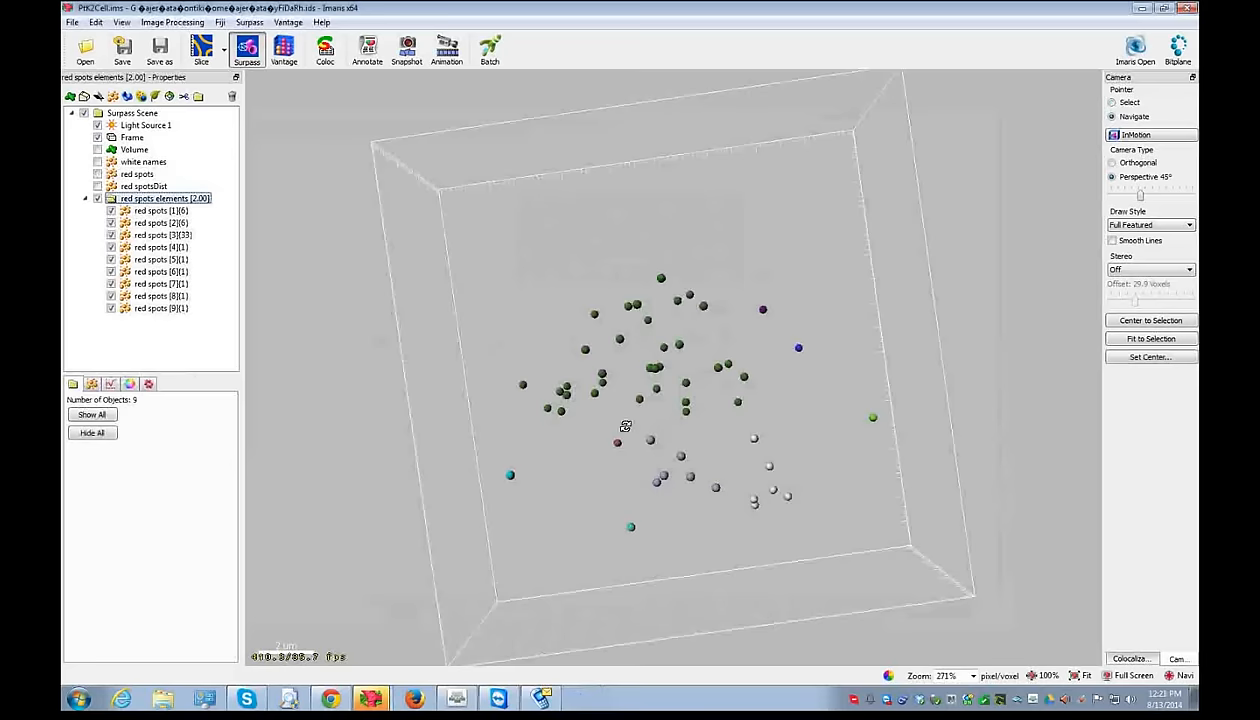
pyautogui.moveTo(640, 412); pyautogui.dragTo(667, 472)
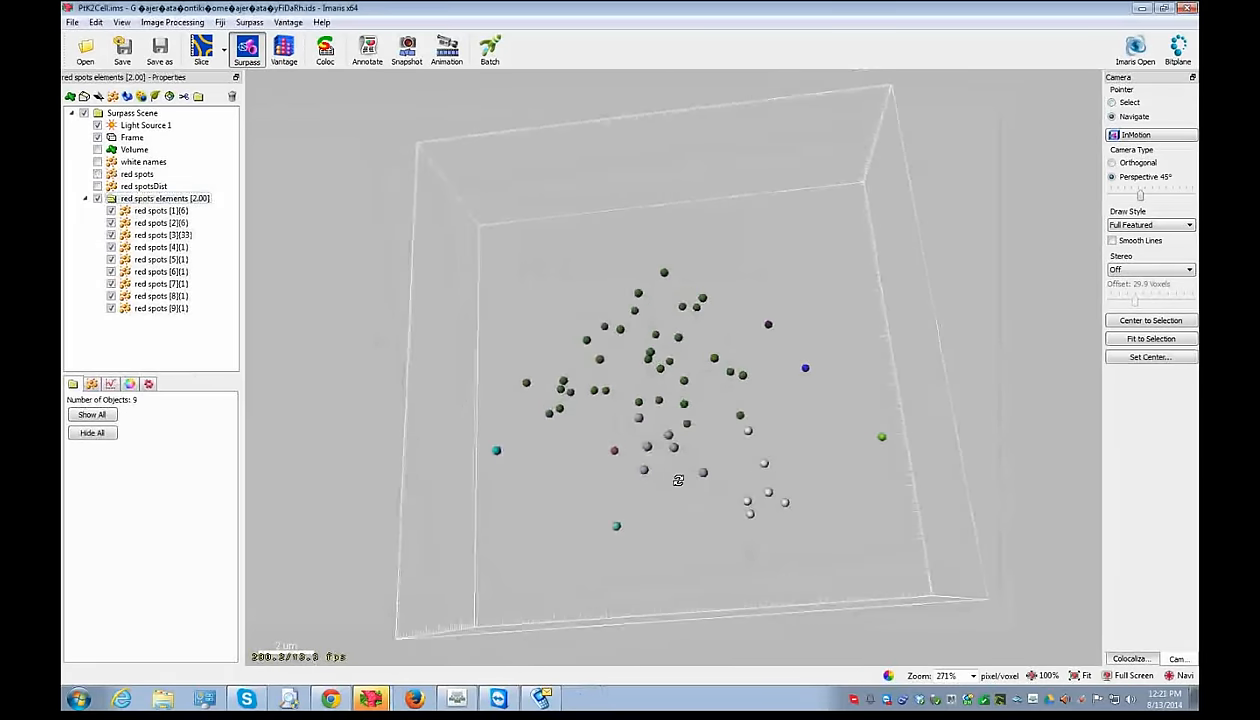
pyautogui.click(150, 211)
pyautogui.click(146, 235)
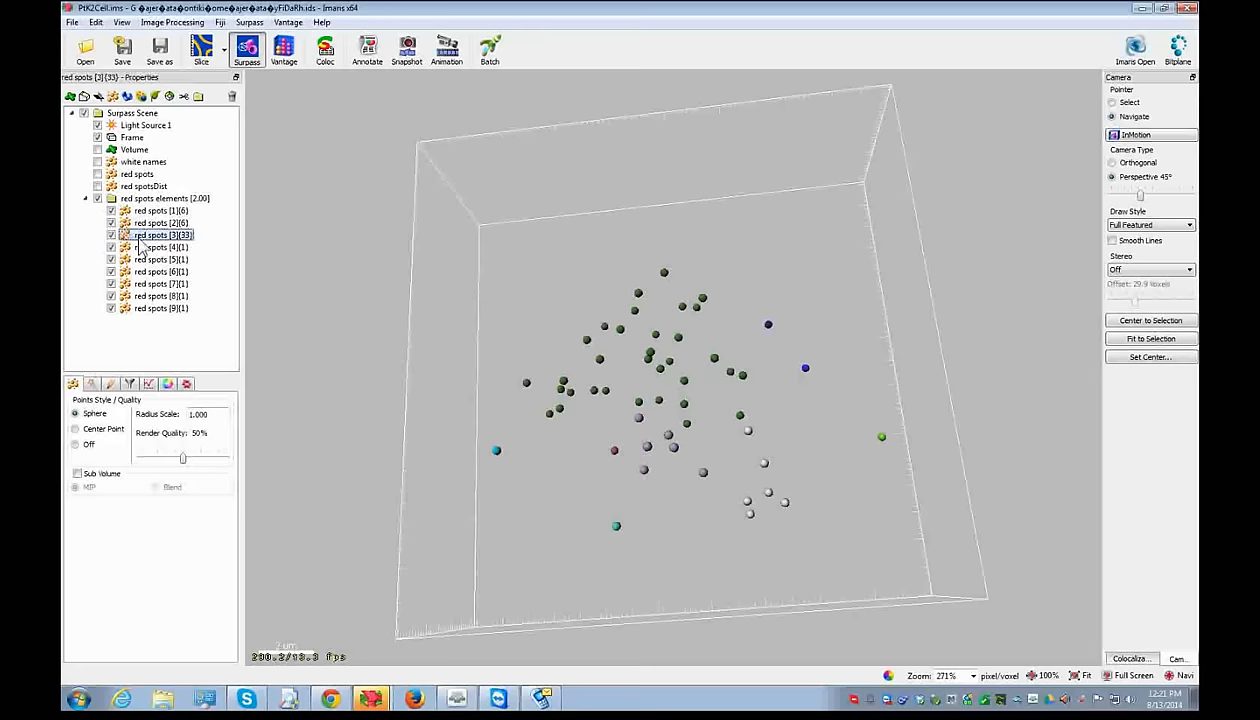
pyautogui.click(111, 235)
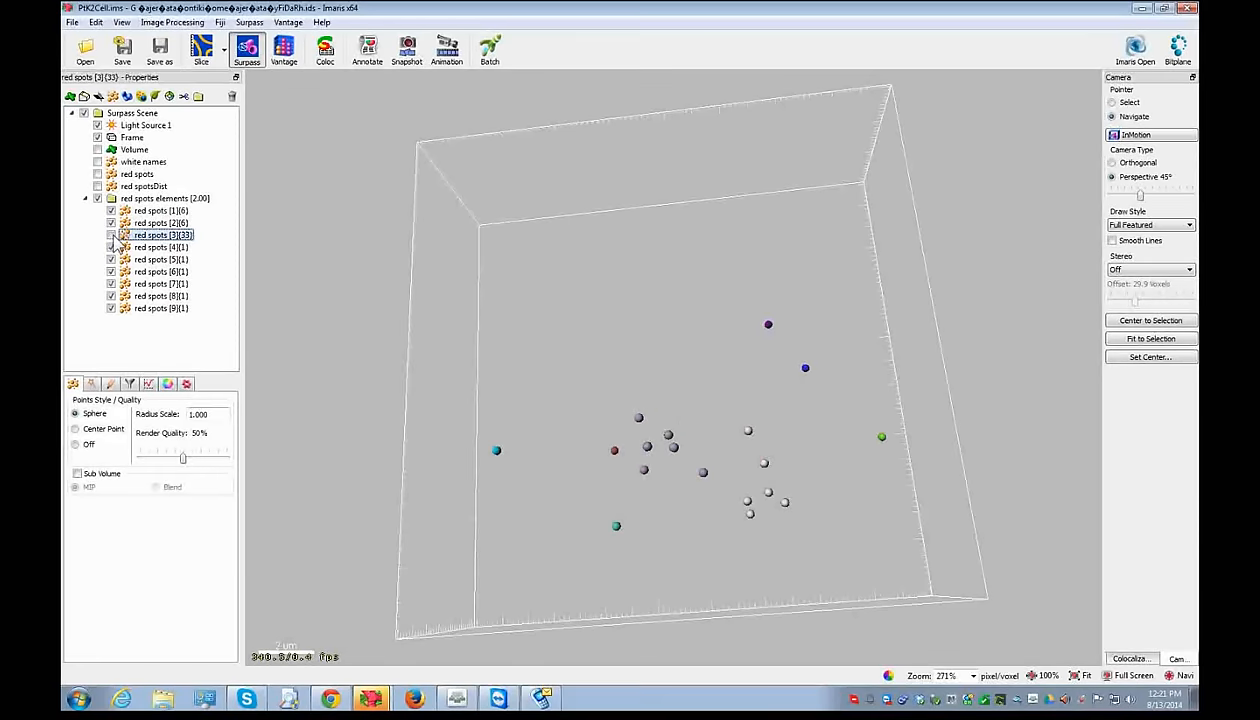
pyautogui.click(111, 235)
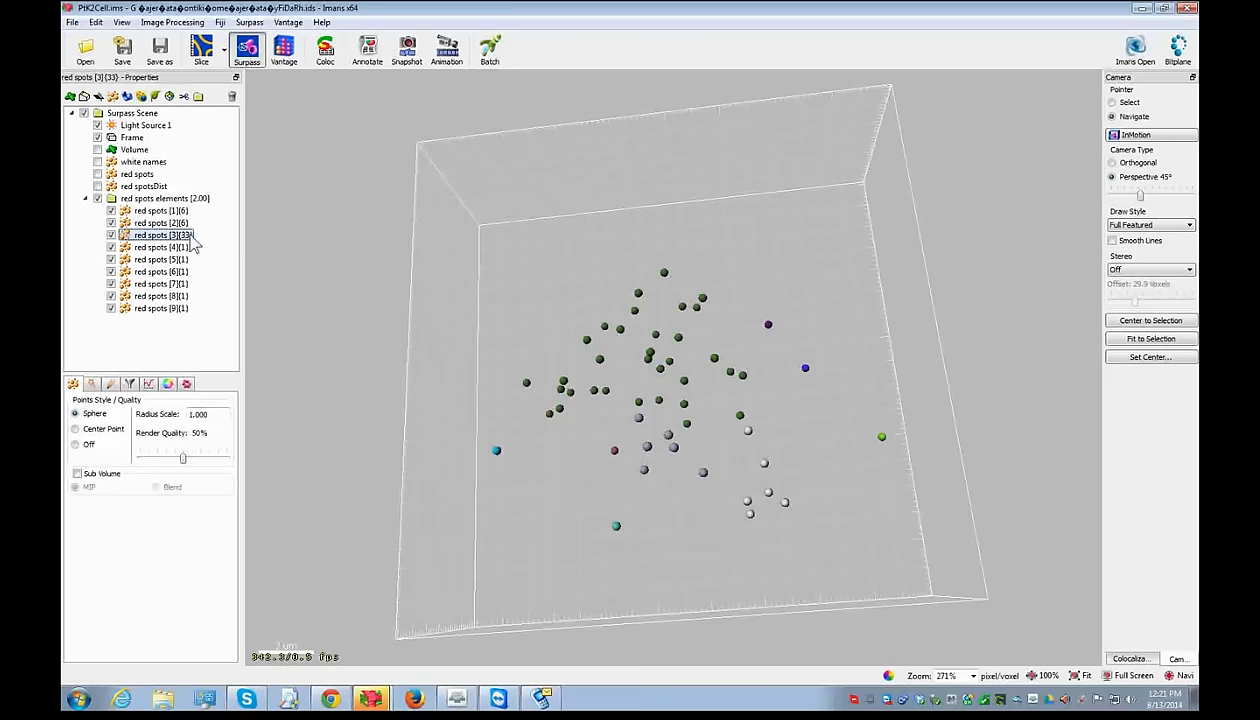
pyautogui.click(111, 235)
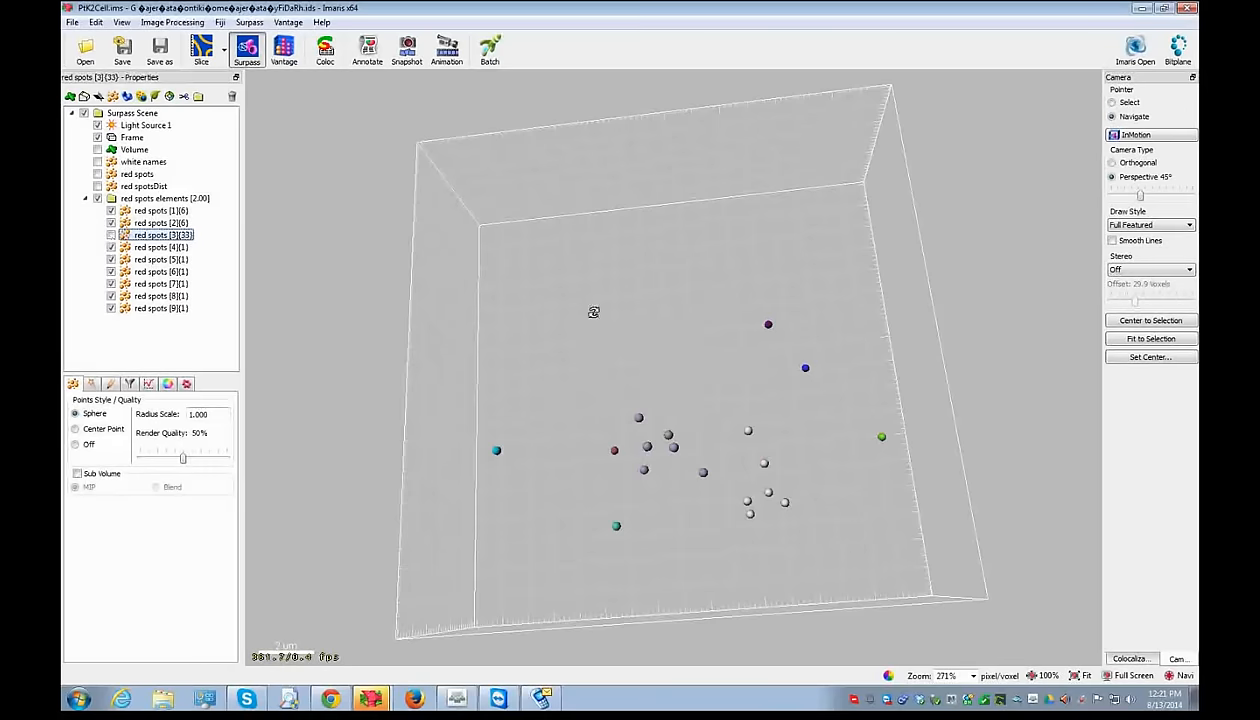
pyautogui.click(111, 235)
# - Hide and collapse the red spots elements group, leaving the 3-D scene empty
pyautogui.click(97, 198)
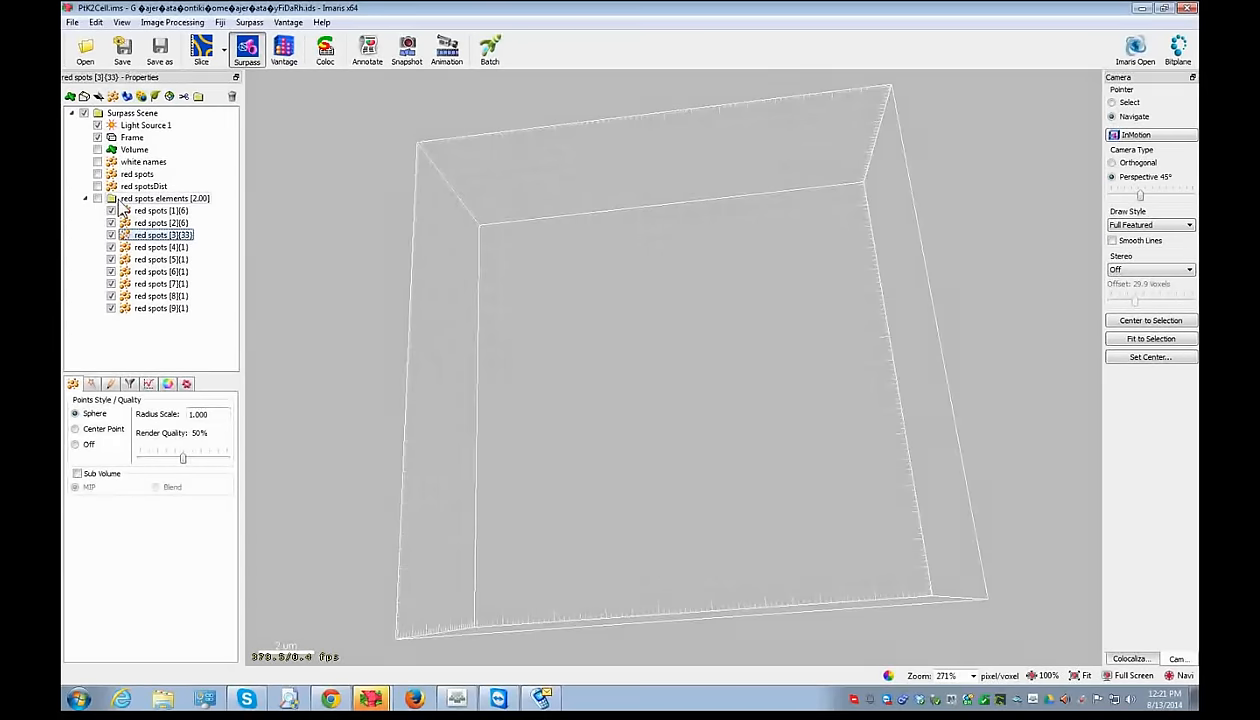
pyautogui.click(119, 200)
pyautogui.doubleClick(119, 205)
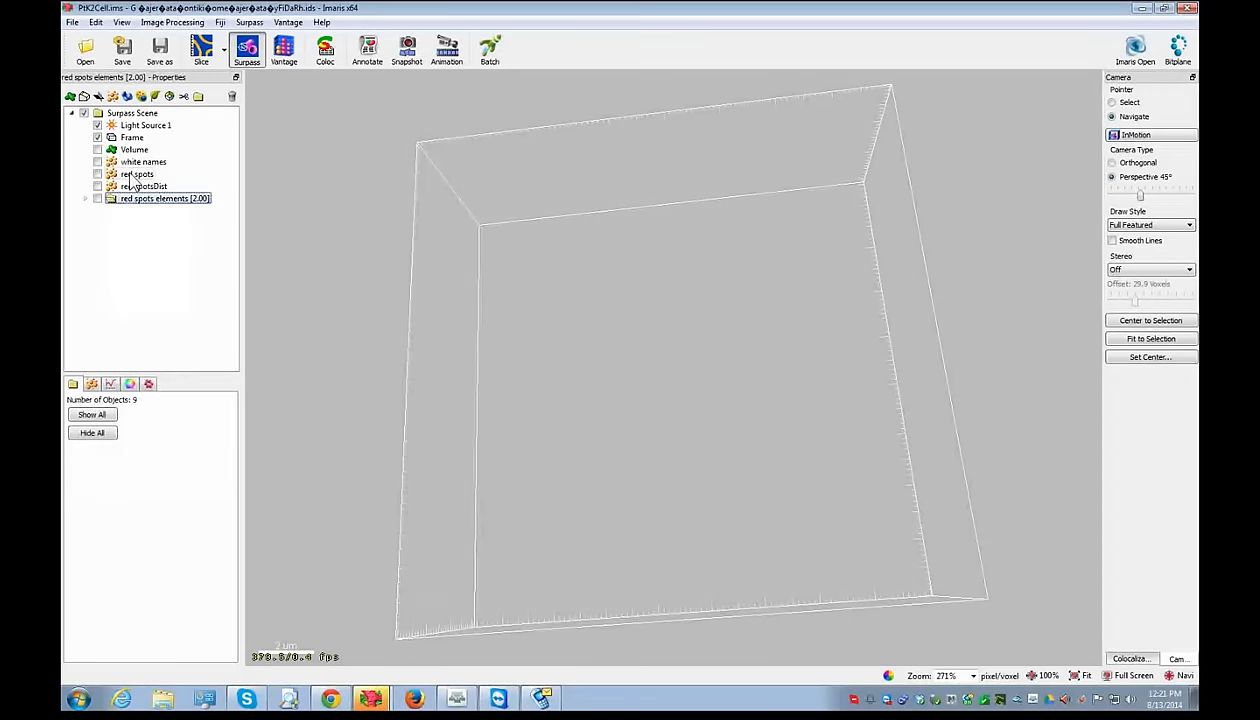
# - Show the red spots and white names objects together in a tilted 3-D view
pyautogui.click(98, 174)
pyautogui.click(97, 161)
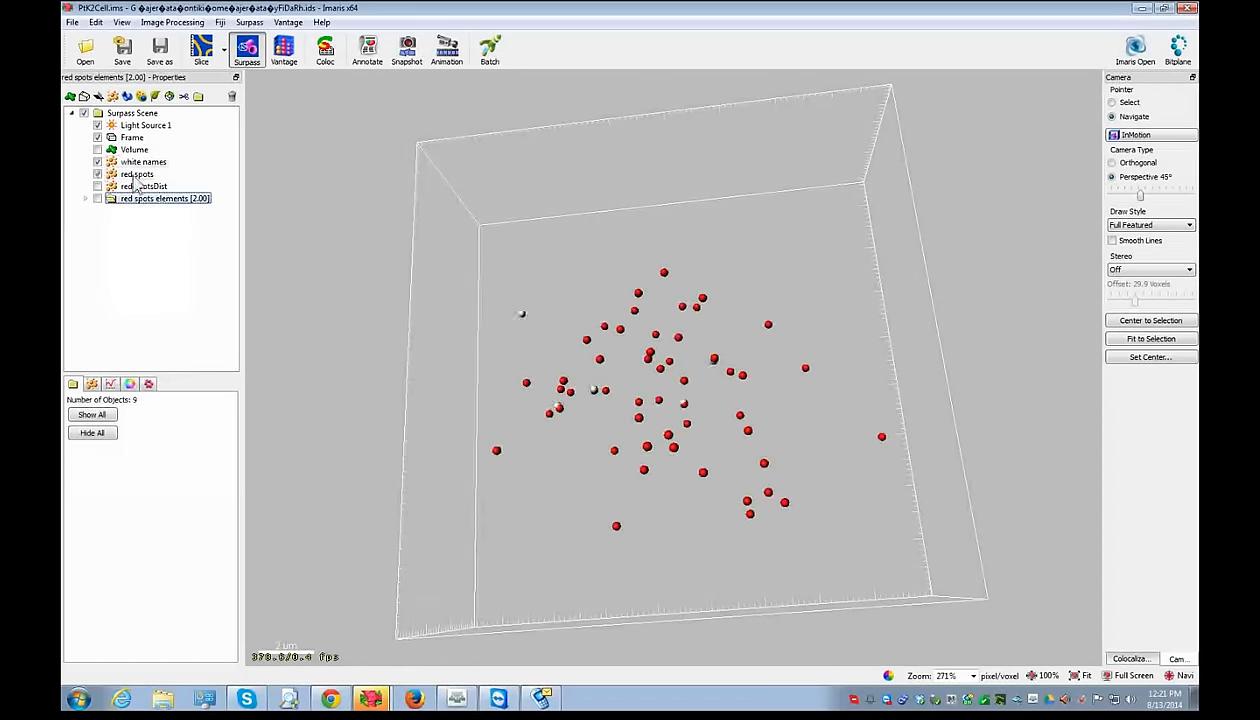
pyautogui.moveTo(707, 416); pyautogui.dragTo(470, 290)
pyautogui.click(129, 163)
pyautogui.click(128, 173)
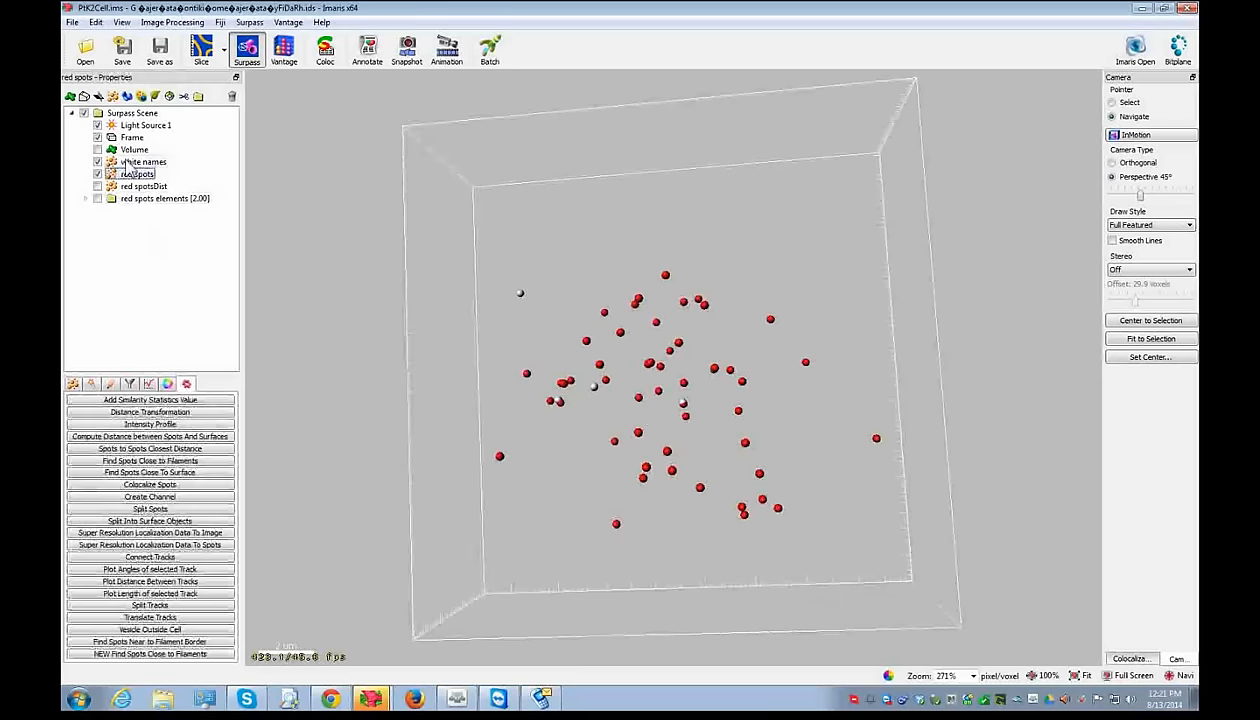
pyautogui.click(128, 163)
# - Rename 'white names' to 'white spots', then select red spots
pyautogui.click(145, 162)
pyautogui.click(165, 162)
pyautogui.write('spots')
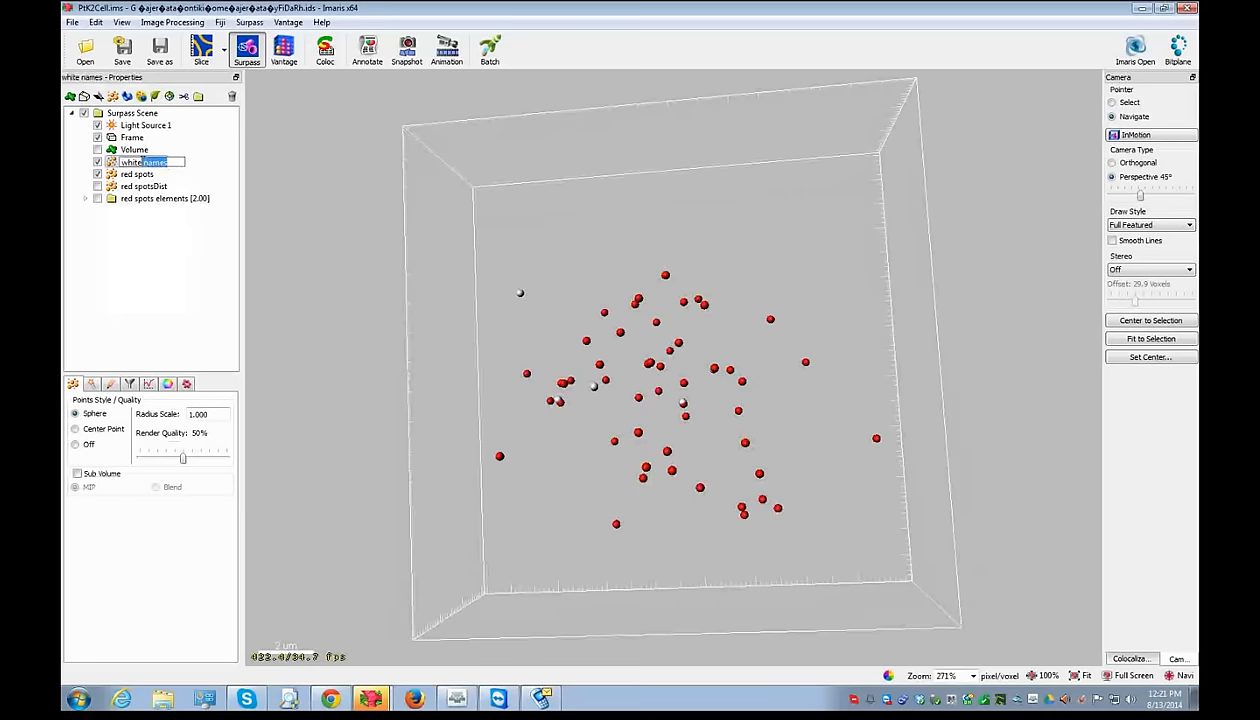
pyautogui.press('Return')
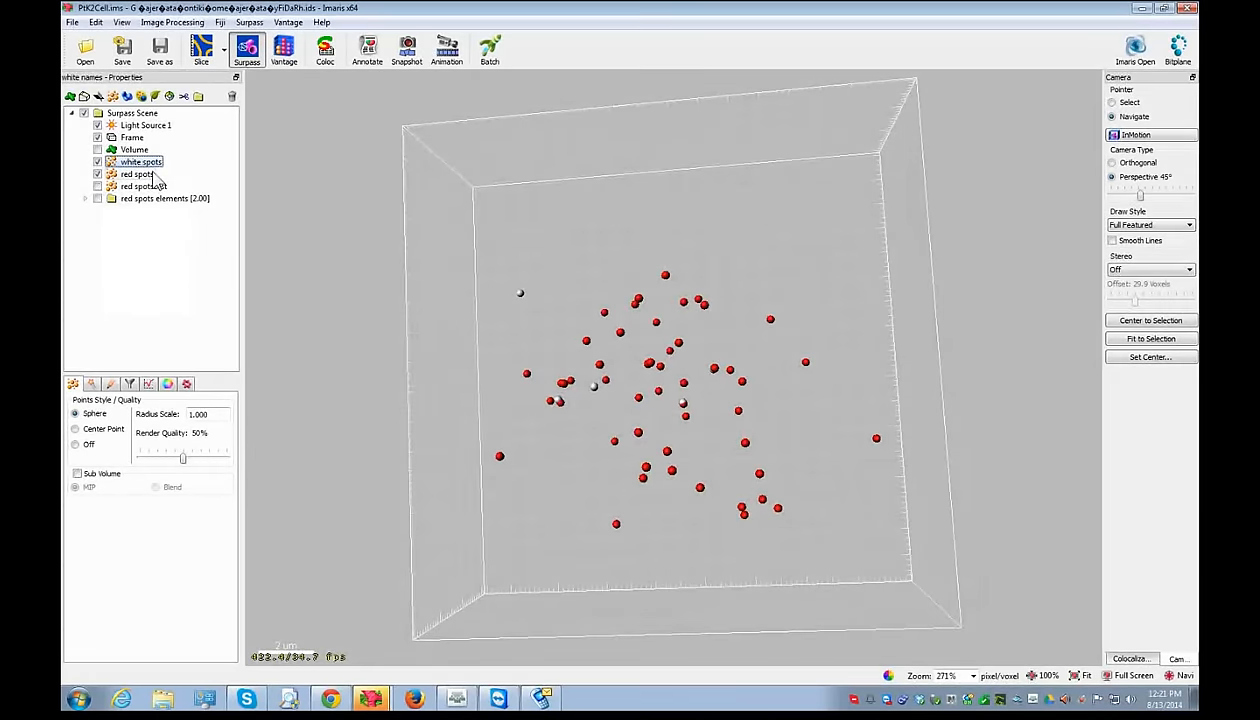
pyautogui.click(138, 174)
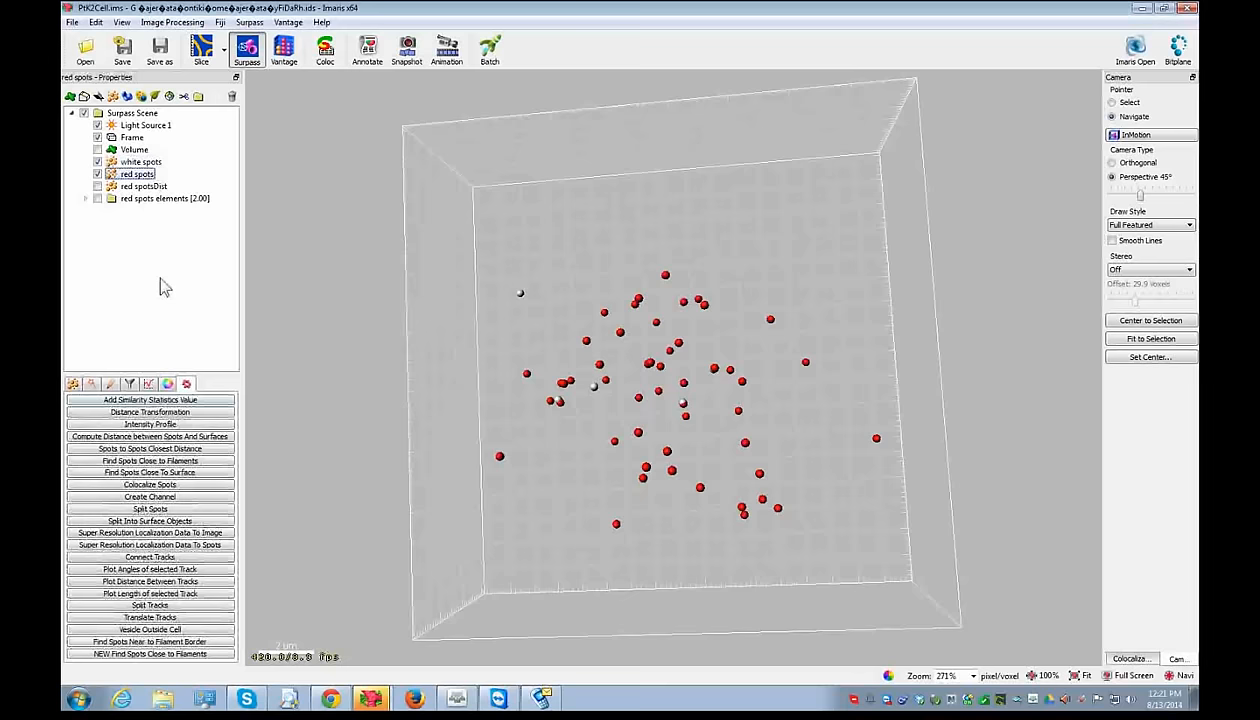
# - Launch Colocalize Spots on white spots and red spots, checking red spots' 0.300 µm estimated diameter
pyautogui.click(158, 486)
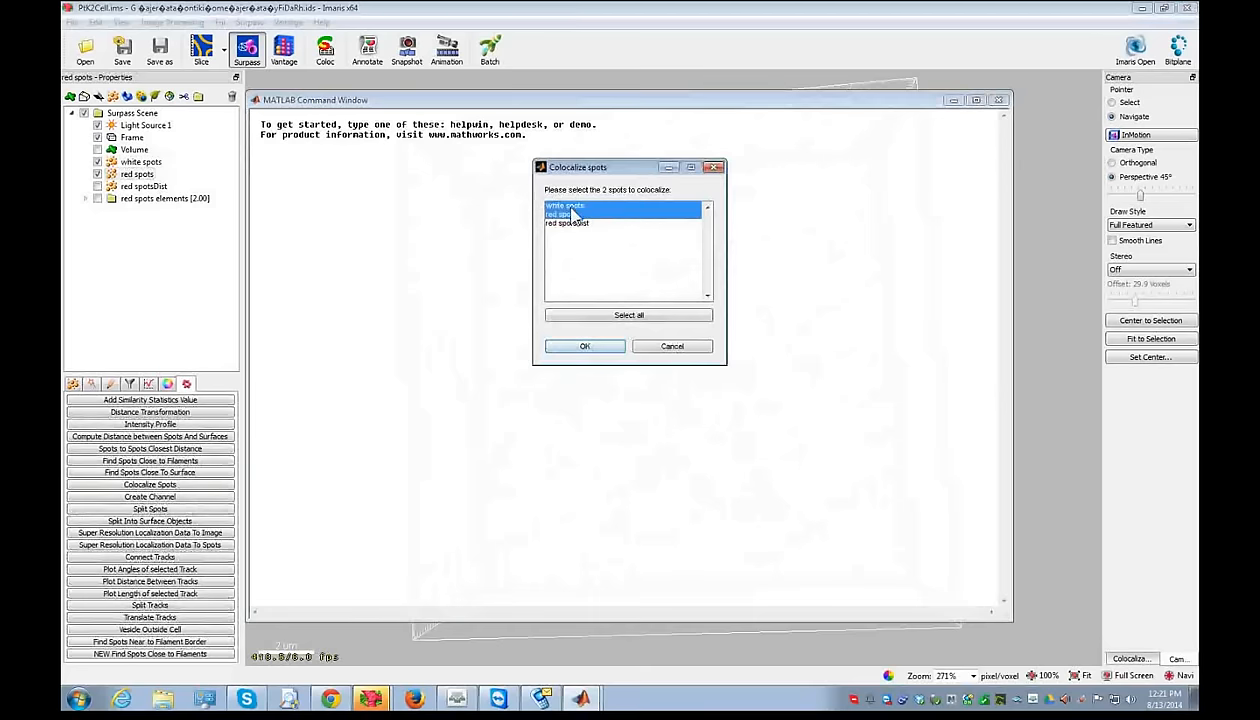
pyautogui.click(582, 346)
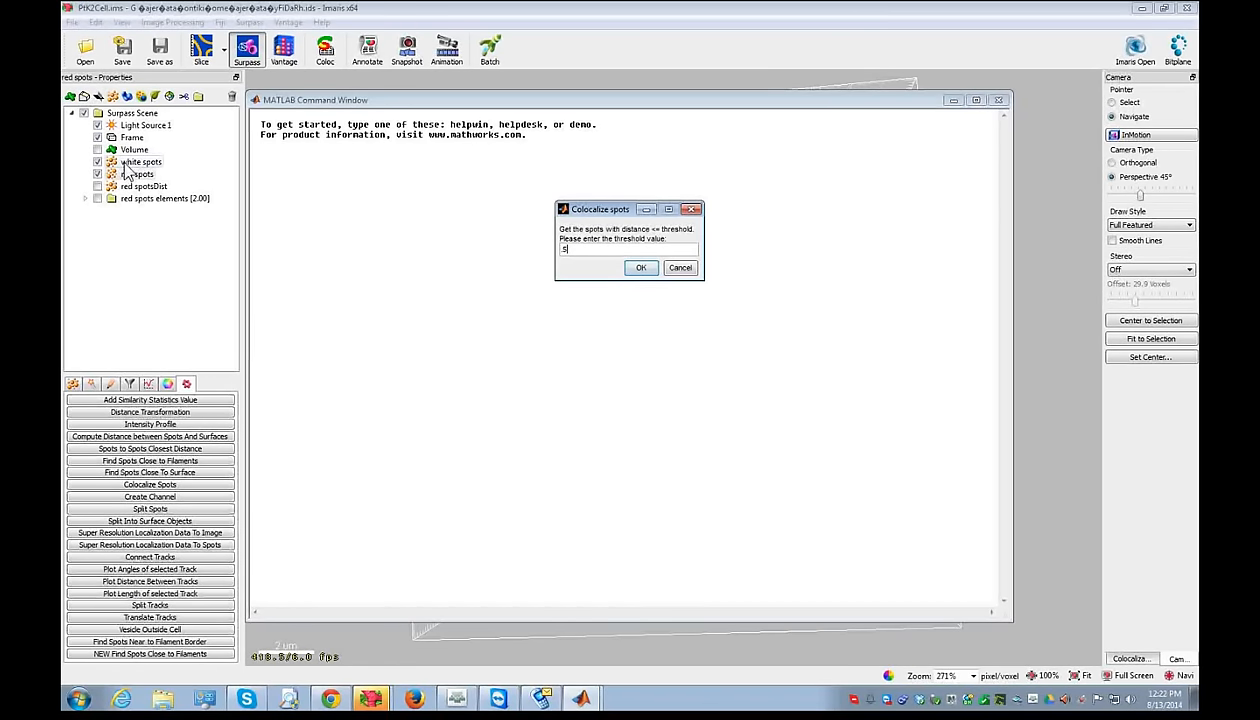
pyautogui.click(92, 387)
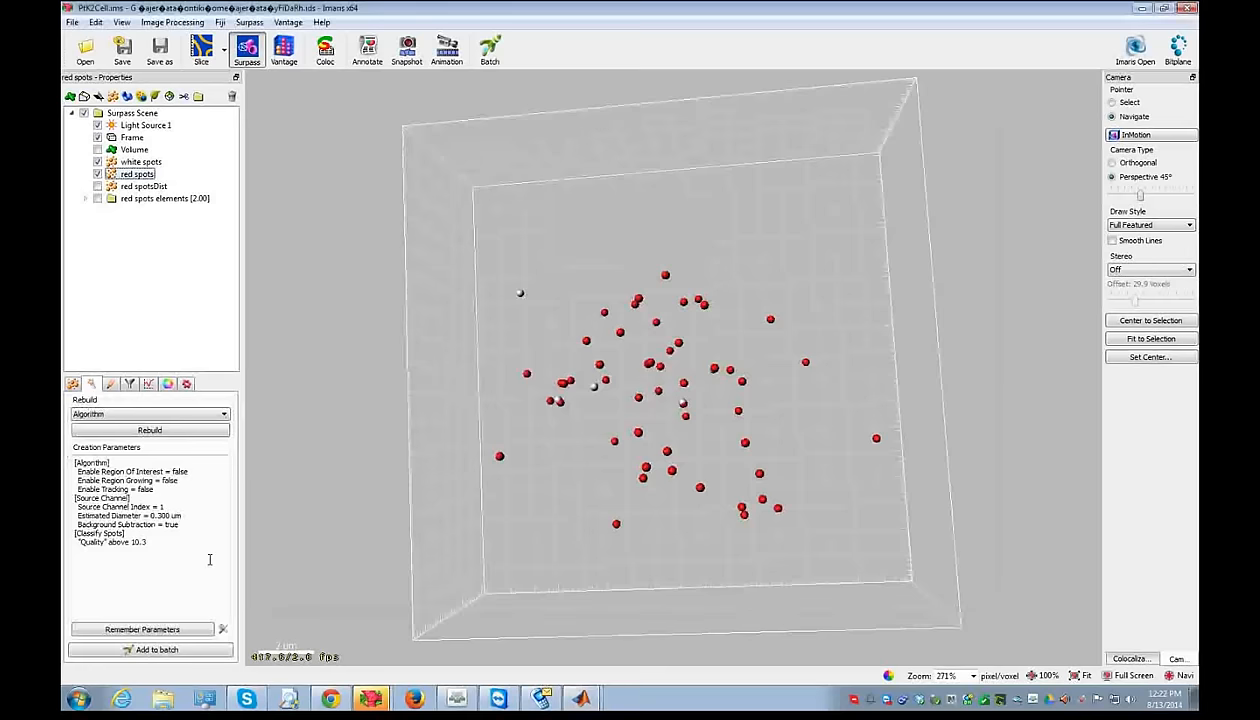
pyautogui.moveTo(183, 515); pyautogui.dragTo(149, 515)
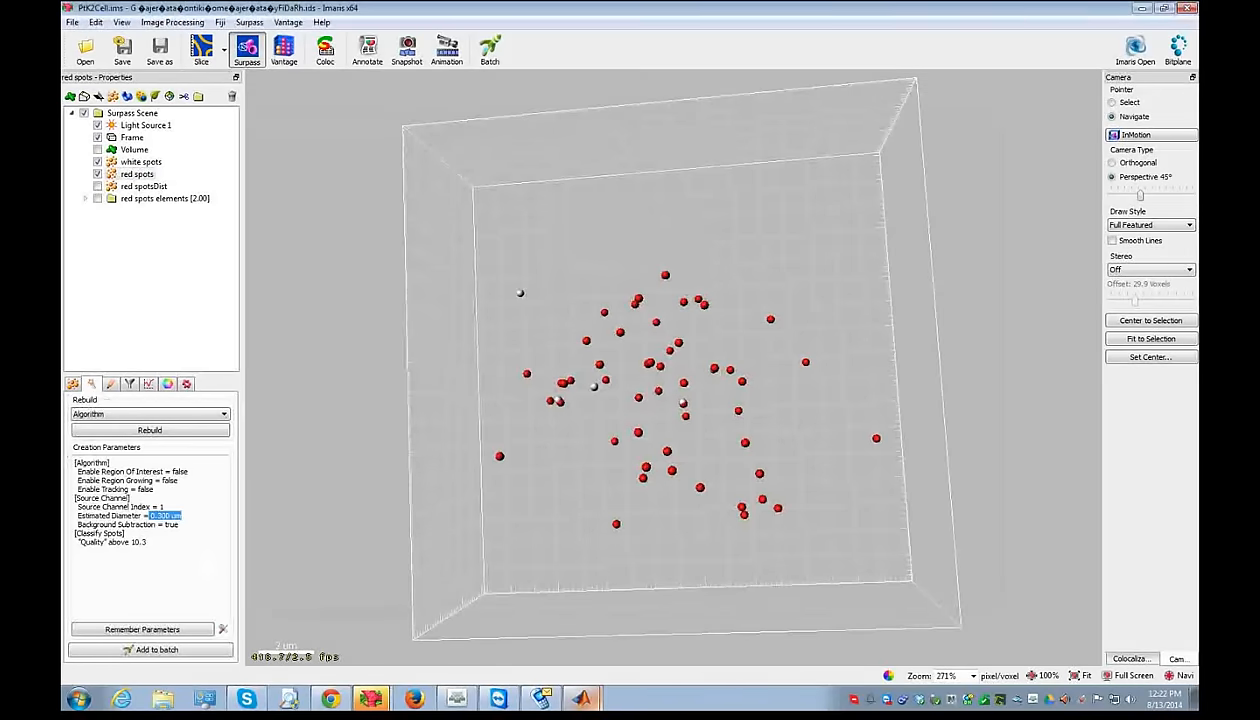
# - Bring back the threshold prompt and confirm a colocalization threshold of 0.20
pyautogui.click(580, 698)
pyautogui.click(607, 668)
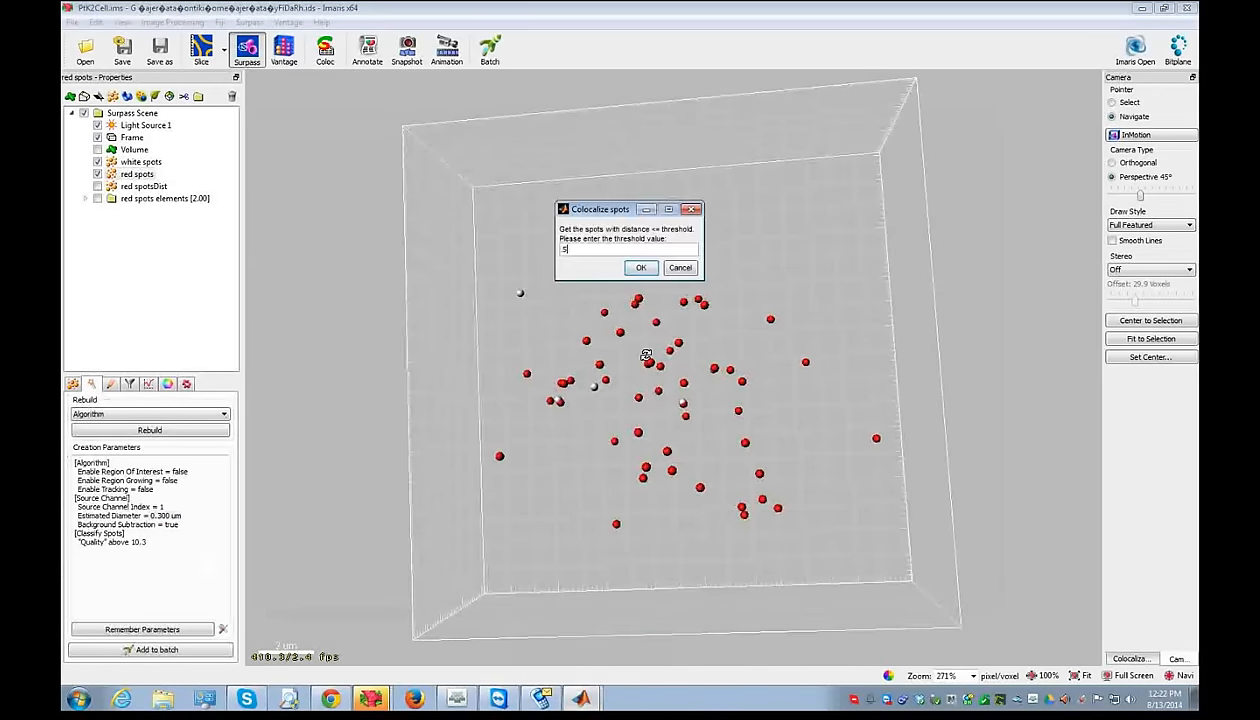
pyautogui.click(601, 248)
pyautogui.moveTo(601, 247); pyautogui.dragTo(561, 247)
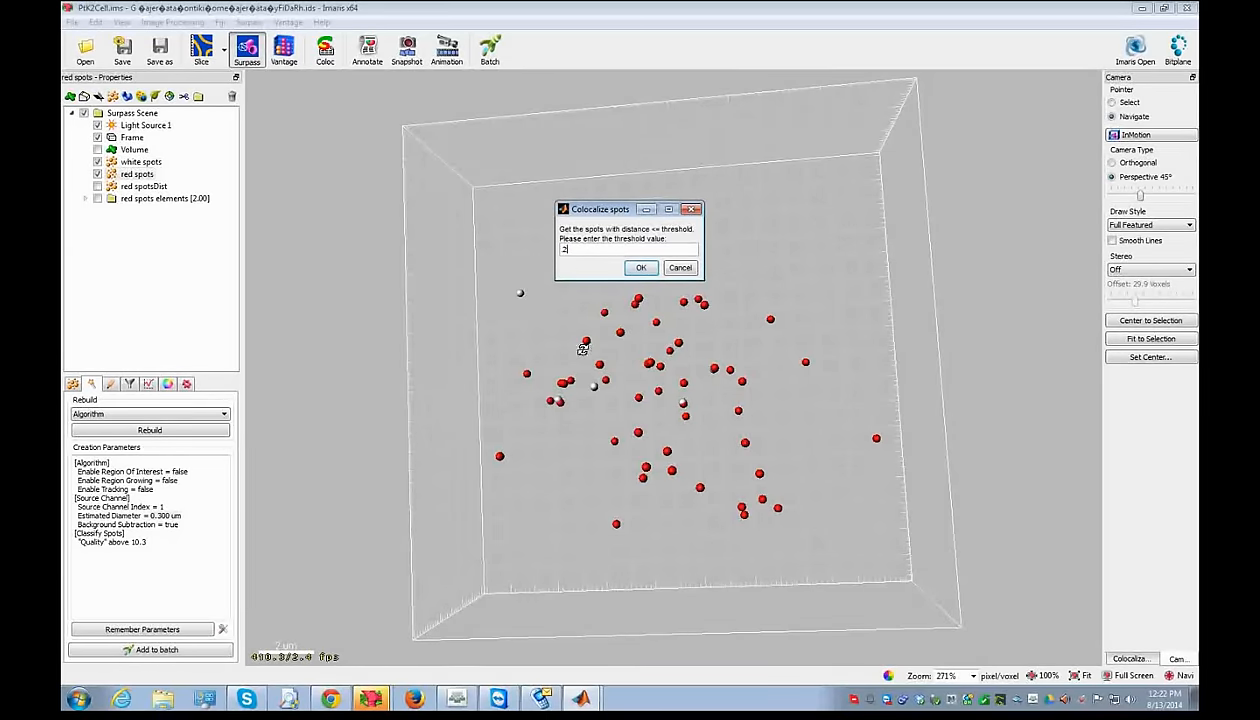
pyautogui.click(641, 270)
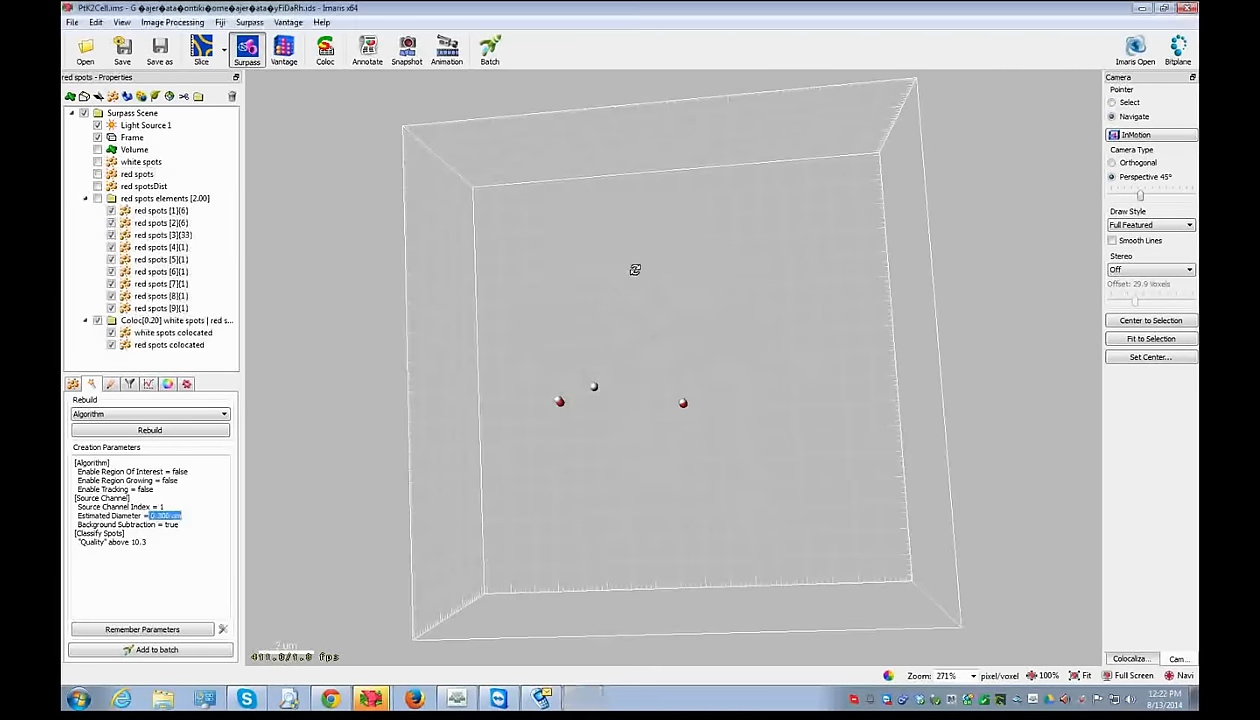
# - Collapse the elements group and toggle the colocated white spot to inspect the colocated spots in 3-D
pyautogui.click(172, 322)
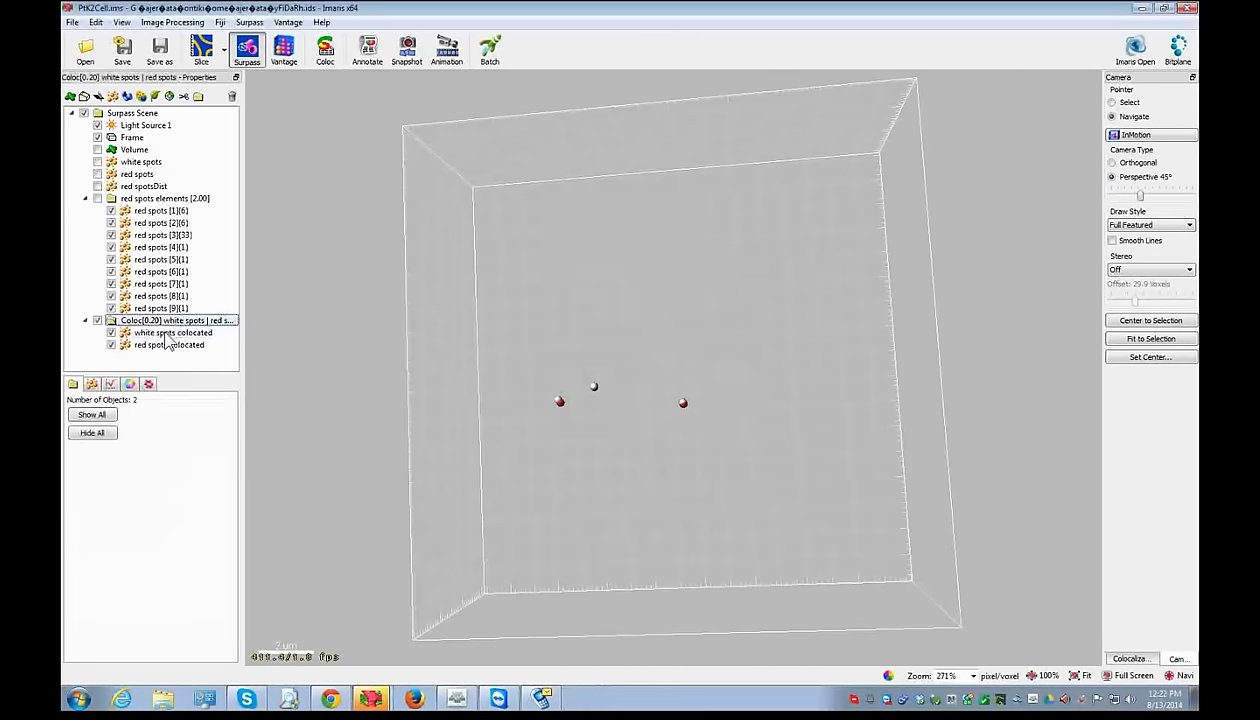
pyautogui.click(85, 199)
pyautogui.click(155, 224)
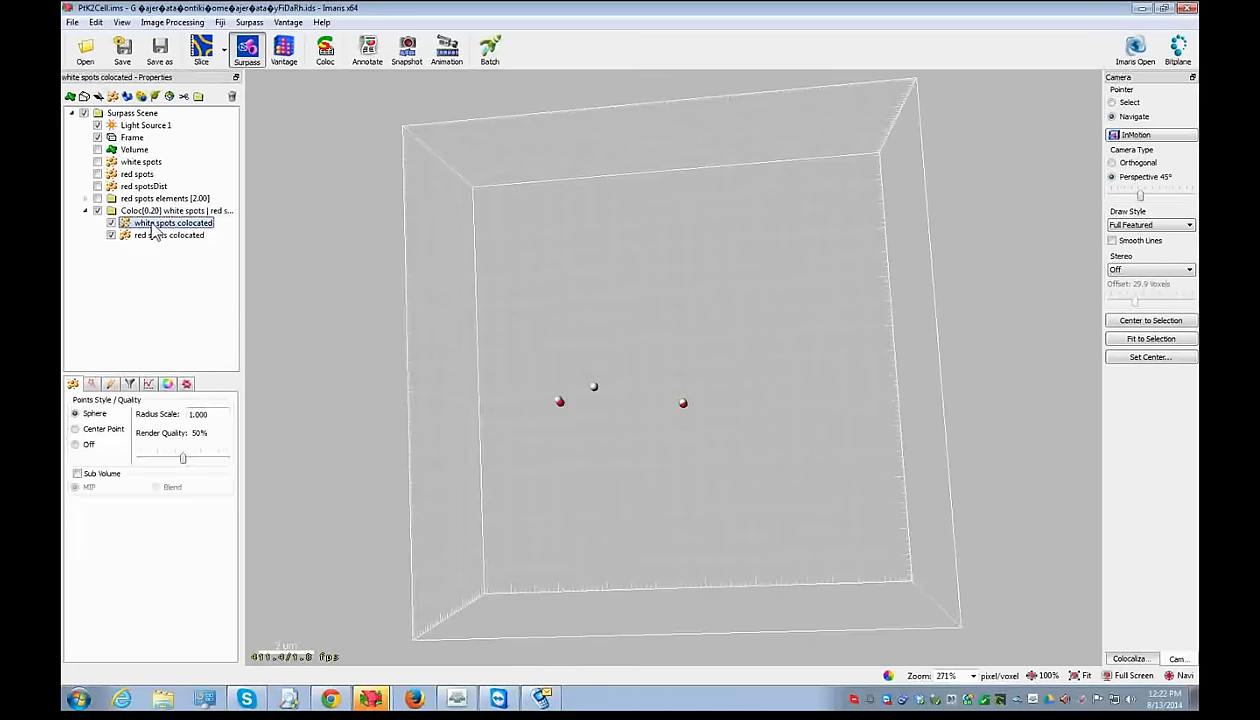
pyautogui.click(152, 236)
pyautogui.click(111, 223)
pyautogui.click(111, 223)
pyautogui.moveTo(416, 349); pyautogui.dragTo(664, 456)
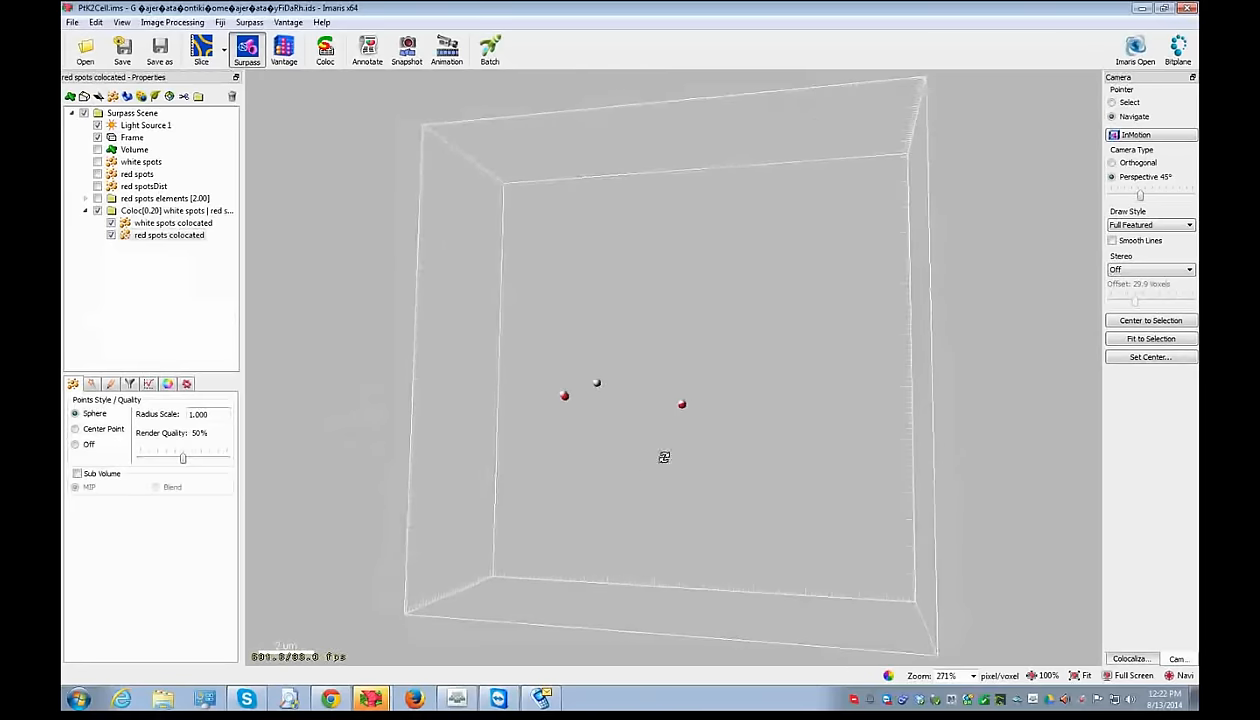
# - Review Coloc[0.20] spot totals in Statistics, then move red spots and white spots into the group
pyautogui.click(127, 212)
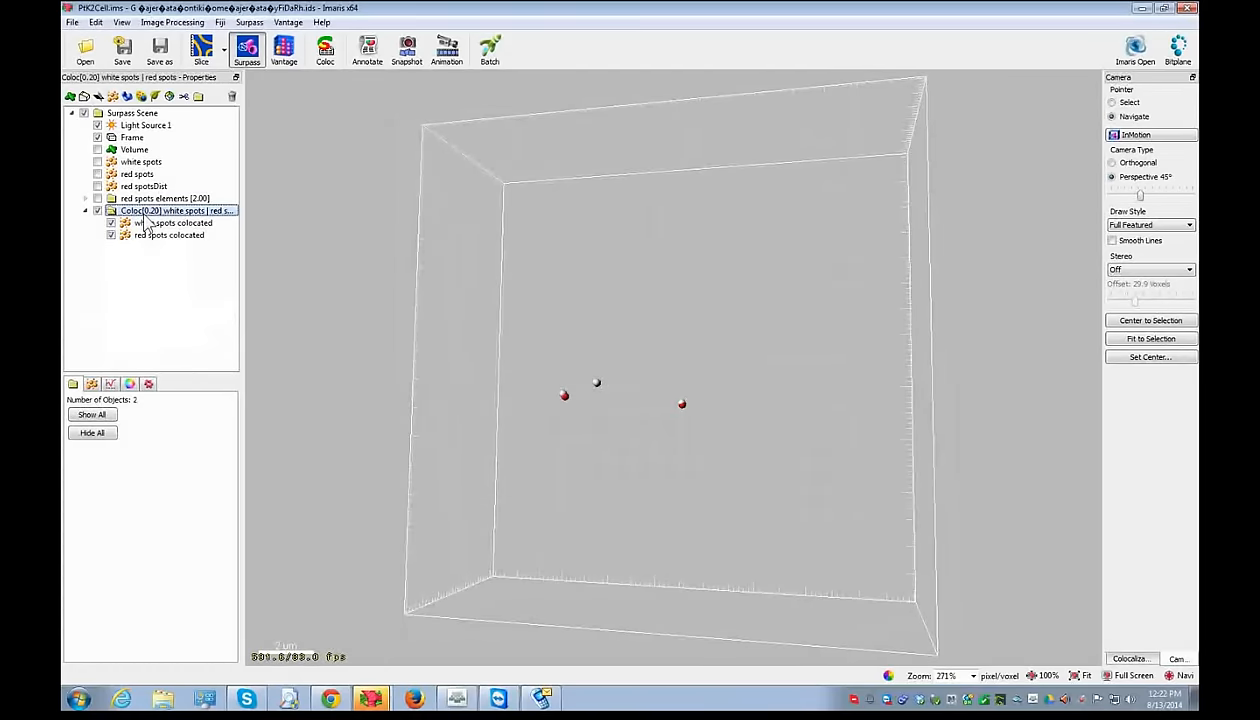
pyautogui.click(110, 384)
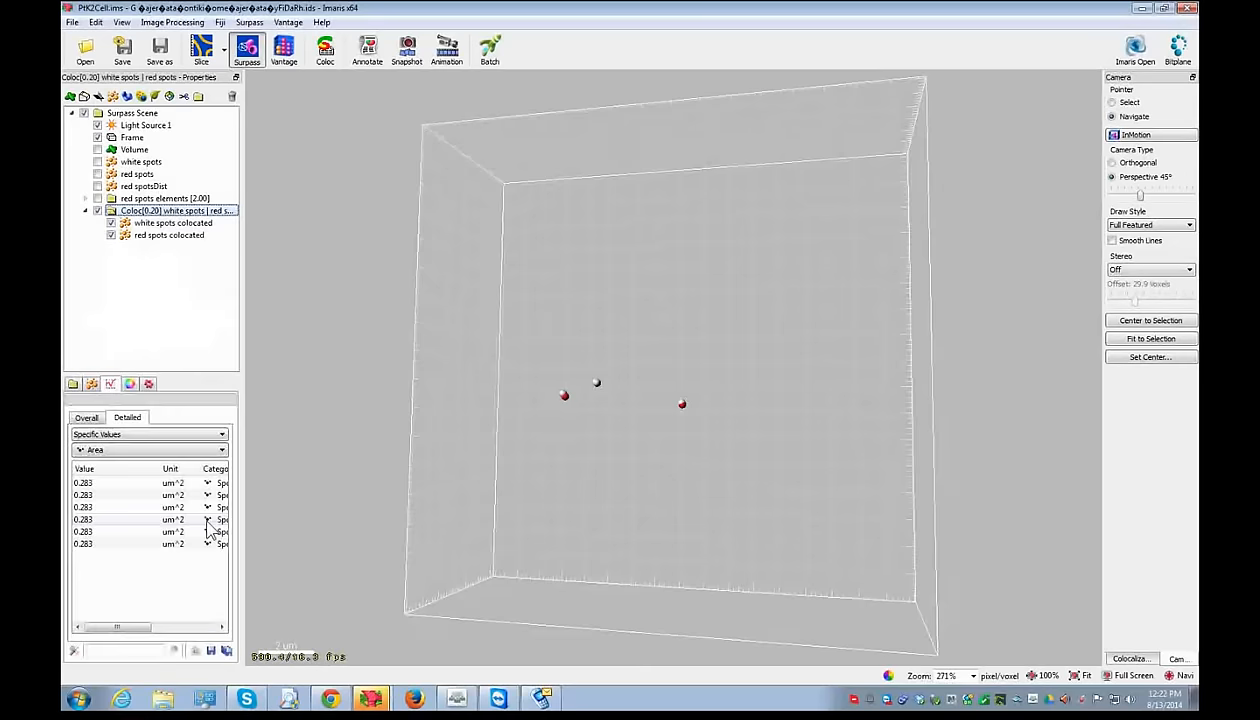
pyautogui.click(86, 417)
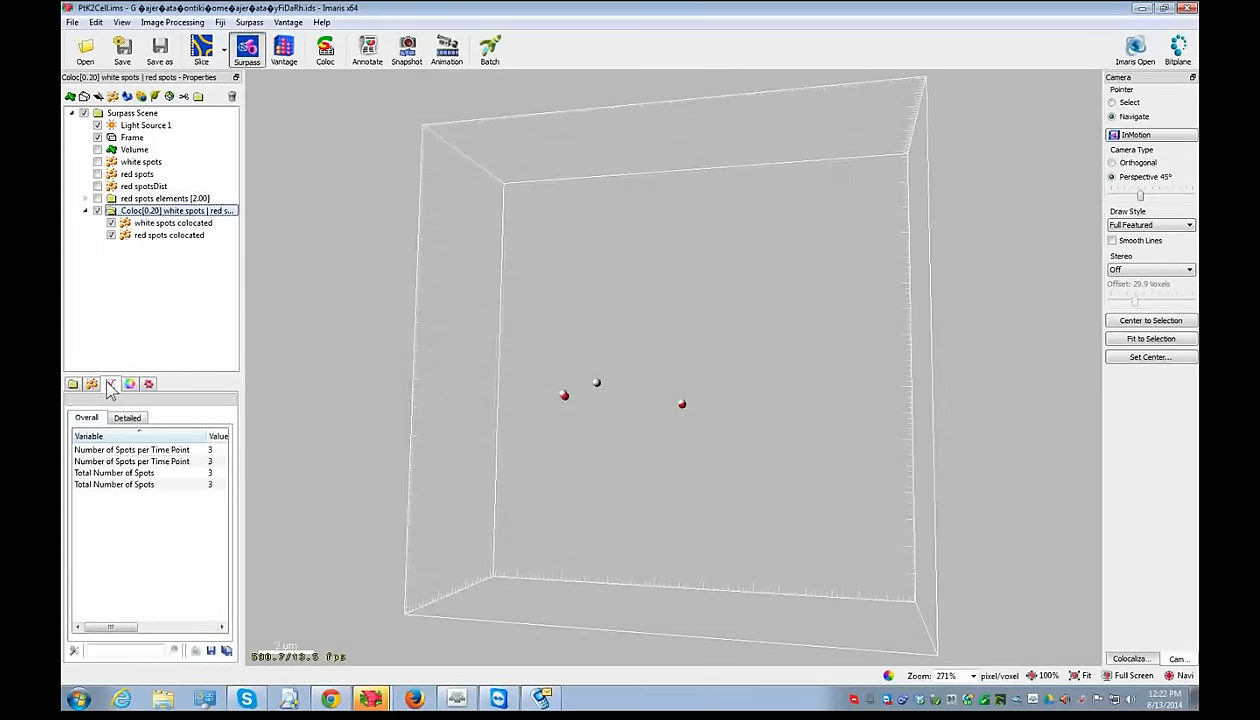
pyautogui.click(207, 449)
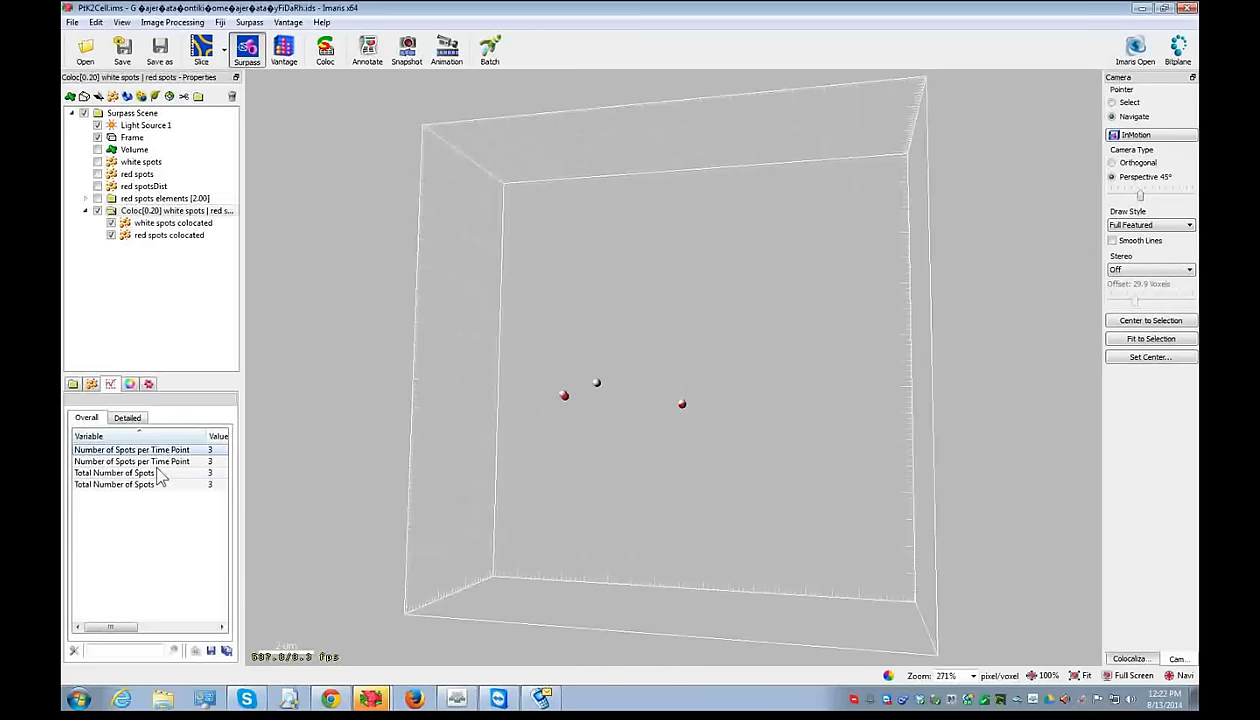
pyautogui.click(157, 470)
pyautogui.moveTo(243, 456); pyautogui.dragTo(455, 458)
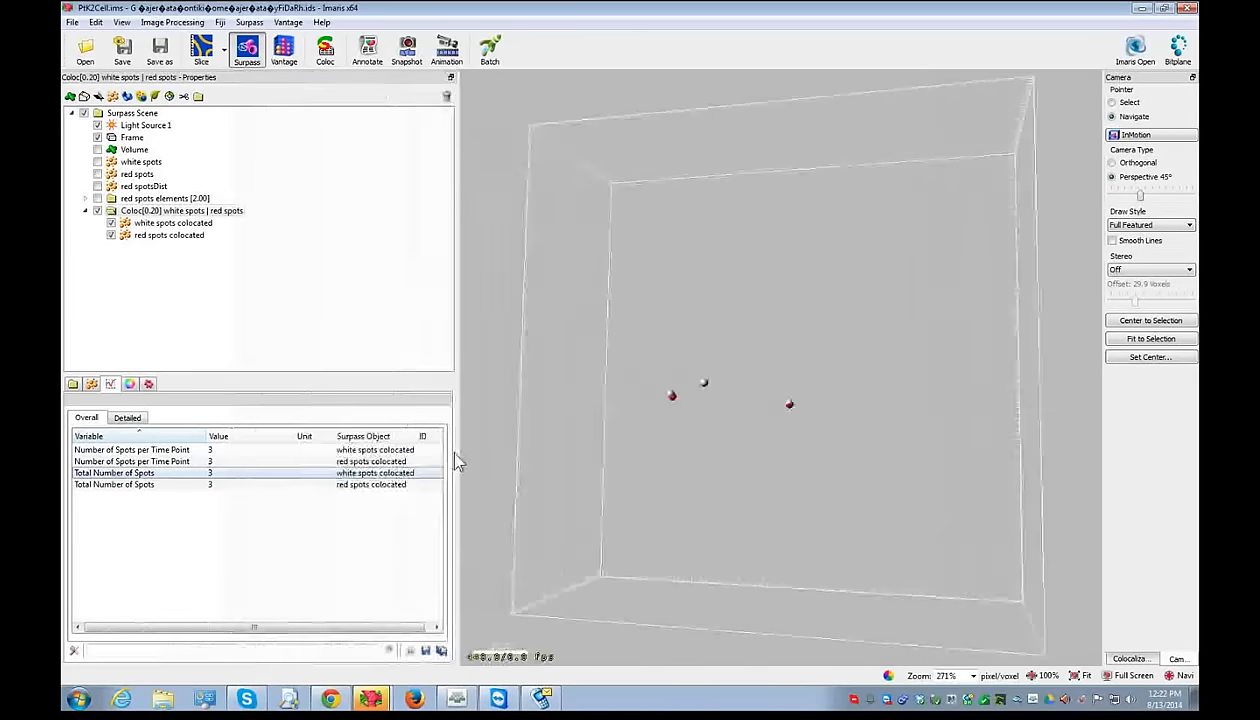
pyautogui.click(166, 485)
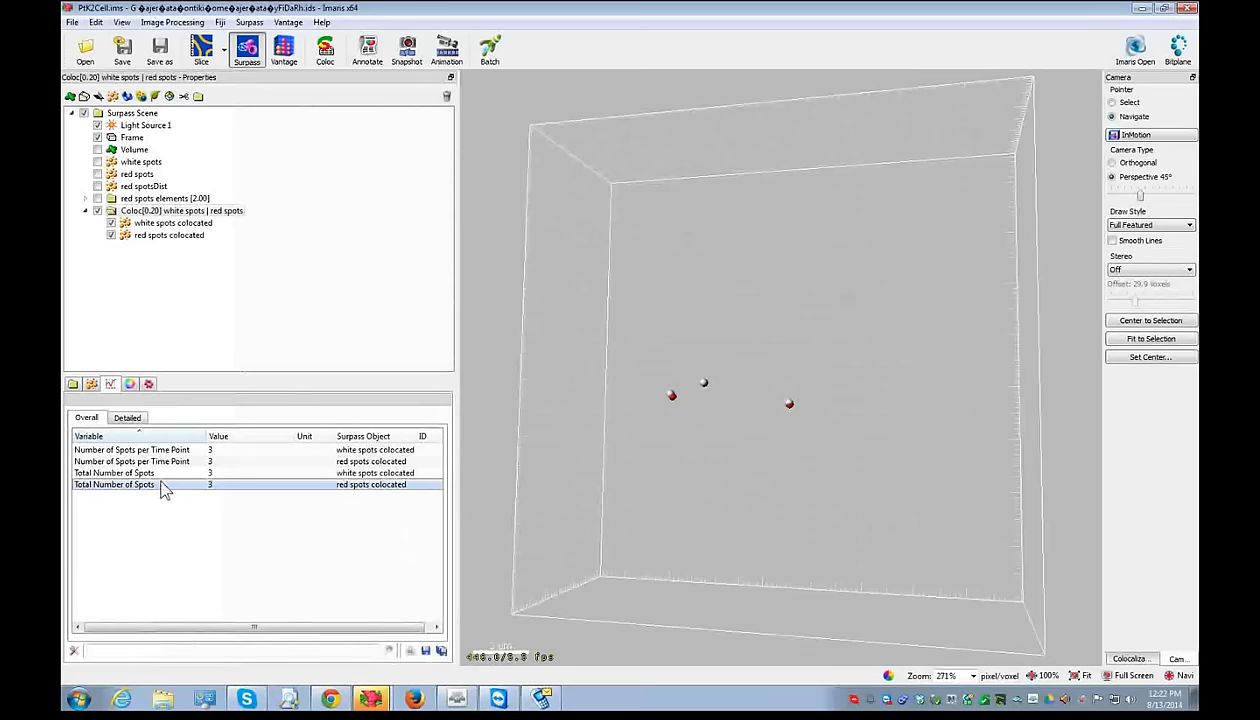
pyautogui.moveTo(686, 461); pyautogui.dragTo(706, 368)
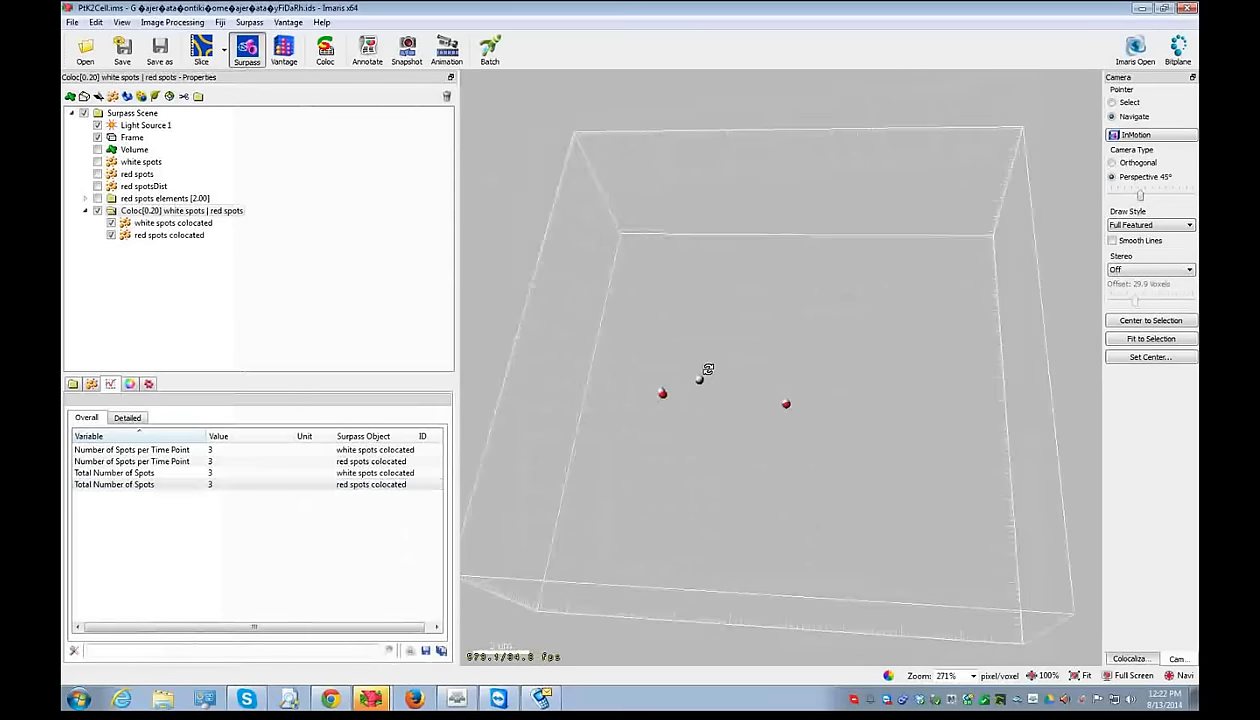
pyautogui.moveTo(119, 176); pyautogui.dragTo(140, 199)
pyautogui.click(135, 165)
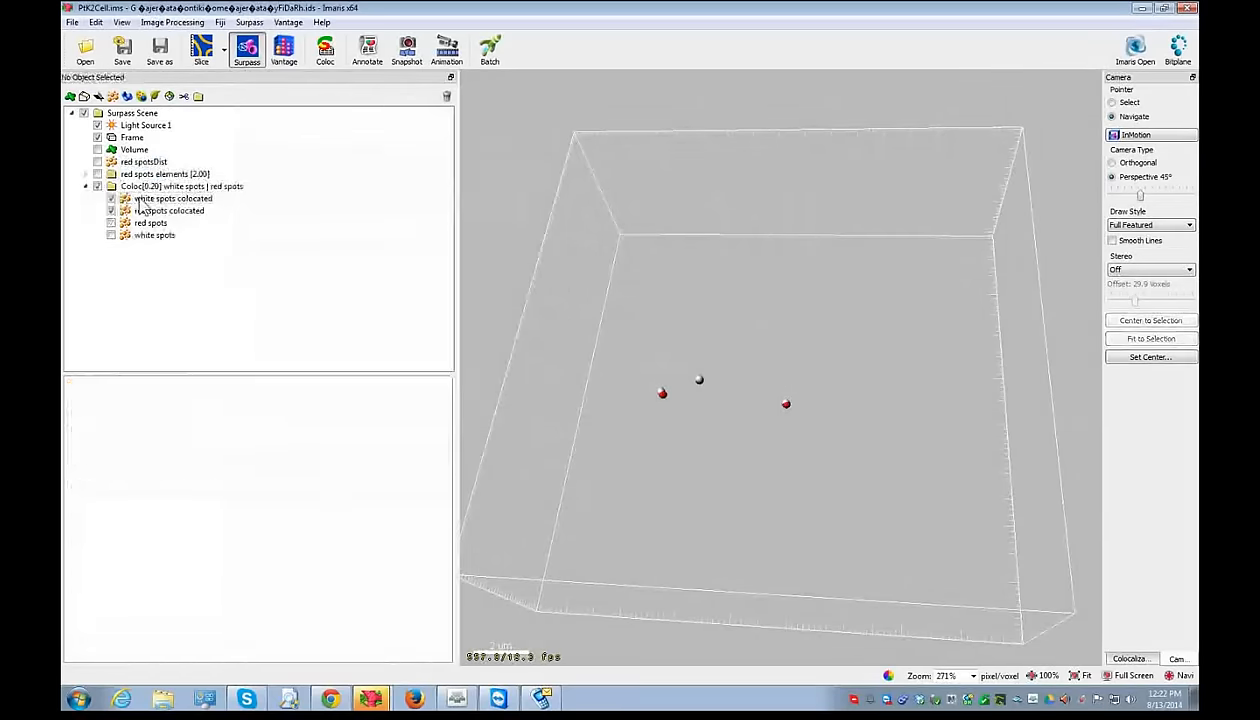
# - Compare colocated totals with the full counts of 5 white spots and 51 red spots
pyautogui.click(210, 497)
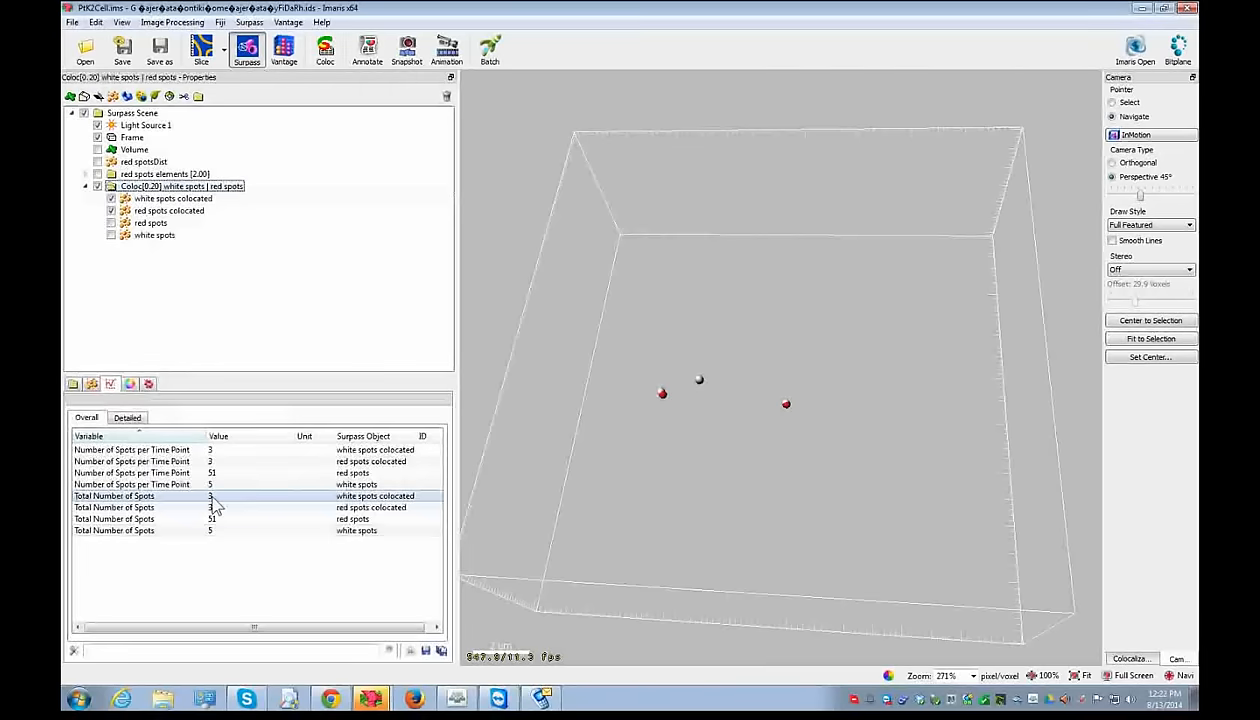
pyautogui.click(192, 531)
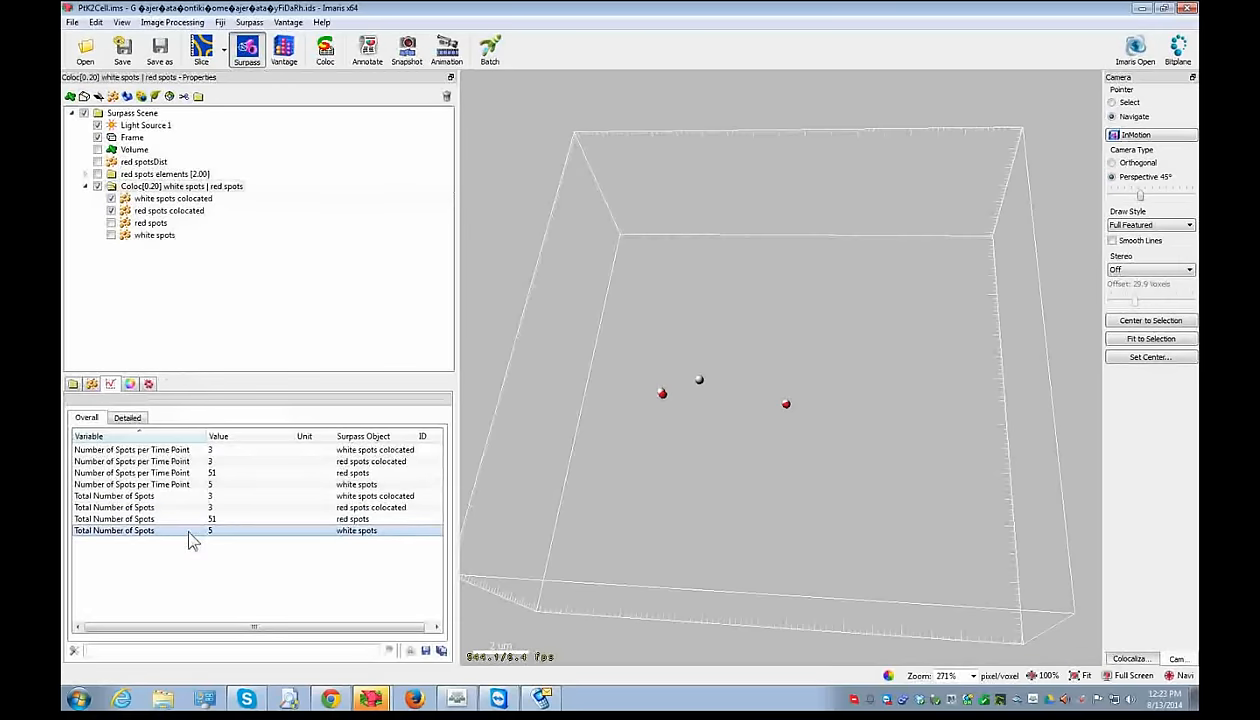
pyautogui.click(186, 507)
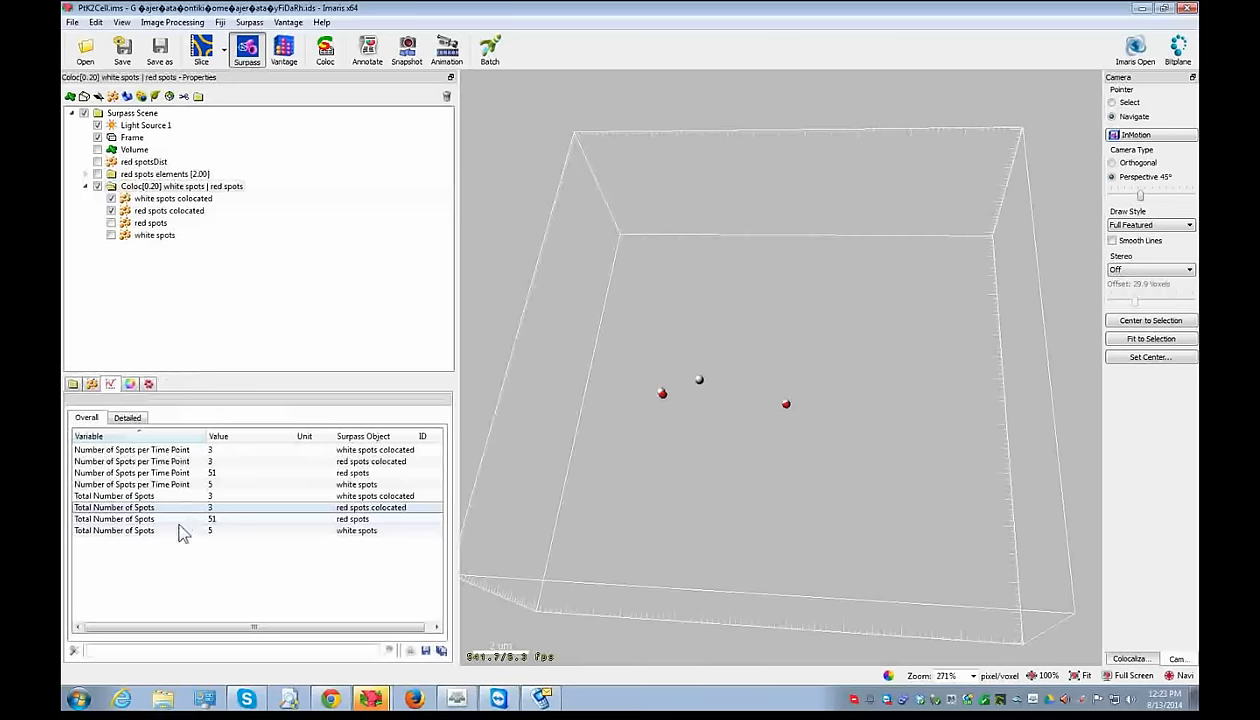
pyautogui.click(176, 519)
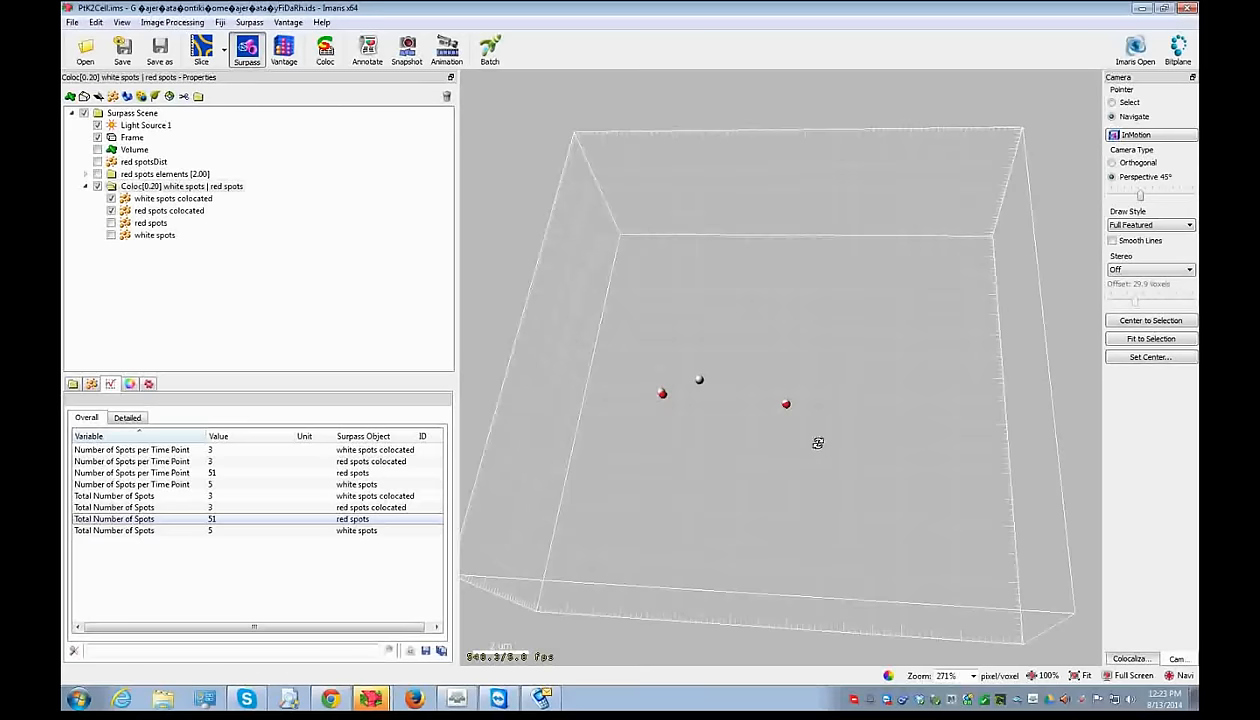
# - Reorient the scene and drag red spots and white spots back to the top level
pyautogui.moveTo(800, 372); pyautogui.dragTo(812, 402)
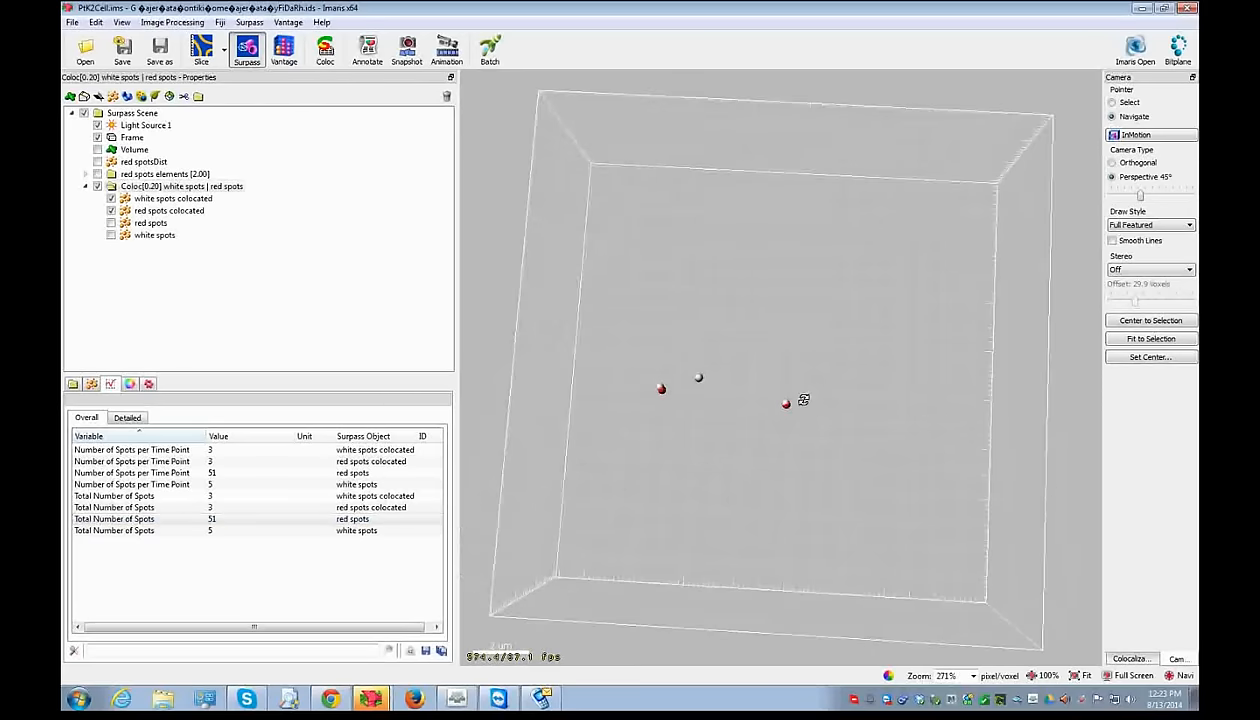
pyautogui.scroll(1, 791, 388)
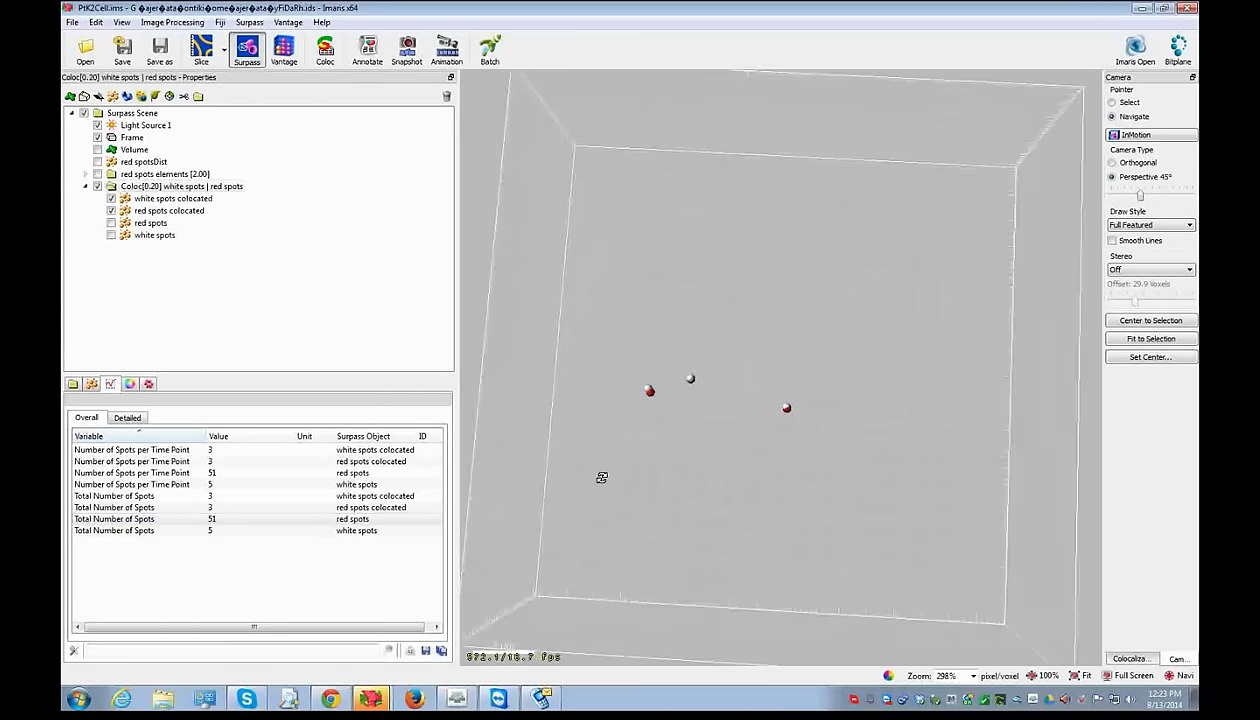
pyautogui.moveTo(771, 487); pyautogui.dragTo(740, 371)
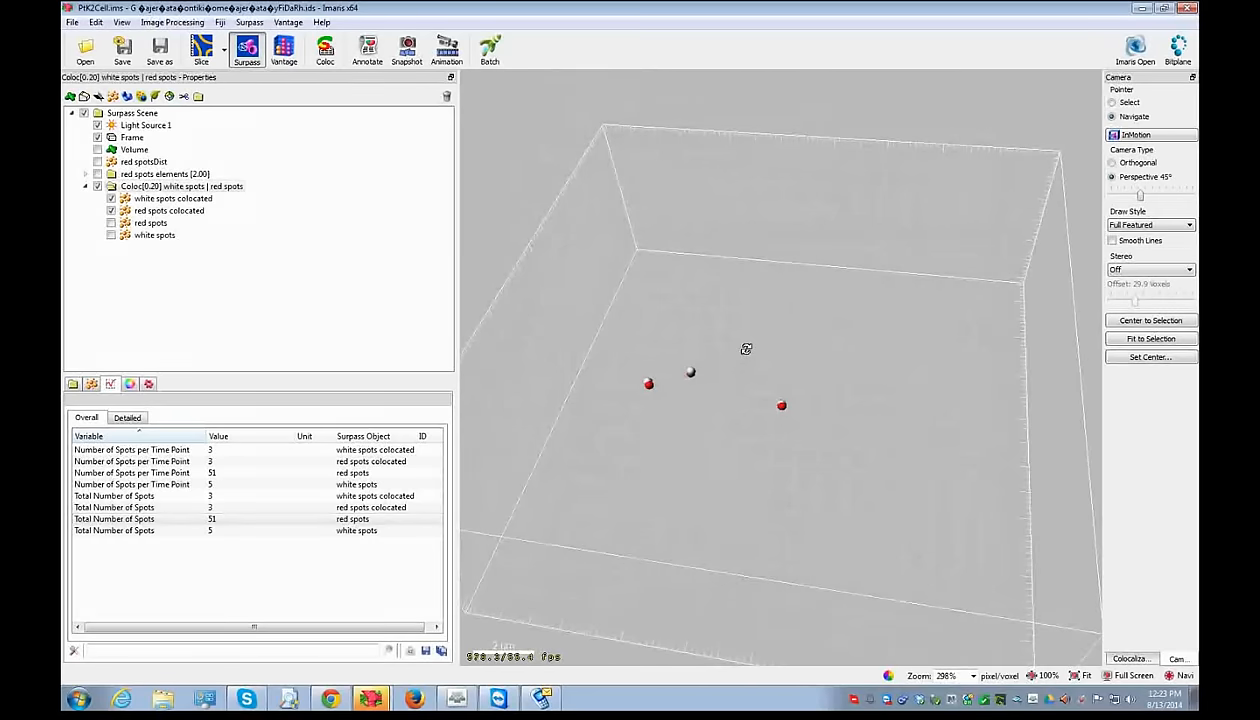
pyautogui.moveTo(717, 281); pyautogui.dragTo(705, 287)
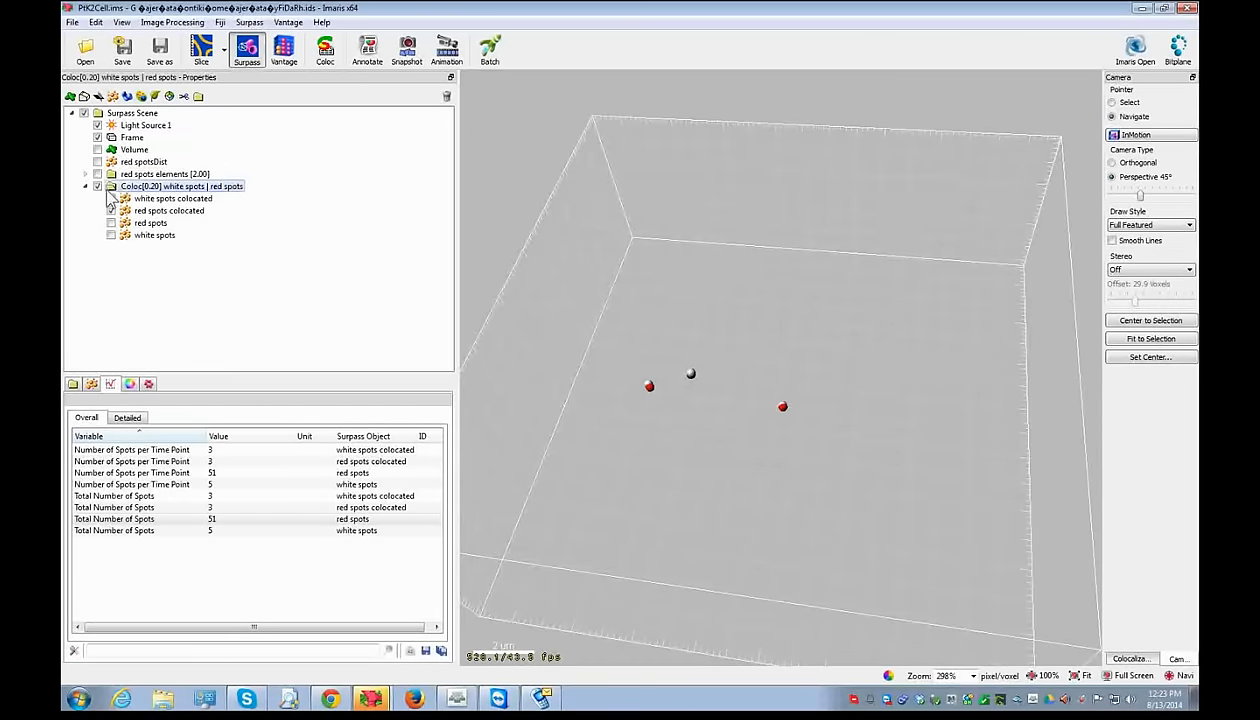
pyautogui.click(141, 224)
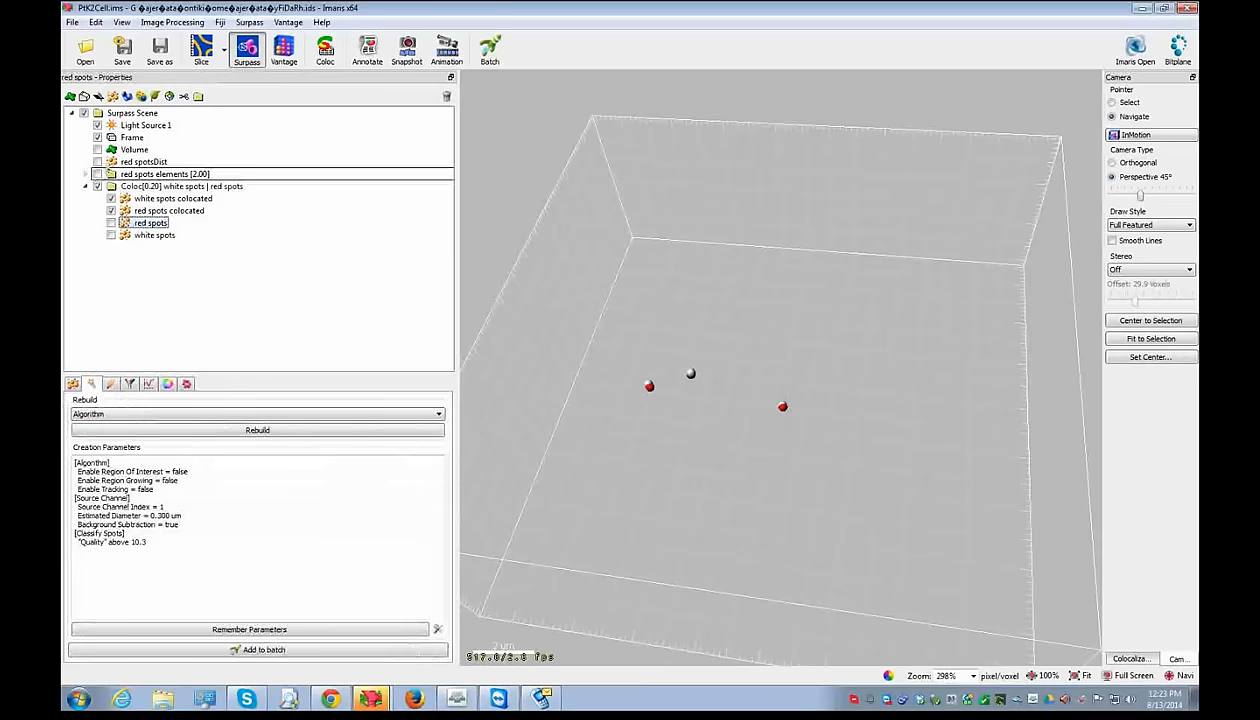
pyautogui.moveTo(141, 224); pyautogui.dragTo(145, 172)
pyautogui.moveTo(152, 235); pyautogui.dragTo(148, 176)
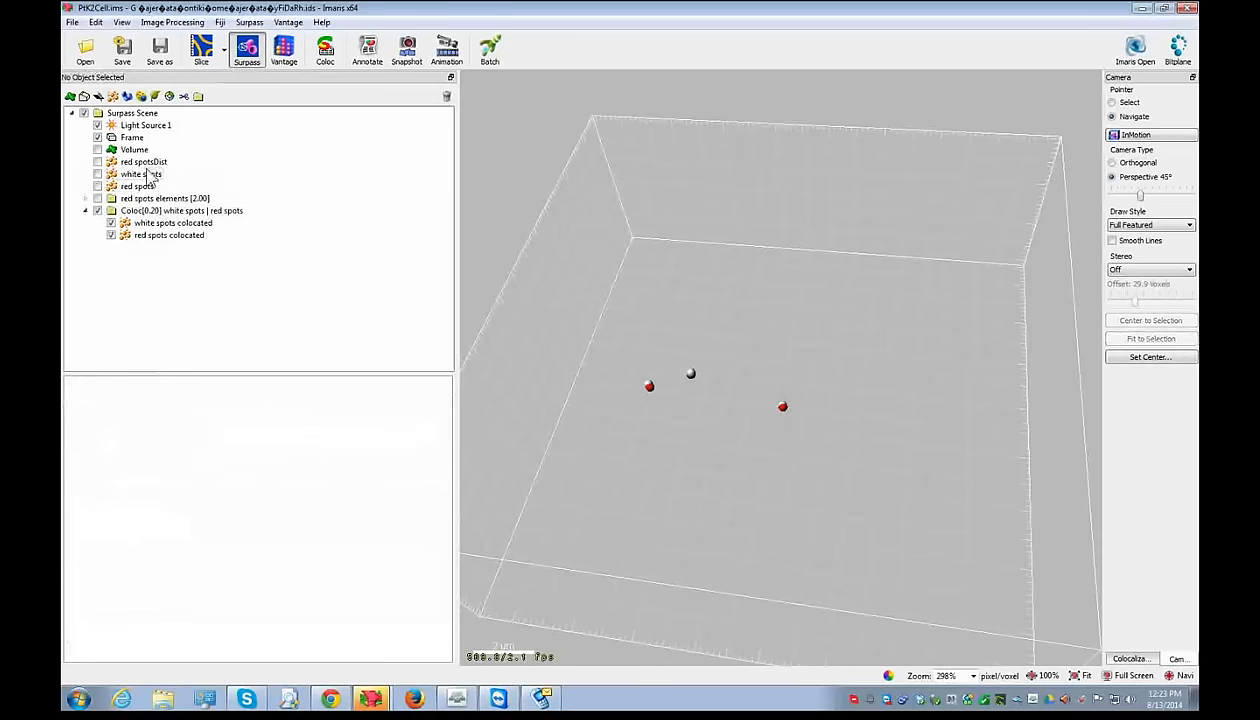
# - Hide the Coloc[0.20] group and show all white spots and red spots instead
pyautogui.click(106, 214)
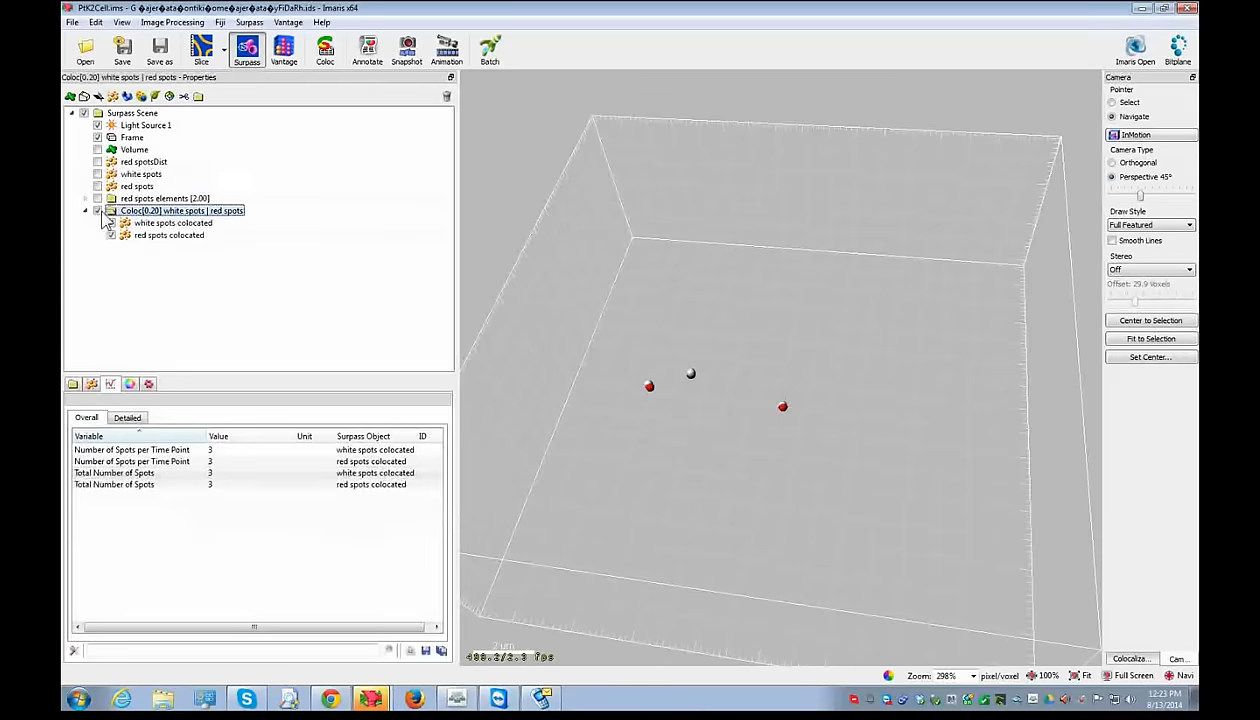
pyautogui.click(97, 211)
pyautogui.click(96, 165)
pyautogui.click(96, 175)
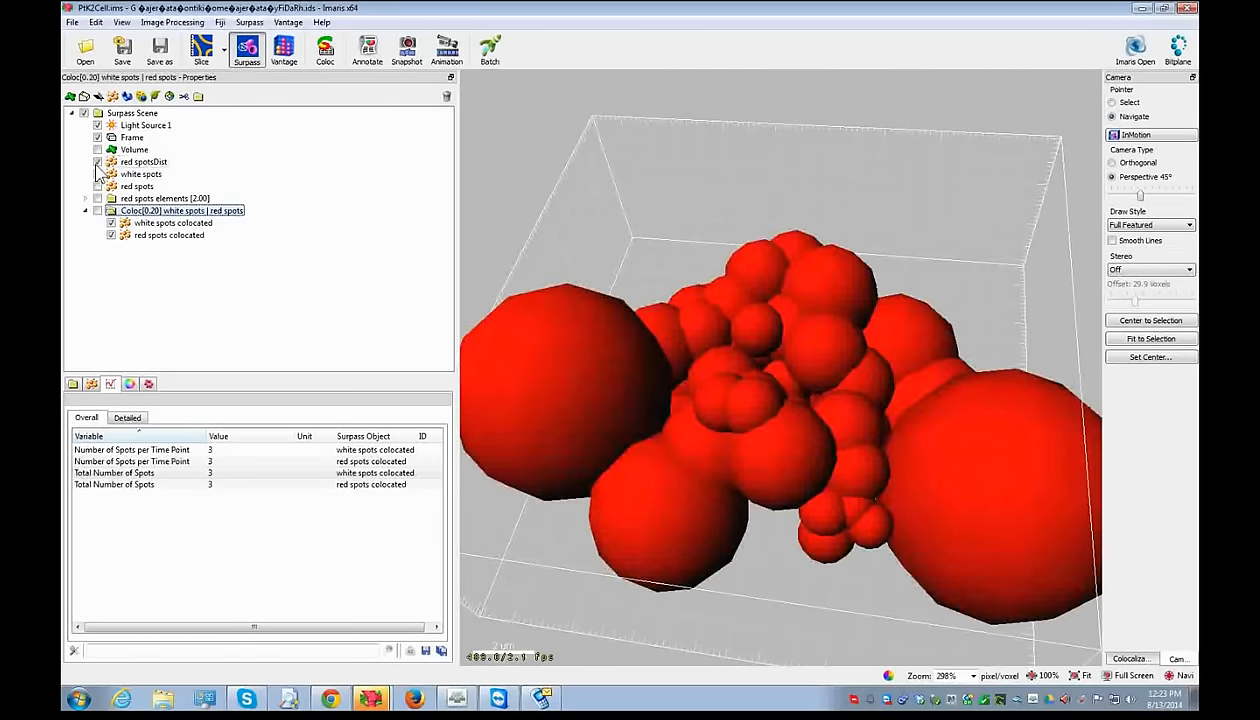
pyautogui.click(96, 165)
pyautogui.click(97, 186)
pyautogui.moveTo(624, 225); pyautogui.dragTo(658, 323)
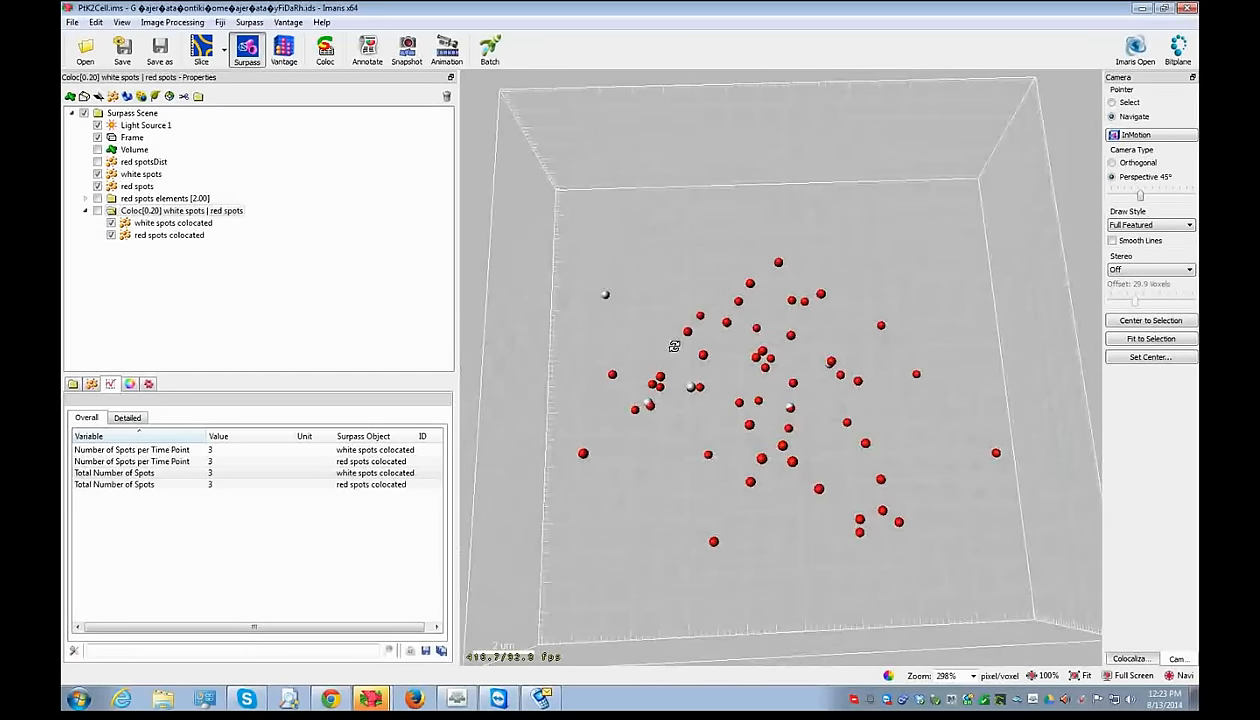
pyautogui.click(150, 175)
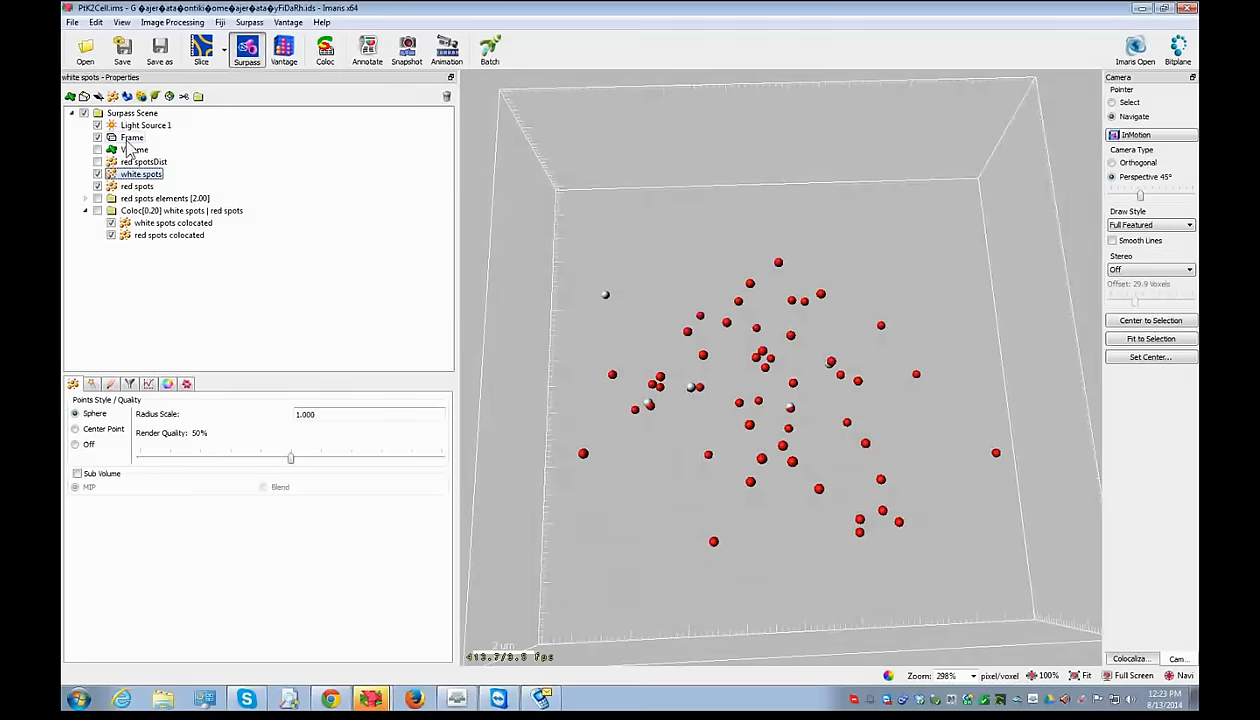
# - Change the dataset type from 8 bit unsigned to 32 bit float via Edit > Change Data Type
pyautogui.click(96, 22)
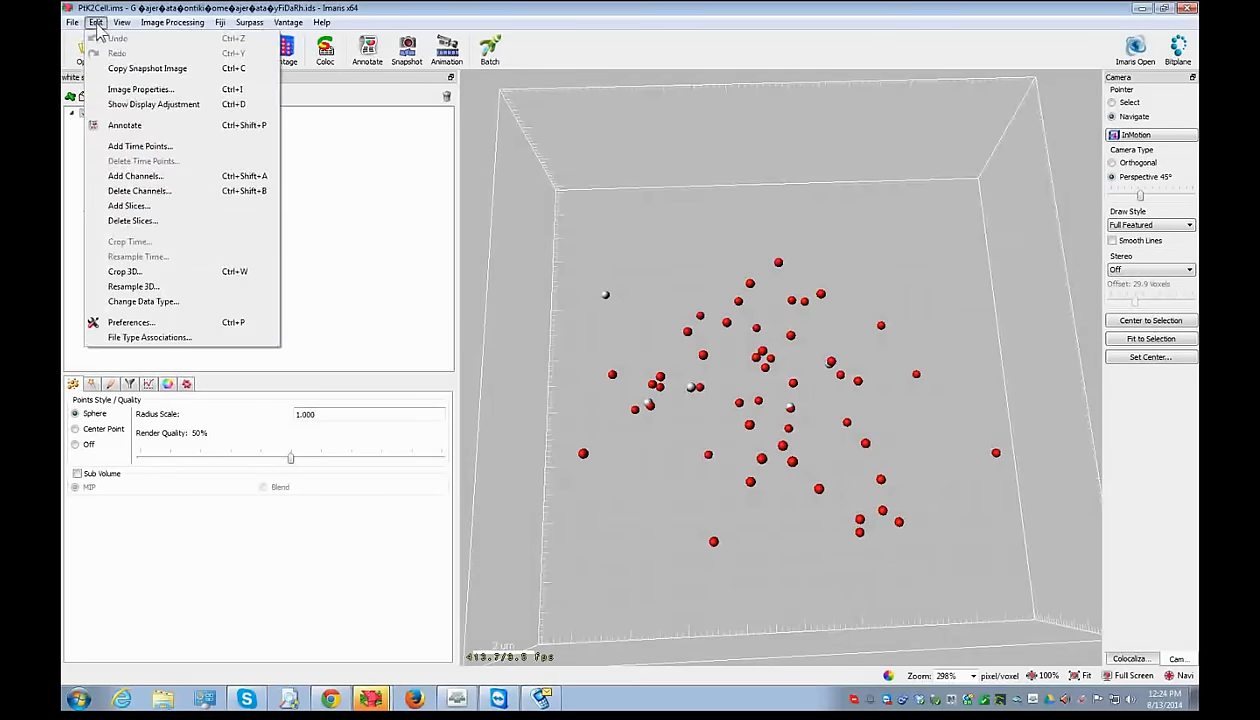
pyautogui.click(145, 301)
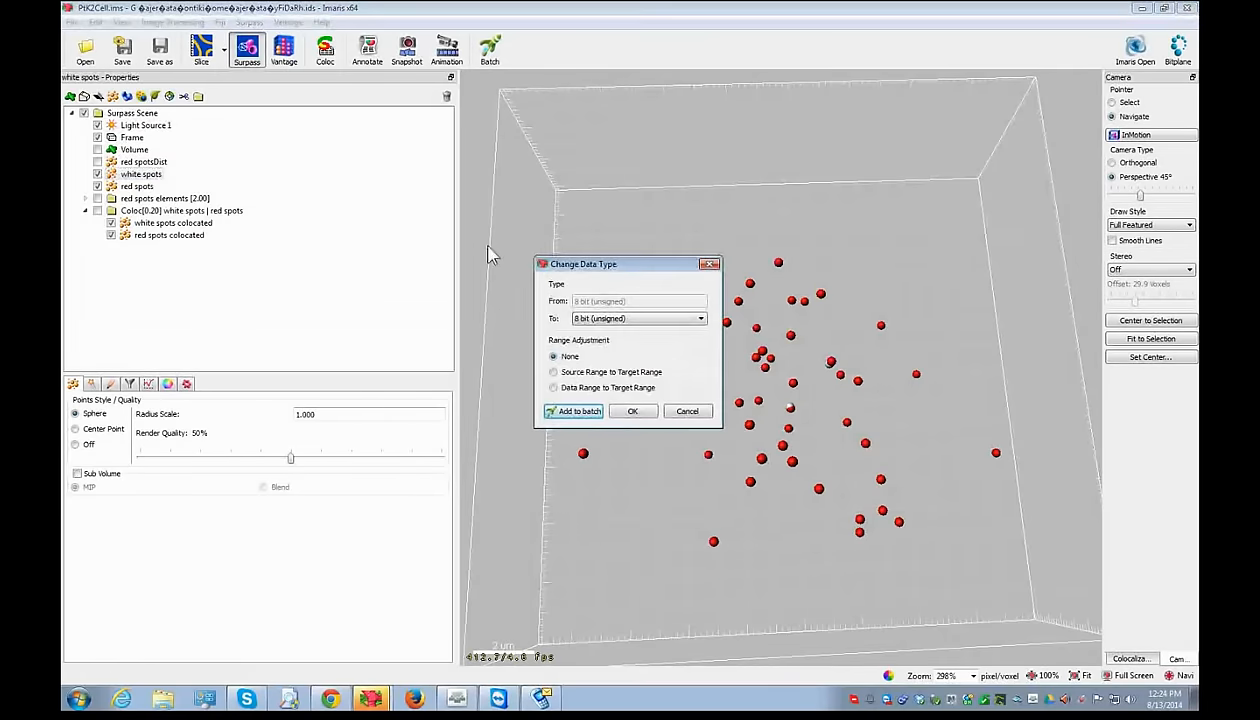
pyautogui.click(709, 264)
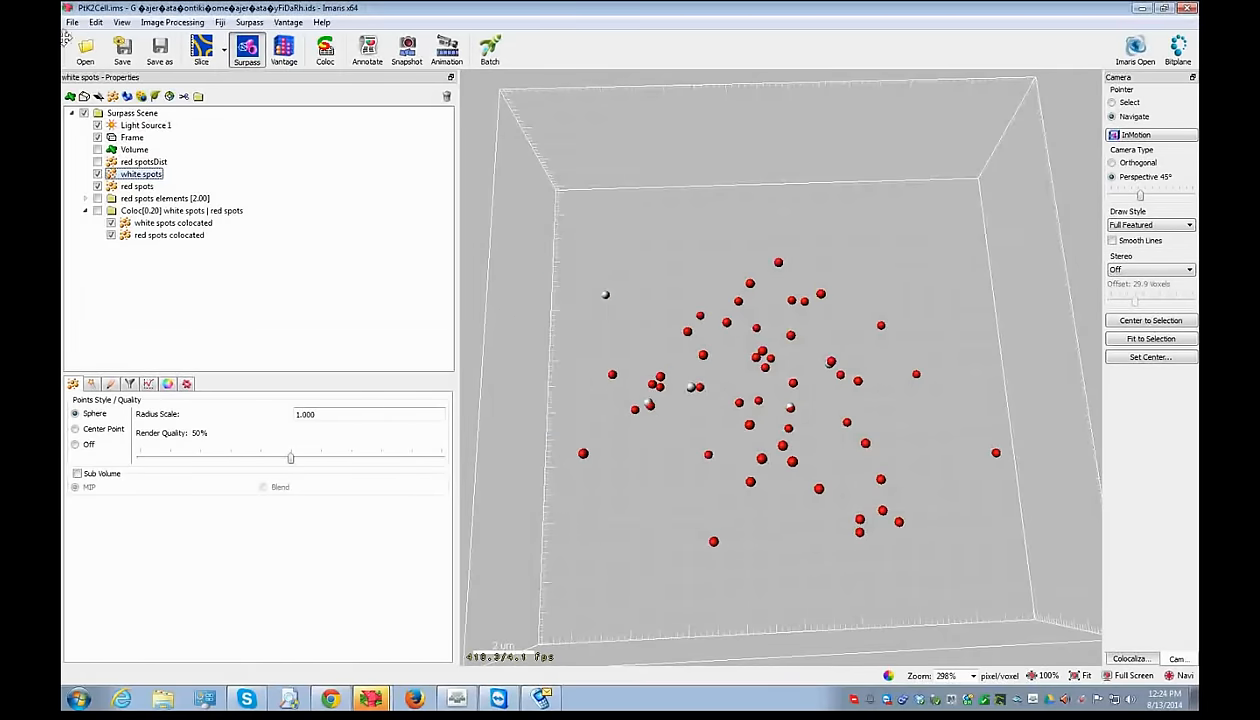
pyautogui.click(96, 22)
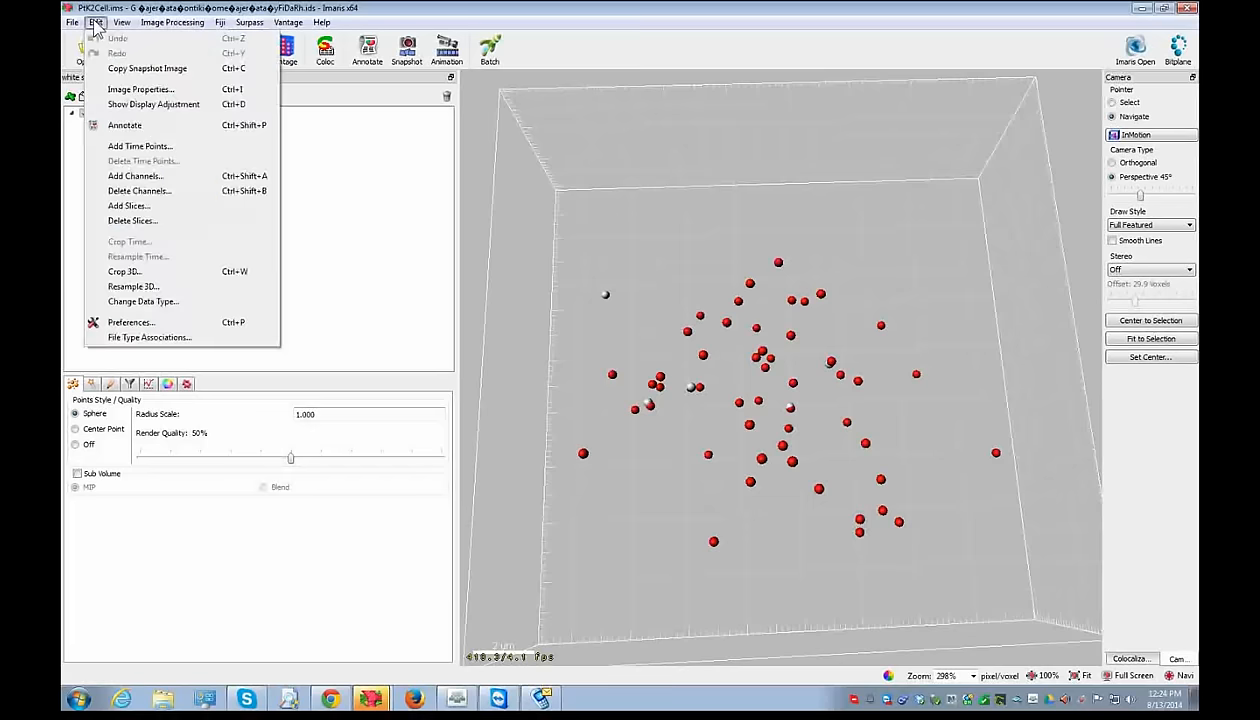
pyautogui.click(151, 302)
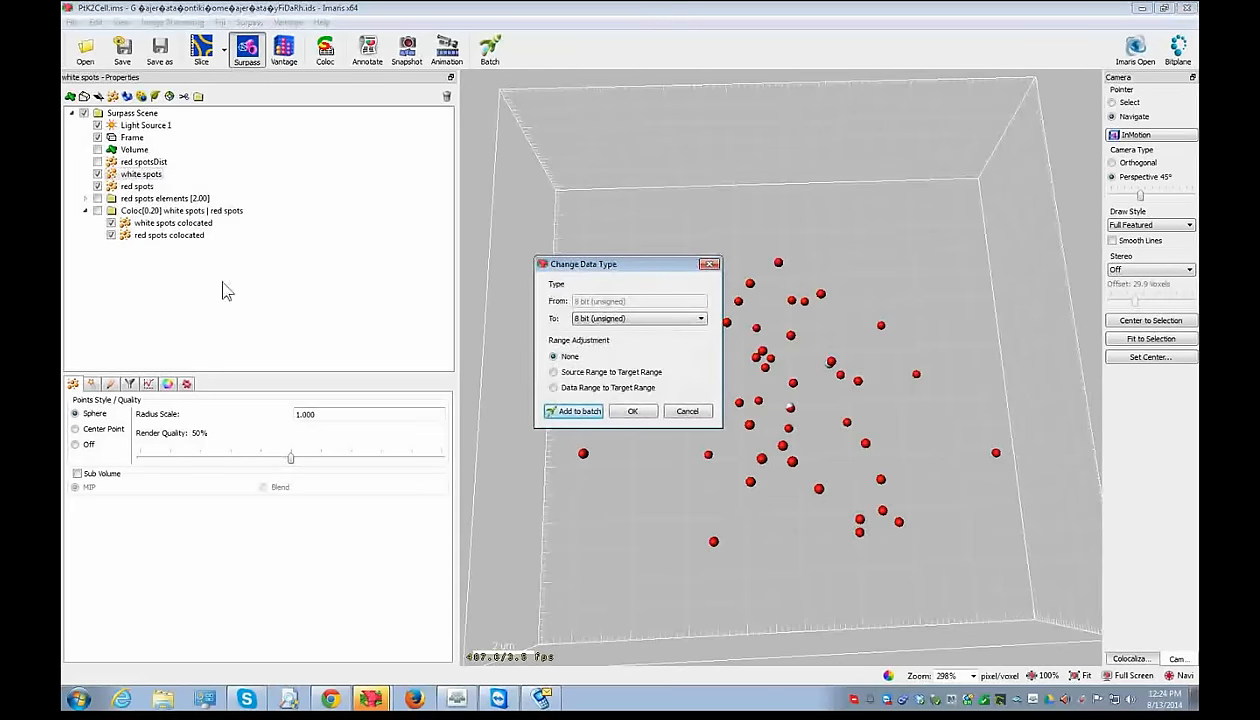
pyautogui.click(638, 318)
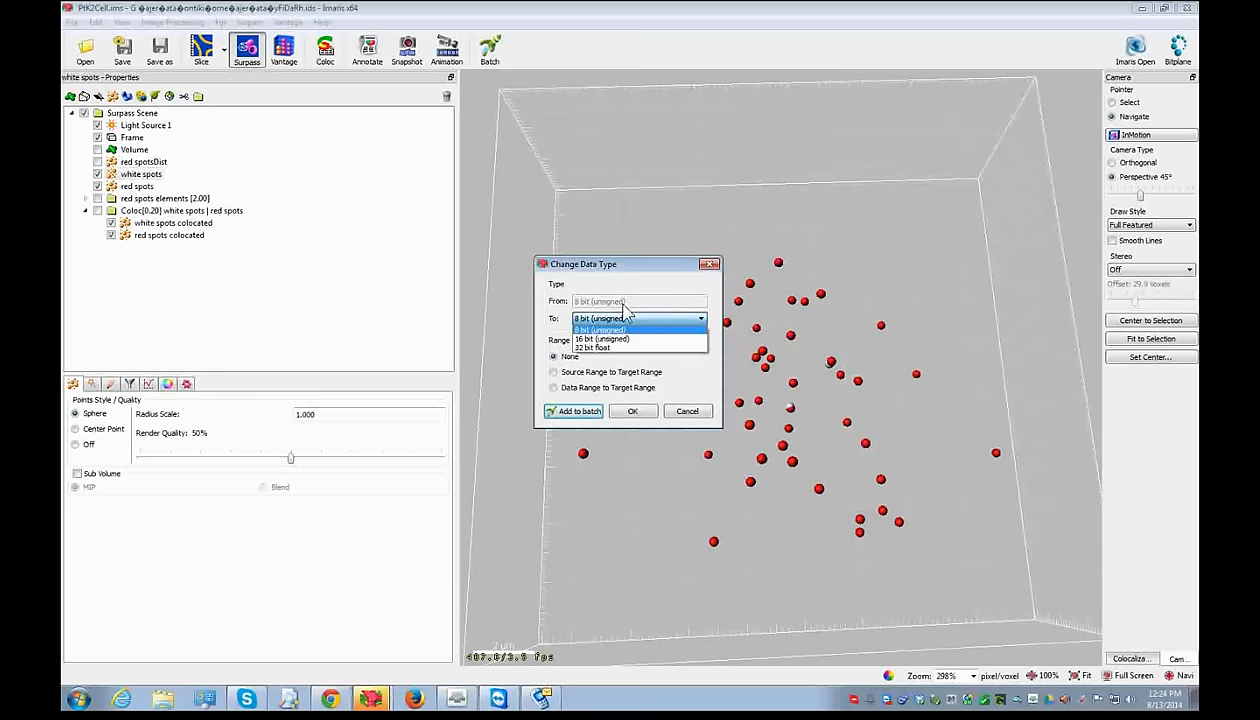
pyautogui.click(620, 347)
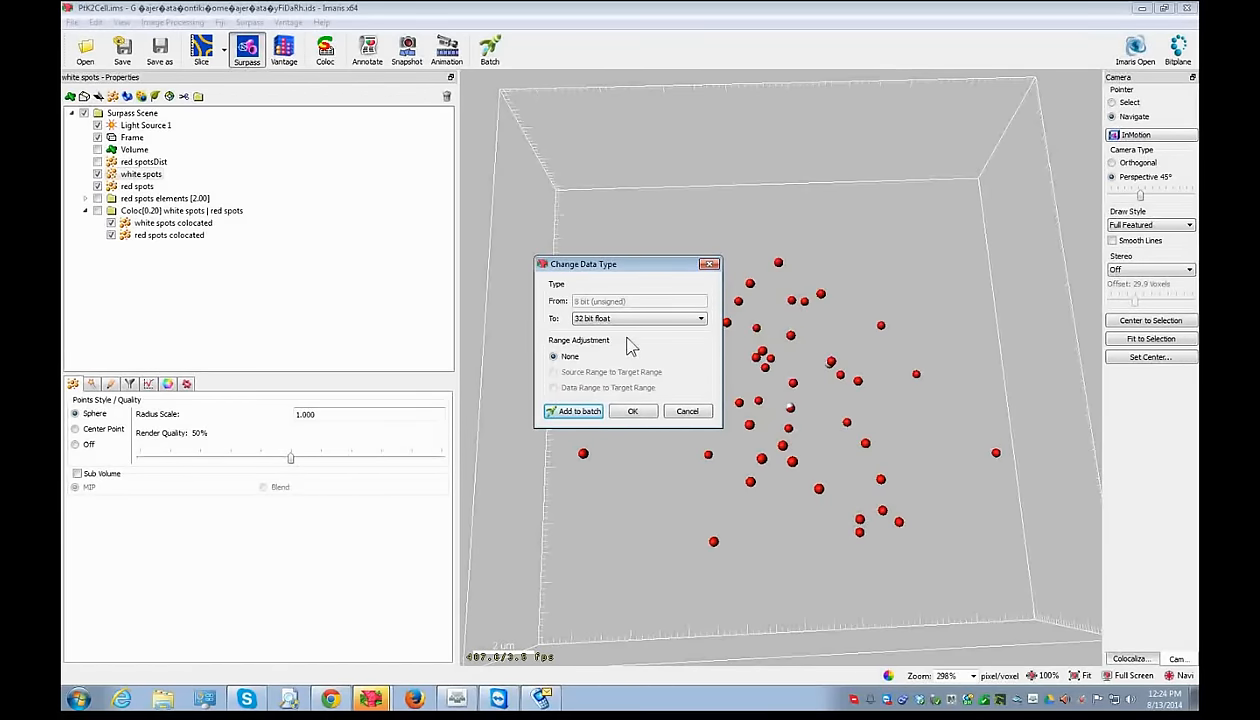
pyautogui.click(633, 411)
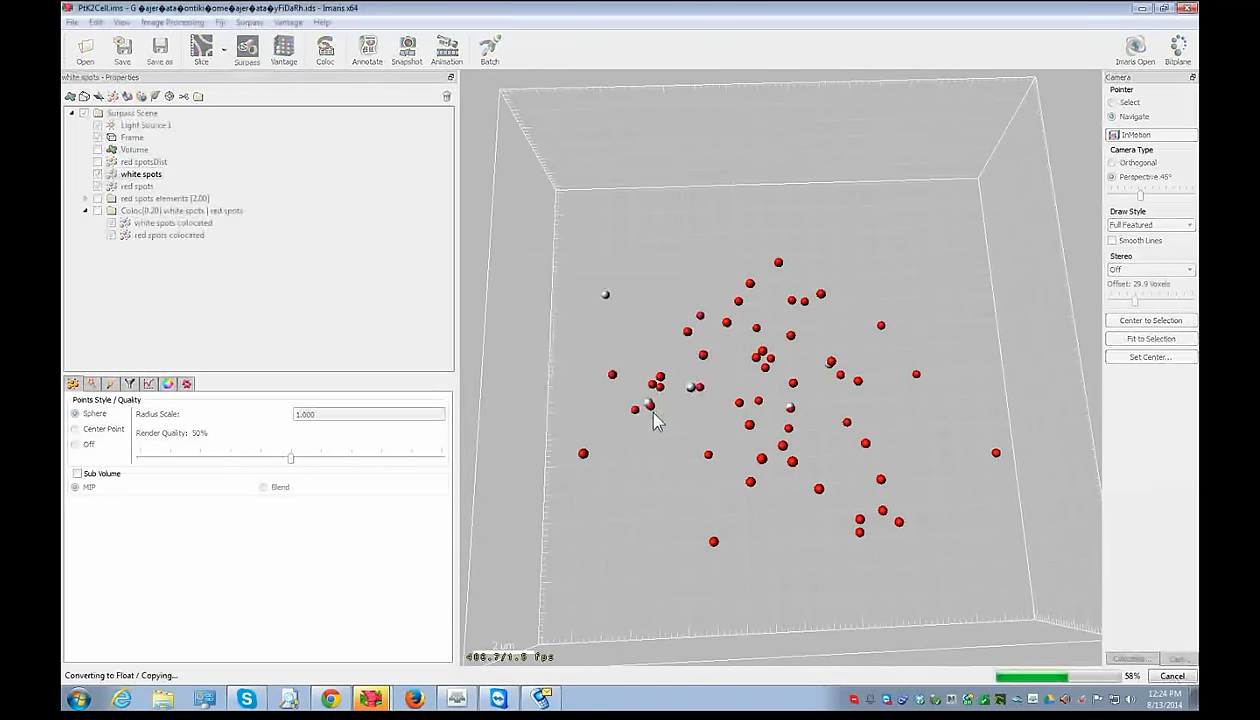
pyautogui.moveTo(766, 546); pyautogui.dragTo(770, 458)
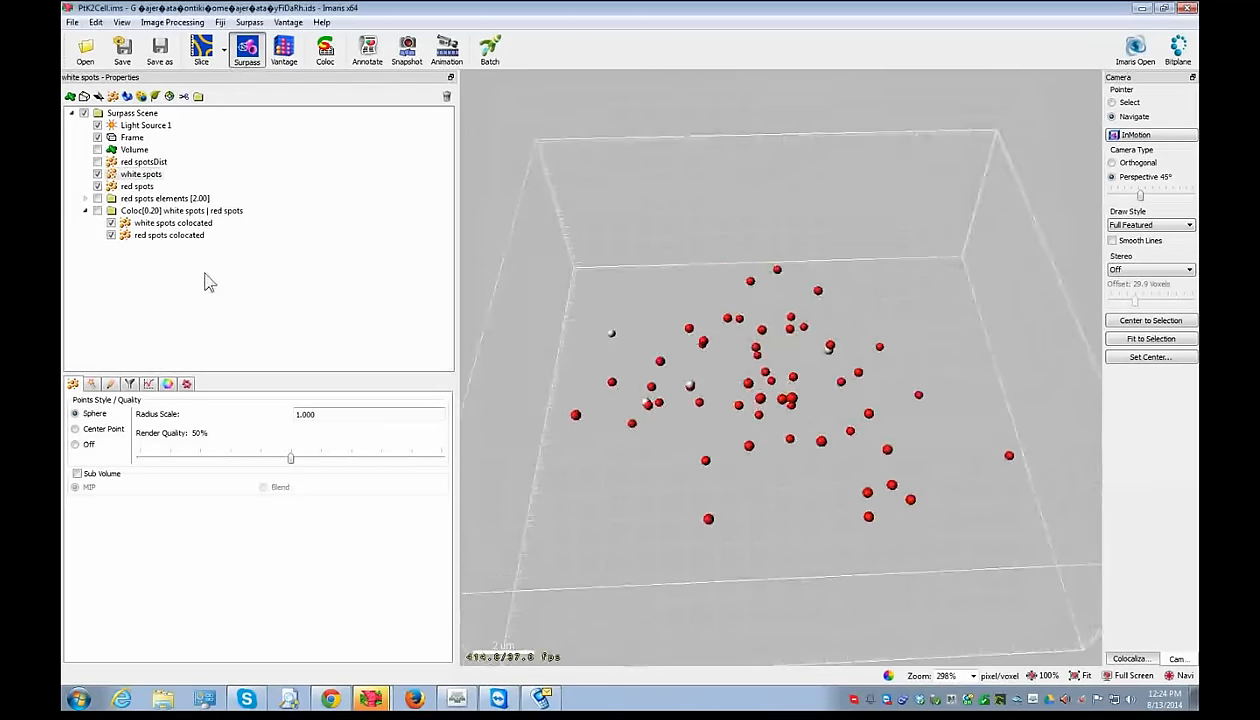
# - Run Distance Transformation on white spots, adding a 'Distance to white spots' channel, and show the Slice view
pyautogui.click(140, 175)
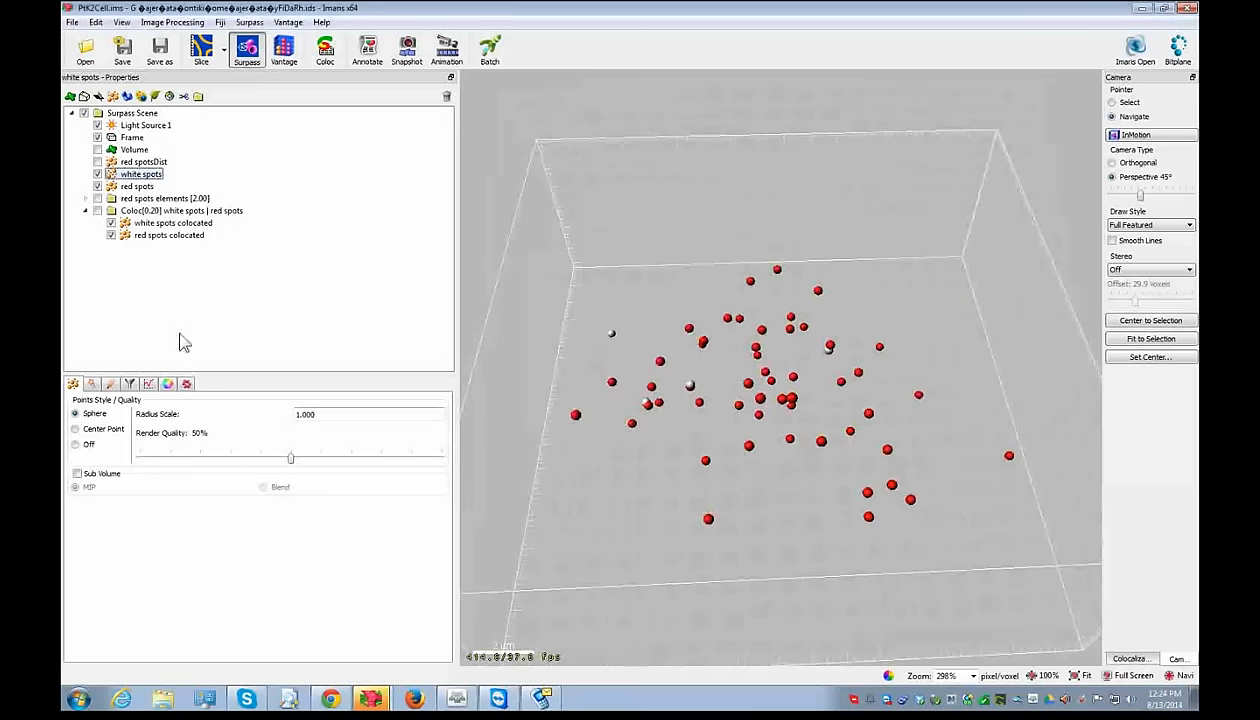
pyautogui.click(186, 384)
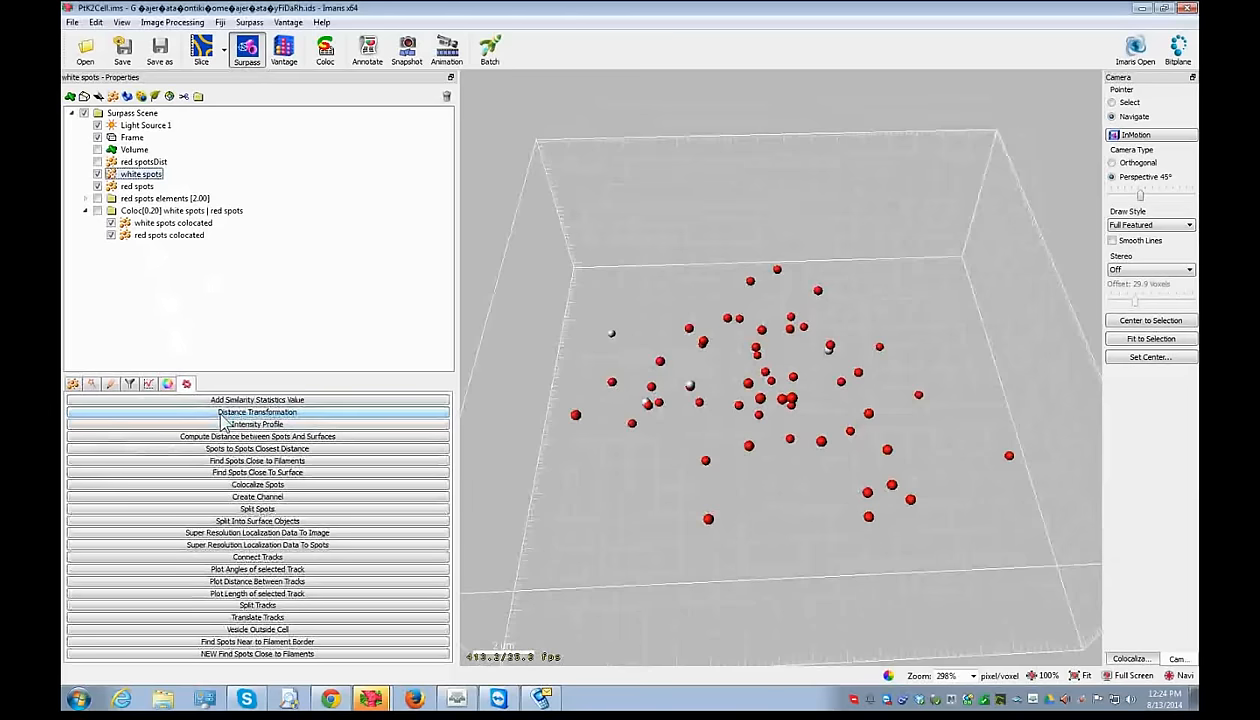
pyautogui.click(222, 416)
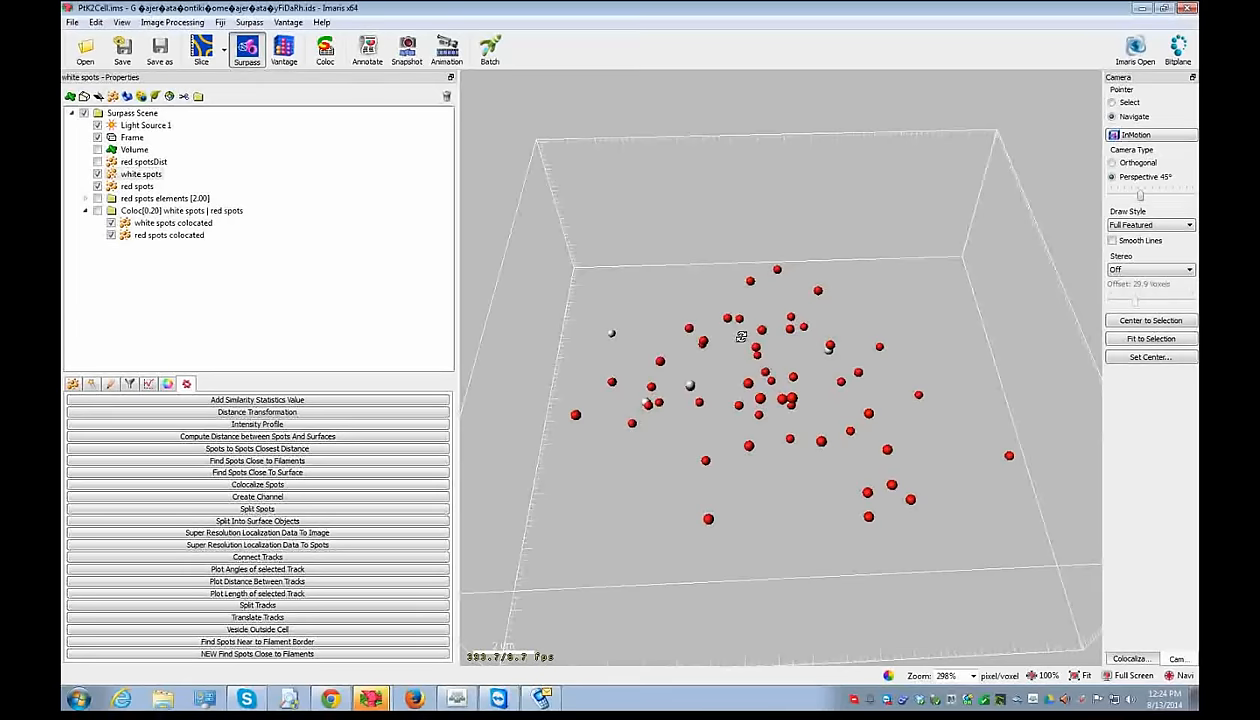
pyautogui.click(202, 55)
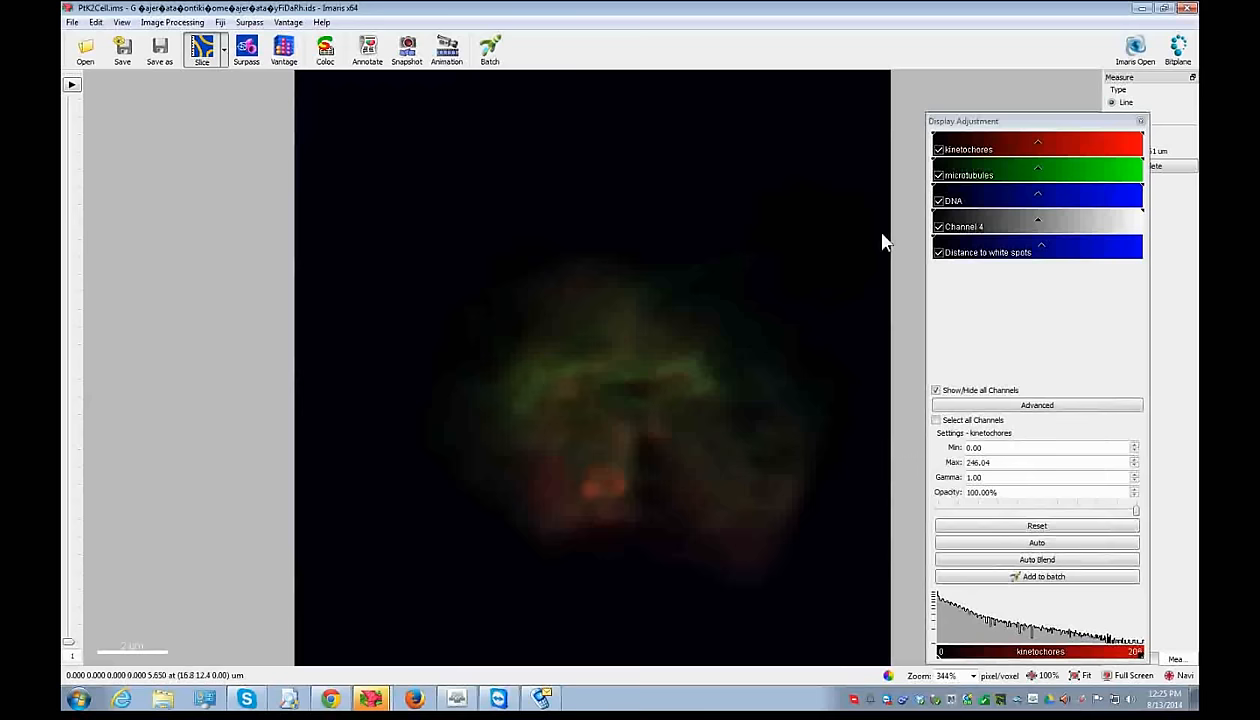
# - Hide the Channel 4, DNA, microtubules and kinetochores channels
pyautogui.click(938, 226)
pyautogui.click(938, 200)
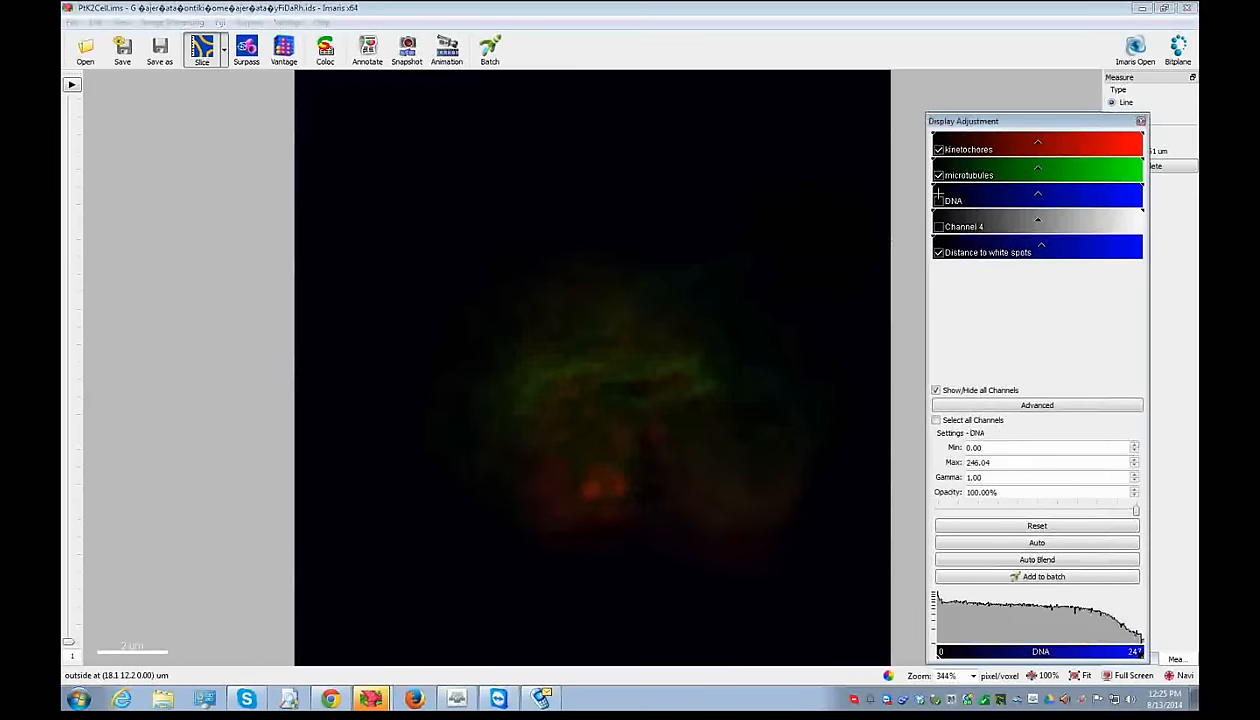
pyautogui.click(938, 175)
pyautogui.click(938, 149)
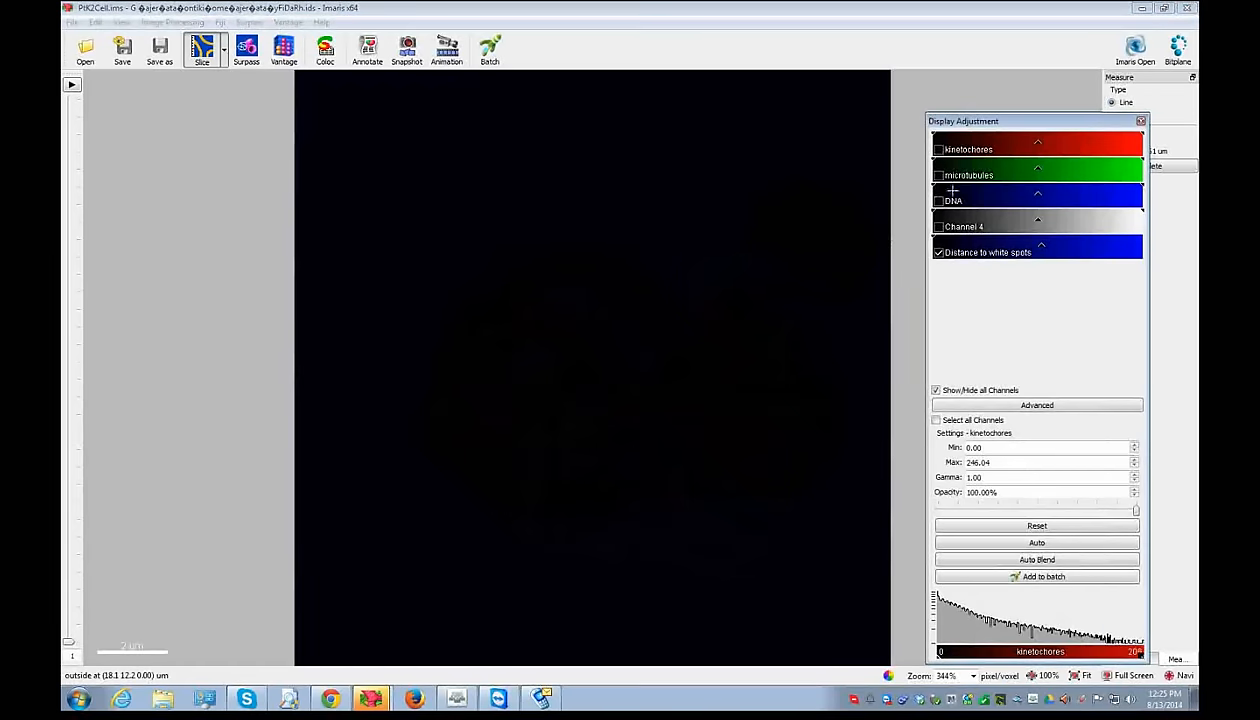
# - Colour the Distance to white spots channel with Jet and lower its display maximum to 15.87
pyautogui.click(984, 253)
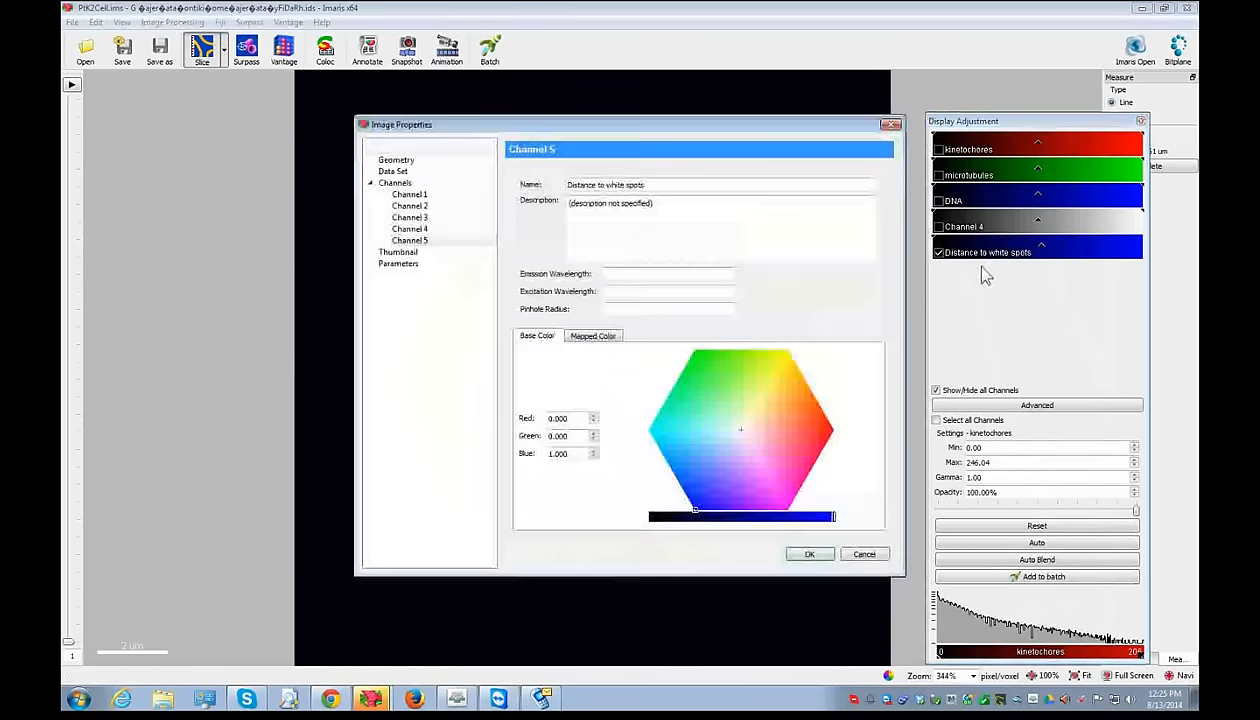
pyautogui.click(593, 335)
pyautogui.click(640, 496)
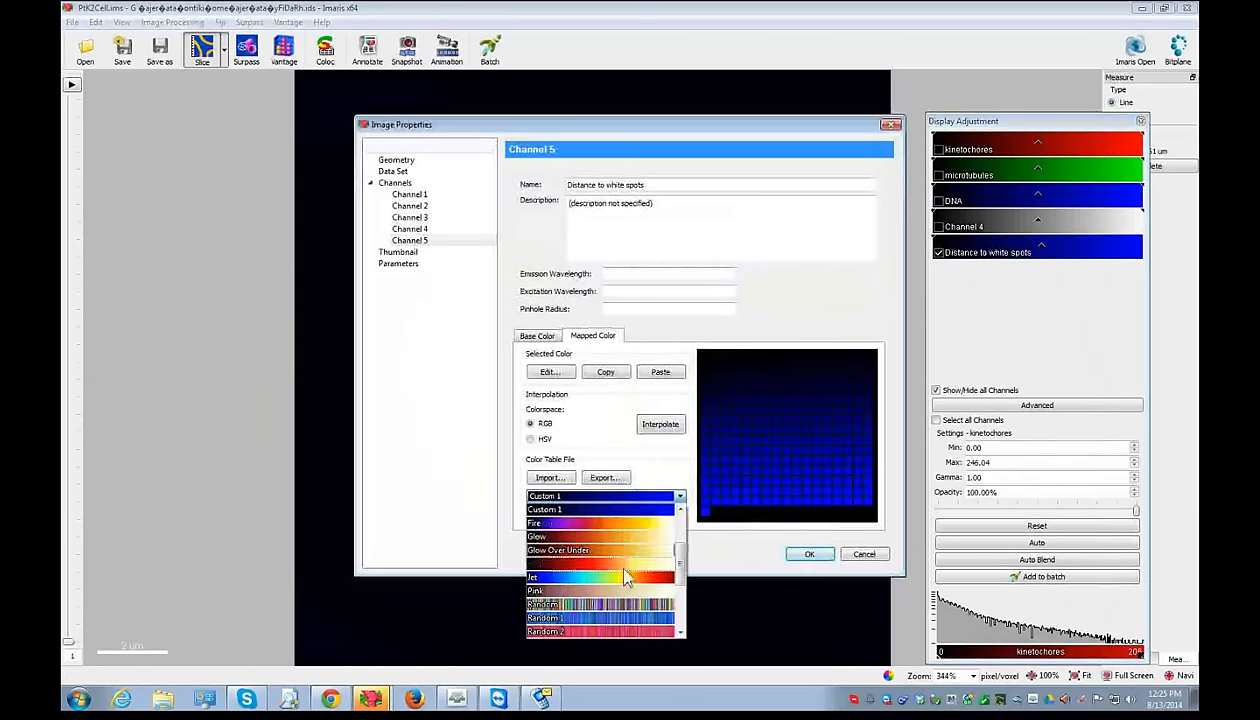
pyautogui.click(613, 558)
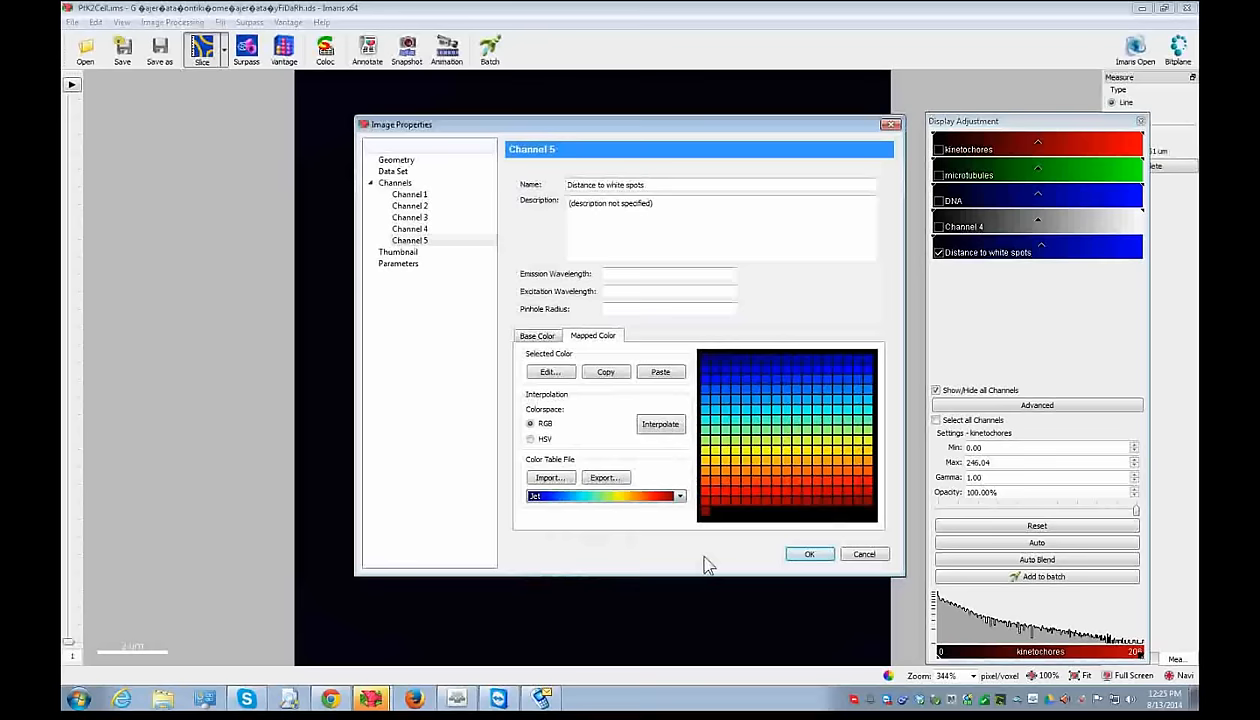
pyautogui.click(812, 555)
pyautogui.moveTo(1101, 252); pyautogui.dragTo(911, 239)
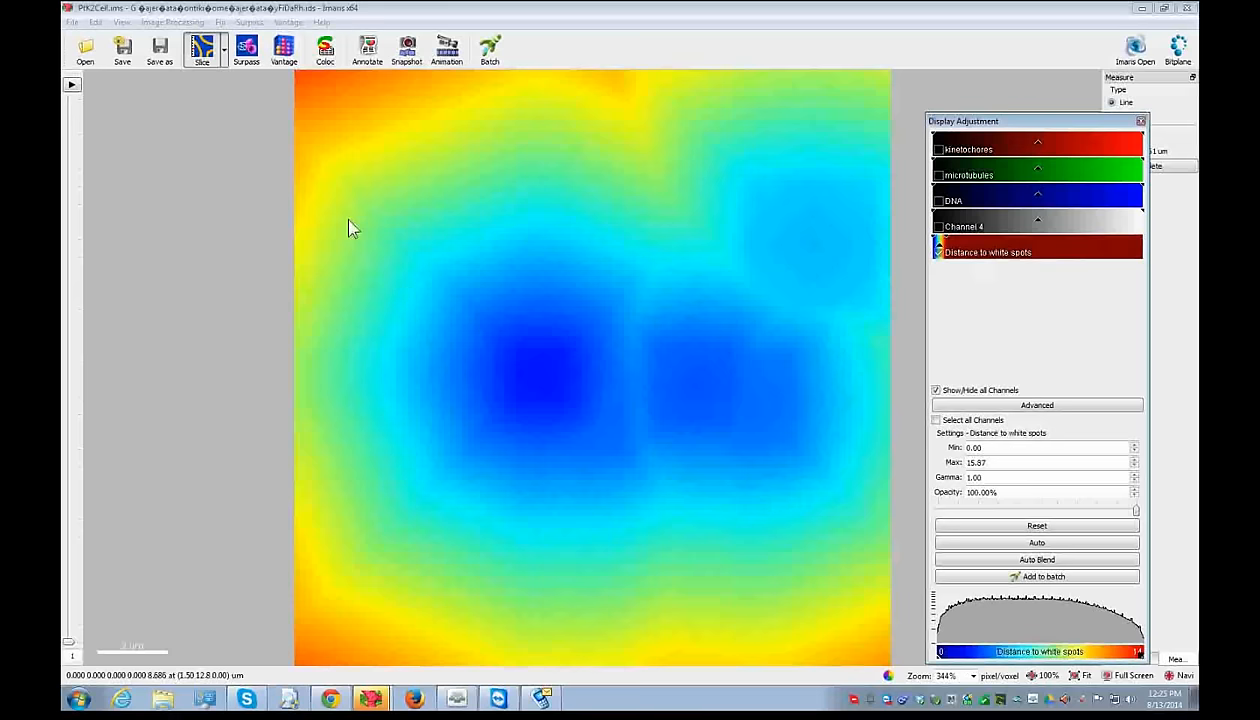
pyautogui.click(225, 48)
# - In Section view, lower the distance map maximum to 8.73, then return to the 3D spot scene
pyautogui.click(219, 93)
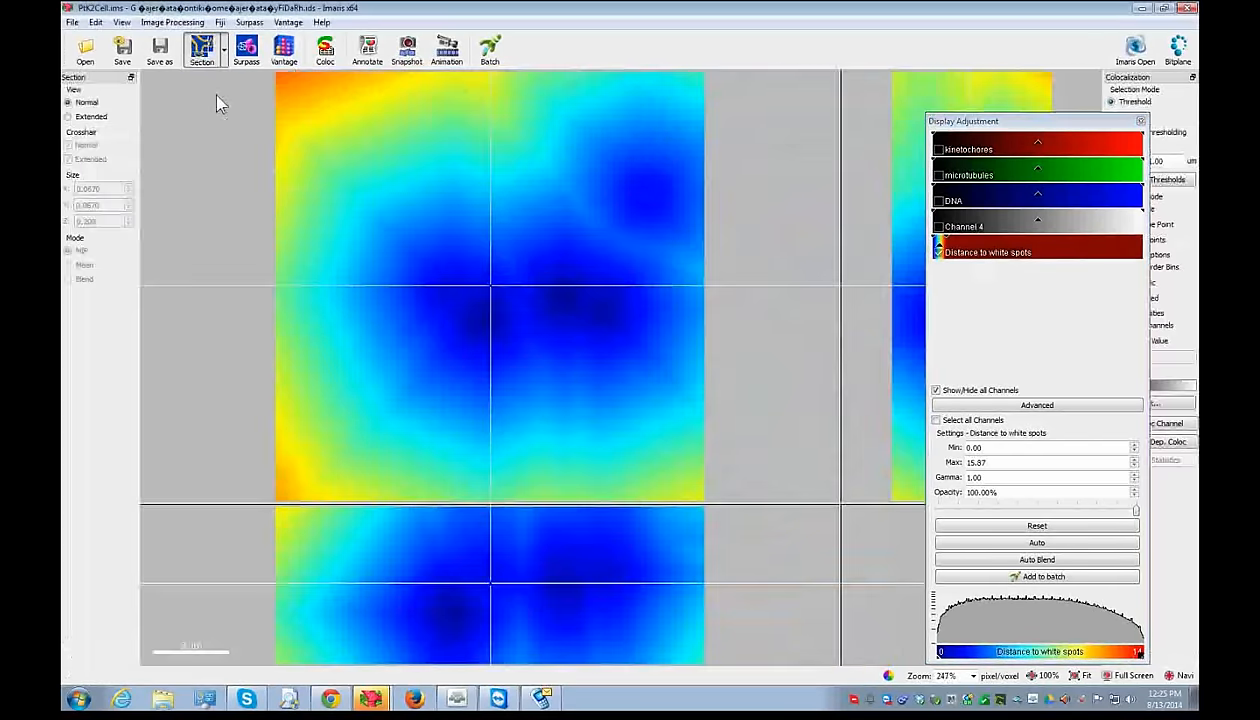
pyautogui.moveTo(989, 246); pyautogui.dragTo(989, 245)
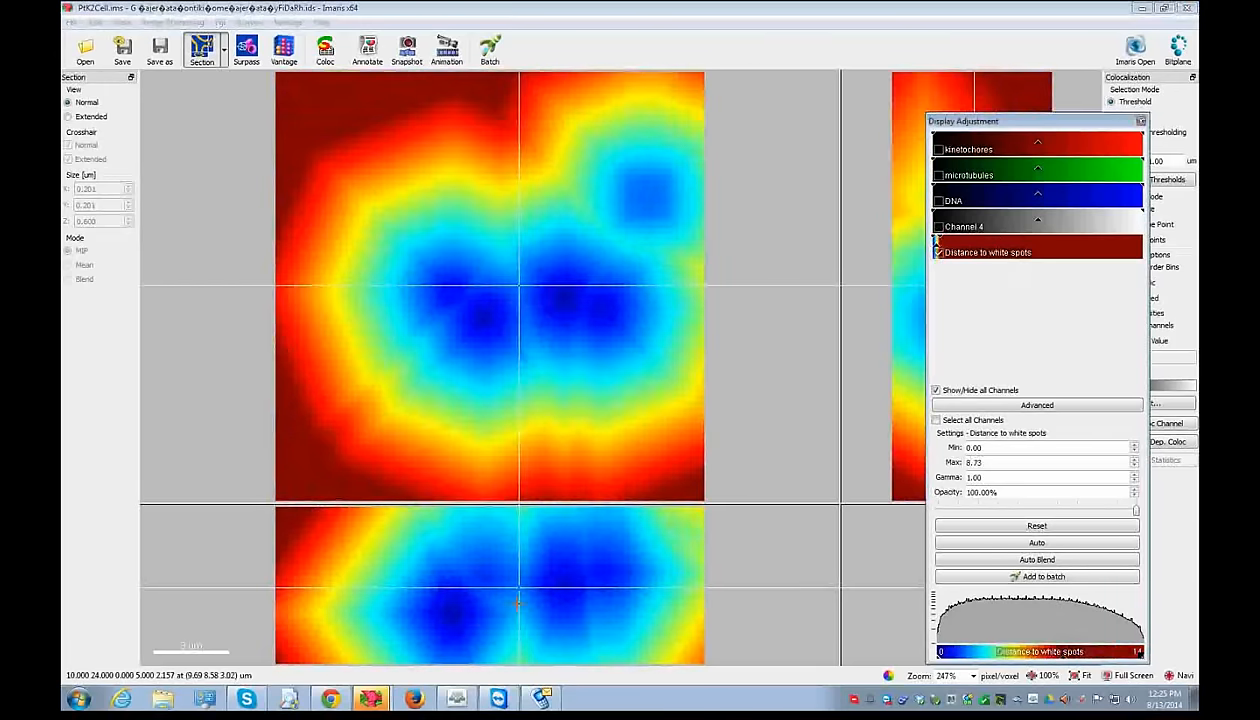
pyautogui.moveTo(517, 588); pyautogui.dragTo(448, 623)
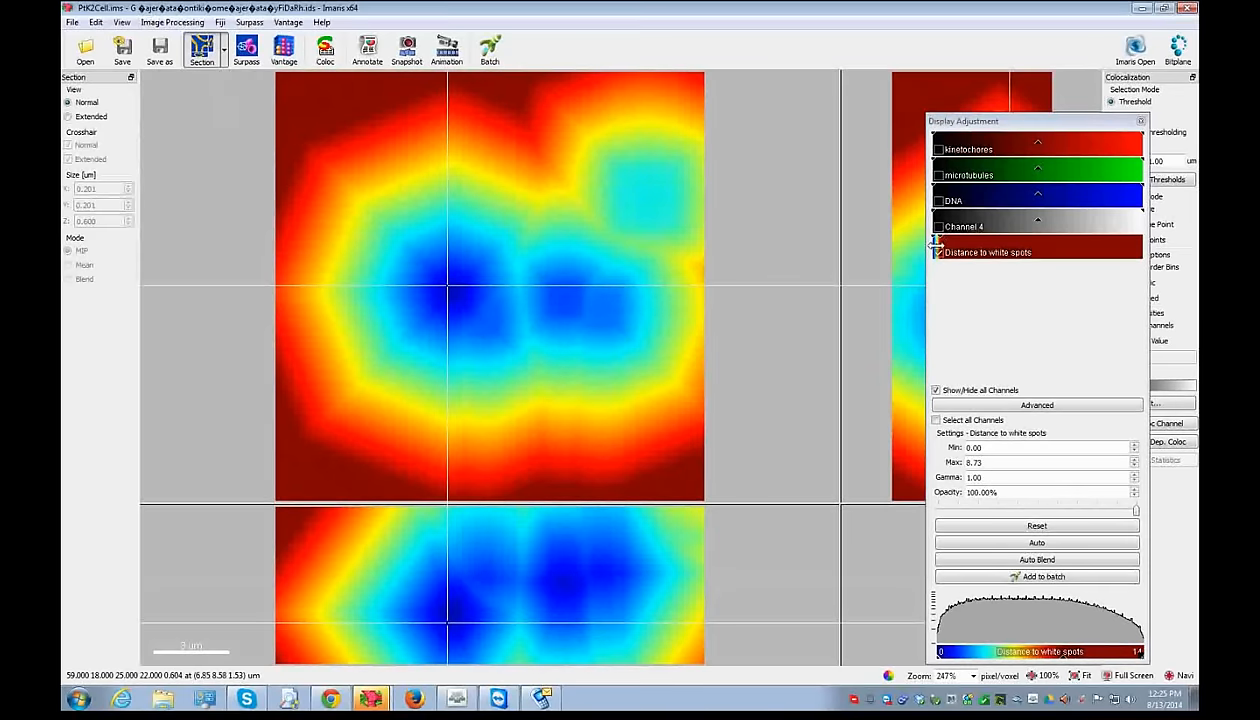
pyautogui.click(247, 50)
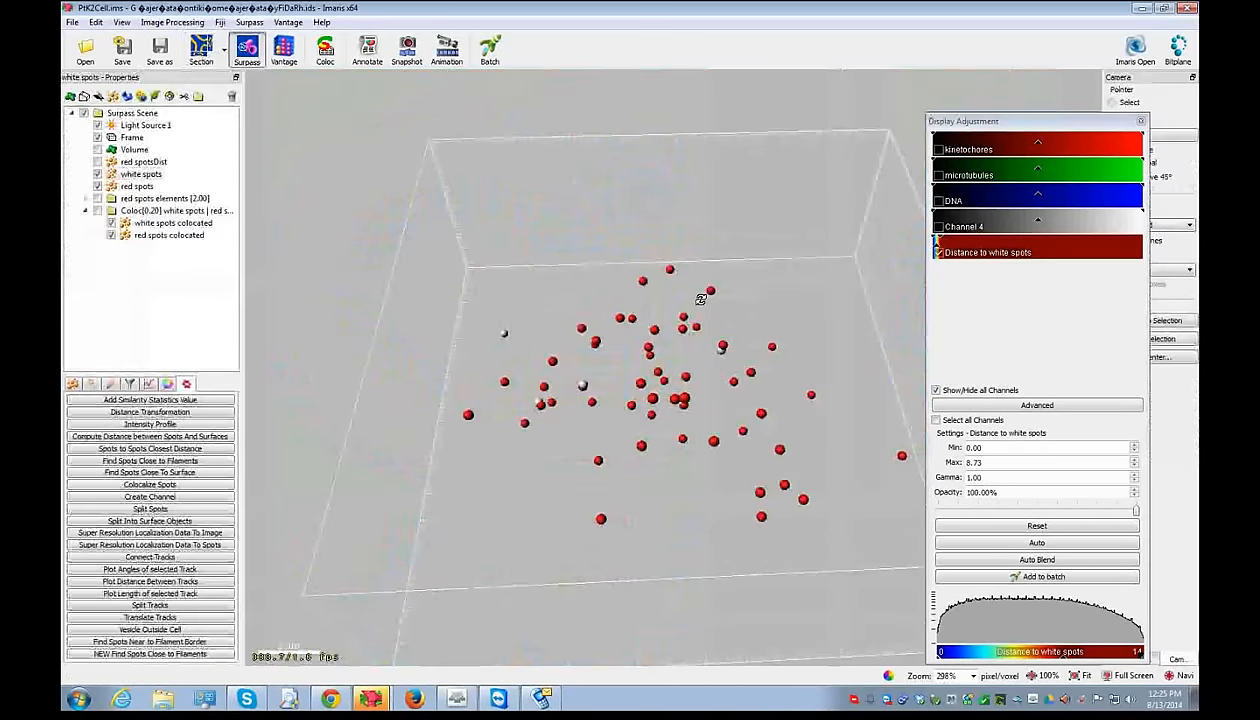
# - Show the red spots' statistics (51 spots) and uncheck Acceleration under Spots in the statistics settings
pyautogui.moveTo(703, 294); pyautogui.dragTo(711, 292)
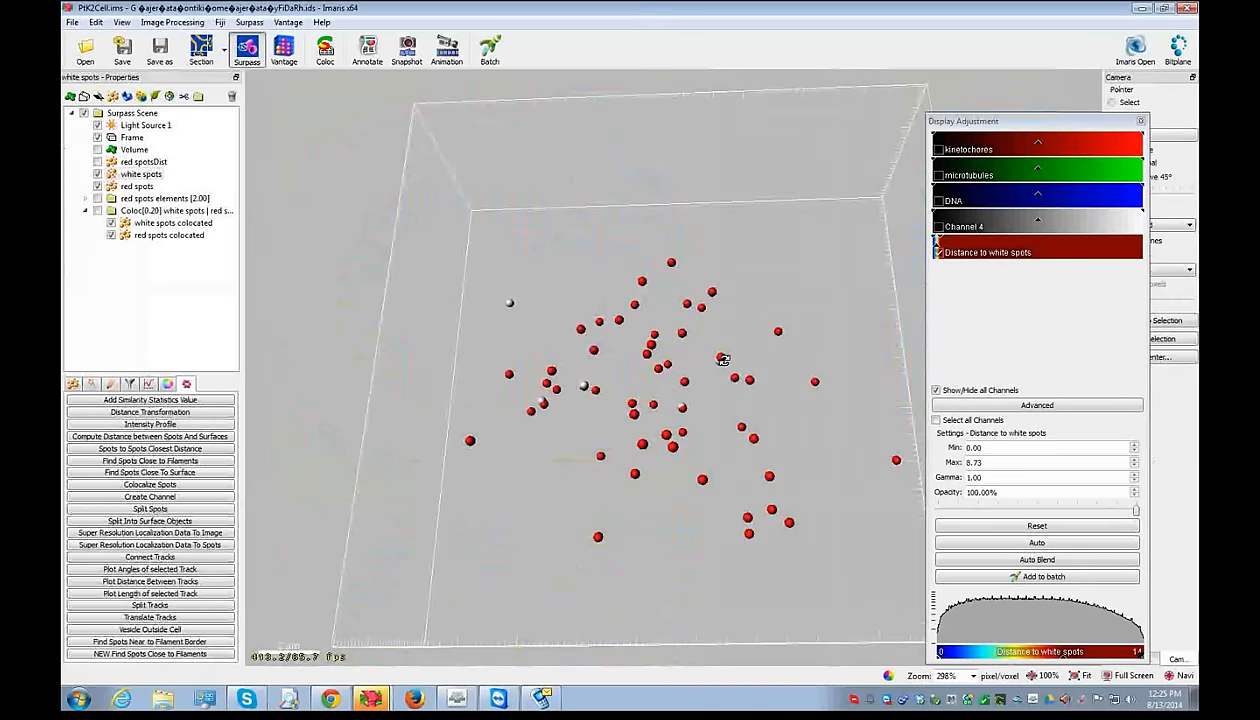
pyautogui.click(138, 187)
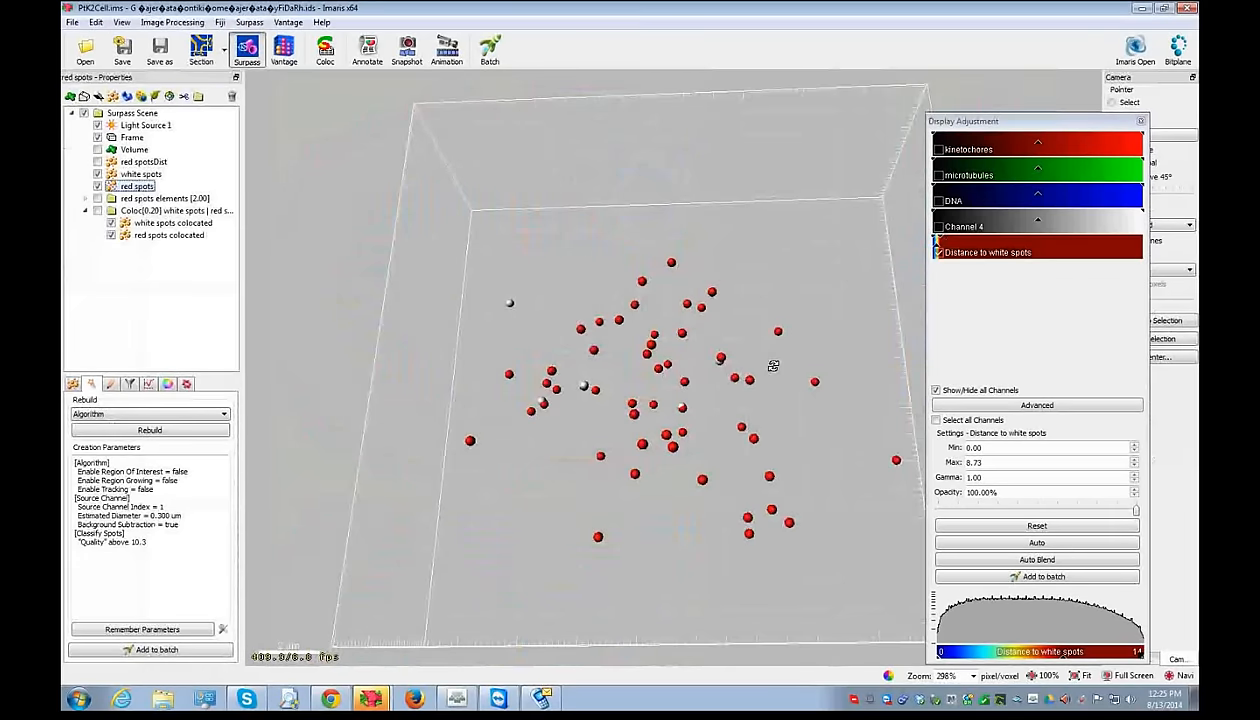
pyautogui.click(149, 384)
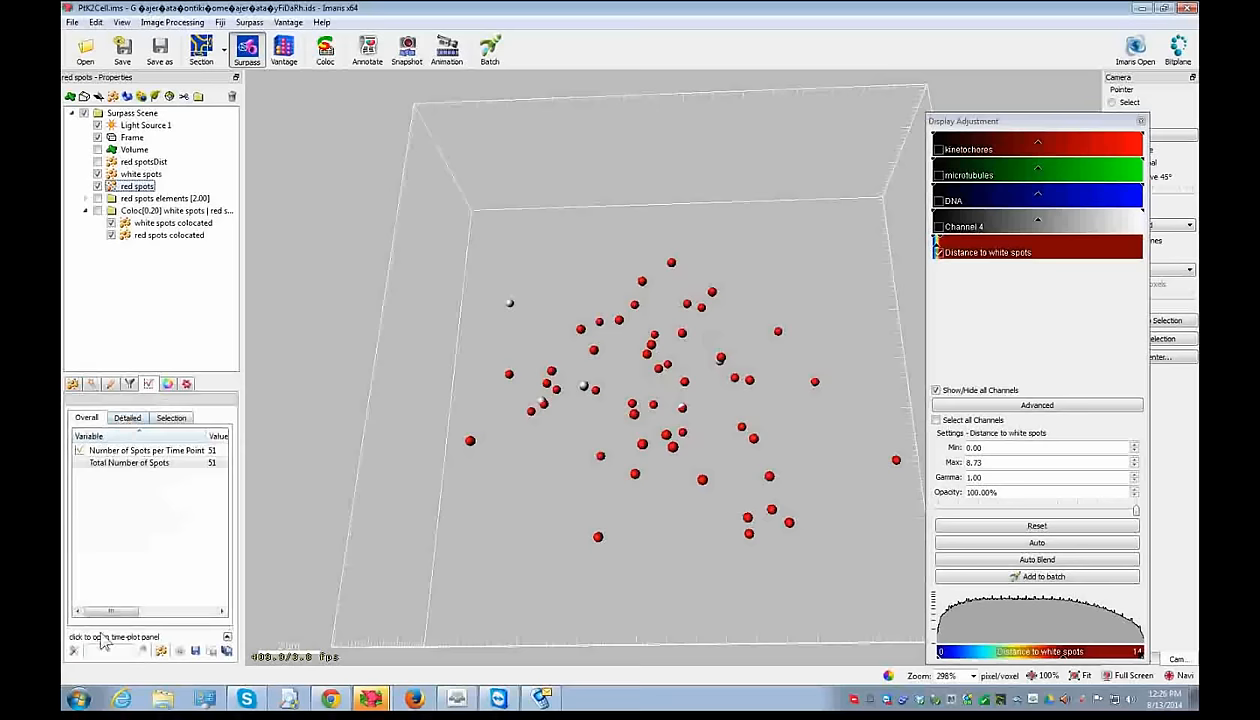
pyautogui.click(77, 659)
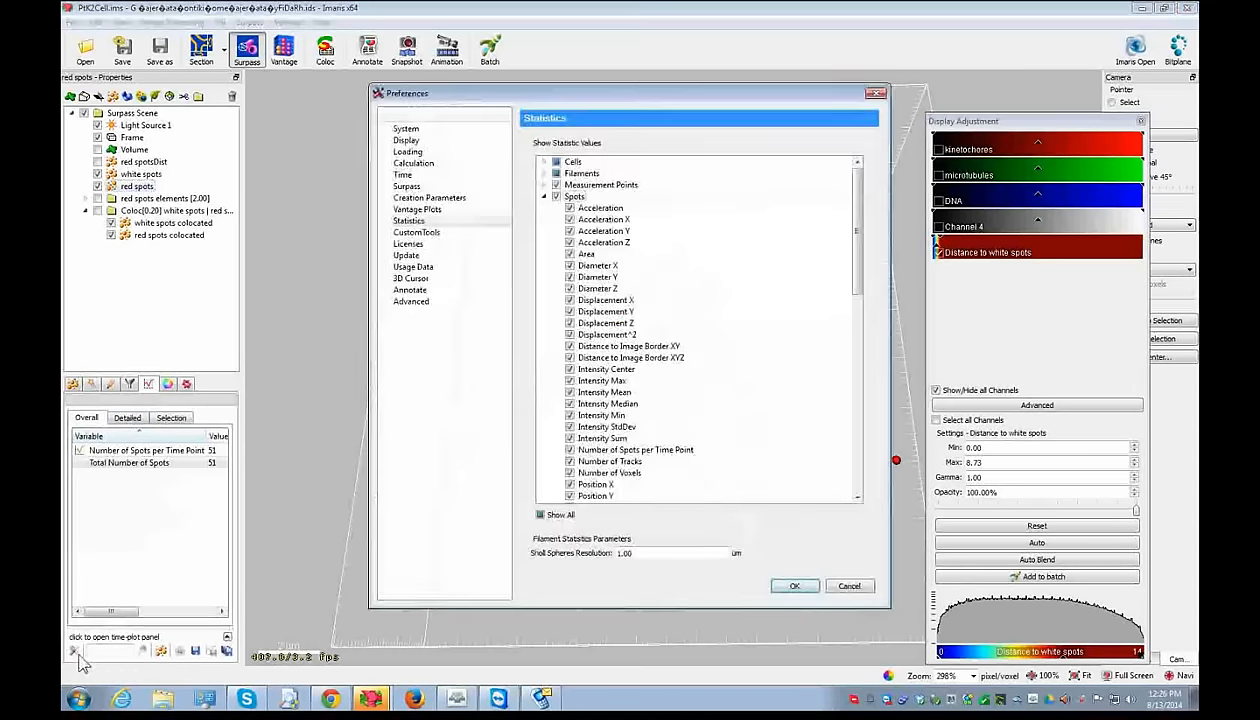
pyautogui.click(570, 208)
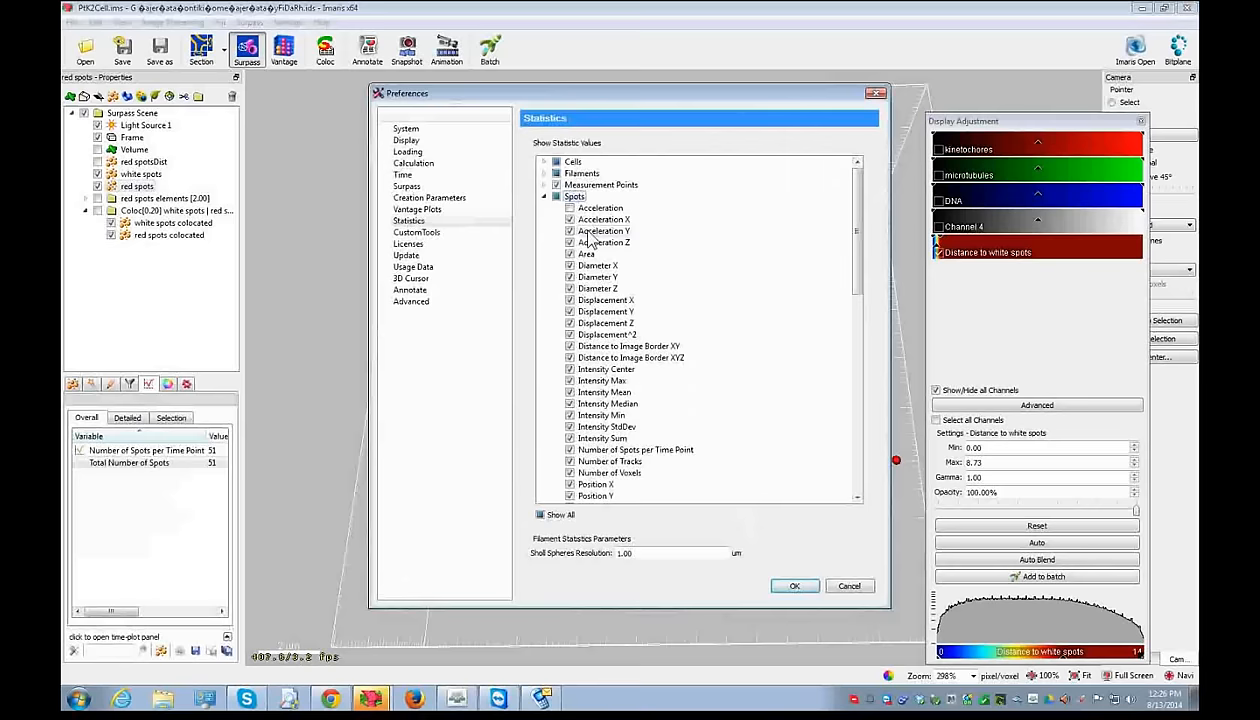
pyautogui.click(795, 586)
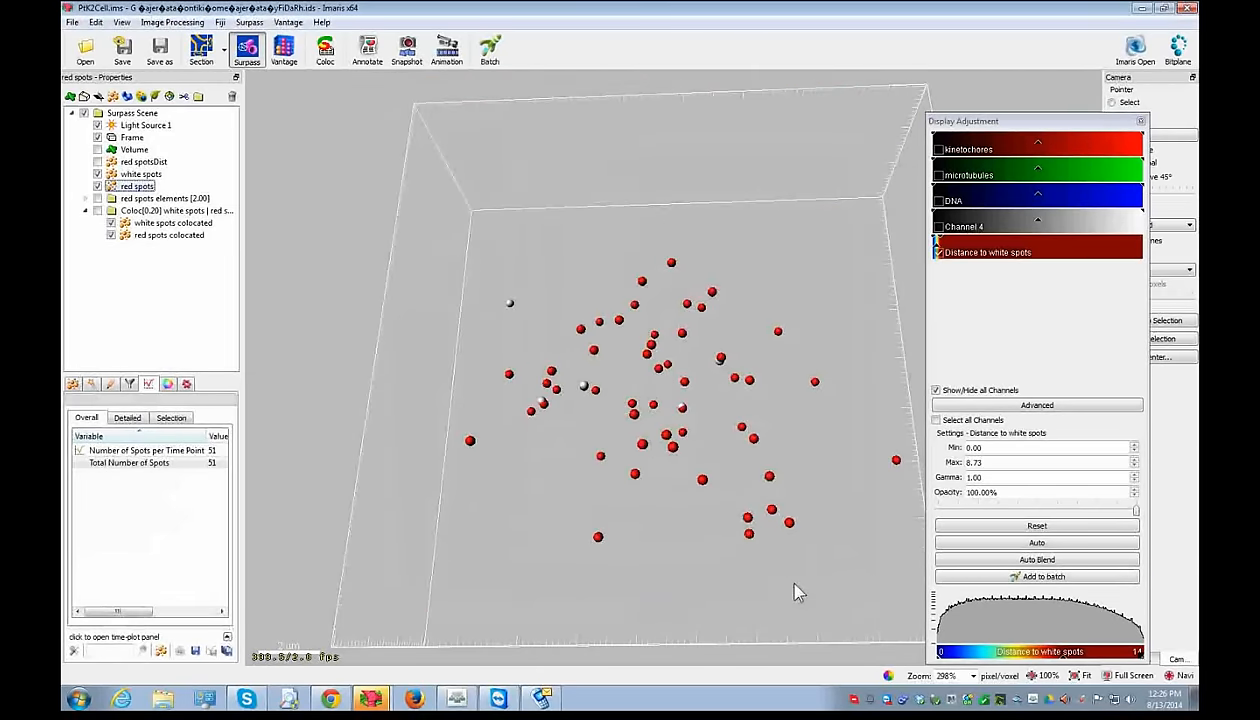
# - Show the red spots' detailed Intensity Center Ch=5 values per spot in an enlarged list
pyautogui.click(128, 418)
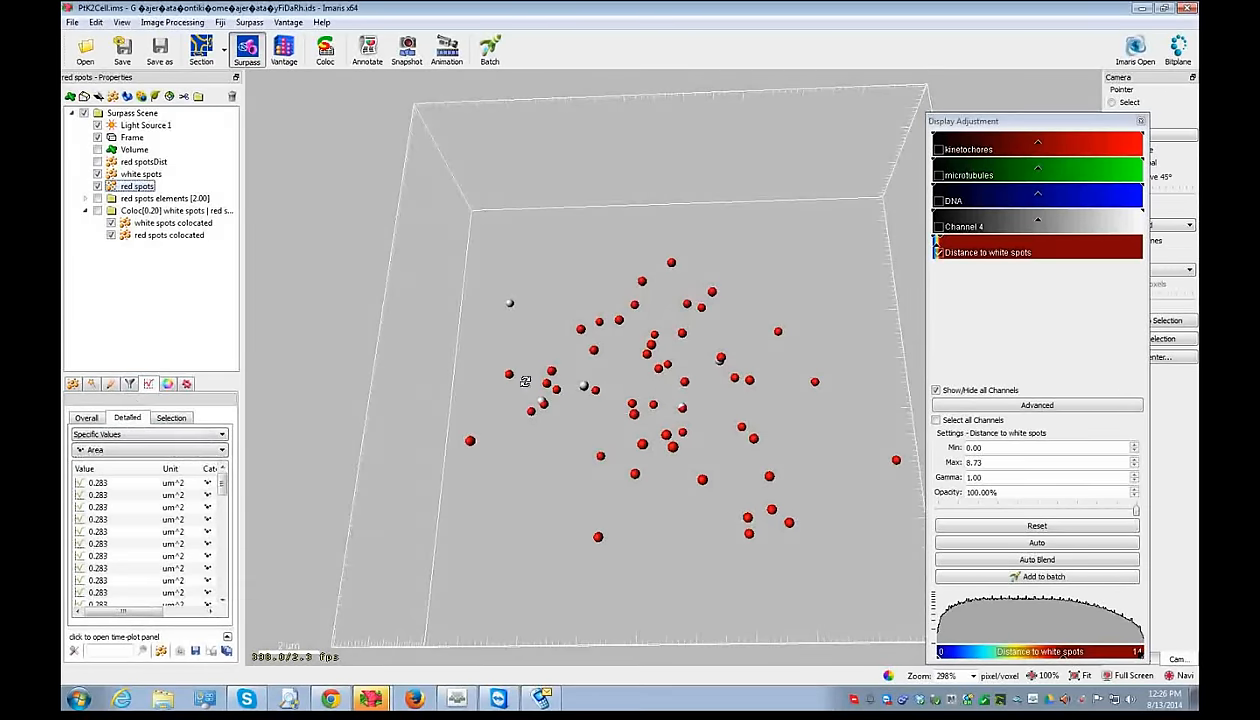
pyautogui.click(128, 449)
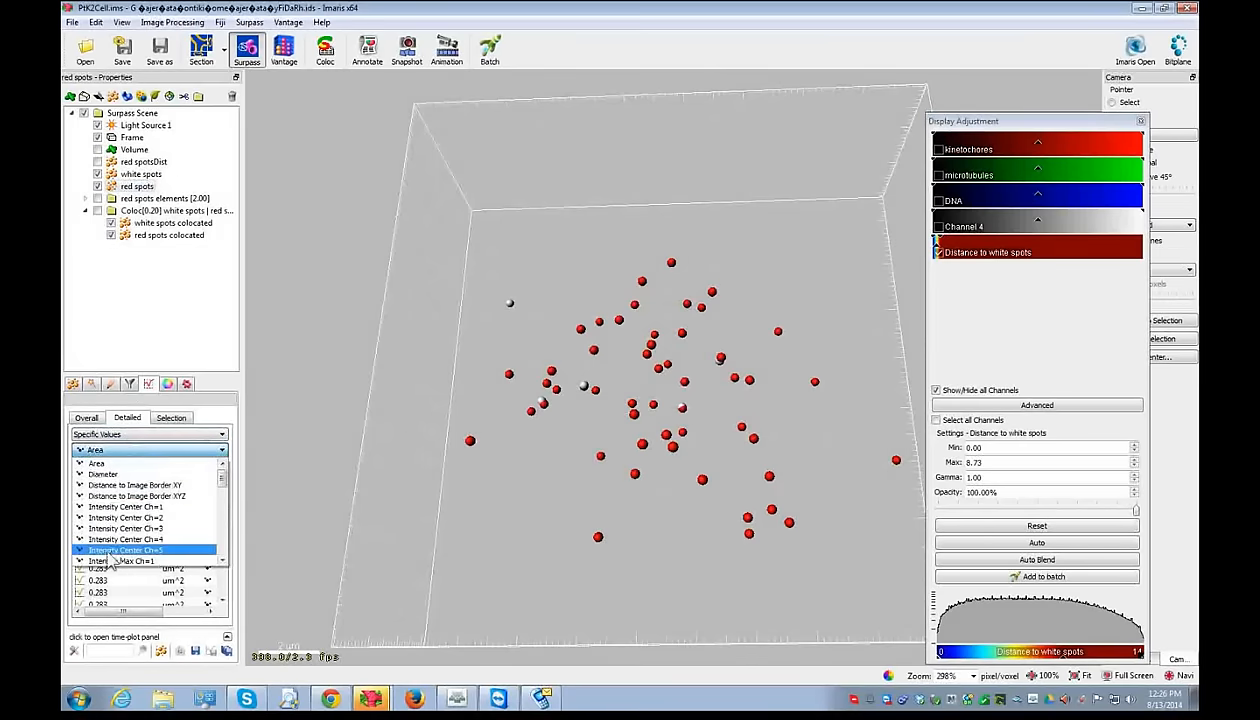
pyautogui.click(115, 553)
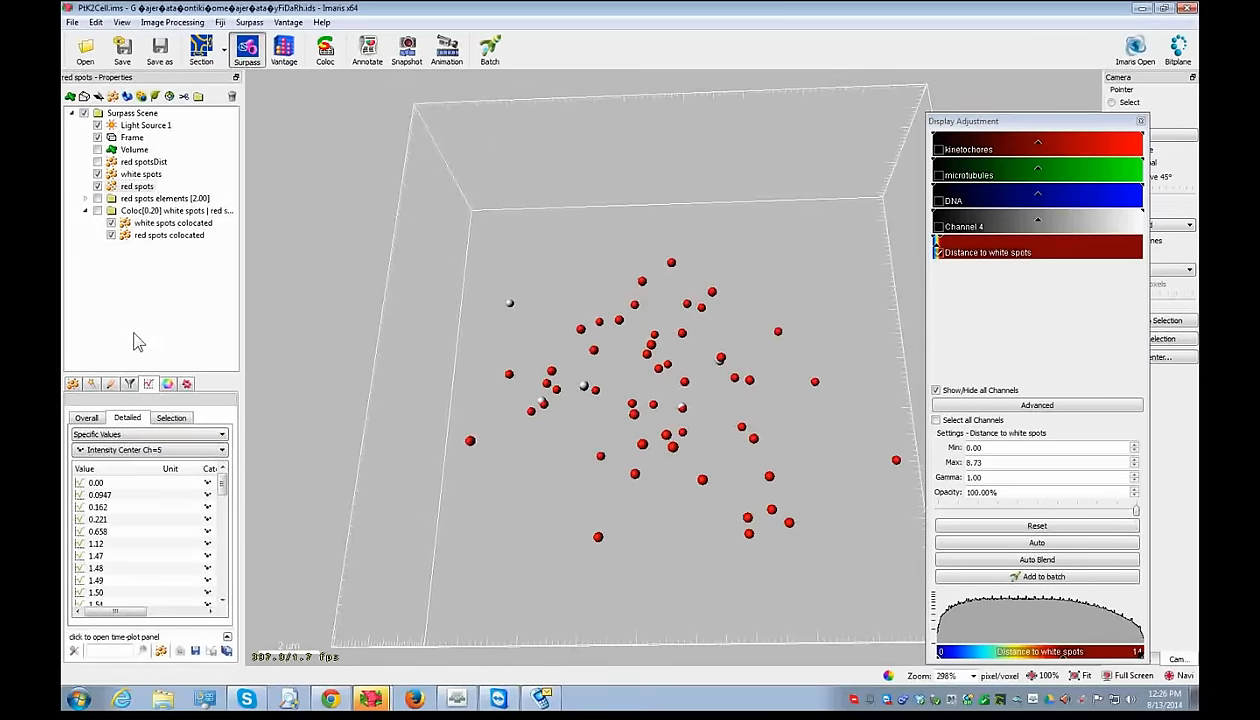
pyautogui.moveTo(134, 374); pyautogui.dragTo(132, 247)
# - Highlight the 0.221 and 1.49 spots, then sort descending and inspect the 8.39 and 5.66 spots
pyautogui.click(108, 393)
pyautogui.click(100, 453)
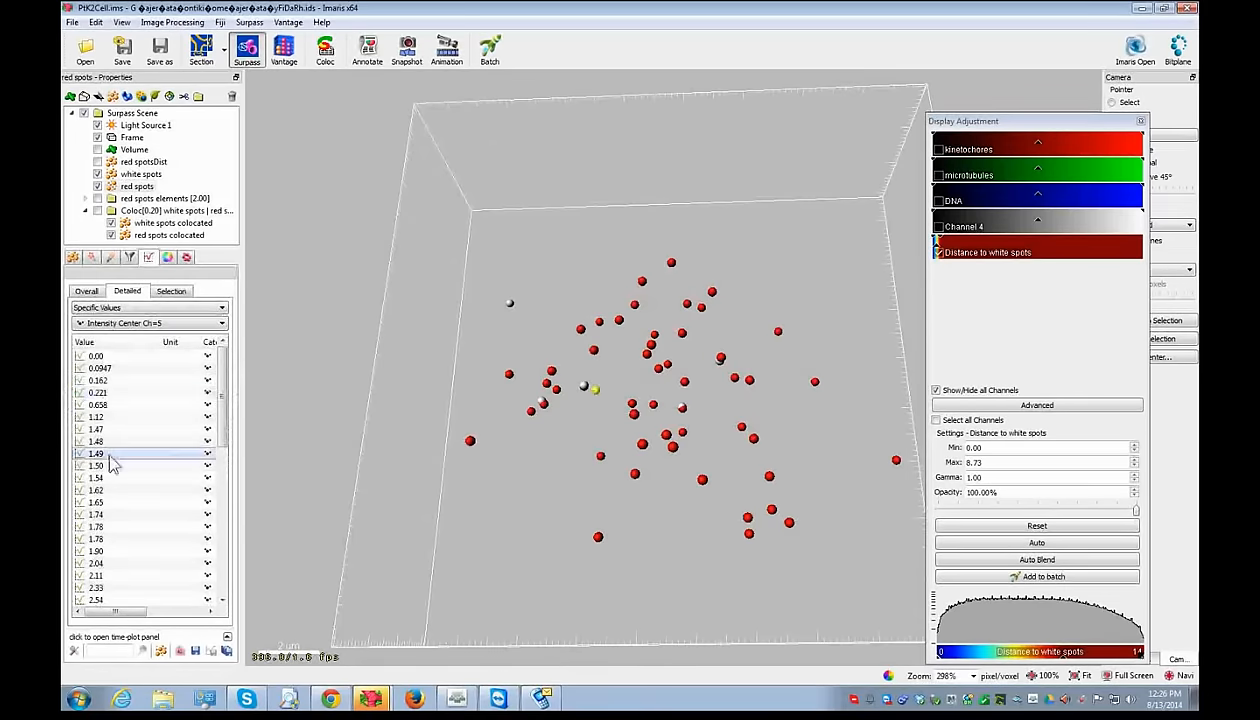
pyautogui.moveTo(600, 376); pyautogui.dragTo(610, 326)
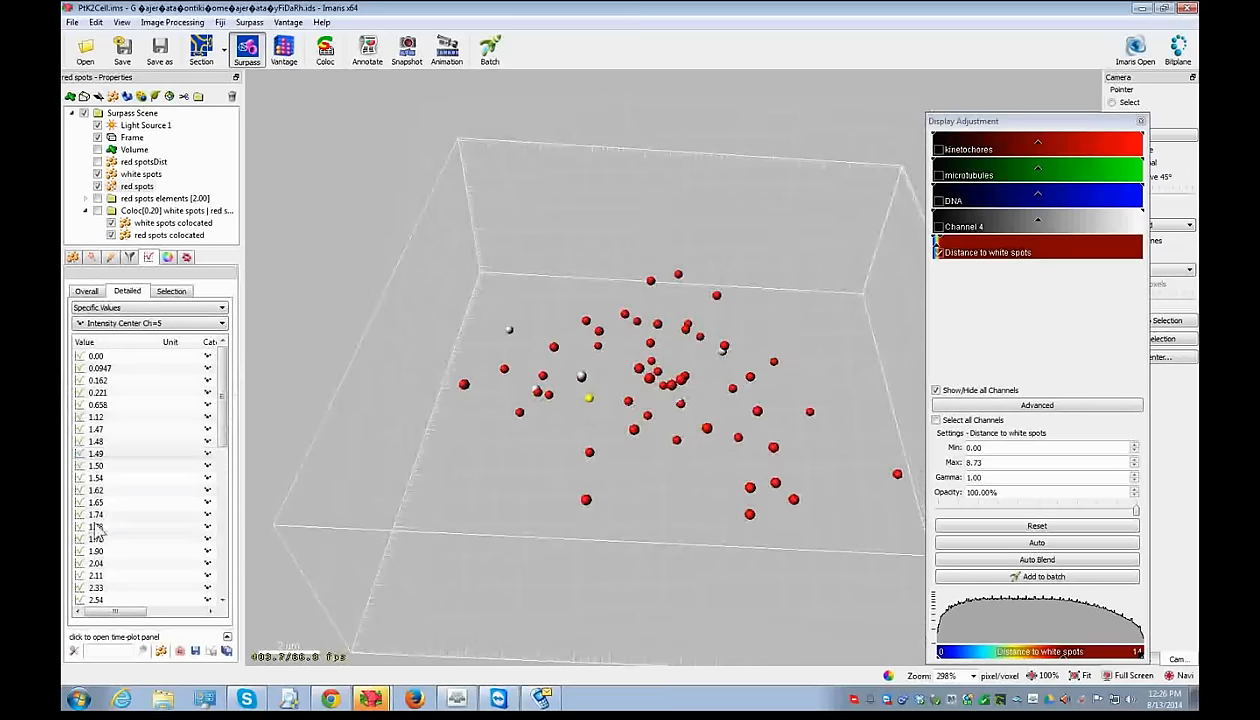
pyautogui.scroll(-1, 124, 555)
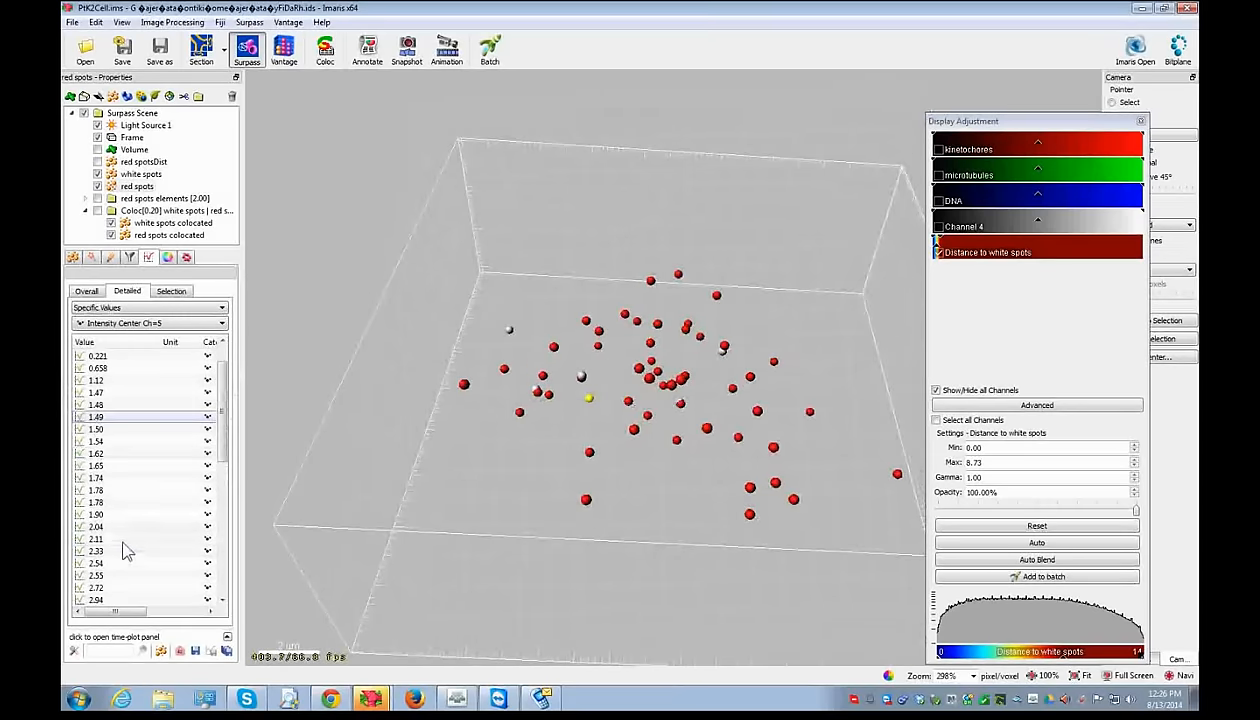
pyautogui.click(113, 343)
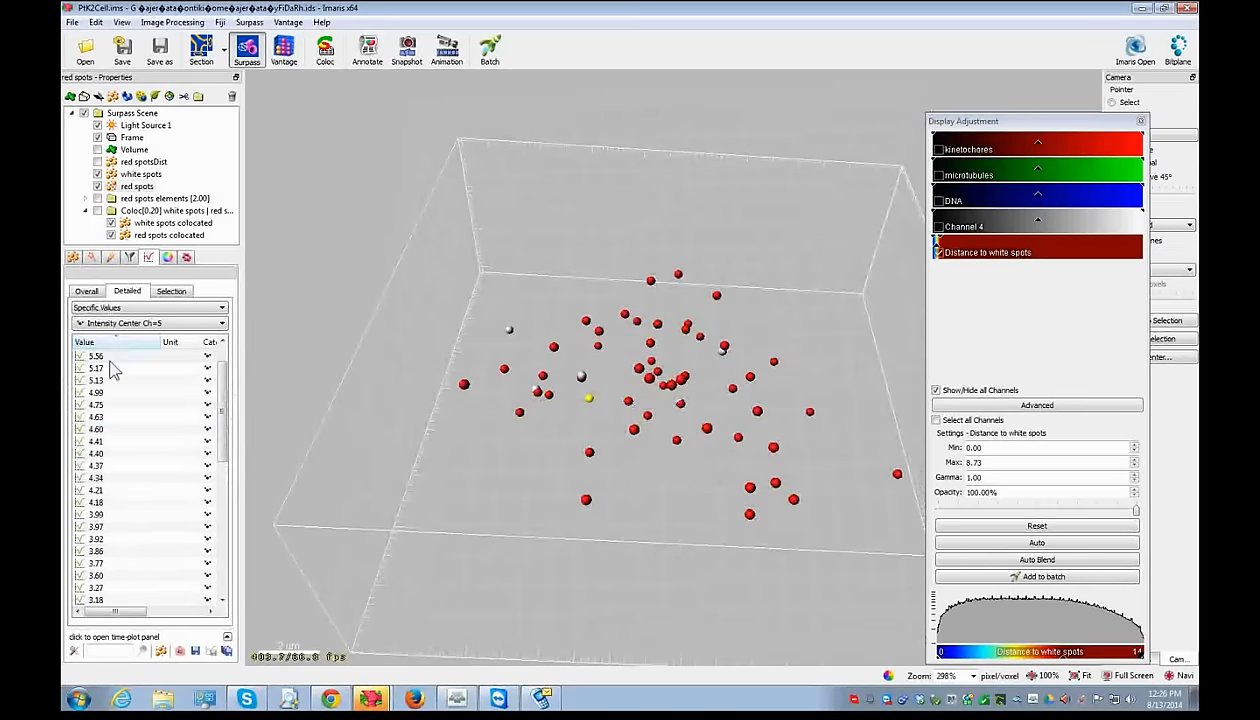
pyautogui.click(110, 357)
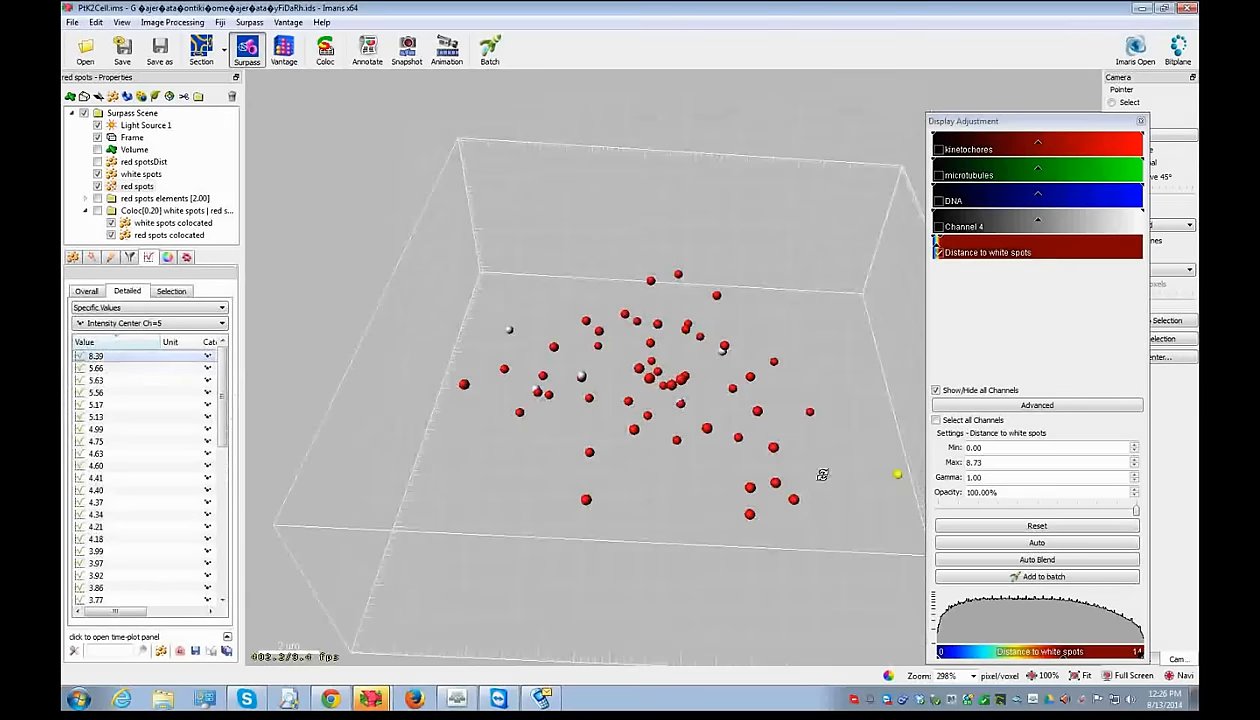
pyautogui.moveTo(821, 473); pyautogui.dragTo(820, 400)
pyautogui.click(107, 357)
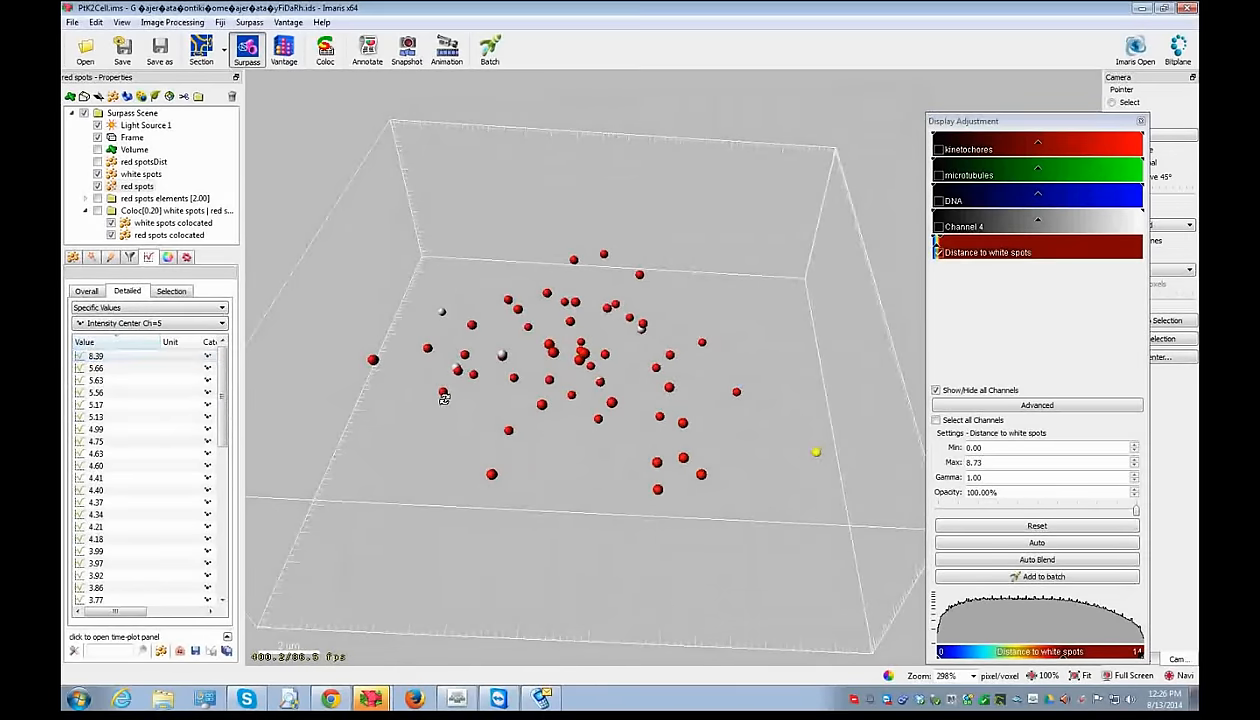
pyautogui.moveTo(444, 398); pyautogui.dragTo(610, 405)
pyautogui.moveTo(698, 421); pyautogui.dragTo(714, 444)
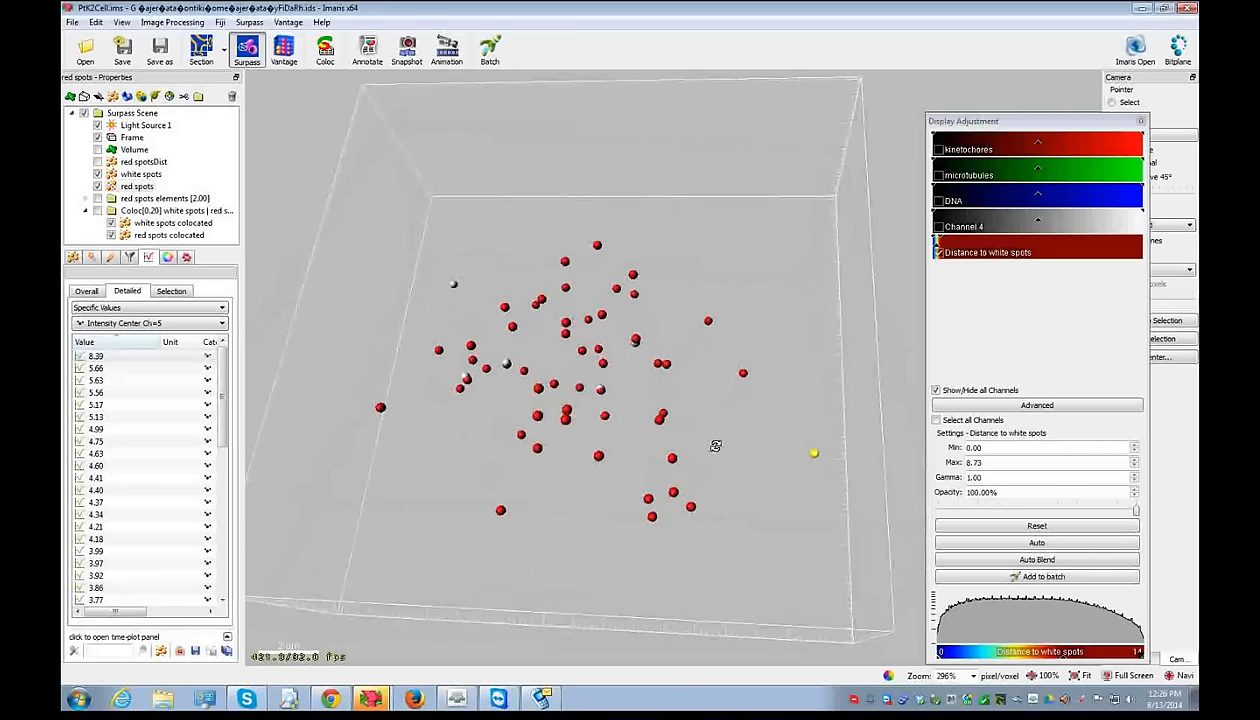
pyautogui.click(119, 369)
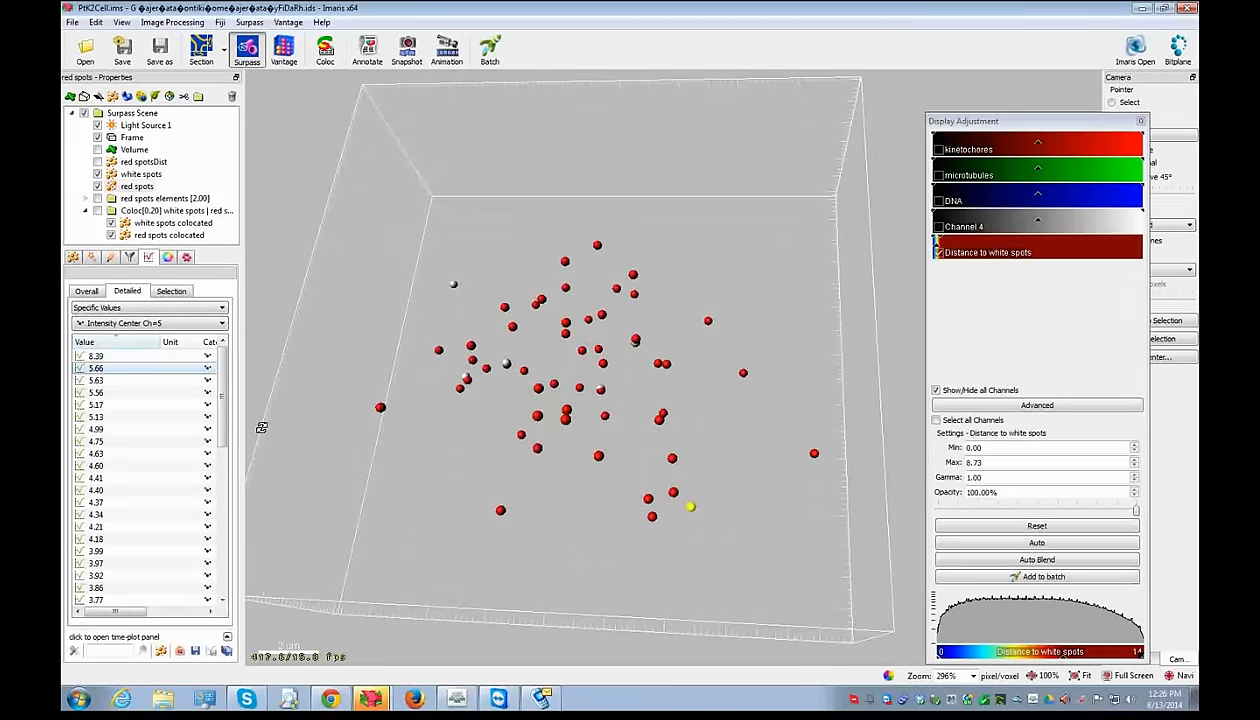
# - Sort the values back to ascending and highlight the 0.658 spot and the lowest-intensity spots
pyautogui.click(106, 343)
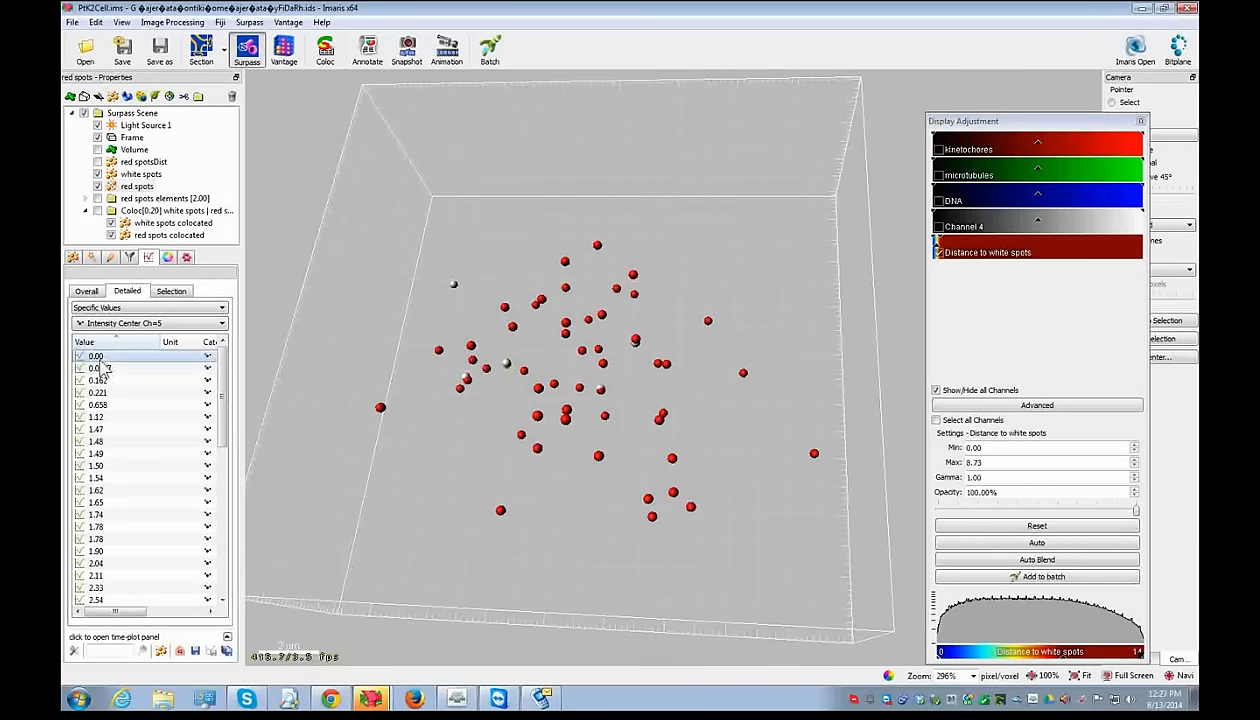
pyautogui.moveTo(594, 423); pyautogui.dragTo(456, 403)
pyautogui.scroll(4, 438, 403)
pyautogui.moveTo(438, 403); pyautogui.dragTo(619, 379, button='right')
pyautogui.moveTo(619, 379); pyautogui.dragTo(534, 318)
pyautogui.scroll(2, 523, 290)
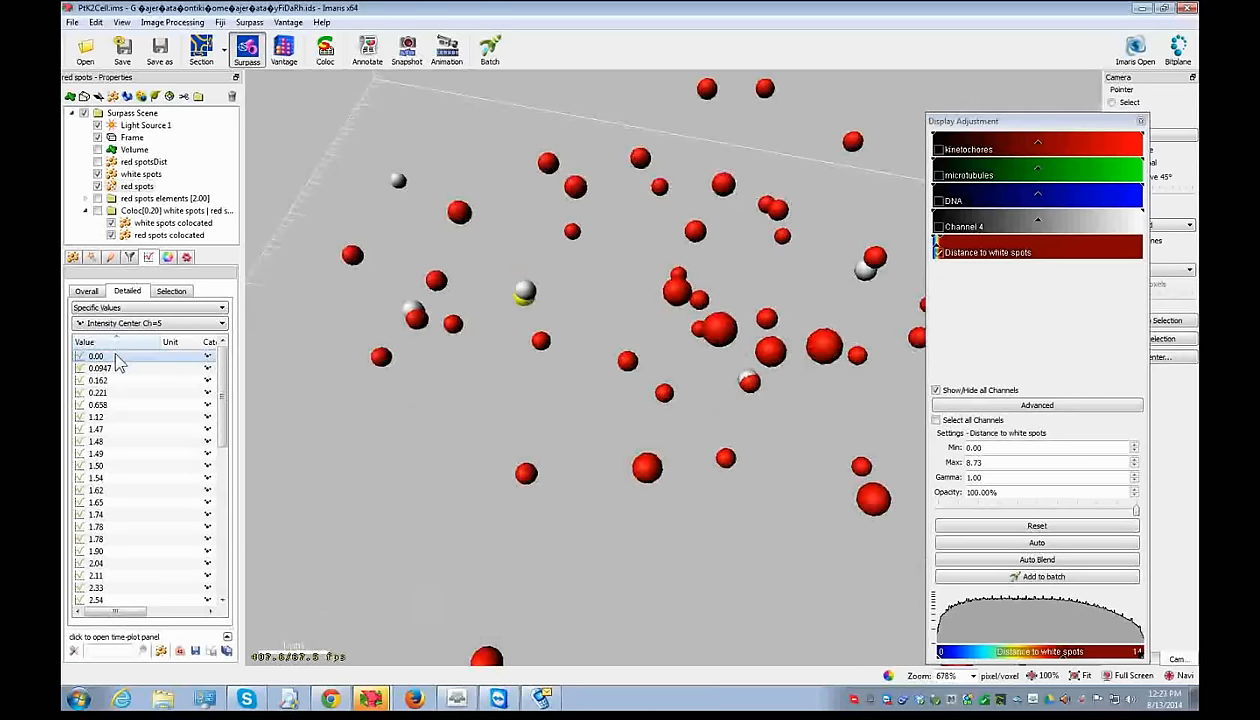
pyautogui.click(104, 405)
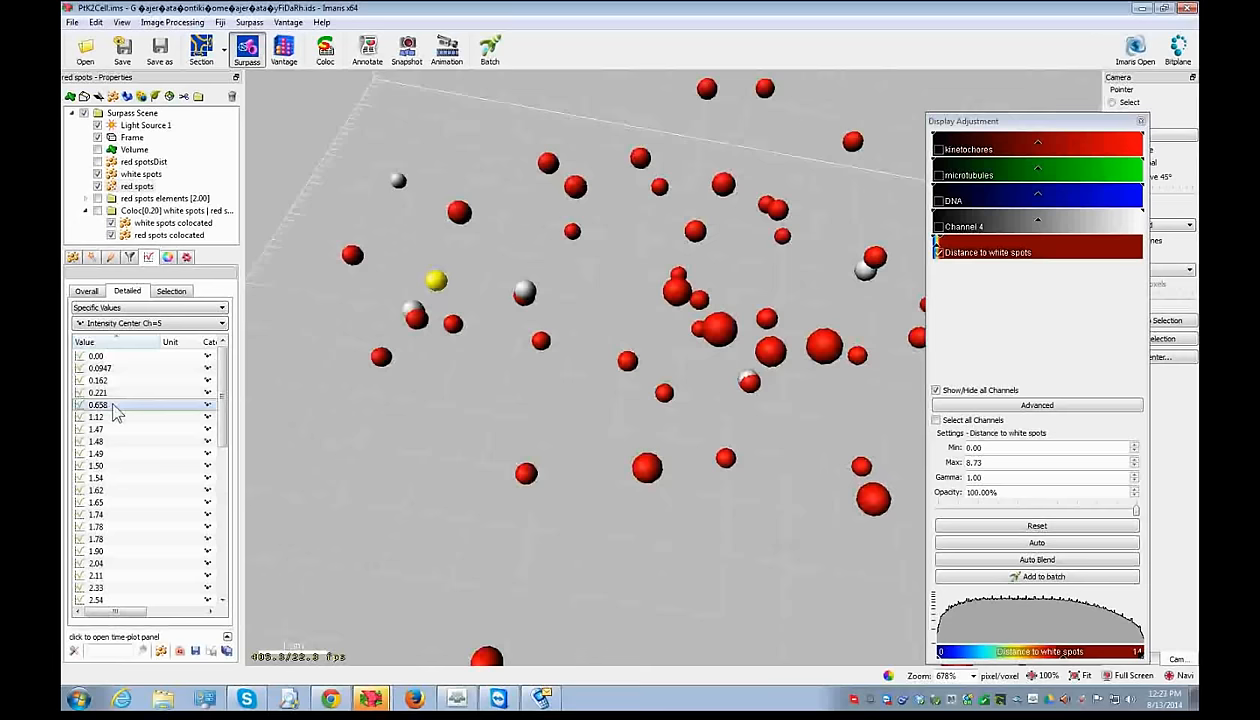
pyautogui.keyDown('shift'); pyautogui.click(126, 358); pyautogui.keyUp('shift')
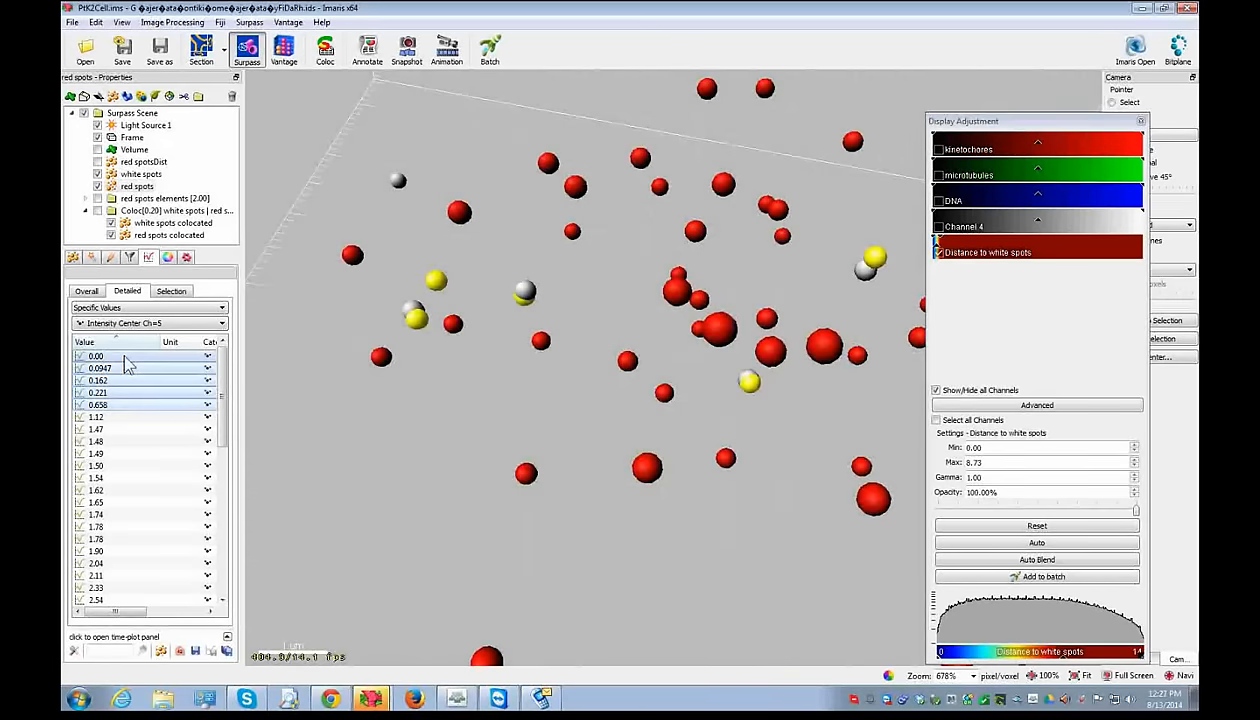
pyautogui.hotkey('shift', 'Down')
pyautogui.hotkey('shift', 'Down')
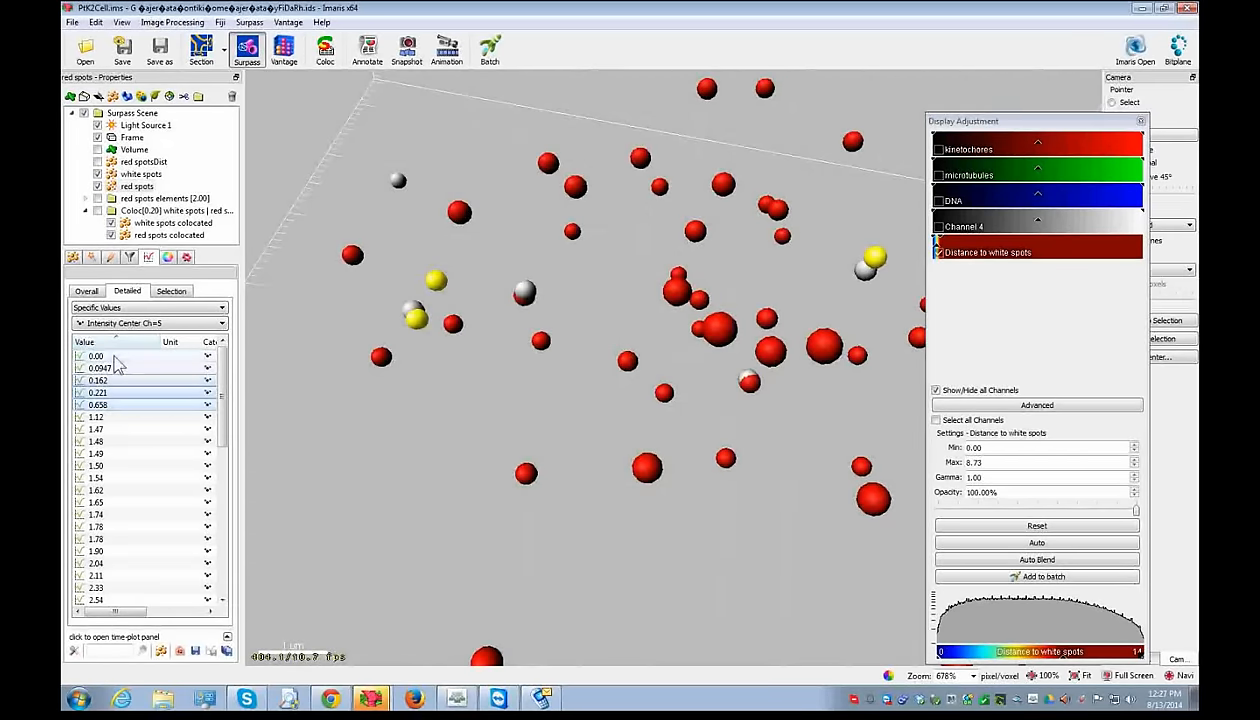
# - Check the colocated red spots' statistics, then highlight the three lowest red spots: 0.00, 0.0947, 0.162
pyautogui.click(146, 224)
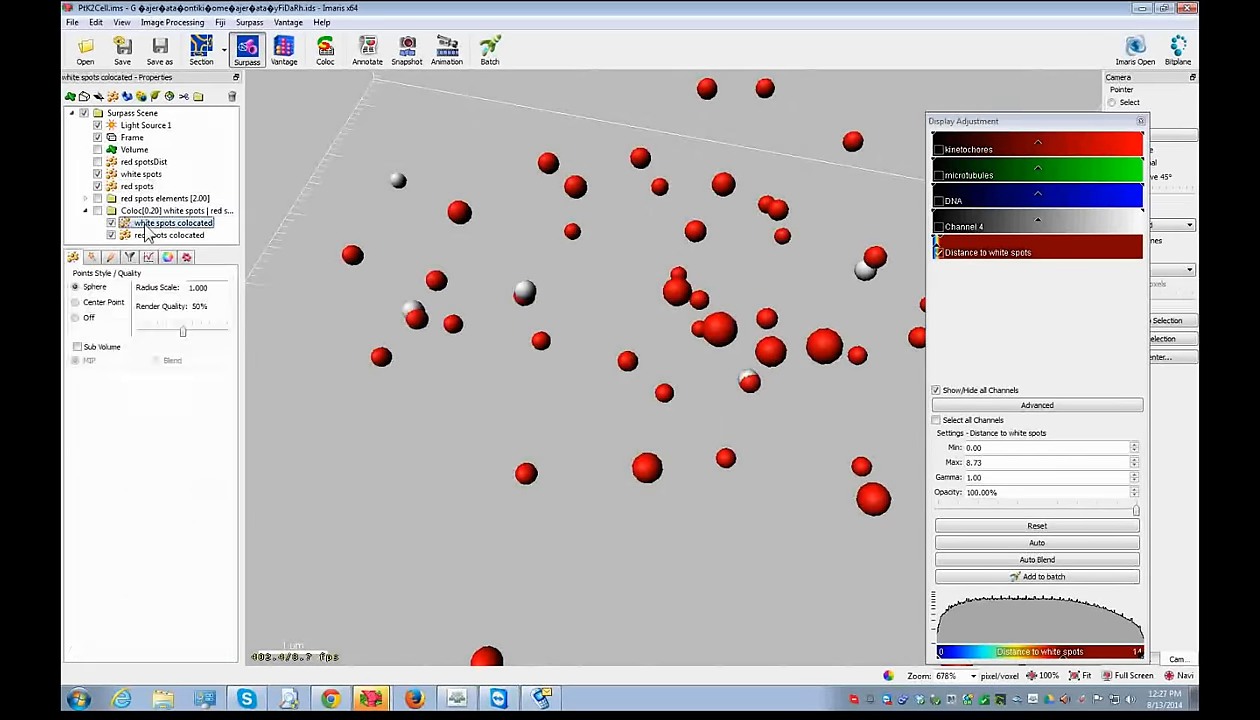
pyautogui.click(155, 235)
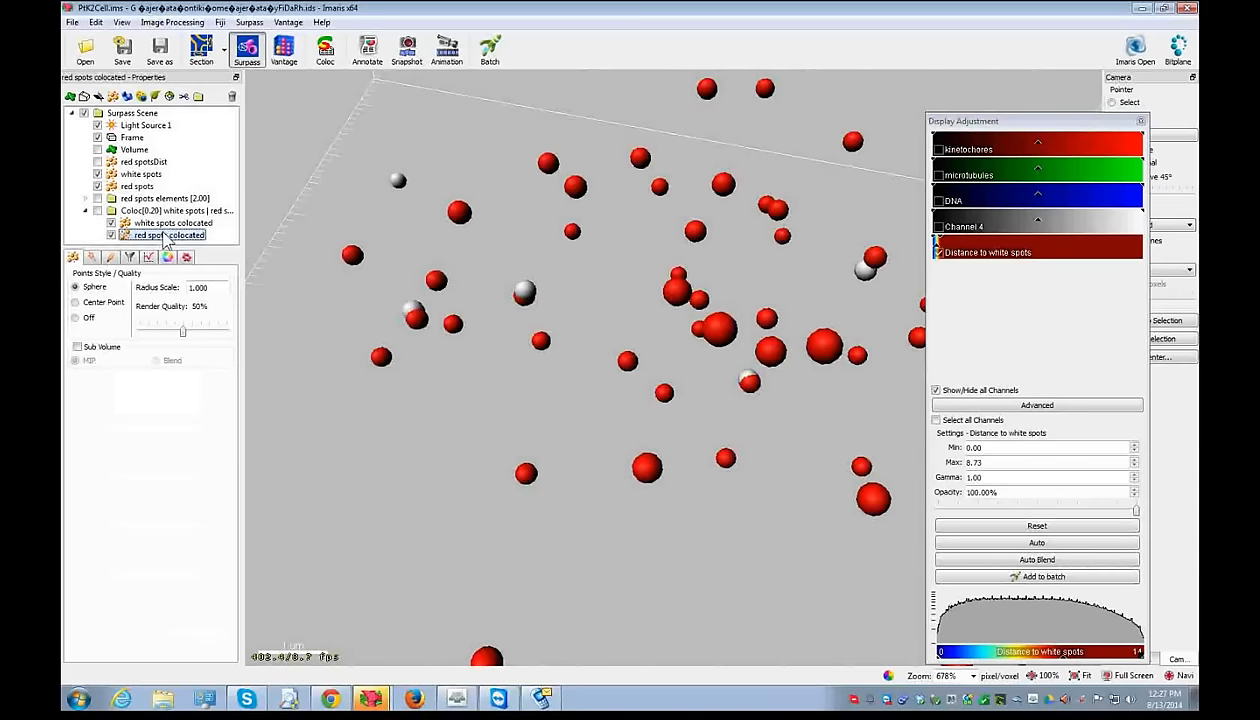
pyautogui.click(149, 258)
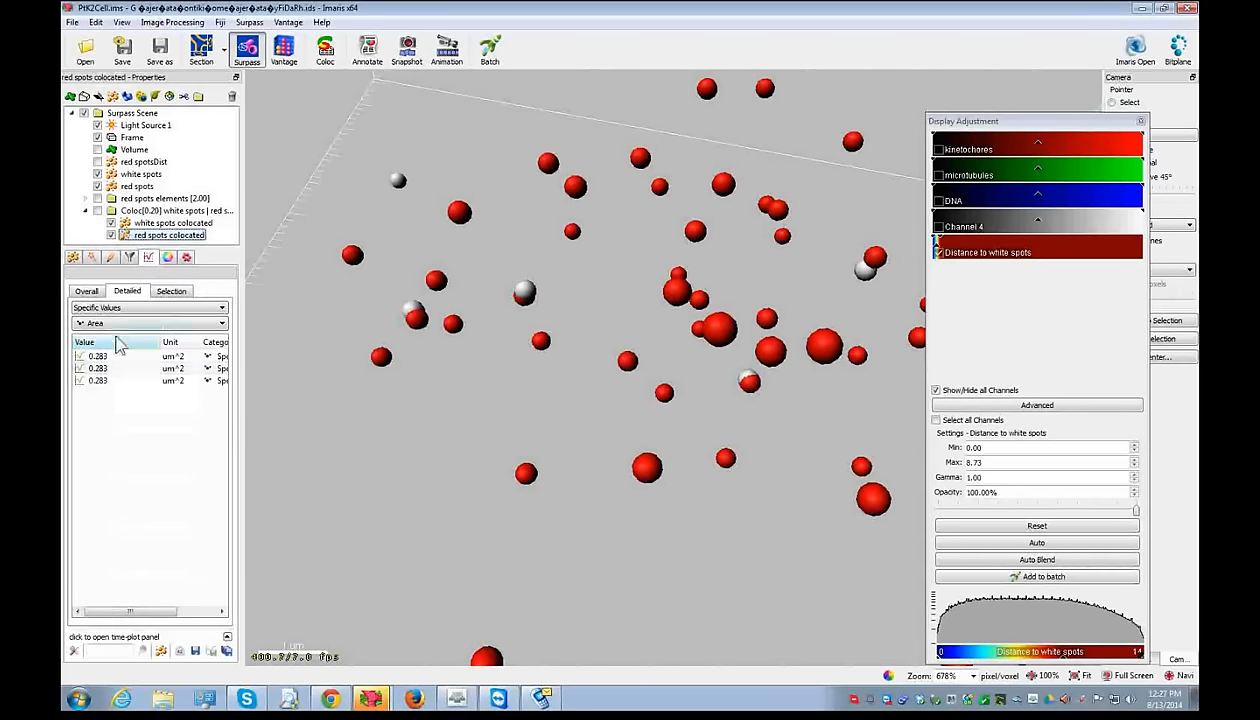
pyautogui.click(128, 188)
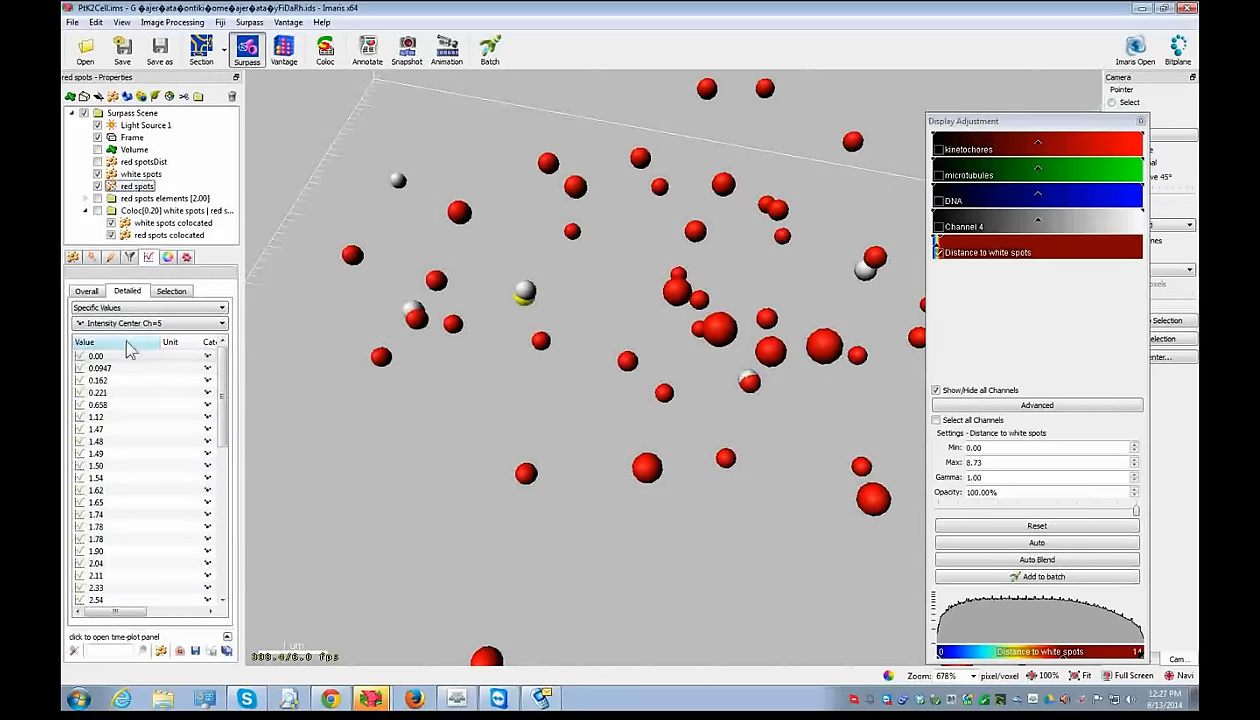
pyautogui.click(124, 357)
pyautogui.keyDown('shift'); pyautogui.click(112, 381); pyautogui.keyUp('shift')
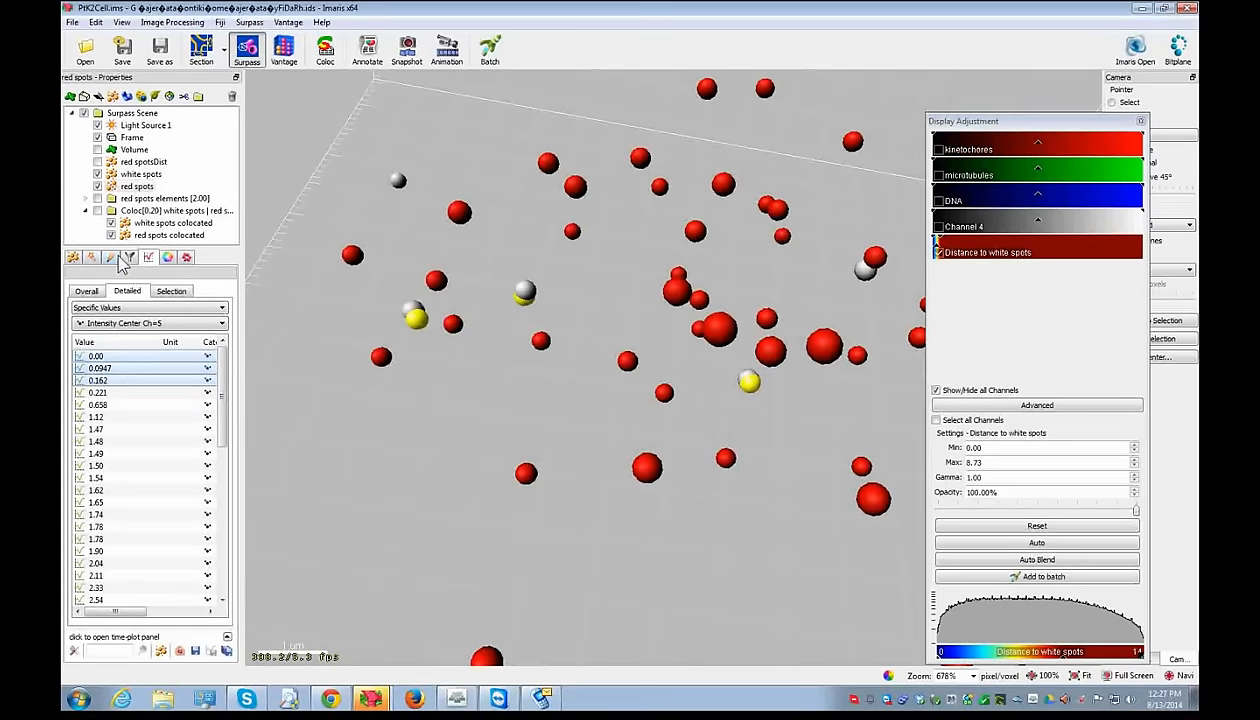
pyautogui.click(100, 209)
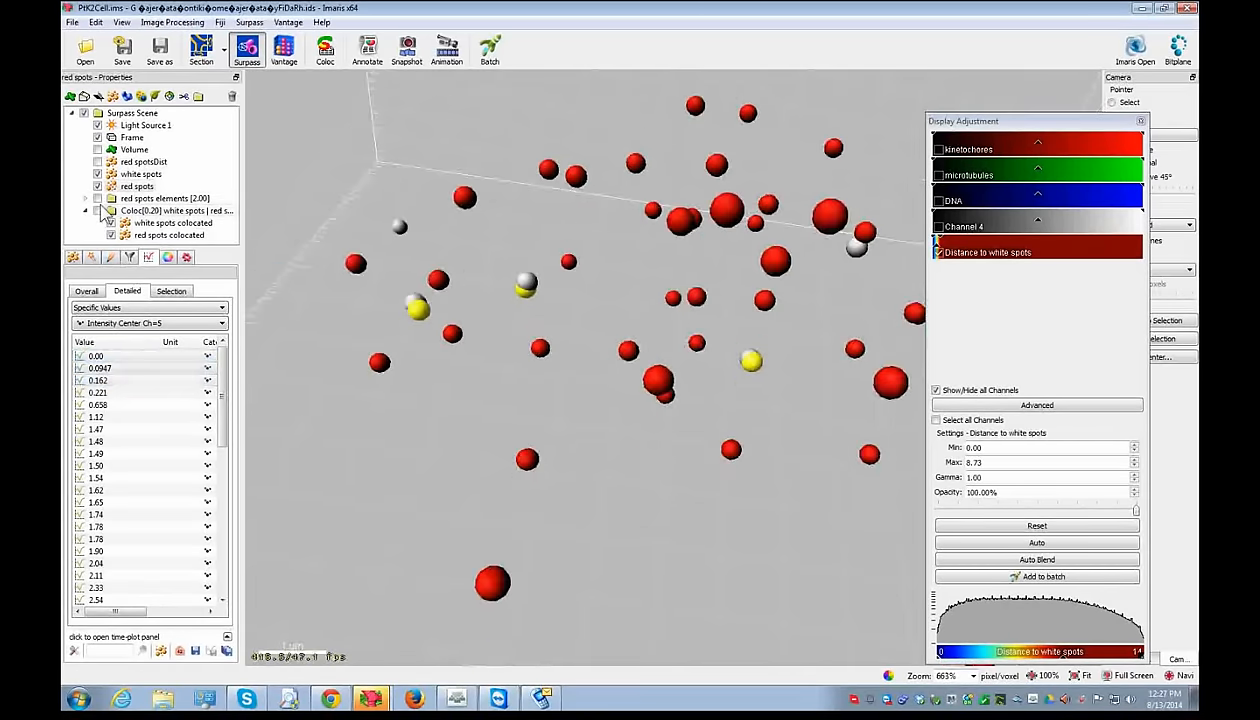
# - Hide the white spots and Coloc group, keeping red spots with the 0.00, 0.0947 and 0.162 spots selected in yellow
pyautogui.click(99, 212)
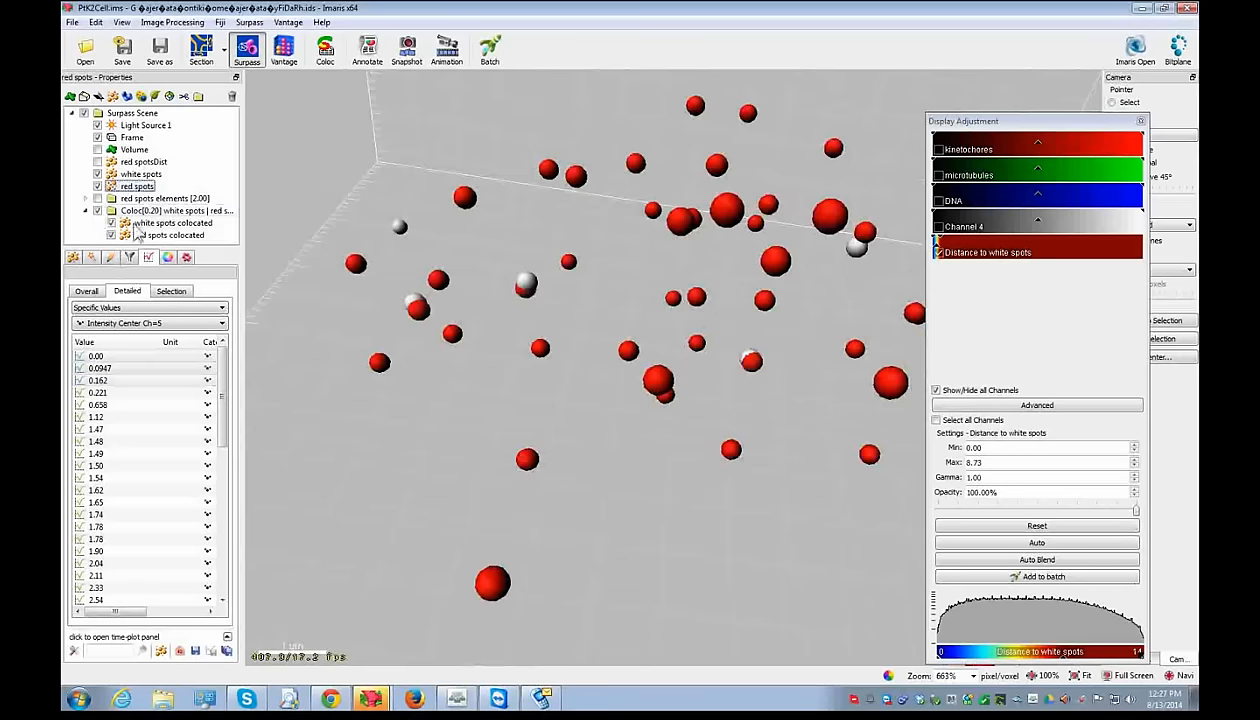
pyautogui.click(97, 186)
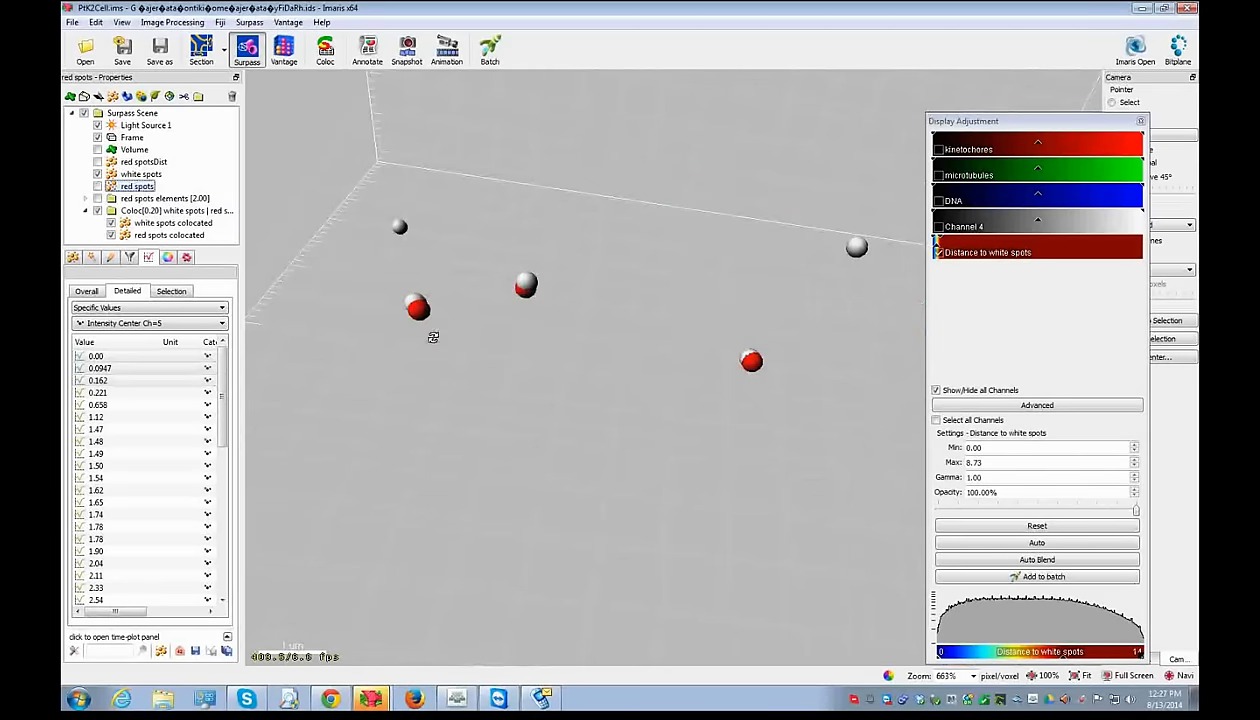
pyautogui.click(97, 186)
pyautogui.click(97, 174)
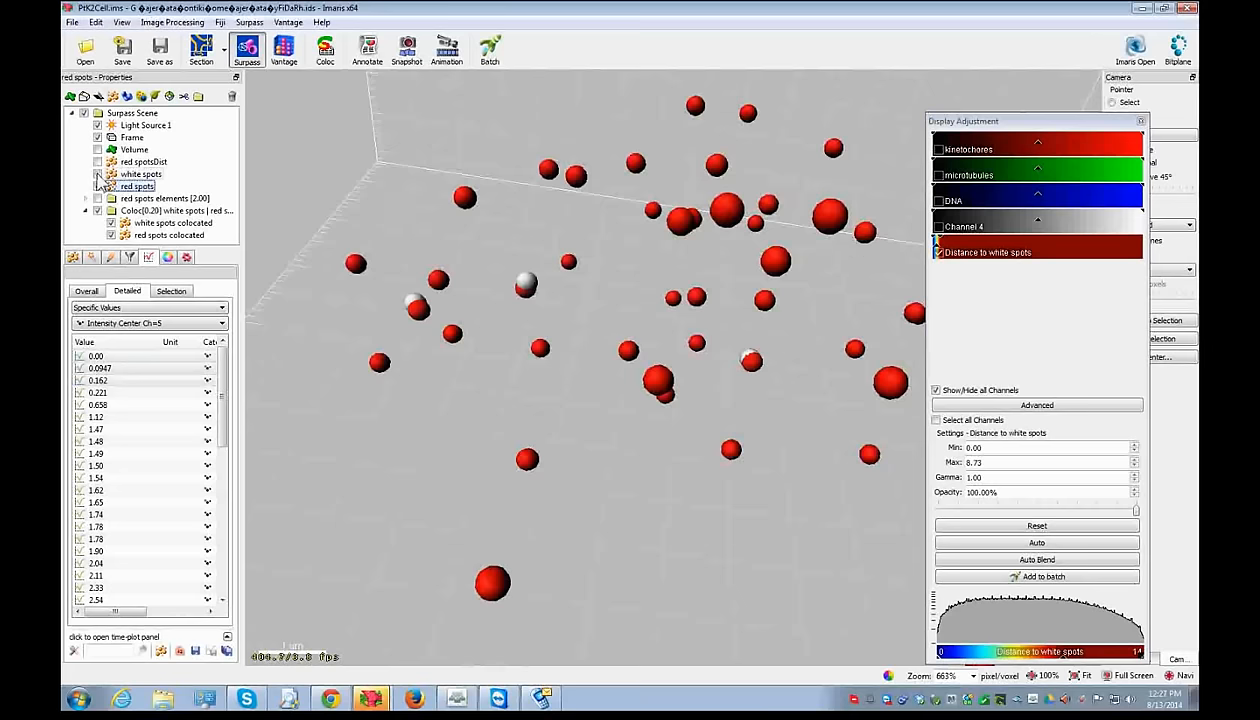
pyautogui.moveTo(114, 358); pyautogui.dragTo(111, 382)
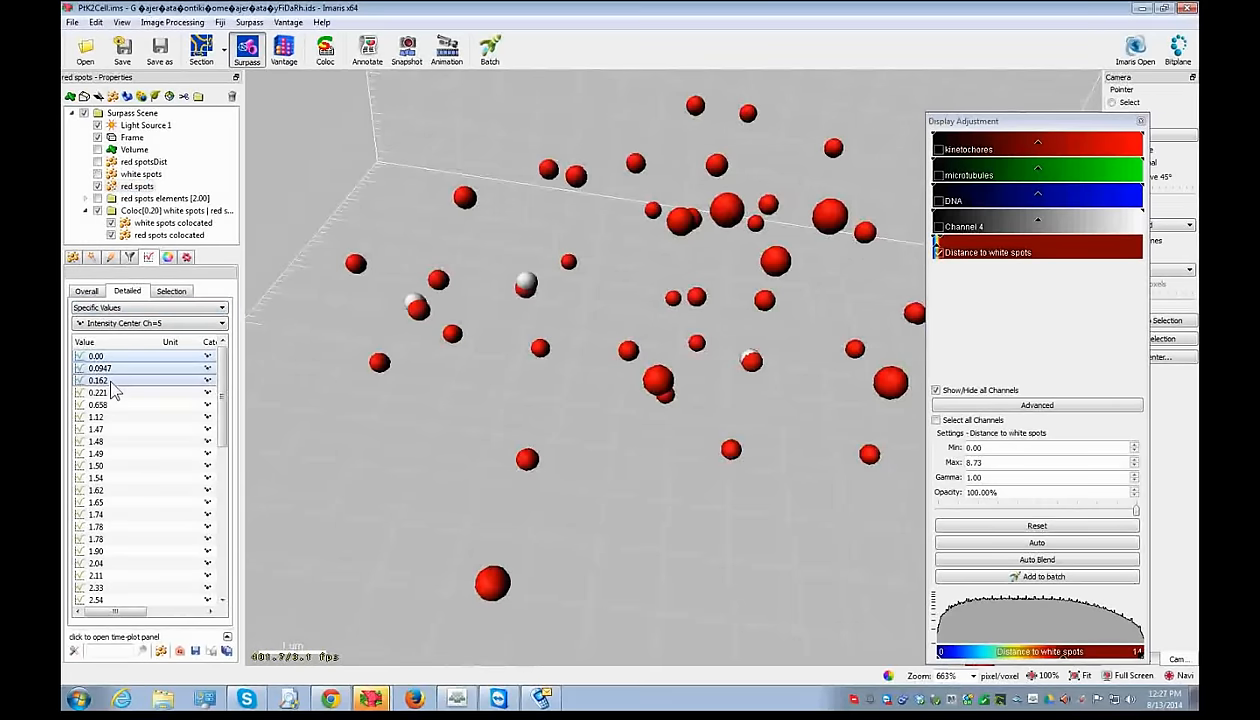
pyautogui.click(130, 187)
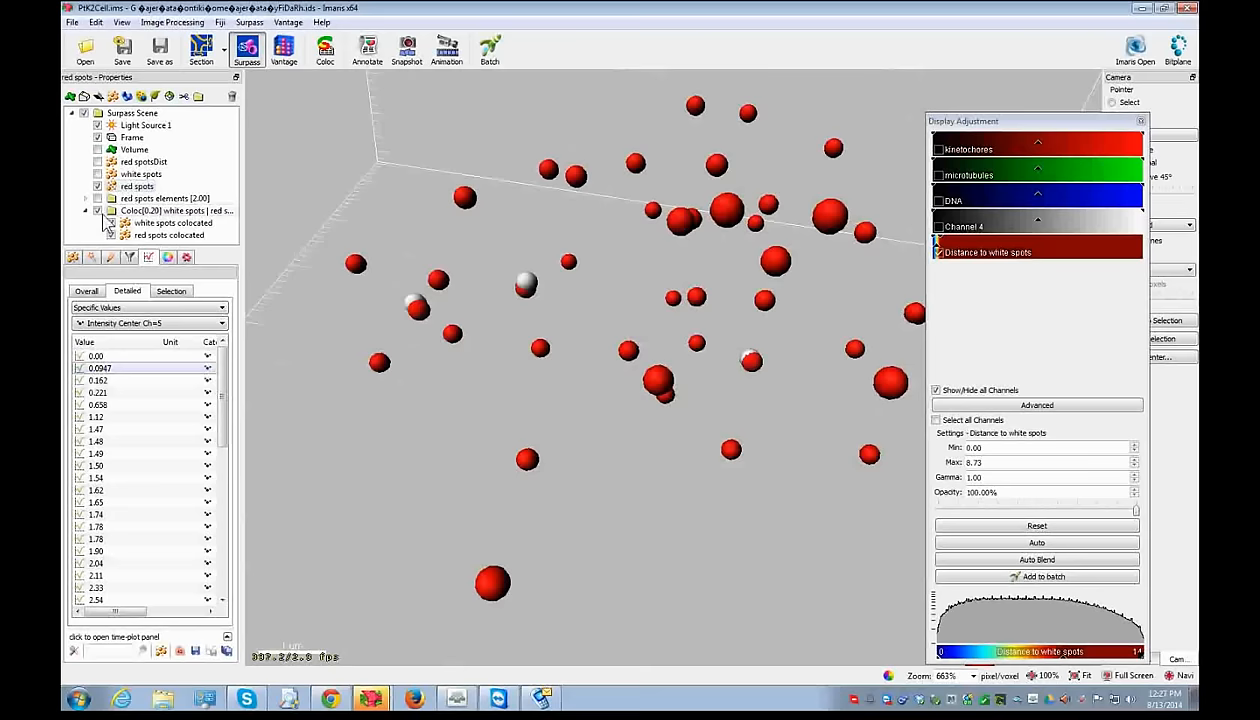
pyautogui.click(98, 211)
pyautogui.moveTo(120, 358); pyautogui.dragTo(113, 383)
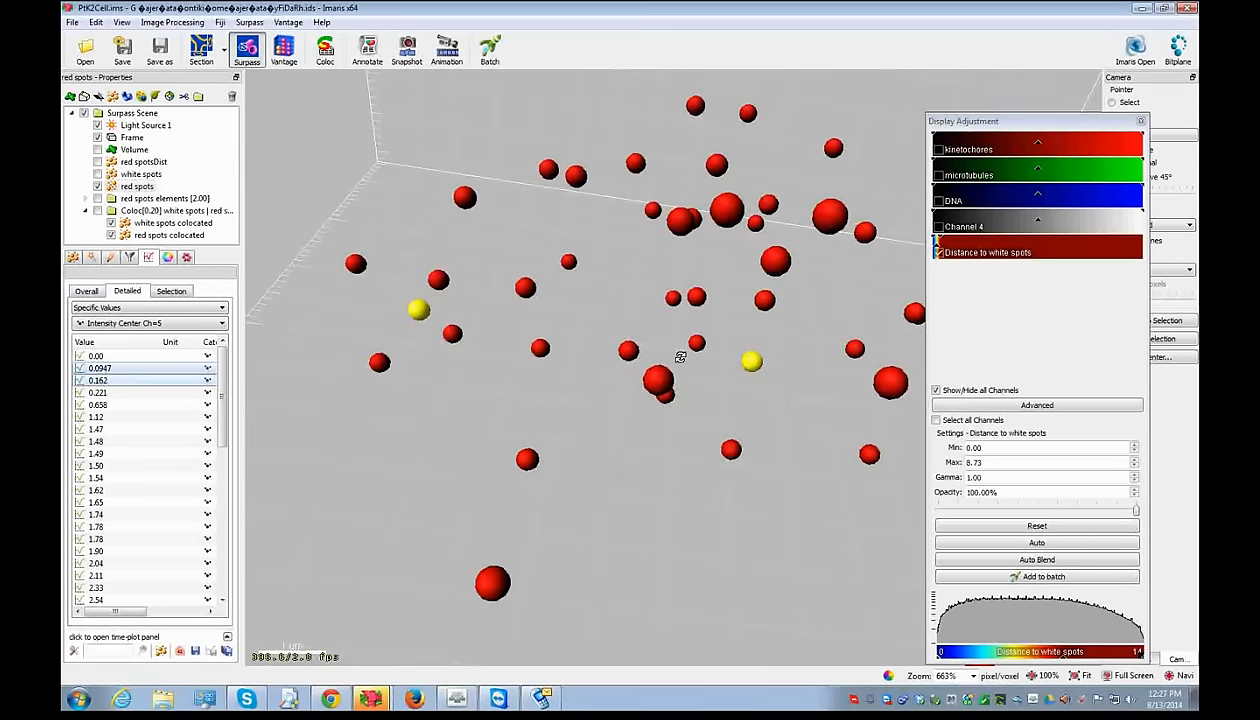
pyautogui.click(132, 358)
pyautogui.keyDown('shift'); pyautogui.click(127, 382); pyautogui.keyUp('shift')
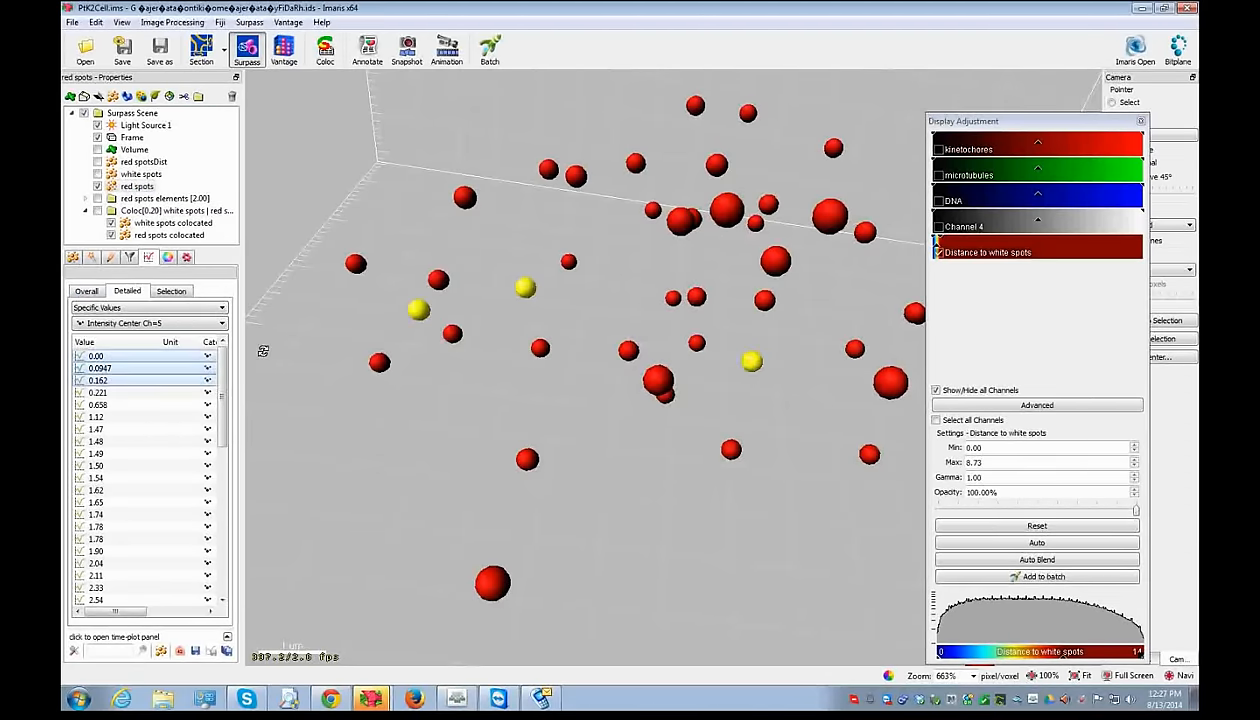
pyautogui.moveTo(503, 273); pyautogui.dragTo(513, 353)
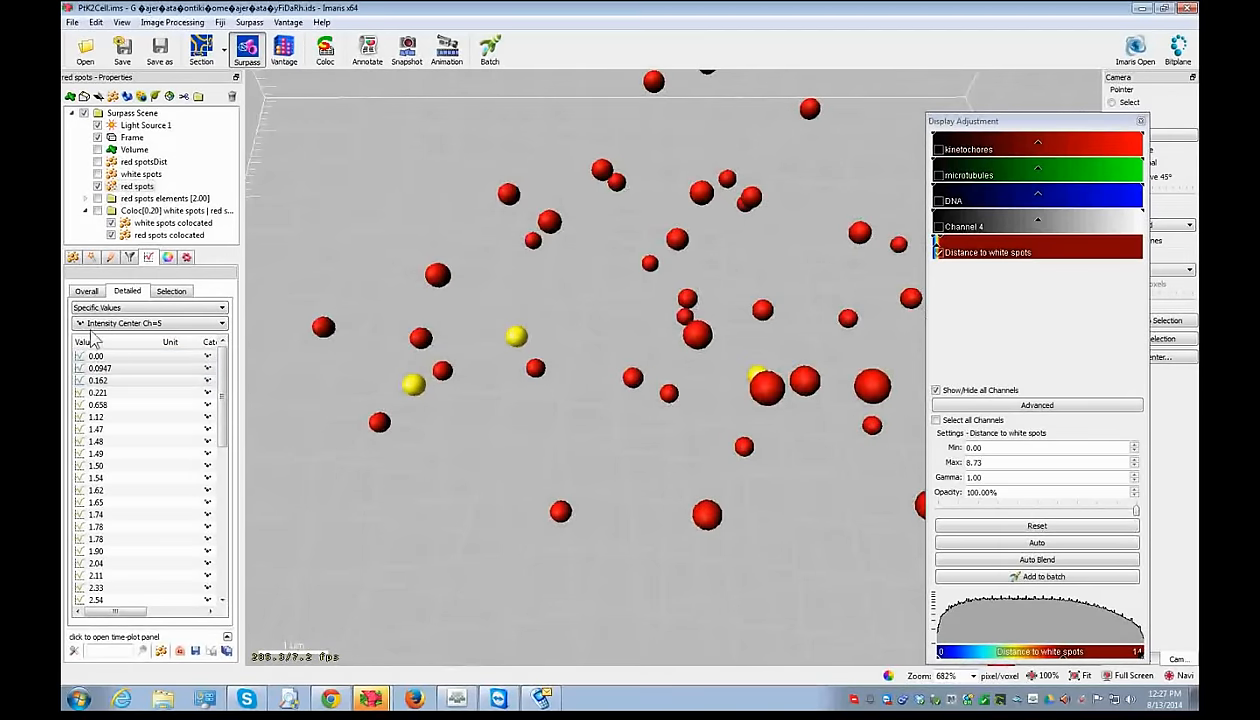
# - Switch the red spots' statistics to Average Values and widen the table to show min, max, mean, StdDev, median, sum
pyautogui.click(150, 308)
pyautogui.click(141, 332)
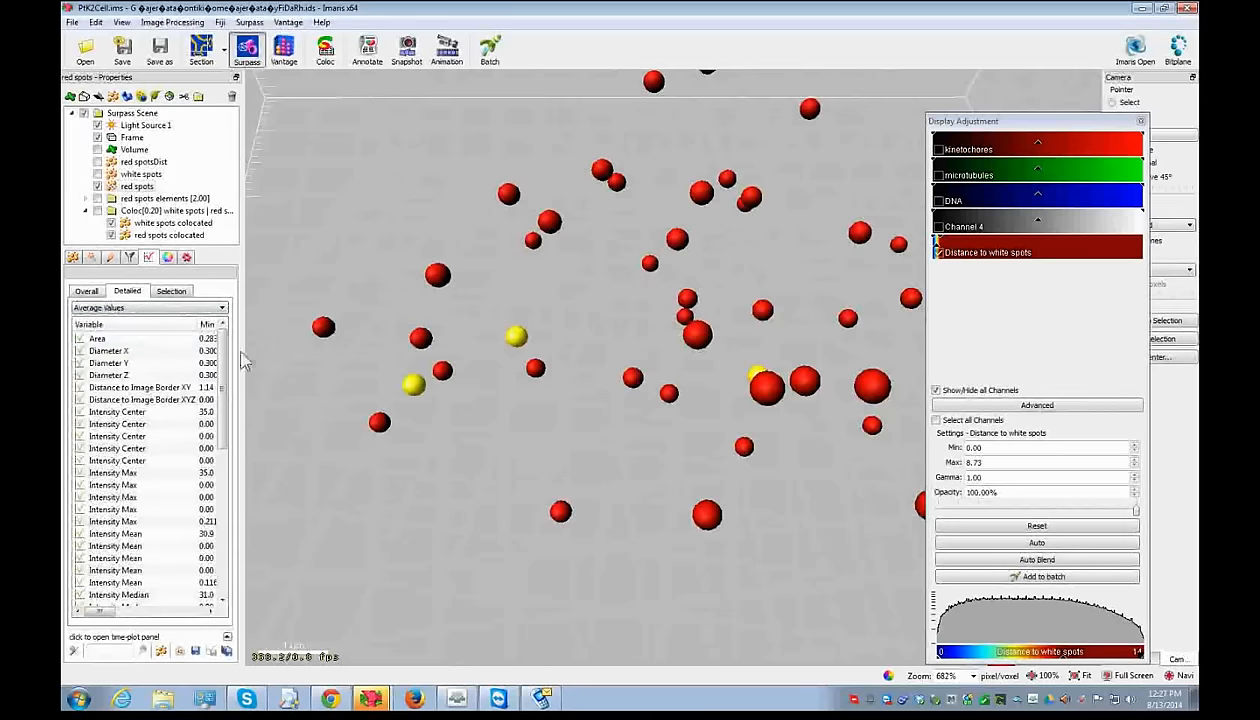
pyautogui.moveTo(243, 349); pyautogui.dragTo(470, 350)
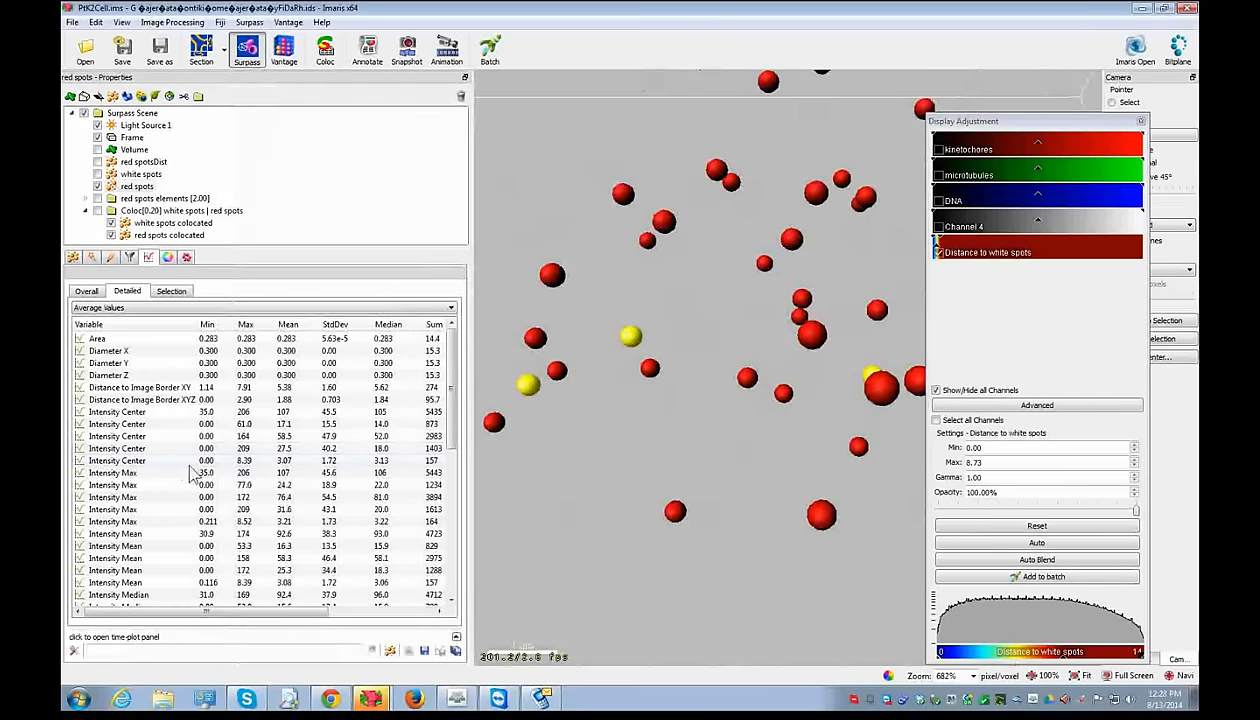
pyautogui.click(136, 186)
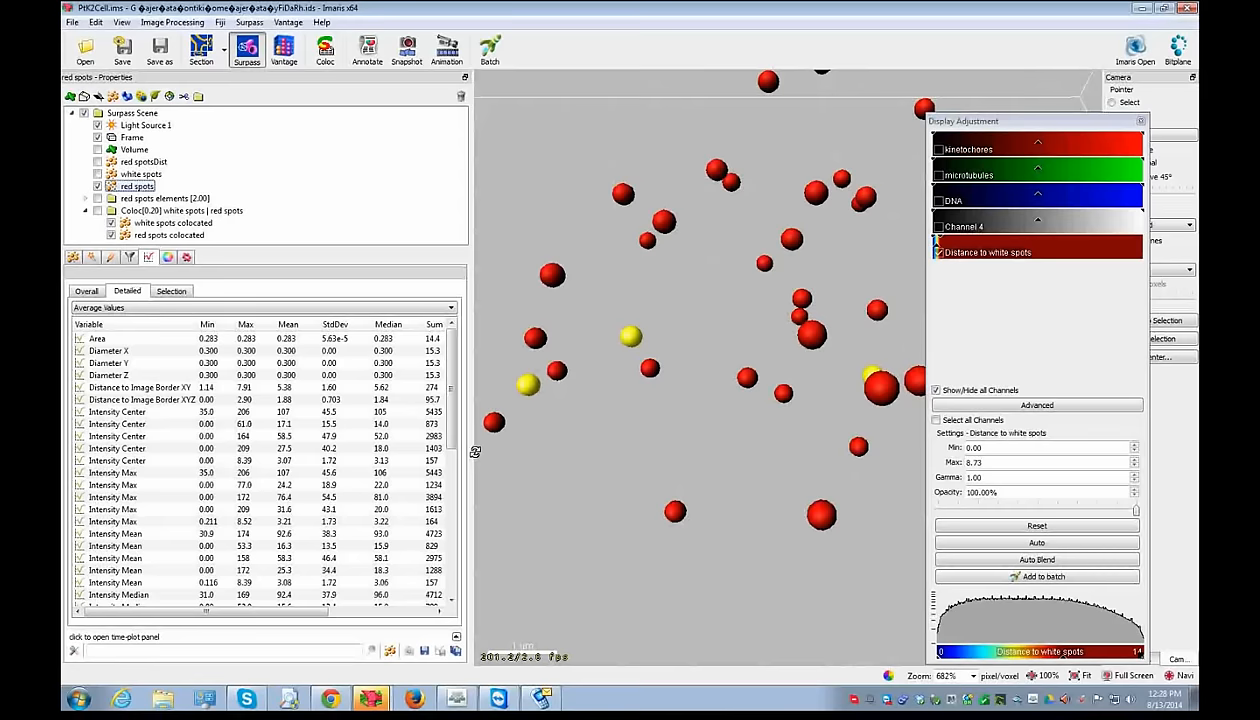
pyautogui.moveTo(475, 452); pyautogui.dragTo(697, 452)
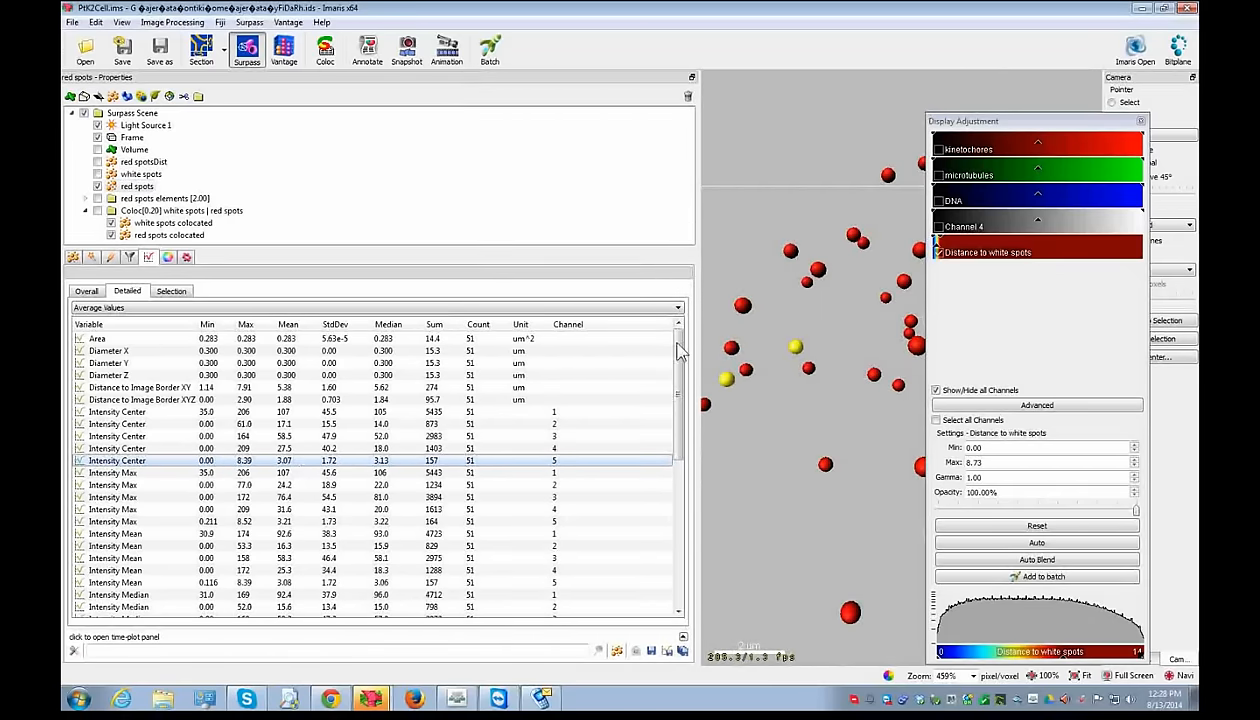
# - Shrink the statistics panel back to enlarge the 3D view and tilt the spot scene
pyautogui.moveTo(701, 333); pyautogui.dragTo(345, 300)
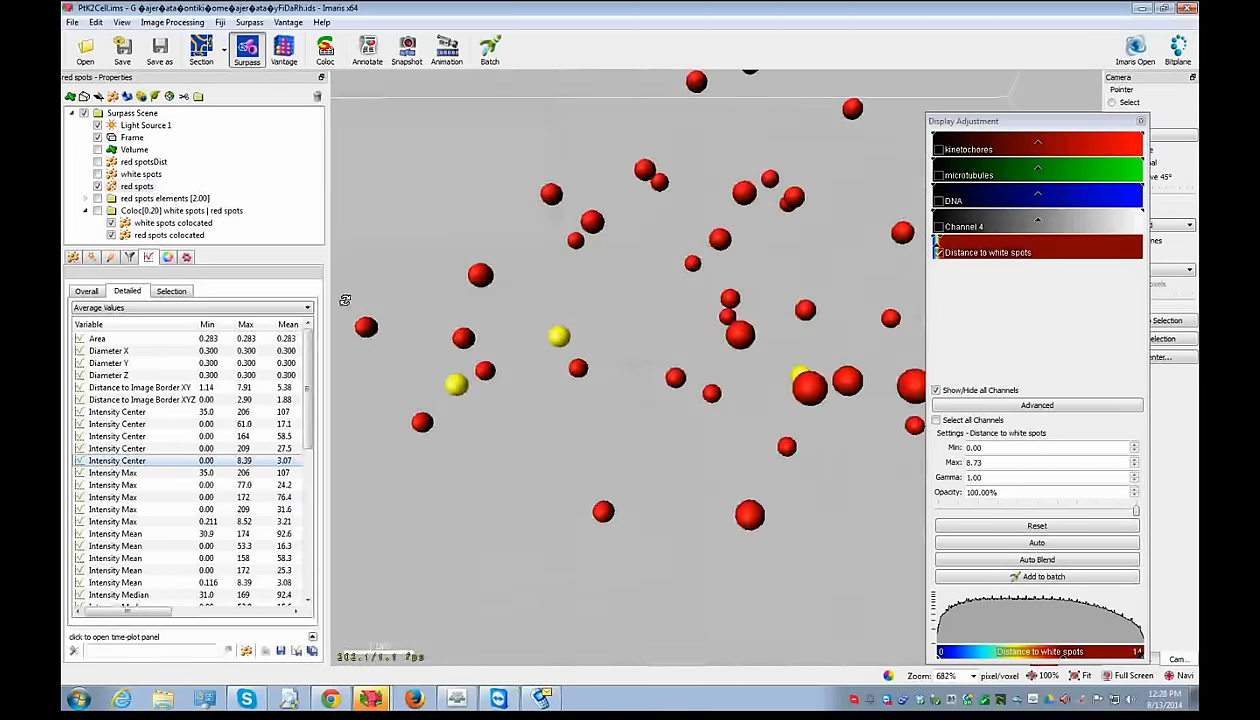
pyautogui.scroll(2, 647, 439)
pyautogui.scroll(-5, 667, 500)
pyautogui.moveTo(670, 506); pyautogui.dragTo(663, 244)
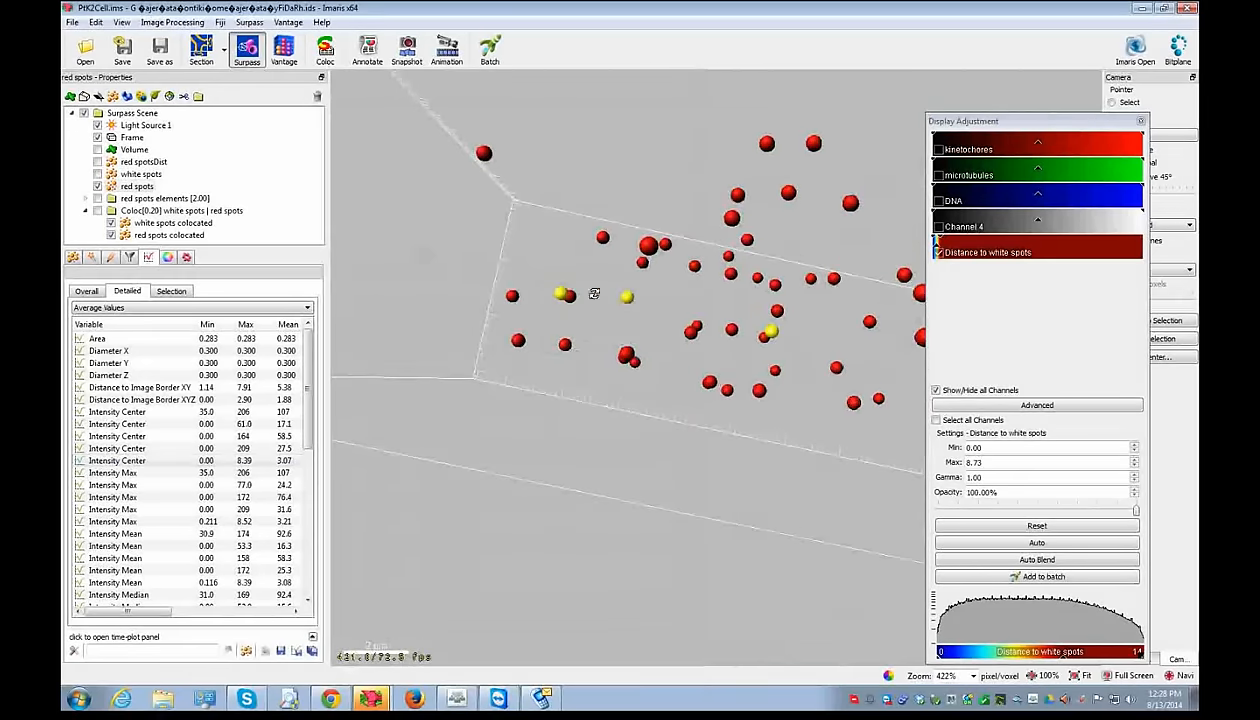
pyautogui.click(370, 698)
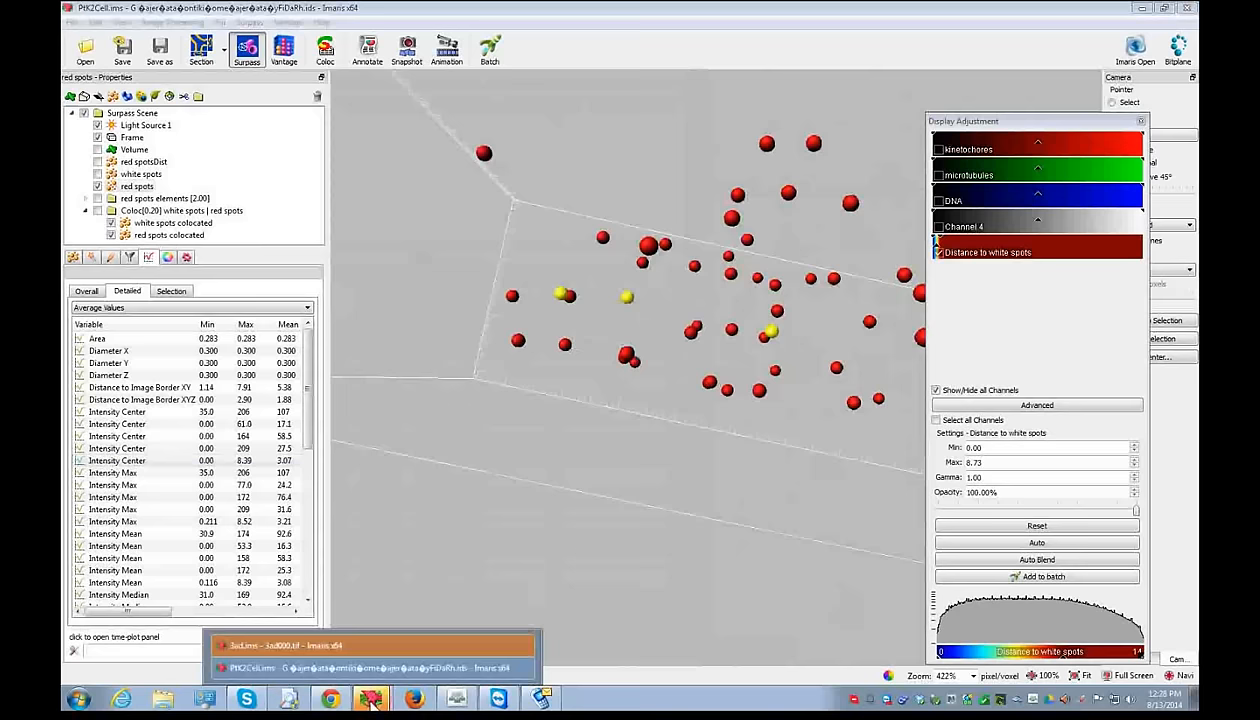
# - Switch to the 3ad.ims neuron, finish the Filament wizard, and rotate the traced dendrites with their spines
pyautogui.click(370, 646)
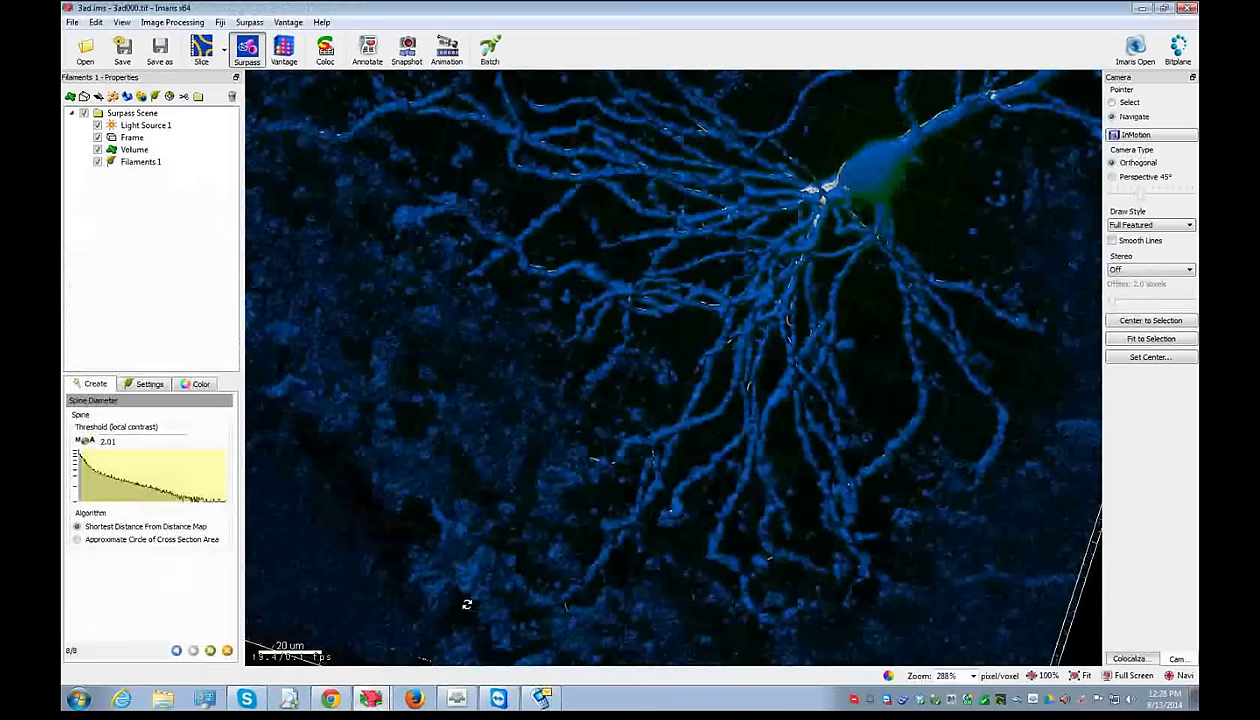
pyautogui.moveTo(466, 604); pyautogui.dragTo(490, 377)
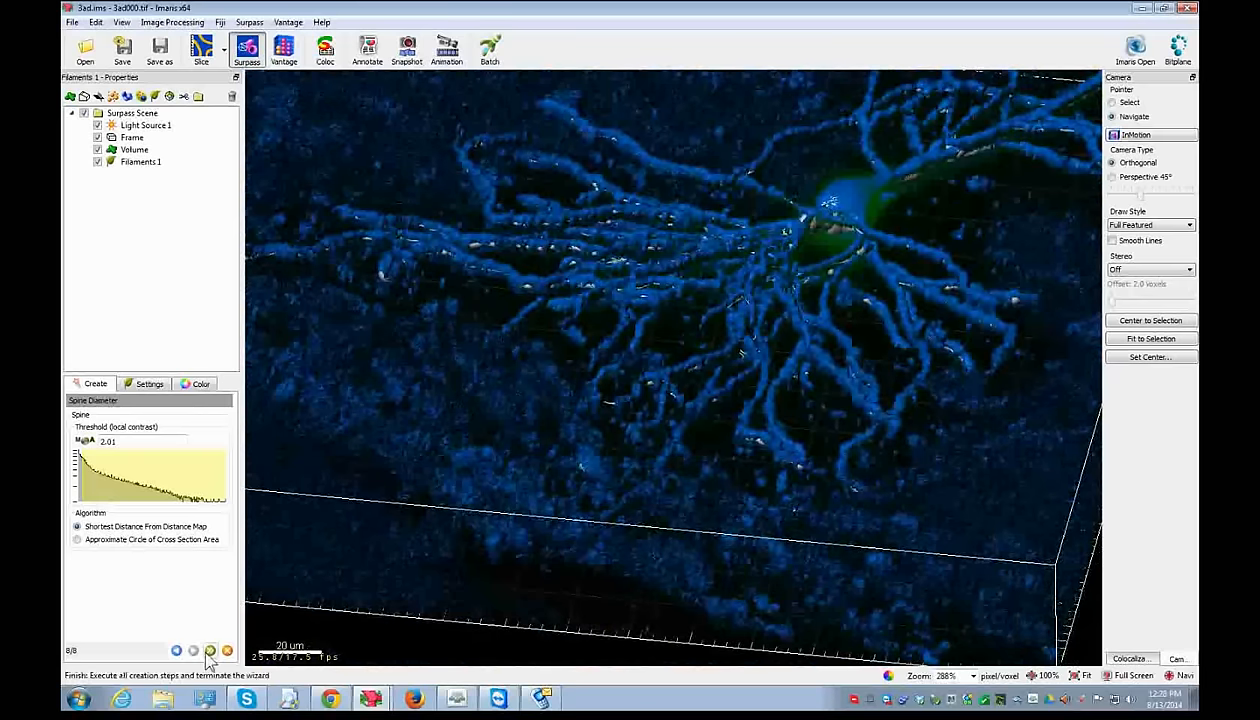
pyautogui.click(227, 651)
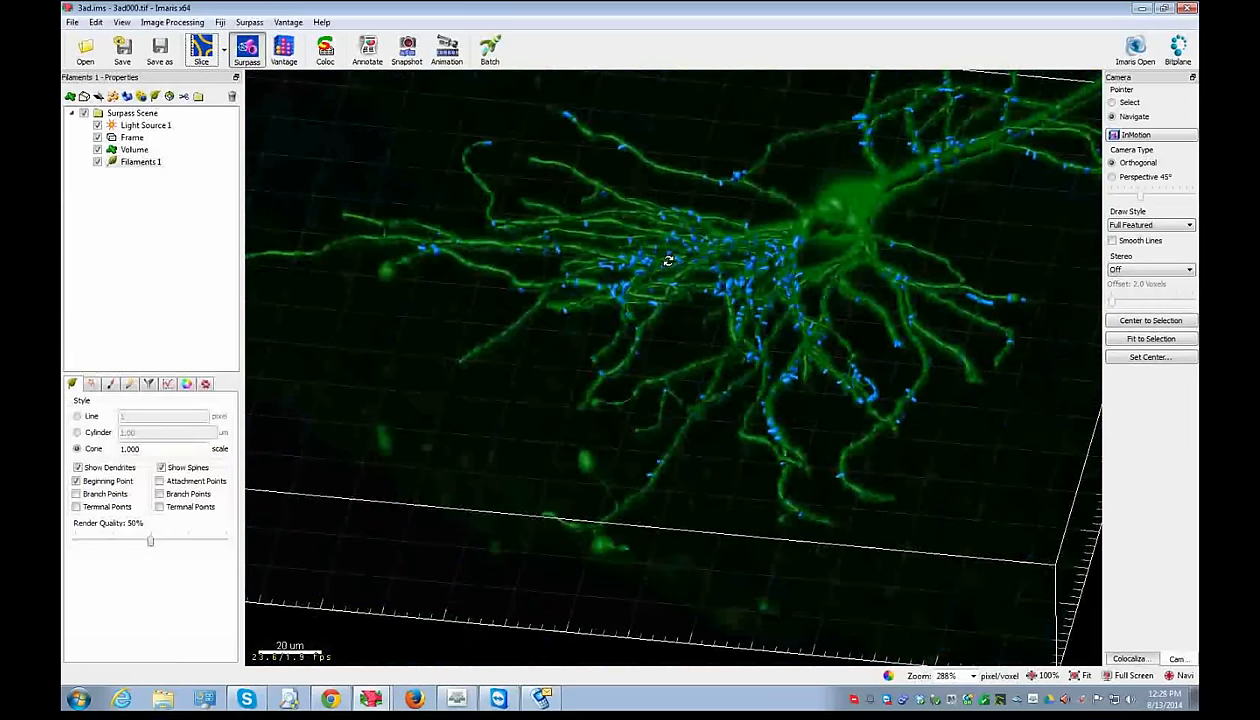
pyautogui.moveTo(765, 180); pyautogui.dragTo(735, 400)
pyautogui.moveTo(704, 449); pyautogui.dragTo(612, 348, button='right')
pyautogui.moveTo(754, 318); pyautogui.dragTo(814, 350)
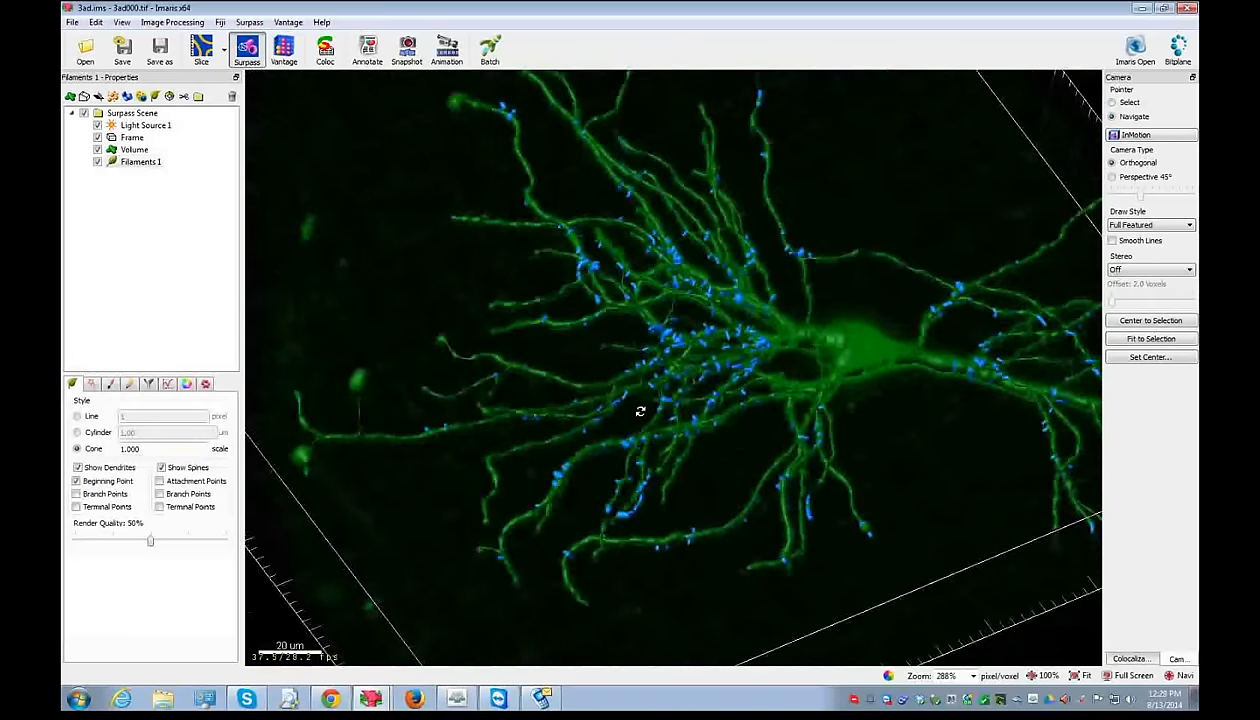
pyautogui.moveTo(640, 410); pyautogui.dragTo(623, 560)
pyautogui.moveTo(623, 560); pyautogui.dragTo(608, 411, button='right')
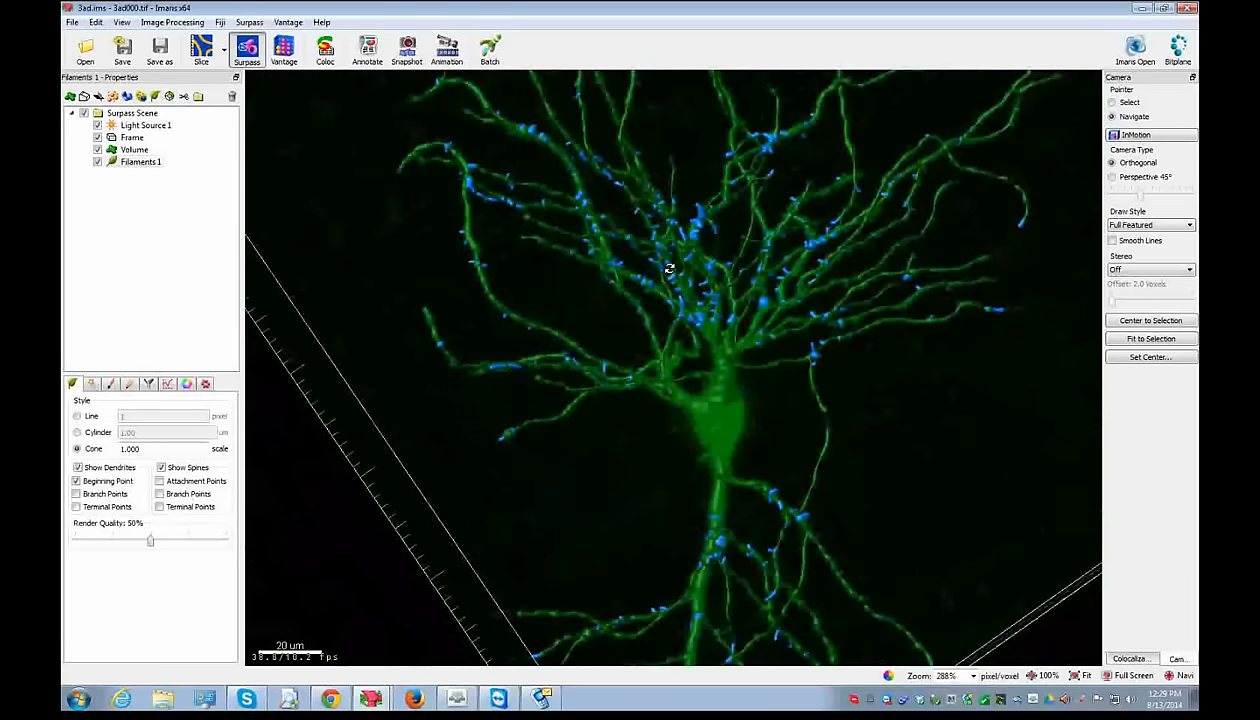
pyautogui.moveTo(659, 267); pyautogui.dragTo(665, 333, button='right')
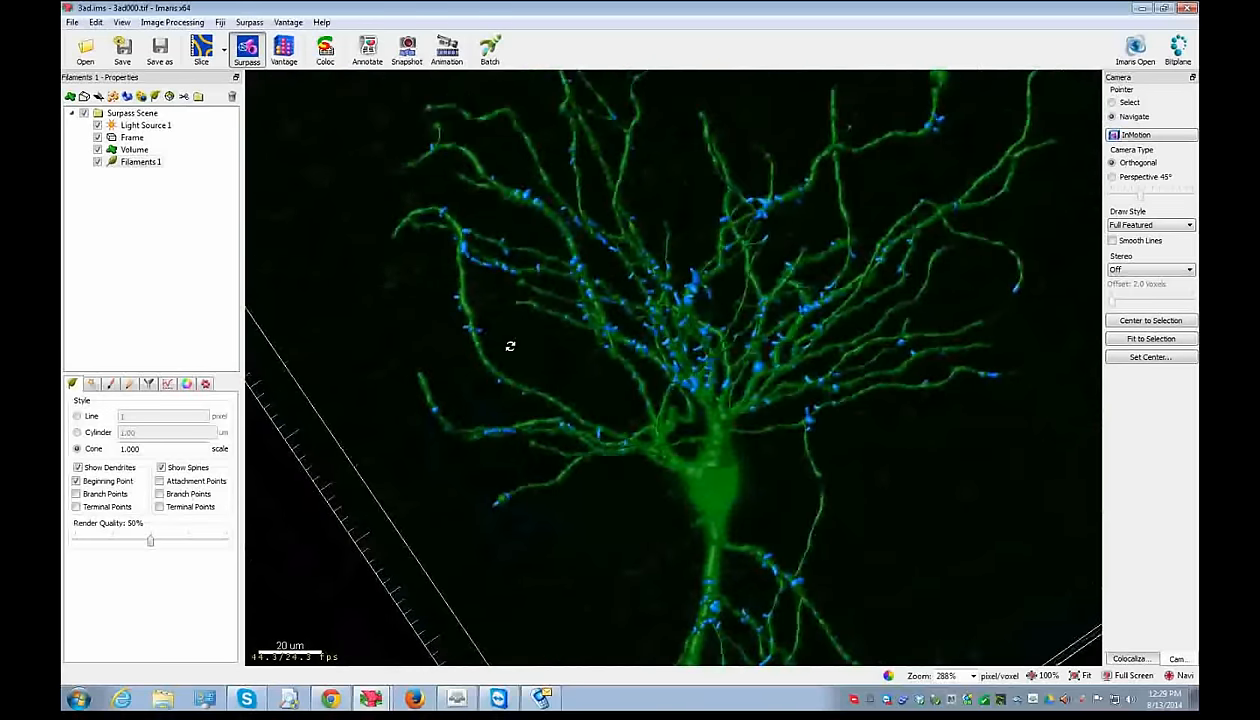
# - Open the filament's detailed statistics and browse the list of statistic variables
pyautogui.click(168, 388)
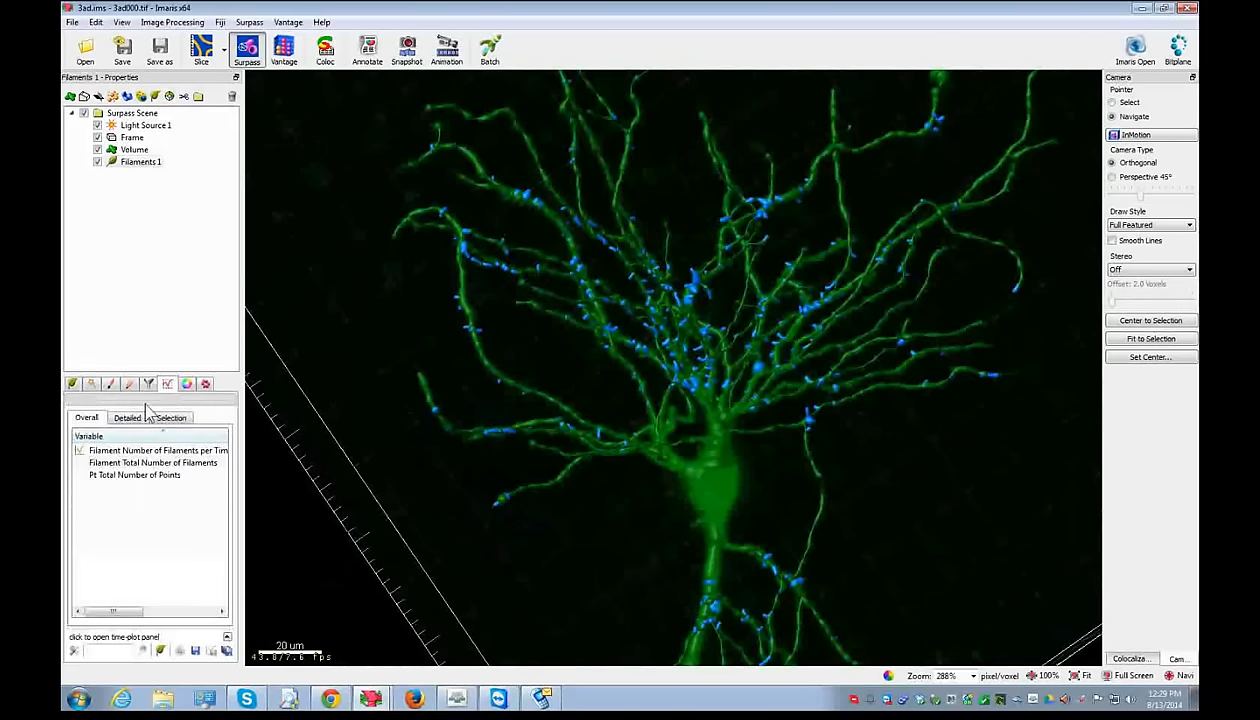
pyautogui.click(140, 419)
pyautogui.click(122, 452)
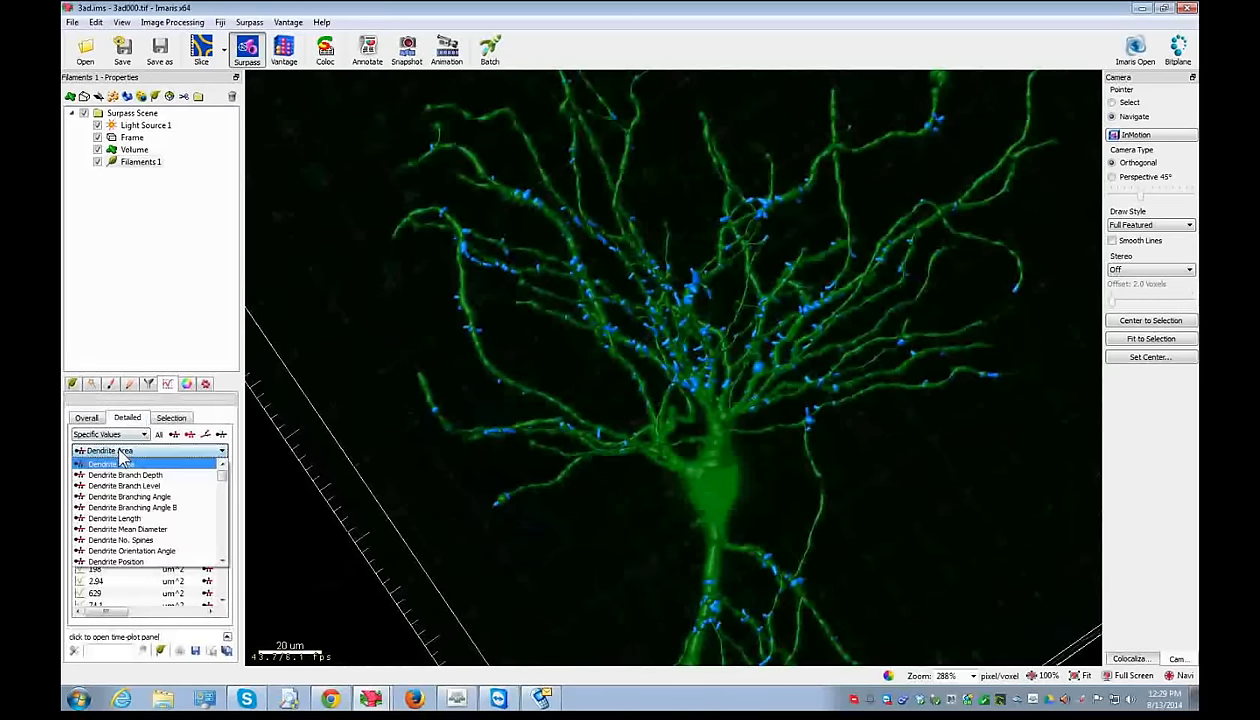
pyautogui.scroll(-6, 130, 480)
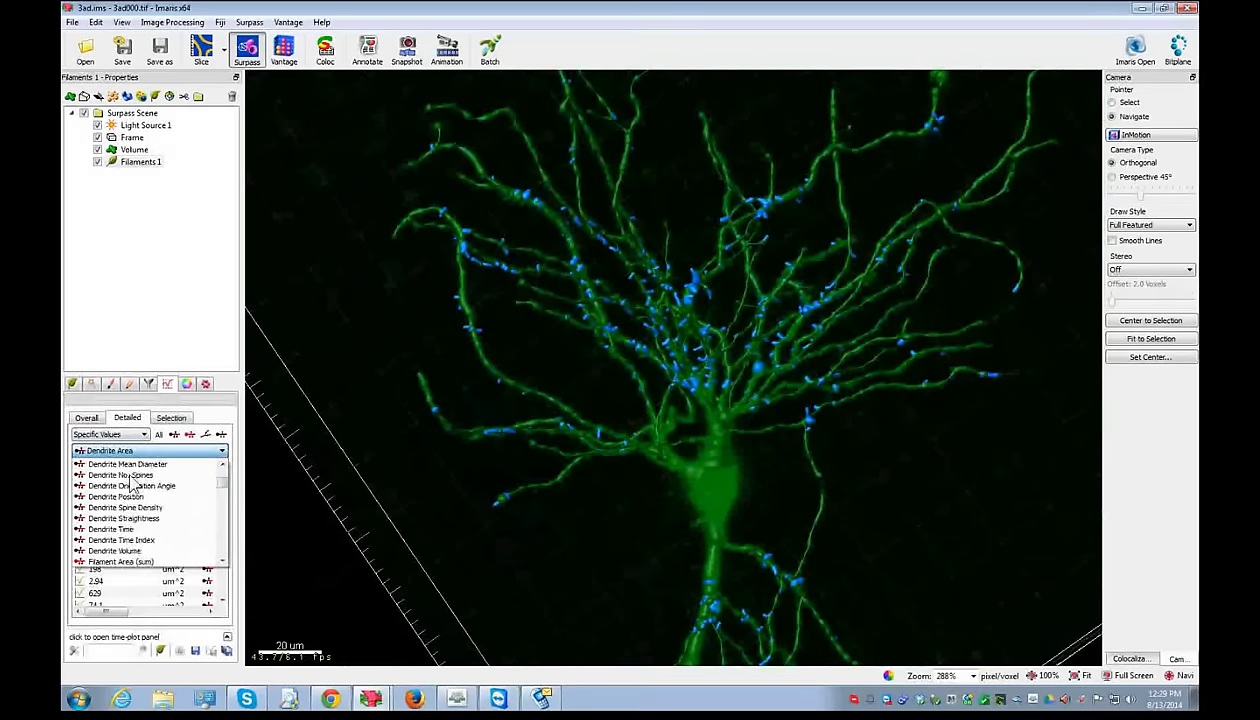
pyautogui.scroll(-8, 133, 485)
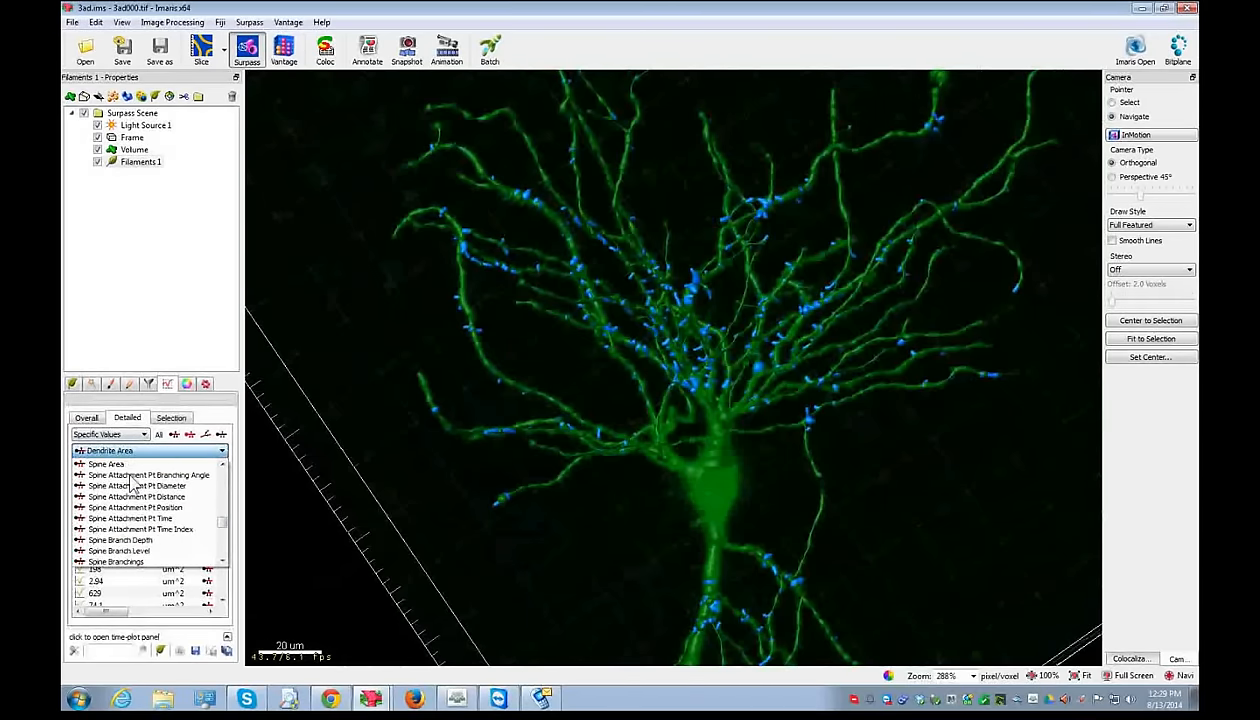
pyautogui.scroll(5, 217, 513)
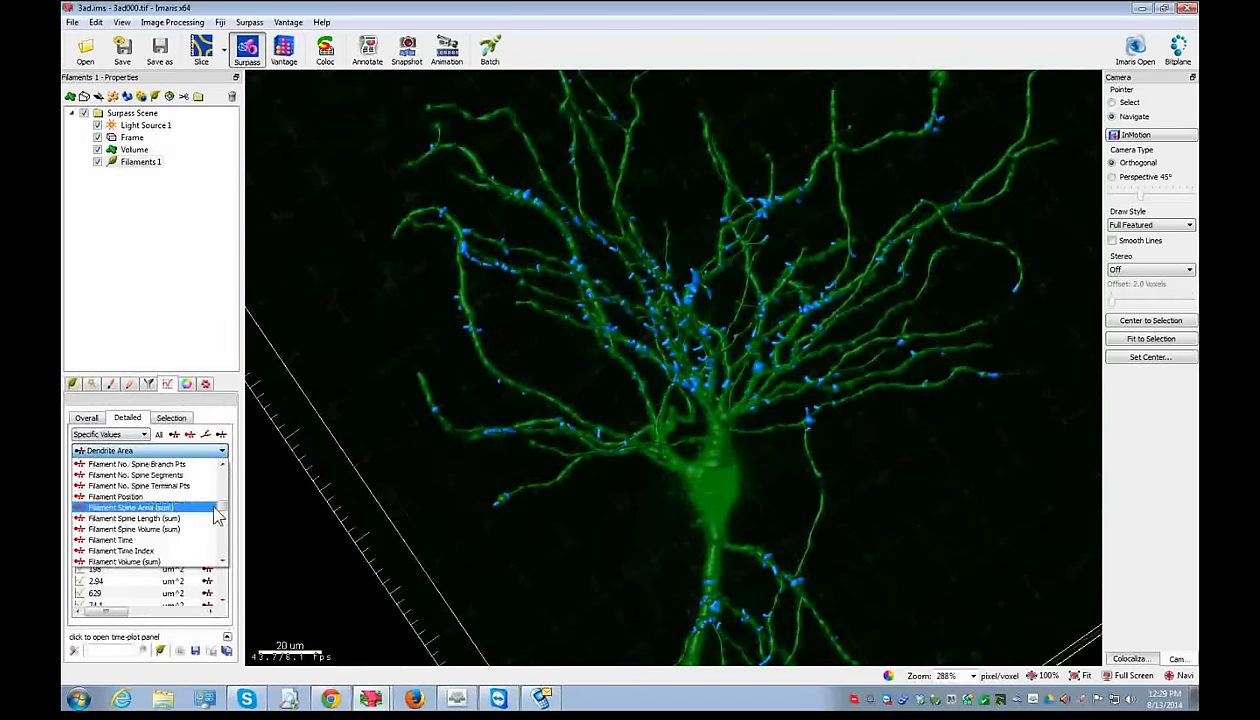
pyautogui.scroll(4, 224, 506)
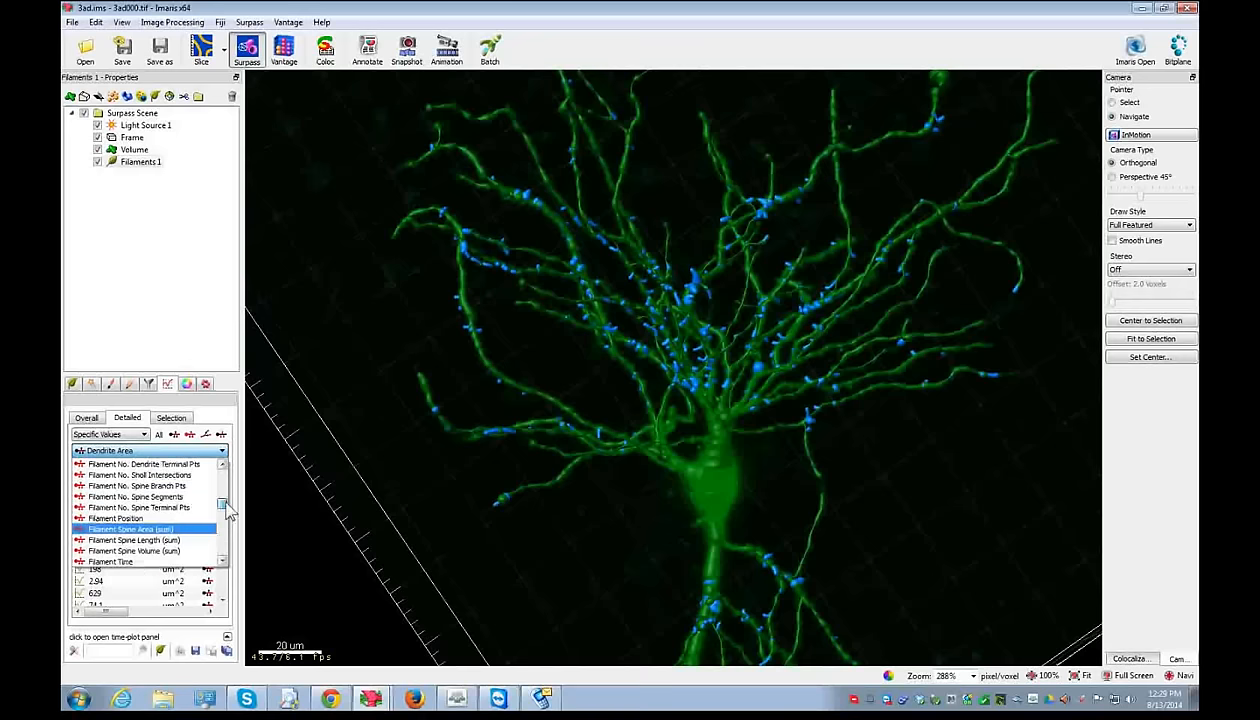
pyautogui.moveTo(231, 493); pyautogui.dragTo(232, 500)
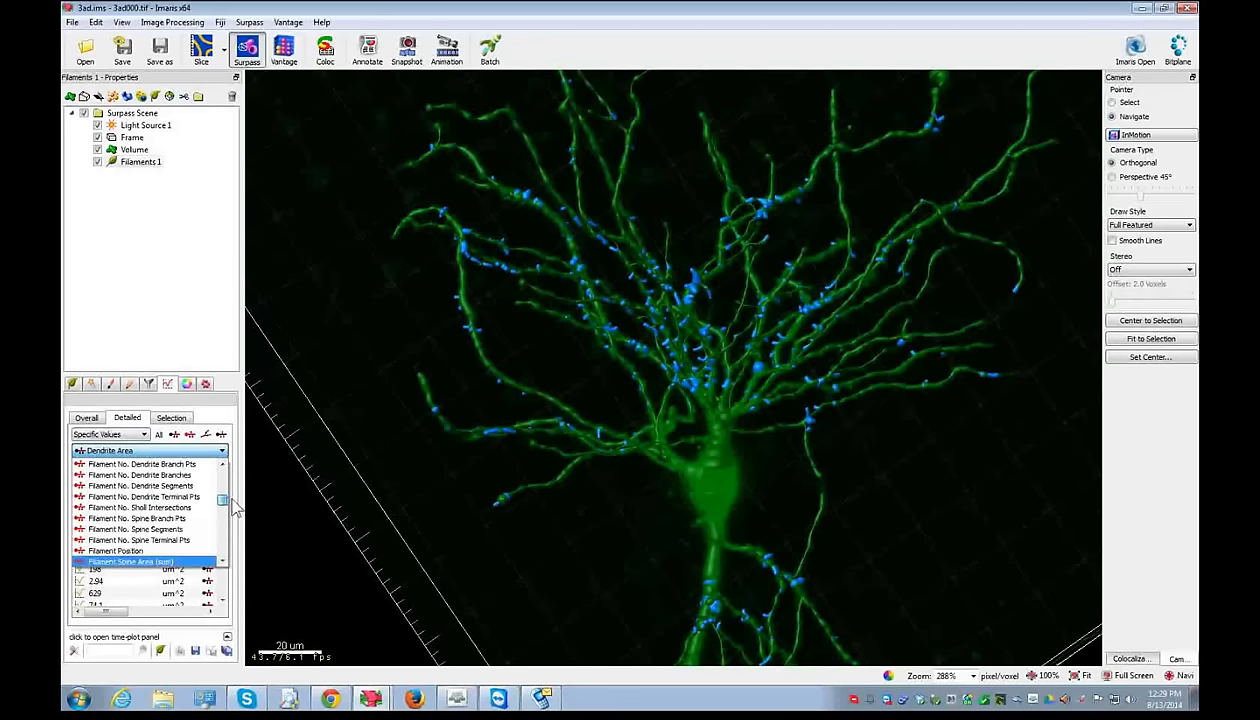
# - Filter to filament-level variables, choose Filament No. Sholl Intersections, and enlarge the list to reveal Radius
pyautogui.click(176, 433)
pyautogui.click(190, 434)
pyautogui.click(205, 435)
pyautogui.click(220, 435)
pyautogui.click(190, 435)
pyautogui.click(195, 450)
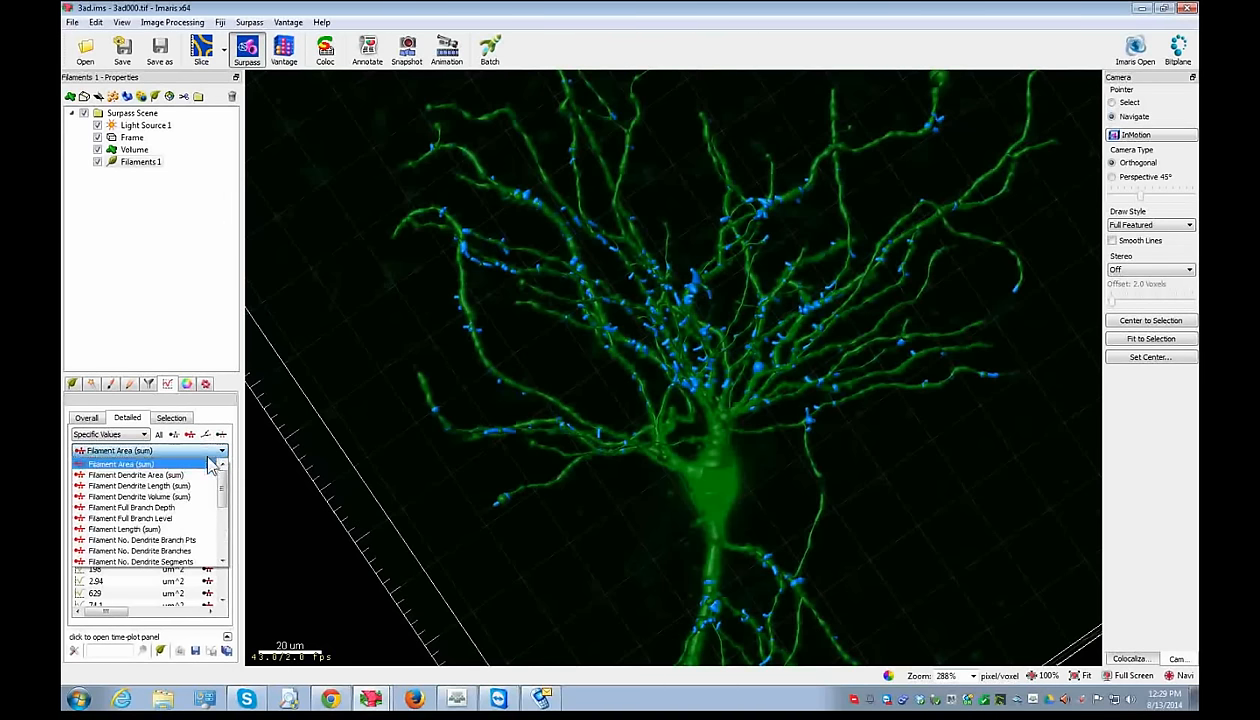
pyautogui.moveTo(228, 483); pyautogui.dragTo(227, 492)
pyautogui.click(172, 551)
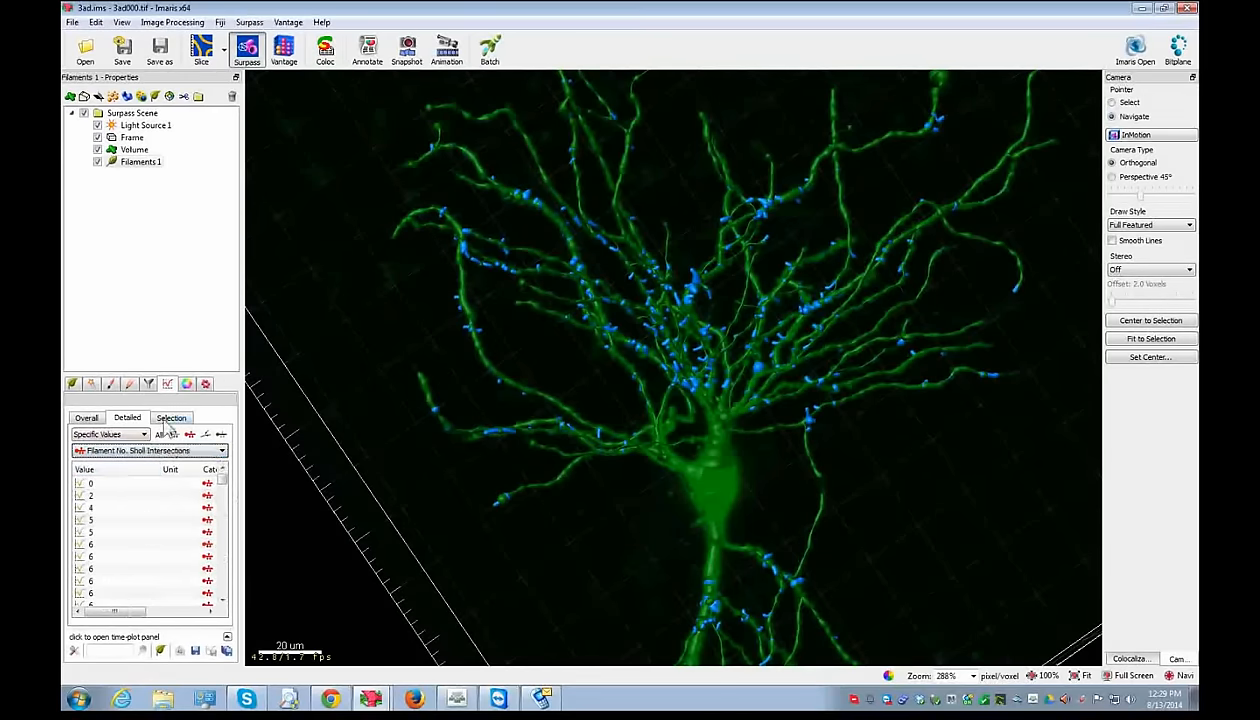
pyautogui.moveTo(160, 368); pyautogui.dragTo(162, 200)
pyautogui.moveTo(240, 220); pyautogui.dragTo(388, 214)
# - In Select mode, highlight the Sholl rows at radii 0, 1 and 48 on the filament
pyautogui.click(97, 314)
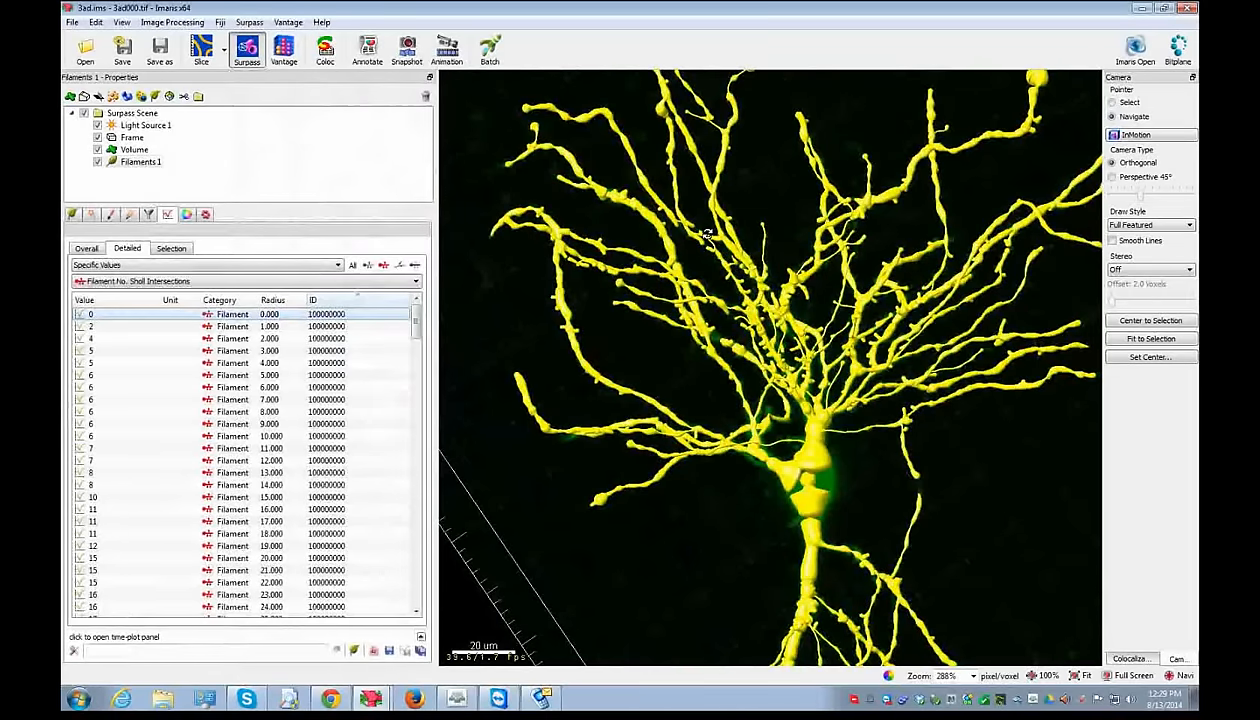
pyautogui.click(117, 328)
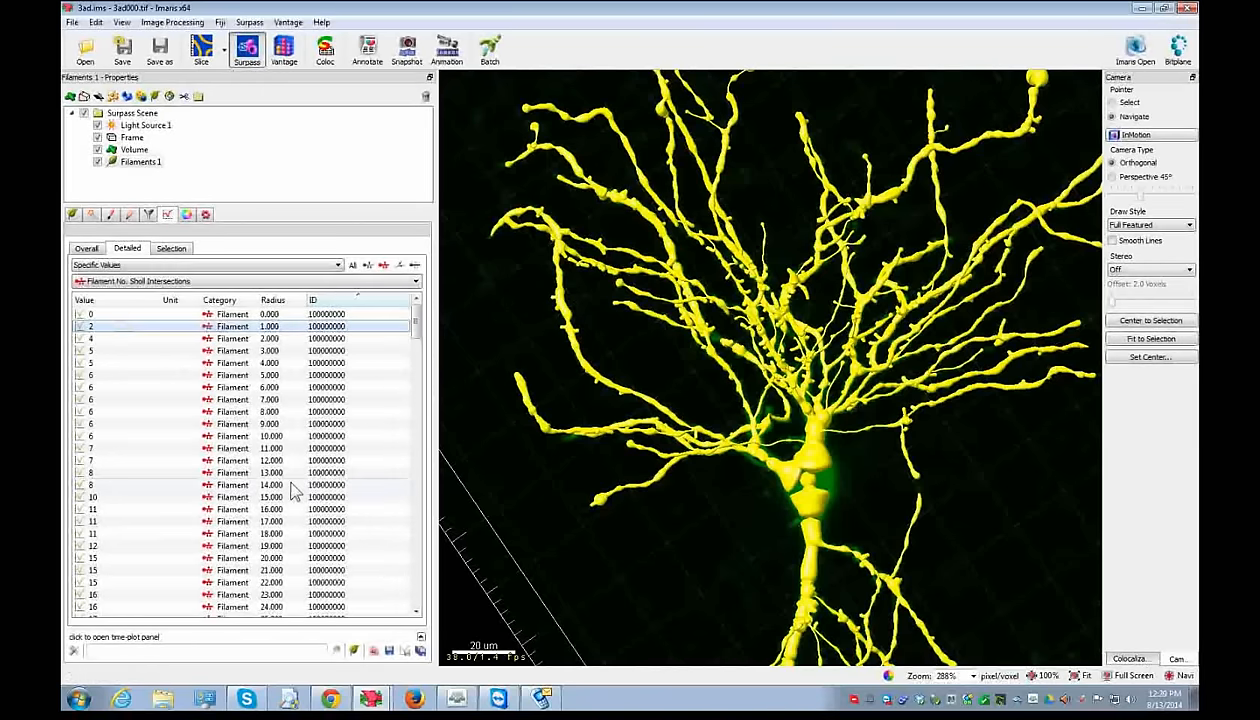
pyautogui.click(1112, 102)
pyautogui.scroll(-9, 185, 530)
pyautogui.click(143, 572)
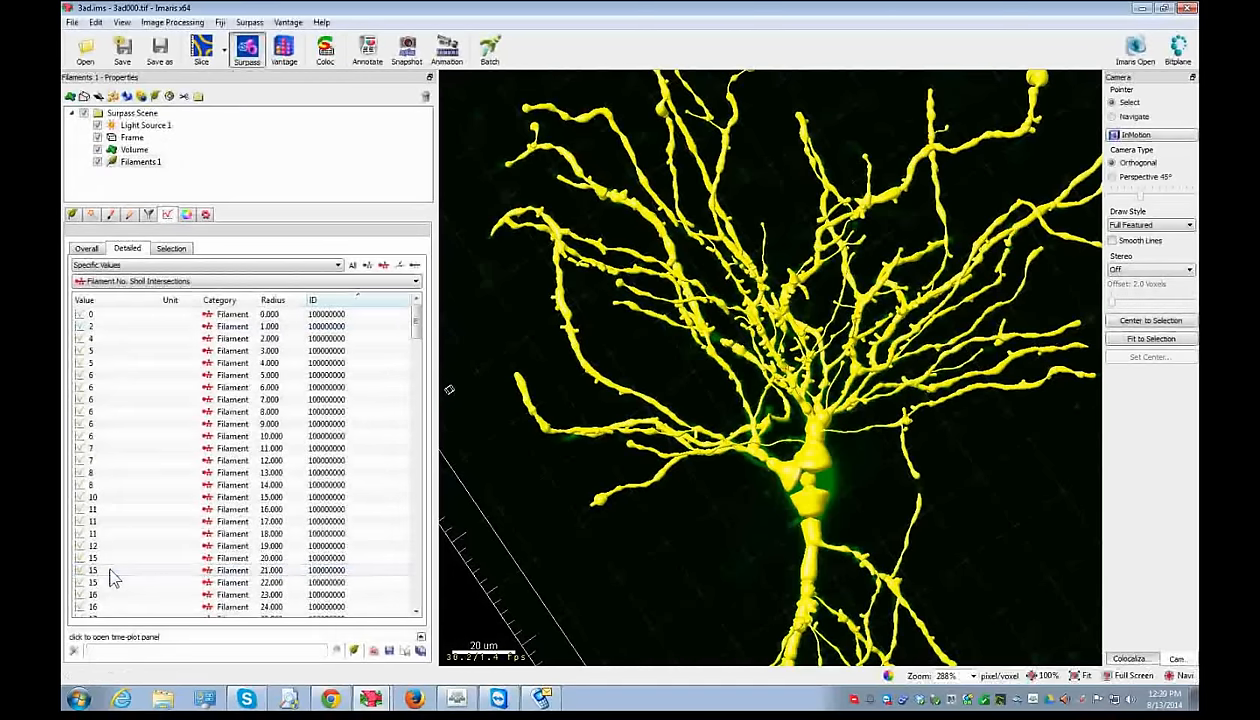
pyautogui.scroll(2, 112, 578)
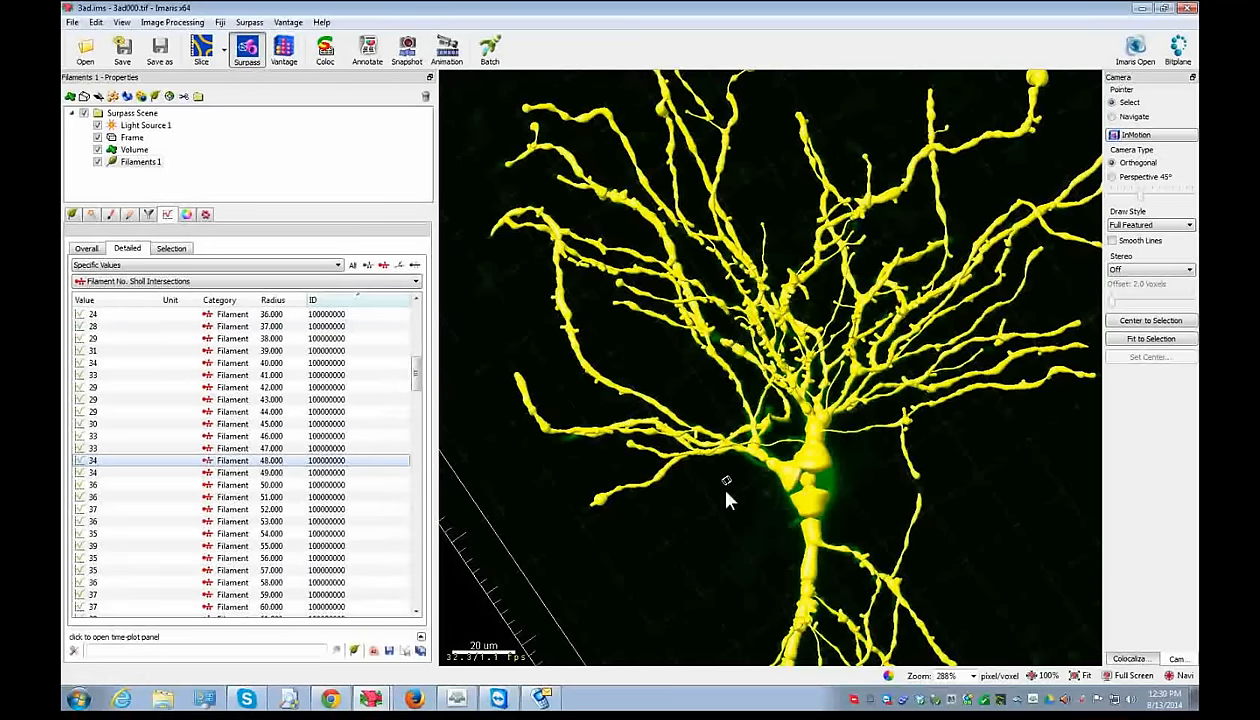
# - Set filament editing to pick points, highlight the radius 53 row, then deselect and rotate the neuron
pyautogui.click(130, 215)
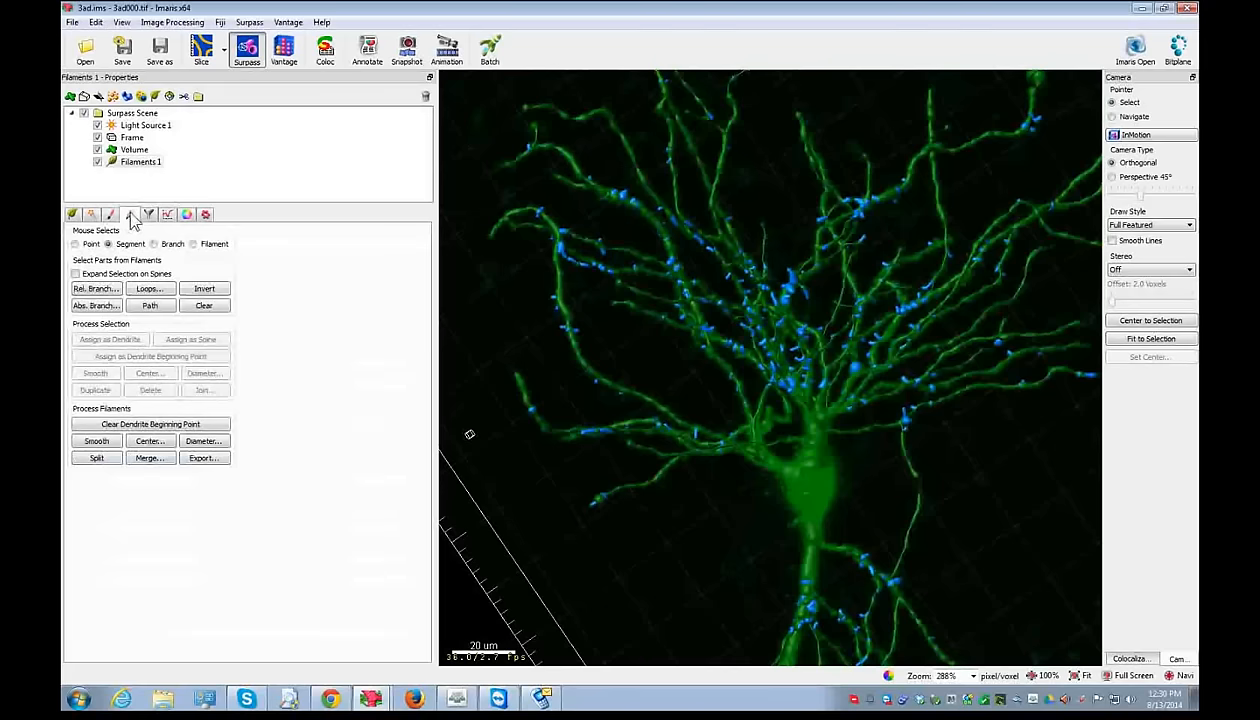
pyautogui.click(86, 245)
pyautogui.click(167, 214)
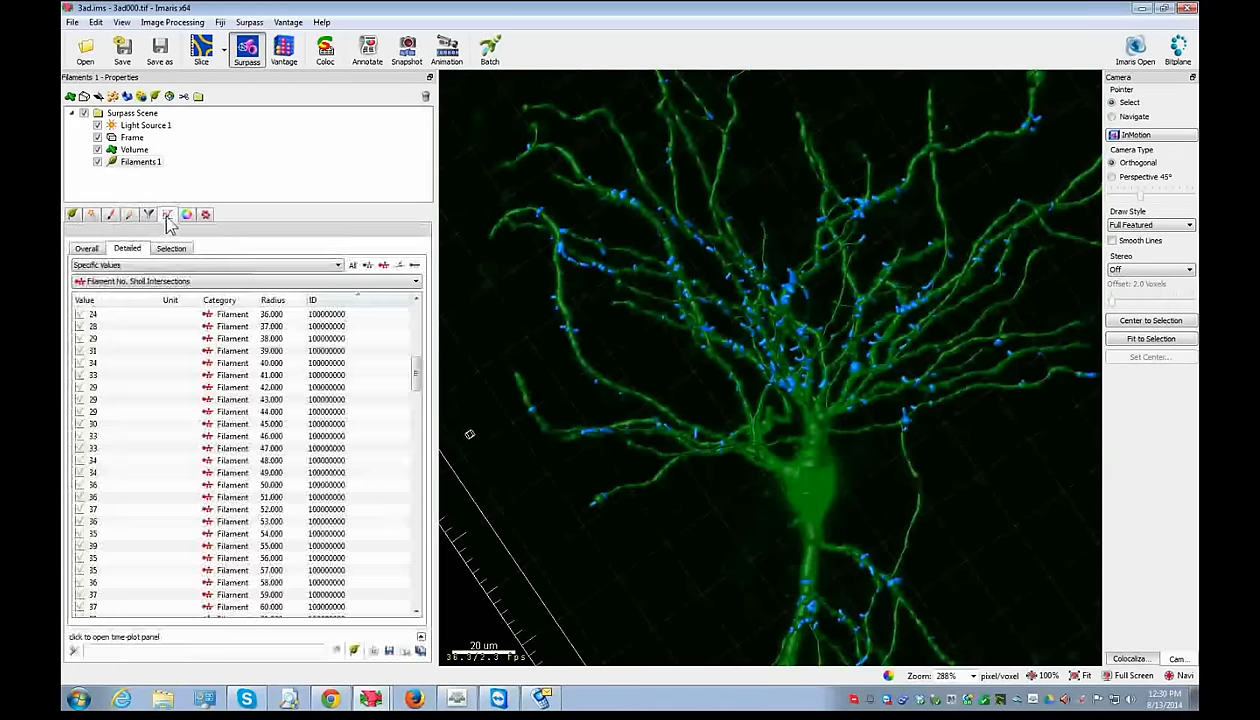
pyautogui.click(105, 524)
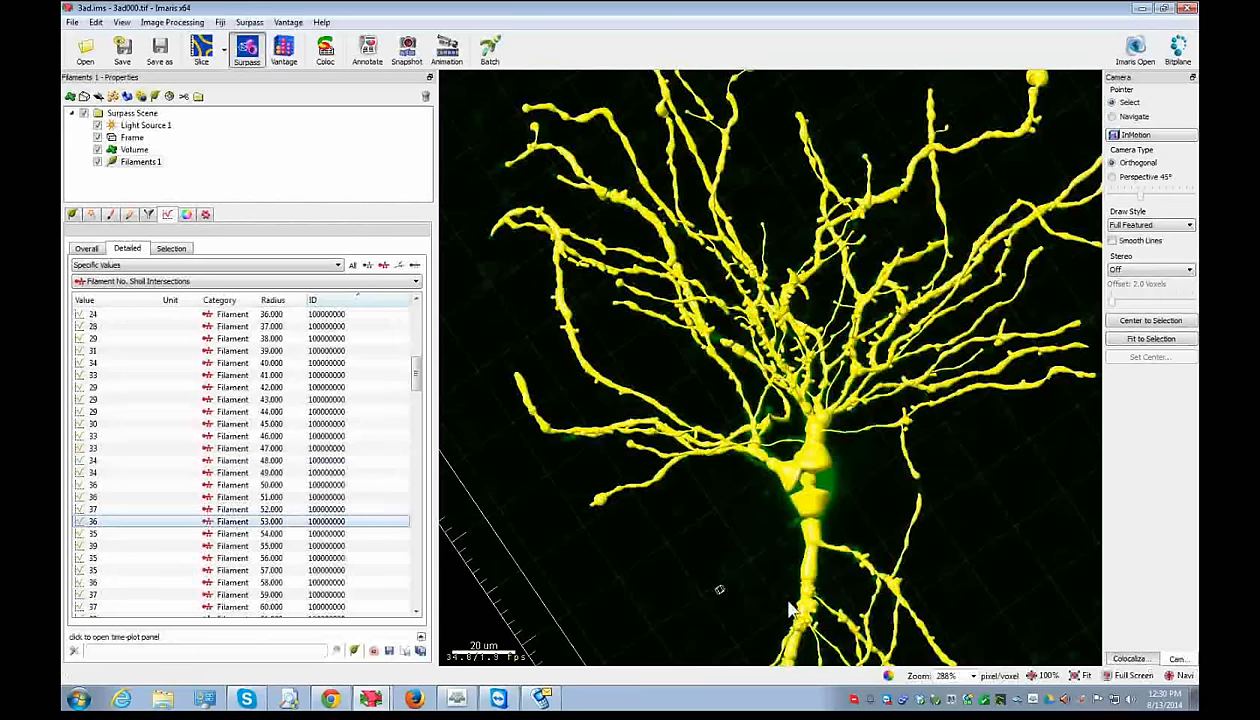
pyautogui.click(751, 540)
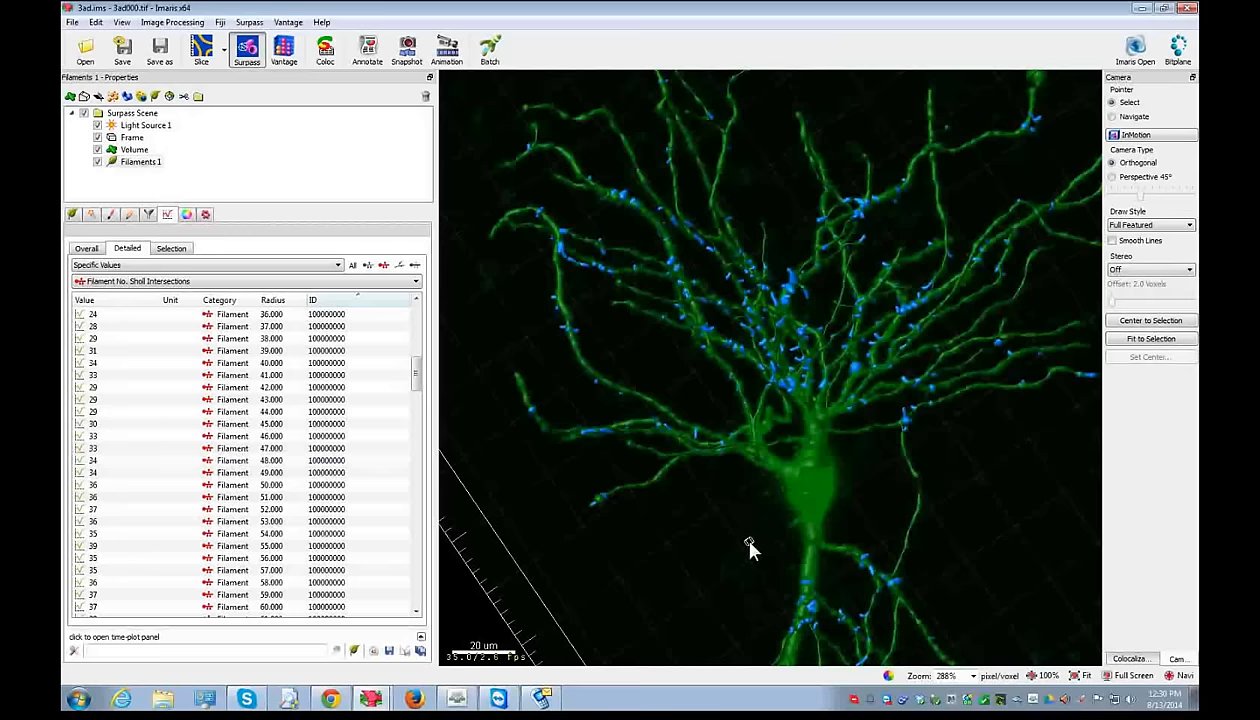
pyautogui.click(1112, 116)
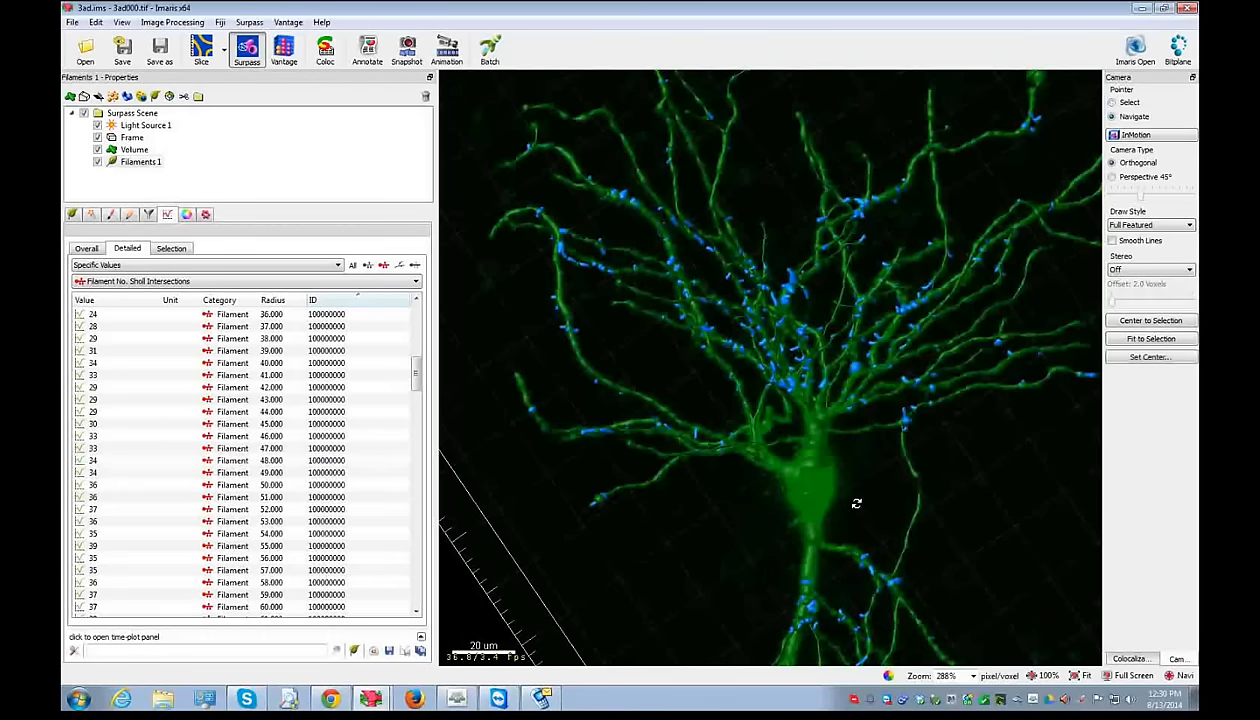
pyautogui.moveTo(858, 503); pyautogui.dragTo(495, 442)
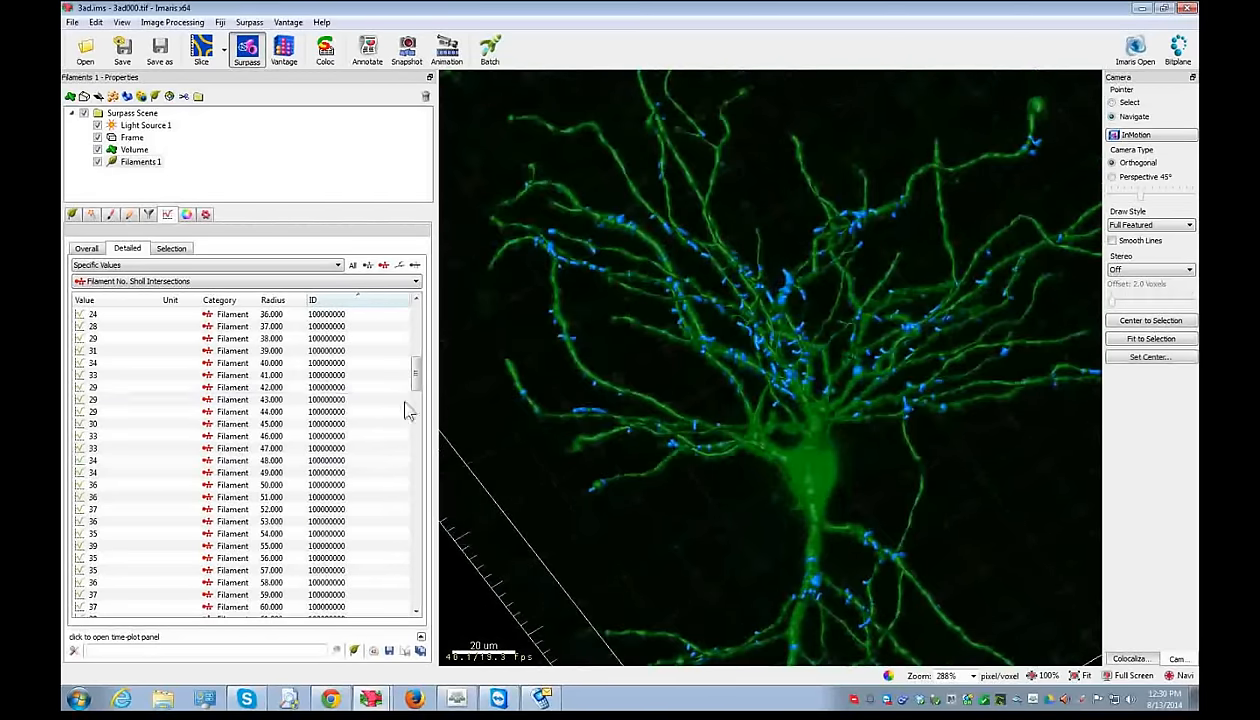
# - In the Advanced preferences, set DisplayFrameRate to false
pyautogui.click(94, 22)
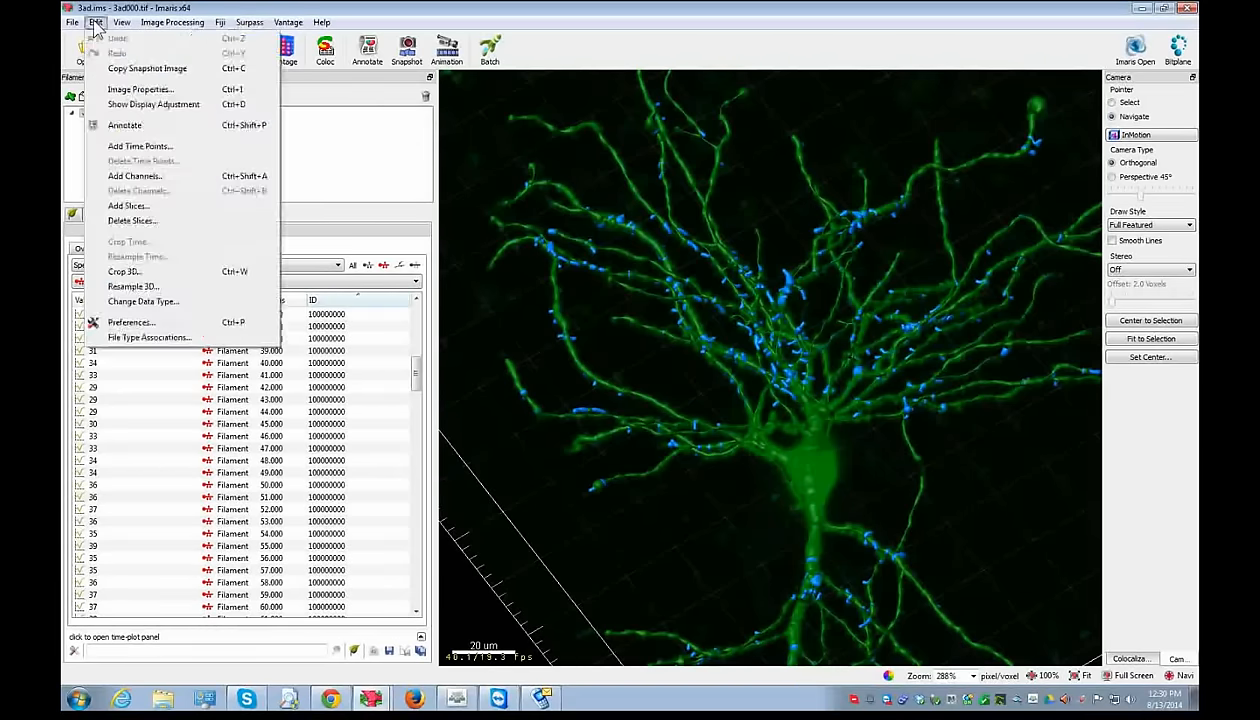
pyautogui.click(120, 322)
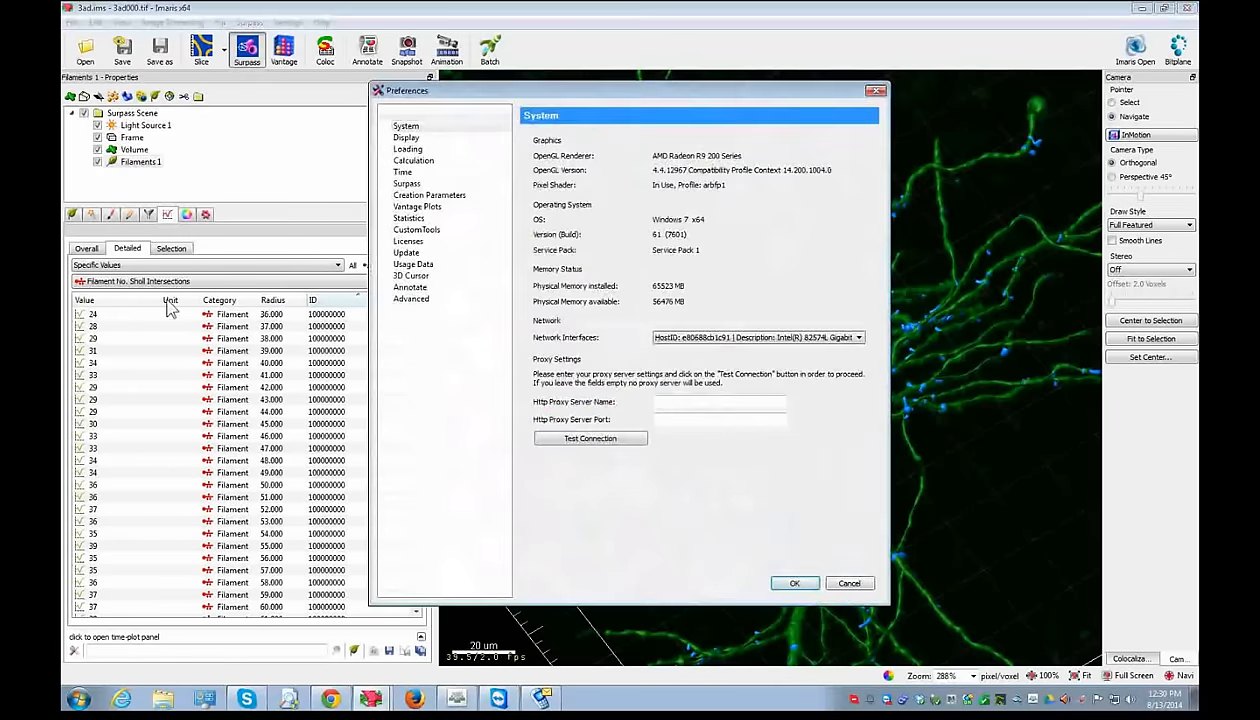
pyautogui.click(411, 299)
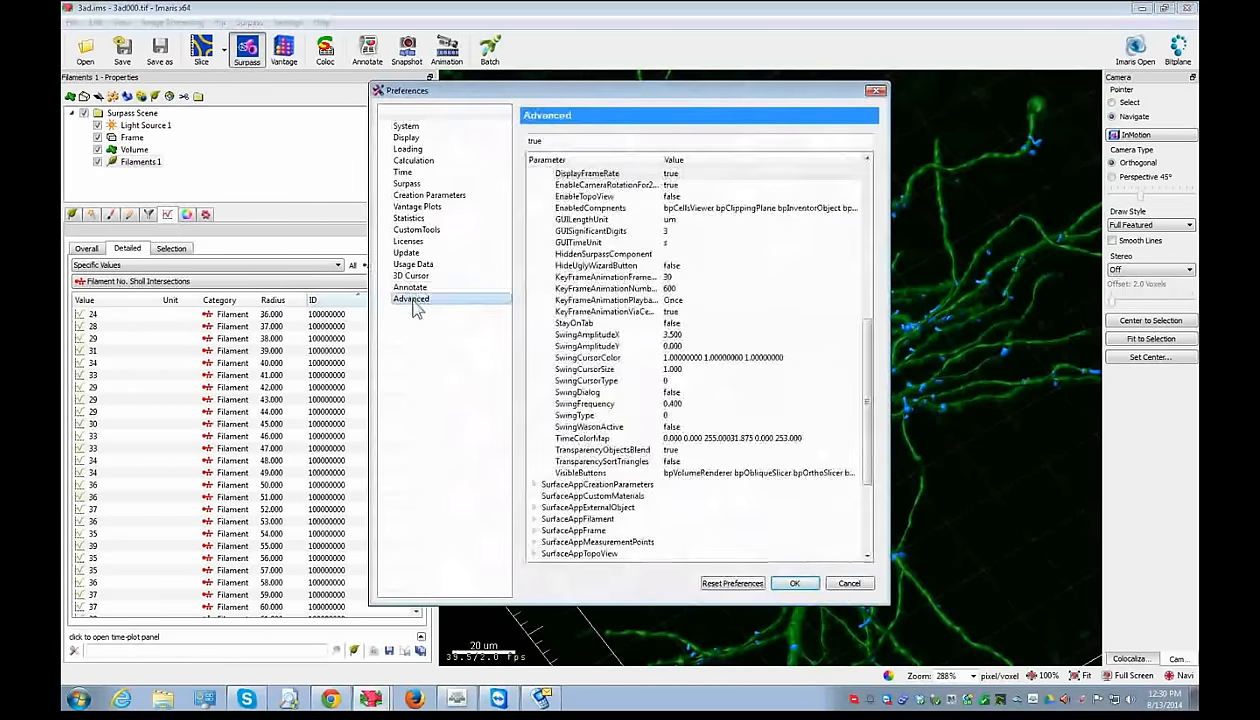
pyautogui.scroll(9, 560, 480)
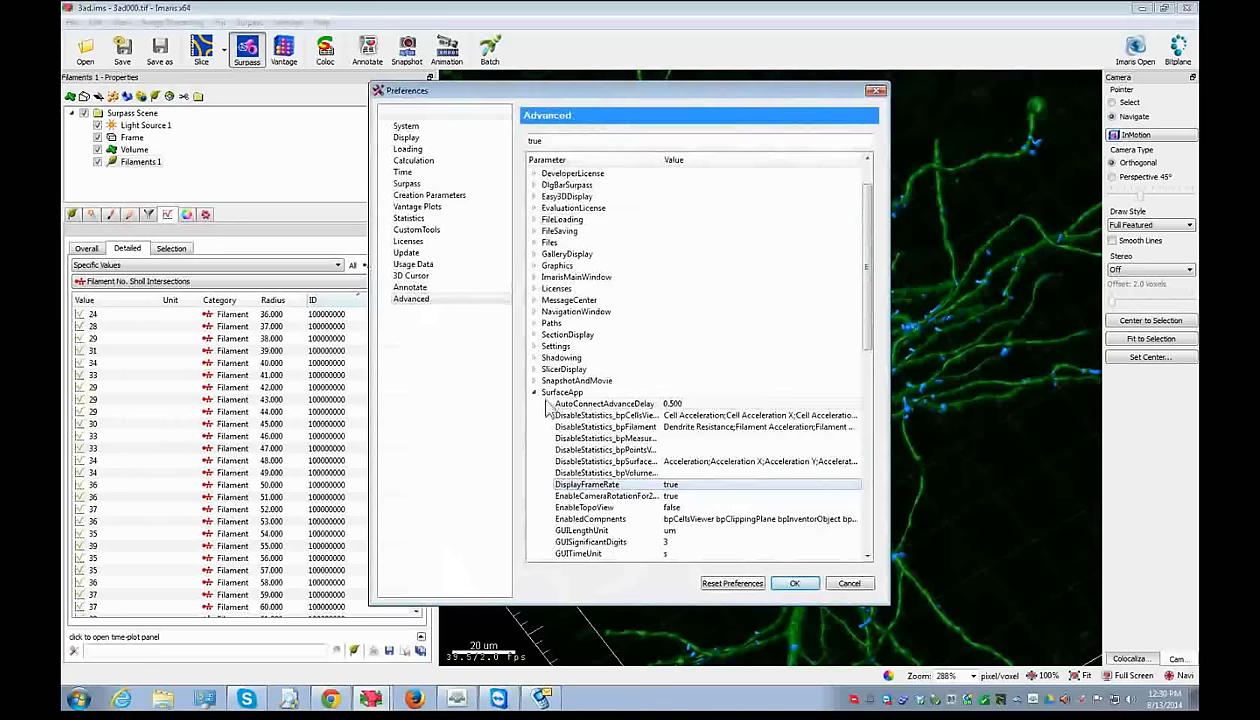
pyautogui.doubleClick(666, 485)
# - Set SurfaceAppFilament ShollSpheresResolution to 10 and apply the preferences
pyautogui.click(535, 392)
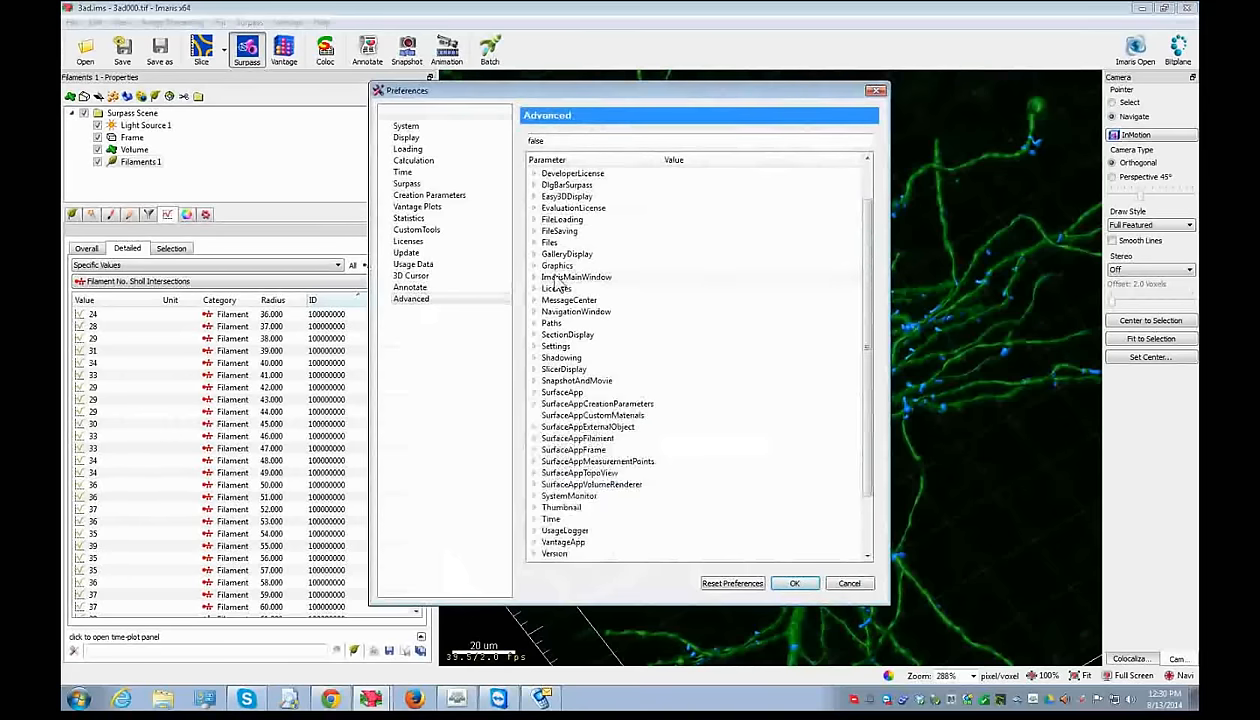
pyautogui.scroll(-2, 600, 450)
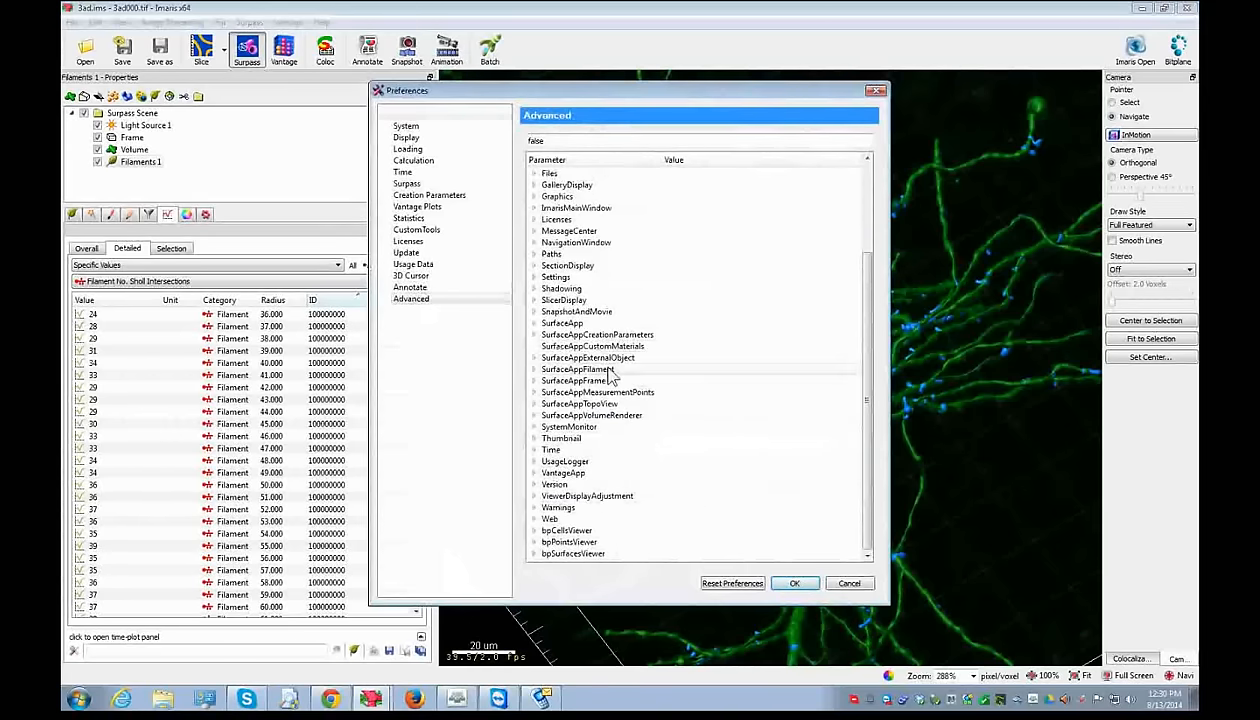
pyautogui.click(576, 369)
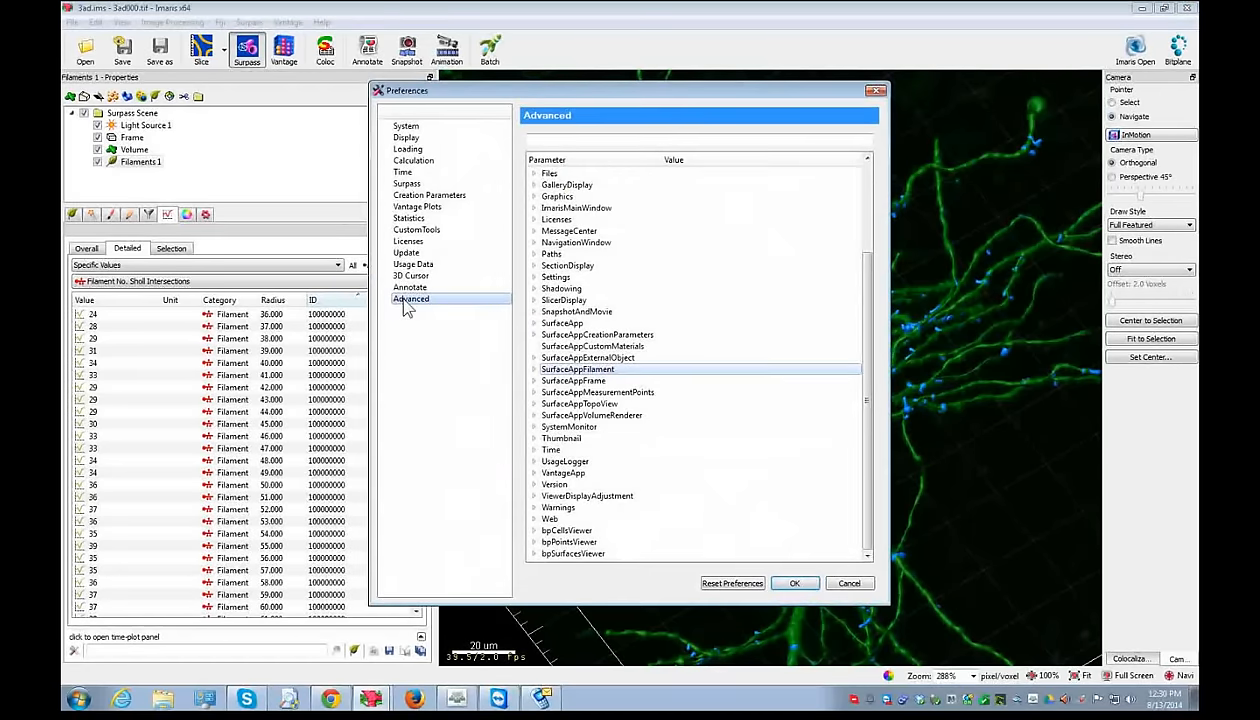
pyautogui.doubleClick(577, 369)
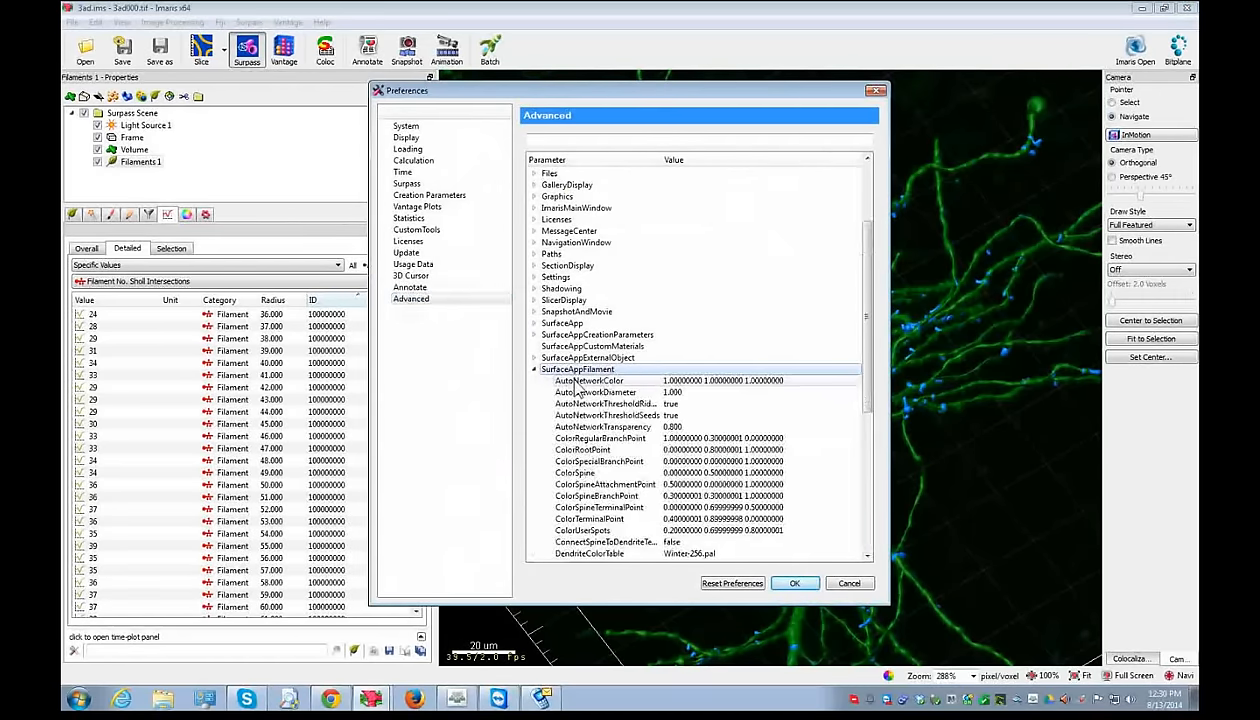
pyautogui.scroll(-3, 577, 390)
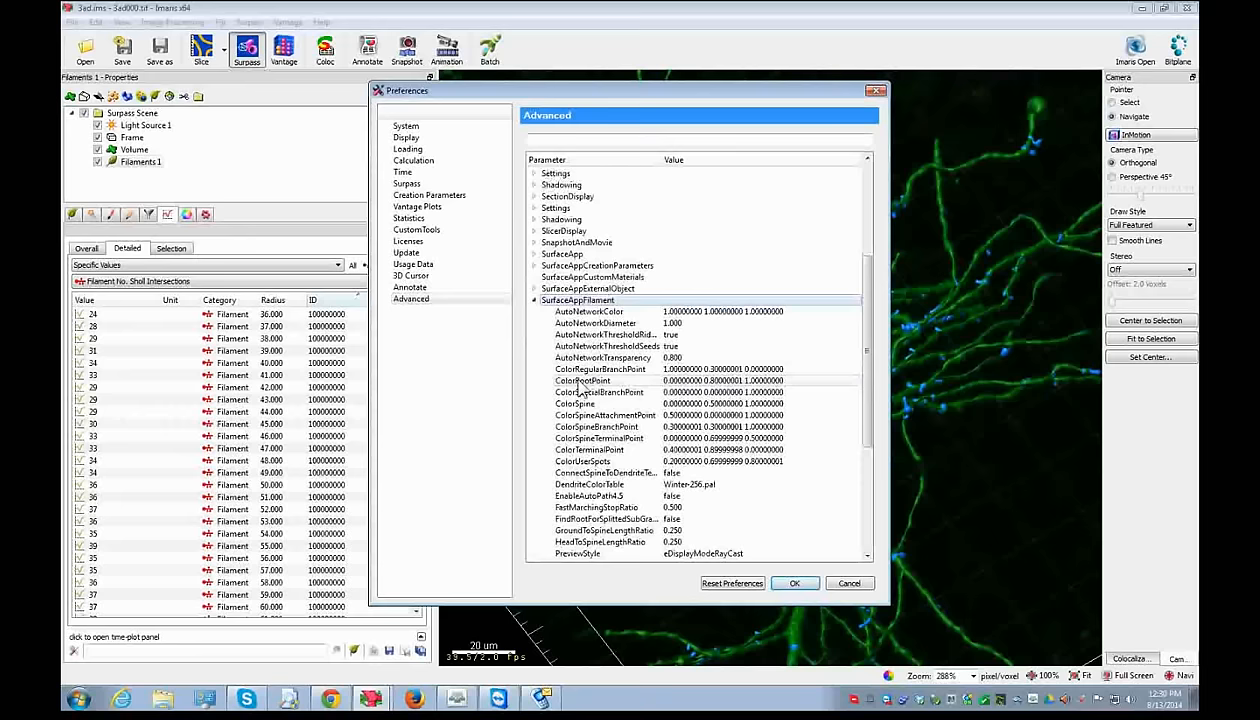
pyautogui.click(633, 531)
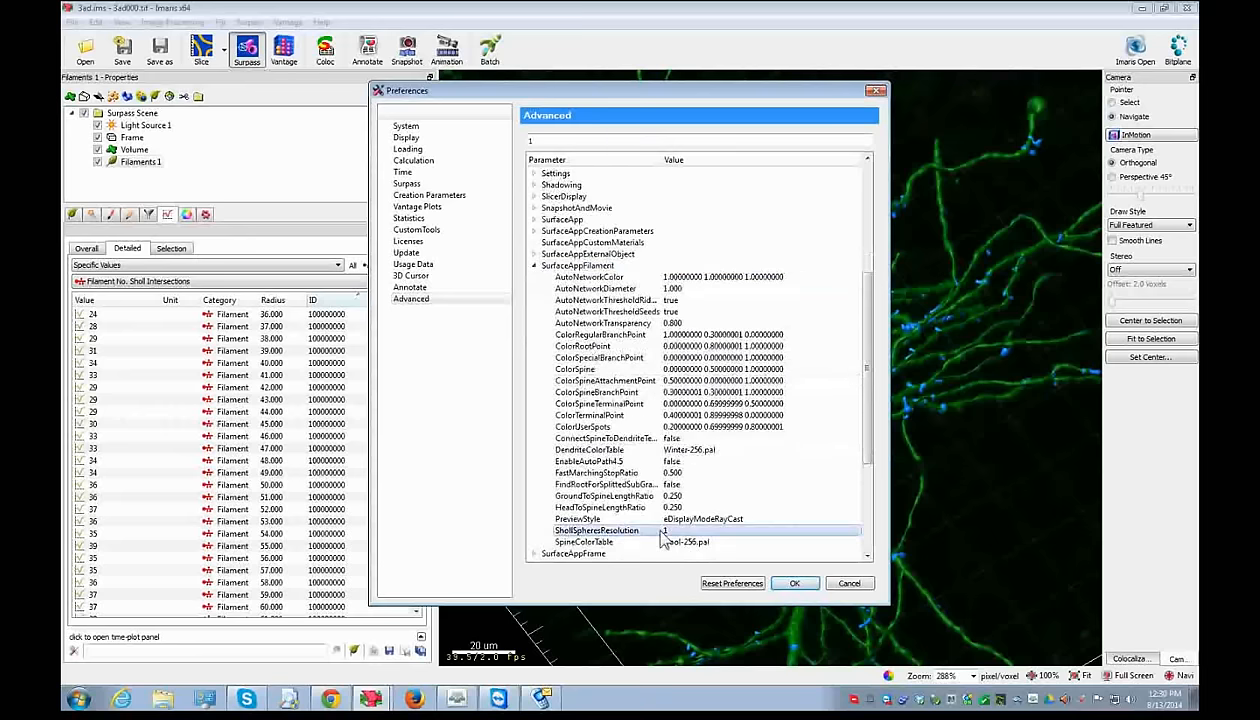
pyautogui.click(547, 136)
pyautogui.write('0')
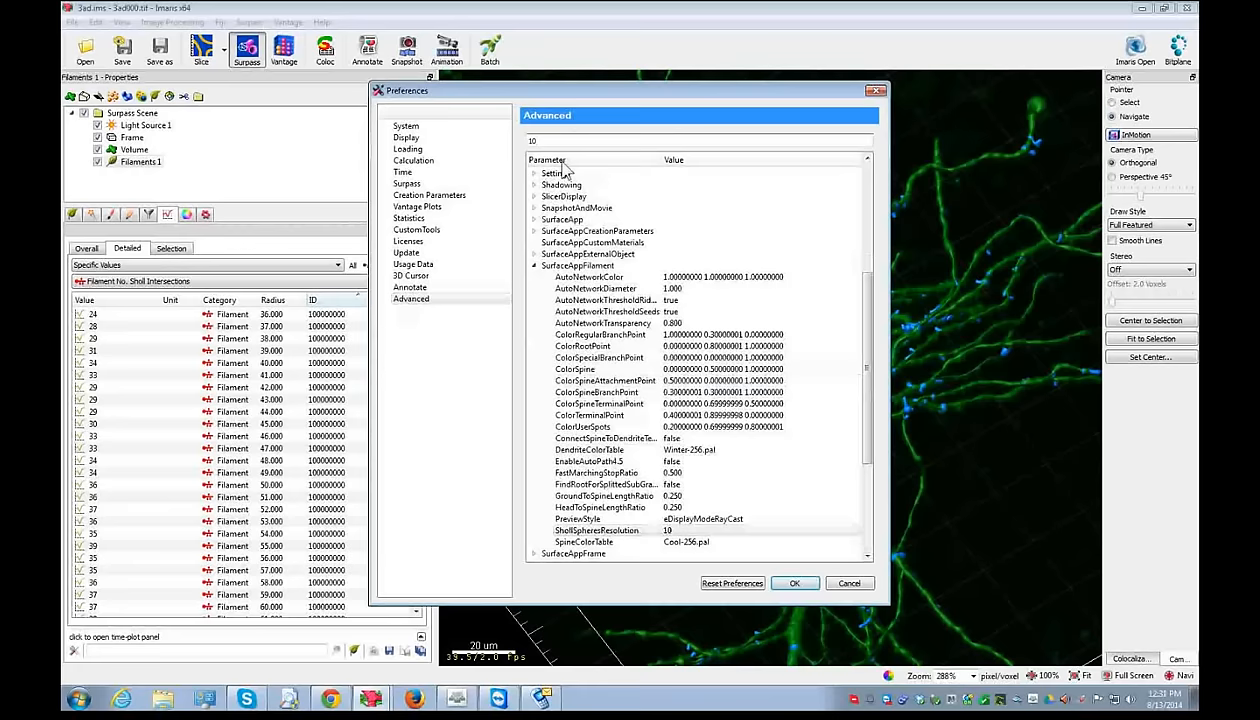
pyautogui.click(794, 585)
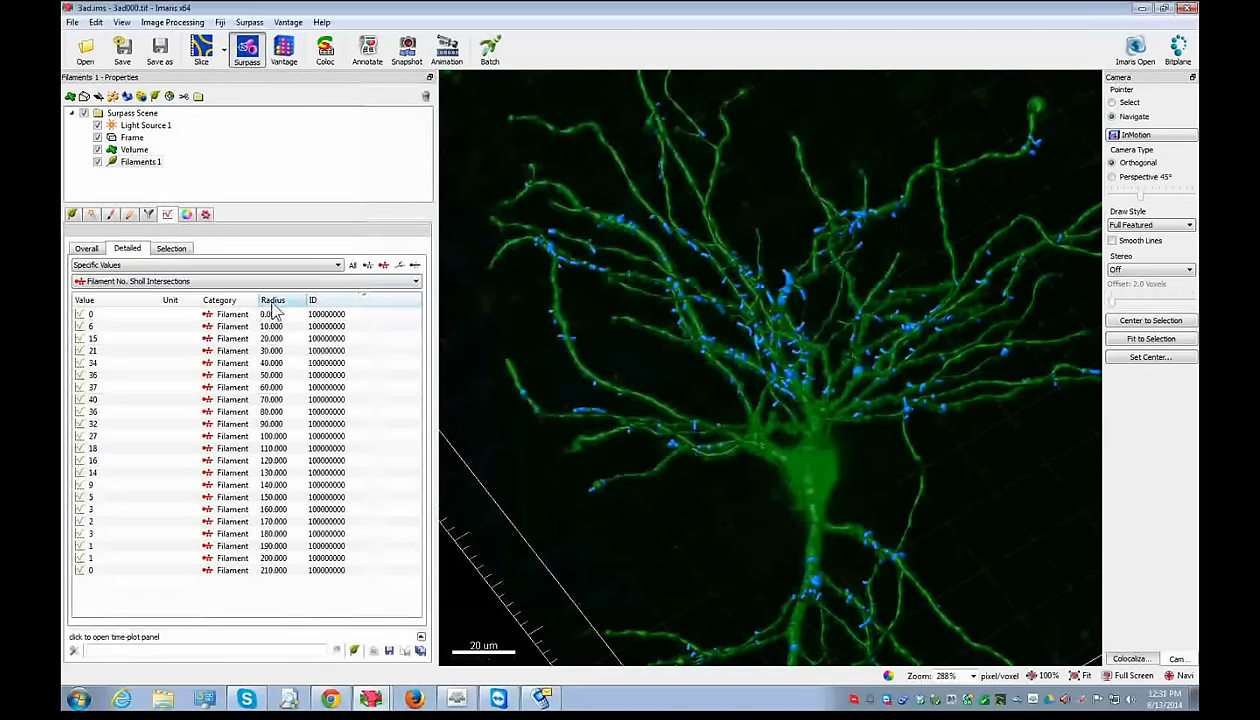
# - Move the Radius column beside Value in the Sholl table, then minimize the neuron window
pyautogui.moveTo(272, 300); pyautogui.dragTo(180, 310)
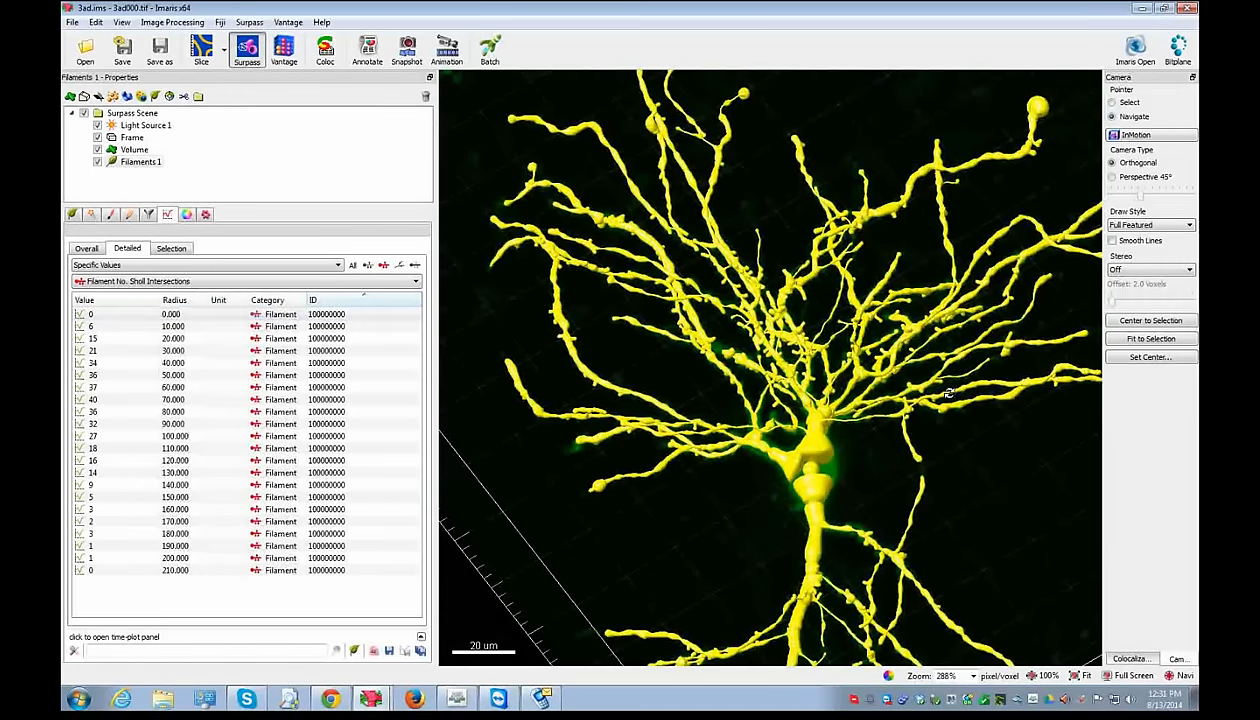
pyautogui.moveTo(935, 388); pyautogui.dragTo(942, 273)
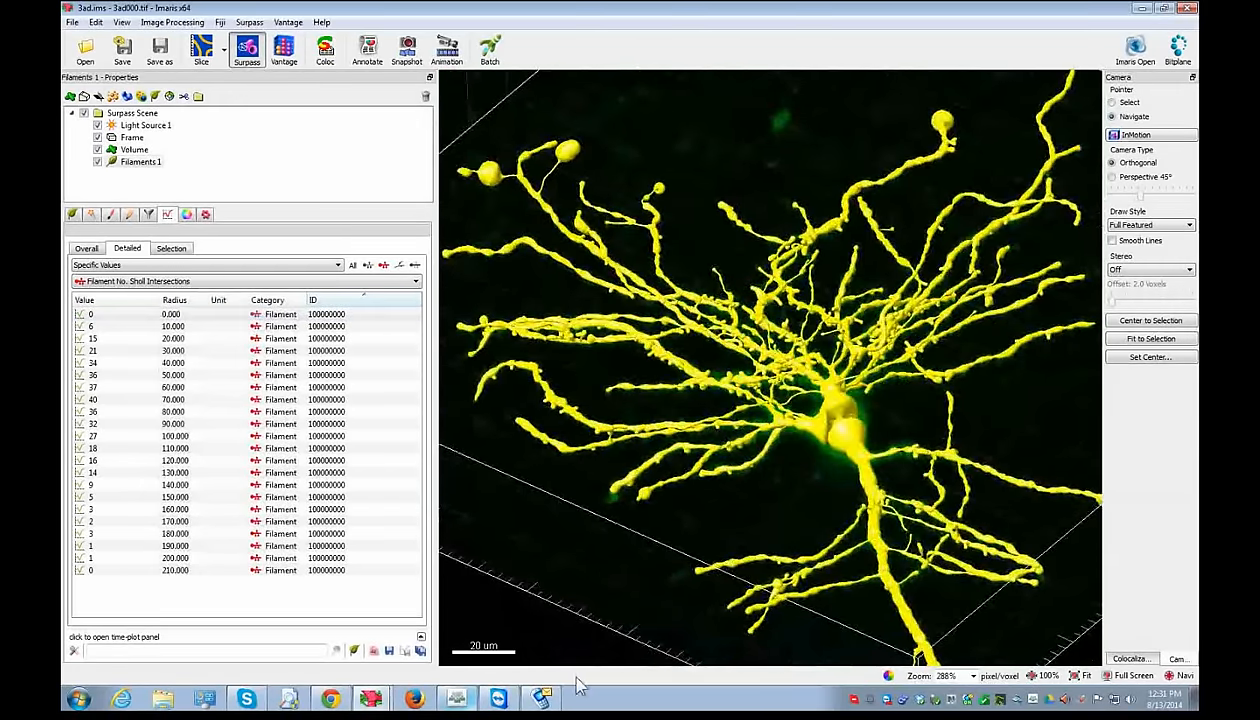
pyautogui.click(1137, 12)
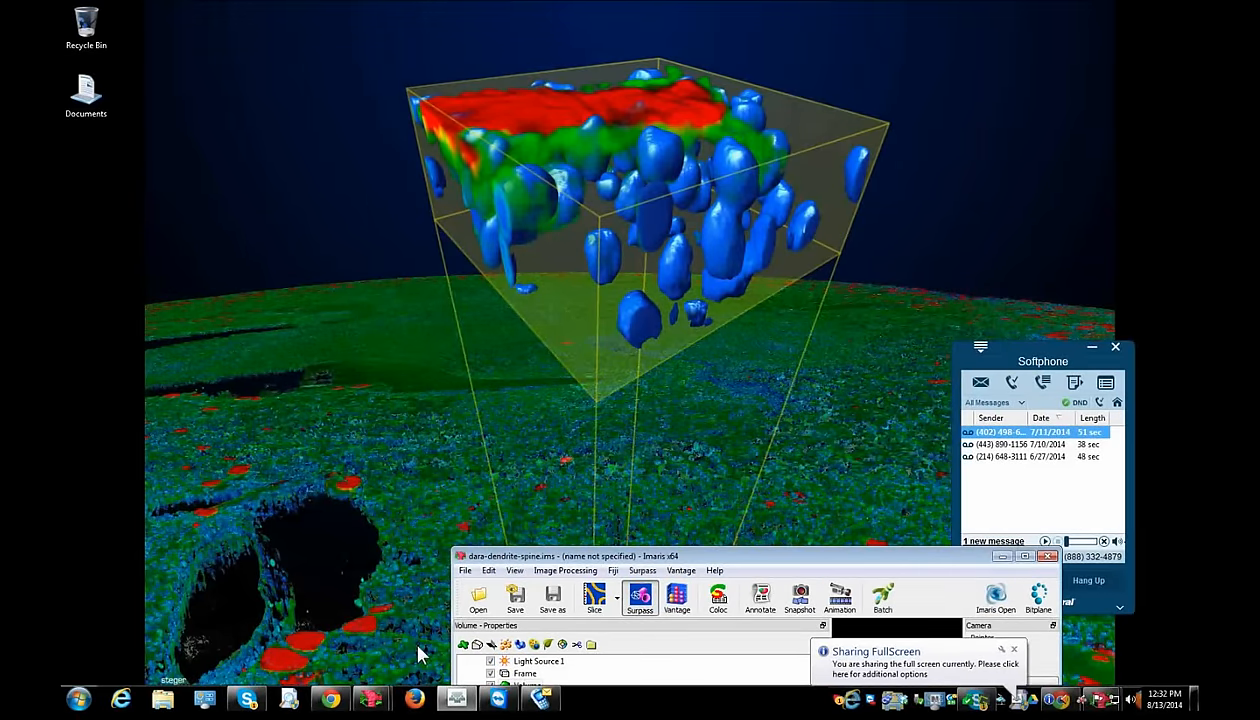
# - Maximize the dendrite window, add a new Filaments object, and advance its wizard with Autopath (no loops)
pyautogui.doubleClick(540, 558)
pyautogui.moveTo(281, 338); pyautogui.dragTo(258, 338)
pyautogui.scroll(3, 640, 340)
pyautogui.moveTo(640, 340); pyautogui.dragTo(630, 428)
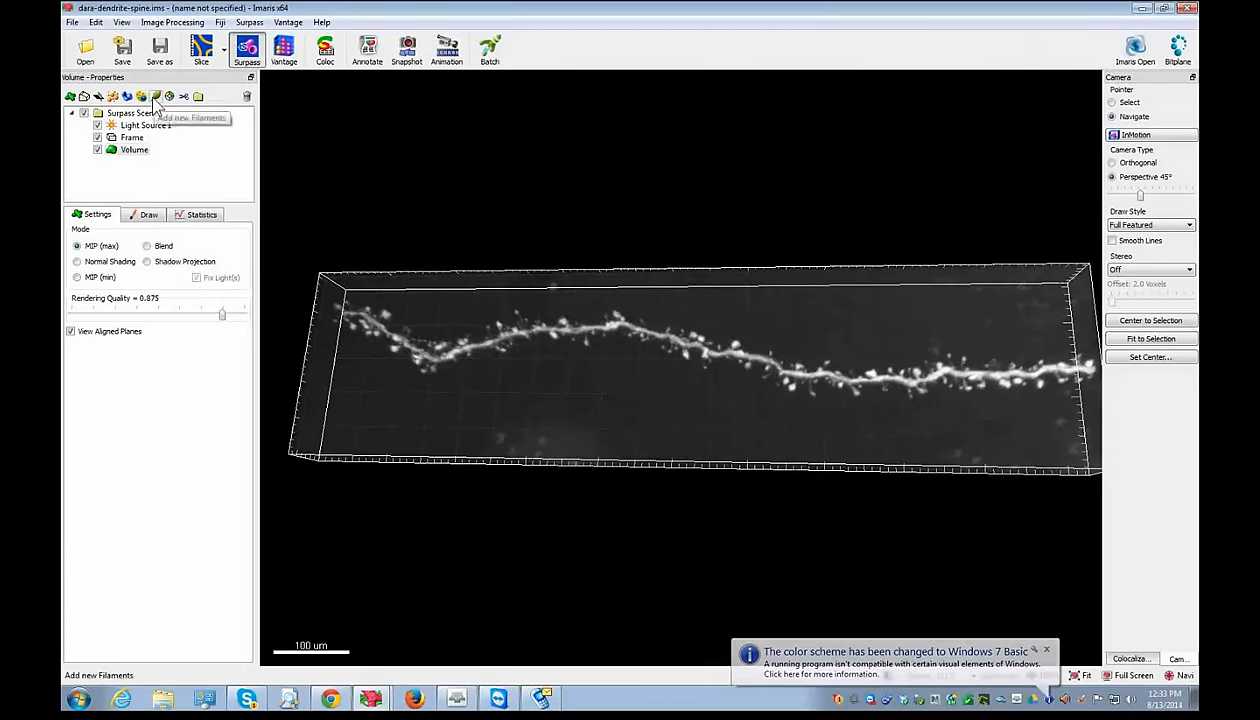
pyautogui.click(155, 99)
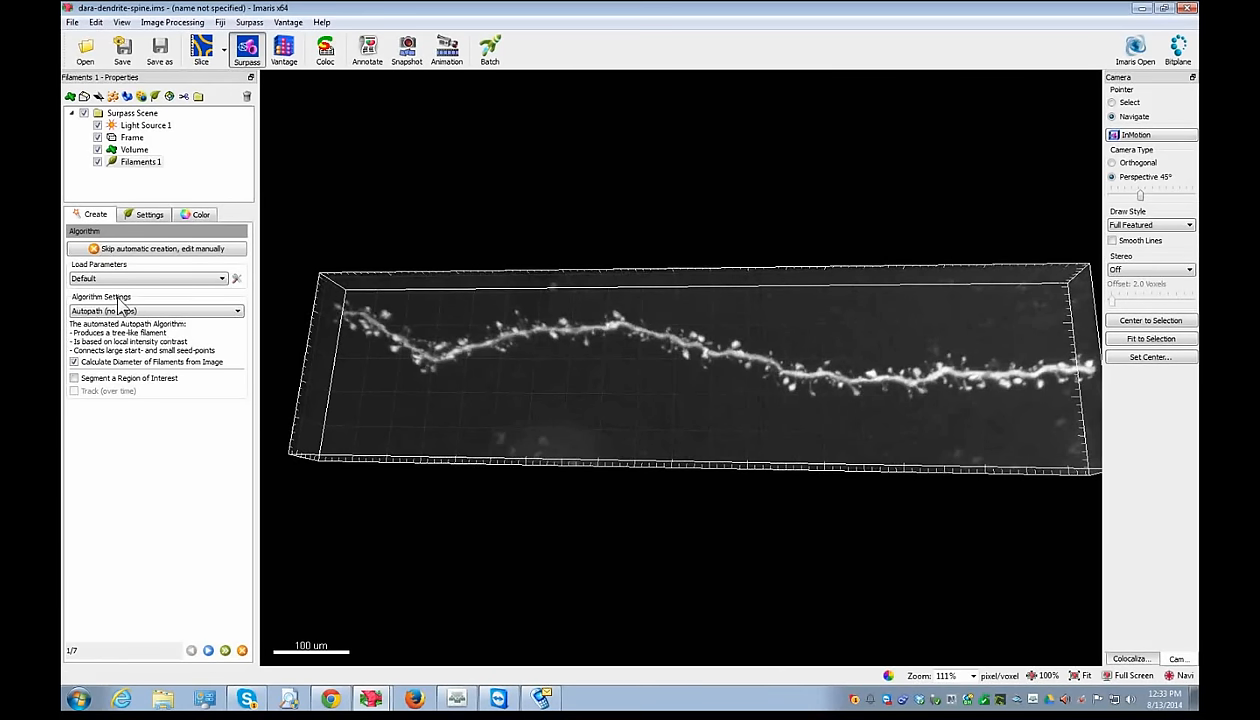
pyautogui.click(209, 651)
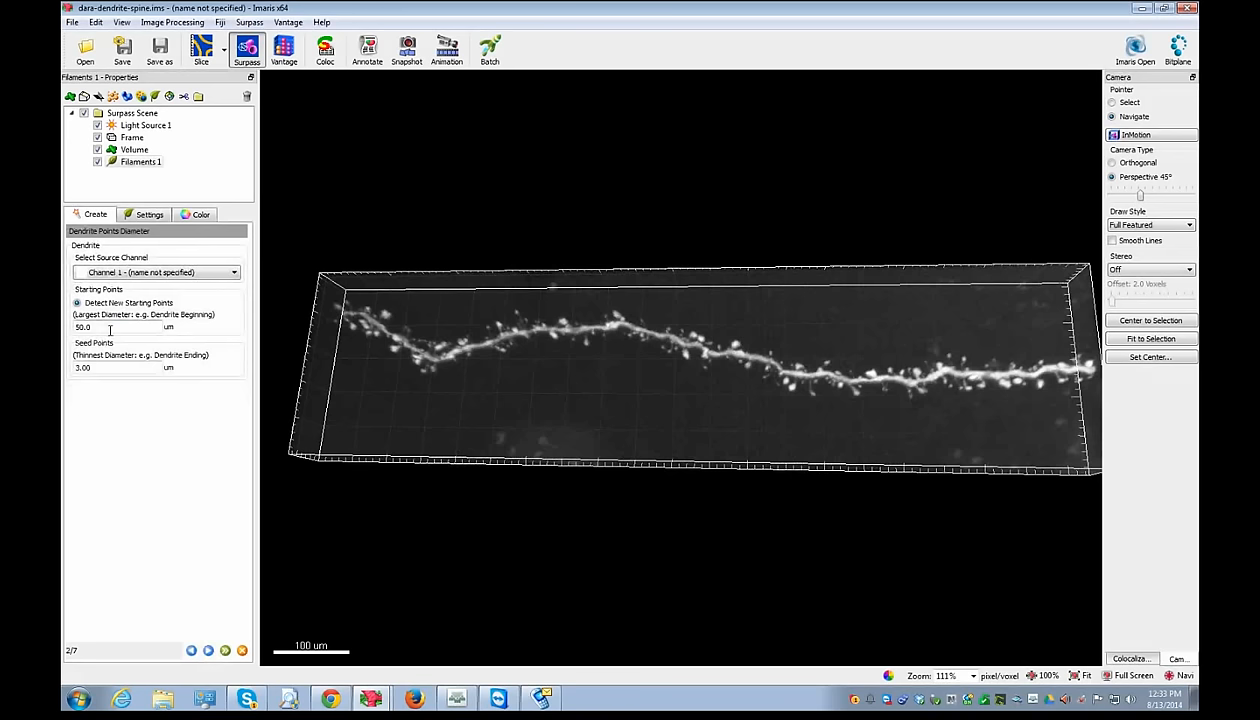
# - Measure the dendrite's width in the slice view and enter 20 um as the largest diameter
pyautogui.click(200, 52)
pyautogui.scroll(2, 539, 327)
pyautogui.scroll(4, 539, 343)
pyautogui.click(437, 275)
pyautogui.click(433, 271)
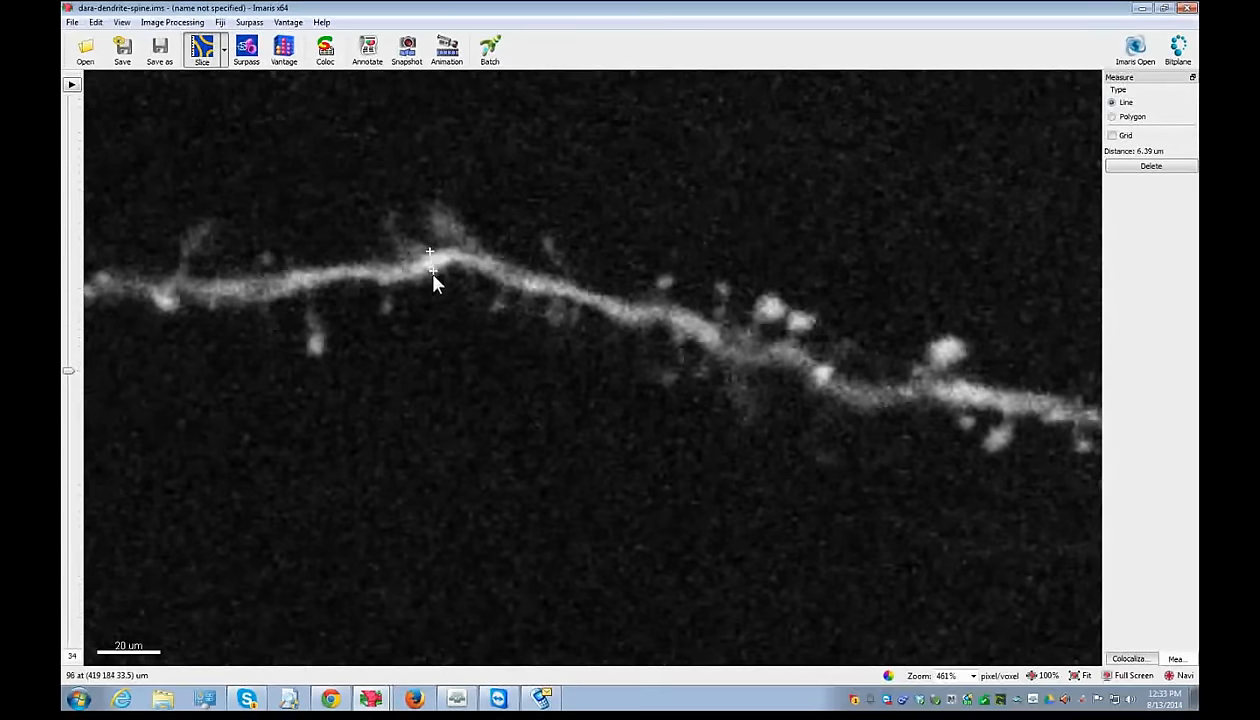
pyautogui.scroll(-4, 418, 347)
pyautogui.scroll(3, 748, 475)
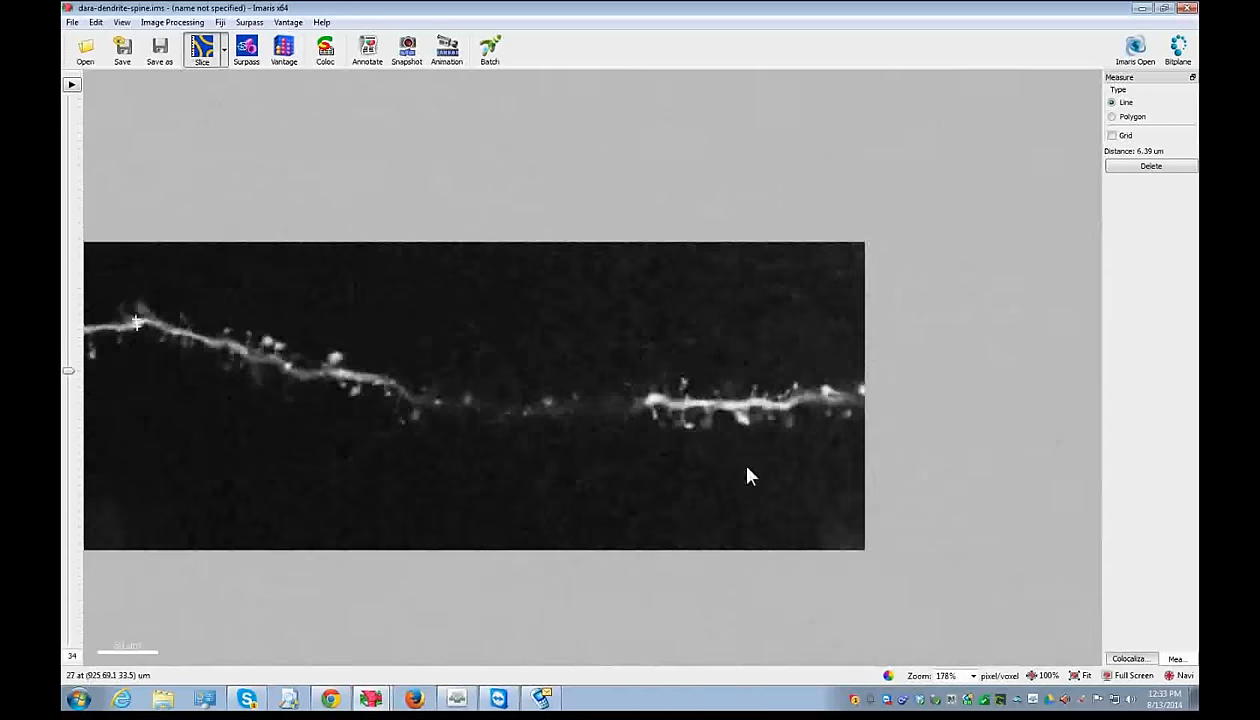
pyautogui.scroll(3, 748, 472)
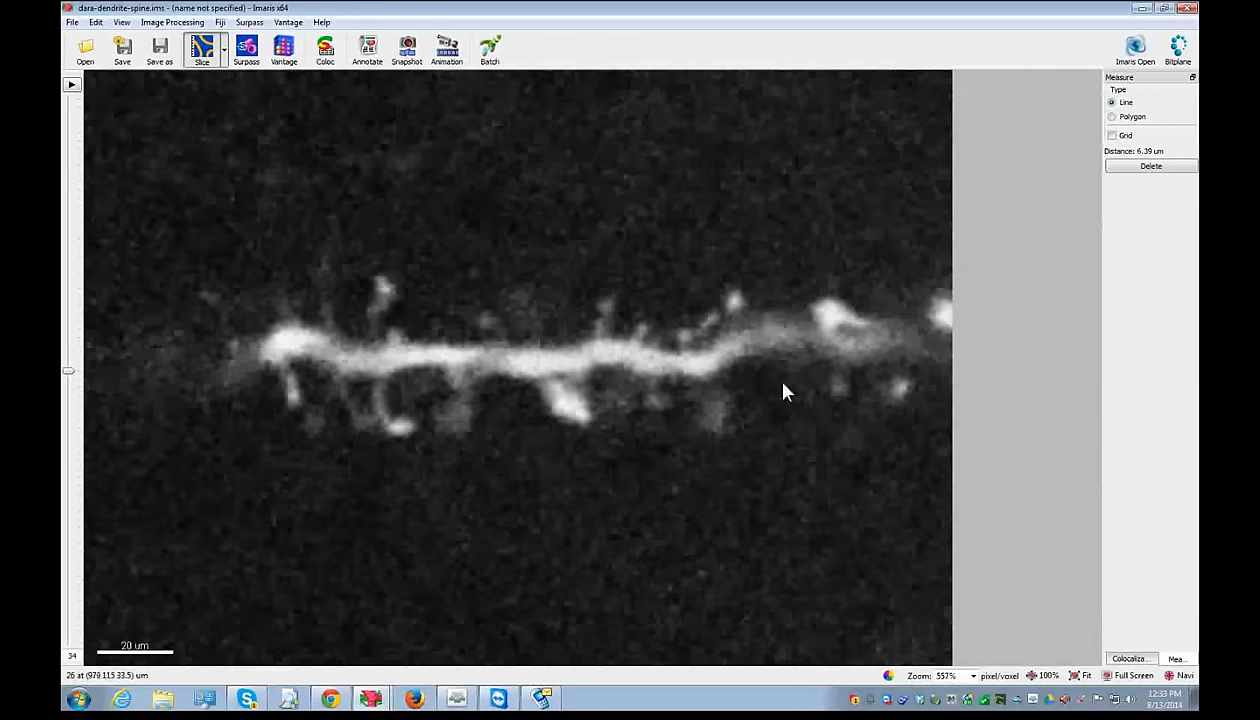
pyautogui.click(773, 348)
pyautogui.click(244, 52)
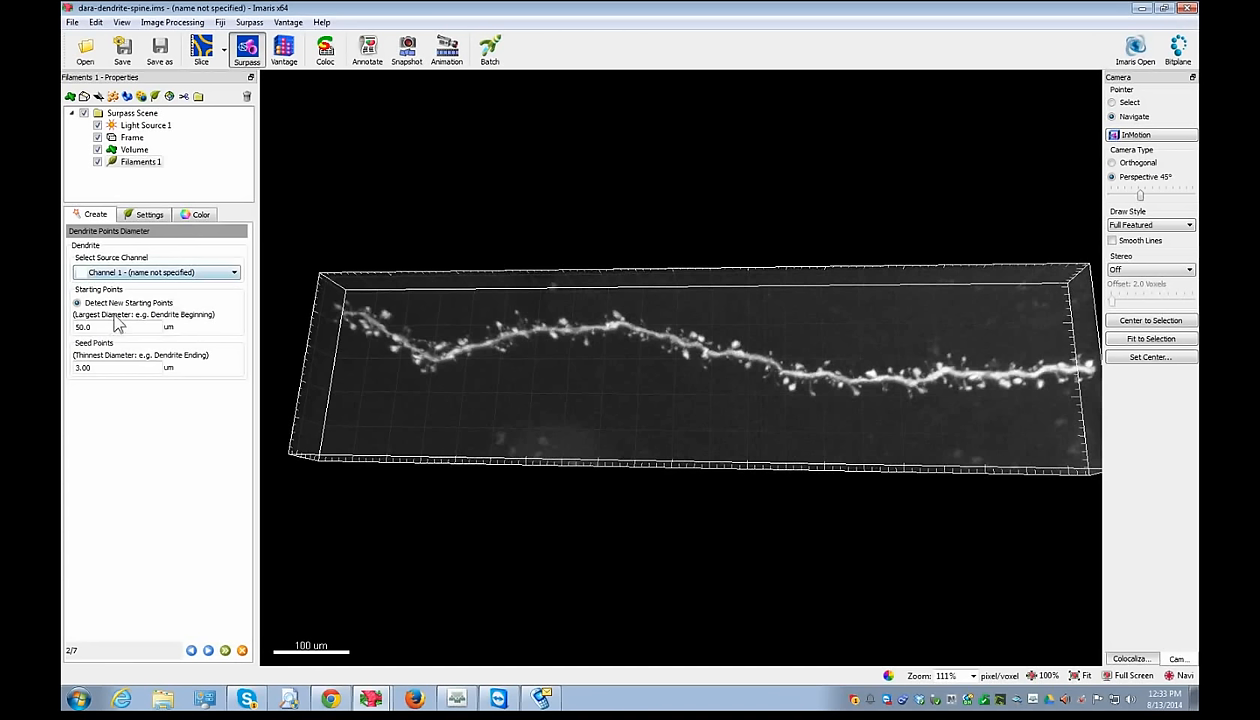
pyautogui.doubleClick(118, 326)
pyautogui.write('20')
# - Measure the dendrite's thinnest part and enter 5 um as the seed points diameter
pyautogui.click(201, 50)
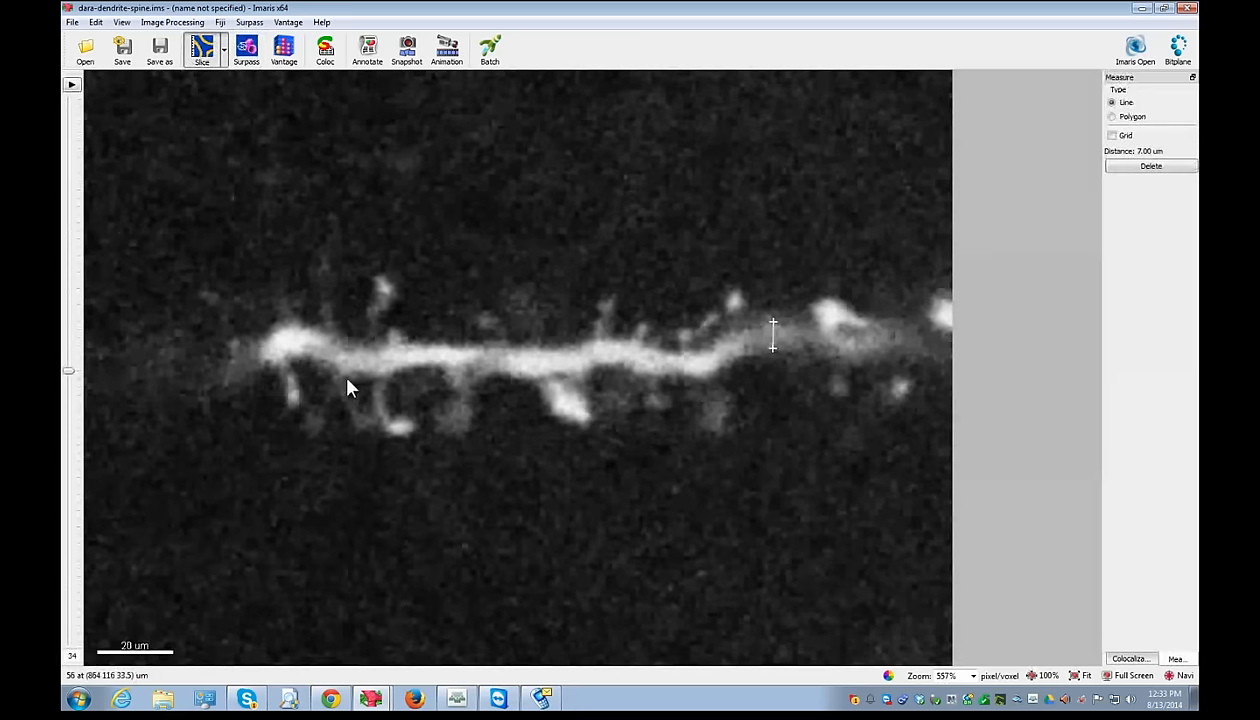
pyautogui.click(432, 367)
pyautogui.click(250, 50)
pyautogui.moveTo(94, 367); pyautogui.dragTo(68, 364)
pyautogui.write('5')
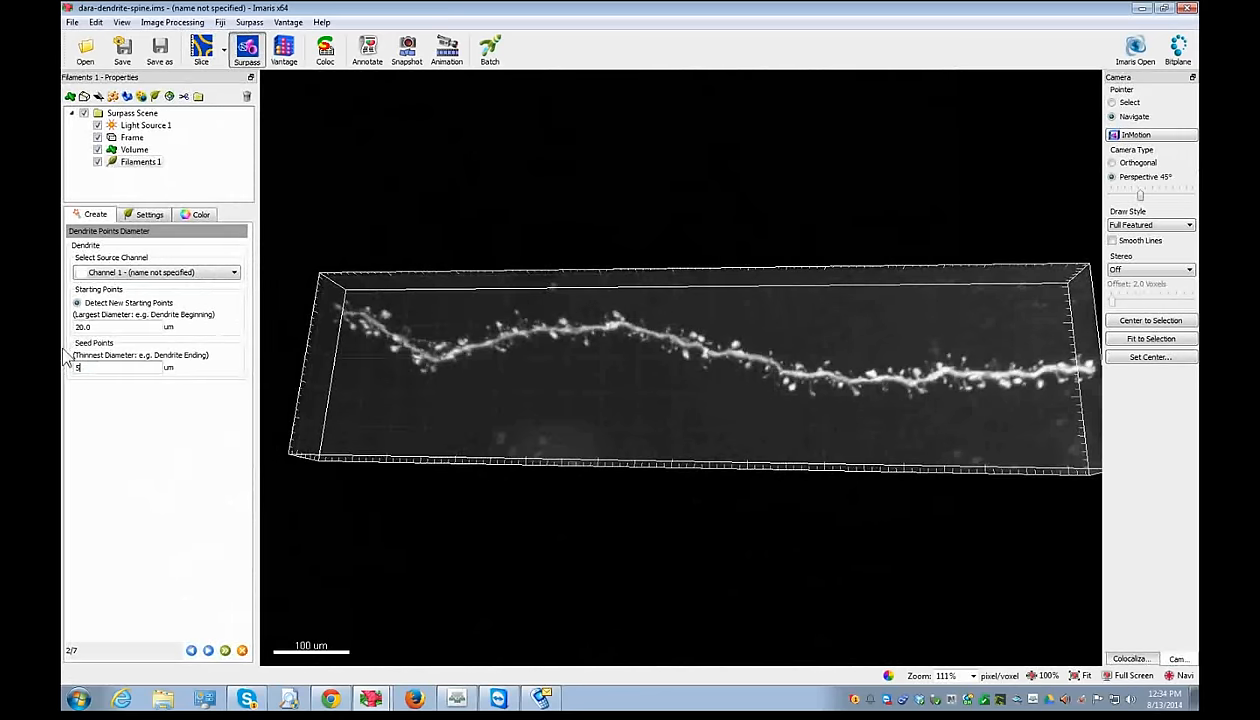
# - Advance the wizard and set both starting points threshold values to 500
pyautogui.click(209, 649)
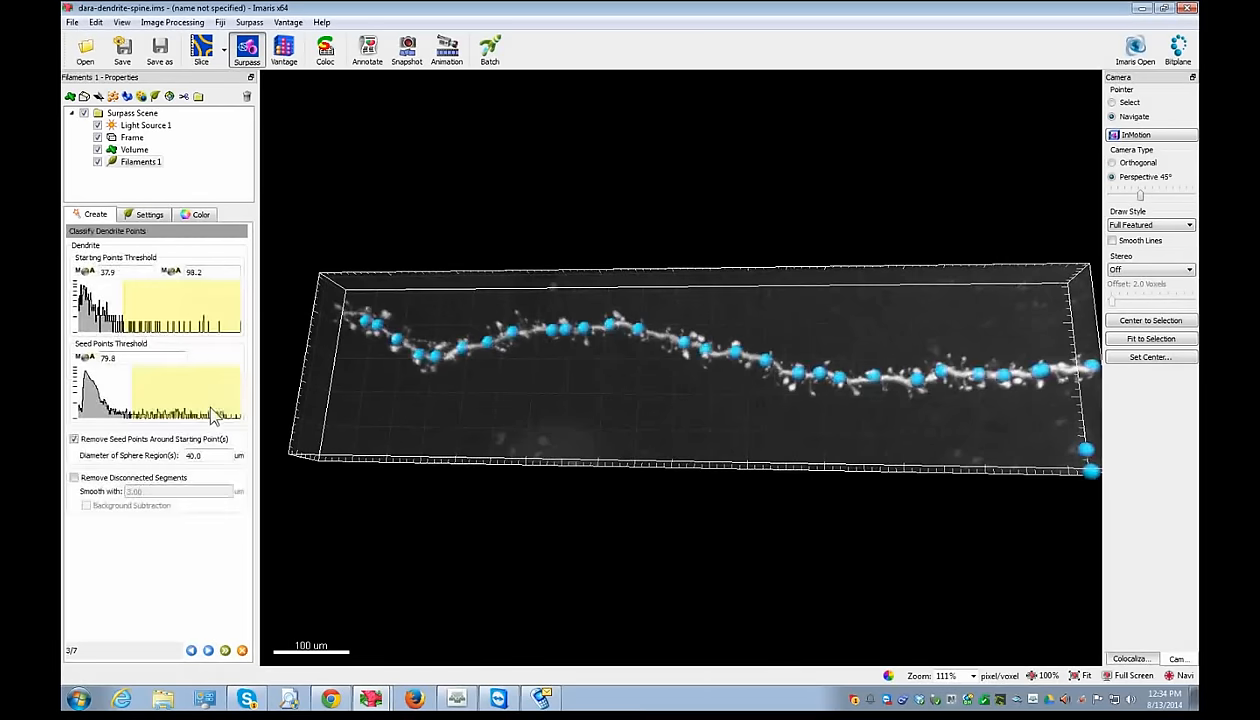
pyautogui.click(214, 307)
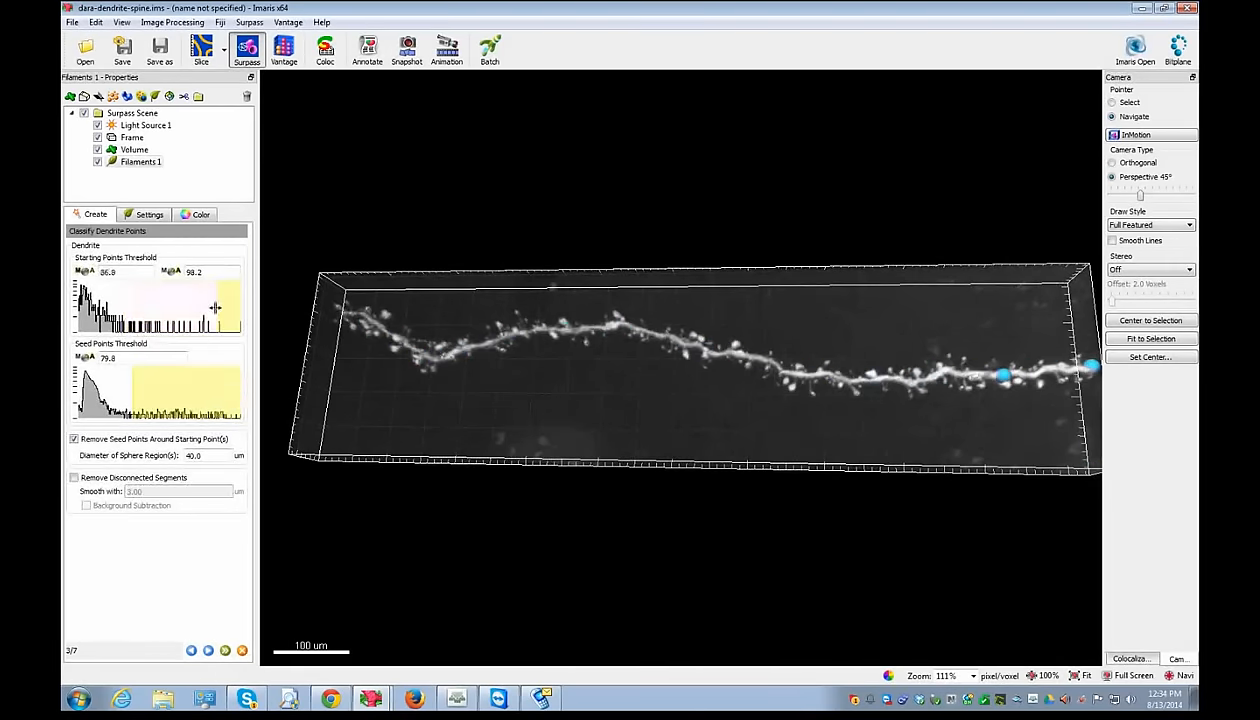
pyautogui.moveTo(214, 307); pyautogui.dragTo(169, 307)
pyautogui.doubleClick(192, 272)
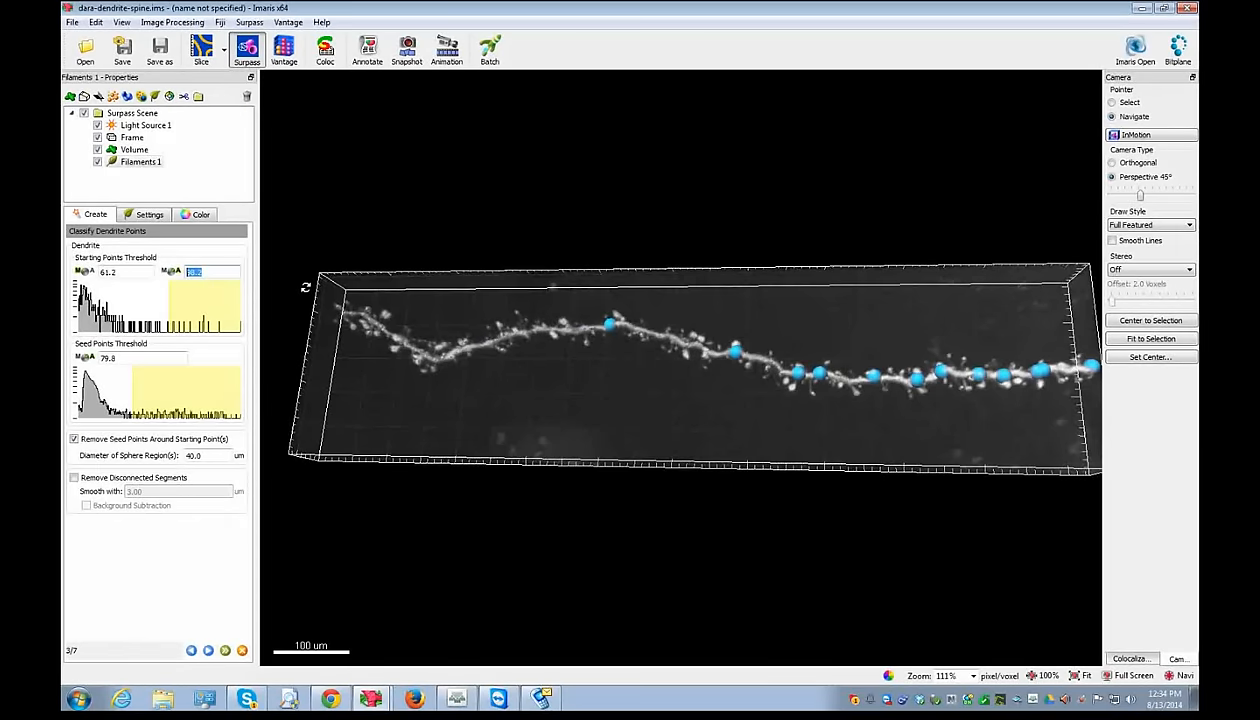
pyautogui.write('500')
pyautogui.doubleClick(110, 272)
pyautogui.write('500')
pyautogui.press('Return')
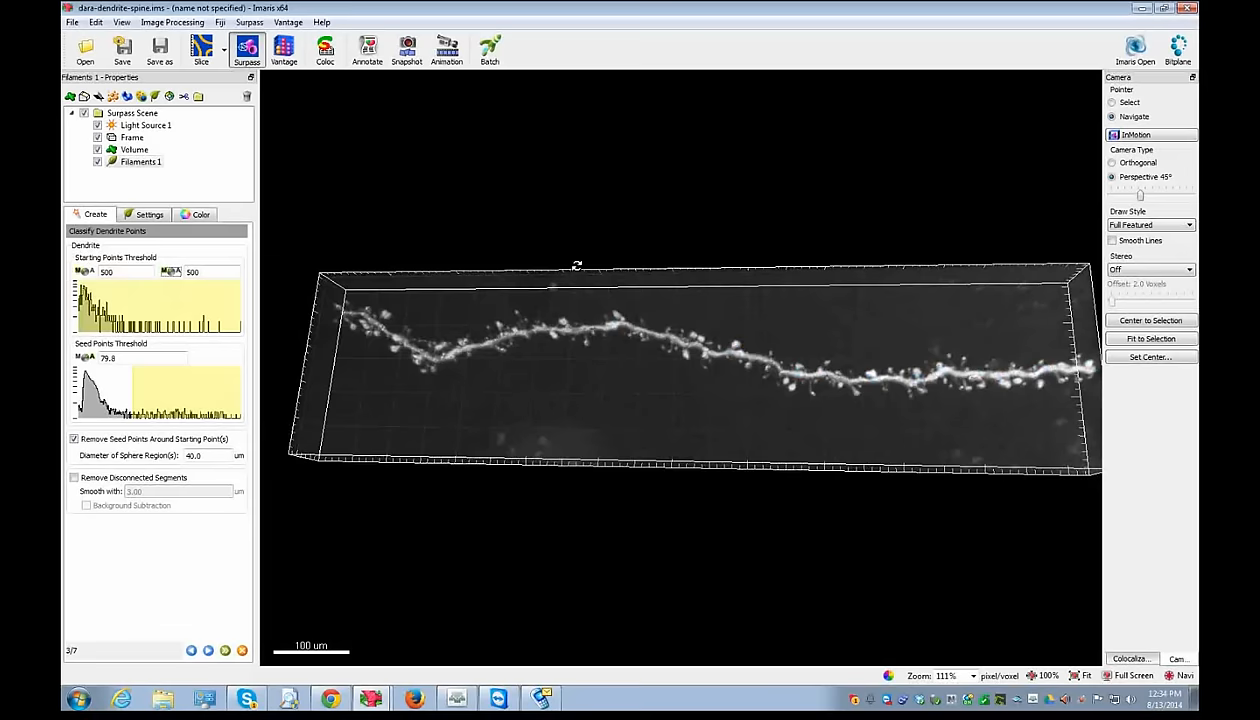
# - Add a single starting point at the dendrite's right end, then reframe the view
pyautogui.scroll(5, 826, 370)
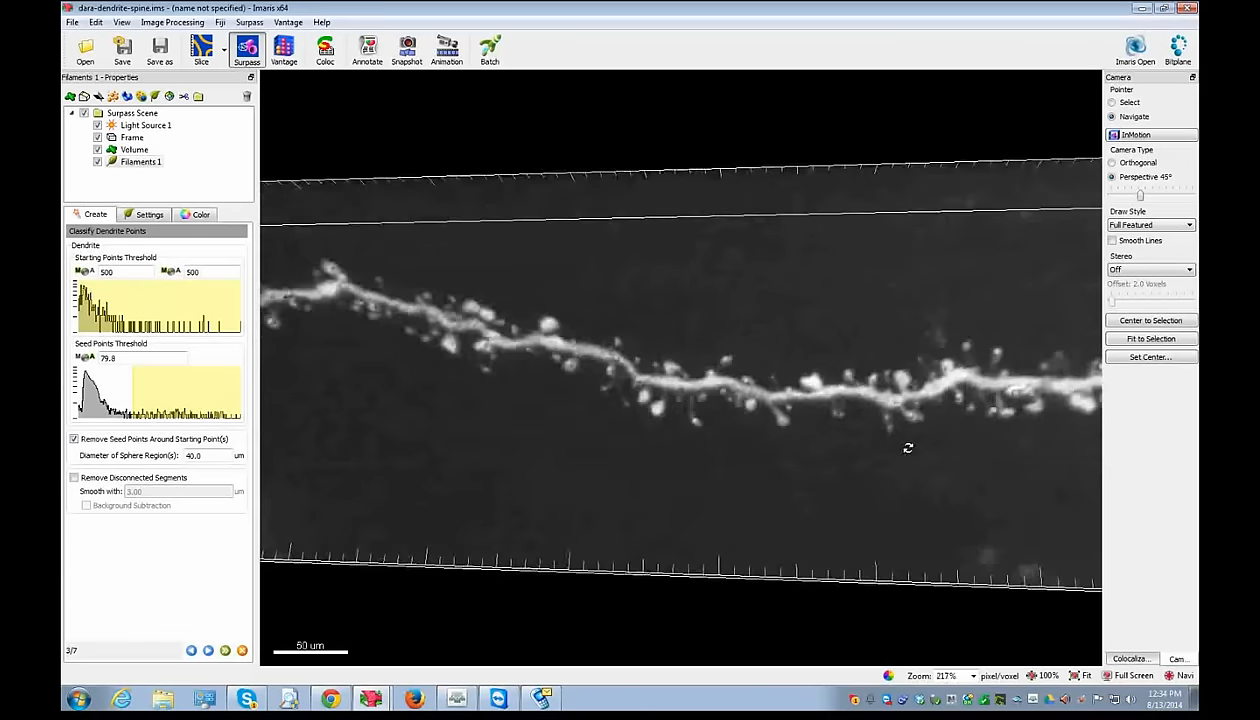
pyautogui.press('Escape')
pyautogui.keyDown('shift'); pyautogui.click(1000, 405); pyautogui.keyUp('shift')
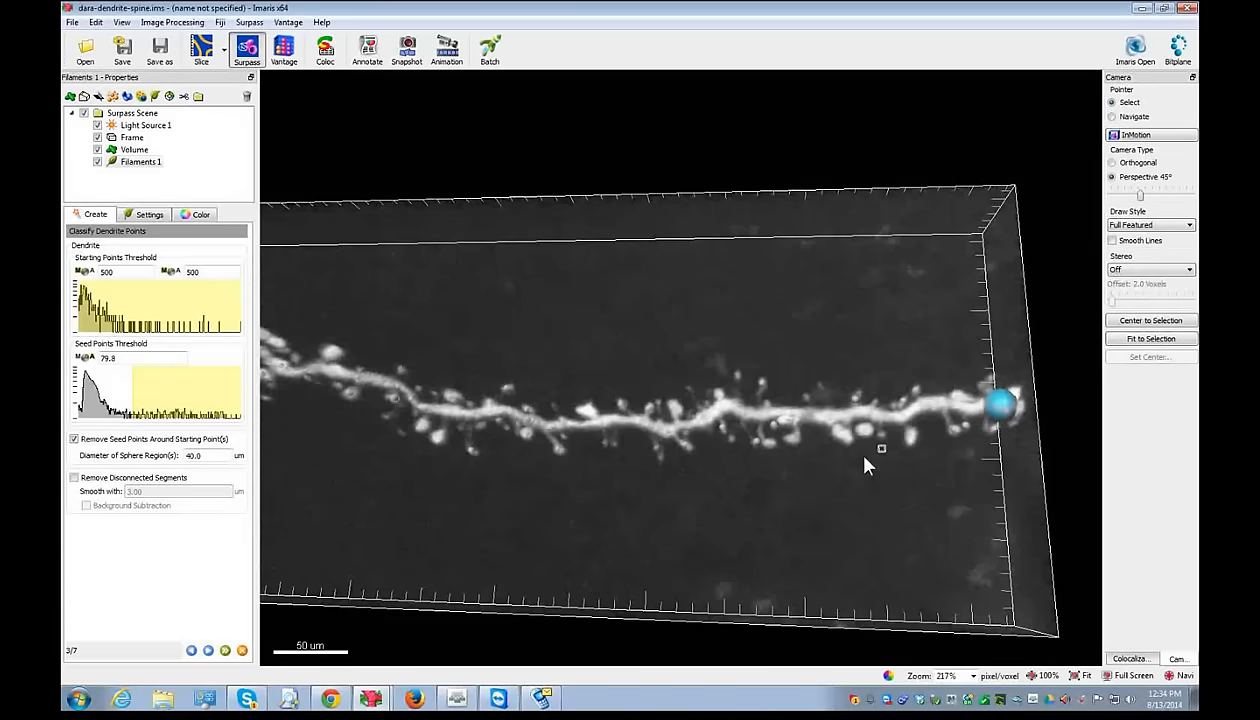
pyautogui.press('Escape')
pyautogui.moveTo(360, 433); pyautogui.dragTo(529, 397, button='right')
pyautogui.moveTo(529, 397); pyautogui.dragTo(552, 409)
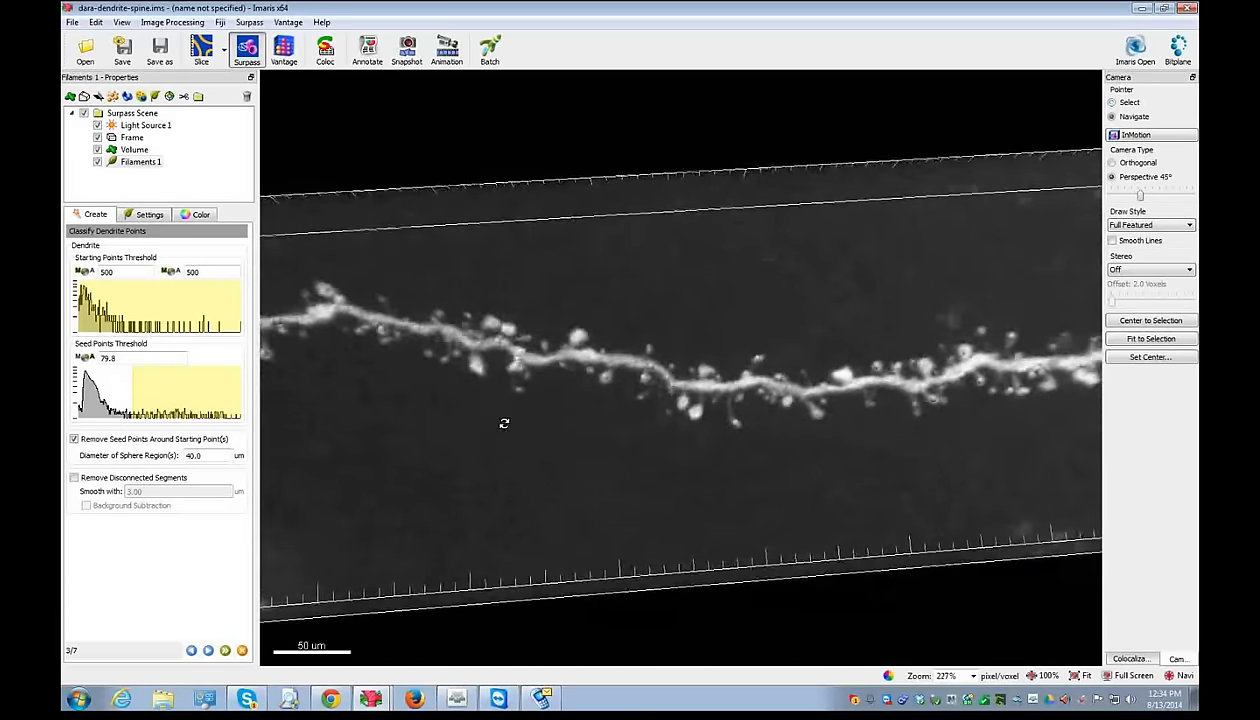
pyautogui.scroll(1, 503, 425)
pyautogui.click(136, 151)
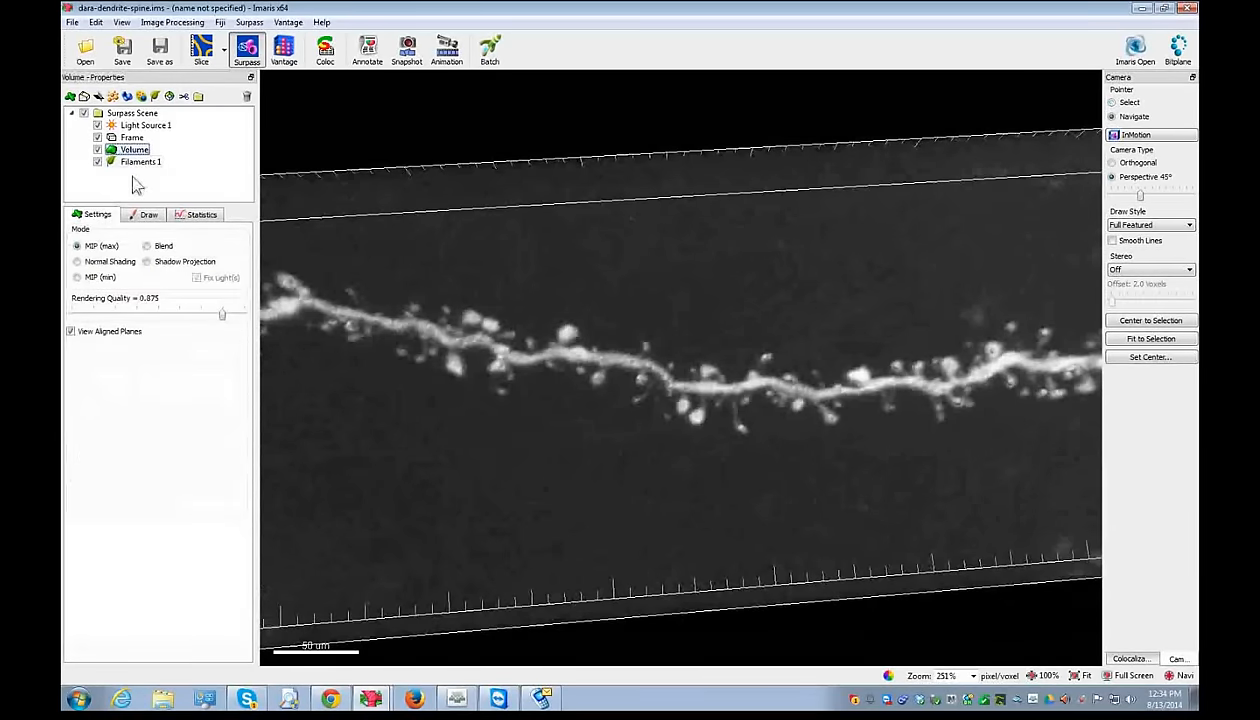
# - Keep Channel 1 green, render the volume in Blend mode and make it nearly transparent
pyautogui.click(140, 162)
pyautogui.hotkey('ctrl', 'd')
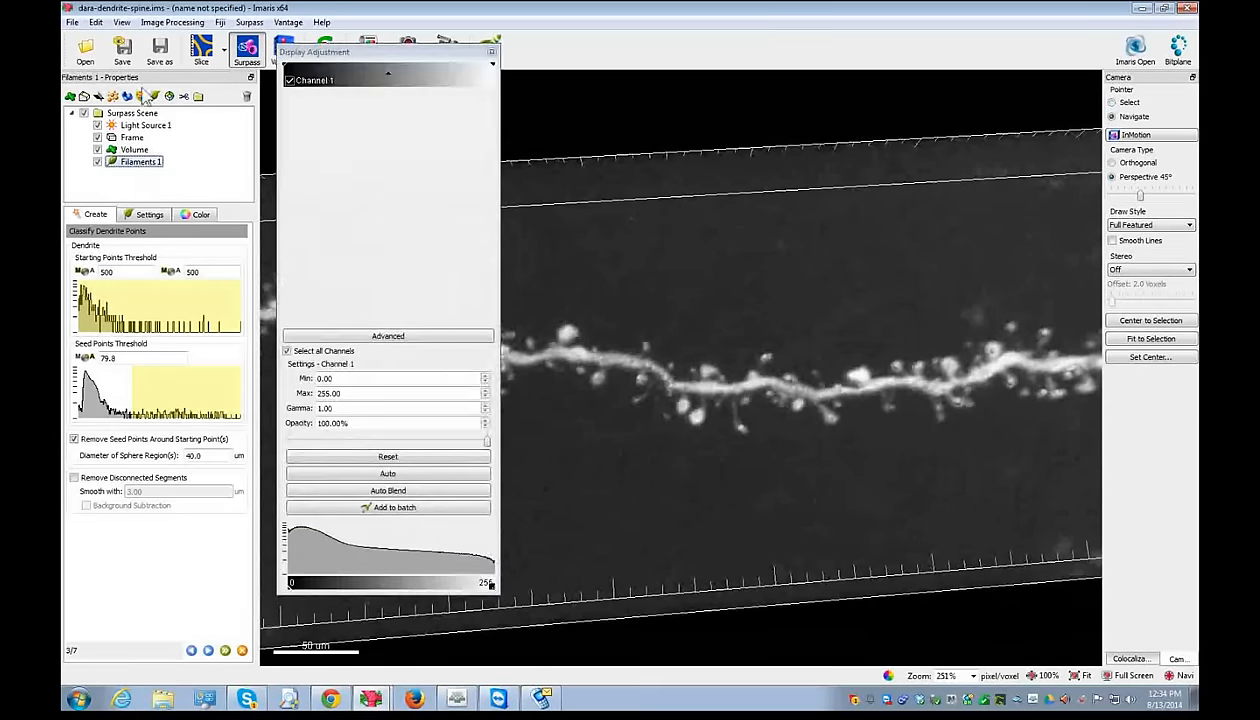
pyautogui.click(307, 86)
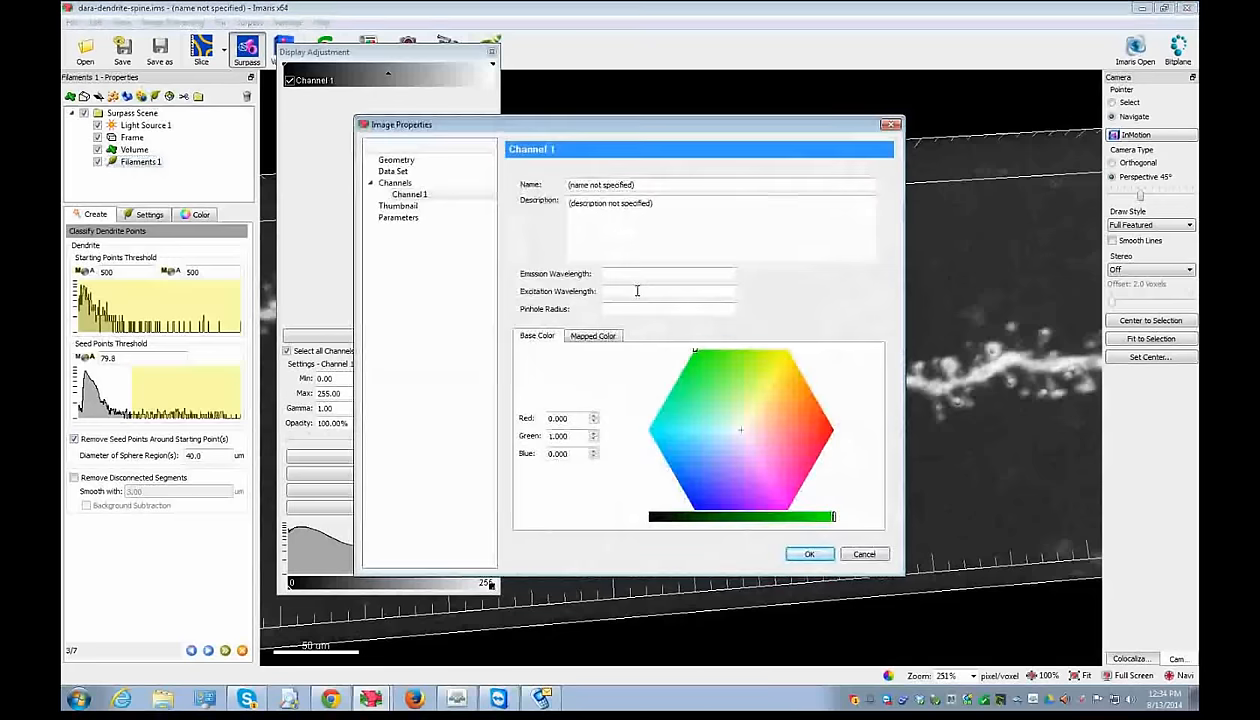
pyautogui.click(811, 555)
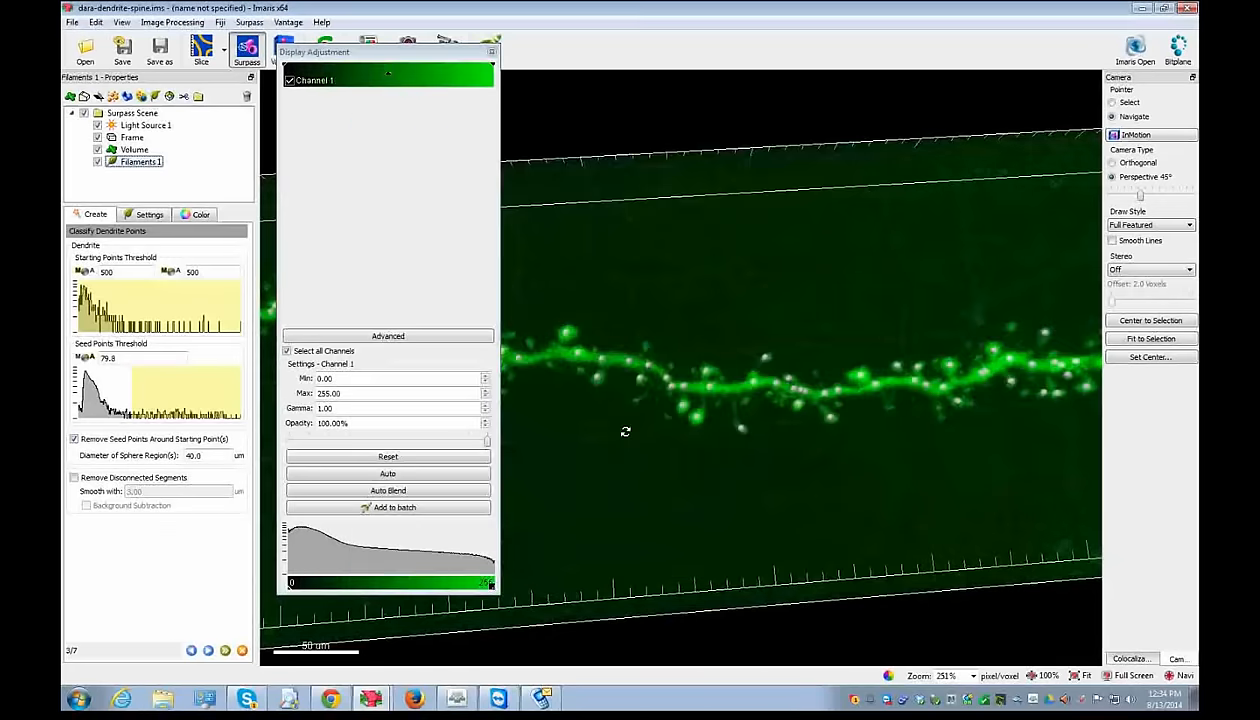
pyautogui.click(134, 149)
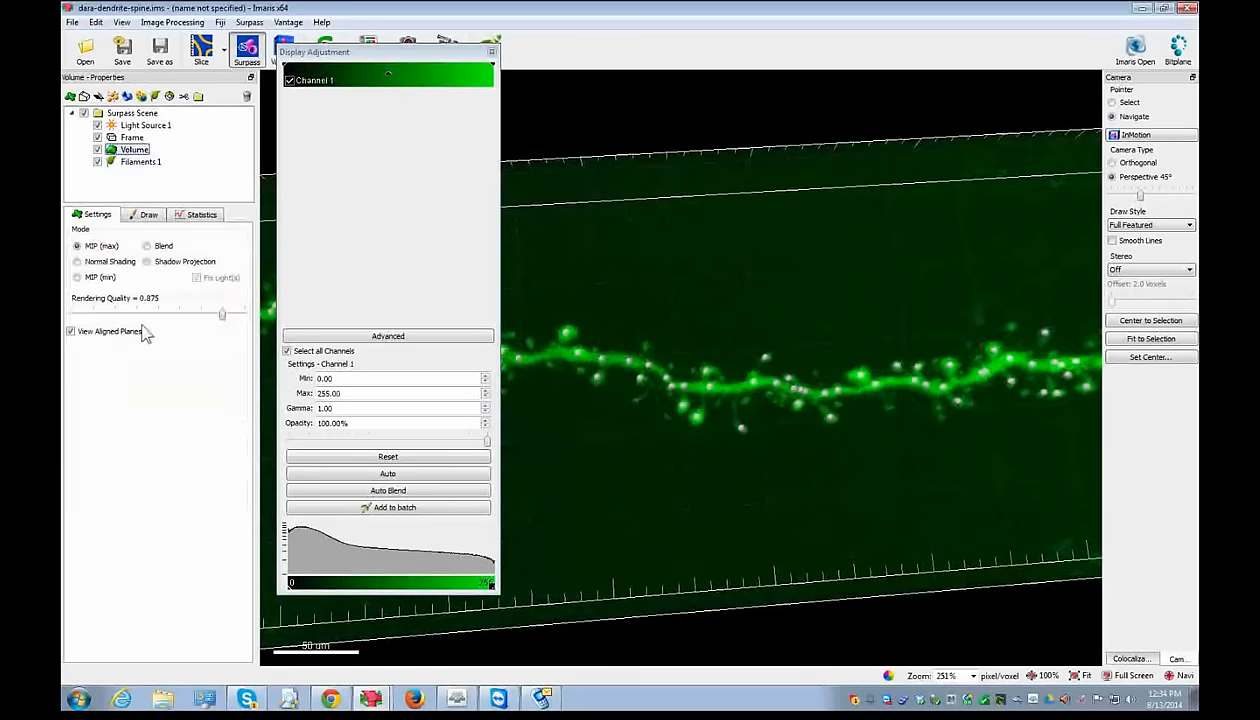
pyautogui.click(147, 246)
pyautogui.moveTo(461, 86); pyautogui.dragTo(411, 62)
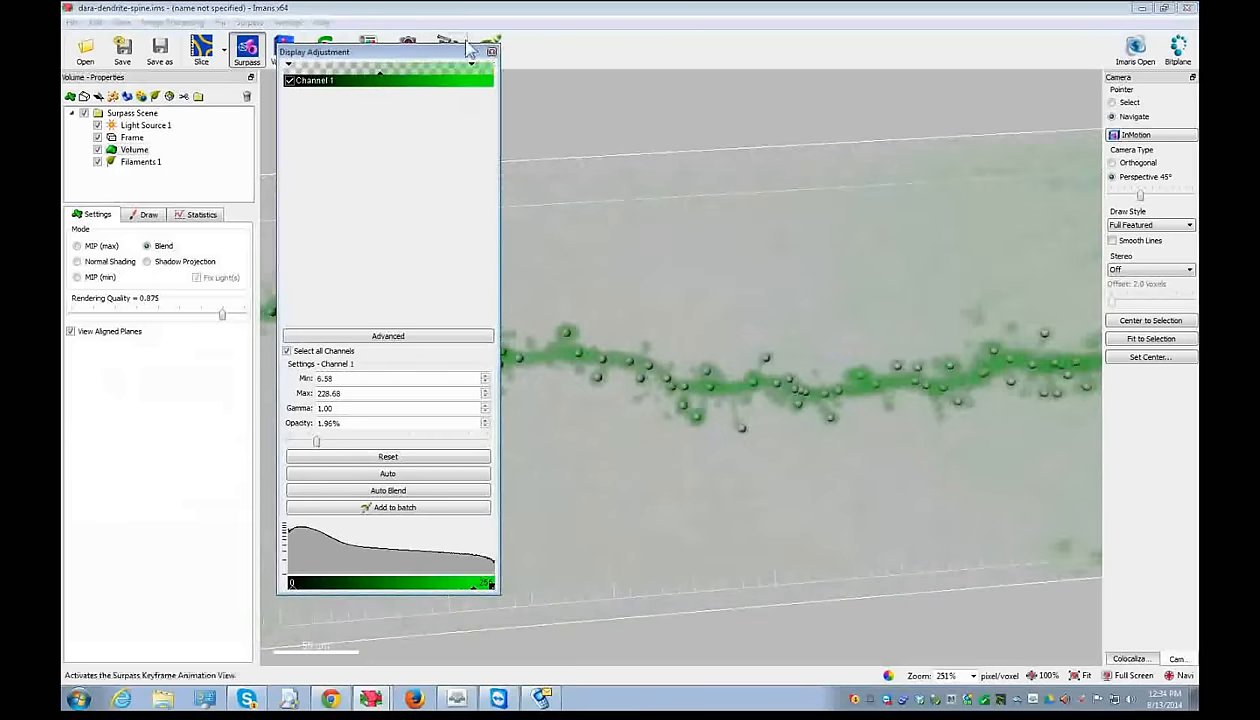
pyautogui.click(491, 51)
# - Recheck Channel 1's colour, then toggle the volume to MIP (max) and back to Blend
pyautogui.scroll(-5, 504, 309)
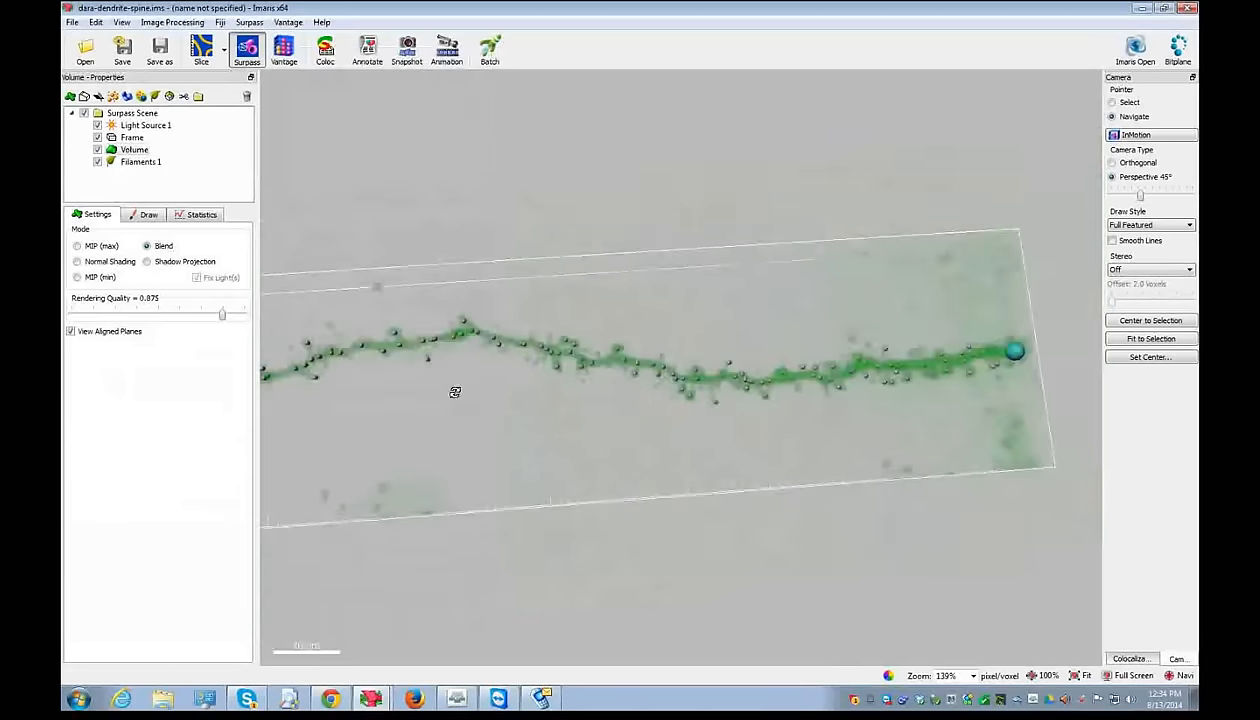
pyautogui.moveTo(456, 391); pyautogui.dragTo(552, 405, button='right')
pyautogui.moveTo(380, 456); pyautogui.dragTo(558, 476, button='right')
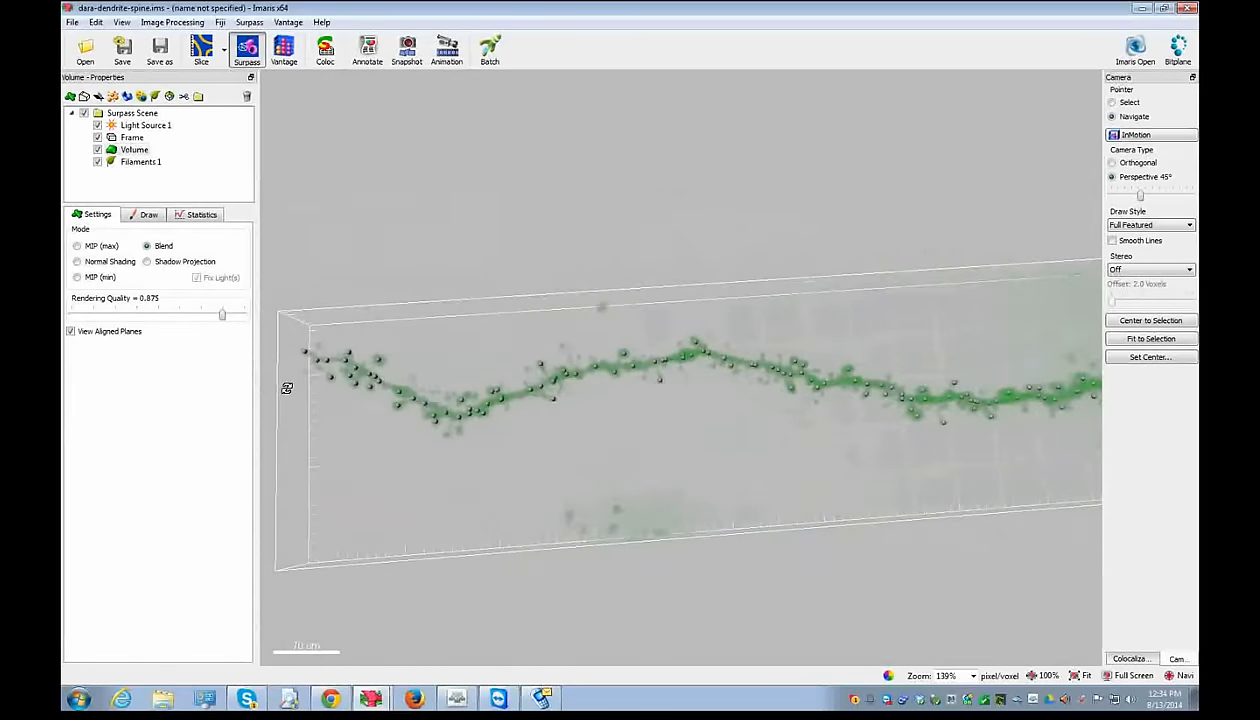
pyautogui.click(140, 161)
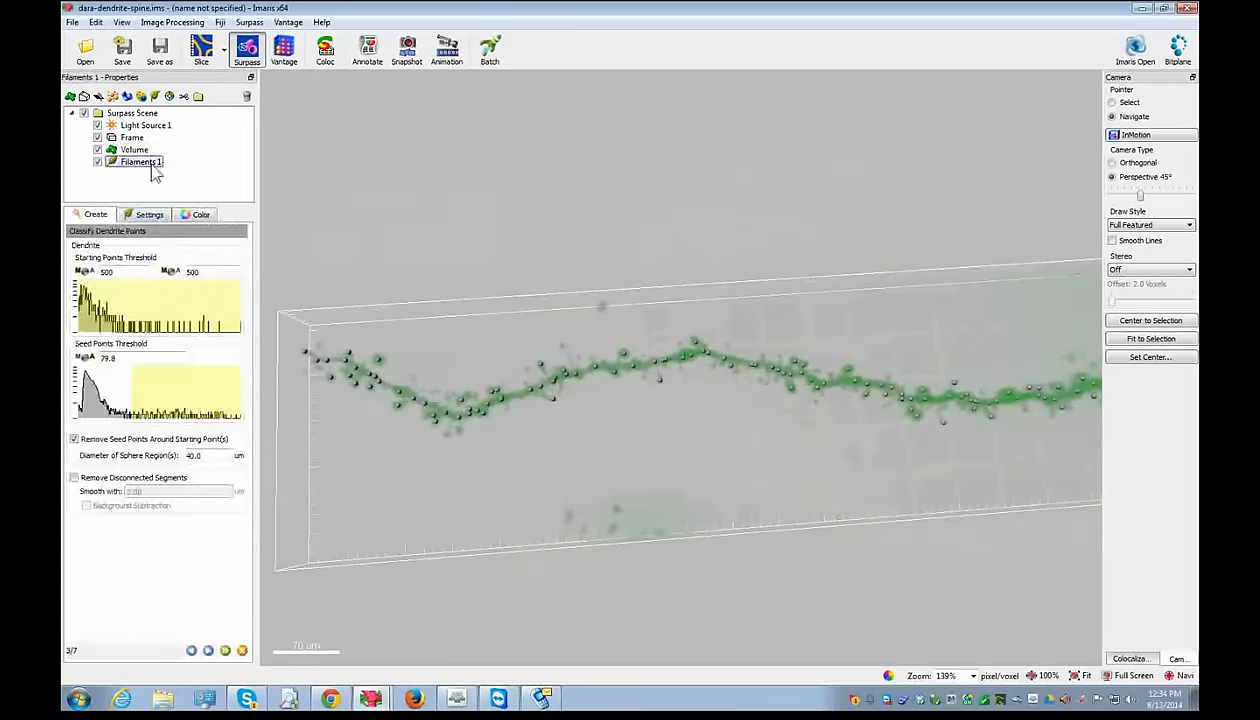
pyautogui.click(125, 150)
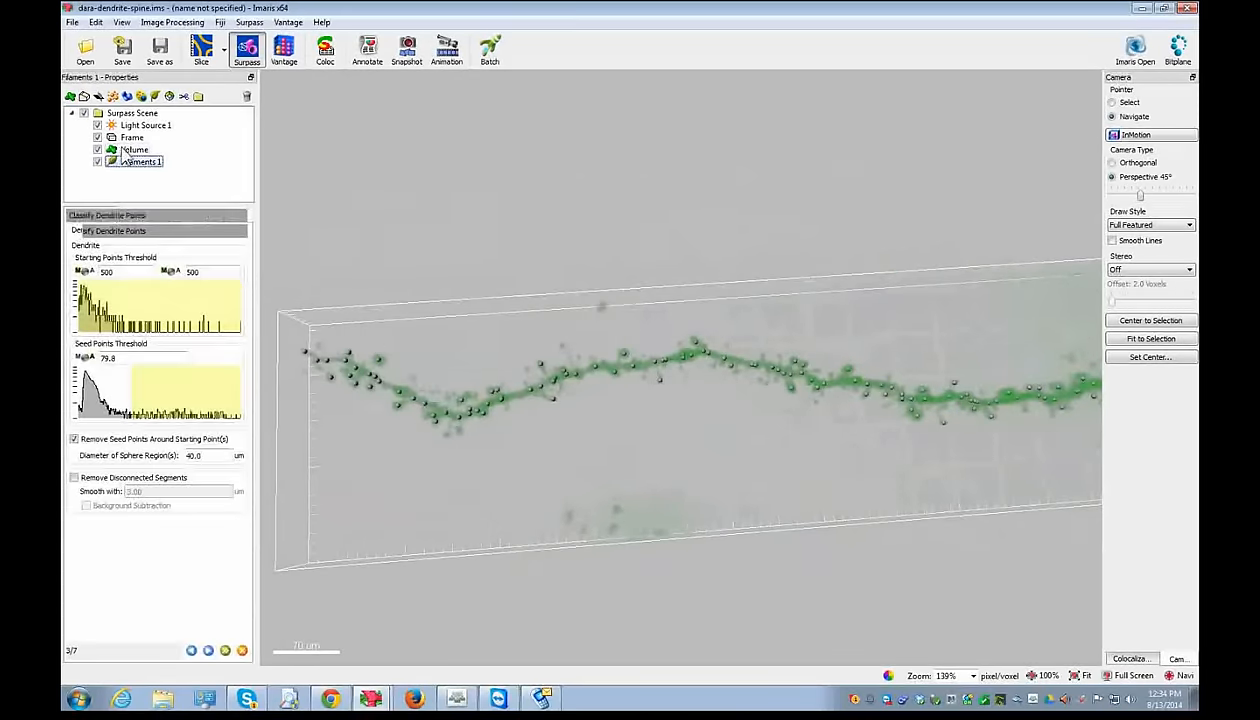
pyautogui.hotkey('ctrl', 'd')
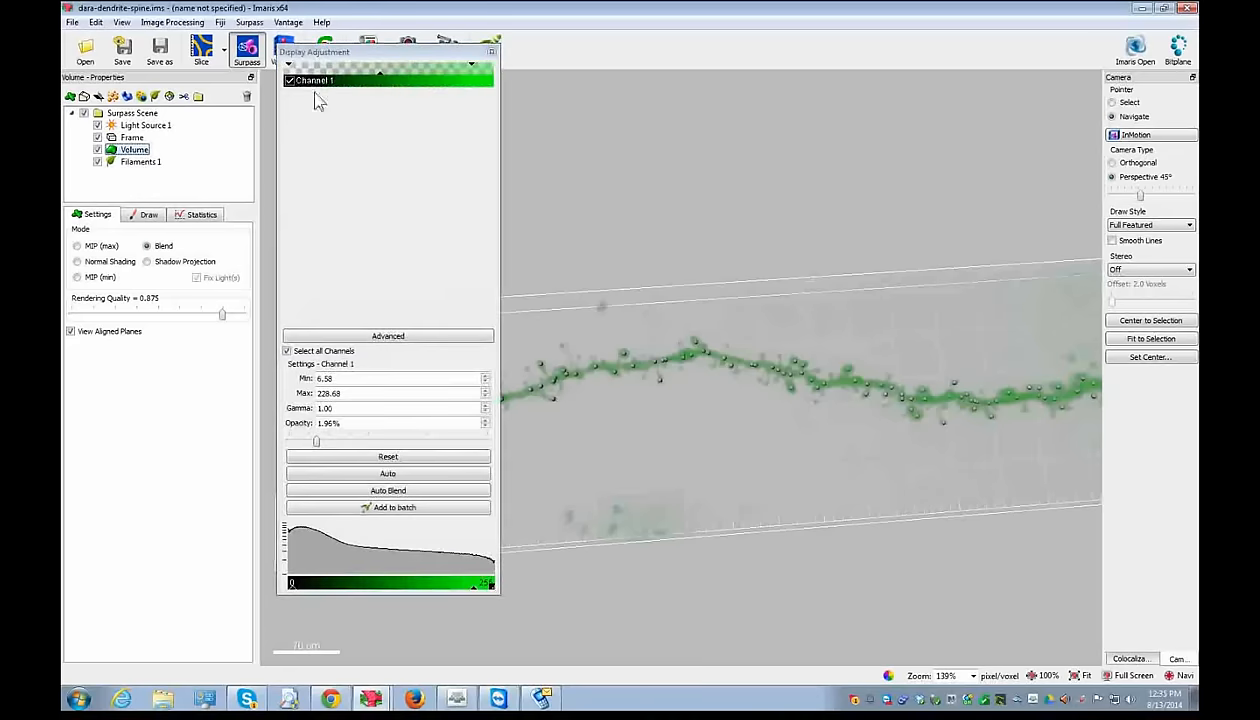
pyautogui.doubleClick(311, 81)
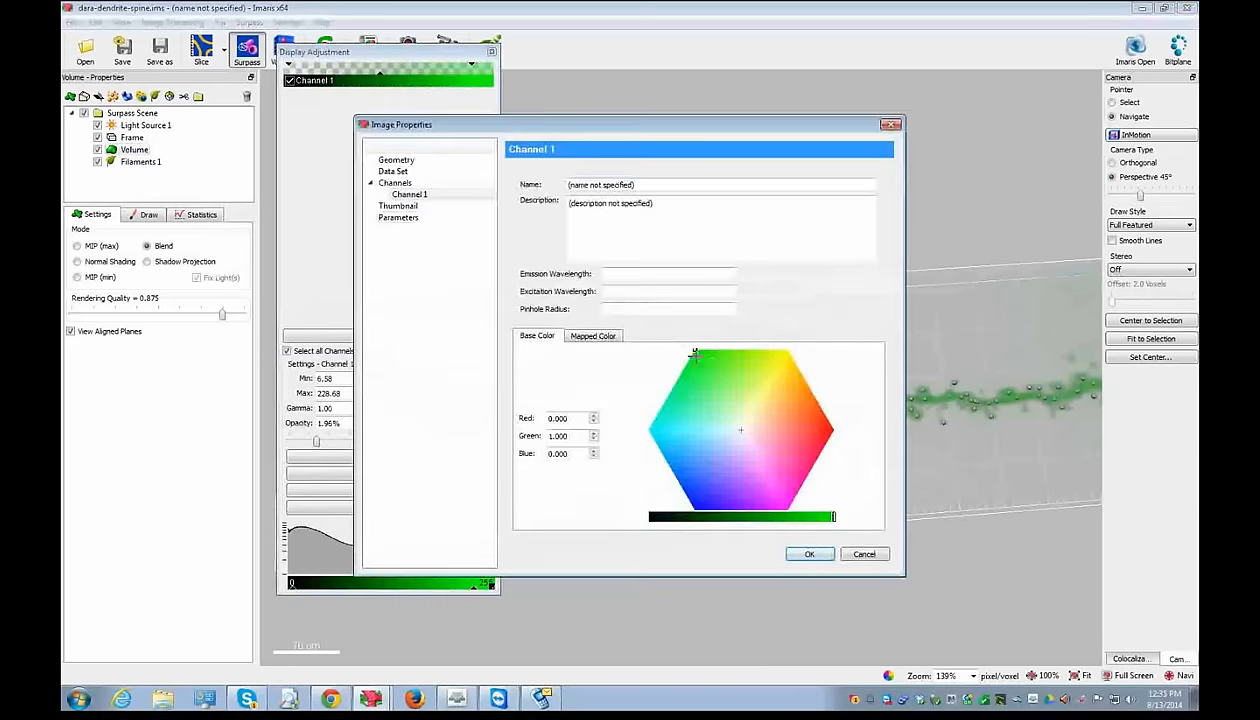
pyautogui.click(810, 554)
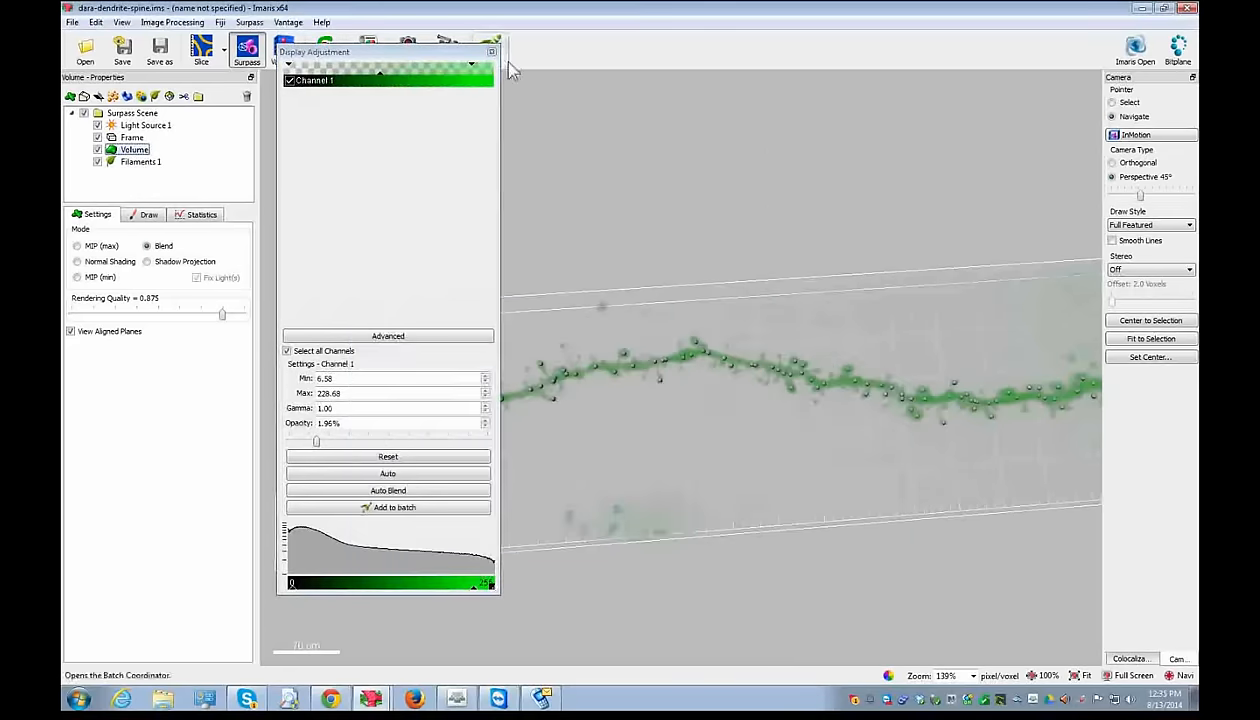
pyautogui.click(492, 52)
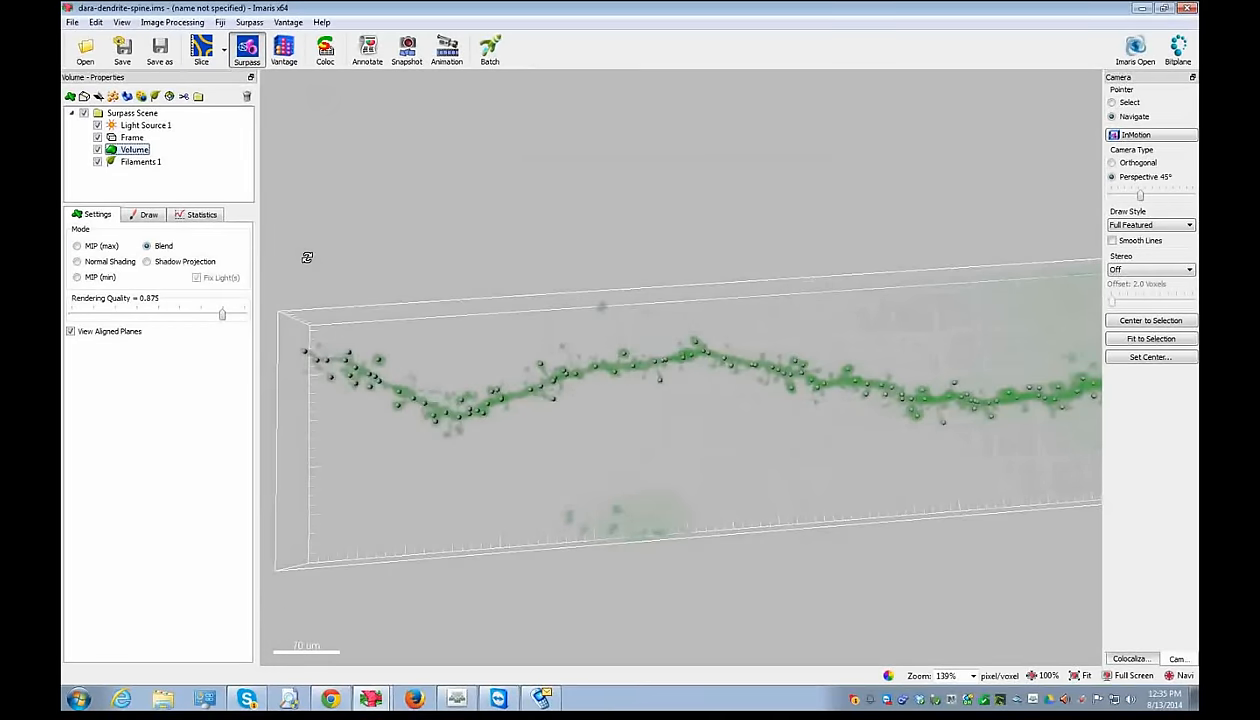
pyautogui.click(78, 246)
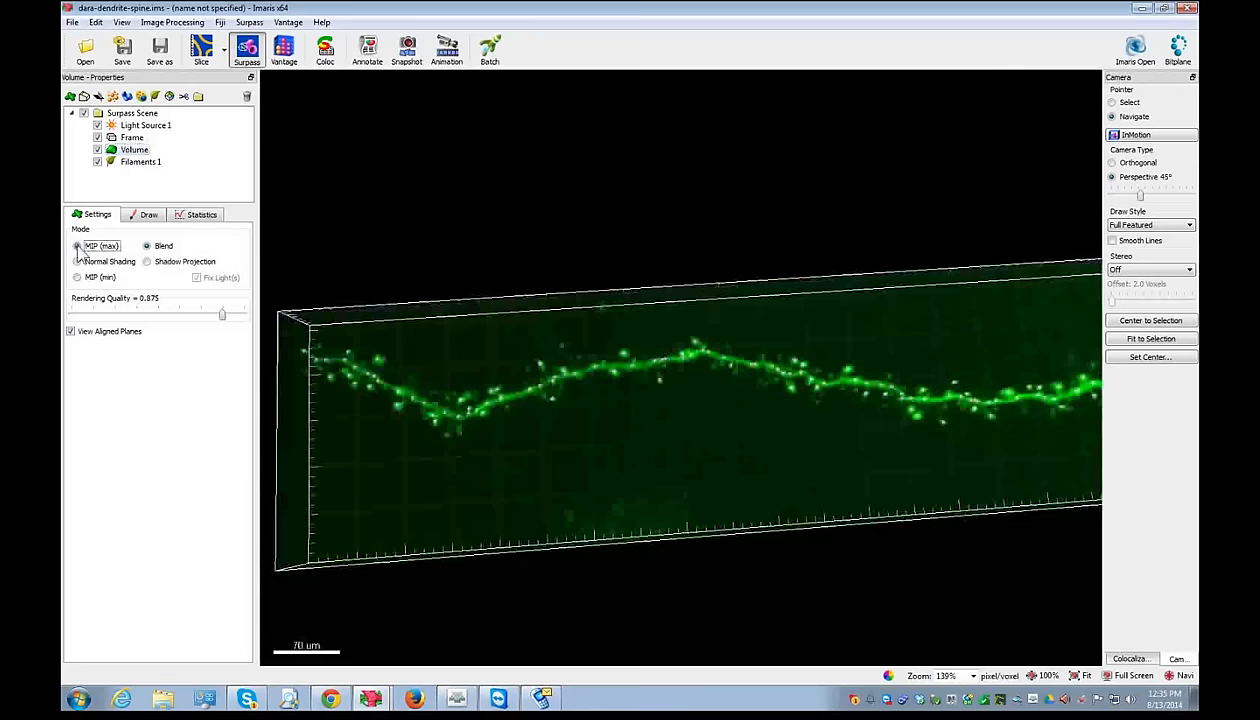
pyautogui.click(159, 247)
pyautogui.moveTo(509, 437); pyautogui.dragTo(754, 529)
# - Drag the Filaments 1 seed points threshold up to 209 and zoom toward the dendrite's left end
pyautogui.click(140, 161)
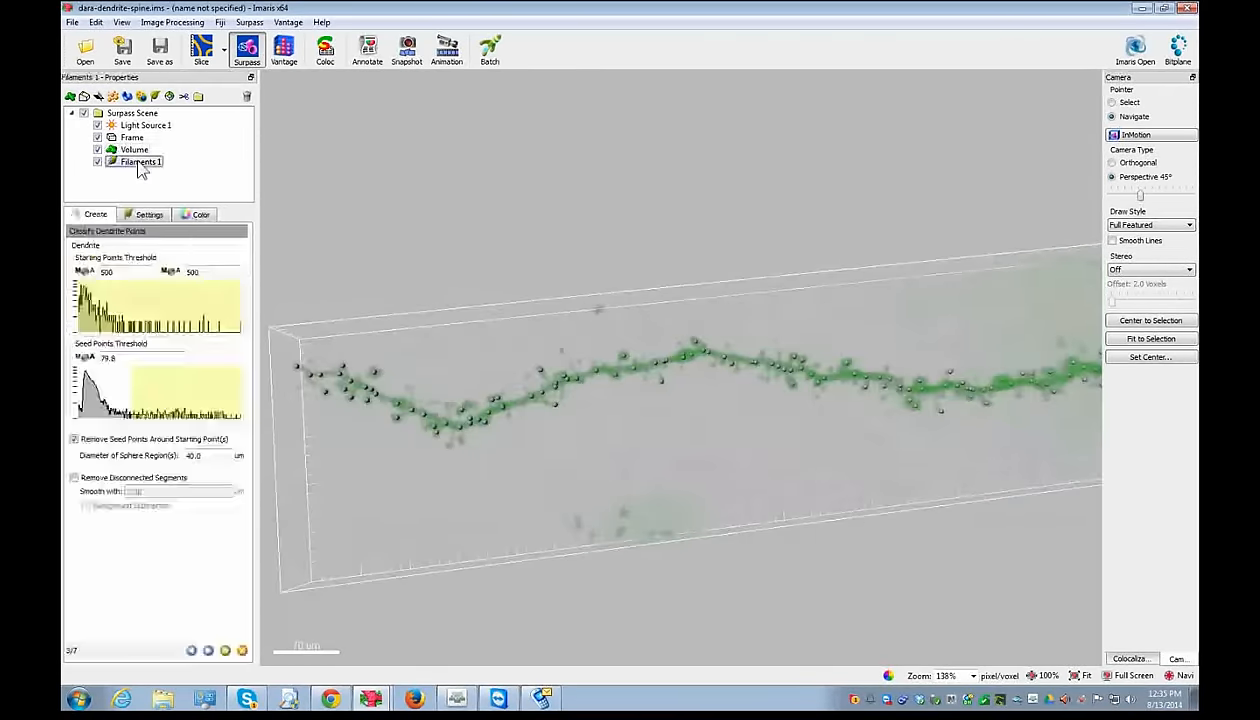
pyautogui.moveTo(129, 400); pyautogui.dragTo(216, 399)
pyautogui.moveTo(667, 408); pyautogui.dragTo(996, 369)
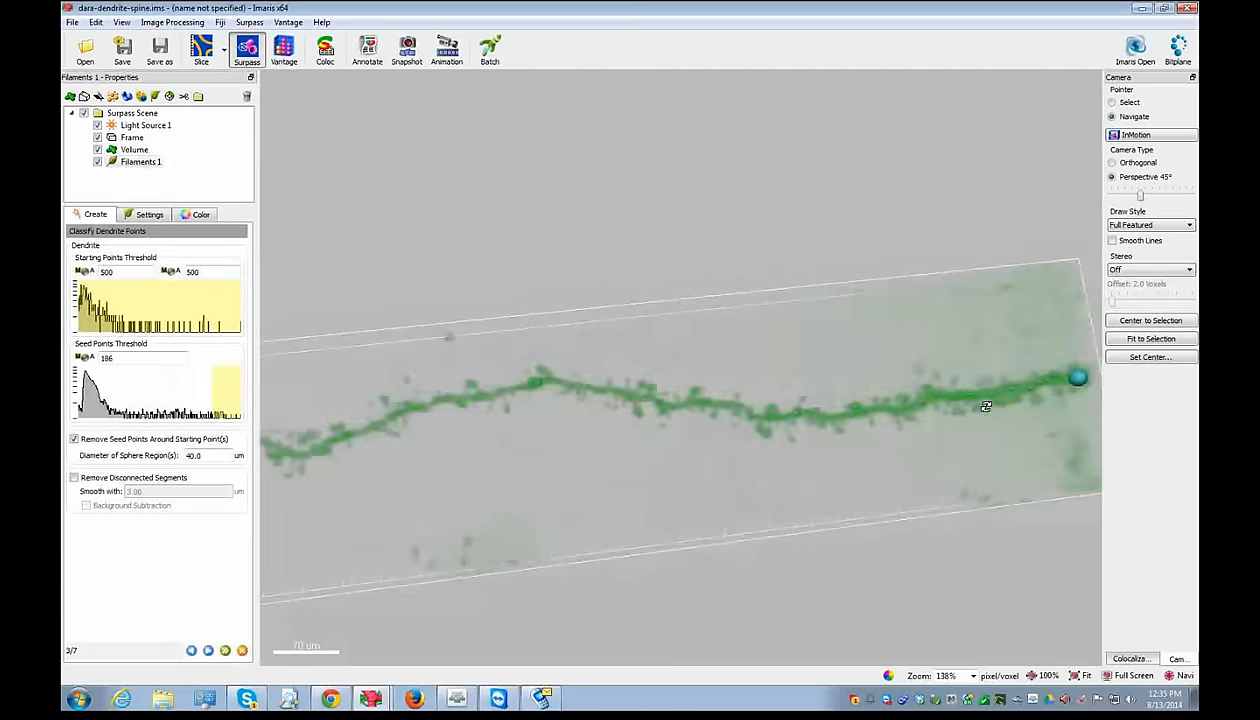
pyautogui.moveTo(208, 394); pyautogui.dragTo(231, 393)
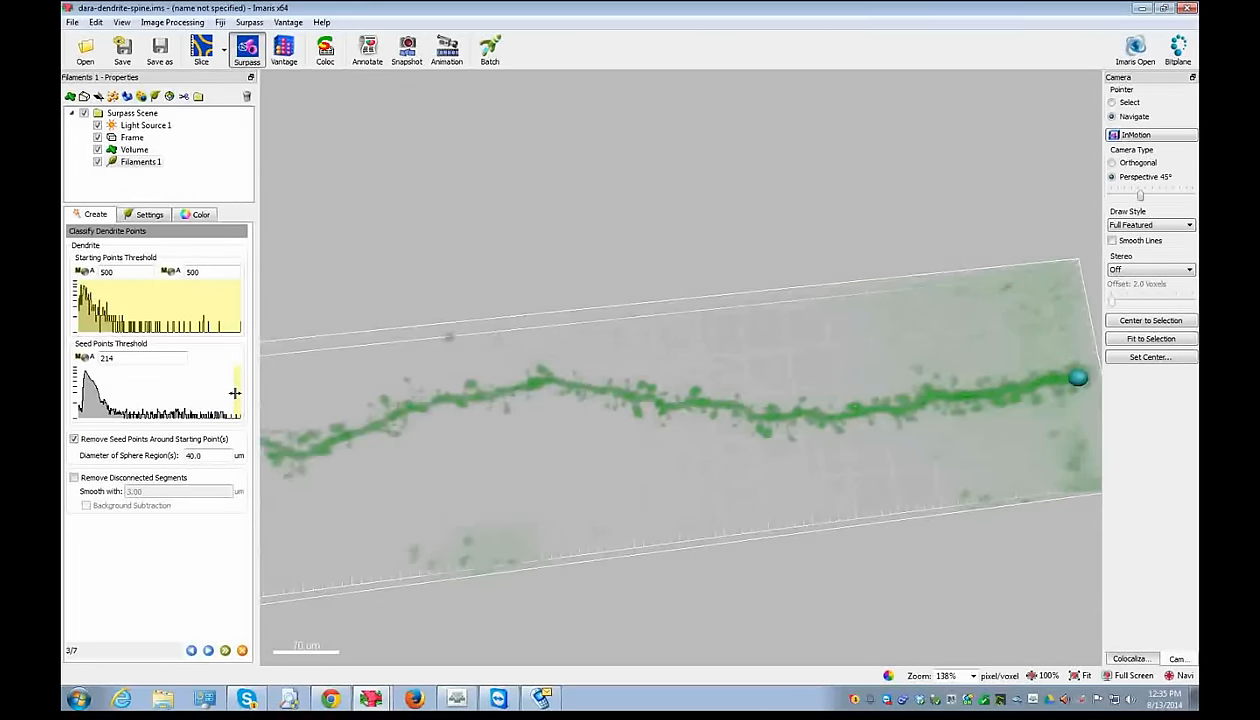
pyautogui.moveTo(233, 389); pyautogui.dragTo(231, 389)
pyautogui.moveTo(418, 452); pyautogui.dragTo(640, 422, button='right')
pyautogui.scroll(5, 417, 394)
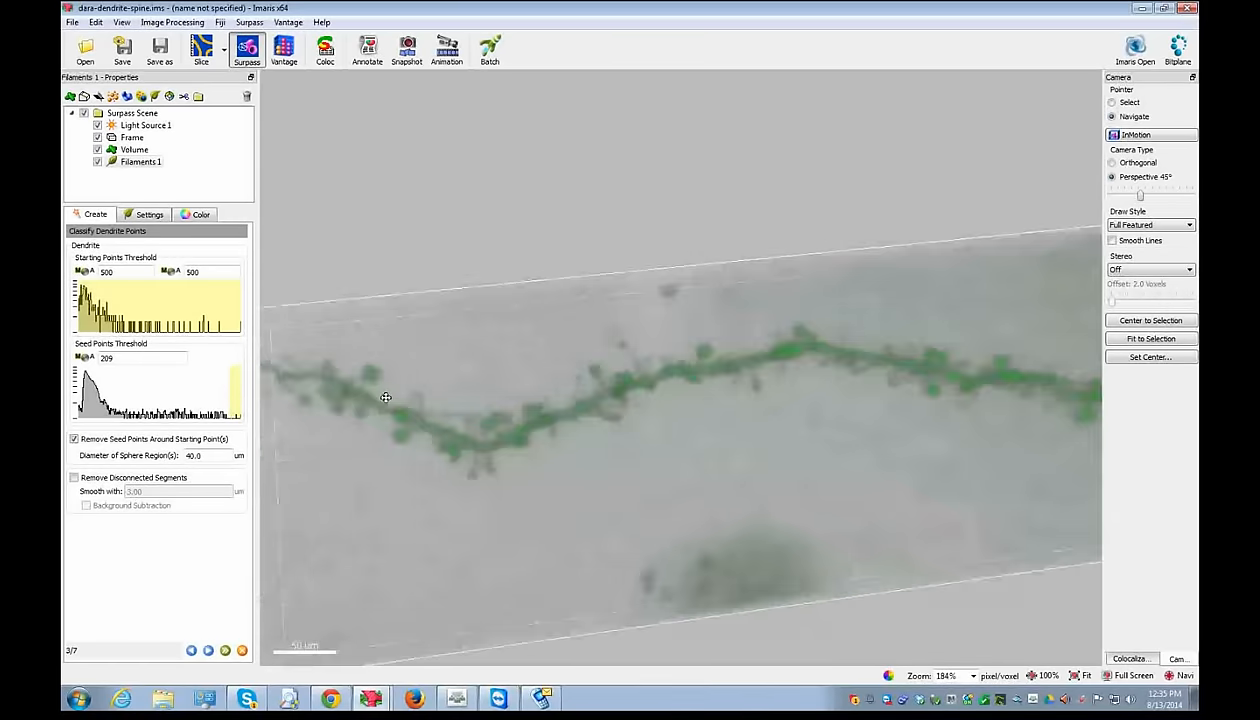
pyautogui.moveTo(388, 392); pyautogui.dragTo(650, 495, button='right')
pyautogui.press('Escape')
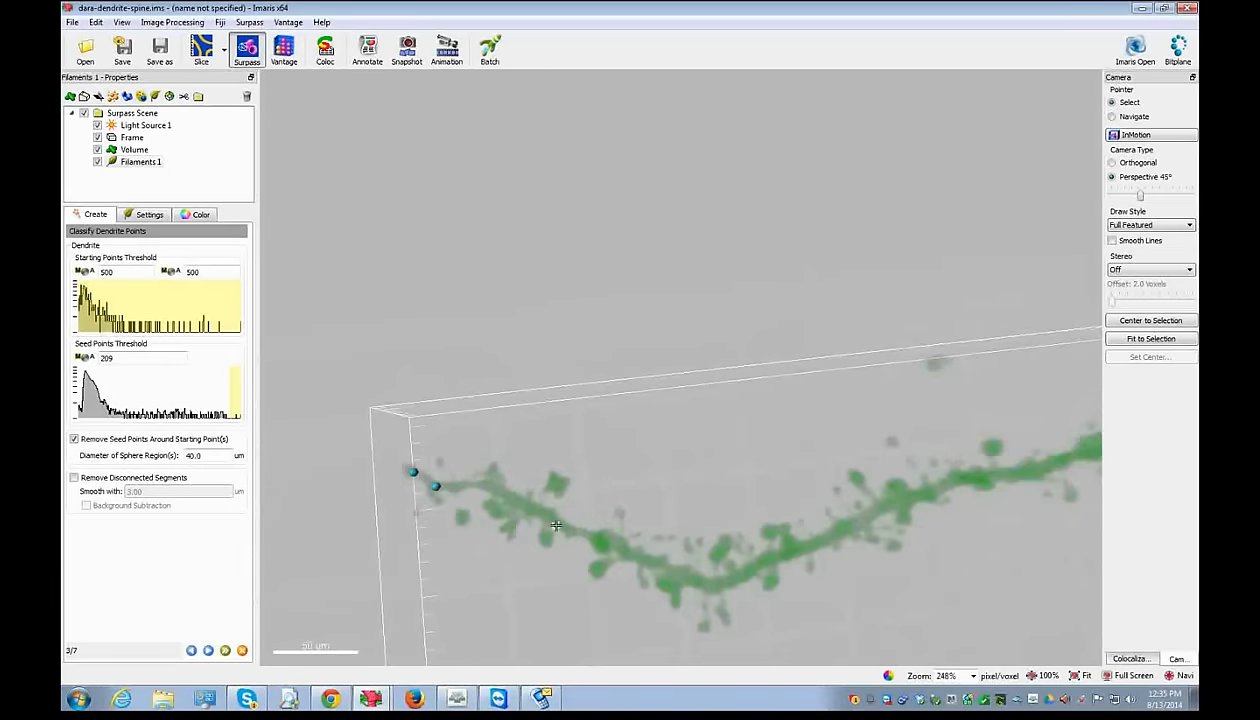
# - Rotate and zoom around the dendrite to inspect where its seed points sit
pyautogui.press('Escape')
pyautogui.moveTo(915, 534); pyautogui.dragTo(793, 515)
pyautogui.press('Escape')
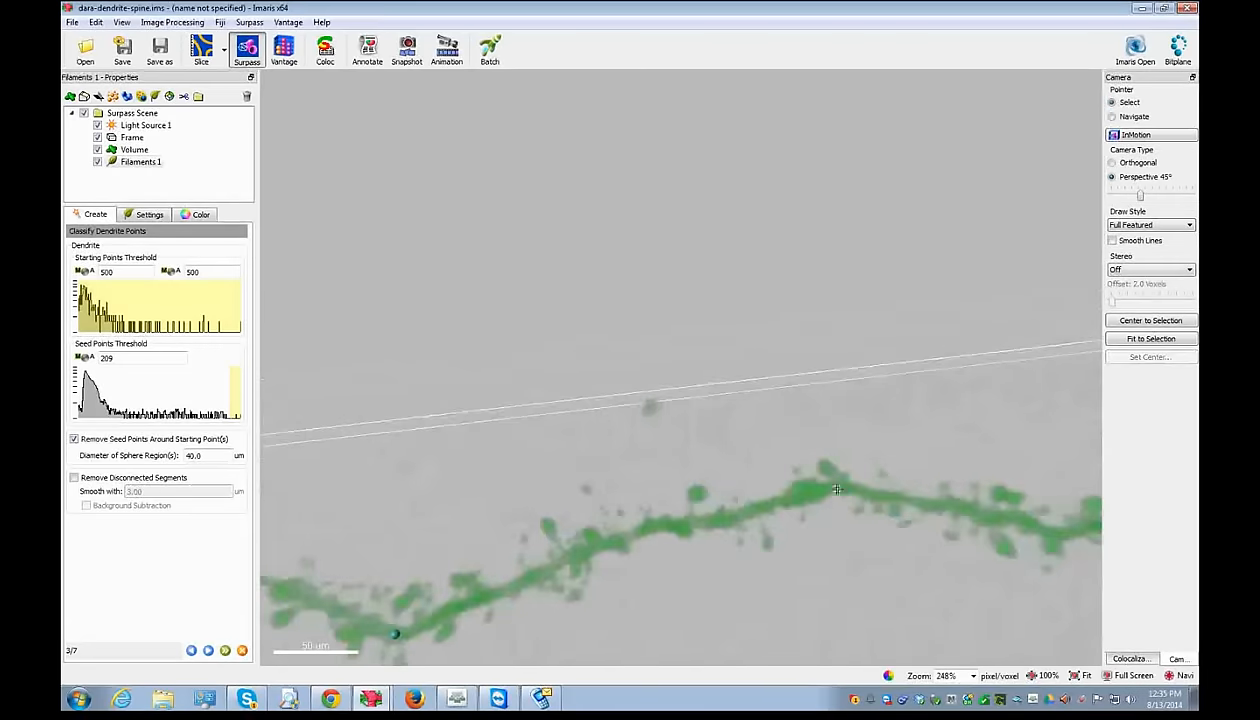
pyautogui.press('Escape')
pyautogui.moveTo(790, 562); pyautogui.dragTo(818, 515)
pyautogui.press('Escape')
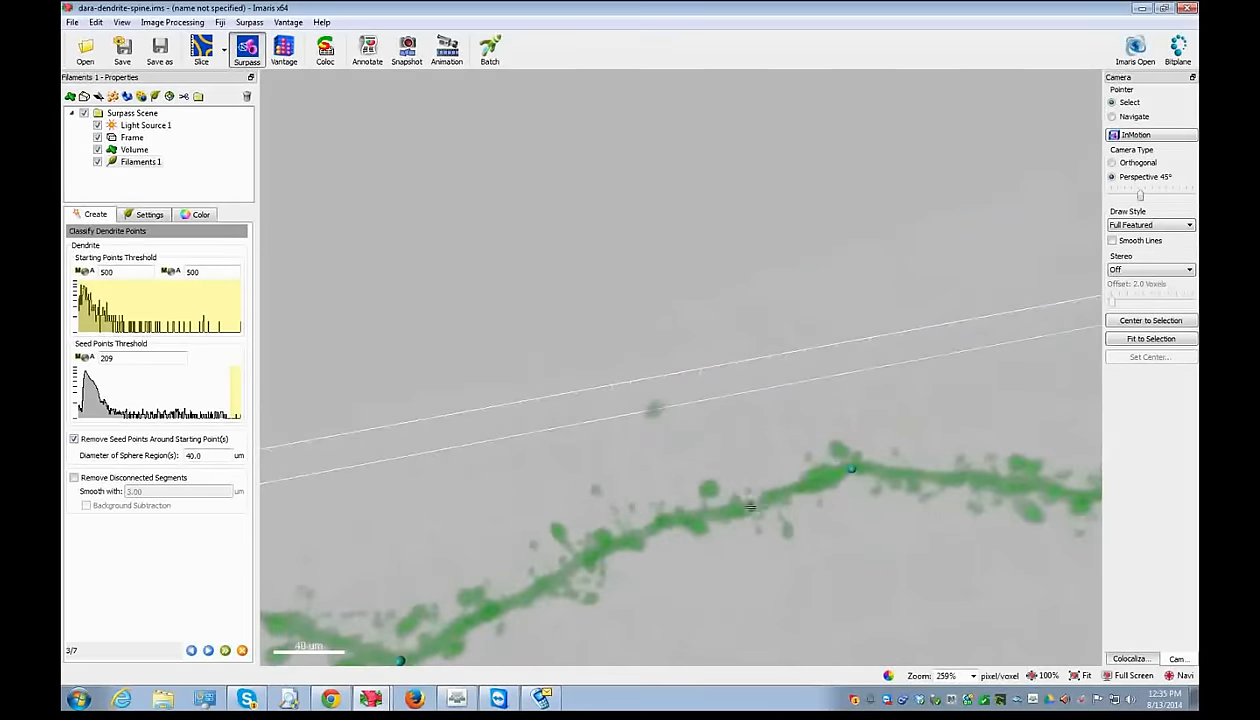
pyautogui.press('Escape')
pyautogui.moveTo(724, 513); pyautogui.dragTo(665, 575)
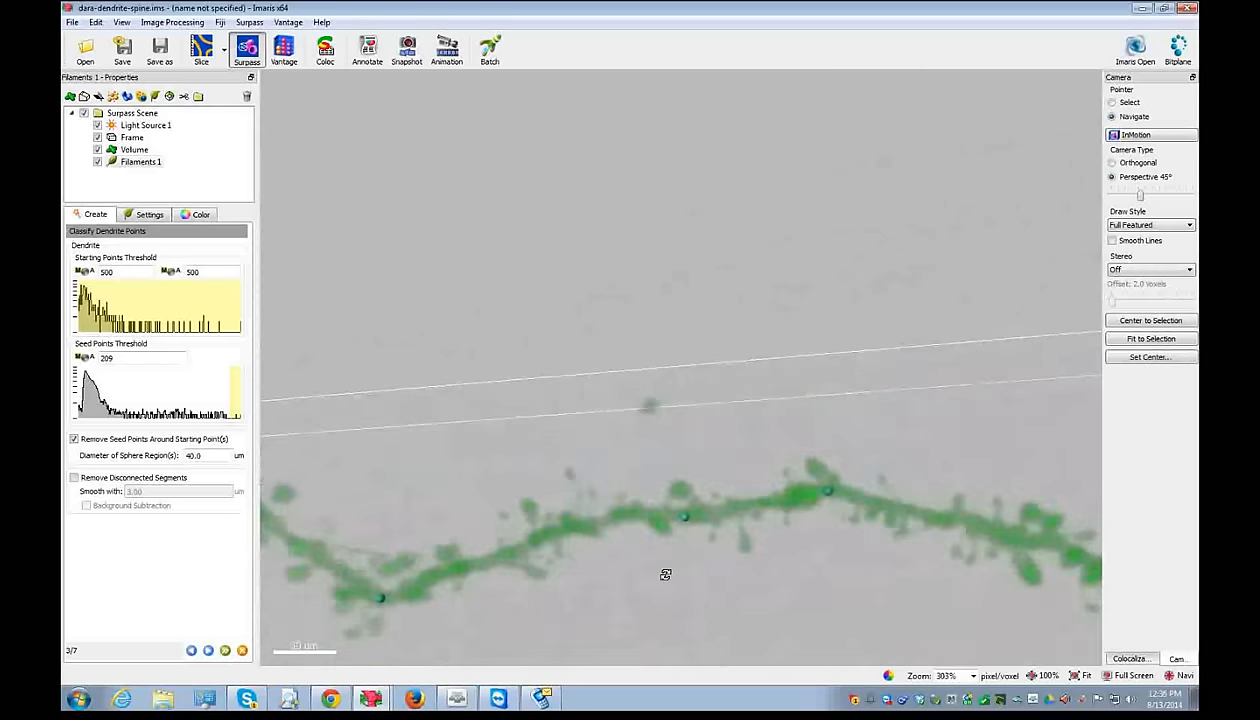
pyautogui.moveTo(776, 638); pyautogui.dragTo(622, 457)
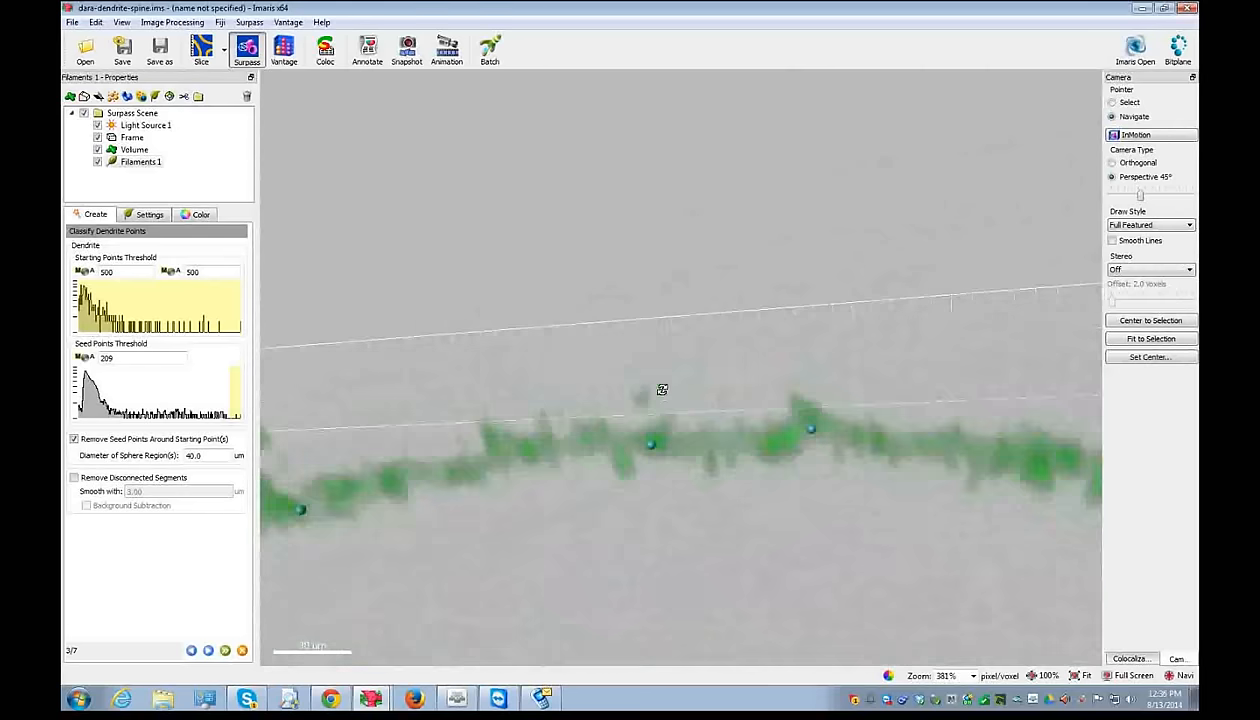
pyautogui.press('Escape')
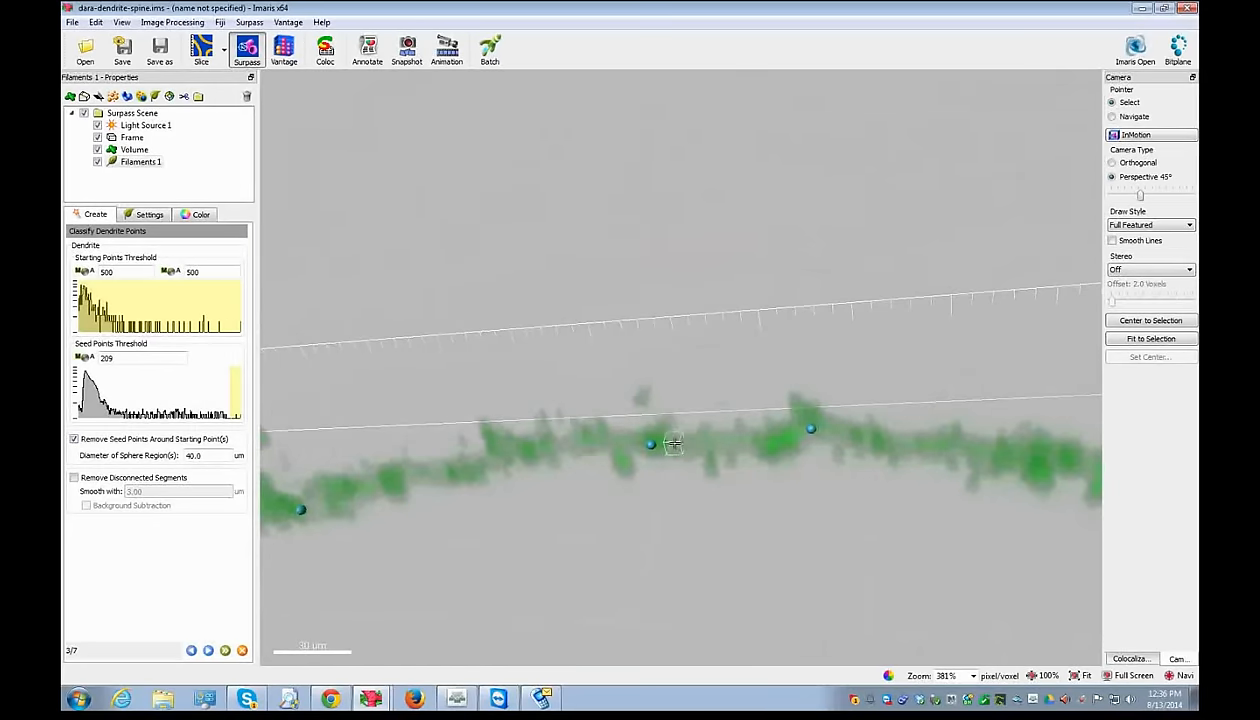
pyautogui.press('Escape')
pyautogui.moveTo(678, 443); pyautogui.dragTo(706, 512)
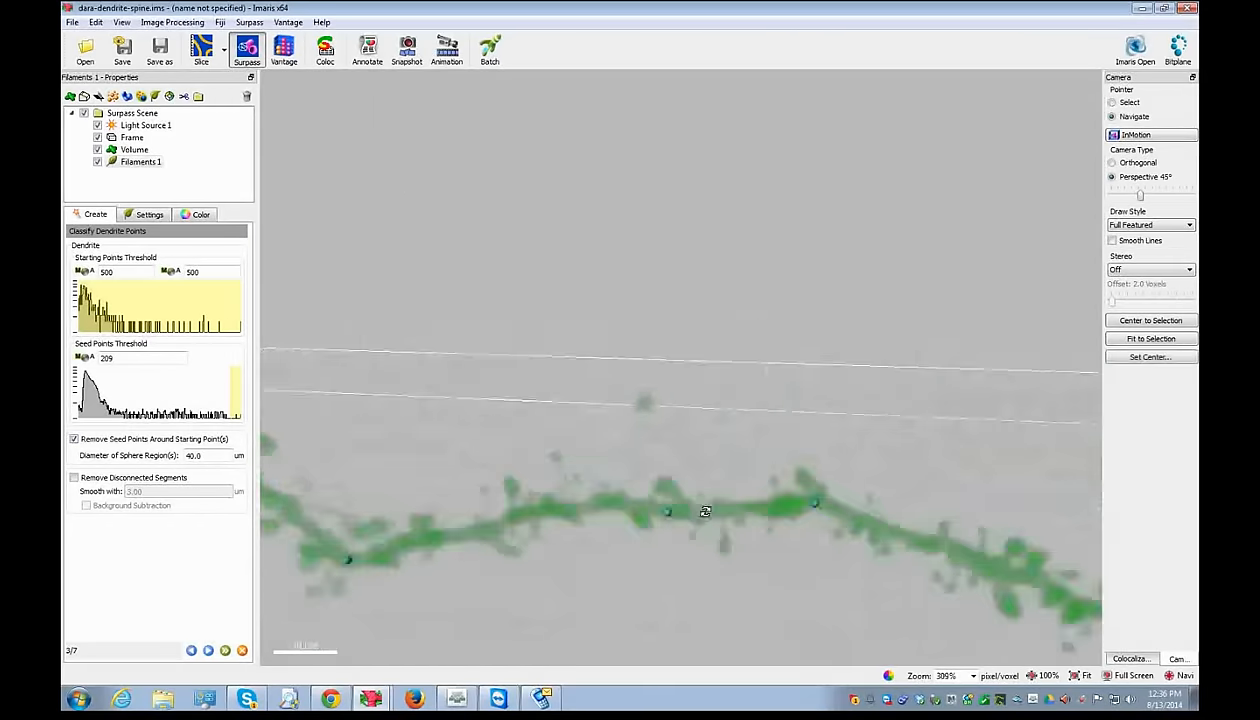
pyautogui.press('Escape')
# - Delete the misplaced seed point and add a new one on the dendrite
pyautogui.click(698, 508)
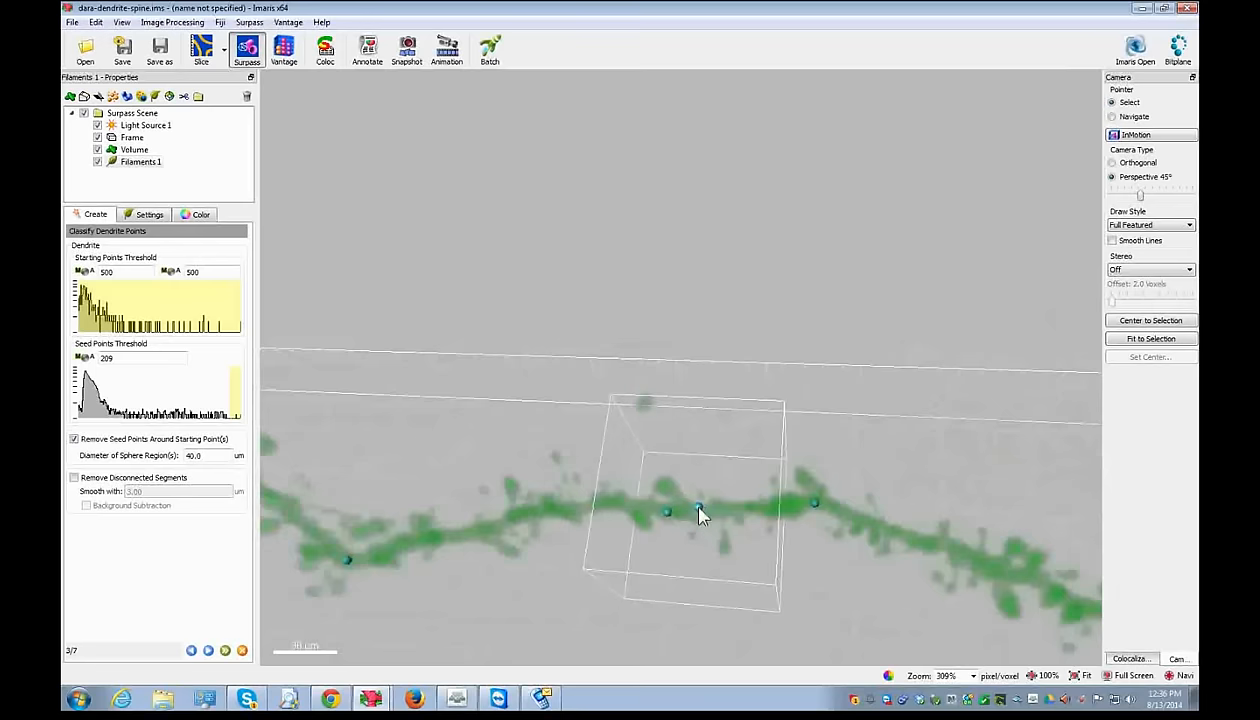
pyautogui.press('Escape')
pyautogui.moveTo(692, 571); pyautogui.dragTo(676, 404)
pyautogui.press('Escape')
pyautogui.keyDown('shift'); pyautogui.click(705, 483); pyautogui.keyUp('shift')
pyautogui.press('Escape')
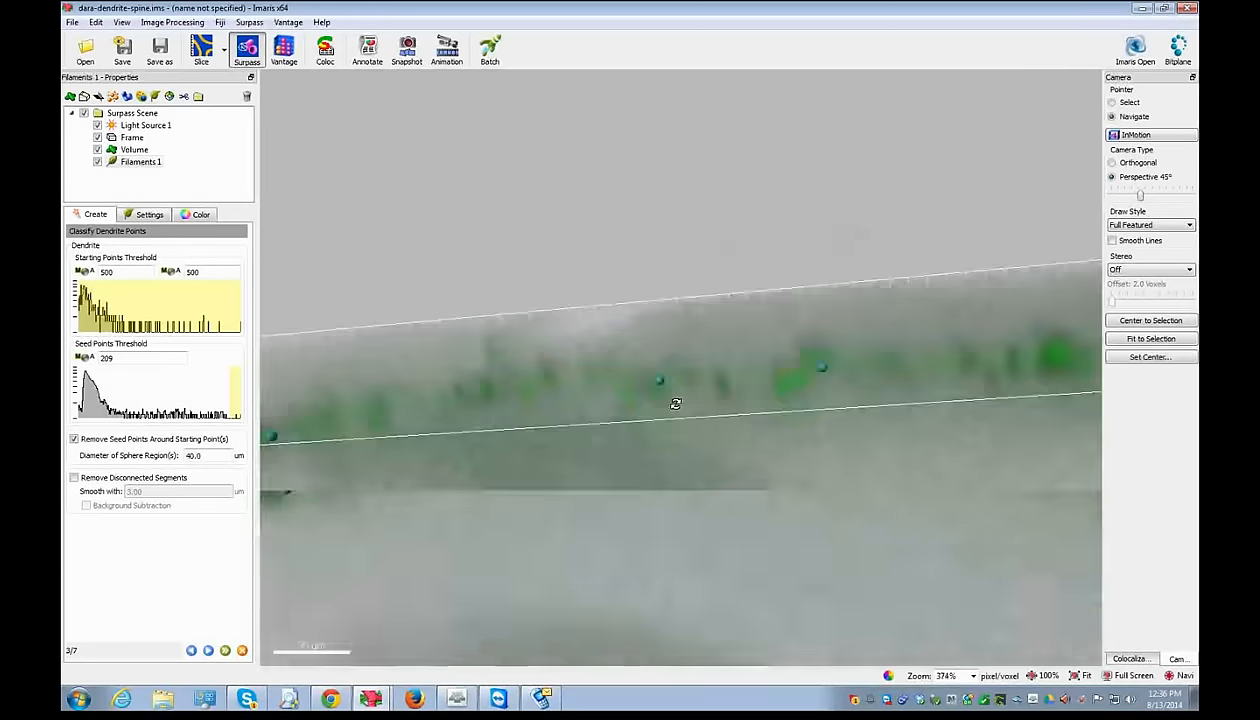
pyautogui.scroll(3, 730, 445)
pyautogui.press('Escape')
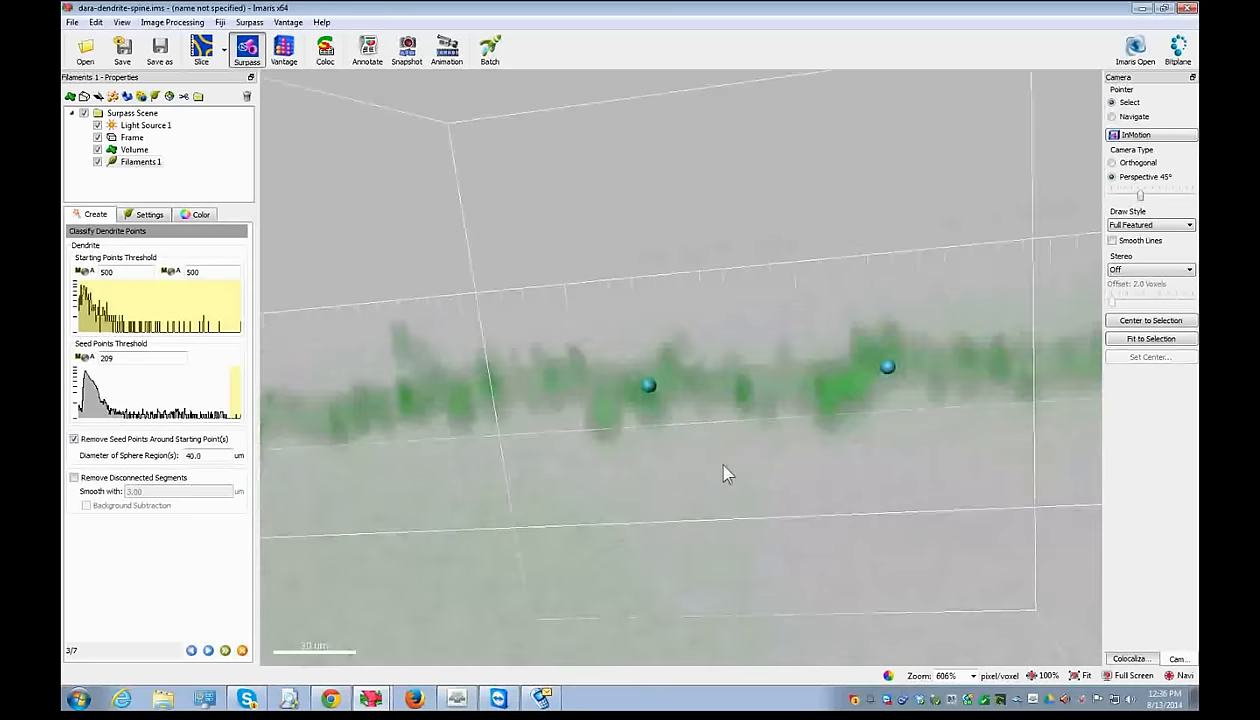
pyautogui.keyDown('shift'); pyautogui.click(574, 418); pyautogui.keyUp('shift')
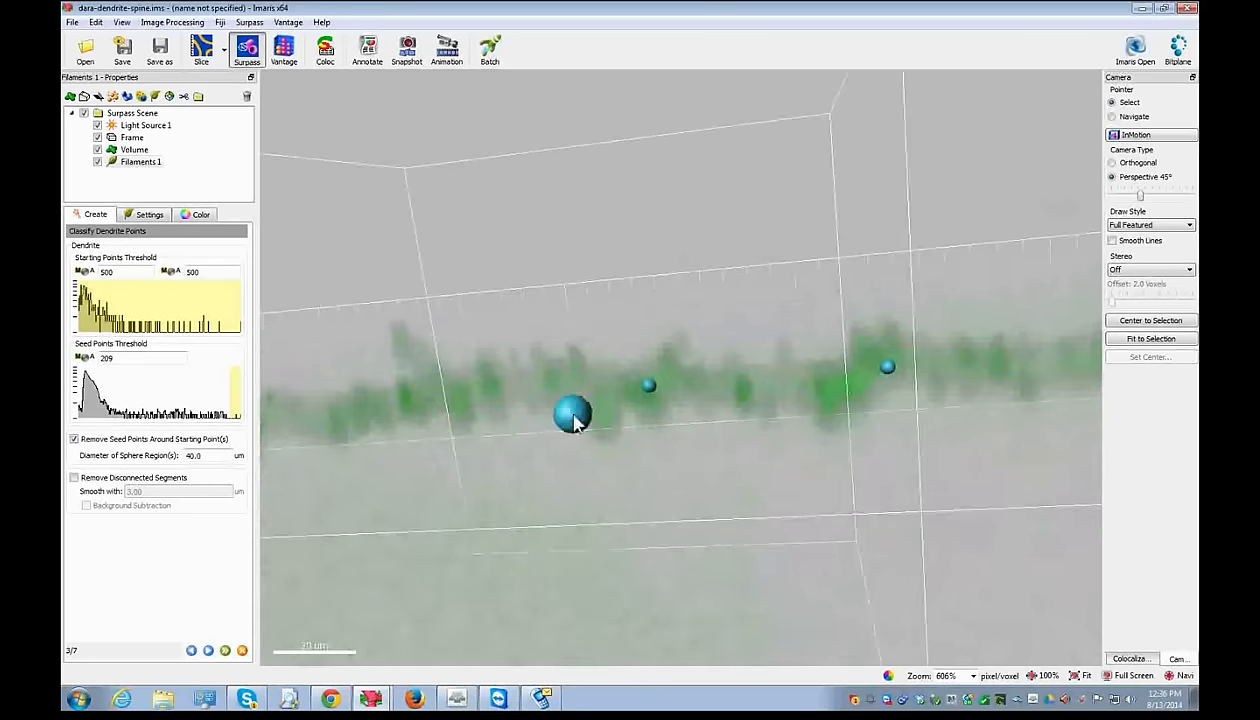
pyautogui.press('Escape')
pyautogui.moveTo(572, 416); pyautogui.dragTo(615, 428)
# - Add another seed point along the dendrite and remove a stray one
pyautogui.moveTo(615, 428); pyautogui.dragTo(663, 585, button='middle')
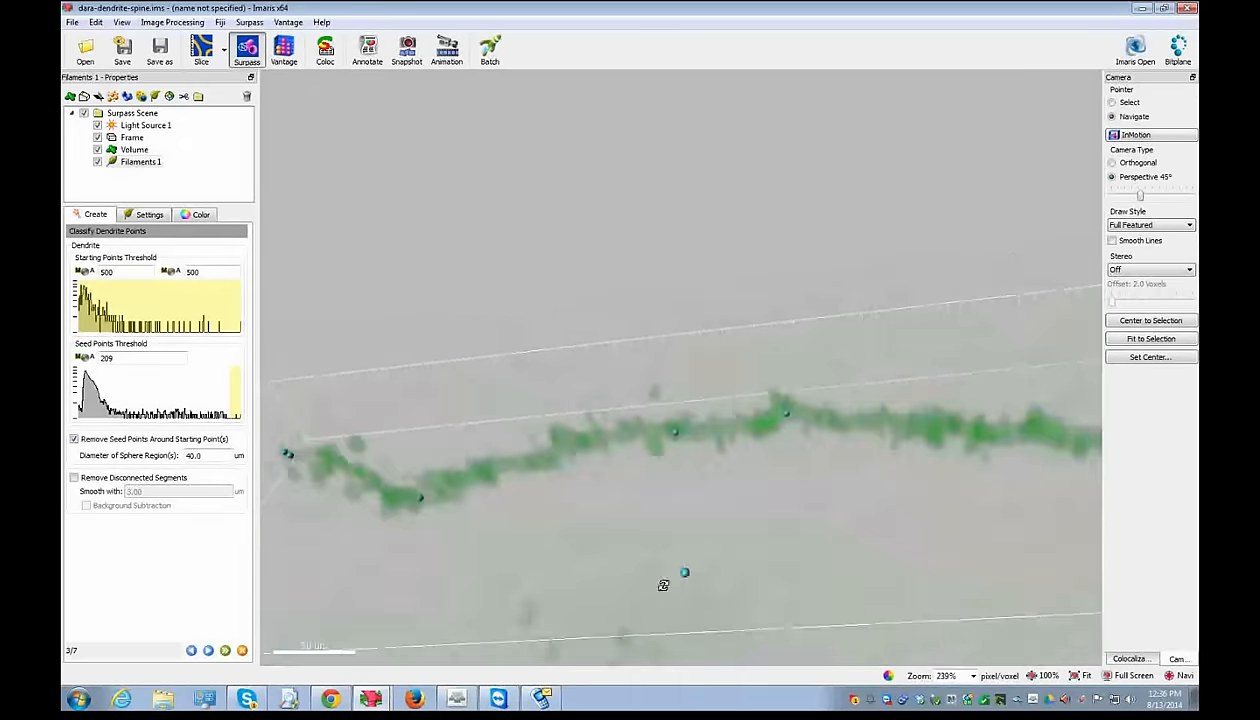
pyautogui.moveTo(663, 585); pyautogui.dragTo(574, 501)
pyautogui.press('Escape')
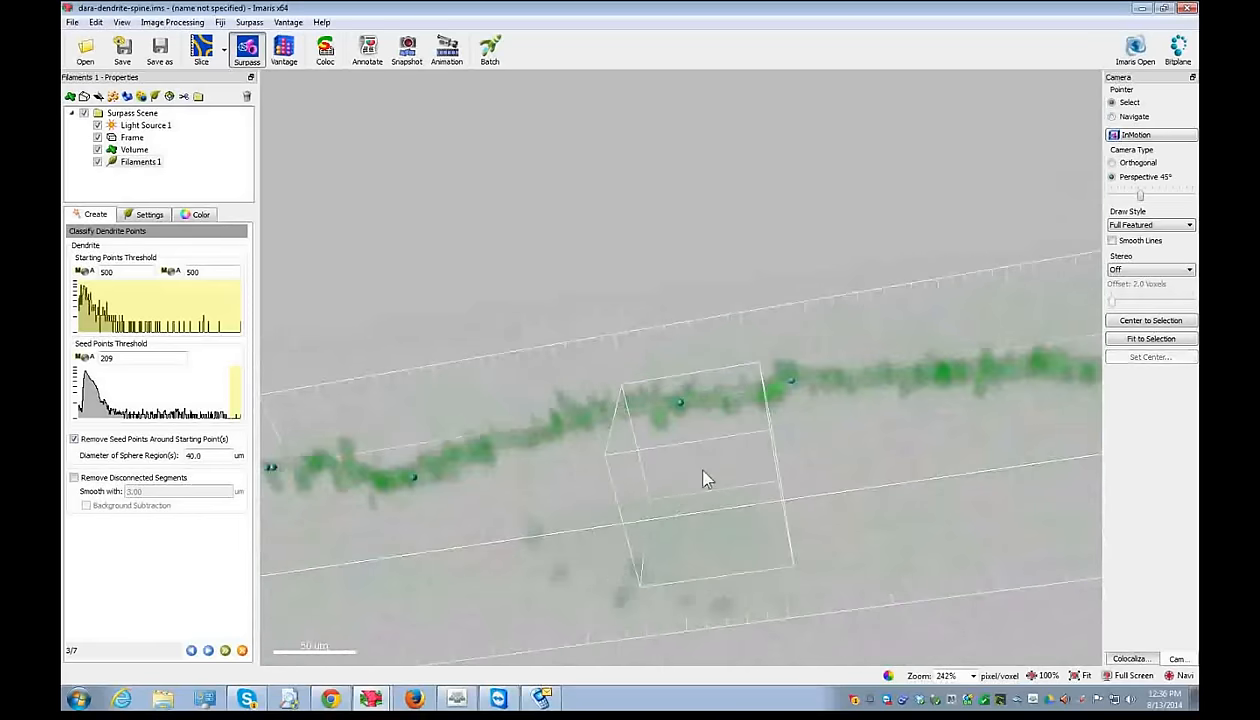
pyautogui.keyDown('shift'); pyautogui.click(633, 385); pyautogui.keyUp('shift')
pyautogui.press('Escape')
pyautogui.moveTo(634, 386); pyautogui.dragTo(646, 414)
pyautogui.press('Escape')
pyautogui.scroll(-10, 644, 420)
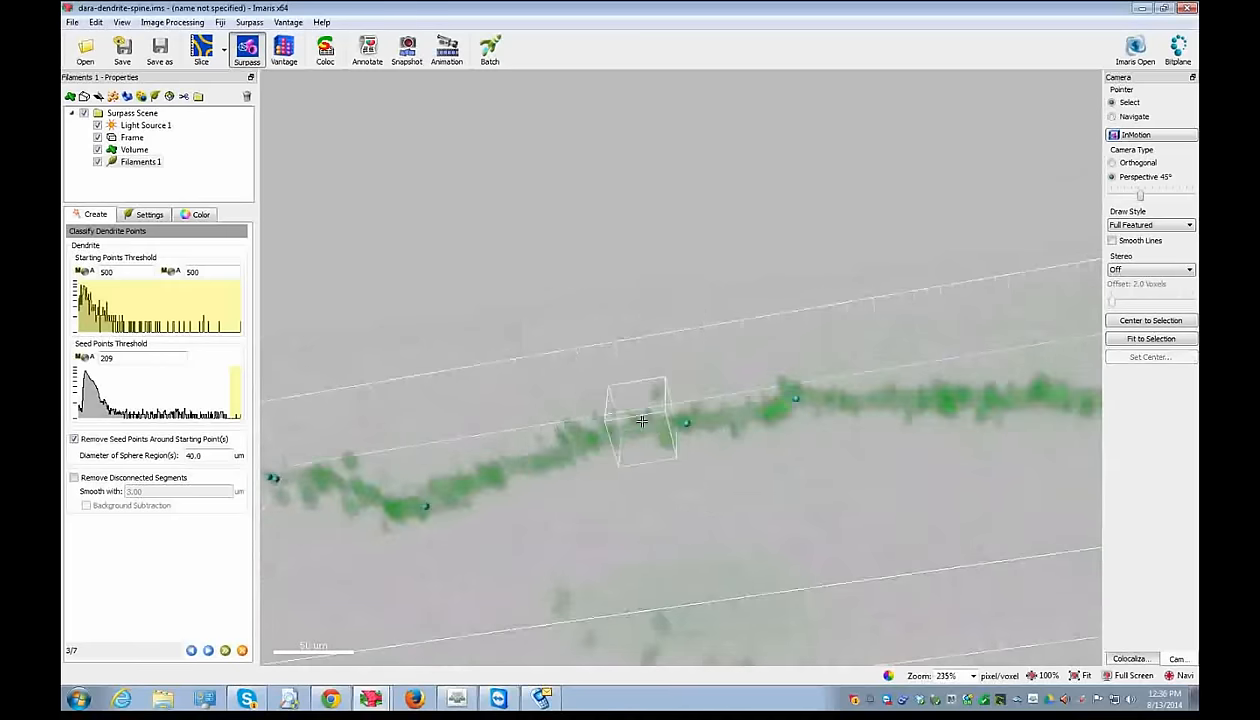
pyautogui.keyDown('shift'); pyautogui.click(639, 420); pyautogui.keyUp('shift')
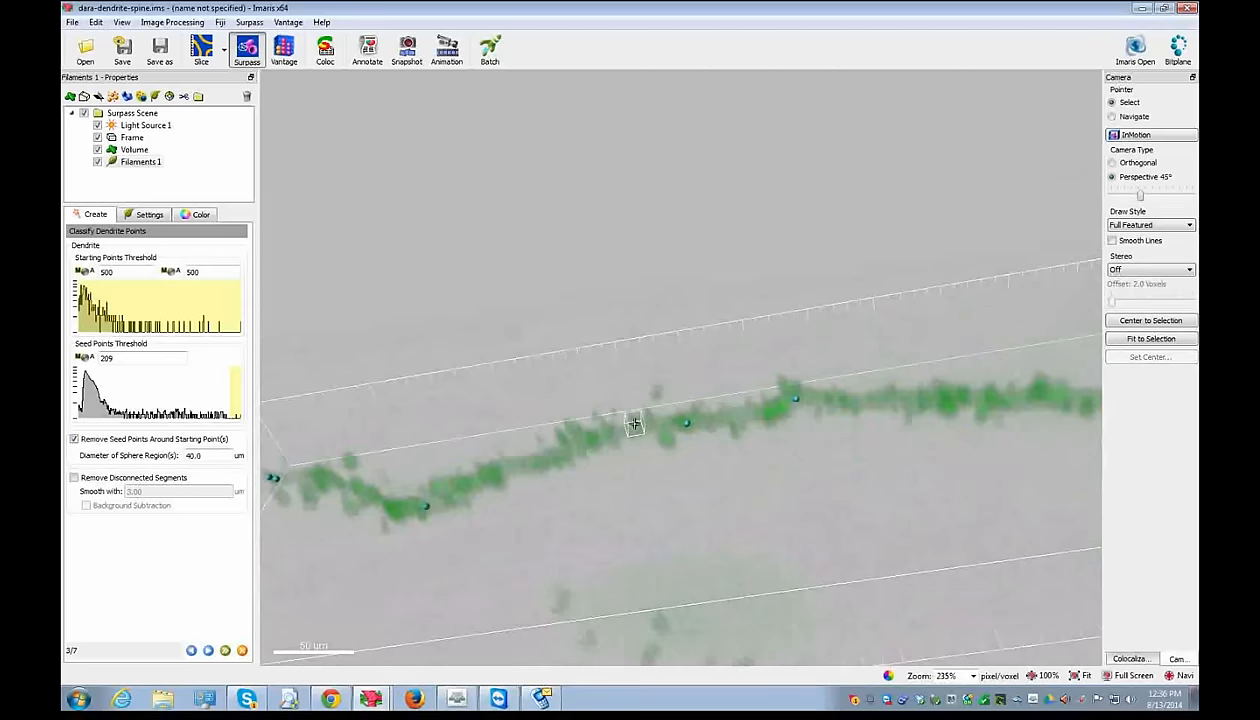
pyautogui.press('Escape')
# - Rotate and pan out to view the whole dendrite, including the starting point sphere
pyautogui.moveTo(634, 424)
pyautogui.mouseDown()
pyautogui.moveTo(641, 436)
pyautogui.moveTo(635, 311)
pyautogui.moveTo(628, 430)
pyautogui.mouseUp()
pyautogui.scroll(4, 628, 430)
pyautogui.moveTo(628, 430)
pyautogui.mouseDown(button='right')
pyautogui.moveTo(675, 559)
pyautogui.moveTo(634, 442)
pyautogui.mouseUp(button='right')
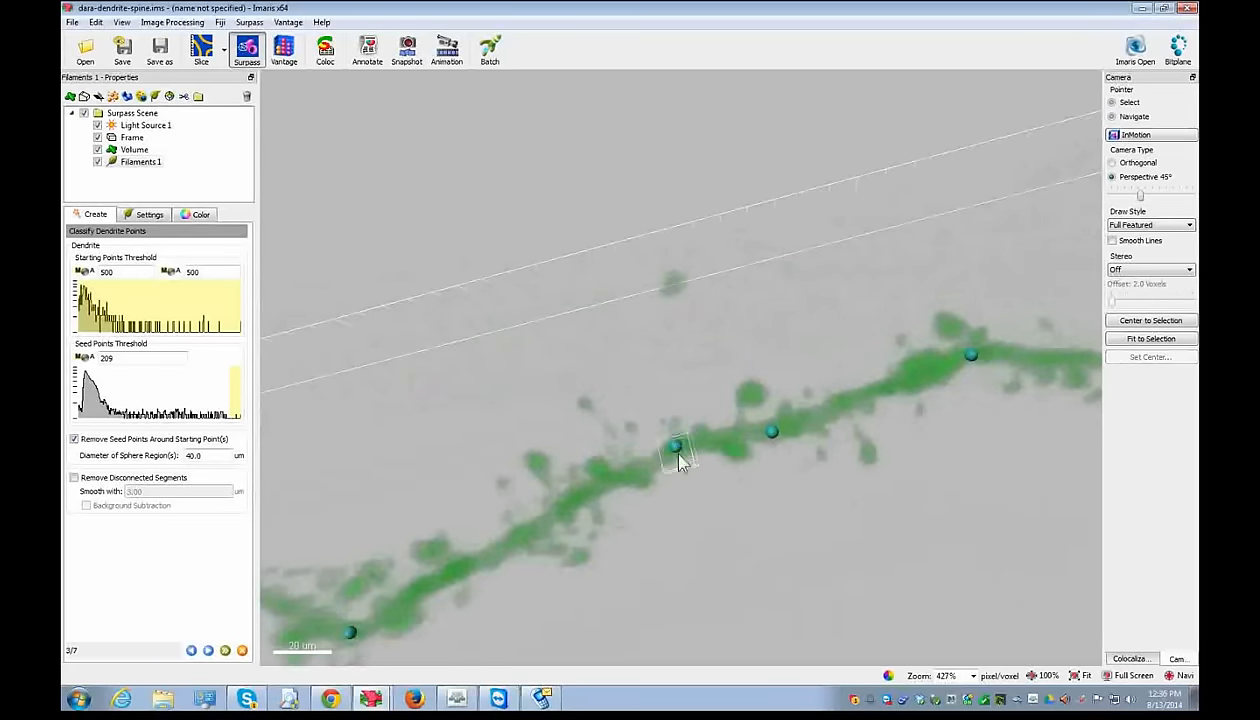
pyautogui.scroll(-3, 824, 492)
pyautogui.moveTo(796, 507); pyautogui.dragTo(791, 441)
pyautogui.moveTo(791, 441); pyautogui.dragTo(716, 450, button='right')
pyautogui.moveTo(981, 402); pyautogui.dragTo(866, 462, button='right')
pyautogui.press('Escape')
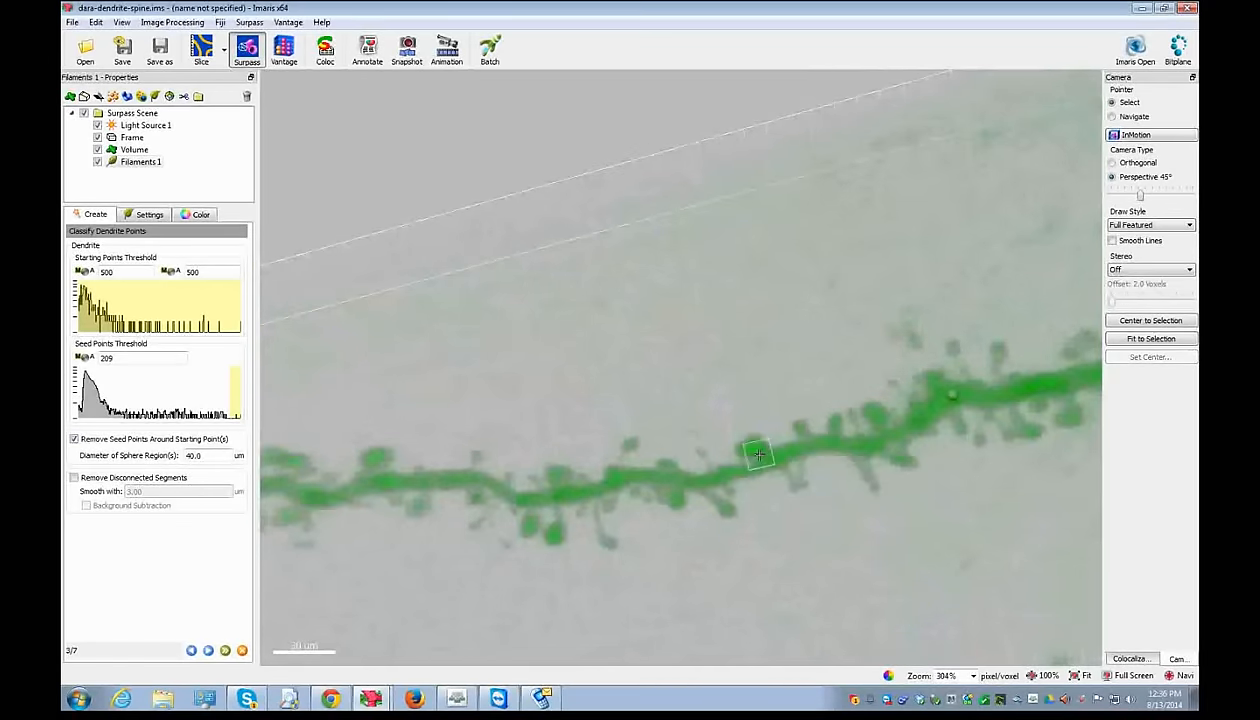
pyautogui.press('Escape')
pyautogui.moveTo(942, 477); pyautogui.dragTo(609, 551, button='right')
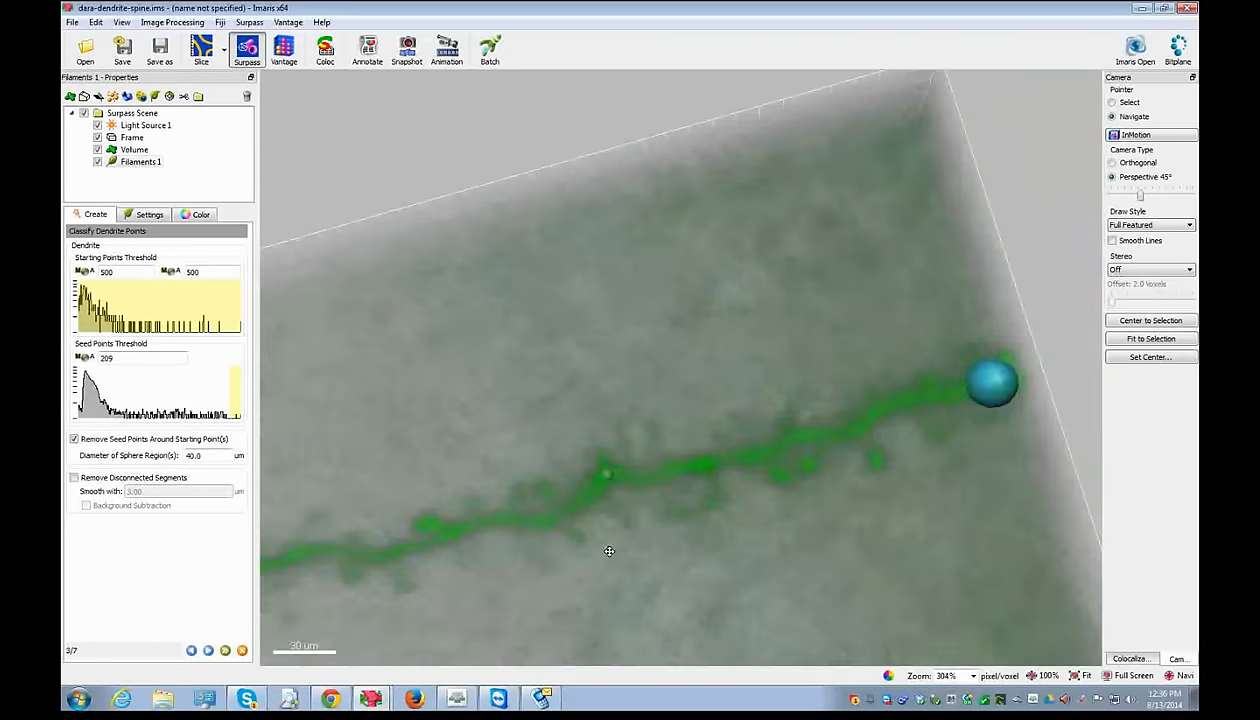
pyautogui.scroll(-5, 494, 482)
pyautogui.moveTo(433, 507); pyautogui.dragTo(675, 489, button='right')
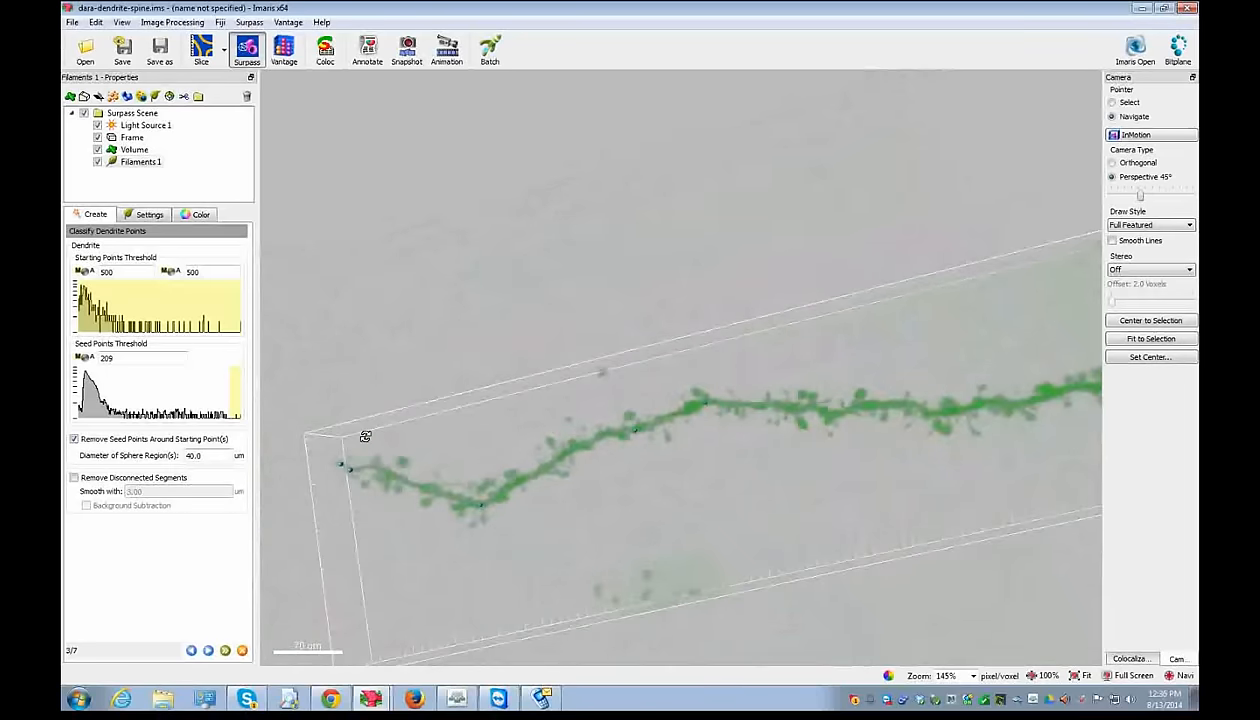
pyautogui.moveTo(849, 396); pyautogui.dragTo(320, 613)
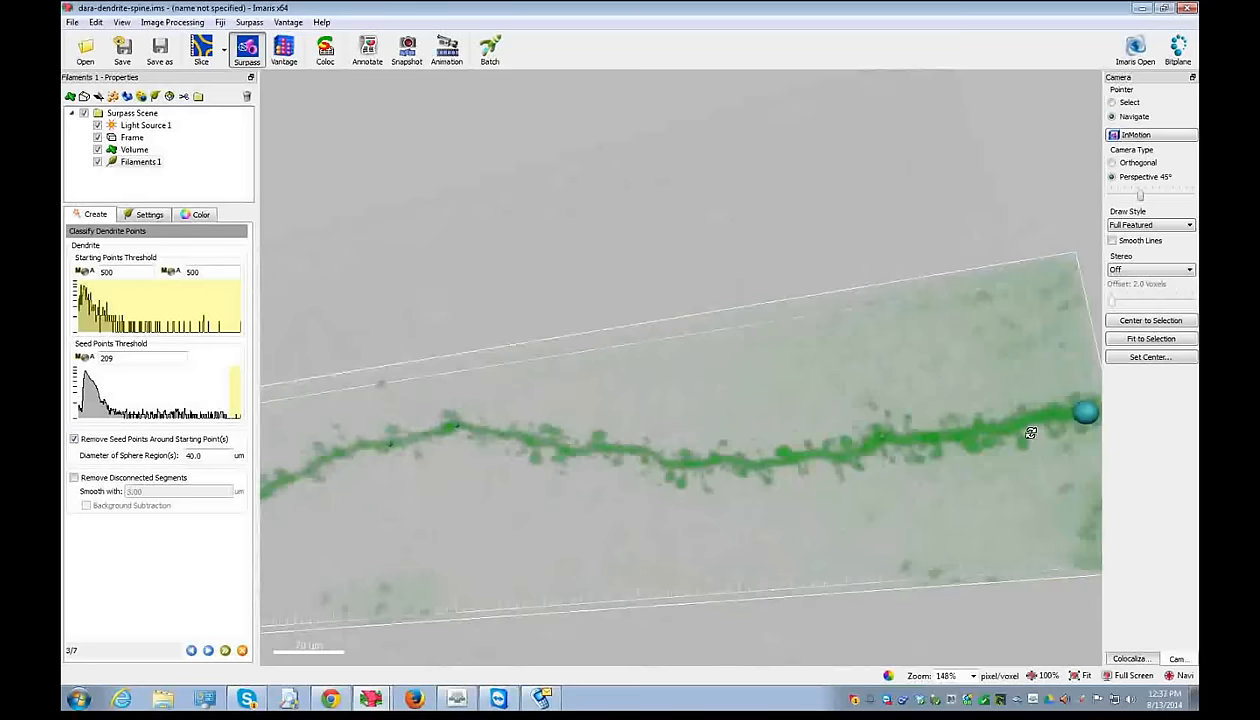
# - Run dendrite detection, lower the local contrast threshold to 6.31, and compute dendrite diameters
pyautogui.click(208, 650)
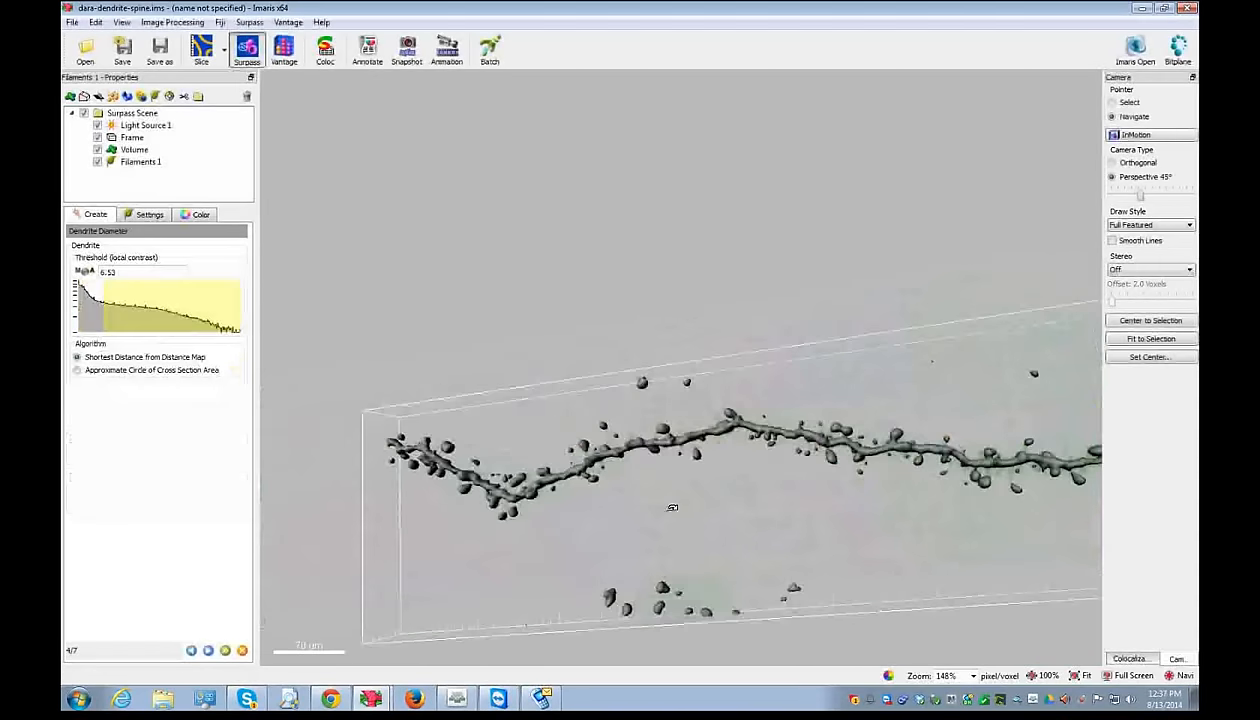
pyautogui.moveTo(104, 311); pyautogui.dragTo(227, 320)
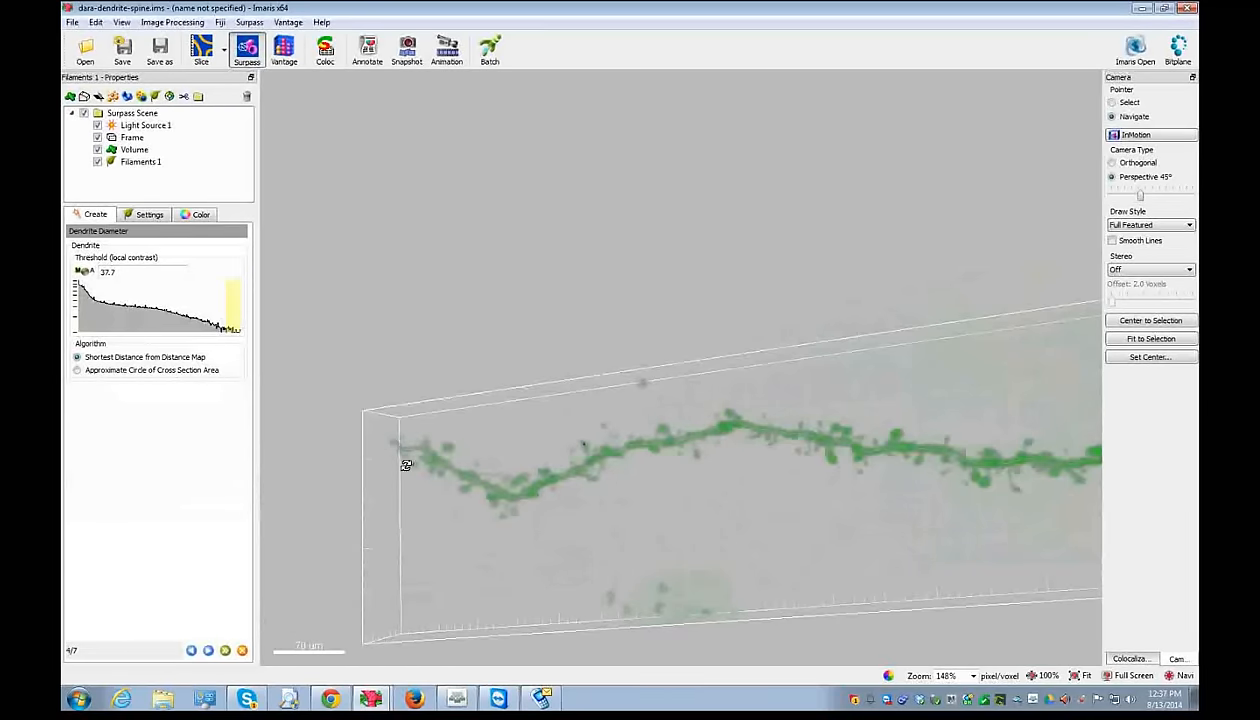
pyautogui.moveTo(218, 320); pyautogui.dragTo(95, 303)
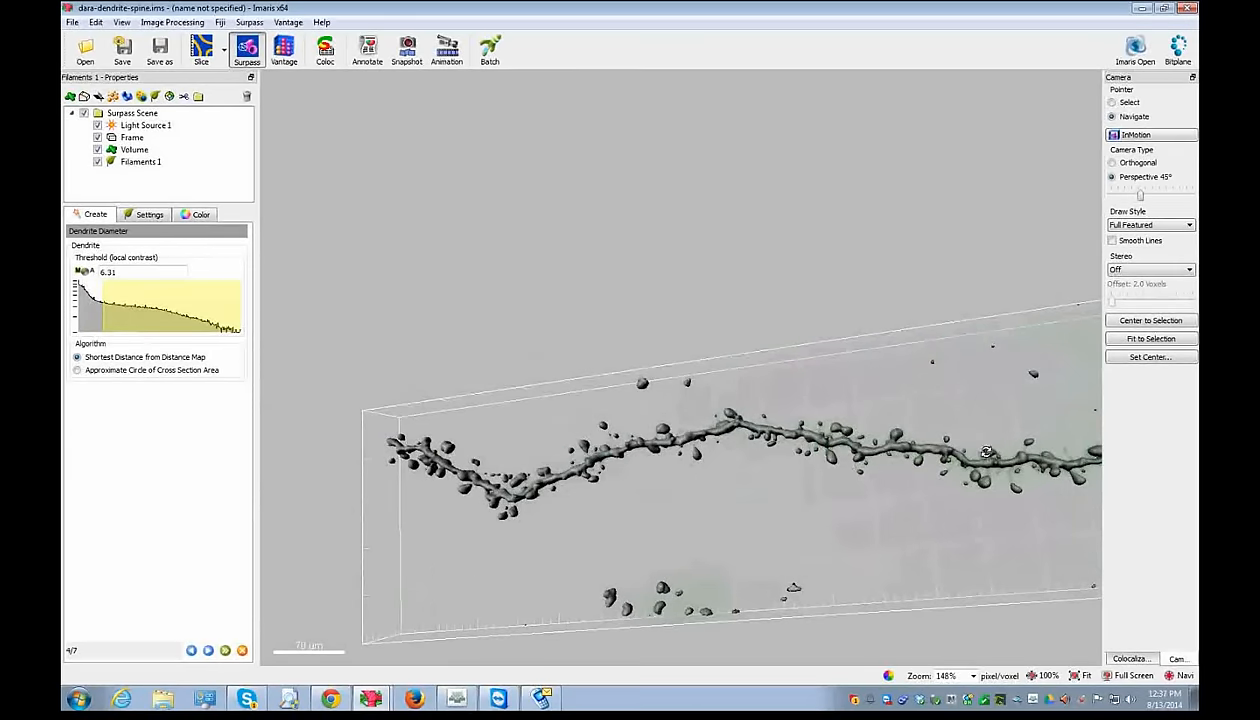
pyautogui.click(208, 650)
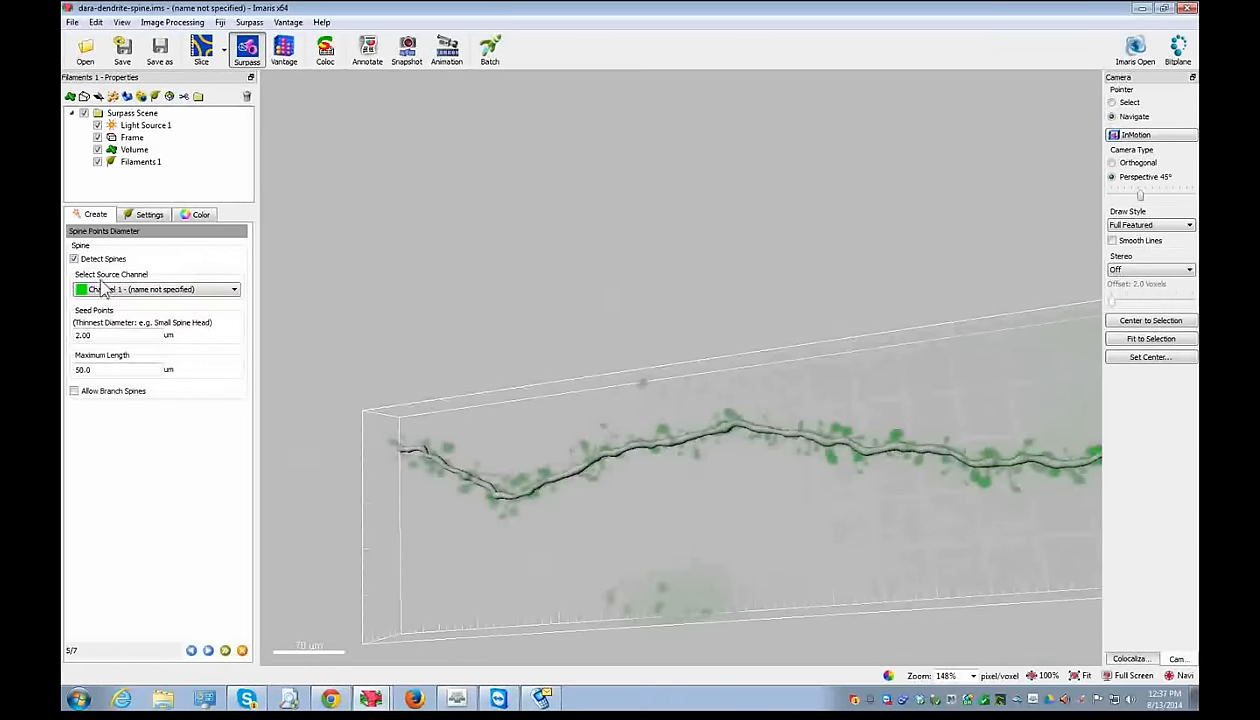
# - Measure several spine heads across neighbouring slices, the latest reading 3.97 um, then return to Surpass
pyautogui.click(201, 52)
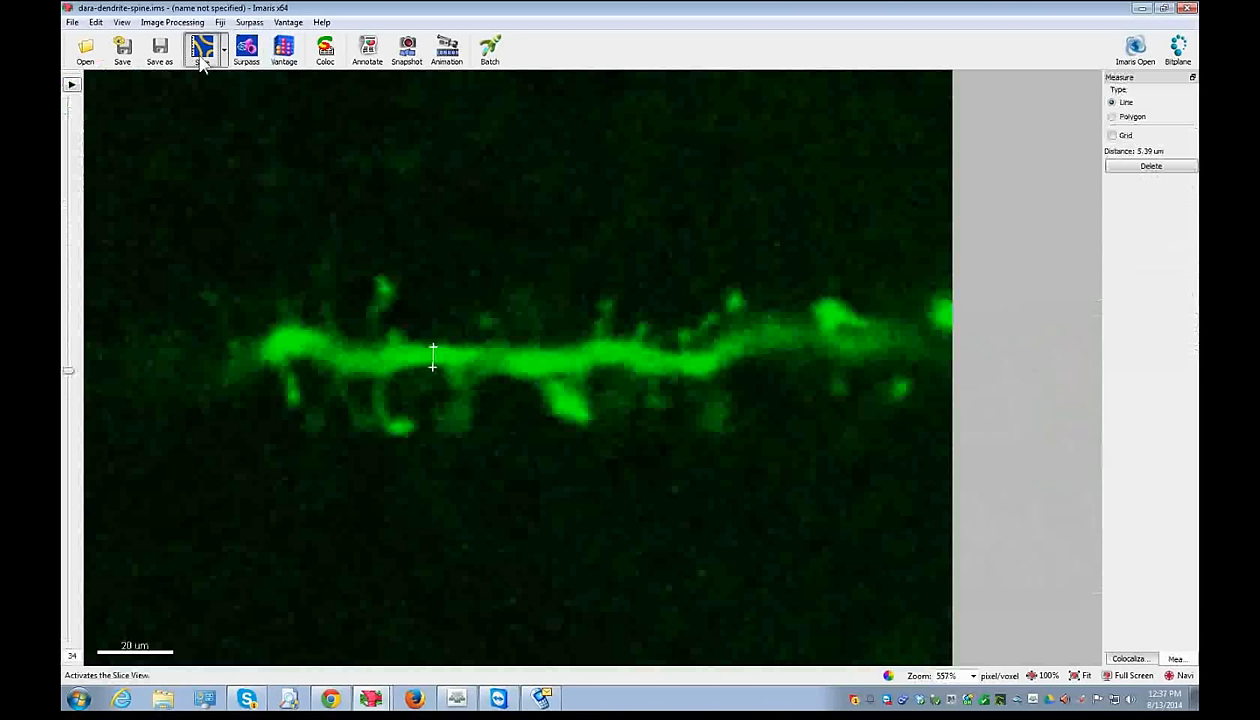
pyautogui.click(561, 413)
pyautogui.click(575, 399)
pyautogui.click(390, 432)
pyautogui.click(400, 424)
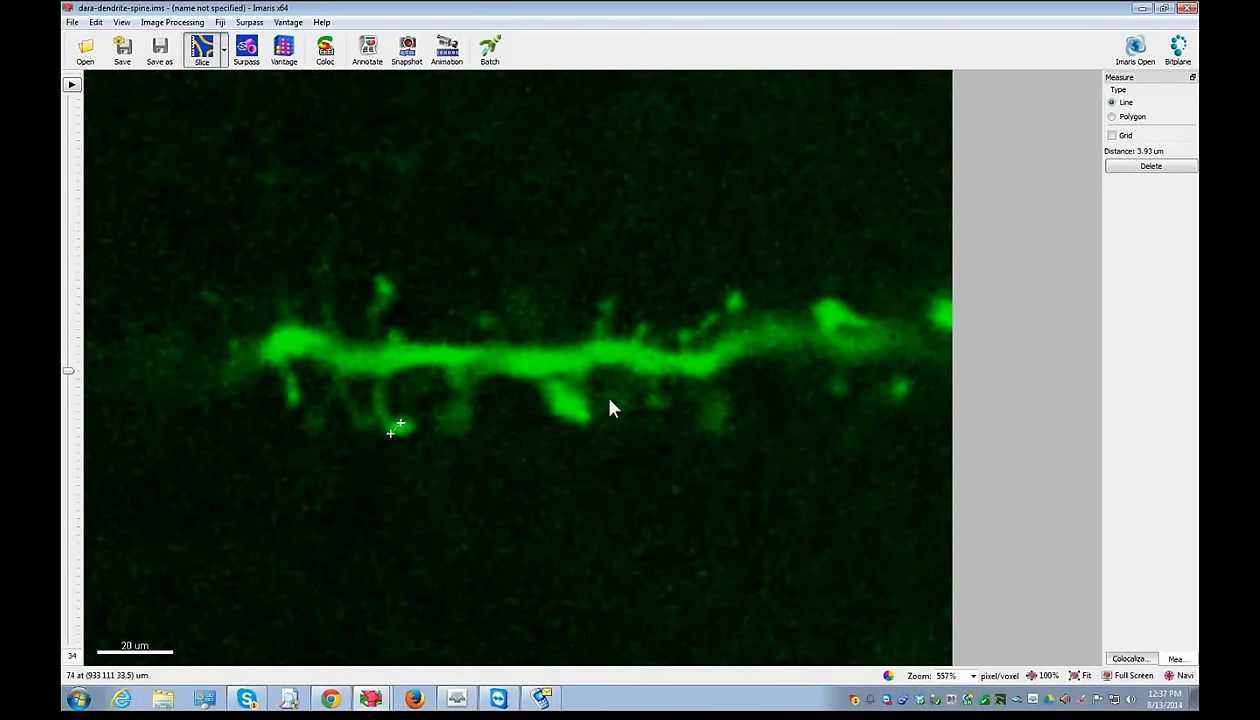
pyautogui.moveTo(762, 402); pyautogui.dragTo(526, 487, button='right')
pyautogui.moveTo(280, 430); pyautogui.dragTo(988, 412, button='right')
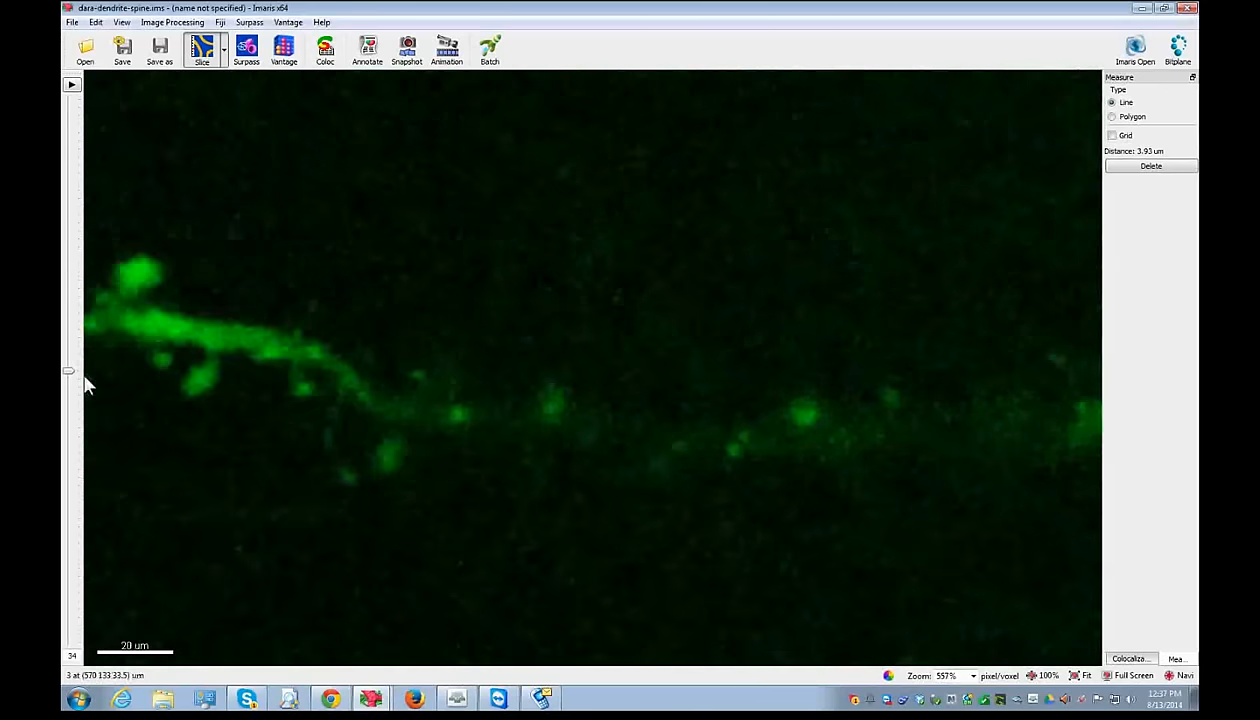
pyautogui.moveTo(70, 372); pyautogui.dragTo(67, 440)
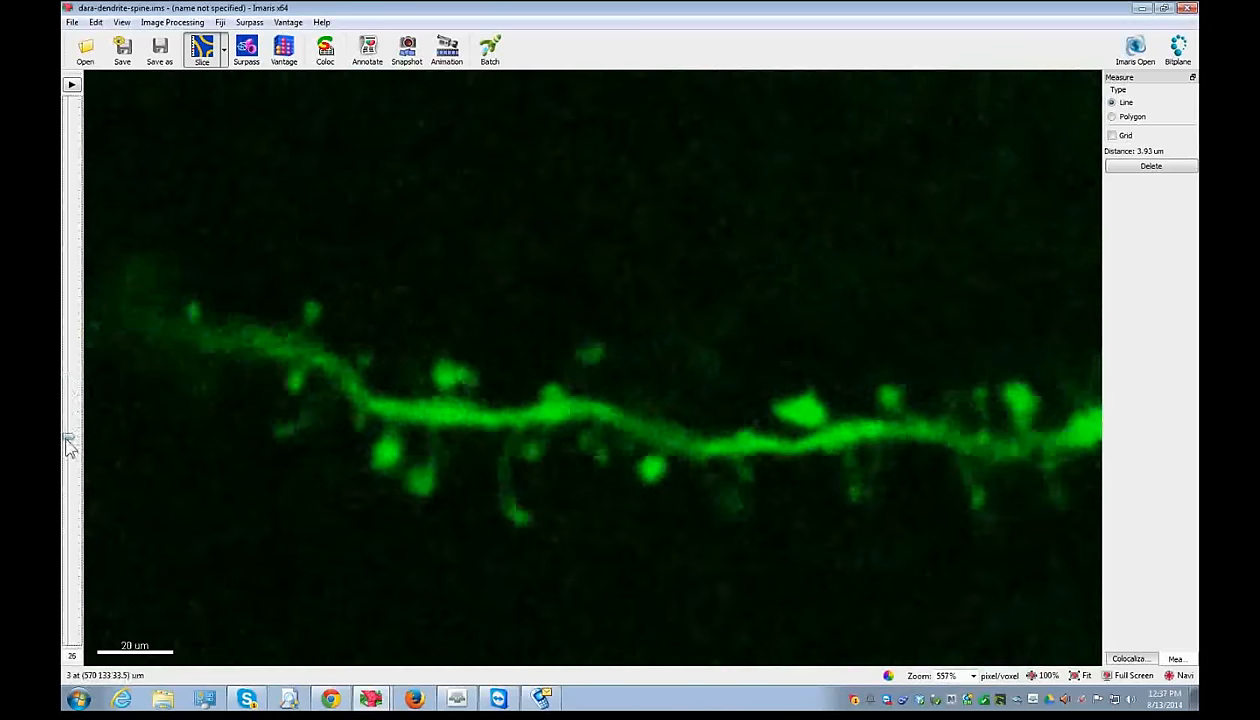
pyautogui.click(312, 314)
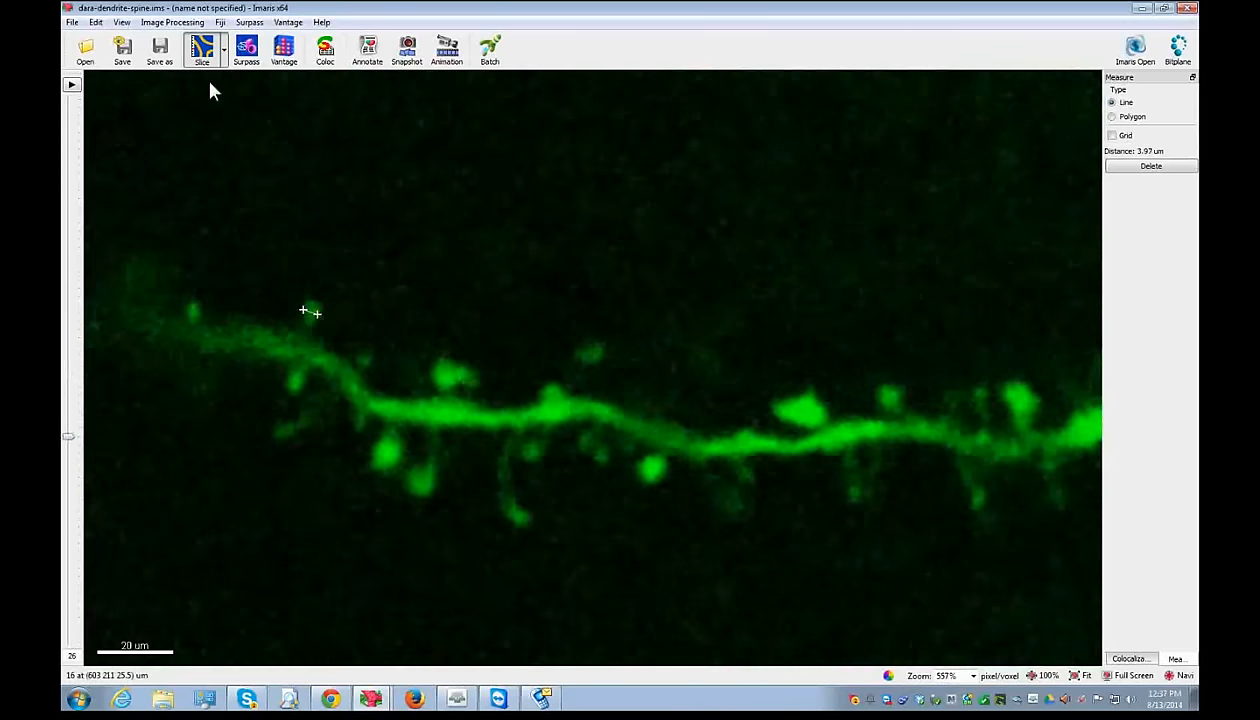
pyautogui.click(246, 50)
# - Enter 3.5 um as the spine seed point diameter and accept the threshold to detect spines
pyautogui.doubleClick(82, 334)
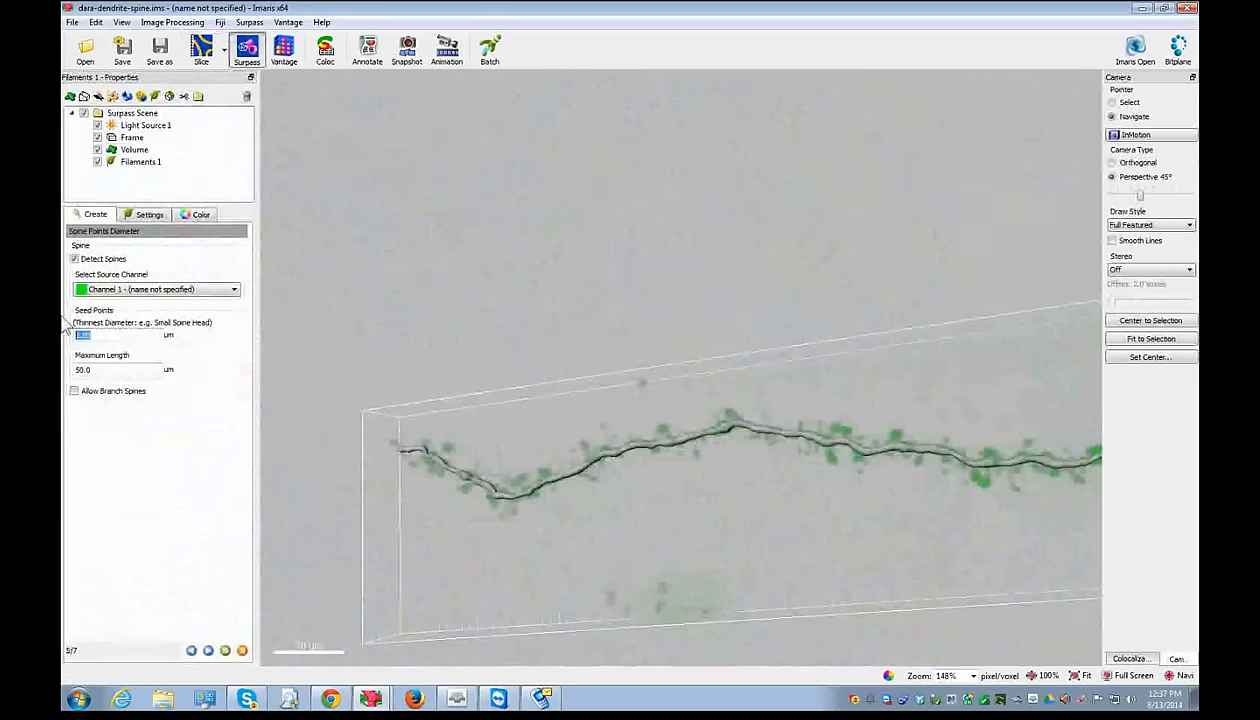
pyautogui.write('3.5')
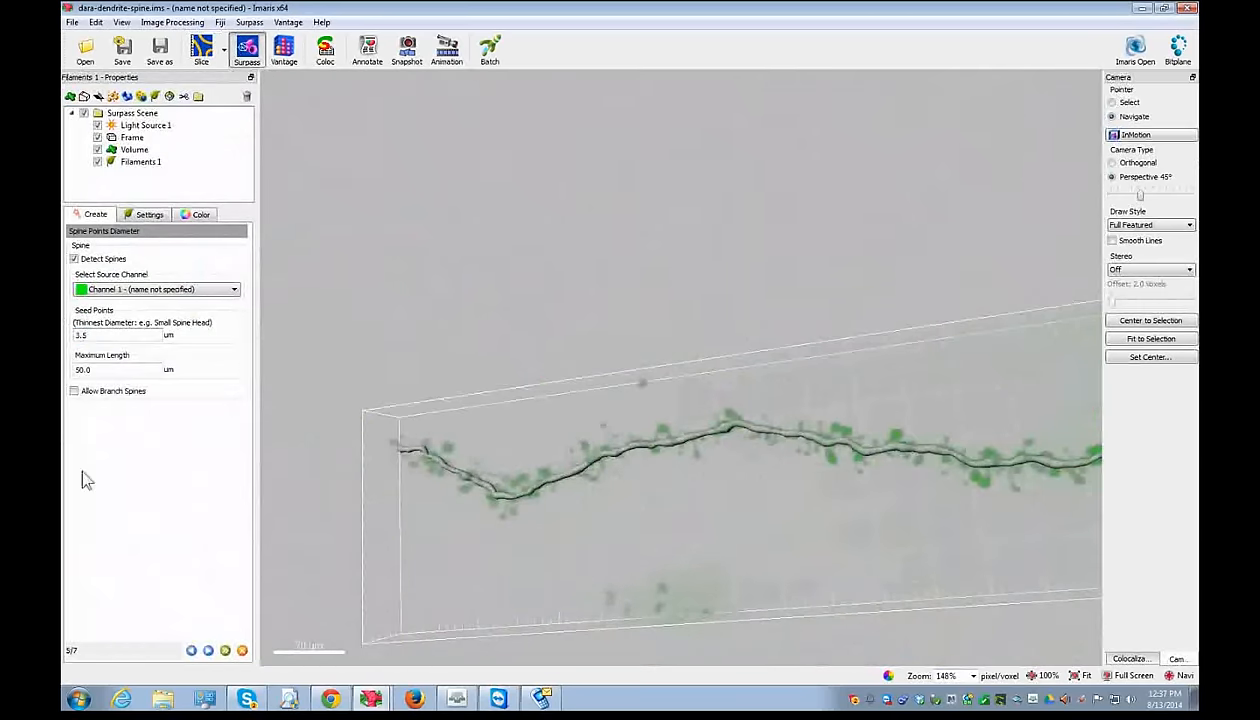
pyautogui.click(208, 650)
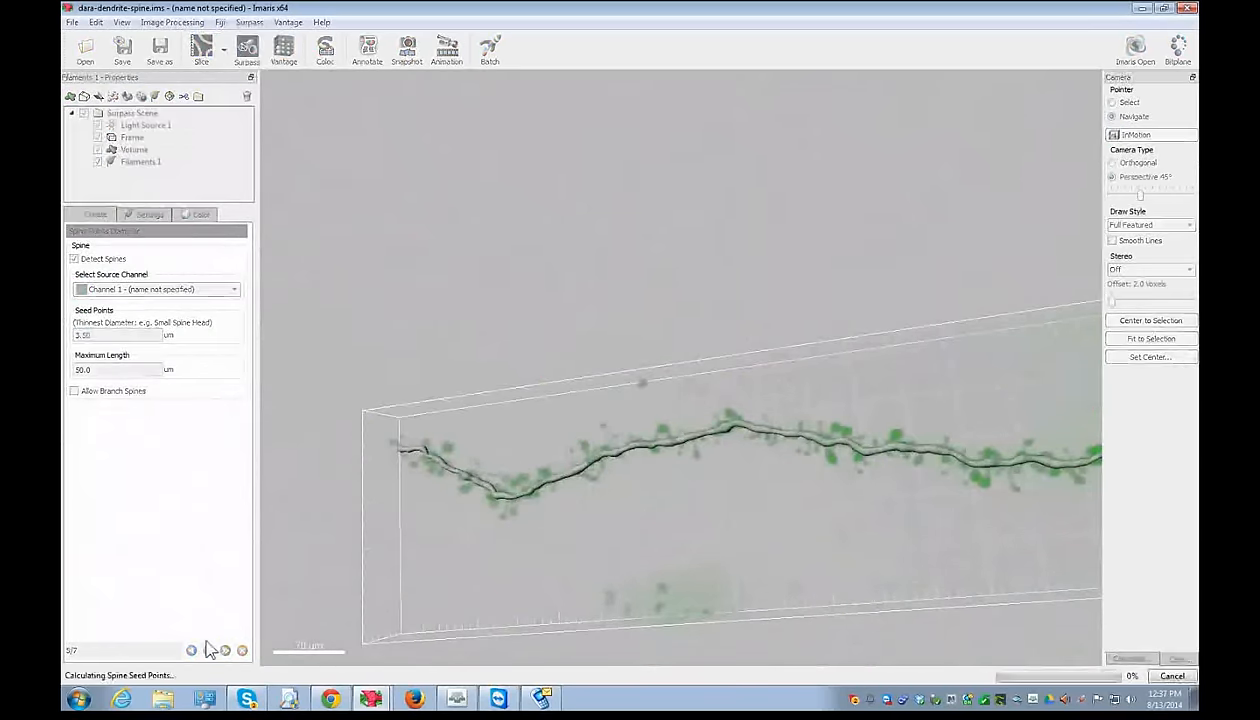
pyautogui.moveTo(593, 306); pyautogui.dragTo(664, 534)
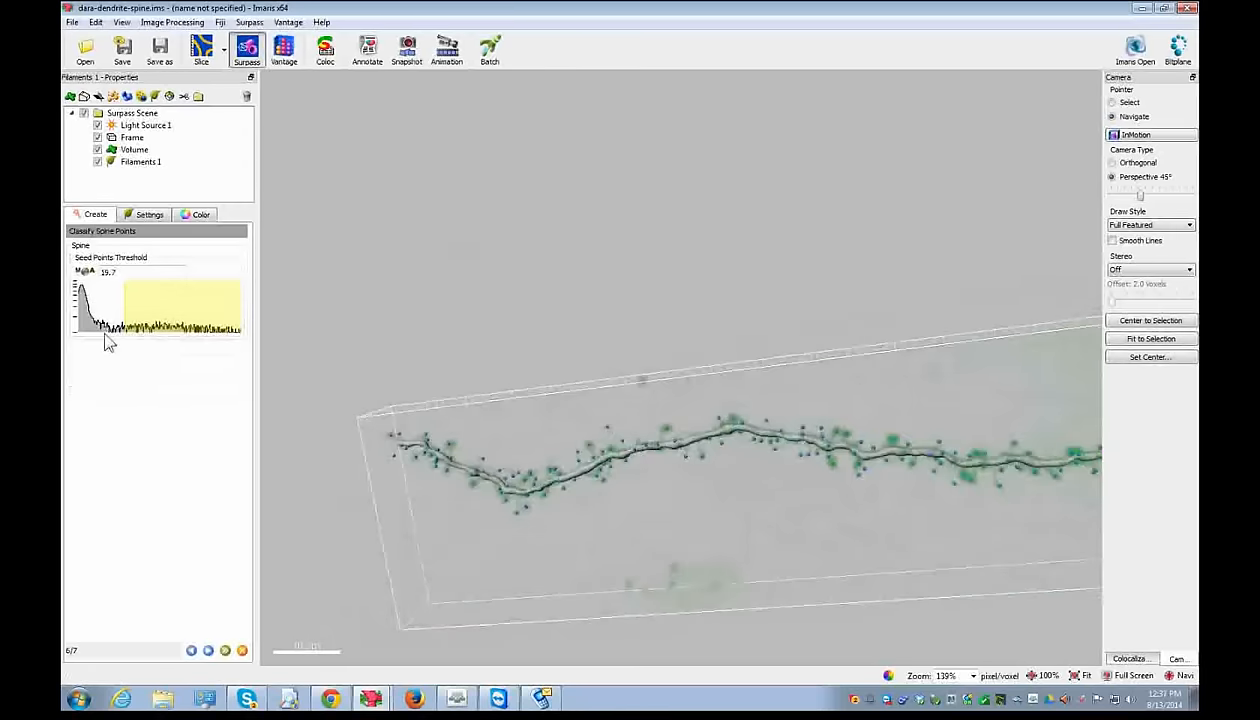
pyautogui.click(208, 650)
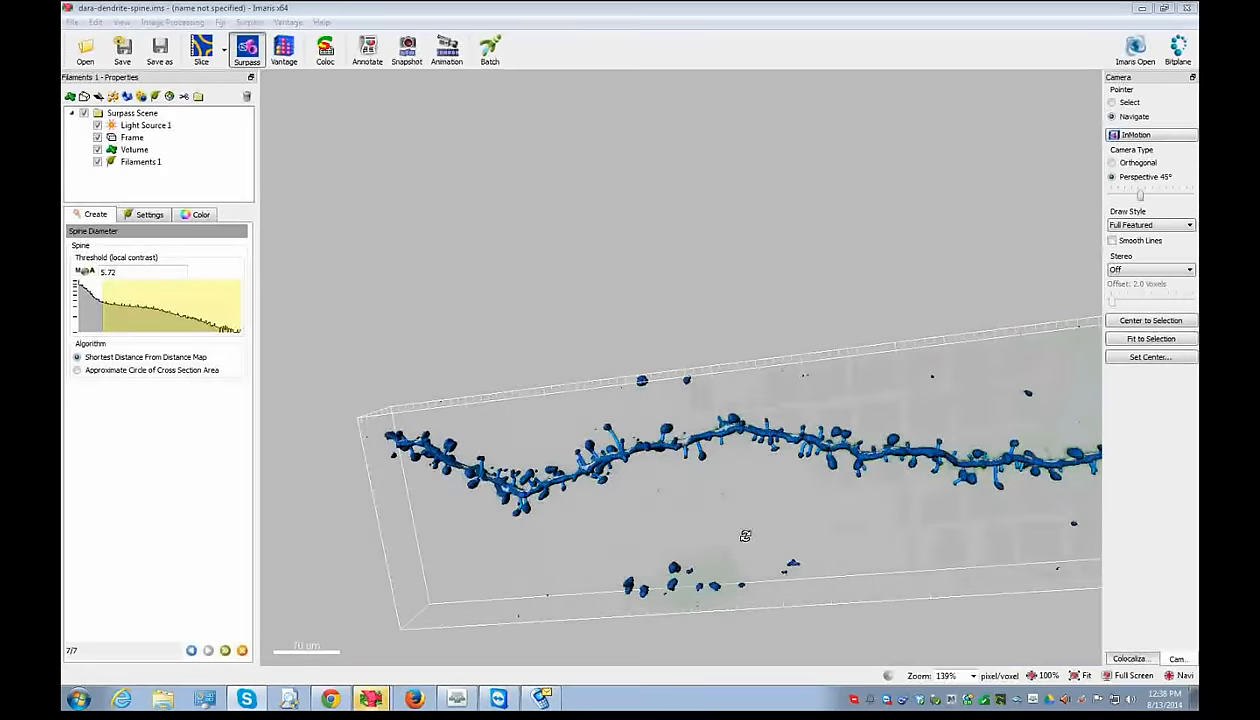
# - Finish the wizard so Filaments 1 is drawn as a green dendrite with blue spines
pyautogui.moveTo(745, 536); pyautogui.dragTo(619, 360)
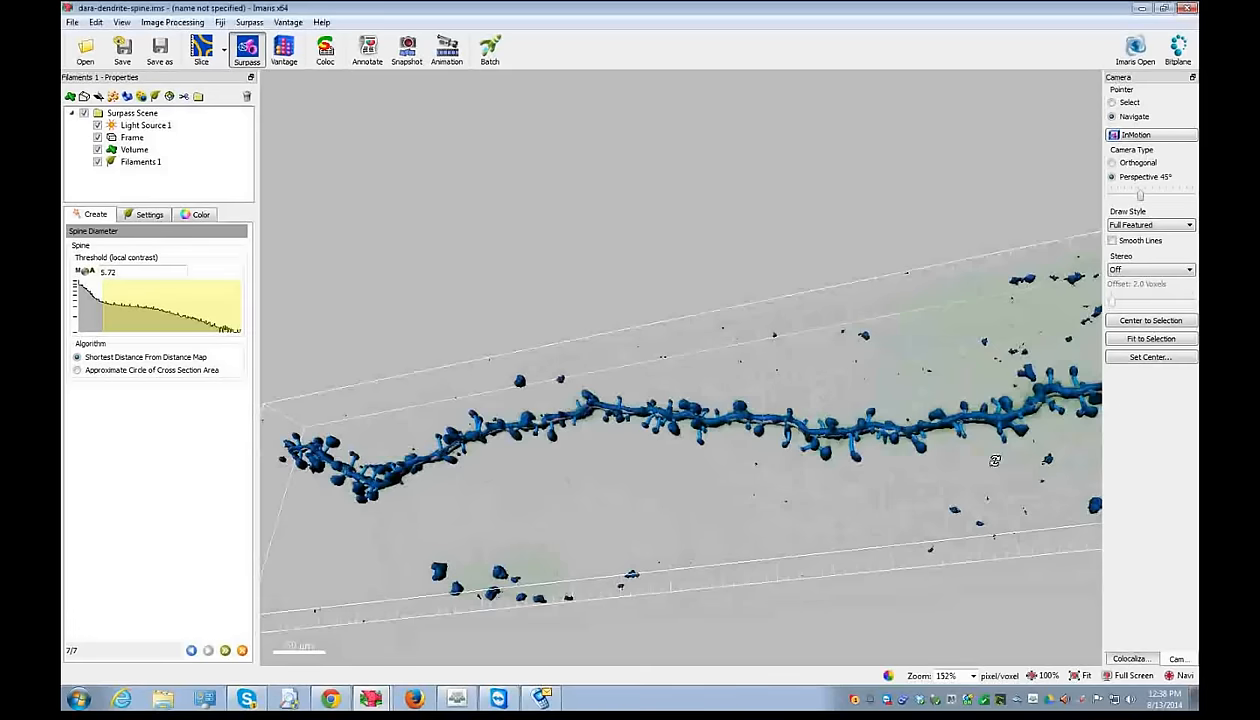
pyautogui.click(225, 651)
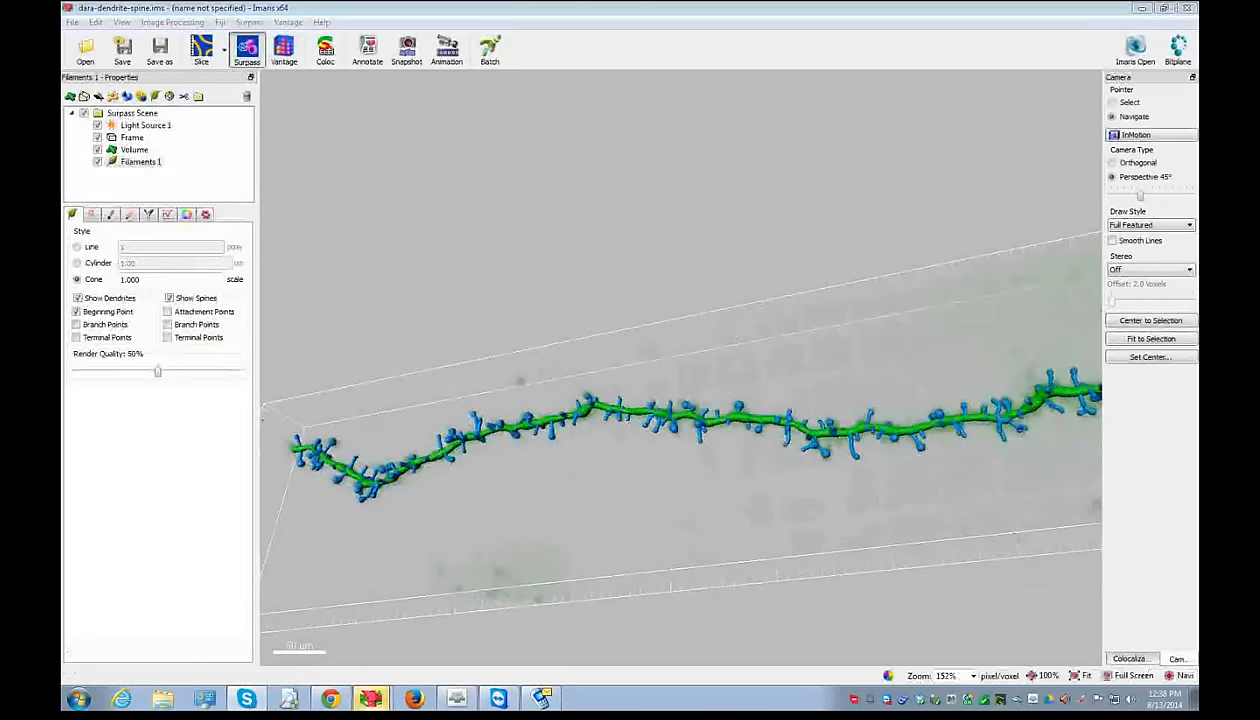
pyautogui.moveTo(634, 424); pyautogui.dragTo(588, 571)
# - Rename Filaments 1 to 'auto path manual creation wizard' and uncheck it to hide it
pyautogui.scroll(-3, 592, 575)
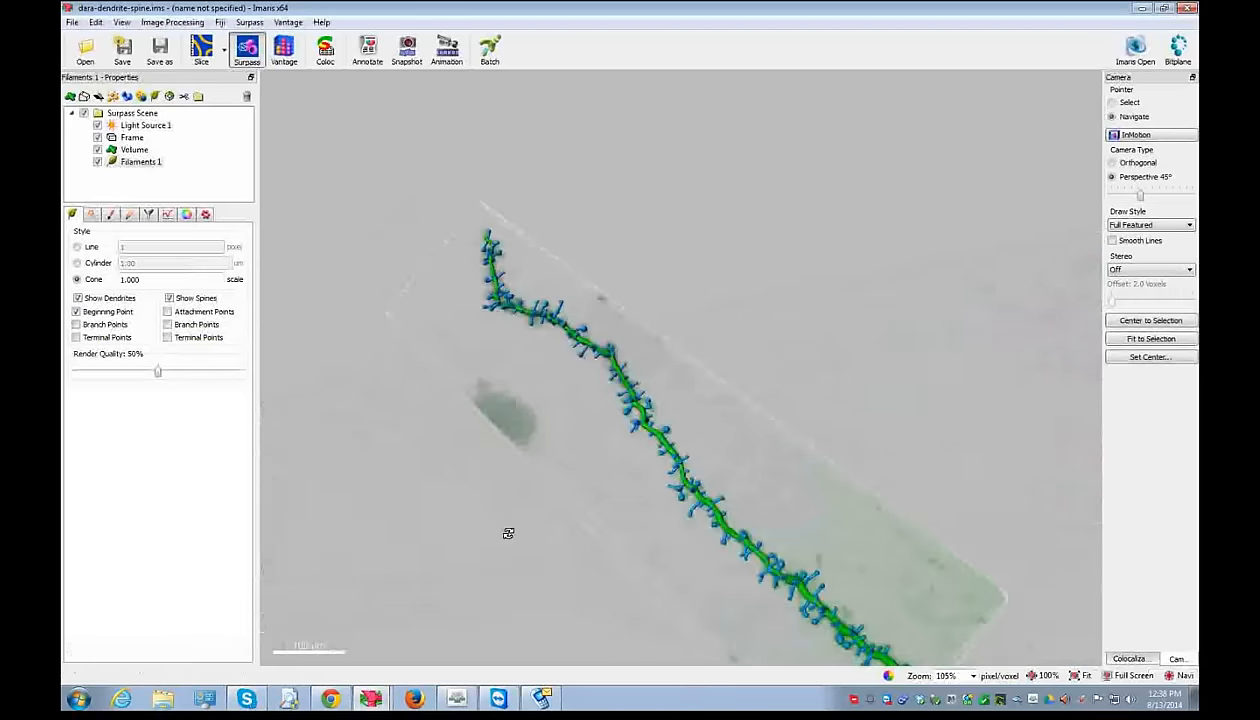
pyautogui.click(118, 162)
pyautogui.click(116, 164)
pyautogui.write('aut')
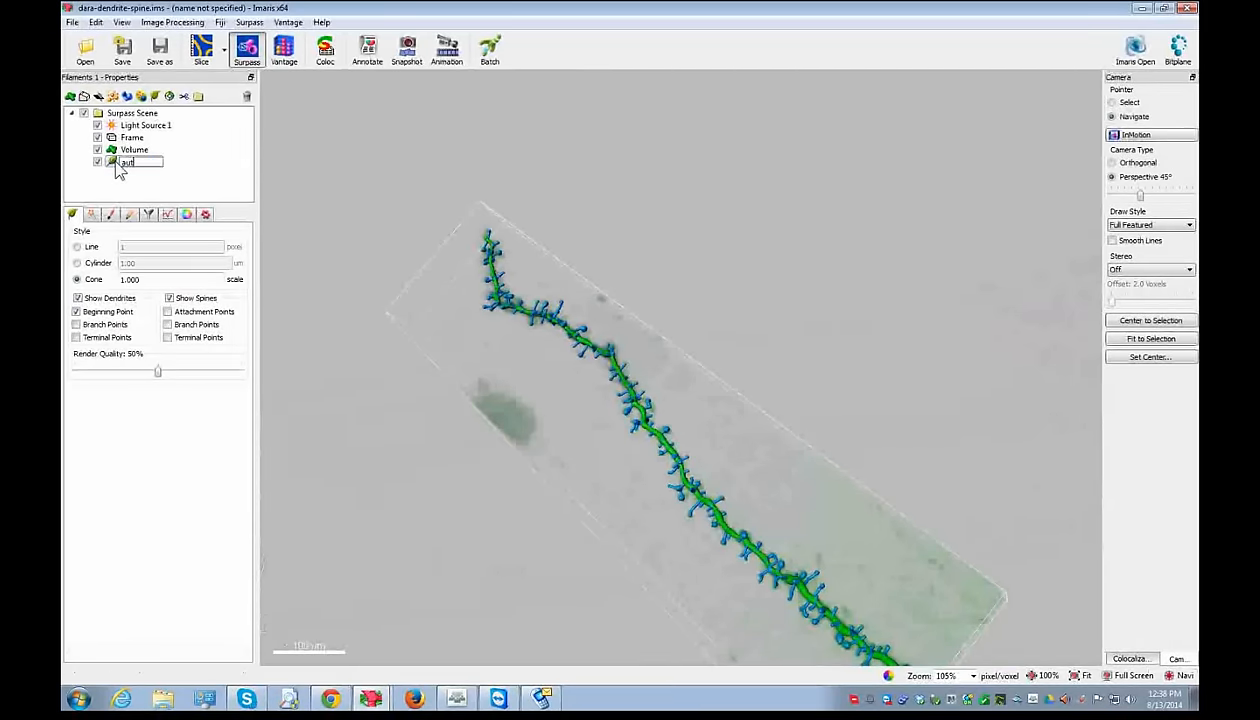
pyautogui.write('o path manual creation wizard')
pyautogui.press('Return')
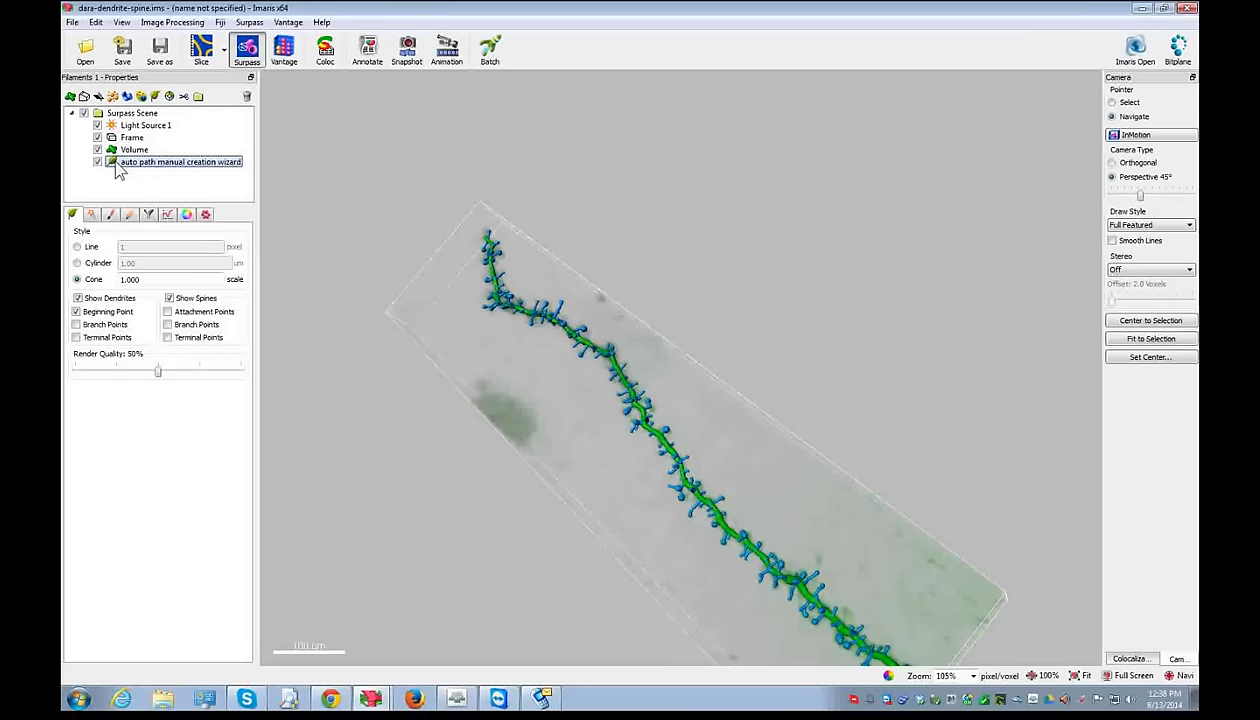
pyautogui.click(97, 162)
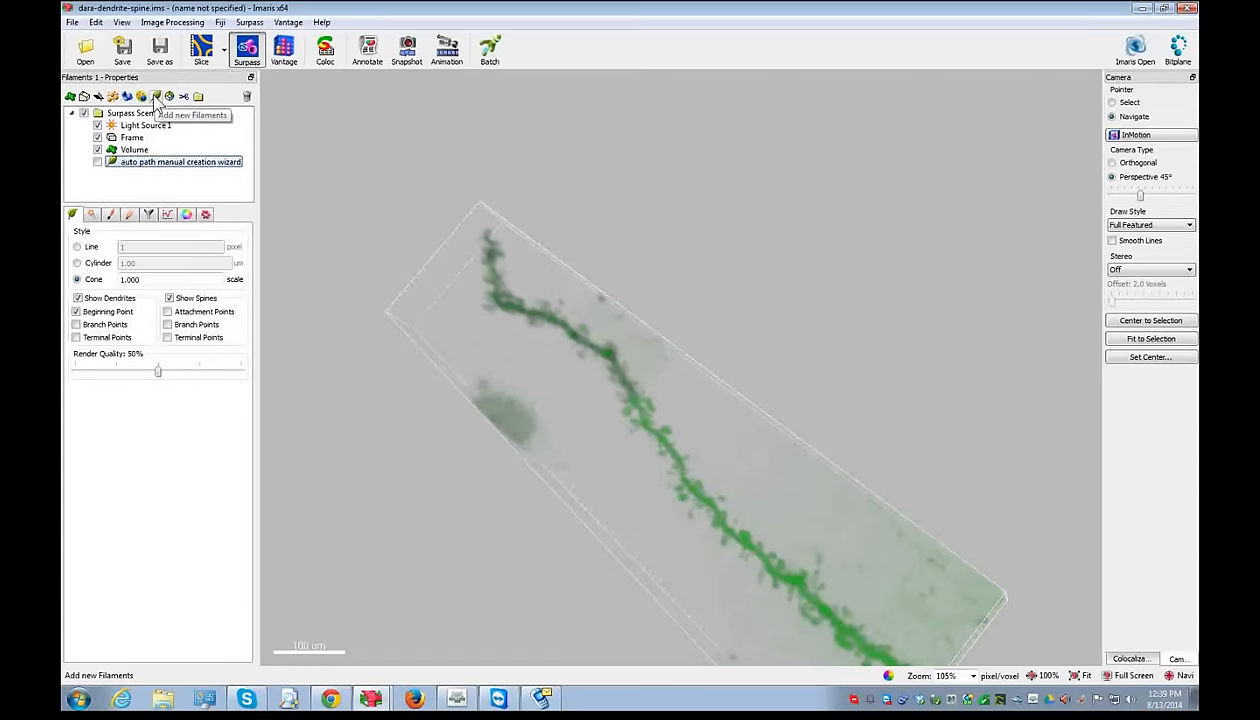
# - Add a new Filaments object and skip automatic creation to draw it manually
pyautogui.click(155, 96)
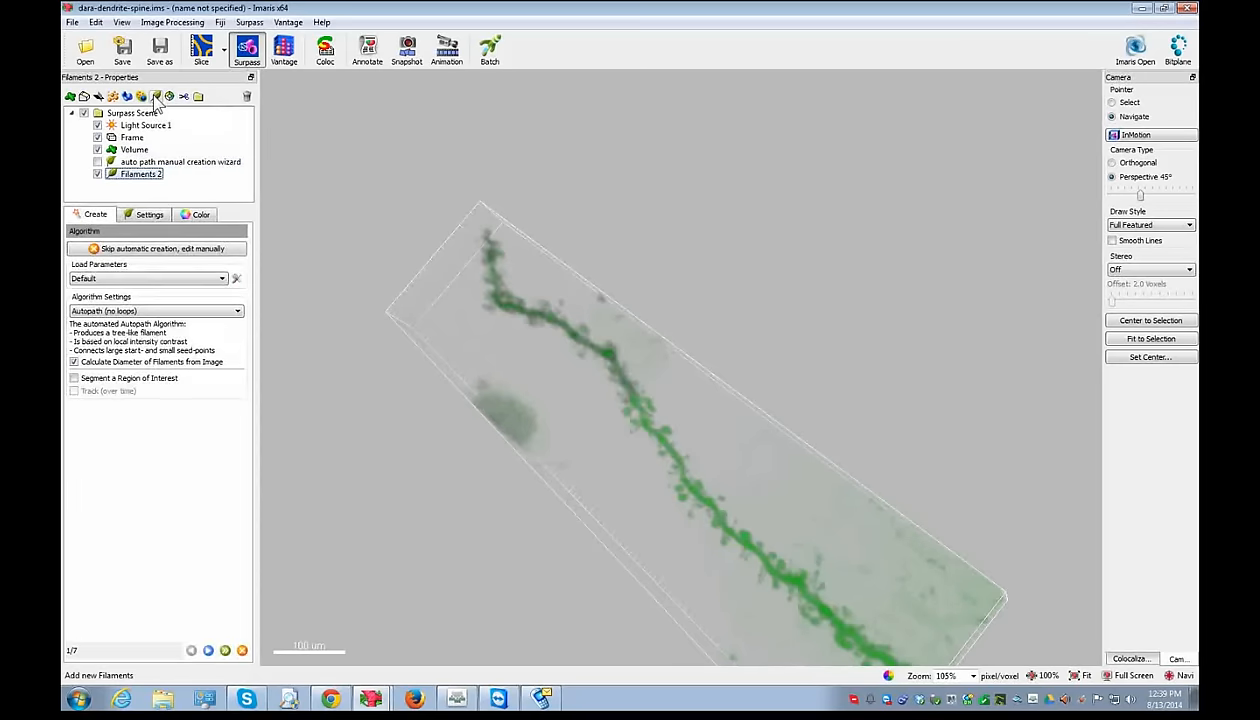
pyautogui.click(127, 250)
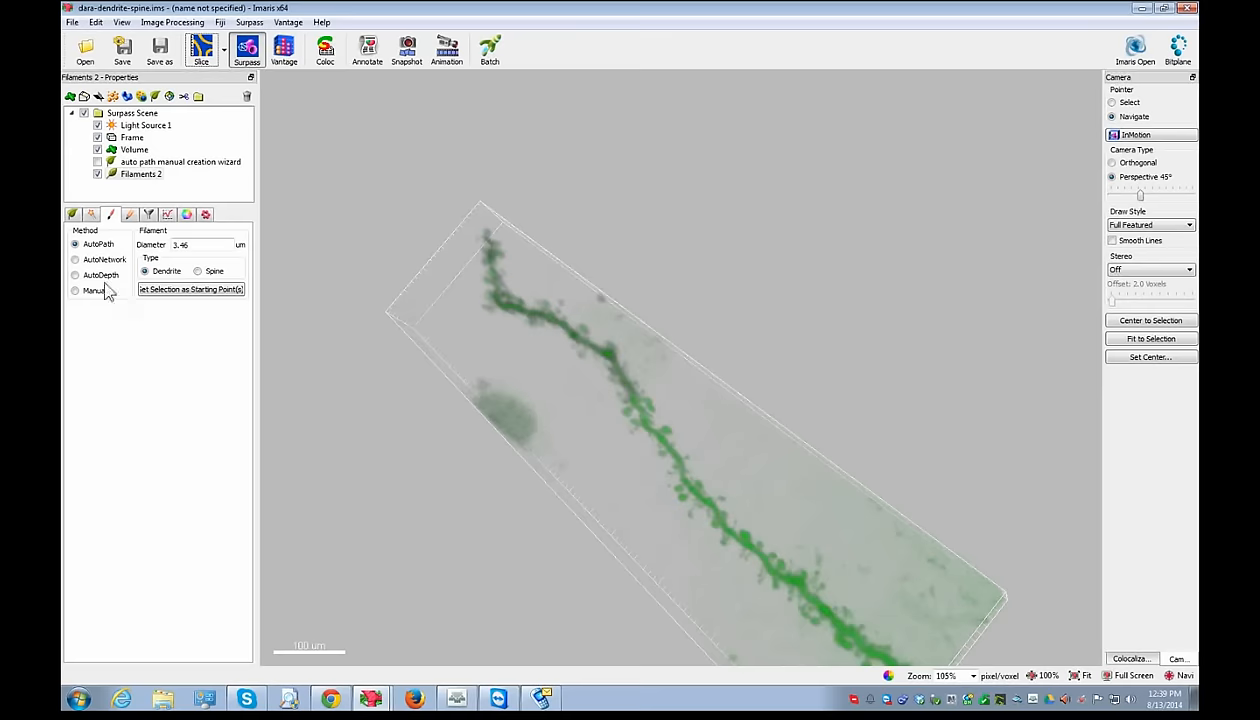
# - Tilt the volume and set the dendrite's lower-right end as the 15.9 µm AutoPath starting point
pyautogui.moveTo(483, 335); pyautogui.dragTo(571, 301)
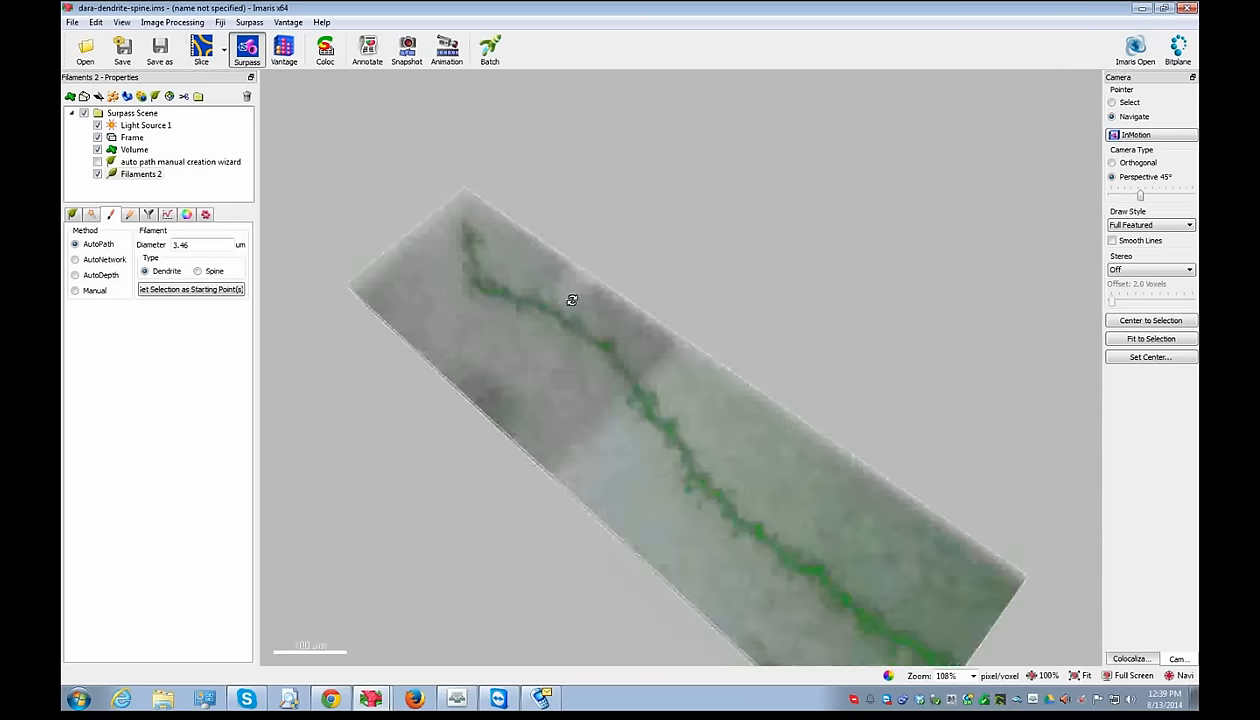
pyautogui.moveTo(688, 508); pyautogui.dragTo(392, 350)
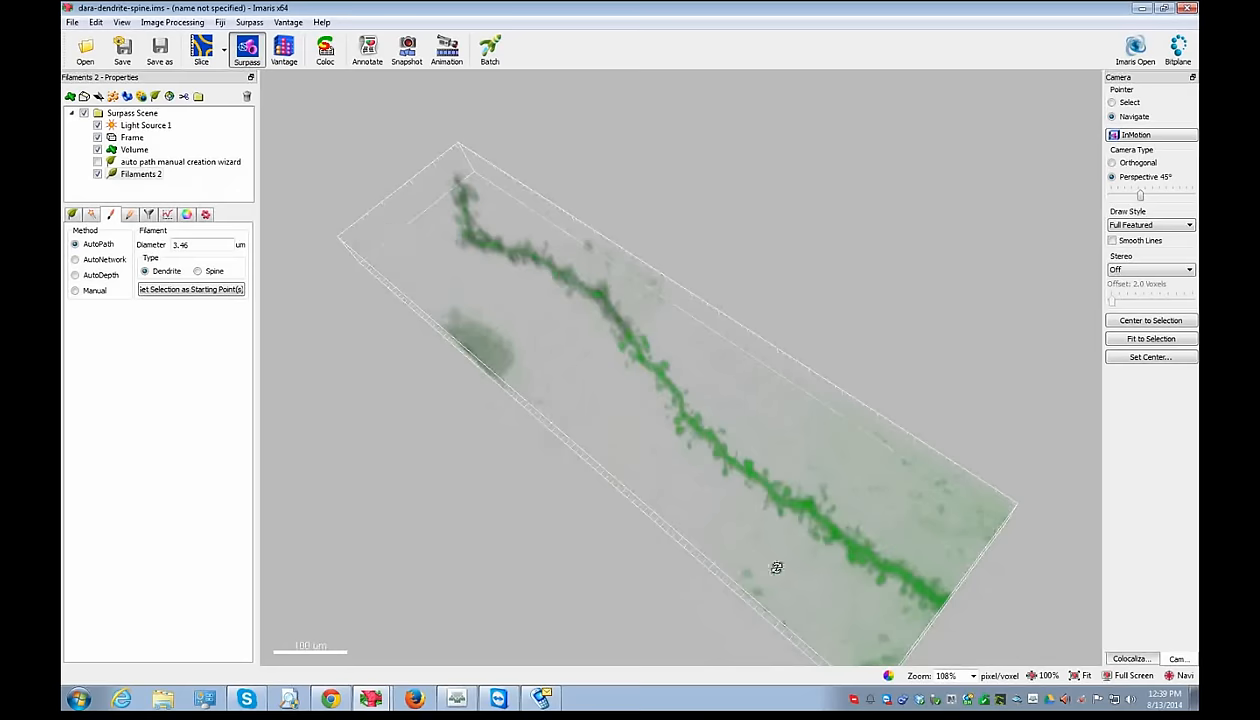
pyautogui.press('Escape')
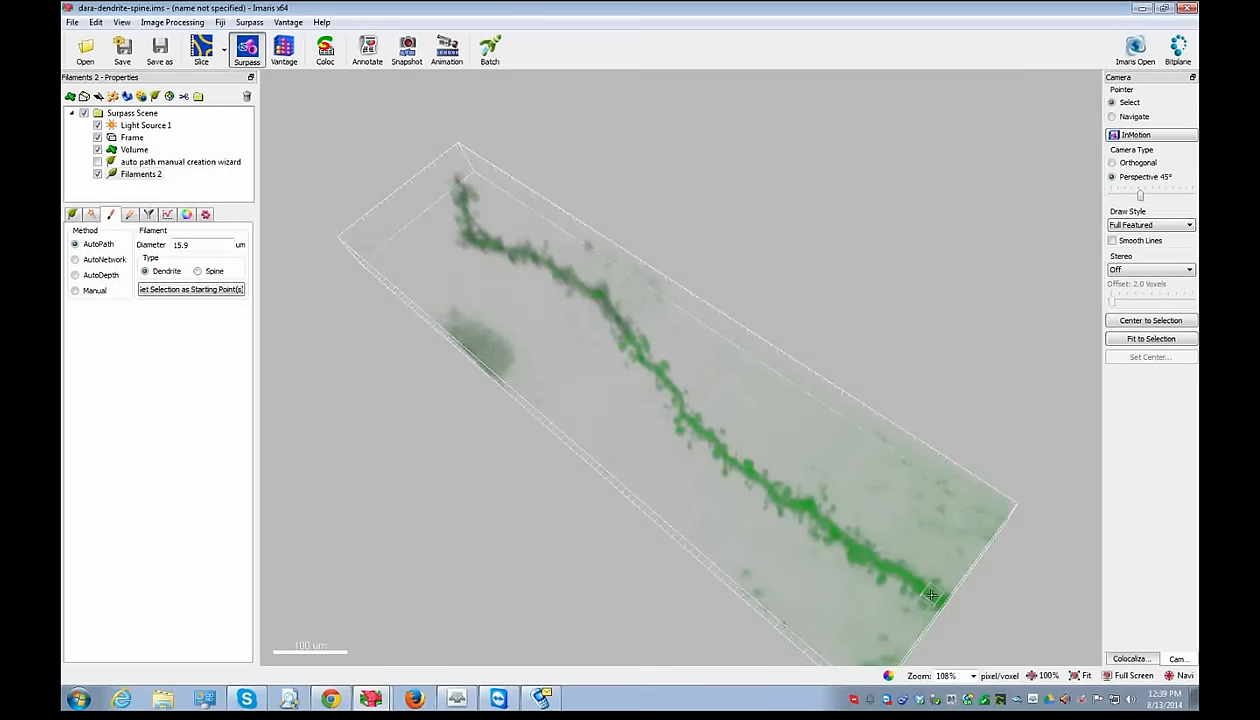
pyautogui.keyDown('shift'); pyautogui.rightClick(931, 594); pyautogui.keyUp('shift')
# - Zoom in on the dendrite and draw five spines branching off it in spine mode
pyautogui.press('Escape')
pyautogui.moveTo(543, 290); pyautogui.dragTo(1017, 593)
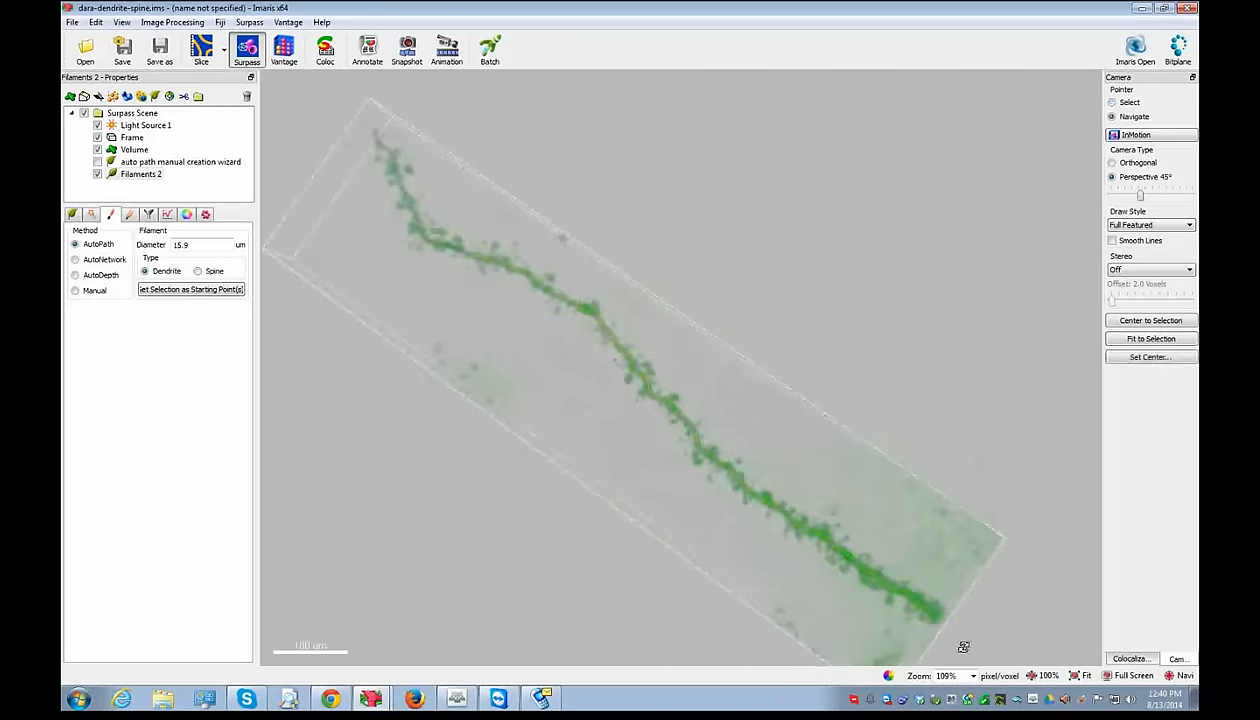
pyautogui.scroll(4, 474, 264)
pyautogui.moveTo(458, 288); pyautogui.dragTo(532, 391)
pyautogui.press('Escape')
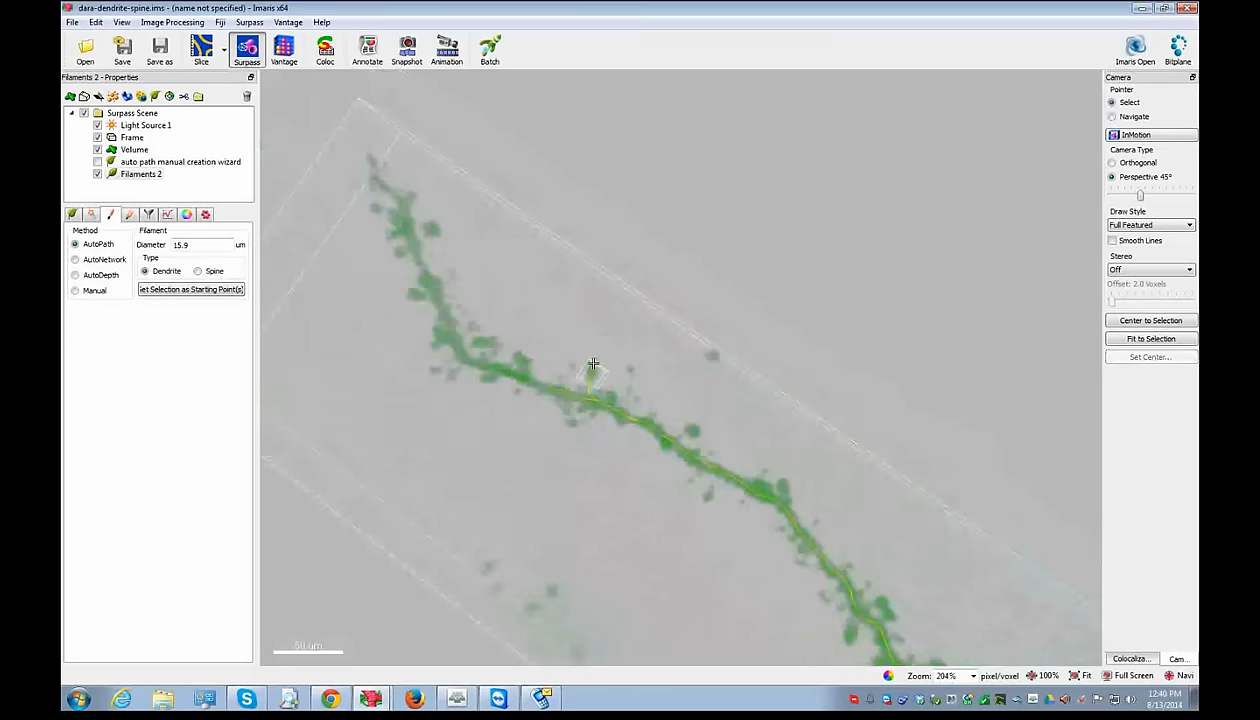
pyautogui.click(212, 271)
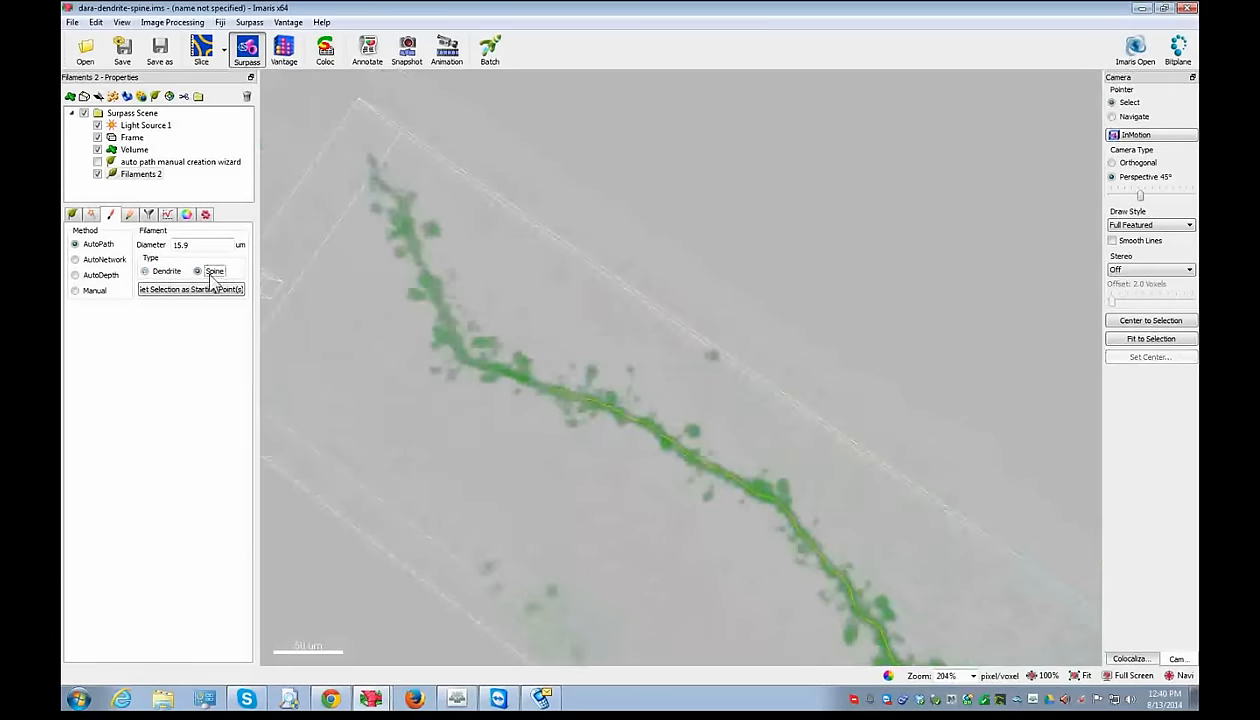
pyautogui.click(592, 373)
pyautogui.click(571, 425)
pyautogui.click(691, 429)
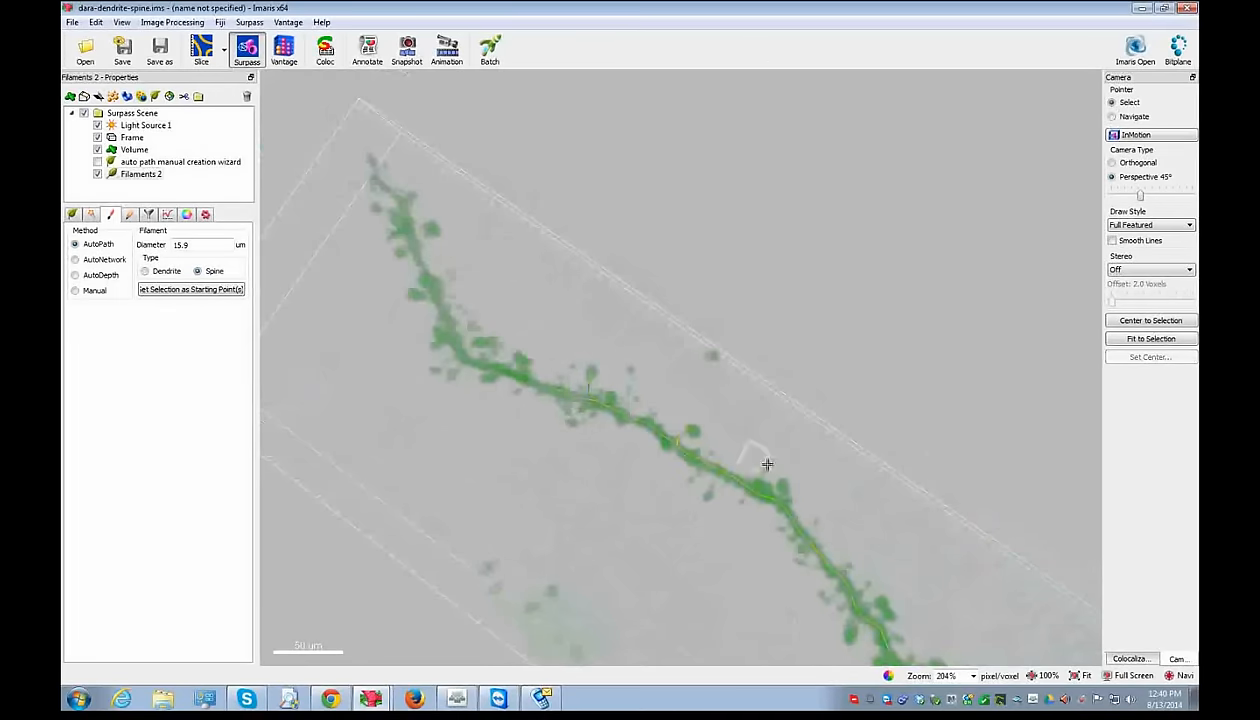
pyautogui.keyDown('shift'); pyautogui.click(706, 500); pyautogui.keyUp('shift')
pyautogui.keyDown('shift'); pyautogui.click(853, 638); pyautogui.keyUp('shift')
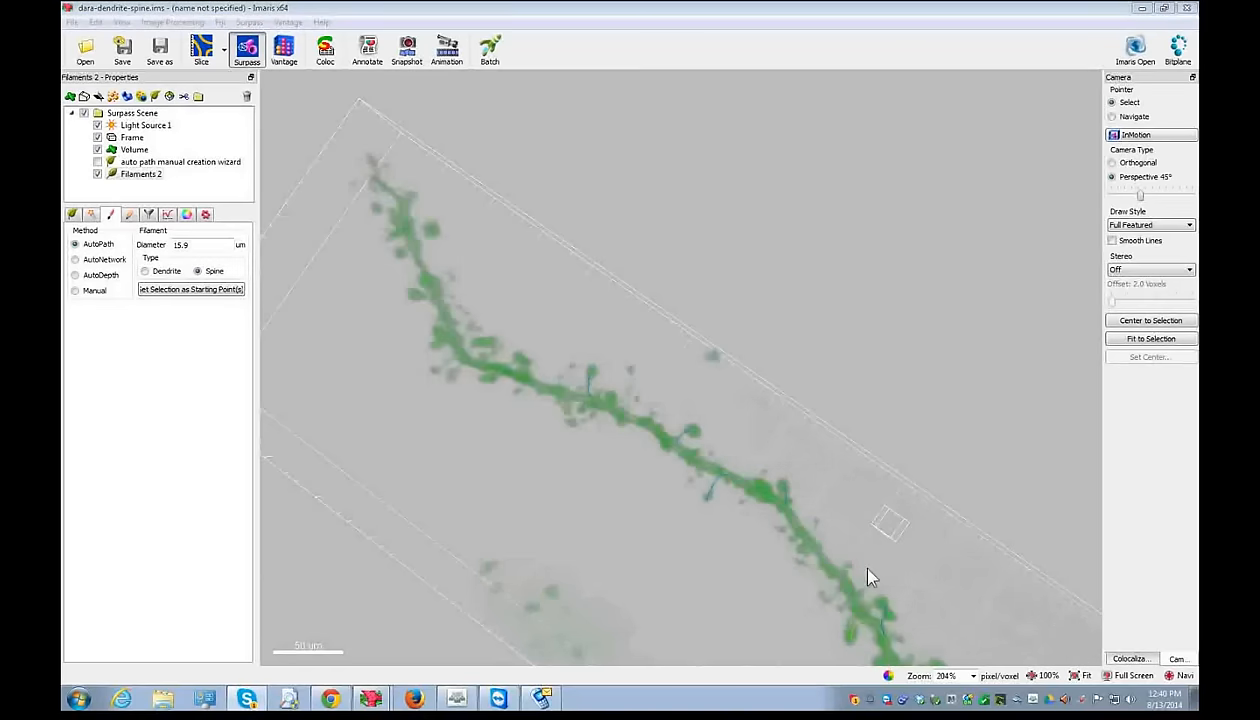
pyautogui.click(836, 451)
# - Display the filament as 5-pixel lines instead of cones and bring up its Rebuild settings
pyautogui.press('Escape')
pyautogui.moveTo(905, 547); pyautogui.dragTo(639, 431)
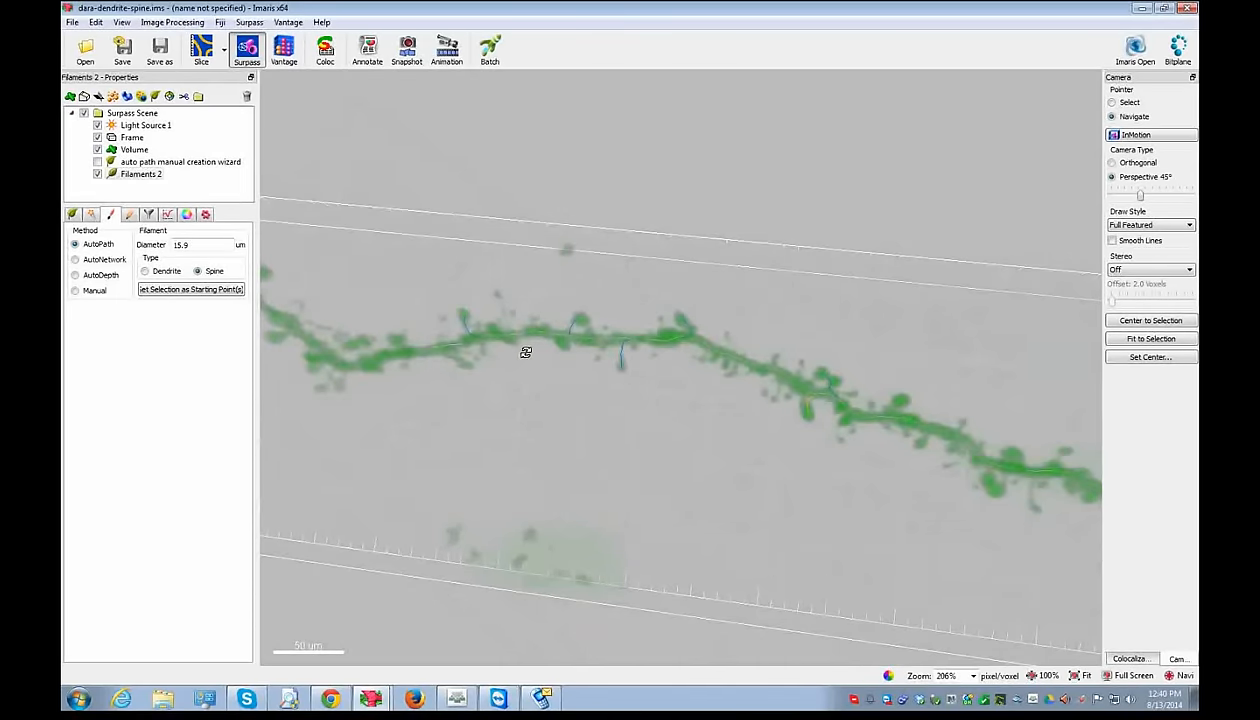
pyautogui.click(130, 215)
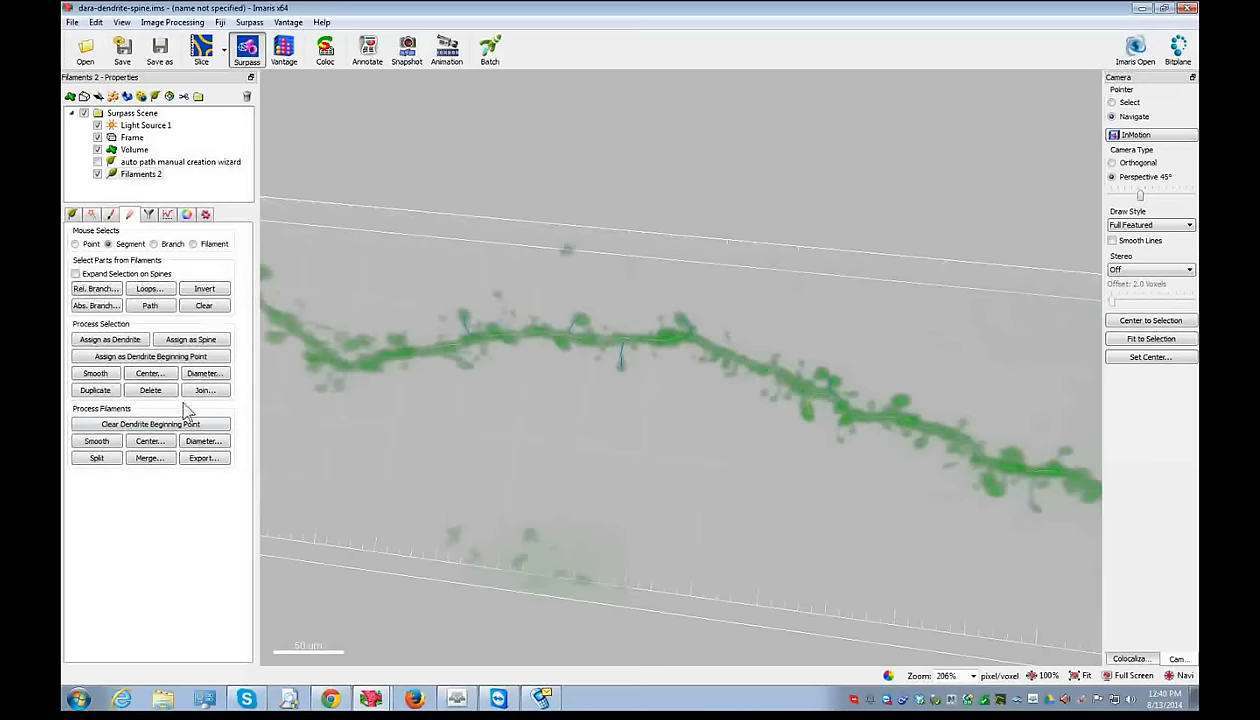
pyautogui.moveTo(532, 430); pyautogui.dragTo(574, 357)
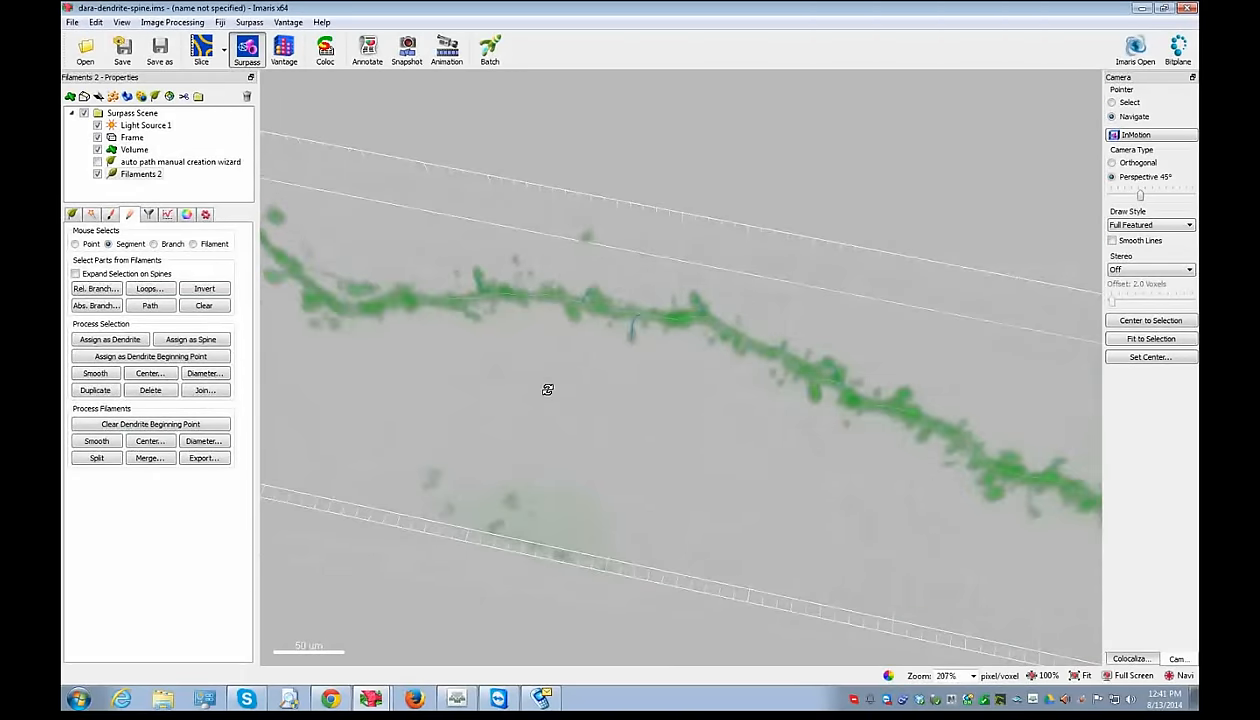
pyautogui.click(75, 215)
pyautogui.click(77, 246)
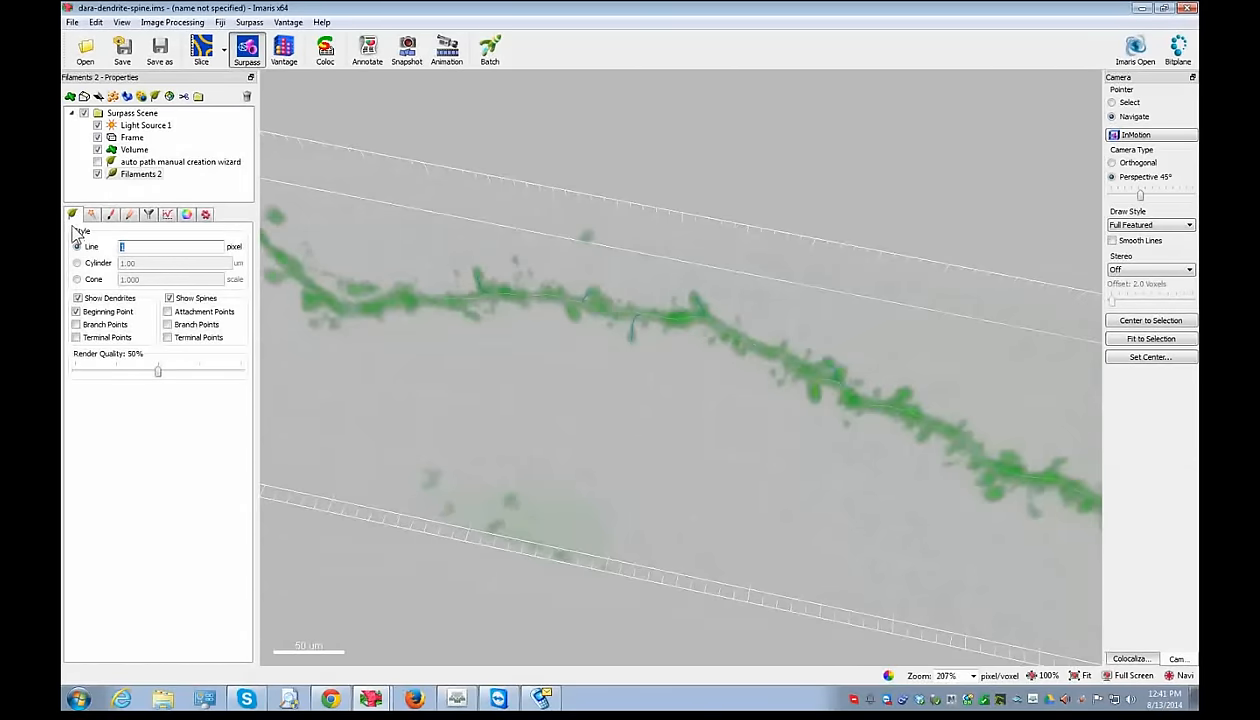
pyautogui.press('Return')
pyautogui.moveTo(641, 287)
pyautogui.mouseDown()
pyautogui.moveTo(641, 385)
pyautogui.moveTo(630, 377)
pyautogui.mouseUp()
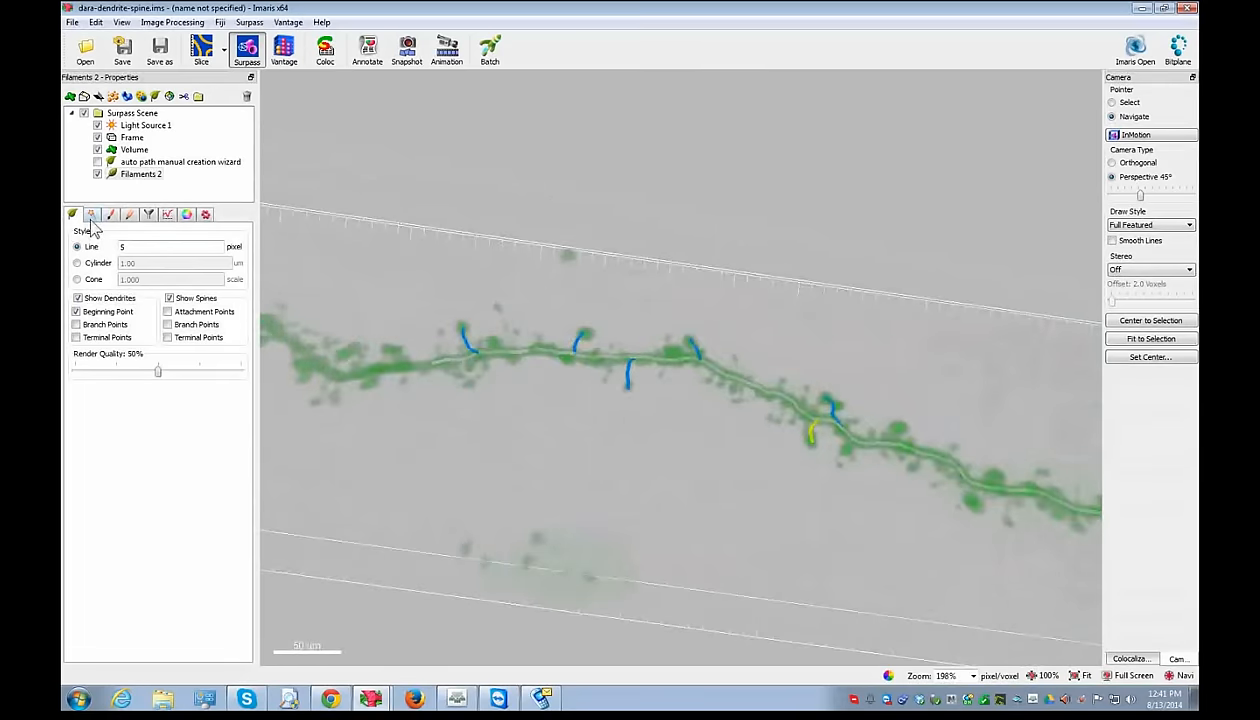
pyautogui.click(91, 215)
# - Rebuild only the spines, keeping existing data, with a 5 µm seed point diameter through to Finish
pyautogui.click(100, 245)
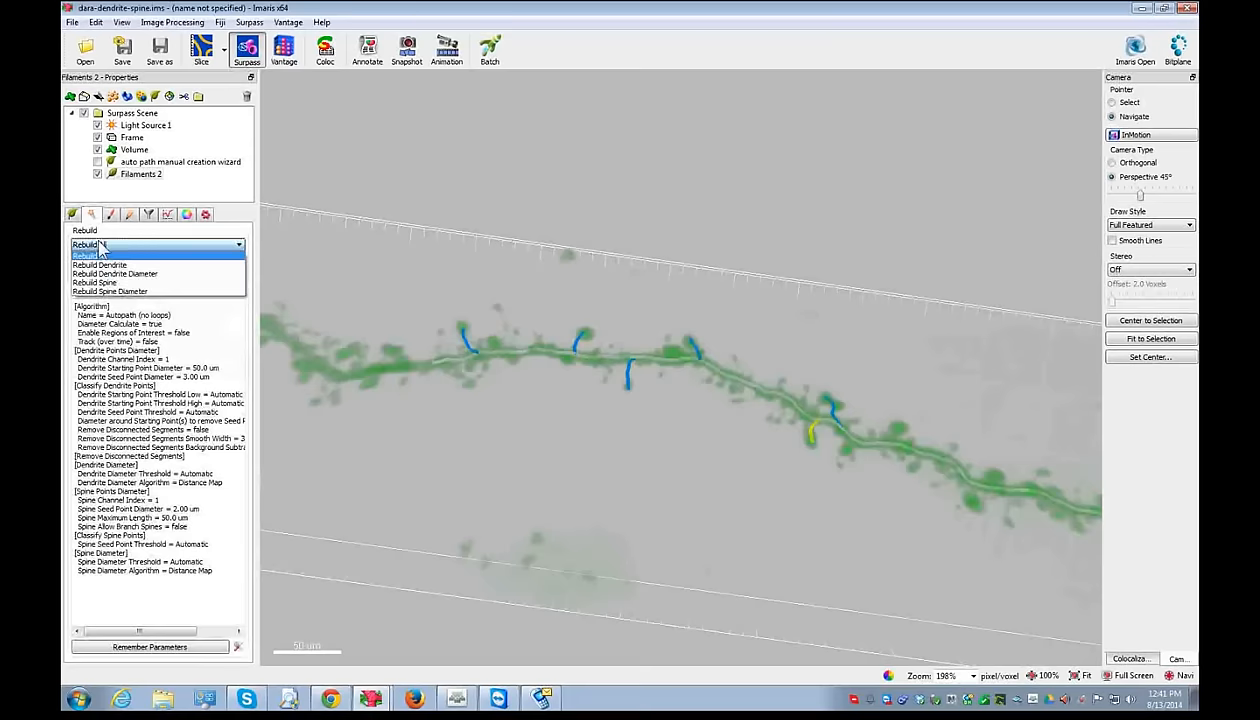
pyautogui.click(95, 282)
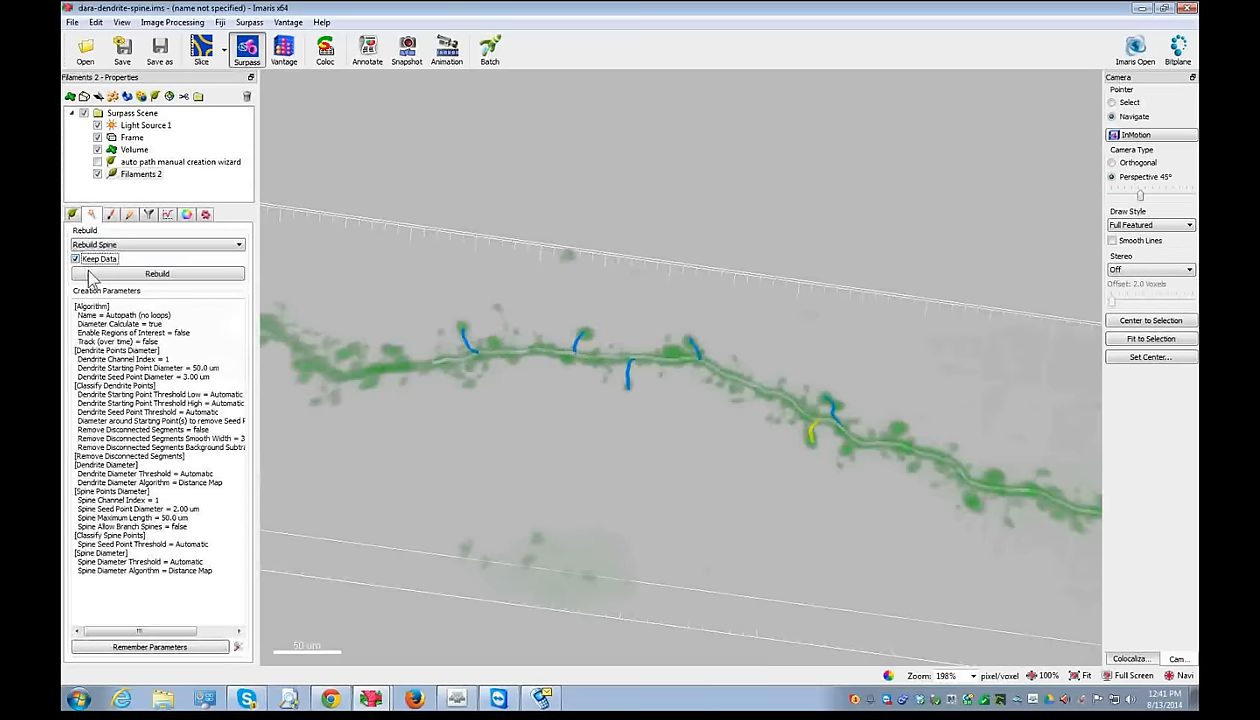
pyautogui.click(140, 276)
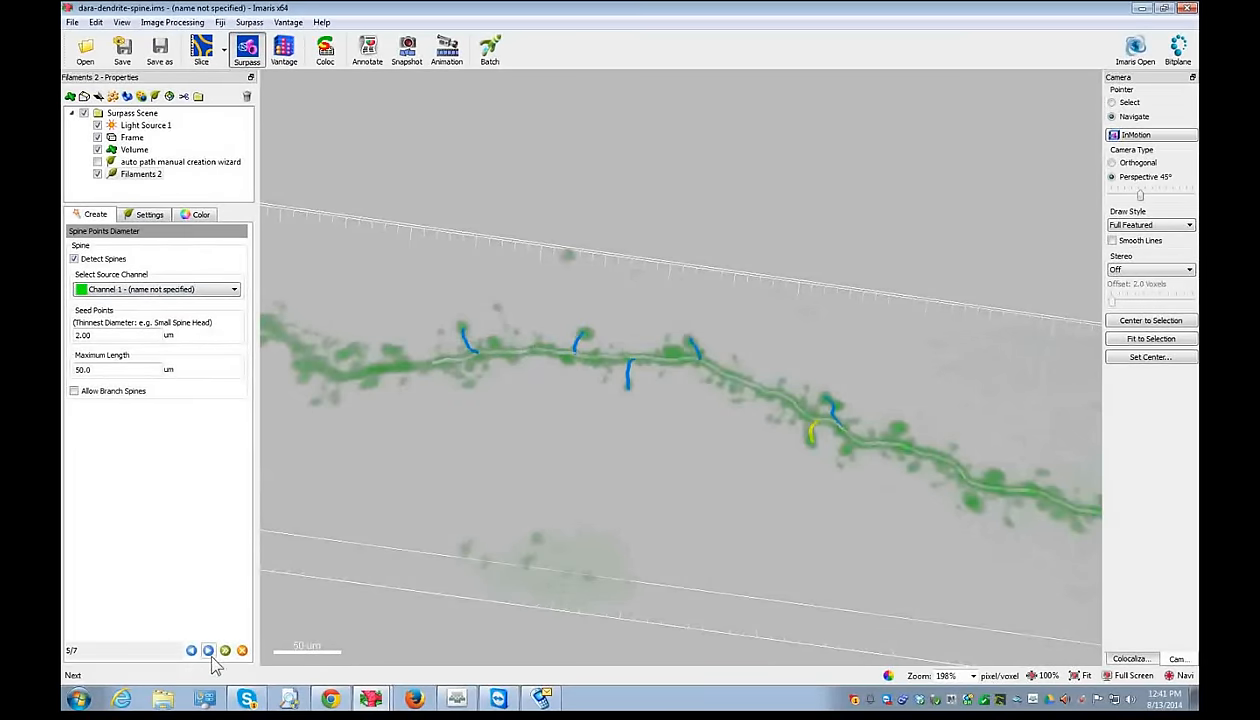
pyautogui.doubleClick(82, 335)
pyautogui.write('5')
pyautogui.click(209, 652)
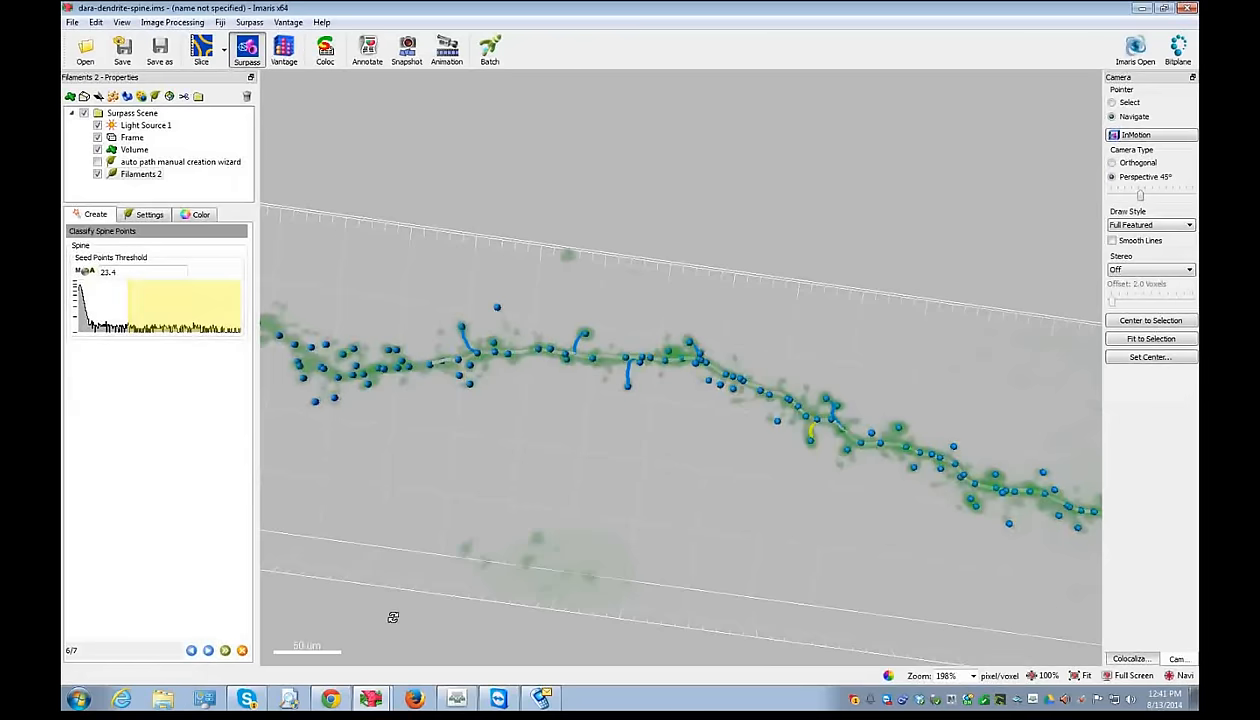
pyautogui.click(208, 651)
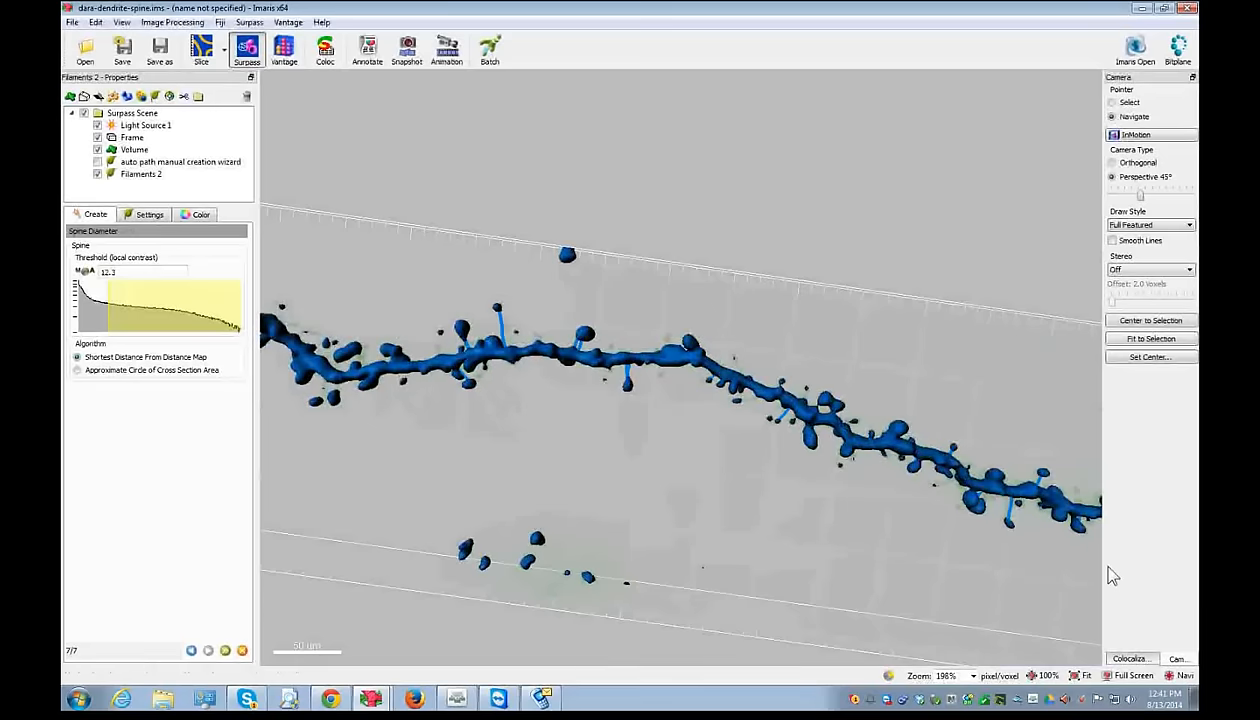
pyautogui.click(225, 650)
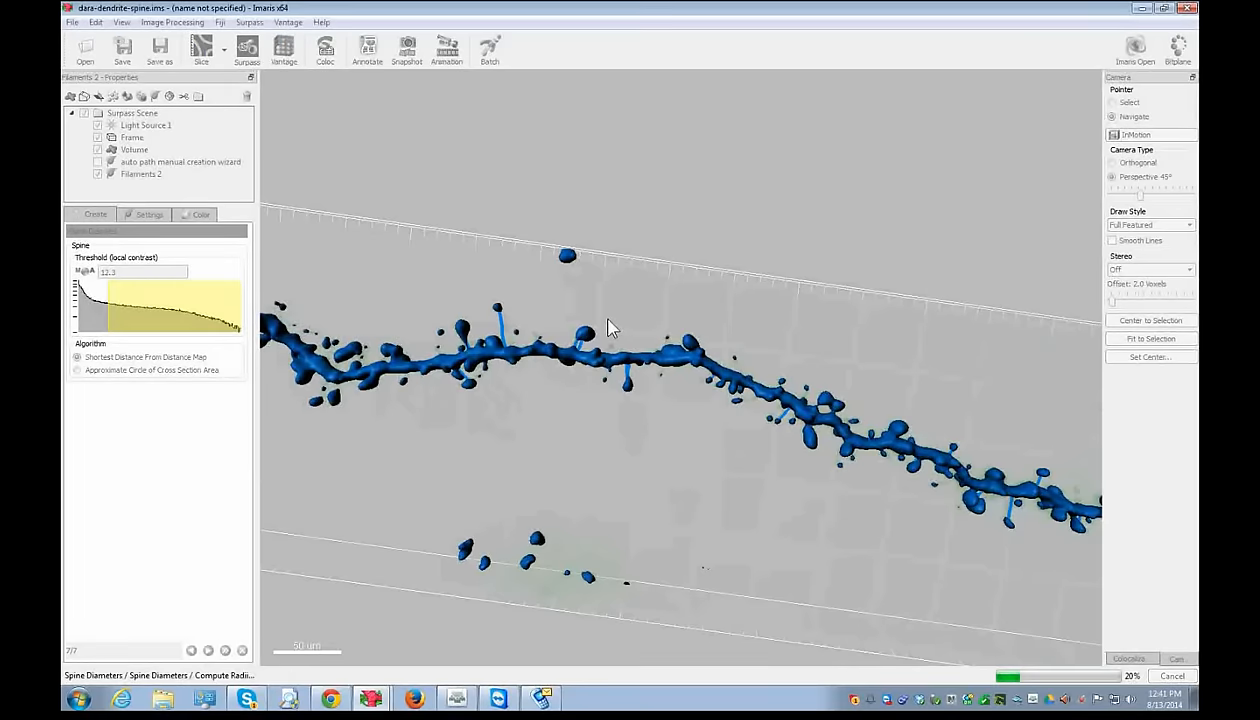
# - Rotate and zoom out on the dendrite, then uncheck Filaments 2 in the Surpass tree
pyautogui.moveTo(672, 318); pyautogui.dragTo(630, 318)
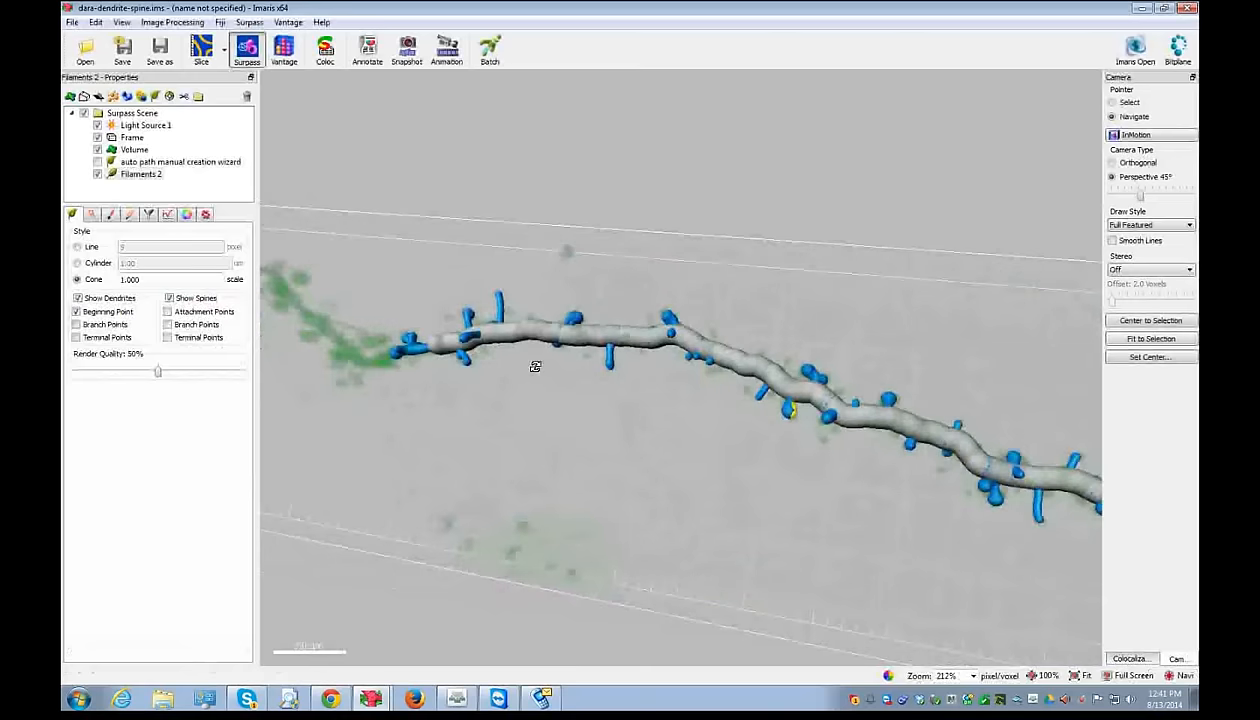
pyautogui.scroll(-3, 590, 479)
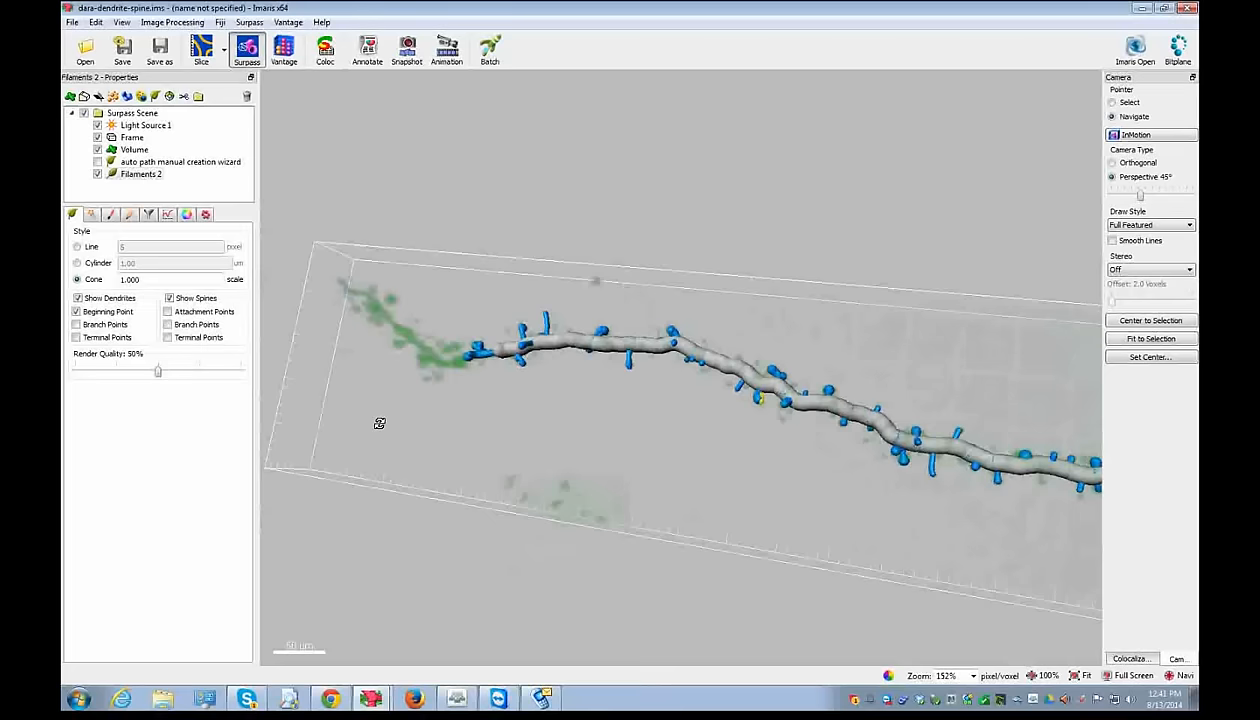
pyautogui.click(99, 180)
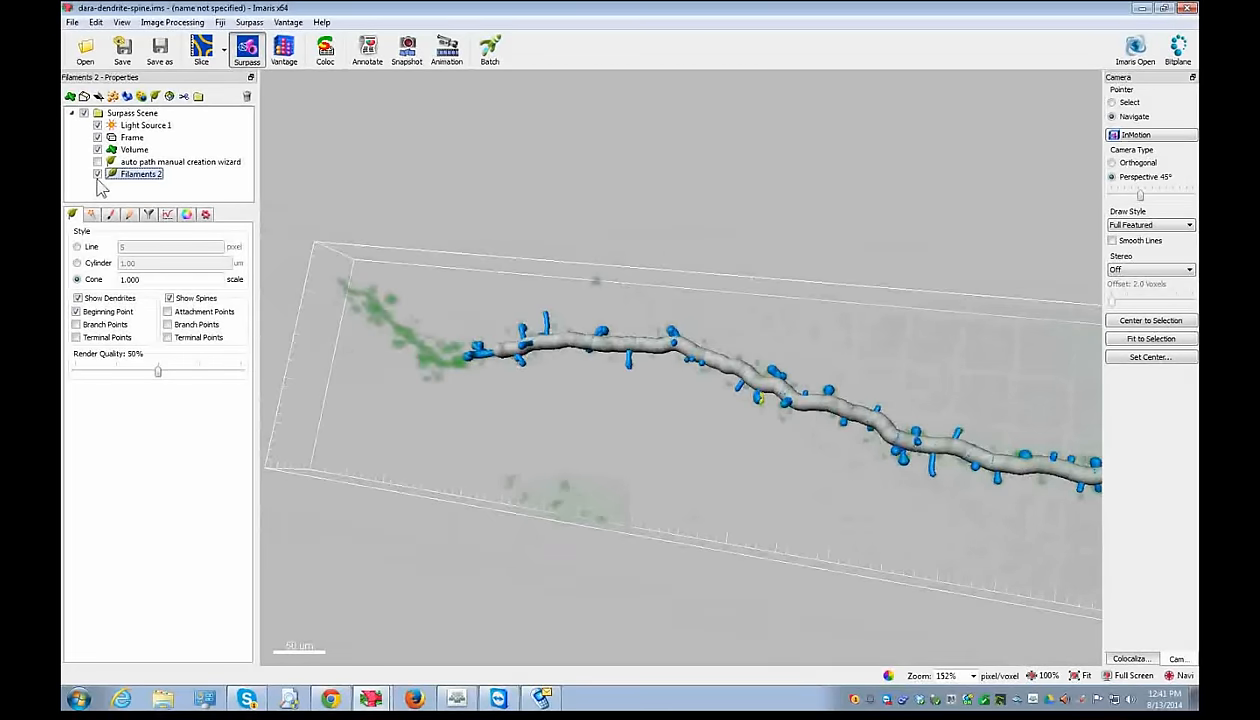
pyautogui.click(97, 176)
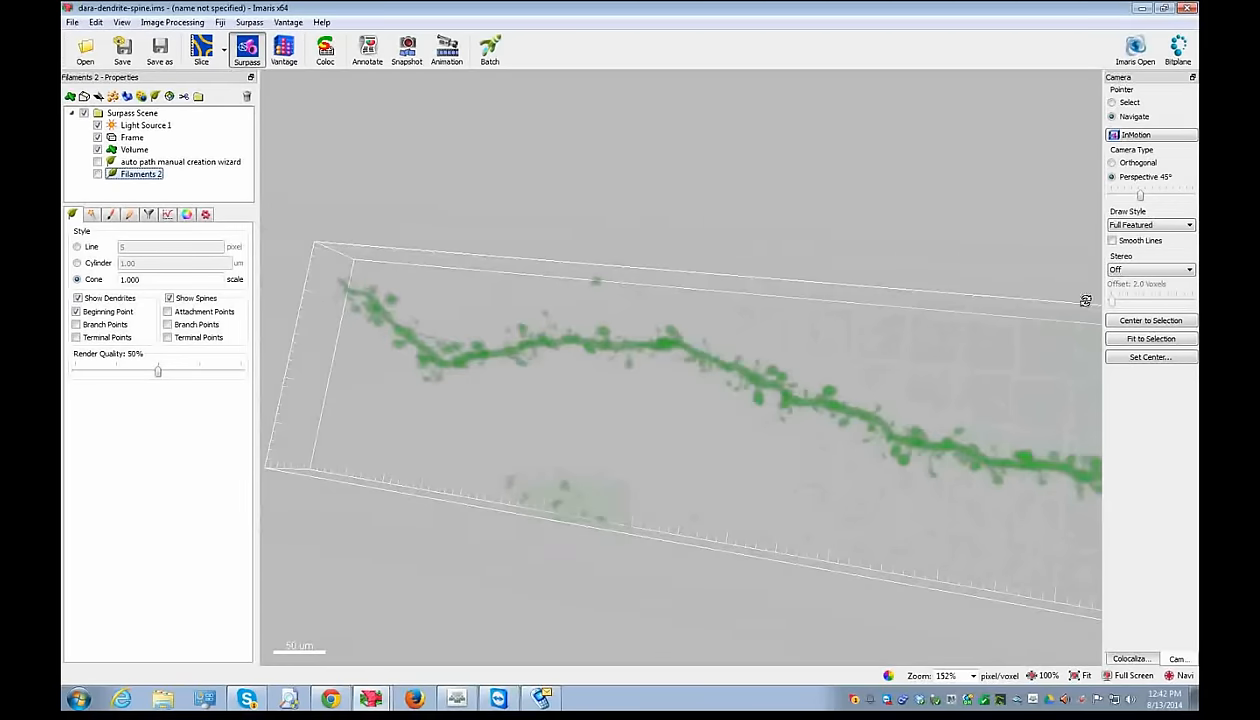
# - Minimize the dendrite session and bring the R18Demo Imaris window to the front
pyautogui.click(1140, 7)
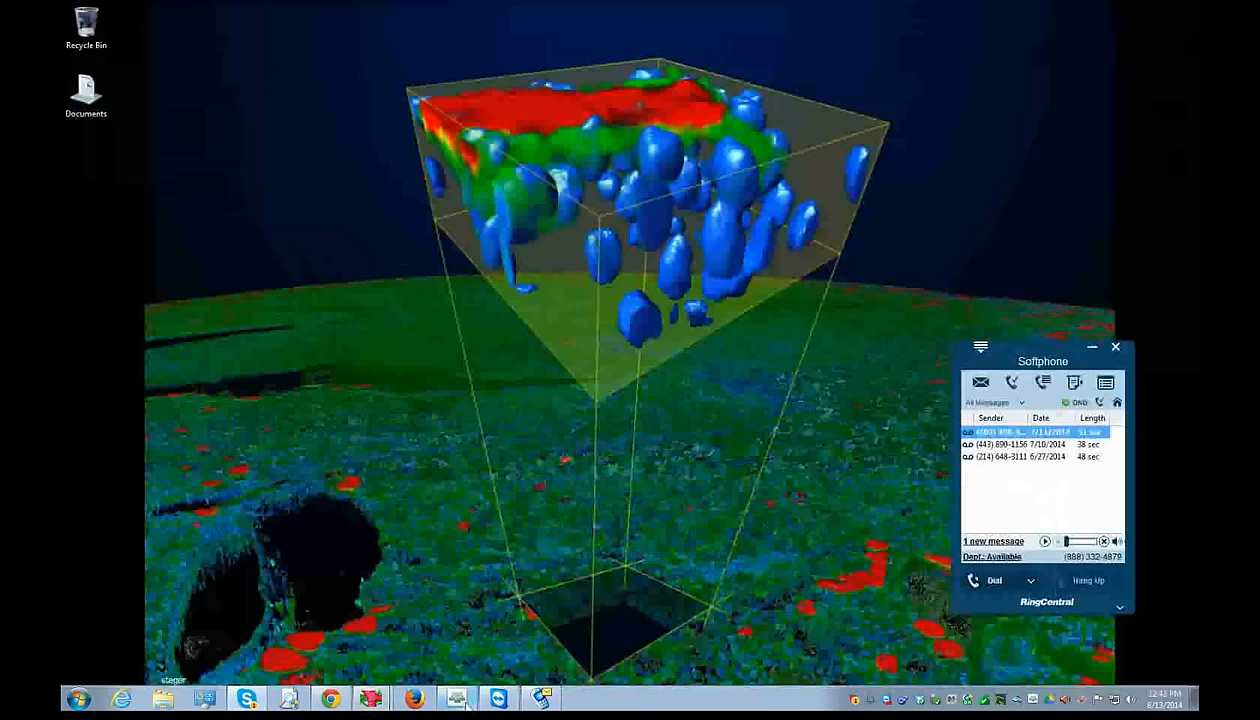
pyautogui.click(466, 703)
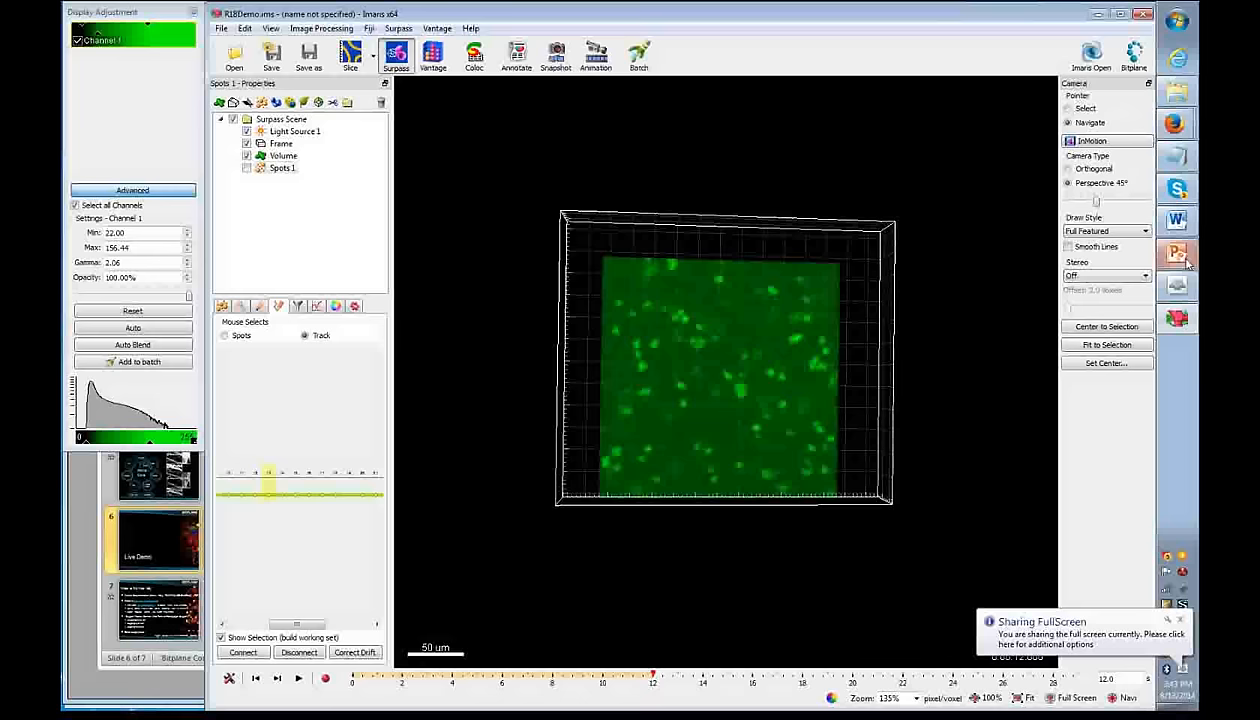
# - Show the 'Where to find more help' slide, then return to R18Demo in Imaris in Select mode
pyautogui.click(1180, 255)
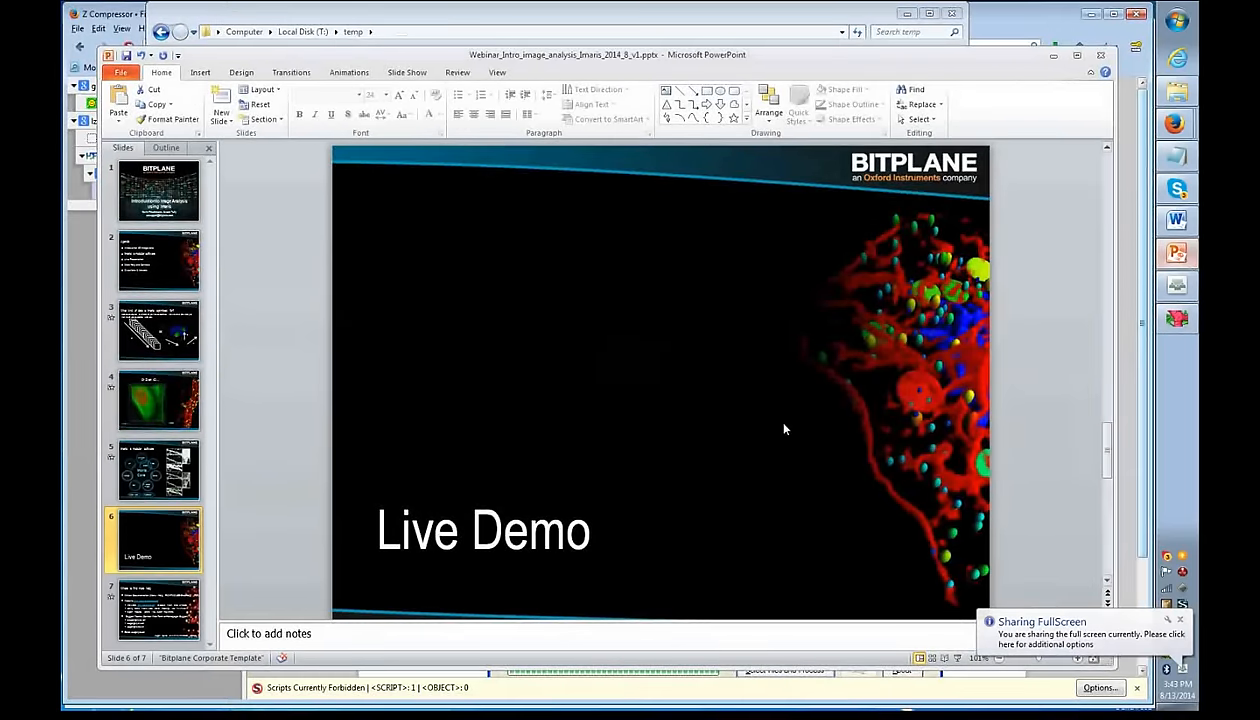
pyautogui.click(151, 604)
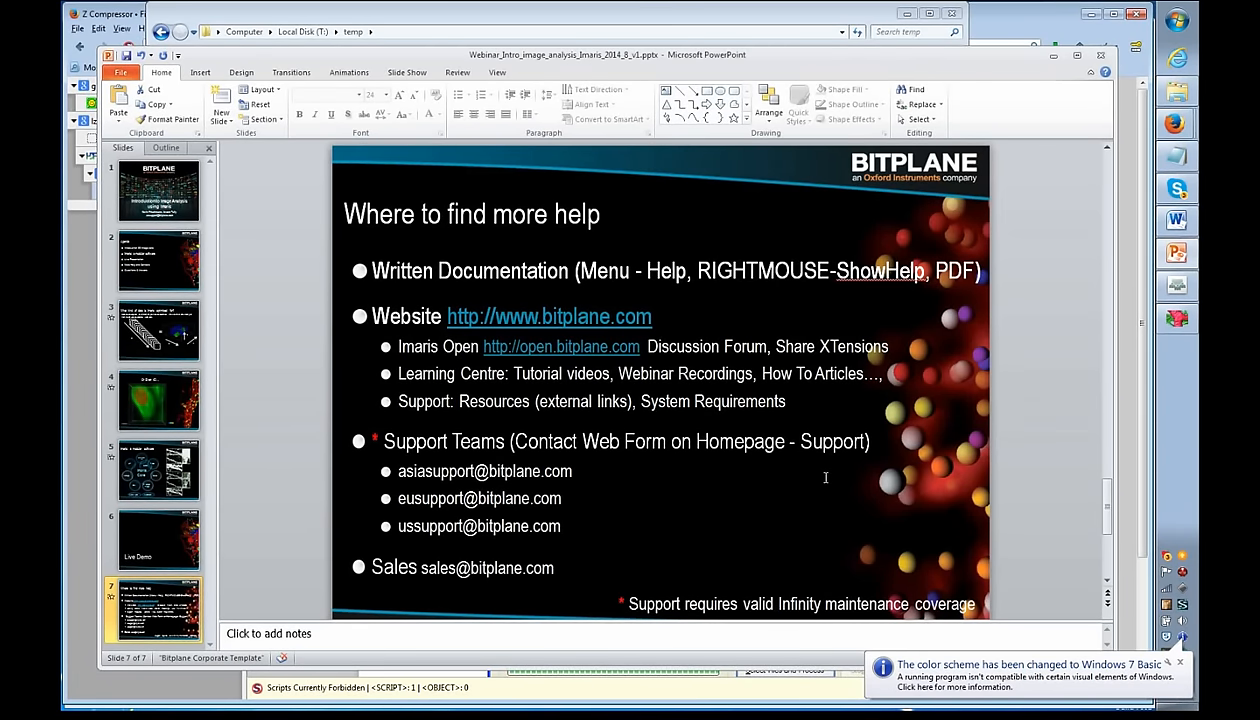
pyautogui.click(1176, 318)
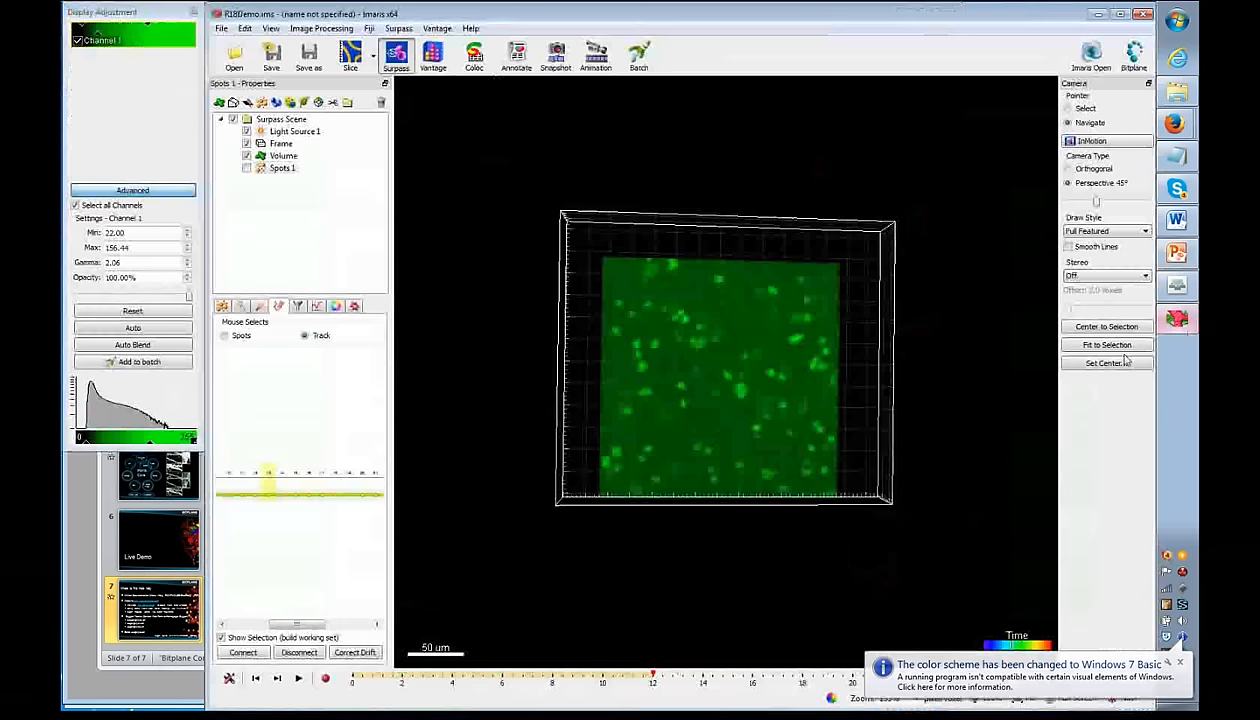
pyautogui.press('Escape')
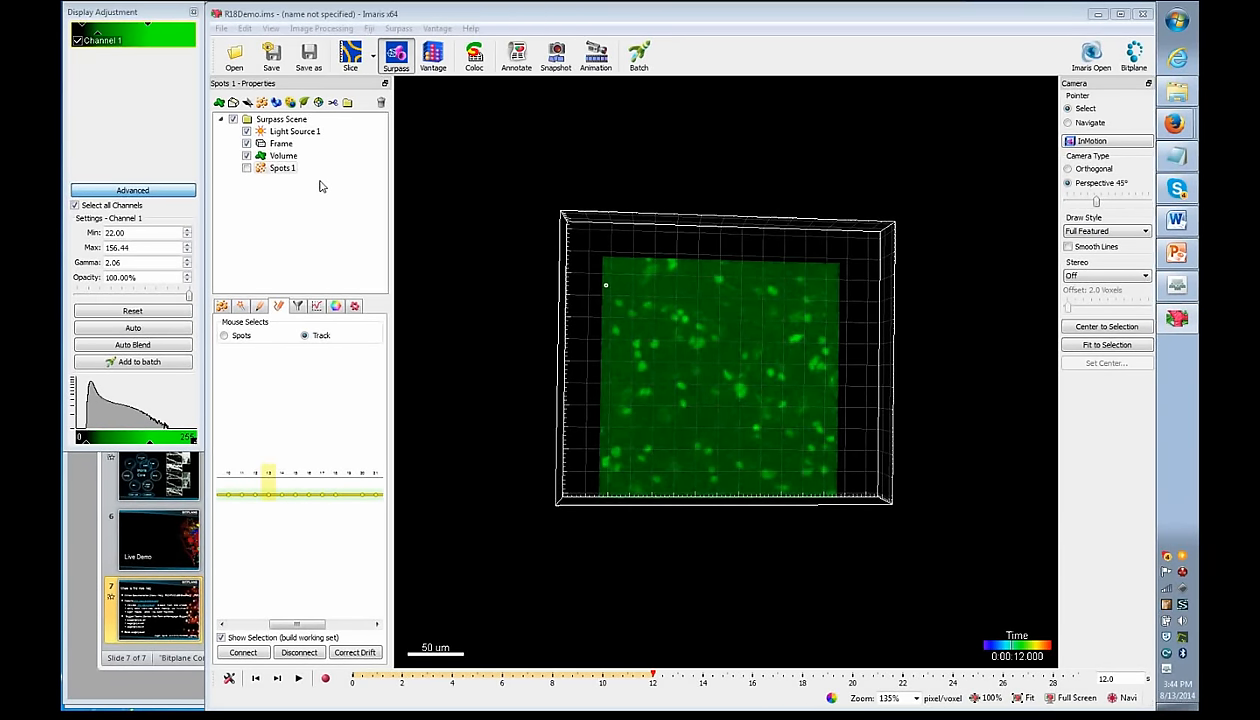
# - Bring the Imaris Reference Manual's Surpass Tree page forward in Firefox
pyautogui.moveTo(1174, 123)
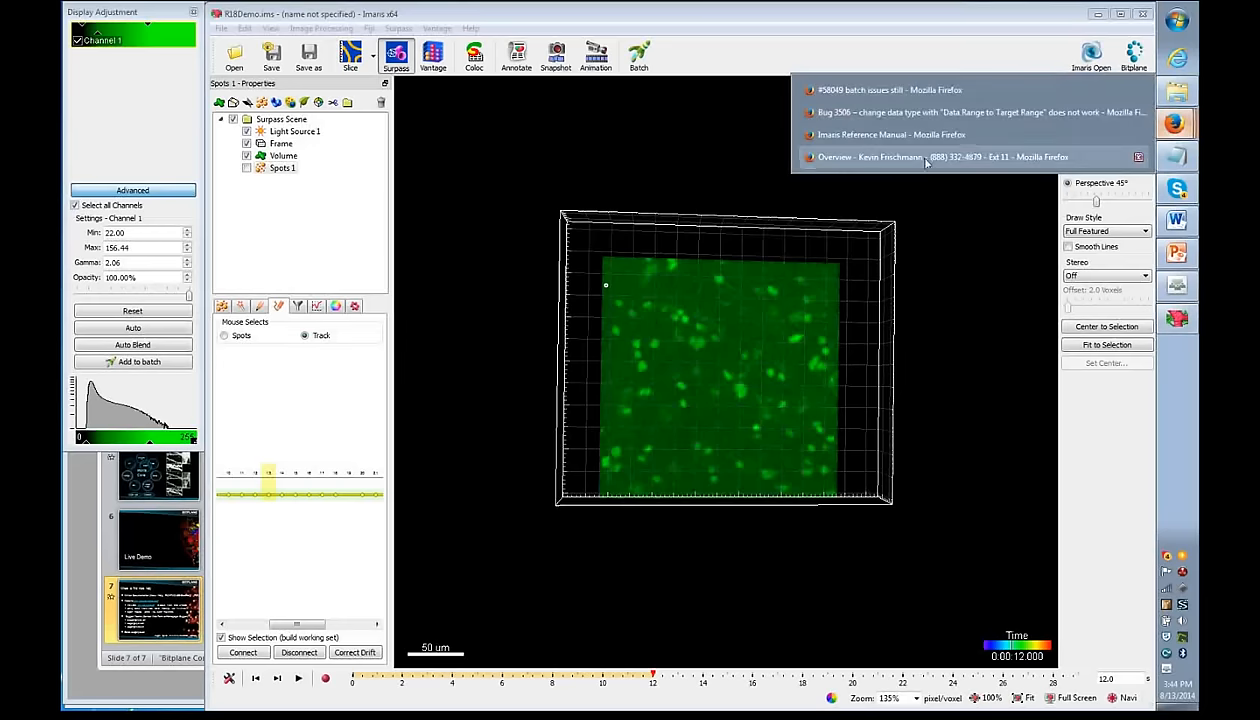
pyautogui.click(900, 134)
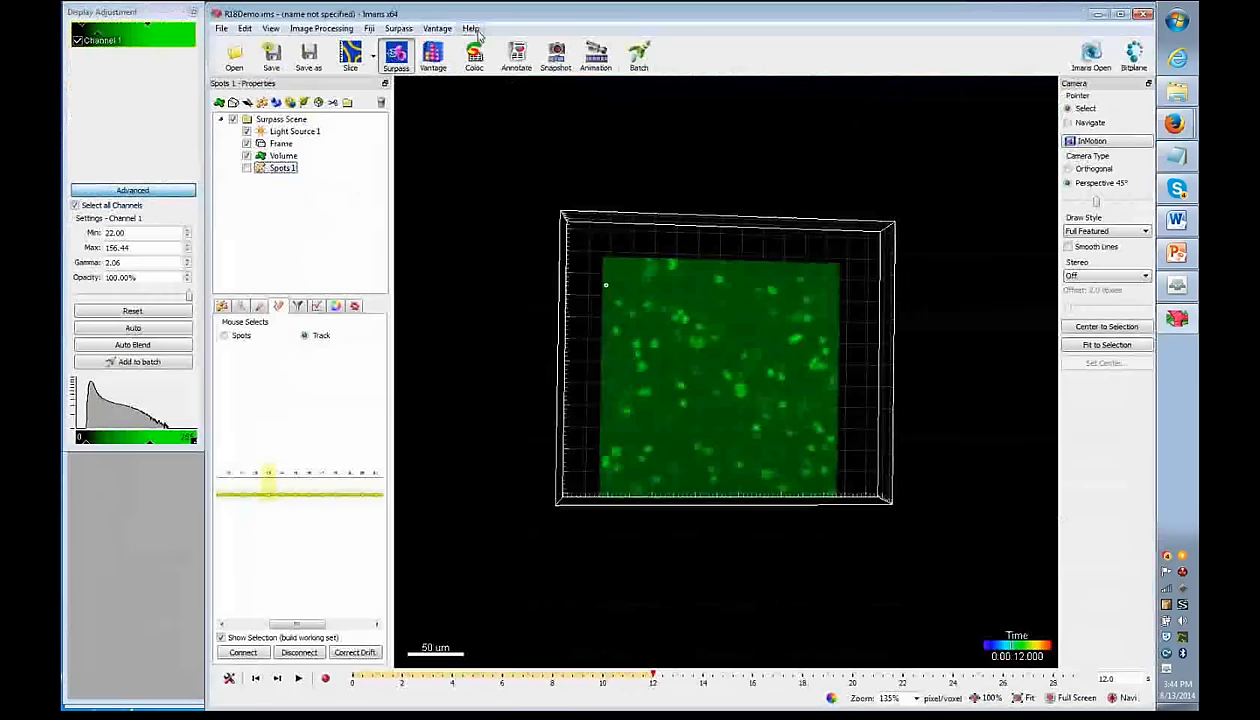
# - Choose Help > Video Tutorials in Imaris to load the Bitplane Learning Center
pyautogui.click(470, 28)
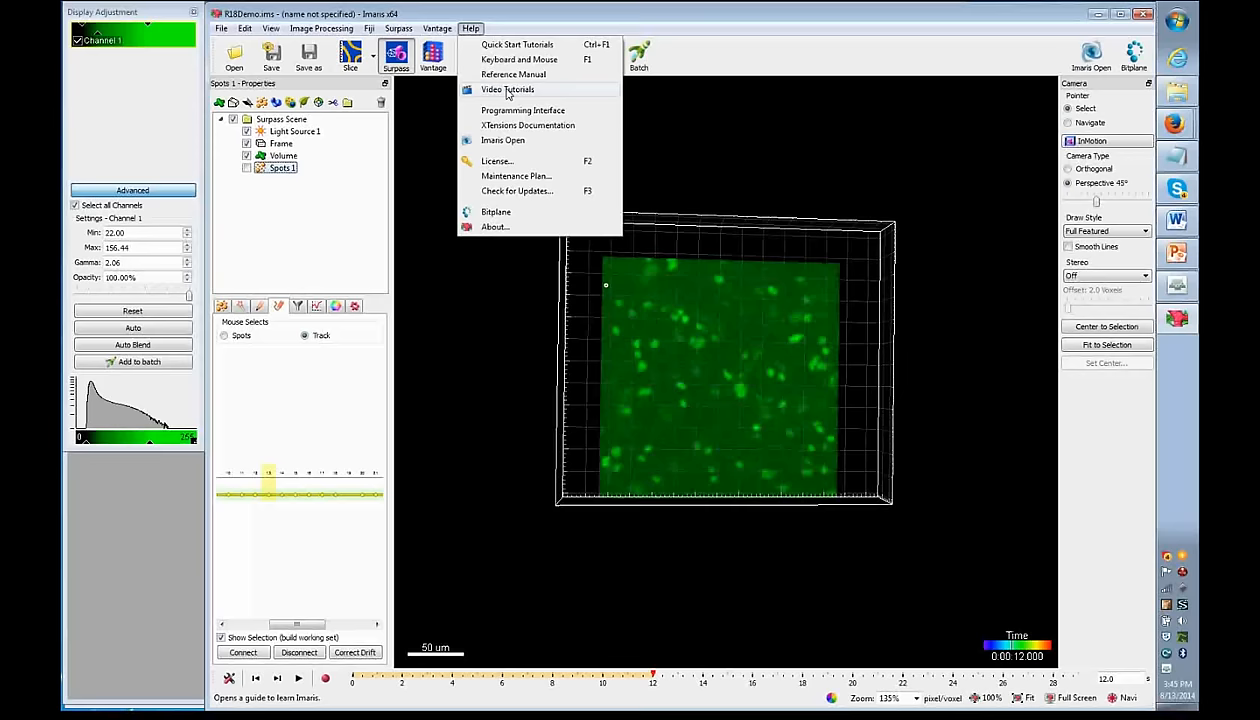
pyautogui.click(507, 90)
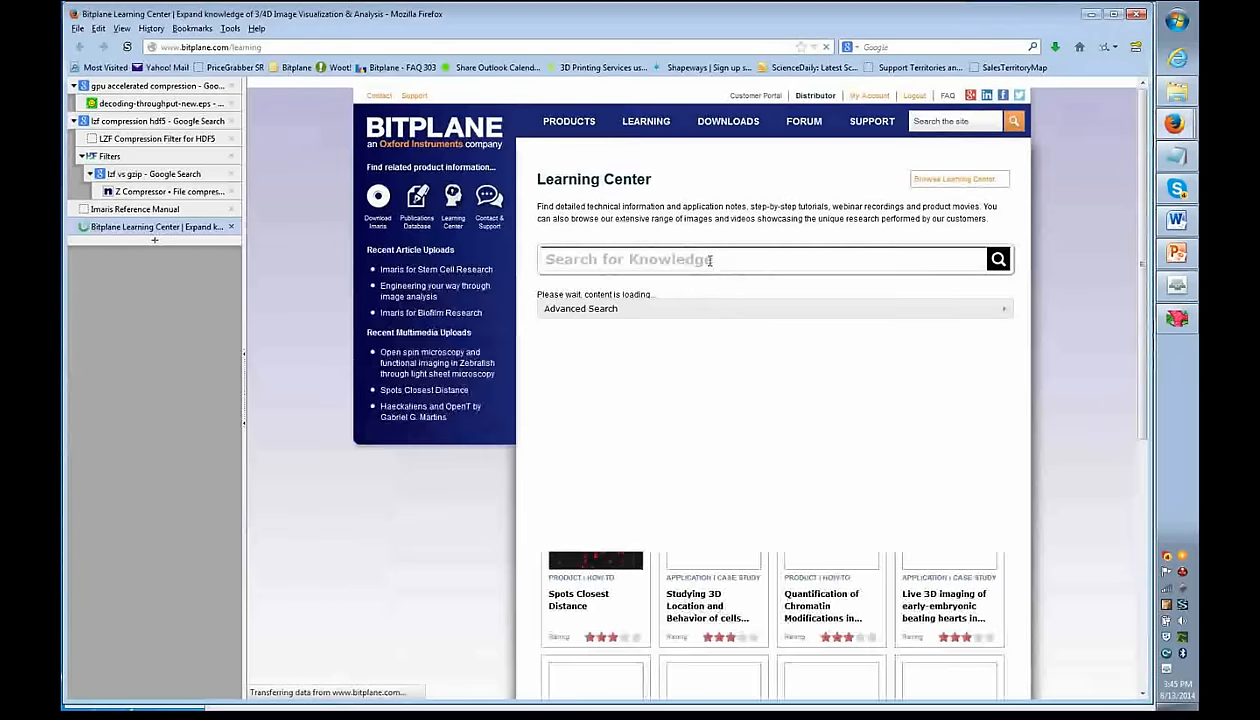
# - Search the Learning Center for 'distance' and toggle the Multimedia Gallery filter on and off
pyautogui.click(711, 260)
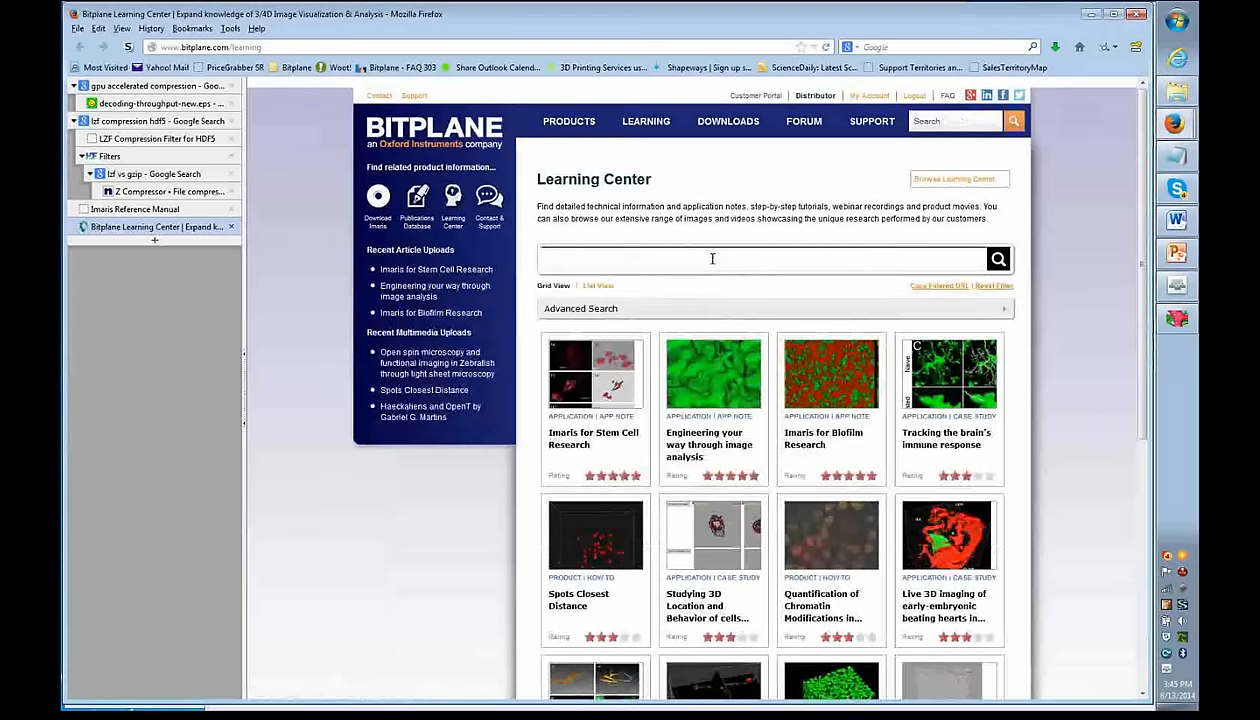
pyautogui.write('distance')
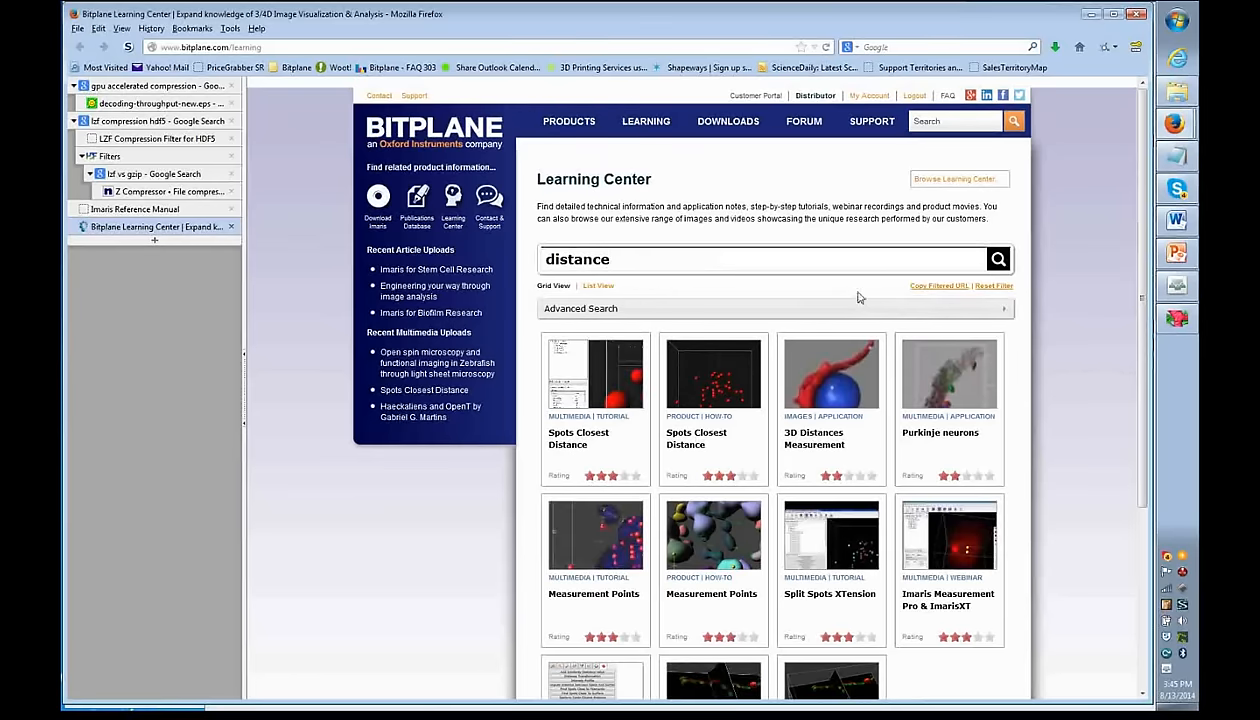
pyautogui.click(612, 309)
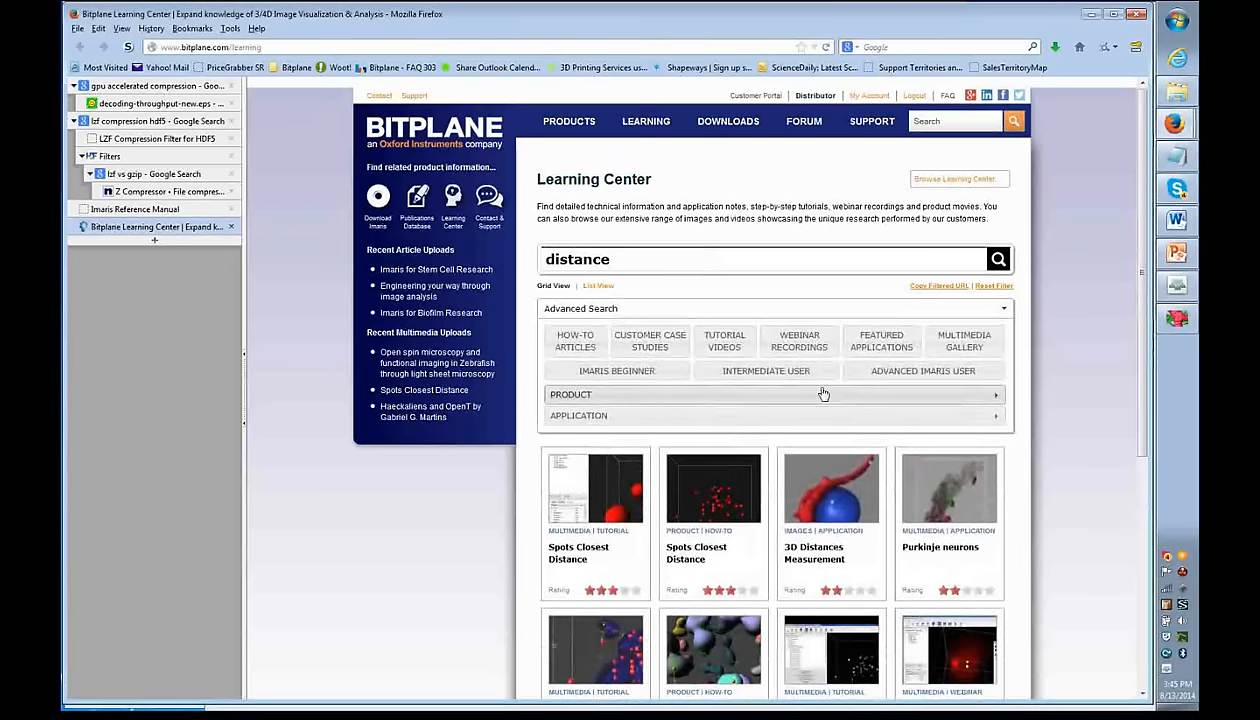
pyautogui.click(963, 345)
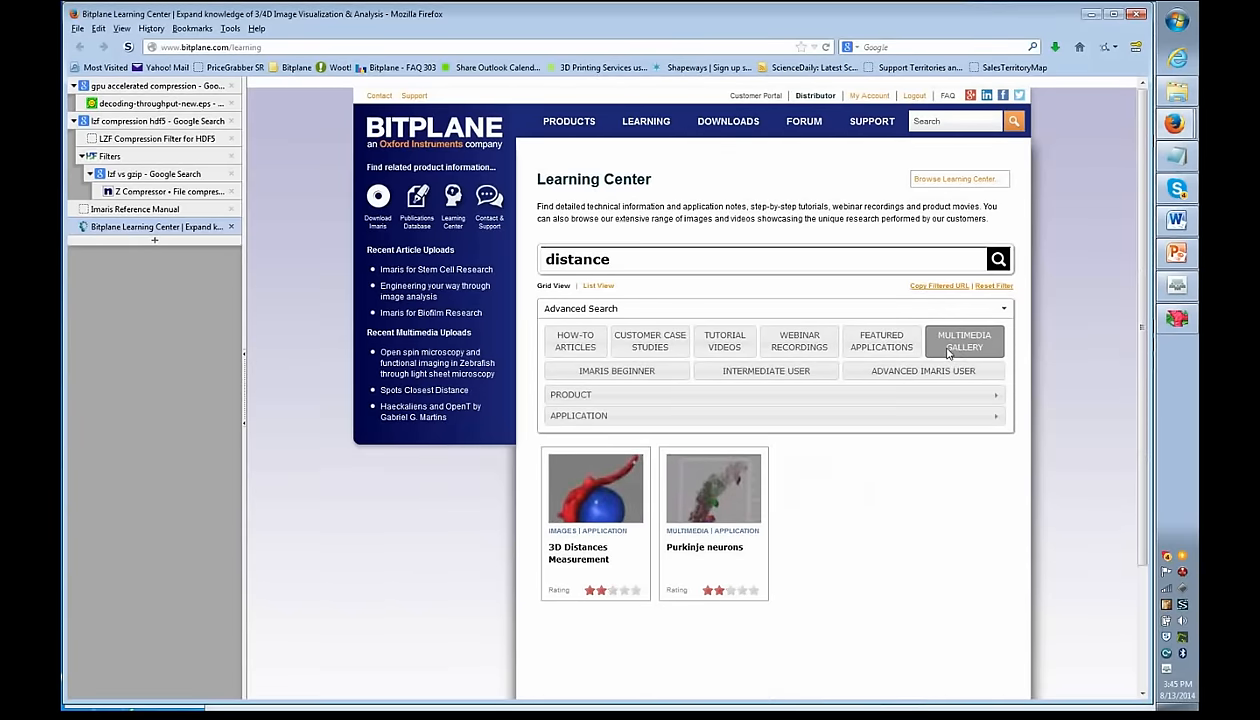
pyautogui.click(935, 350)
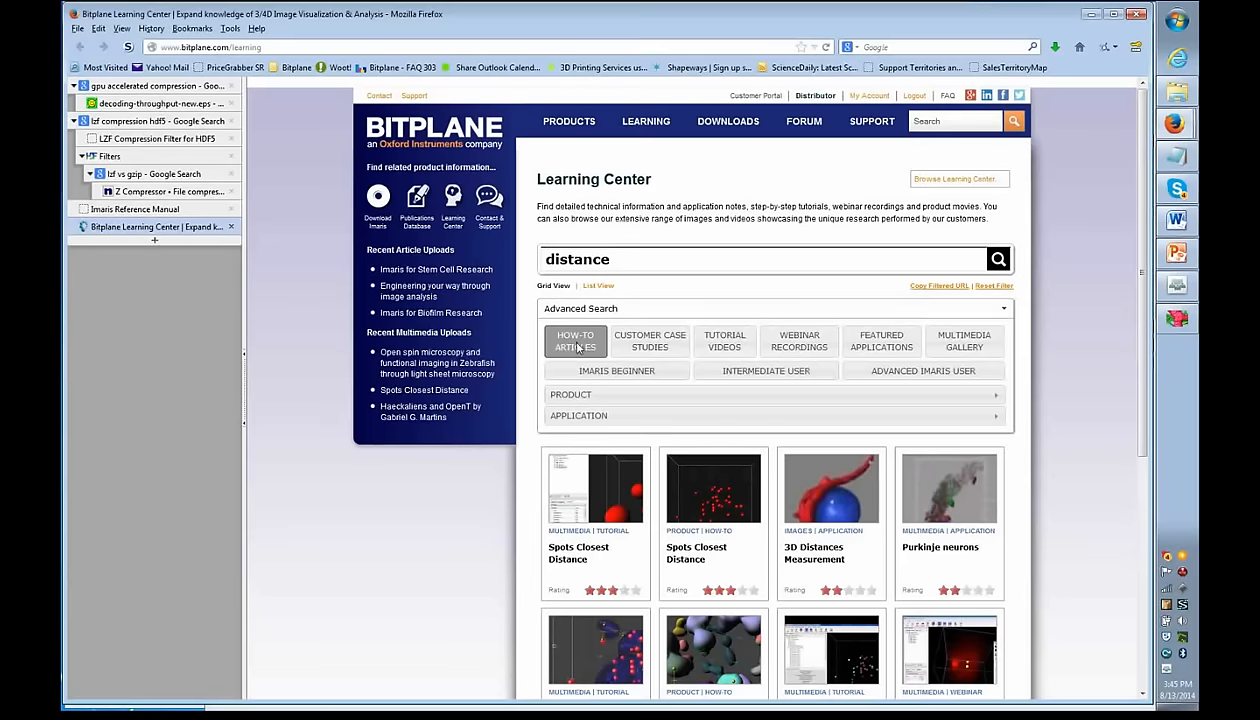
# - Browse the results, such as Measurement Points, and switch back to the Adobe Connect seminar
pyautogui.scroll(-3, 450, 478)
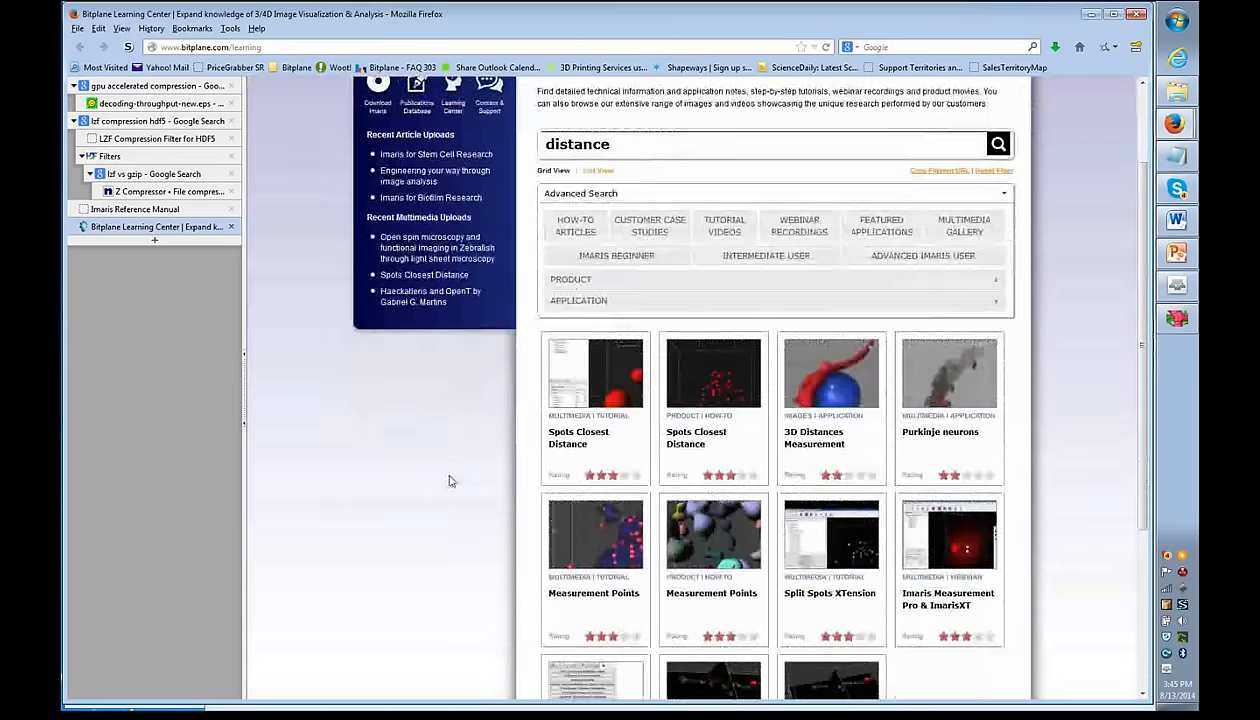
pyautogui.scroll(-3, 450, 481)
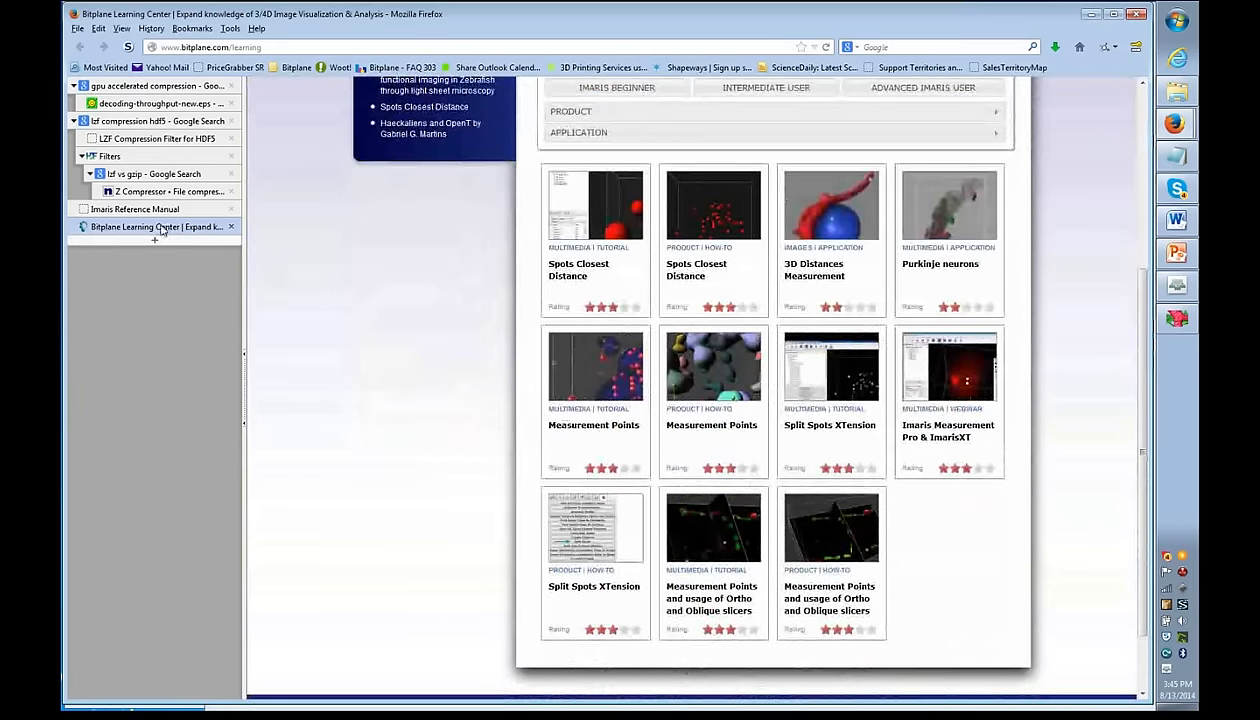
pyautogui.click(1176, 287)
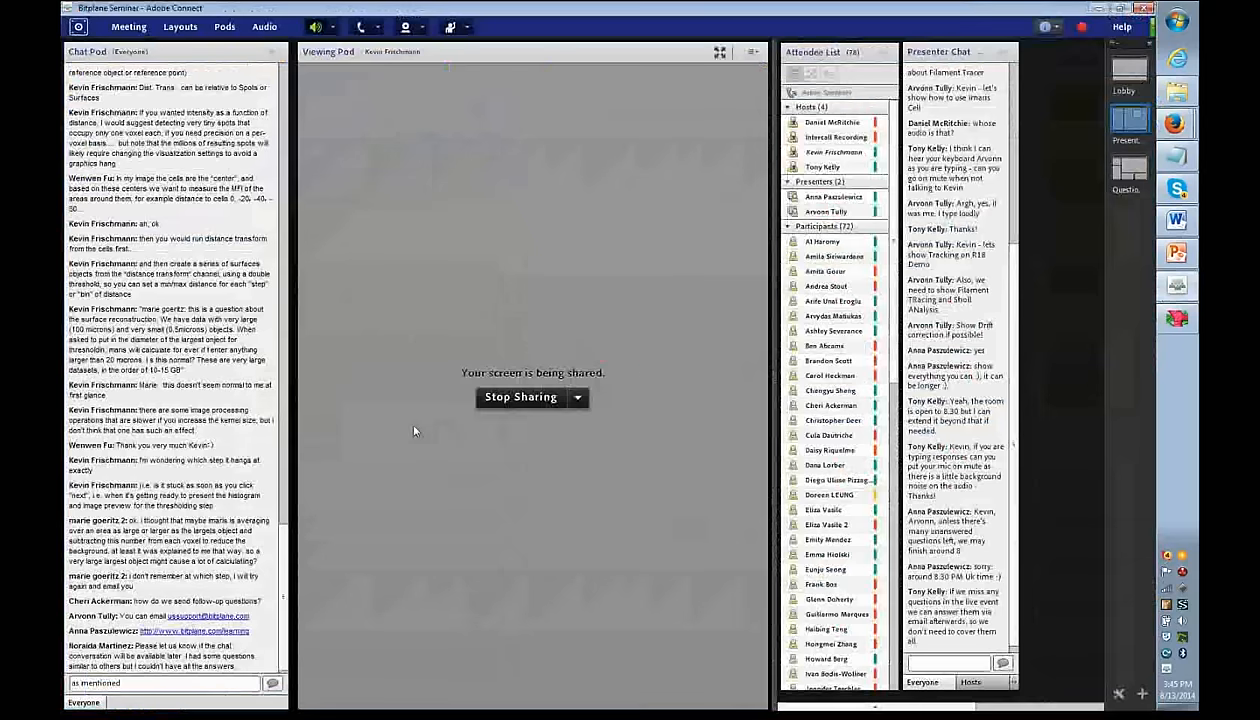